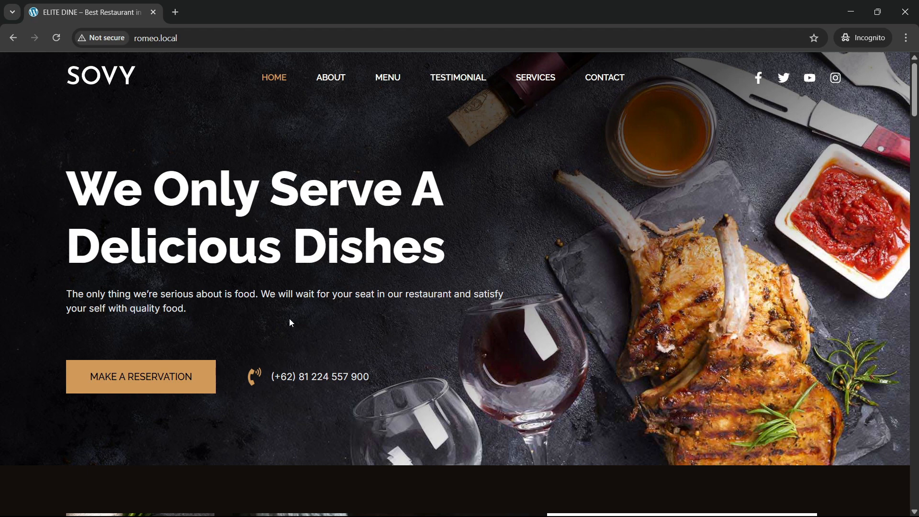
# Step: Reload the restaurant homepage and examine the hero section's layout and entrance animation
pyautogui.scroll(-2, 289, 320)
pyautogui.scroll(2, 286, 321)
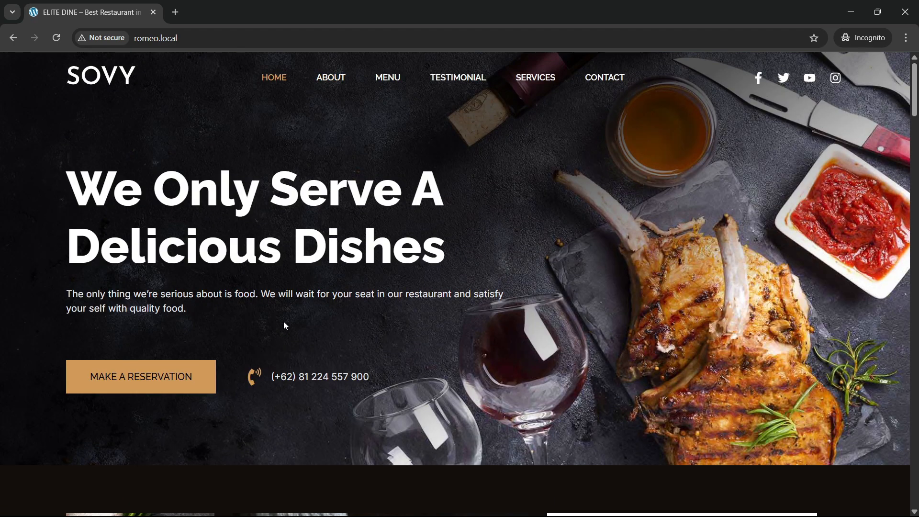
pyautogui.click(56, 38)
pyautogui.click(57, 38)
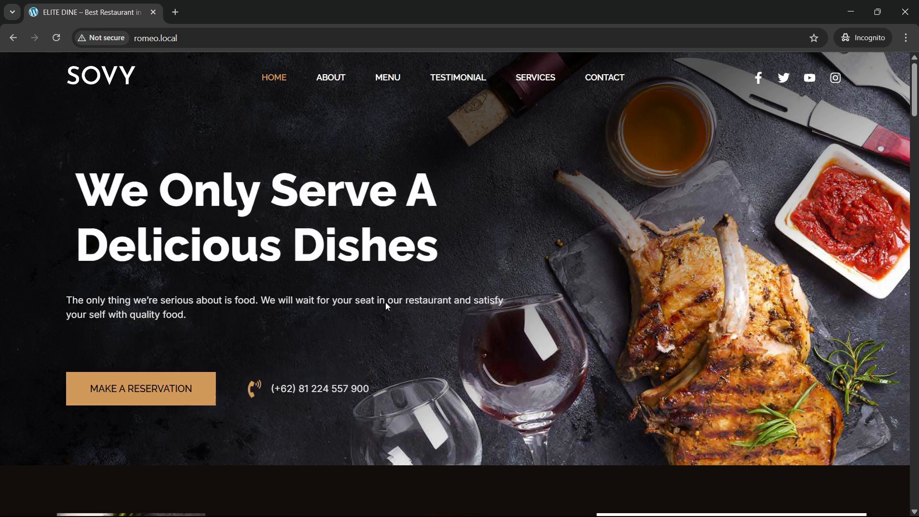
# Step: Examine The Story section with its images, button and counters, reloading the page to replay the entrance animations
pyautogui.scroll(-5, 373, 257)
pyautogui.scroll(-2, 373, 257)
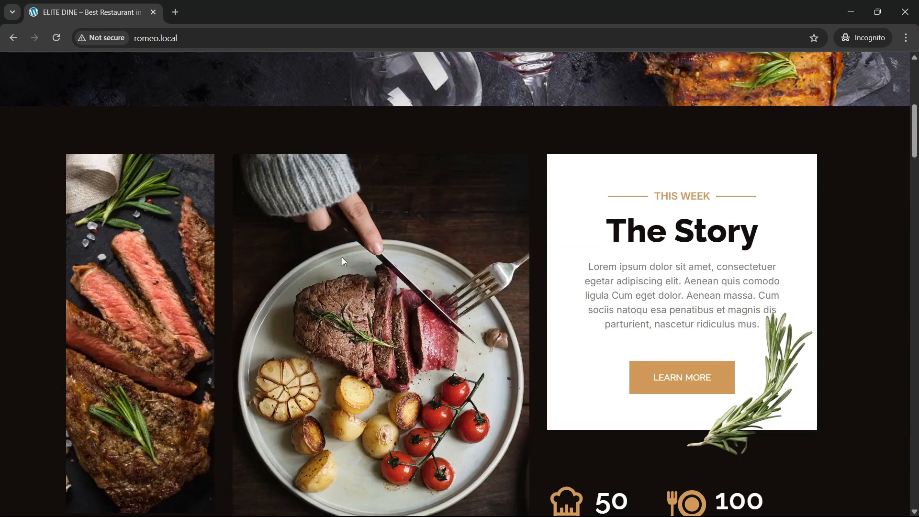
pyautogui.click(56, 38)
pyautogui.scroll(-2, 332, 369)
pyautogui.scroll(2, 332, 369)
pyautogui.scroll(-3, 578, 344)
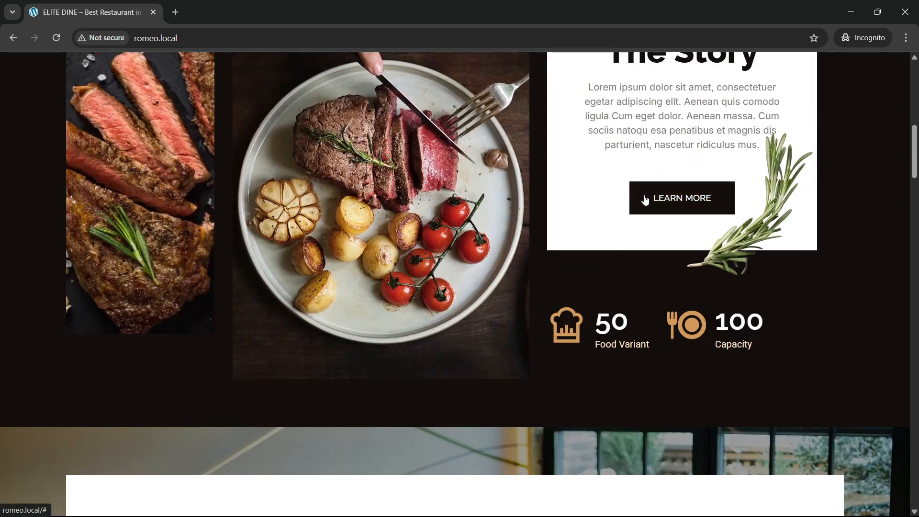
# Step: Examine the Special Menus price list, reloading the page there, and the quote section beneath it
pyautogui.scroll(-7, 309, 298)
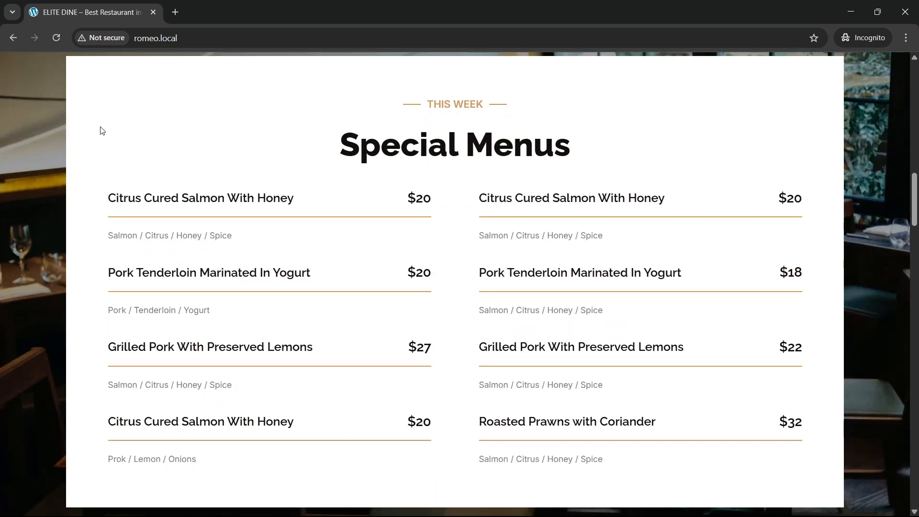
pyautogui.click(56, 39)
pyautogui.scroll(-6, 293, 266)
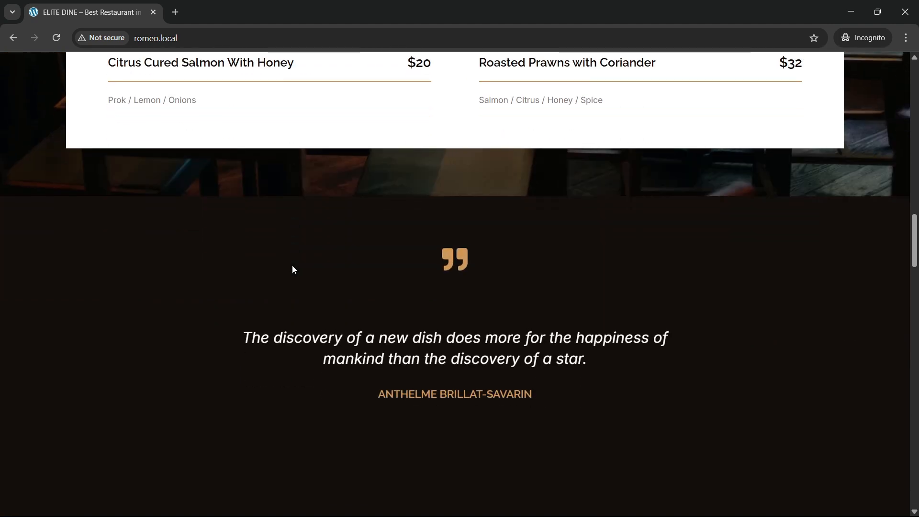
pyautogui.scroll(-1, 293, 266)
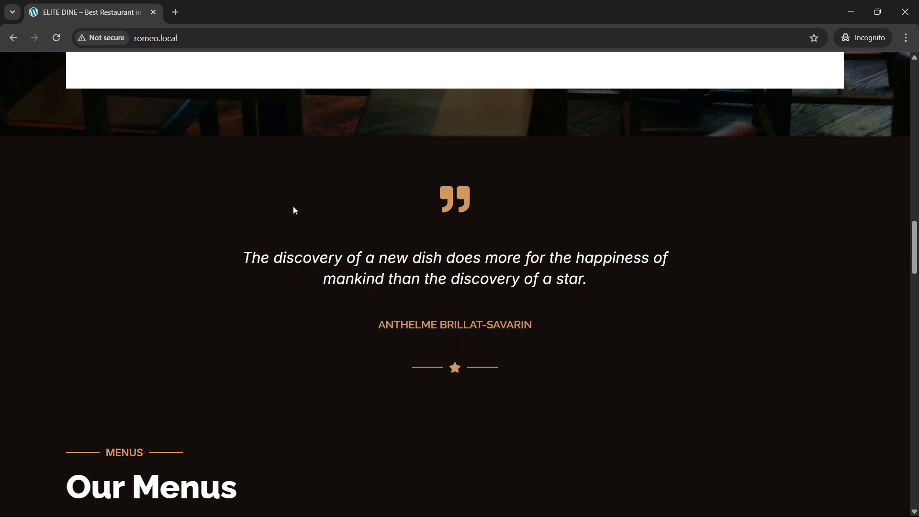
# Step: Examine the Our Menus section and the image effects of its Appetizer, Main Dish and Dessert cards
pyautogui.scroll(-6, 266, 235)
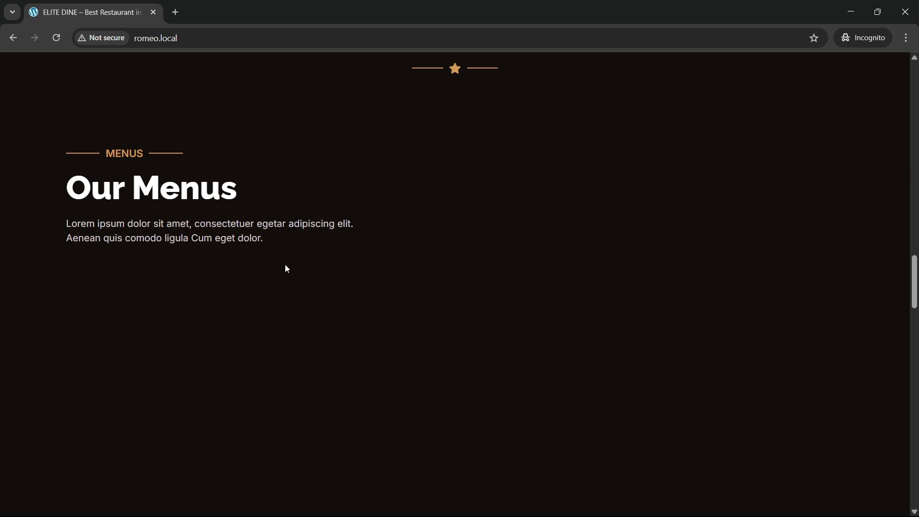
pyautogui.scroll(-1, 284, 270)
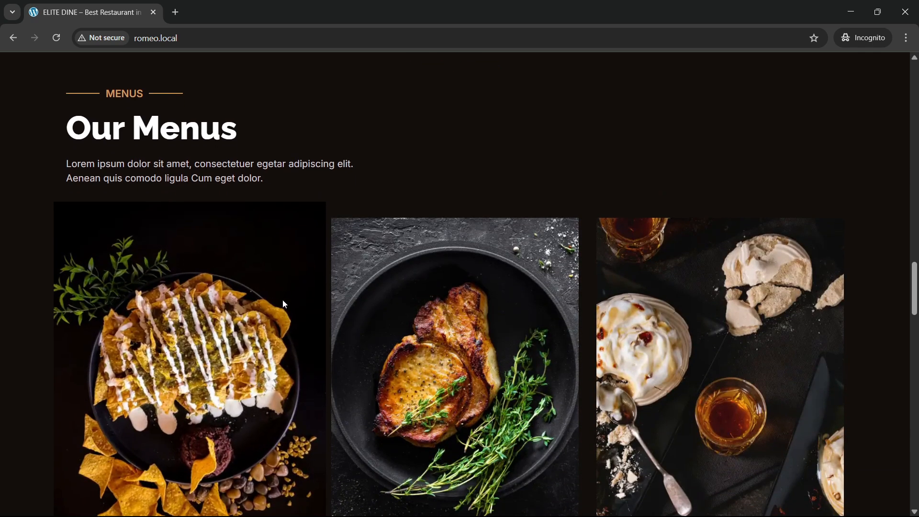
pyautogui.scroll(-2, 282, 307)
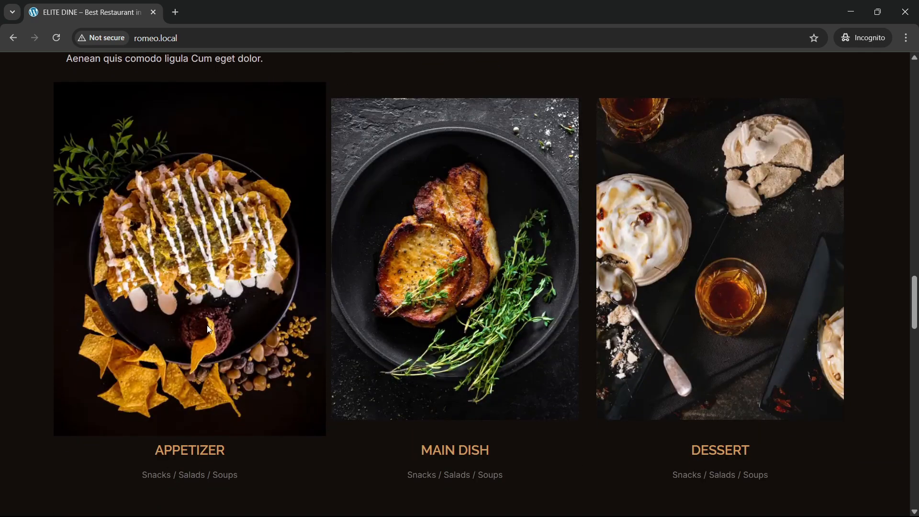
pyautogui.scroll(2, 378, 359)
pyautogui.scroll(-2, 461, 377)
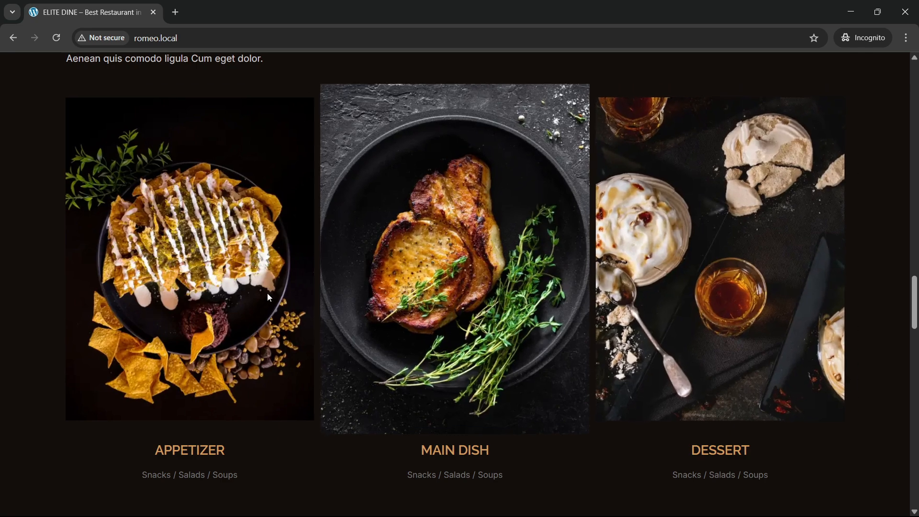
# Step: Examine the background scrolling effect of the Best Quality Foods banner
pyautogui.scroll(-6, 225, 292)
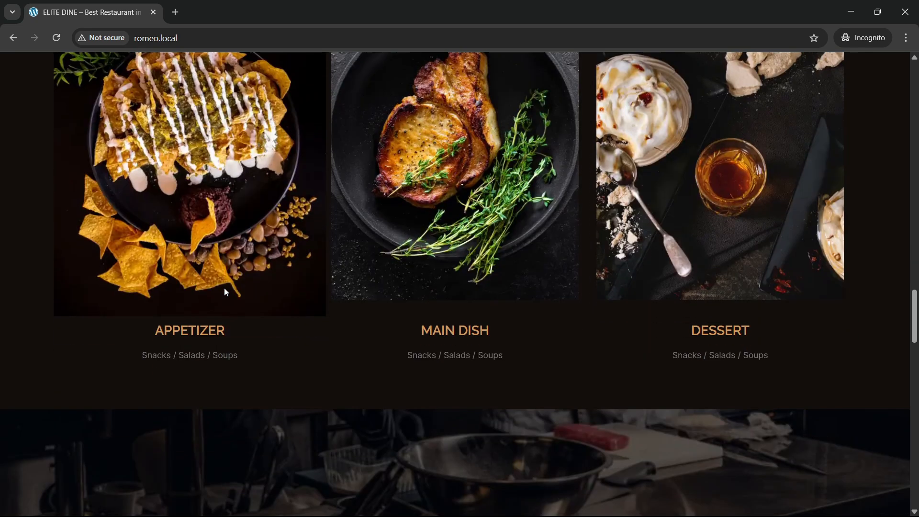
pyautogui.scroll(-1, 224, 291)
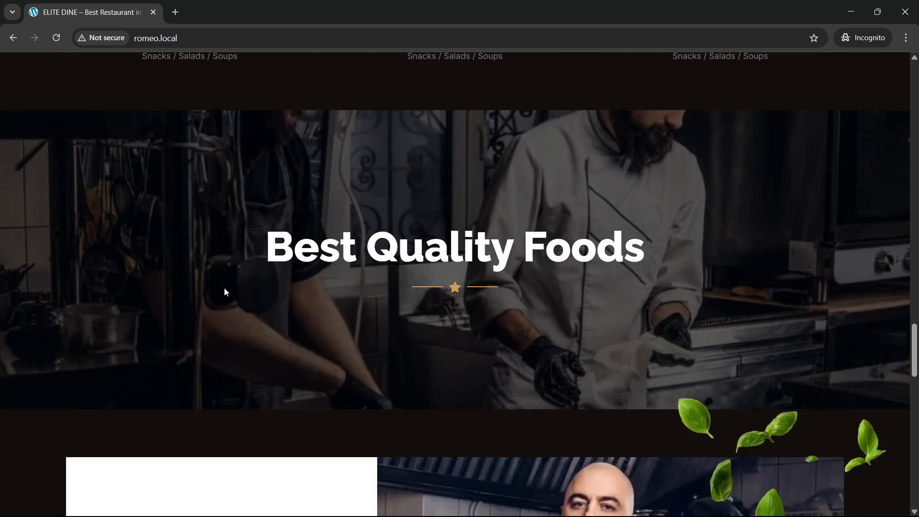
pyautogui.scroll(-1, 224, 292)
pyautogui.scroll(1, 223, 292)
pyautogui.scroll(1, 223, 288)
pyautogui.scroll(-2, 223, 289)
pyautogui.scroll(2, 223, 288)
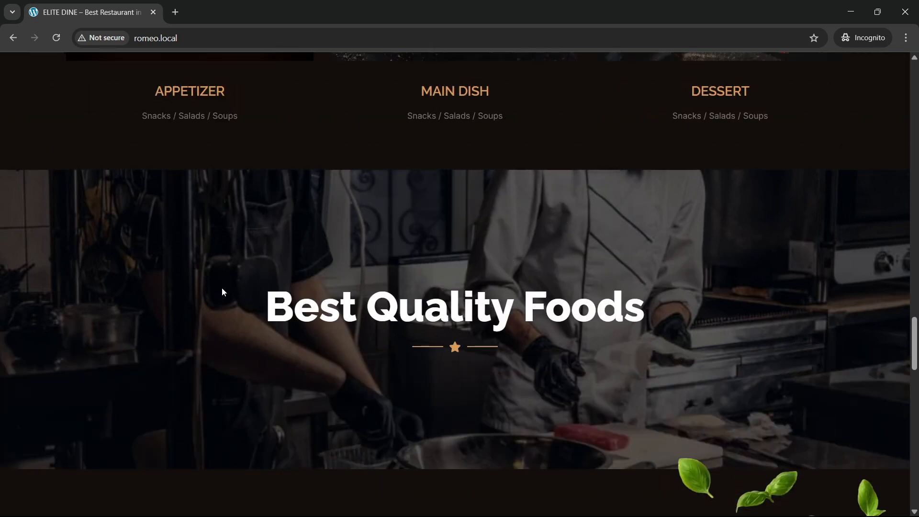
pyautogui.scroll(-3, 222, 292)
pyautogui.scroll(2, 222, 293)
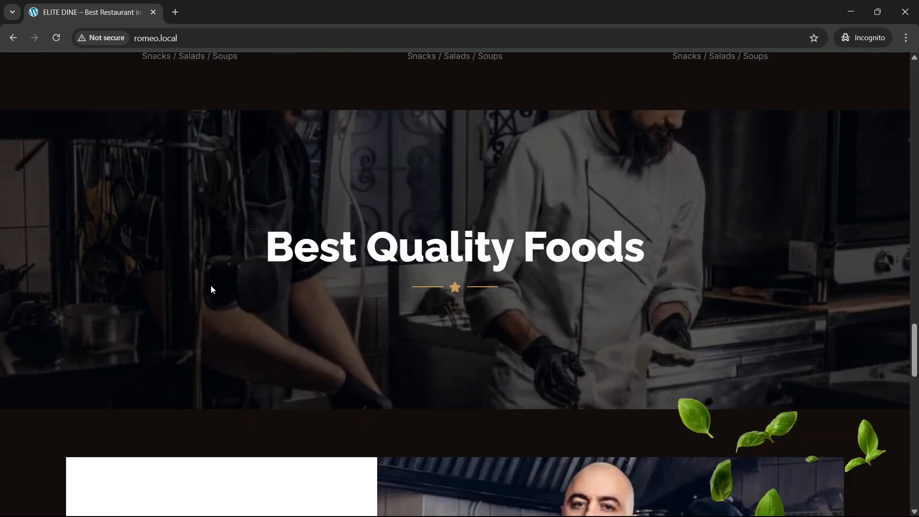
# Step: Examine the Best Services section with its checklist and Learn More button, reloading the page to replay the animations
pyautogui.scroll(-8, 217, 286)
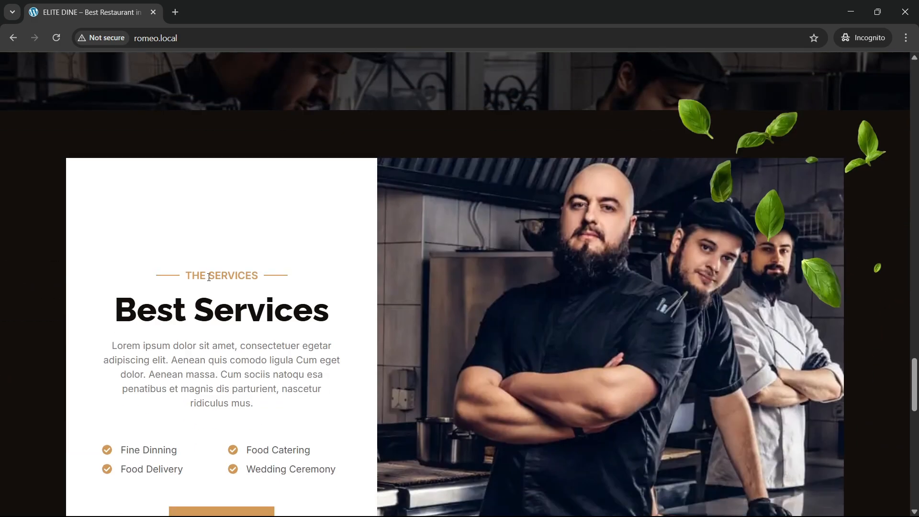
pyautogui.scroll(2, 209, 277)
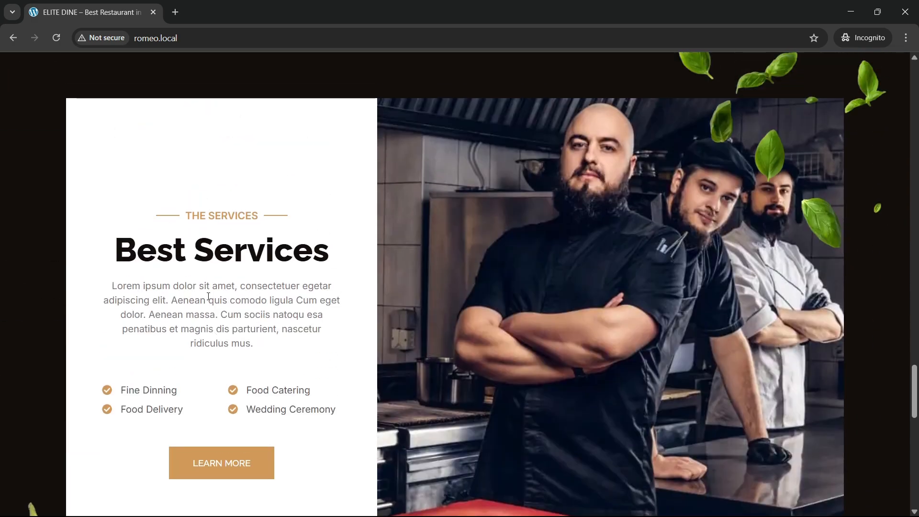
pyautogui.click(57, 42)
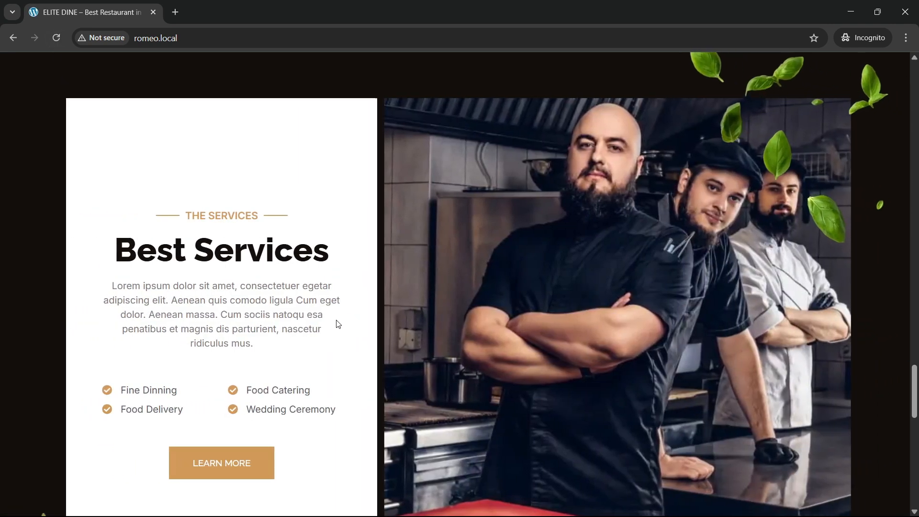
pyautogui.scroll(-2, 311, 335)
pyautogui.scroll(1, 240, 348)
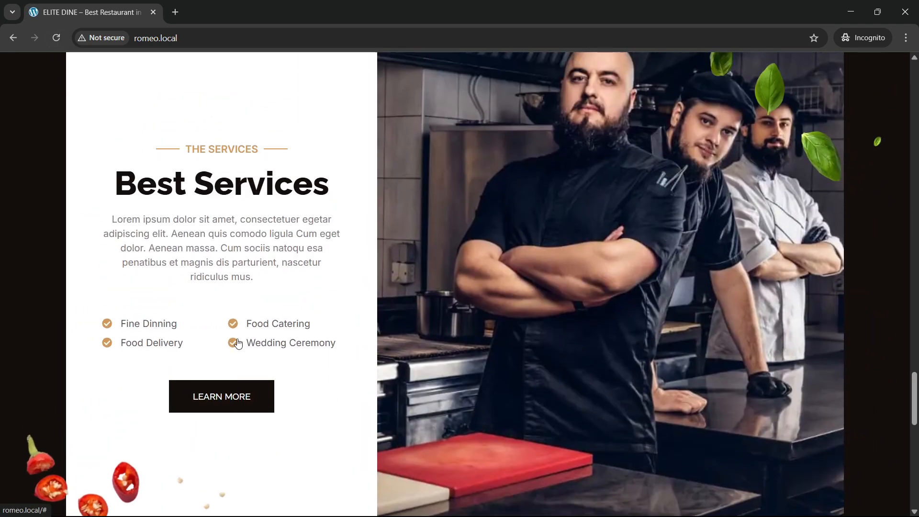
pyautogui.scroll(-3, 336, 285)
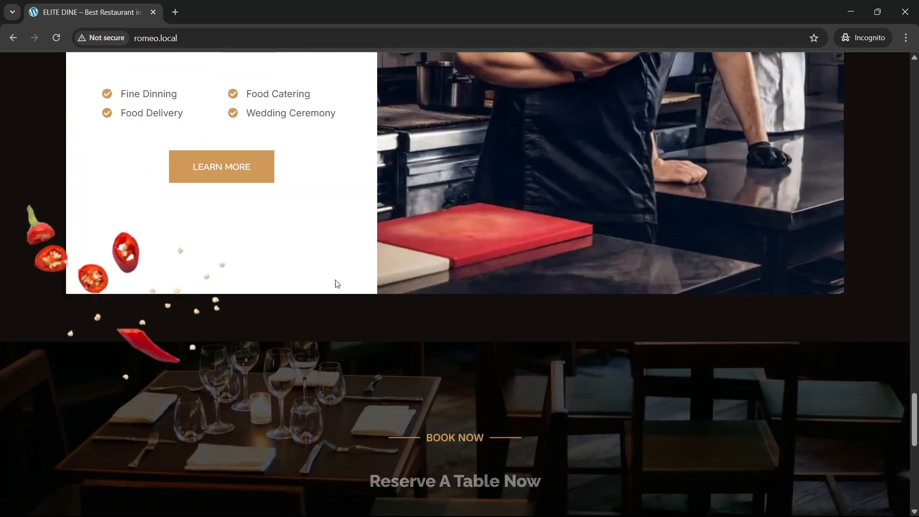
# Step: Reload the page at the Best Services section again and examine the chef photo and the floating leaf and chilli images
pyautogui.scroll(8, 337, 285)
pyautogui.scroll(-1, 671, 272)
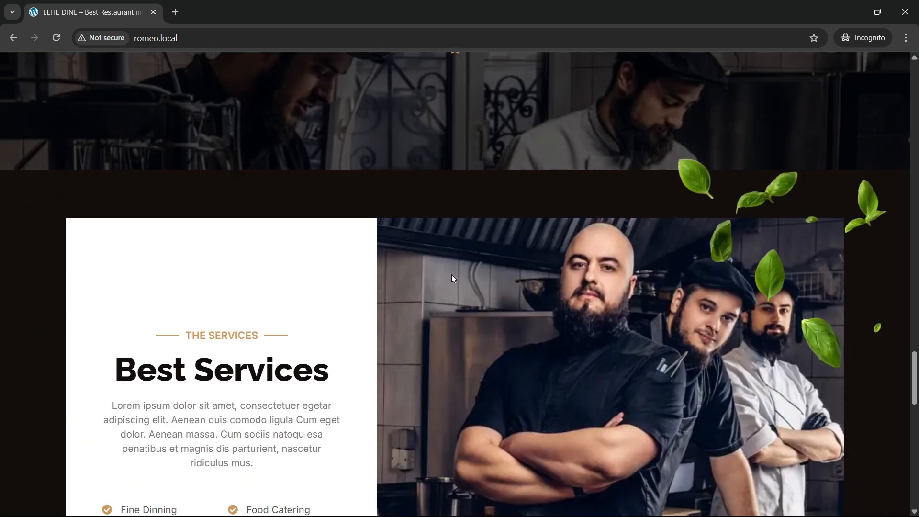
pyautogui.scroll(-4, 70, 385)
pyautogui.scroll(4, 70, 386)
pyautogui.click(56, 39)
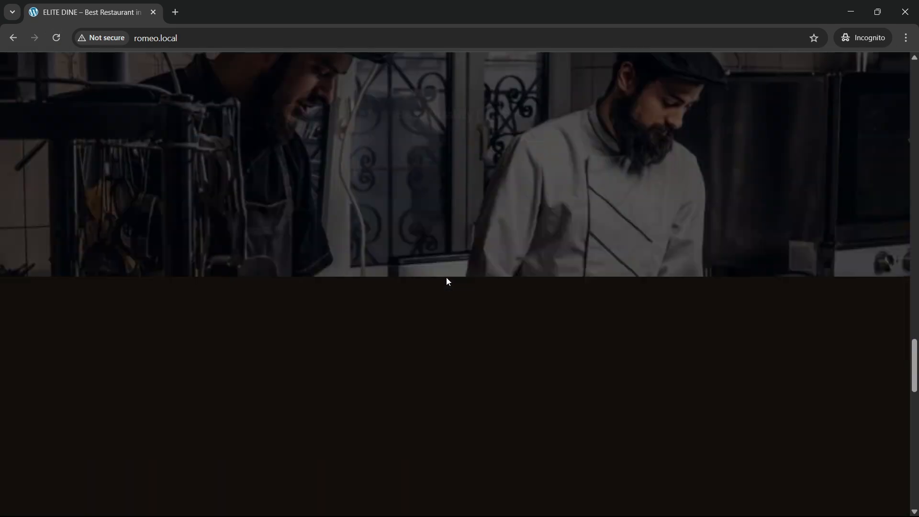
pyautogui.scroll(-5, 479, 283)
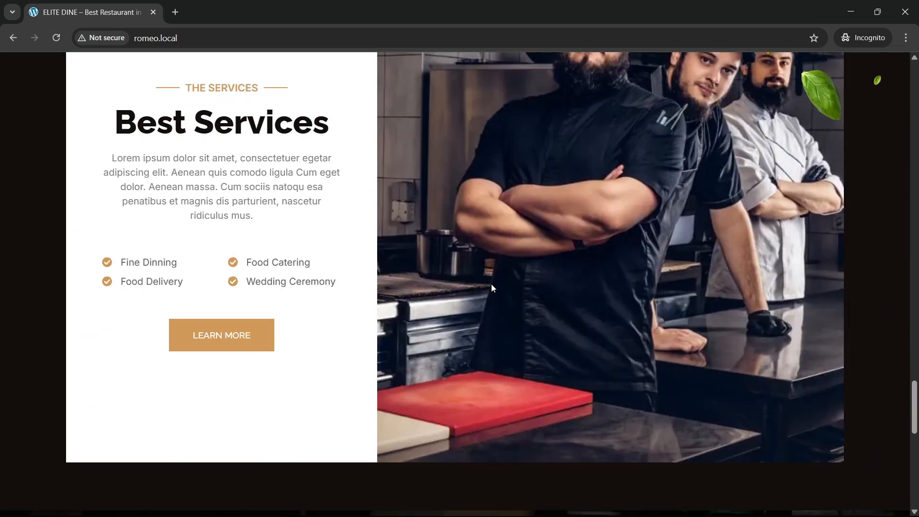
pyautogui.scroll(-2, 492, 287)
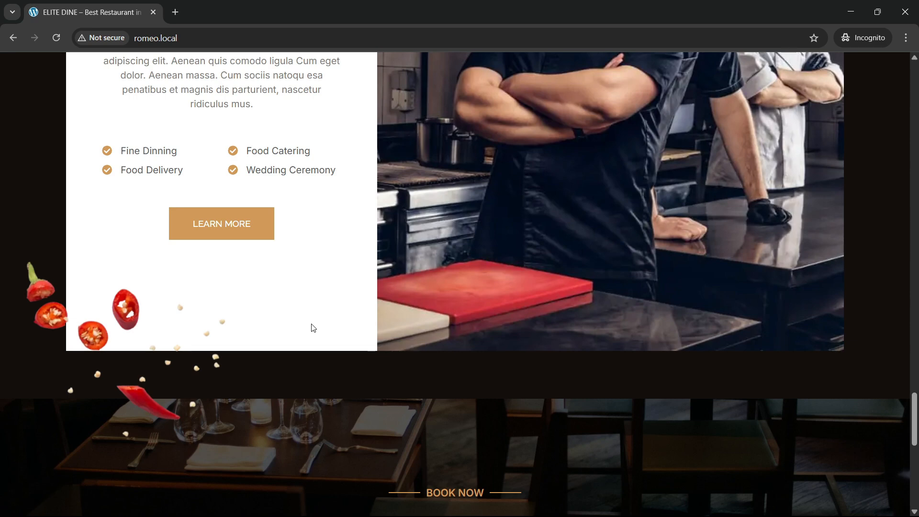
# Step: Examine the Reserve A Table Now banner, the contact details row and the footer
pyautogui.scroll(-6, 313, 328)
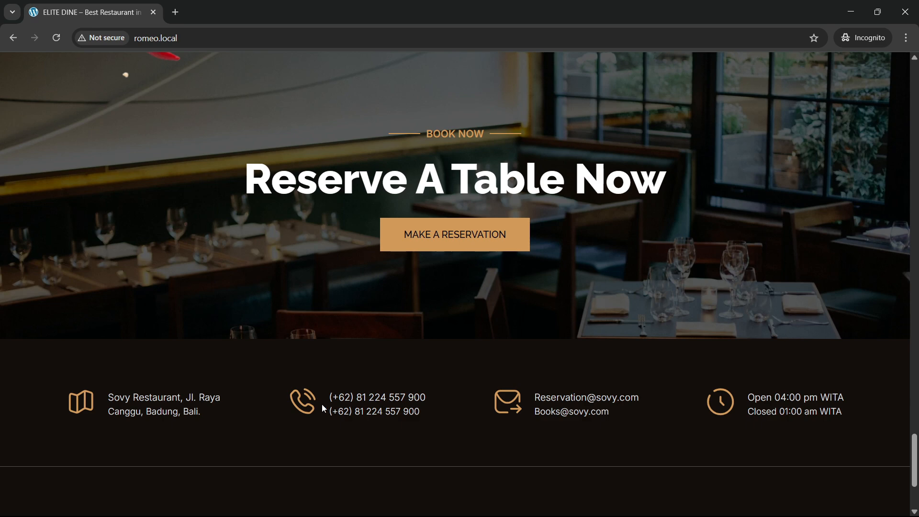
pyautogui.scroll(1, 448, 271)
pyautogui.scroll(-2, 429, 285)
pyautogui.scroll(2, 417, 292)
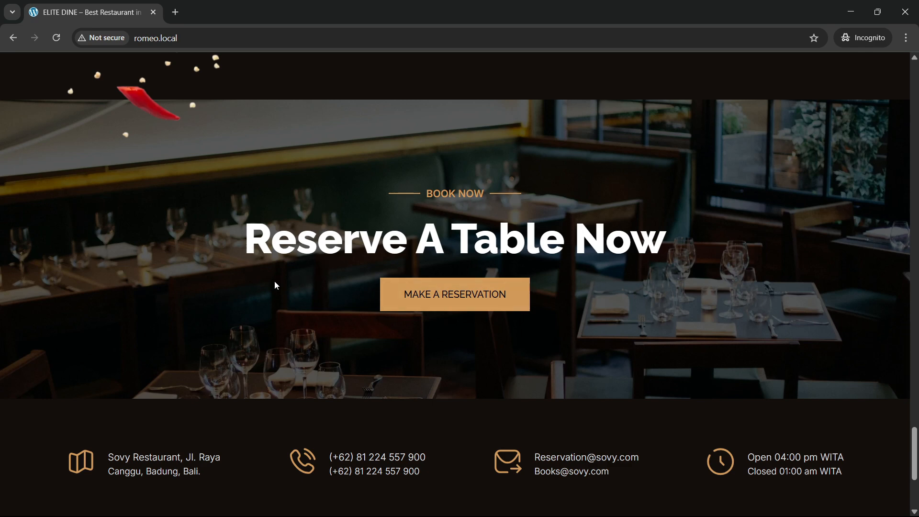
pyautogui.scroll(-4, 274, 280)
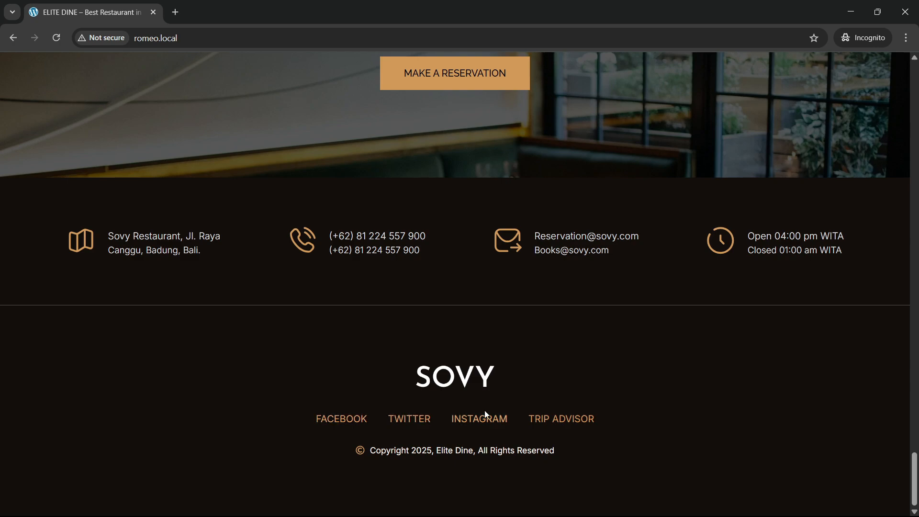
pyautogui.scroll(3, 446, 445)
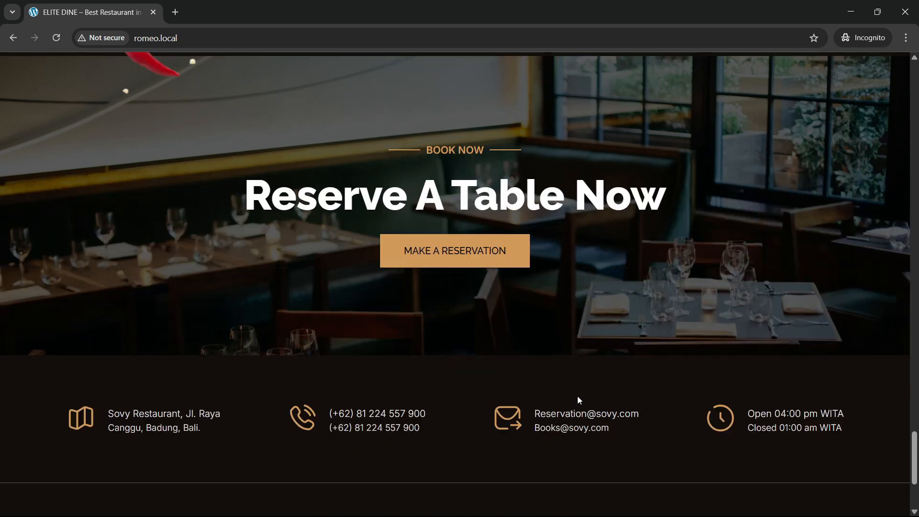
pyautogui.scroll(-3, 576, 400)
# Step: Return to the top of the page and test the About navigation link, ending back at the header
pyautogui.scroll(9, 451, 400)
pyautogui.scroll(15, 504, 375)
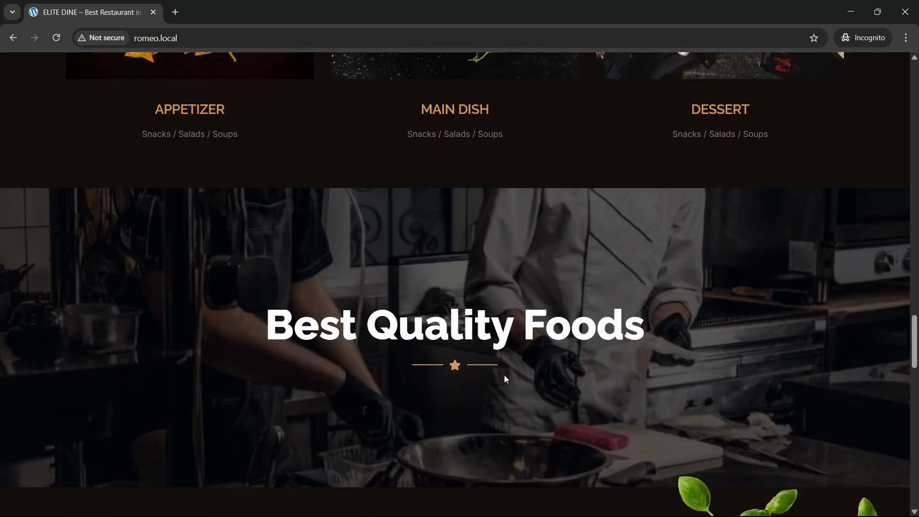
pyautogui.scroll(15, 503, 374)
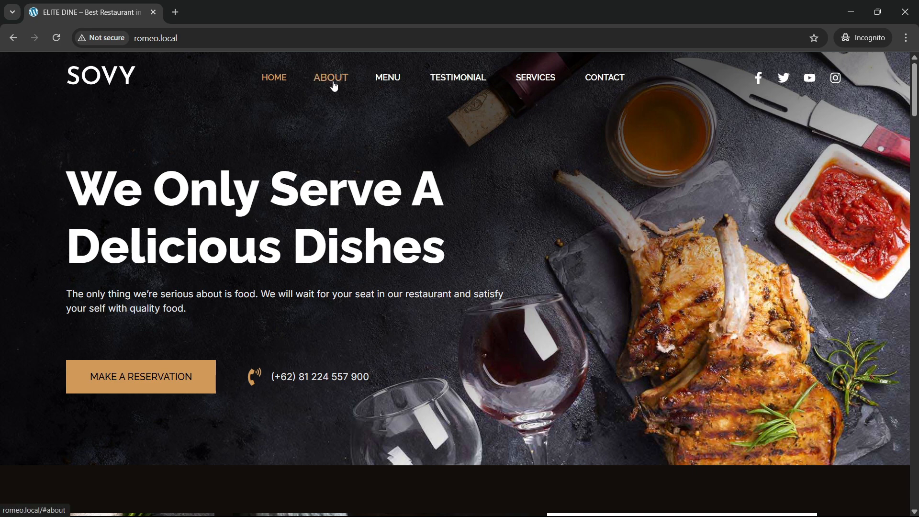
pyautogui.click(331, 79)
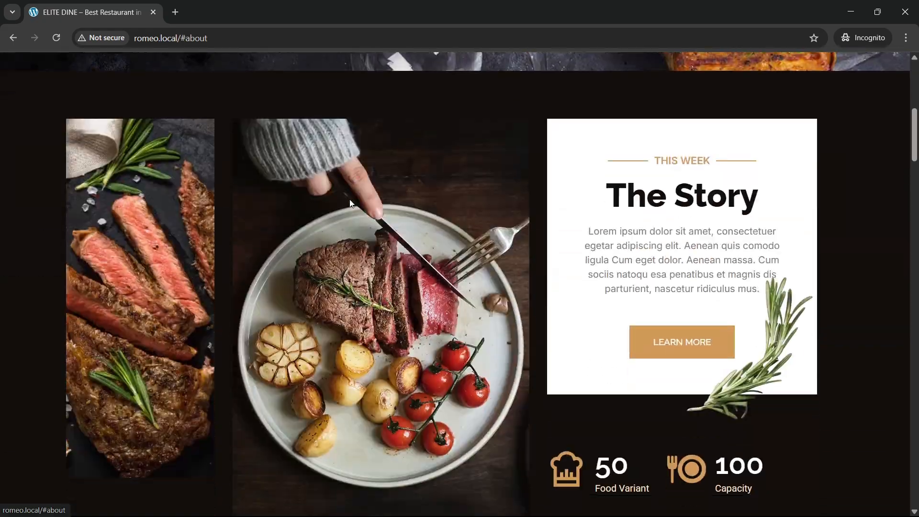
pyautogui.scroll(10, 410, 238)
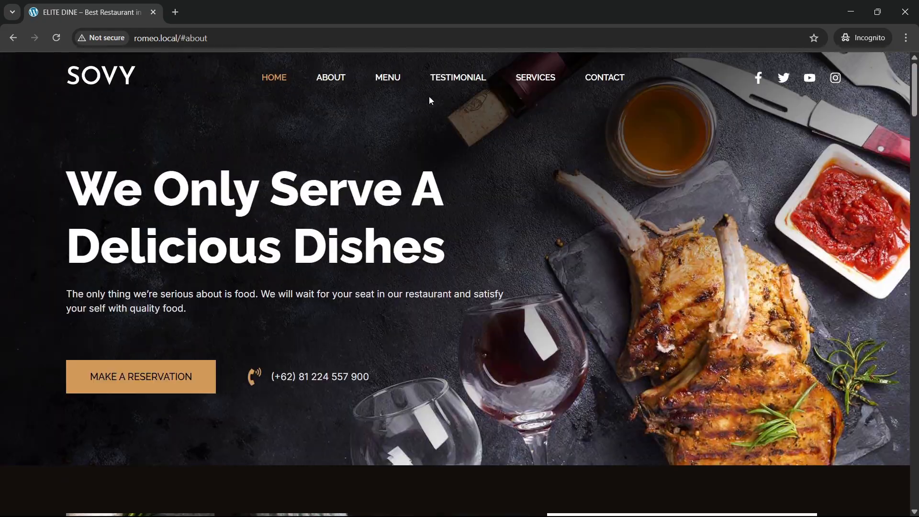
# Step: Test the Menu navigation link and return to the top of the page
pyautogui.click(390, 79)
pyautogui.scroll(8, 401, 211)
pyautogui.scroll(10, 401, 209)
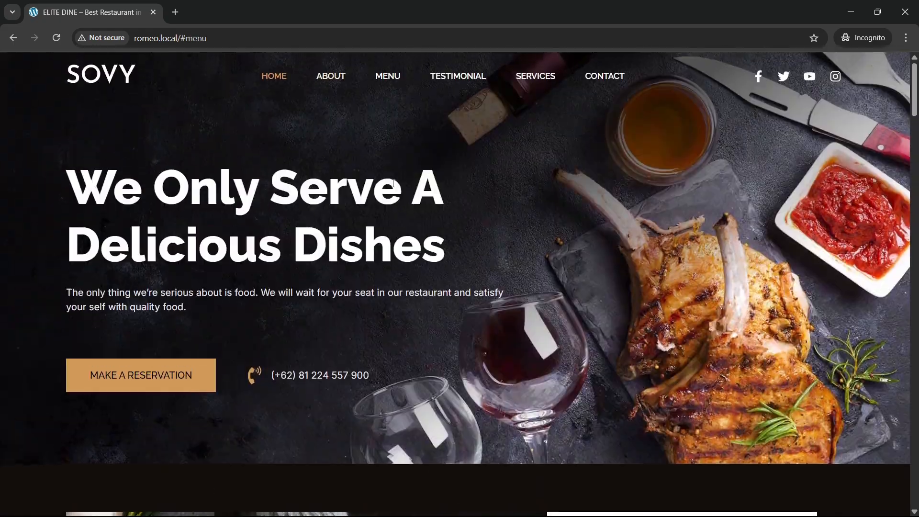
# Step: Test the Testimonial navigation link, return to the header, and follow the Services link
pyautogui.click(459, 78)
pyautogui.scroll(10, 474, 261)
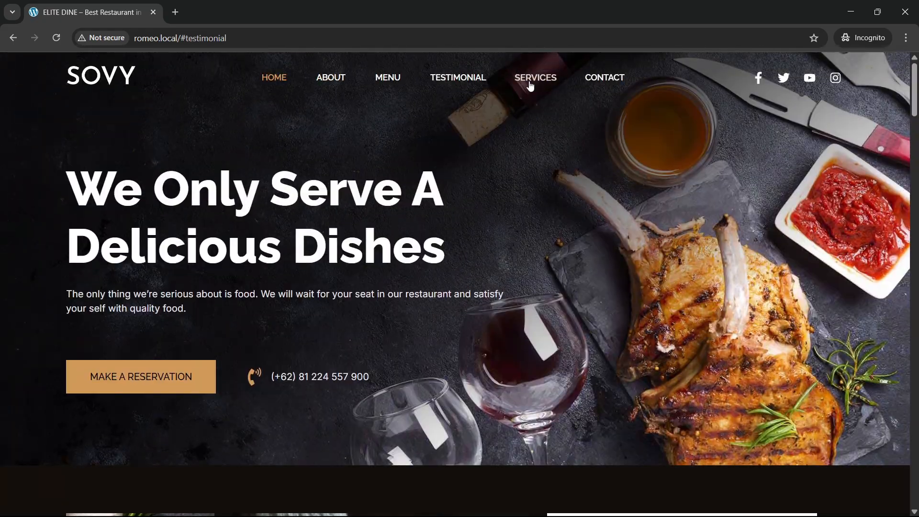
pyautogui.click(530, 79)
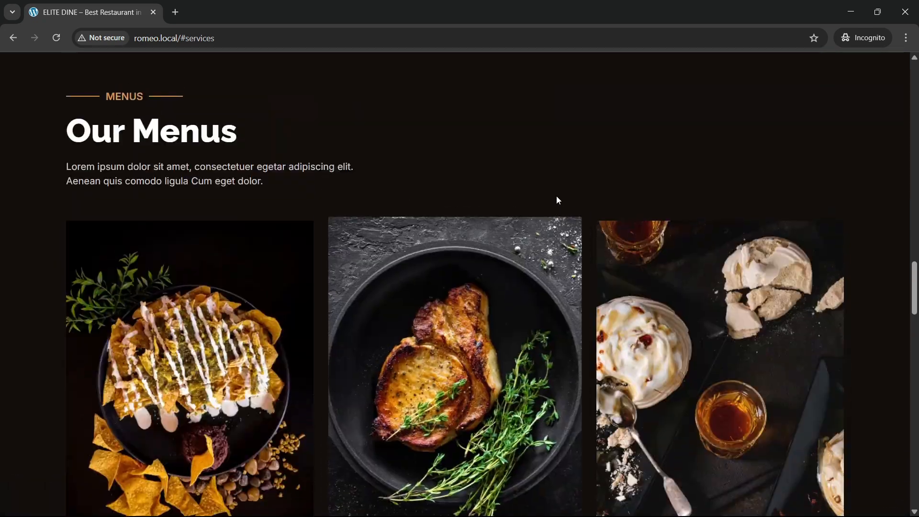
# Step: Return to the header, test the Contact navigation link, and go back to the top of the page
pyautogui.scroll(10, 557, 200)
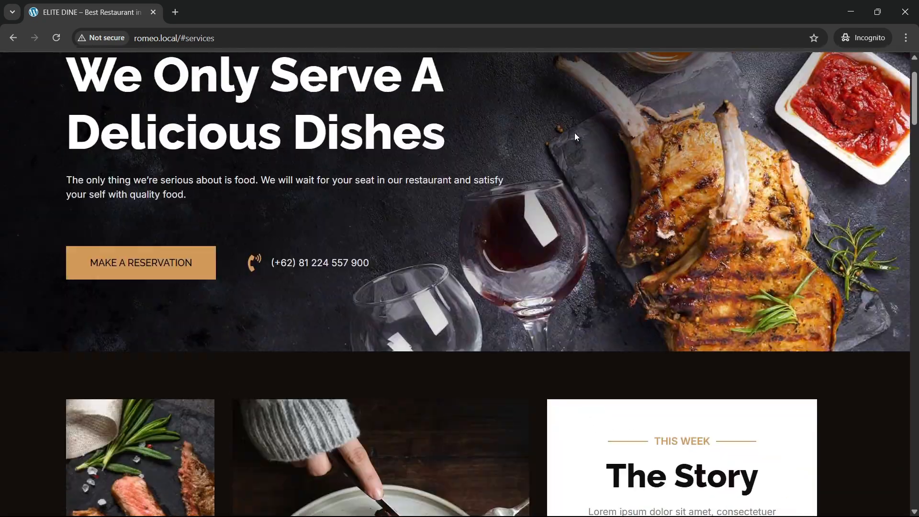
pyautogui.scroll(3, 574, 137)
pyautogui.click(615, 77)
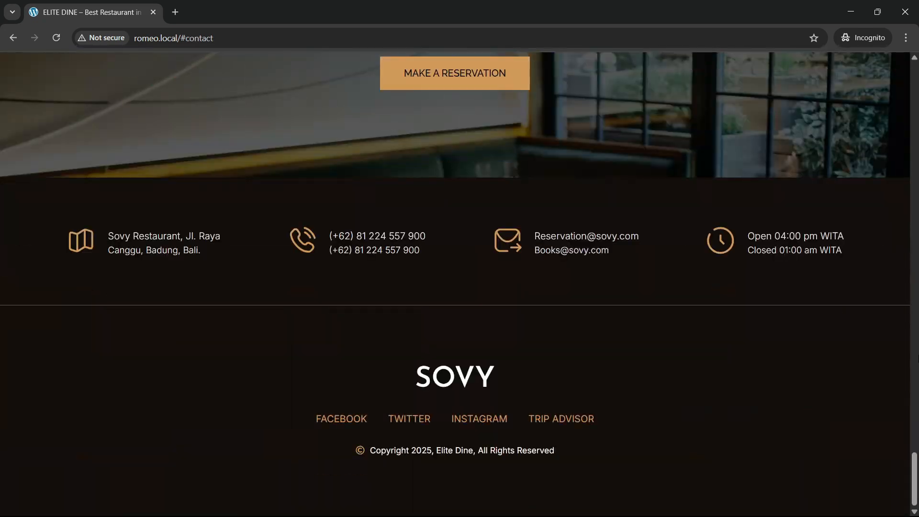
pyautogui.moveTo(916, 457); pyautogui.dragTo(892, 106)
pyautogui.scroll(3, 677, 193)
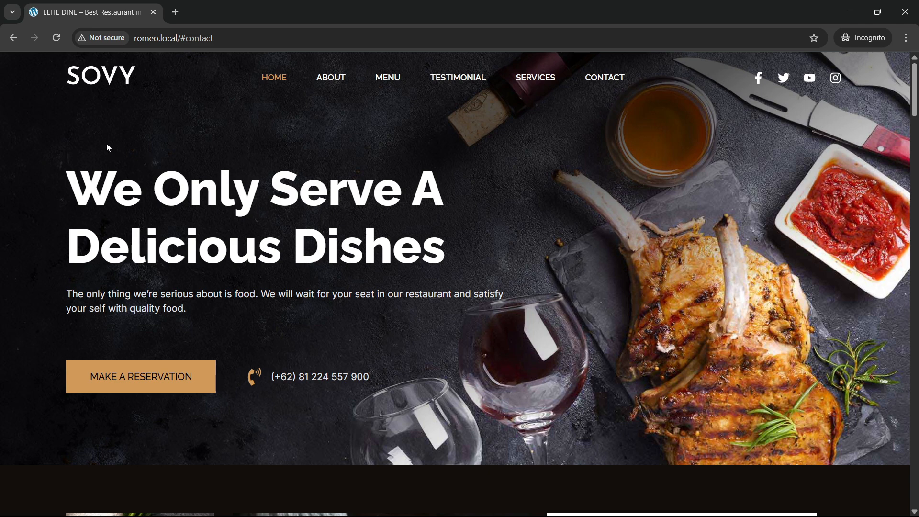
# Step: Inspect the page in the browser's developer tools with the responsive mobile view, and dock the tools to the right
pyautogui.rightClick(53, 210)
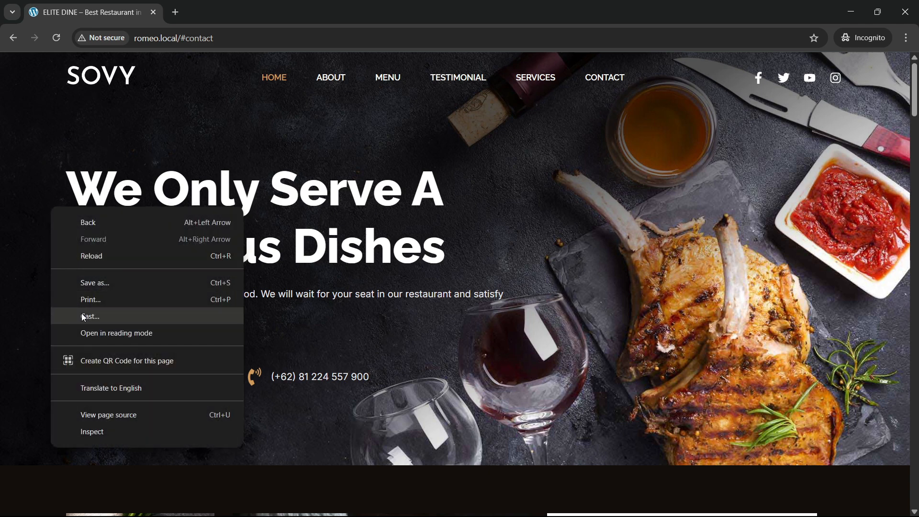
pyautogui.click(92, 433)
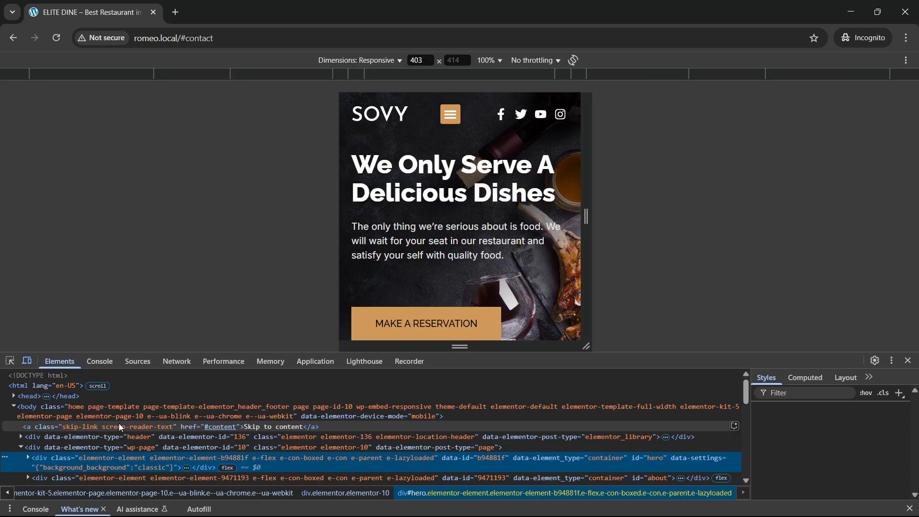
pyautogui.click(891, 363)
pyautogui.click(902, 379)
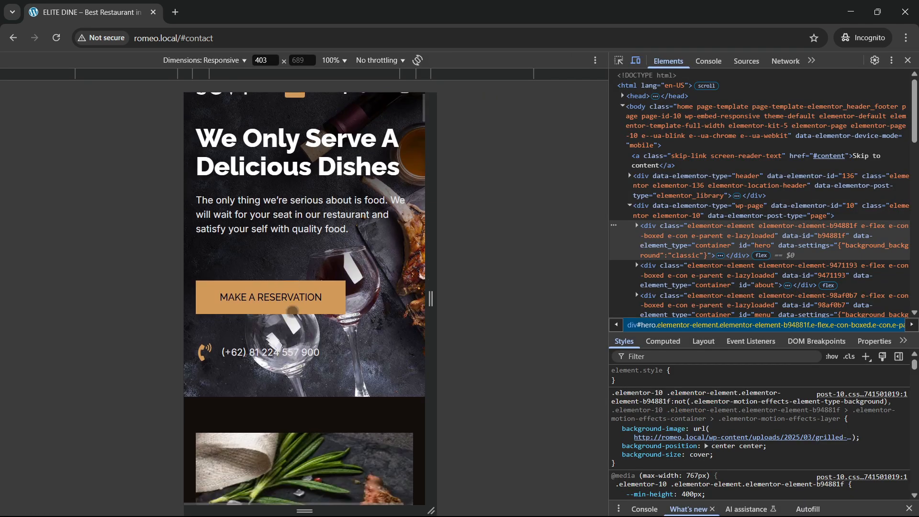
# Step: Reload the page in the mobile view and test opening and closing the hamburger navigation menu
pyautogui.scroll(1, 292, 311)
pyautogui.click(56, 38)
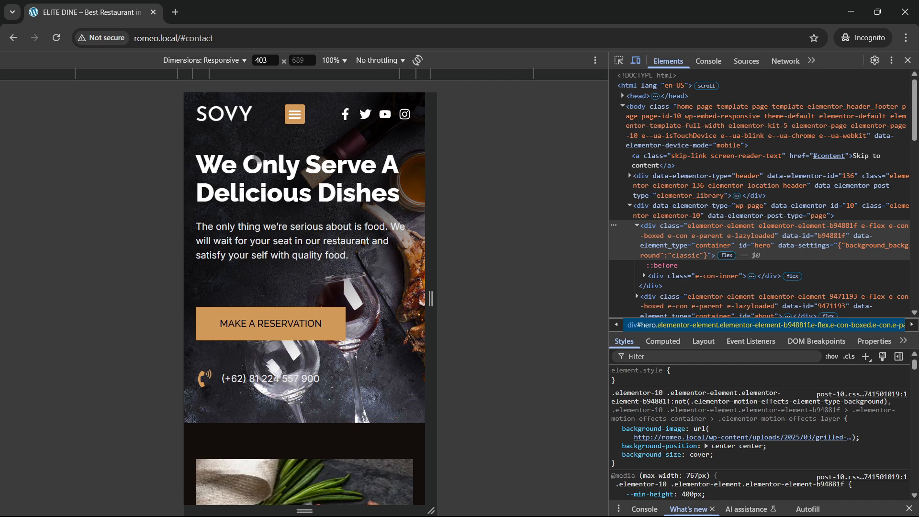
pyautogui.scroll(-3, 301, 220)
pyautogui.scroll(3, 301, 222)
pyautogui.click(295, 114)
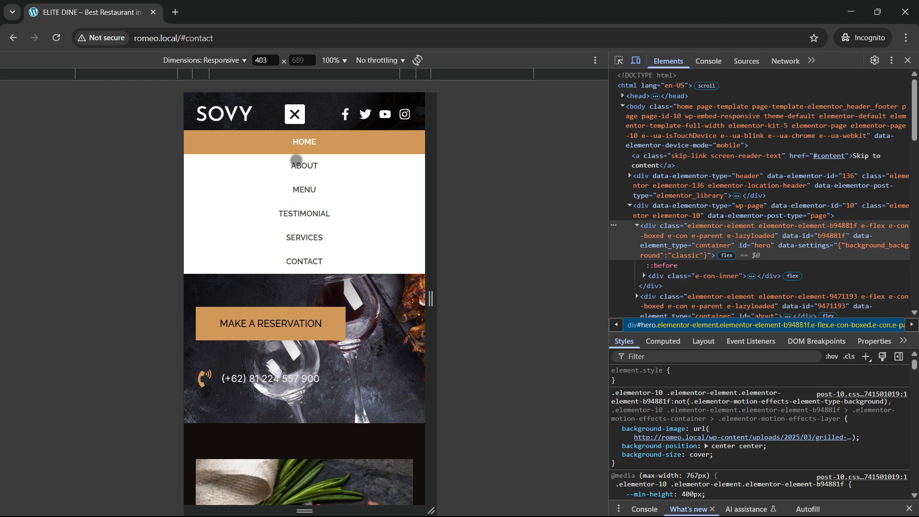
pyautogui.click(294, 114)
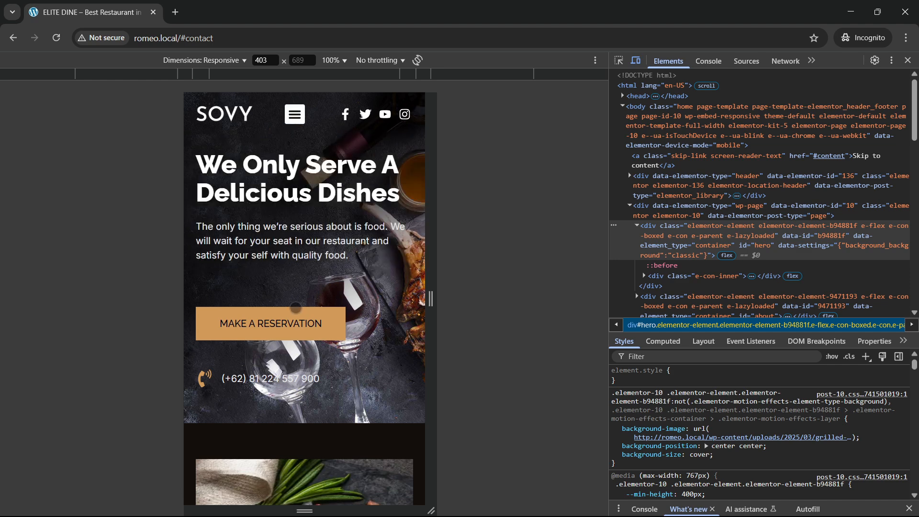
# Step: Examine the mobile layout of the food images, The Story card and the Food Variant and Capacity counters
pyautogui.scroll(-9, 291, 315)
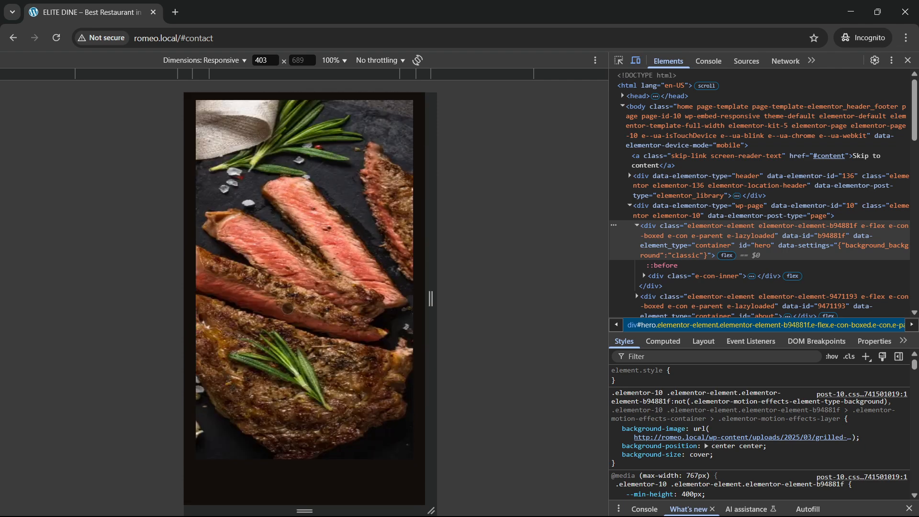
pyautogui.scroll(-3, 287, 308)
pyautogui.scroll(-10, 286, 307)
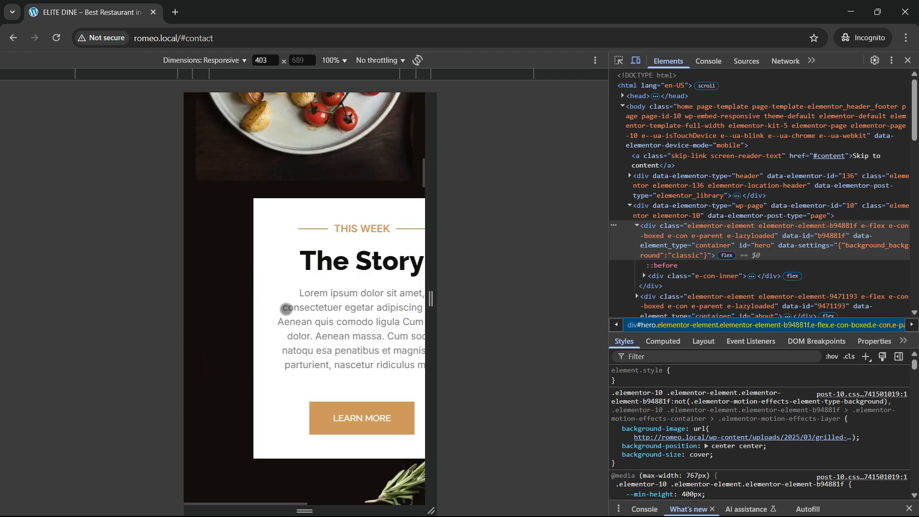
pyautogui.scroll(3, 286, 308)
pyautogui.scroll(-10, 286, 308)
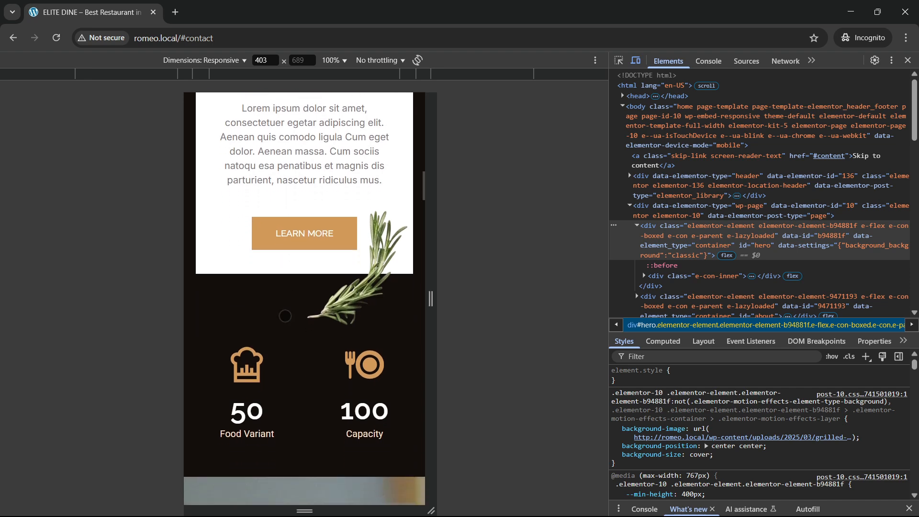
pyautogui.scroll(-5, 284, 316)
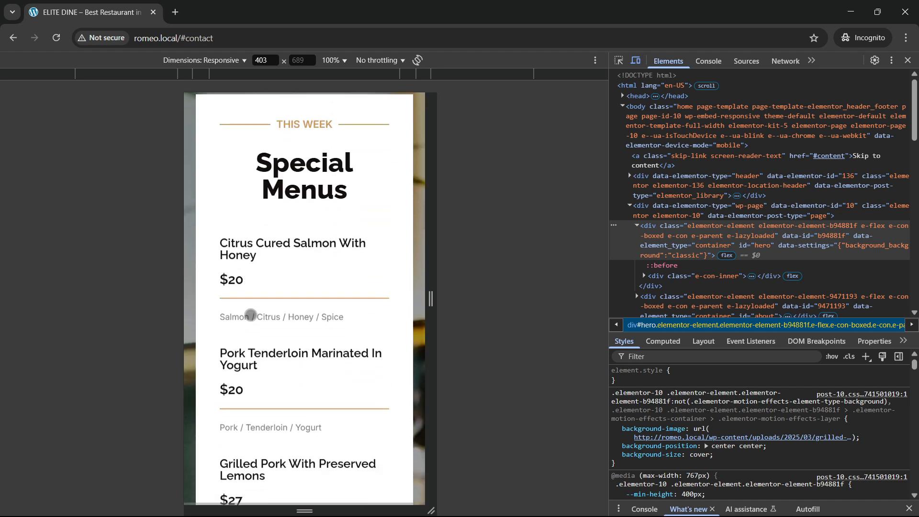
# Step: Examine the mobile layout of the Special Menus list, the quote section and the Our Menus dishes
pyautogui.scroll(-10, 268, 252)
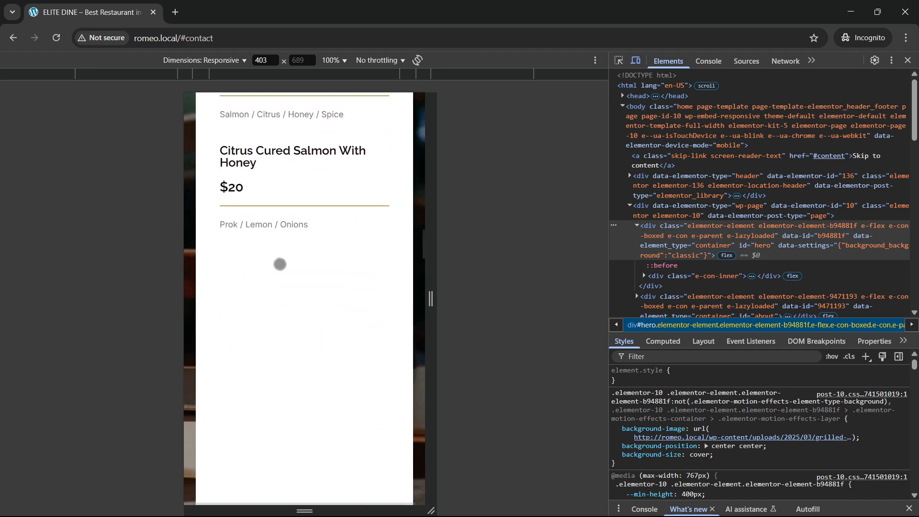
pyautogui.scroll(-12, 280, 264)
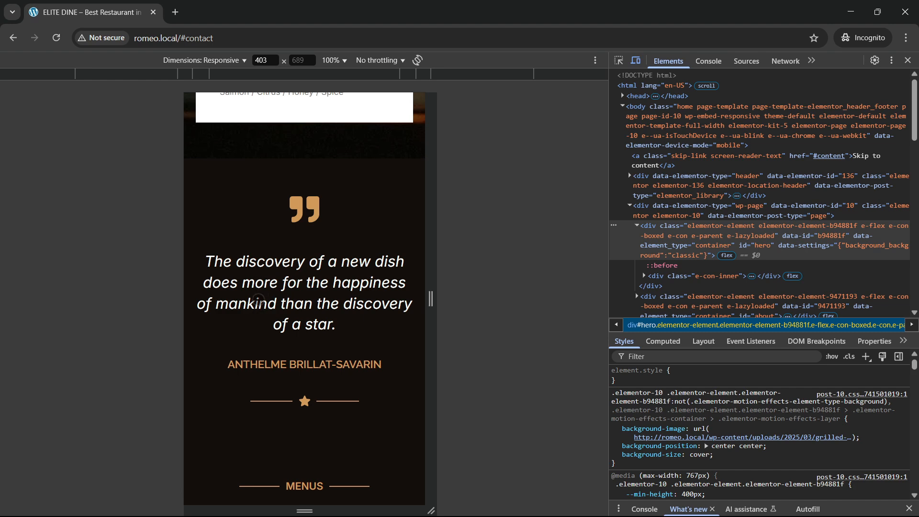
pyautogui.scroll(-7, 280, 314)
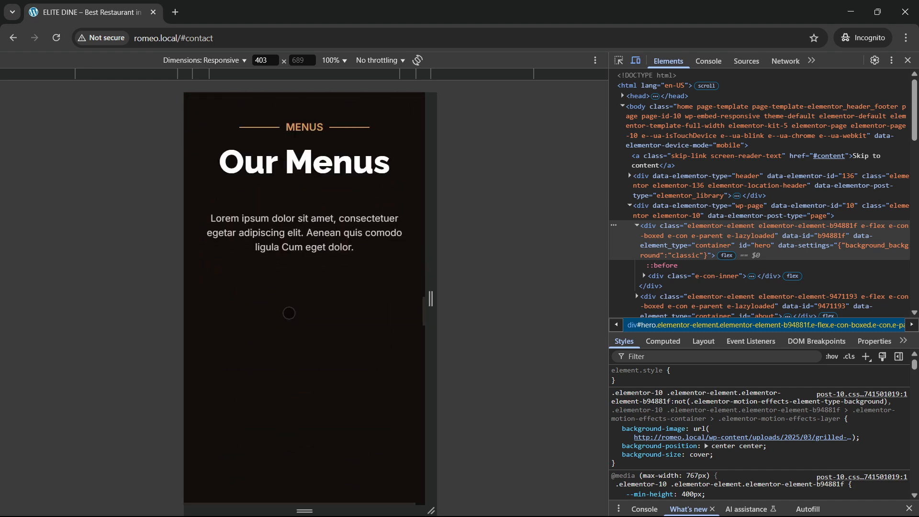
pyautogui.scroll(-8, 289, 313)
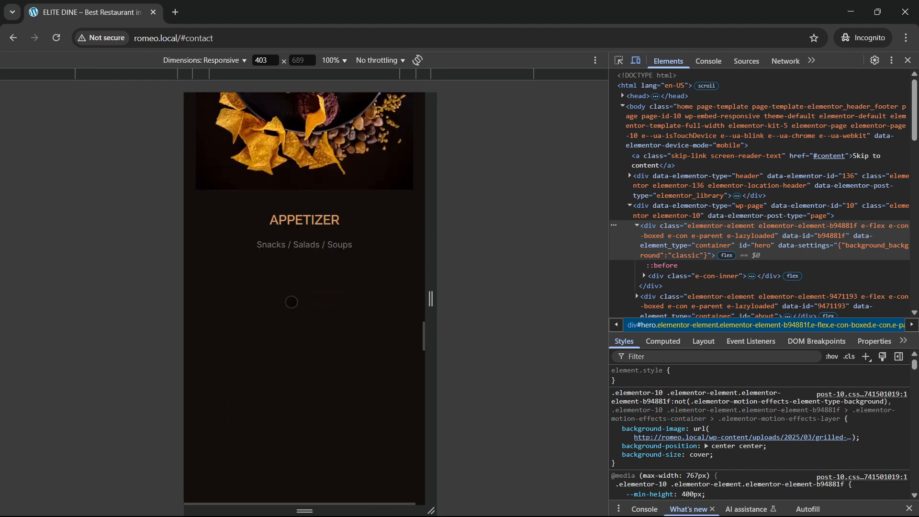
pyautogui.scroll(4, 291, 302)
pyautogui.scroll(-10, 298, 286)
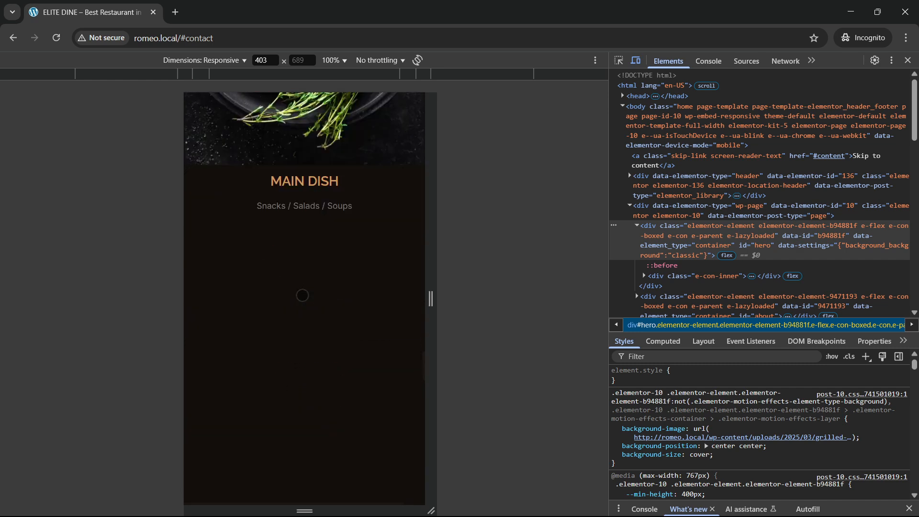
# Step: Examine the mobile layout and animations of the Best Services card and the chefs' photo below it
pyautogui.scroll(-15, 303, 296)
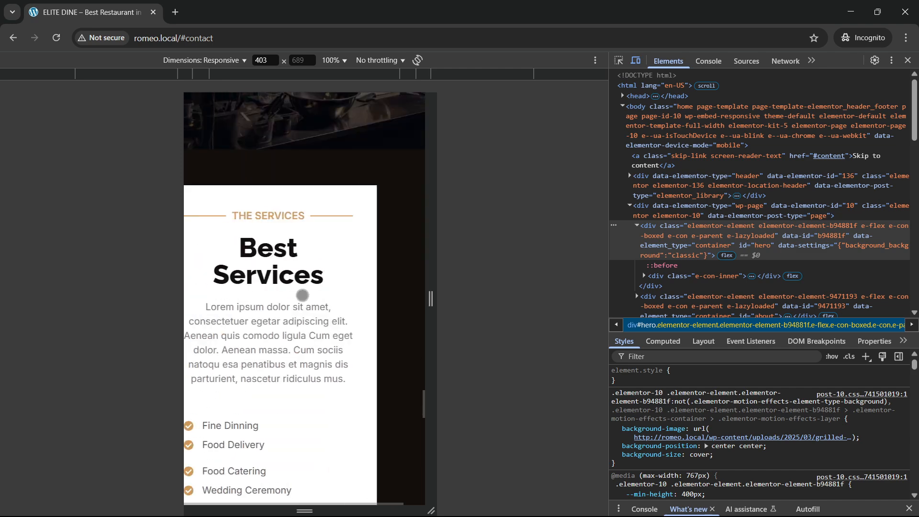
pyautogui.scroll(-2, 303, 295)
pyautogui.scroll(-3, 302, 295)
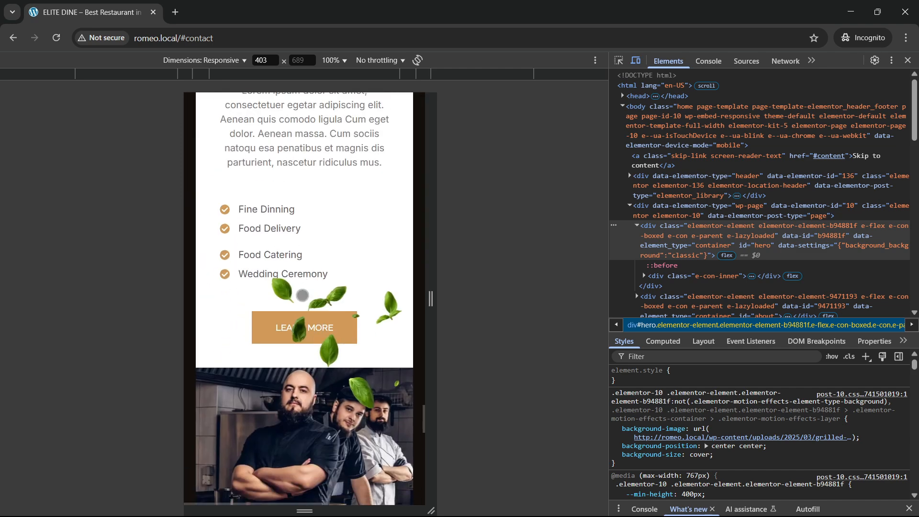
pyautogui.scroll(8, 303, 294)
pyautogui.scroll(-7, 298, 330)
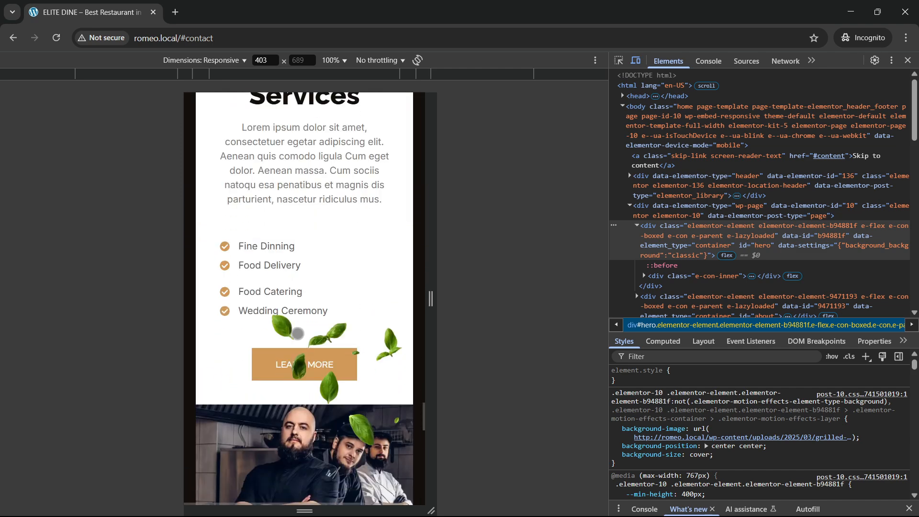
pyautogui.scroll(-9, 298, 333)
pyautogui.scroll(-2, 281, 302)
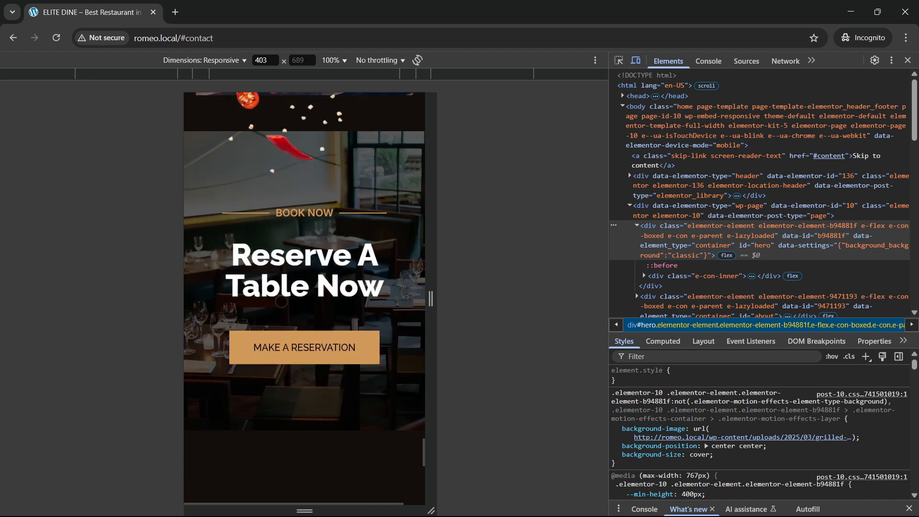
# Step: Examine the mobile layout of the Reserve A Table Now banner, the stacked contact details and the footer
pyautogui.scroll(-3, 298, 301)
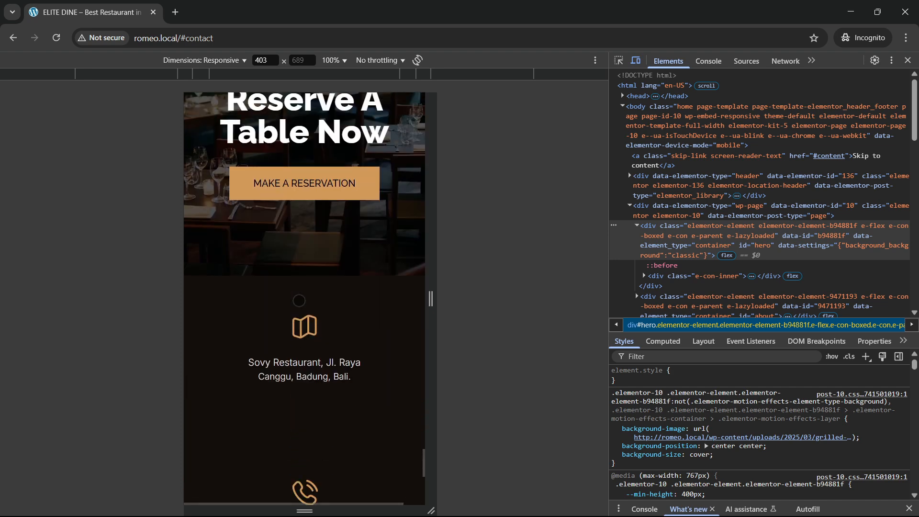
pyautogui.scroll(1, 298, 300)
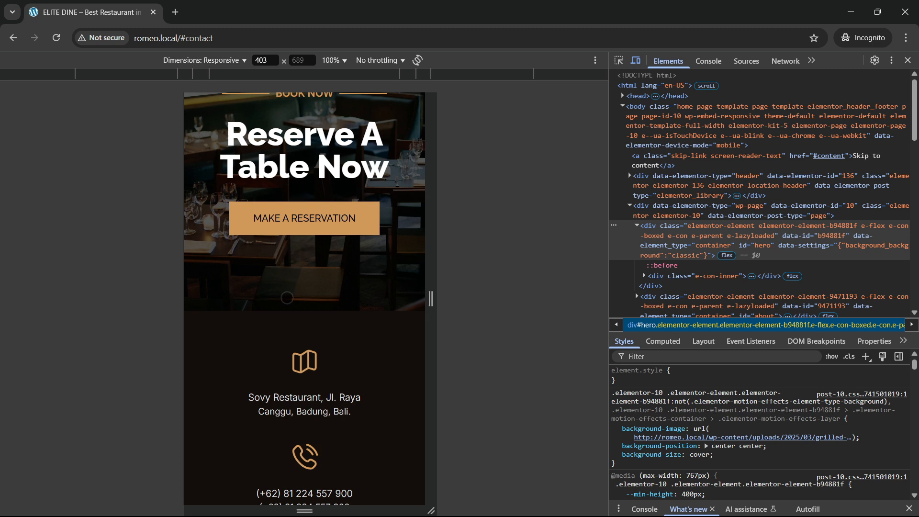
pyautogui.scroll(-1, 217, 304)
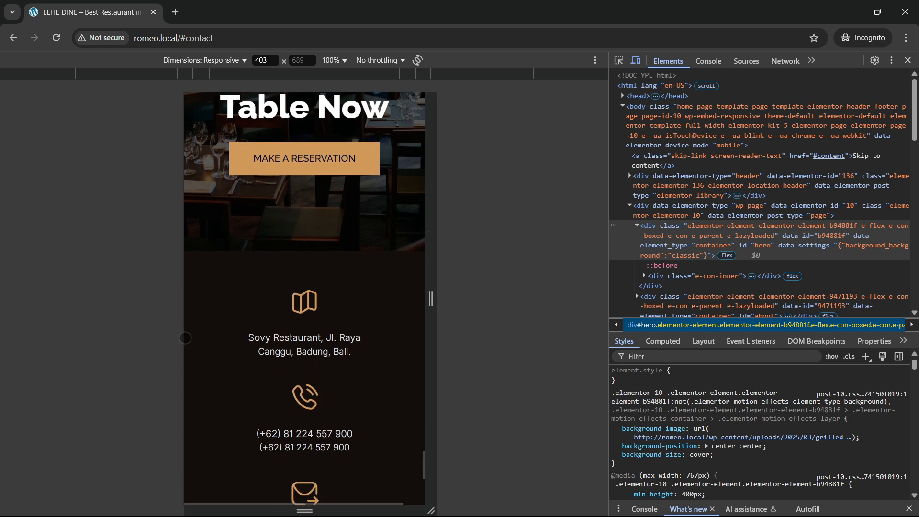
pyautogui.scroll(-4, 339, 299)
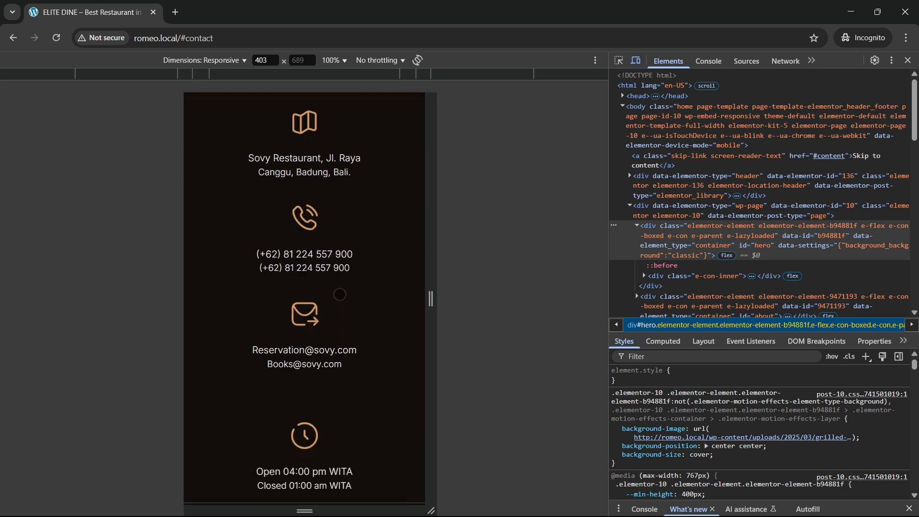
pyautogui.scroll(1, 339, 294)
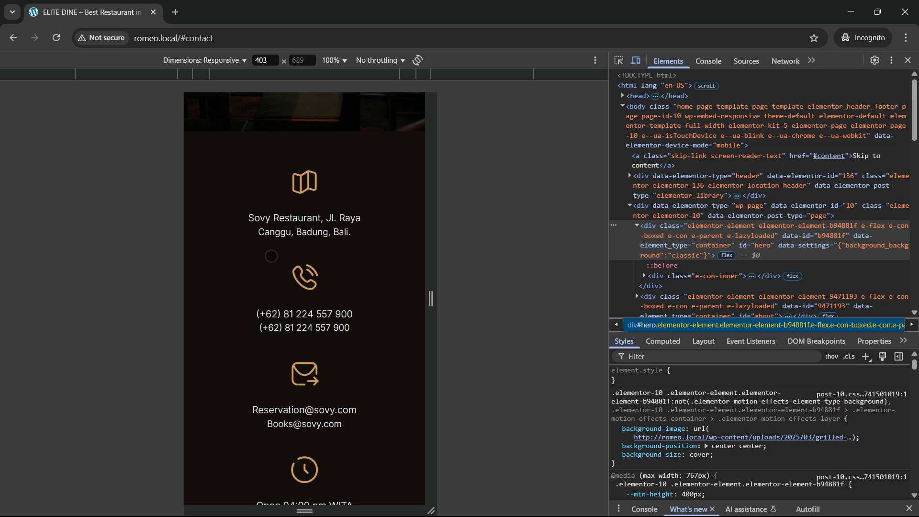
pyautogui.scroll(-4, 297, 294)
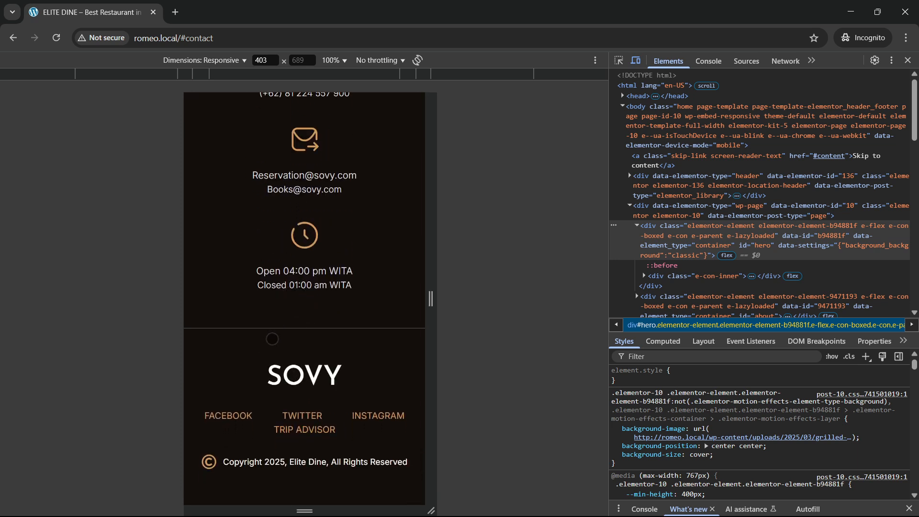
# Step: Look back through the mobile page's sections from the footer up to the hero header
pyautogui.scroll(15, 330, 381)
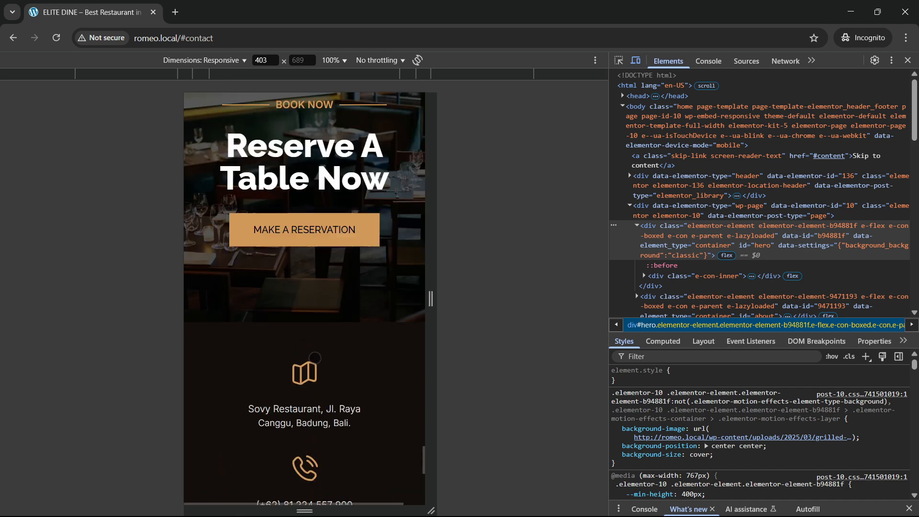
pyautogui.moveTo(428, 283)
pyautogui.mouseDown()
pyautogui.moveTo(608, 283)
pyautogui.moveTo(425, 291)
pyautogui.mouseUp()
pyautogui.scroll(18, 246, 312)
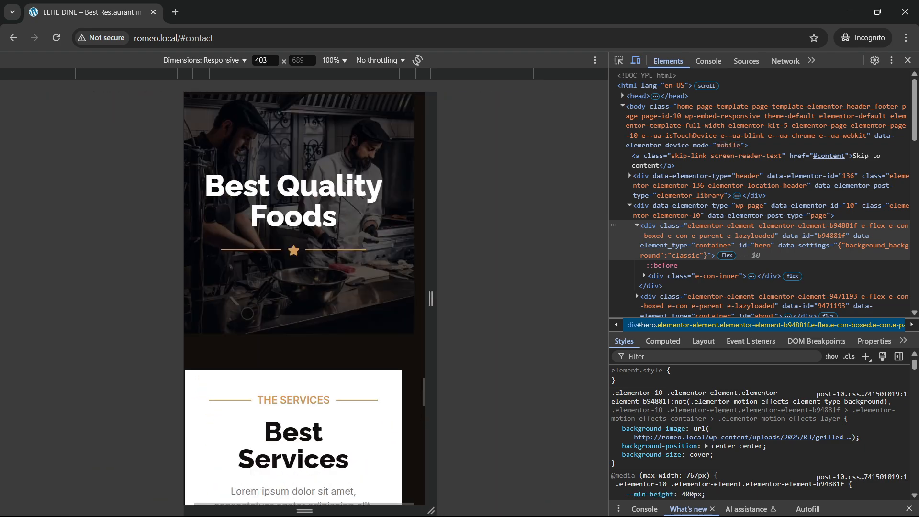
pyautogui.scroll(15, 242, 311)
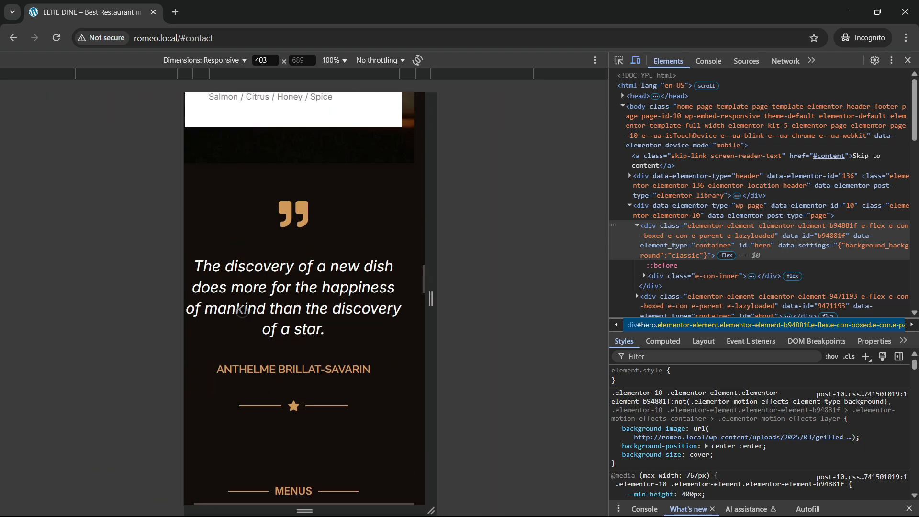
pyautogui.scroll(20, 243, 311)
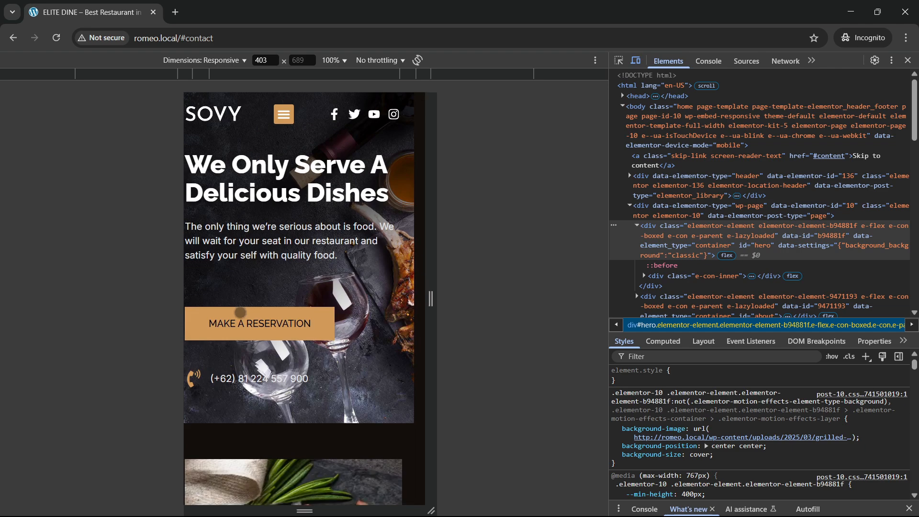
# Step: Close the developer tools and look over the desktop layout between the hero and the Special Menus section
pyautogui.click(908, 61)
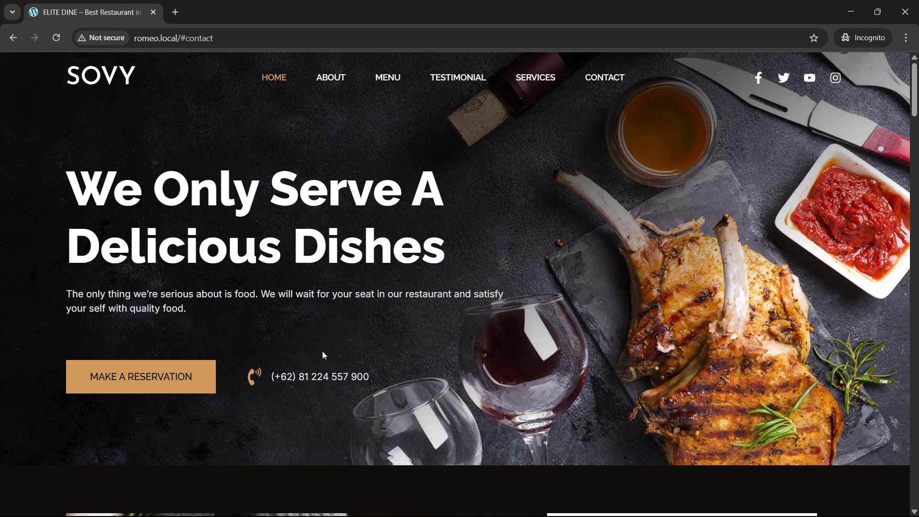
pyautogui.scroll(-15, 324, 355)
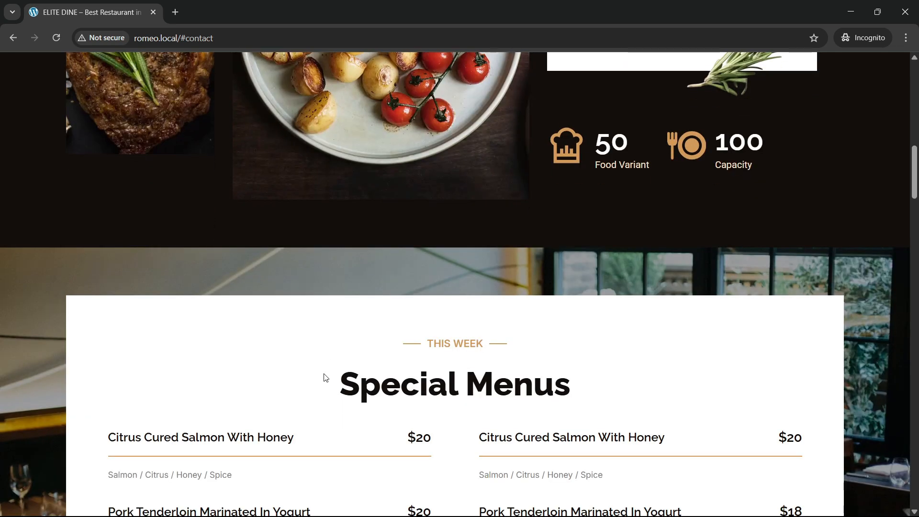
pyautogui.scroll(10, 383, 397)
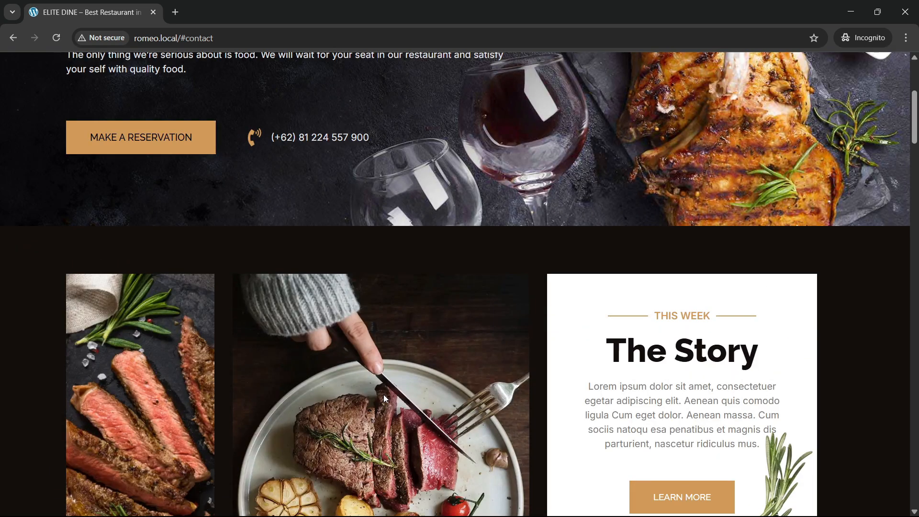
# Step: Look over the restaurant page's desktop sections around The Story card and return to the hero header
pyautogui.scroll(-5, 383, 394)
pyautogui.scroll(9, 383, 394)
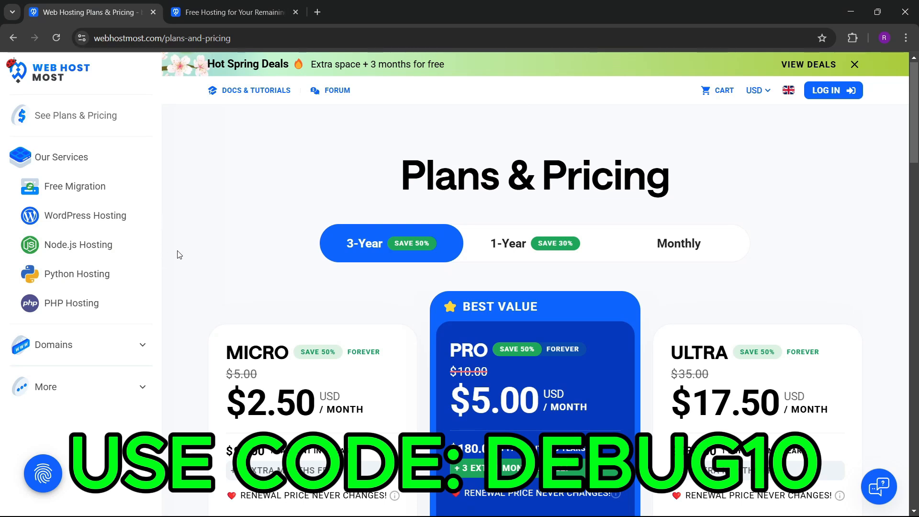
# Step: Examine the 3-year Micro, Pro and Ultra hosting plans on WebHostMost's Plans & Pricing page
pyautogui.scroll(-4, 206, 256)
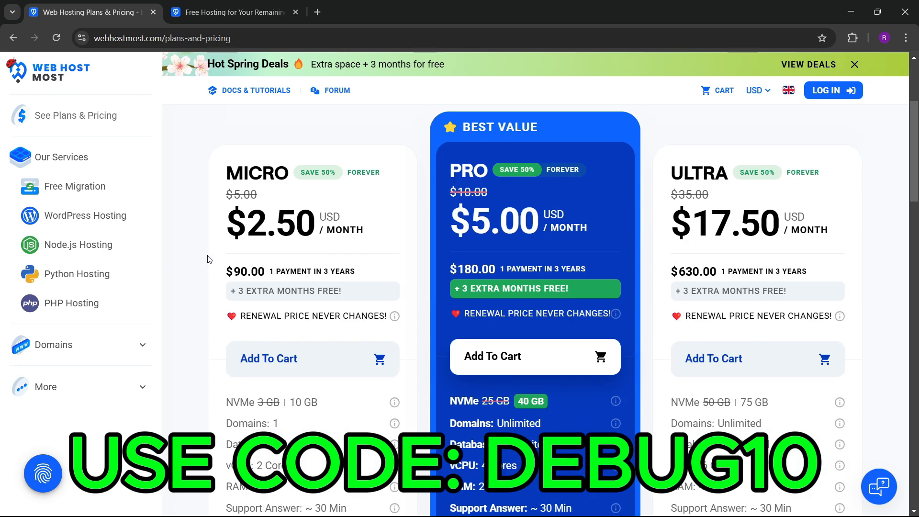
pyautogui.scroll(3, 207, 259)
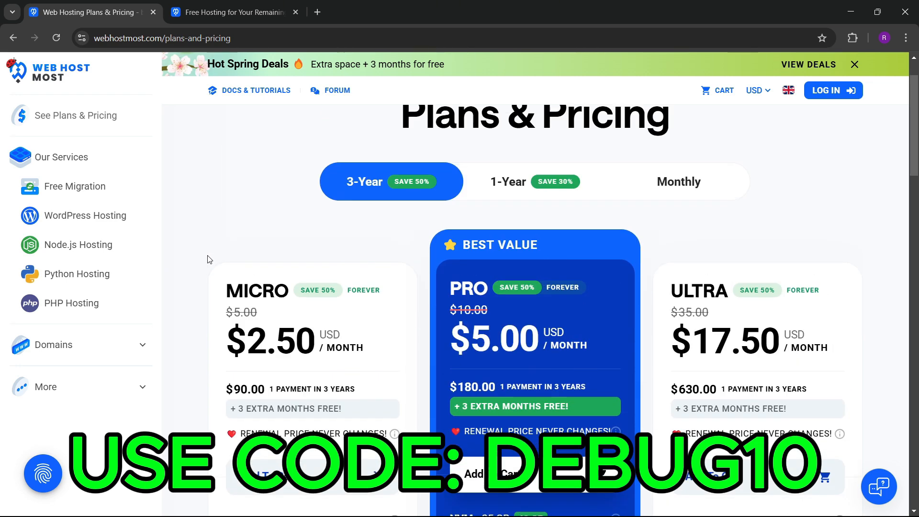
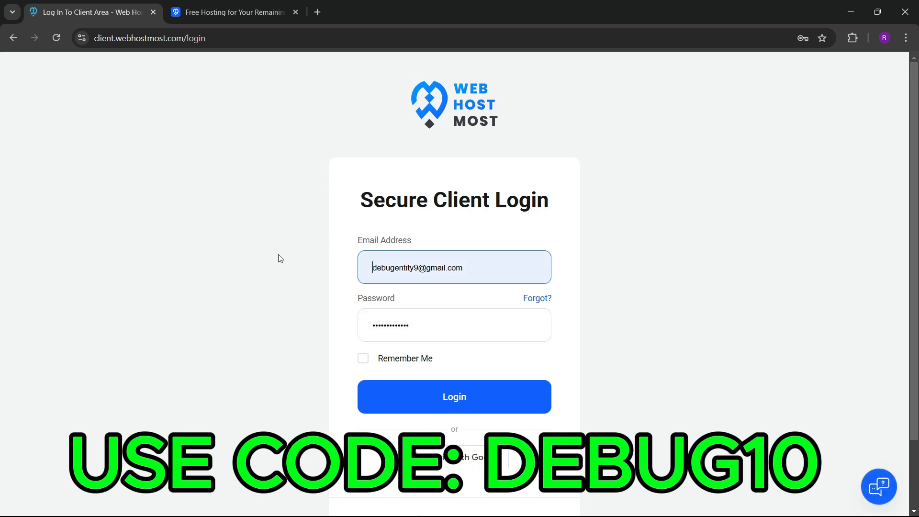
# Step: Open the new-account registration form from the client login page and review its personal, billing, currency and password fields
pyautogui.scroll(-2, 275, 260)
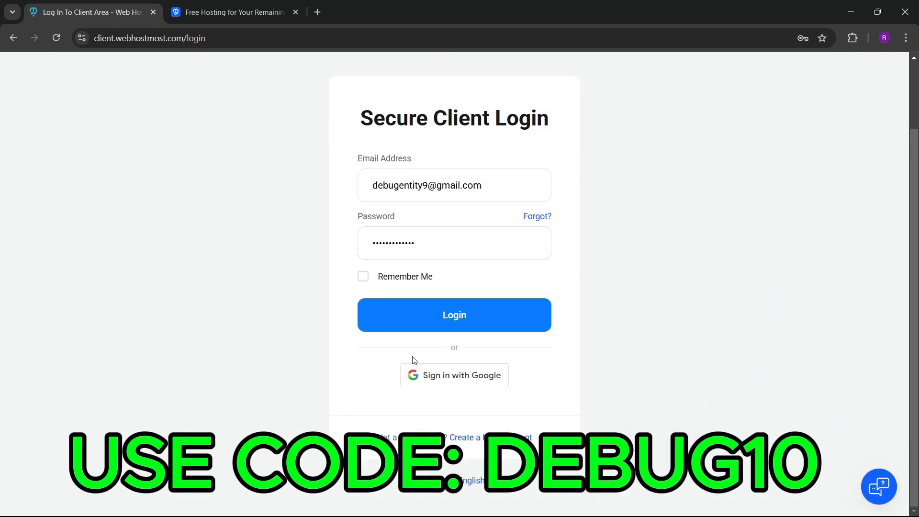
pyautogui.click(466, 437)
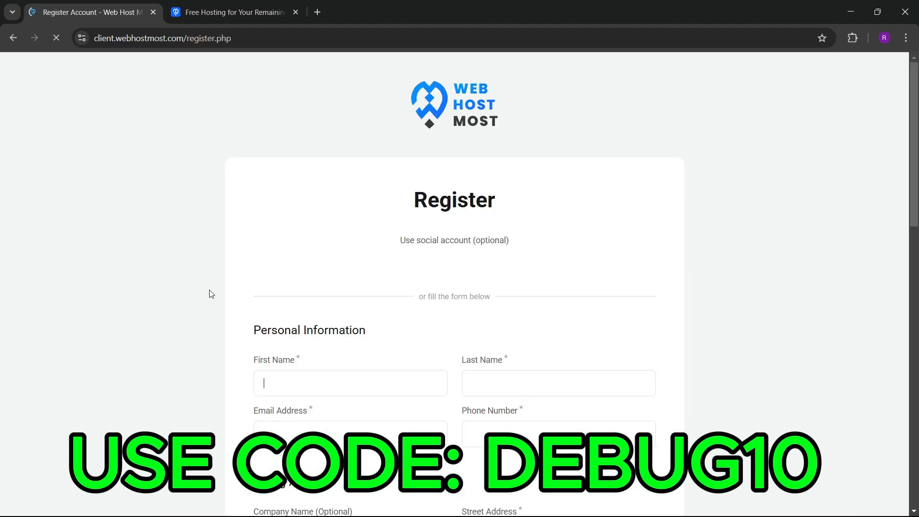
pyautogui.scroll(-4, 212, 295)
pyautogui.scroll(-4, 209, 293)
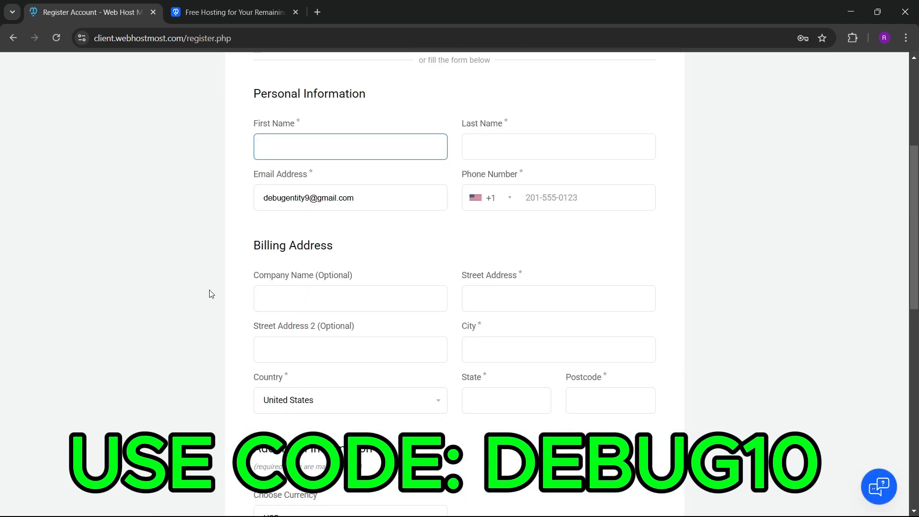
pyautogui.scroll(-5, 205, 293)
pyautogui.scroll(2, 203, 297)
pyautogui.scroll(-3, 203, 297)
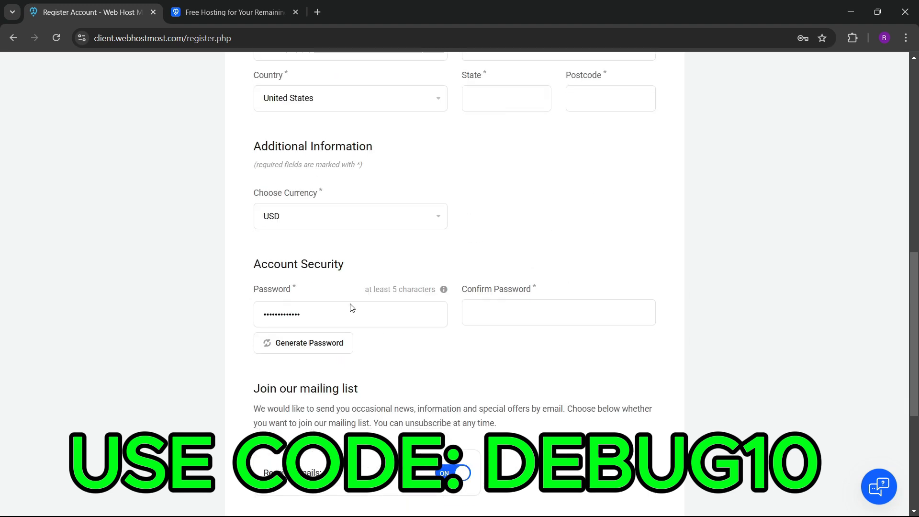
# Step: Review the registration form's mailing list, Terms of Service and captcha sections, returning to Personal Information
pyautogui.scroll(6, 463, 392)
pyautogui.scroll(-8, 409, 281)
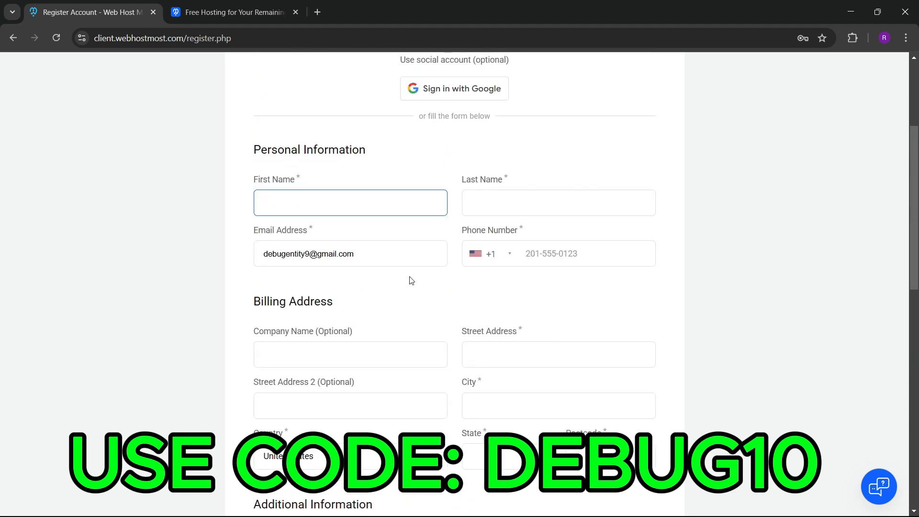
pyautogui.scroll(-3, 408, 286)
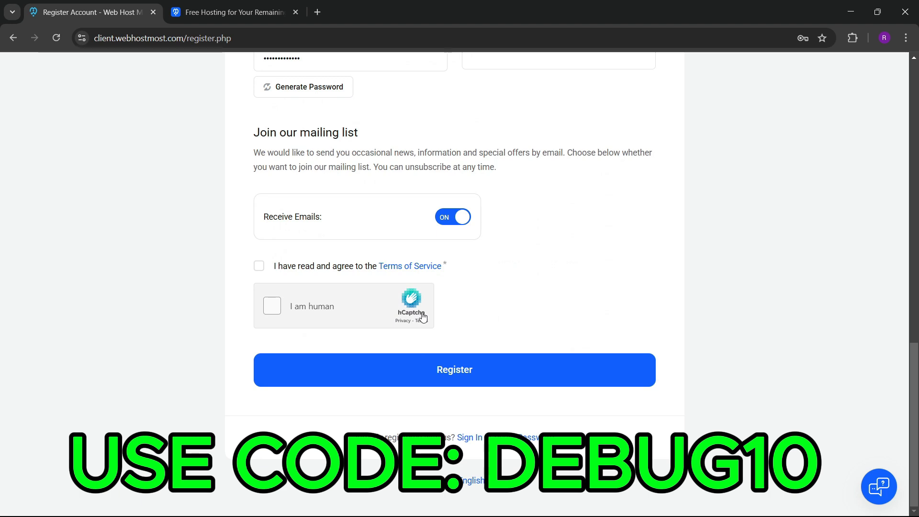
pyautogui.scroll(8, 423, 317)
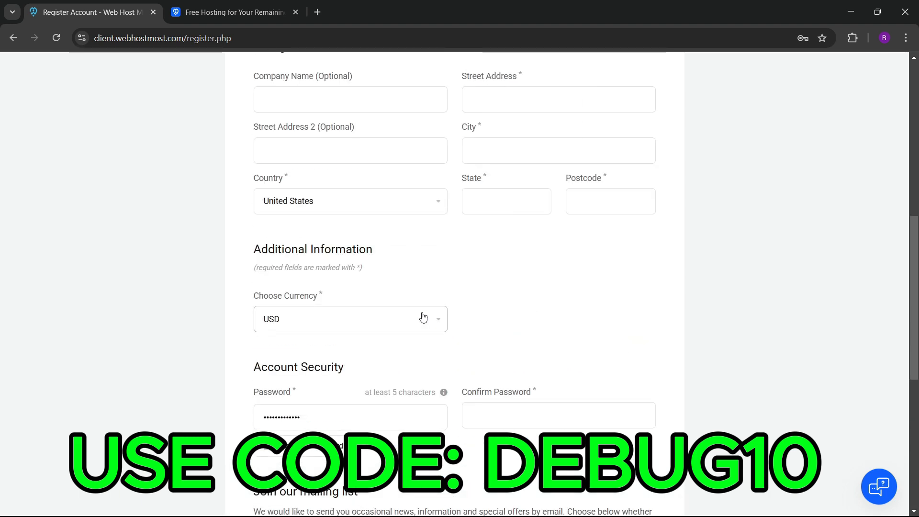
pyautogui.scroll(7, 423, 317)
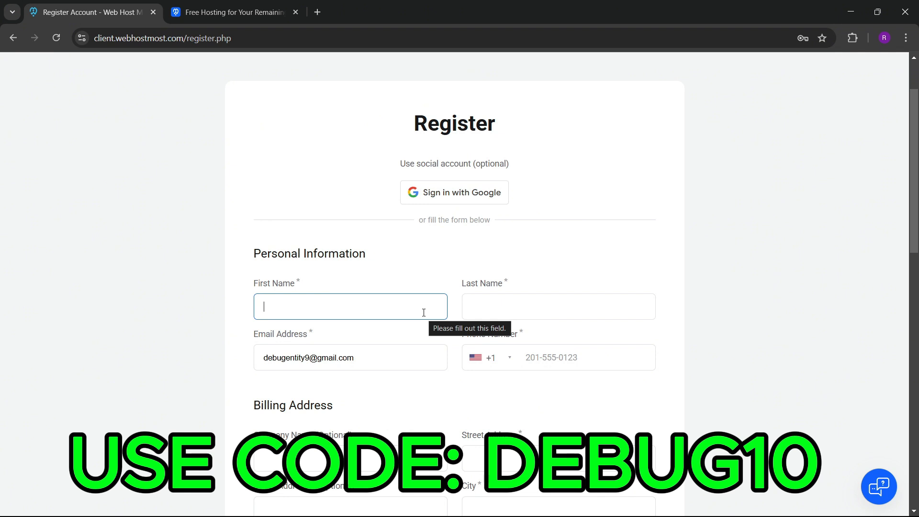
pyautogui.scroll(-2, 378, 287)
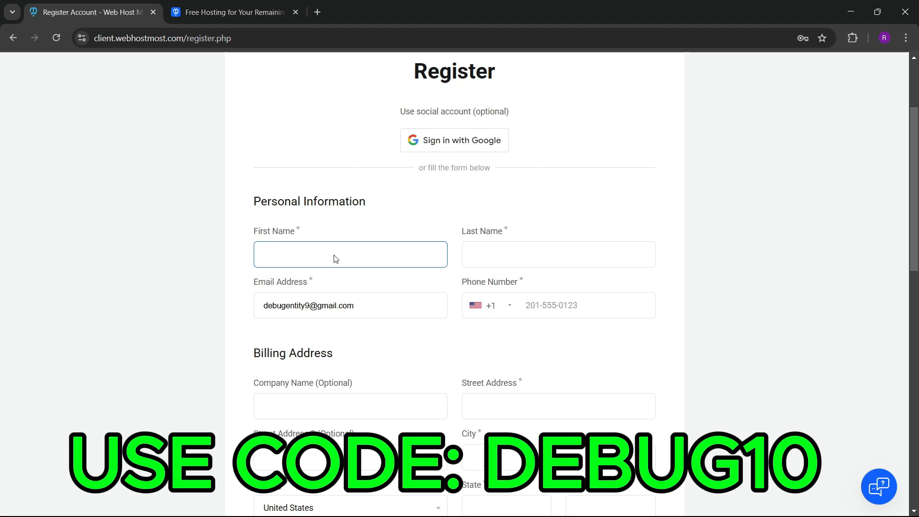
# Step: Switch to the hosting compensation page and examine its free-hosting offer, list of guarantees and customer reviews
pyautogui.click(248, 17)
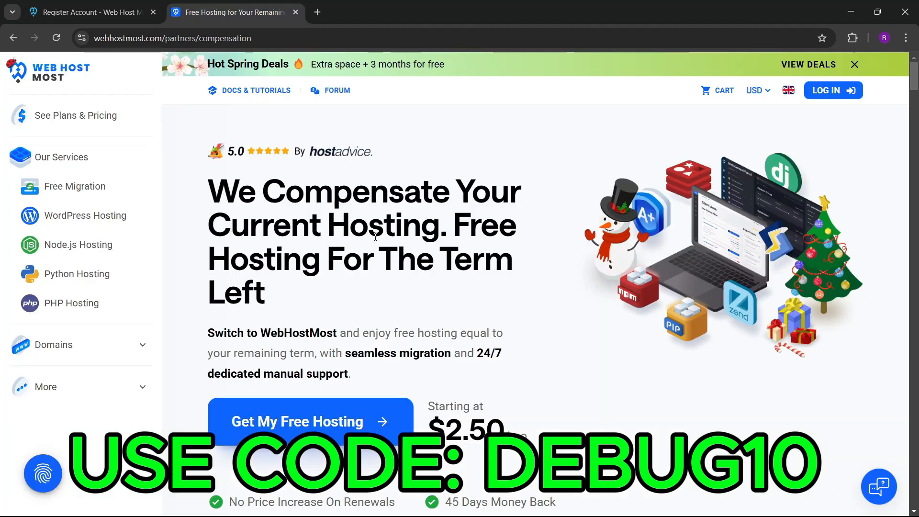
pyautogui.scroll(-3, 377, 275)
pyautogui.scroll(3, 478, 273)
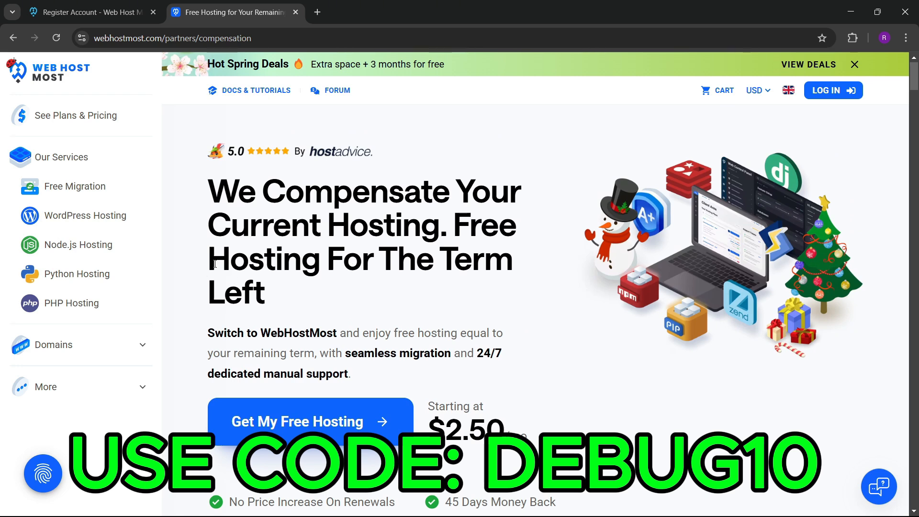
pyautogui.scroll(-9, 306, 282)
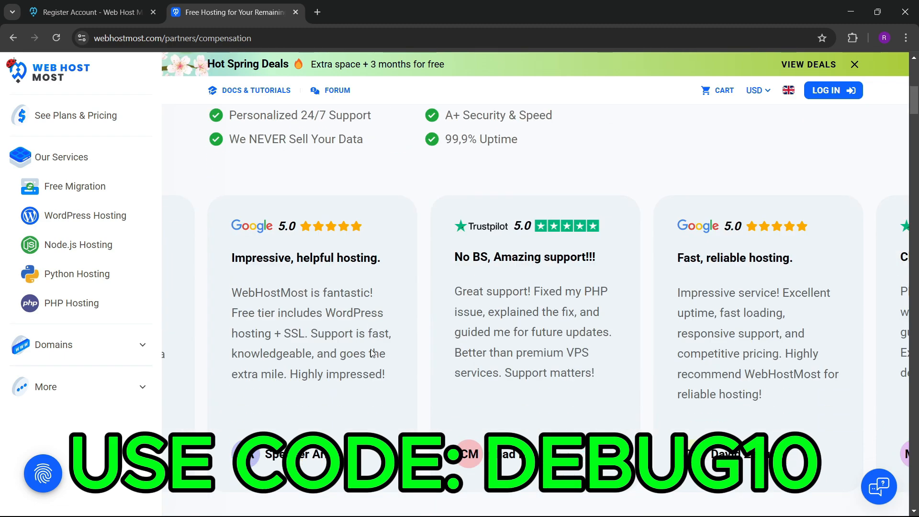
pyautogui.scroll(9, 341, 312)
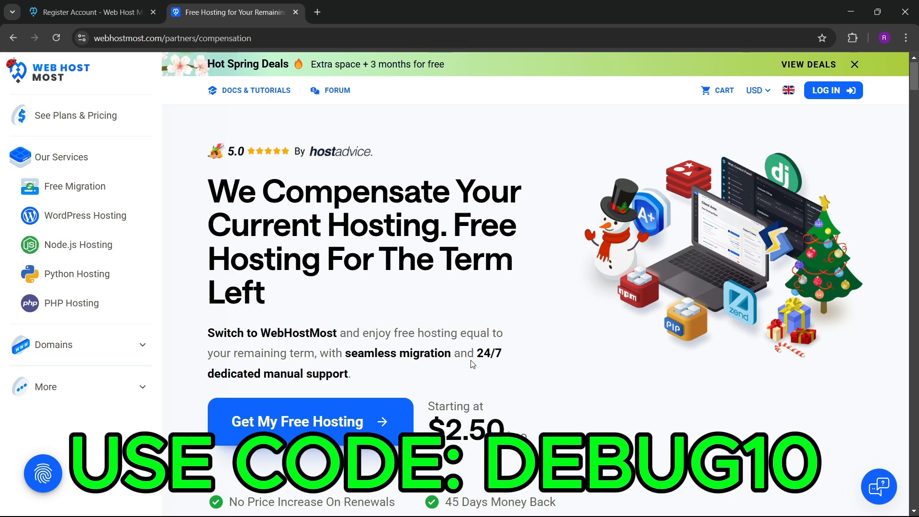
pyautogui.scroll(-5, 274, 392)
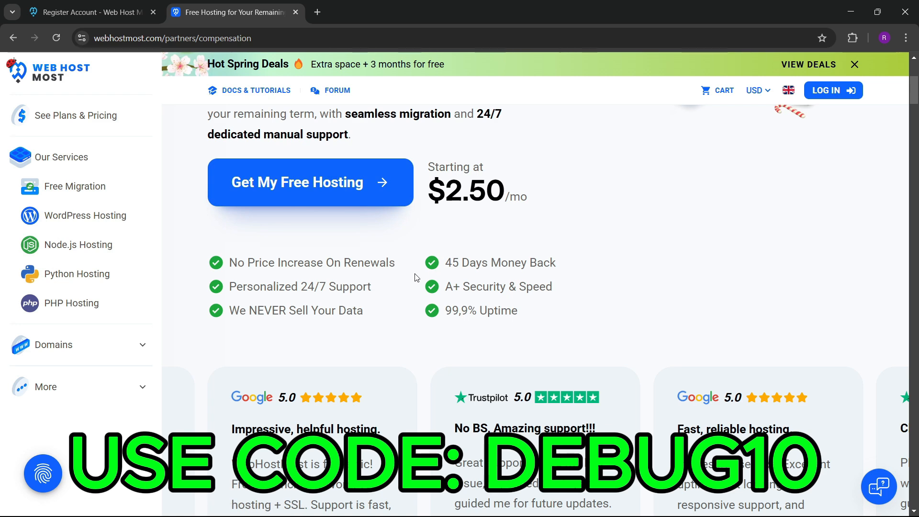
pyautogui.scroll(-3, 334, 262)
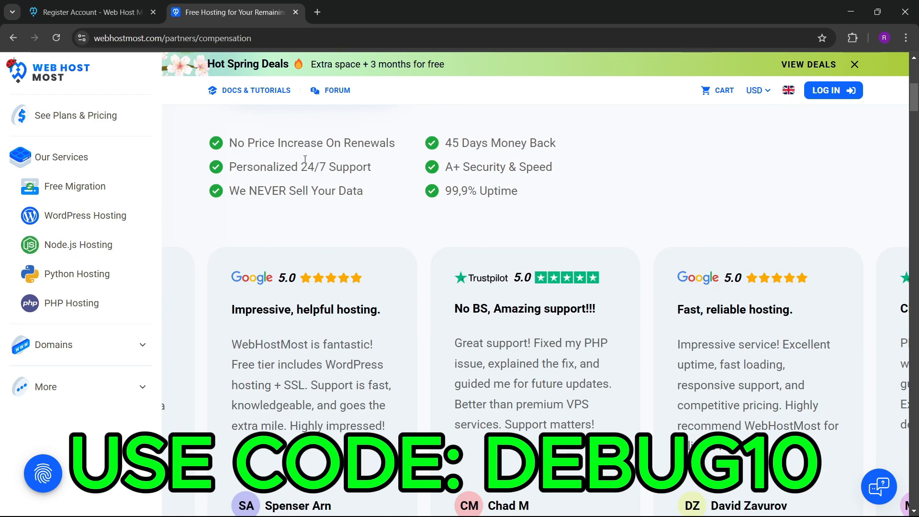
pyautogui.scroll(-4, 325, 239)
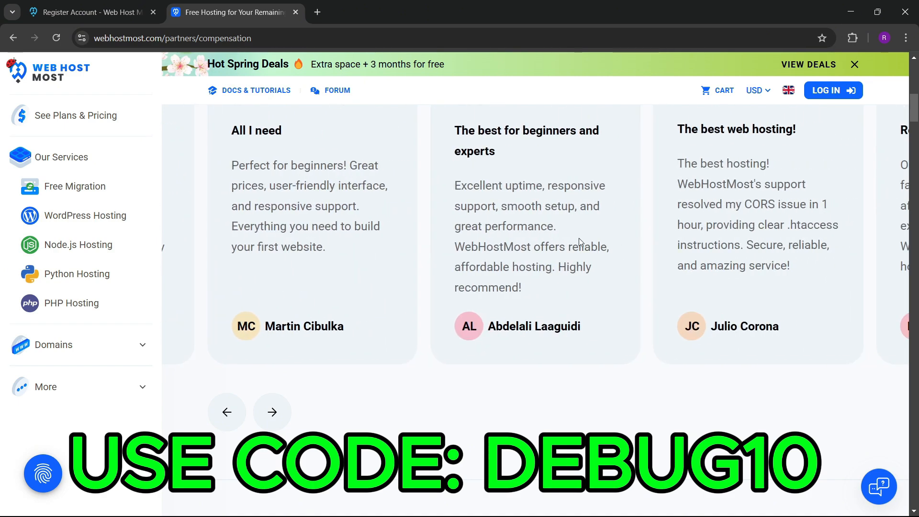
pyautogui.scroll(4, 535, 254)
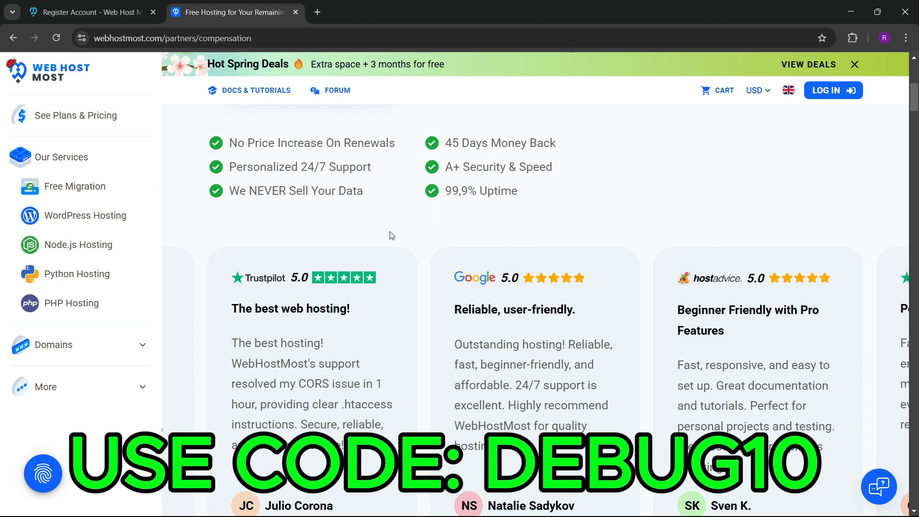
pyautogui.scroll(6, 474, 268)
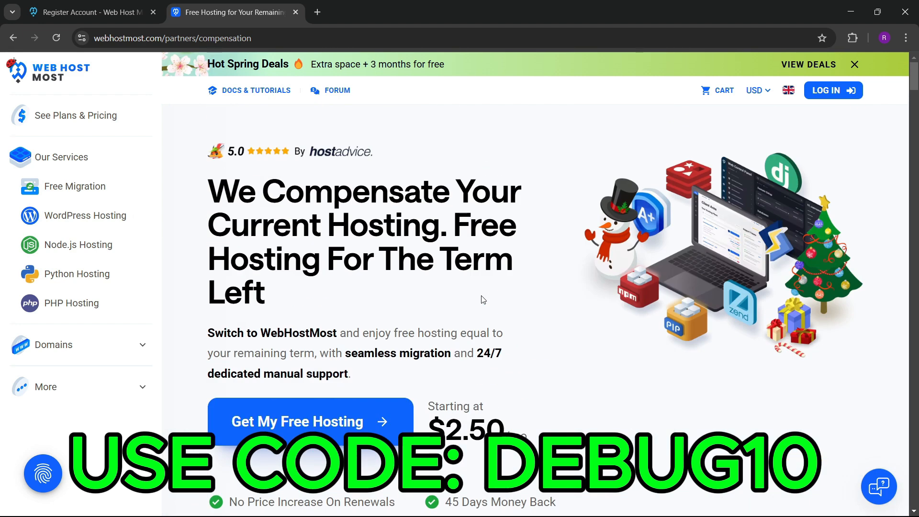
# Step: Return to the account registration form and look through it down to the Register option and back up
pyautogui.click(143, 4)
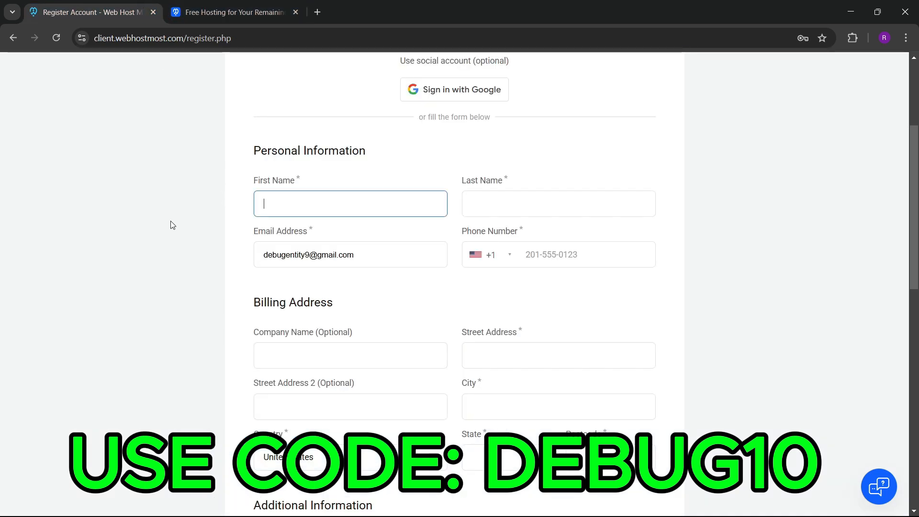
pyautogui.scroll(3, 173, 225)
pyautogui.scroll(-13, 248, 244)
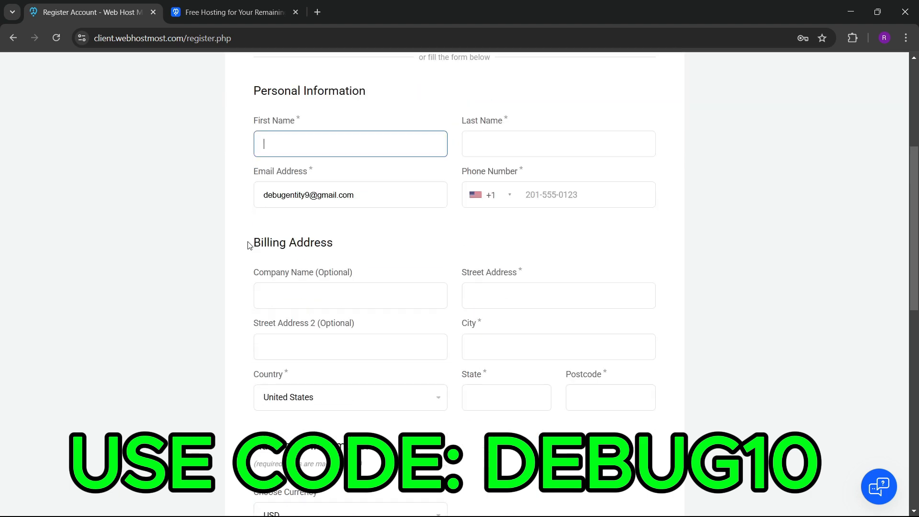
pyautogui.scroll(-3, 256, 330)
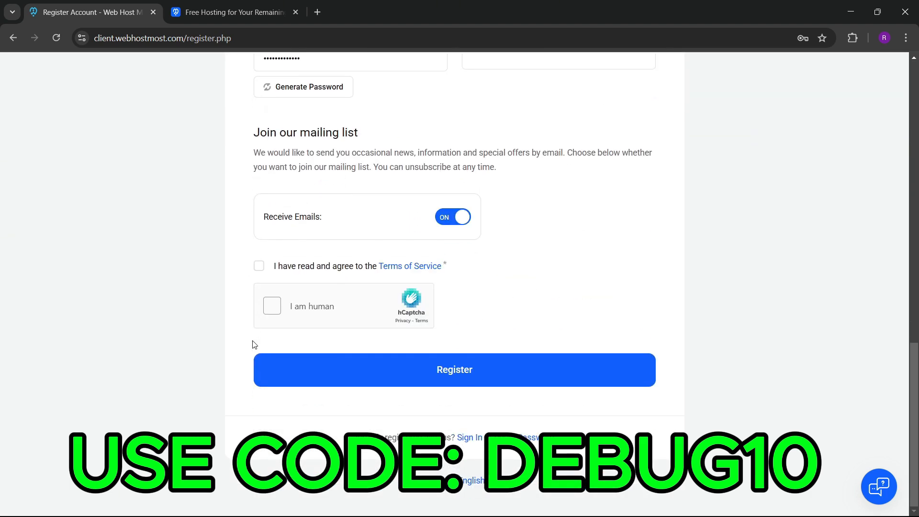
pyautogui.scroll(16, 249, 334)
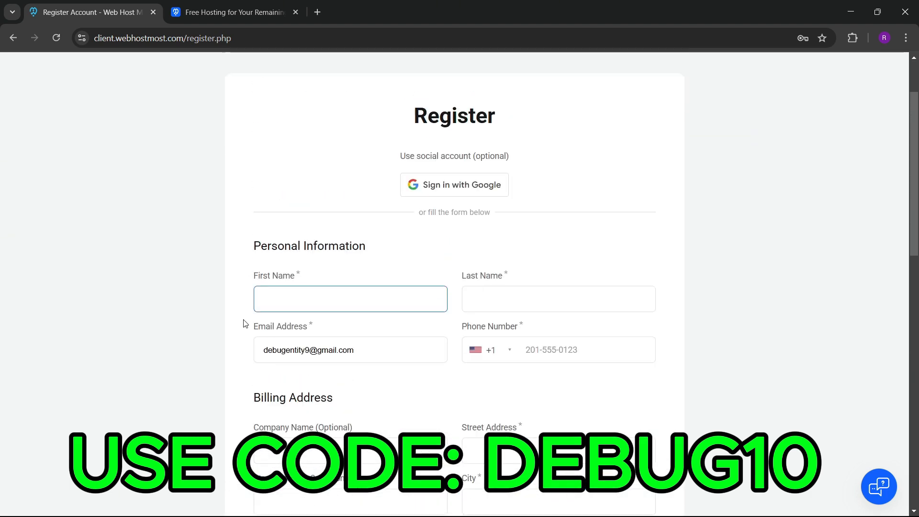
# Step: Open the control panel of the debugentity.freewebhostmost.com hosting plan from the Client Area
pyautogui.click(453, 269)
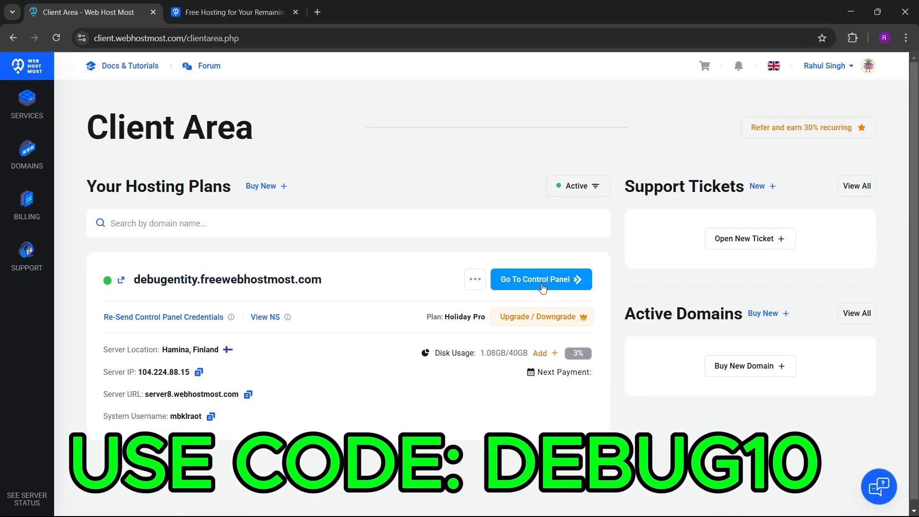
pyautogui.click(541, 284)
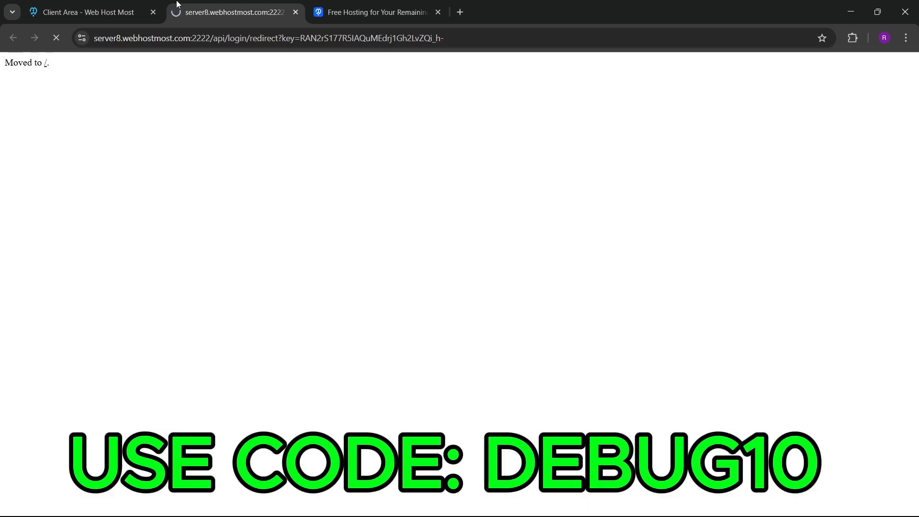
# Step: Return to the Client Area and look through the navigation sections for services, domains and support
pyautogui.click(139, 4)
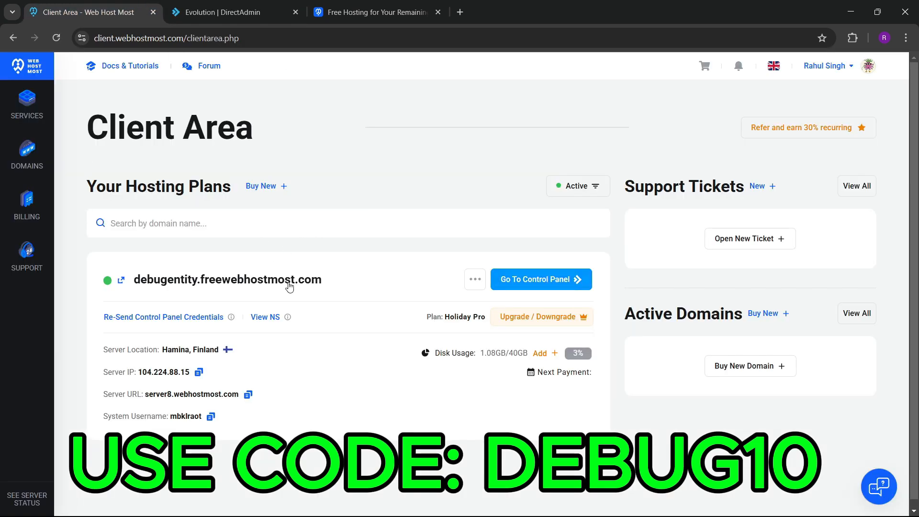
pyautogui.click(26, 120)
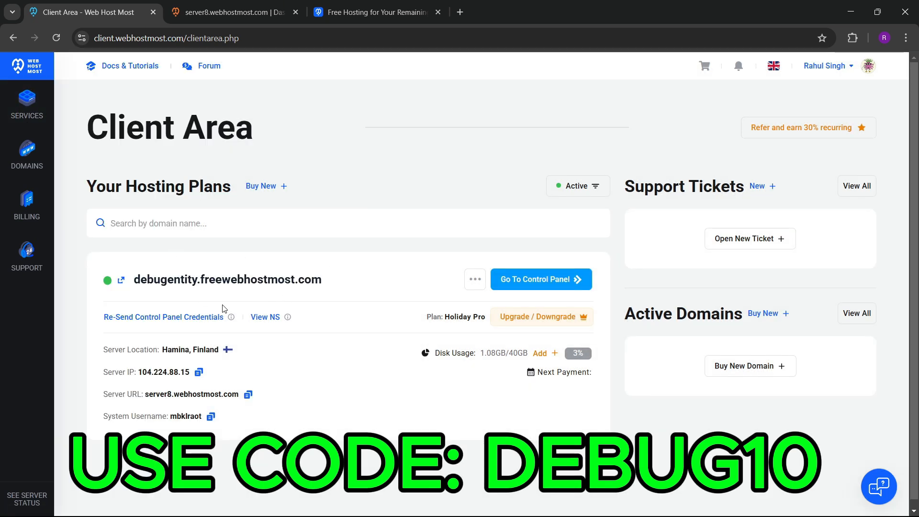
pyautogui.click(29, 150)
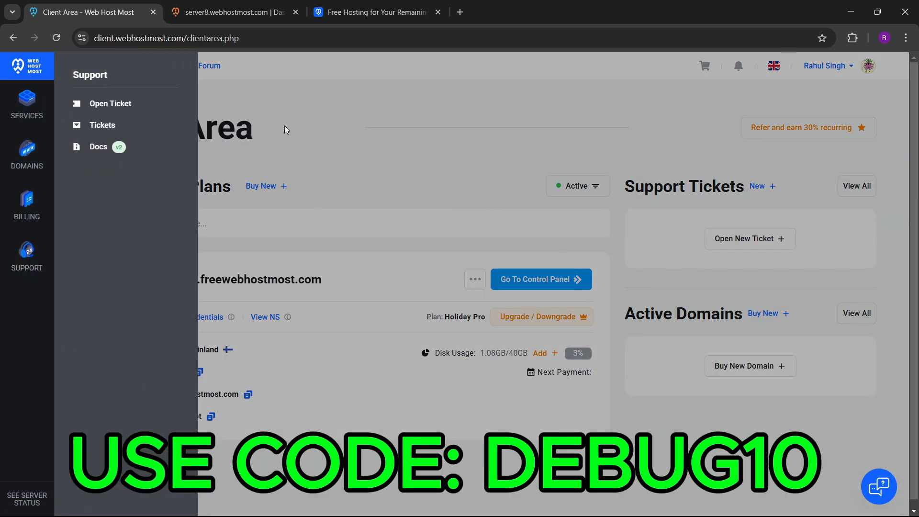
# Step: Switch to the hosting control panel and examine the tools under Domain Management and Website Management
pyautogui.click(250, 13)
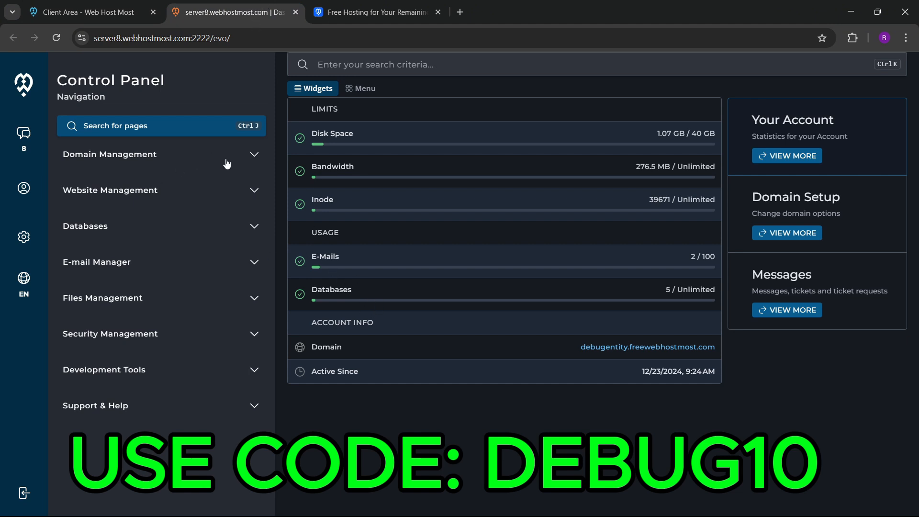
pyautogui.click(251, 158)
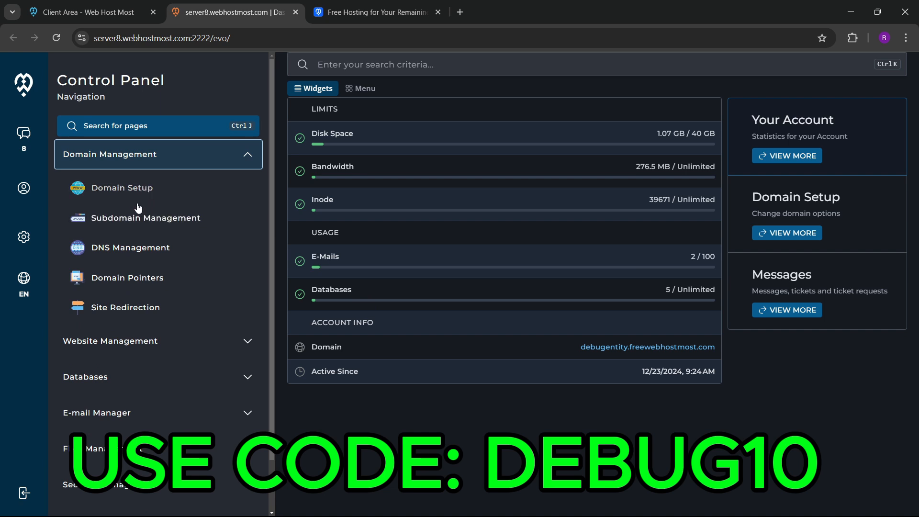
pyautogui.scroll(-1, 136, 189)
pyautogui.scroll(1, 144, 189)
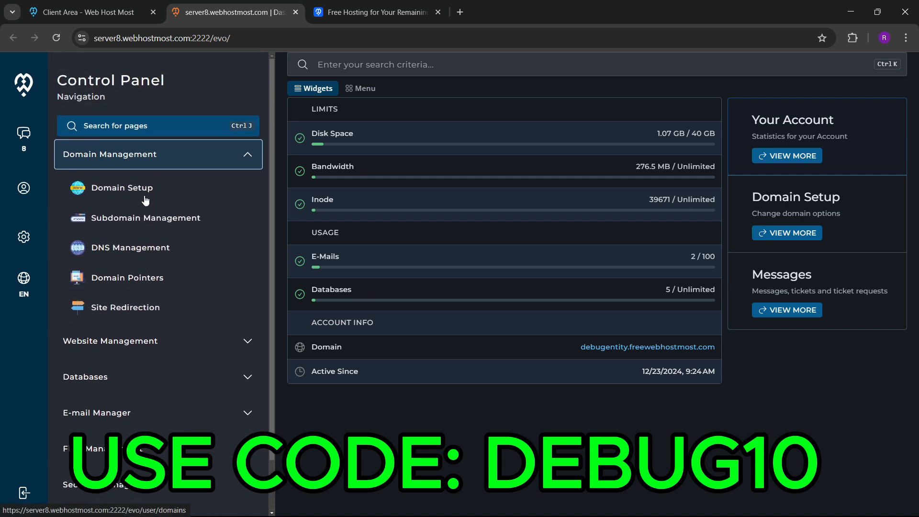
pyautogui.scroll(-1, 148, 309)
pyautogui.click(151, 286)
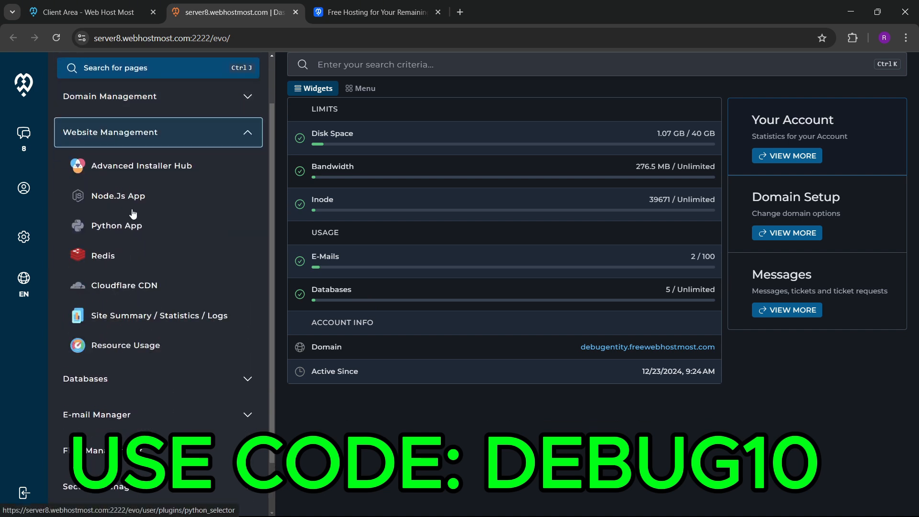
# Step: Examine the control panel tools under Databases, E-mail Manager and Files Management
pyautogui.scroll(-1, 138, 225)
pyautogui.scroll(-1, 127, 287)
pyautogui.click(128, 319)
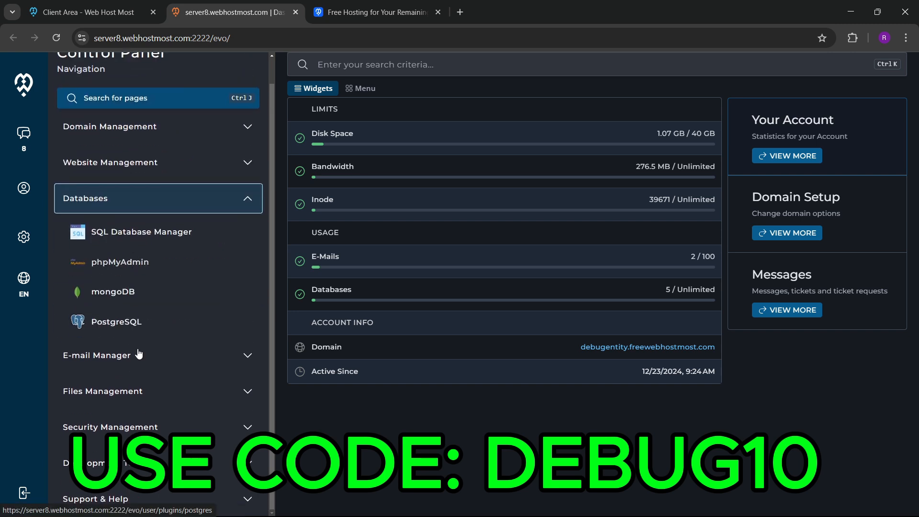
pyautogui.click(138, 356)
pyautogui.scroll(-3, 146, 287)
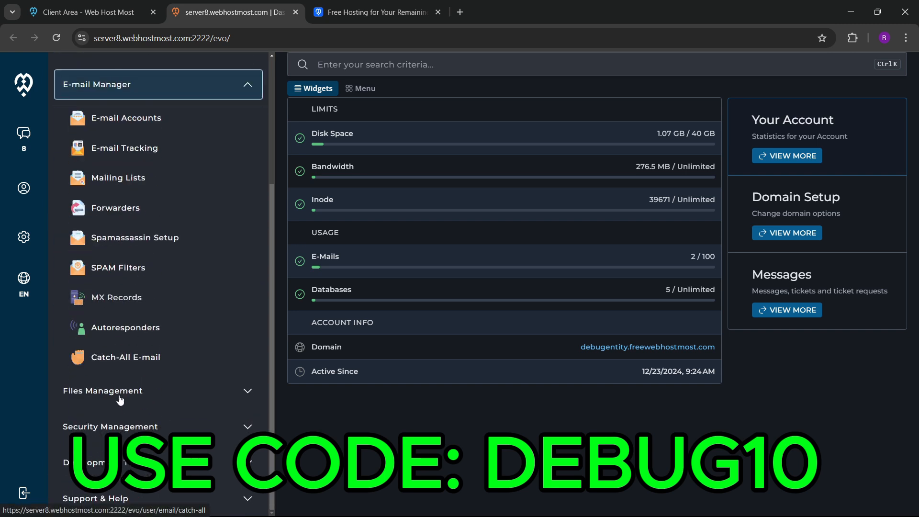
pyautogui.click(136, 389)
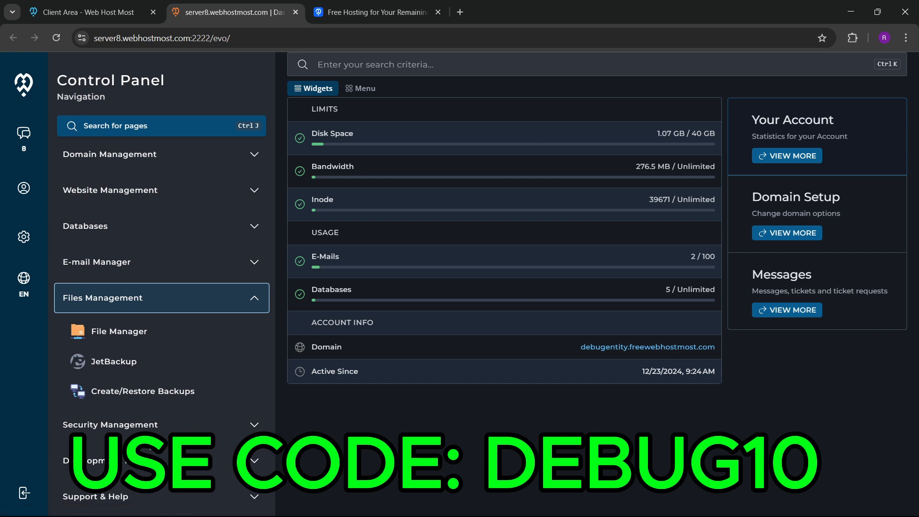
# Step: Open the settings of the webbuilders.co.in domain from Domain Setup
pyautogui.click(177, 164)
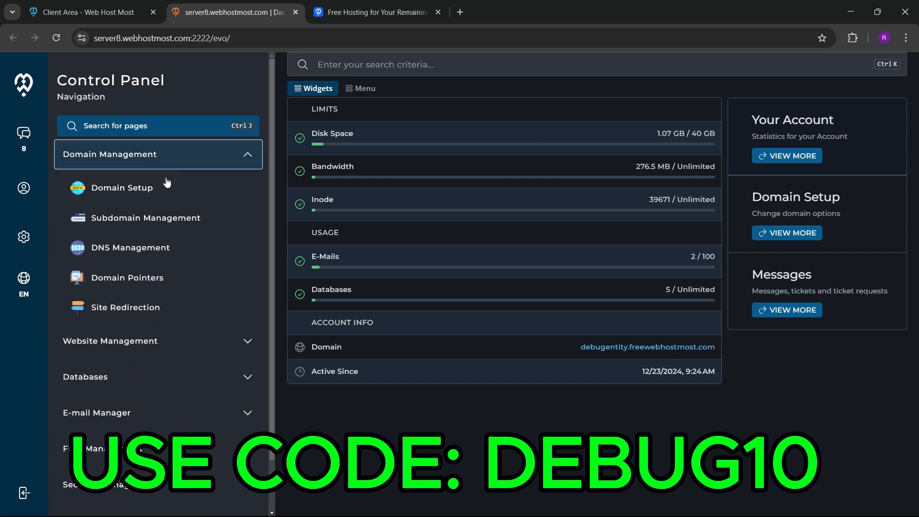
pyautogui.click(147, 187)
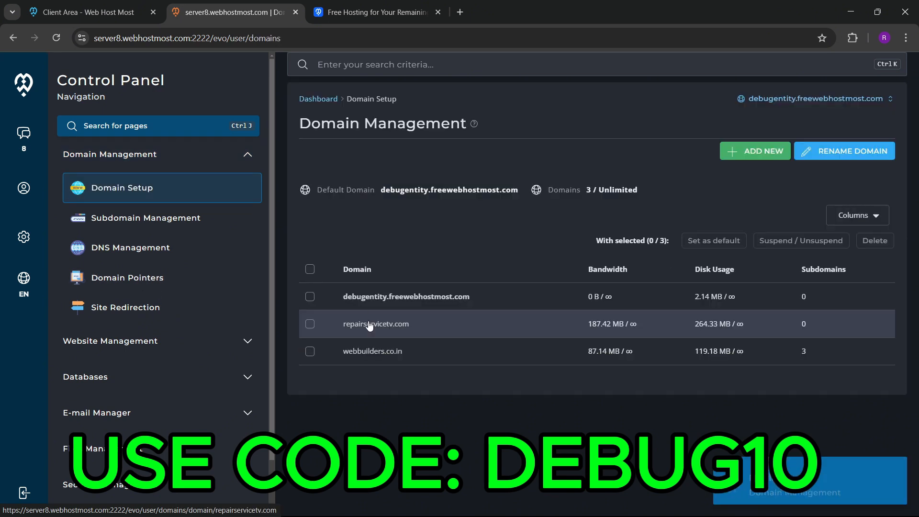
pyautogui.click(375, 355)
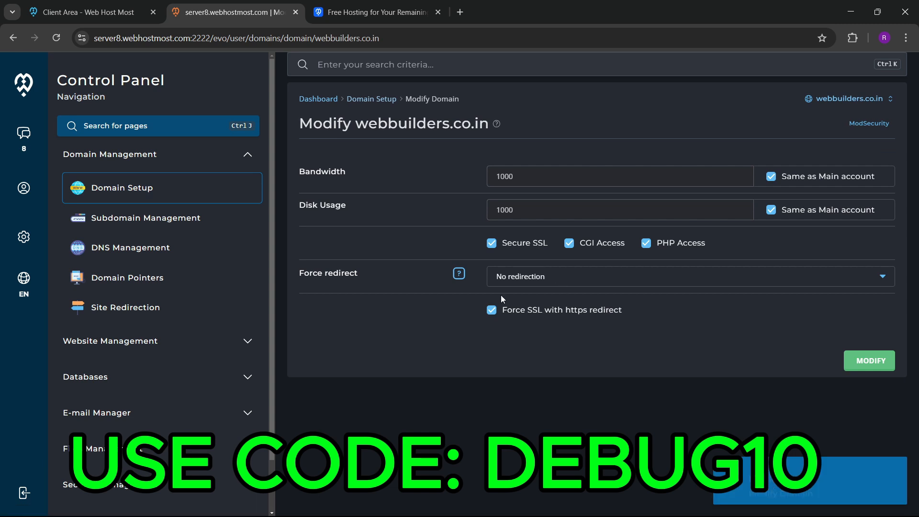
# Step: Add the subdomain elitedine to webbuilders.co.in with the default document root, closing the leftover Softaculous page
pyautogui.click(144, 218)
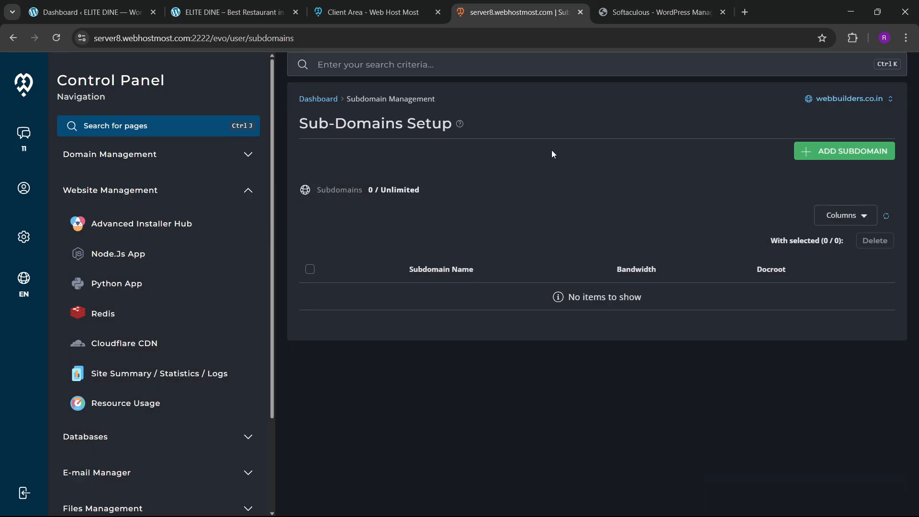
pyautogui.click(661, 12)
pyautogui.click(723, 12)
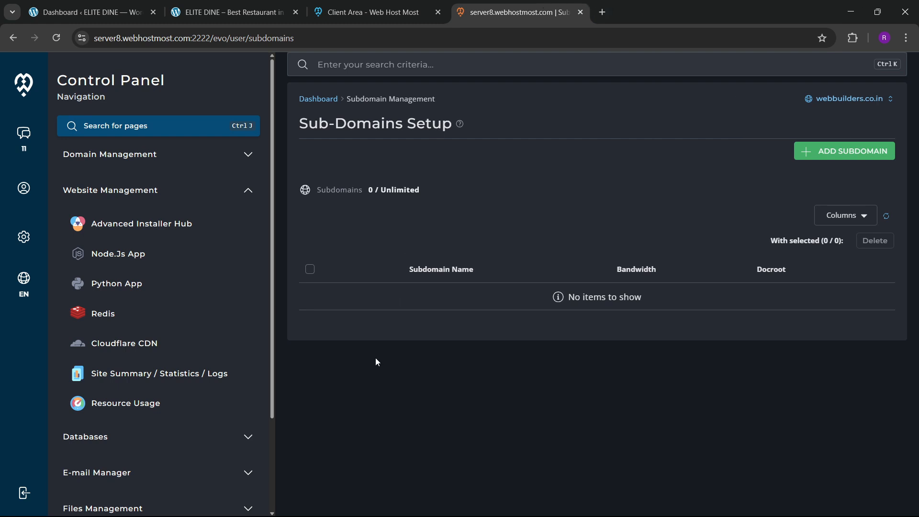
pyautogui.click(827, 151)
pyautogui.click(326, 289)
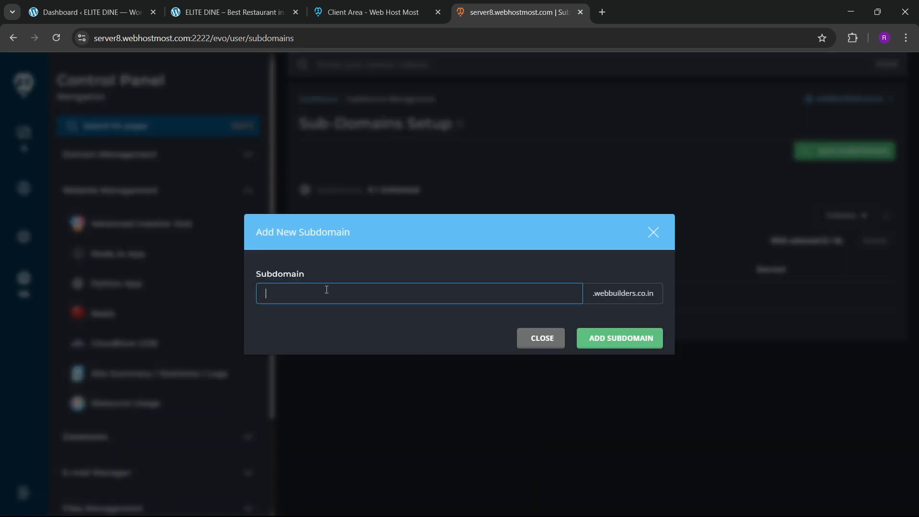
pyautogui.write('elitedine')
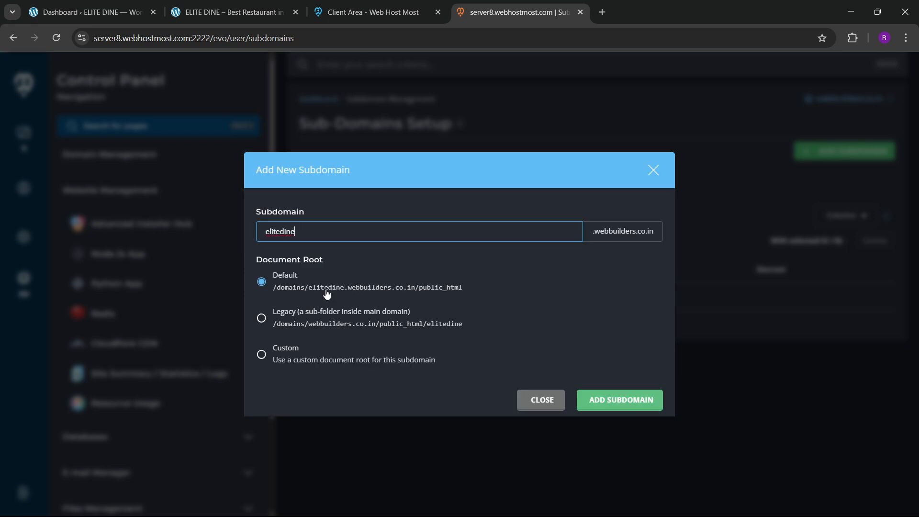
pyautogui.click(624, 401)
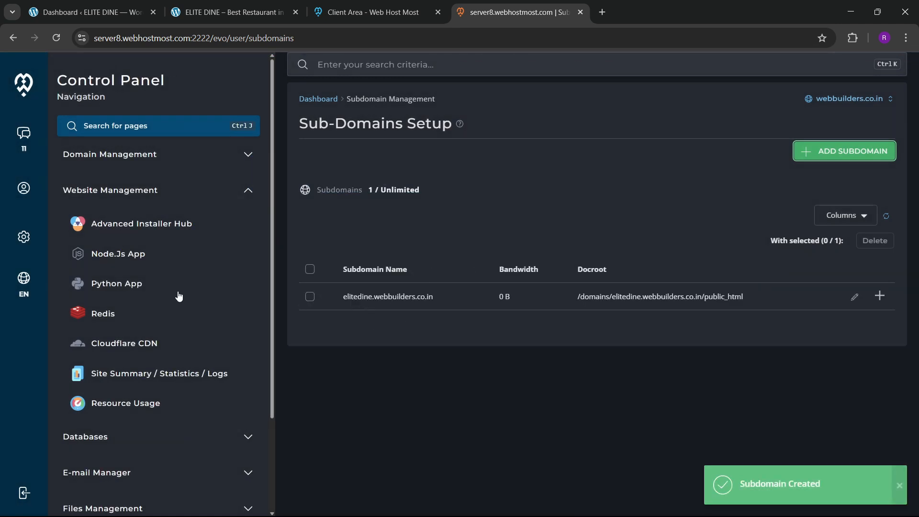
# Step: Open the Advanced Installer Hub and start a new WordPress installation from WordPress Management
pyautogui.click(152, 223)
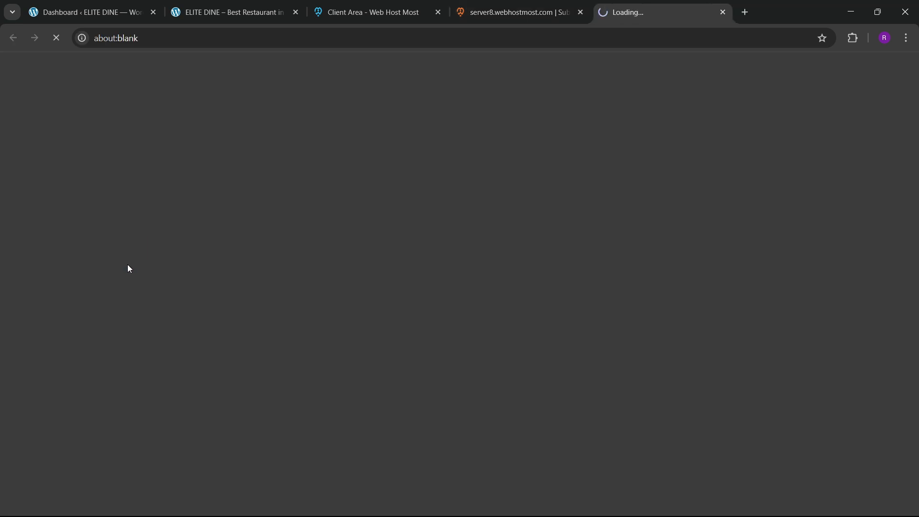
pyautogui.click(539, 7)
pyautogui.click(626, 5)
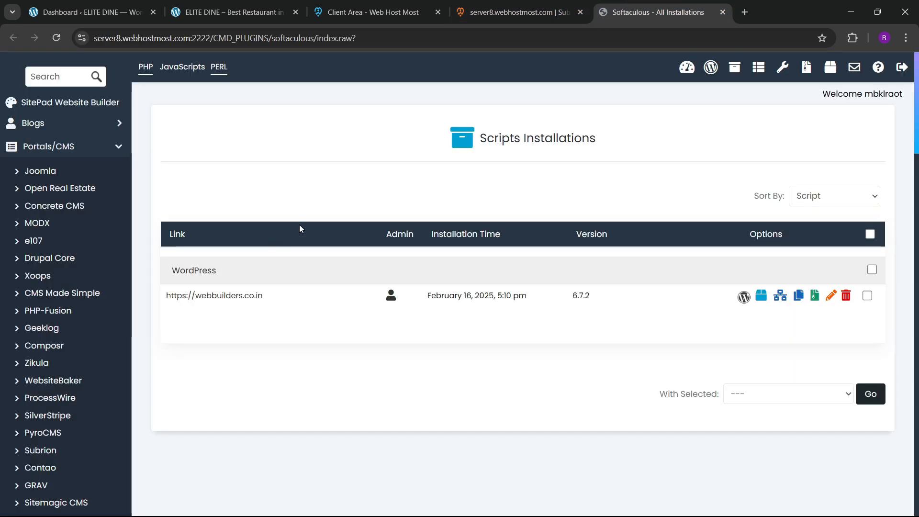
pyautogui.click(711, 69)
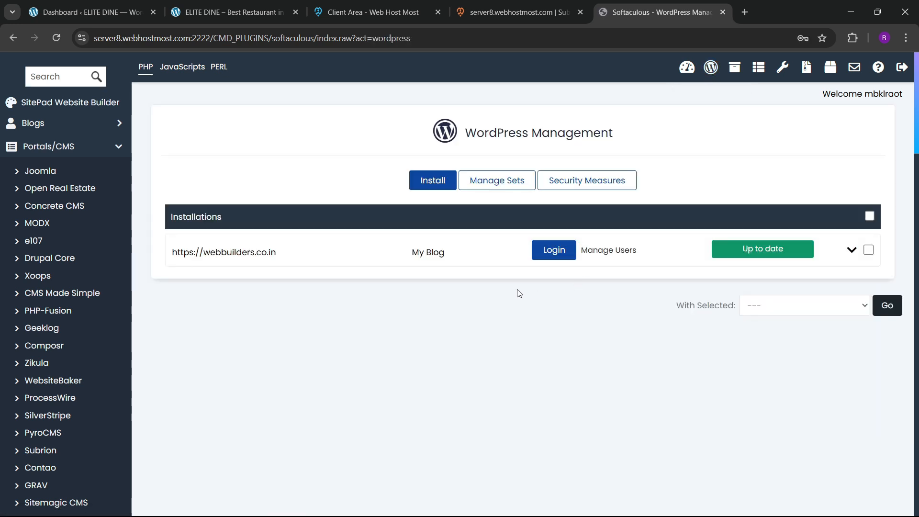
pyautogui.click(435, 184)
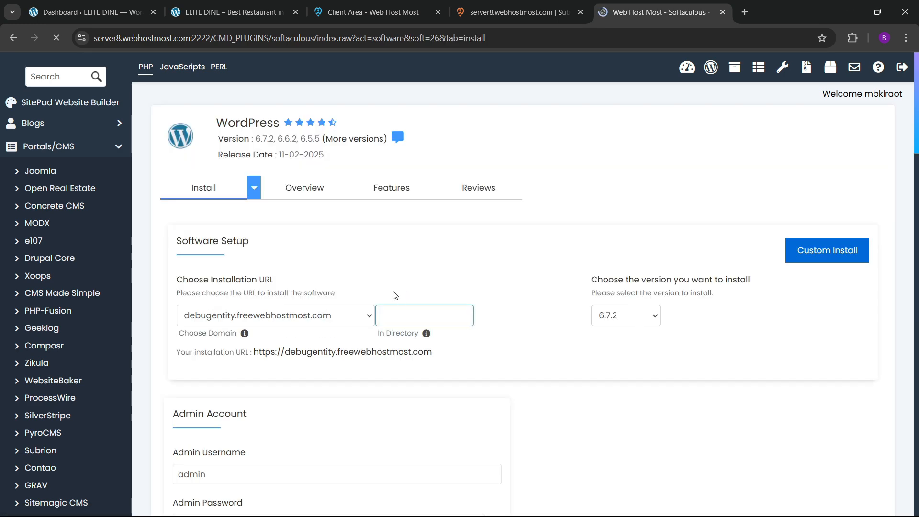
# Step: Choose elitedine.webbuilders.co.in as the installation domain and keep WordPress version 6.7.2
pyautogui.scroll(-3, 338, 312)
pyautogui.click(278, 198)
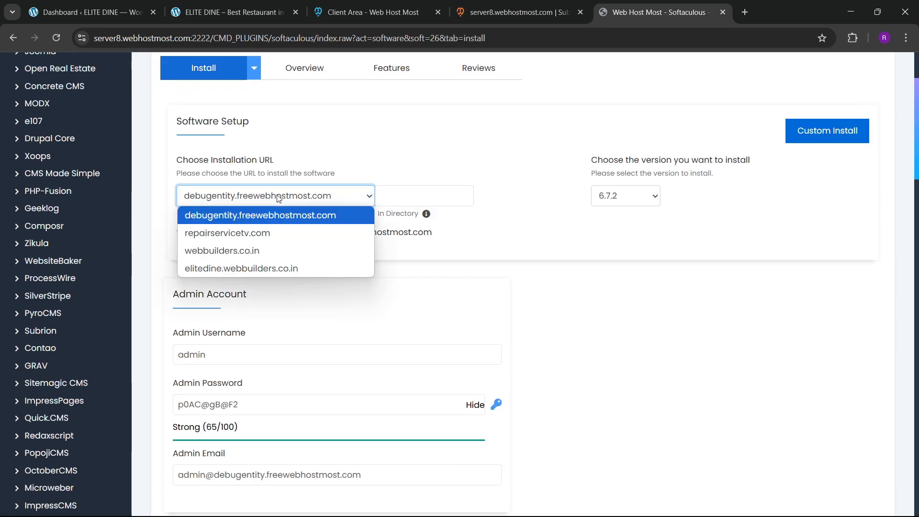
pyautogui.click(235, 268)
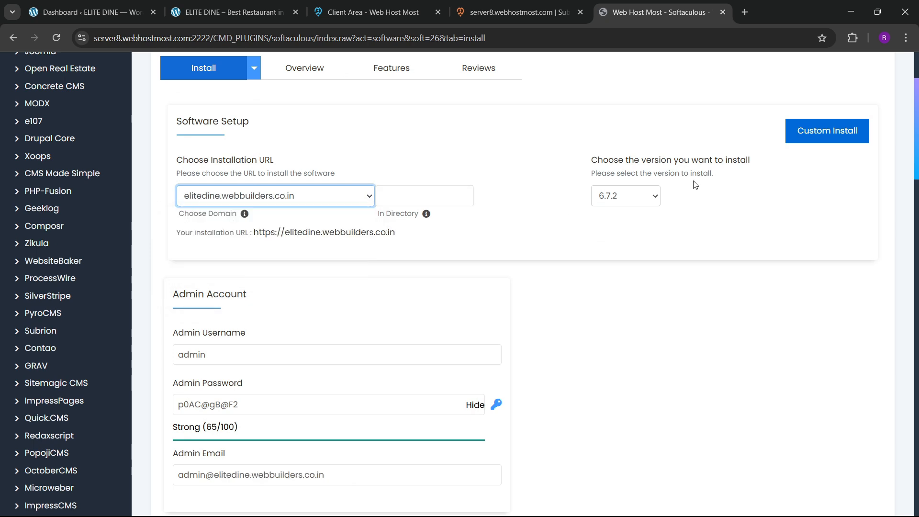
pyautogui.click(625, 197)
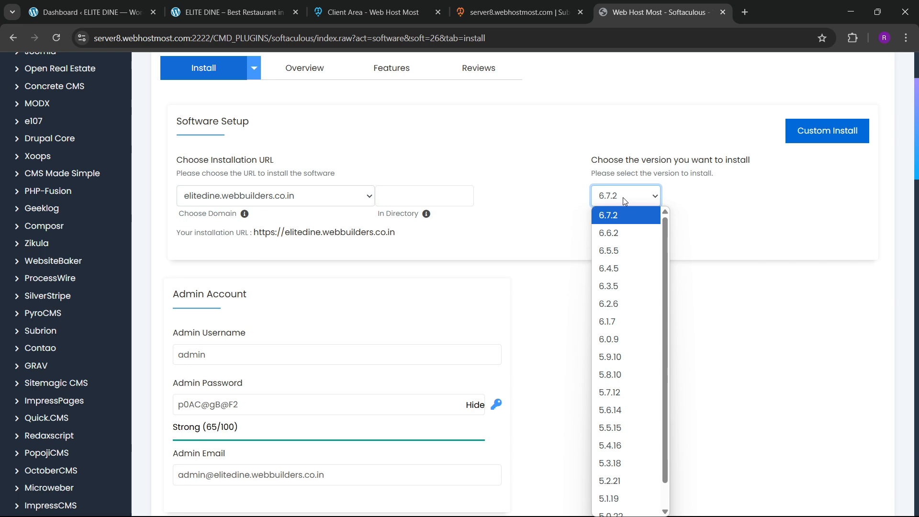
pyautogui.click(514, 220)
# Step: Replace the default admin username with the site owner's username in the Admin Account section
pyautogui.scroll(-2, 251, 252)
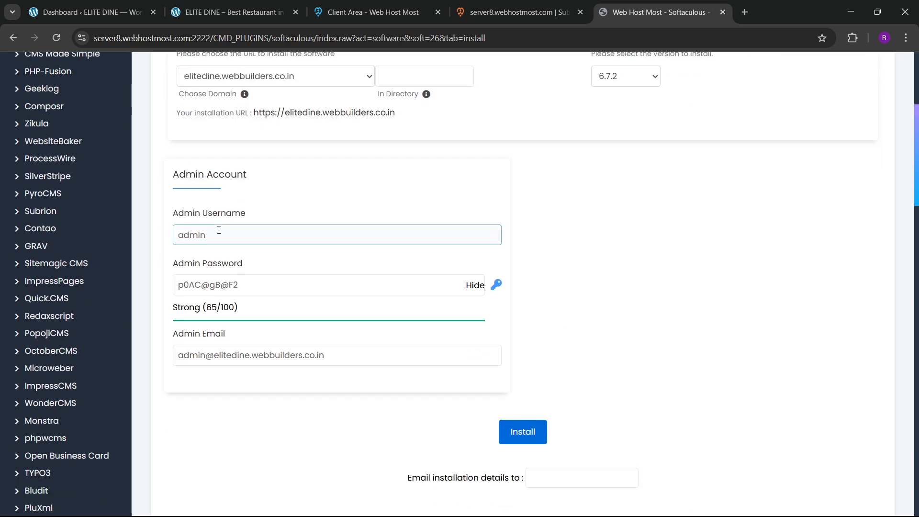
pyautogui.click(206, 234)
pyautogui.doubleClick(205, 234)
pyautogui.press('BackSpace')
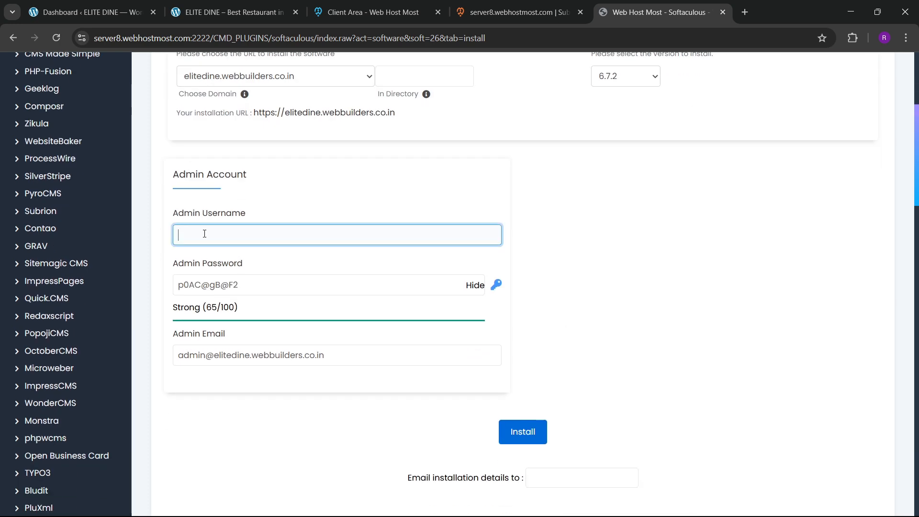
pyautogui.write('romeo')
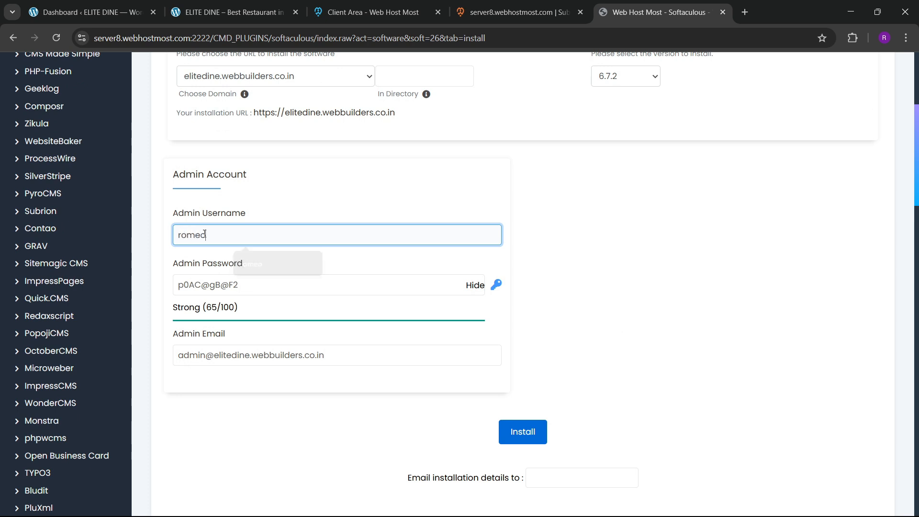
# Step: Replace the generated admin password with the chosen account password and install WordPress
pyautogui.click(457, 285)
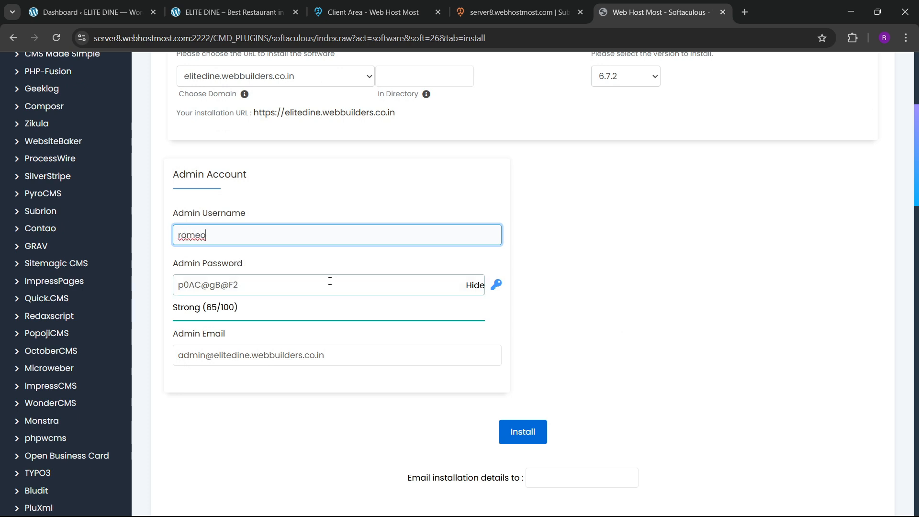
pyautogui.click(466, 285)
pyautogui.click(264, 286)
pyautogui.hotkey('ctrl', 'a')
pyautogui.press('BackSpace')
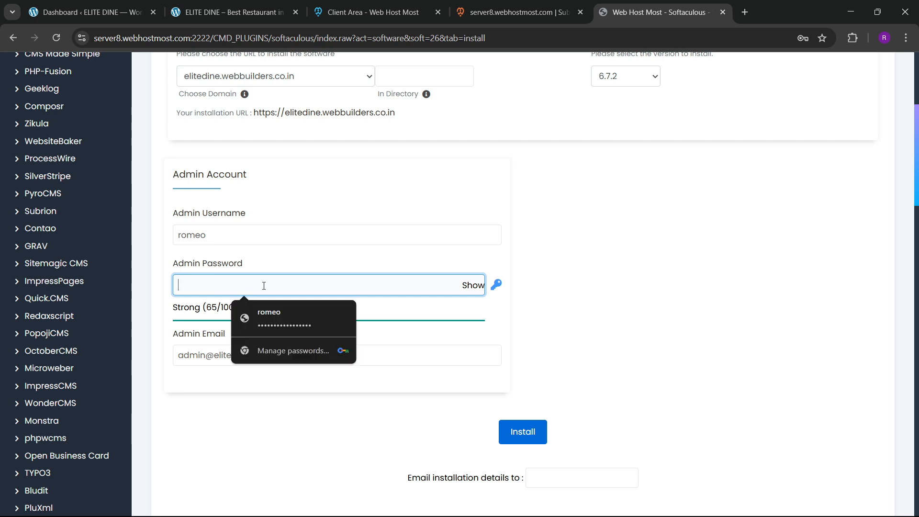
pyautogui.write('•••')
pyautogui.press('BackSpace')
pyautogui.press('BackSpace')
pyautogui.press('BackSpace')
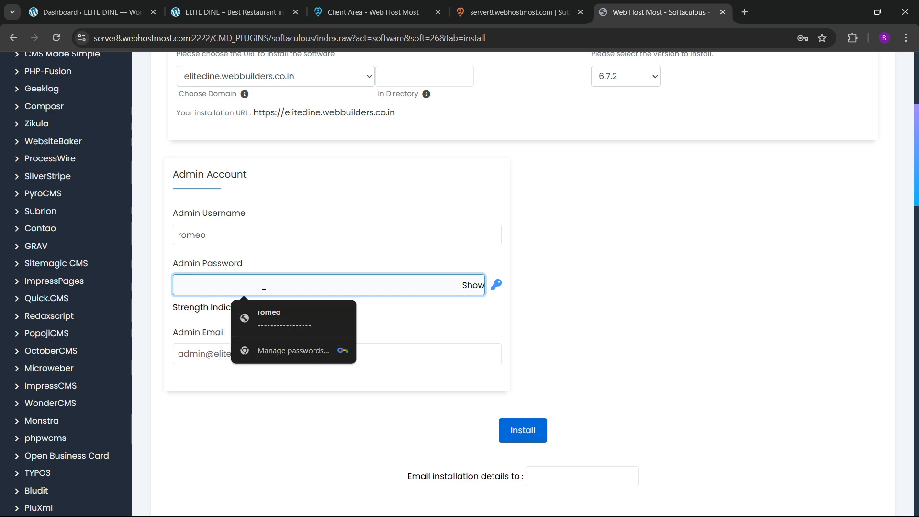
pyautogui.write('••••••••••••••')
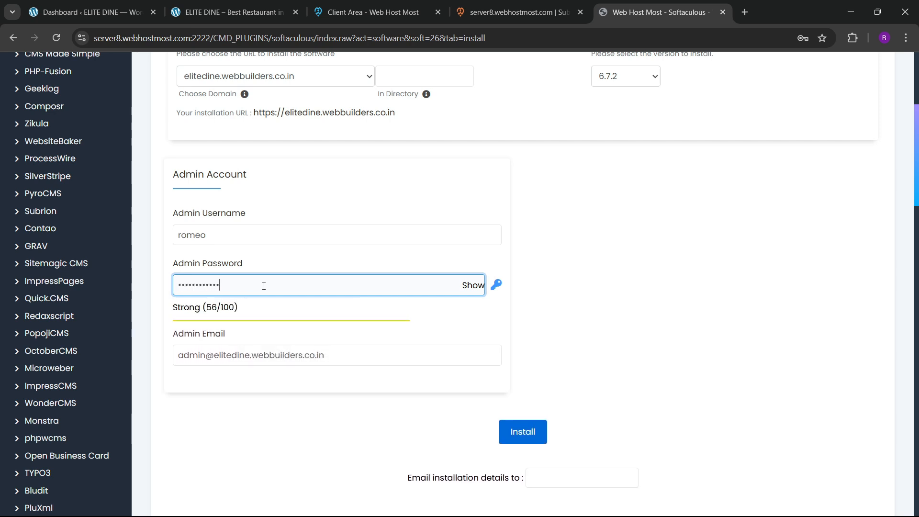
pyautogui.write('•••')
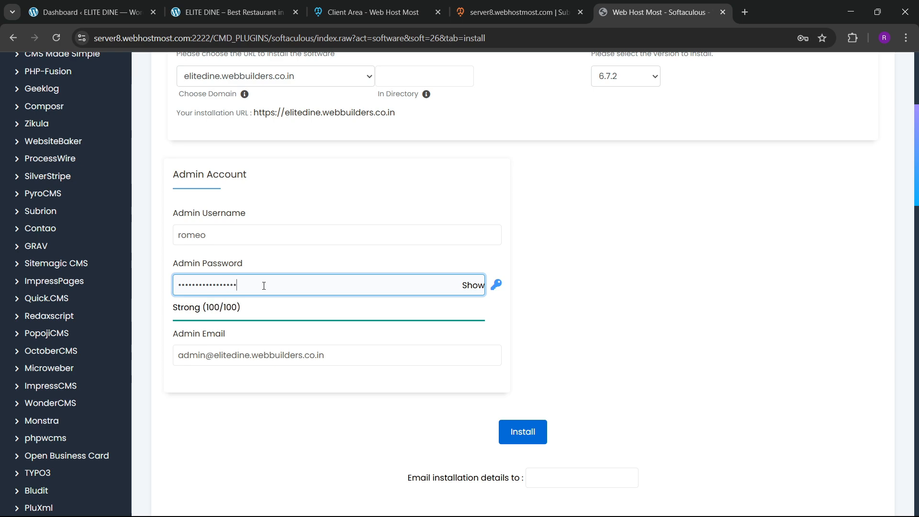
pyautogui.click(522, 431)
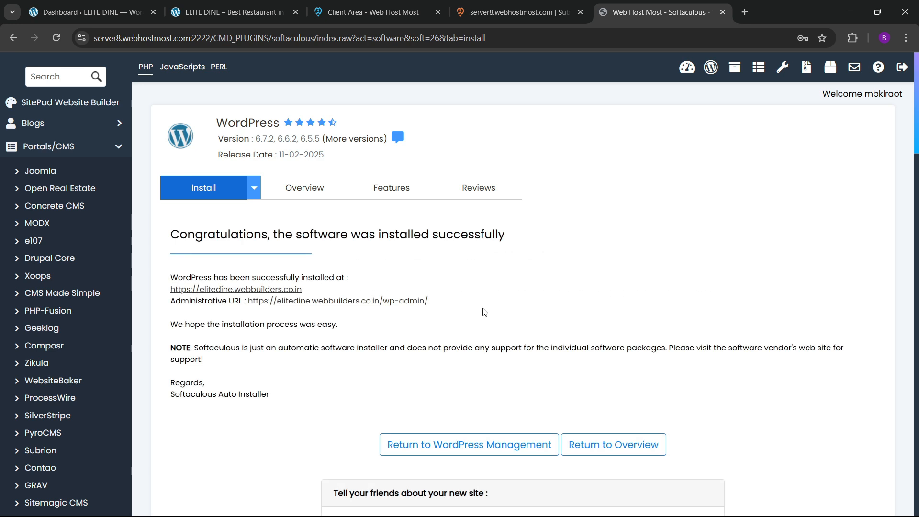
# Step: Open the new site's administrative URL and close the hosting control panel, Client Area and local restaurant site pages
pyautogui.click(350, 302)
pyautogui.click(637, 6)
pyautogui.click(523, 13)
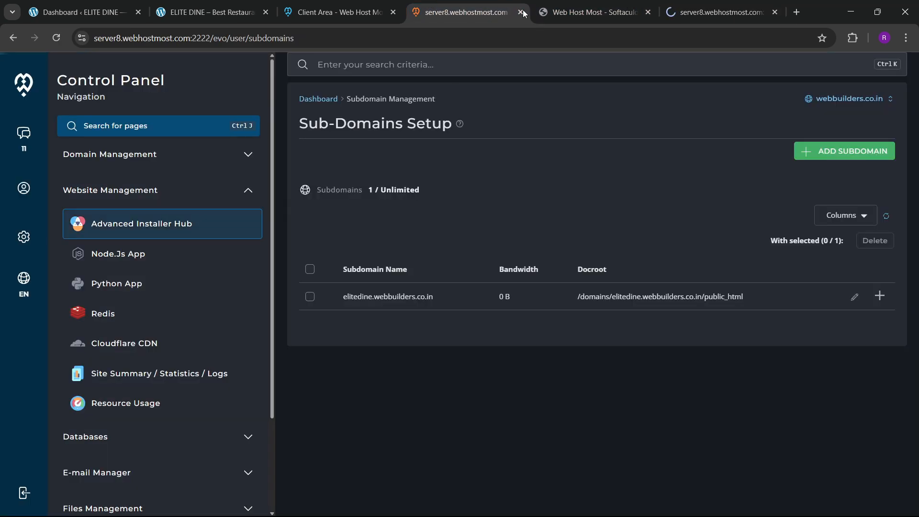
pyautogui.click(520, 12)
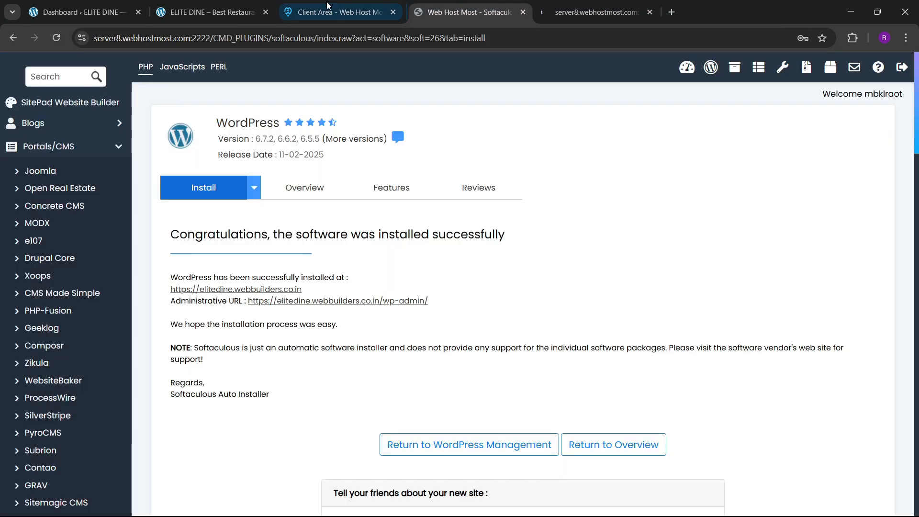
pyautogui.click(393, 11)
pyautogui.click(269, 15)
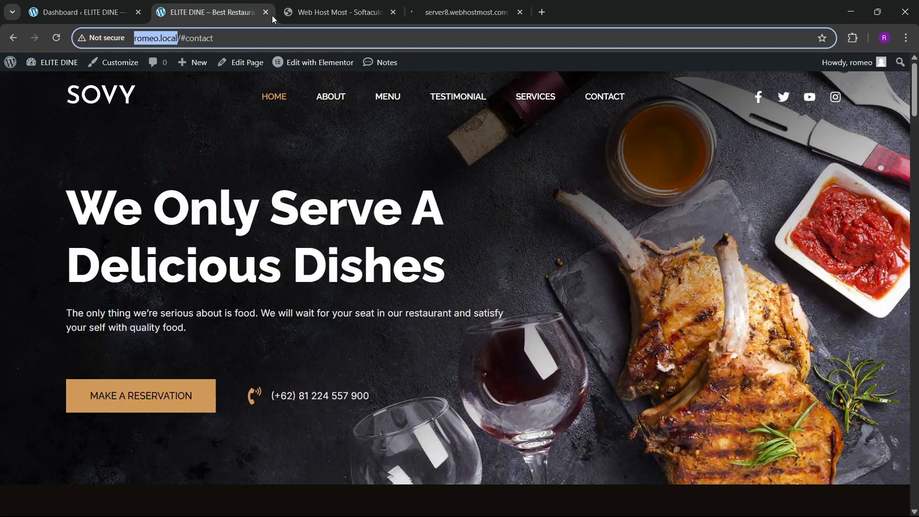
pyautogui.click(335, 13)
pyautogui.click(146, 12)
pyautogui.click(194, 6)
pyautogui.click(265, 12)
pyautogui.click(335, 12)
pyautogui.click(211, 12)
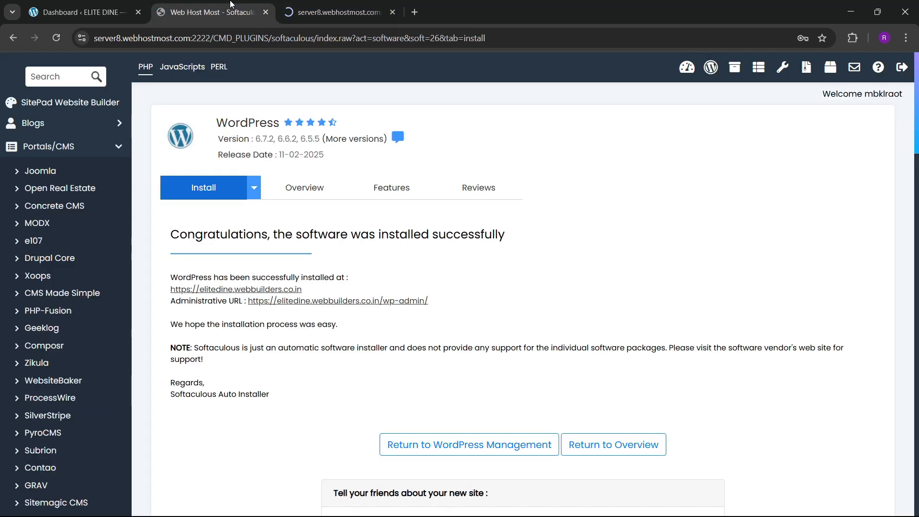
# Step: Switch to the WordPress admin of elitedine.webbuilders.co.in and look over its Assistant page
pyautogui.click(337, 5)
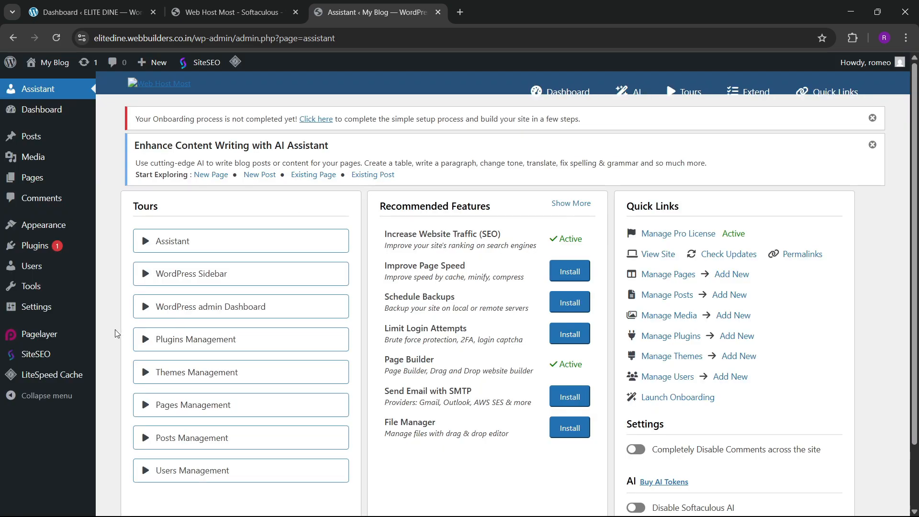
pyautogui.scroll(-2, 206, 341)
pyautogui.scroll(2, 196, 345)
# Step: Open the installed plugins list of the new WordPress site and look through it
pyautogui.moveTo(53, 230)
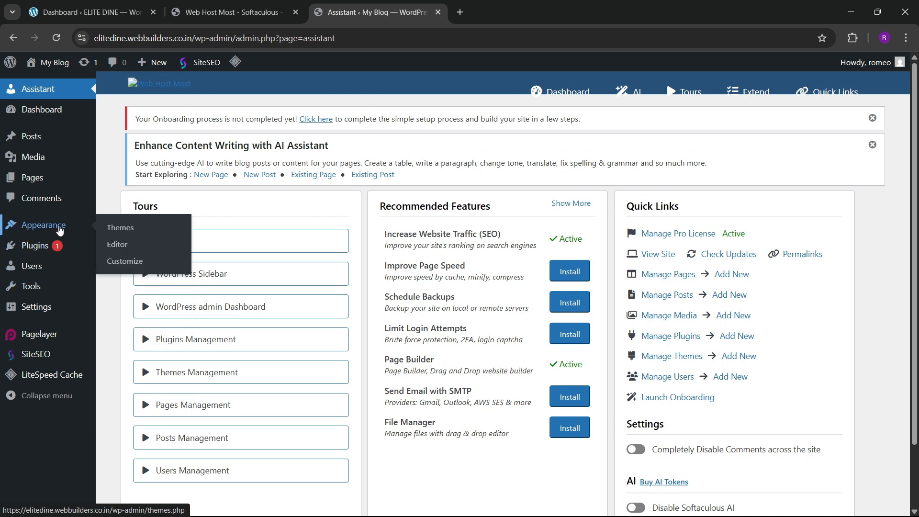
pyautogui.moveTo(48, 245)
pyautogui.click(125, 246)
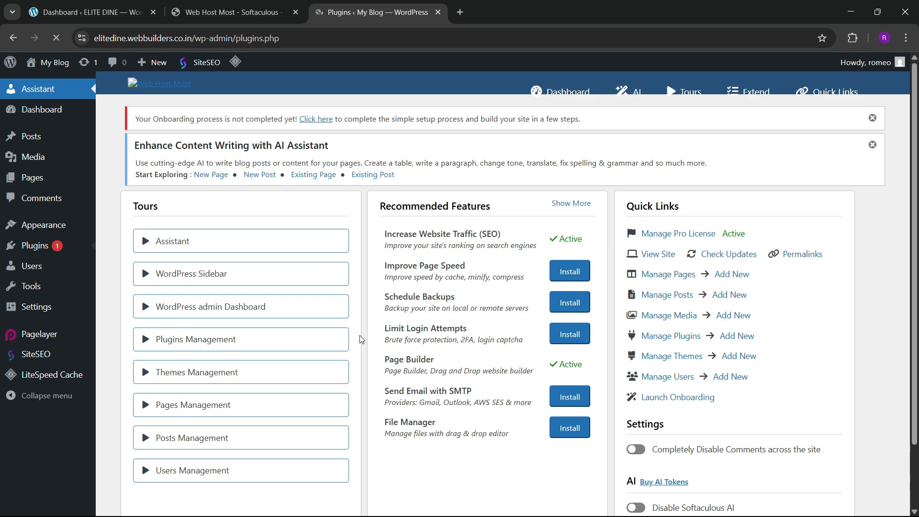
pyautogui.scroll(-3, 324, 334)
pyautogui.scroll(3, 313, 330)
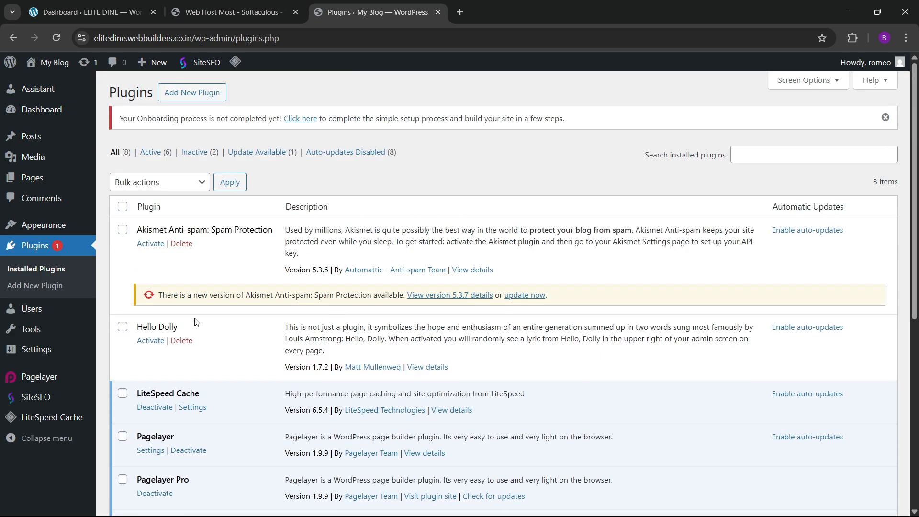
# Step: Check the installed plugins and the active theme of the new WordPress site
pyautogui.scroll(-5, 195, 321)
pyautogui.scroll(5, 306, 277)
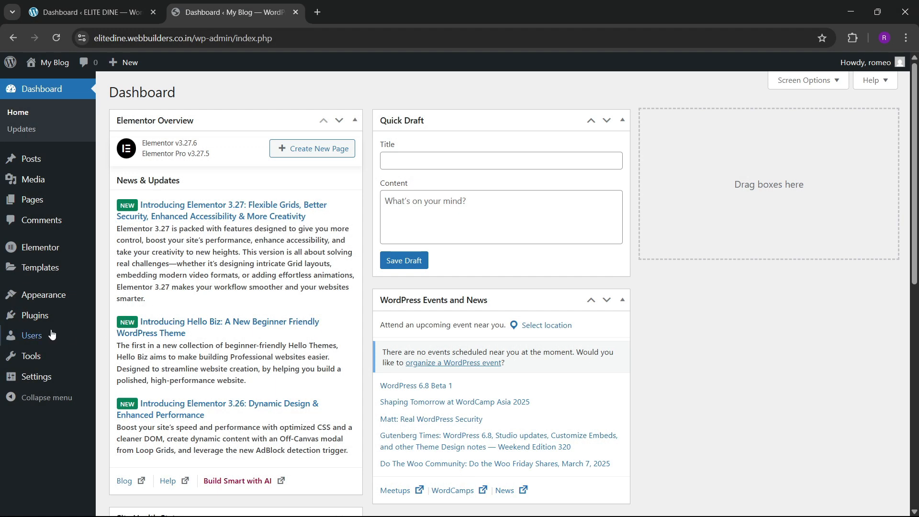
pyautogui.moveTo(65, 301)
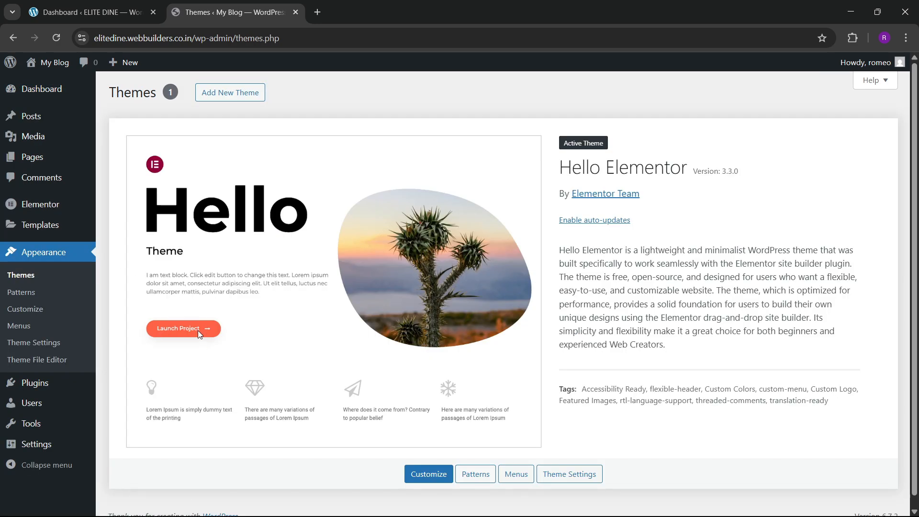
pyautogui.moveTo(78, 387)
pyautogui.click(111, 389)
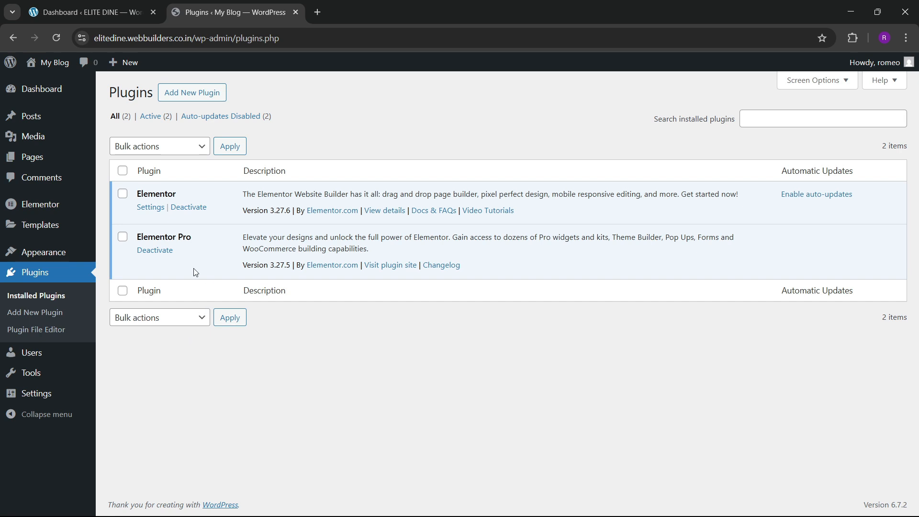
# Step: Move the default Privacy Policy and Sample Page pages of the new site to the trash
pyautogui.click(111, 160)
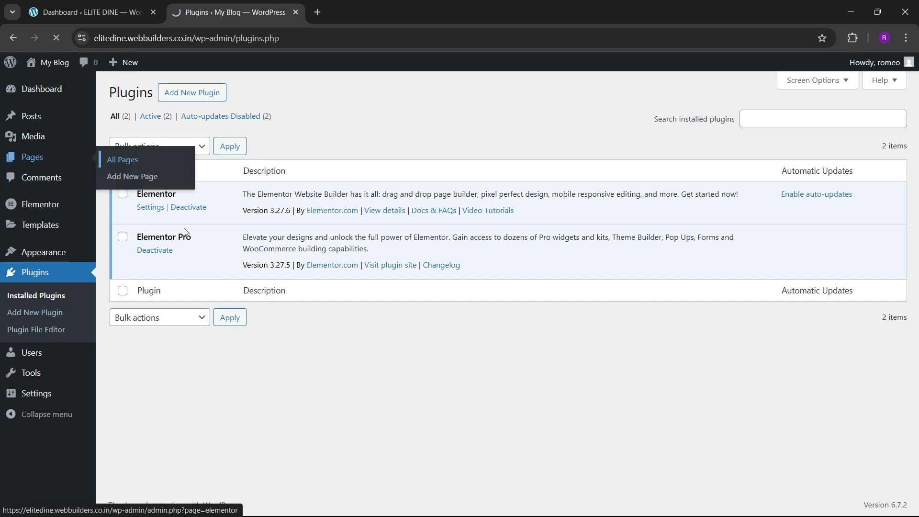
pyautogui.click(121, 171)
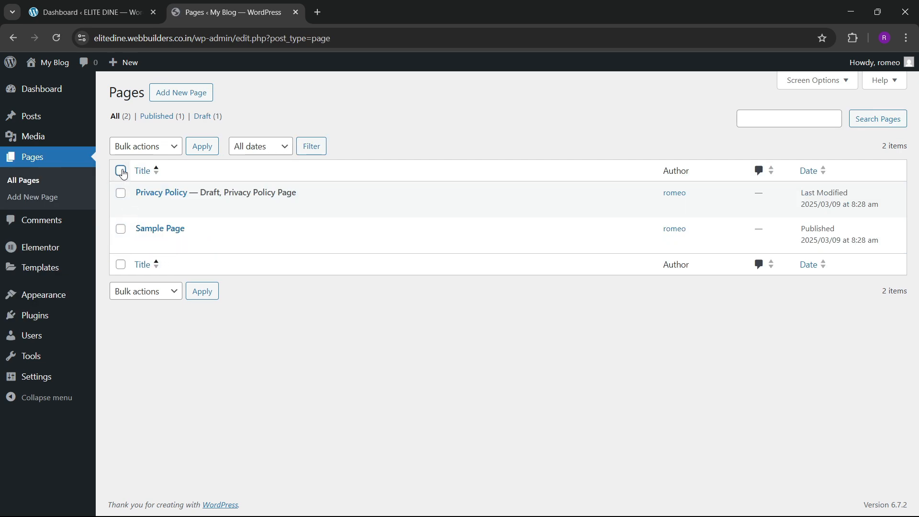
pyautogui.click(151, 150)
pyautogui.click(158, 195)
pyautogui.click(202, 146)
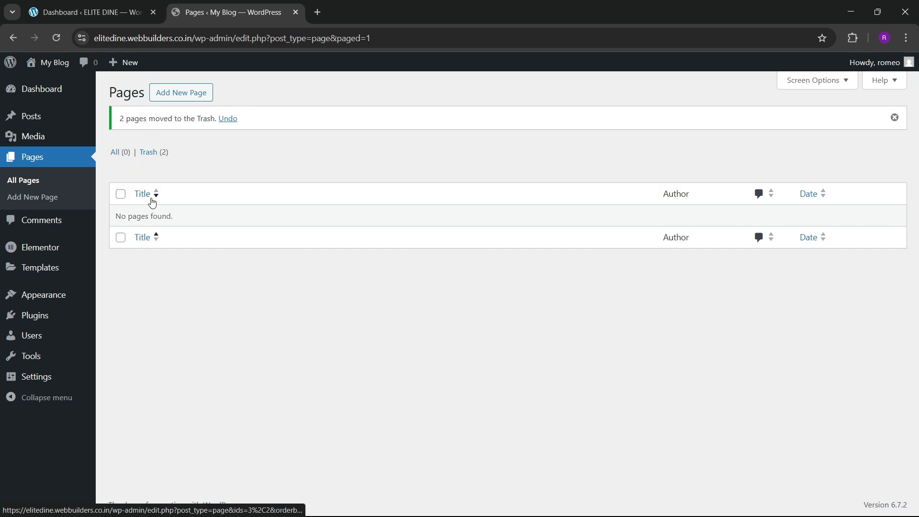
# Step: Start a new page, dismiss the block editor welcome guide and title the page Home
pyautogui.click(177, 93)
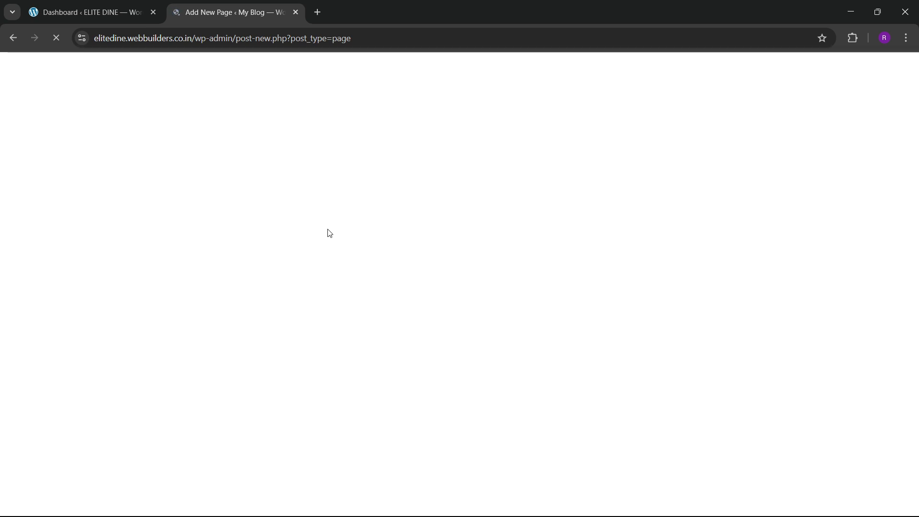
pyautogui.click(86, 12)
pyautogui.click(229, 12)
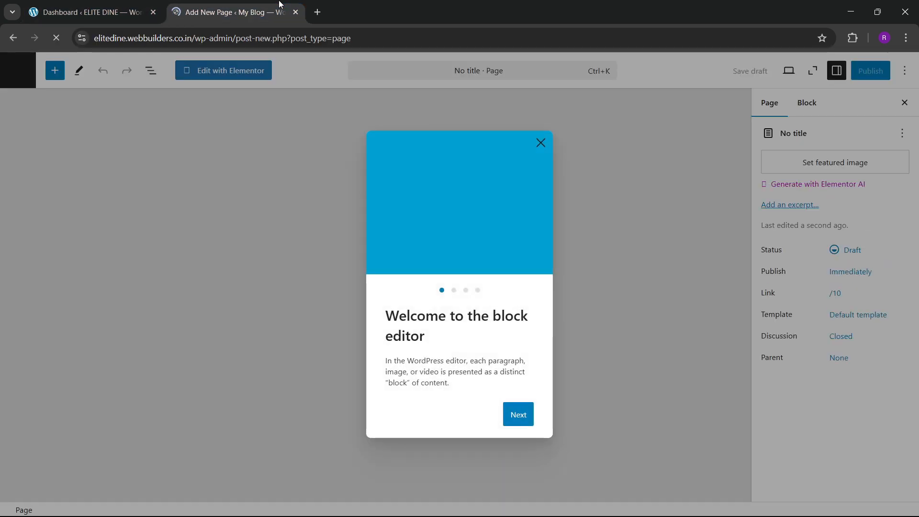
pyautogui.click(539, 144)
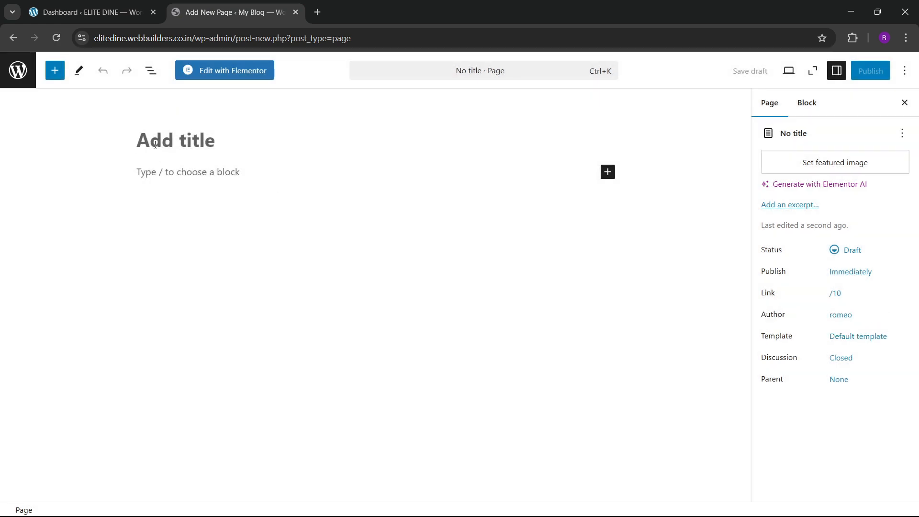
pyautogui.write('Home')
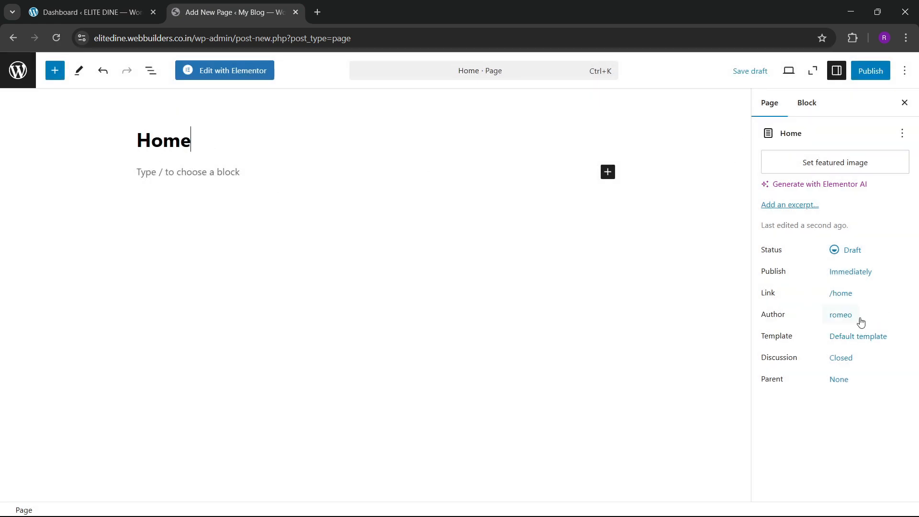
# Step: Assign the Elementor Full Width template to the Home page, publish it and return to the pages list
pyautogui.click(861, 336)
pyautogui.click(810, 429)
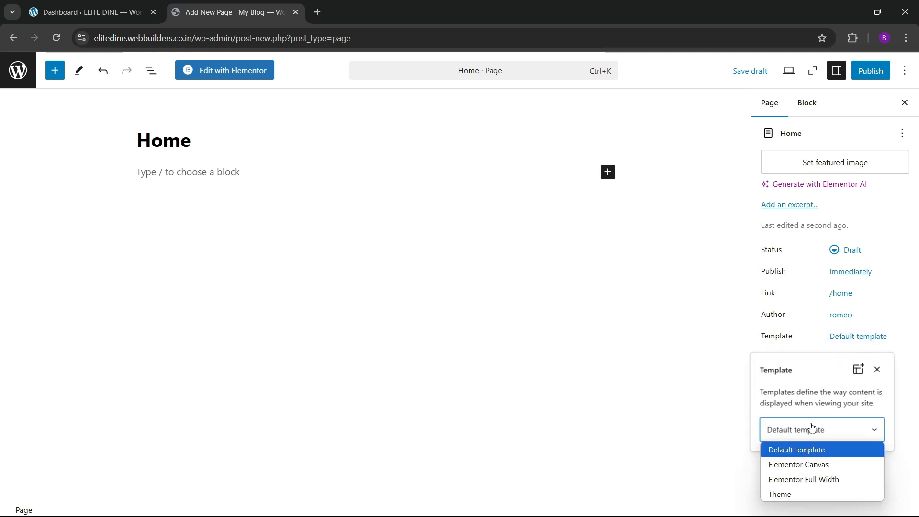
pyautogui.click(803, 479)
pyautogui.click(869, 71)
pyautogui.click(866, 71)
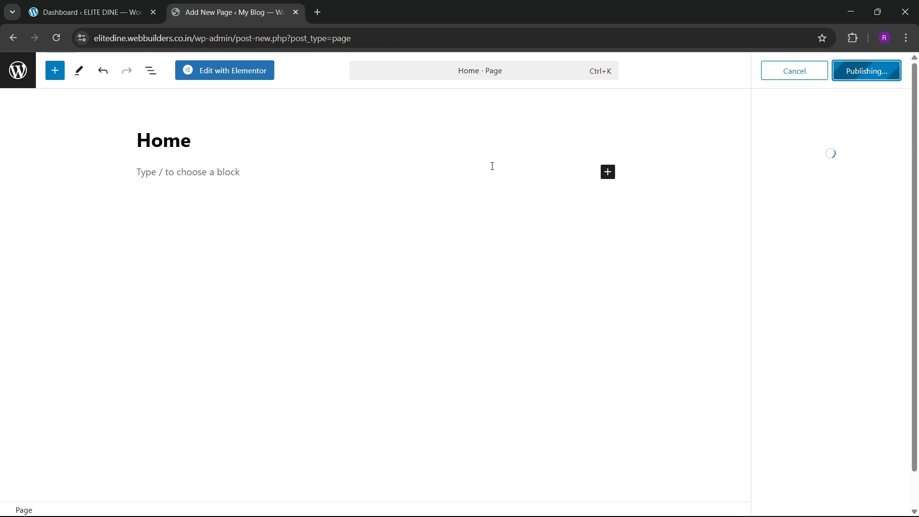
pyautogui.click(18, 73)
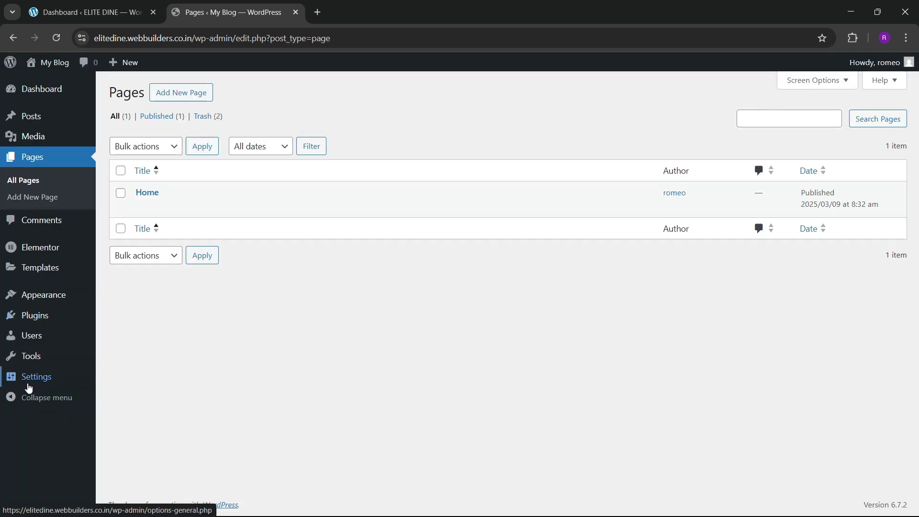
# Step: In the Reading Settings, make the homepage a static page showing Home and save the changes
pyautogui.moveTo(35, 377)
pyautogui.click(120, 373)
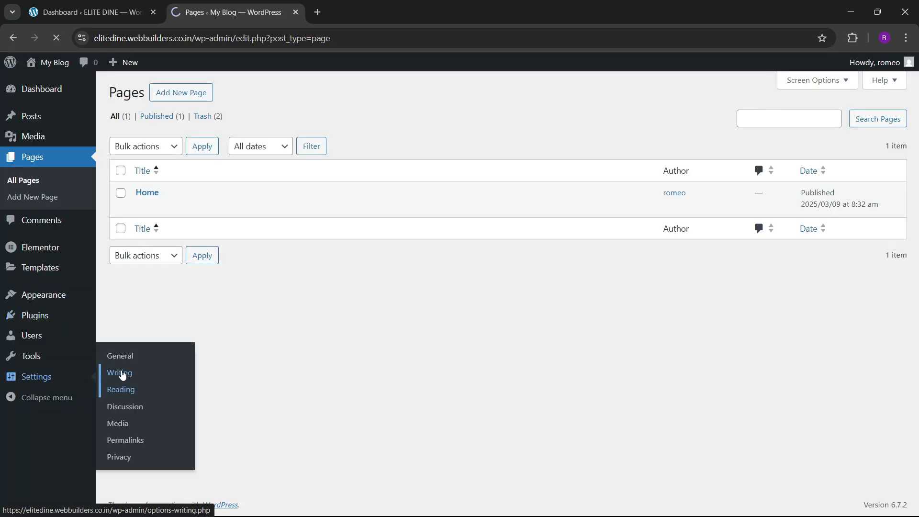
pyautogui.click(120, 389)
pyautogui.click(247, 144)
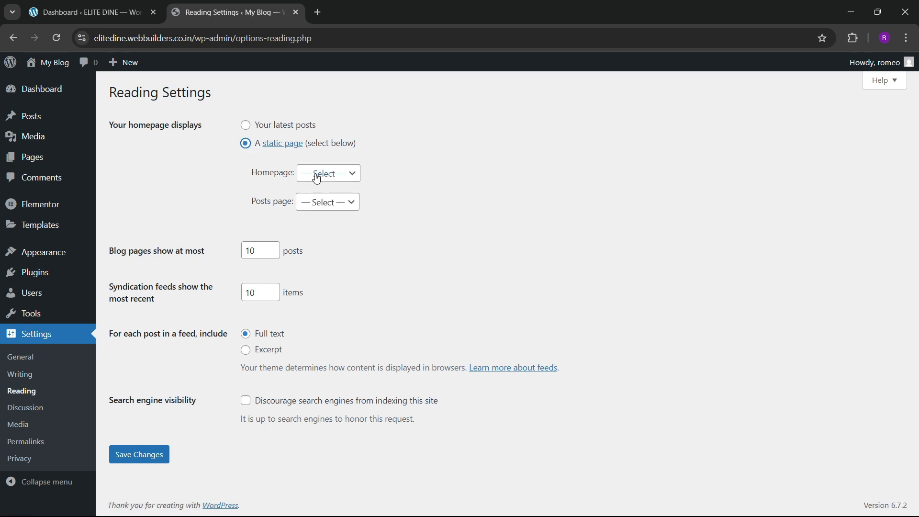
pyautogui.click(316, 175)
pyautogui.click(314, 203)
pyautogui.click(145, 463)
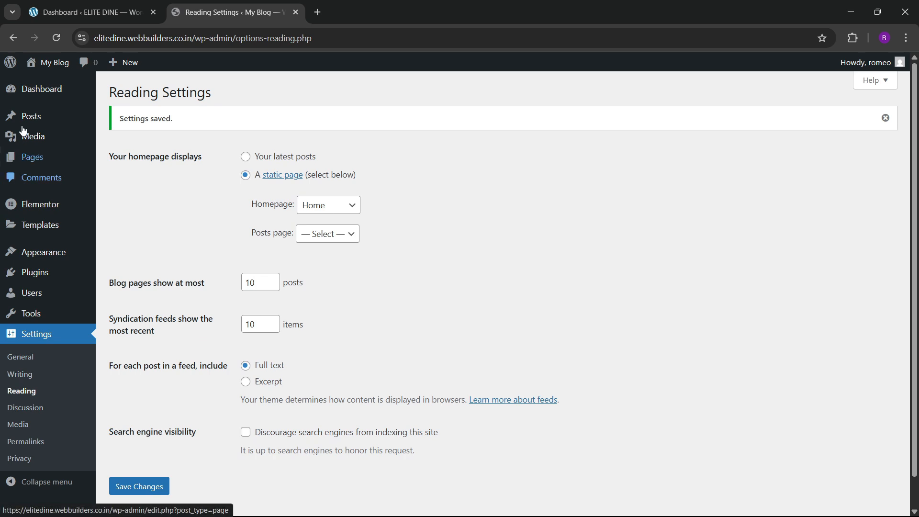
# Step: View the new live site in a separate browser tab and open its Home page for editing
pyautogui.moveTo(42, 67)
pyautogui.rightClick(47, 84)
pyautogui.click(77, 97)
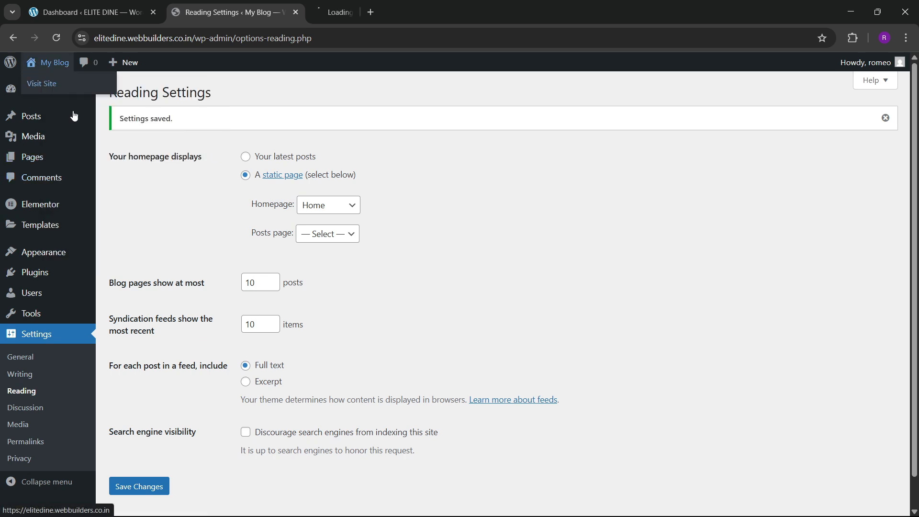
pyautogui.click(412, 6)
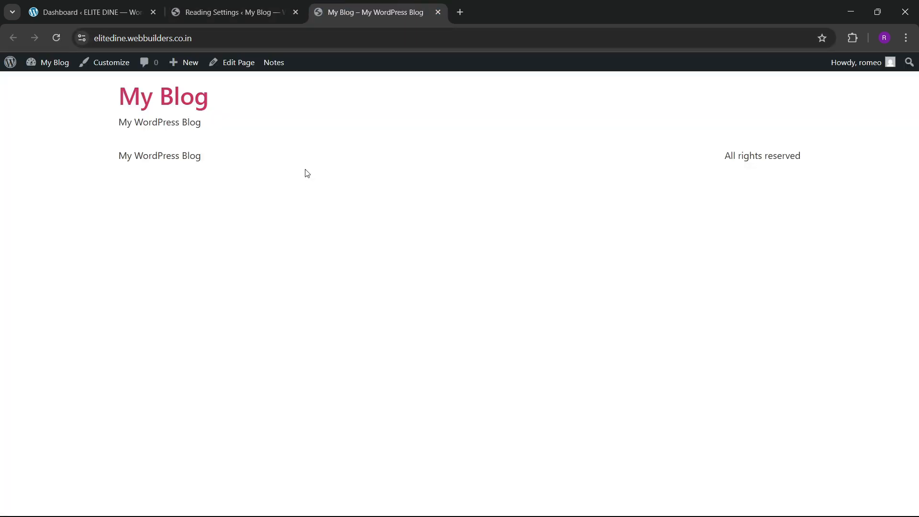
pyautogui.click(239, 63)
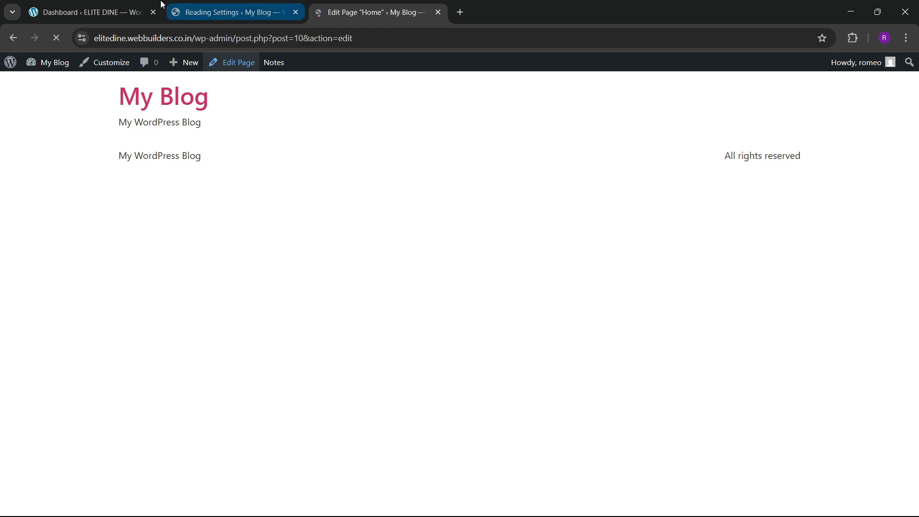
# Step: Open the local ELITE DINE website in a new tab and examine its homepage sections as reference
pyautogui.click(144, 6)
pyautogui.moveTo(52, 62)
pyautogui.rightClick(41, 81)
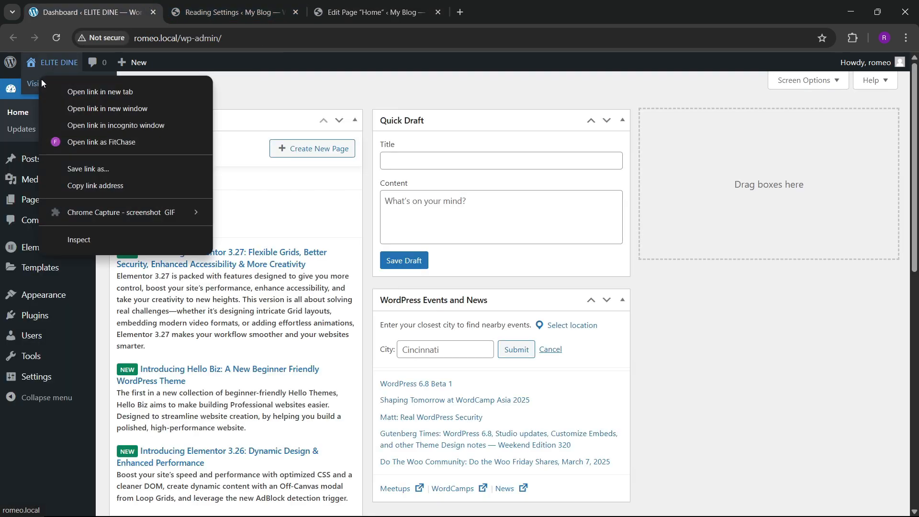
pyautogui.click(81, 91)
pyautogui.click(216, 12)
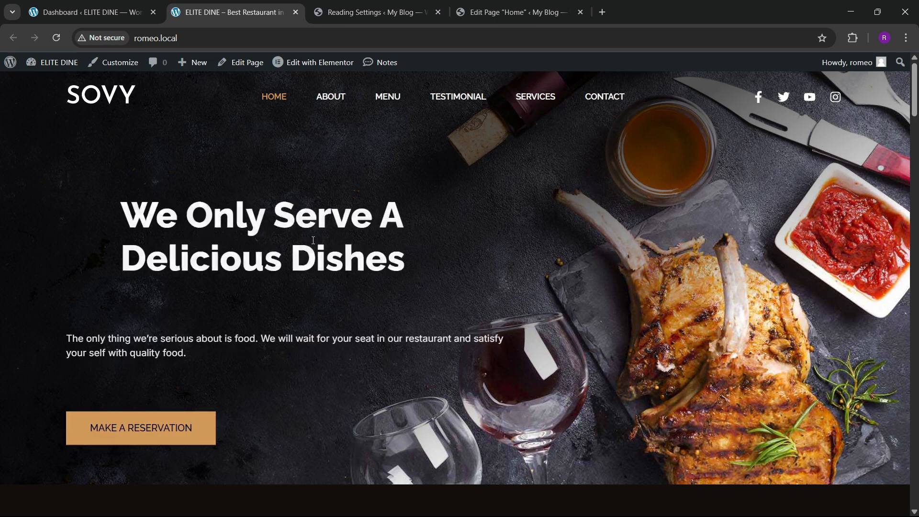
pyautogui.scroll(-5, 341, 245)
pyautogui.scroll(4, 329, 242)
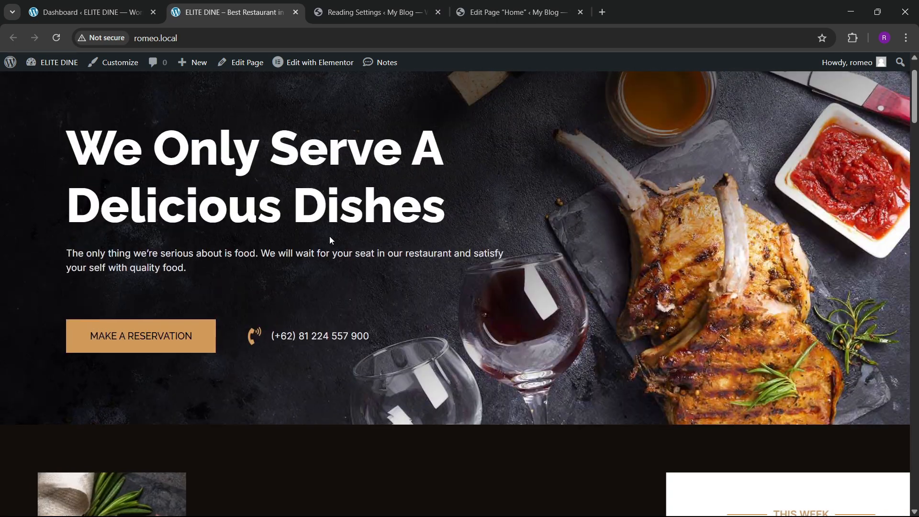
pyautogui.scroll(-6, 330, 275)
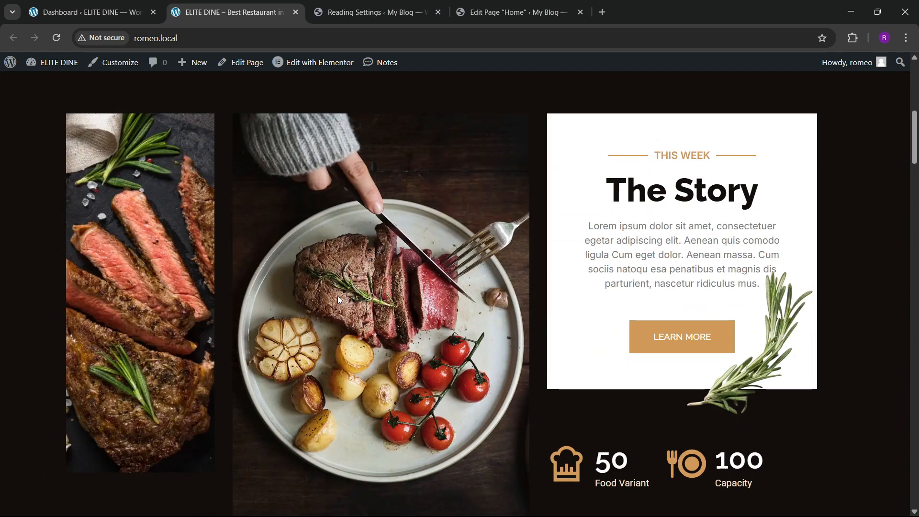
pyautogui.scroll(-11, 334, 308)
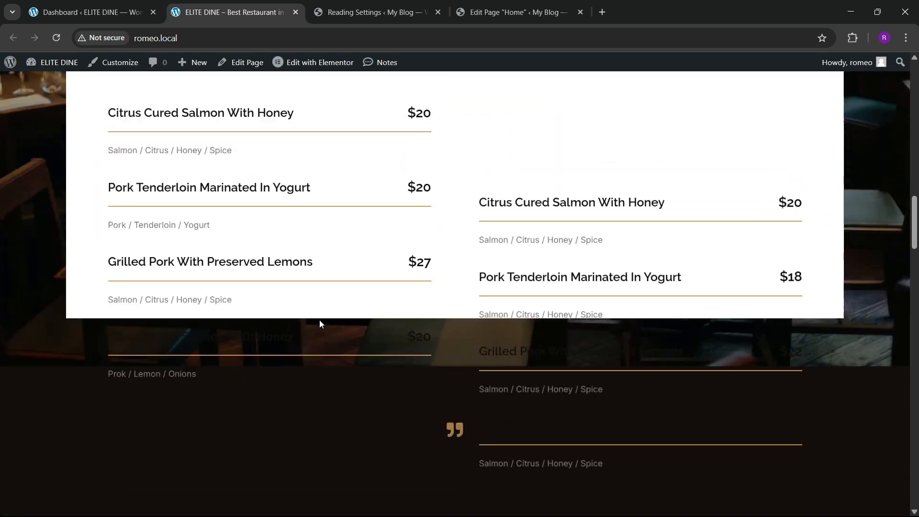
pyautogui.scroll(4, 319, 320)
pyautogui.scroll(12, 320, 320)
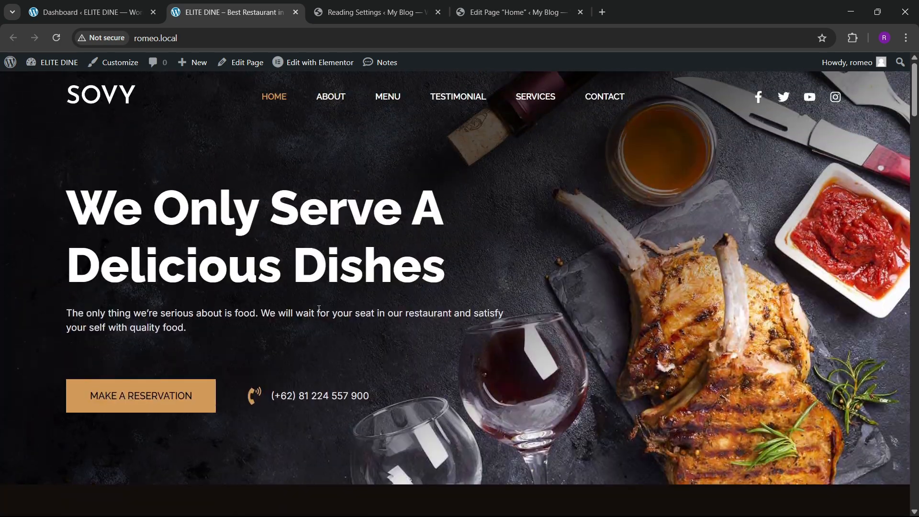
# Step: Open the new site's Home page in the Elementor editor, dismiss the notification and narrow the widgets panel
pyautogui.click(478, 12)
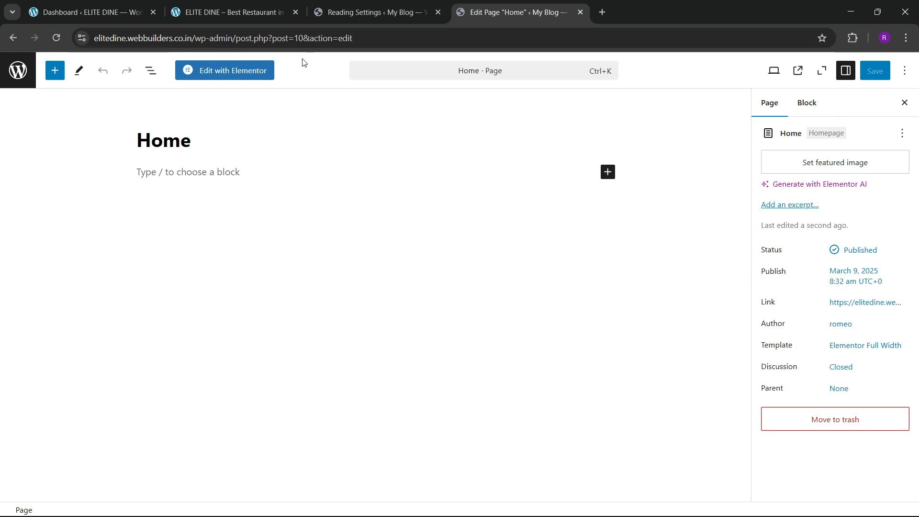
pyautogui.click(242, 72)
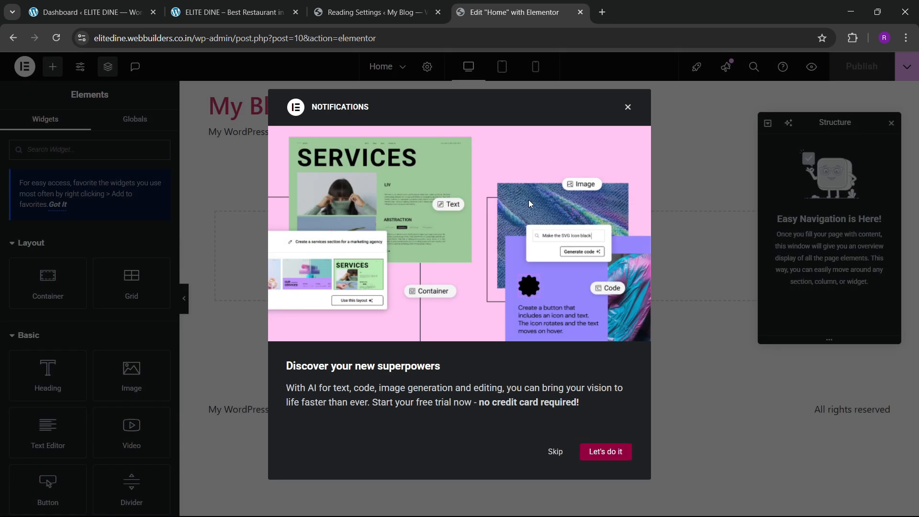
pyautogui.click(628, 107)
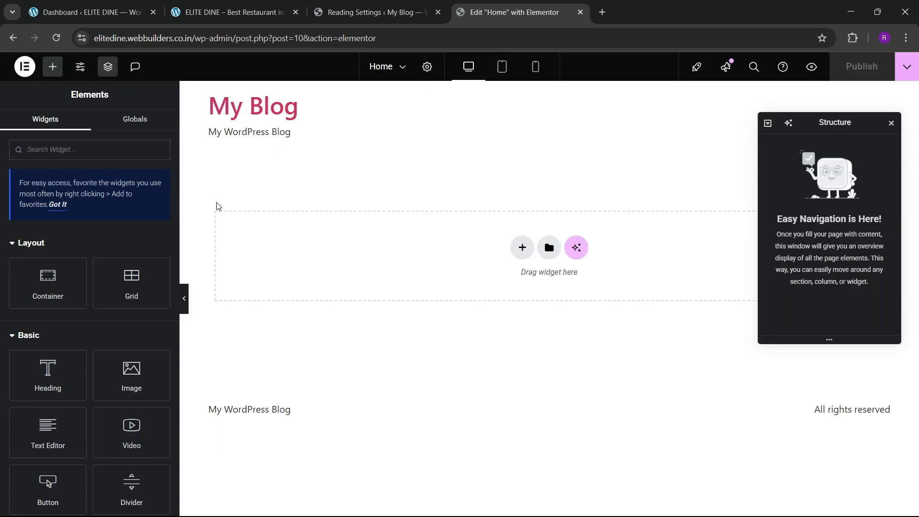
pyautogui.moveTo(180, 189); pyautogui.dragTo(136, 210)
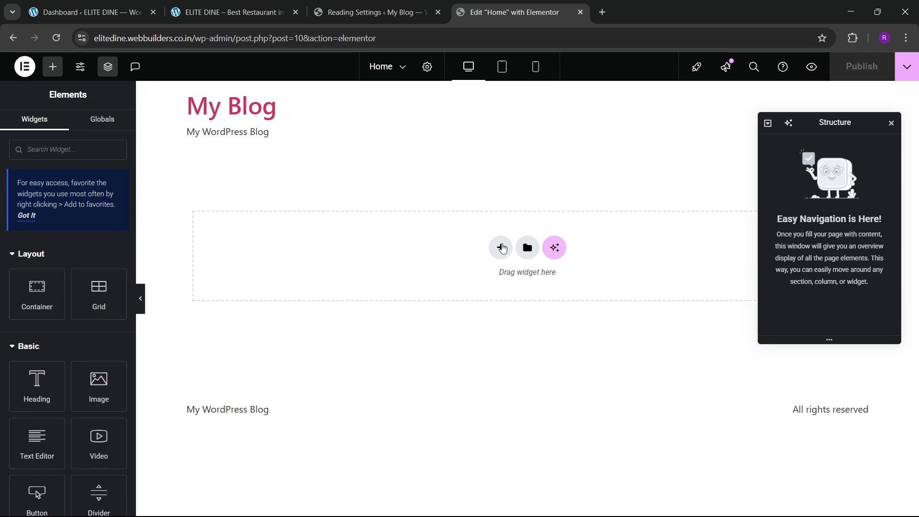
# Step: Add a single container with vertical direction to the Home page and name it hero
pyautogui.click(501, 247)
pyautogui.click(496, 282)
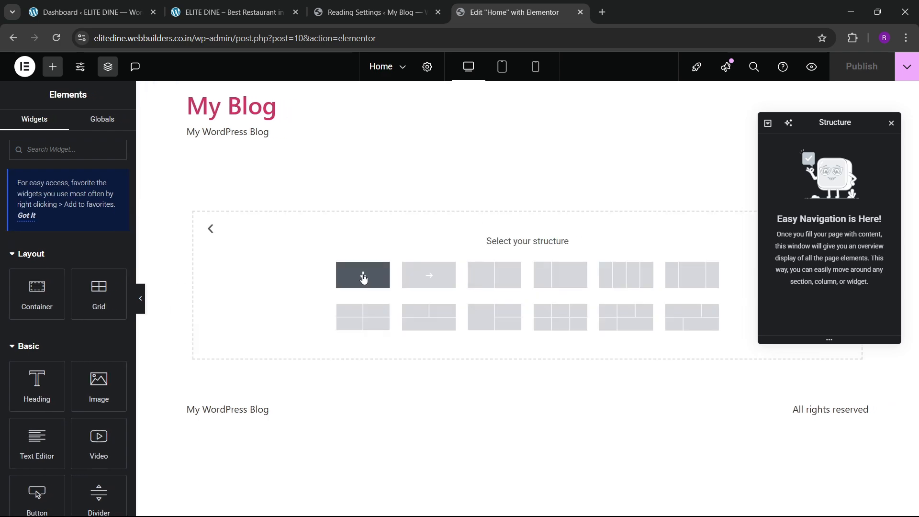
pyautogui.hotkey('ctrl', 'Tab')
pyautogui.hotkey('ctrl', 'Tab')
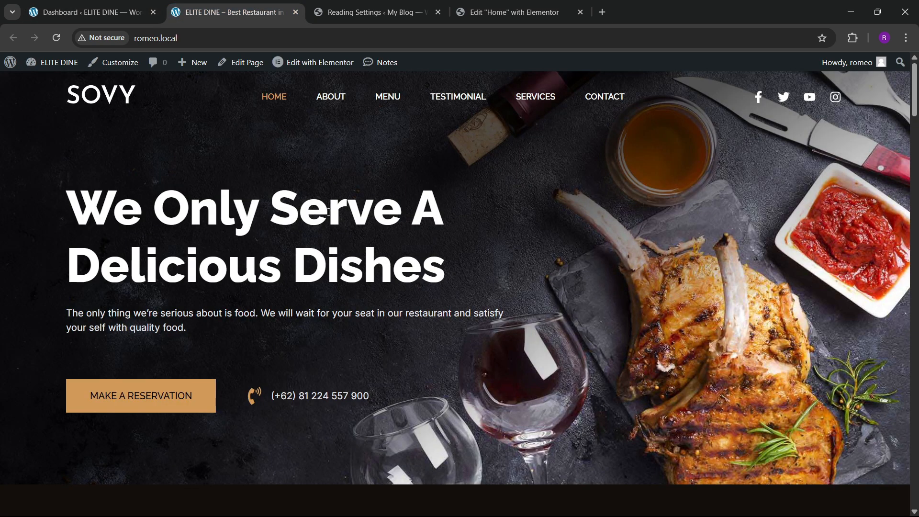
pyautogui.click(510, 12)
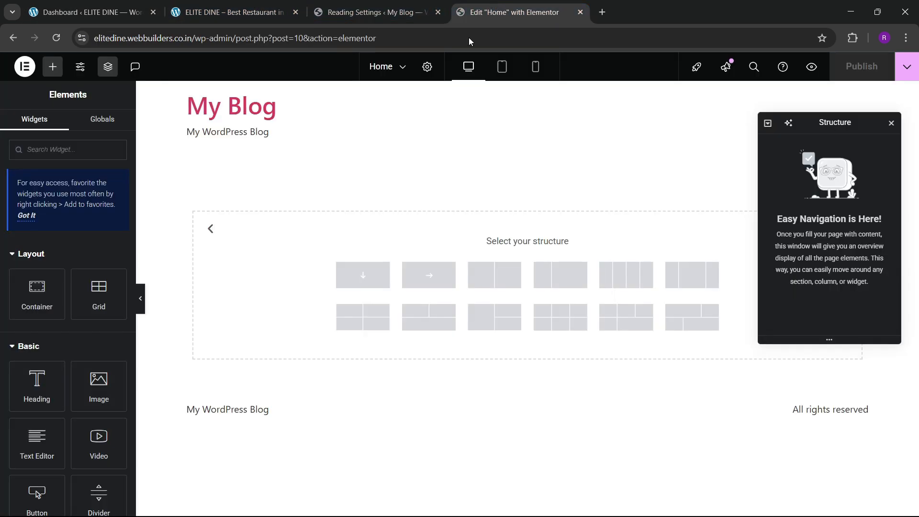
pyautogui.click(368, 282)
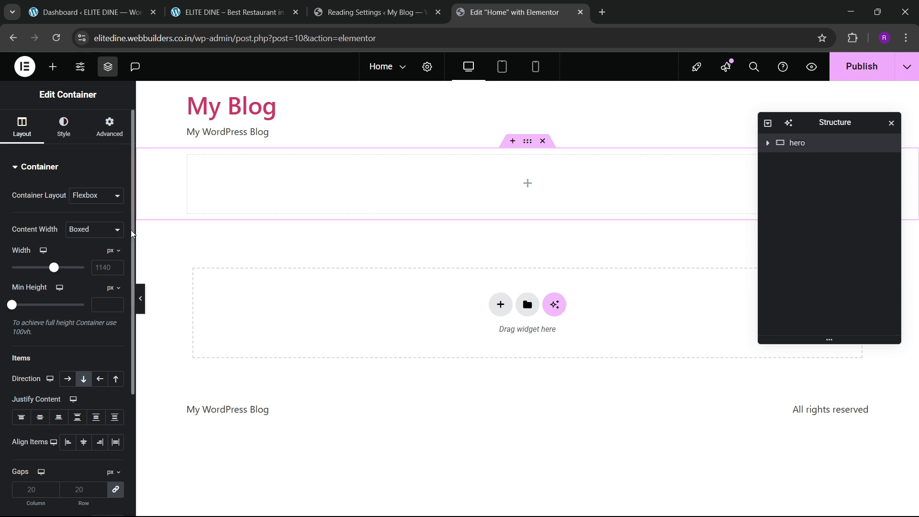
# Step: Set the hero container's width to 1300 px and its padding to 80 px top and bottom, 0 right and left
pyautogui.write('1300')
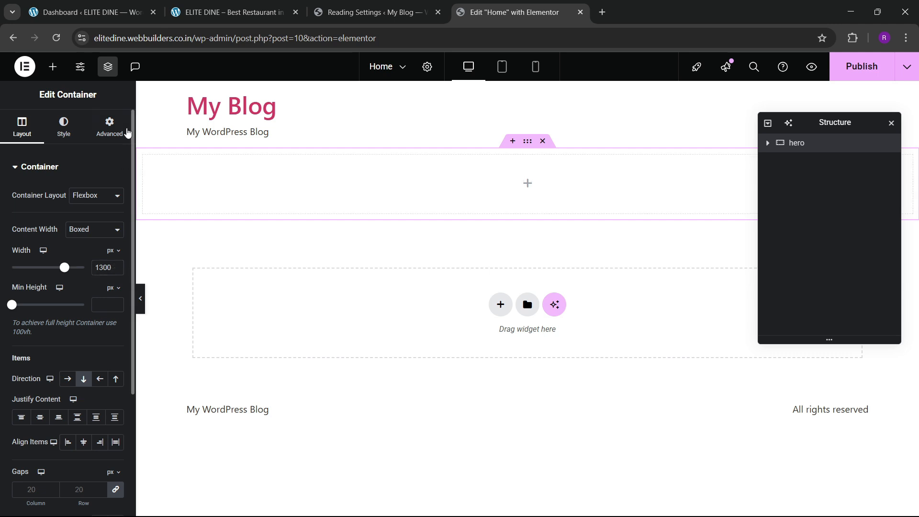
pyautogui.click(127, 133)
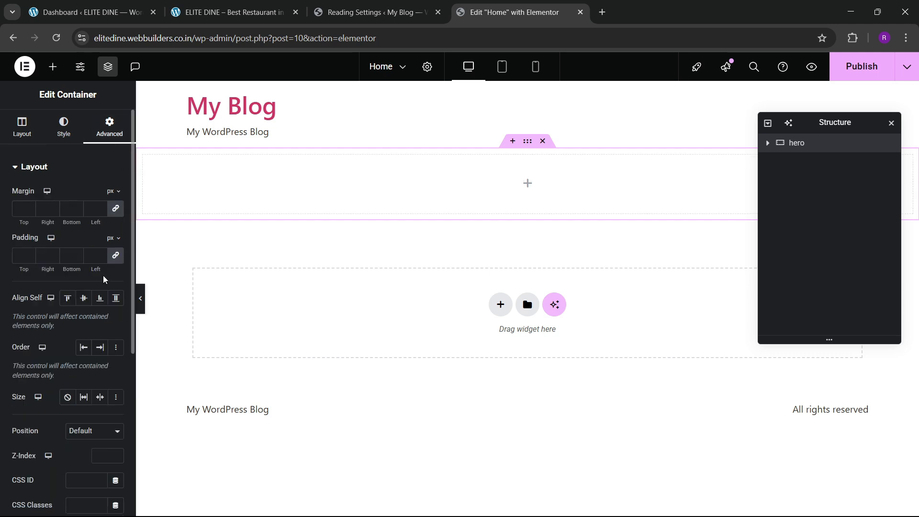
pyautogui.moveTo(36, 268); pyautogui.dragTo(29, 268)
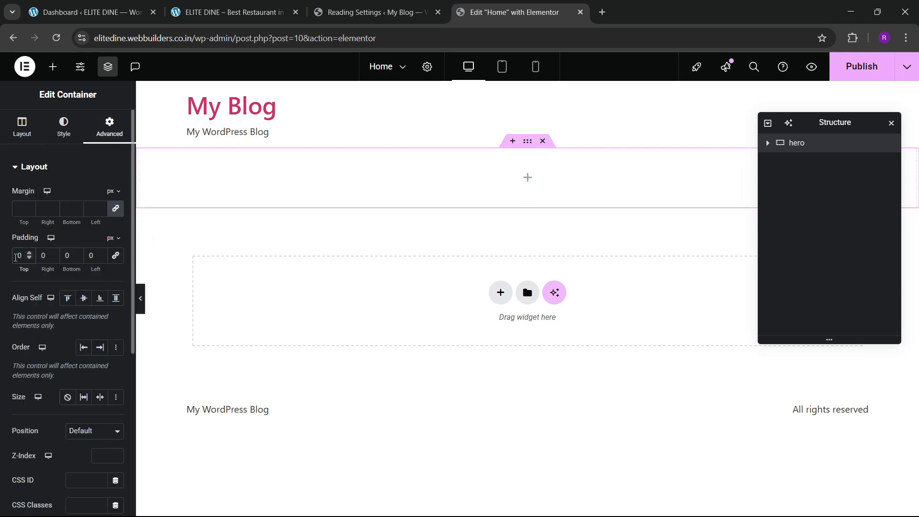
pyautogui.click(16, 257)
pyautogui.write('8')
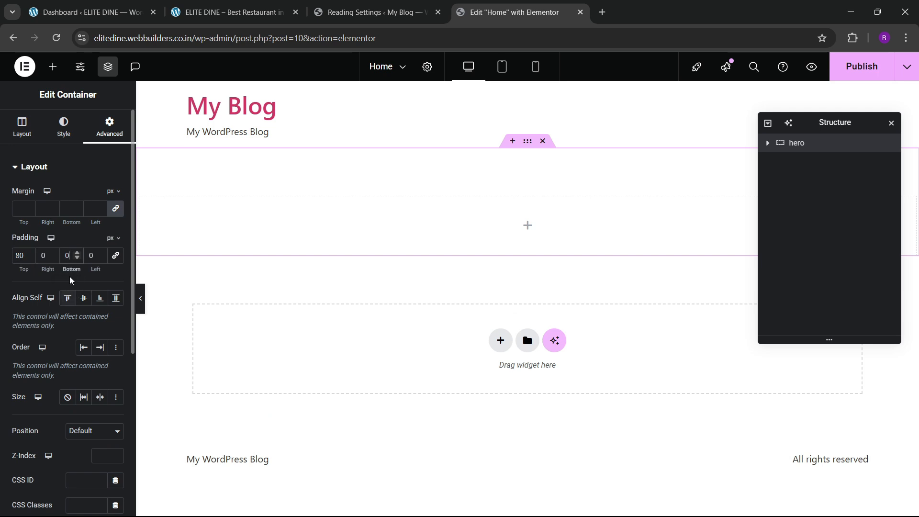
pyautogui.write('8')
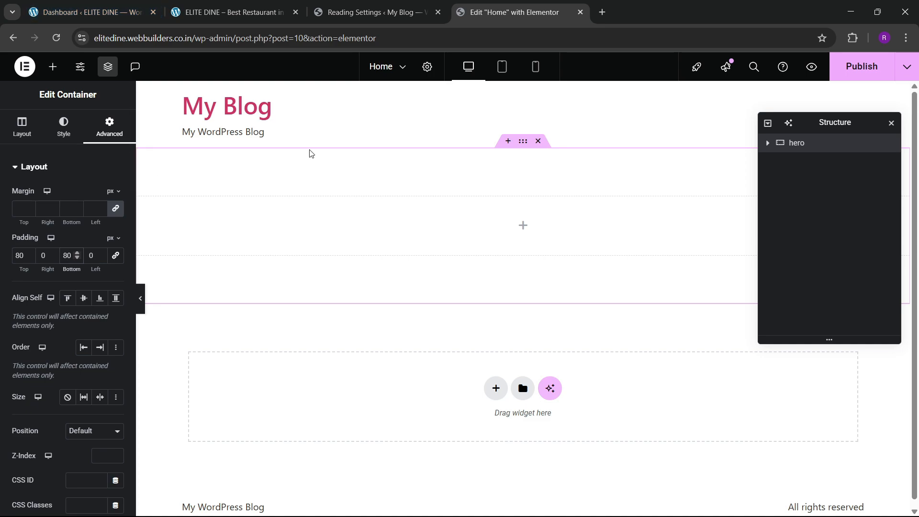
# Step: On the local ELITE DINE homepage, copy the saved golden colour #d19a5a from the color picker extension
pyautogui.click(141, 5)
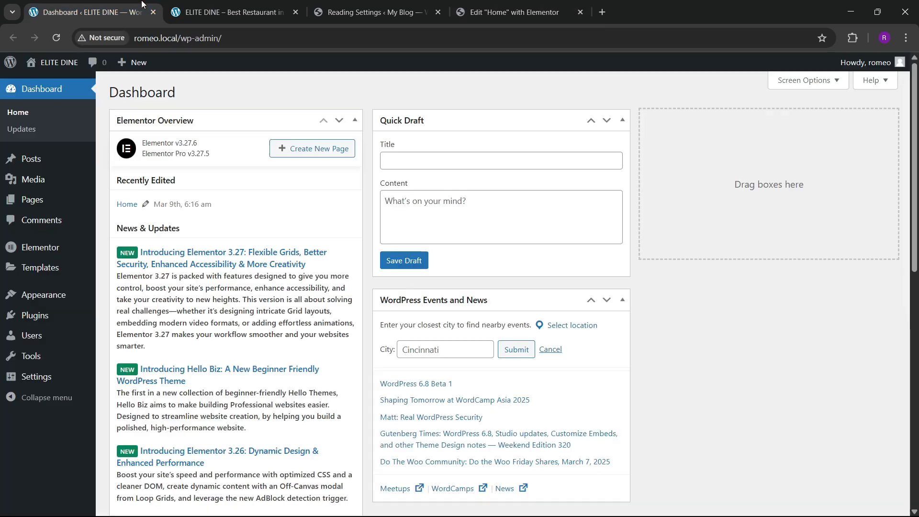
pyautogui.click(174, 4)
pyautogui.scroll(-8, 556, 244)
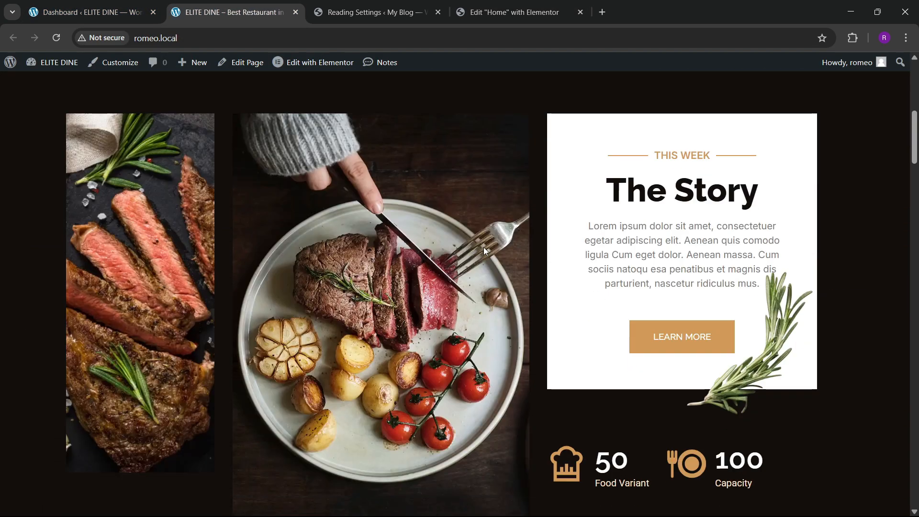
pyautogui.scroll(8, 682, 136)
pyautogui.click(852, 39)
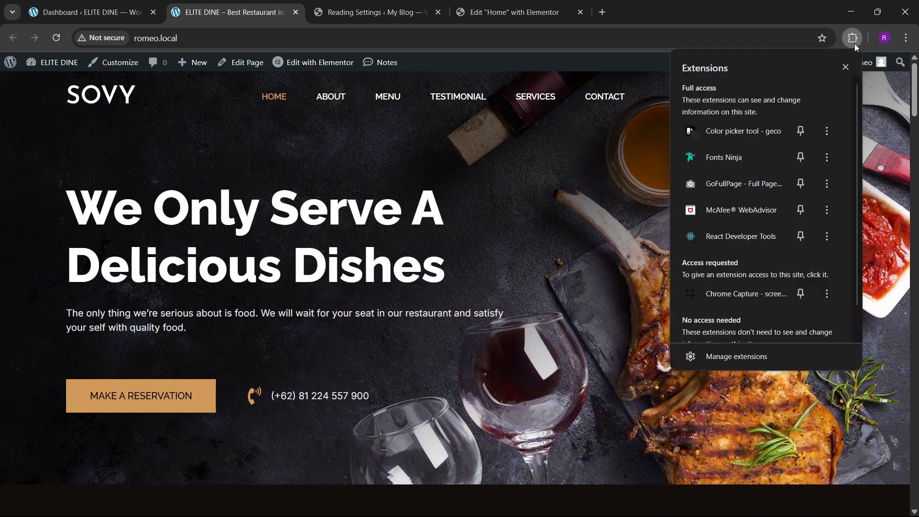
pyautogui.click(736, 134)
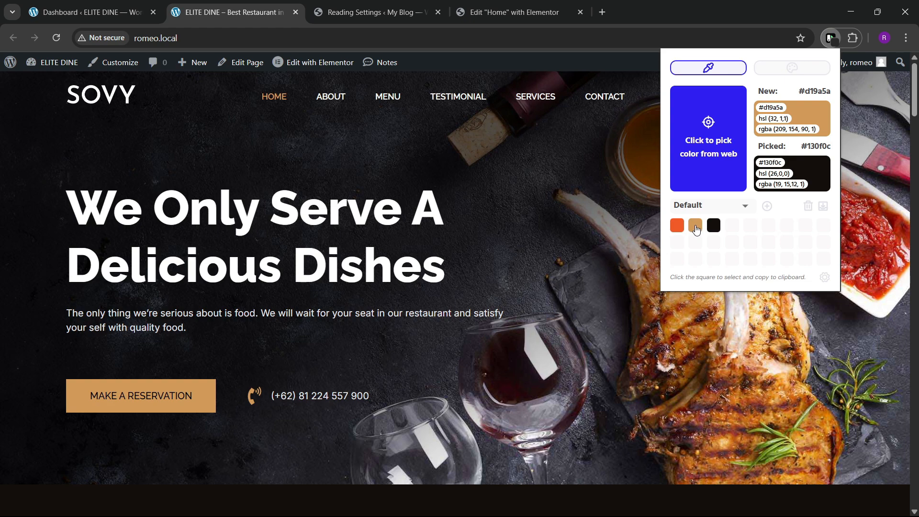
pyautogui.click(695, 226)
# Step: In the new site's Elementor site settings, add a custom global color named golden with the value #D19A5A
pyautogui.click(510, 12)
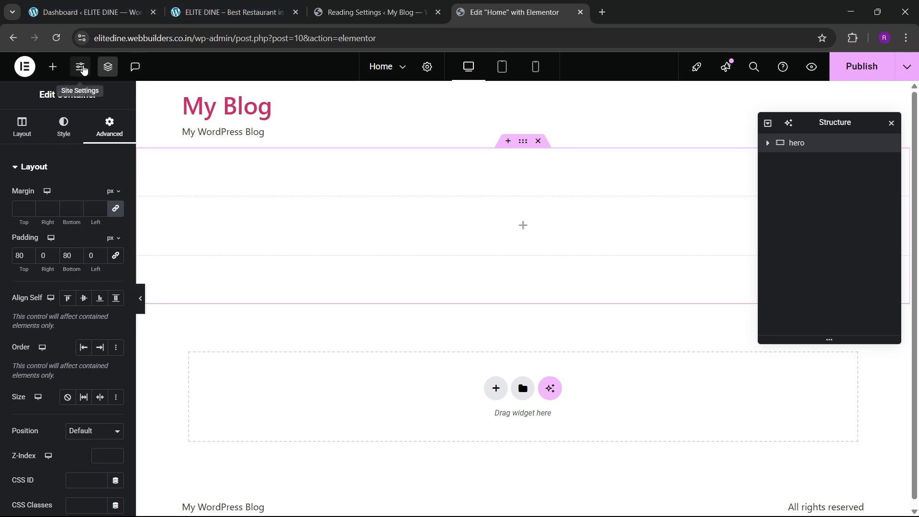
pyautogui.click(80, 68)
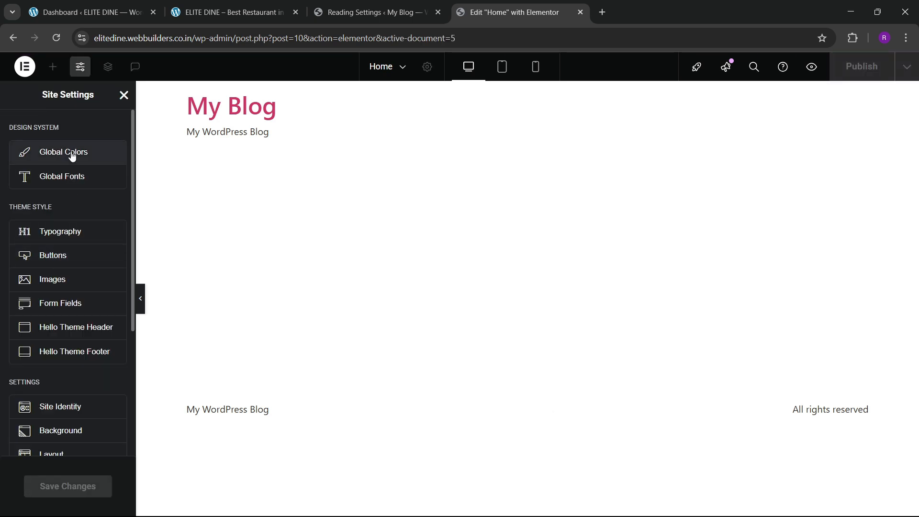
pyautogui.click(72, 154)
pyautogui.click(46, 373)
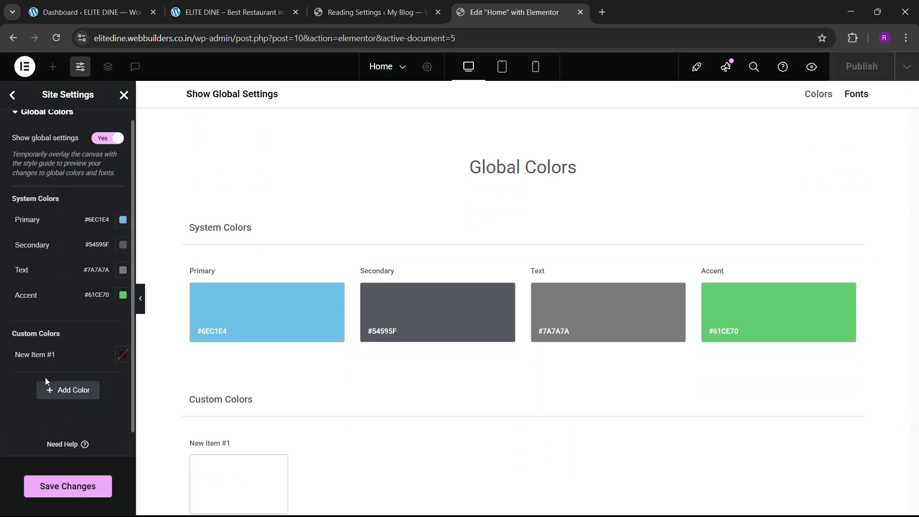
pyautogui.doubleClick(32, 362)
pyautogui.doubleClick(38, 358)
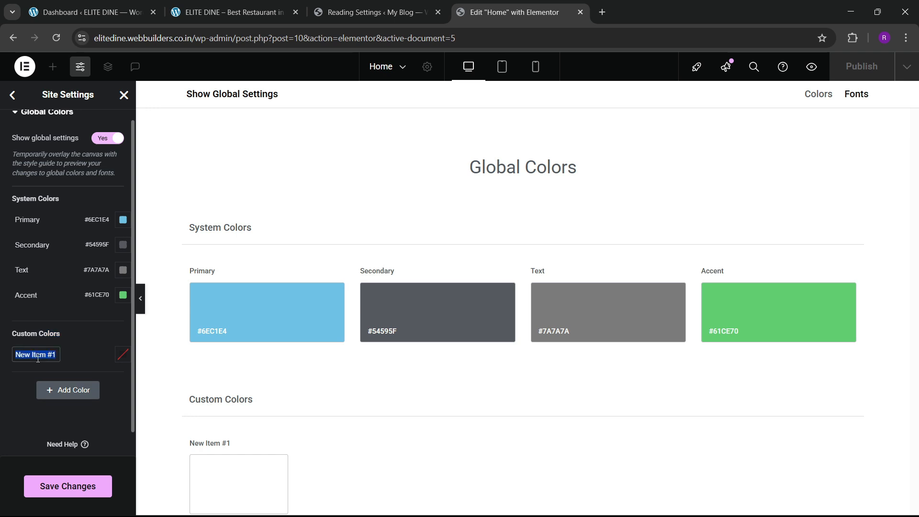
pyautogui.write('#d19a5a')
pyautogui.click(122, 355)
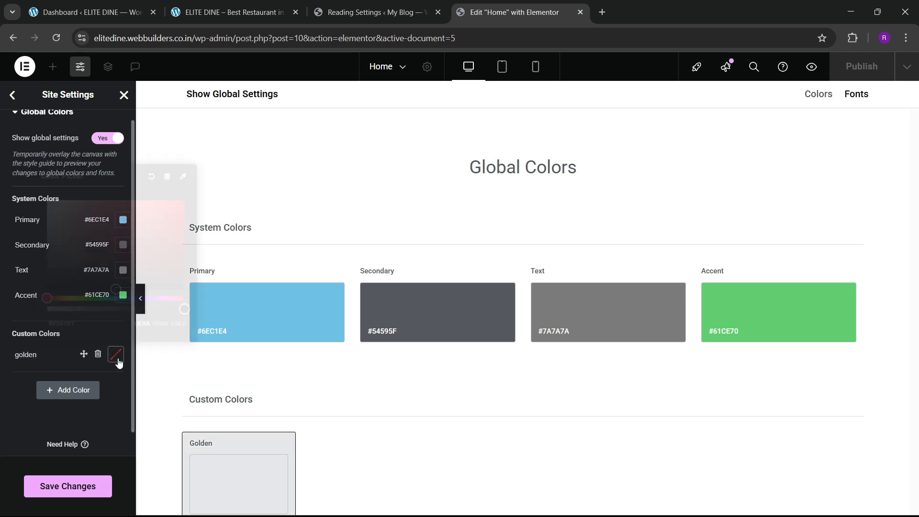
pyautogui.write('#D19A5A')
pyautogui.click(21, 382)
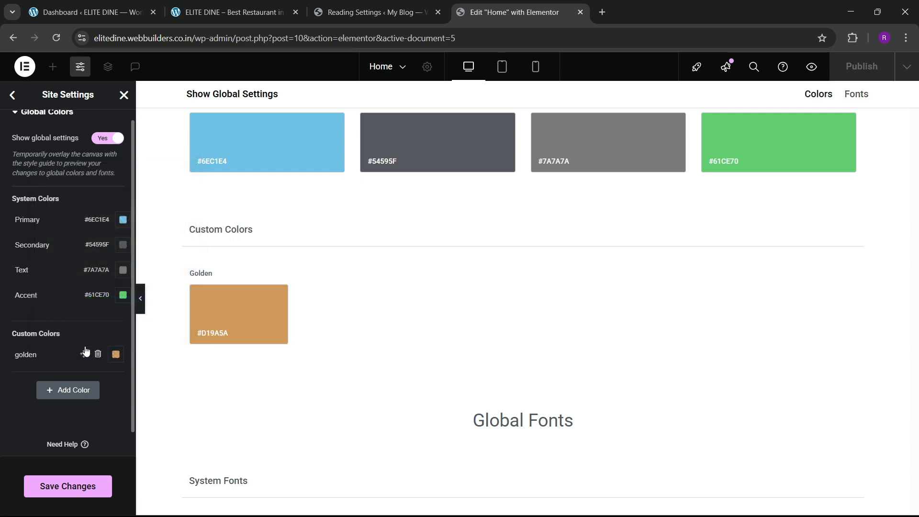
# Step: Copy the saved black colour #130f0c from the color picker extension on the local site and return to the Elementor editor
pyautogui.click(257, 10)
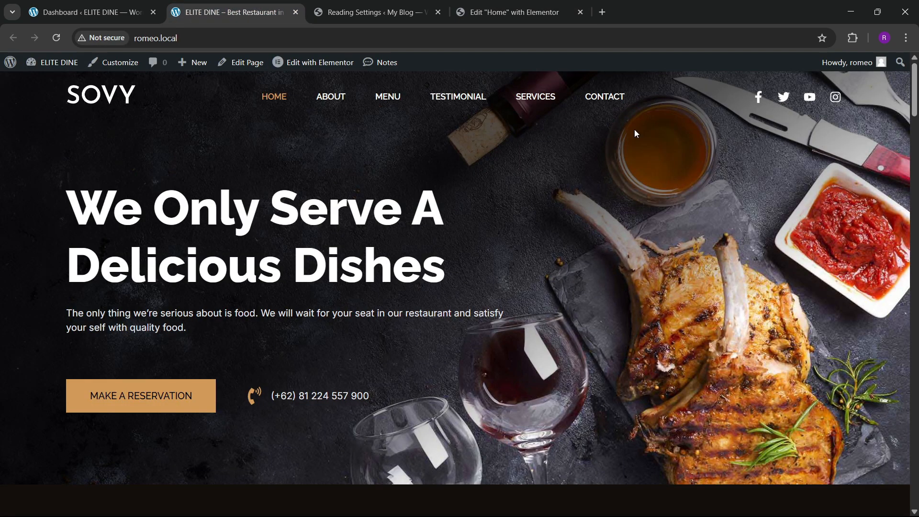
pyautogui.click(852, 40)
pyautogui.click(743, 132)
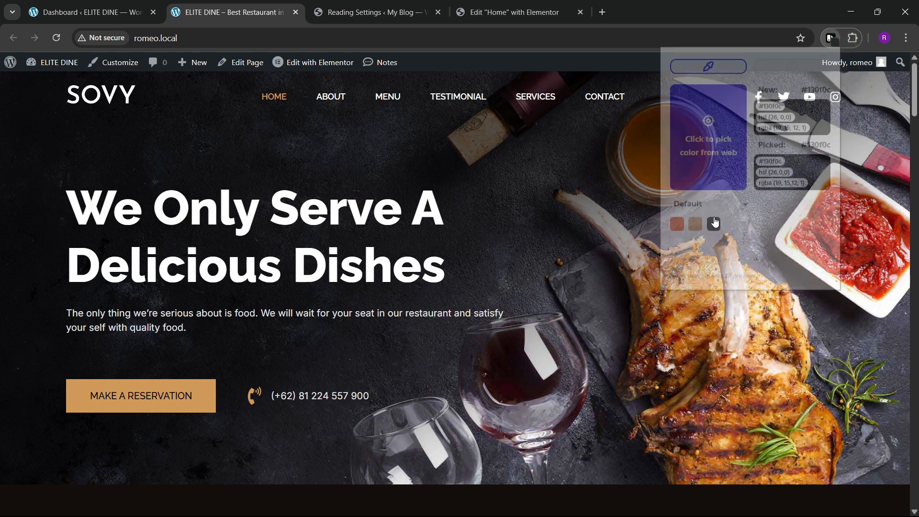
pyautogui.click(487, 19)
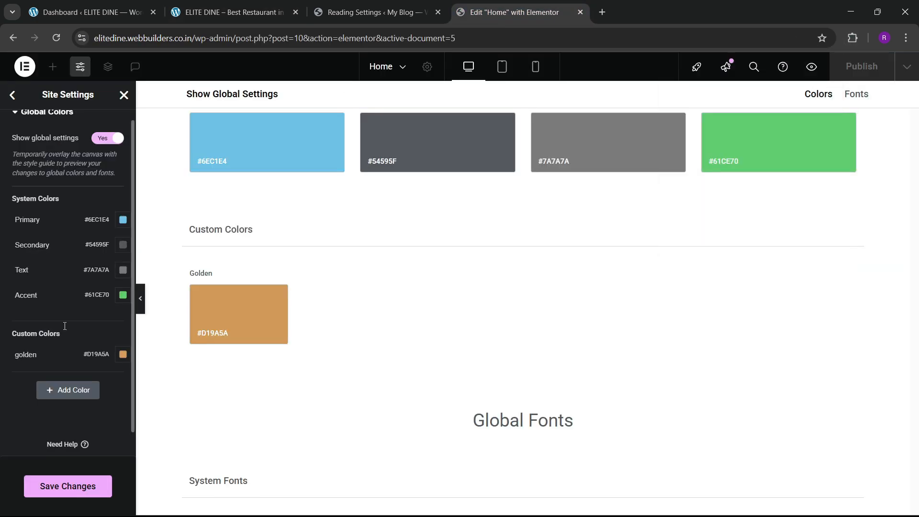
# Step: Add a custom global color named black with the value #130F0C, then save and close the site settings
pyautogui.click(76, 390)
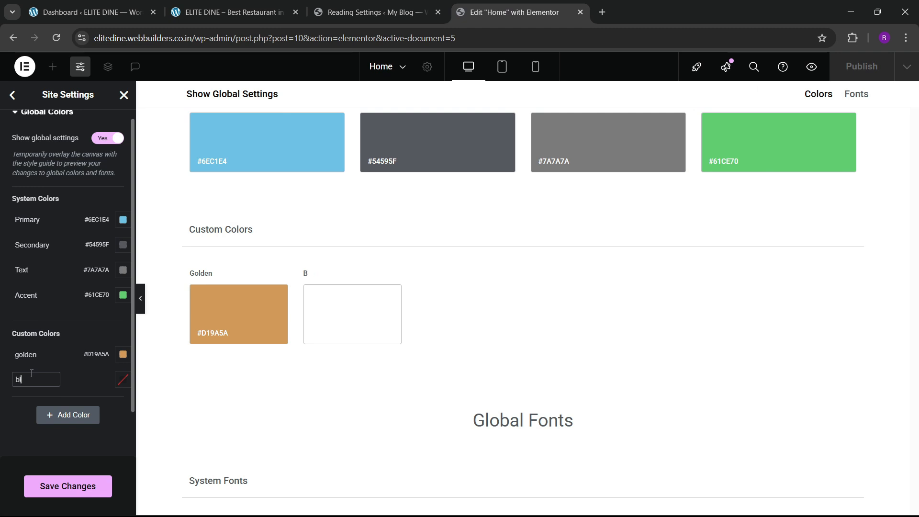
pyautogui.click(124, 380)
pyautogui.click(118, 382)
pyautogui.write('#130F0C')
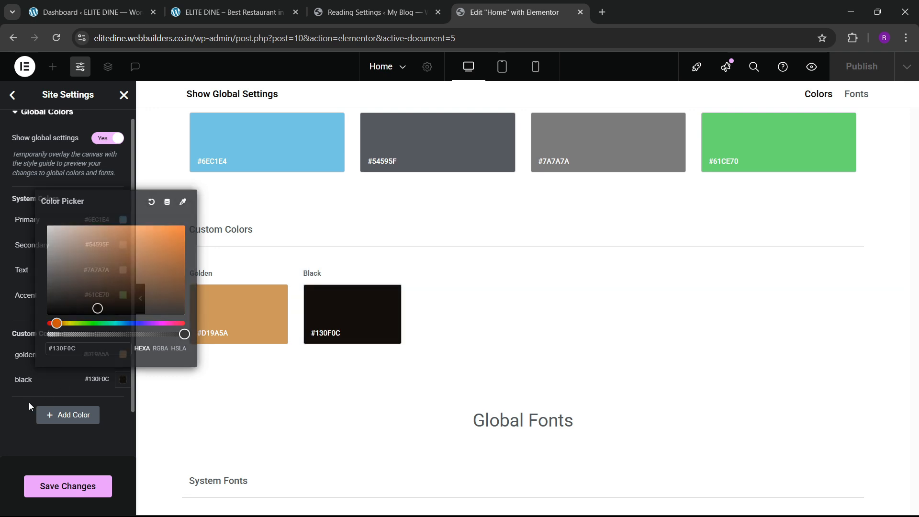
pyautogui.click(29, 402)
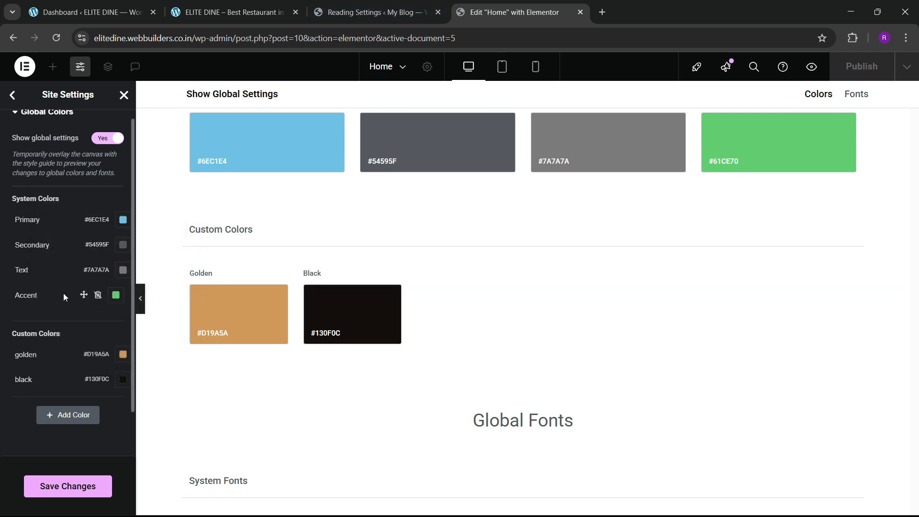
pyautogui.click(52, 481)
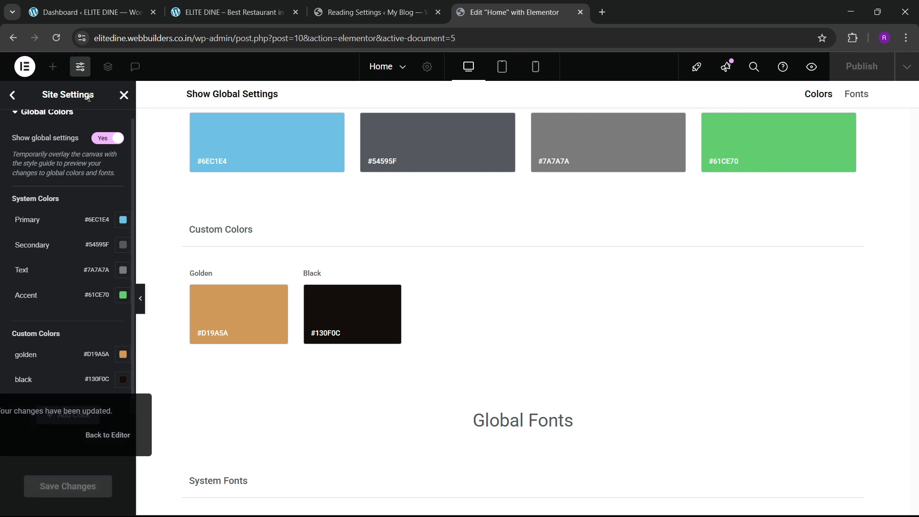
pyautogui.click(123, 95)
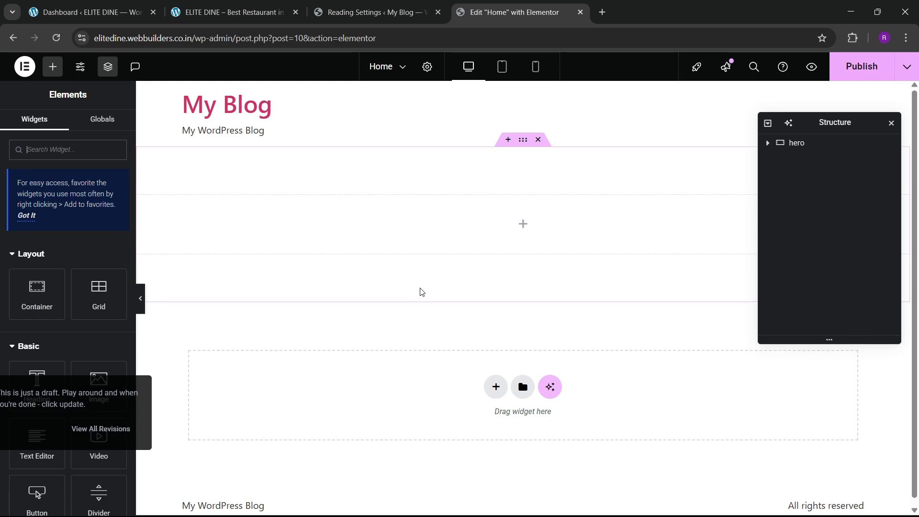
# Step: Check the local homepage's hero section for reference and dismiss the productivity checklist in the Home page editor
pyautogui.click(340, 2)
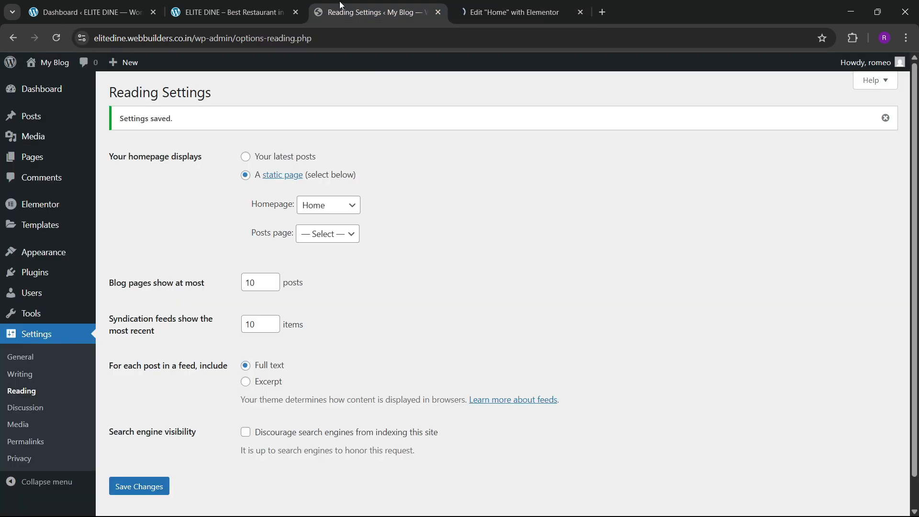
pyautogui.click(271, 3)
pyautogui.scroll(-5, 464, 272)
pyautogui.scroll(5, 456, 267)
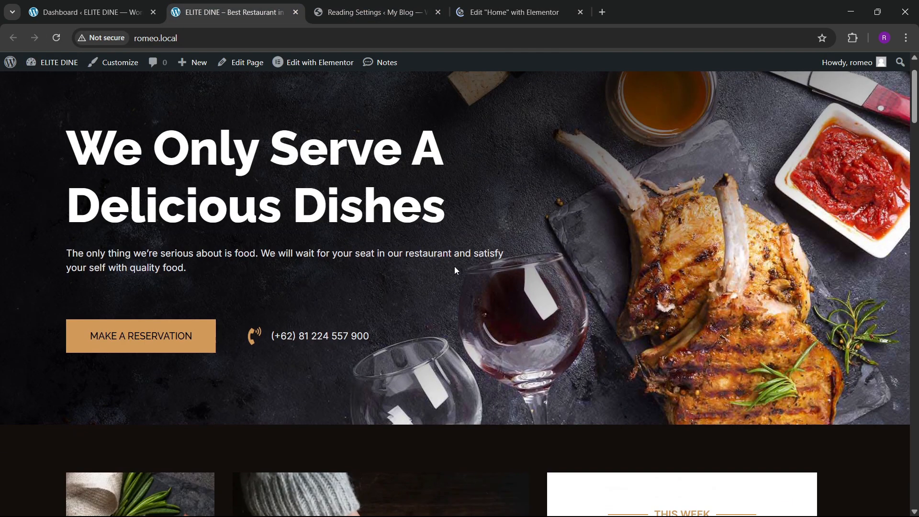
pyautogui.click(526, 3)
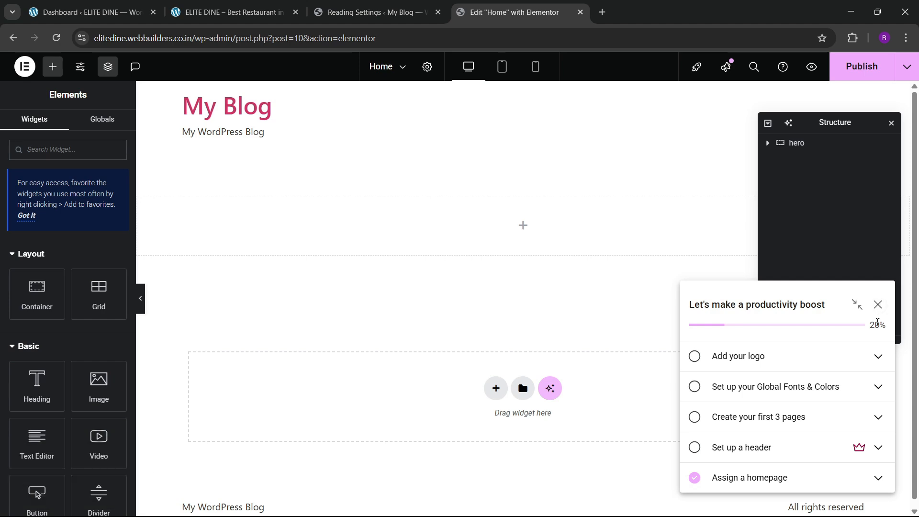
pyautogui.click(879, 304)
pyautogui.click(853, 169)
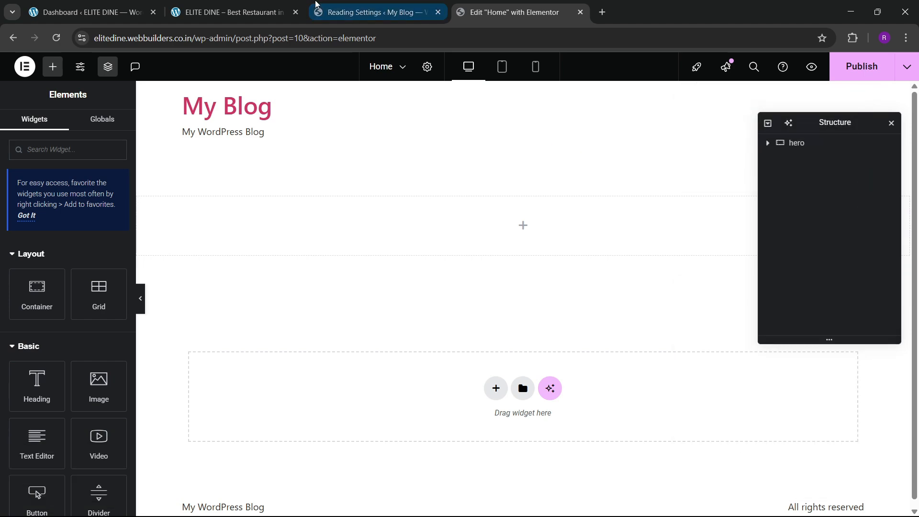
pyautogui.click(253, 11)
pyautogui.click(423, 5)
pyautogui.click(473, 14)
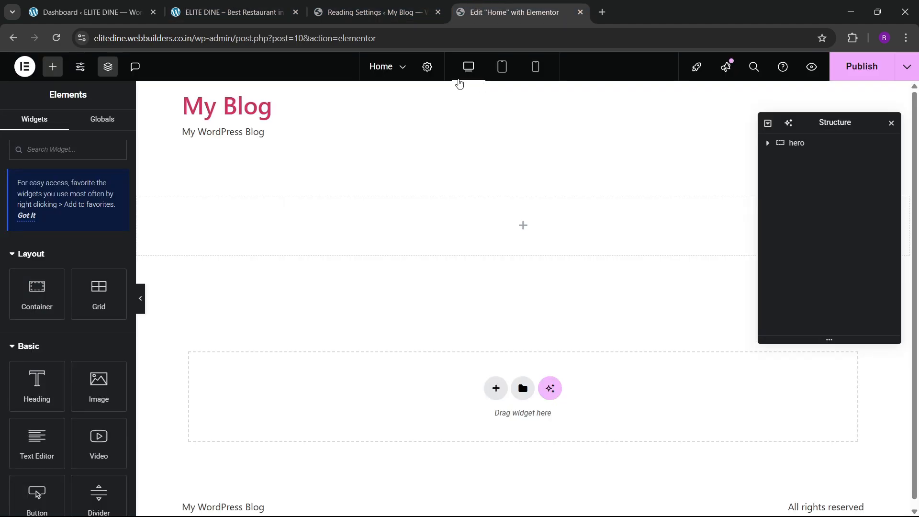
# Step: Set the Home page's body background to the global color black in the page settings and publish the page
pyautogui.click(426, 67)
pyautogui.click(65, 127)
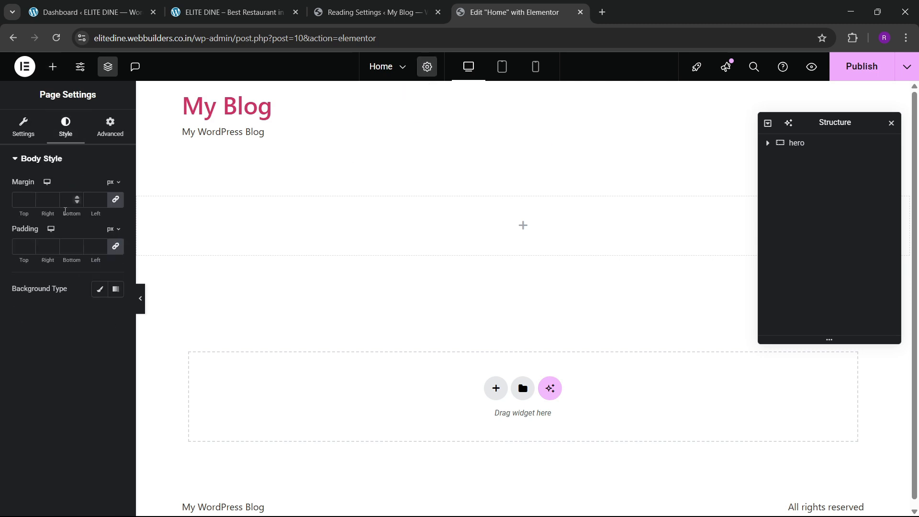
pyautogui.click(99, 289)
pyautogui.click(99, 314)
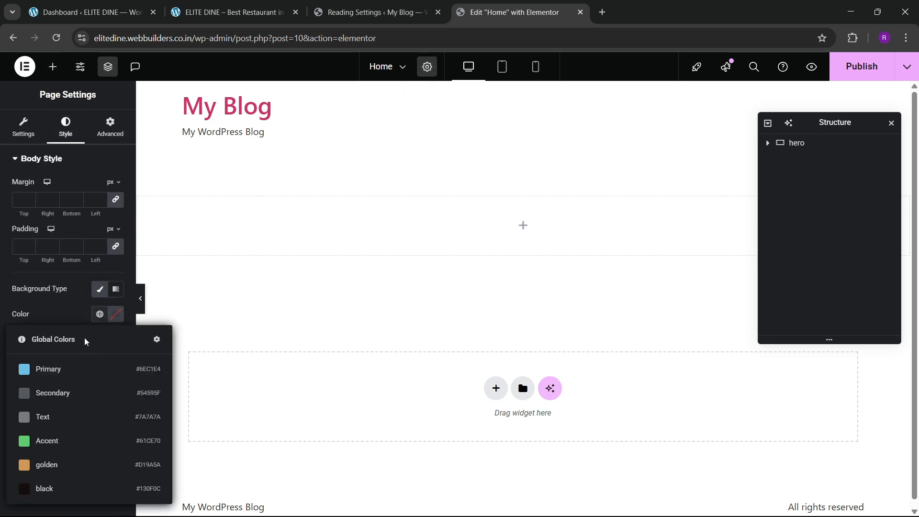
pyautogui.click(52, 487)
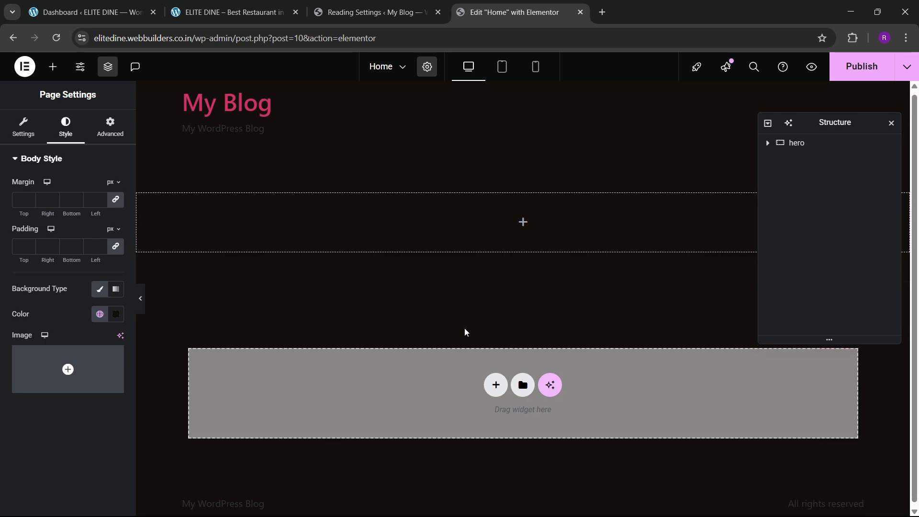
pyautogui.click(851, 77)
# Step: Close the Reading Settings browser tab and review the local homepage's hero section before returning to the Home page editor
pyautogui.click(343, 3)
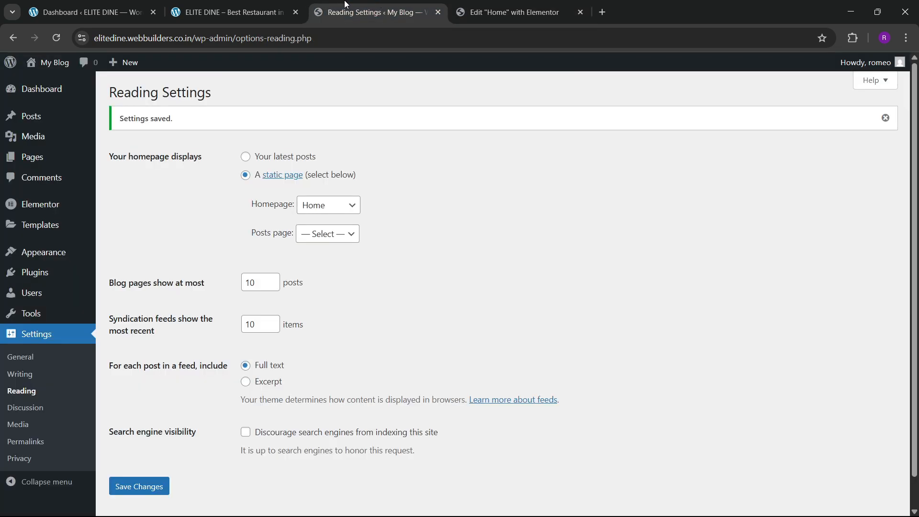
pyautogui.hotkey('ctrl', 'shift', 'Tab')
pyautogui.click(343, 3)
pyautogui.click(438, 12)
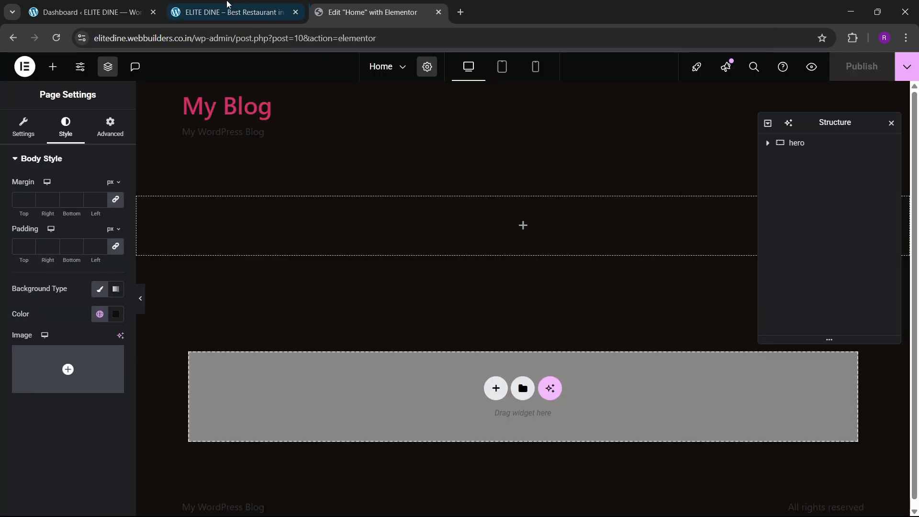
pyautogui.click(119, 4)
pyautogui.click(229, 12)
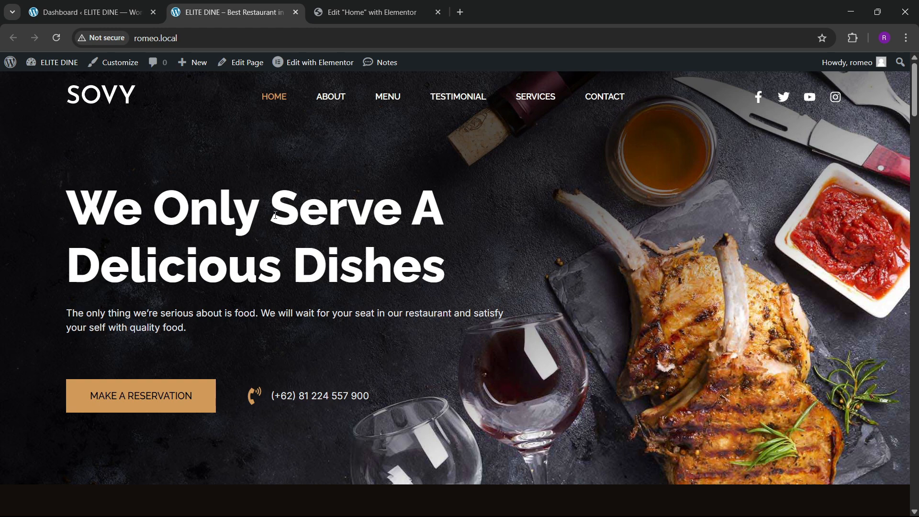
pyautogui.click(369, 12)
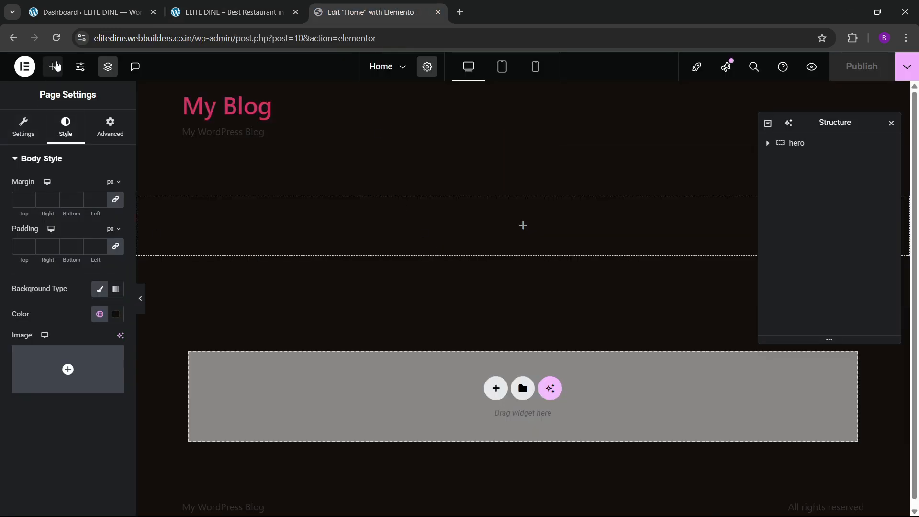
# Step: Add a Heading widget inside the hero container
pyautogui.click(56, 65)
pyautogui.click(795, 144)
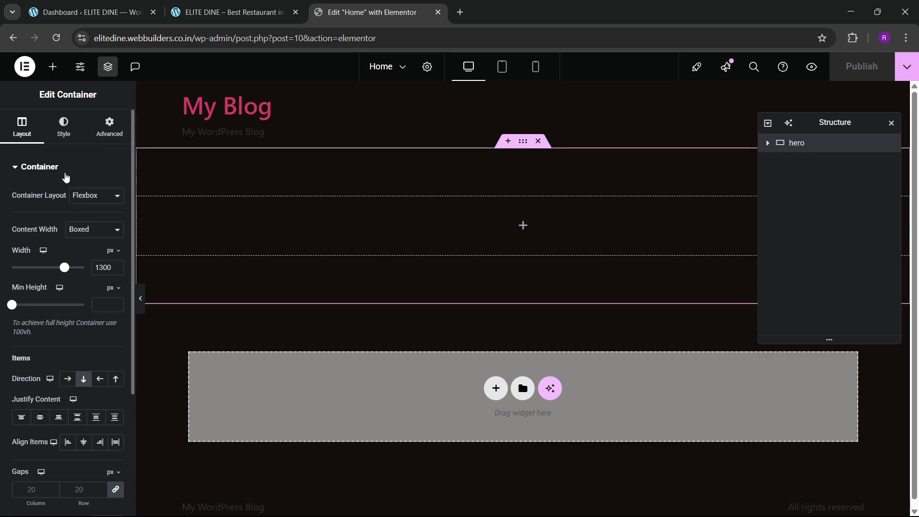
pyautogui.click(52, 66)
pyautogui.moveTo(37, 385); pyautogui.dragTo(325, 266)
# Step: Copy the hero headline from the local homepage and set the new heading's title to "We Only Serve A Delicious Dishes"
pyautogui.click(114, 5)
pyautogui.click(227, 11)
pyautogui.moveTo(67, 206); pyautogui.dragTo(490, 262)
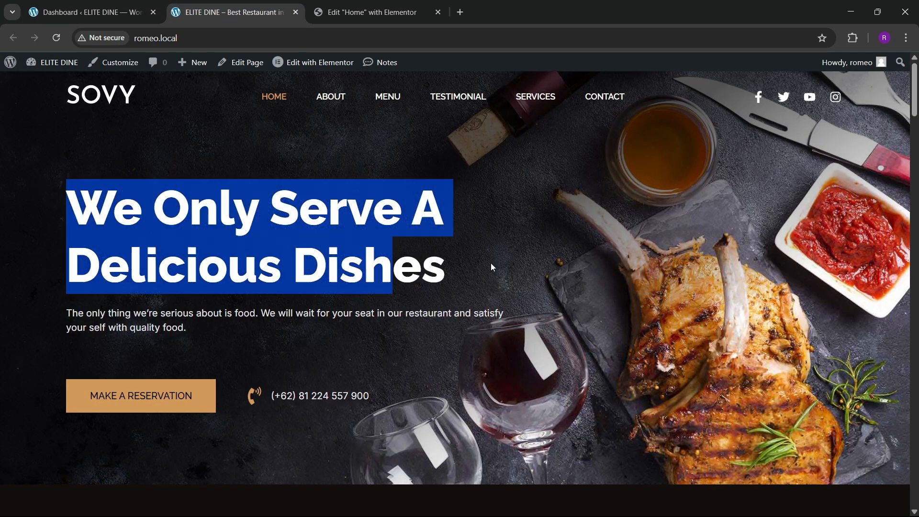
pyautogui.click(491, 263)
pyautogui.tripleClick(486, 265)
pyautogui.hotkey('ctrl', 'c')
pyautogui.click(400, 9)
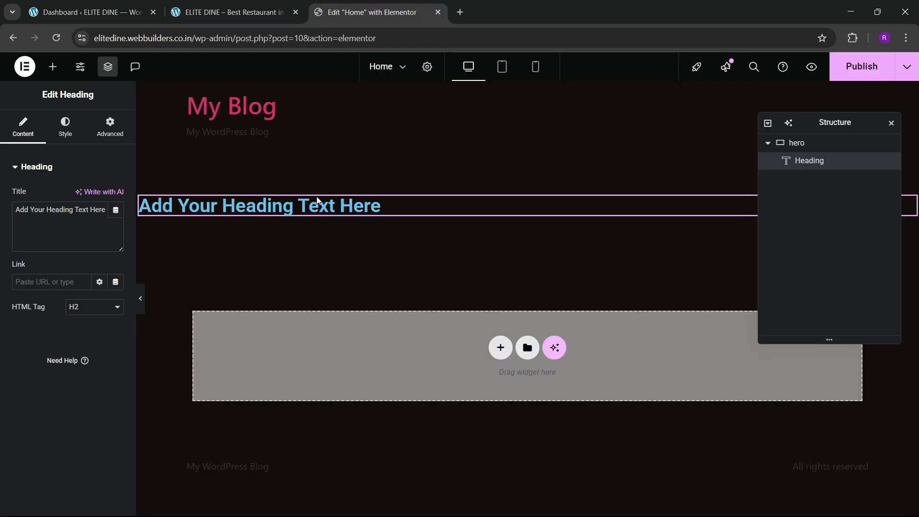
pyautogui.hotkey('ctrl', 'a')
pyautogui.hotkey('ctrl', 'v')
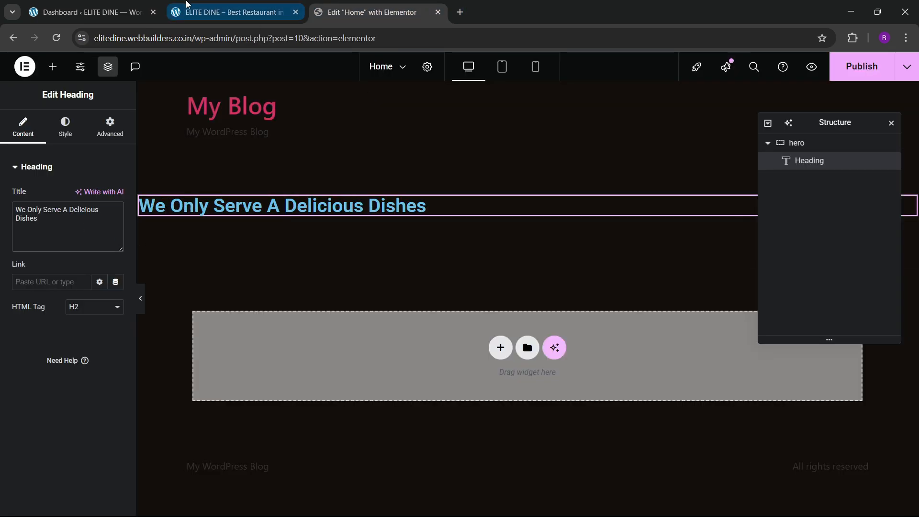
# Step: Give the hero container a classic background and upload all images from the Downloads EliteDine folder for its background image
pyautogui.click(229, 11)
pyautogui.click(367, 13)
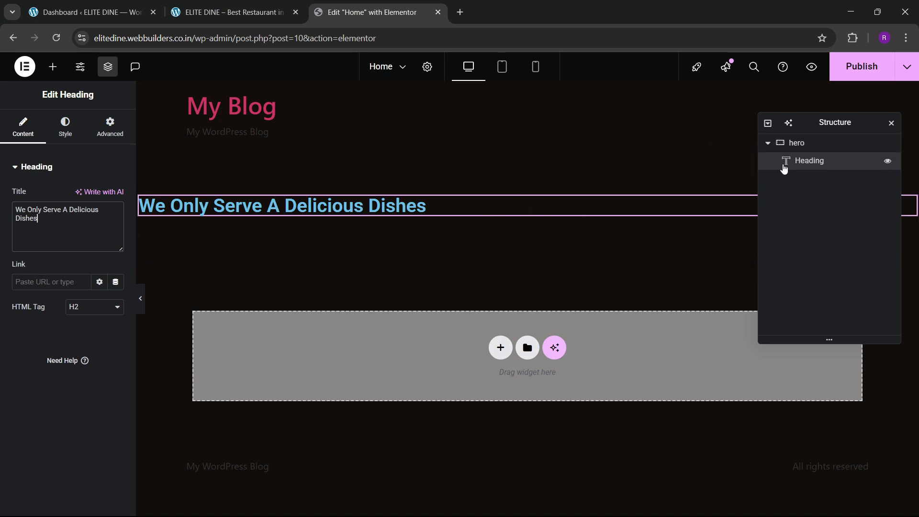
pyautogui.click(796, 143)
pyautogui.click(63, 125)
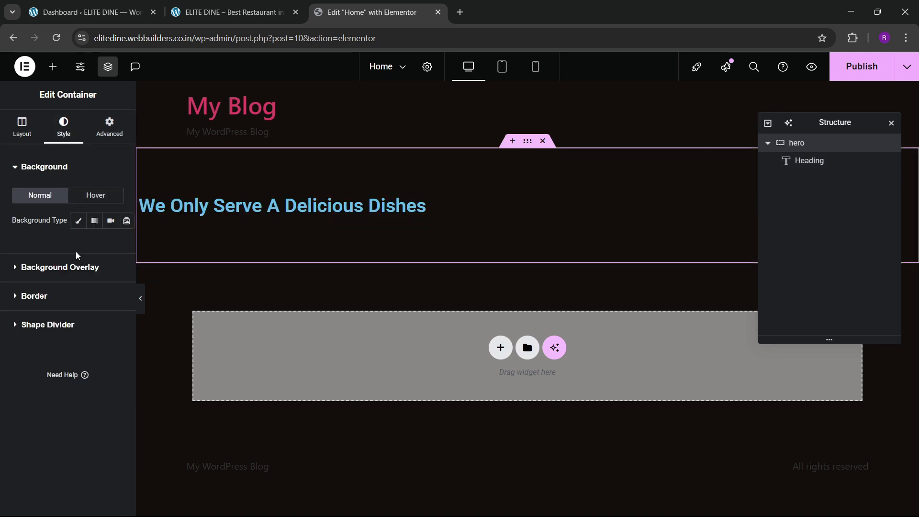
pyautogui.click(76, 218)
pyautogui.click(73, 289)
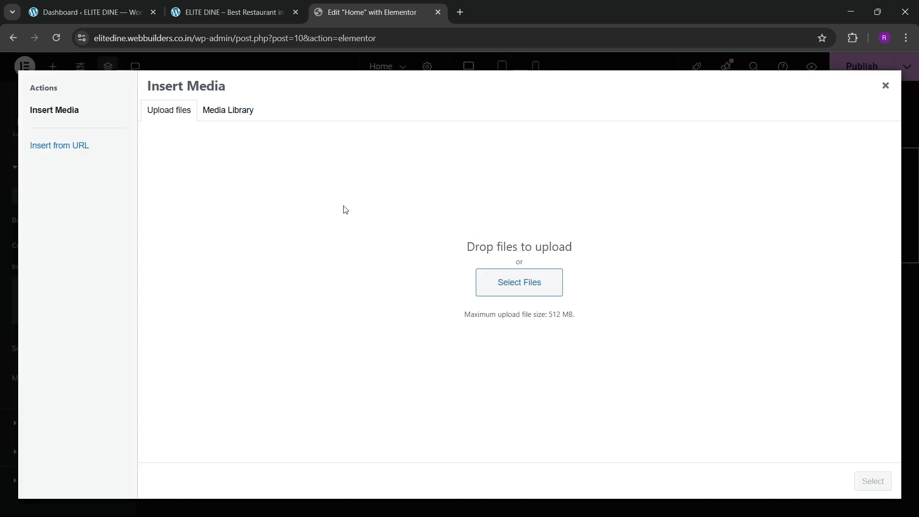
pyautogui.click(510, 293)
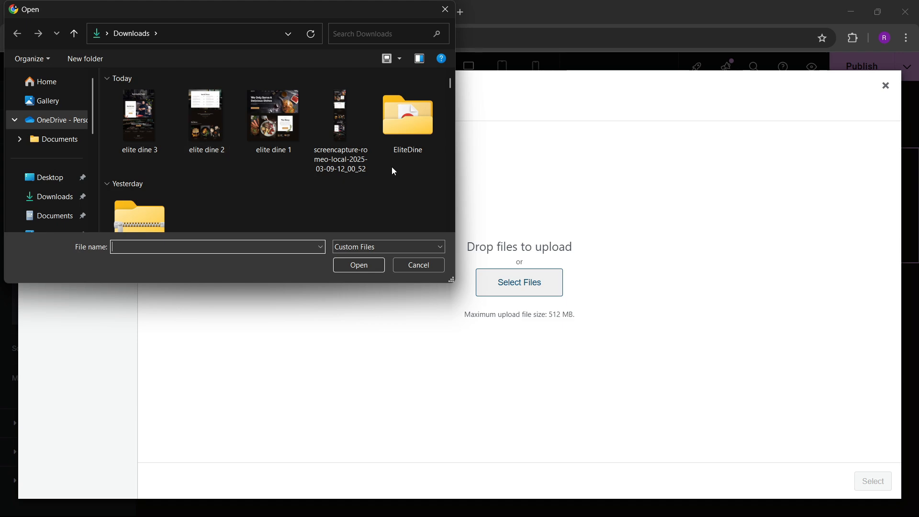
pyautogui.doubleClick(408, 127)
pyautogui.click(327, 196)
pyautogui.hotkey('ctrl', 'a')
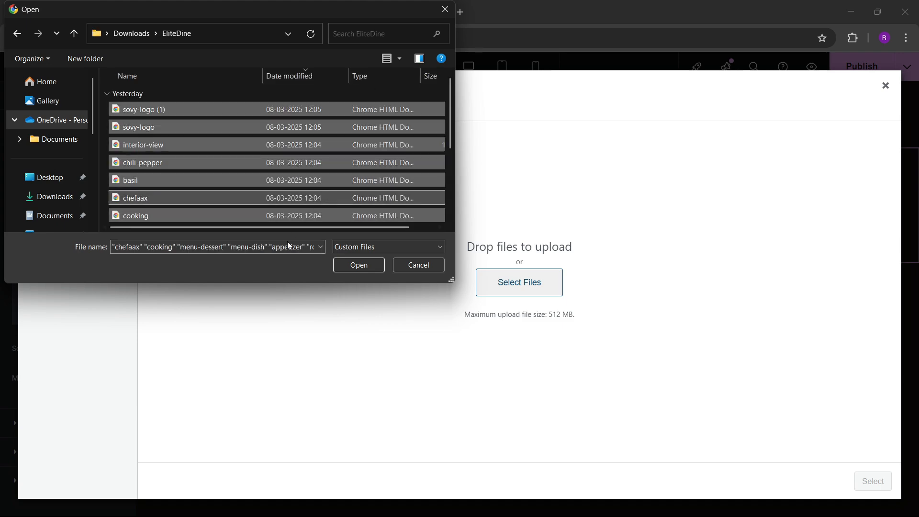
pyautogui.click(342, 265)
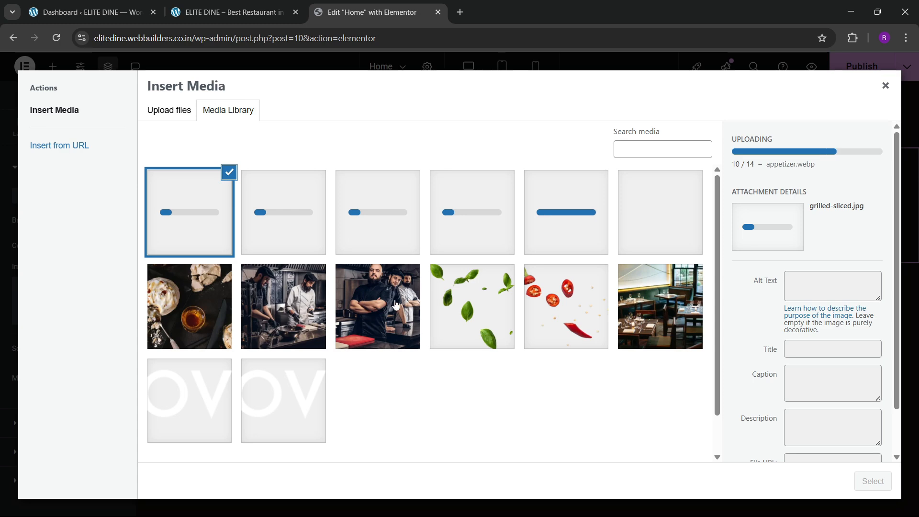
# Step: Examine the local homepage's hero background to identify which of the uploaded images it uses
pyautogui.click(212, 5)
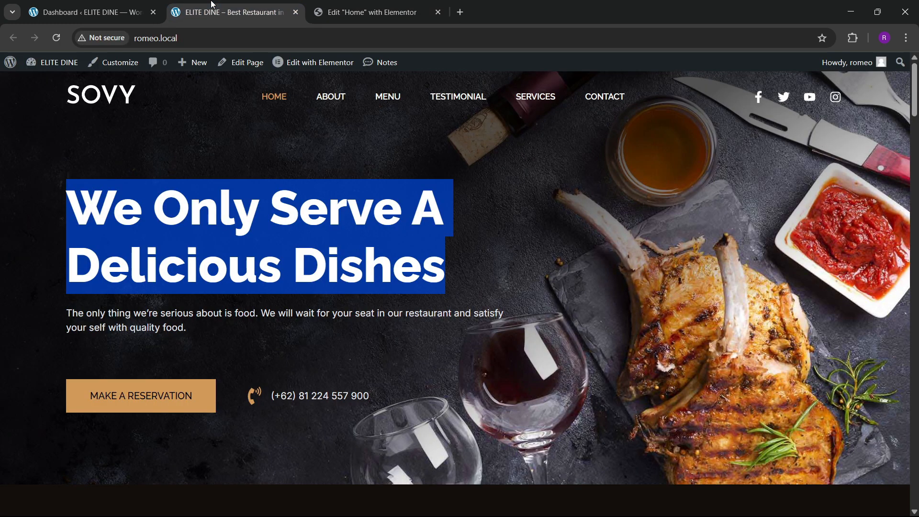
pyautogui.click(510, 284)
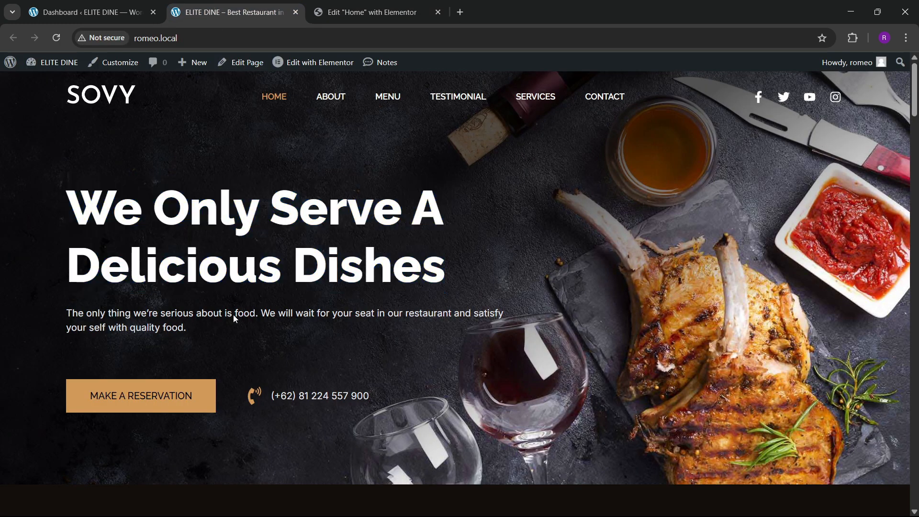
pyautogui.scroll(-3, 324, 322)
pyautogui.scroll(3, 387, 259)
pyautogui.click(401, 5)
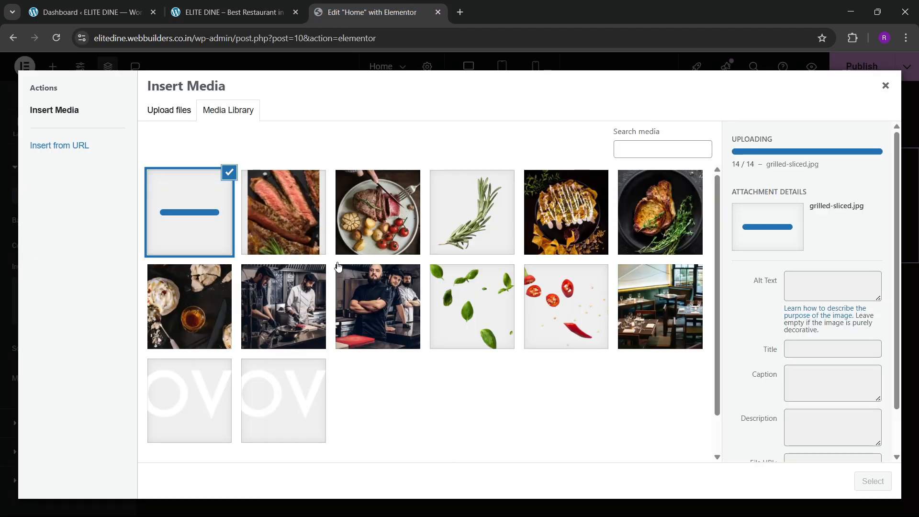
pyautogui.click(258, 6)
pyautogui.click(410, 6)
# Step: Insert grilled-sliced.jpg as the hero container's background image and dismiss the Image Optimizer suggestion
pyautogui.click(644, 234)
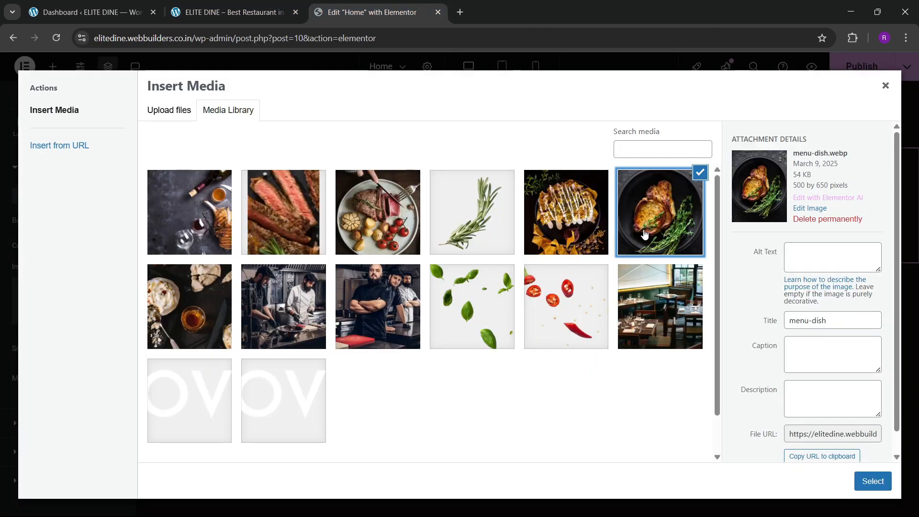
pyautogui.click(575, 230)
pyautogui.click(218, 237)
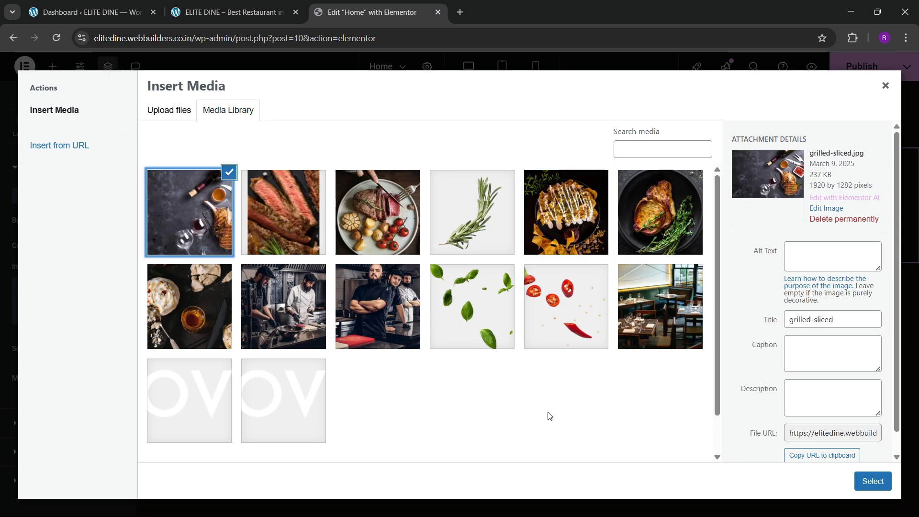
pyautogui.click(861, 482)
pyautogui.scroll(-4, 120, 287)
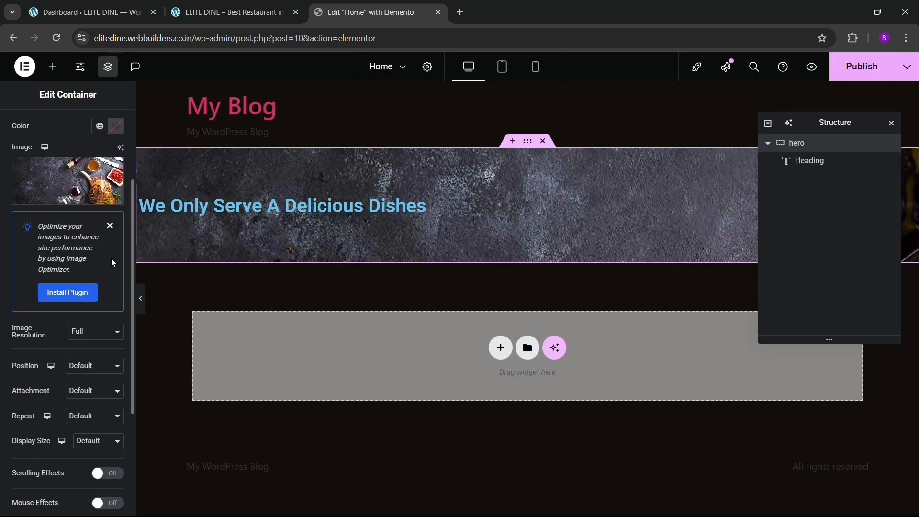
pyautogui.click(109, 225)
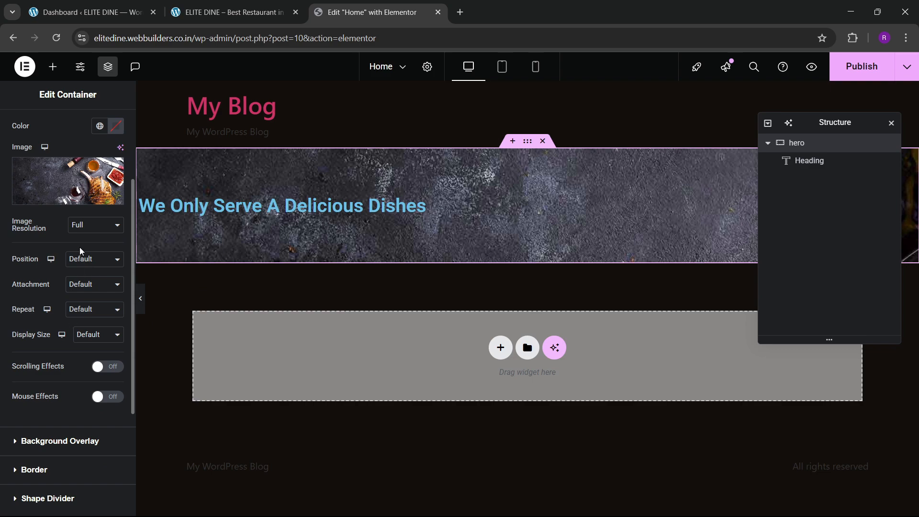
# Step: Set the hero background image's position to Center Center and its display size to Cover
pyautogui.click(81, 262)
pyautogui.click(84, 287)
pyautogui.click(95, 334)
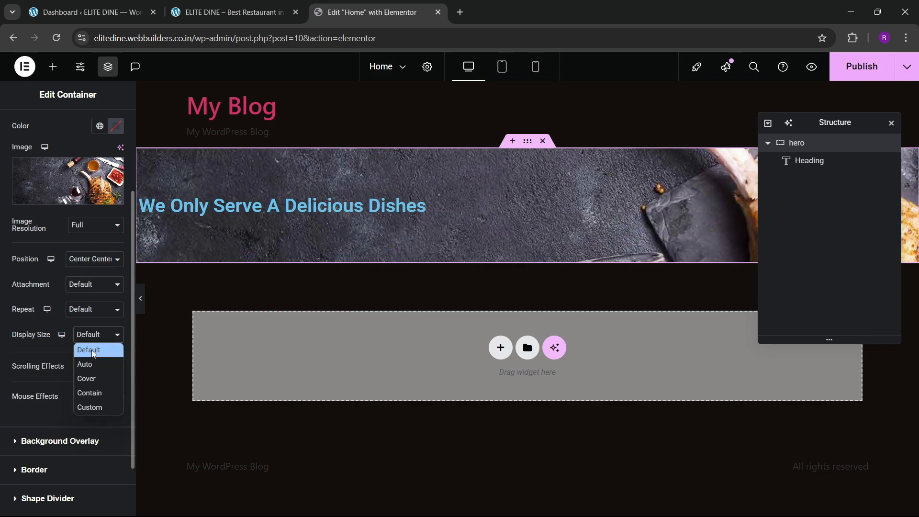
pyautogui.click(93, 380)
# Step: Set the hero container's minimum height to 700 px
pyautogui.scroll(3, 43, 219)
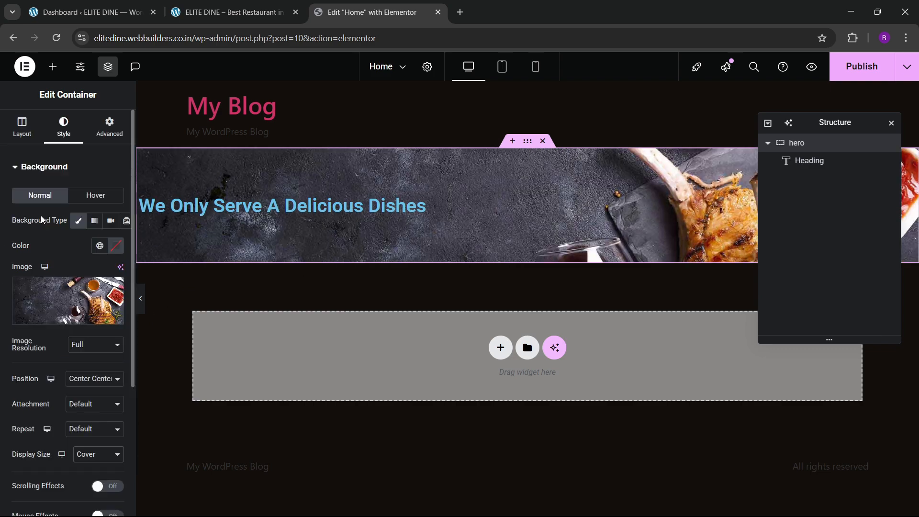
pyautogui.click(24, 127)
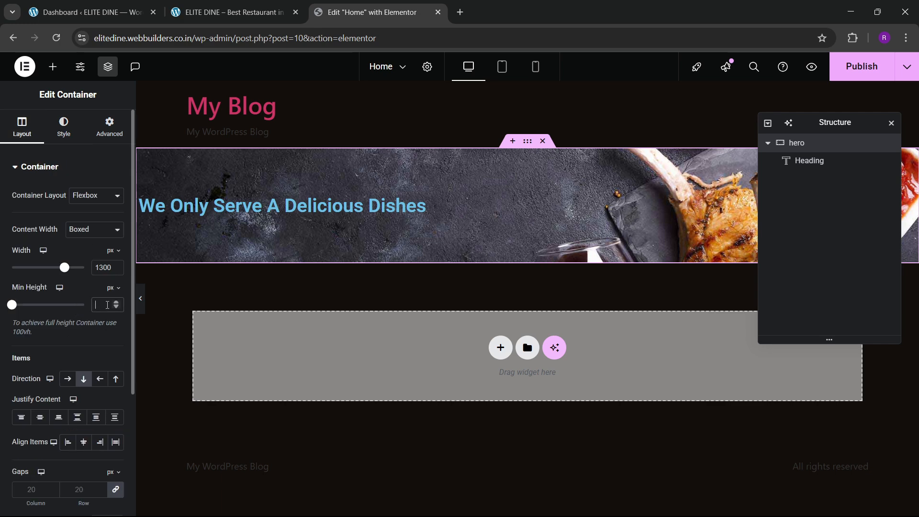
pyautogui.write('700')
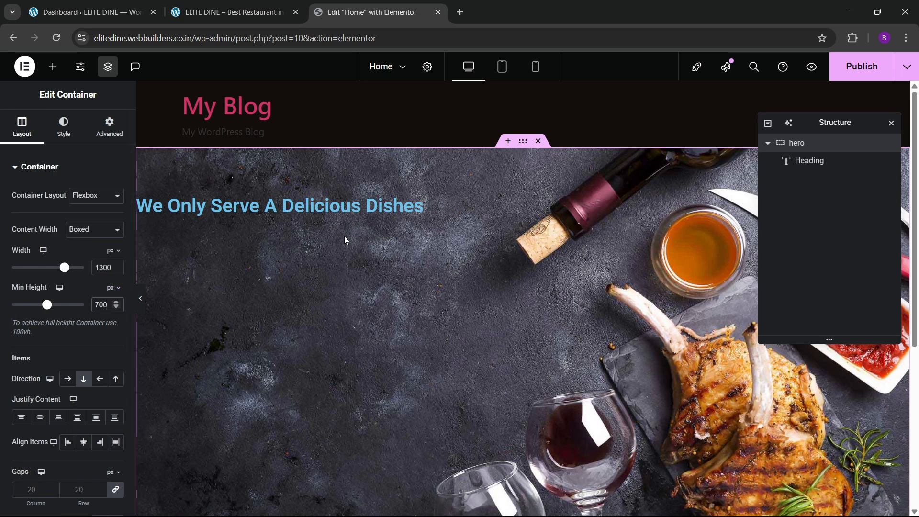
# Step: Set the hero container's content justification to center and its item alignment to start
pyautogui.click(223, 225)
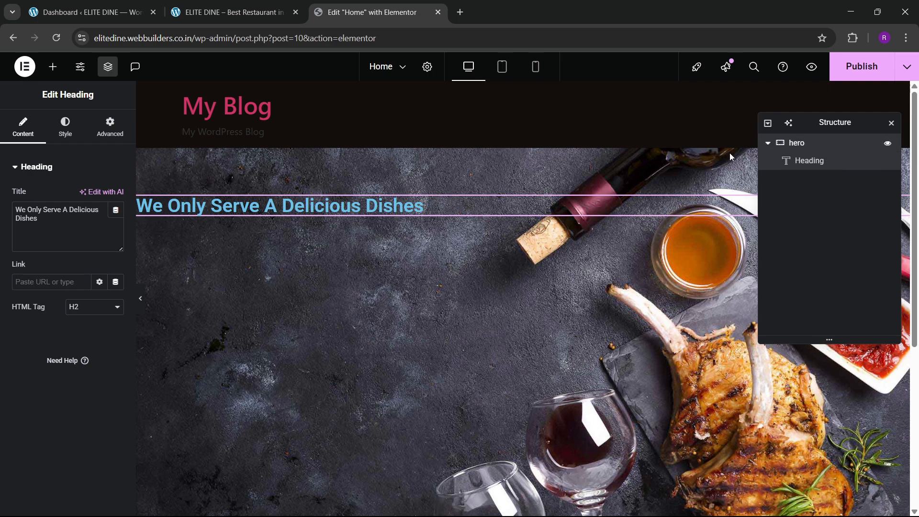
pyautogui.click(797, 143)
pyautogui.scroll(-3, 62, 259)
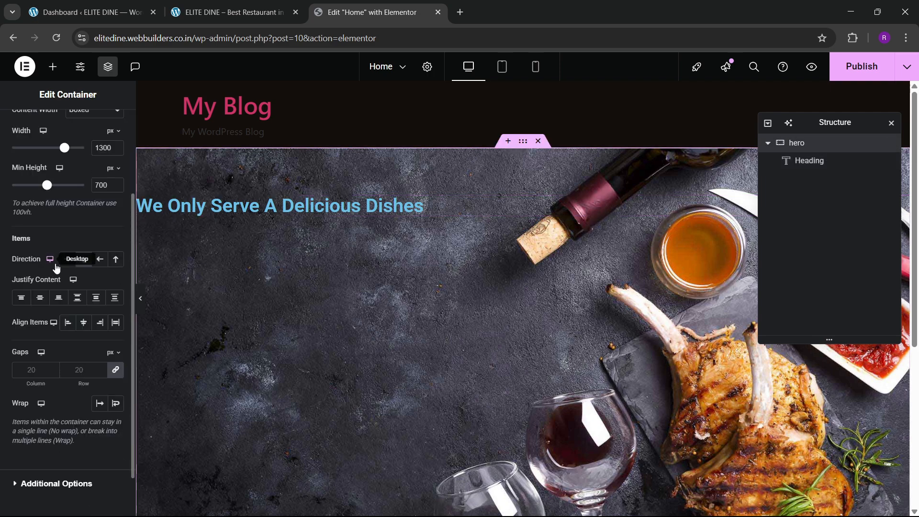
pyautogui.click(39, 297)
pyautogui.click(88, 327)
pyautogui.click(88, 327)
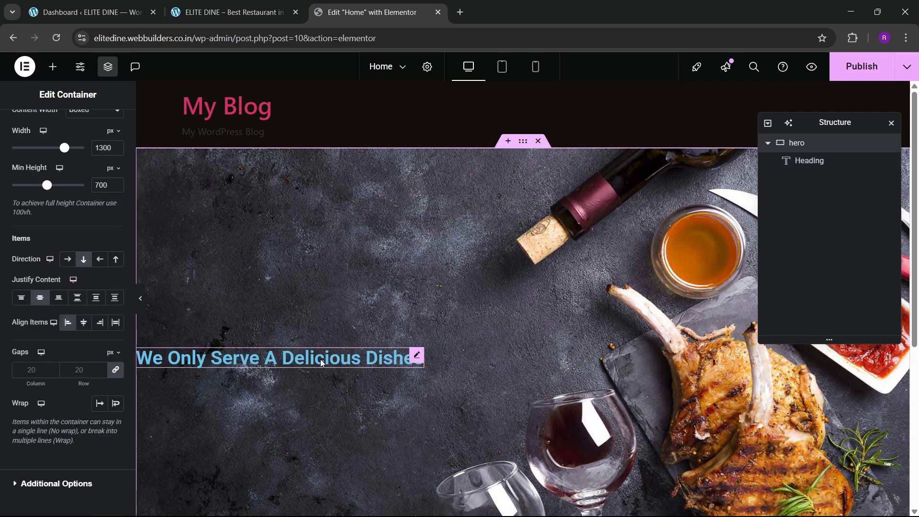
# Step: Change the hero heading's font family to Raleway
pyautogui.click(308, 359)
pyautogui.click(65, 126)
pyautogui.click(116, 230)
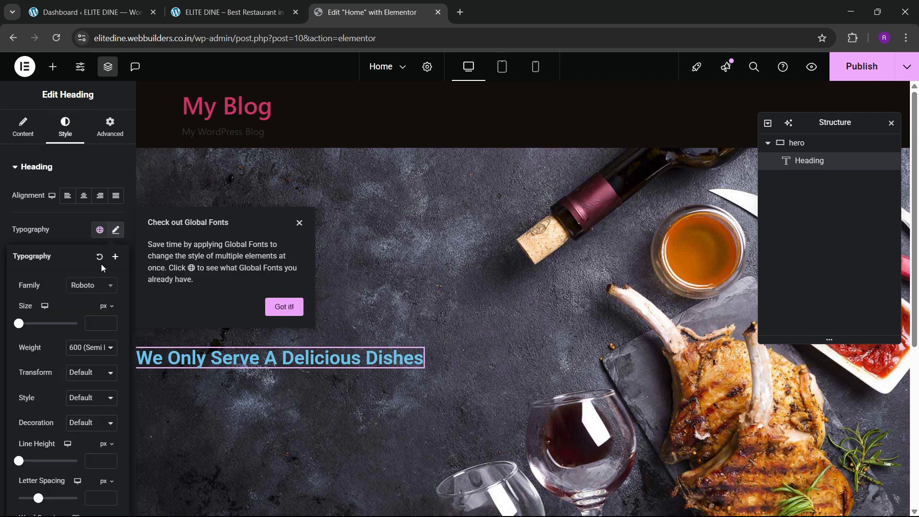
pyautogui.click(84, 293)
pyautogui.write('r')
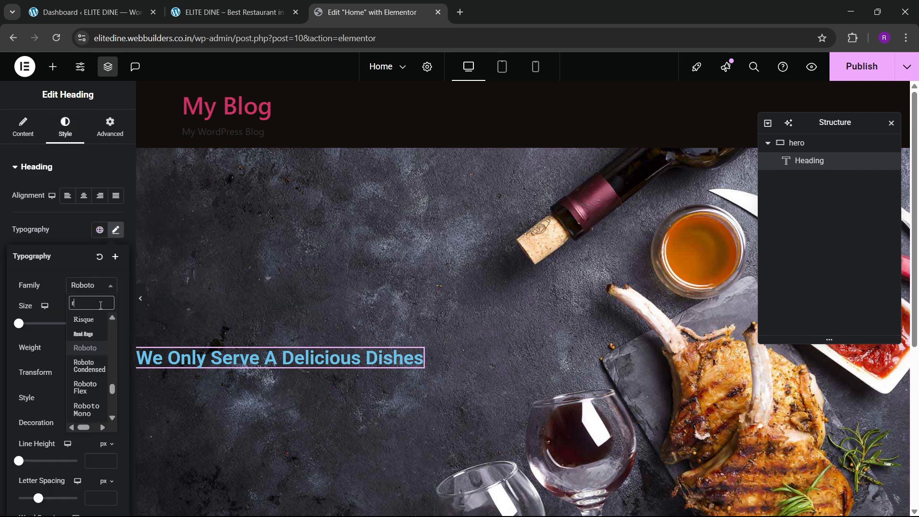
pyautogui.write('aleway')
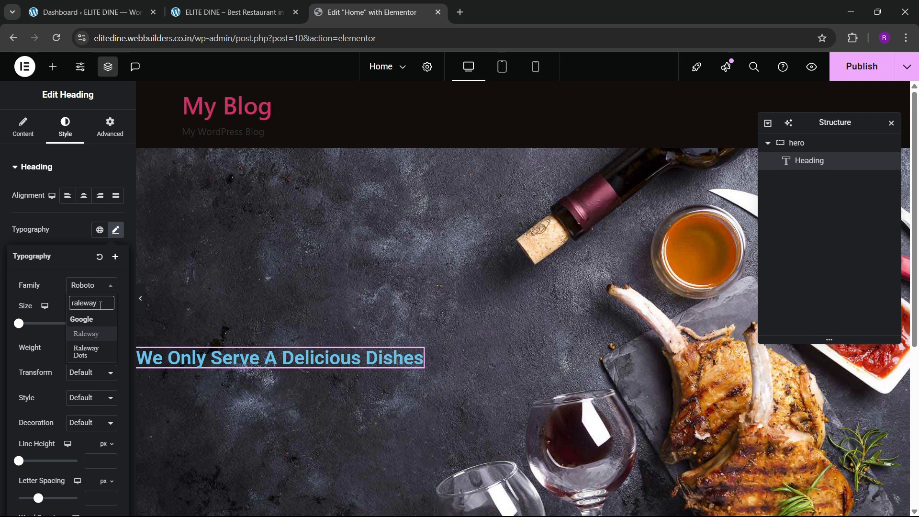
pyautogui.press('Return')
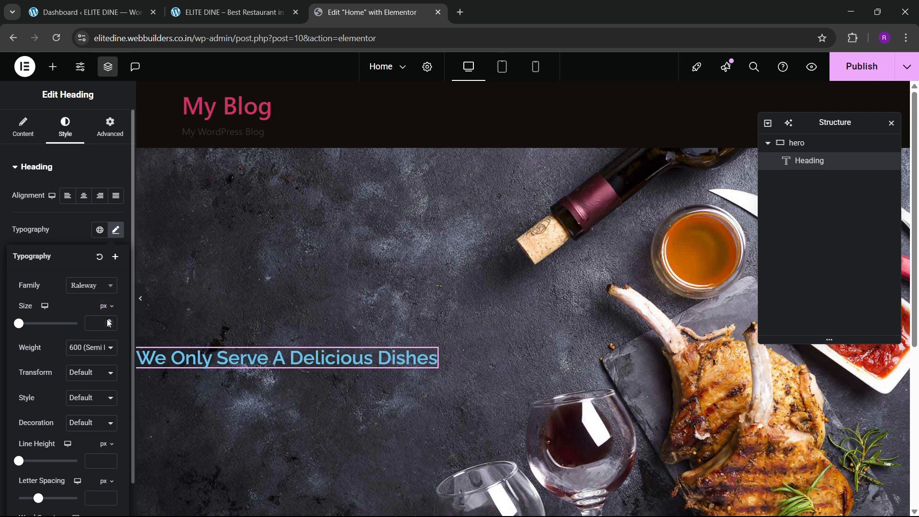
# Step: Set the hero heading's font size to 70 px and its weight to 800 (Extra Bold)
pyautogui.click(107, 321)
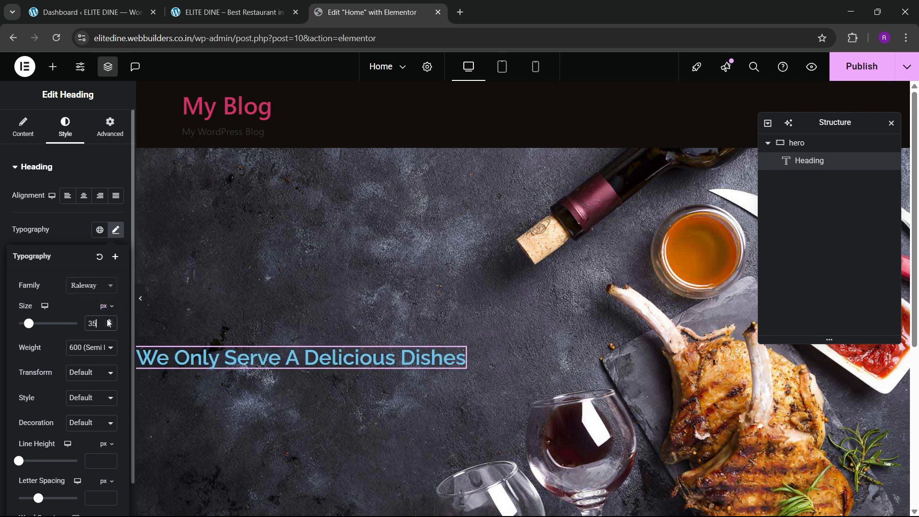
pyautogui.moveTo(109, 323); pyautogui.dragTo(109, 323)
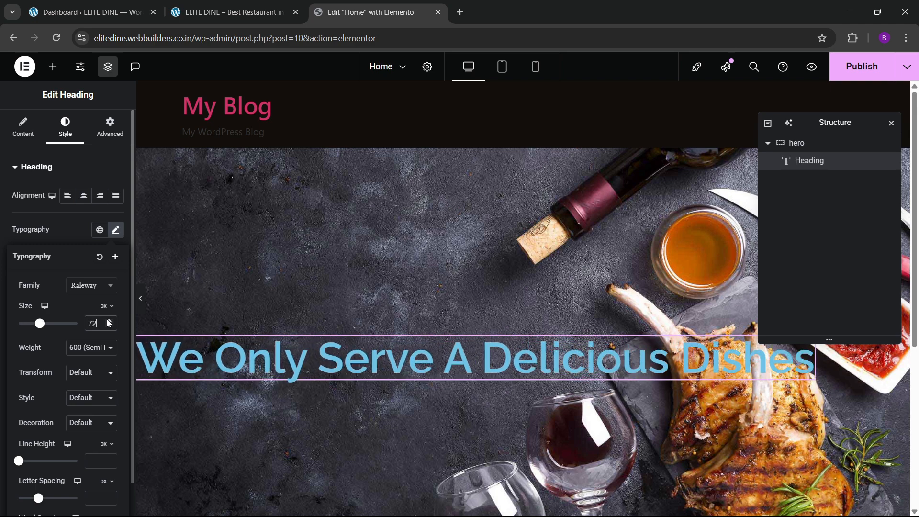
pyautogui.click(109, 327)
pyautogui.click(91, 348)
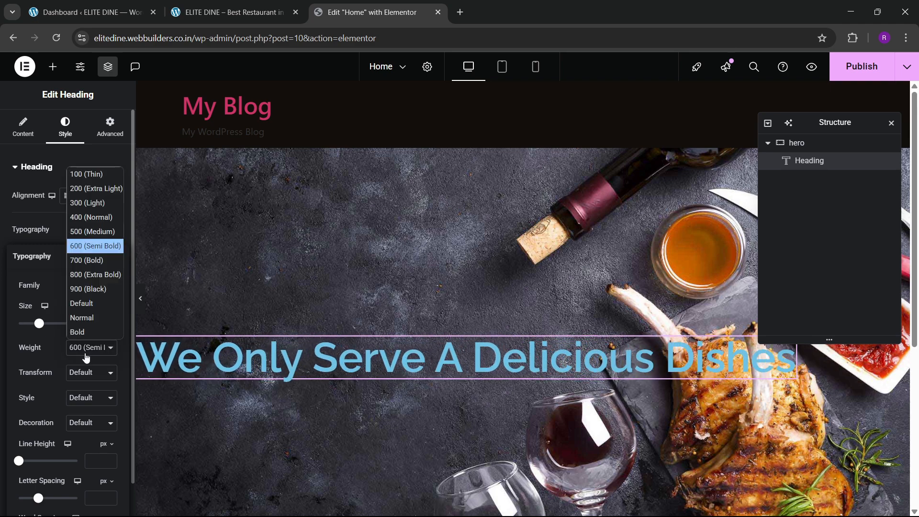
pyautogui.click(86, 276)
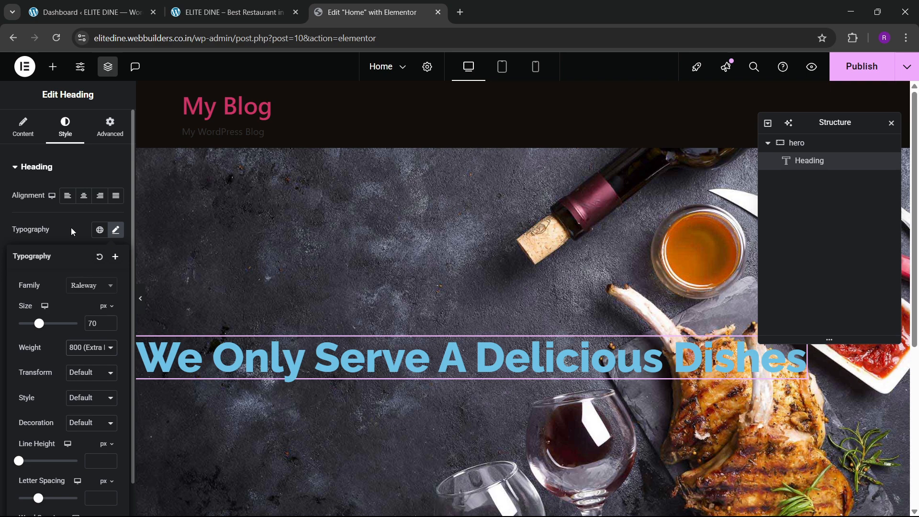
# Step: Change the hero heading's text color to white
pyautogui.click(110, 127)
pyautogui.click(65, 127)
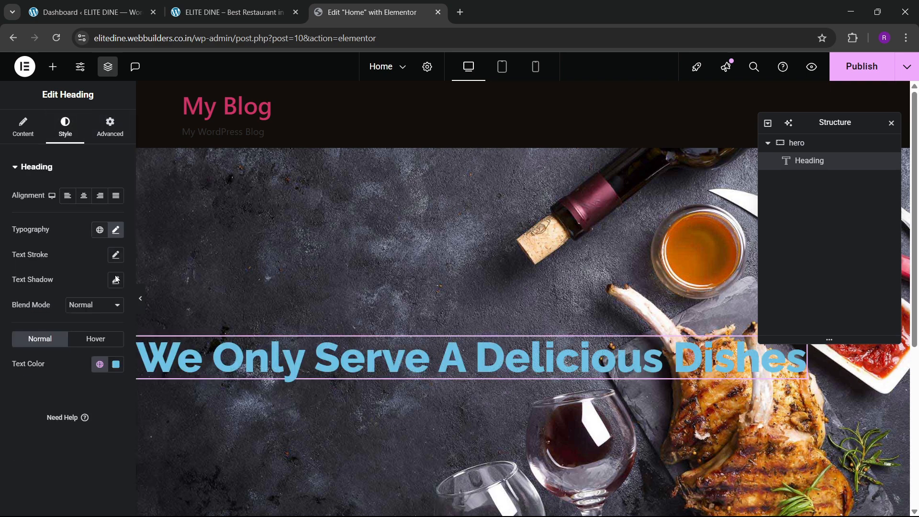
pyautogui.click(116, 364)
pyautogui.moveTo(102, 251); pyautogui.dragTo(42, 205)
pyautogui.click(21, 379)
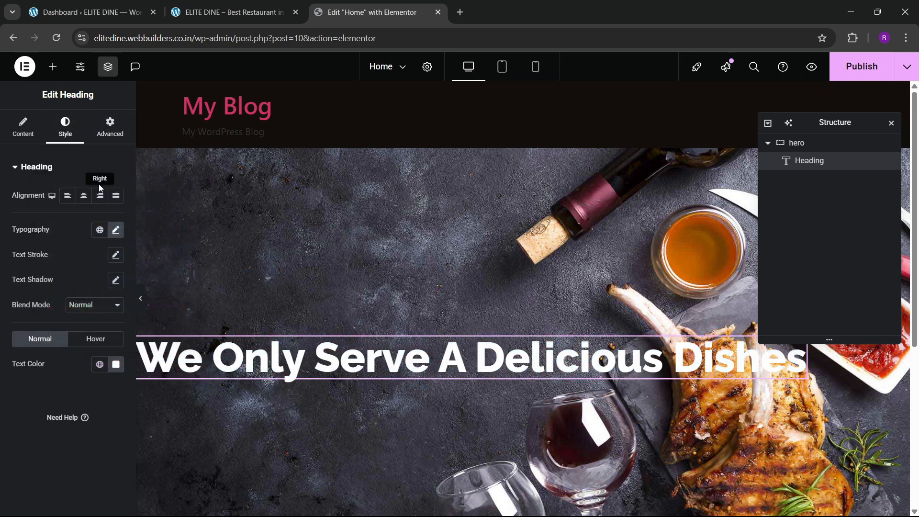
# Step: Give the hero heading a custom width of 45%
pyautogui.click(109, 128)
pyautogui.scroll(-1, 70, 303)
pyautogui.click(94, 229)
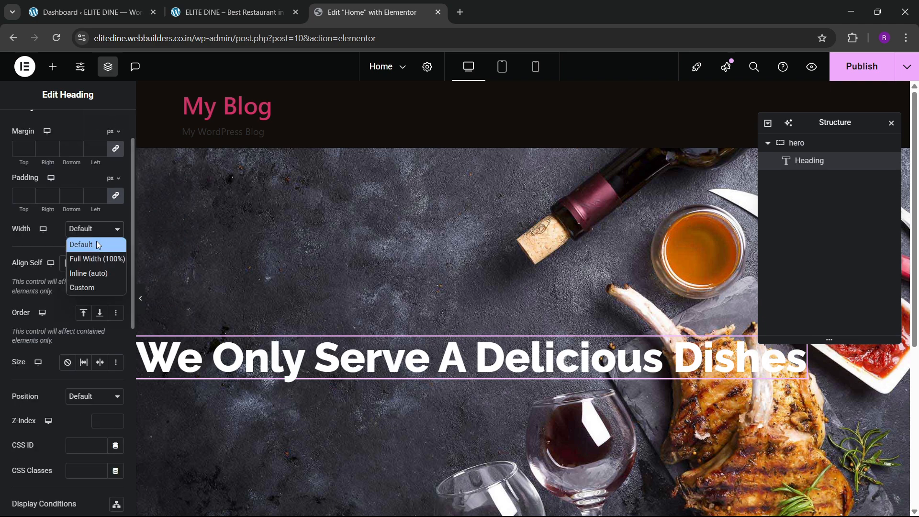
pyautogui.click(92, 273)
pyautogui.click(91, 230)
pyautogui.click(92, 285)
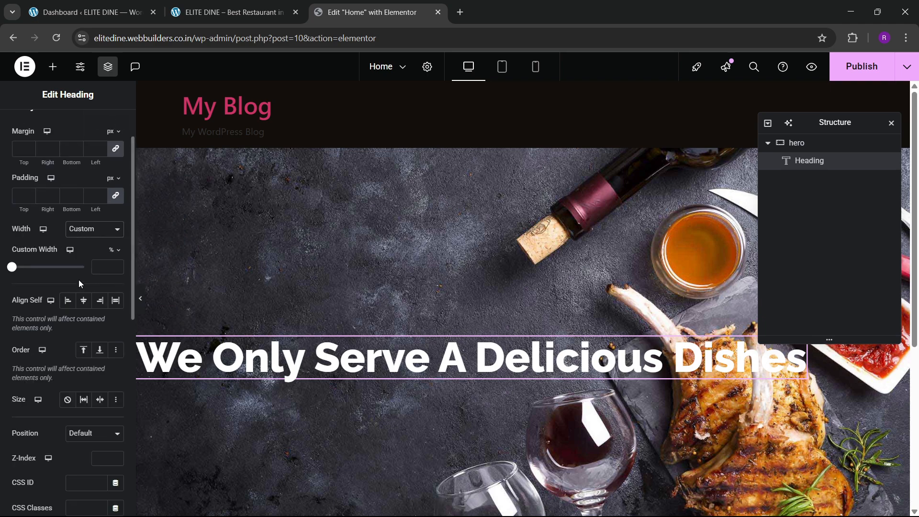
pyautogui.moveTo(13, 271); pyautogui.dragTo(47, 293)
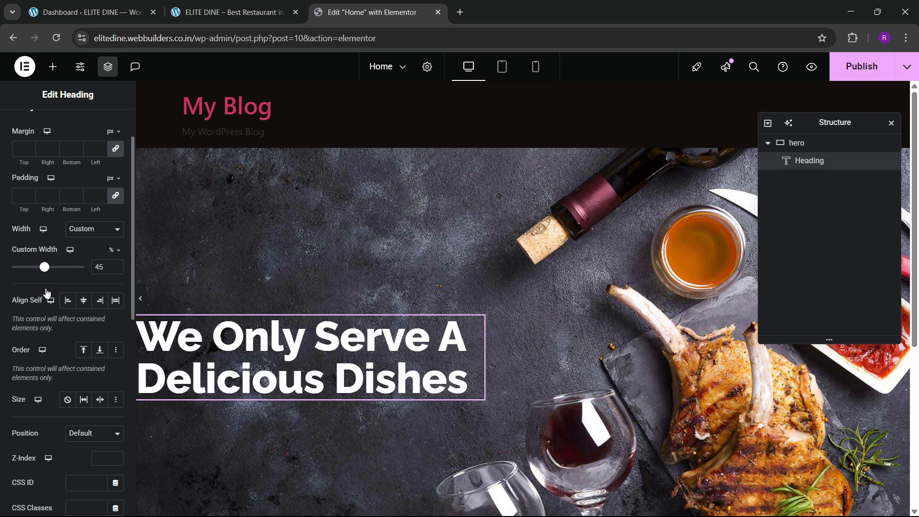
# Step: Compare the hero heading with the local homepage and increase its font size to 75 px
pyautogui.click(230, 12)
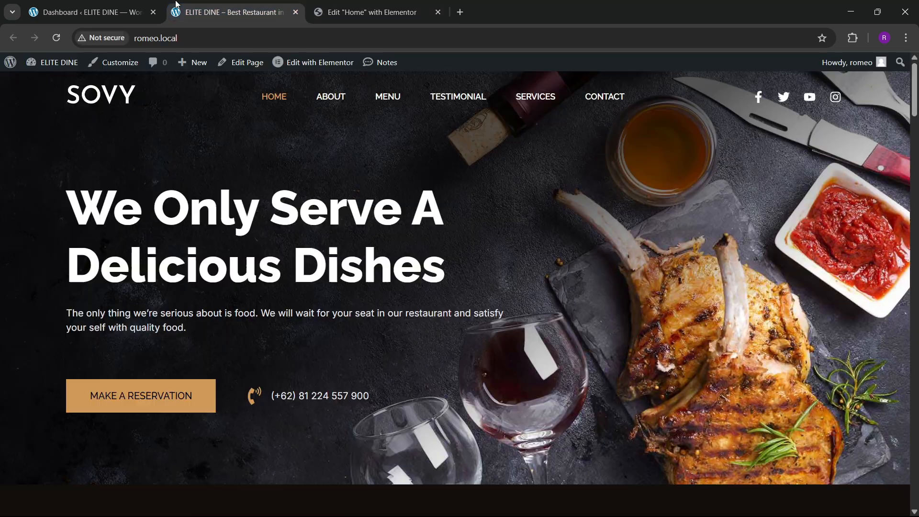
pyautogui.click(387, 6)
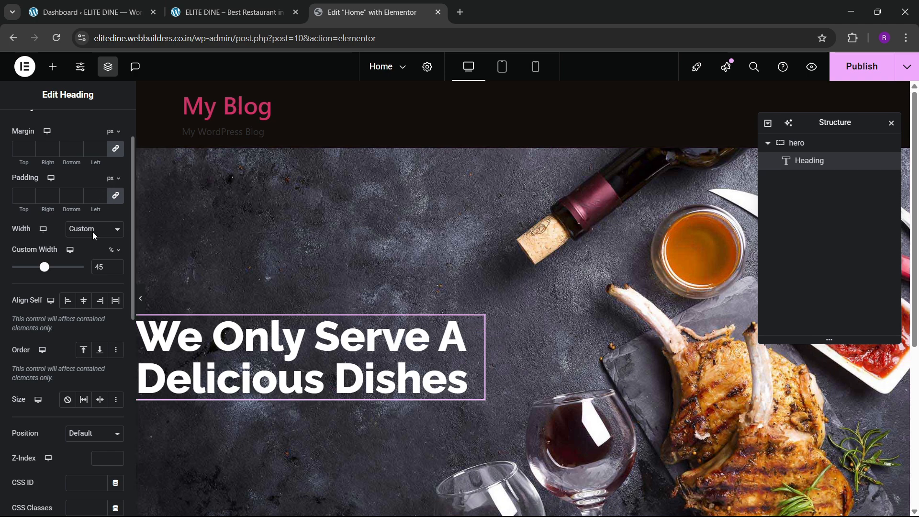
pyautogui.scroll(2, 80, 150)
pyautogui.click(66, 127)
pyautogui.click(116, 230)
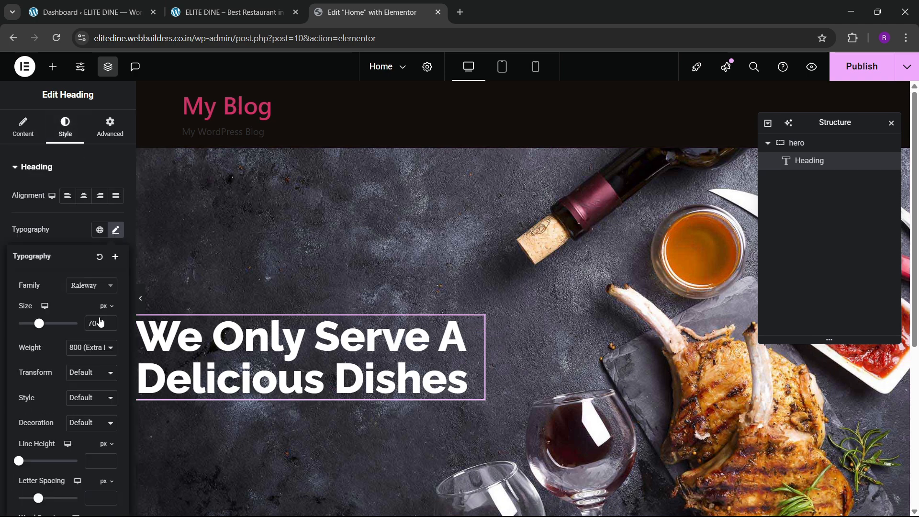
pyautogui.click(109, 320)
pyautogui.click(109, 321)
pyautogui.click(109, 321)
pyautogui.click(109, 320)
pyautogui.click(109, 321)
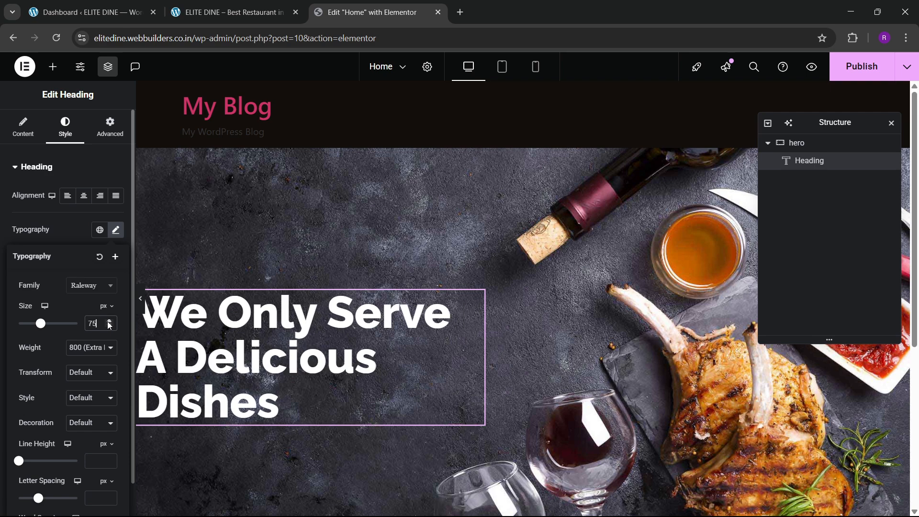
pyautogui.click(475, 301)
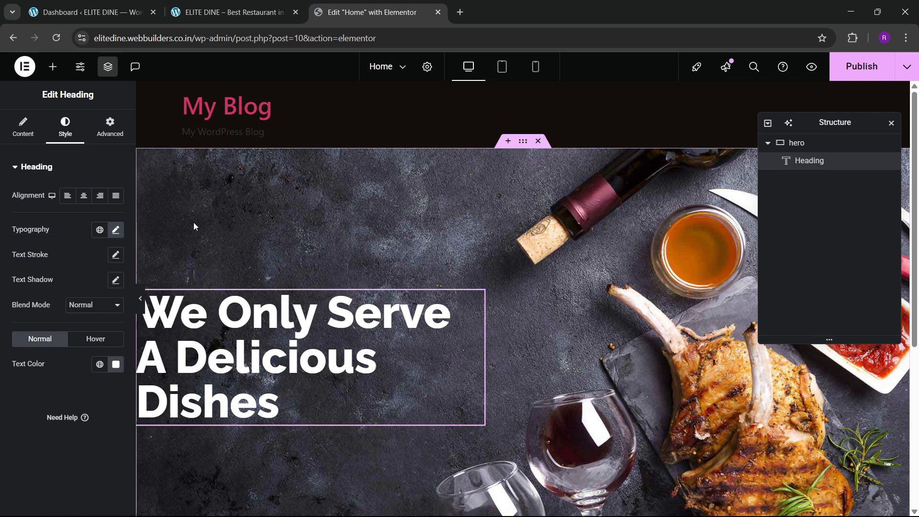
# Step: Increase the hero heading's custom width to 50%
pyautogui.click(110, 127)
pyautogui.click(117, 325)
pyautogui.click(117, 326)
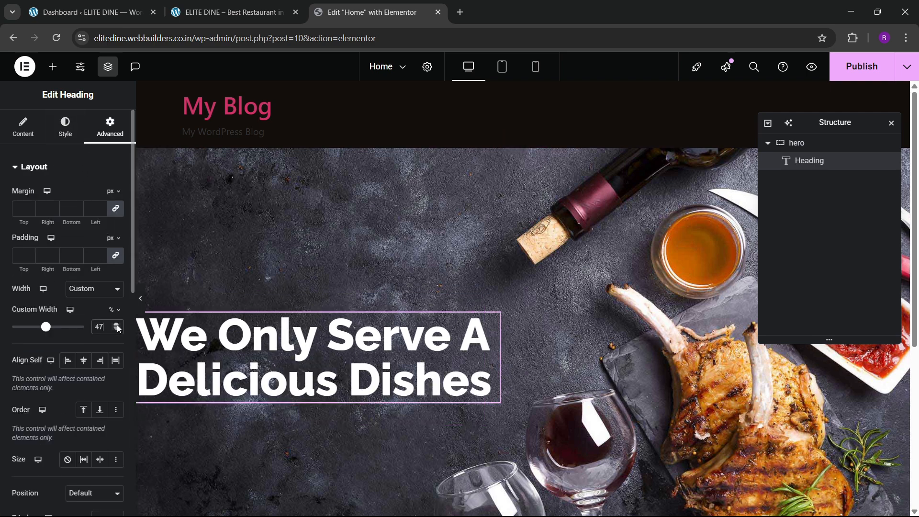
pyautogui.click(116, 325)
pyautogui.click(117, 325)
pyautogui.click(117, 325)
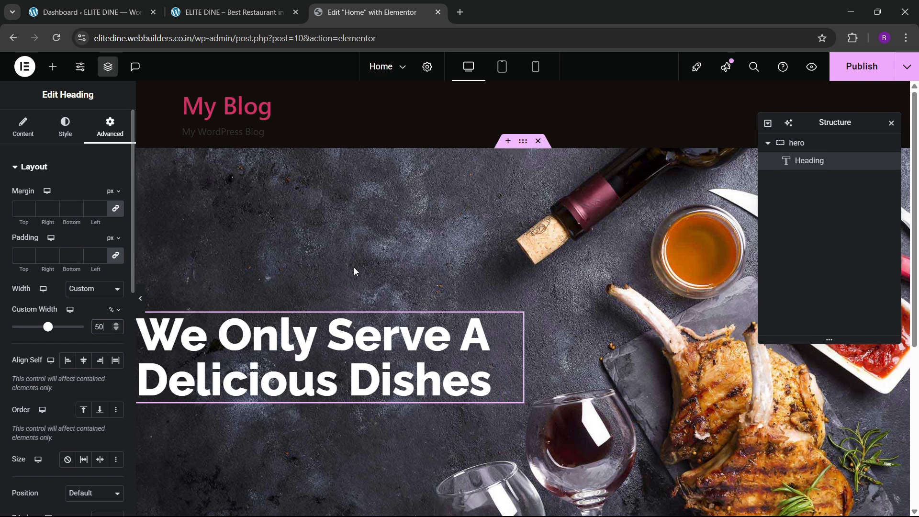
pyautogui.scroll(-3, 61, 324)
pyautogui.scroll(3, 61, 324)
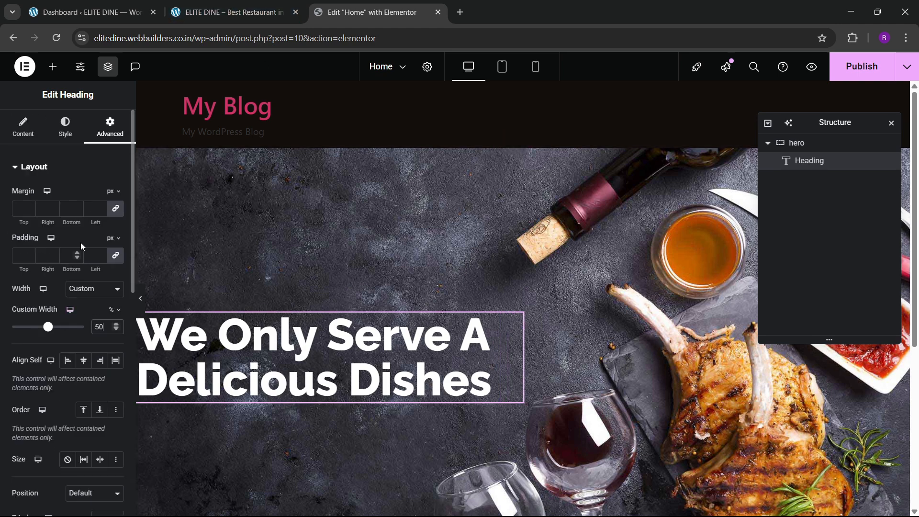
# Step: Set the hero heading's line height to 1.2 em and compare it with the local homepage
pyautogui.click(66, 128)
pyautogui.click(117, 228)
pyautogui.scroll(-1, 53, 334)
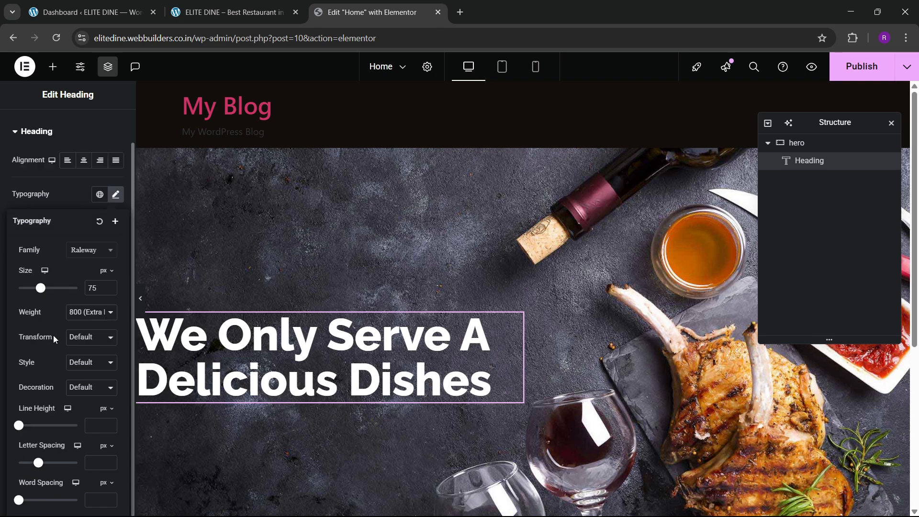
pyautogui.click(102, 428)
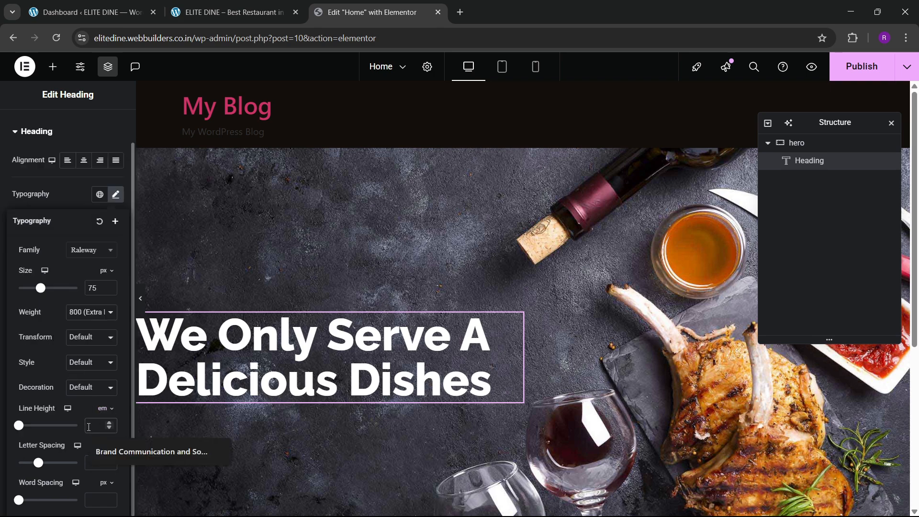
pyautogui.write('1.2')
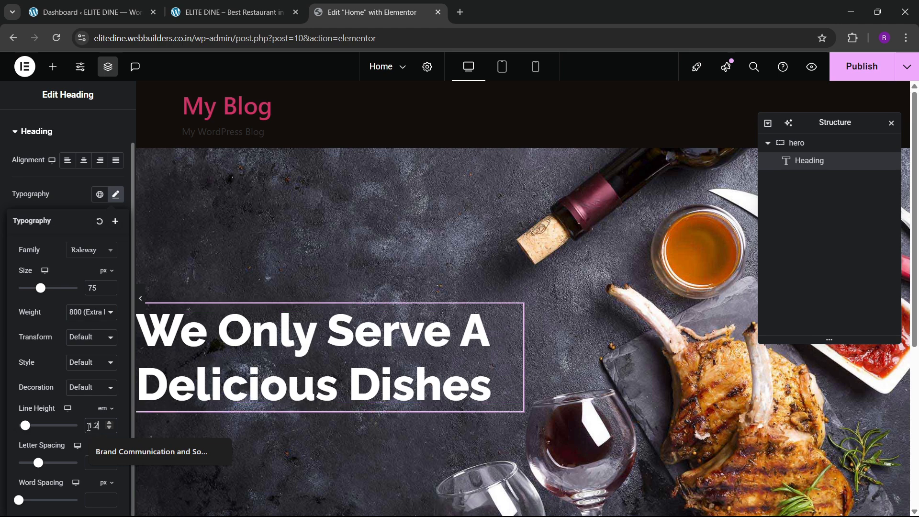
pyautogui.click(104, 6)
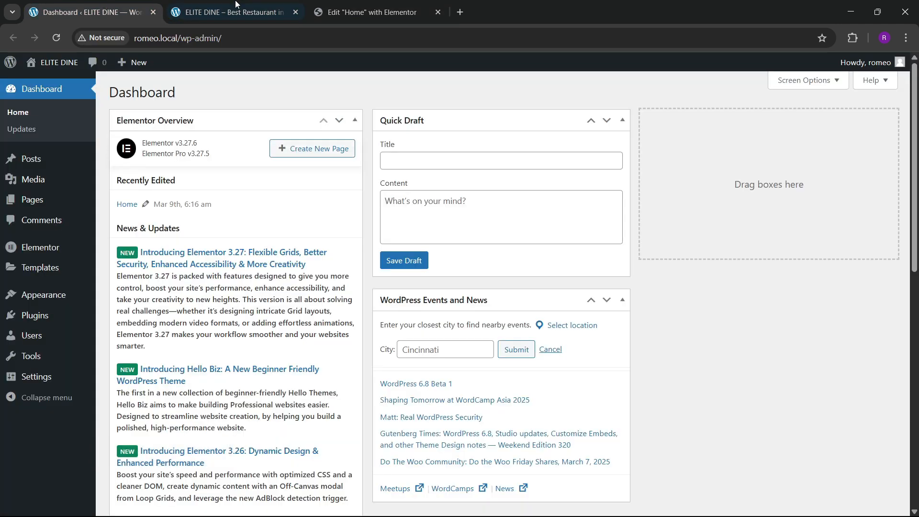
pyautogui.click(235, 9)
pyautogui.click(378, 11)
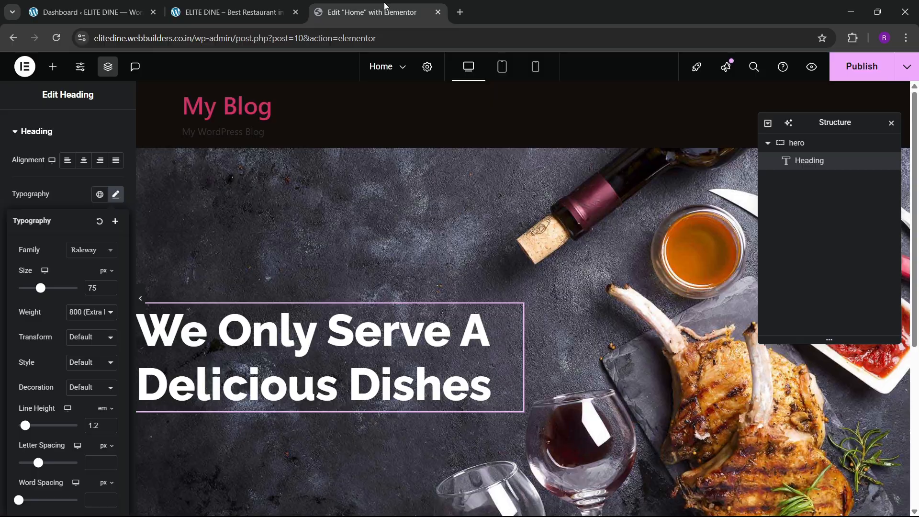
# Step: Add a Text Editor widget below the heading in the hero container
pyautogui.click(53, 66)
pyautogui.scroll(-4, 16, 354)
pyautogui.moveTo(37, 321); pyautogui.dragTo(338, 337)
# Step: Copy the paragraph beneath the hero heading on the local homepage
pyautogui.click(247, 13)
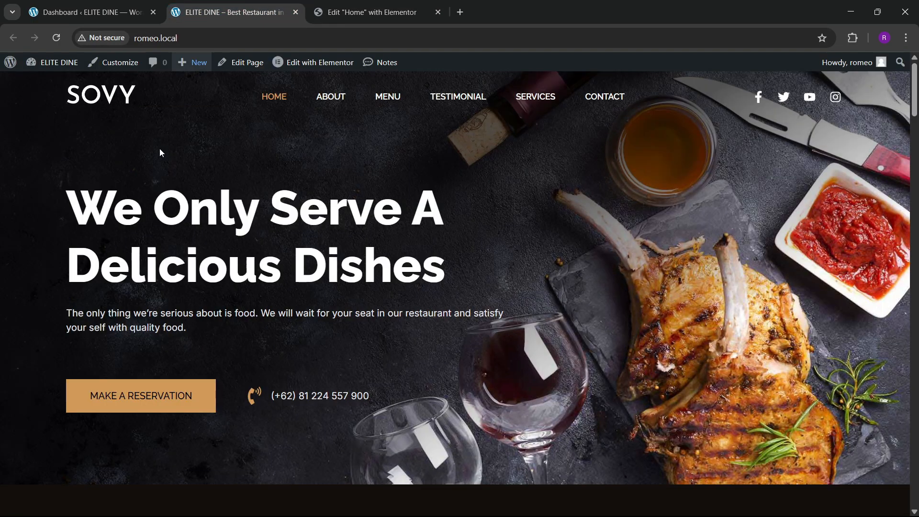
pyautogui.moveTo(63, 311); pyautogui.dragTo(207, 333)
pyautogui.click(65, 327)
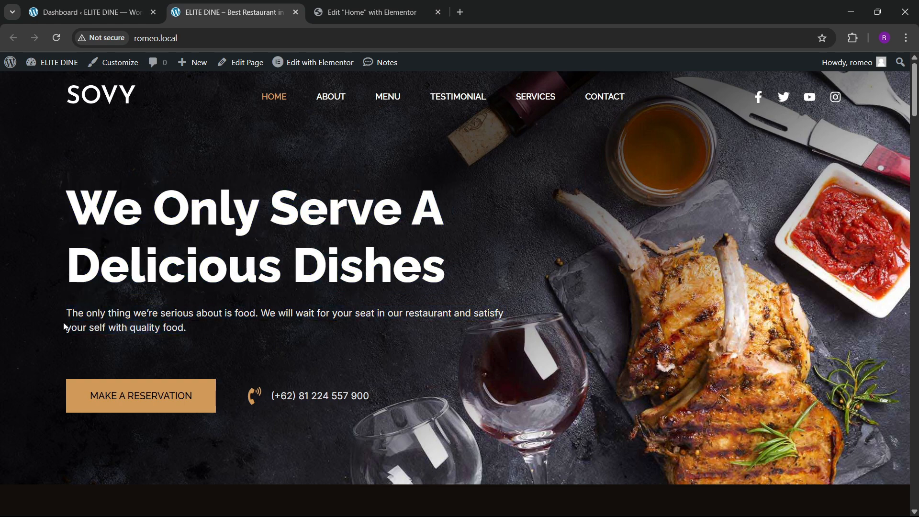
pyautogui.moveTo(69, 314); pyautogui.dragTo(179, 327)
pyautogui.click(64, 324)
pyautogui.moveTo(69, 314); pyautogui.dragTo(174, 329)
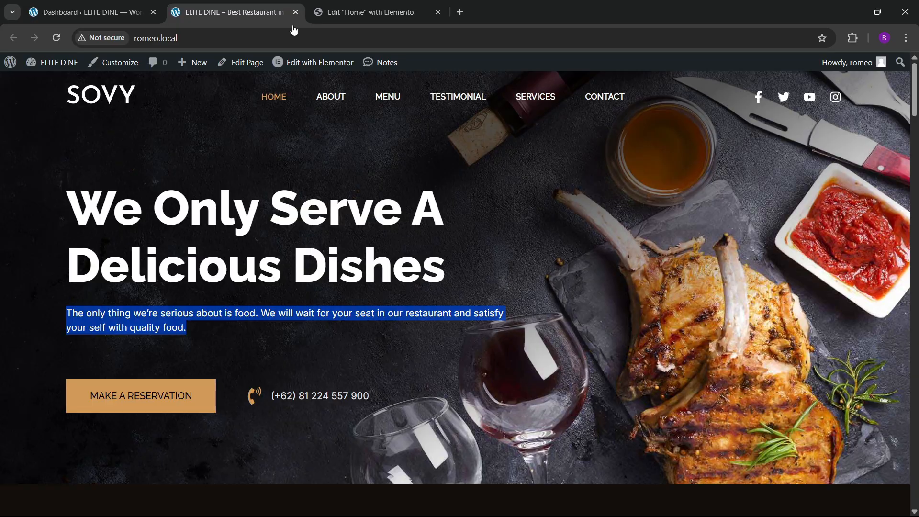
# Step: Replace the Text Editor's placeholder with "The only thing we're serious about is food. We will wait for your seat in our restaurant and satisfy your self with quality food."
pyautogui.click(335, 12)
pyautogui.click(115, 225)
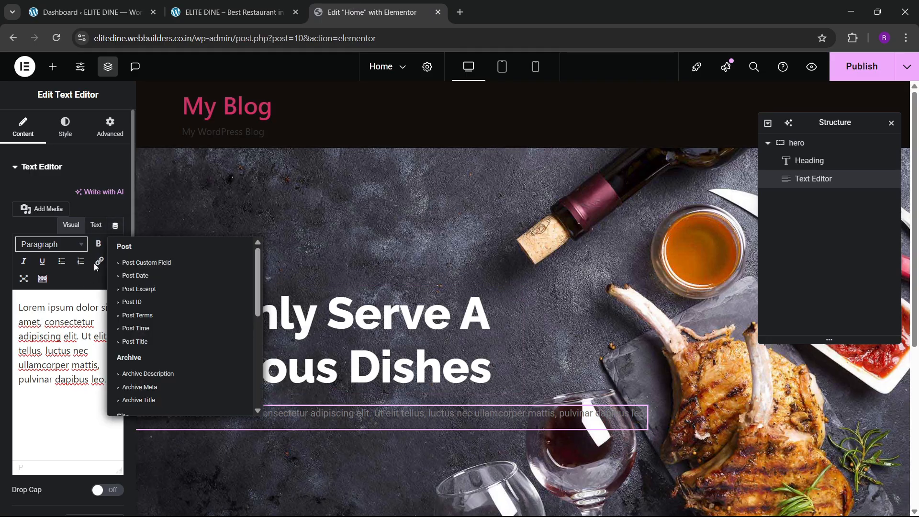
pyautogui.click(95, 224)
pyautogui.hotkey('ctrl', 'a')
pyautogui.write("The only thing we're serious about is food. We will wait for your seat in our restaurant and satisfy your self with quality food.")
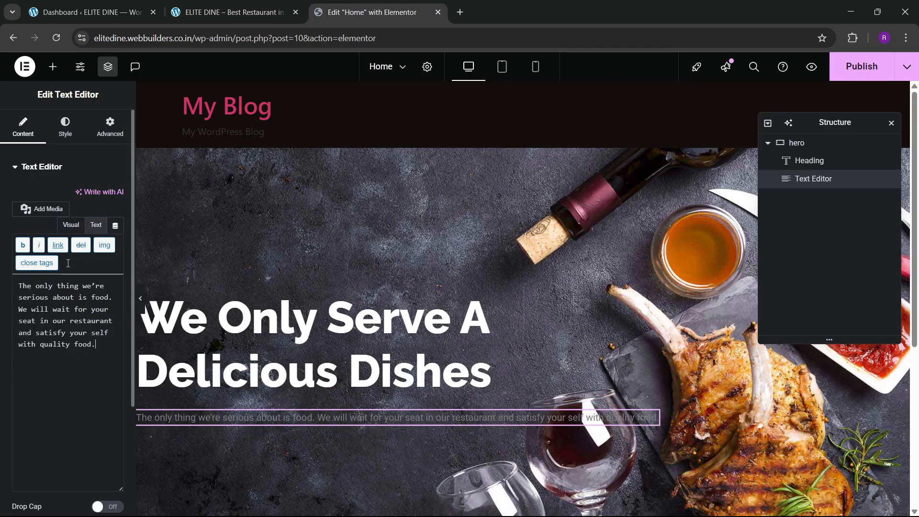
# Step: Change the hero paragraph's text color to a very light grey
pyautogui.click(65, 126)
pyautogui.click(115, 223)
pyautogui.moveTo(113, 311); pyautogui.dragTo(27, 278)
pyautogui.click(7, 358)
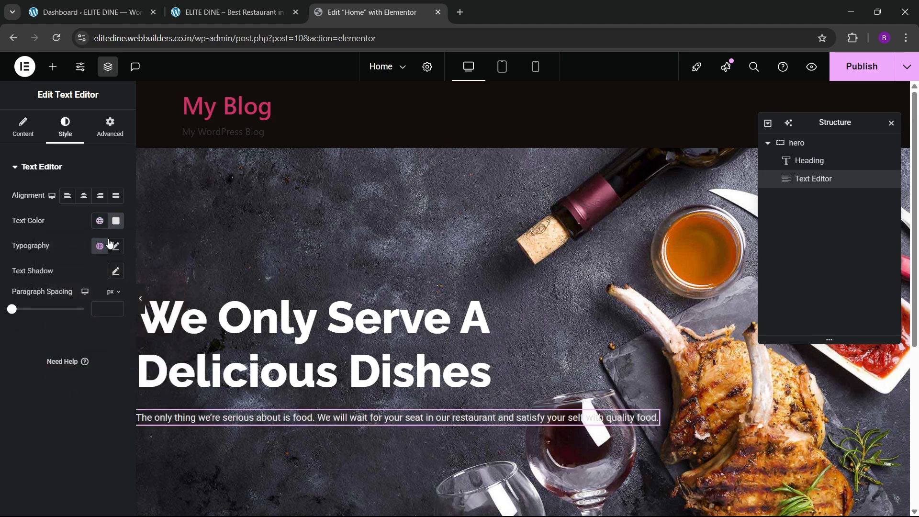
# Step: Save the paragraph's text color as a new global color named "text para btn"
pyautogui.click(115, 220)
pyautogui.click(151, 245)
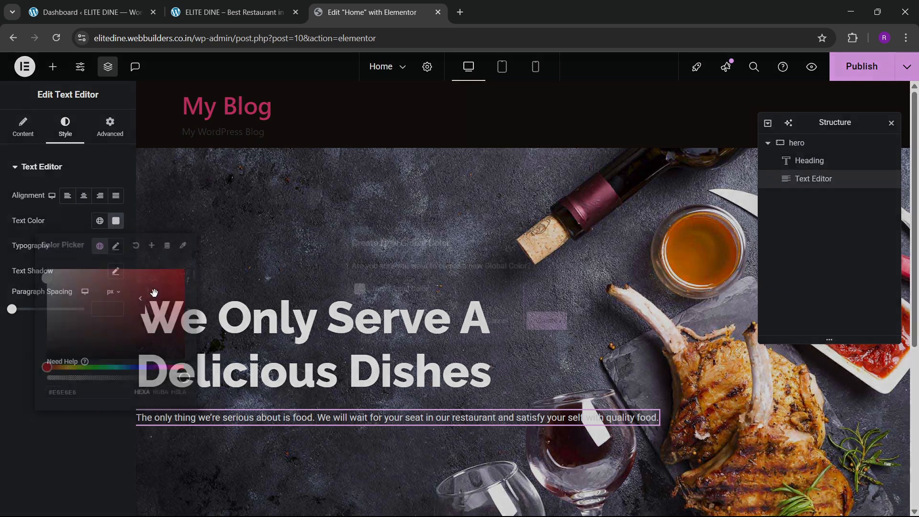
pyautogui.tripleClick(395, 290)
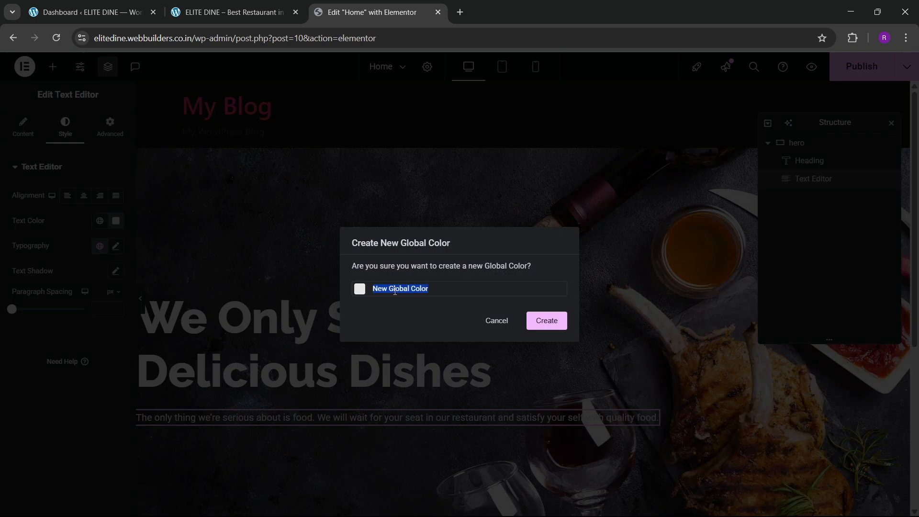
pyautogui.press('BackSpace')
pyautogui.write('text para btn')
pyautogui.click(546, 320)
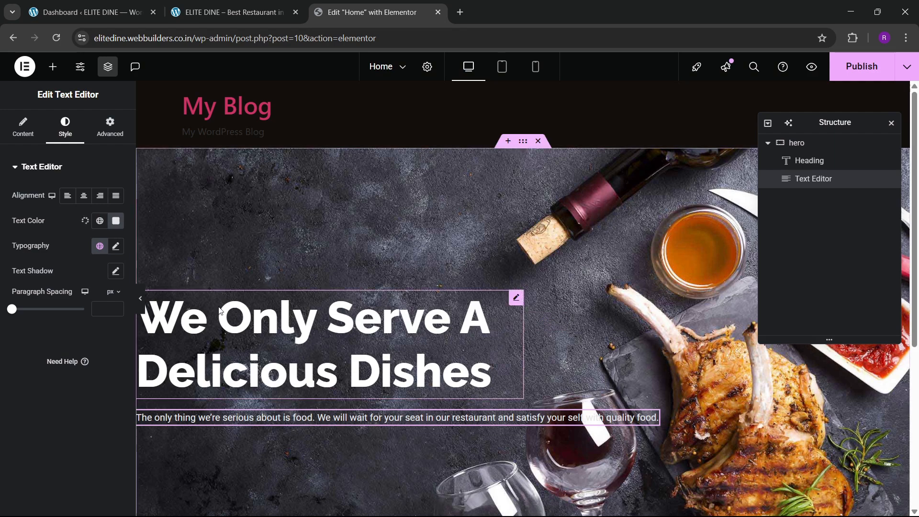
# Step: Change the hero paragraph's font family to Inter and adjust its font size
pyautogui.click(115, 246)
pyautogui.click(88, 306)
pyautogui.write('i')
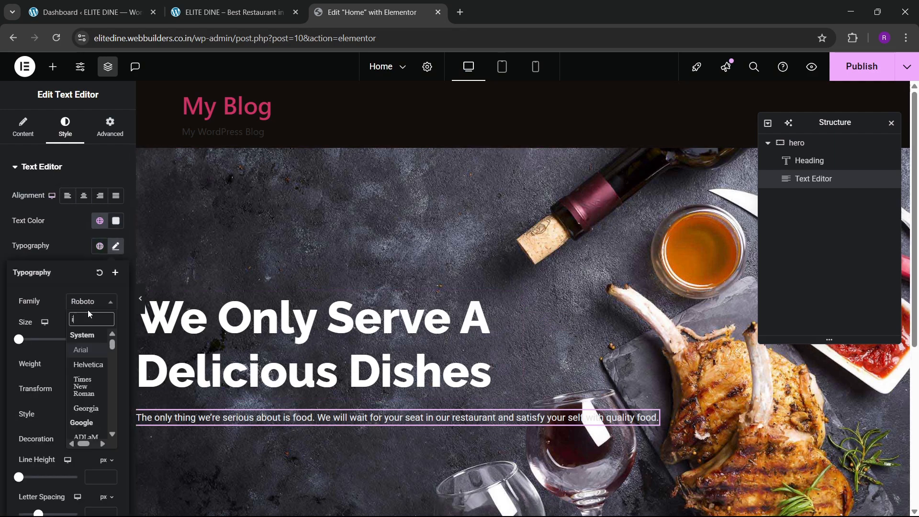
pyautogui.write('nter')
pyautogui.press('Return')
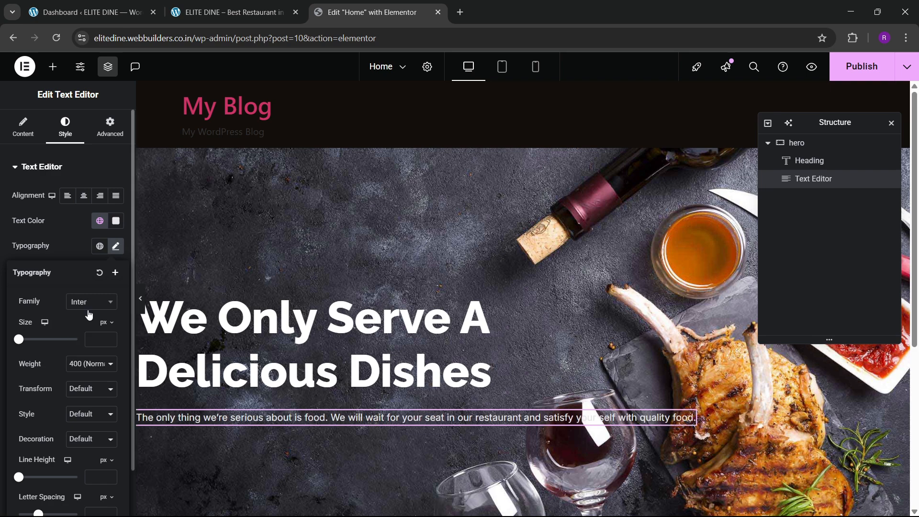
pyautogui.click(109, 337)
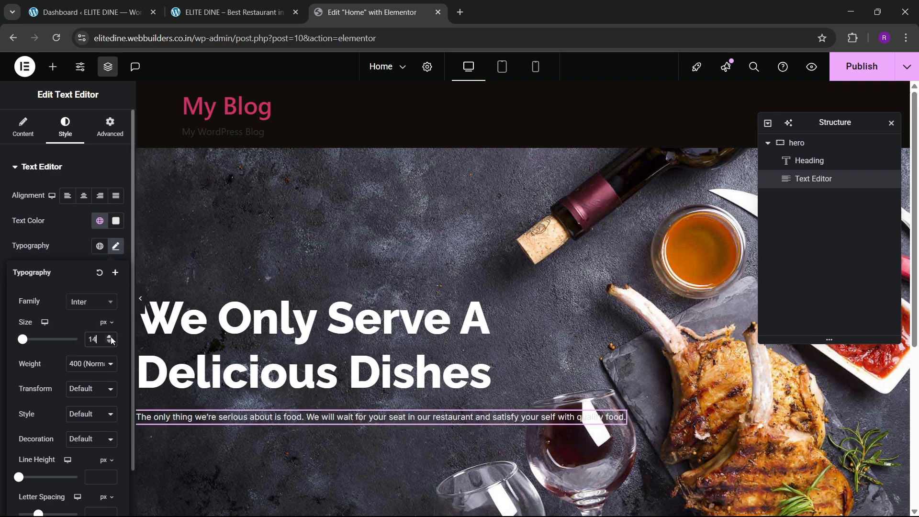
# Step: Give the hero paragraph a custom width of 50%
pyautogui.click(110, 126)
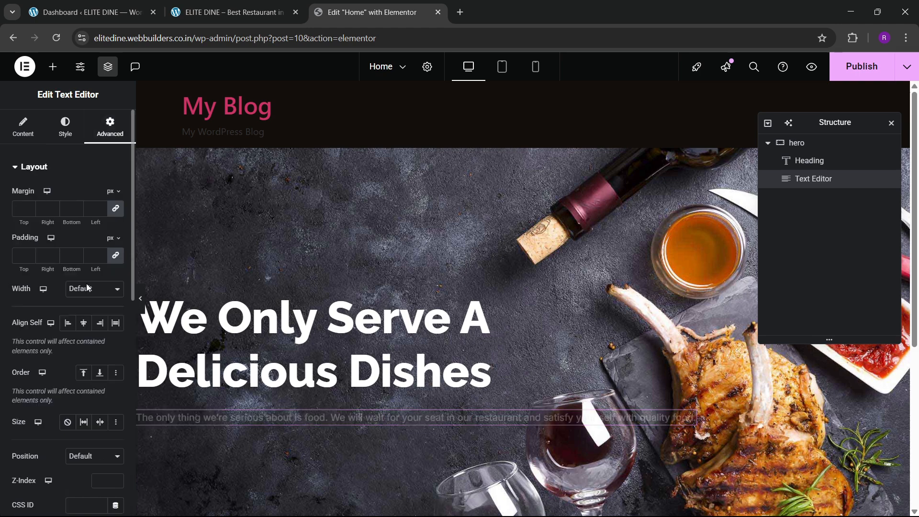
pyautogui.scroll(-3, 83, 182)
pyautogui.click(80, 228)
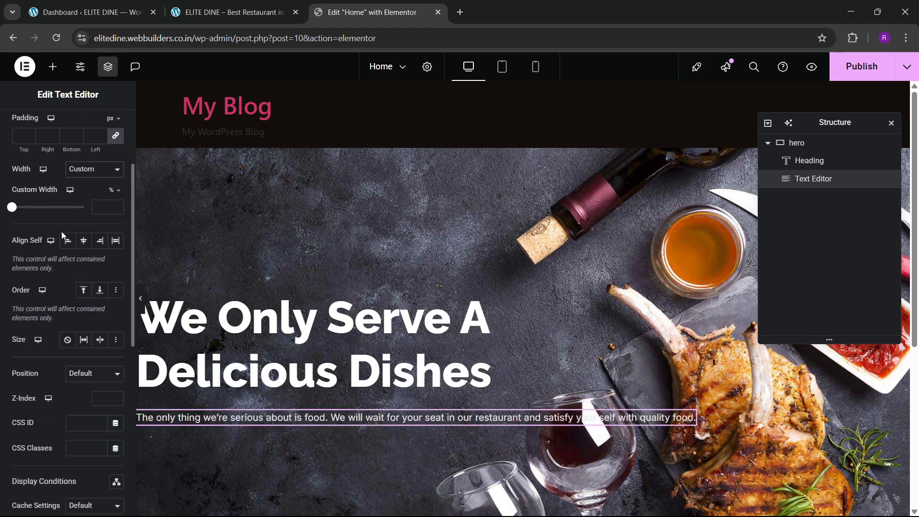
pyautogui.moveTo(15, 214); pyautogui.dragTo(51, 220)
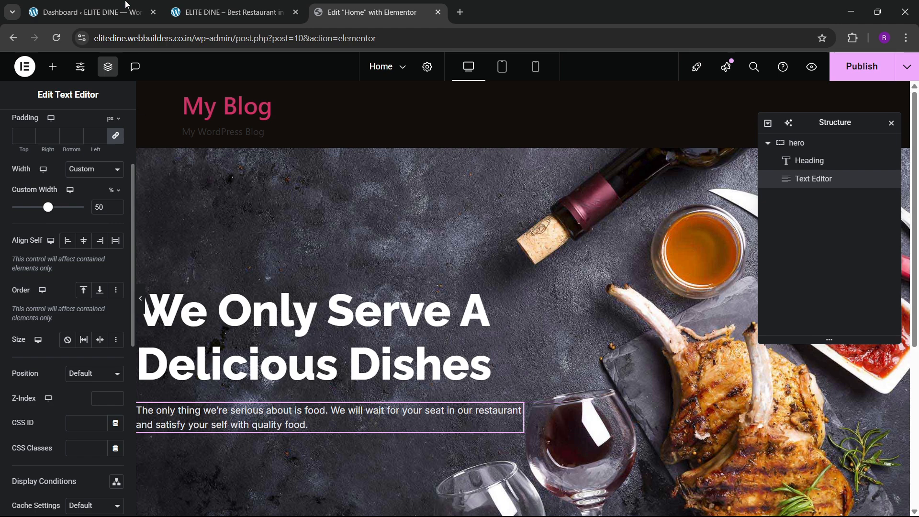
# Step: Add a nested container below the paragraph in the hero section, using the local homepage as reference
pyautogui.click(108, 4)
pyautogui.click(212, 4)
pyautogui.click(210, 323)
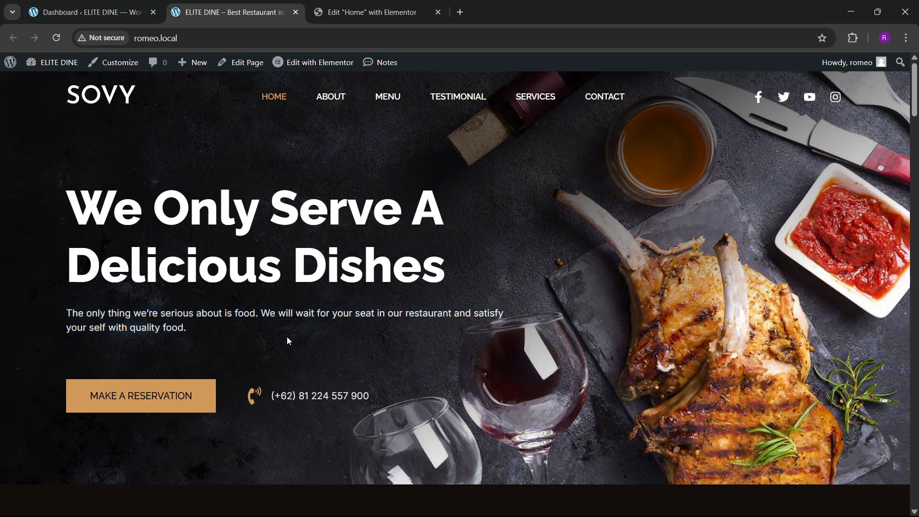
pyautogui.click(383, 14)
pyautogui.click(52, 67)
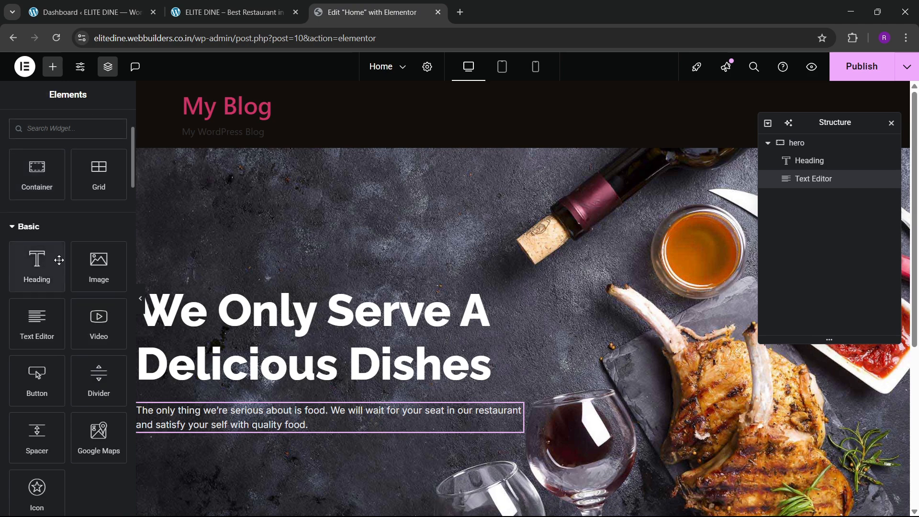
pyautogui.moveTo(37, 169); pyautogui.dragTo(215, 431)
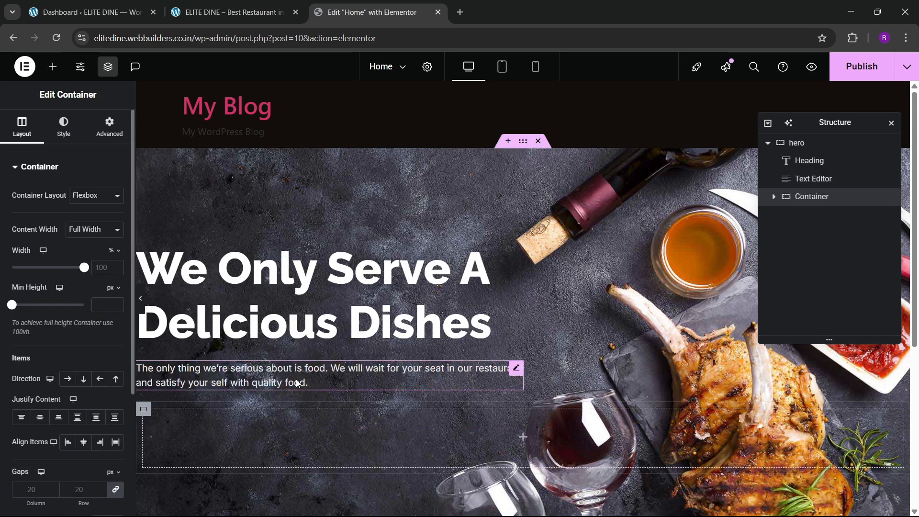
pyautogui.click(234, 4)
pyautogui.click(364, 12)
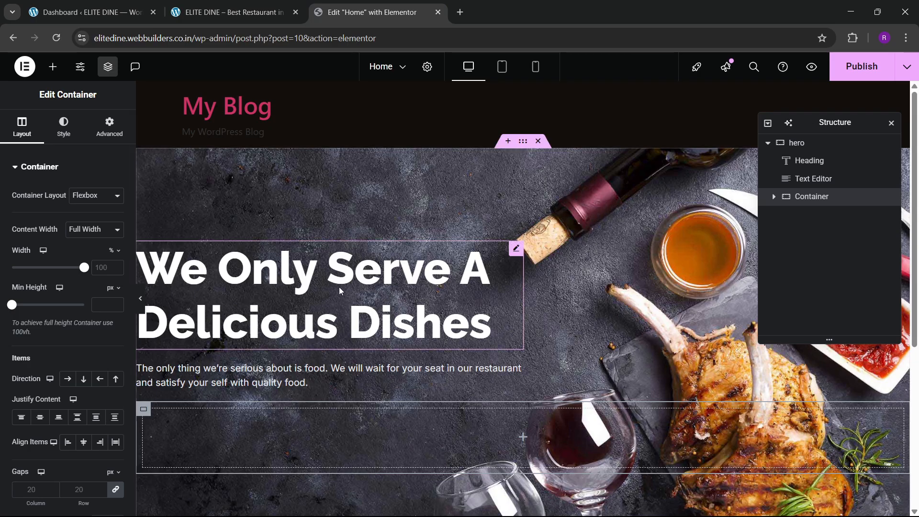
# Step: Add a Button widget inside the nested container below the hero paragraph
pyautogui.scroll(-1, 340, 290)
pyautogui.click(113, 129)
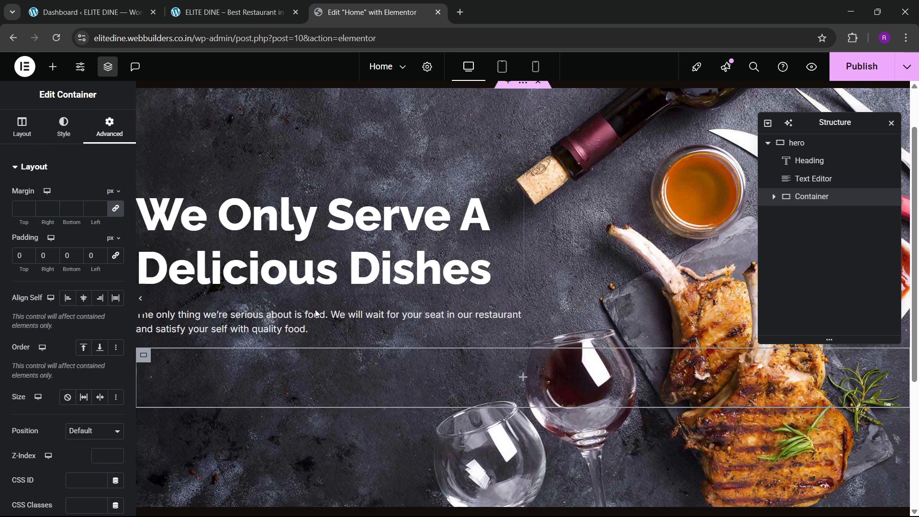
pyautogui.click(52, 66)
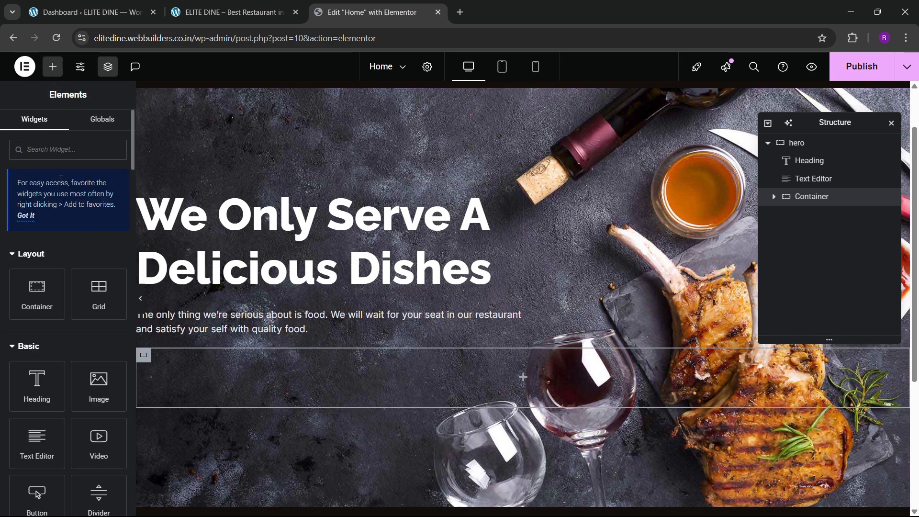
pyautogui.scroll(-3, 61, 179)
pyautogui.moveTo(37, 385); pyautogui.dragTo(239, 378)
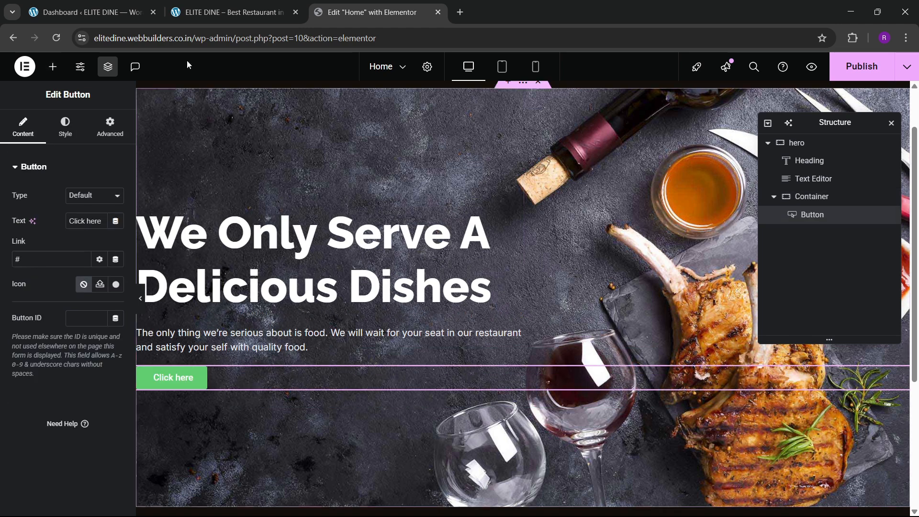
# Step: Set the button's text to "MAKE A RESERVATION", using the local homepage as reference
pyautogui.click(192, 2)
pyautogui.click(392, 3)
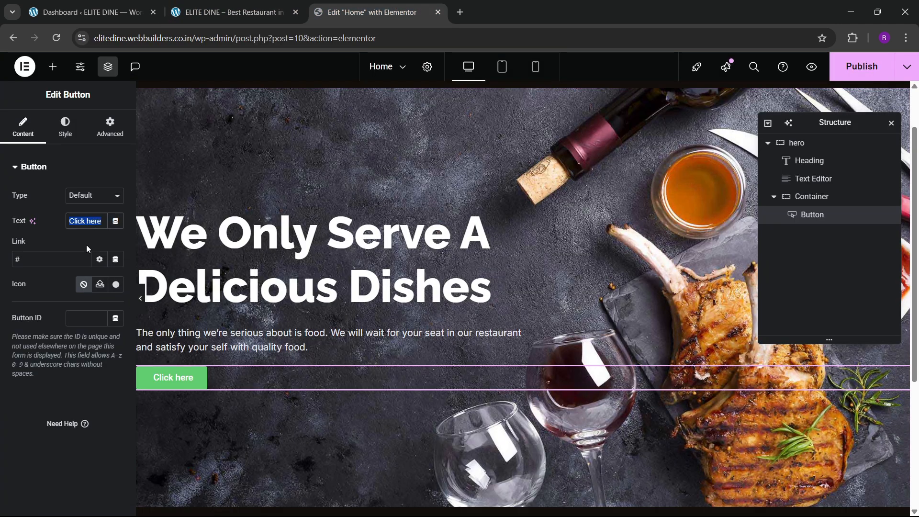
pyautogui.write('MAKE A RESER')
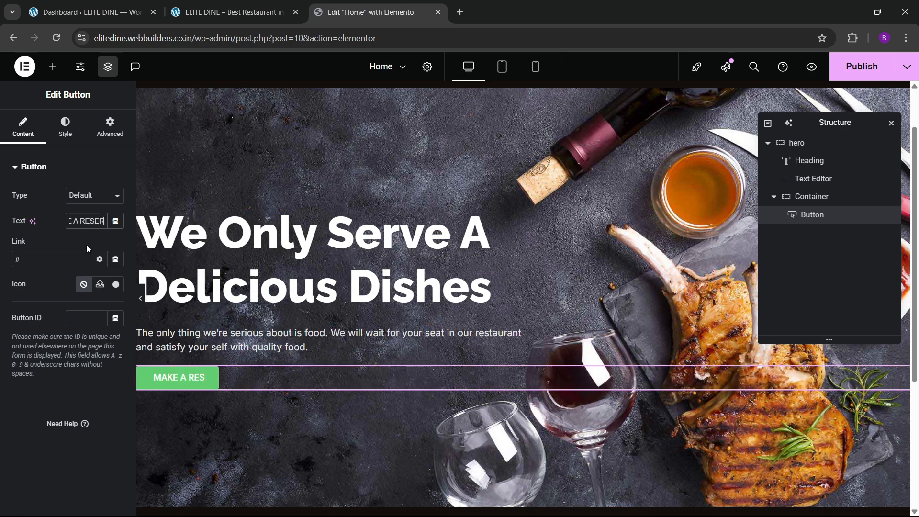
pyautogui.write('VATION')
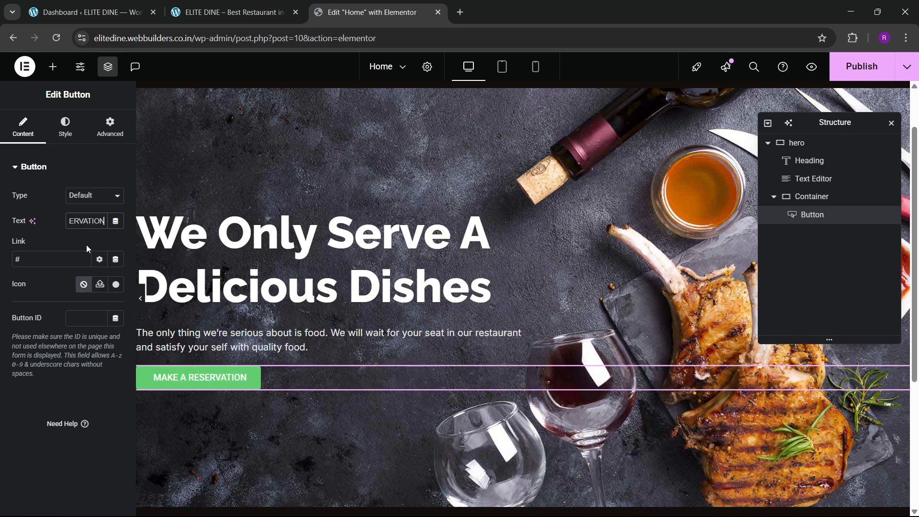
# Step: Set the hero button's font family to Inter and its font size to 14 px
pyautogui.click(65, 127)
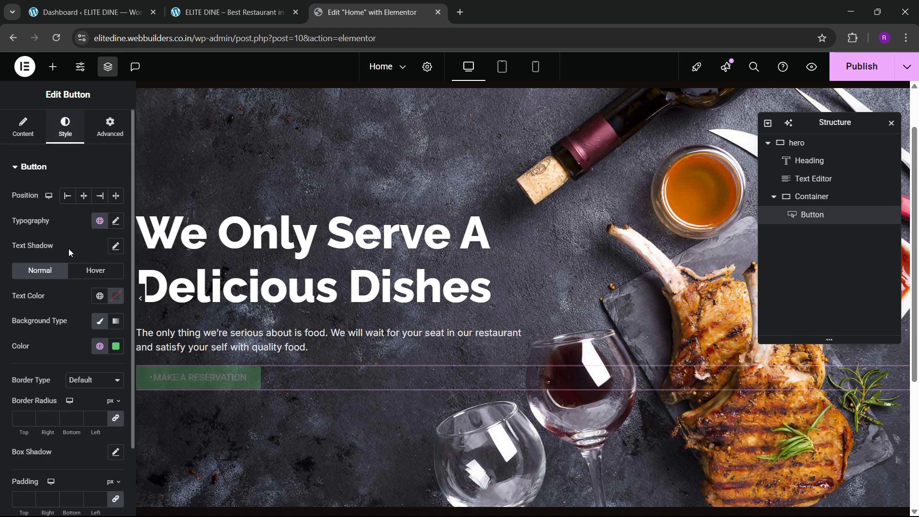
pyautogui.click(115, 220)
pyautogui.click(91, 276)
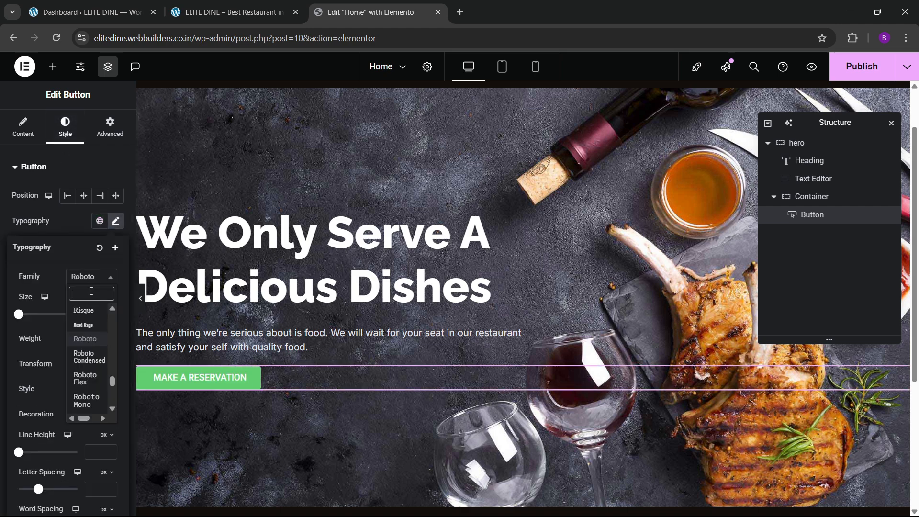
pyautogui.write('inter')
pyautogui.press('Return')
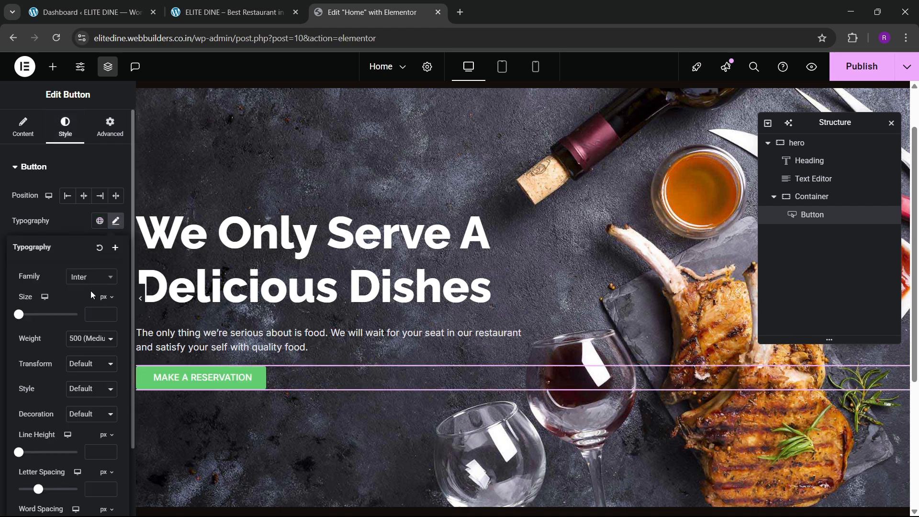
pyautogui.click(107, 311)
pyautogui.write('9')
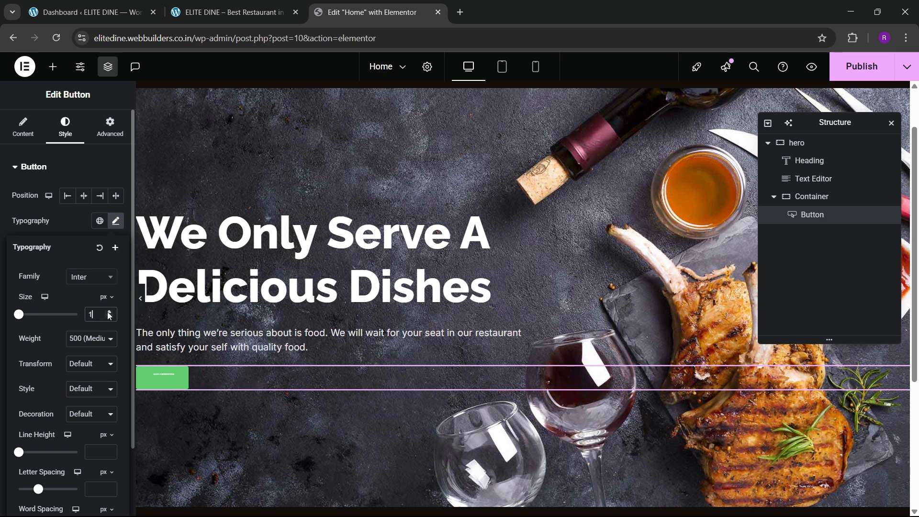
pyautogui.click(109, 312)
pyautogui.click(109, 312)
pyautogui.click(110, 311)
pyautogui.click(109, 312)
pyautogui.click(109, 311)
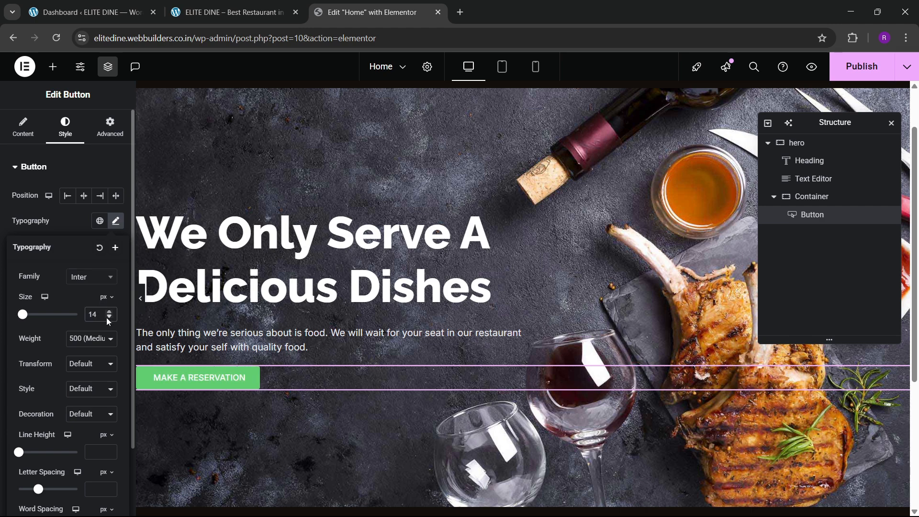
pyautogui.click(72, 219)
# Step: Give the hero button padding of 20 px above and below and 40 px on the right and left
pyautogui.scroll(-2, 72, 303)
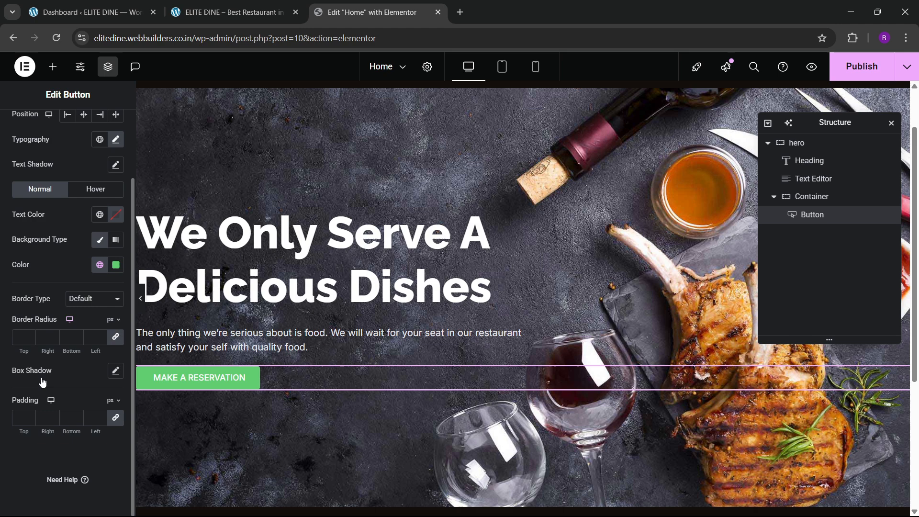
pyautogui.click(18, 416)
pyautogui.write('20')
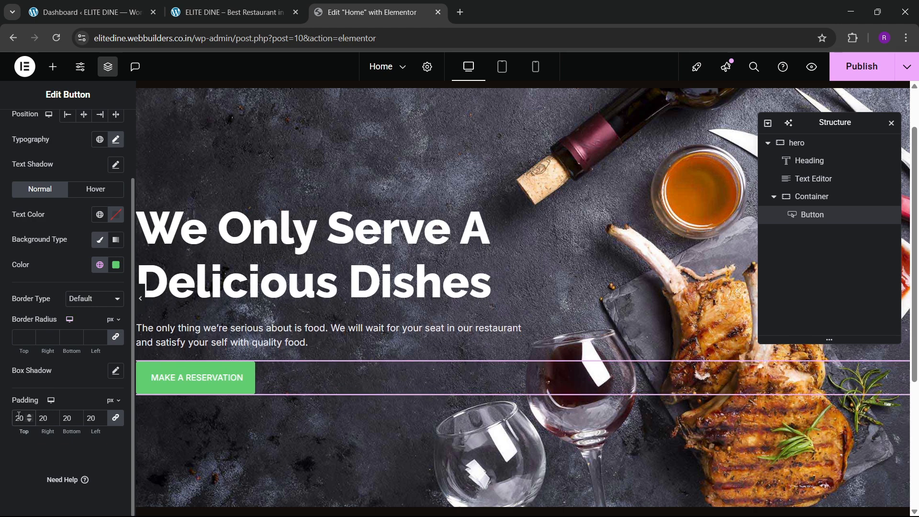
pyautogui.click(117, 420)
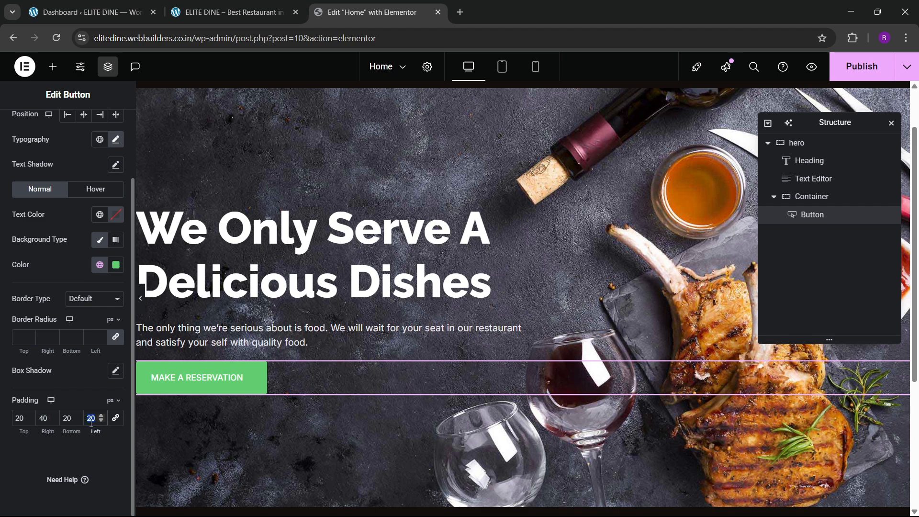
pyautogui.write('40')
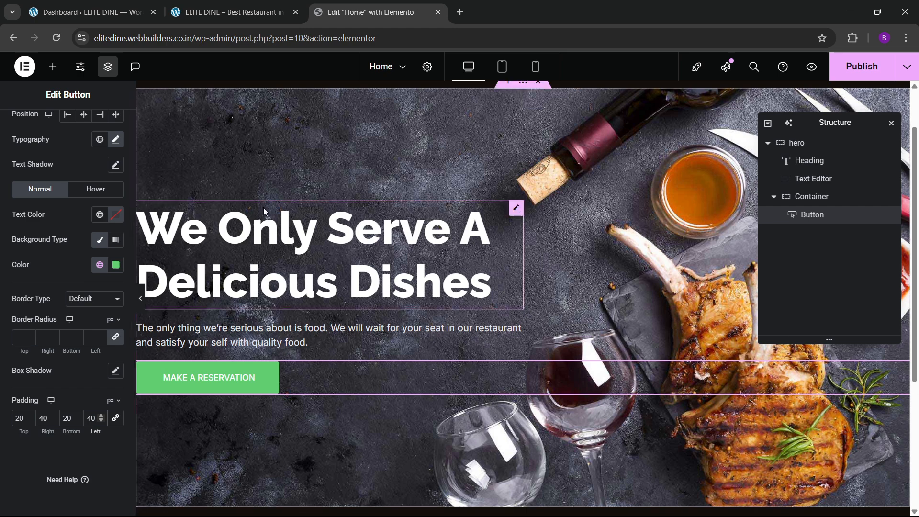
# Step: Apply the golden global color to the button's background and the black global color to its text
pyautogui.click(194, 6)
pyautogui.click(411, 11)
pyautogui.click(99, 264)
pyautogui.click(81, 416)
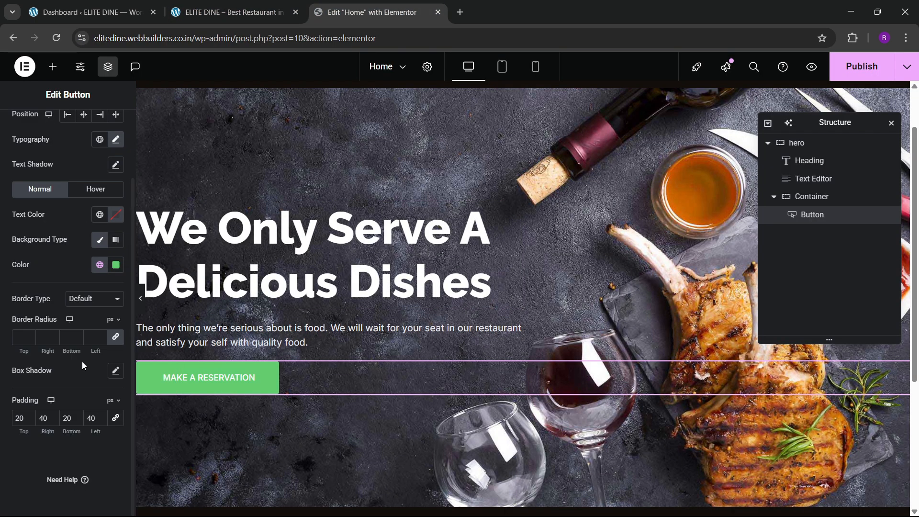
pyautogui.click(102, 216)
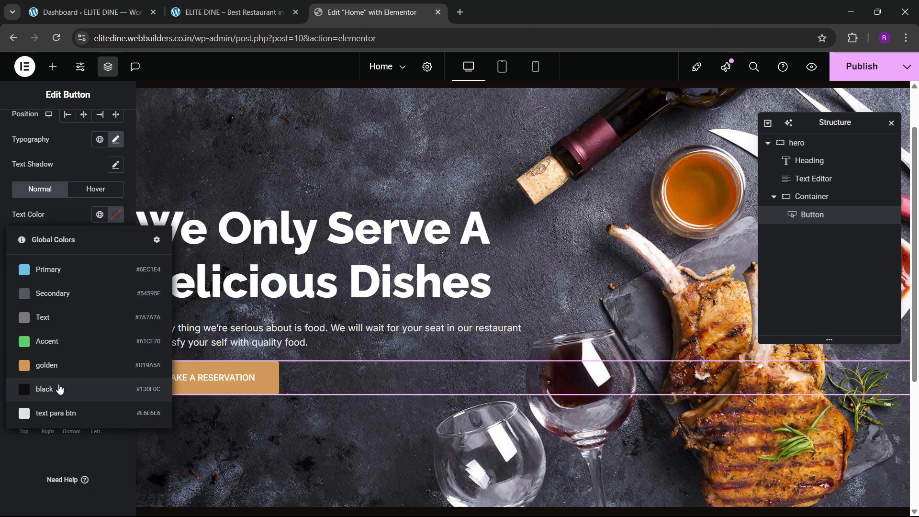
pyautogui.click(59, 386)
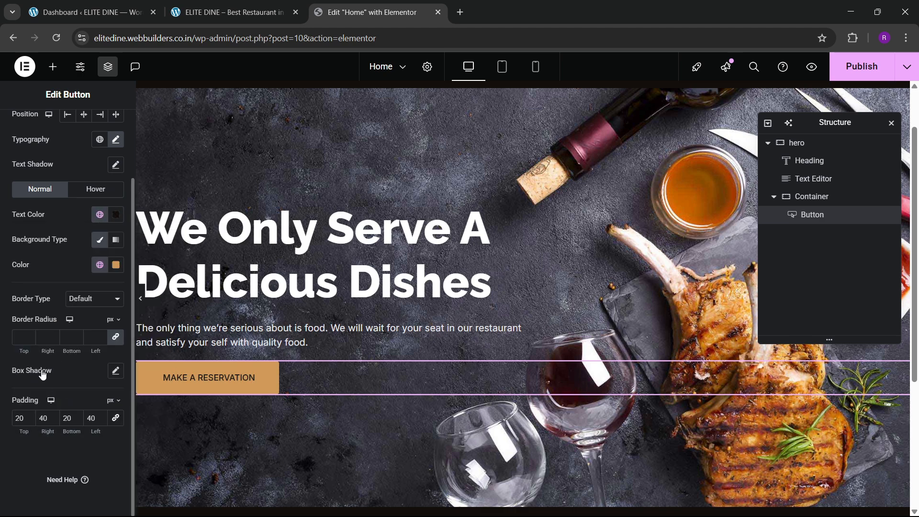
# Step: Set the hero button's font size to 15 px after comparing with the local homepage, and publish the page
pyautogui.click(220, 4)
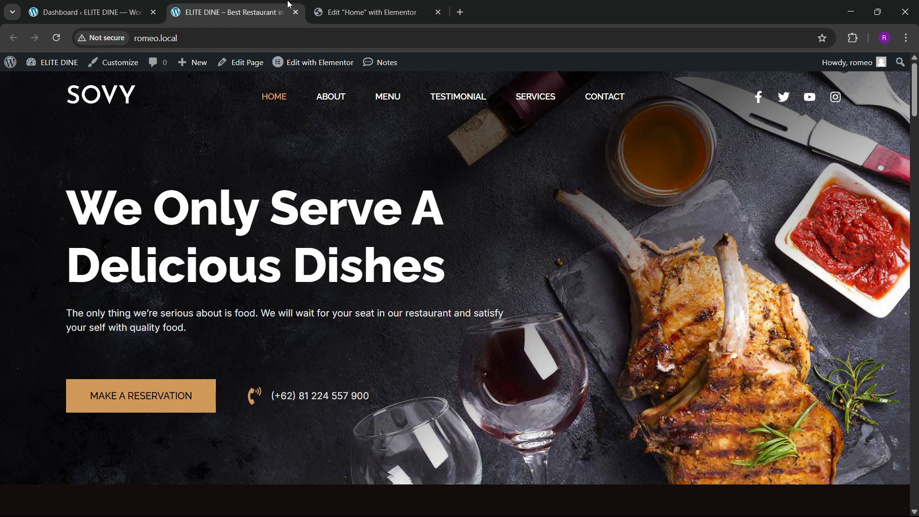
pyautogui.click(369, 12)
pyautogui.scroll(1, 76, 283)
pyautogui.click(116, 221)
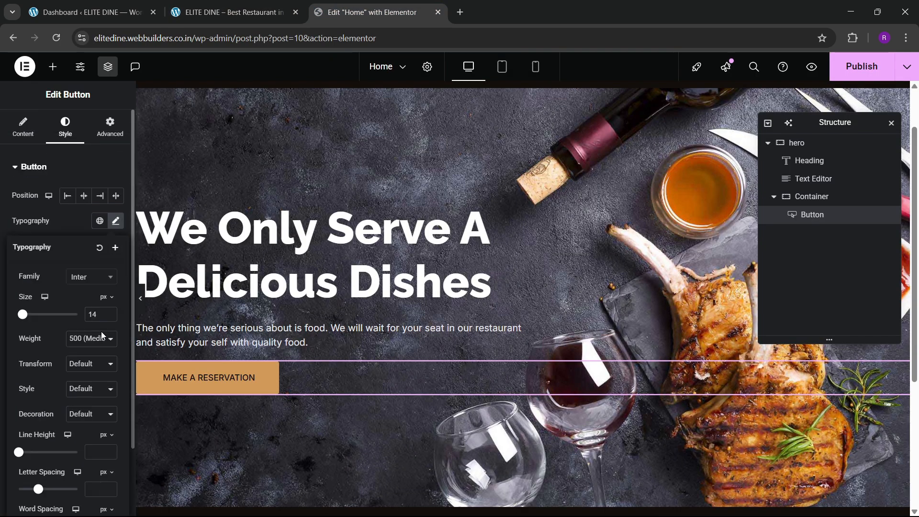
pyautogui.click(111, 318)
pyautogui.click(268, 10)
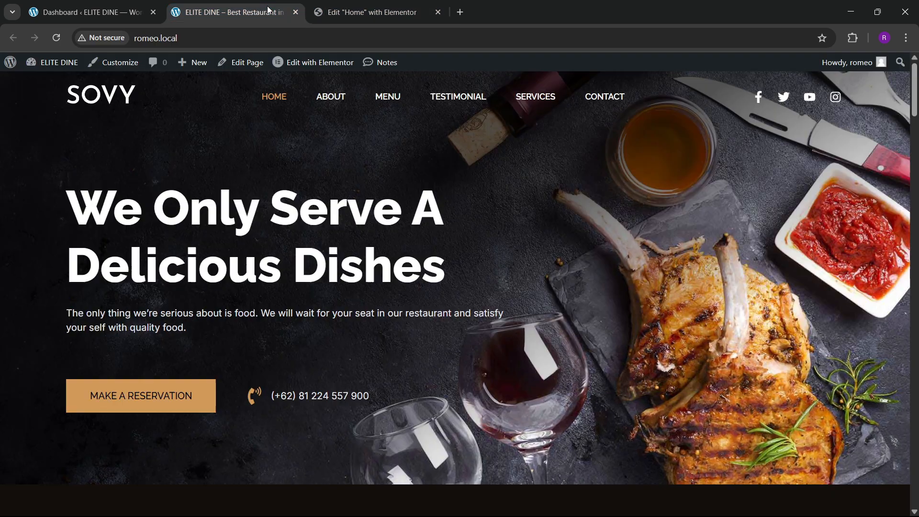
pyautogui.click(348, 3)
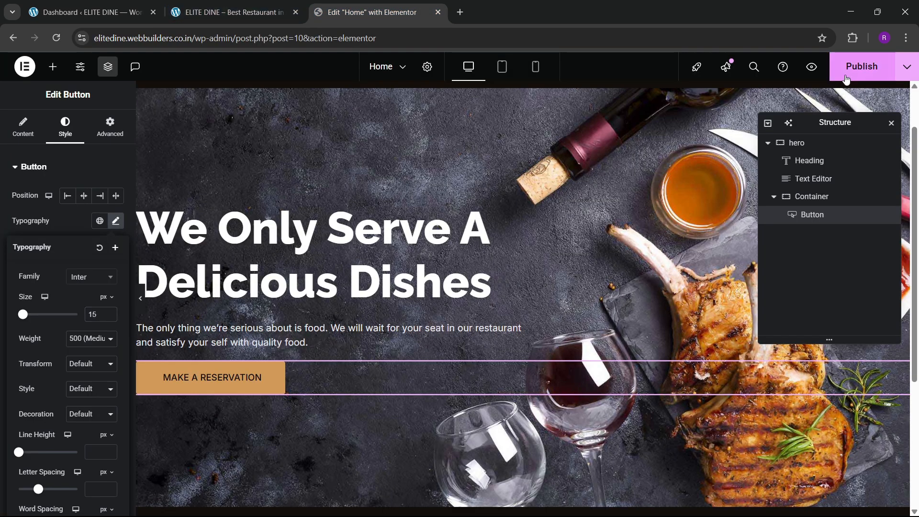
# Step: Add an Icon List widget after the reservation button in the nested container, using the local homepage as reference
pyautogui.click(250, 5)
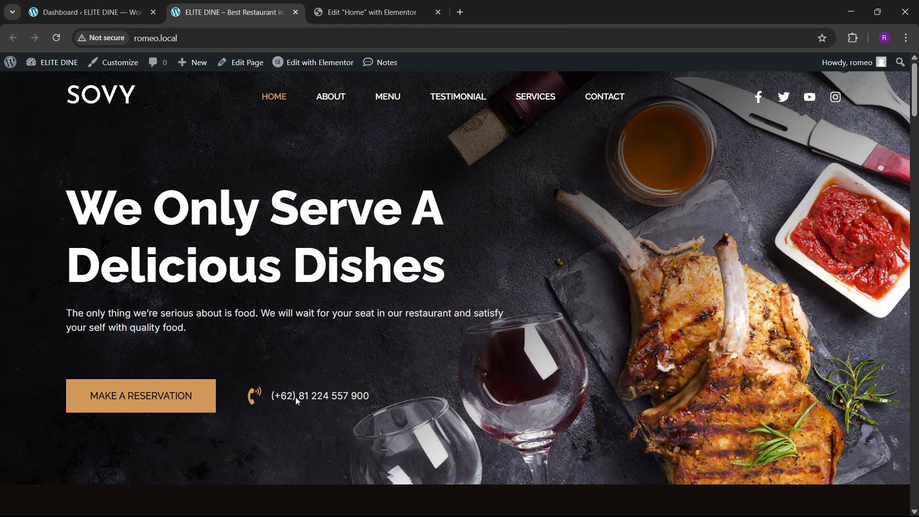
pyautogui.click(383, 11)
pyautogui.click(52, 66)
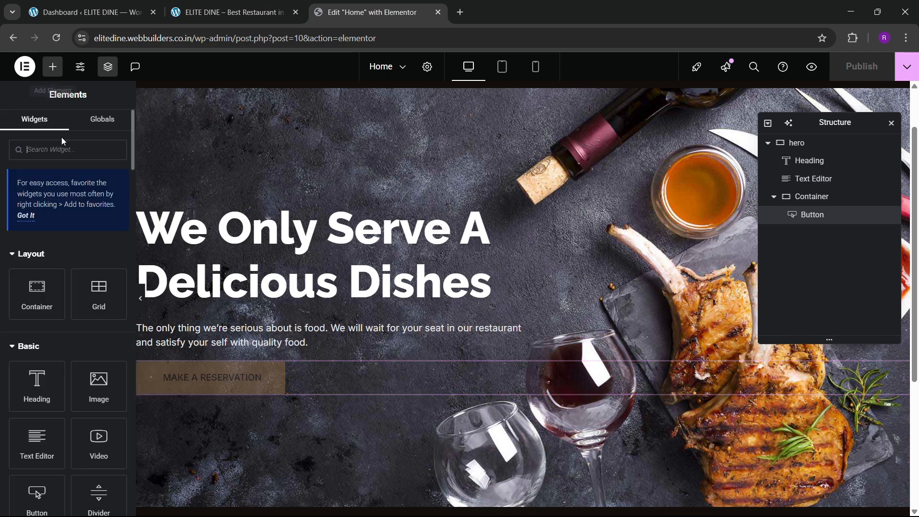
pyautogui.write('list')
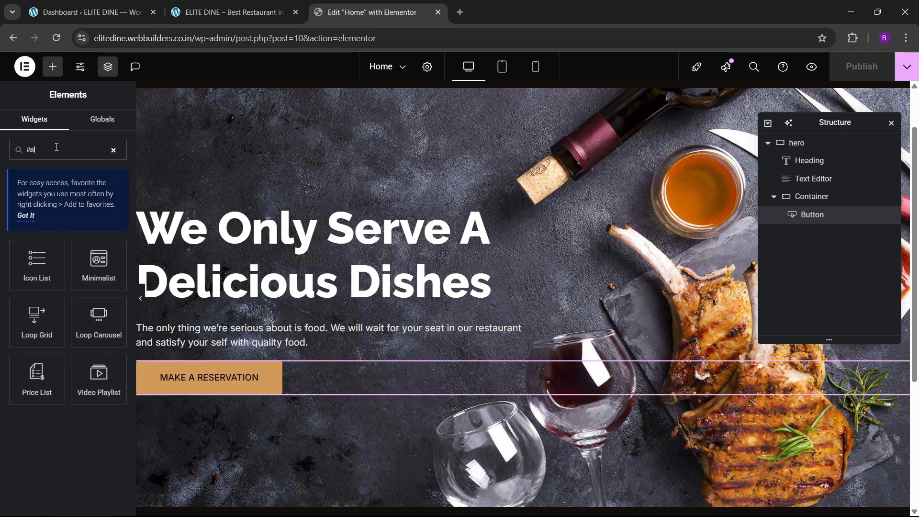
pyautogui.moveTo(35, 257); pyautogui.dragTo(280, 376)
pyautogui.moveTo(836, 221); pyautogui.dragTo(797, 241)
# Step: Lay out the nested container's items in a horizontal row, with content justified and items aligned to the start
pyautogui.click(813, 197)
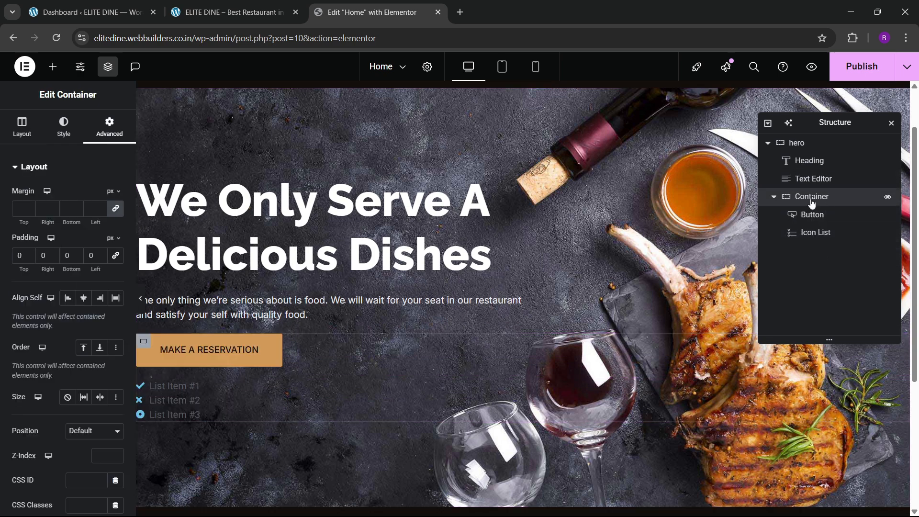
pyautogui.click(33, 137)
pyautogui.scroll(-2, 85, 214)
pyautogui.scroll(1, 77, 230)
pyautogui.scroll(-2, 73, 239)
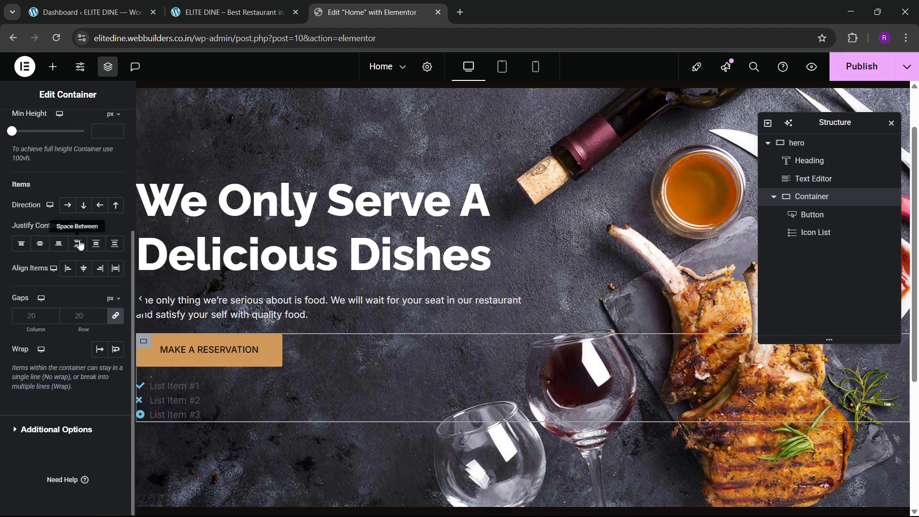
pyautogui.click(68, 205)
pyautogui.click(41, 243)
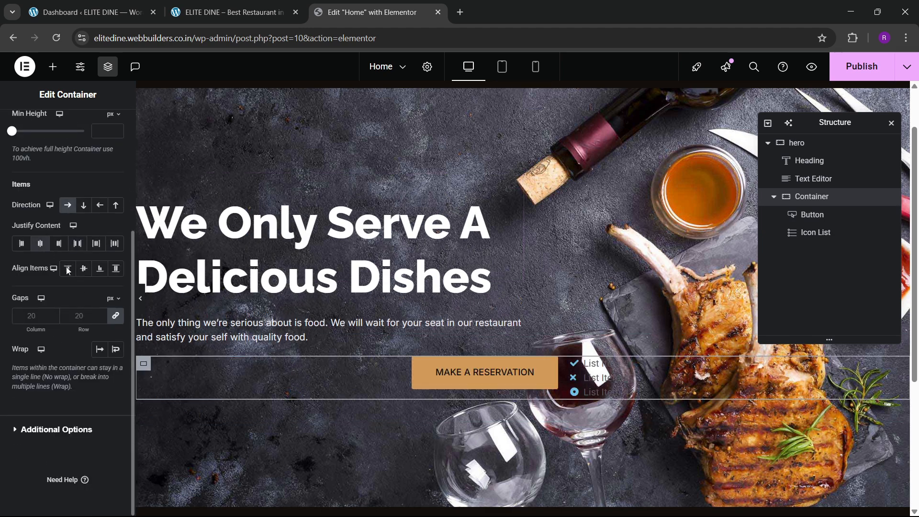
pyautogui.click(21, 243)
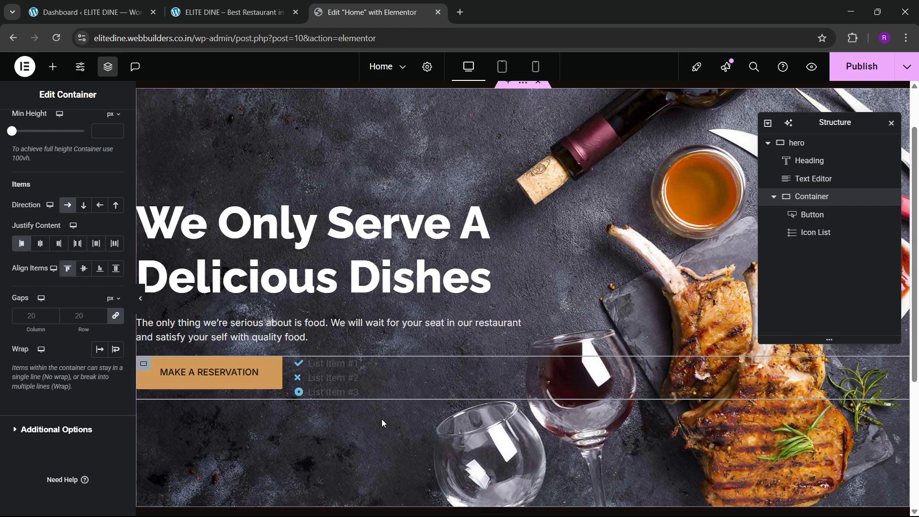
# Step: Widen the nested container's gap between the reservation button and the icon list
pyautogui.click(353, 369)
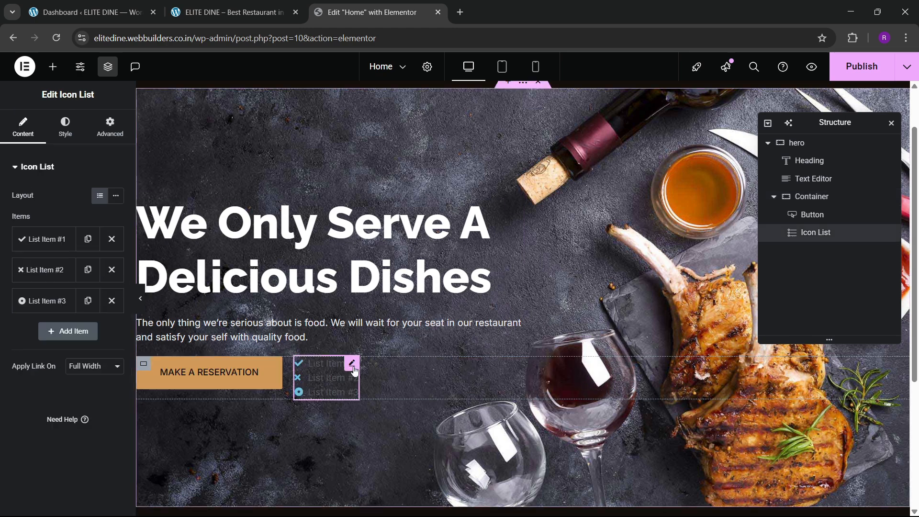
pyautogui.click(837, 197)
pyautogui.scroll(-3, 8, 272)
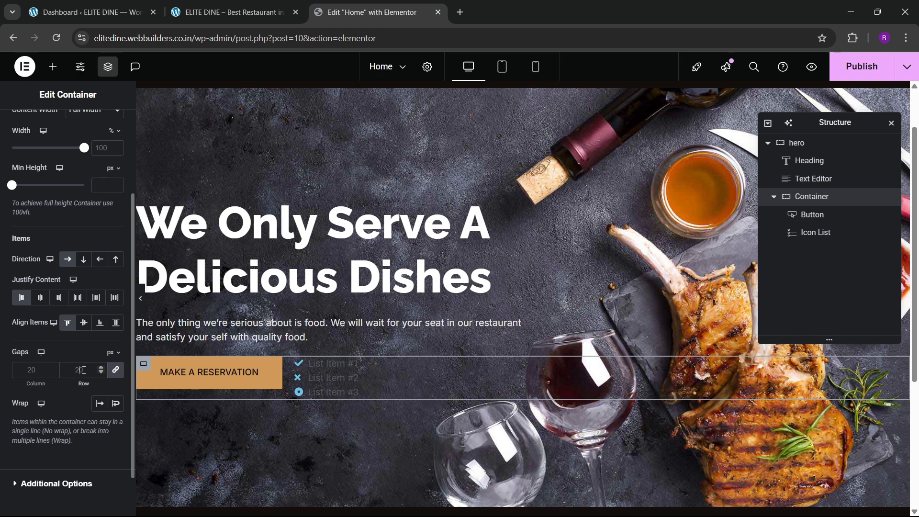
# Step: Remove the second and third items from the icon list, keeping only List Item #1
pyautogui.click(883, 233)
pyautogui.click(112, 270)
pyautogui.click(111, 269)
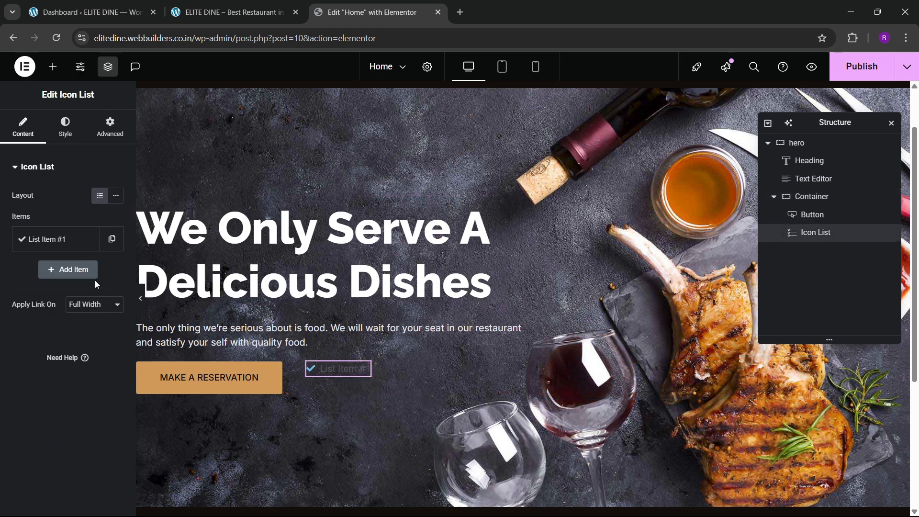
# Step: Open the remaining icon list item for editing and copy the phone number from the local homepage's hero
pyautogui.click(81, 246)
pyautogui.click(91, 12)
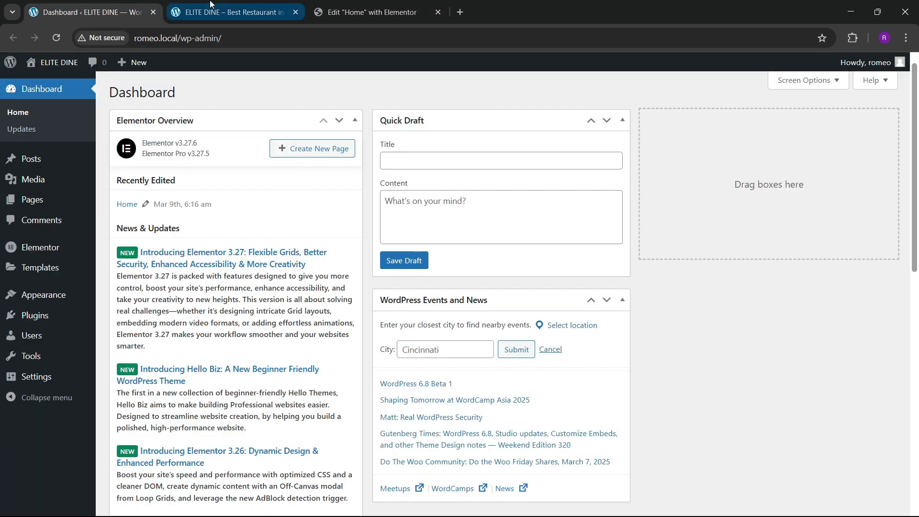
pyautogui.click(220, 10)
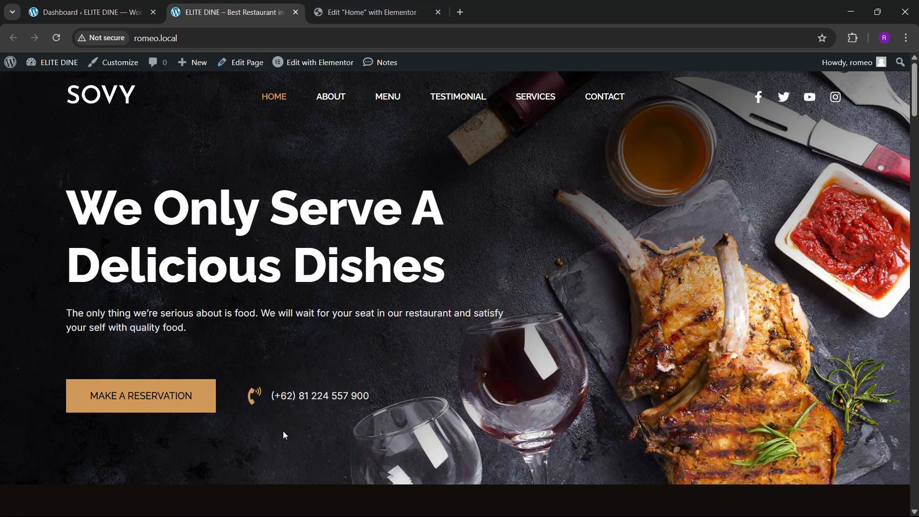
pyautogui.moveTo(336, 395); pyautogui.dragTo(374, 396)
pyautogui.hotkey('ctrl', 'c')
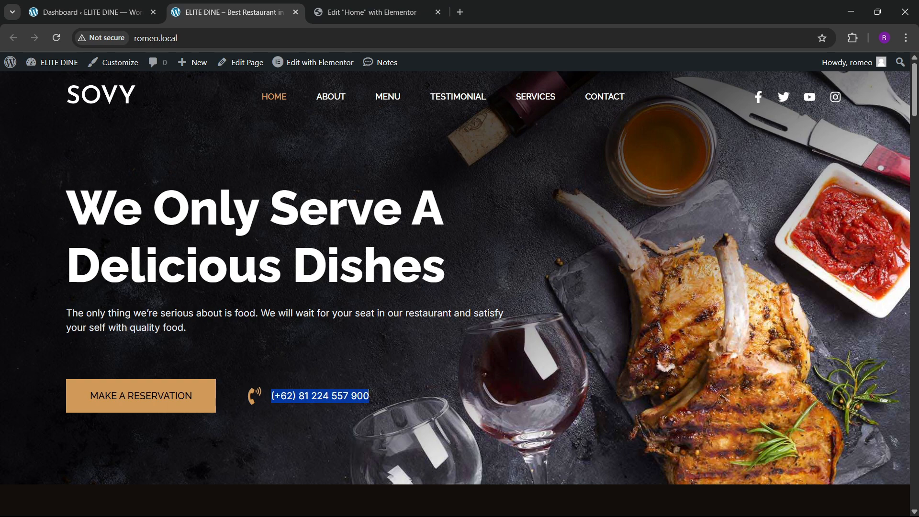
# Step: Paste the copied phone number as the icon list item's text and set its icon to the phone with sound waves
pyautogui.click(368, 12)
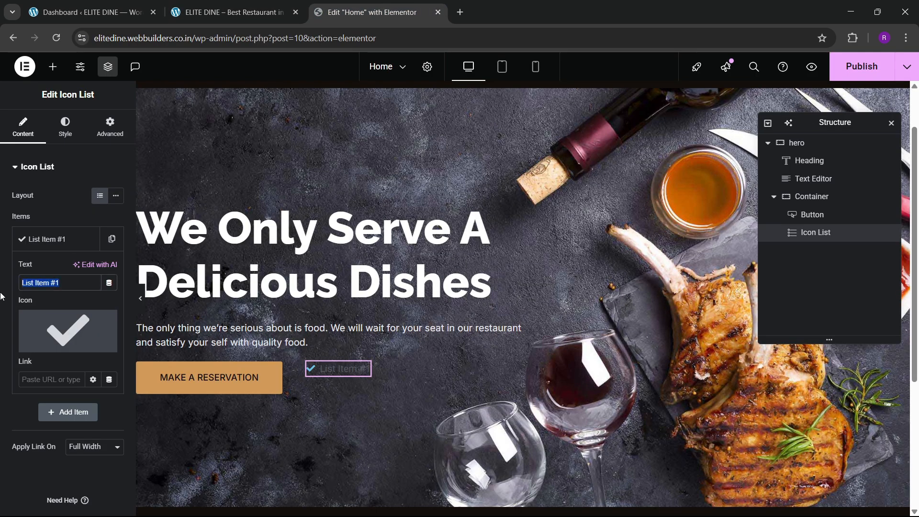
pyautogui.hotkey('ctrl', 'v')
pyautogui.click(44, 343)
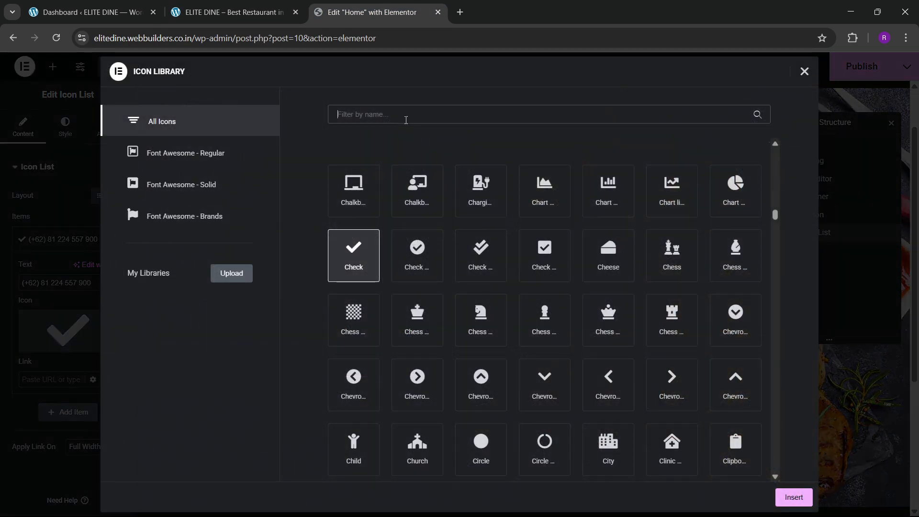
pyautogui.write('phone')
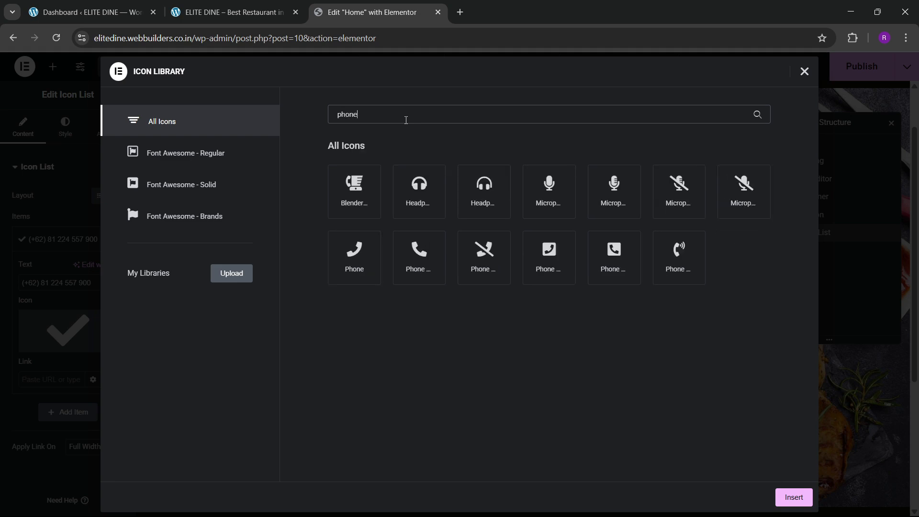
pyautogui.click(676, 258)
pyautogui.click(793, 497)
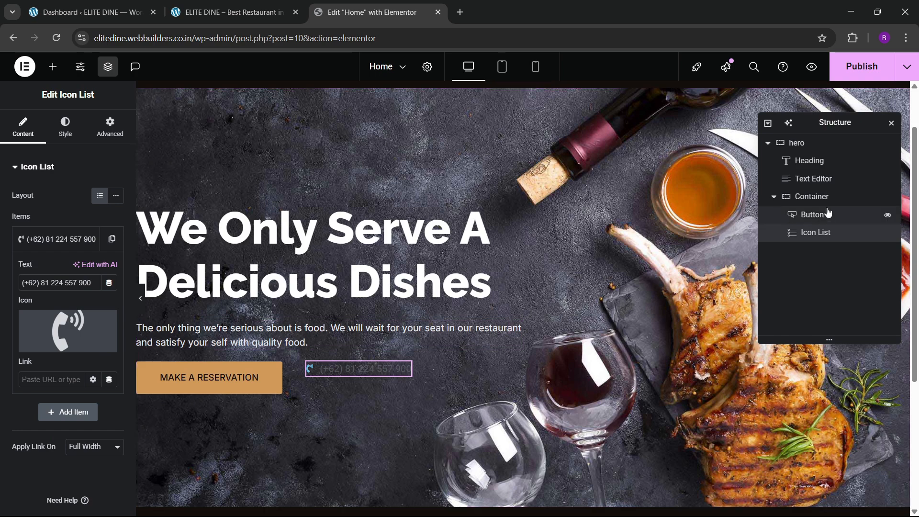
# Step: Align the nested container's items to the center vertically, with content justified to the start
pyautogui.click(812, 196)
pyautogui.scroll(-3, 50, 213)
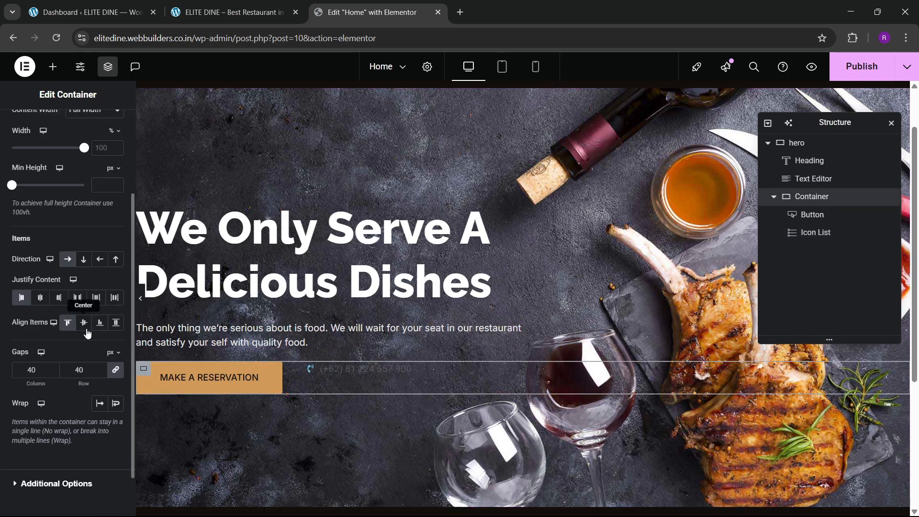
pyautogui.click(42, 299)
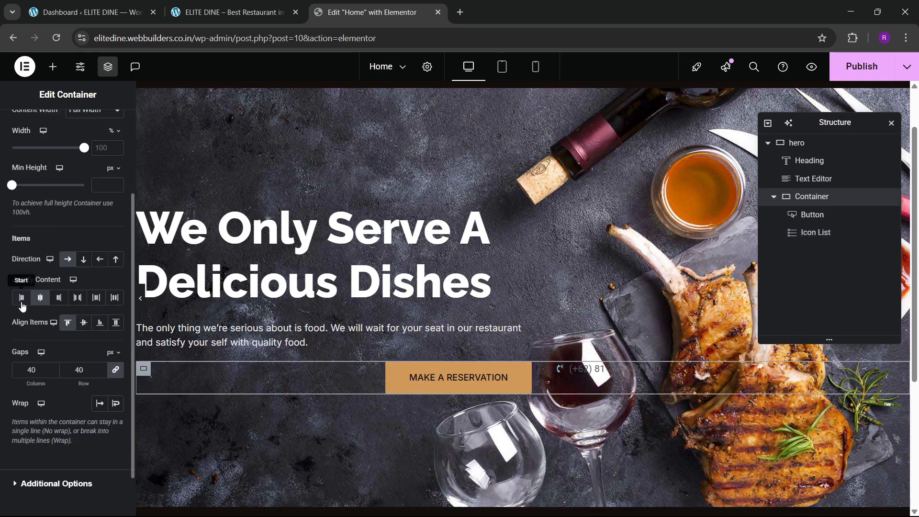
pyautogui.click(21, 297)
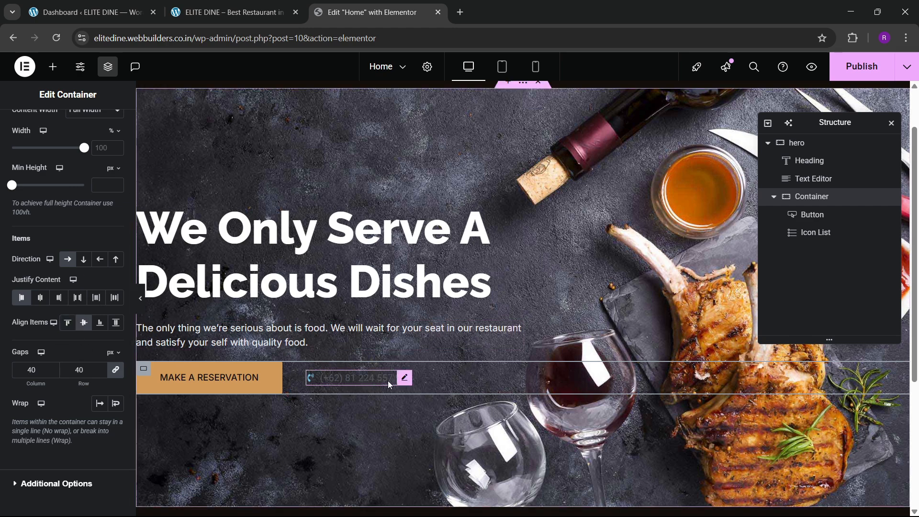
# Step: Apply the tan-orange global color to the icon list's phone icon and set the icon size to 26 px
pyautogui.click(369, 379)
pyautogui.click(64, 129)
pyautogui.click(53, 320)
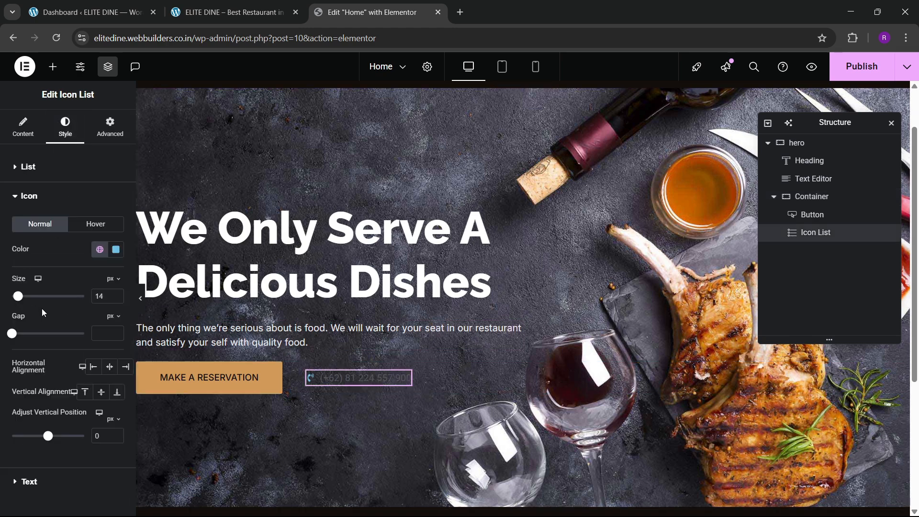
pyautogui.click(100, 249)
pyautogui.click(77, 344)
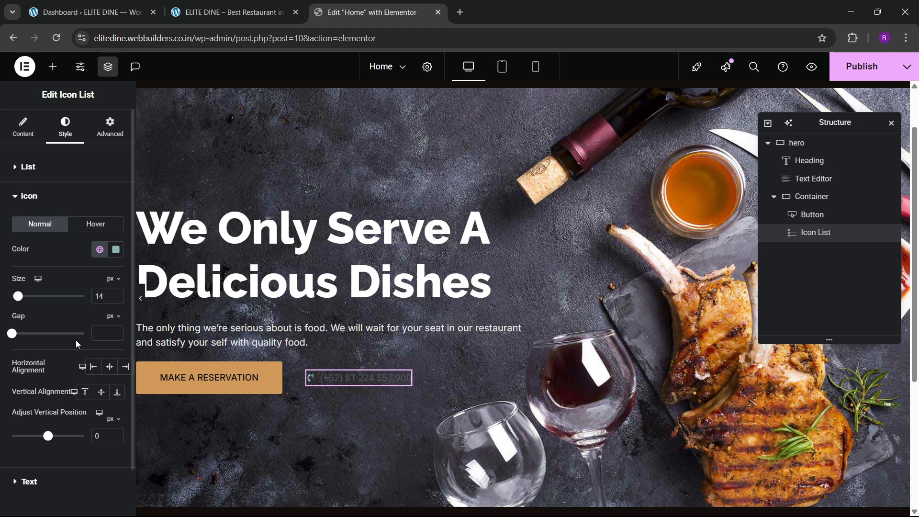
pyautogui.click(114, 296)
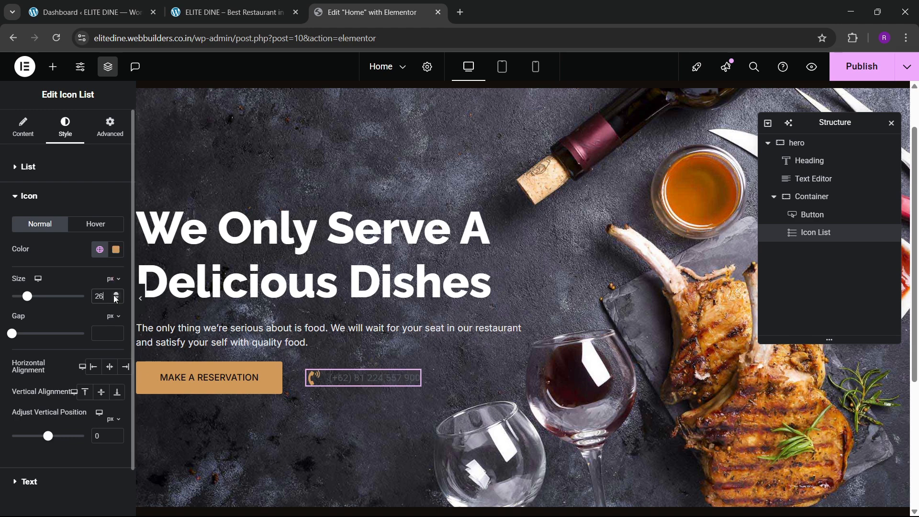
# Step: Apply the near-white global color to the icon list's phone number text
pyautogui.scroll(-1, 56, 394)
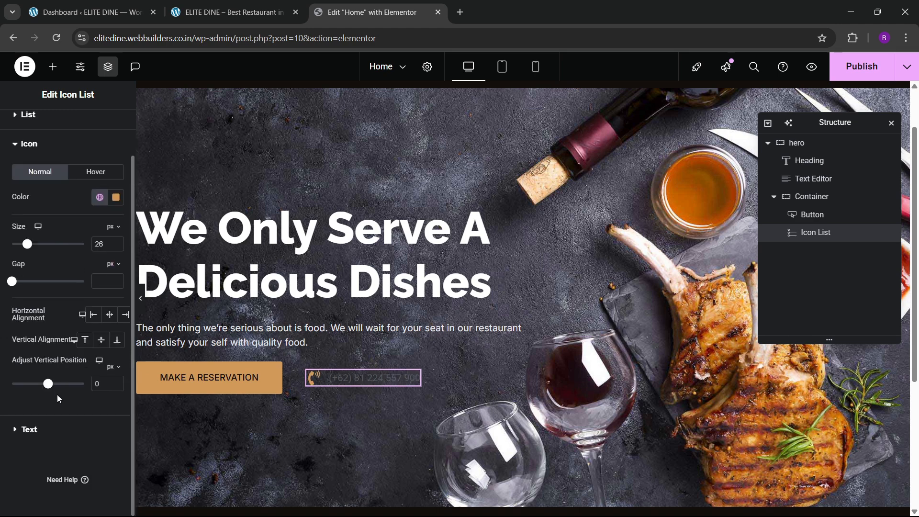
pyautogui.click(55, 429)
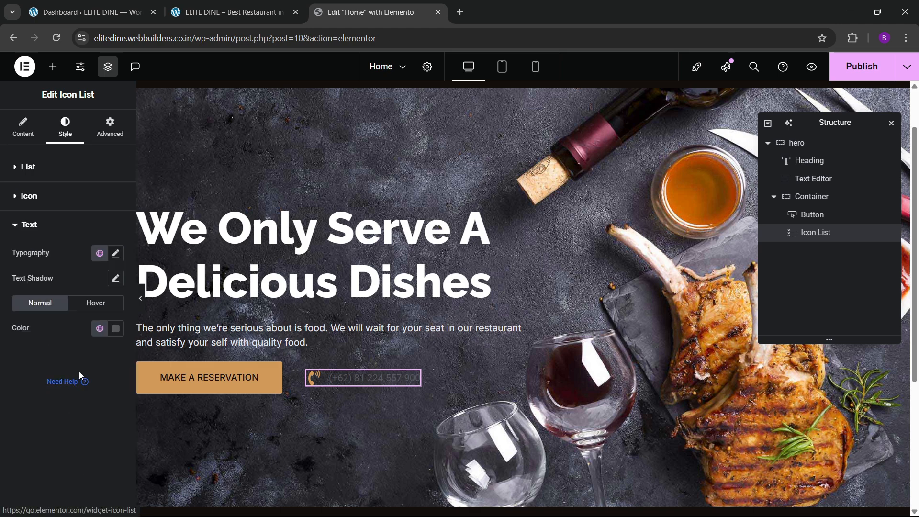
pyautogui.click(98, 327)
pyautogui.click(69, 309)
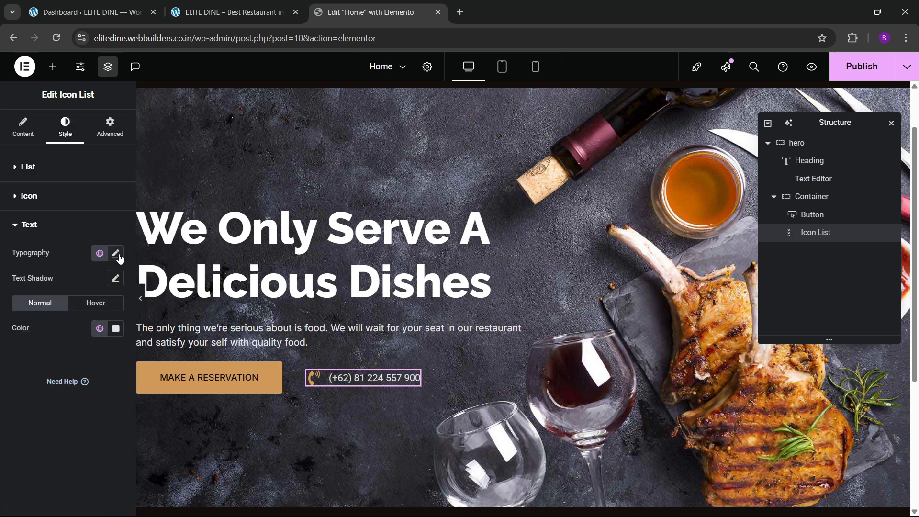
# Step: Set the phone number's typography to Inter, 16 px, weight 500, and set the phone icon's size to 27 px
pyautogui.click(117, 255)
pyautogui.click(92, 311)
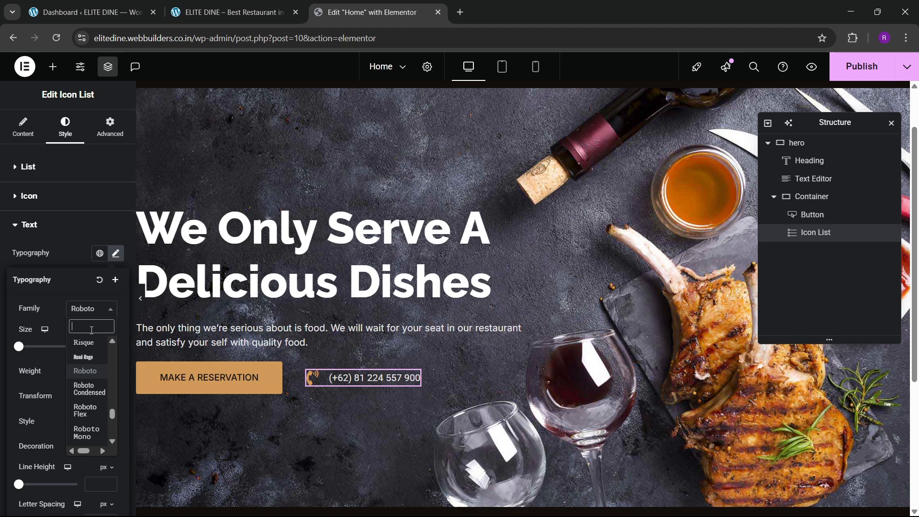
pyautogui.write('inter')
pyautogui.click(93, 341)
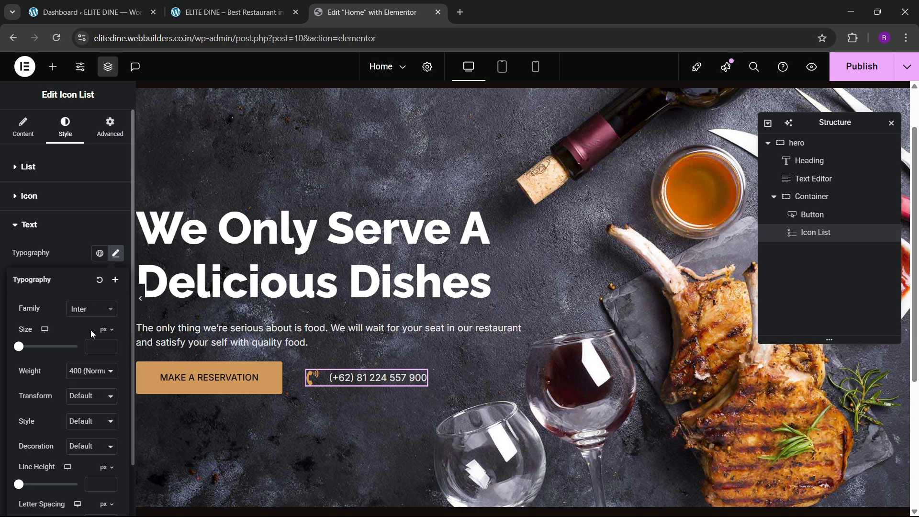
pyautogui.click(109, 344)
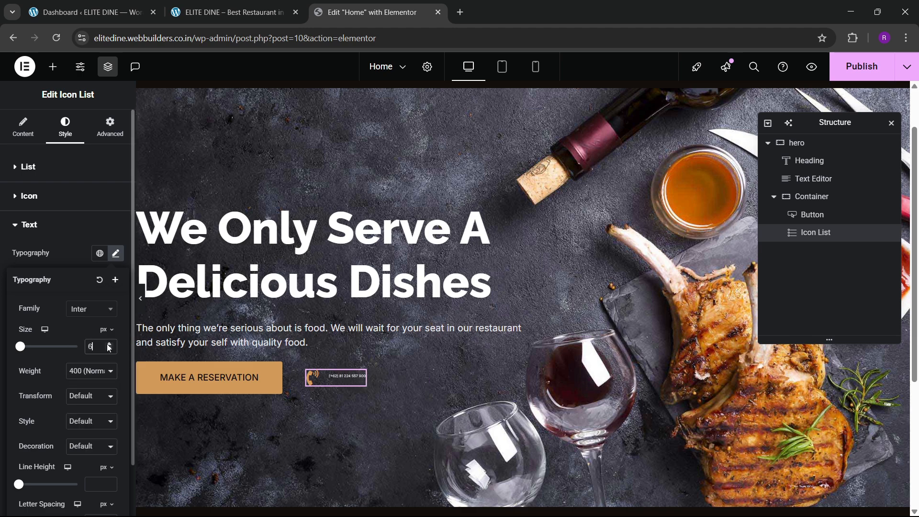
pyautogui.click(109, 344)
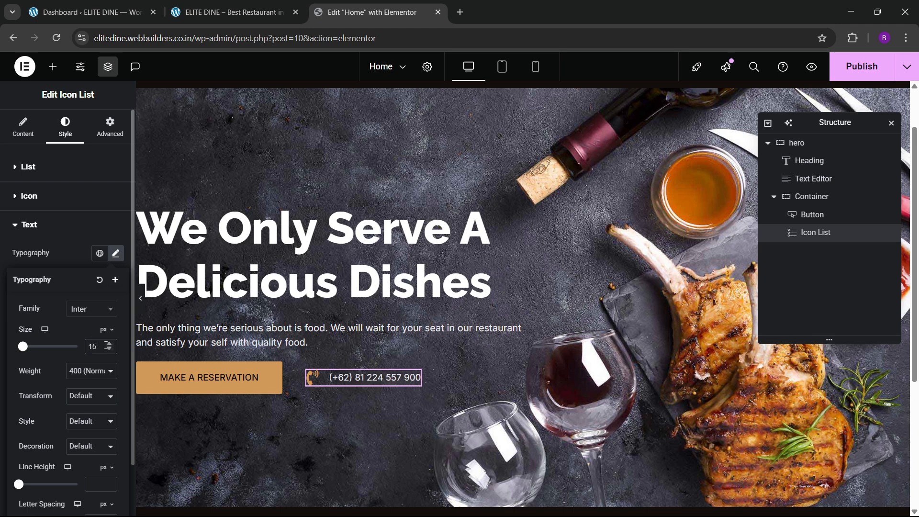
pyautogui.click(110, 345)
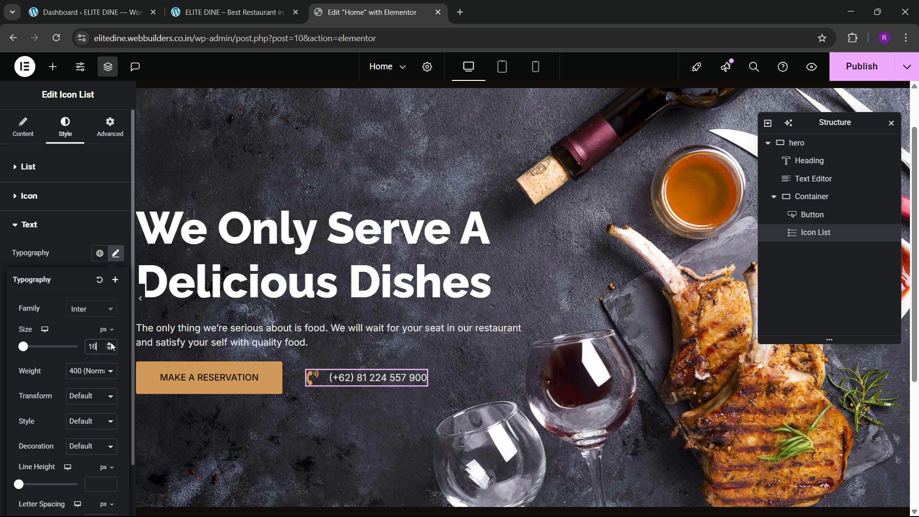
pyautogui.click(94, 259)
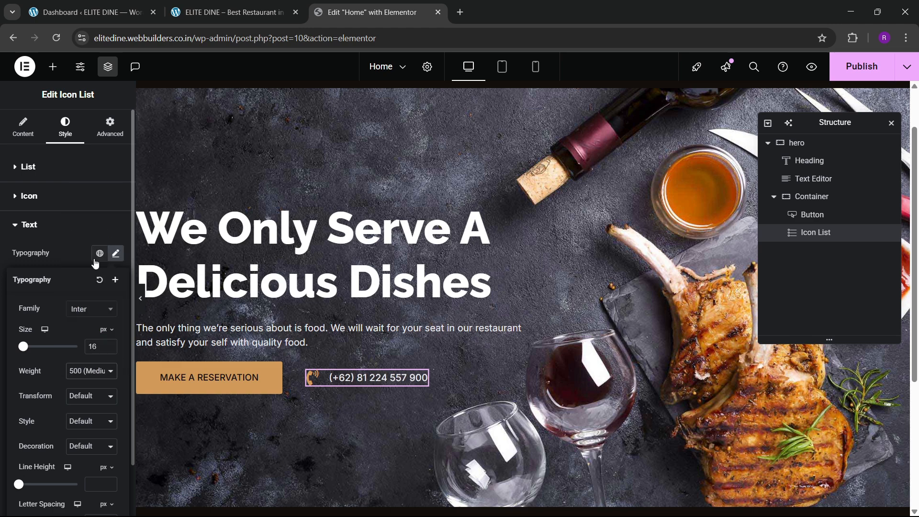
pyautogui.click(28, 196)
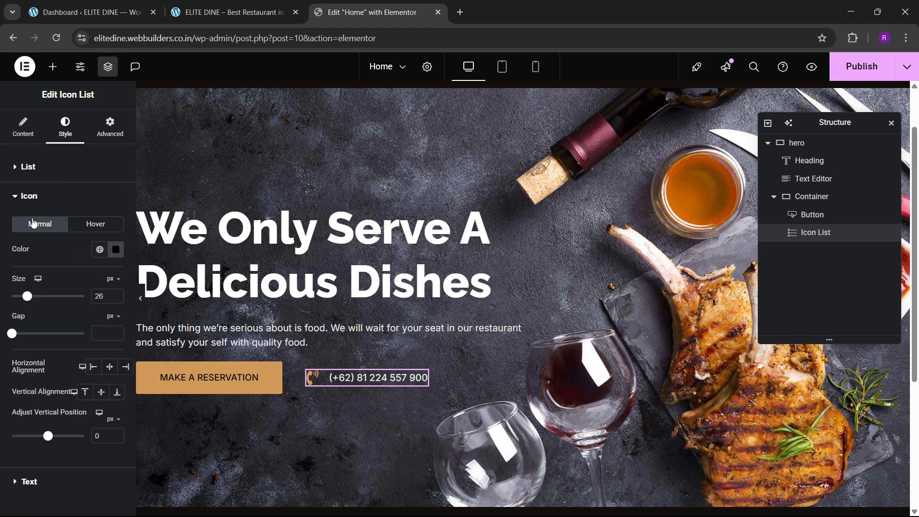
pyautogui.click(116, 296)
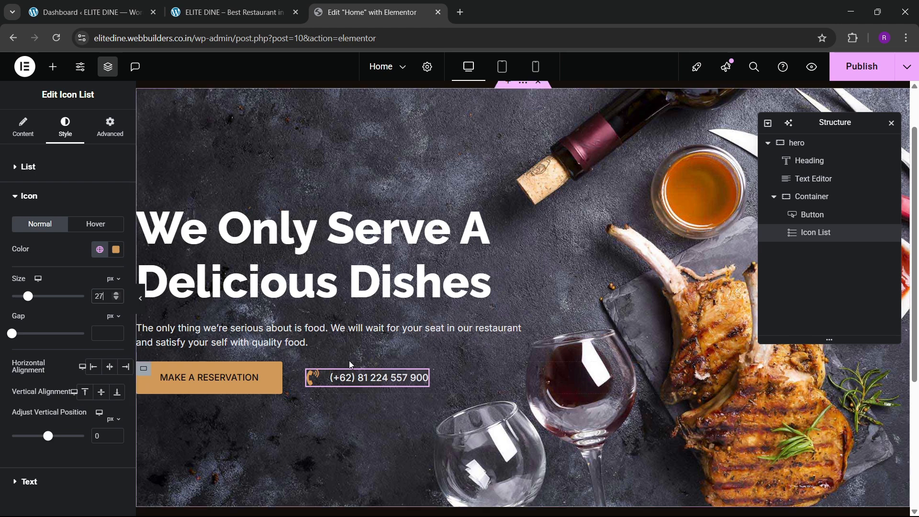
# Step: Give the nested container holding the button and icon list a top margin of 30 px, with the other margins unlinked
pyautogui.click(856, 197)
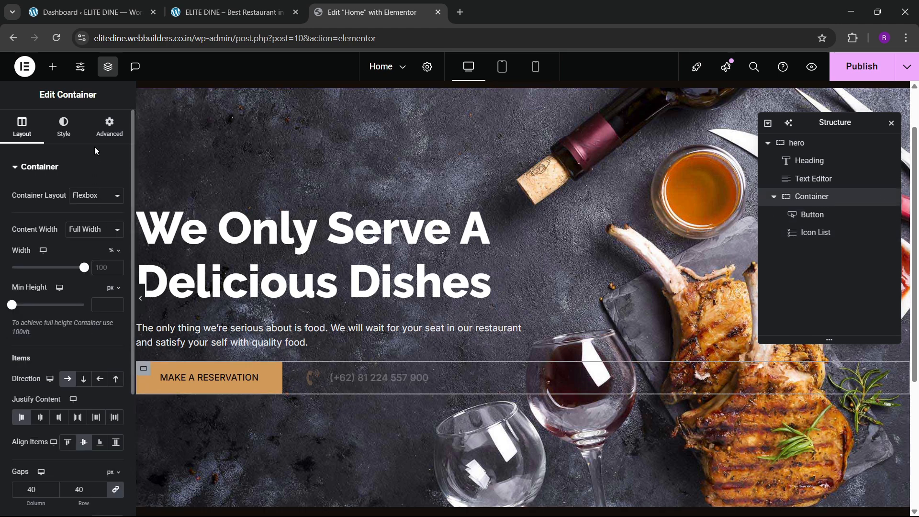
pyautogui.click(110, 127)
pyautogui.click(116, 210)
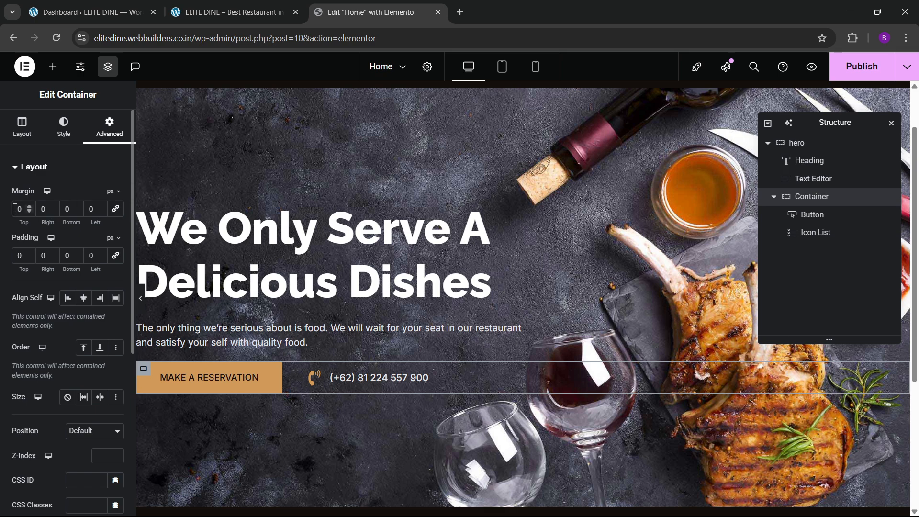
pyautogui.write('30')
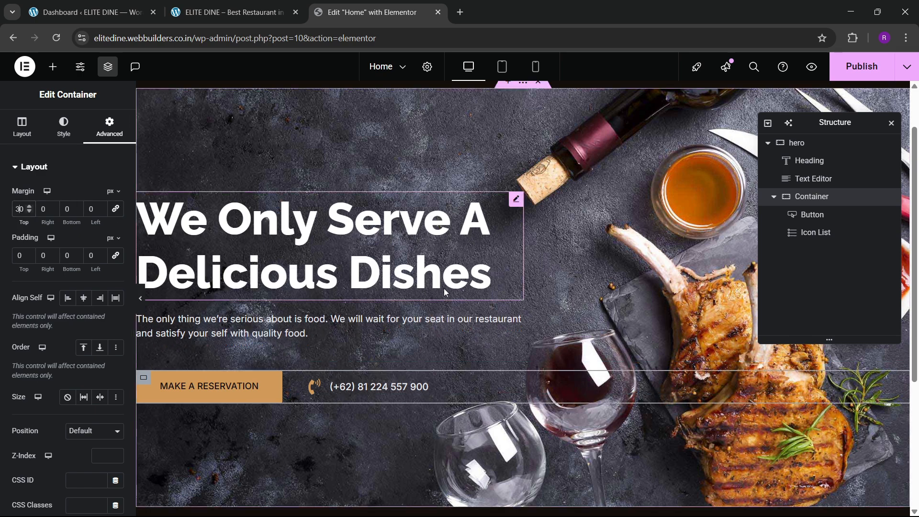
# Step: Publish the page, view it live and compare its hero section with the local homepage
pyautogui.click(859, 68)
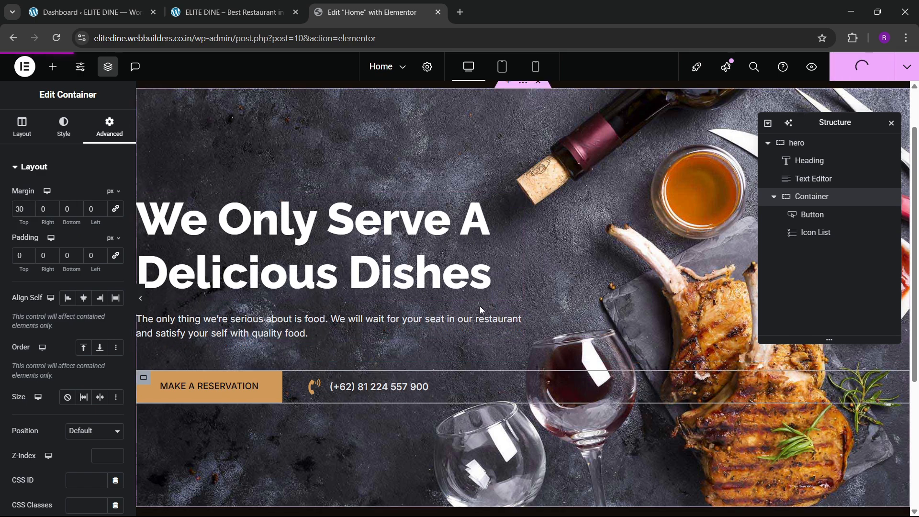
pyautogui.click(906, 67)
pyautogui.click(860, 158)
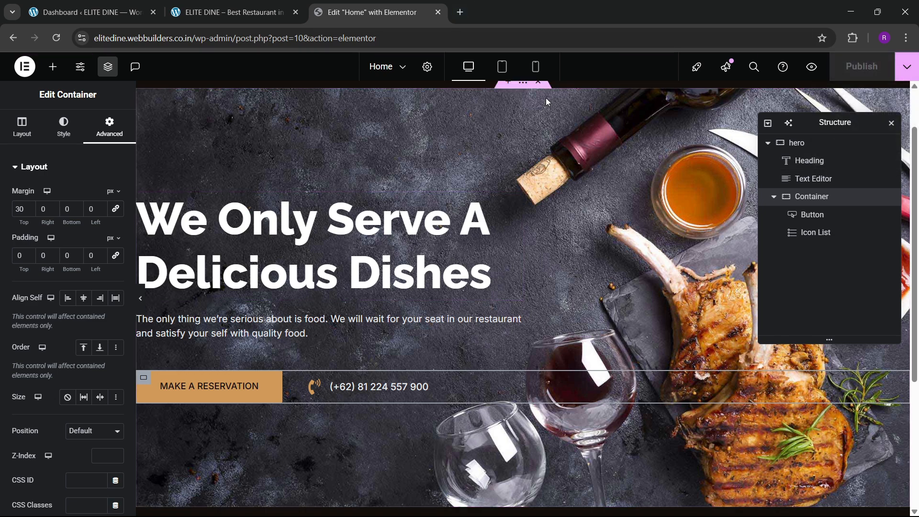
pyautogui.click(906, 67)
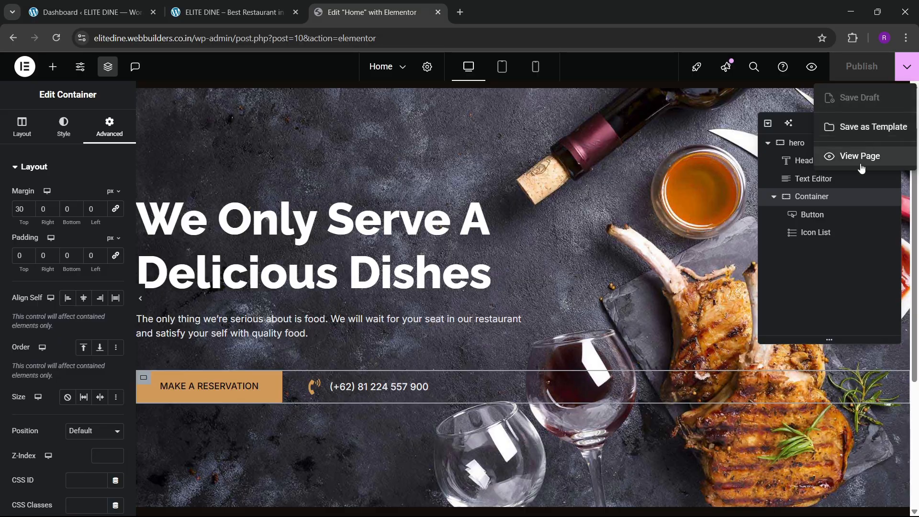
pyautogui.click(861, 155)
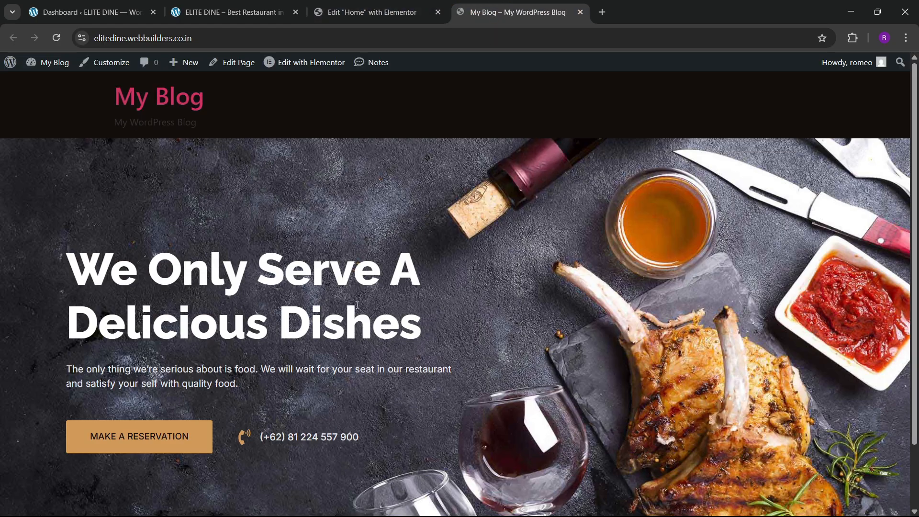
pyautogui.scroll(-2, 380, 325)
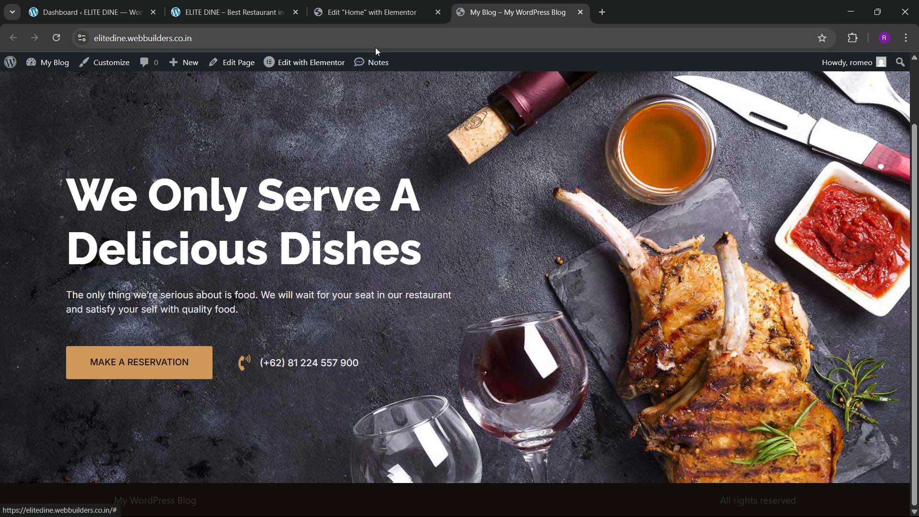
pyautogui.click(270, 4)
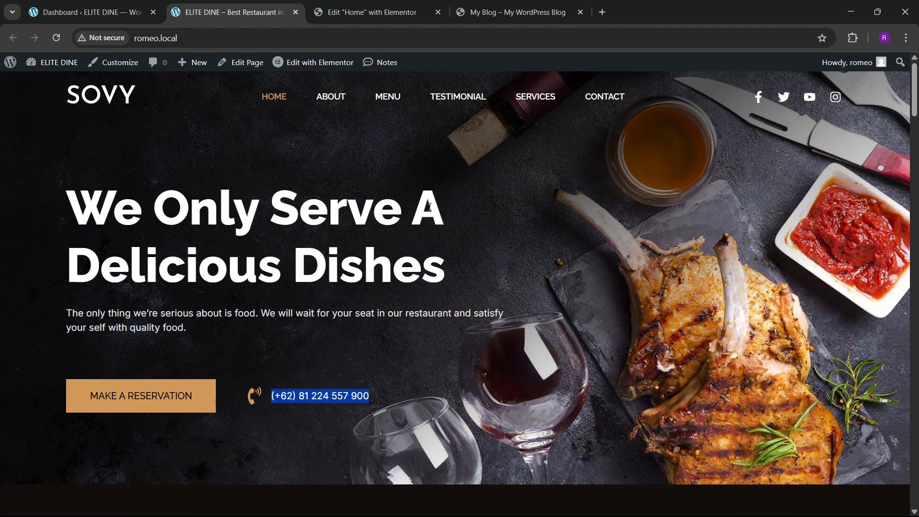
# Step: Return to the Elementor editor and give the hero container a gradient background overlay
pyautogui.click(416, 12)
pyautogui.click(797, 143)
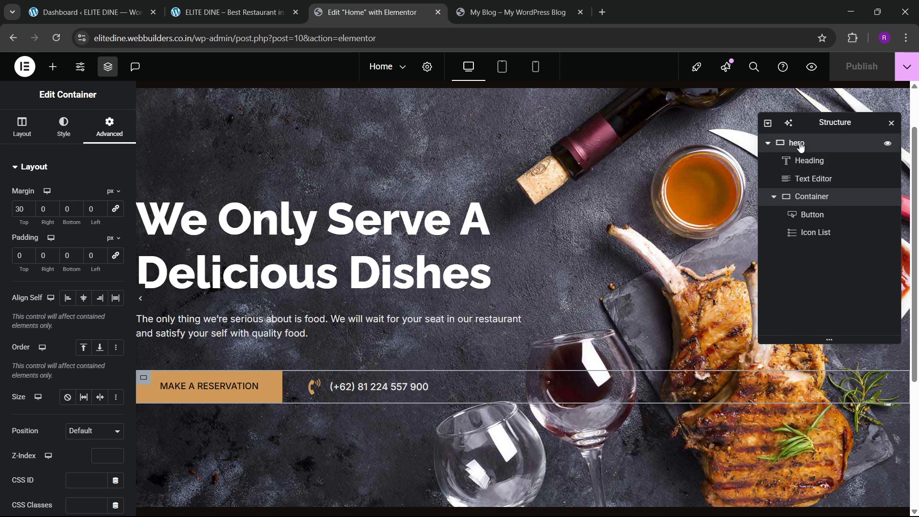
pyautogui.click(63, 127)
pyautogui.scroll(-5, 68, 262)
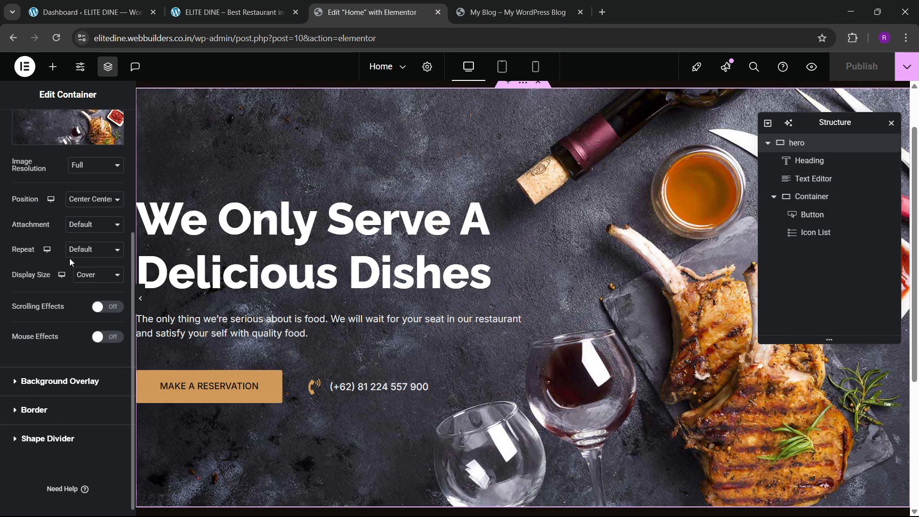
pyautogui.scroll(-1, 69, 258)
pyautogui.click(30, 371)
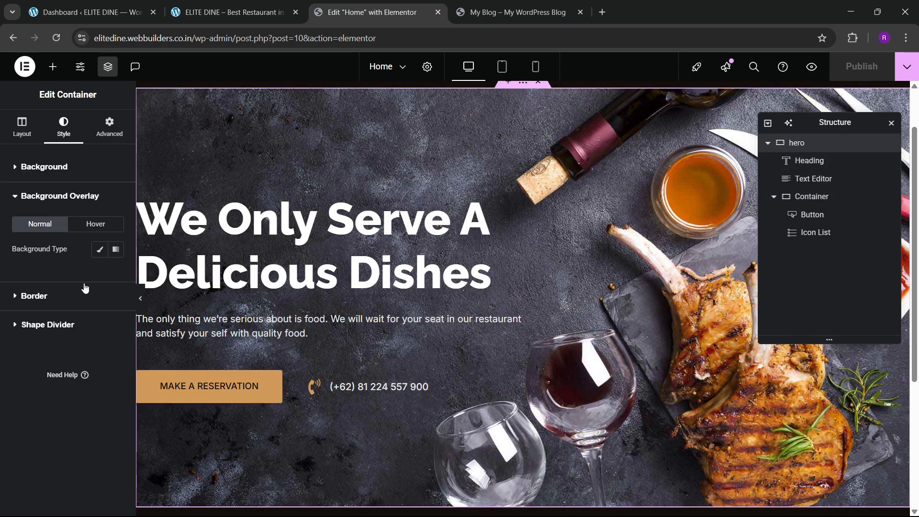
pyautogui.click(104, 253)
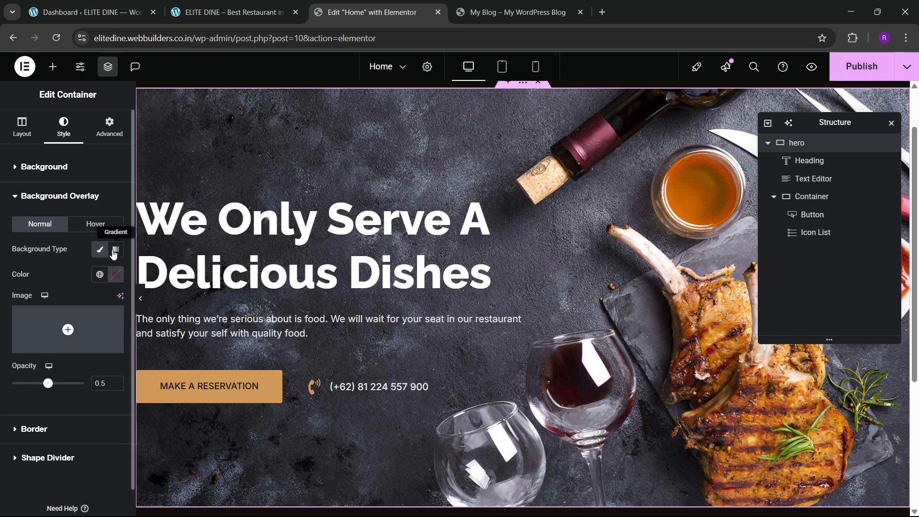
pyautogui.click(116, 249)
# Step: Set the overlay gradient's first color to opaque black #000000 and make its second color fully transparent, #F2295B00
pyautogui.scroll(-1, 46, 338)
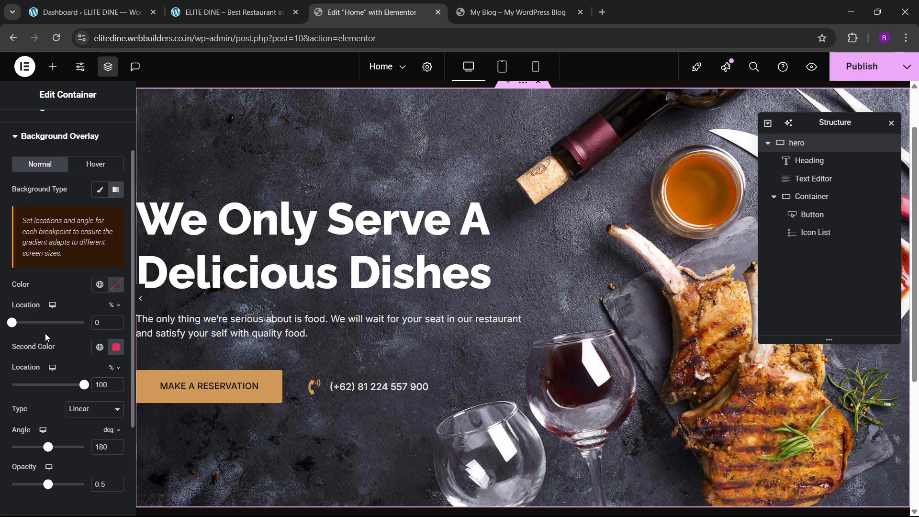
pyautogui.click(119, 287)
pyautogui.moveTo(101, 390); pyautogui.dragTo(20, 450)
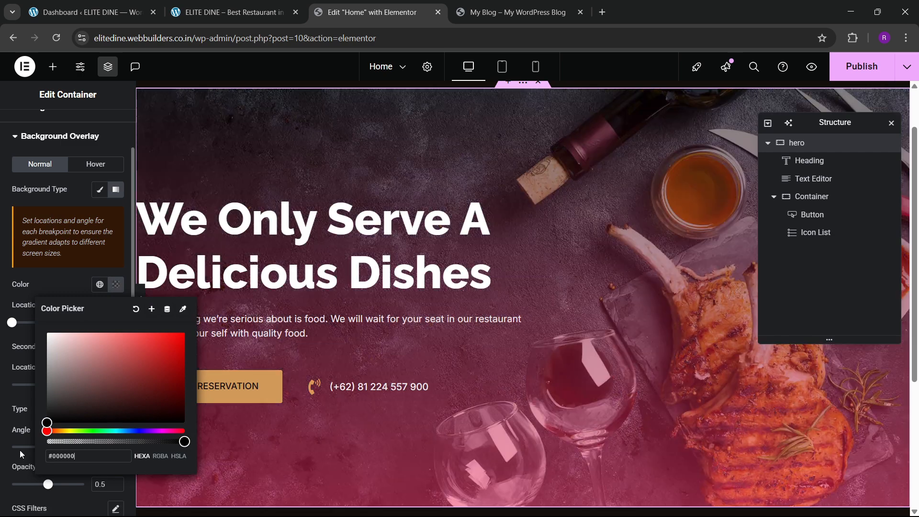
pyautogui.click(71, 290)
pyautogui.click(116, 347)
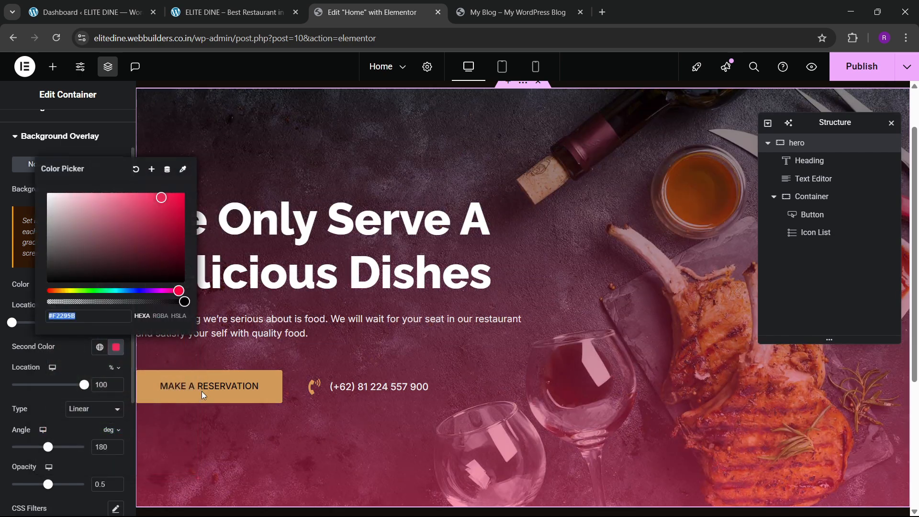
pyautogui.moveTo(171, 301); pyautogui.dragTo(10, 325)
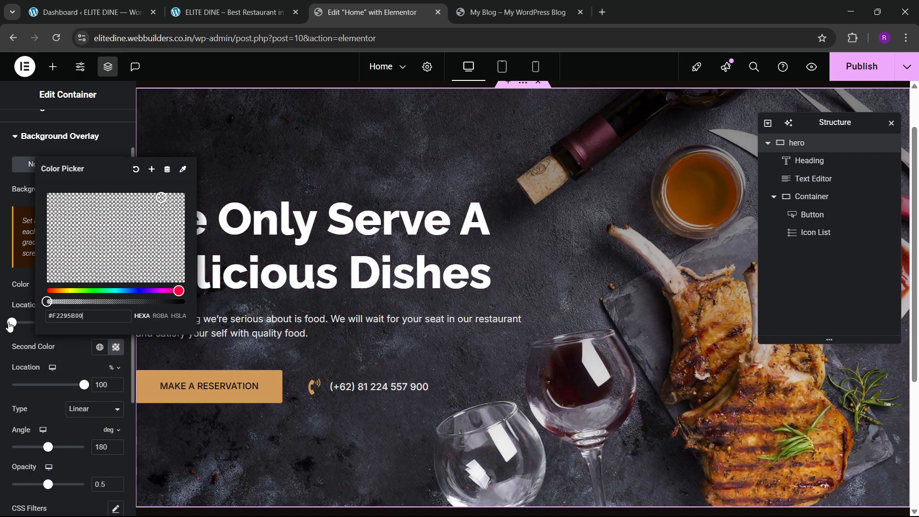
pyautogui.click(67, 345)
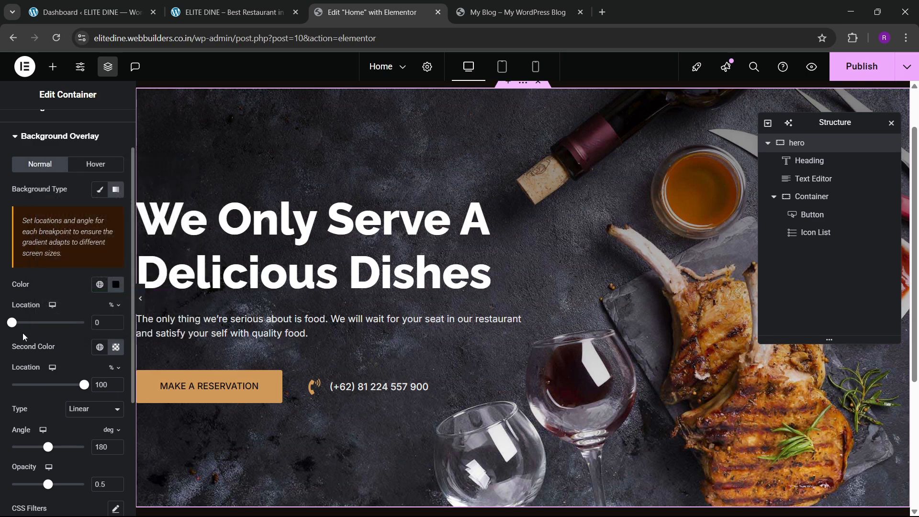
# Step: Set the overlay gradient's first color location to 45% and its angle to 174 degrees
pyautogui.moveTo(10, 325); pyautogui.dragTo(60, 323)
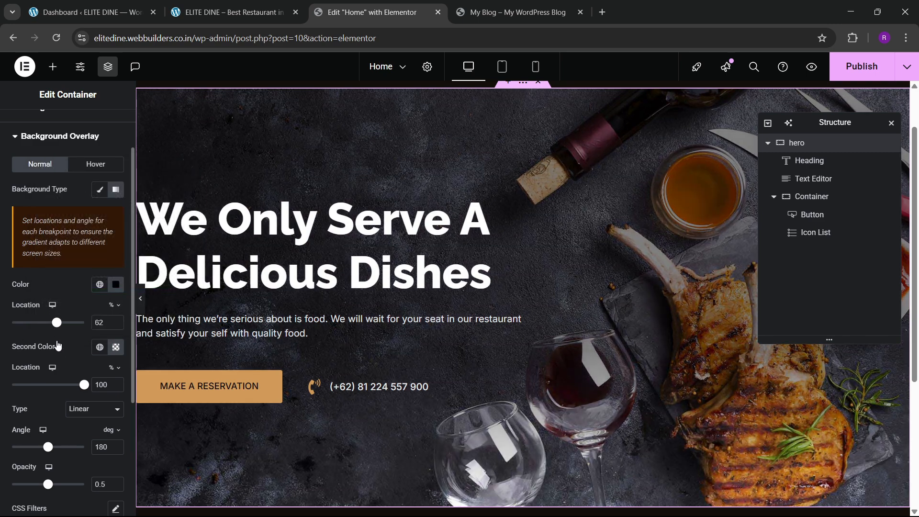
pyautogui.scroll(-2, 59, 367)
pyautogui.moveTo(50, 391)
pyautogui.mouseDown()
pyautogui.moveTo(43, 393)
pyautogui.moveTo(59, 390)
pyautogui.moveTo(43, 393)
pyautogui.moveTo(49, 405)
pyautogui.mouseUp()
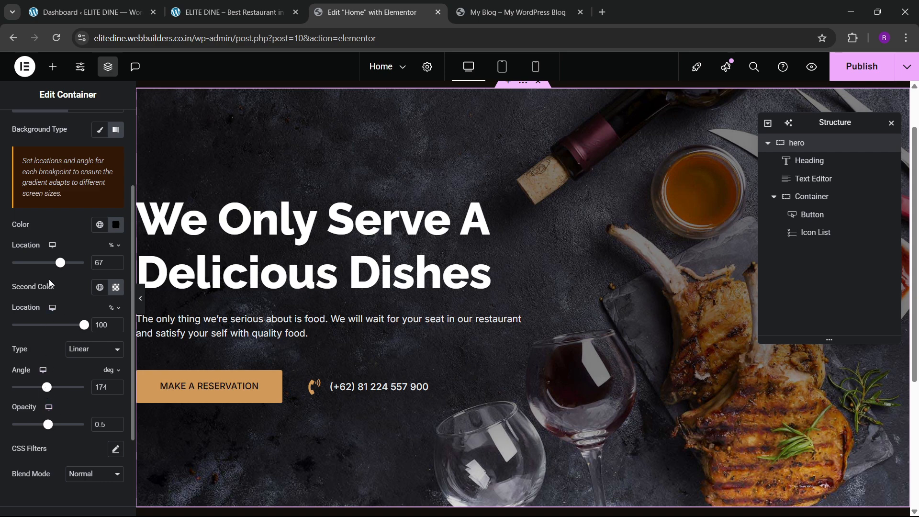
pyautogui.moveTo(58, 266); pyautogui.dragTo(42, 277)
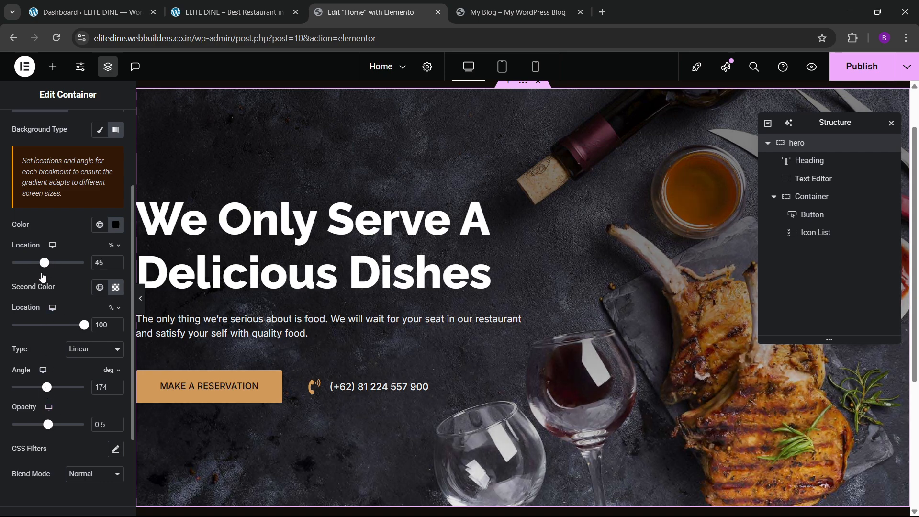
# Step: Publish the page and check the hero's darkened overlay on the live site
pyautogui.scroll(-3, 525, 224)
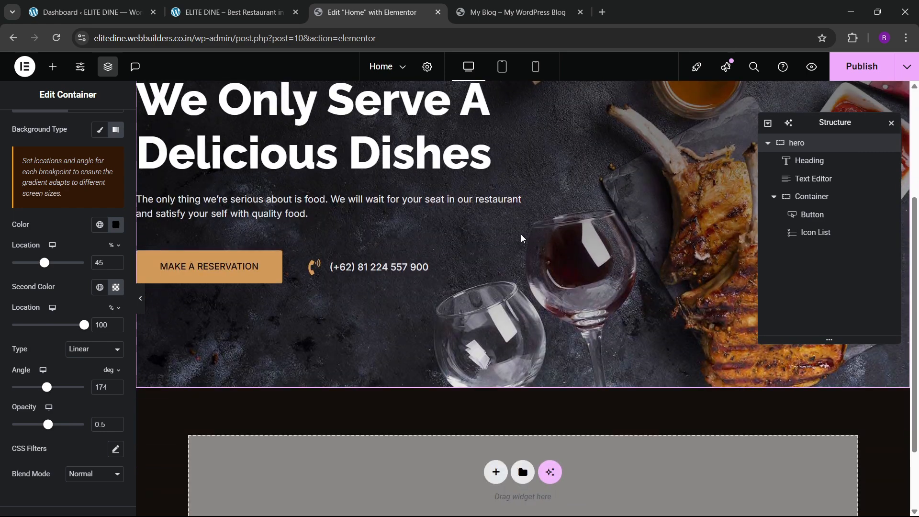
pyautogui.scroll(4, 521, 234)
pyautogui.click(843, 72)
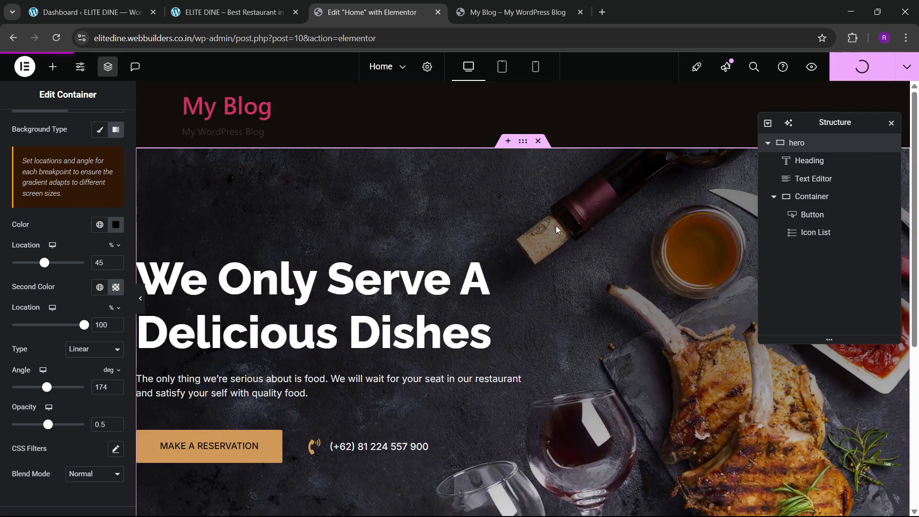
pyautogui.click(509, 10)
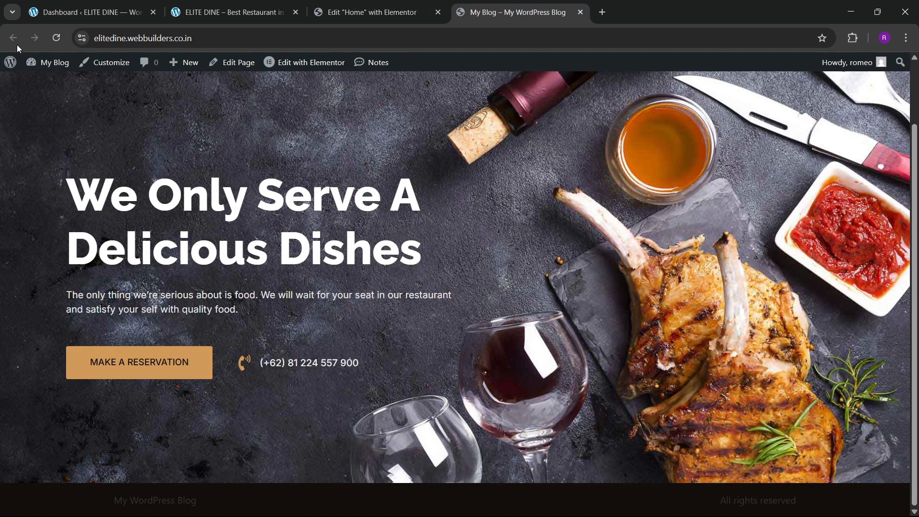
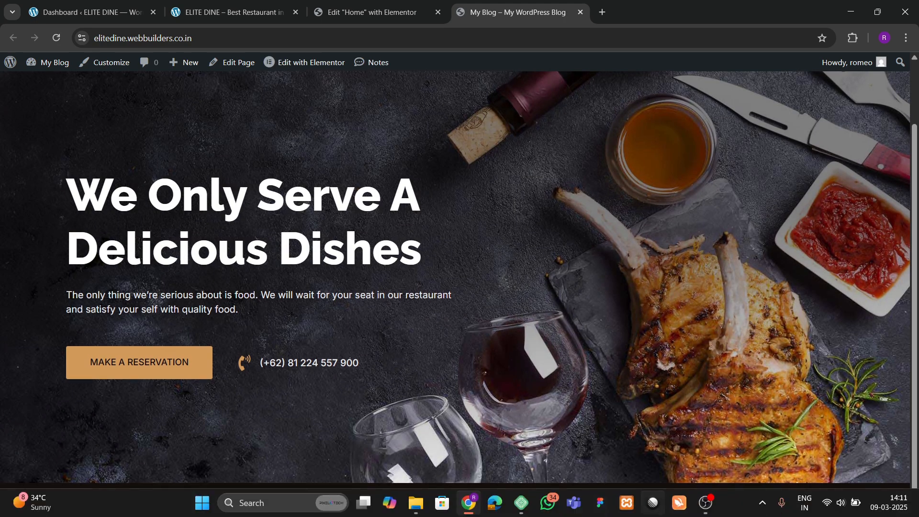
pyautogui.scroll(2, 459, 192)
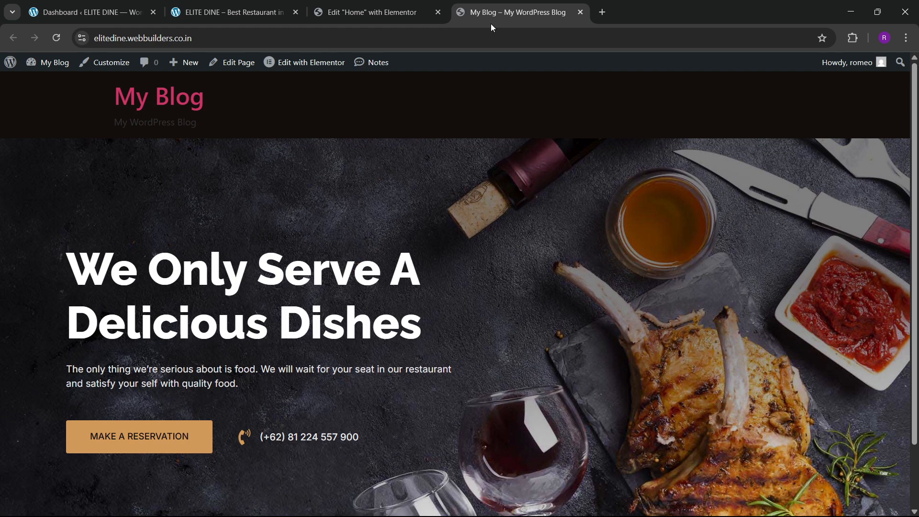
# Step: Open the local site's General Settings to read its site title and tagline
pyautogui.click(291, 5)
pyautogui.click(89, 12)
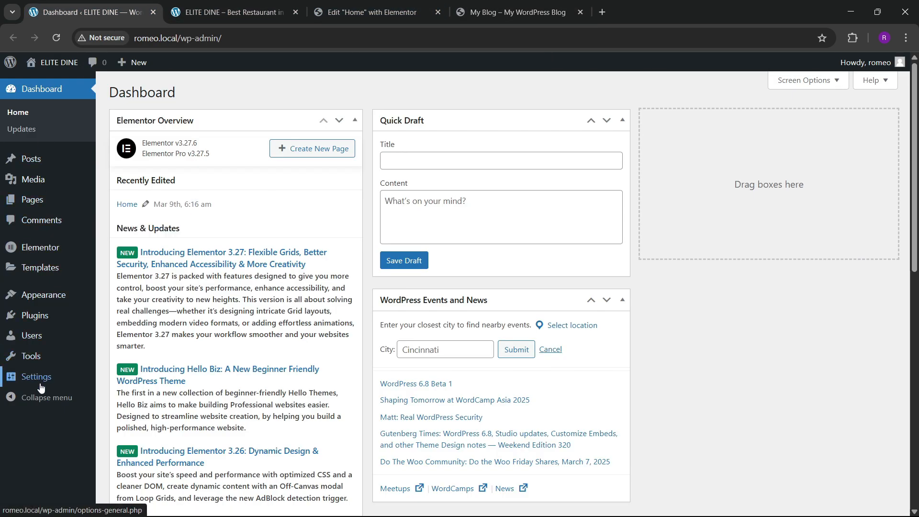
pyautogui.moveTo(40, 387)
pyautogui.click(119, 381)
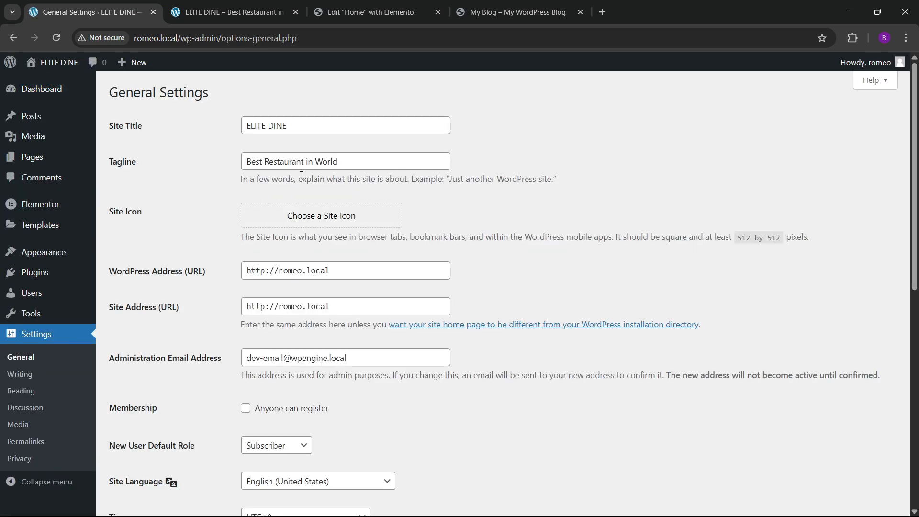
pyautogui.click(268, 5)
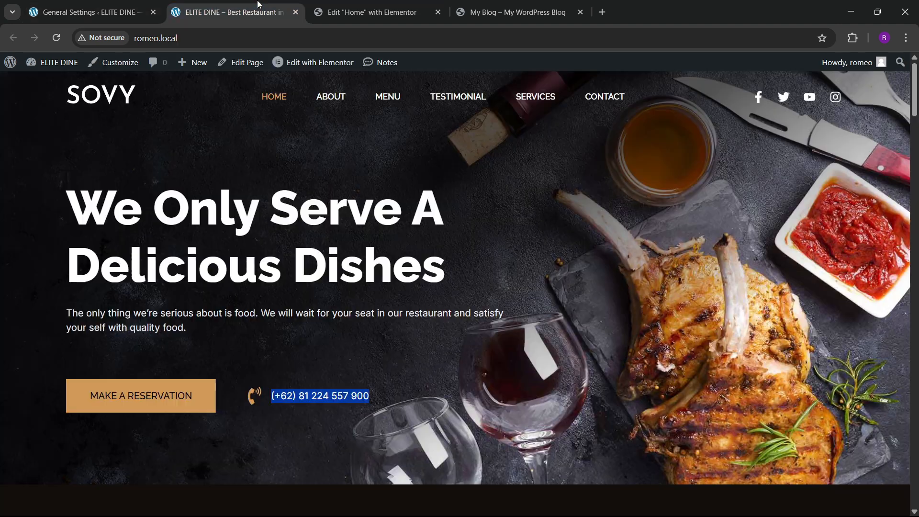
pyautogui.click(369, 5)
pyautogui.click(253, 3)
pyautogui.click(96, 5)
pyautogui.click(472, 4)
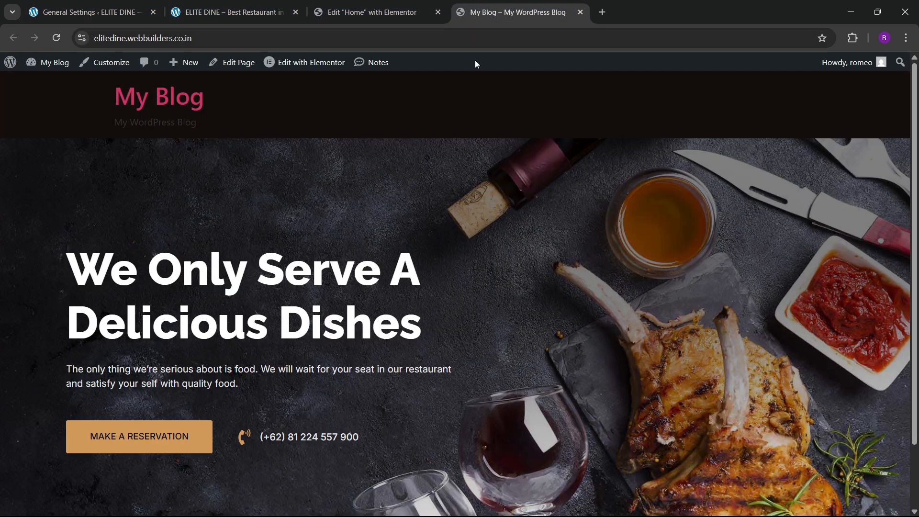
pyautogui.click(212, 14)
pyautogui.click(104, 4)
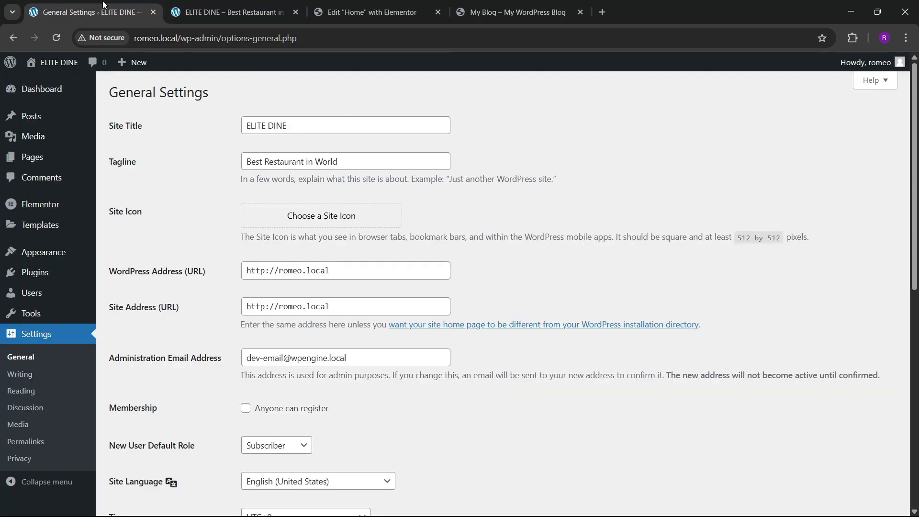
pyautogui.click(210, 4)
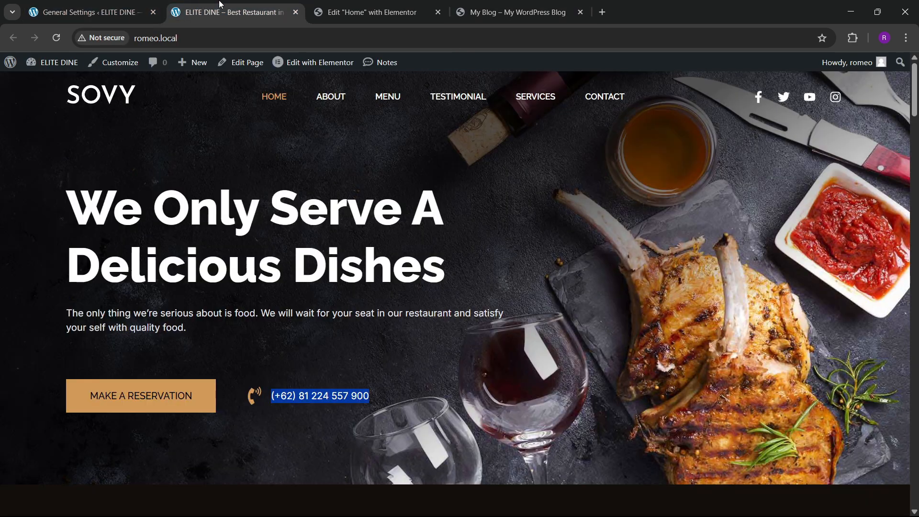
pyautogui.click(371, 12)
# Step: Open the hosted site's WordPress dashboard, close the local settings tab and make the dashboard the first browser tab
pyautogui.moveTo(512, 12); pyautogui.dragTo(366, 4)
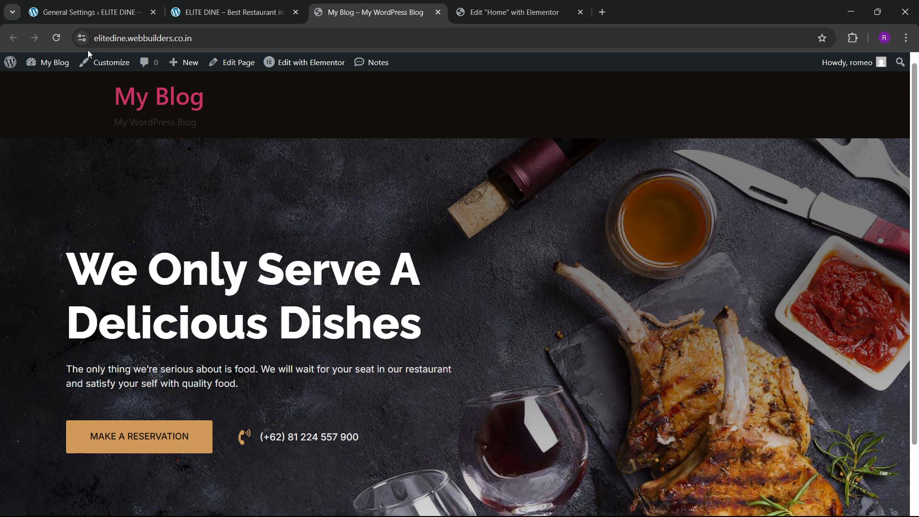
pyautogui.click(37, 130)
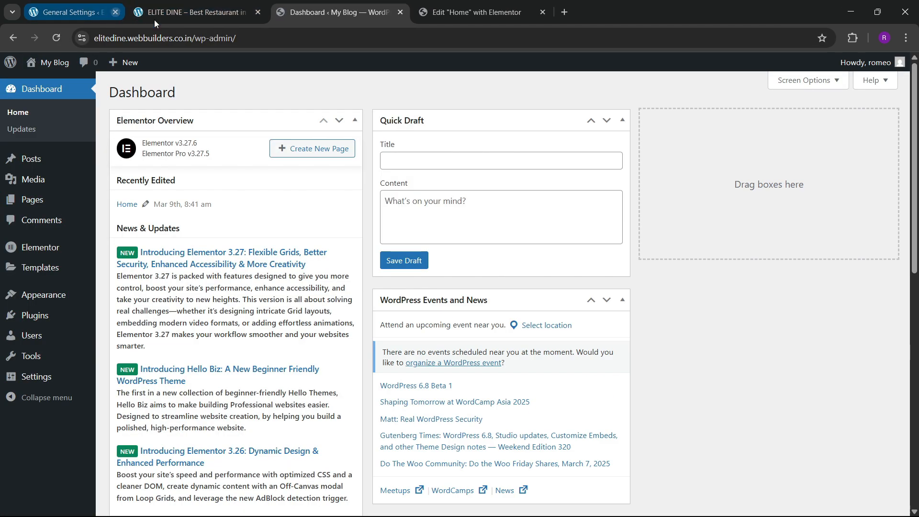
pyautogui.click(153, 12)
pyautogui.moveTo(207, 4); pyautogui.dragTo(72, 5)
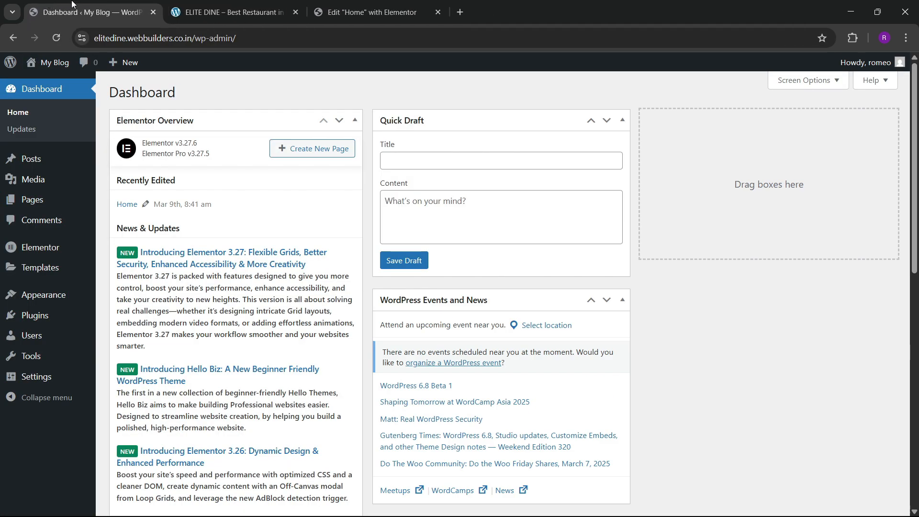
# Step: Open the hosted site's General Settings and change the site title to ELITE DINE
pyautogui.moveTo(40, 310)
pyautogui.moveTo(42, 282)
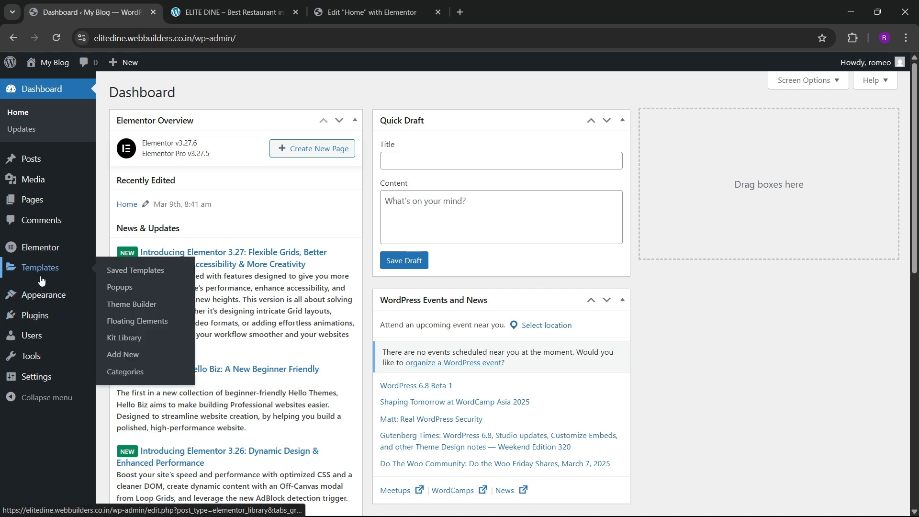
pyautogui.moveTo(36, 379)
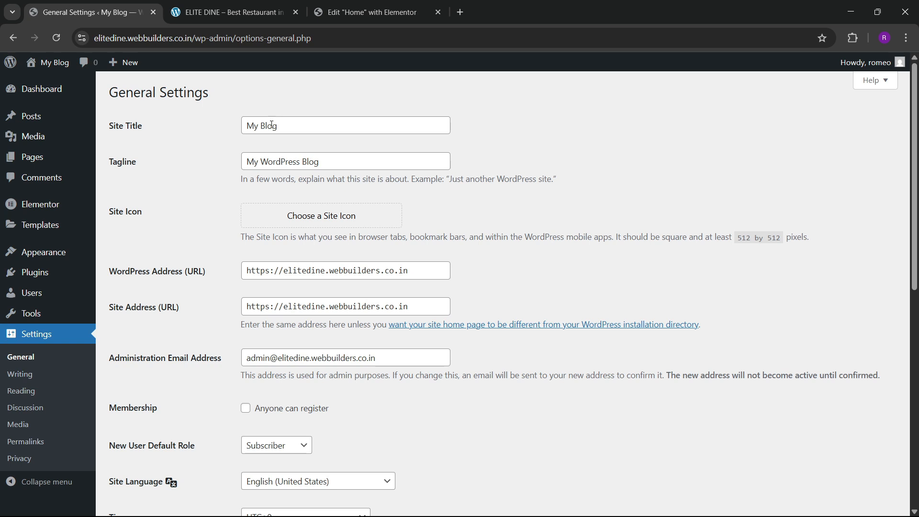
pyautogui.click(272, 125)
pyautogui.hotkey('ctrl', 'a')
pyautogui.press('BackSpace')
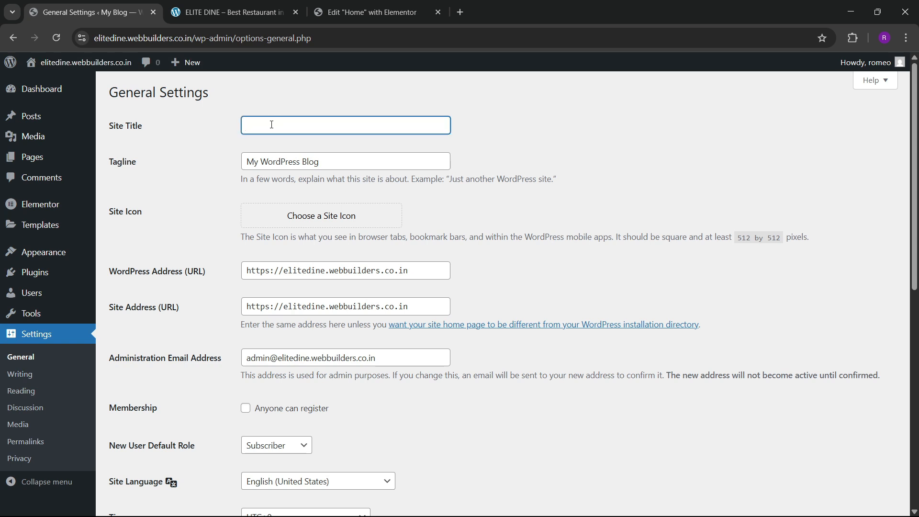
pyautogui.write('ELITE DINE')
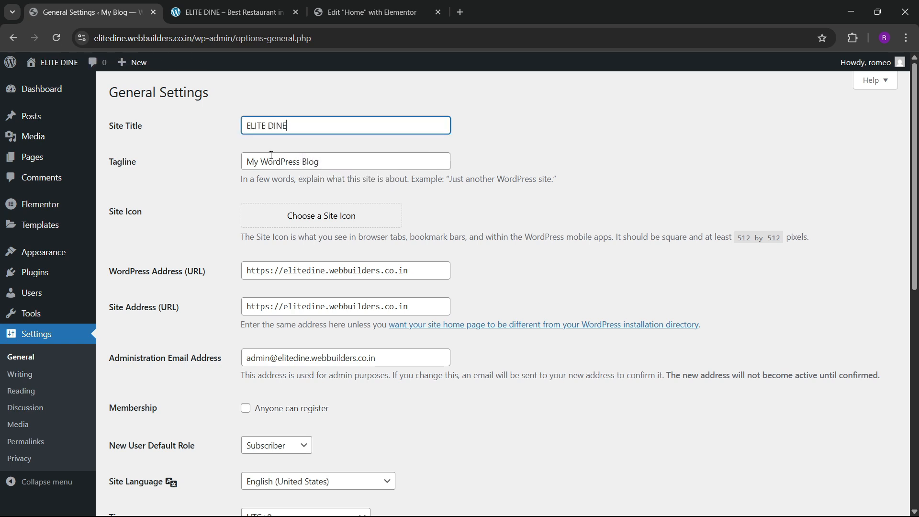
# Step: Set the tagline to "Best Restaurant in World" and save the general settings
pyautogui.click(272, 154)
pyautogui.hotkey('ctrl', 'a')
pyautogui.press('BackSpace')
pyautogui.write('Beswt')
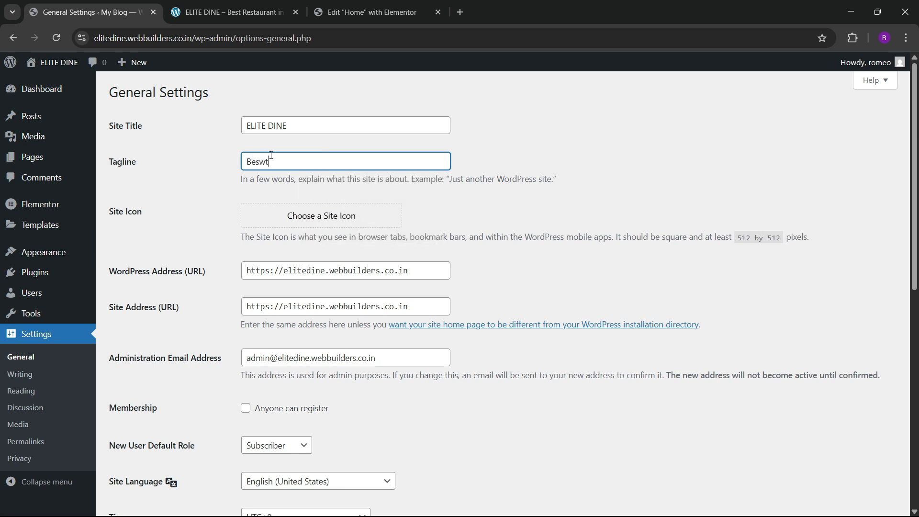
pyautogui.press('BackSpace')
pyautogui.press('BackSpace')
pyautogui.write('t')
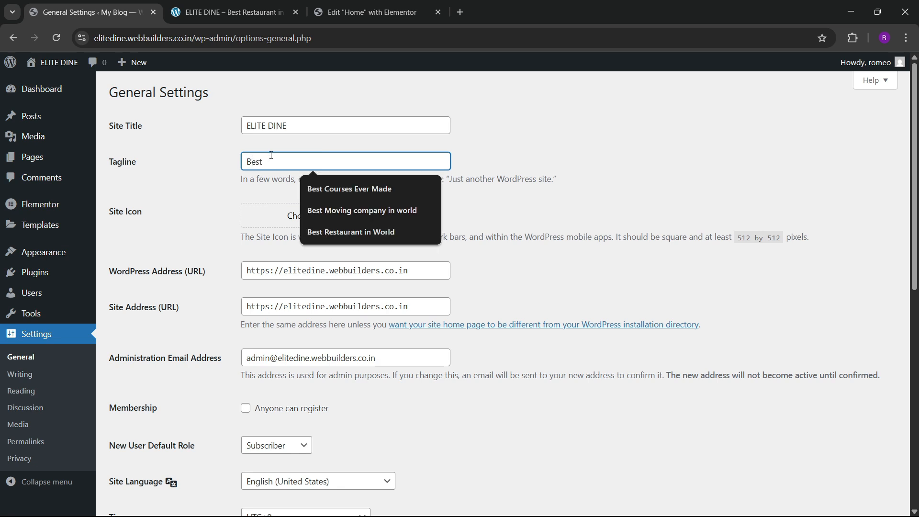
pyautogui.click(346, 229)
pyautogui.scroll(-9, 246, 359)
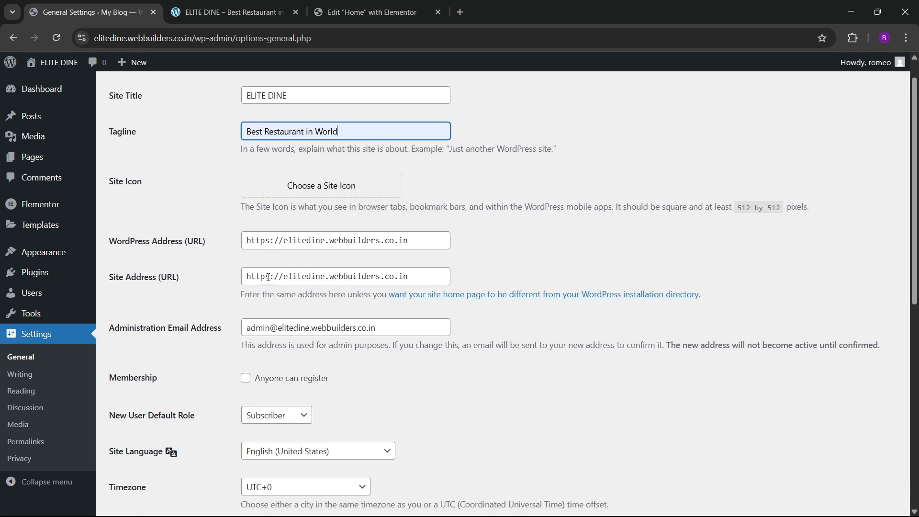
pyautogui.click(152, 452)
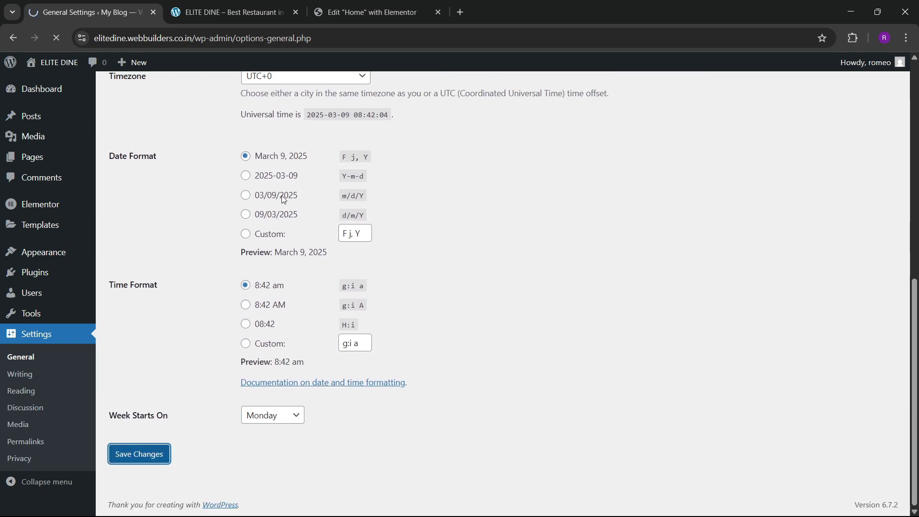
# Step: Open the hosted site in a new browser tab and place it after the Elementor editor's tab
pyautogui.click(267, 9)
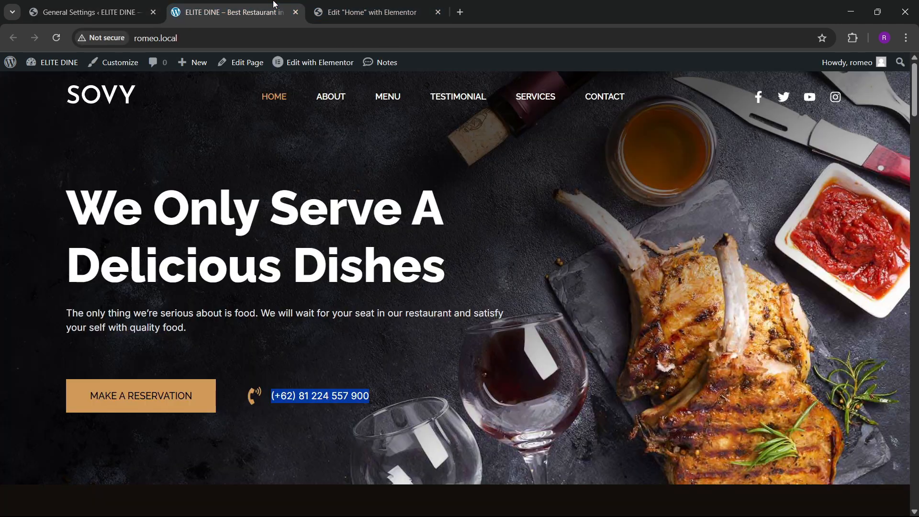
pyautogui.click(111, 4)
pyautogui.moveTo(48, 62)
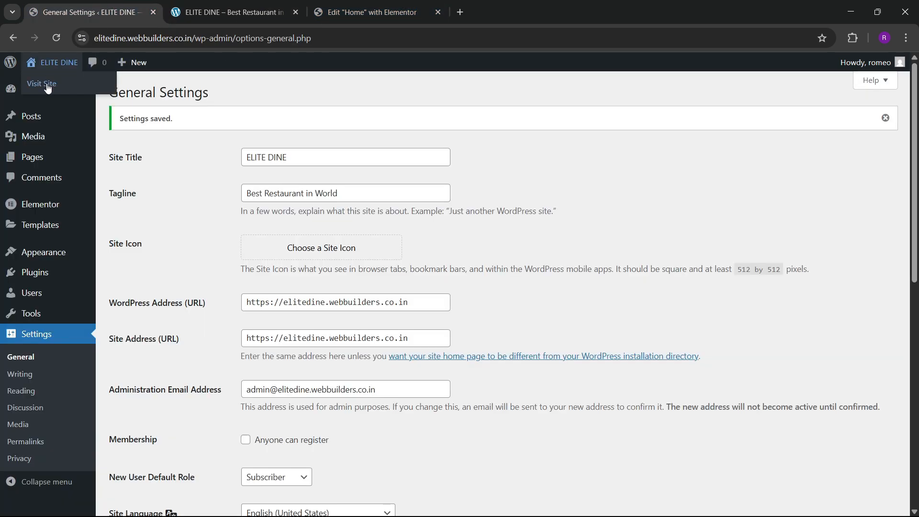
pyautogui.rightClick(67, 84)
pyautogui.click(71, 95)
pyautogui.moveTo(240, 10); pyautogui.dragTo(519, 10)
# Step: Review the local homepage's story section, and start adding a container below the hero in the Elementor editor, up to its structure choice
pyautogui.click(406, 2)
pyautogui.click(276, 3)
pyautogui.click(355, 10)
pyautogui.scroll(-2, 445, 231)
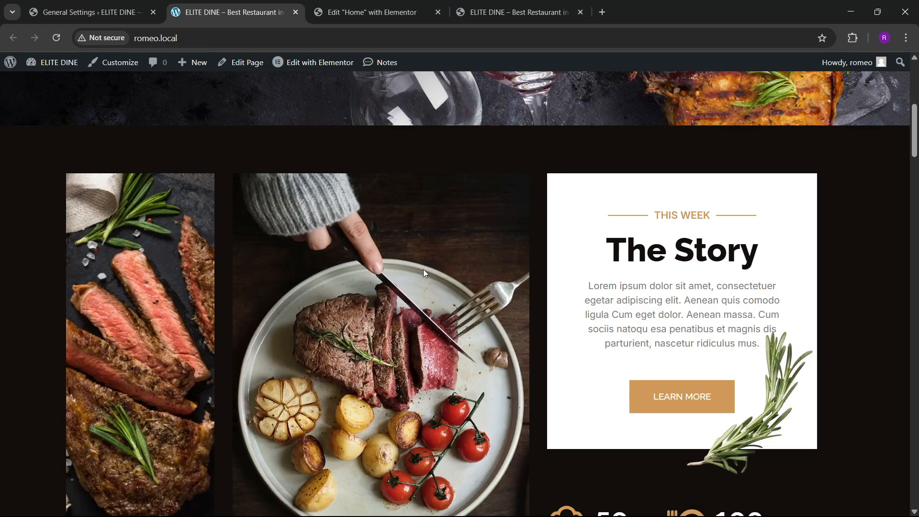
pyautogui.scroll(-5, 376, 211)
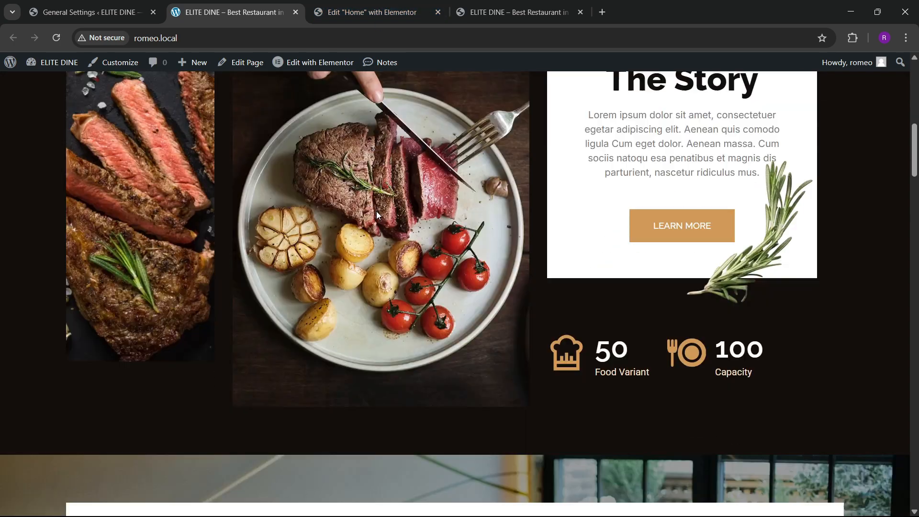
pyautogui.scroll(4, 376, 211)
pyautogui.click(404, 2)
pyautogui.scroll(-5, 423, 239)
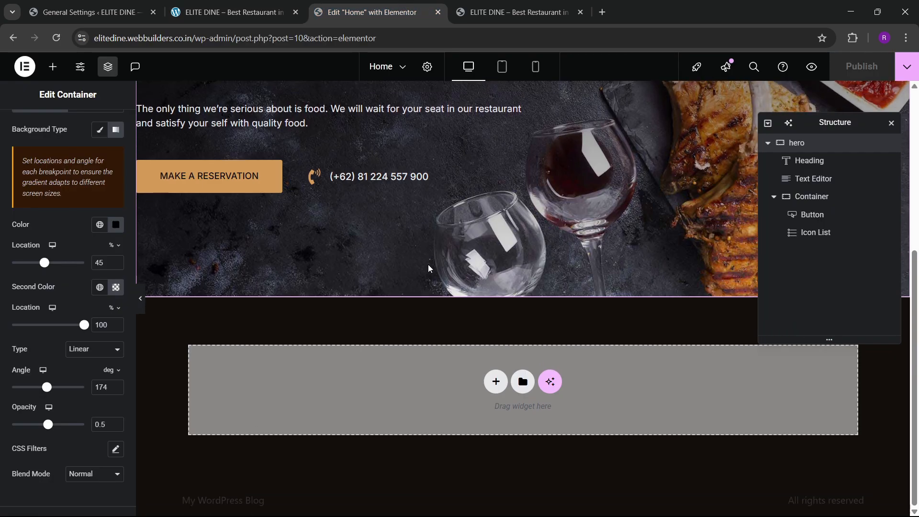
pyautogui.click(496, 383)
pyautogui.click(486, 414)
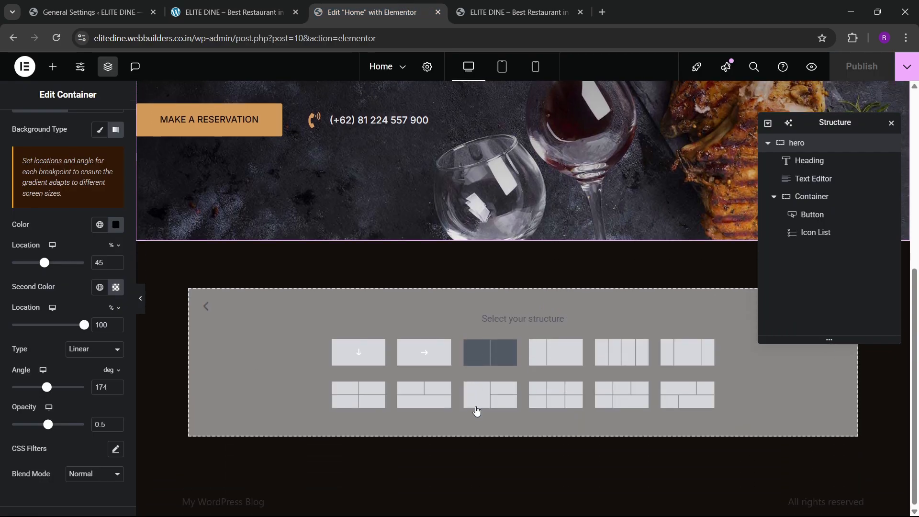
# Step: Add a two-column container named "about" below the hero section and set its boxed width to 1300 px
pyautogui.click(508, 359)
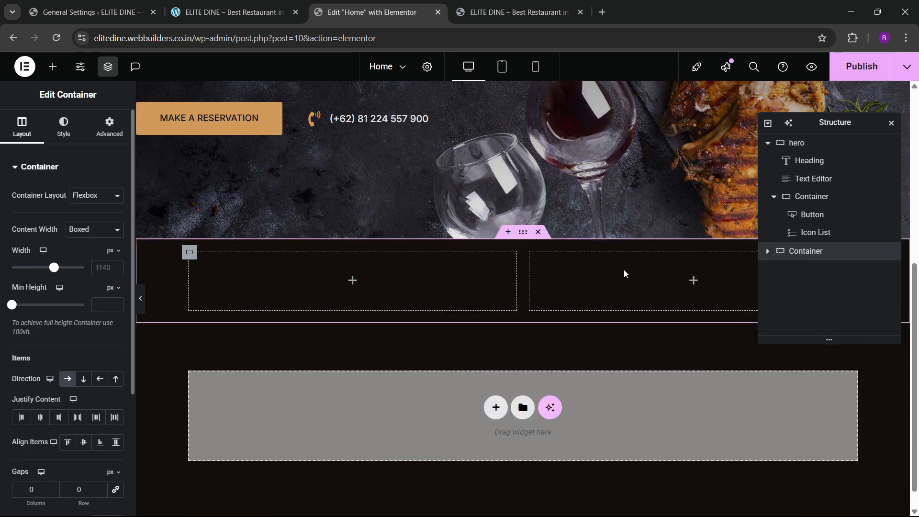
pyautogui.doubleClick(818, 259)
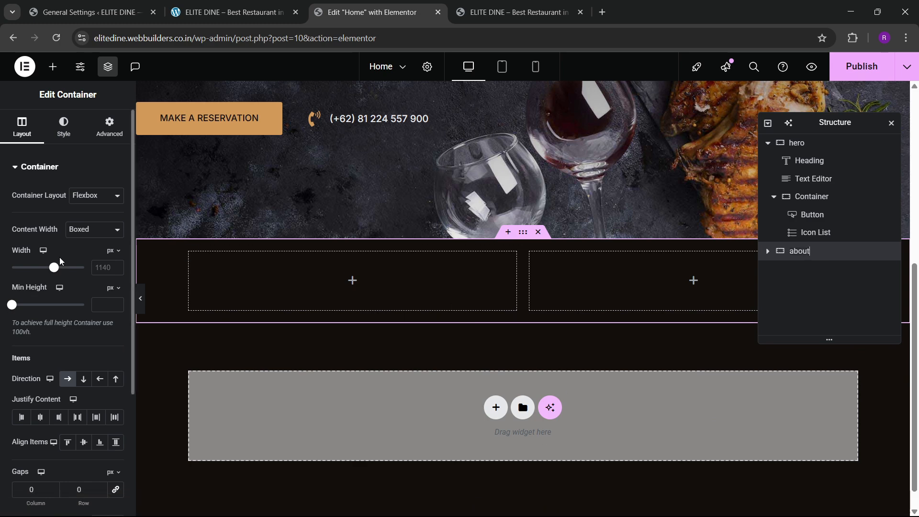
pyautogui.click(98, 268)
pyautogui.write('1300')
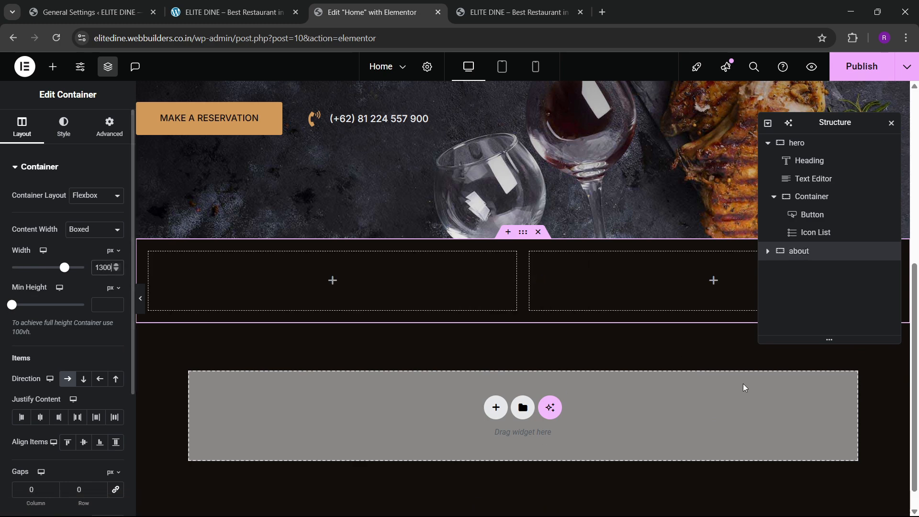
pyautogui.click(840, 513)
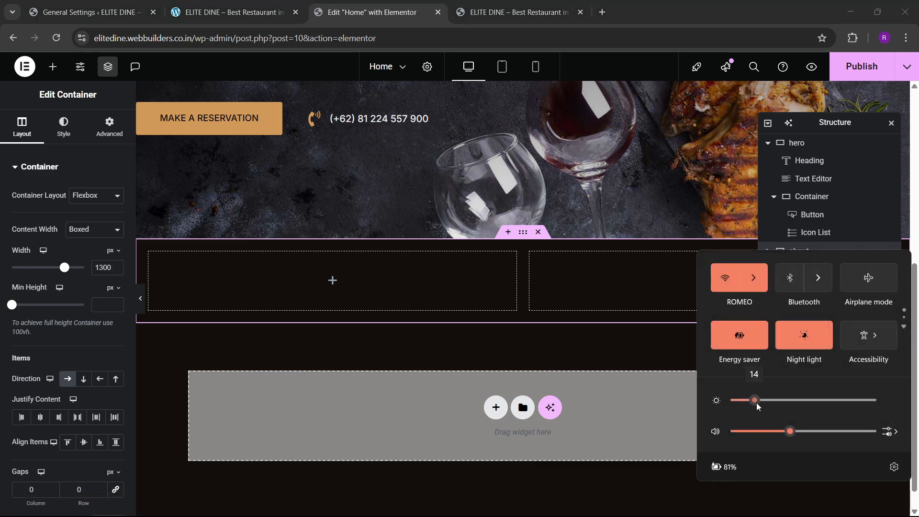
pyautogui.click(460, 280)
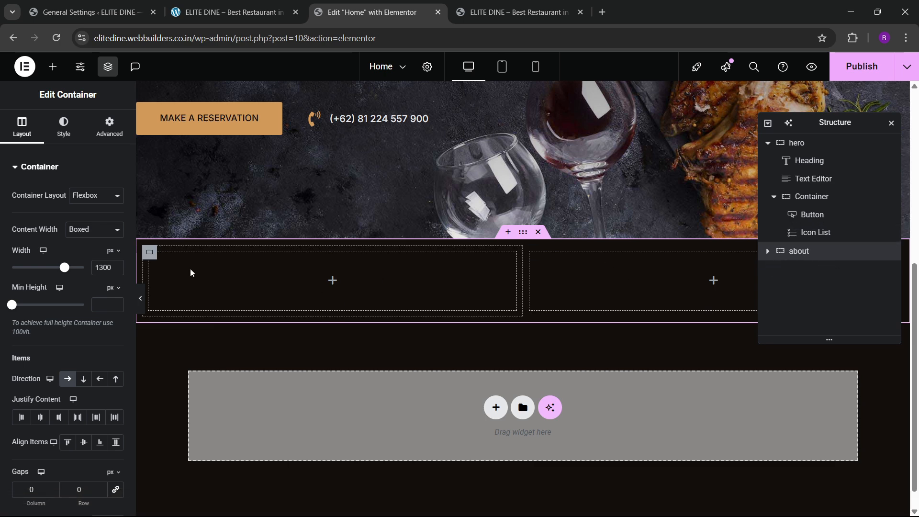
# Step: Set the padding of the about container and both of its inner containers to 0
pyautogui.click(109, 126)
pyautogui.click(115, 255)
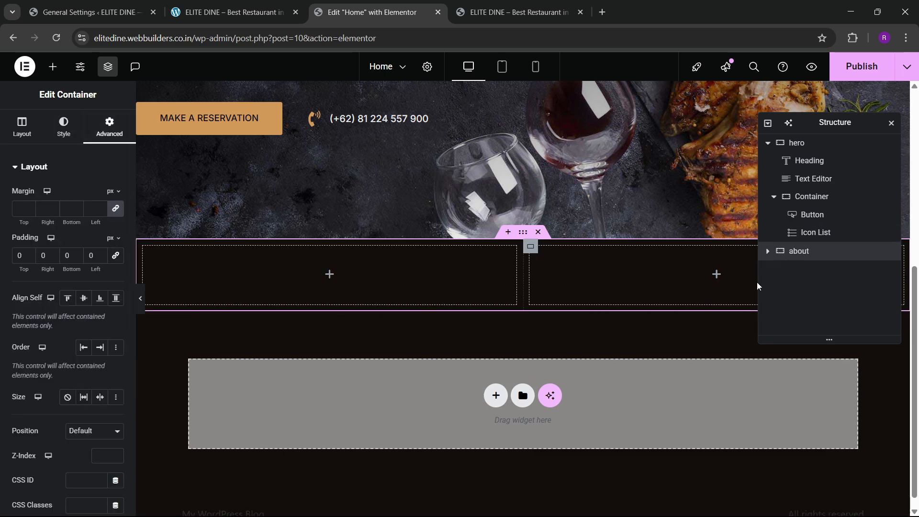
pyautogui.click(769, 256)
pyautogui.click(765, 269)
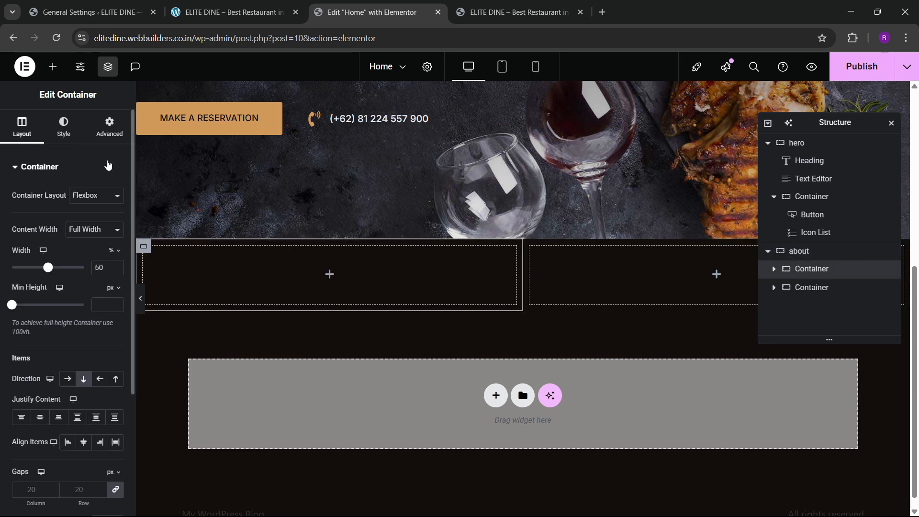
pyautogui.click(109, 125)
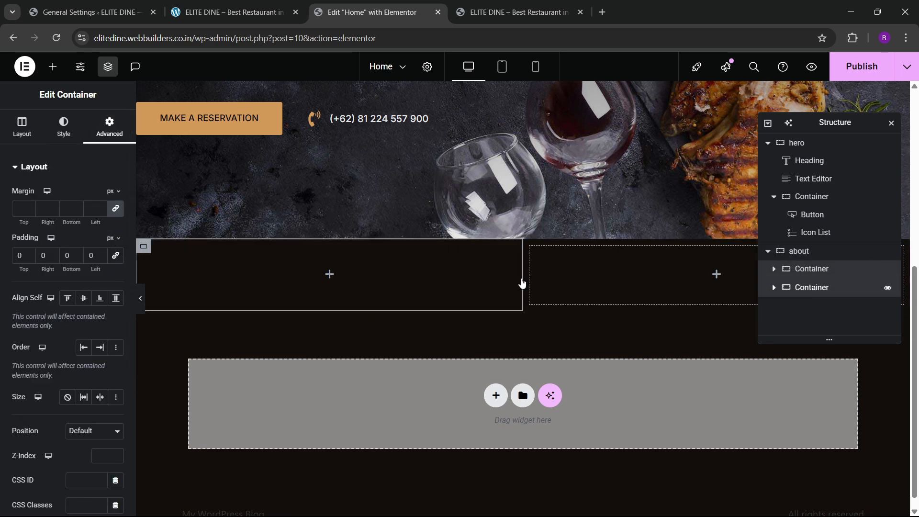
pyautogui.click(813, 288)
pyautogui.click(111, 130)
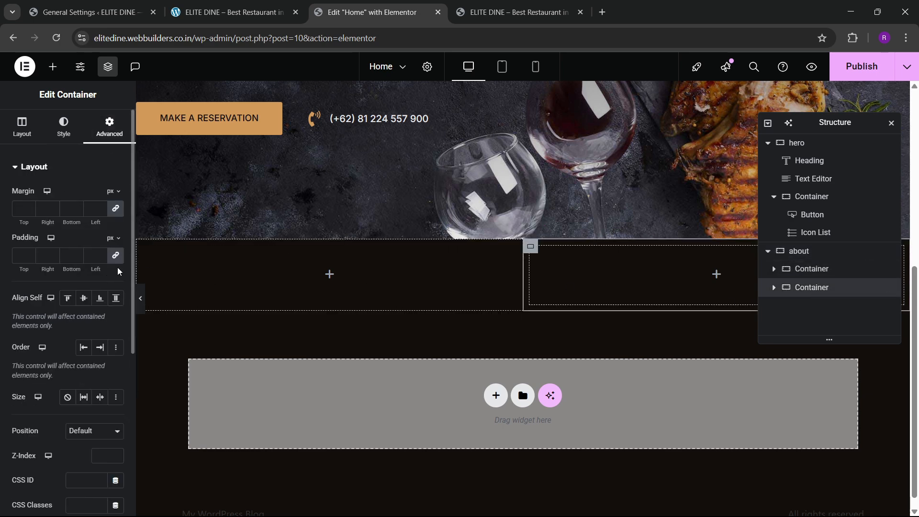
# Step: Duplicate the about section's second inner container and set the section's top and bottom padding to 80 px
pyautogui.rightClick(827, 289)
pyautogui.click(804, 226)
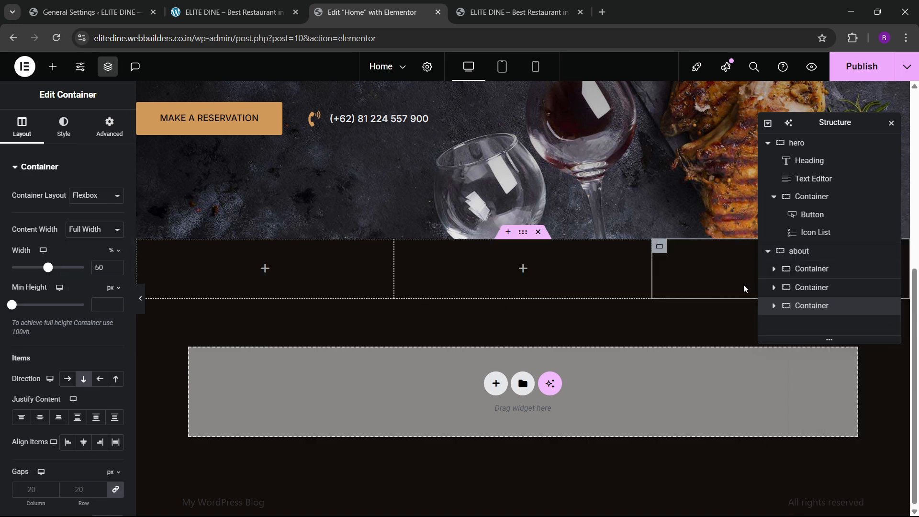
pyautogui.click(800, 254)
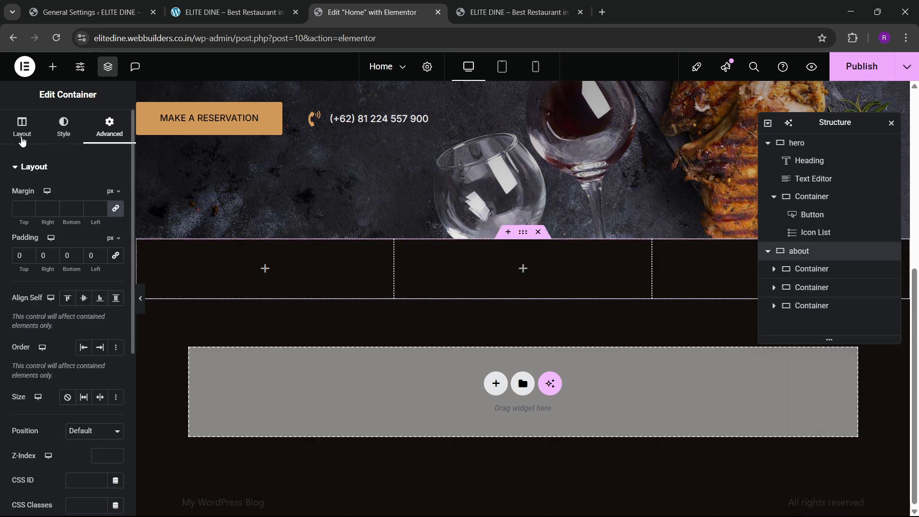
pyautogui.click(18, 254)
pyautogui.write('8')
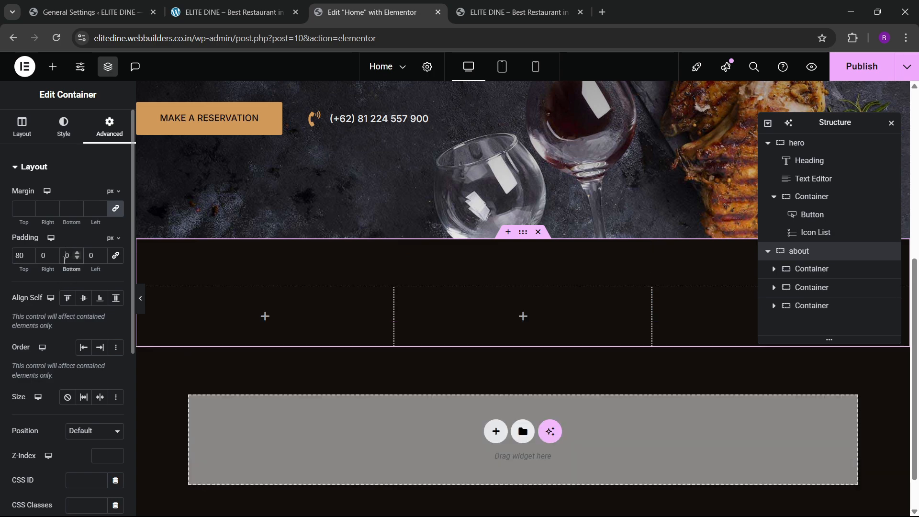
# Step: Set the widths of the about section's three inner containers to 20%, 40% and 40%, following the reference page's story section
pyautogui.click(230, 12)
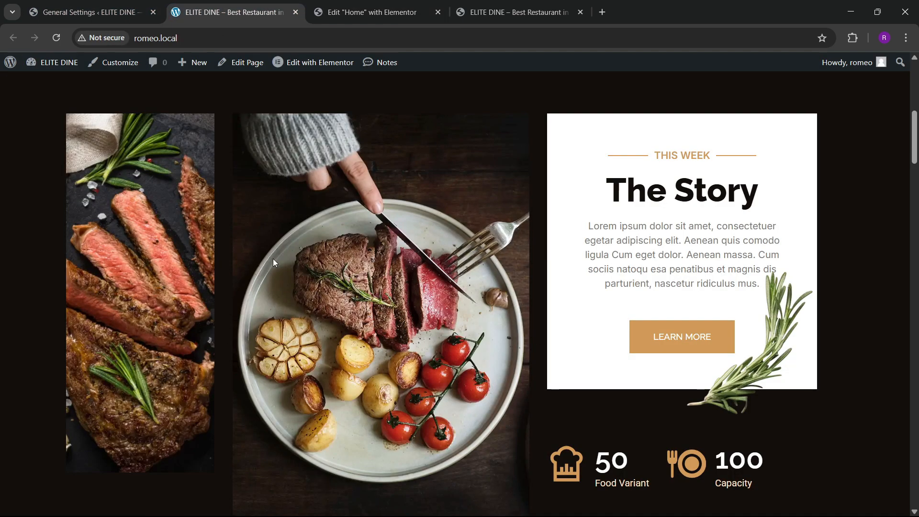
pyautogui.scroll(2, 324, 272)
pyautogui.scroll(-3, 324, 272)
pyautogui.scroll(1, 175, 240)
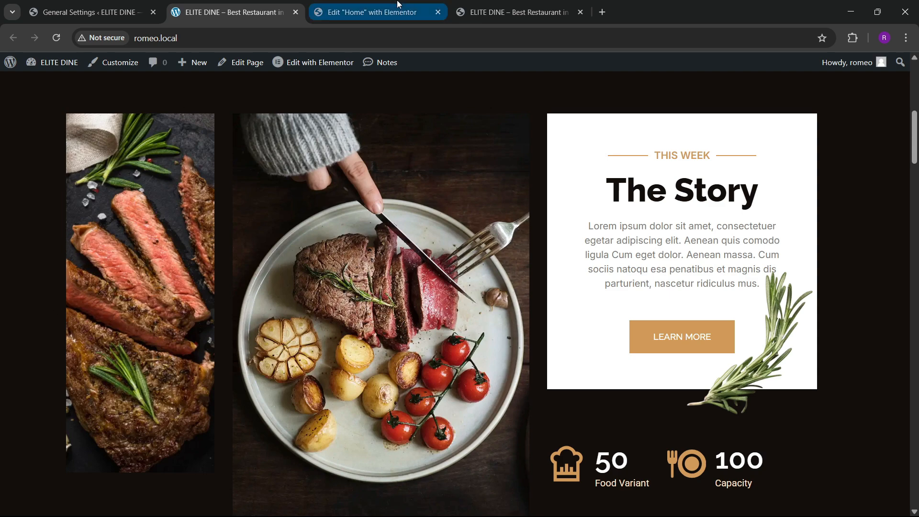
pyautogui.click(378, 12)
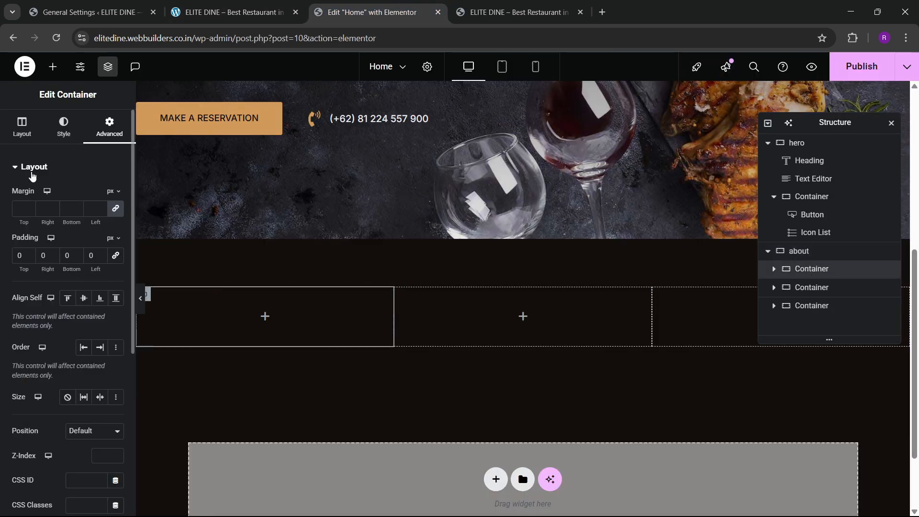
pyautogui.click(22, 127)
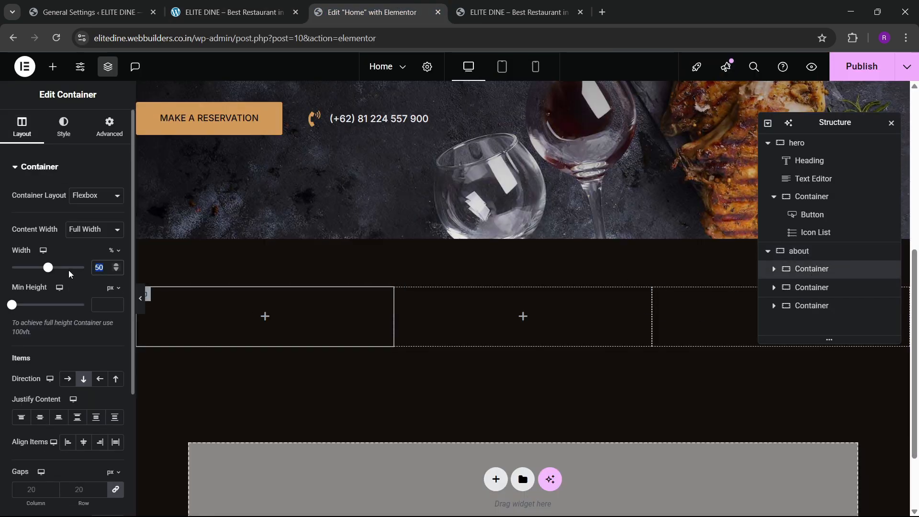
pyautogui.write('20')
pyautogui.click(818, 296)
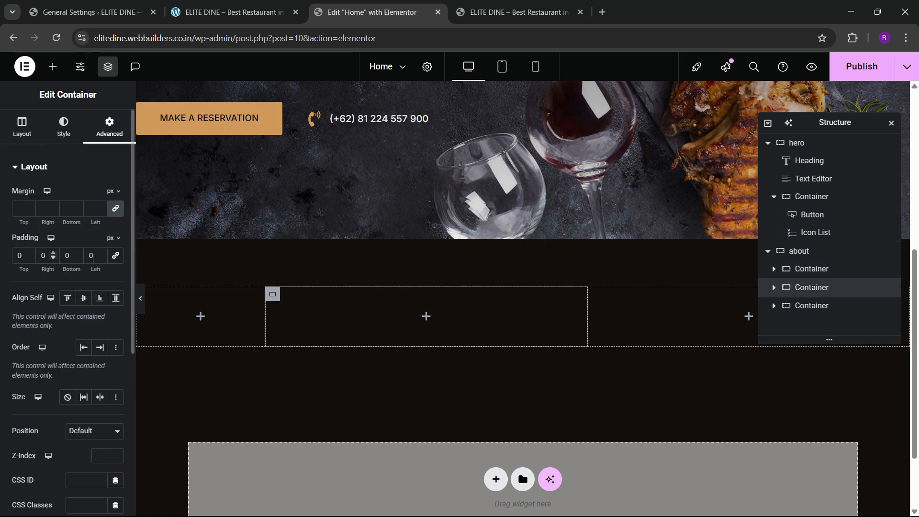
pyautogui.click(29, 137)
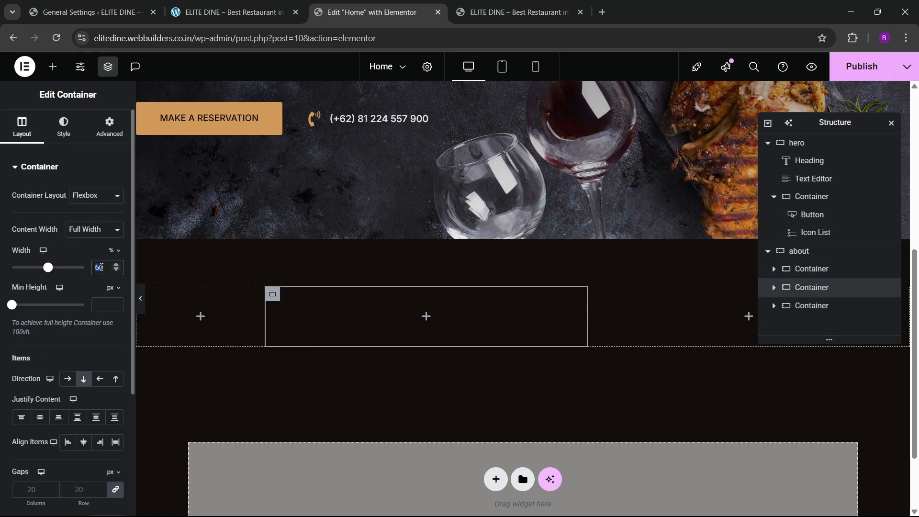
pyautogui.write('40')
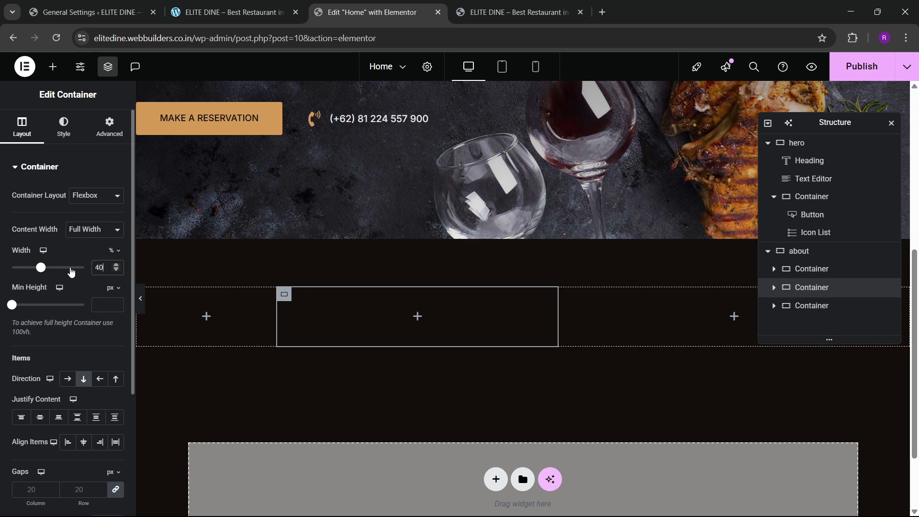
pyautogui.click(816, 306)
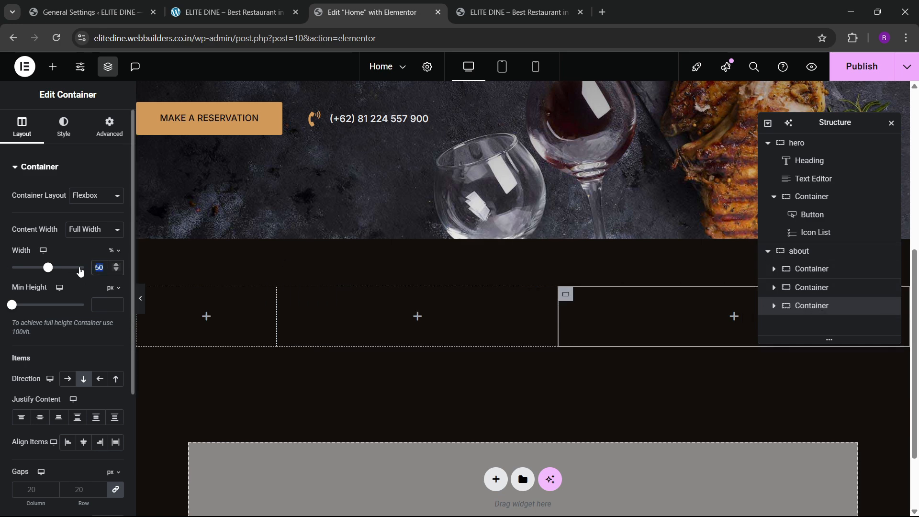
pyautogui.write('40')
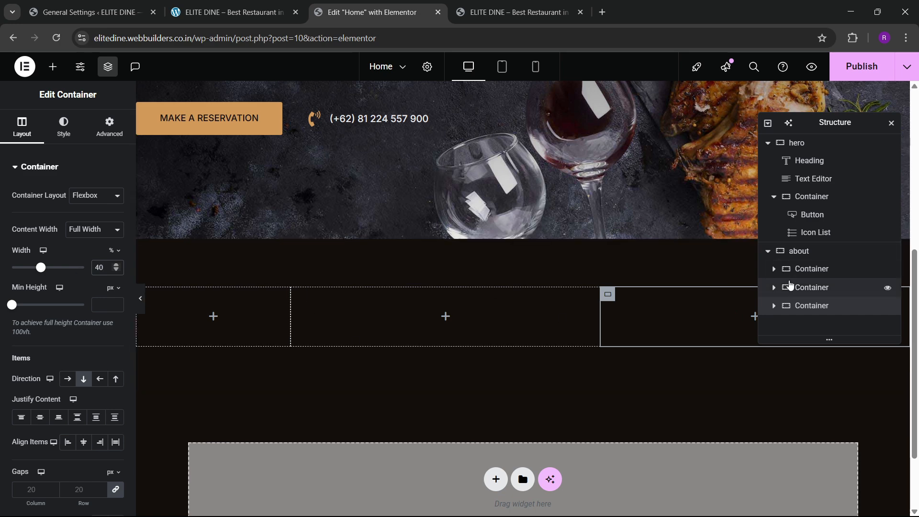
# Step: Add an Image widget to the about section's first column and assign about-beef.webp from the media library
pyautogui.click(53, 67)
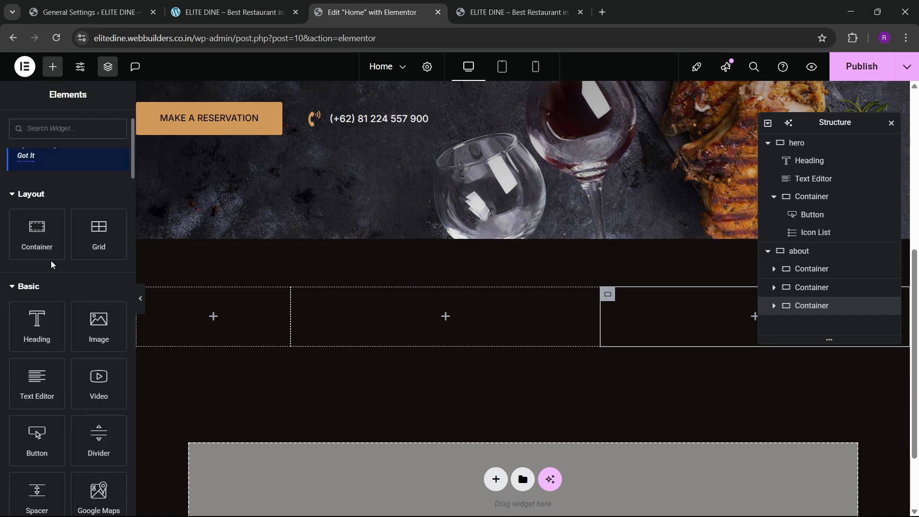
pyautogui.moveTo(99, 326); pyautogui.dragTo(229, 311)
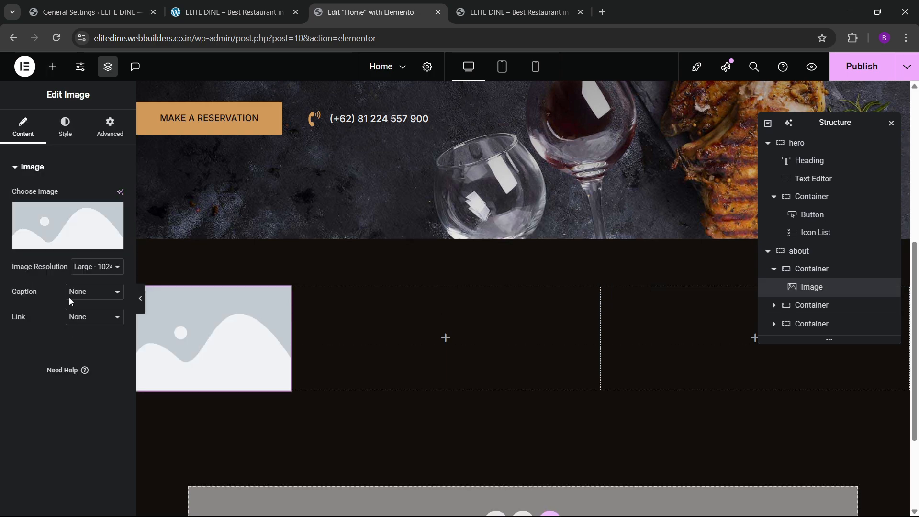
pyautogui.click(60, 245)
pyautogui.click(239, 12)
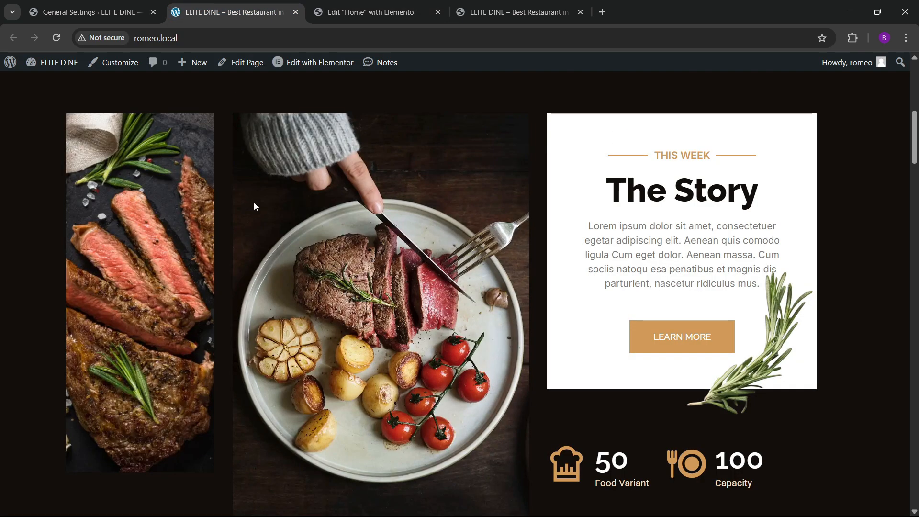
pyautogui.click(411, 11)
pyautogui.click(277, 222)
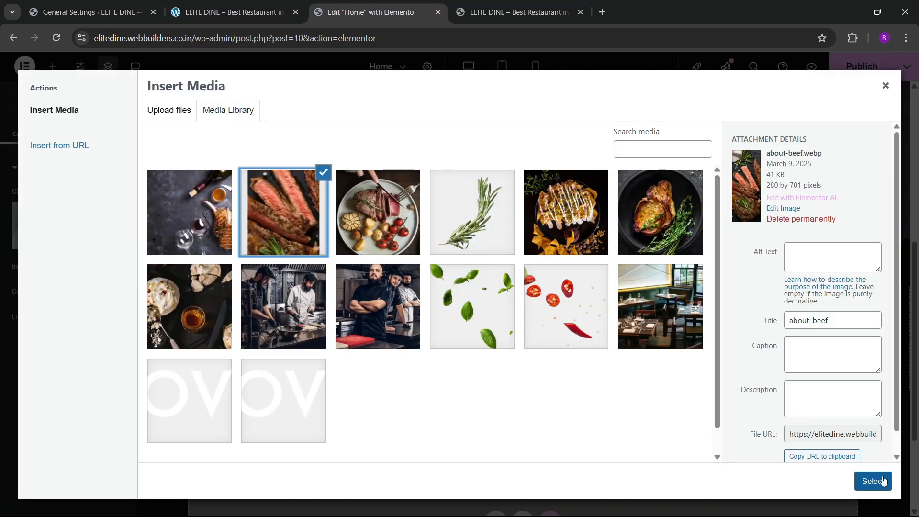
pyautogui.click(880, 481)
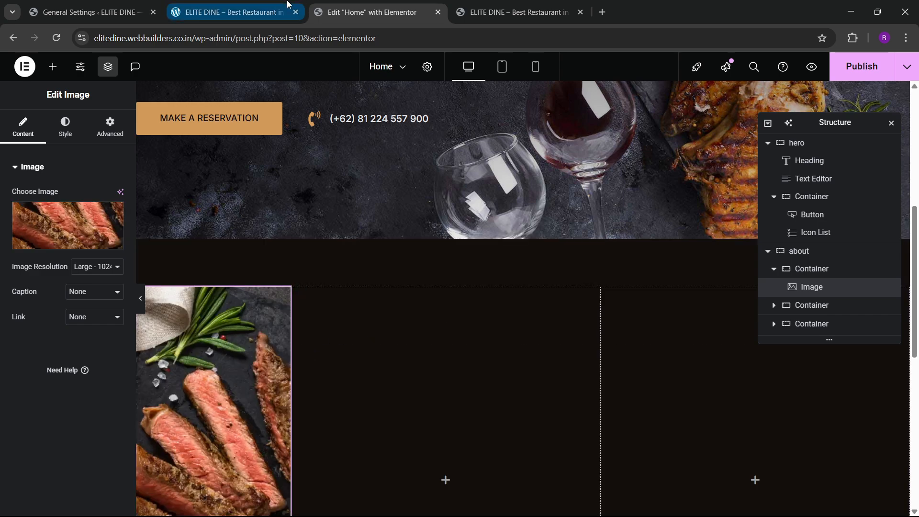
# Step: Add an Image widget to the about section's second column and assign about-eating.webp, matching the reference page
pyautogui.click(235, 12)
pyautogui.click(370, 4)
pyautogui.click(53, 66)
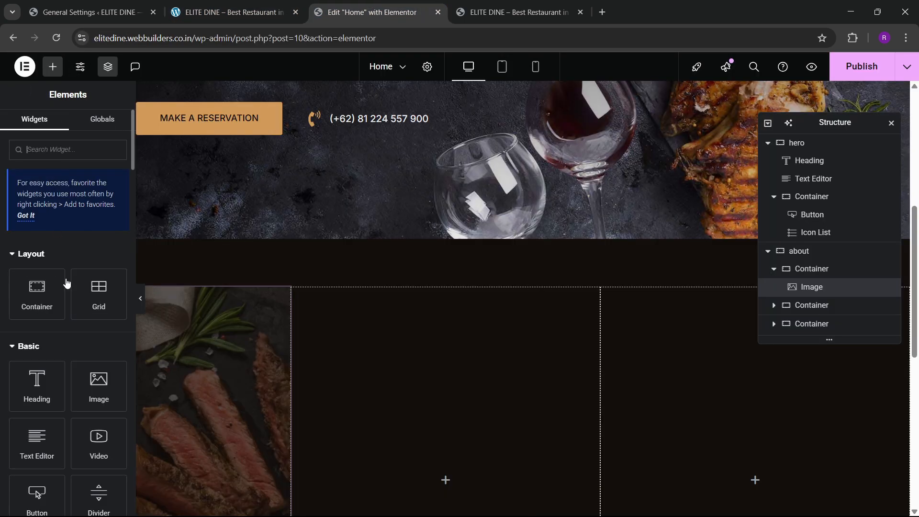
pyautogui.scroll(-1, 67, 283)
pyautogui.moveTo(99, 326); pyautogui.dragTo(330, 385)
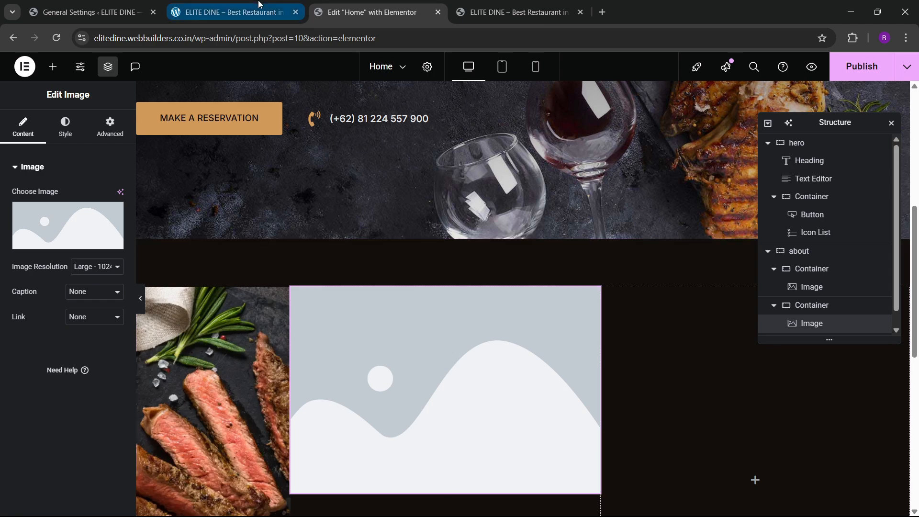
pyautogui.click(234, 12)
pyautogui.click(370, 12)
pyautogui.click(67, 225)
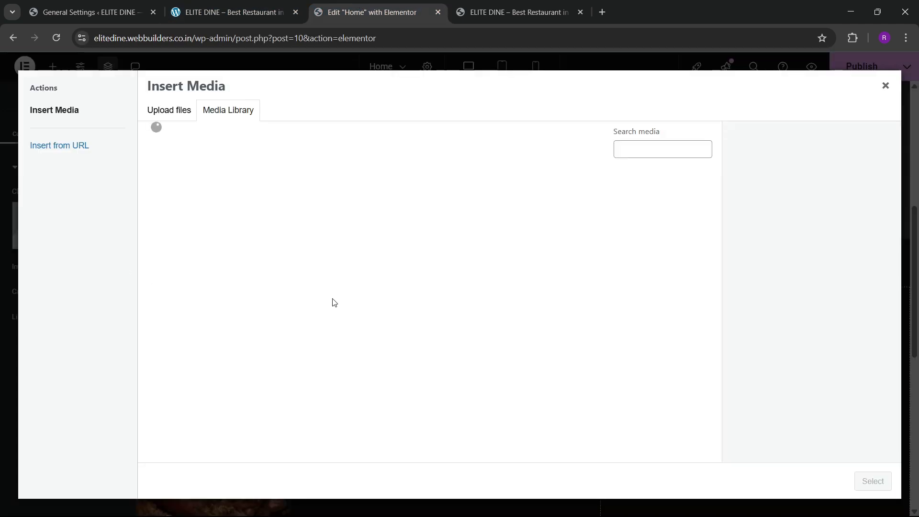
pyautogui.click(366, 223)
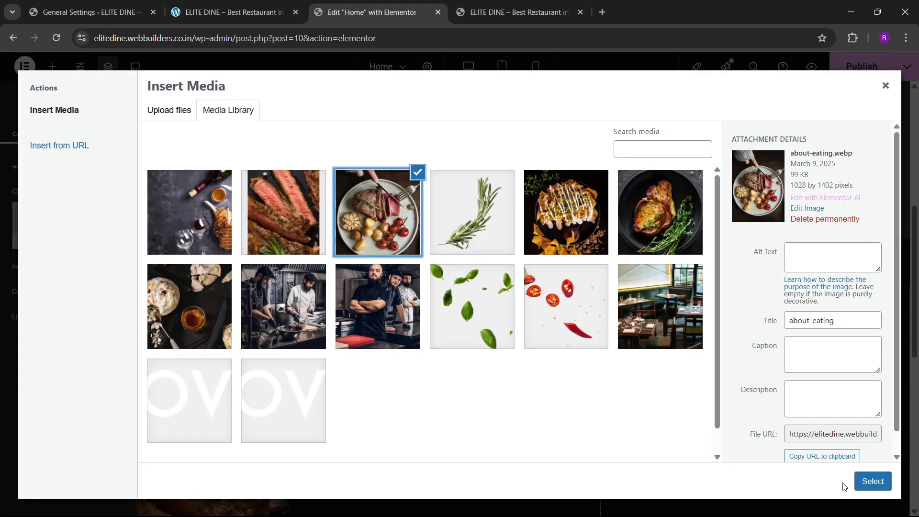
pyautogui.click(860, 482)
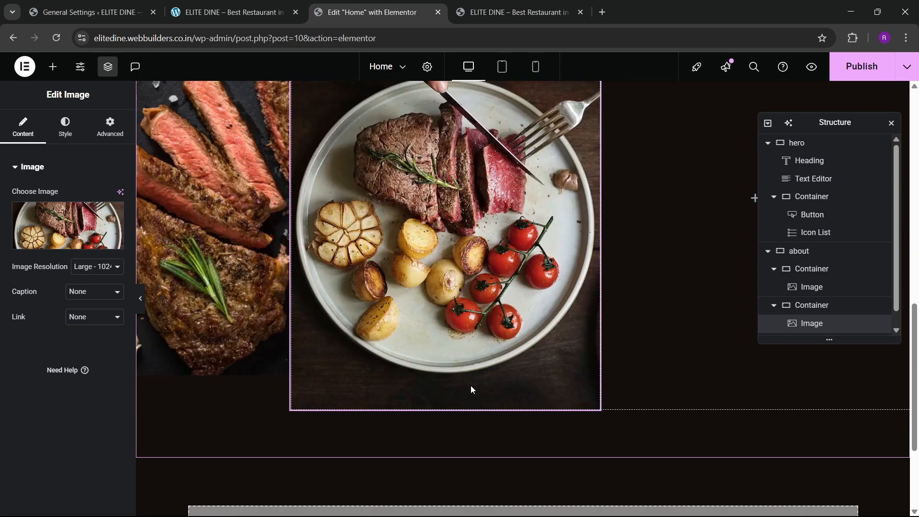
# Step: Add a nested container inside the about section's empty third column for the story card, following the reference page
pyautogui.scroll(5, 471, 388)
pyautogui.click(262, 5)
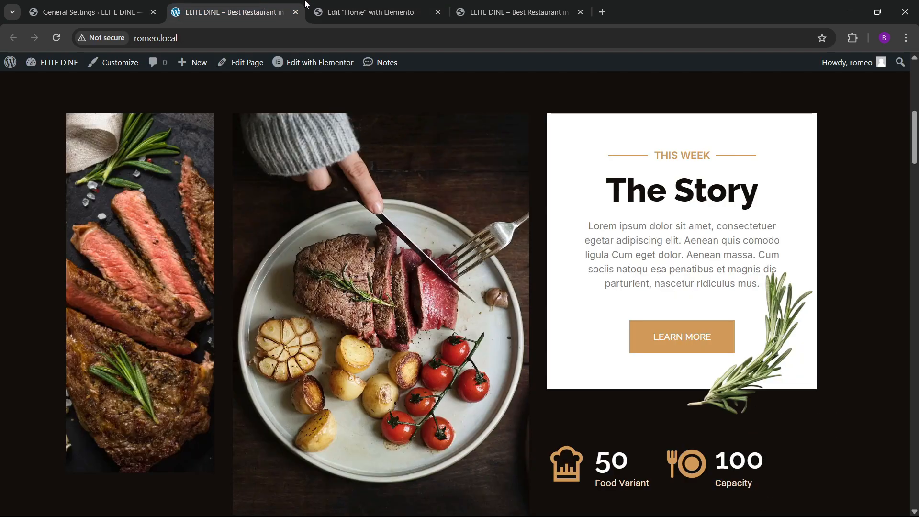
pyautogui.click(380, 4)
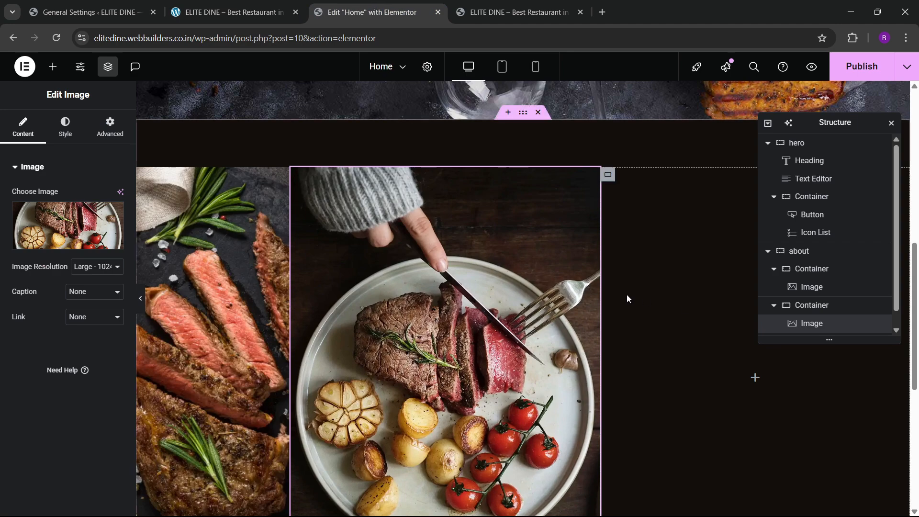
pyautogui.scroll(1, 414, 297)
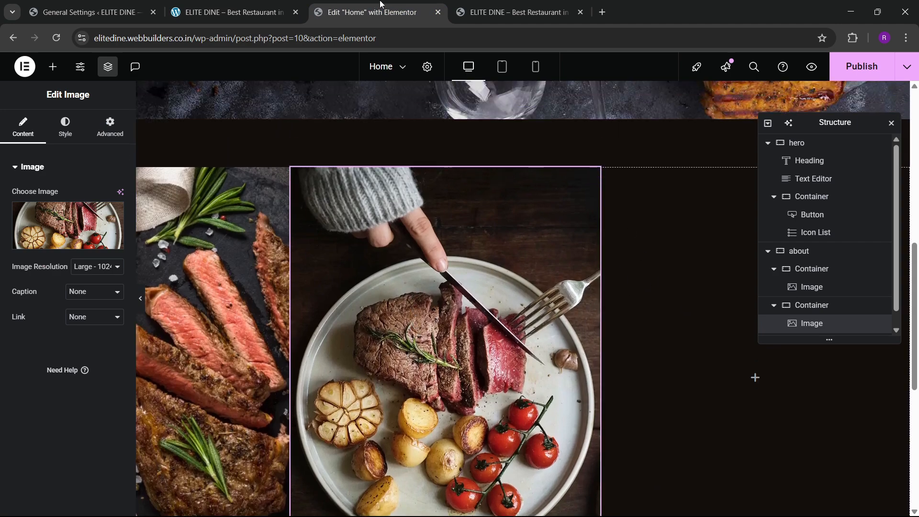
pyautogui.click(57, 69)
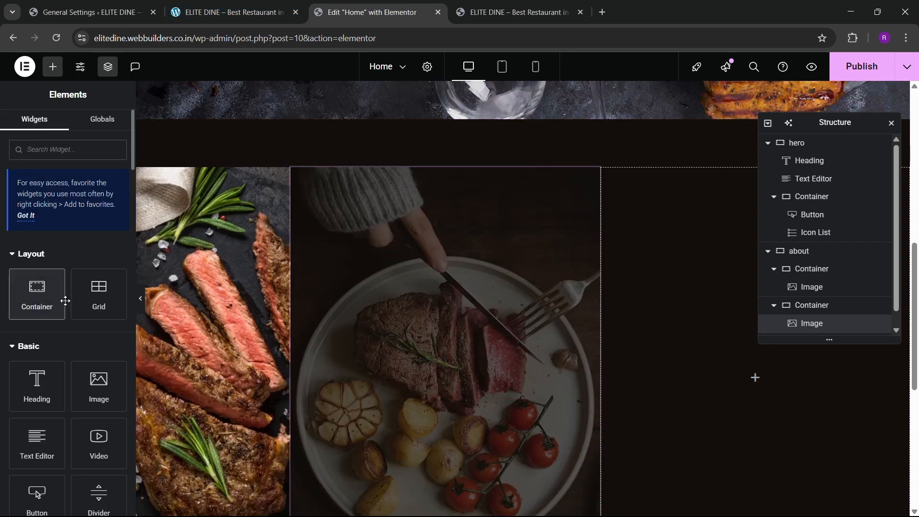
pyautogui.moveTo(64, 297); pyautogui.dragTo(734, 360)
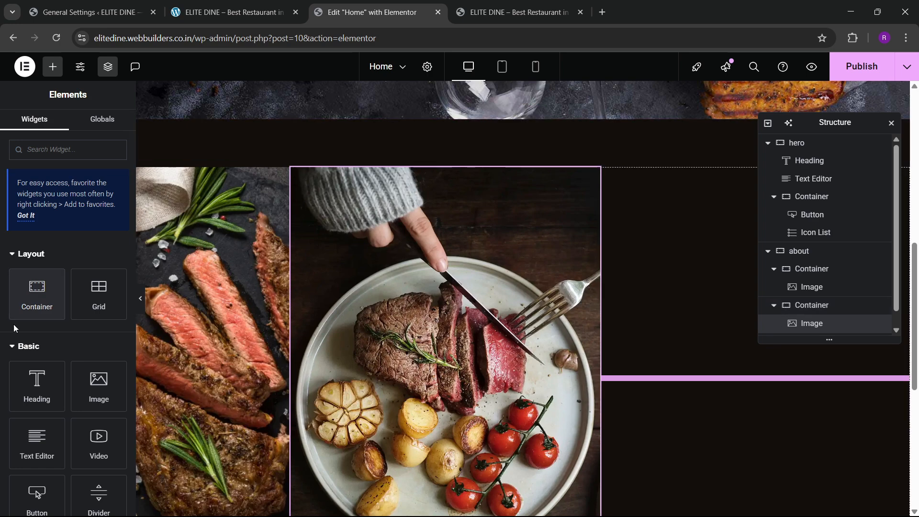
pyautogui.moveTo(15, 289); pyautogui.dragTo(680, 339)
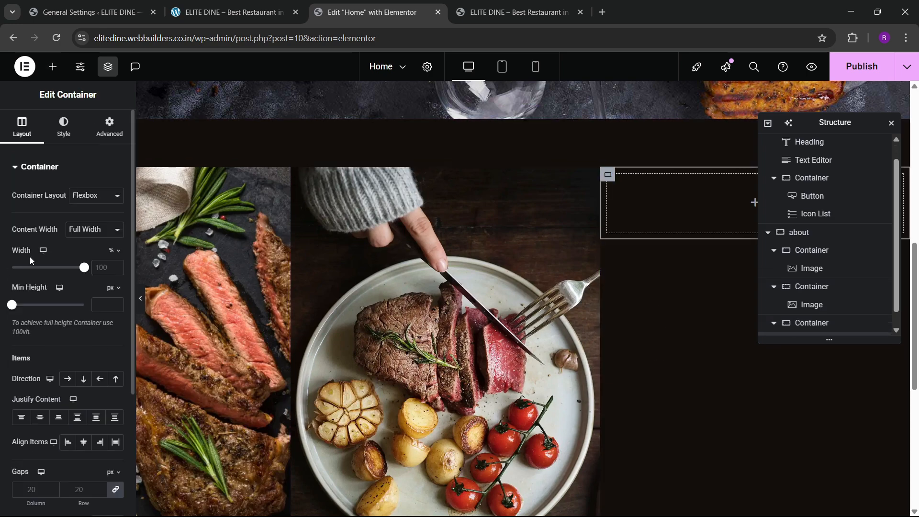
# Step: Give the new story card container a classic white background
pyautogui.click(110, 129)
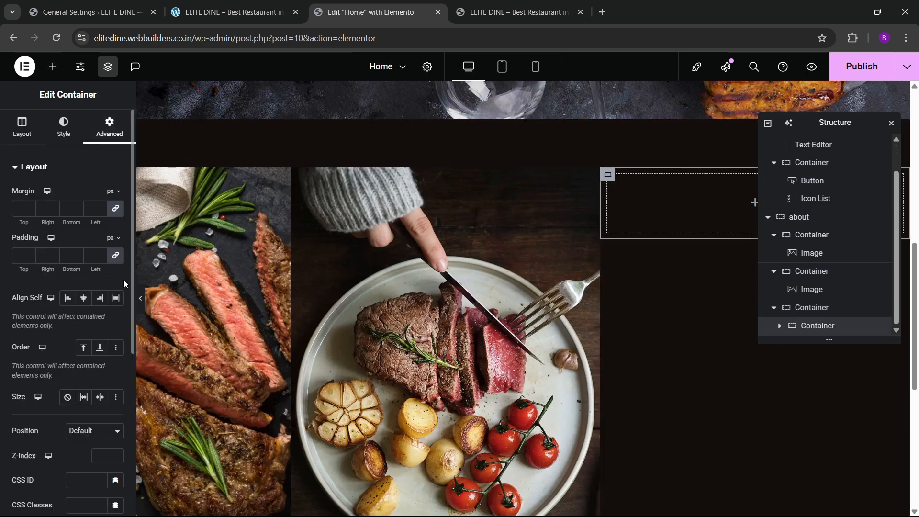
pyautogui.click(62, 136)
pyautogui.click(78, 220)
pyautogui.click(116, 246)
pyautogui.moveTo(68, 297); pyautogui.dragTo(46, 291)
pyautogui.click(70, 239)
# Step: Check the story card on the reference page and set the white container's padding to 40 px on all sides
pyautogui.click(261, 4)
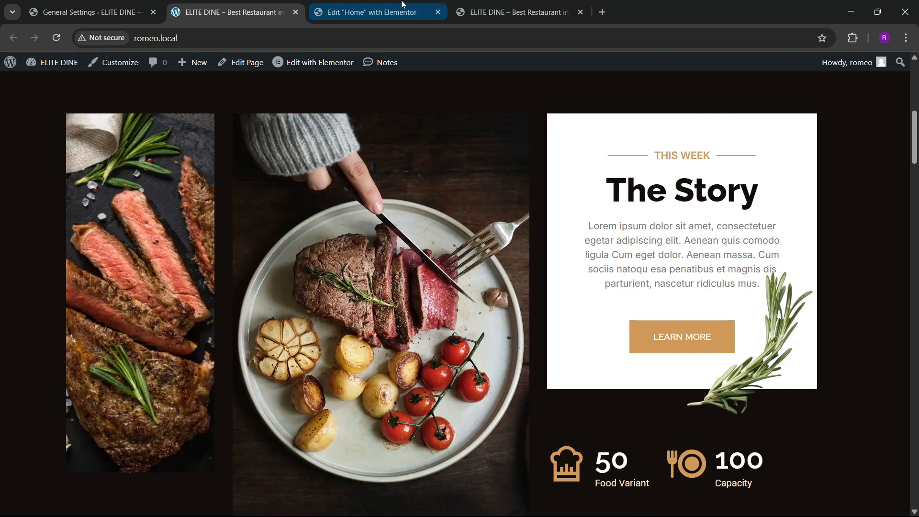
pyautogui.click(402, 4)
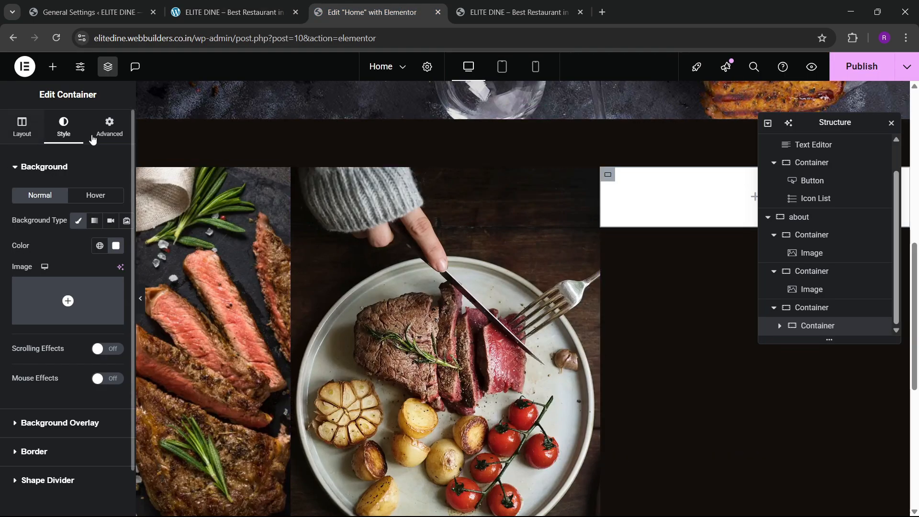
pyautogui.click(109, 125)
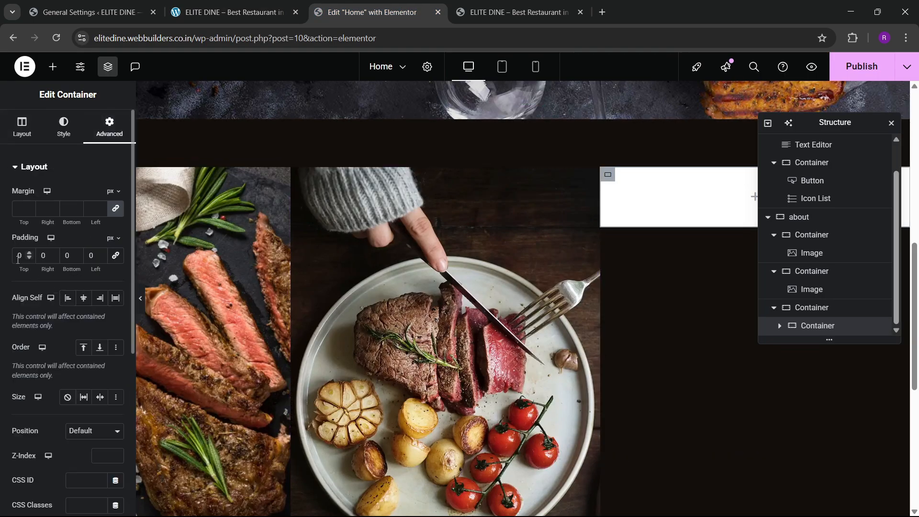
pyautogui.write('4')
pyautogui.click(116, 255)
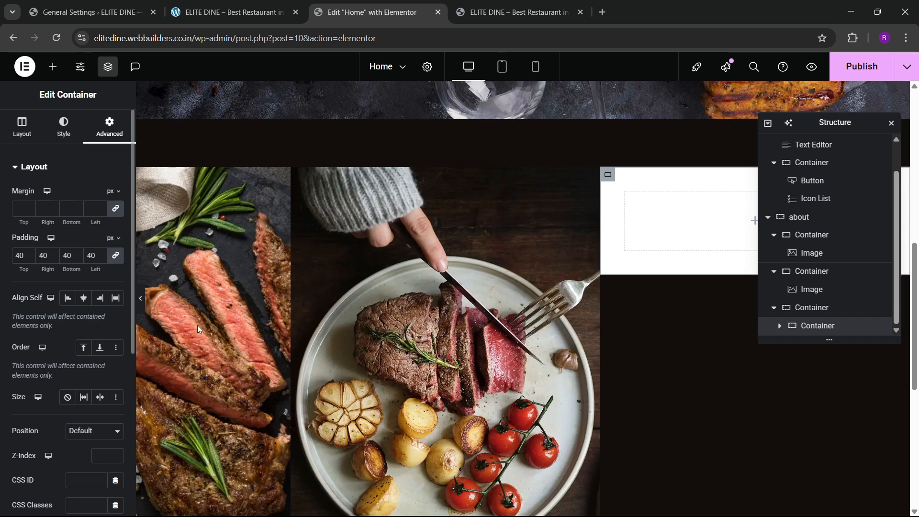
# Step: Move the Structure panel off the third column and add a Divider widget inside the white story card
pyautogui.moveTo(857, 125); pyautogui.dragTo(518, 223)
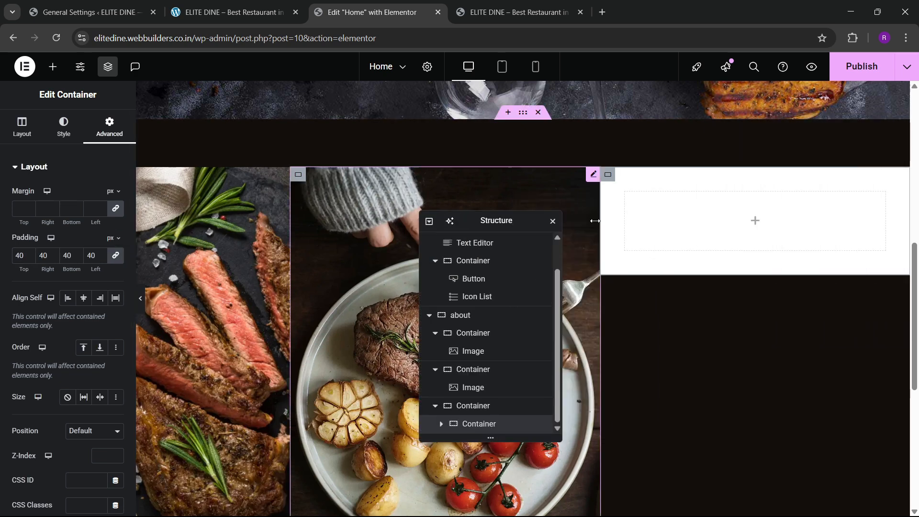
pyautogui.click(61, 65)
pyautogui.scroll(-1, 68, 268)
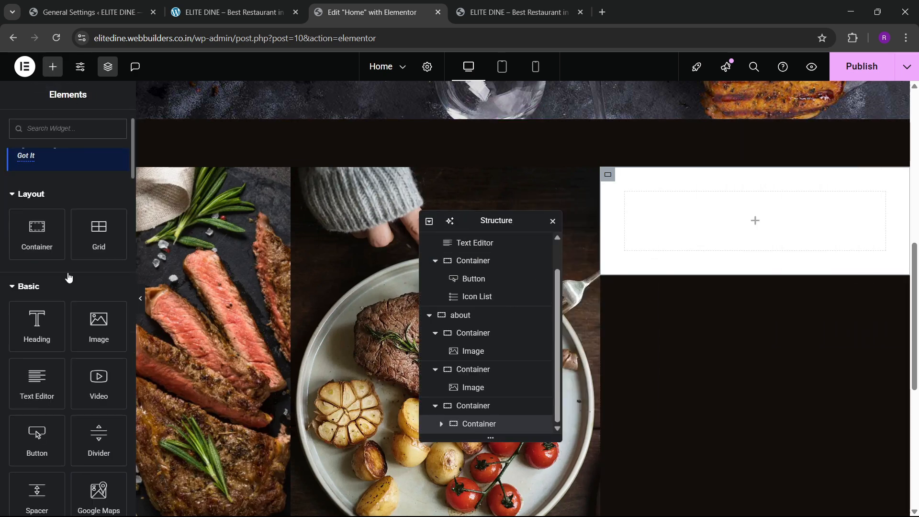
pyautogui.write('divide')
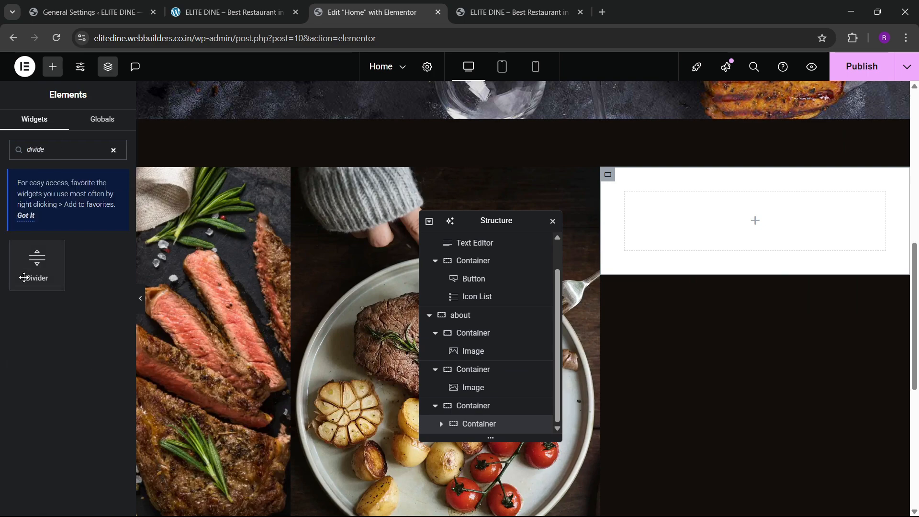
pyautogui.moveTo(37, 263); pyautogui.dragTo(753, 206)
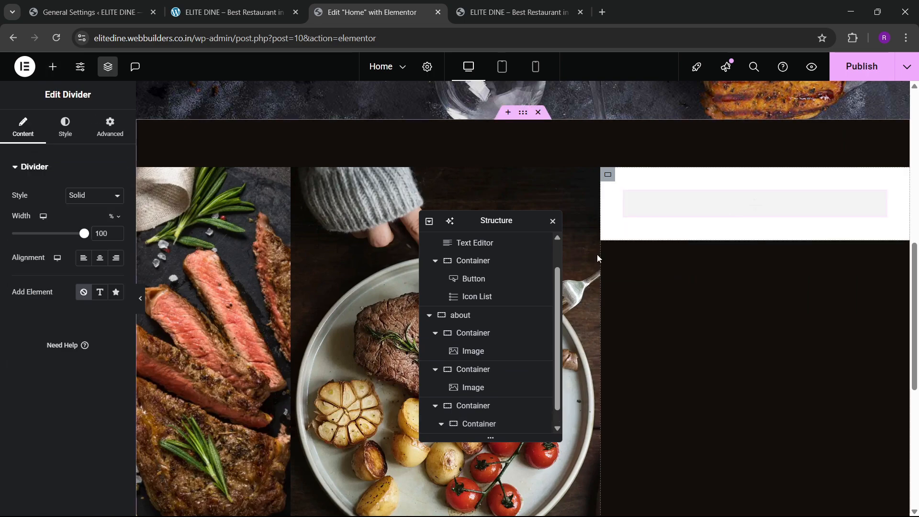
# Step: Add a text element reading THIS WEEK to the divider, matching the reference card
pyautogui.click(235, 4)
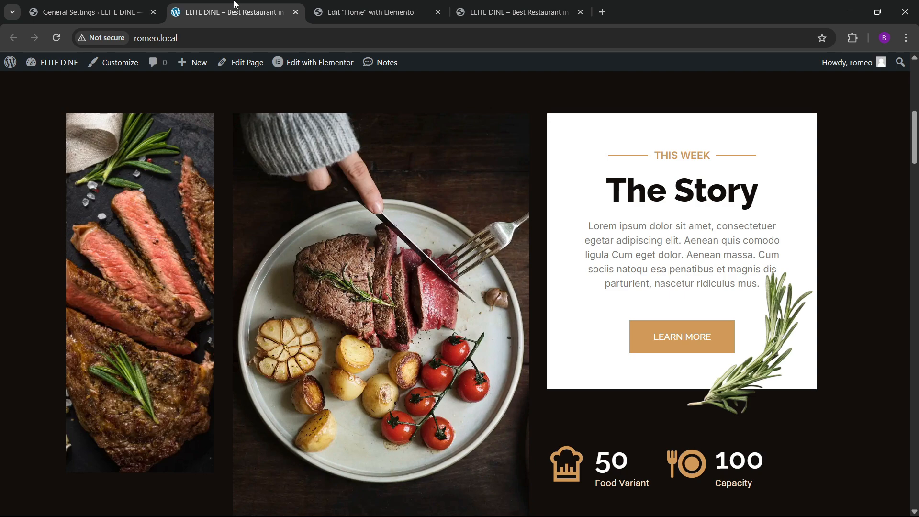
pyautogui.click(413, 5)
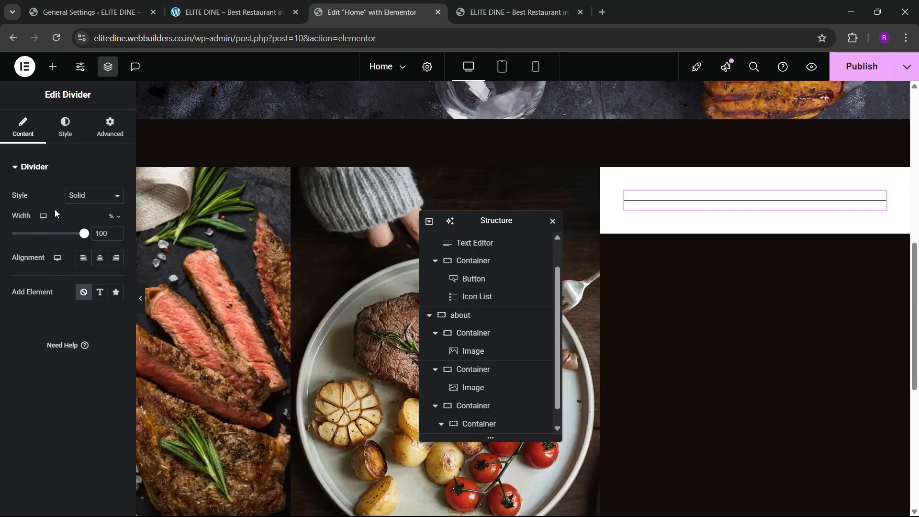
pyautogui.click(100, 293)
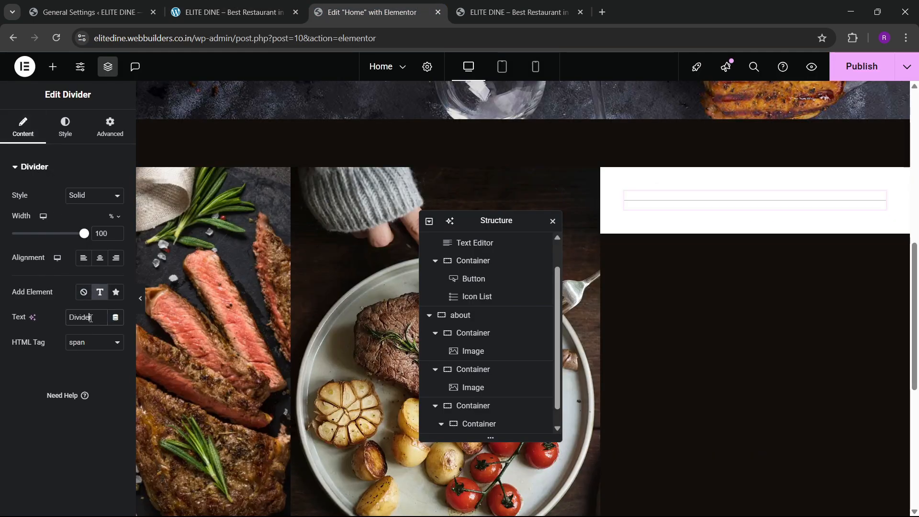
pyautogui.doubleClick(90, 318)
pyautogui.press('BackSpace')
pyautogui.write('THIS W')
pyautogui.press('BackSpace')
pyautogui.press('BackSpace')
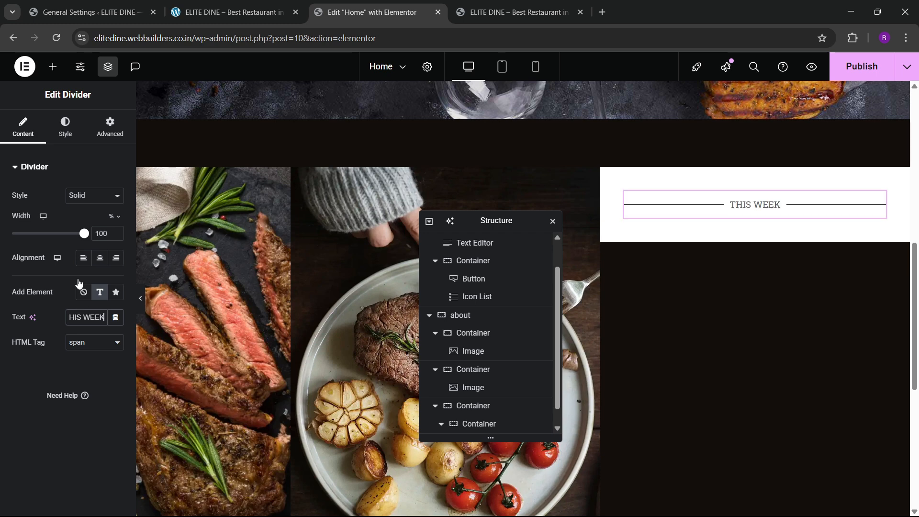
# Step: Set the THIS WEEK divider's width to 50%
pyautogui.click(68, 135)
pyautogui.click(31, 134)
pyautogui.moveTo(82, 237); pyautogui.dragTo(45, 235)
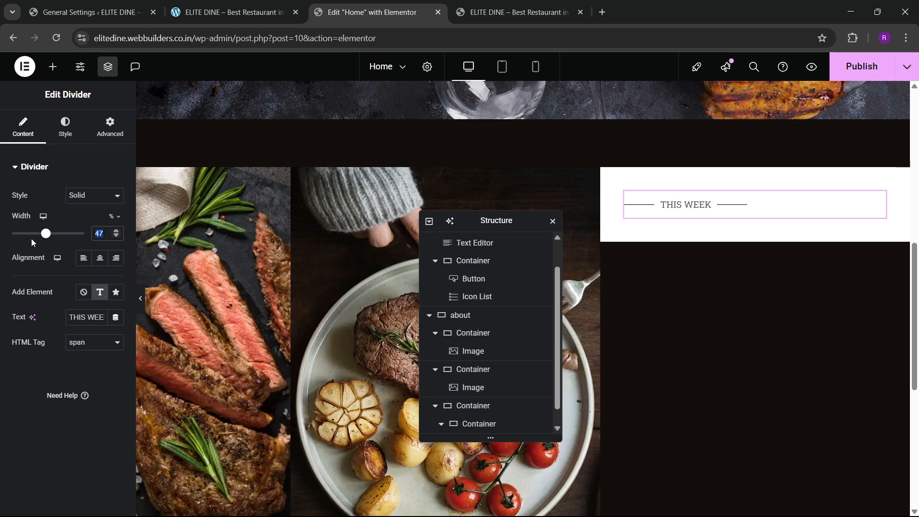
pyautogui.write('50')
# Step: Set the white card container to vertical column direction with centred justification and centred item alignment
pyautogui.scroll(-1, 488, 378)
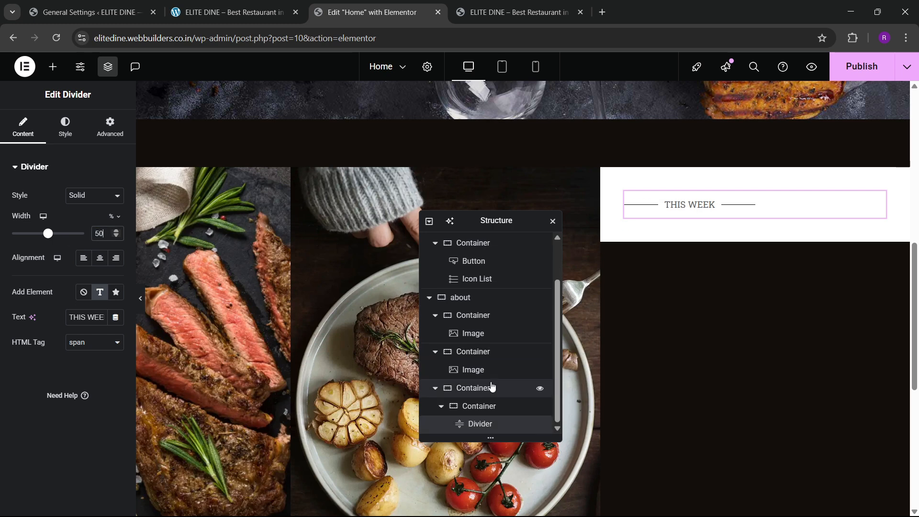
pyautogui.click(486, 407)
pyautogui.scroll(-4, 70, 310)
pyautogui.click(84, 206)
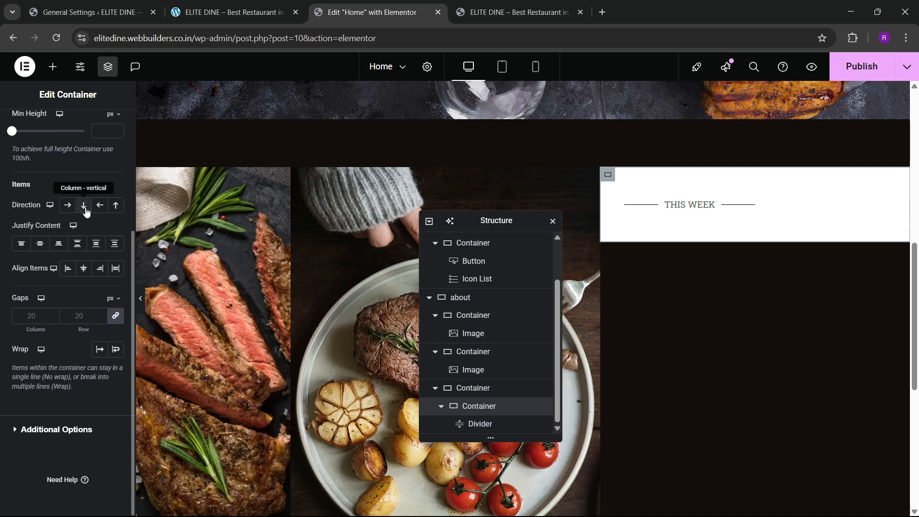
pyautogui.click(40, 243)
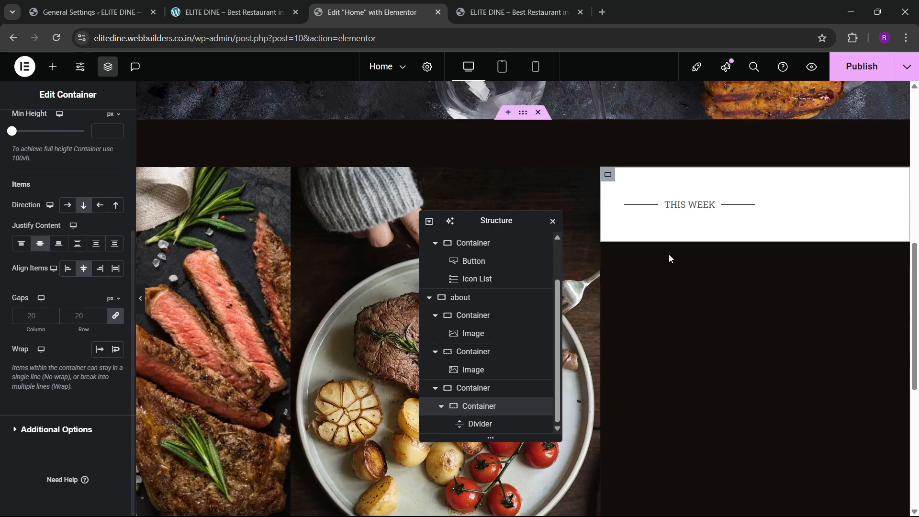
# Step: Style the THIS WEEK divider with centre alignment, a gap of 2 and the gold global colour for its line
pyautogui.click(676, 211)
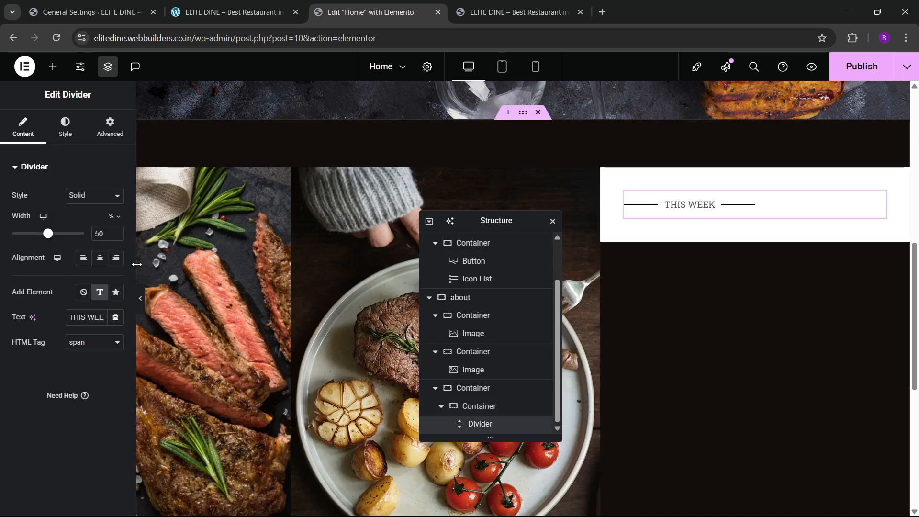
pyautogui.click(101, 258)
pyautogui.click(67, 130)
pyautogui.moveTo(31, 279); pyautogui.dragTo(12, 280)
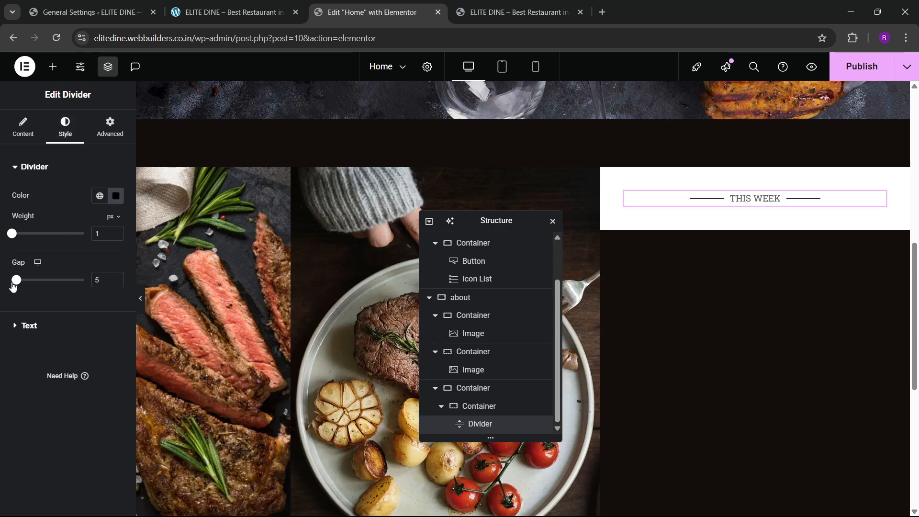
pyautogui.click(100, 196)
pyautogui.click(53, 349)
# Step: Set the divider text's typography to the Raleway family with weight 600 (Semi Bold)
pyautogui.click(47, 330)
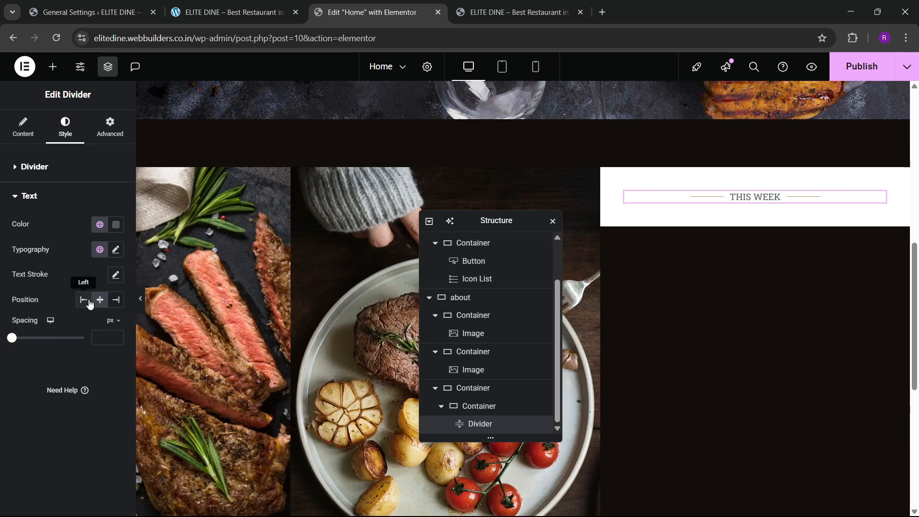
pyautogui.click(116, 249)
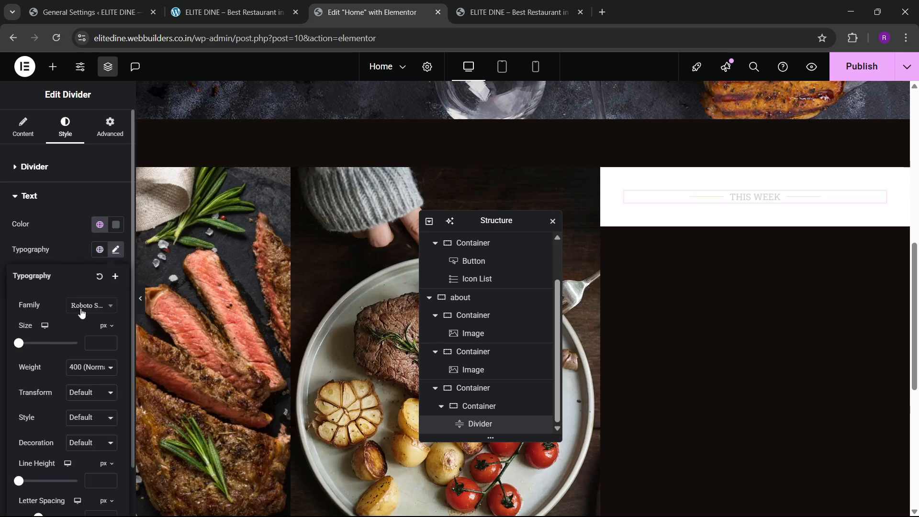
pyautogui.click(84, 306)
pyautogui.write('re')
pyautogui.press('BackSpace')
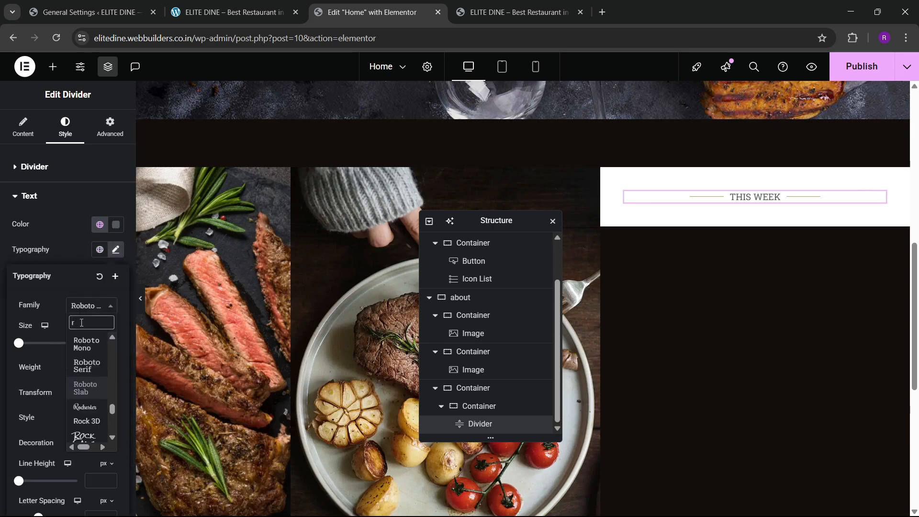
pyautogui.write('ralex')
pyautogui.press('BackSpace')
pyautogui.press('BackSpace')
pyautogui.press('BackSpace')
pyautogui.press('BackSpace')
pyautogui.press('BackSpace')
pyautogui.write('aleway')
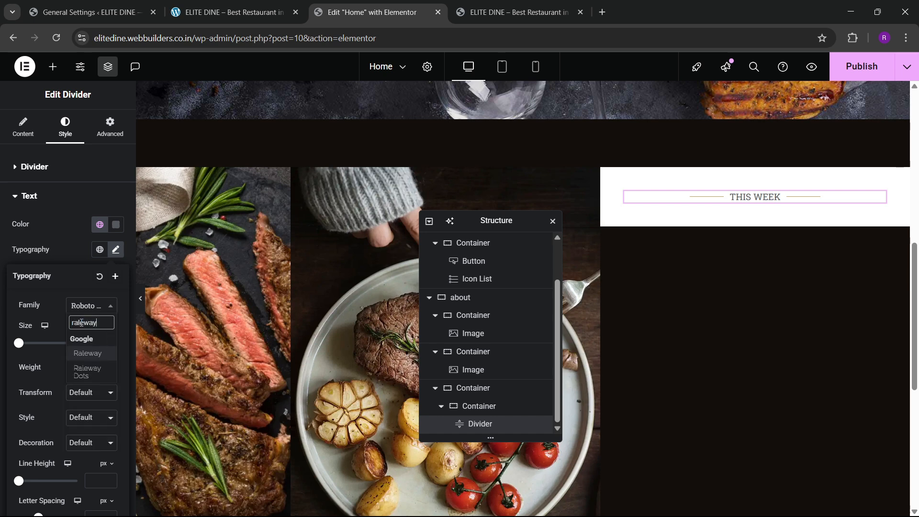
pyautogui.press('Return')
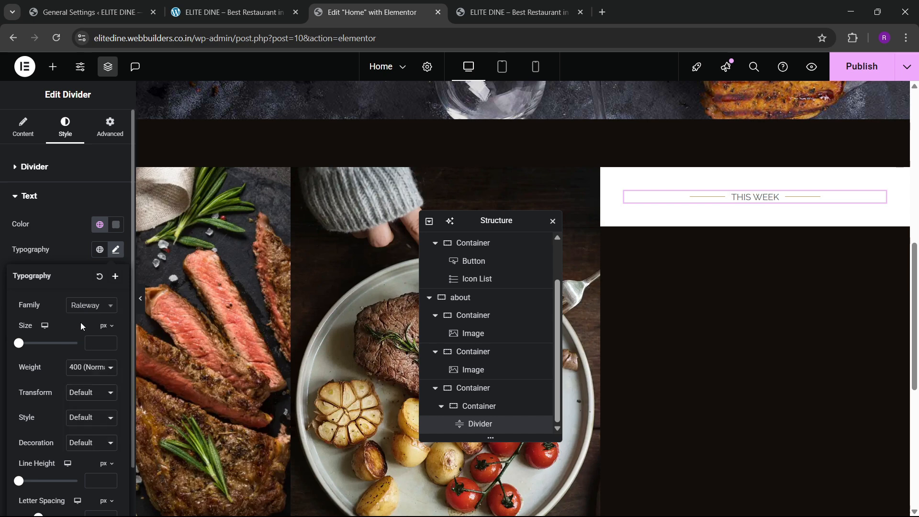
pyautogui.click(83, 366)
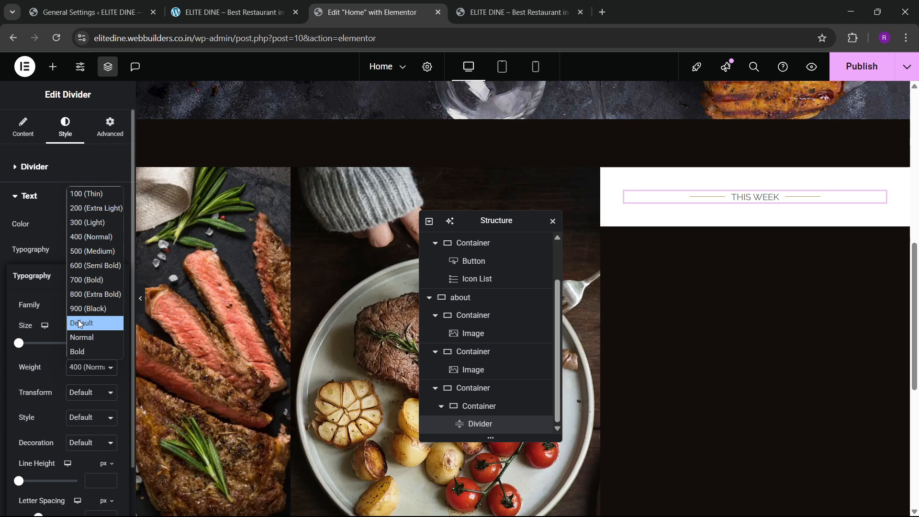
pyautogui.click(73, 264)
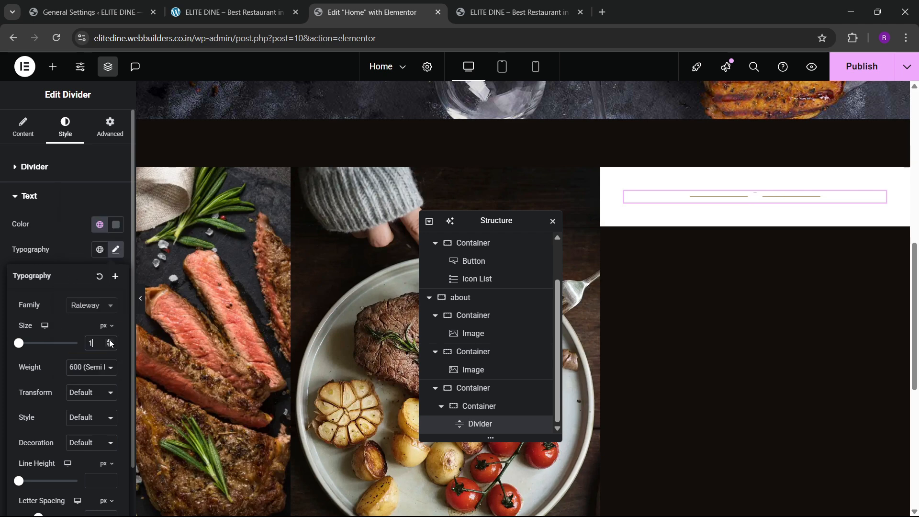
pyautogui.click(54, 247)
# Step: Apply the gold global colour to the divider text and set the divider line's weight to 2 px
pyautogui.click(99, 224)
pyautogui.click(71, 371)
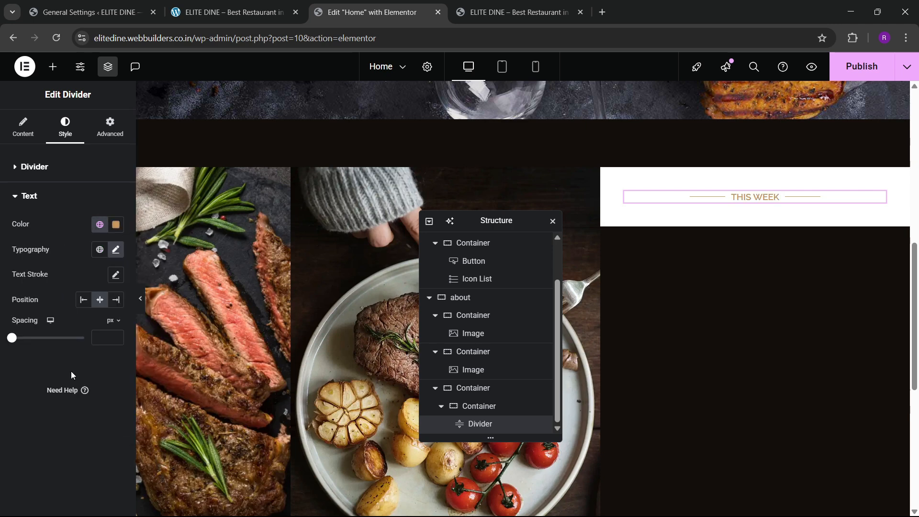
pyautogui.click(34, 168)
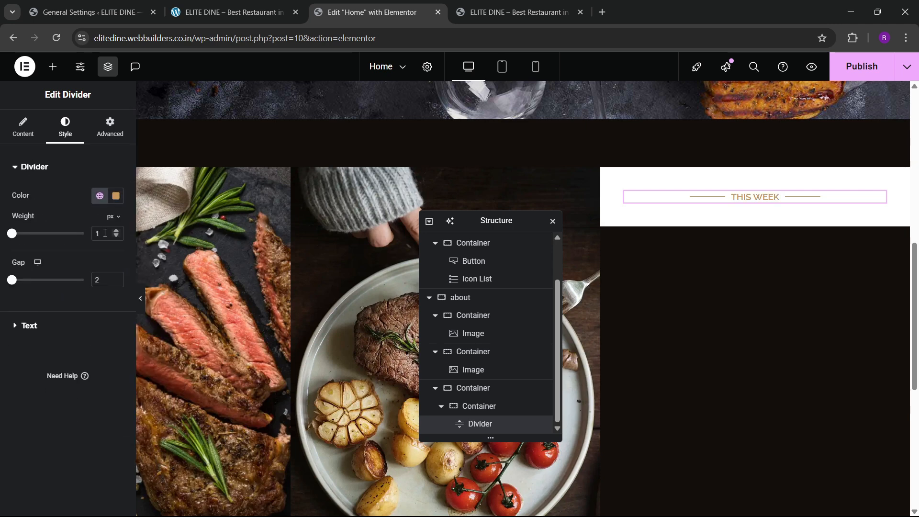
pyautogui.write('2')
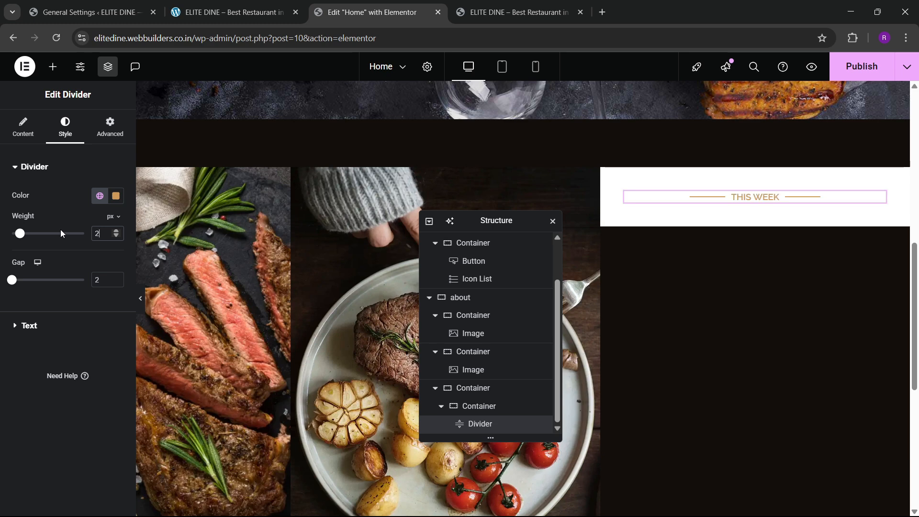
# Step: Try line weights of 3 px and 2.5 px on the THIS WEEK divider against the reference site, then return to 2 px
pyautogui.press('BackSpace')
pyautogui.write('3')
pyautogui.click(230, 12)
pyautogui.click(364, 12)
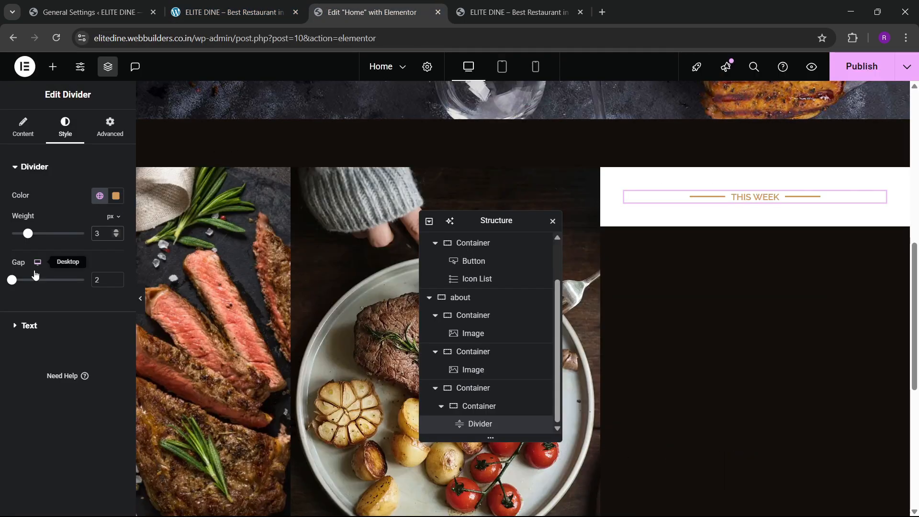
pyautogui.click(109, 235)
pyautogui.write('2.5')
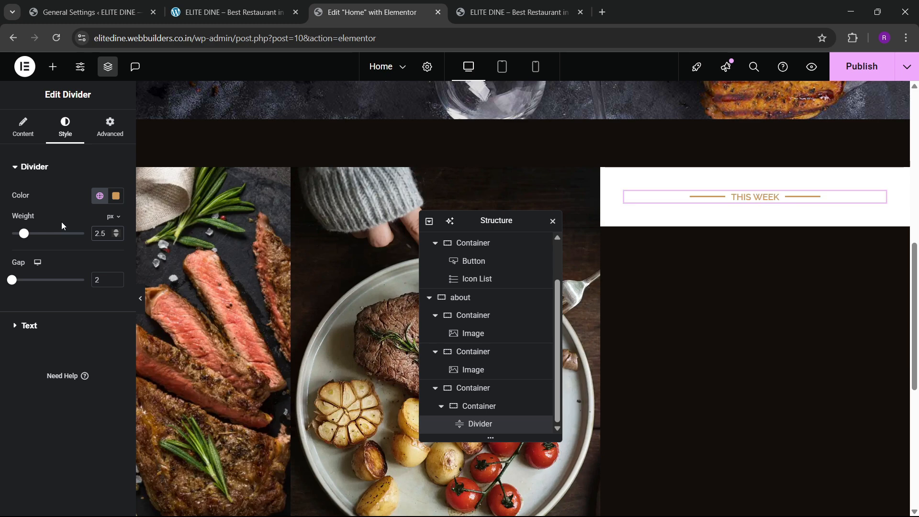
pyautogui.press('BackSpace')
pyautogui.press('BackSpace')
# Step: Fine-tune the font size of the THIS WEEK divider text and compare it with the reference site
pyautogui.click(29, 326)
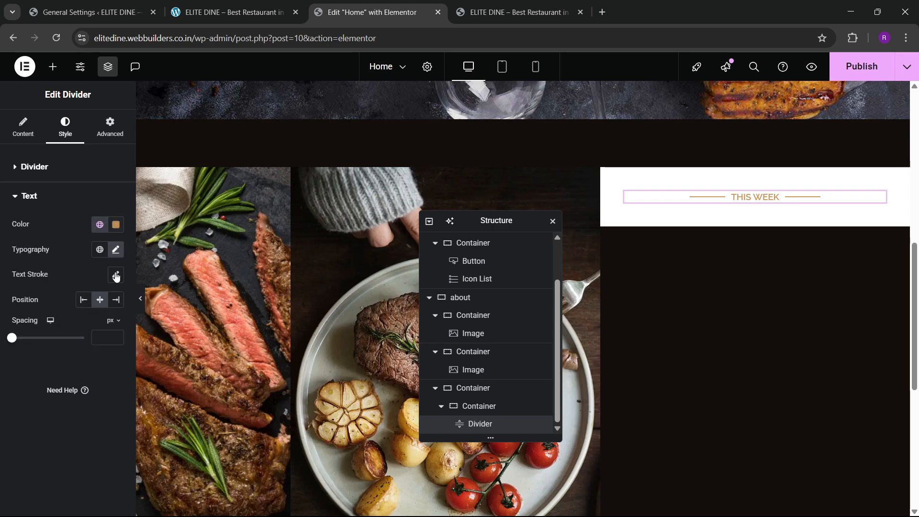
pyautogui.click(115, 249)
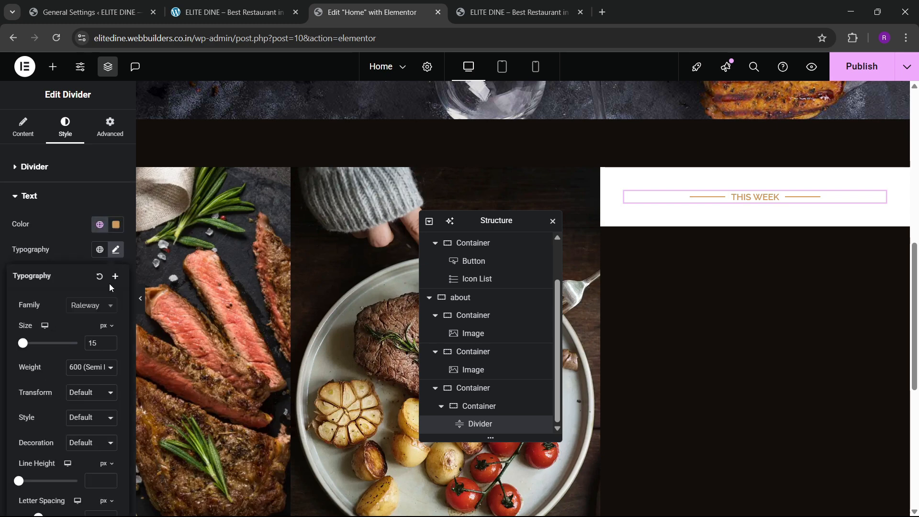
pyautogui.click(109, 341)
pyautogui.click(109, 341)
pyautogui.click(109, 340)
pyautogui.click(108, 343)
pyautogui.click(108, 345)
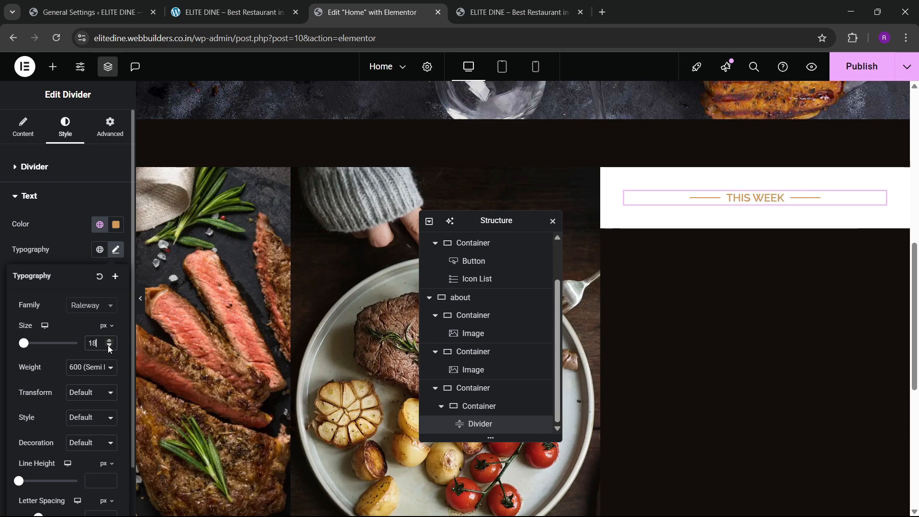
pyautogui.click(109, 345)
pyautogui.click(109, 345)
pyautogui.click(109, 347)
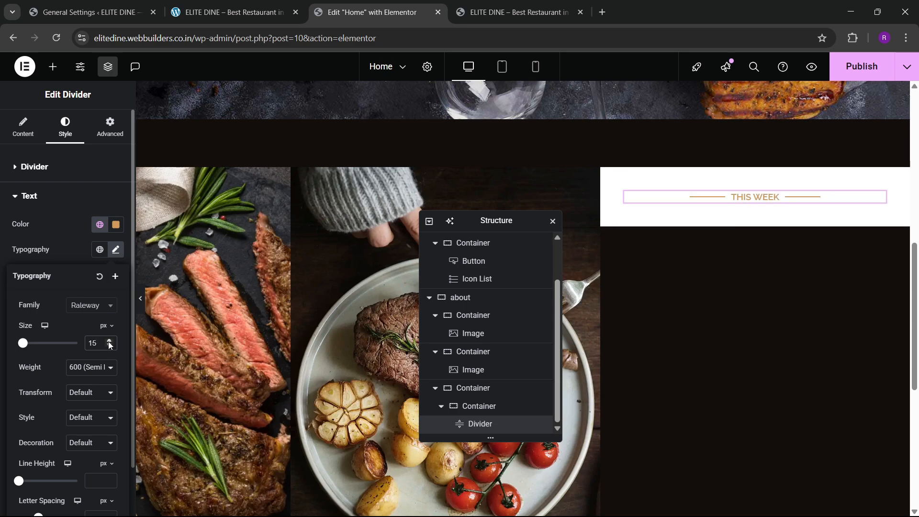
pyautogui.click(245, 4)
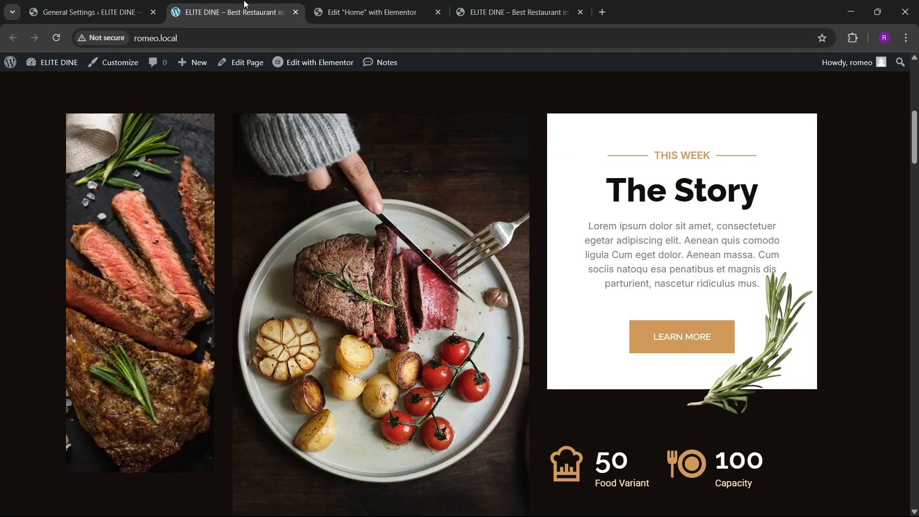
pyautogui.click(311, 4)
# Step: Add a heading below the divider in the white card and set its title to "The Story"
pyautogui.click(52, 66)
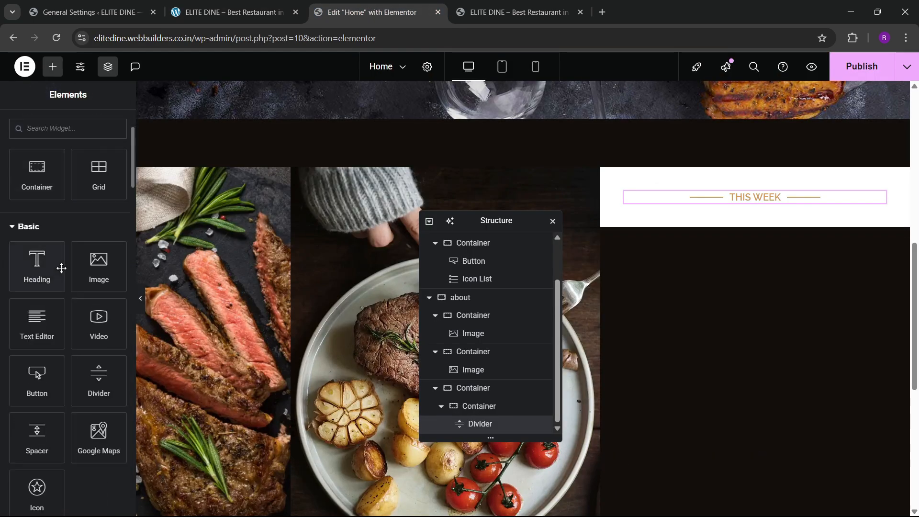
pyautogui.moveTo(58, 266); pyautogui.dragTo(756, 209)
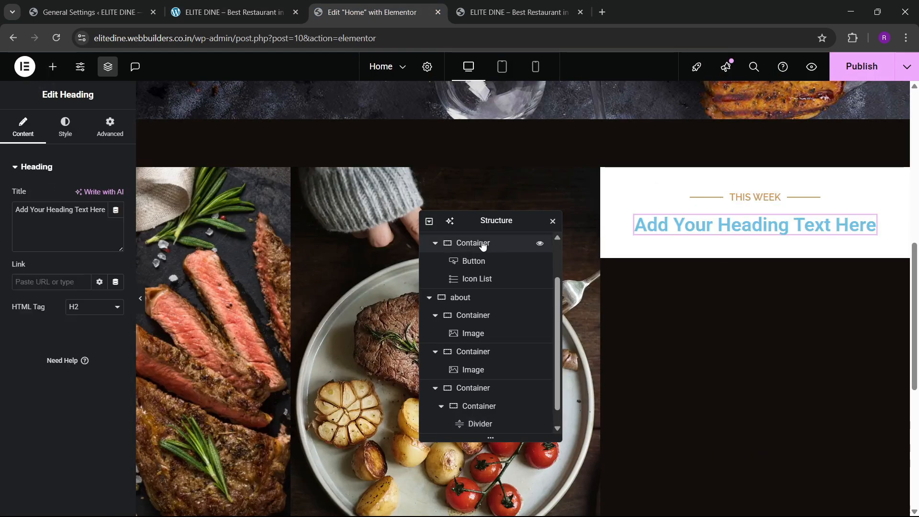
pyautogui.click(250, 4)
pyautogui.click(389, 5)
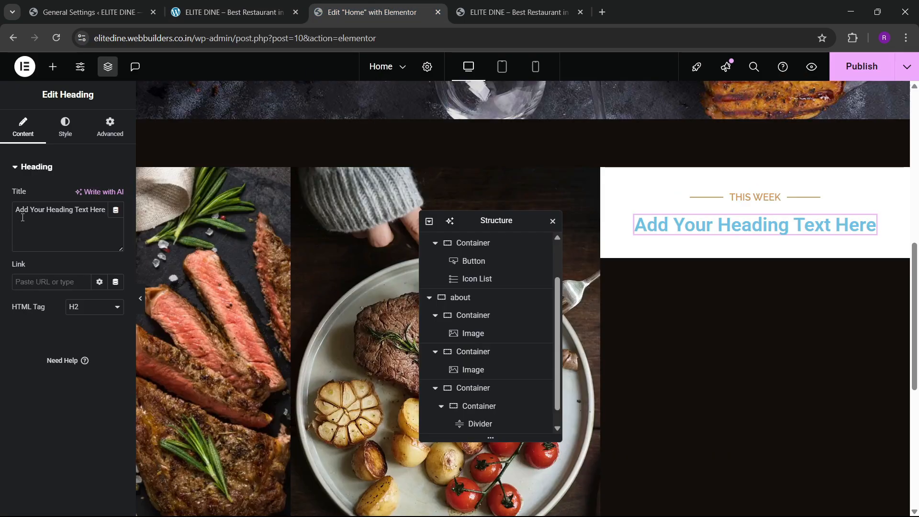
pyautogui.hotkey('ctrl', 'a')
pyautogui.press('BackSpace')
pyautogui.write('T')
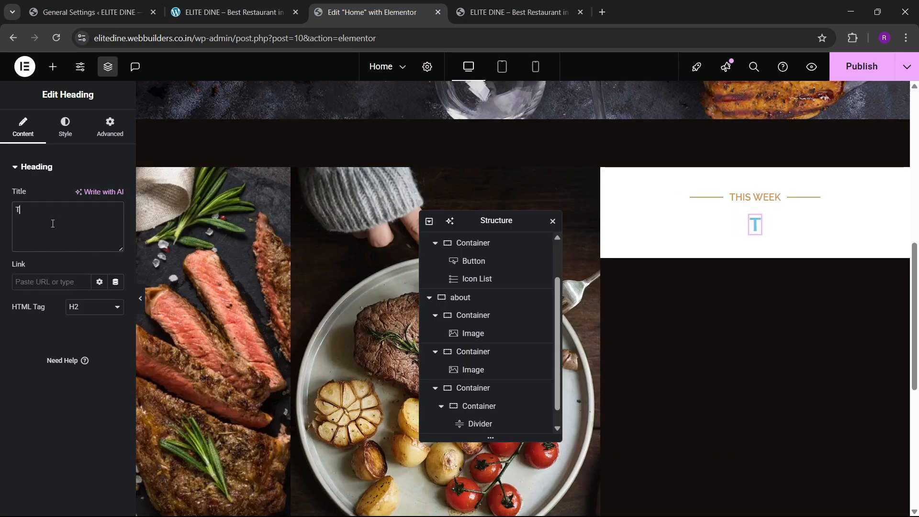
pyautogui.write('hjee Story')
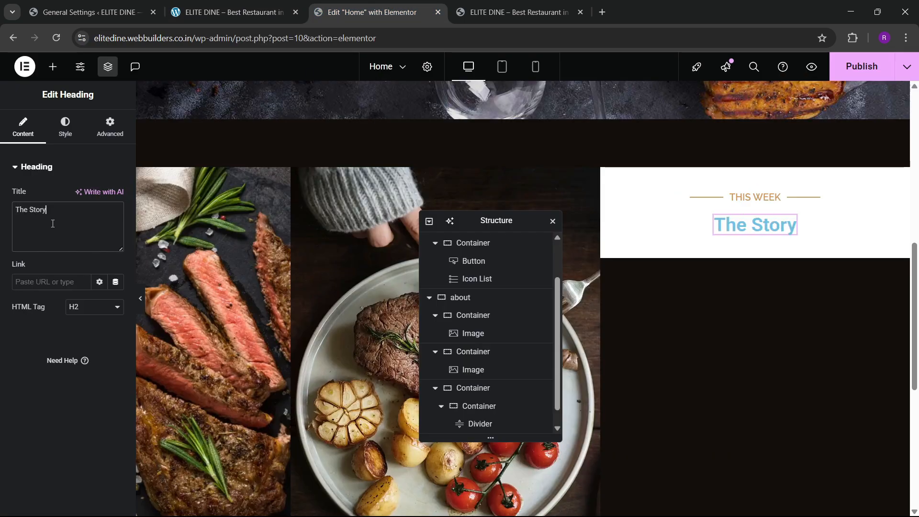
# Step: Set The Story heading's typography to the Raleway family with weight 700 (Bold)
pyautogui.click(65, 127)
pyautogui.click(115, 230)
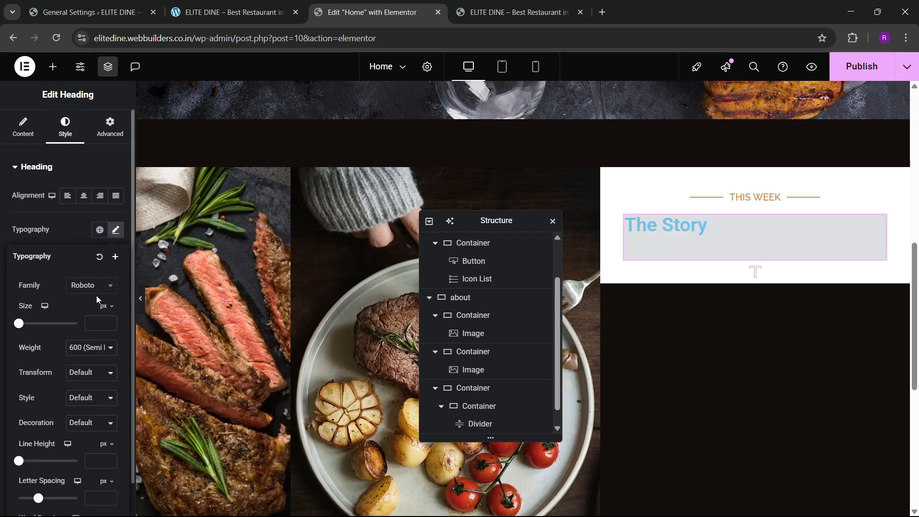
pyautogui.click(92, 286)
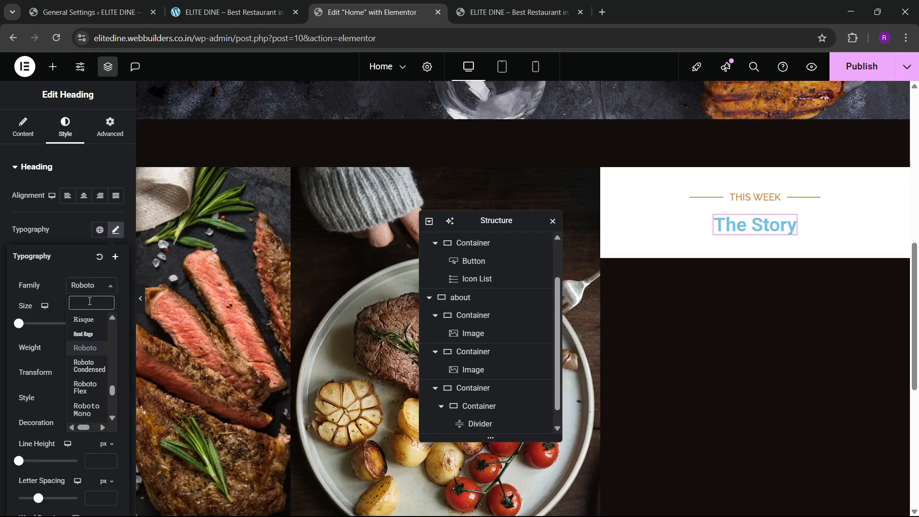
pyautogui.write('Raleway')
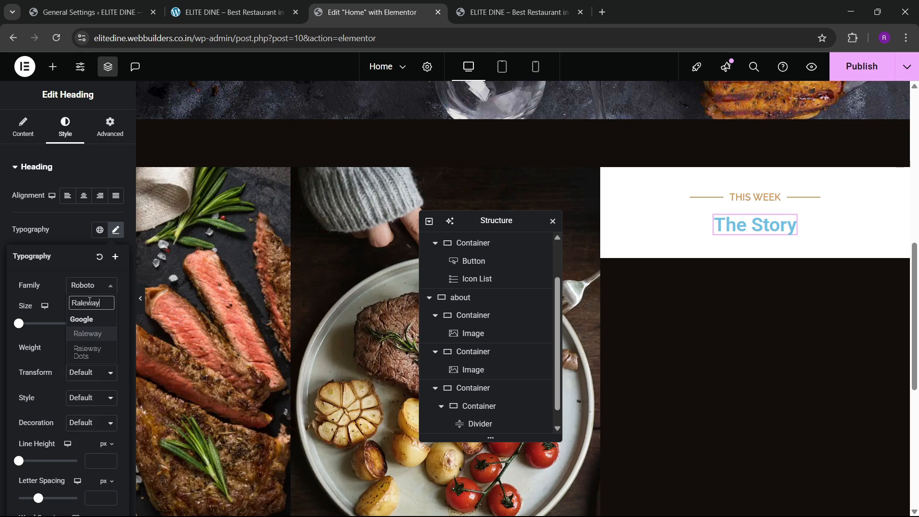
pyautogui.press('Return')
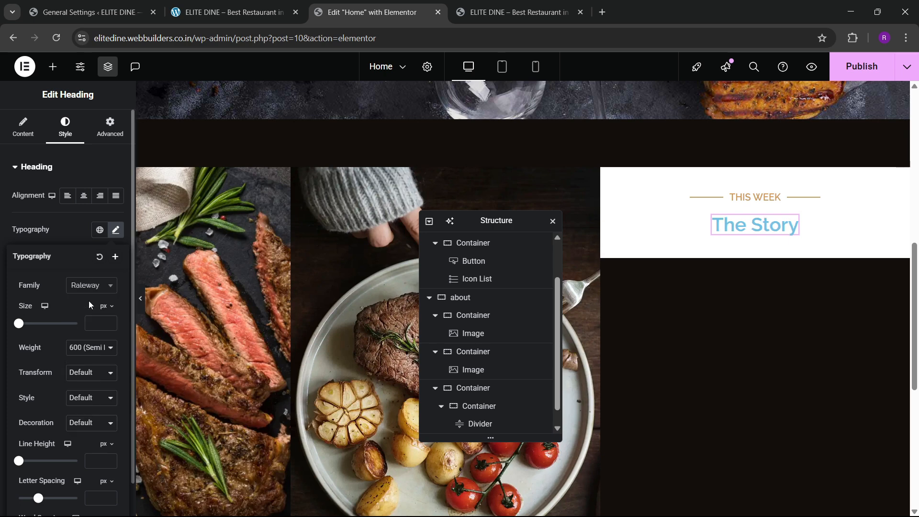
pyautogui.click(92, 344)
pyautogui.click(83, 273)
# Step: Set The Story heading's font size to 45 px
pyautogui.click(110, 323)
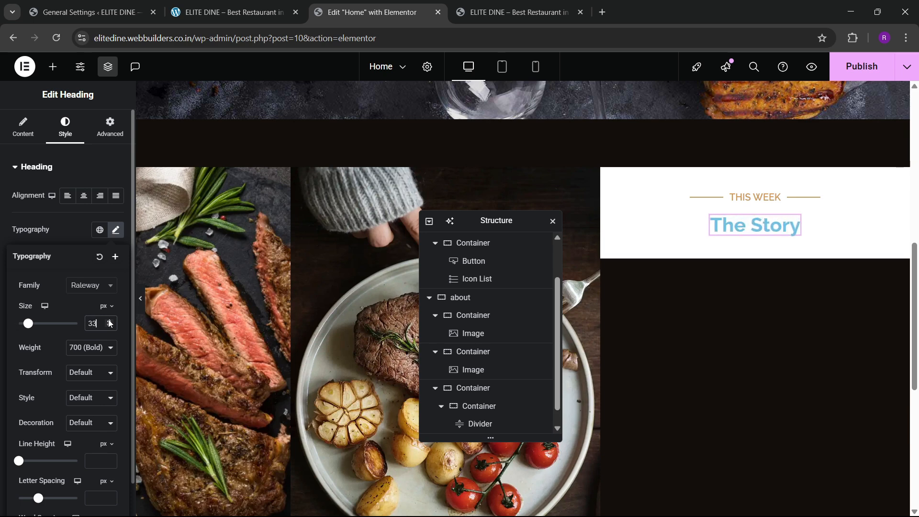
pyautogui.click(109, 320)
pyautogui.click(110, 320)
pyautogui.click(109, 320)
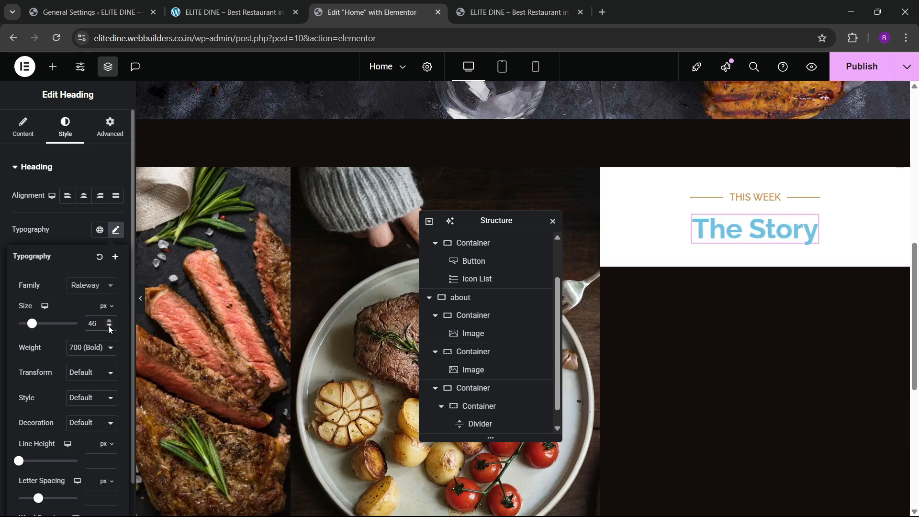
pyautogui.click(109, 328)
# Step: Apply the black global colour to The Story heading and set its font size to 50 px
pyautogui.click(73, 225)
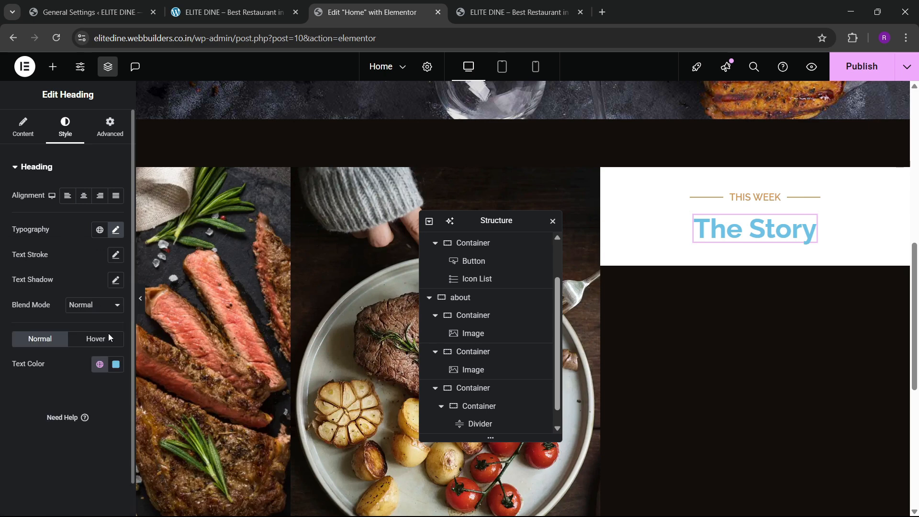
pyautogui.click(104, 366)
pyautogui.click(74, 312)
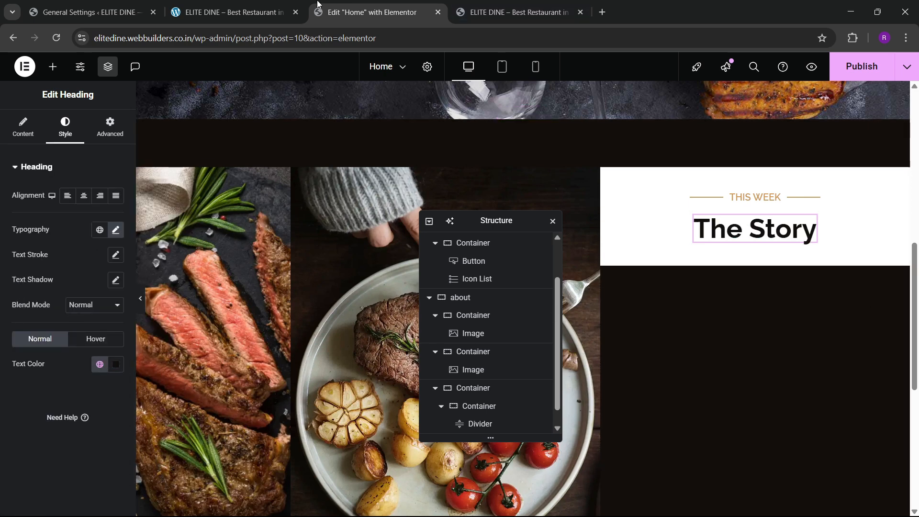
pyautogui.click(117, 230)
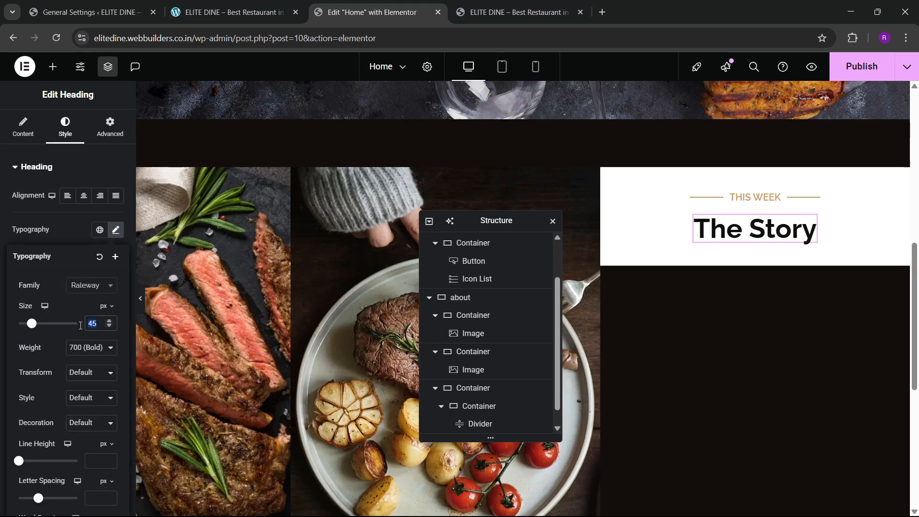
pyautogui.write('50')
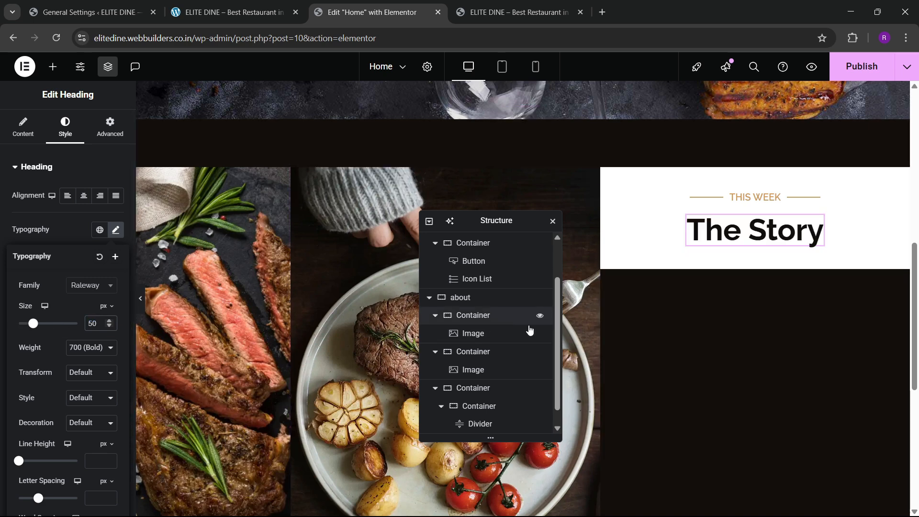
# Step: Try weight 800 (Extra Bold) on The Story heading, return it to 700 (Bold) and compare it with the reference site
pyautogui.click(79, 353)
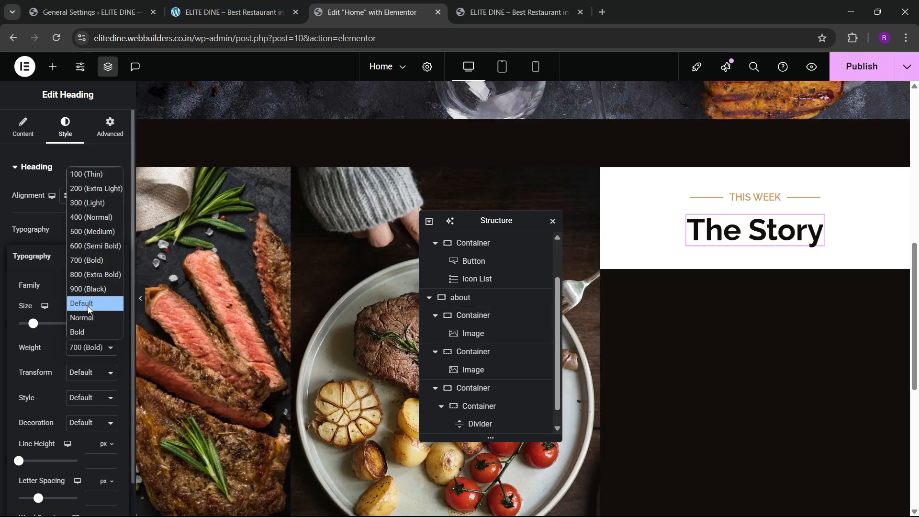
pyautogui.click(90, 278)
pyautogui.click(80, 354)
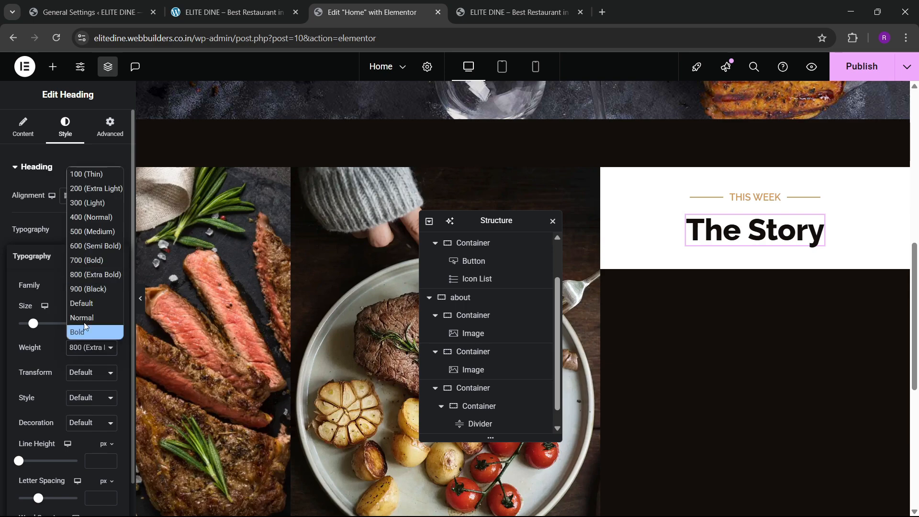
pyautogui.click(89, 264)
pyautogui.click(230, 12)
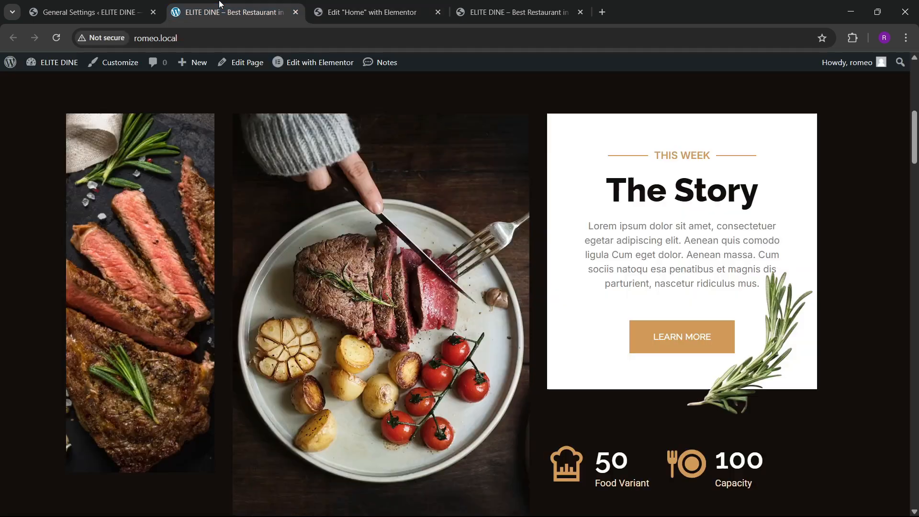
pyautogui.click(345, 12)
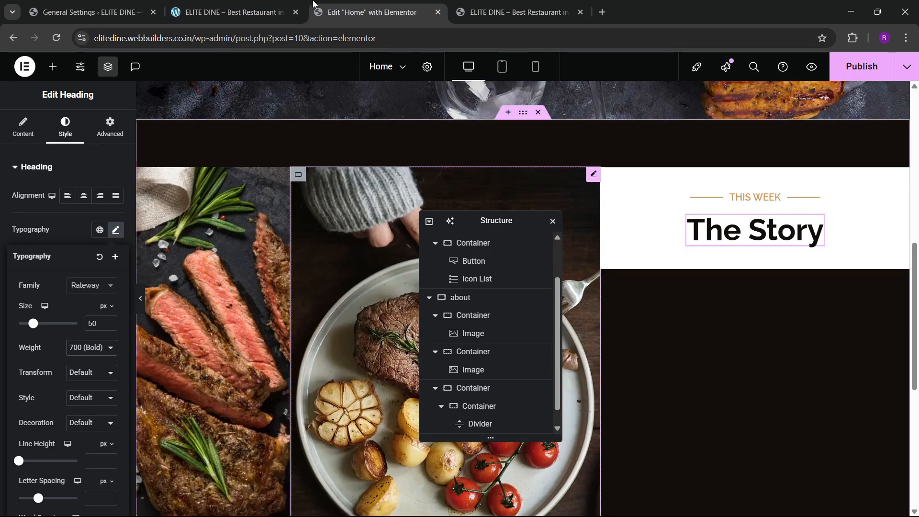
pyautogui.click(230, 12)
pyautogui.click(404, 6)
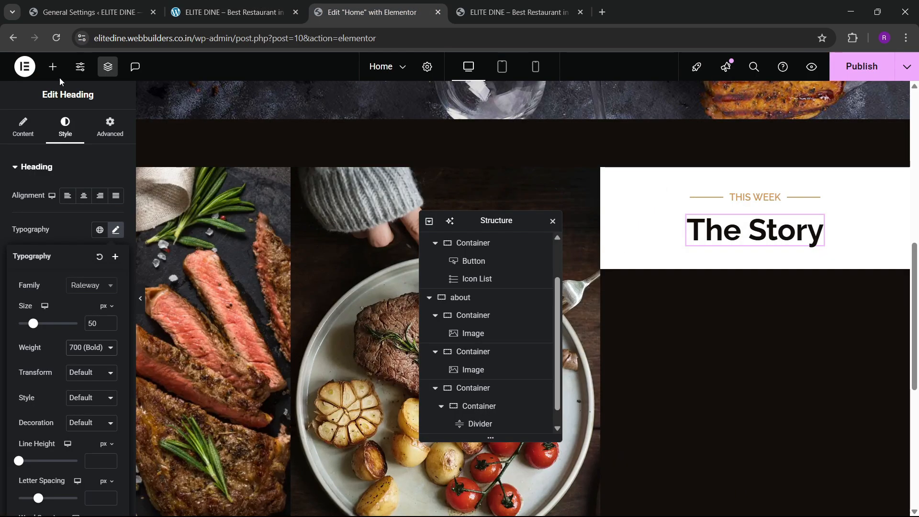
# Step: Add a text editor widget below The Story heading in the white card and centre-align its text
pyautogui.click(52, 67)
pyautogui.scroll(-3, 59, 232)
pyautogui.moveTo(62, 329); pyautogui.dragTo(783, 242)
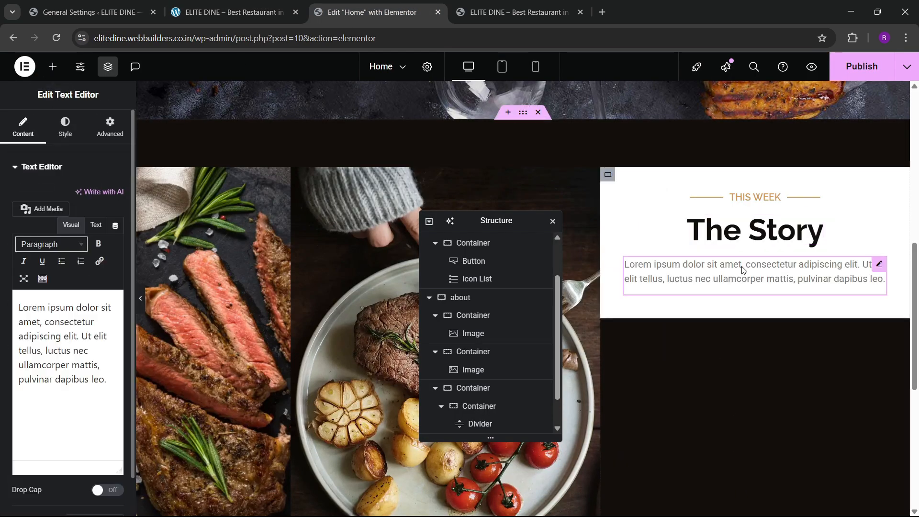
pyautogui.click(65, 127)
pyautogui.click(83, 195)
# Step: Set the card paragraph's font family to Inter
pyautogui.click(116, 248)
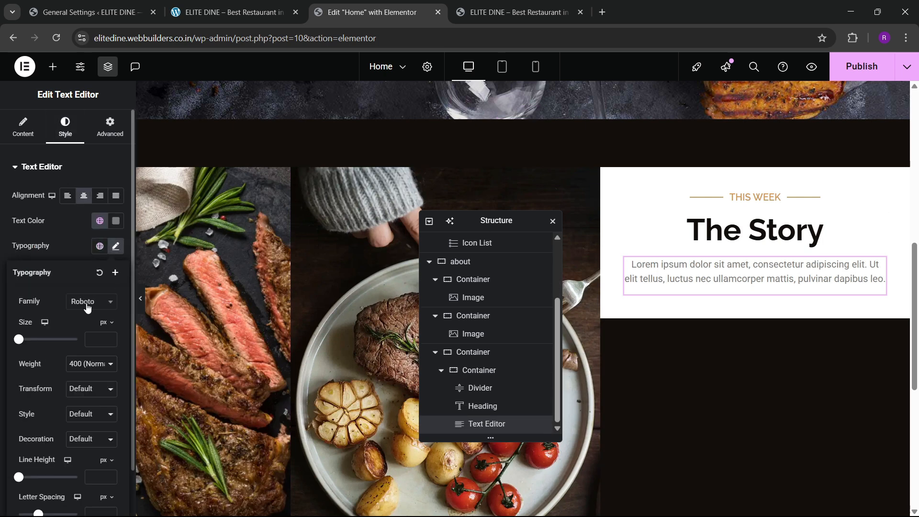
pyautogui.click(90, 300)
pyautogui.write('inter')
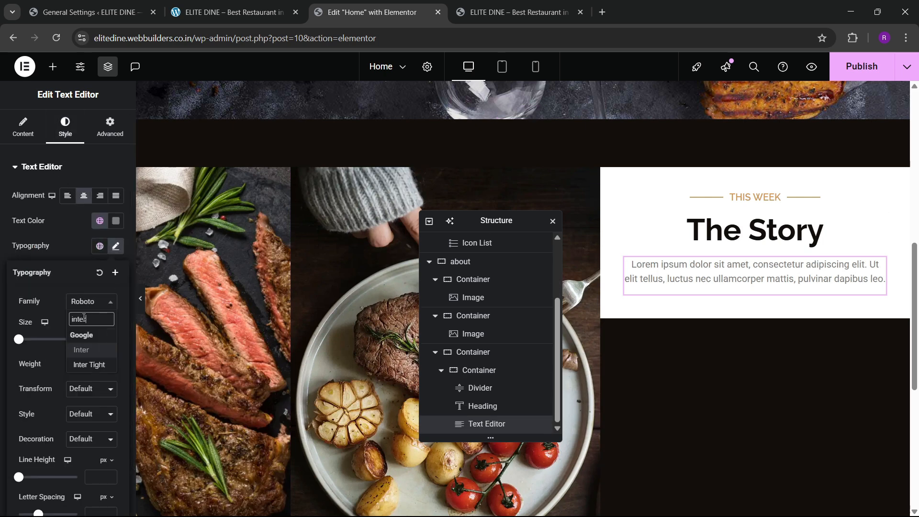
pyautogui.press('Return')
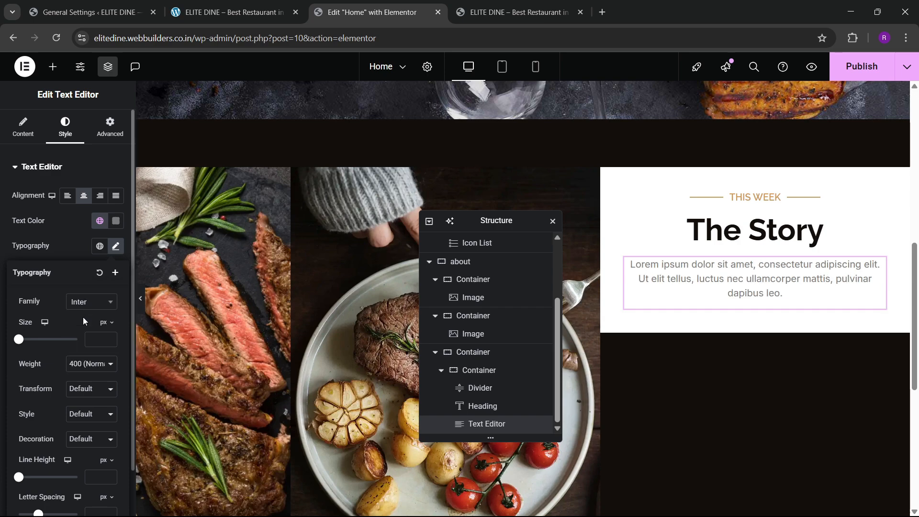
# Step: Copy the MAKE A RESERVATION button from the hero section and paste it below the paragraph in the white card
pyautogui.click(230, 12)
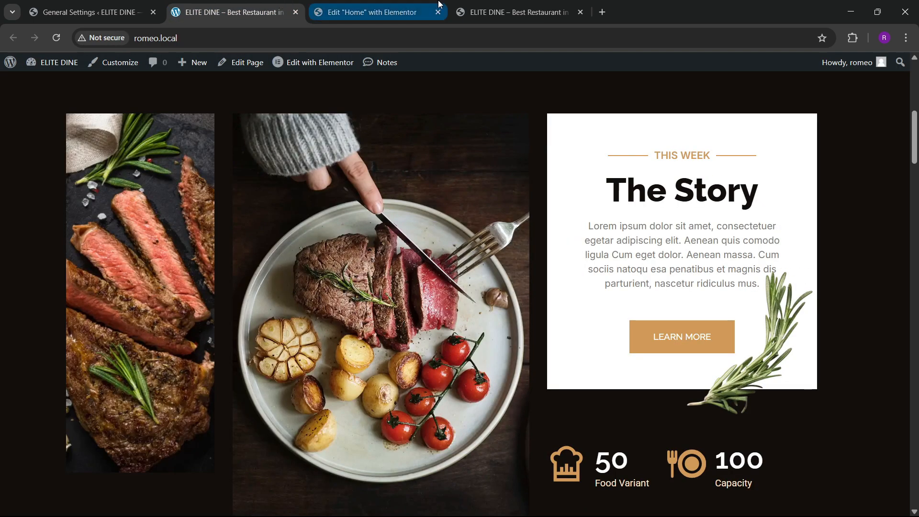
pyautogui.click(383, 4)
pyautogui.click(51, 67)
pyautogui.scroll(6, 292, 261)
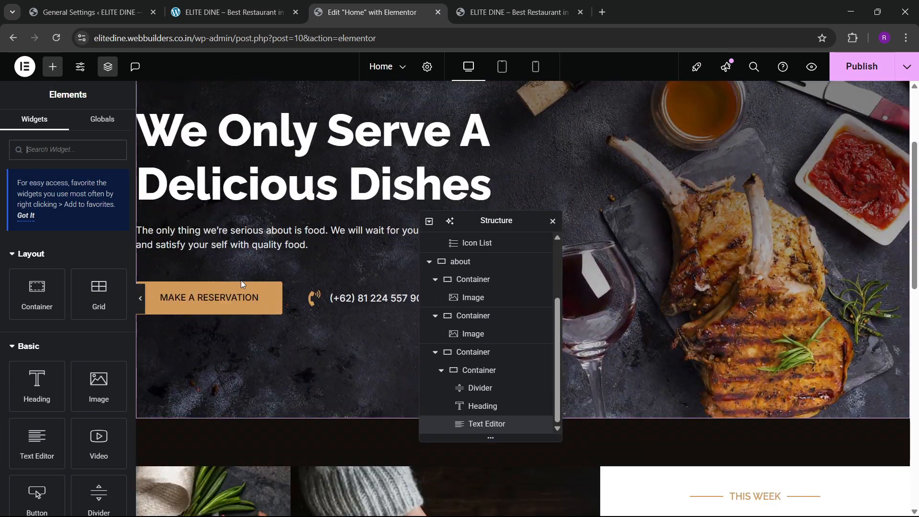
pyautogui.rightClick(242, 284)
pyautogui.press('Escape')
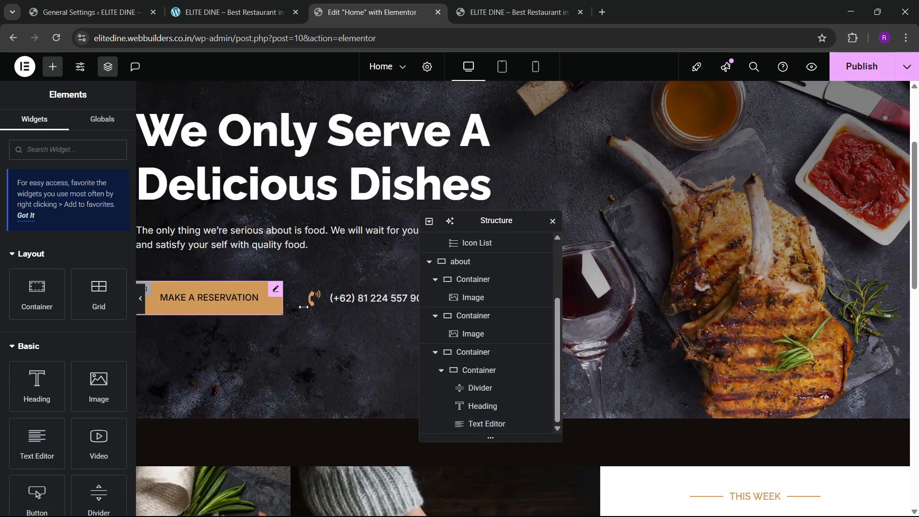
pyautogui.scroll(-10, 707, 245)
pyautogui.scroll(3, 707, 245)
pyautogui.rightClick(743, 220)
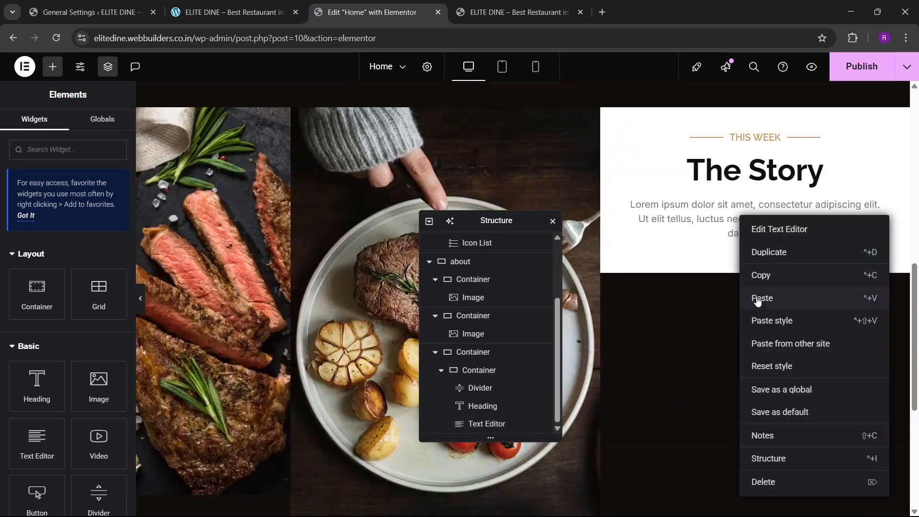
pyautogui.click(755, 277)
# Step: Change the pasted button's text to LEARN MORE, matching the reference site
pyautogui.click(230, 3)
pyautogui.click(319, 12)
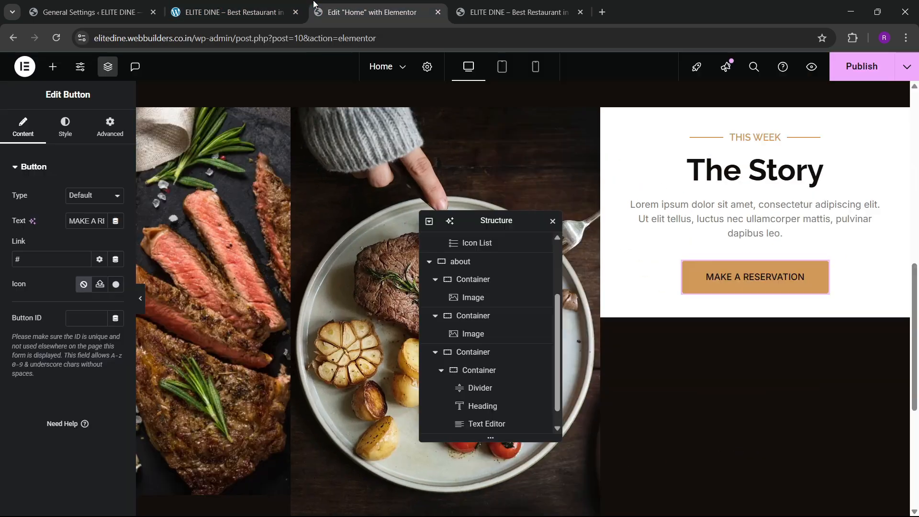
pyautogui.hotkey('ctrl', 'a')
pyautogui.press('BackSpace')
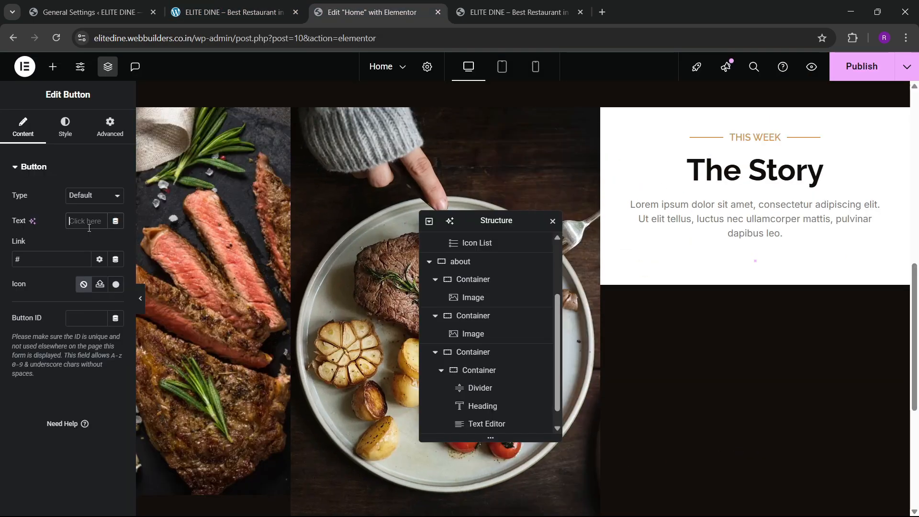
pyautogui.write('LEARN MORE')
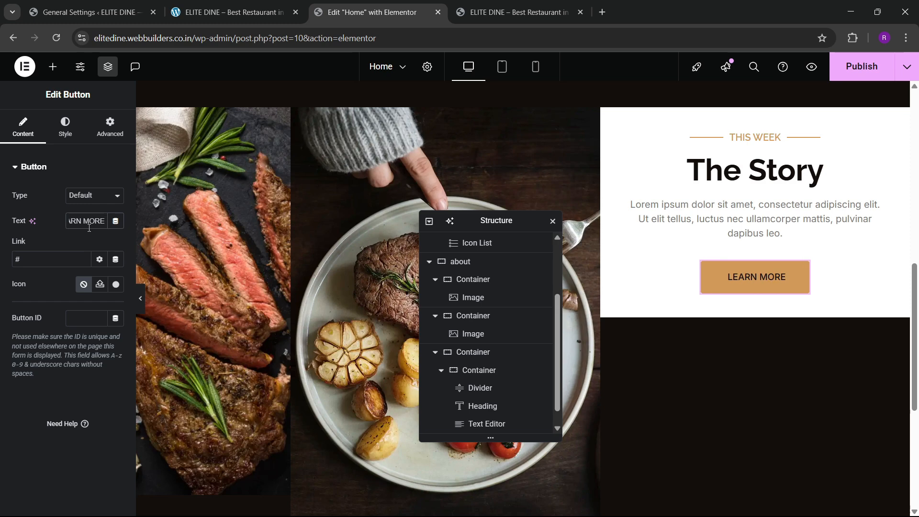
# Step: Set the LEARN MORE button's text colour to white and compare it with the reference site
pyautogui.click(65, 127)
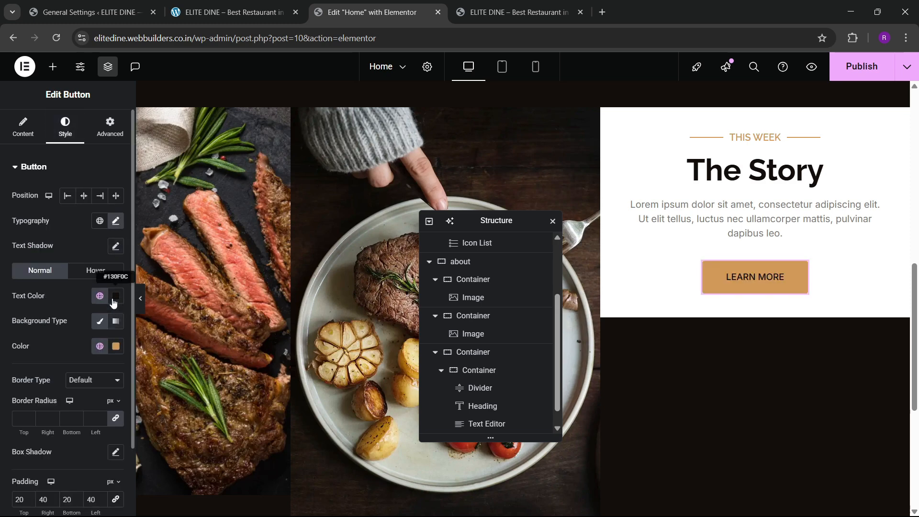
pyautogui.click(115, 295)
pyautogui.click(53, 297)
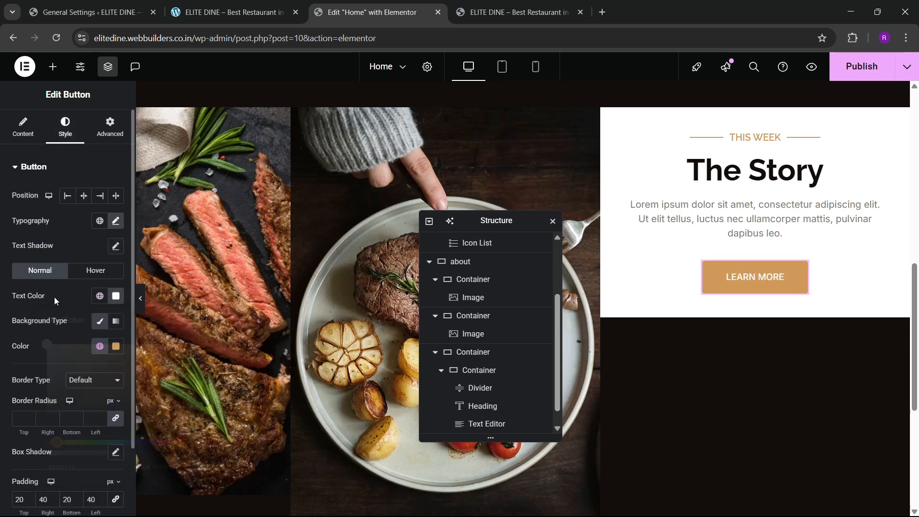
pyautogui.click(275, 4)
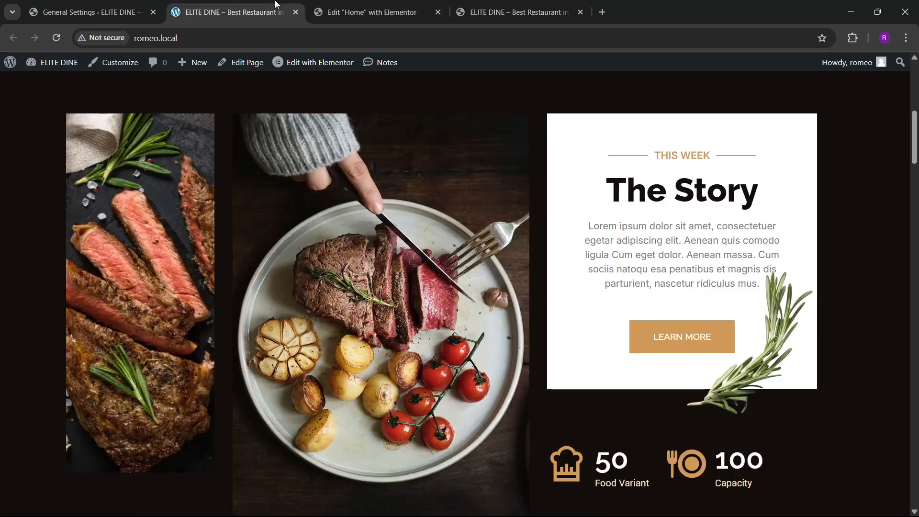
pyautogui.click(374, 4)
# Step: Set the white card container's width to 85% and compare it with the reference site
pyautogui.scroll(3, 715, 194)
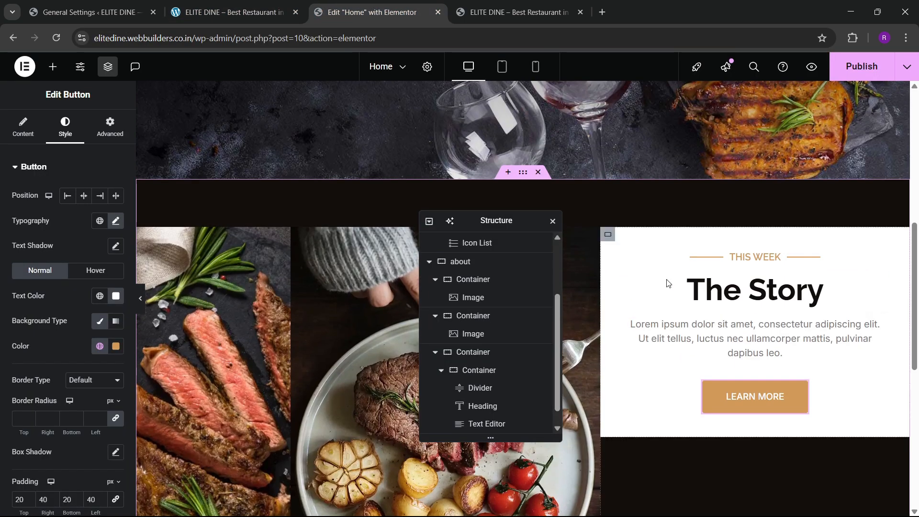
pyautogui.scroll(-1, 492, 341)
pyautogui.click(478, 352)
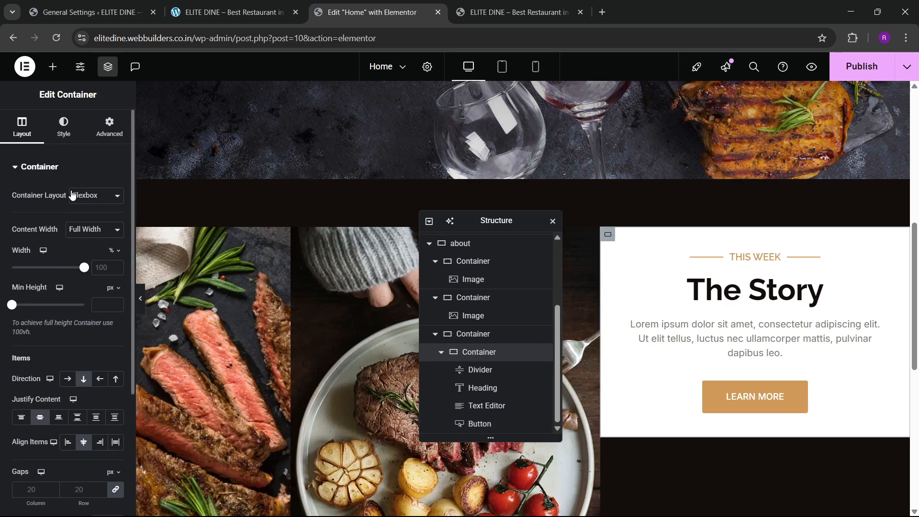
pyautogui.moveTo(84, 268); pyautogui.dragTo(72, 278)
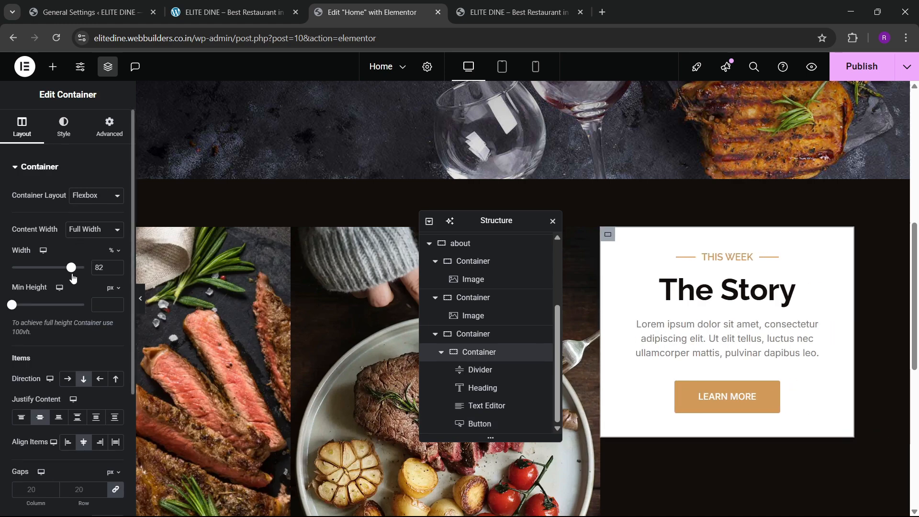
pyautogui.click(115, 266)
pyautogui.click(115, 266)
pyautogui.click(115, 266)
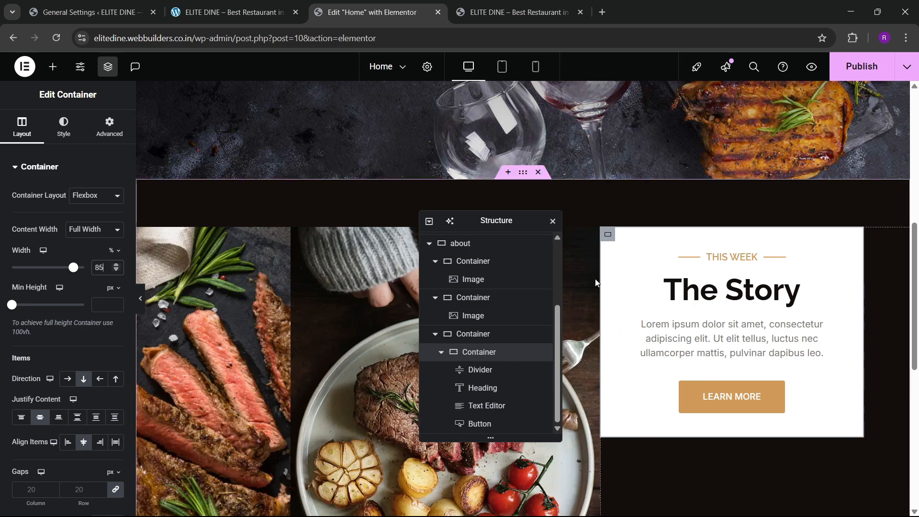
pyautogui.click(270, 14)
pyautogui.click(324, 6)
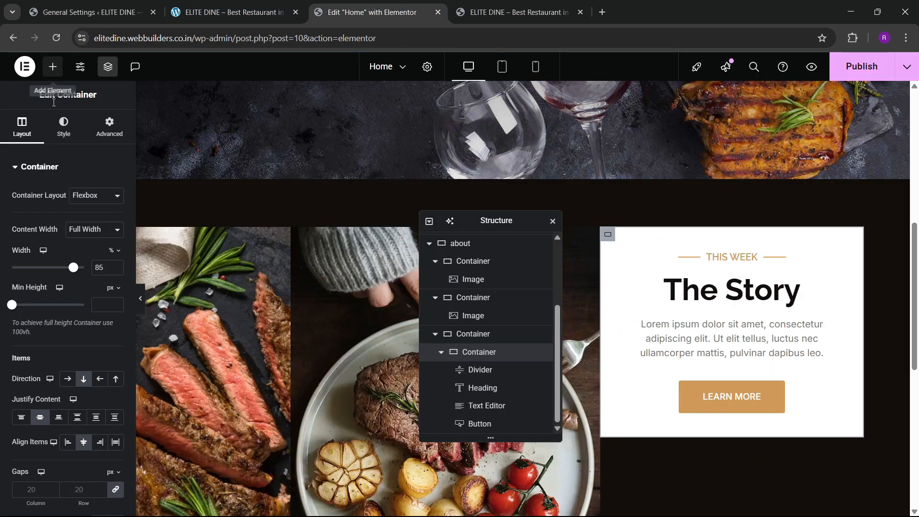
# Step: Add an image widget below the LEARN MORE button and insert rosemoary-one.webp from the media library
pyautogui.click(52, 66)
pyautogui.moveTo(98, 214); pyautogui.dragTo(730, 414)
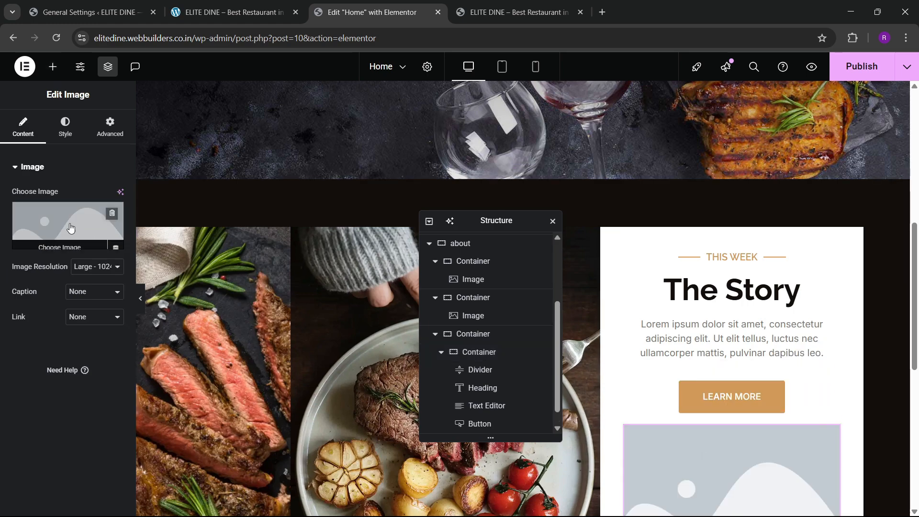
pyautogui.click(15, 243)
pyautogui.click(473, 225)
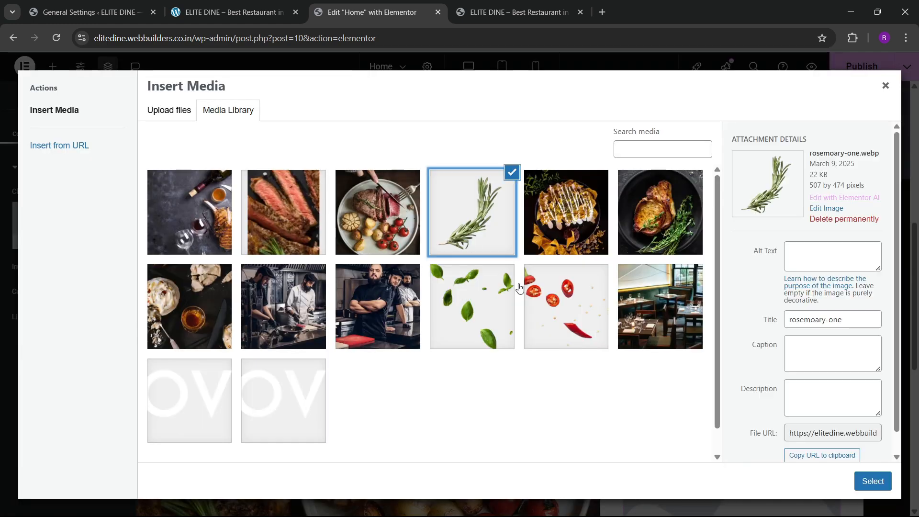
pyautogui.click(873, 481)
pyautogui.scroll(-3, 734, 372)
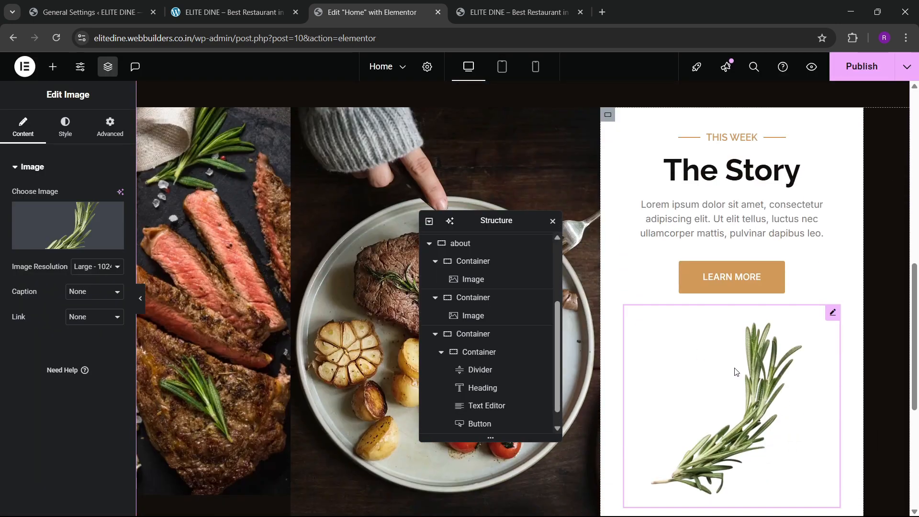
pyautogui.click(110, 127)
pyautogui.scroll(-1, 81, 292)
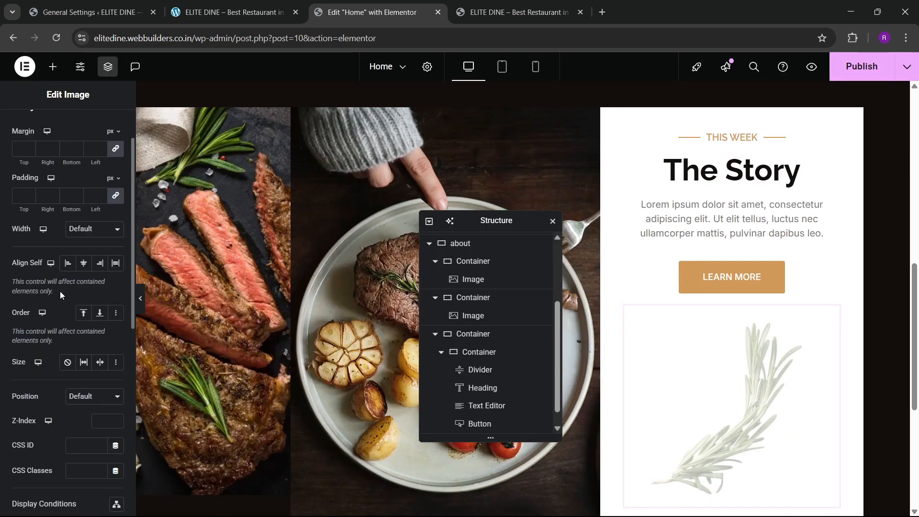
pyautogui.scroll(-1, 90, 358)
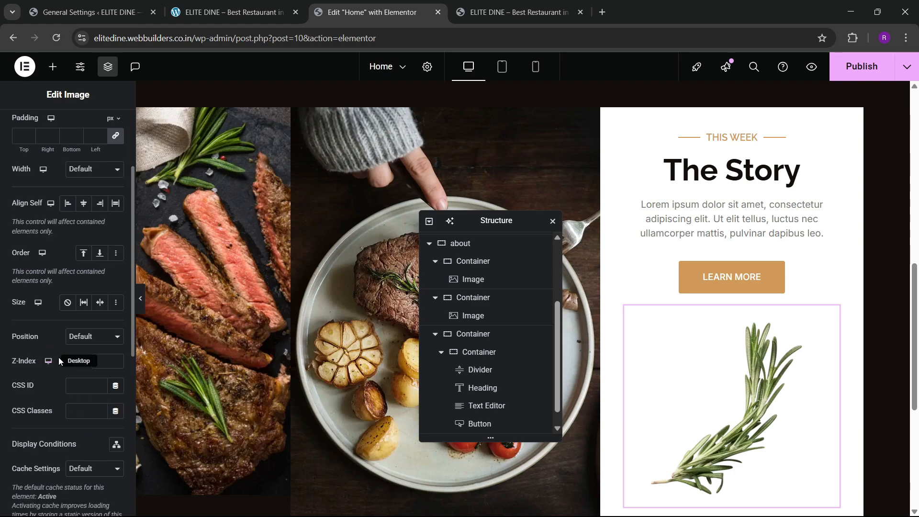
pyautogui.click(89, 337)
pyautogui.click(86, 367)
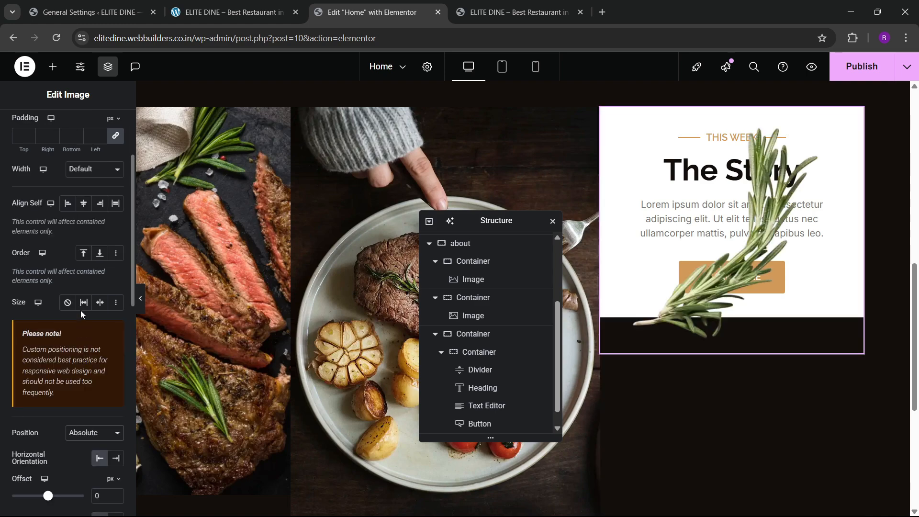
pyautogui.click(91, 432)
pyautogui.click(77, 445)
pyautogui.scroll(2, 62, 382)
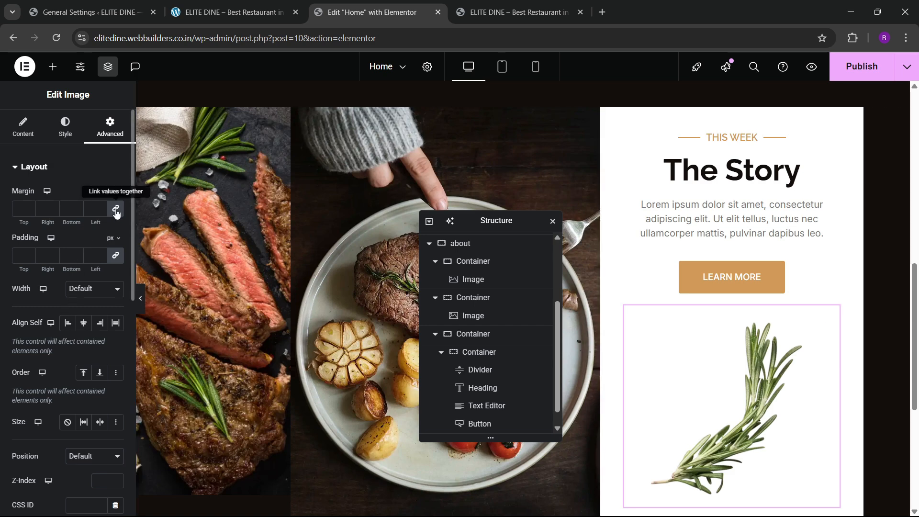
# Step: Shrink the rosemary image to about half its width and set its position to Absolute
pyautogui.click(70, 142)
pyautogui.moveTo(5, 233); pyautogui.dragTo(49, 263)
pyautogui.click(110, 127)
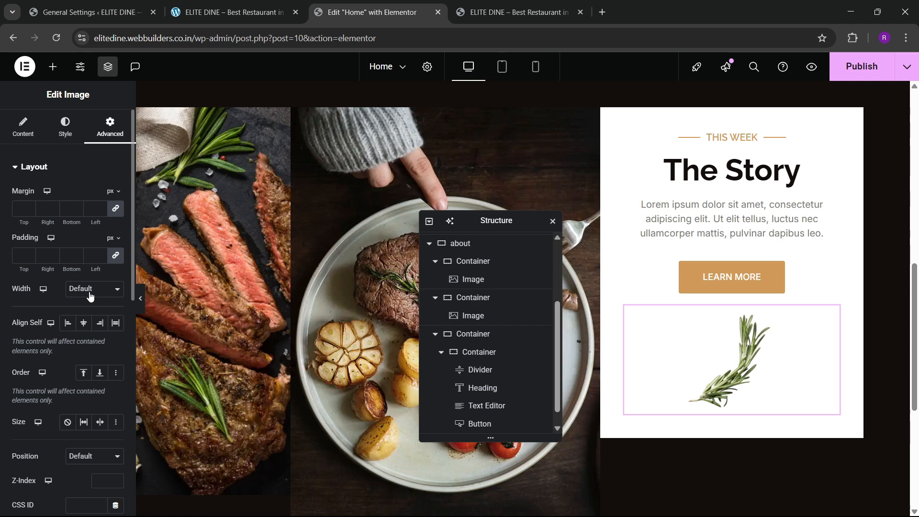
pyautogui.scroll(-4, 89, 296)
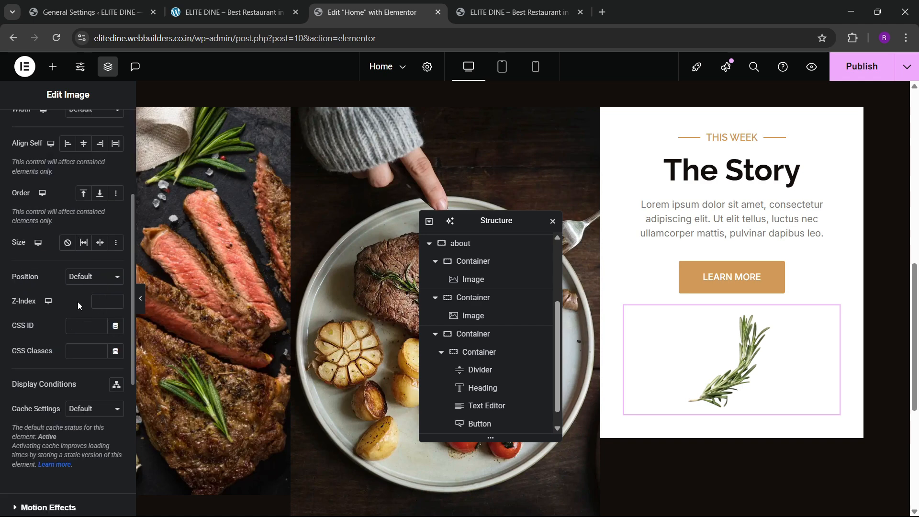
pyautogui.click(87, 280)
pyautogui.click(86, 306)
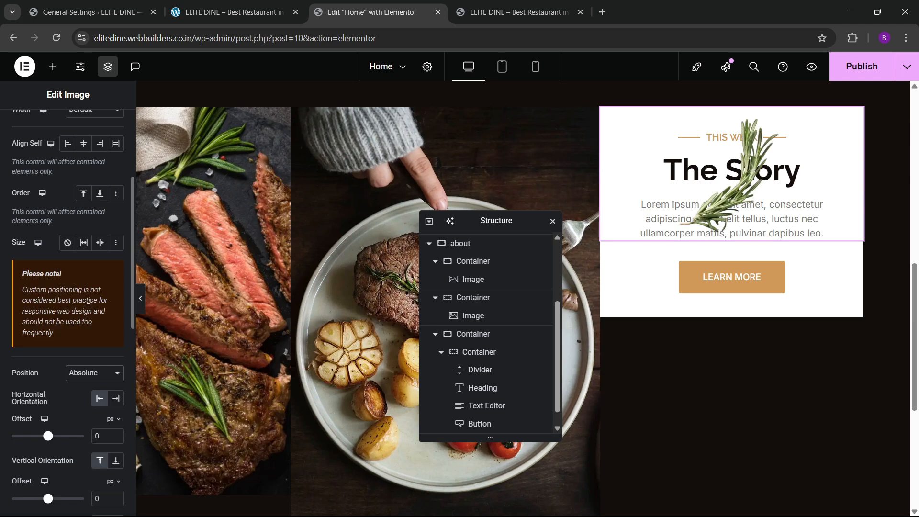
# Step: Move the rosemary image over the white card's lower-right corner and set its width to 100%
pyautogui.moveTo(697, 150); pyautogui.dragTo(917, 389)
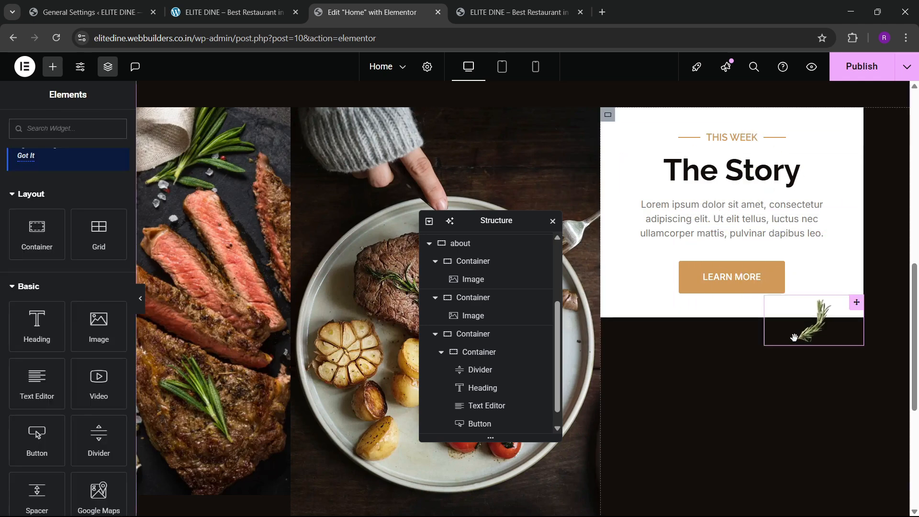
pyautogui.click(65, 127)
pyautogui.moveTo(54, 233); pyautogui.dragTo(84, 233)
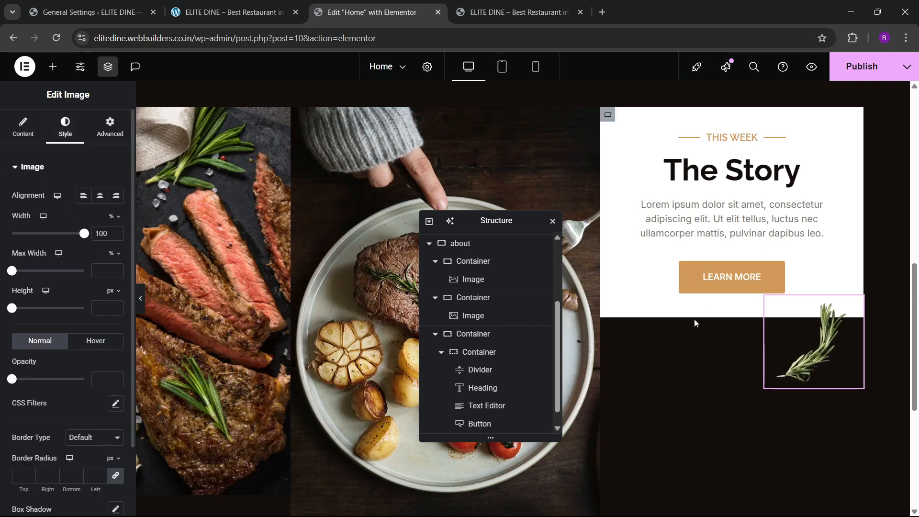
pyautogui.moveTo(813, 346); pyautogui.dragTo(822, 312)
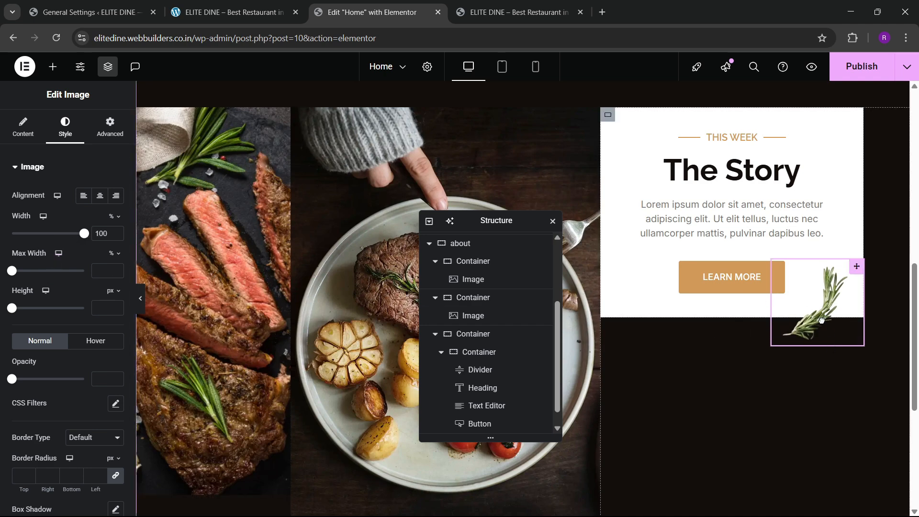
# Step: Reduce the rosemary image's horizontal offset to 219 px
pyautogui.click(102, 138)
pyautogui.scroll(-10, 67, 271)
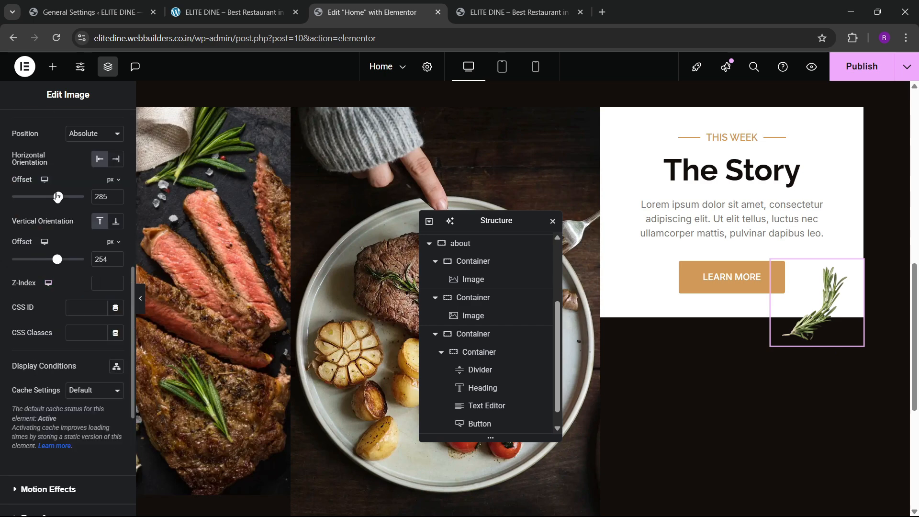
pyautogui.moveTo(57, 196)
pyautogui.mouseDown()
pyautogui.moveTo(46, 197)
pyautogui.moveTo(56, 200)
pyautogui.moveTo(54, 213)
pyautogui.mouseUp()
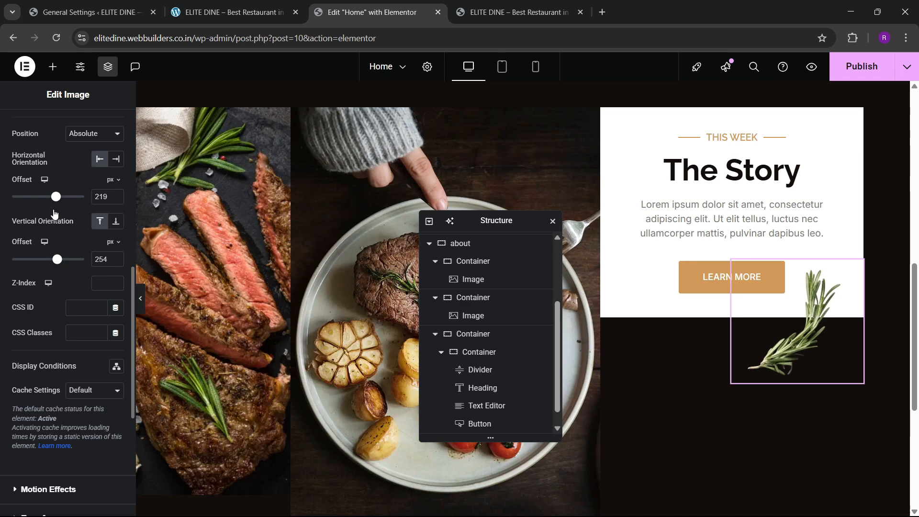
pyautogui.scroll(1, 755, 308)
pyautogui.scroll(-1, 439, 377)
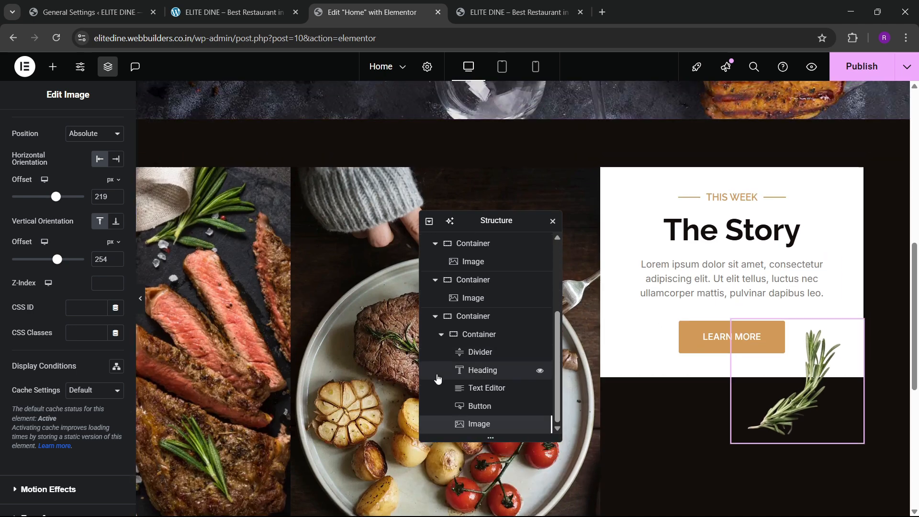
# Step: Try minimum heights of 400 and 500 px on the white card container, compare with the reference site and set 450 px
pyautogui.click(449, 334)
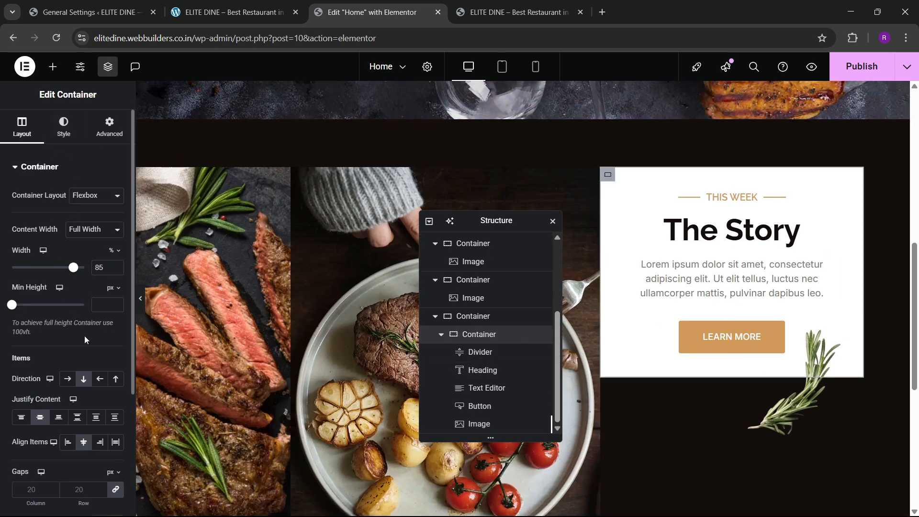
pyautogui.click(103, 305)
pyautogui.write('400')
pyautogui.press('BackSpace')
pyautogui.press('BackSpace')
pyautogui.write('500')
pyautogui.press('BackSpace')
pyautogui.press('BackSpace')
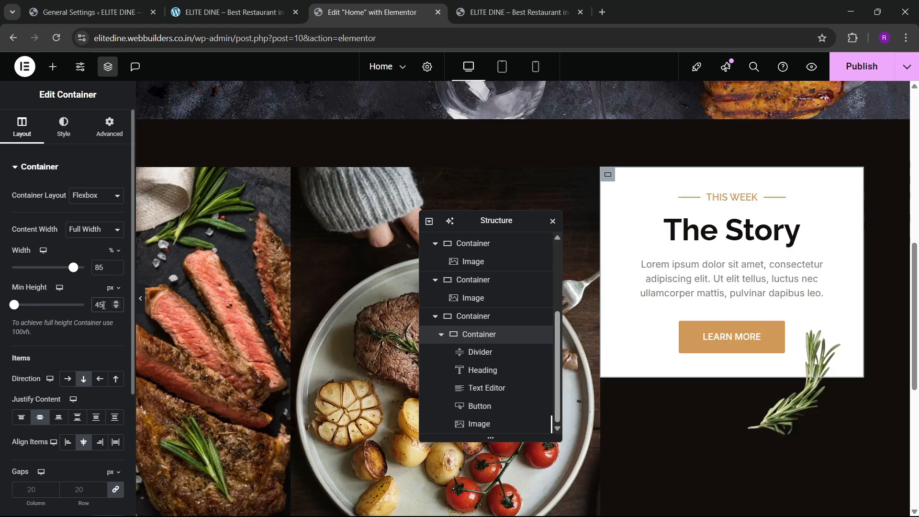
pyautogui.write('00')
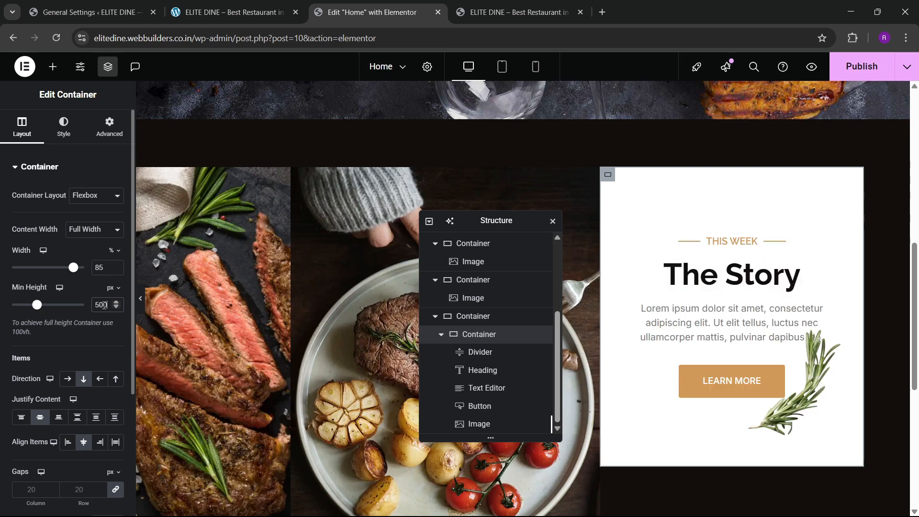
pyautogui.click(231, 5)
pyautogui.click(363, 12)
pyautogui.write('450')
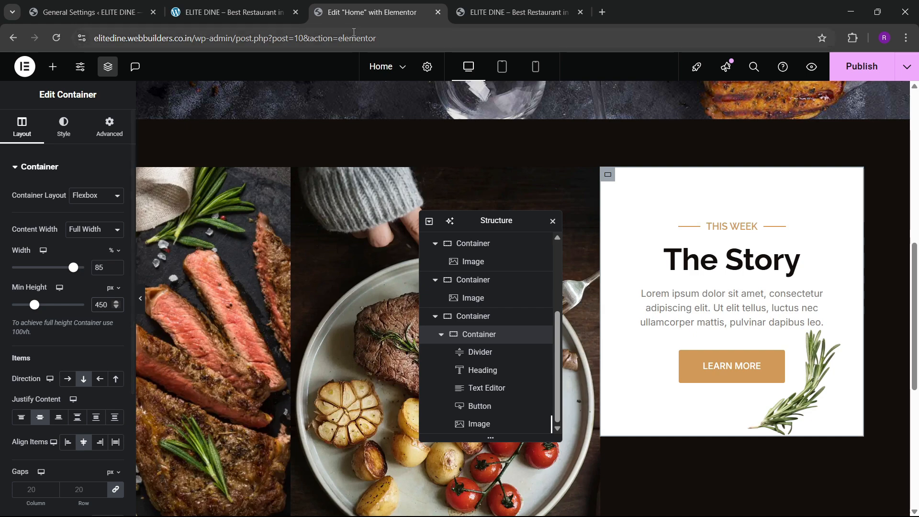
# Step: Compare the story card with the reference site and set the Learn More button's top margin to 30 px, with the other sides at 0
pyautogui.click(270, 4)
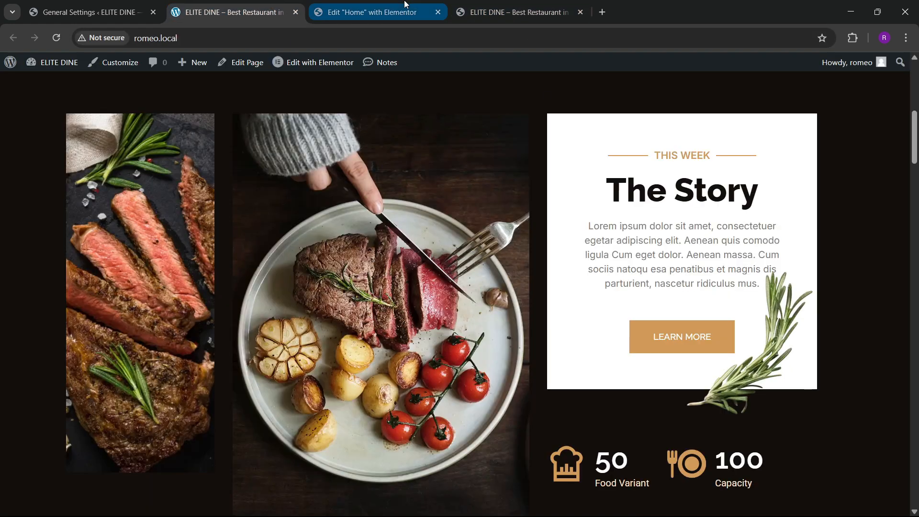
pyautogui.click(404, 5)
pyautogui.click(737, 360)
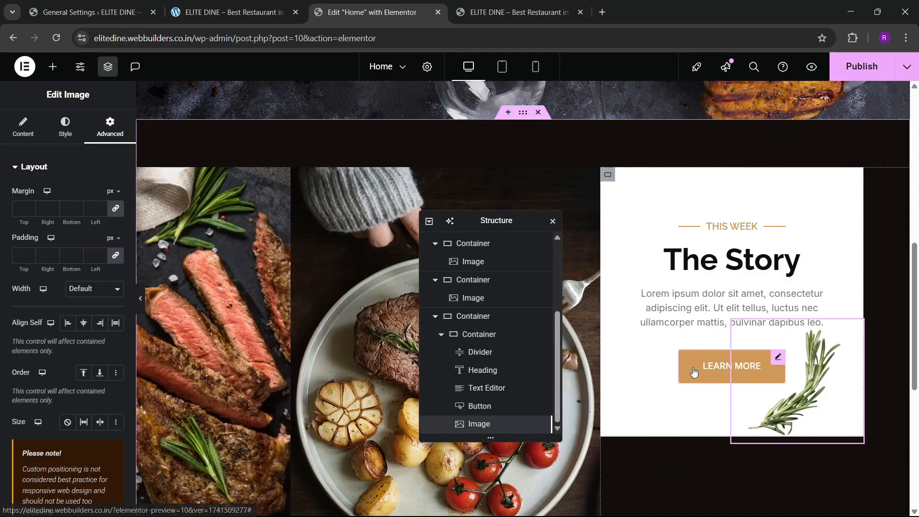
pyautogui.click(723, 369)
pyautogui.scroll(-2, 28, 335)
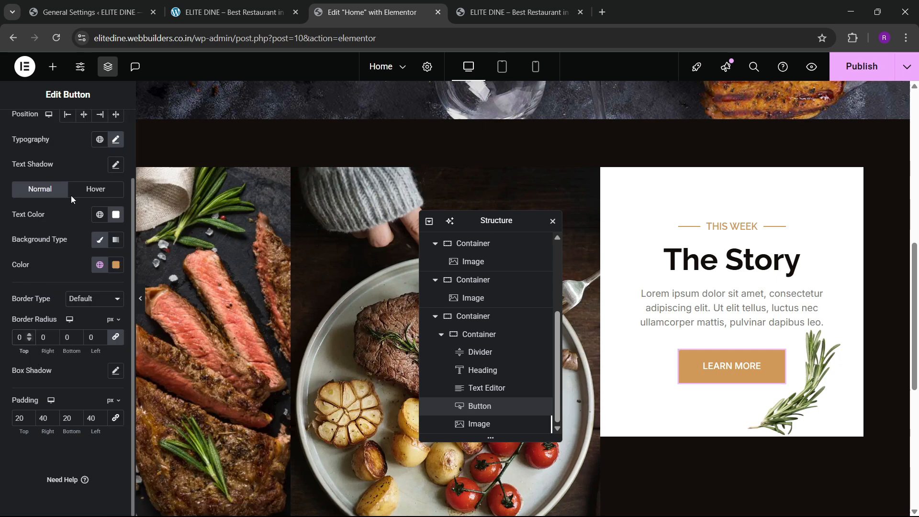
pyautogui.scroll(3, 70, 195)
pyautogui.click(110, 126)
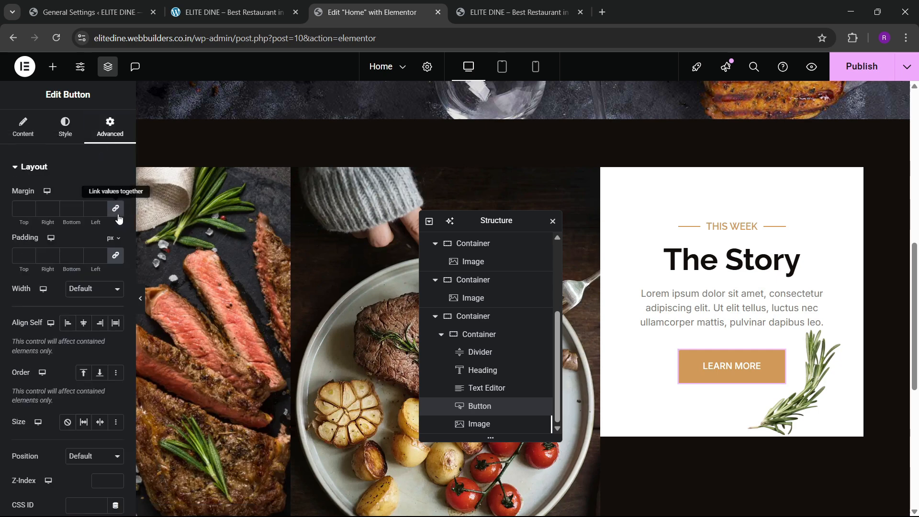
pyautogui.click(13, 213)
pyautogui.write('3')
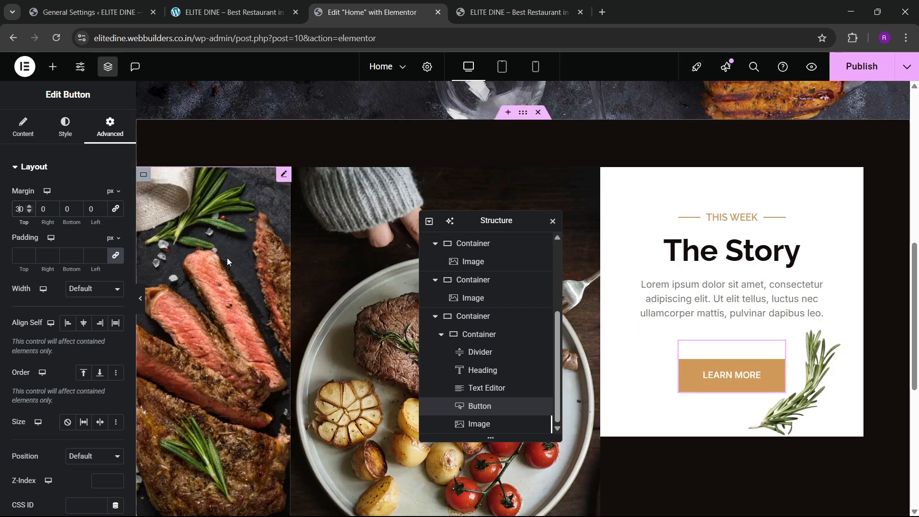
# Step: Check the stats row on the reference site and add an Icon Box widget below the white story card
pyautogui.click(229, 12)
pyautogui.scroll(-1, 519, 283)
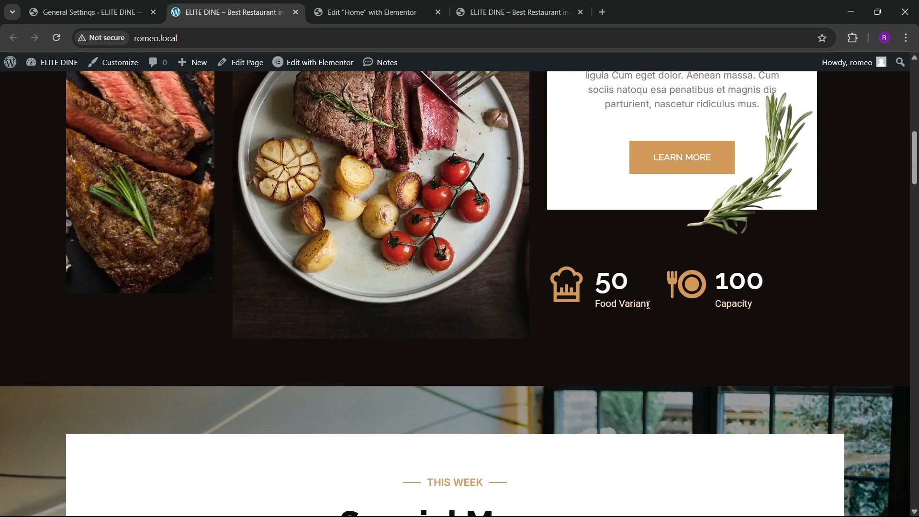
pyautogui.click(380, 10)
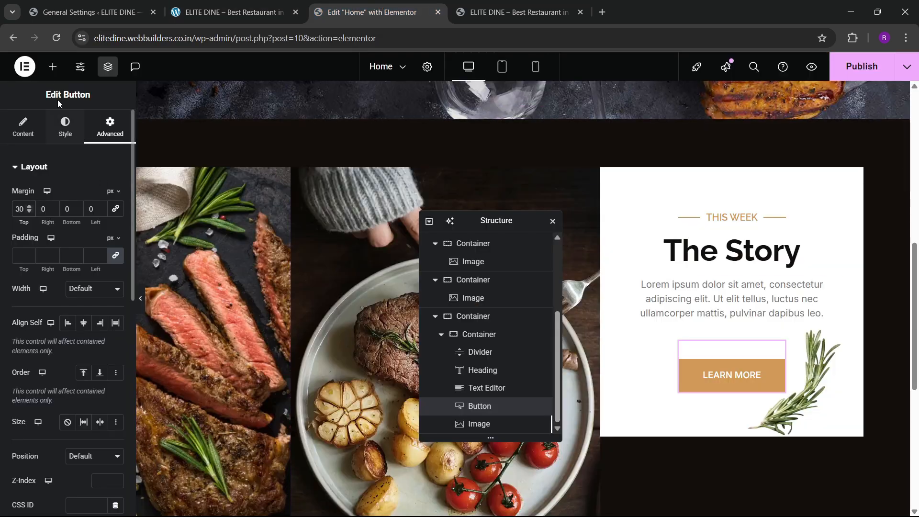
pyautogui.click(53, 66)
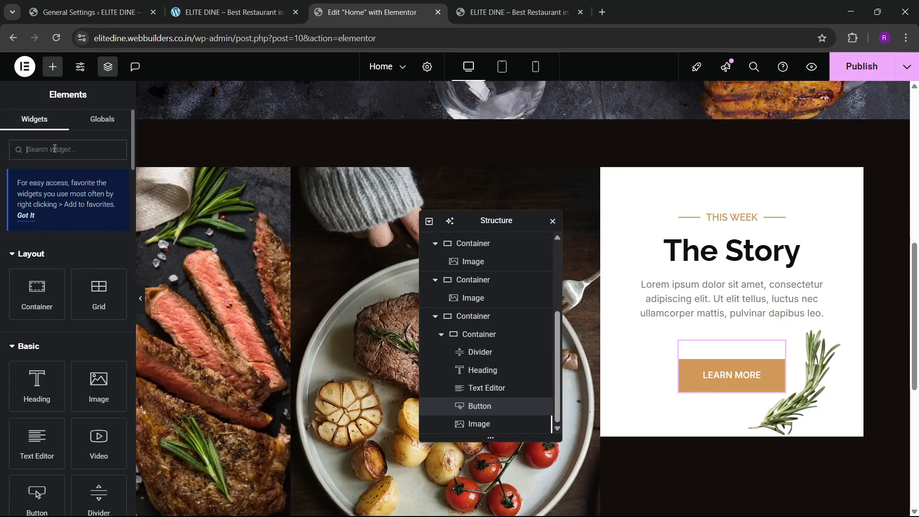
pyautogui.write('icon box')
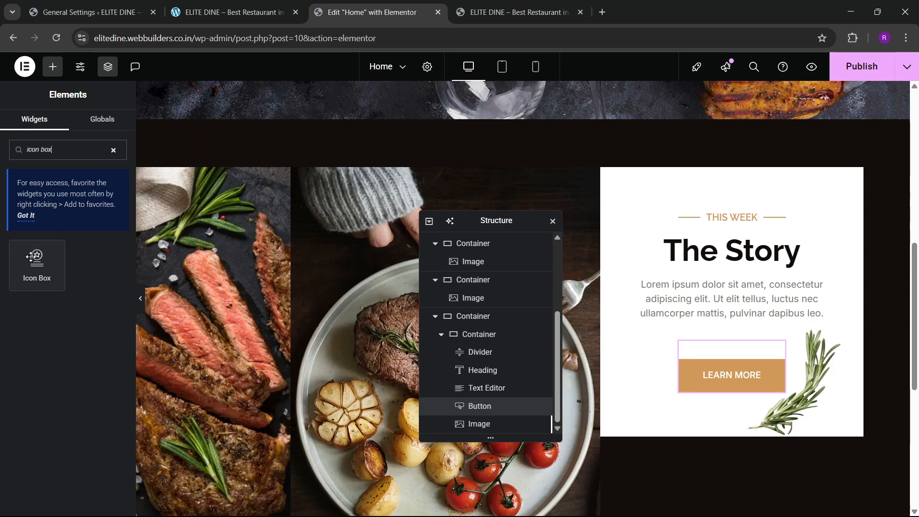
pyautogui.scroll(-3, 689, 325)
pyautogui.click(215, 6)
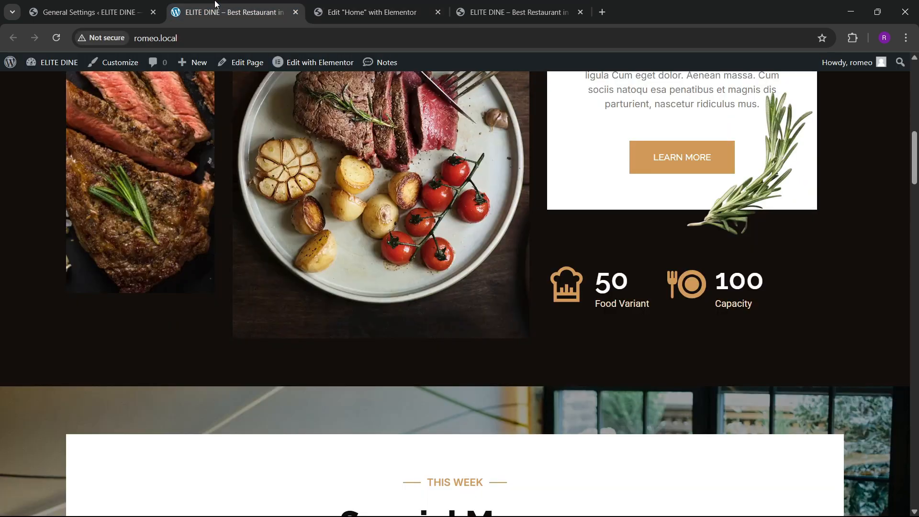
pyautogui.click(364, 11)
pyautogui.moveTo(55, 259); pyautogui.dragTo(726, 316)
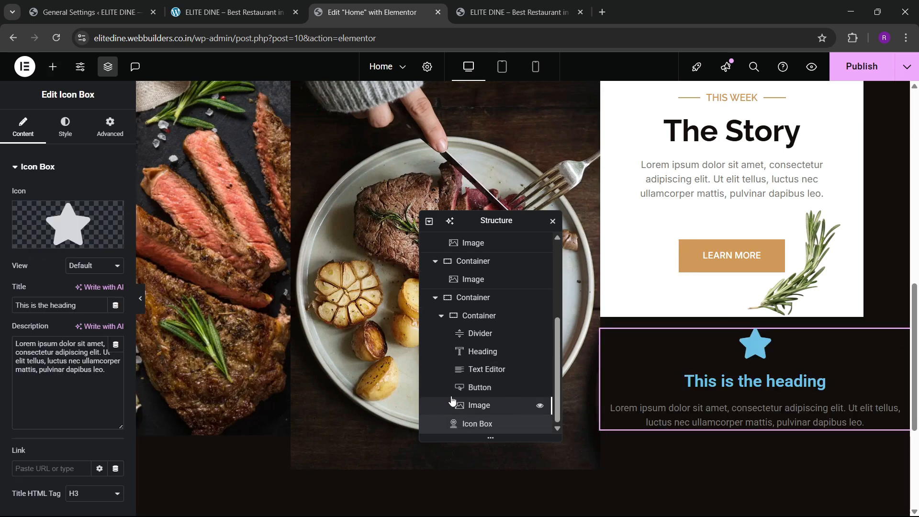
# Step: Add a container with 0 padding between the white card and the icon box, and move the icon box into it
pyautogui.click(441, 315)
pyautogui.click(435, 391)
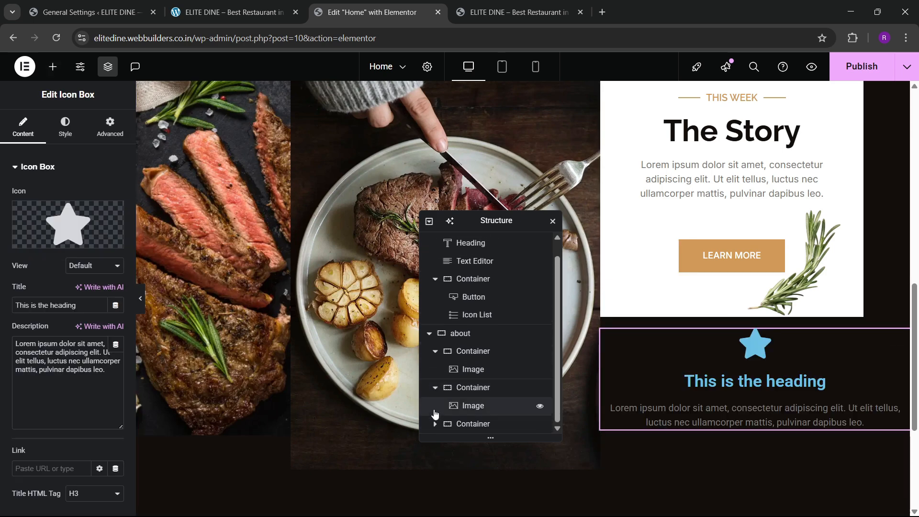
pyautogui.click(435, 424)
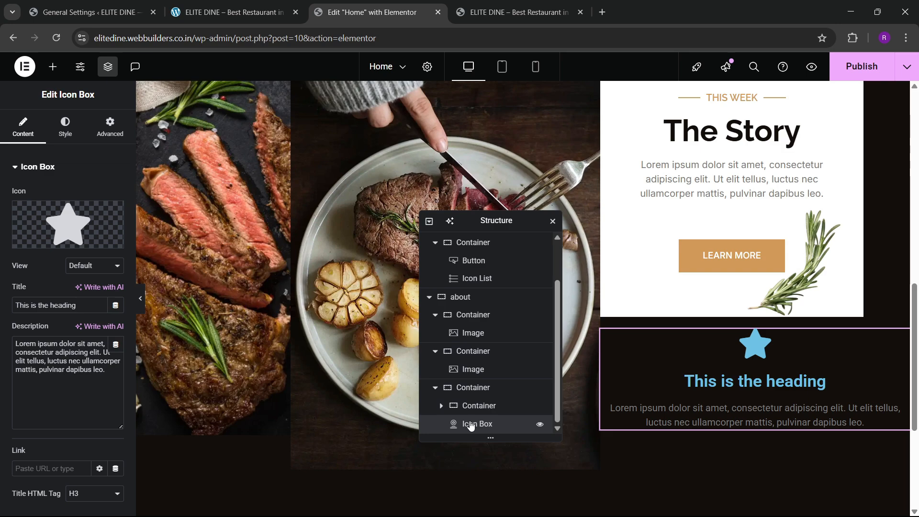
pyautogui.click(287, 11)
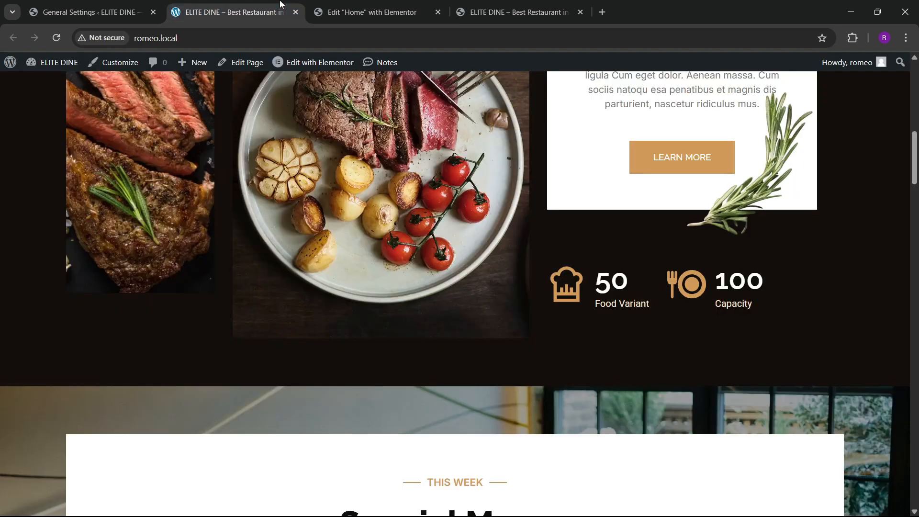
pyautogui.click(335, 12)
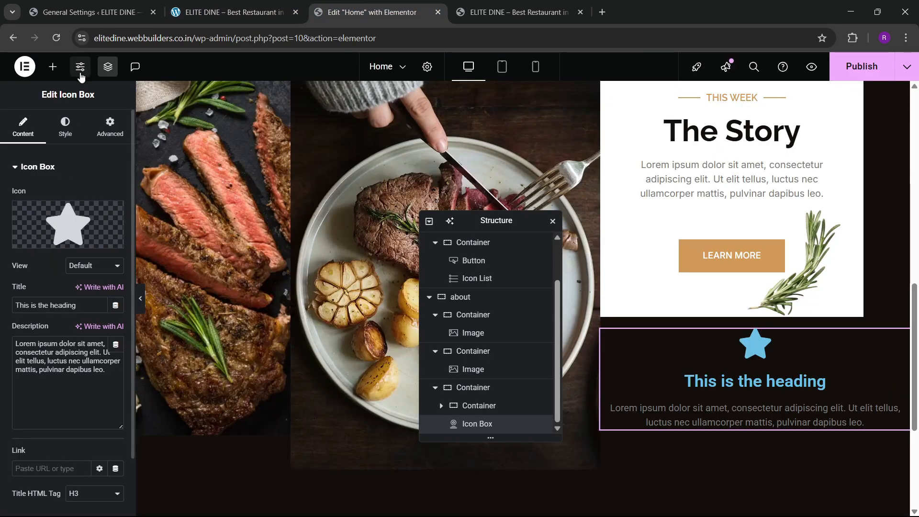
pyautogui.click(52, 67)
pyautogui.moveTo(66, 315); pyautogui.dragTo(817, 338)
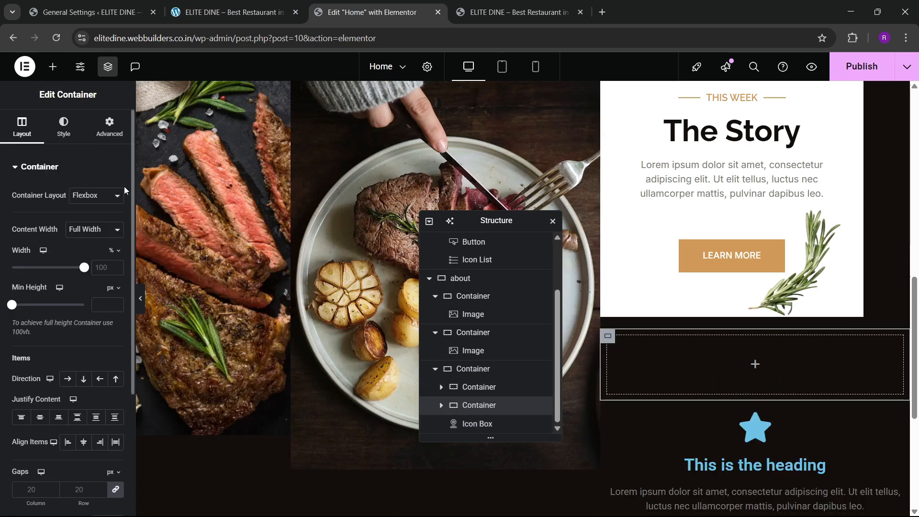
pyautogui.click(109, 128)
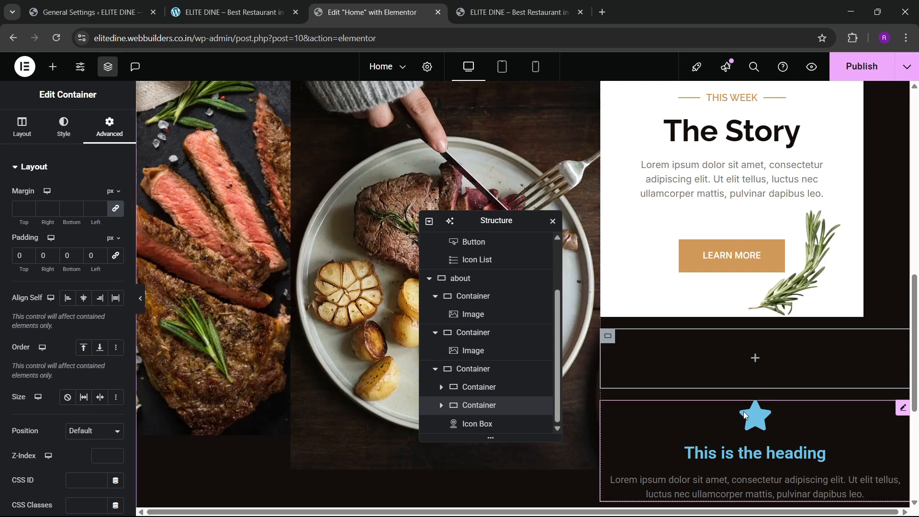
pyautogui.moveTo(743, 411); pyautogui.dragTo(658, 374)
# Step: Set the icon box's icon position to left of its text, and compare with the stats on the reference site
pyautogui.click(65, 127)
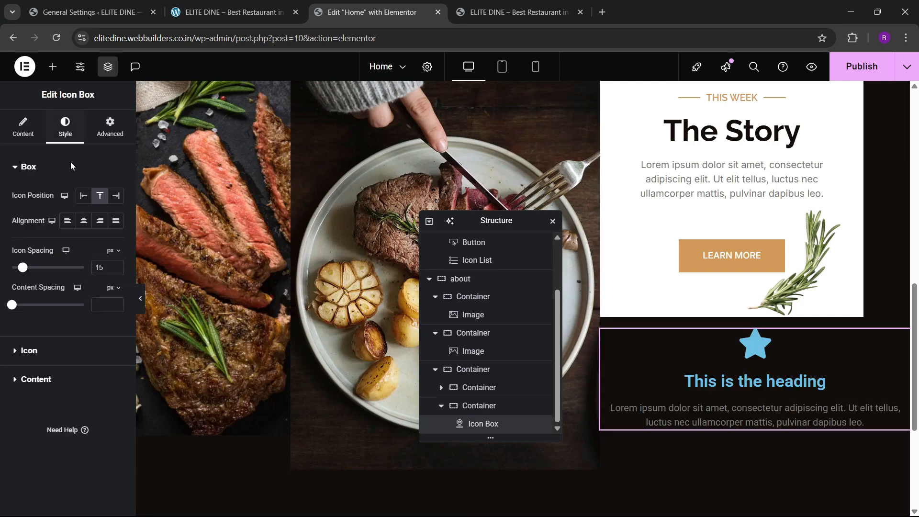
pyautogui.click(83, 195)
pyautogui.click(221, 12)
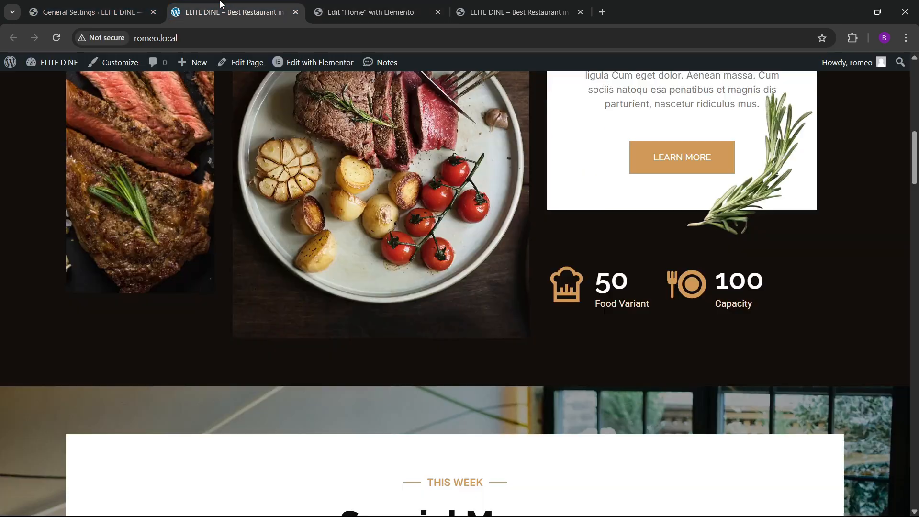
pyautogui.click(368, 6)
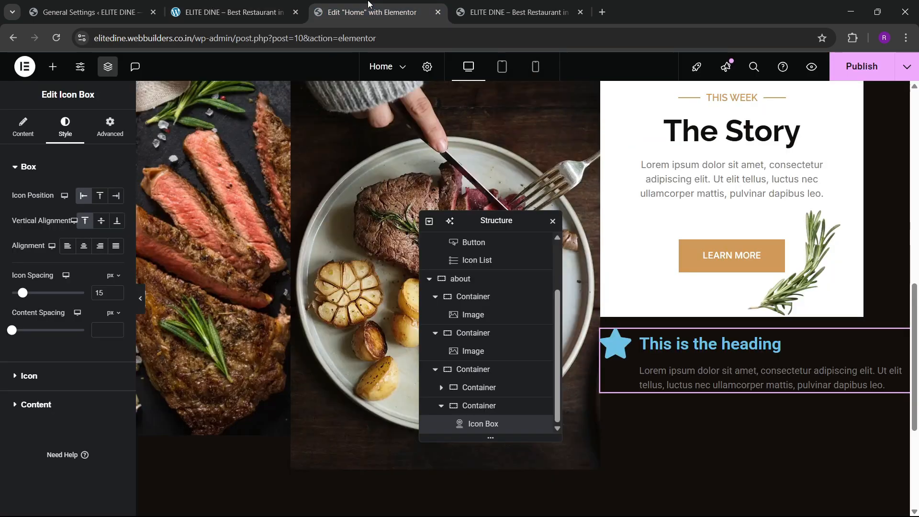
# Step: Set the icon box's title to 50 and its description to Food Variant
pyautogui.click(32, 136)
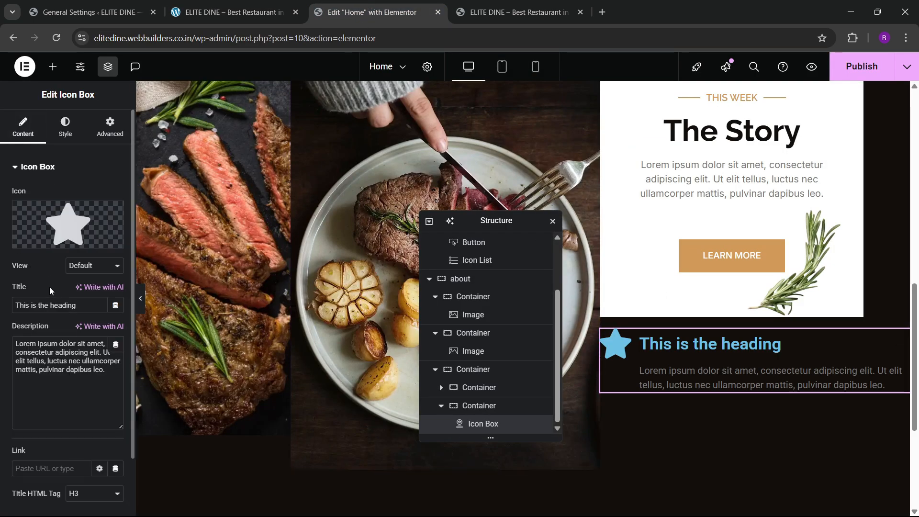
pyautogui.moveTo(77, 305); pyautogui.dragTo(1, 305)
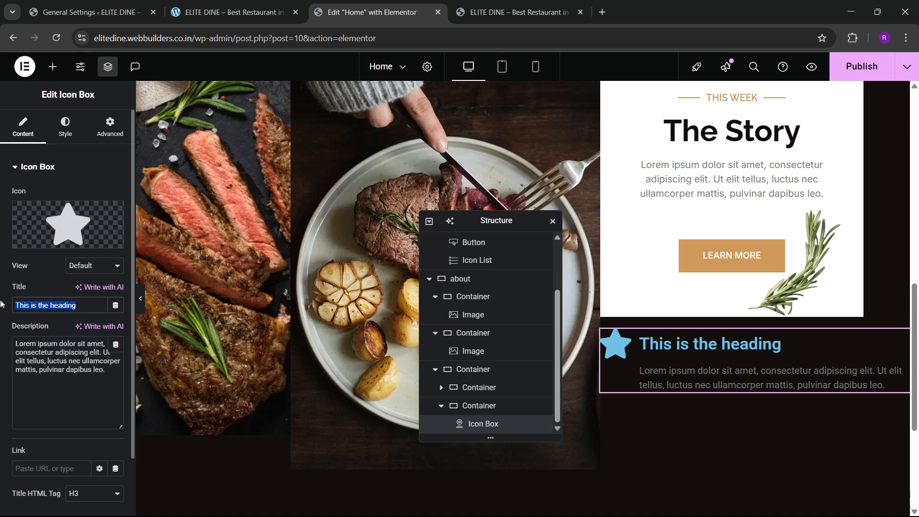
pyautogui.write('50')
pyautogui.hotkey('ctrl', 'a')
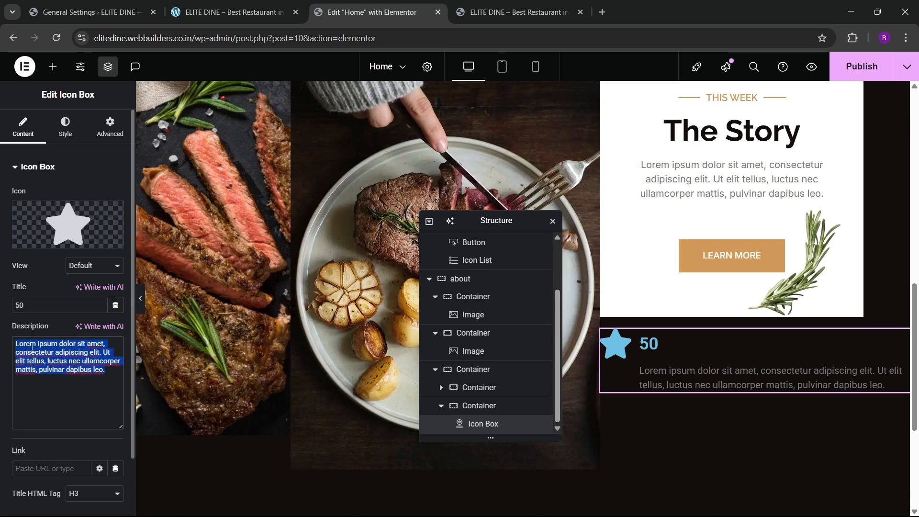
pyautogui.press('BackSpace')
pyautogui.write('Food Variant')
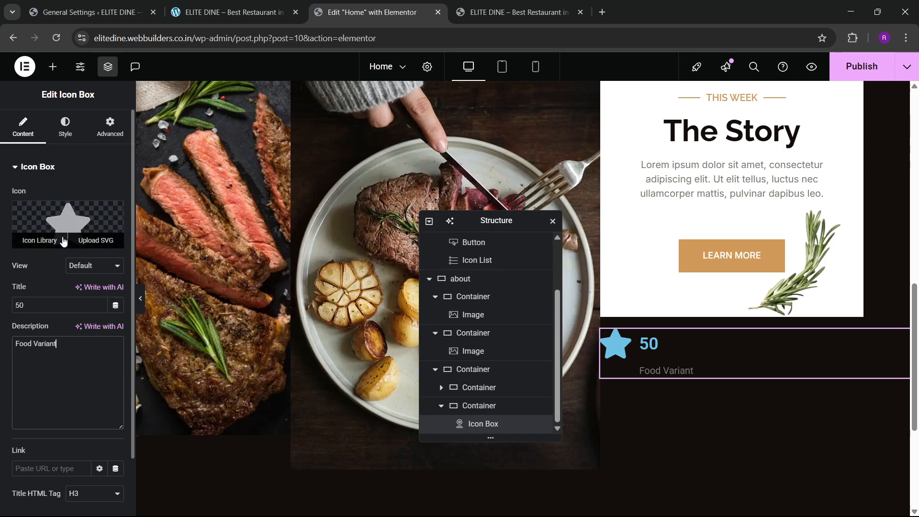
# Step: Start replacing the icon box's star with an SVG, uploading one file from the EliteDine folder
pyautogui.click(83, 241)
pyautogui.click(544, 320)
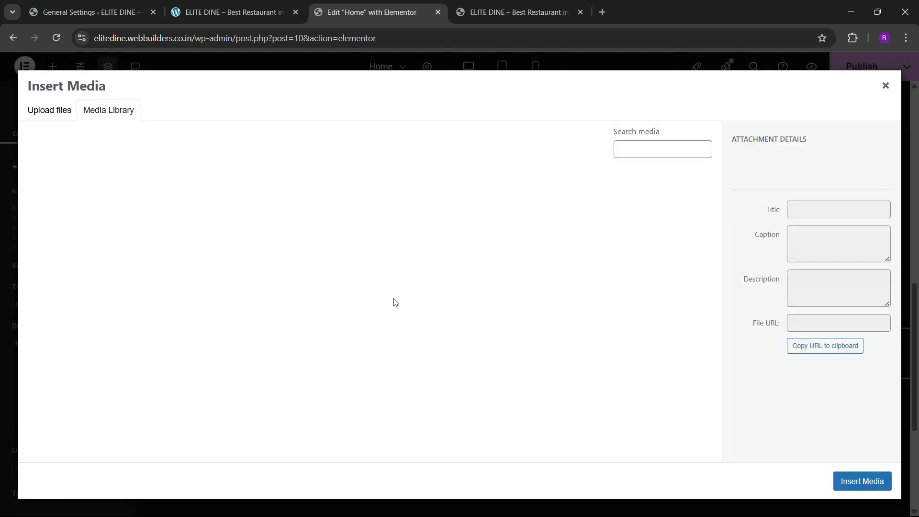
pyautogui.click(50, 109)
pyautogui.click(474, 288)
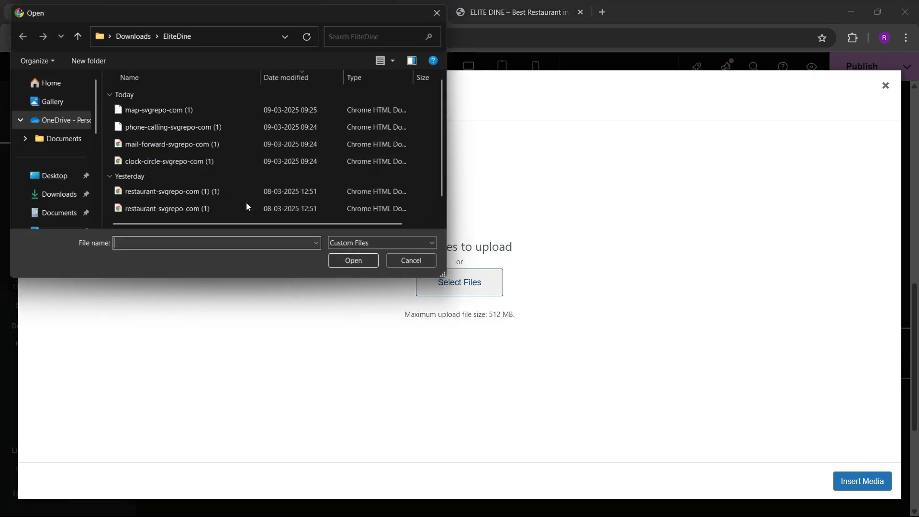
pyautogui.click(312, 179)
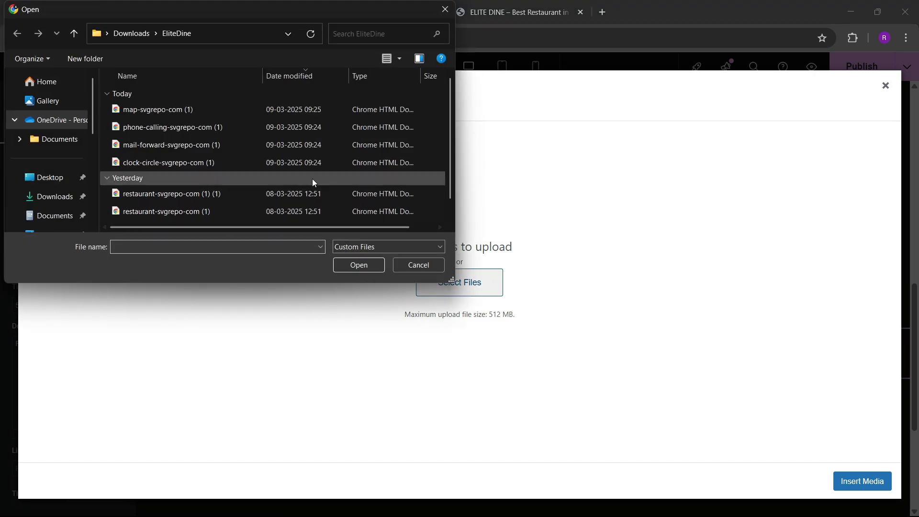
pyautogui.click(358, 264)
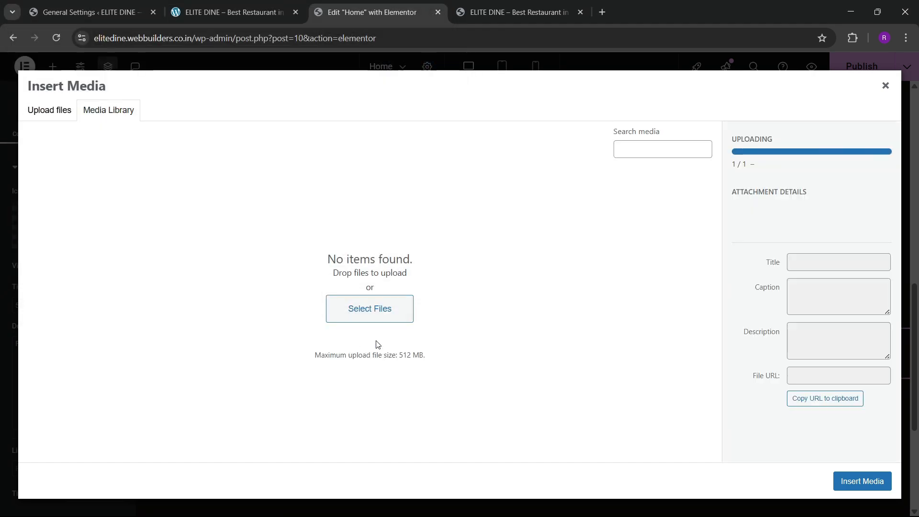
# Step: Upload all the SVG files from the EliteDine folder and insert the orange spoon-and-plate icon into the icon box
pyautogui.click(74, 118)
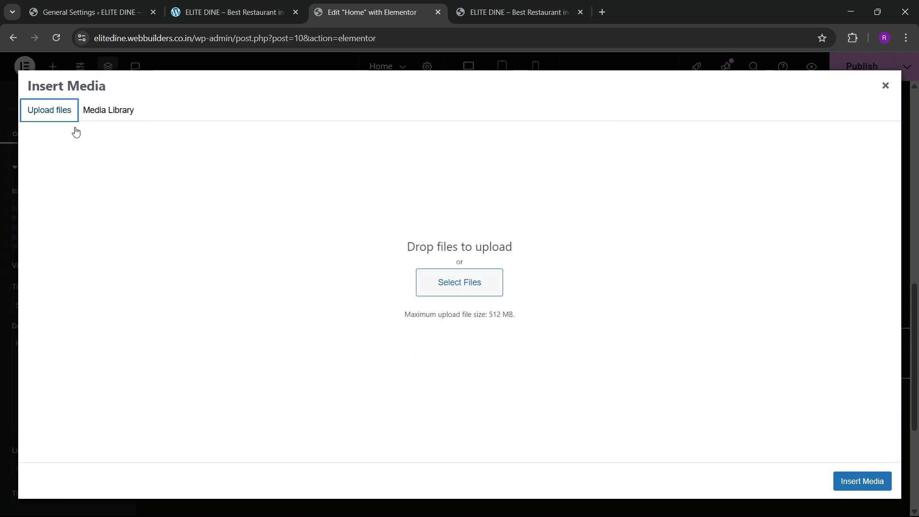
pyautogui.click(443, 282)
pyautogui.click(272, 177)
pyautogui.hotkey('ctrl', 'a')
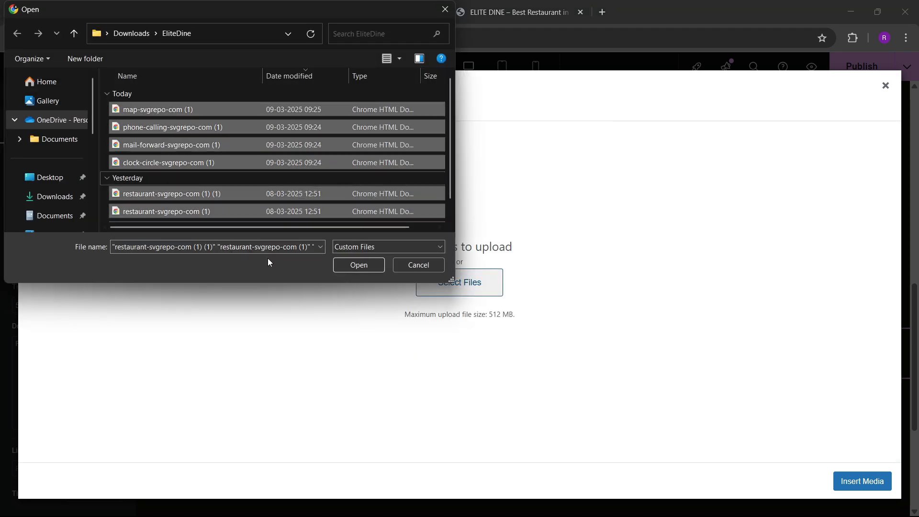
pyautogui.click(343, 266)
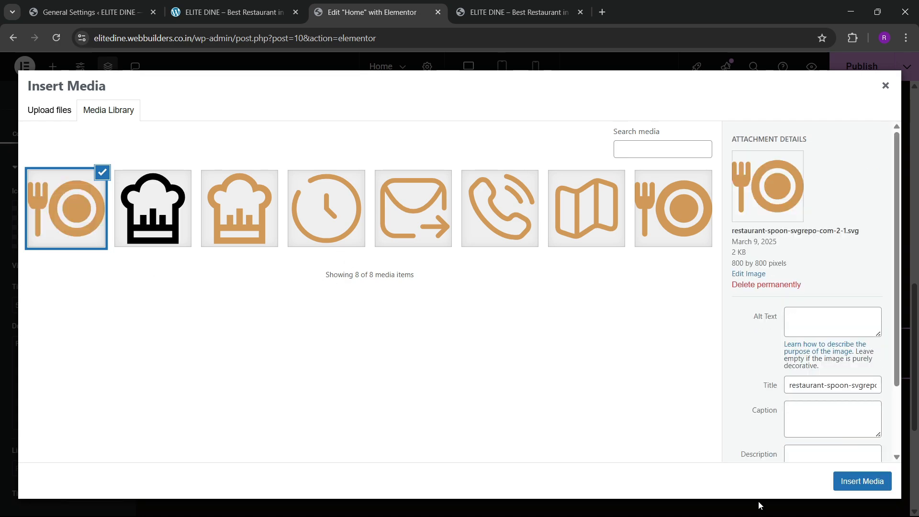
pyautogui.click(847, 482)
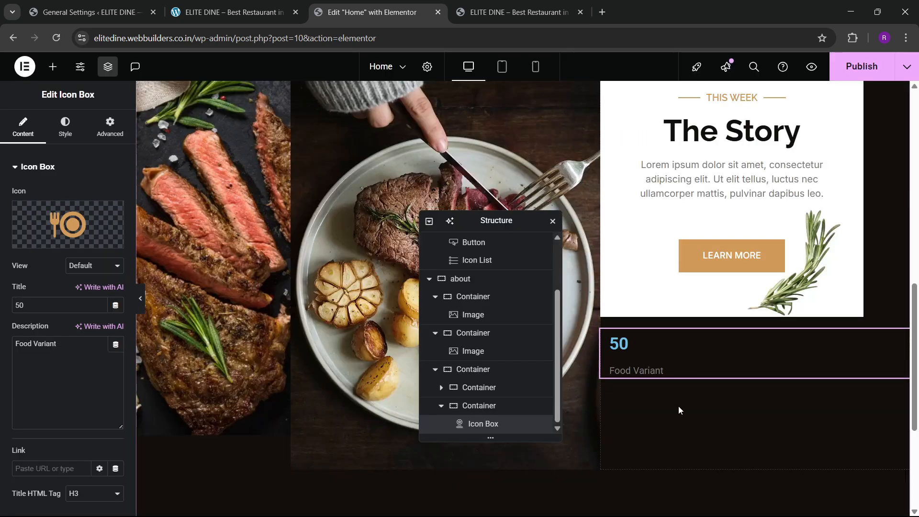
# Step: Set the icon's primary color to the global orange and its size to 71 px, after checking the reference site
pyautogui.click(274, 4)
pyautogui.click(349, 6)
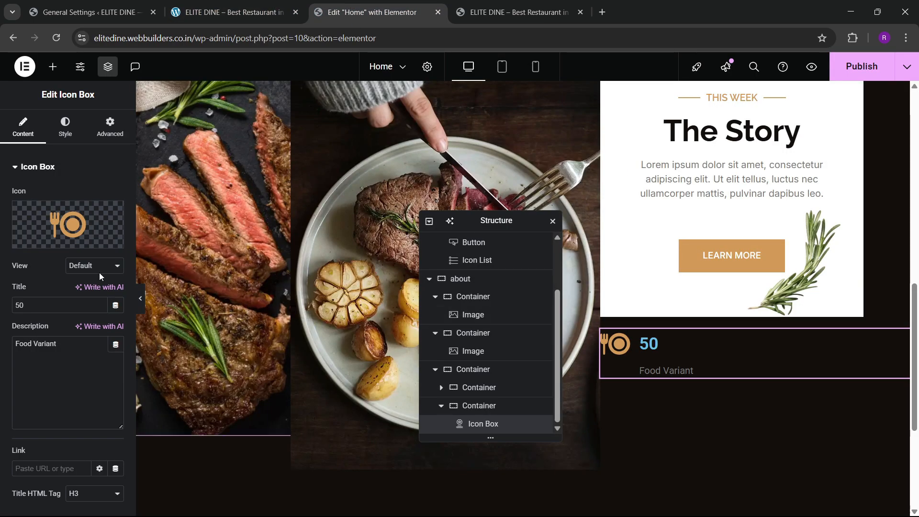
pyautogui.click(65, 127)
pyautogui.click(46, 376)
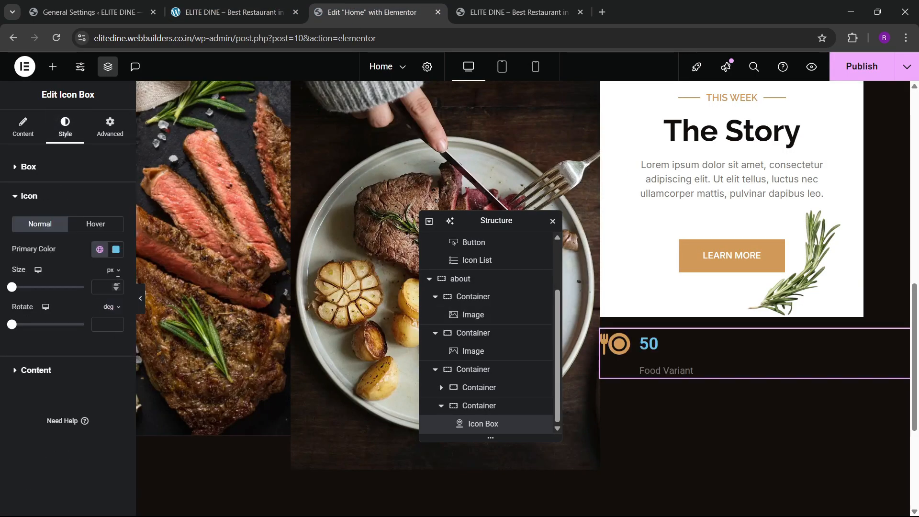
pyautogui.click(100, 249)
pyautogui.click(70, 401)
pyautogui.moveTo(117, 285); pyautogui.dragTo(116, 286)
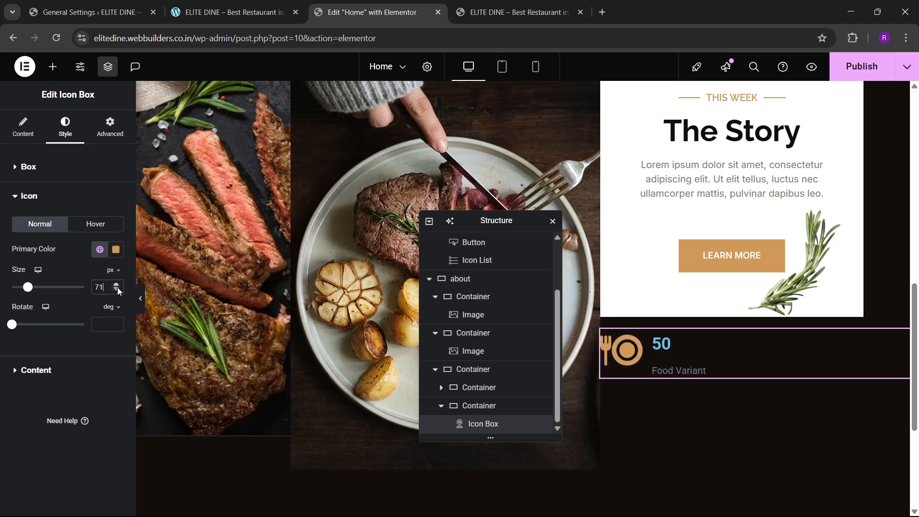
# Step: Set the icon size to 70 px and change the icon box's title color to white
pyautogui.click(116, 290)
pyautogui.click(37, 368)
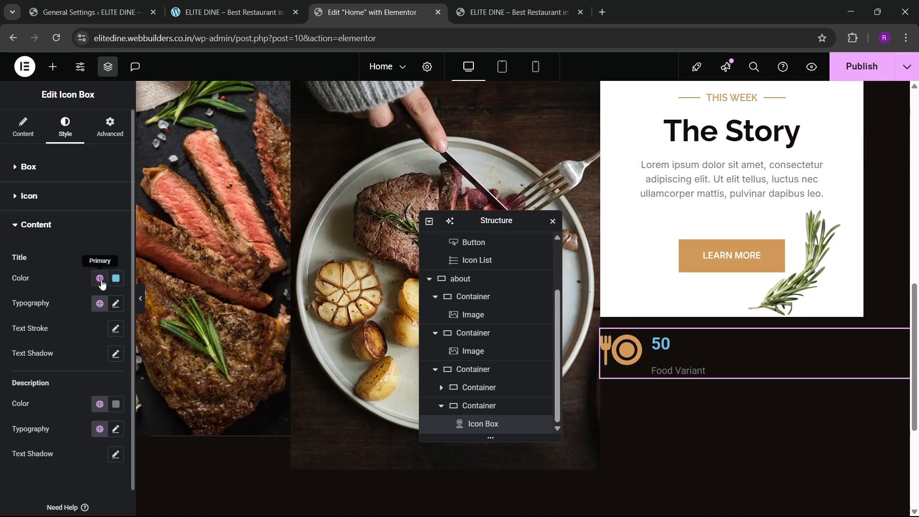
pyautogui.click(115, 278)
pyautogui.moveTo(98, 369); pyautogui.dragTo(46, 325)
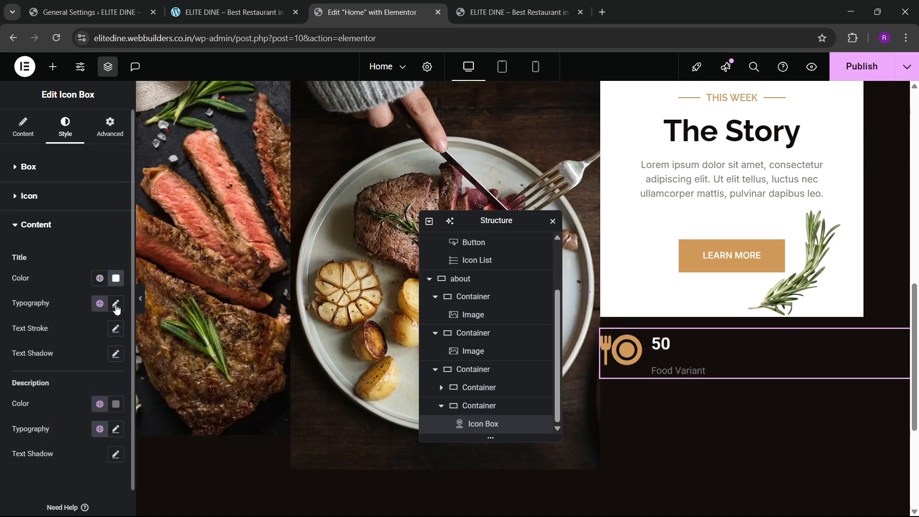
# Step: Set the icon box title's typography to Raleway, 45 px, weight 700 (Bold)
pyautogui.click(116, 303)
pyautogui.click(89, 365)
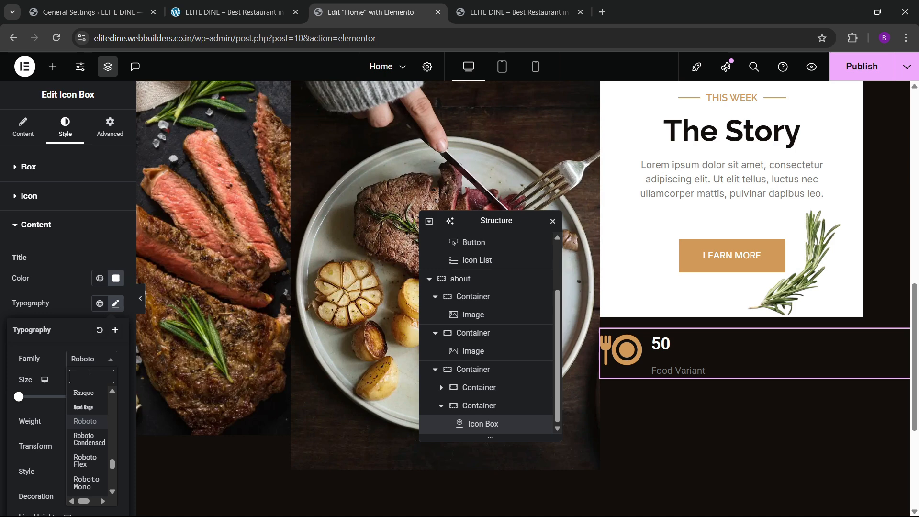
pyautogui.write('raleway')
pyautogui.press('Return')
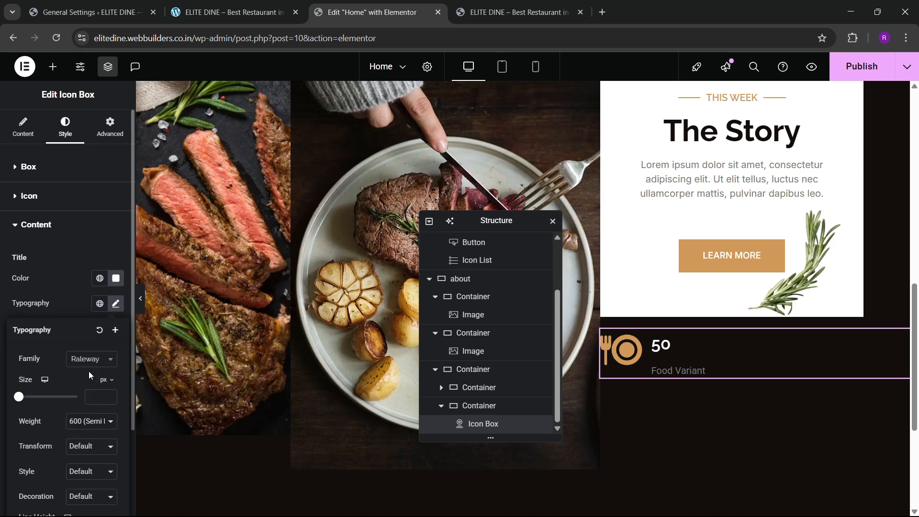
pyautogui.click(110, 394)
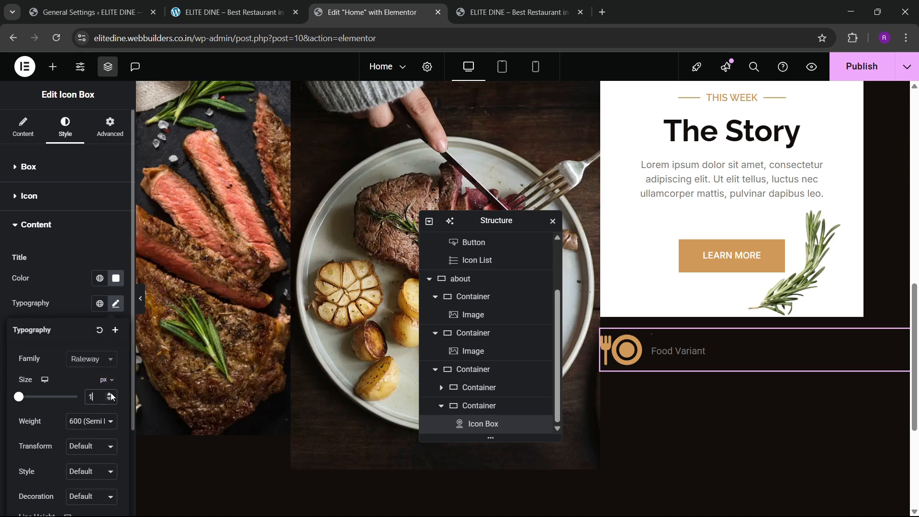
pyautogui.click(110, 394)
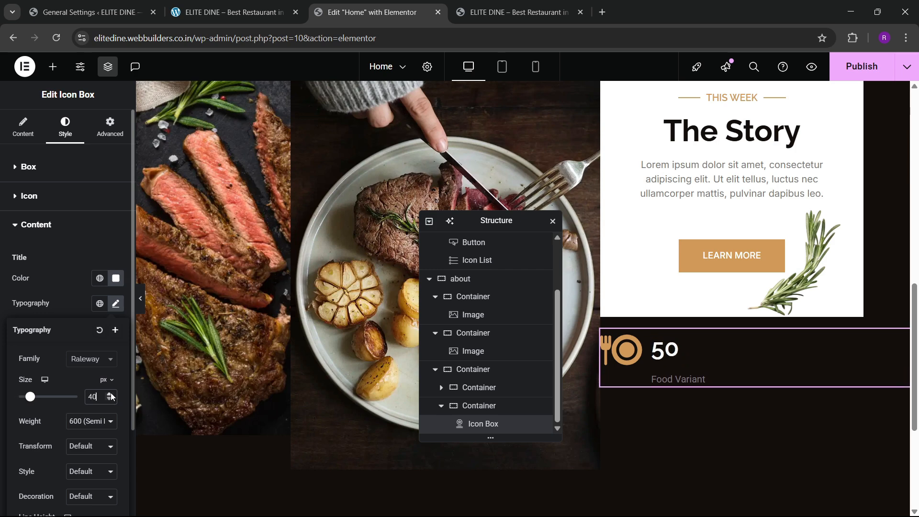
pyautogui.click(110, 394)
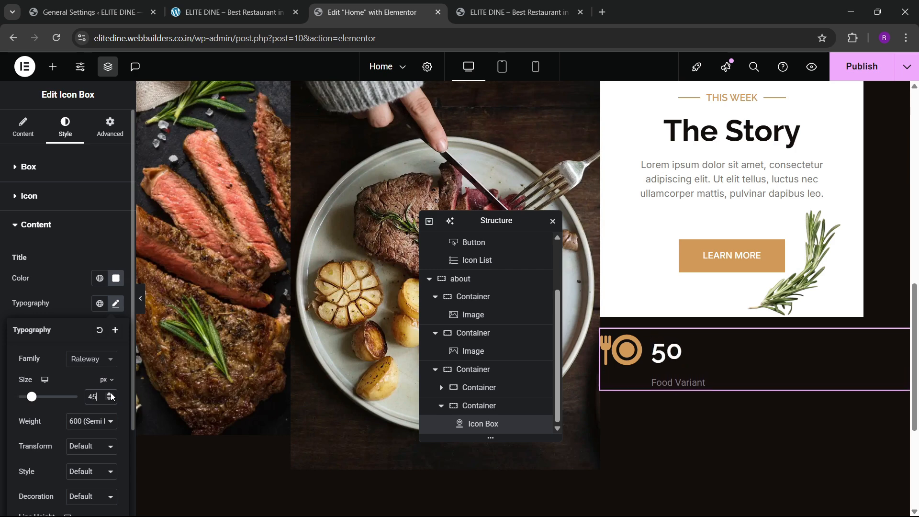
pyautogui.click(80, 420)
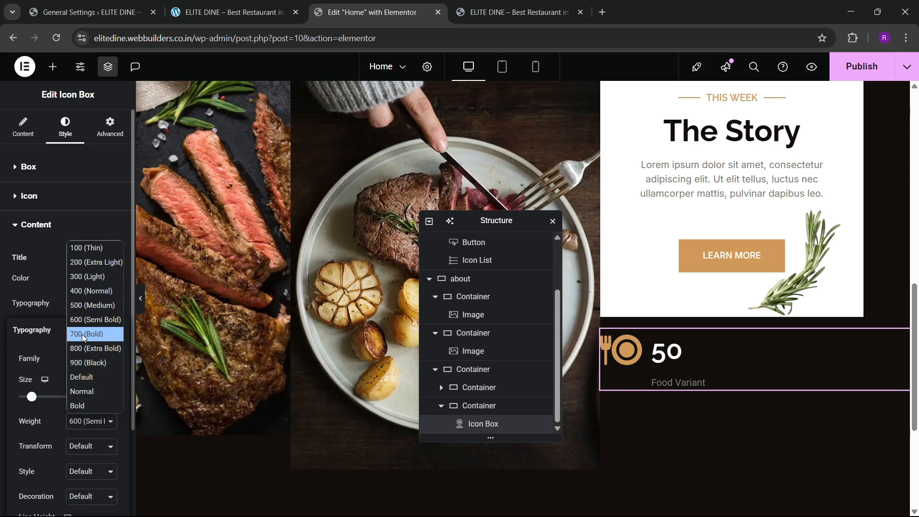
pyautogui.click(83, 333)
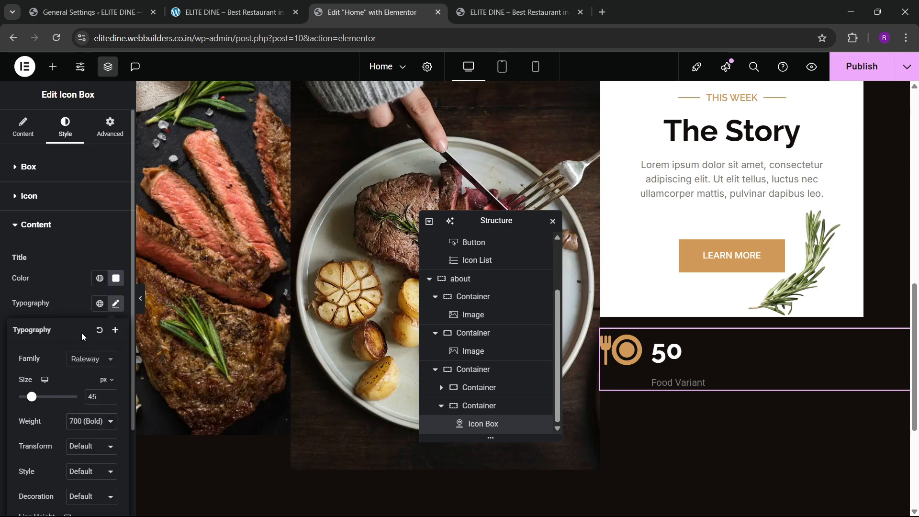
pyautogui.click(65, 288)
# Step: Change the icon box's description color to the pale cream #EFDEC9, starting from the global orange
pyautogui.scroll(-1, 44, 386)
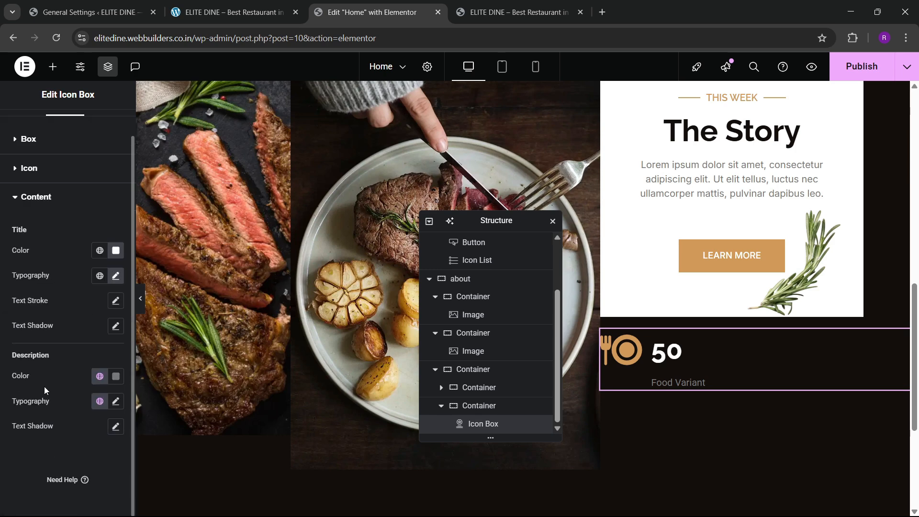
pyautogui.click(99, 377)
pyautogui.click(99, 376)
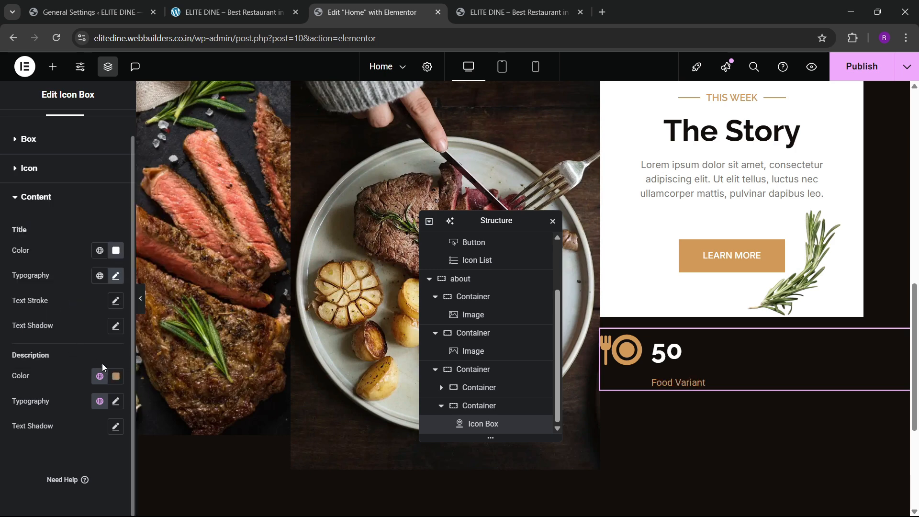
pyautogui.click(115, 377)
pyautogui.click(92, 250)
pyautogui.moveTo(92, 249); pyautogui.dragTo(68, 227)
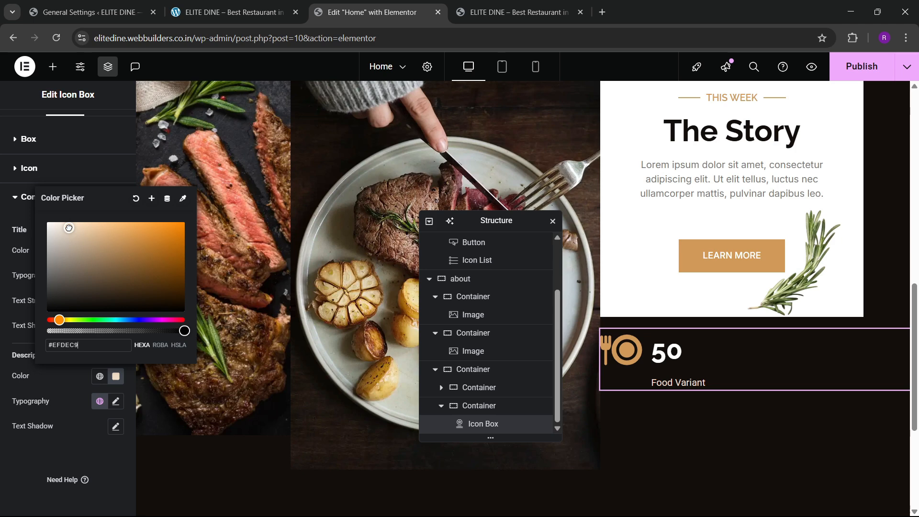
pyautogui.click(19, 197)
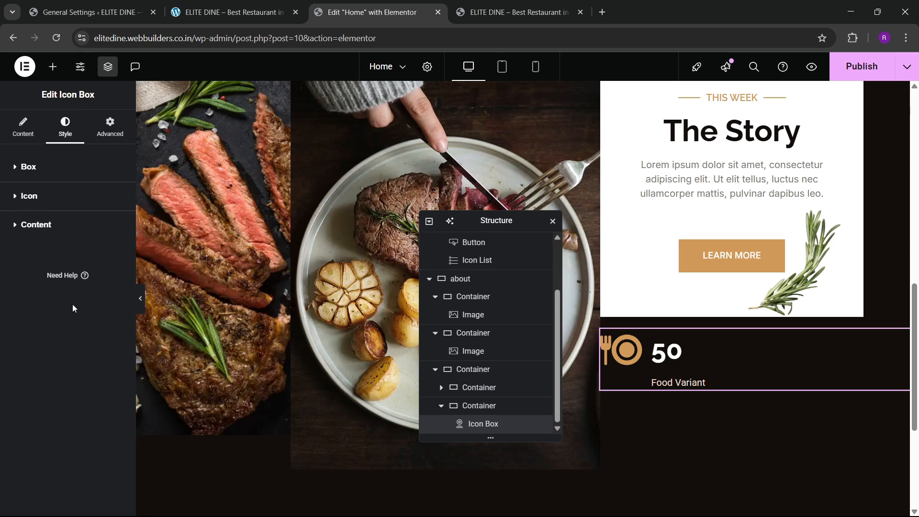
# Step: Set the icon box's content spacing to 0 and its vertical alignment to middle
pyautogui.click(61, 171)
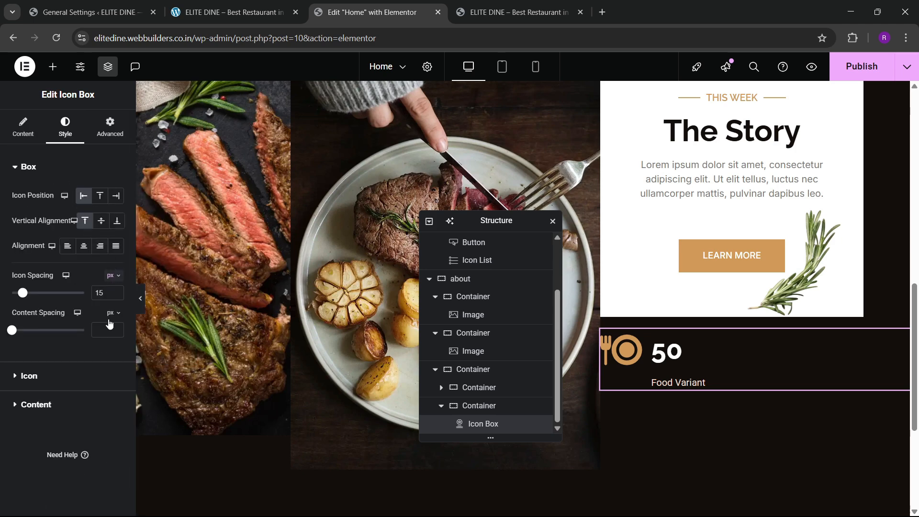
pyautogui.write('0')
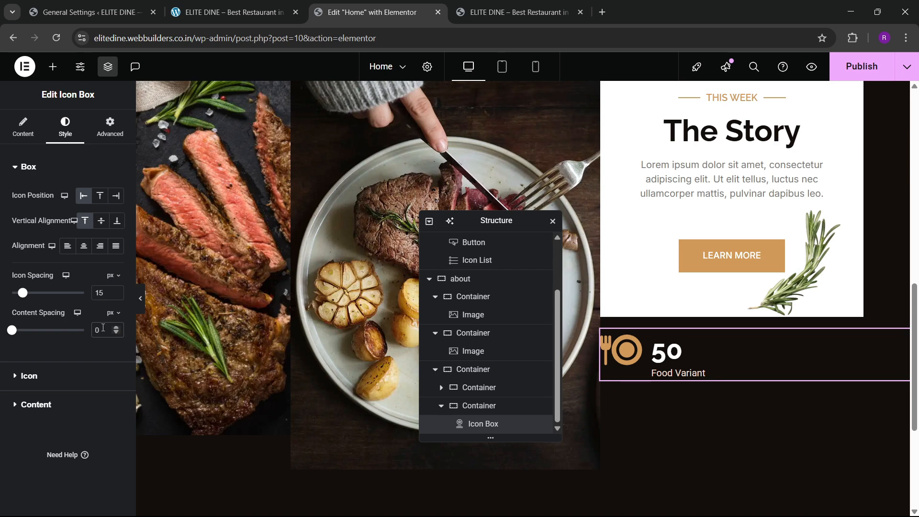
pyautogui.click(101, 221)
pyautogui.click(115, 223)
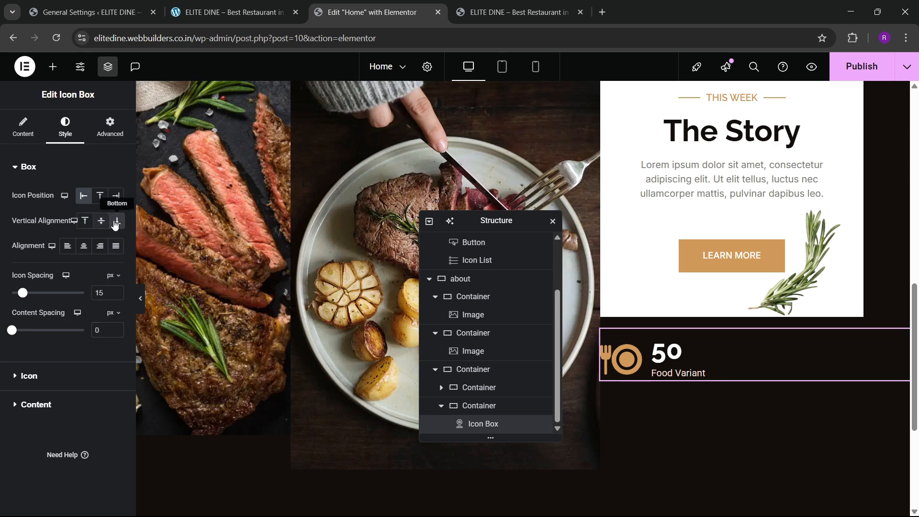
pyautogui.click(101, 220)
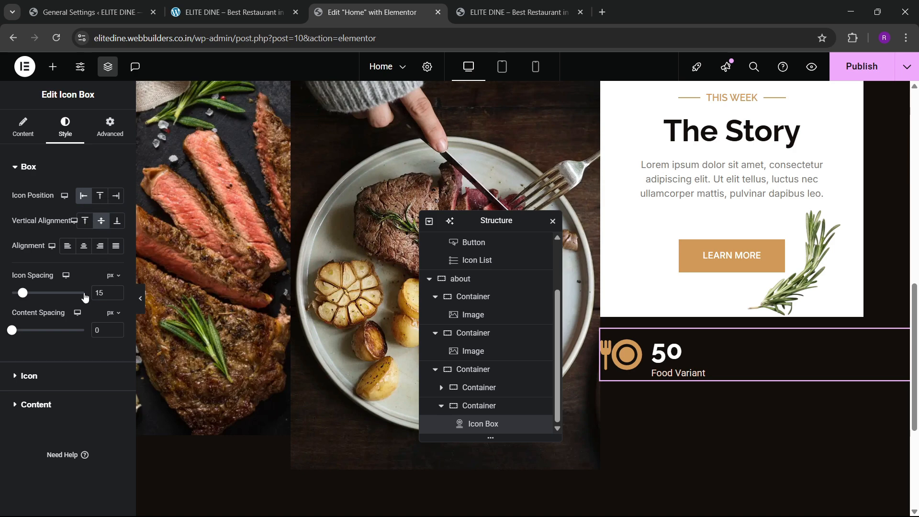
# Step: Increase the icon box's icon spacing to 21 px and its content spacing to 4 px
pyautogui.click(116, 291)
pyautogui.click(116, 292)
pyautogui.click(115, 291)
pyautogui.click(116, 292)
pyautogui.click(116, 291)
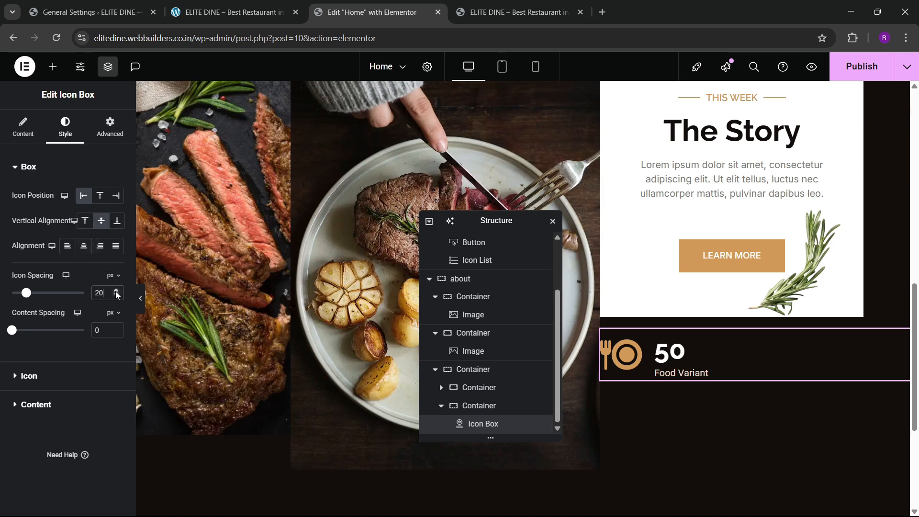
pyautogui.click(116, 292)
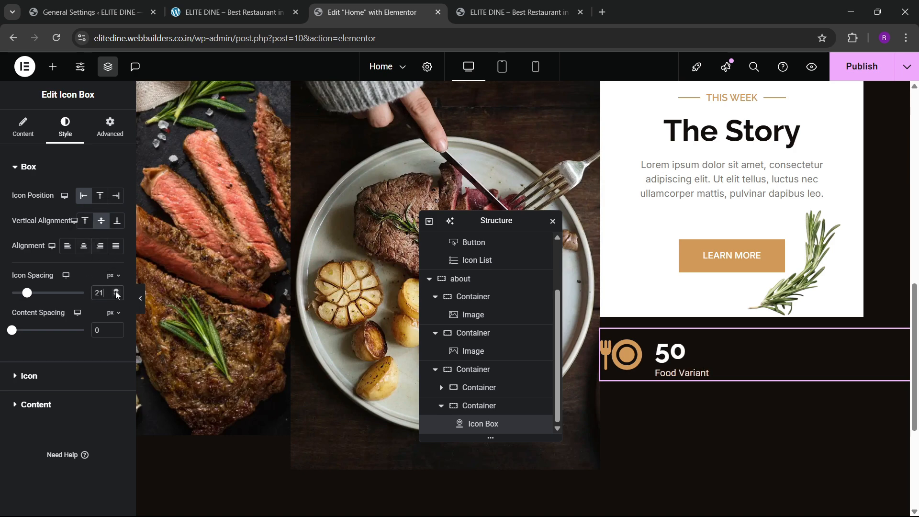
pyautogui.click(116, 328)
pyautogui.click(116, 328)
pyautogui.click(116, 328)
pyautogui.click(116, 328)
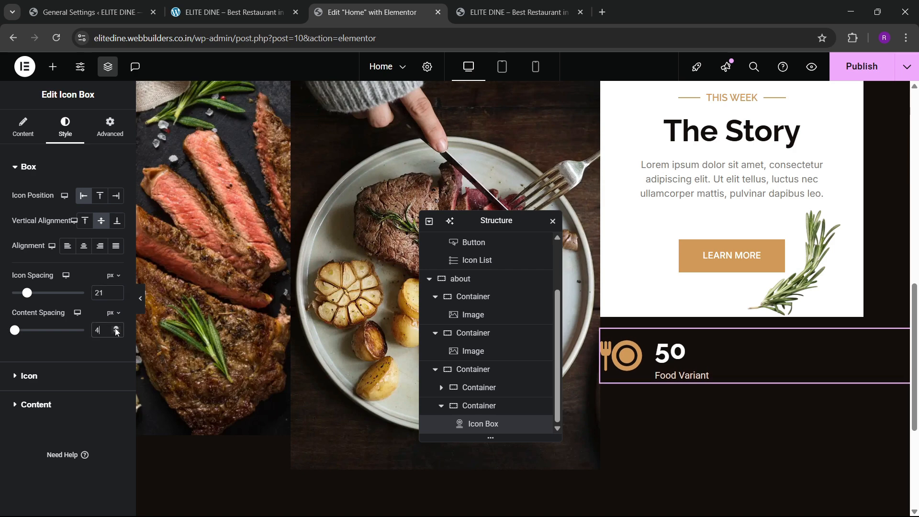
# Step: Try the icon at 80 px and 75 px, and return its size to 70 px
pyautogui.click(54, 379)
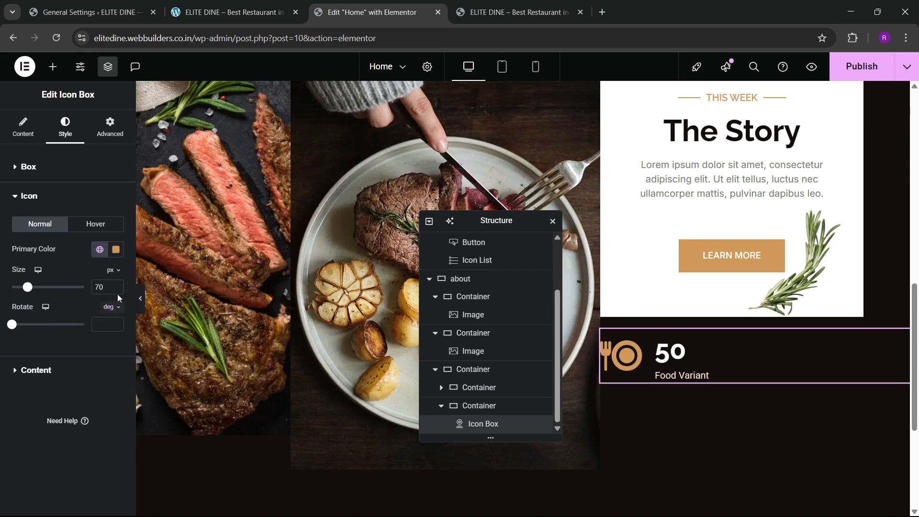
pyautogui.write('80')
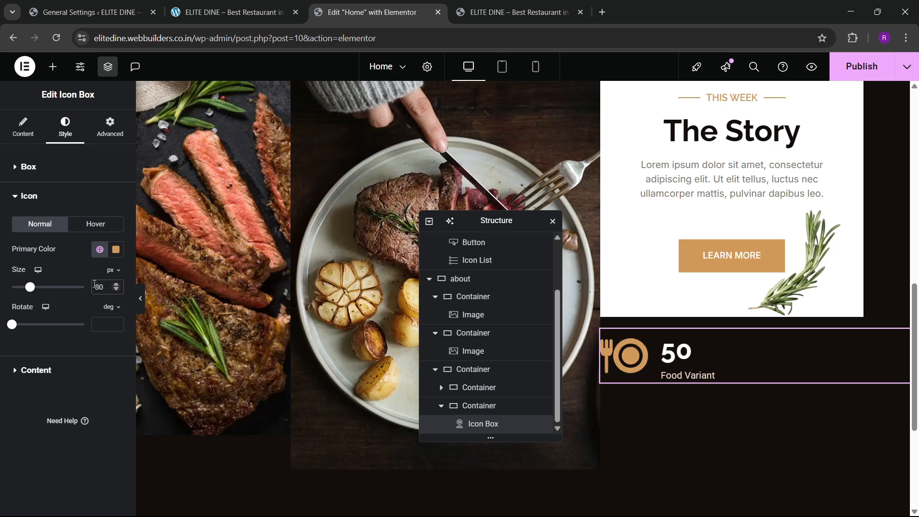
pyautogui.press('BackSpace')
pyautogui.press('BackSpace')
pyautogui.write('75')
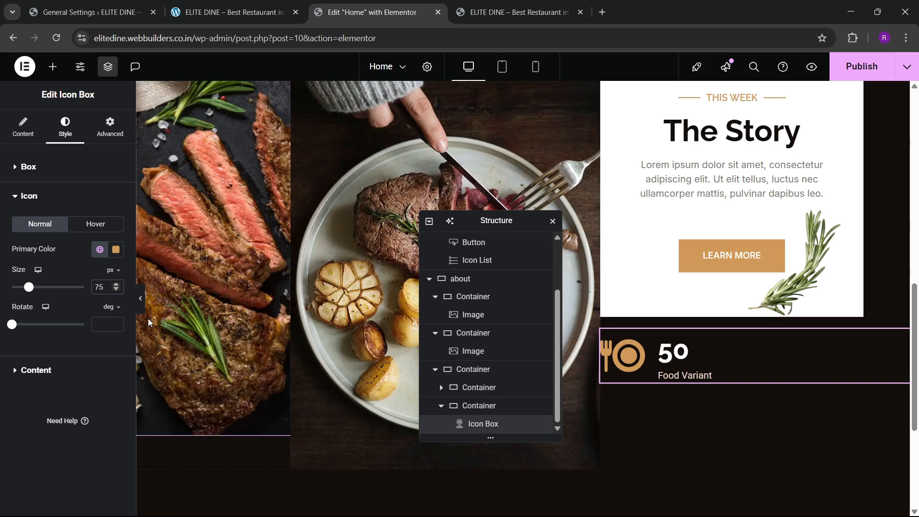
pyautogui.press('BackSpace')
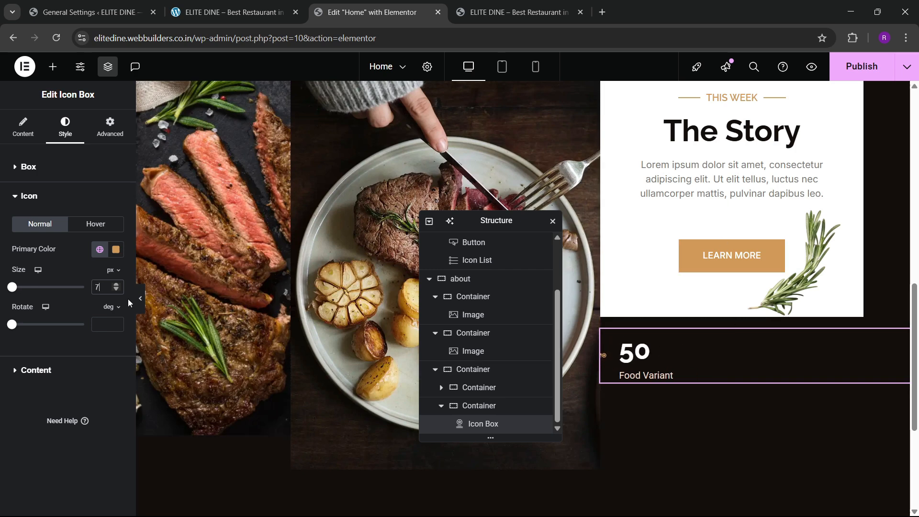
pyautogui.write('0')
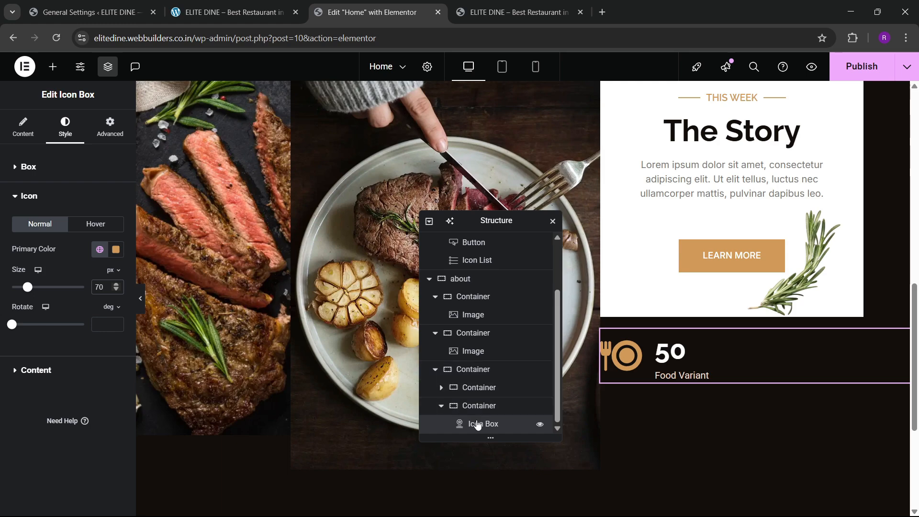
# Step: Duplicate the icon box and set the direction of the container holding both boxes to row
pyautogui.rightClick(687, 354)
pyautogui.click(725, 326)
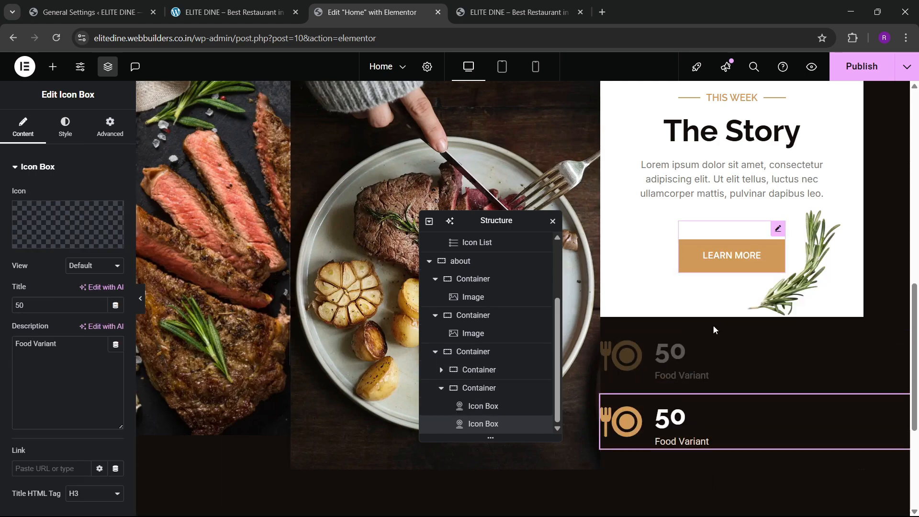
pyautogui.scroll(-3, 714, 328)
pyautogui.click(489, 389)
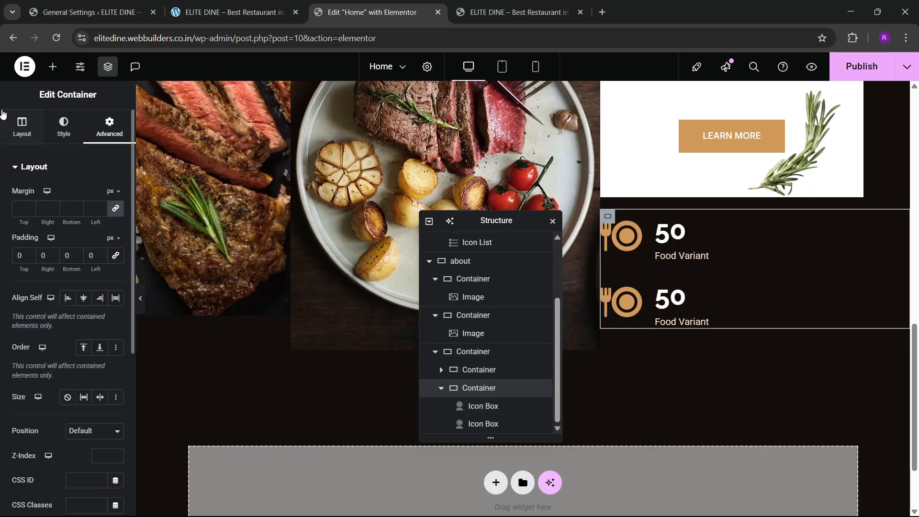
pyautogui.click(21, 127)
pyautogui.scroll(-2, 13, 266)
pyautogui.click(67, 259)
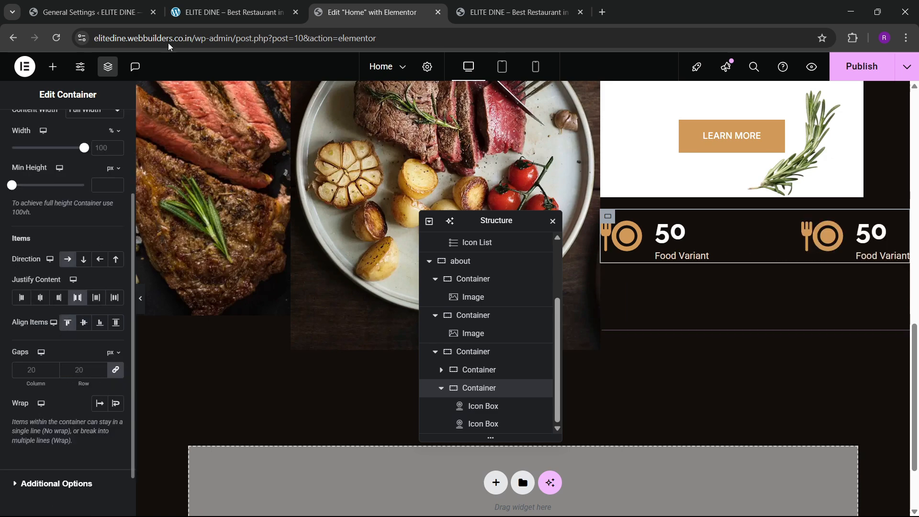
# Step: Justify the stats container's items to the start and set its column and row gaps to 40 px, checking the reference site
pyautogui.click(168, 6)
pyautogui.click(371, 12)
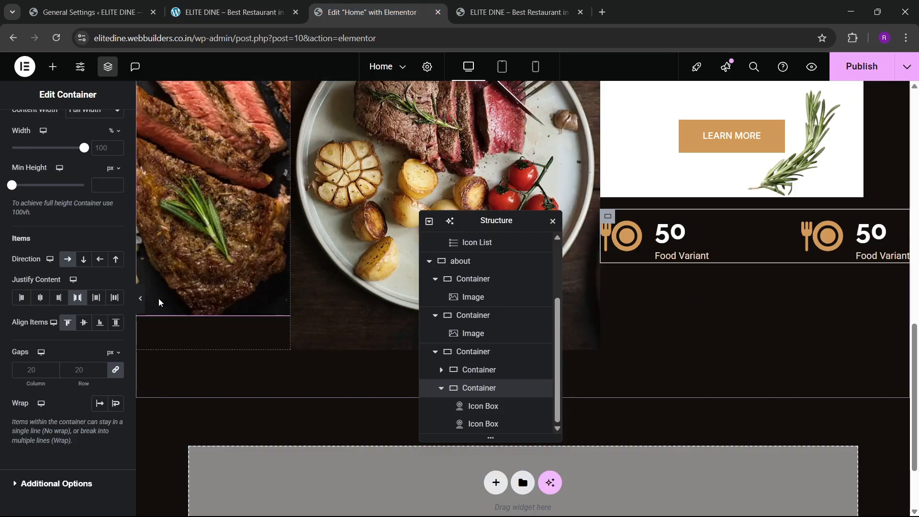
pyautogui.click(22, 299)
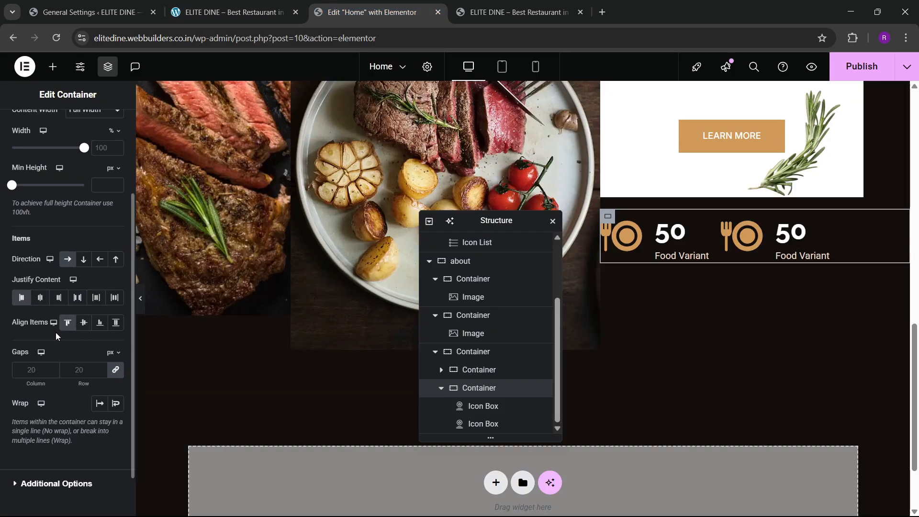
pyautogui.click(82, 370)
pyautogui.write('40')
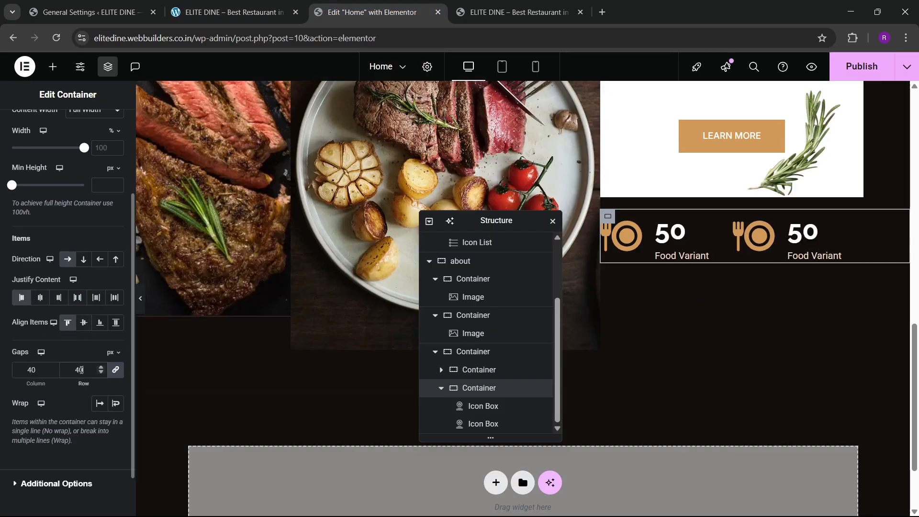
# Step: Set the second icon box's title to 100 and its description to Capacity, following the reference site
pyautogui.click(287, 5)
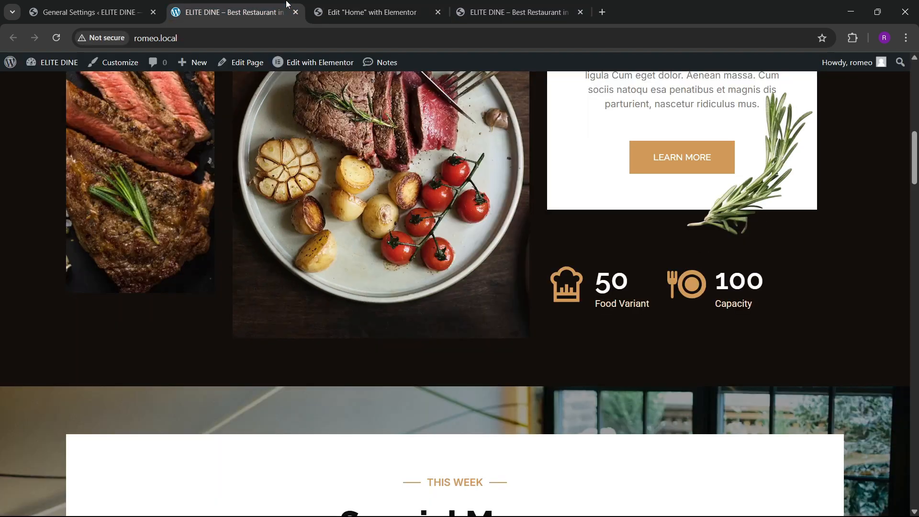
pyautogui.click(395, 3)
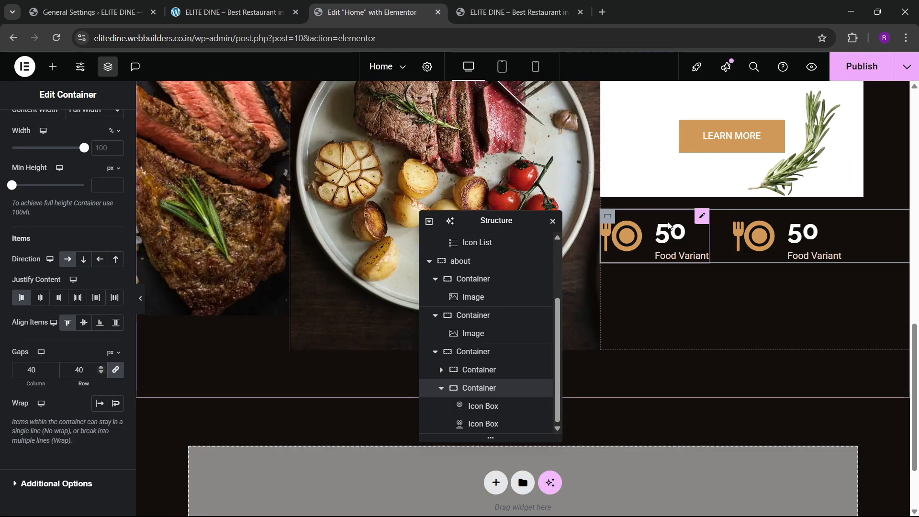
pyautogui.click(789, 251)
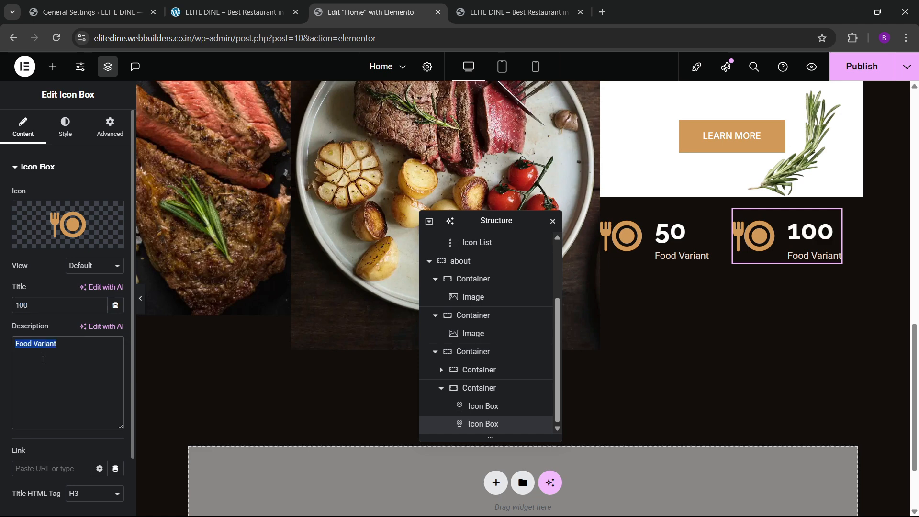
pyautogui.press('BackSpace')
pyautogui.write('Capacity')
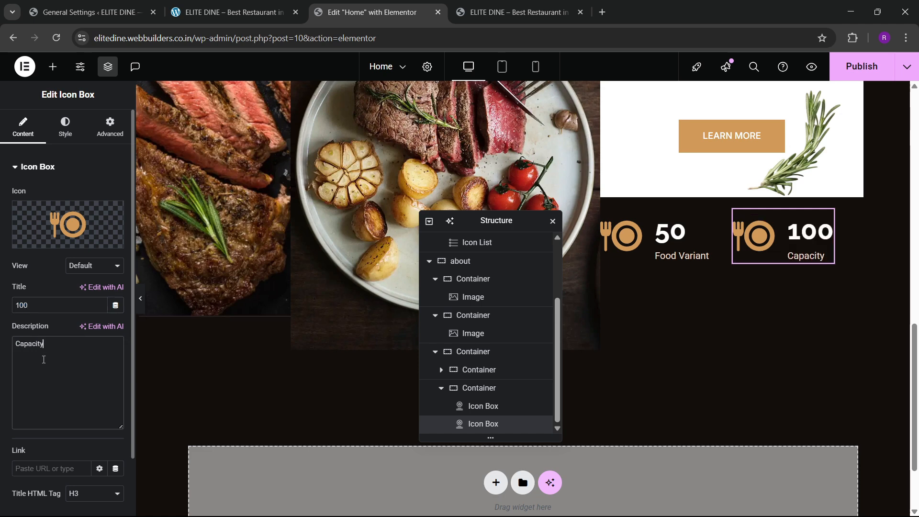
# Step: Justify the third about column's content to the start, align its items to the start, and set its column and row gaps to 60 px
pyautogui.click(62, 128)
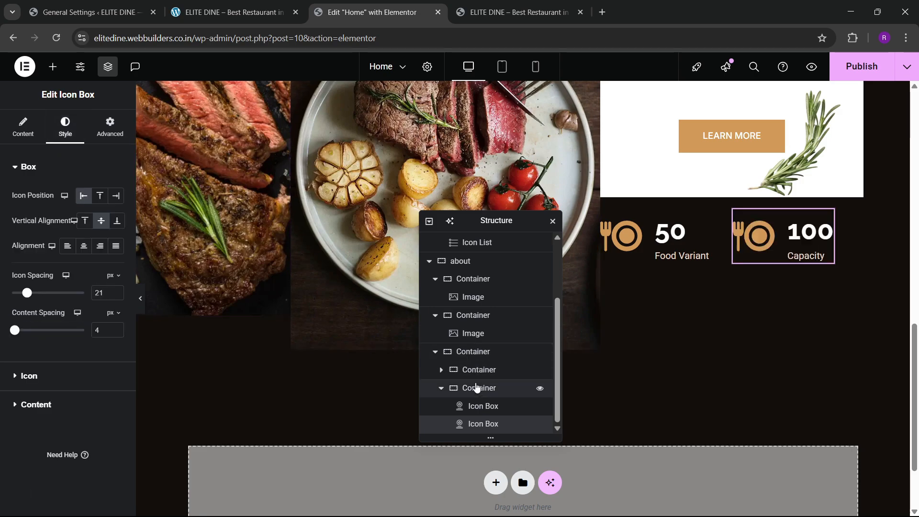
pyautogui.click(478, 359)
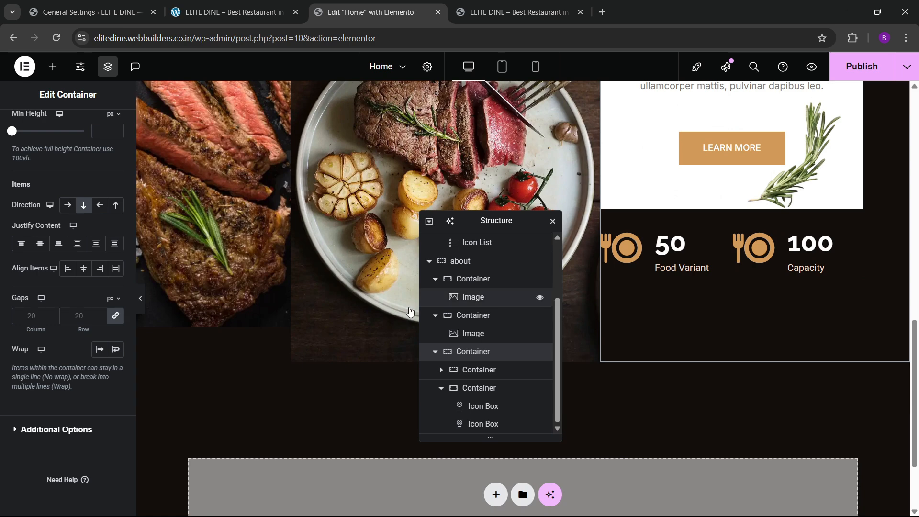
pyautogui.click(40, 243)
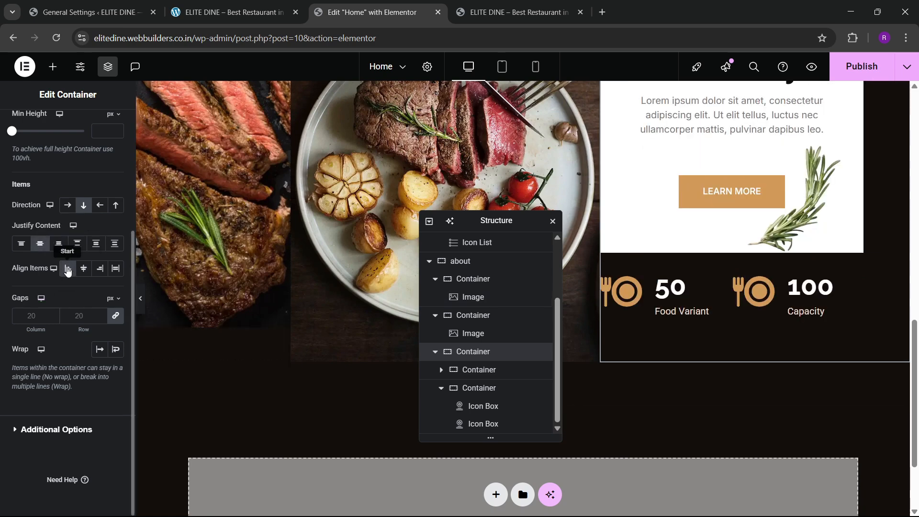
pyautogui.click(90, 315)
pyautogui.write('30')
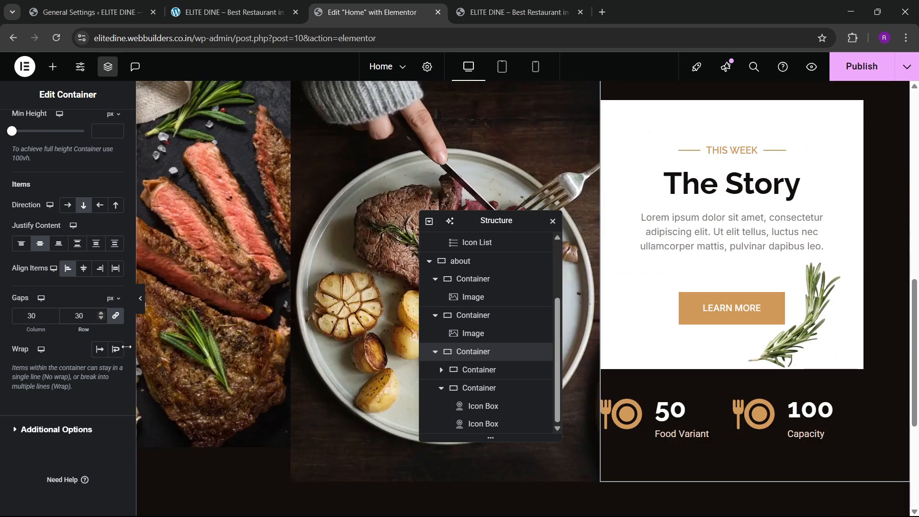
pyautogui.click(21, 243)
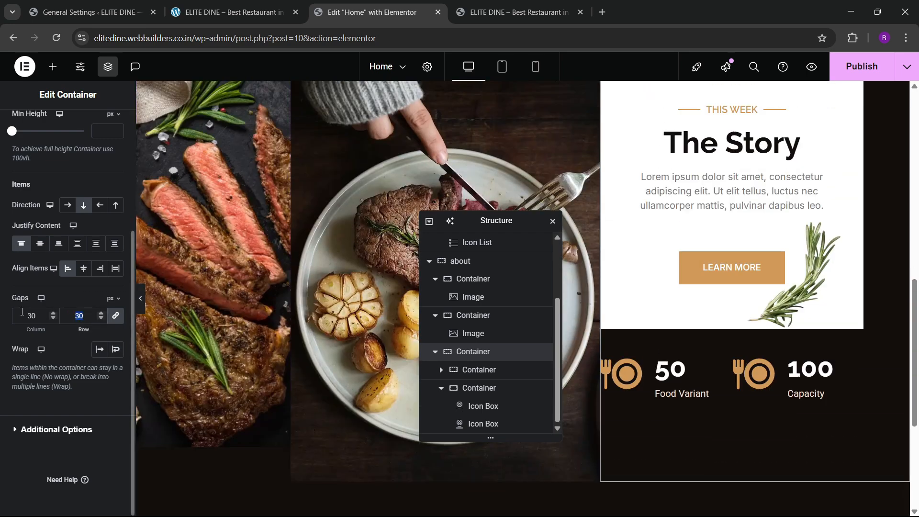
pyautogui.write('60')
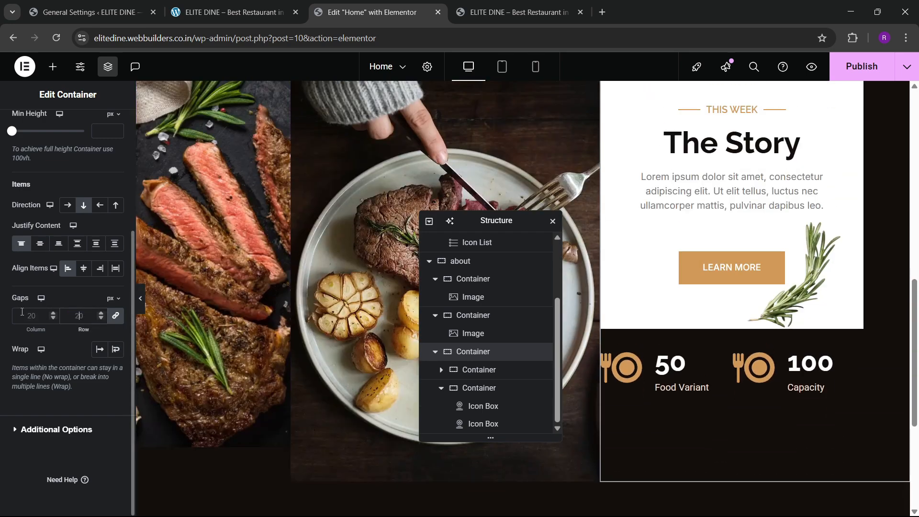
pyautogui.click(91, 12)
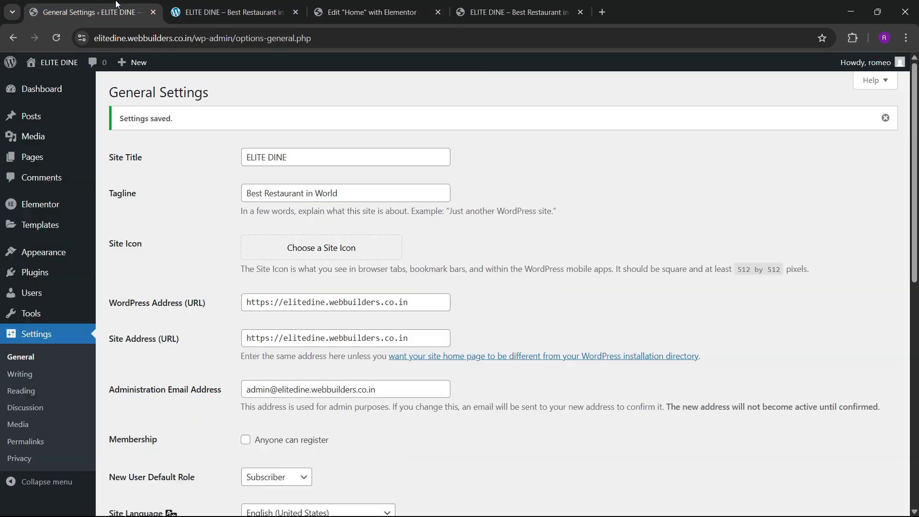
pyautogui.click(234, 5)
pyautogui.click(369, 12)
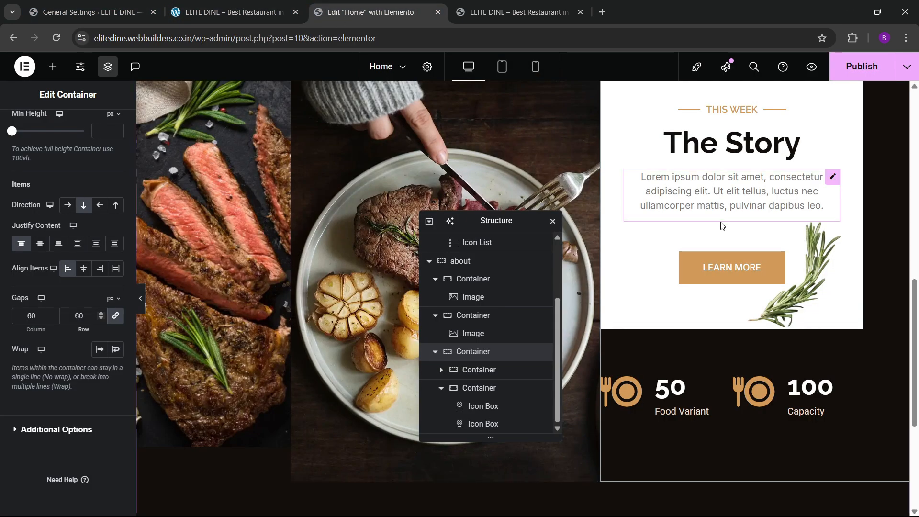
pyautogui.scroll(-2, 719, 230)
pyautogui.scroll(1, 719, 231)
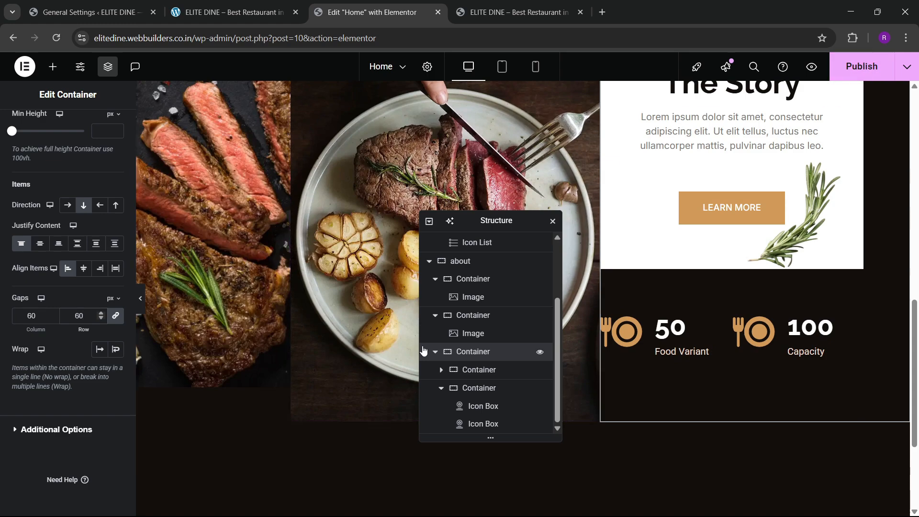
# Step: Justify the about section container's content with space between and align its items to the start
pyautogui.scroll(5, 426, 344)
pyautogui.moveTo(483, 222); pyautogui.dragTo(453, 268)
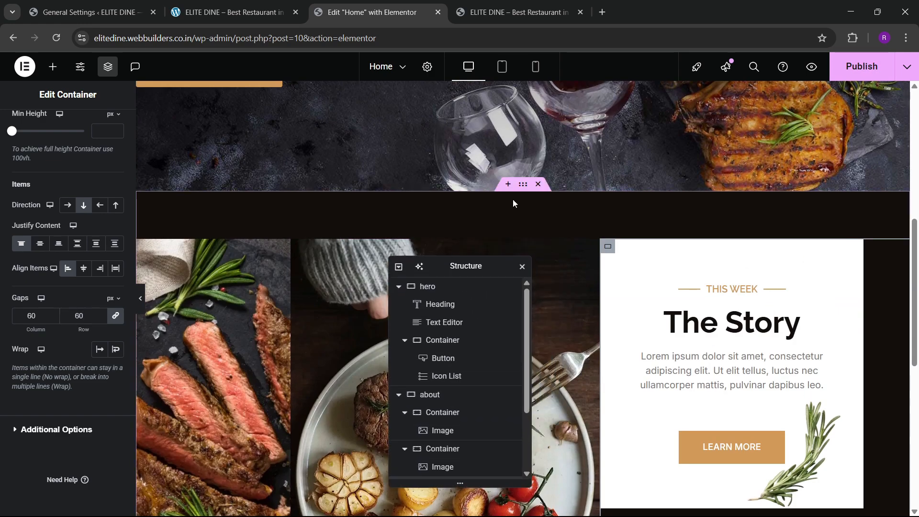
pyautogui.click(521, 186)
pyautogui.click(30, 136)
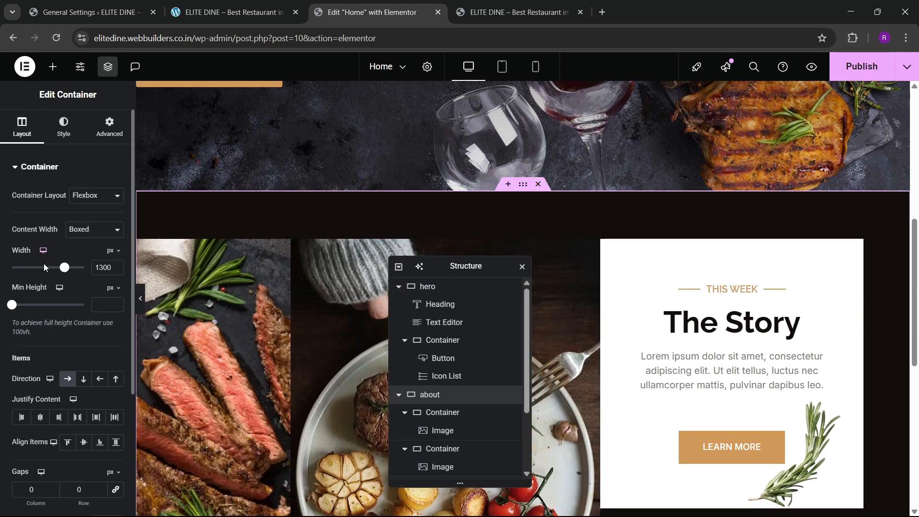
pyautogui.scroll(-3, 48, 263)
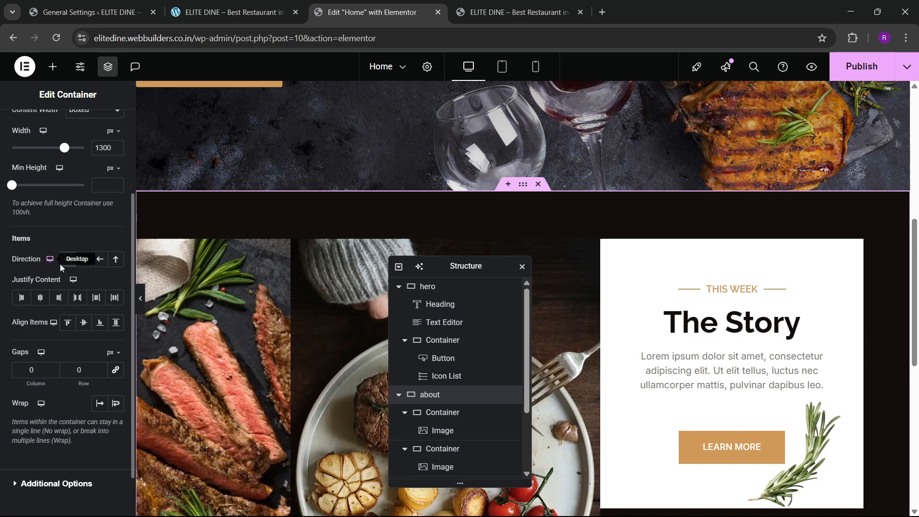
pyautogui.click(78, 298)
pyautogui.click(68, 327)
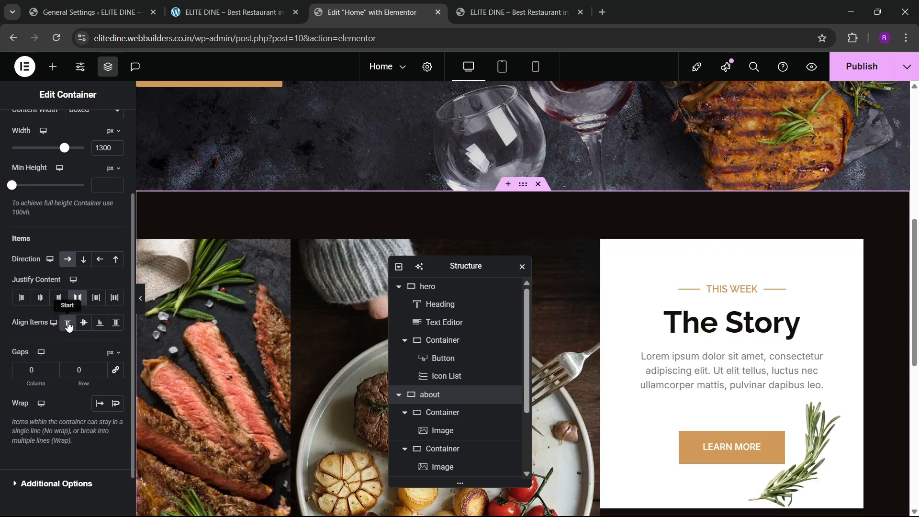
# Step: Link the about container's column and row gaps, try 40 px, and set both gaps to 30 px
pyautogui.click(112, 374)
pyautogui.click(79, 370)
pyautogui.scroll(-4, 307, 368)
pyautogui.scroll(1, 307, 368)
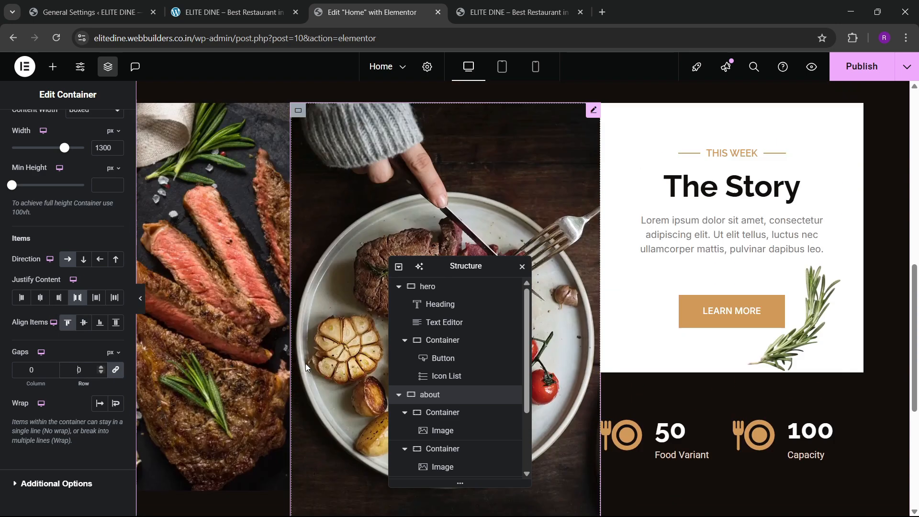
pyautogui.scroll(2, 306, 363)
pyautogui.write('4')
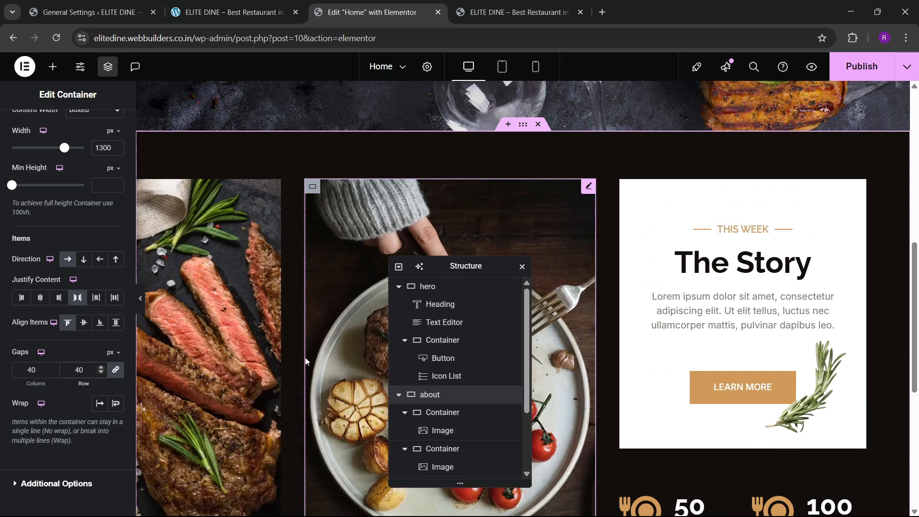
pyautogui.press('BackSpace')
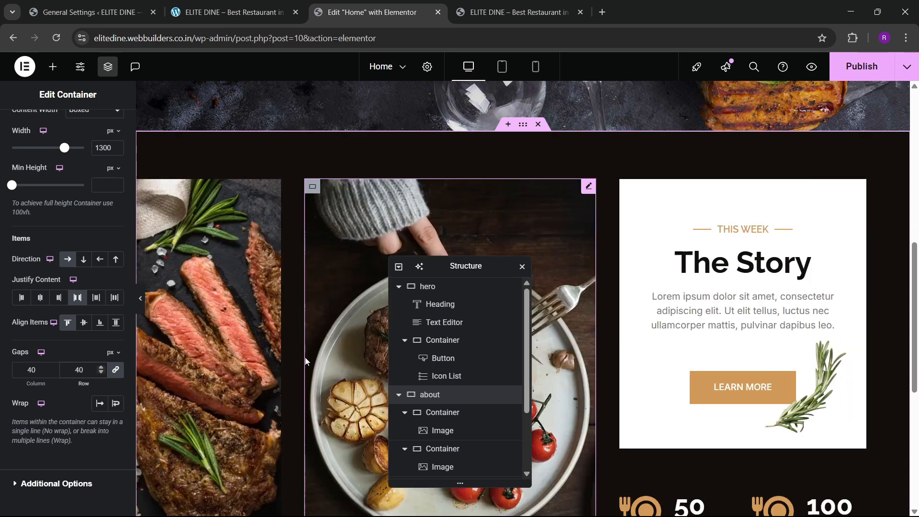
pyautogui.write('3')
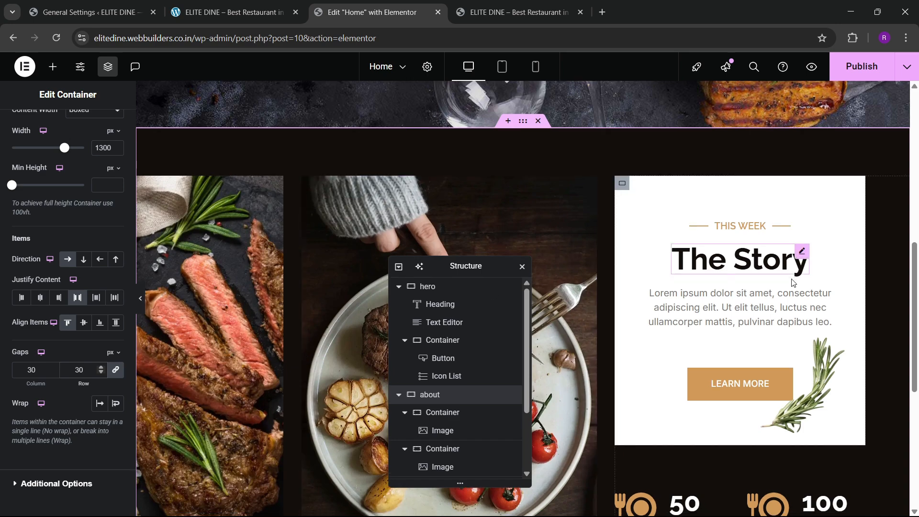
# Step: Publish the home page changes and check the about section on the live site
pyautogui.hotkey('ctrl', 's')
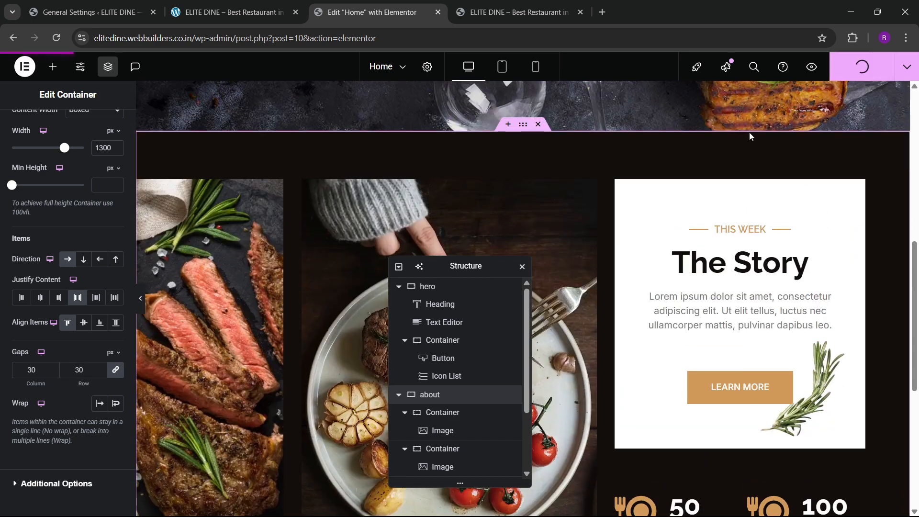
pyautogui.click(508, 10)
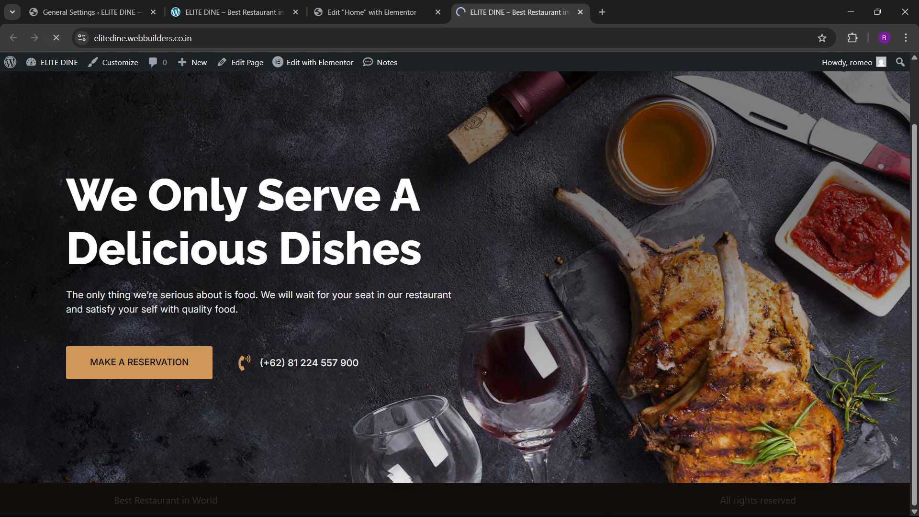
pyautogui.scroll(-10, 400, 225)
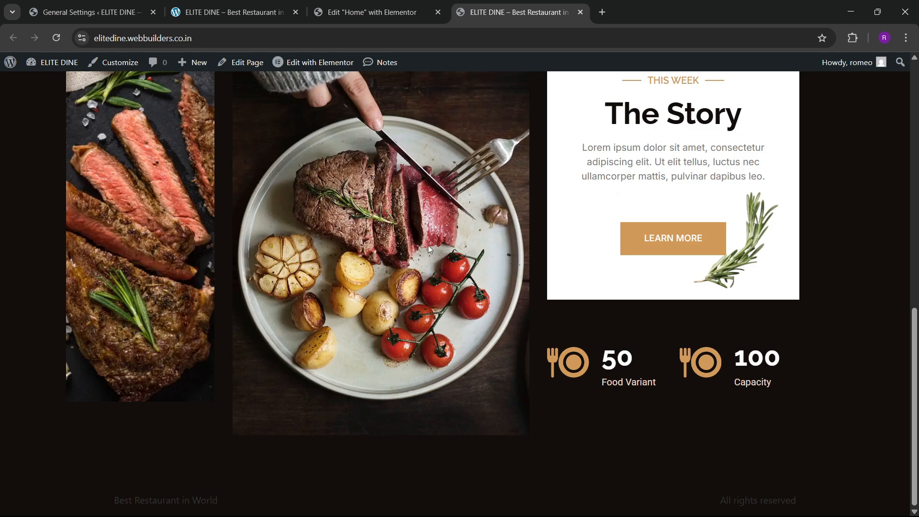
# Step: Examine the reference site's Special Menus section and its surroundings, comparing them with the page being edited
pyautogui.click(258, 5)
pyautogui.scroll(-7, 410, 319)
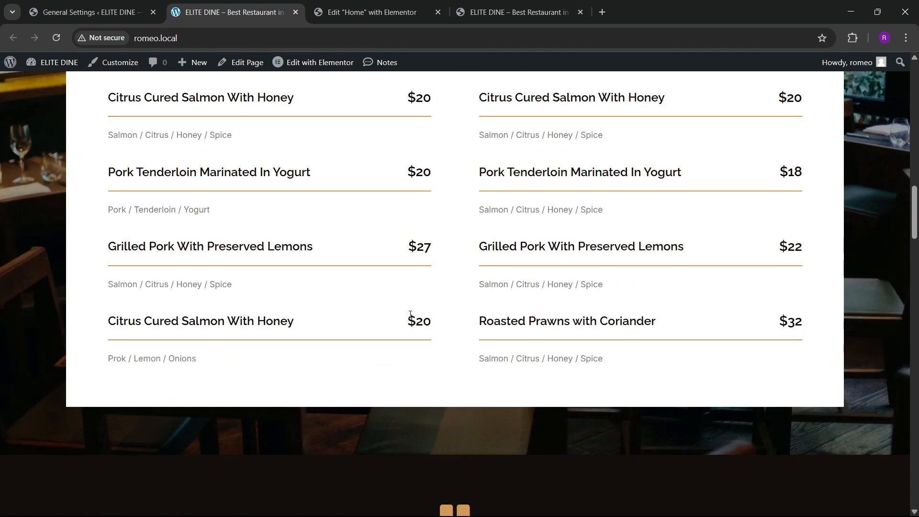
pyautogui.scroll(-5, 410, 314)
pyautogui.scroll(6, 409, 313)
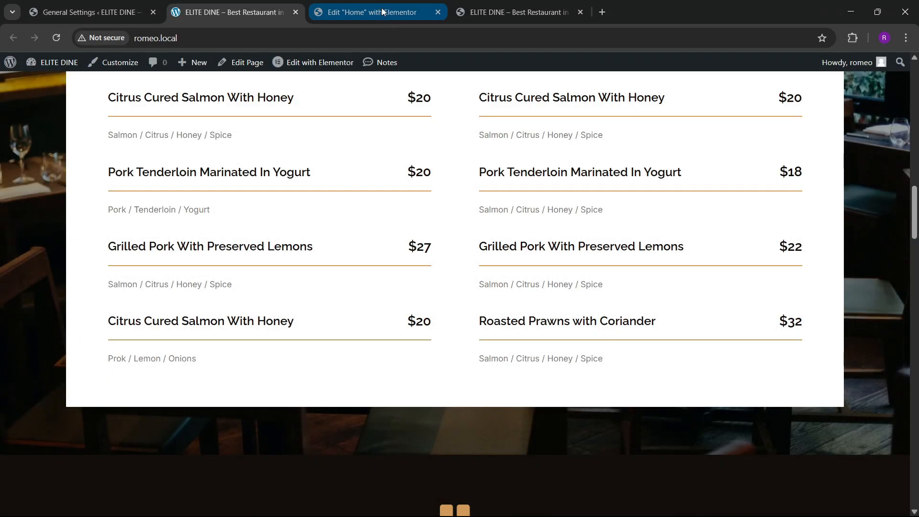
pyautogui.click(392, 10)
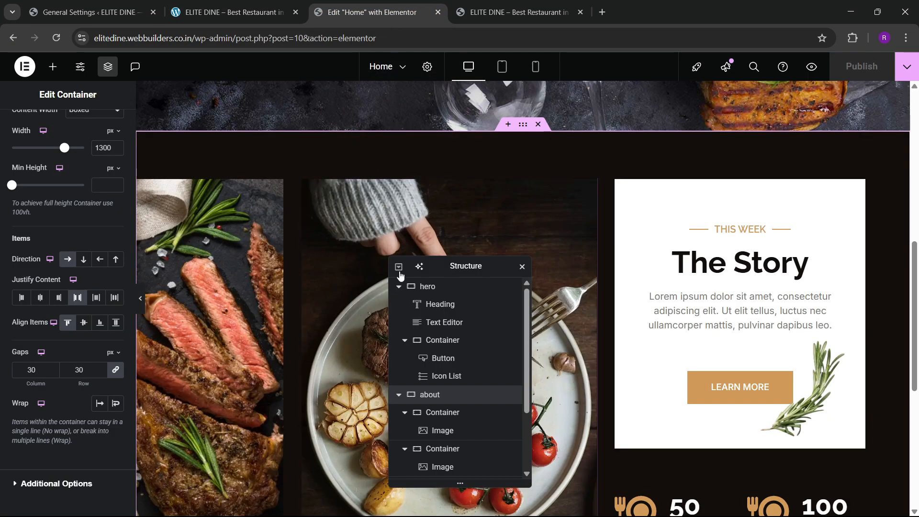
pyautogui.scroll(-2, 448, 313)
pyautogui.scroll(-6, 343, 289)
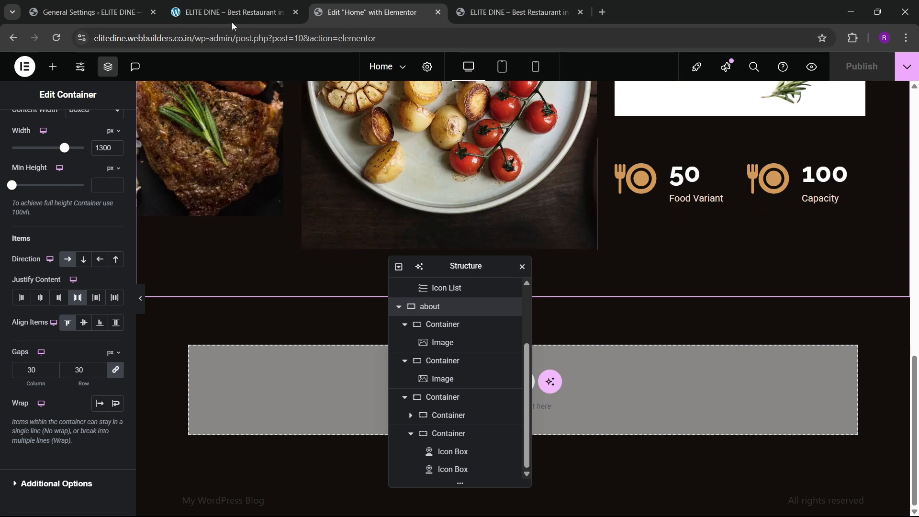
pyautogui.click(216, 14)
pyautogui.scroll(5, 352, 232)
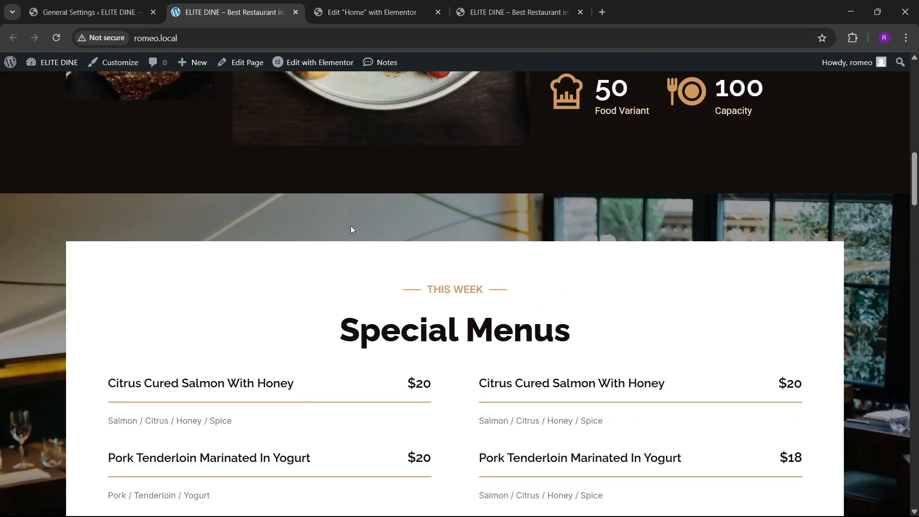
# Step: Add a single-column flexbox container below the about section and name it menus
pyautogui.click(372, 12)
pyautogui.moveTo(457, 269); pyautogui.dragTo(642, 165)
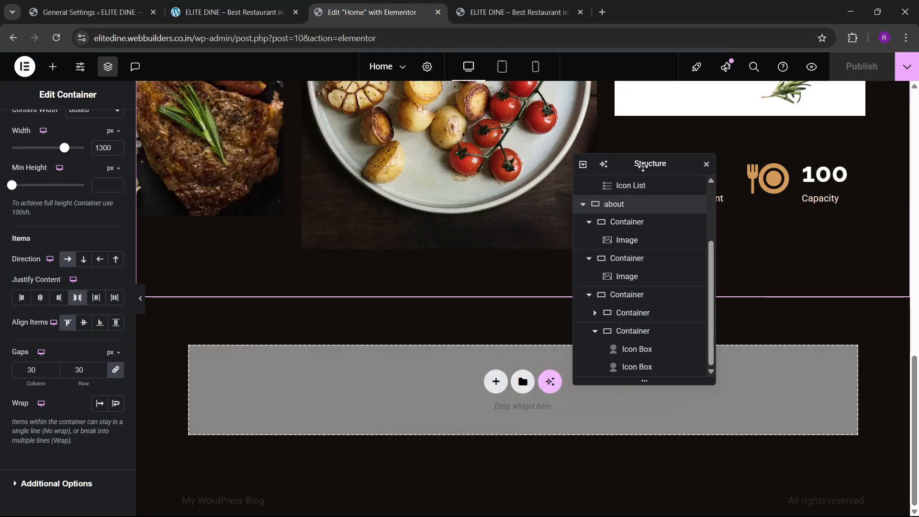
pyautogui.click(495, 380)
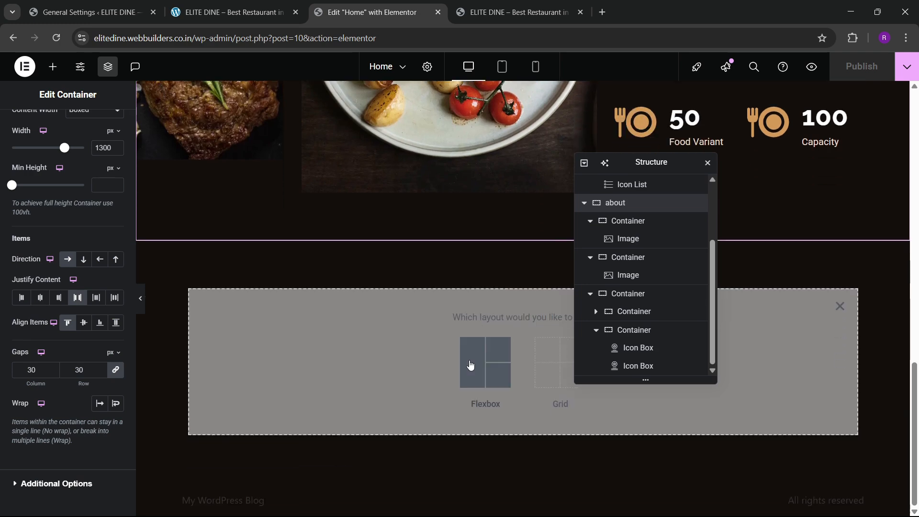
pyautogui.click(470, 365)
pyautogui.click(359, 352)
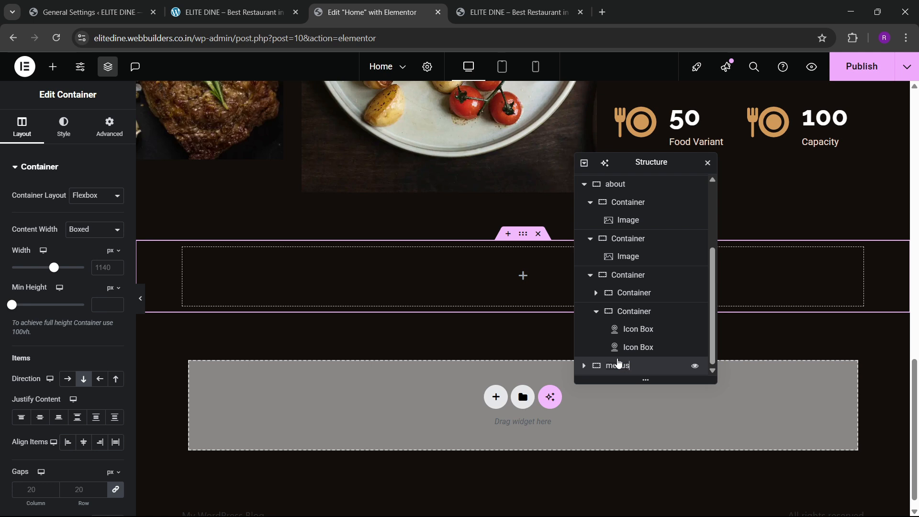
# Step: Set the menus container's boxed width to 1300 px
pyautogui.click(108, 268)
pyautogui.write('500')
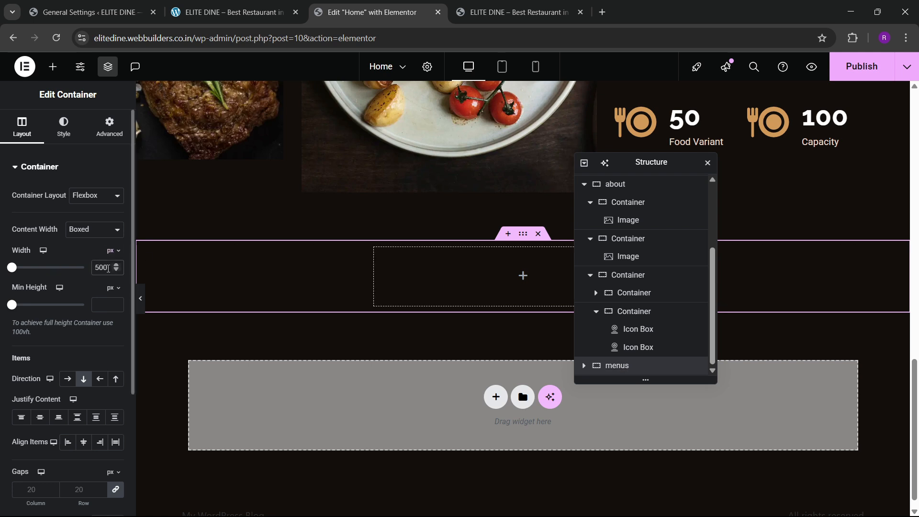
pyautogui.press('BackSpace')
pyautogui.press('BackSpace')
pyautogui.press('BackSpace')
pyautogui.write('1300')
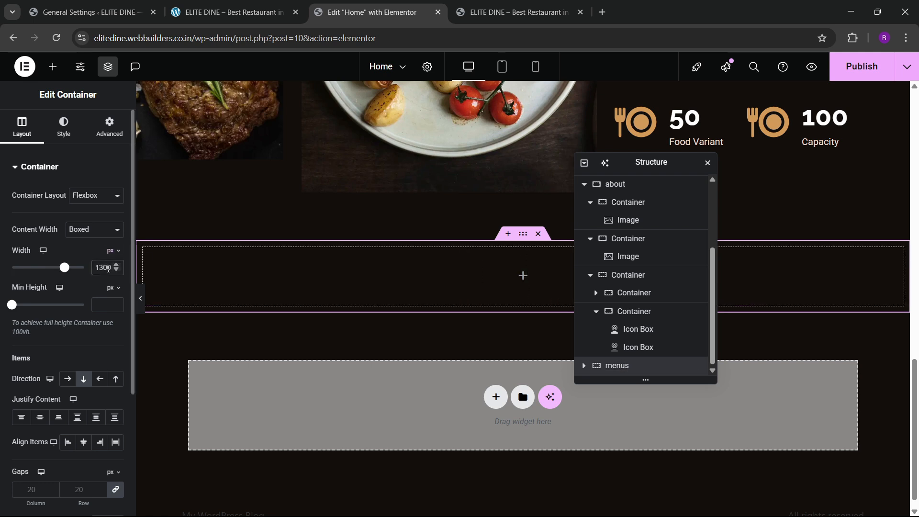
# Step: Set the menus container's padding to 80 px above and below and 0 on both sides
pyautogui.click(109, 127)
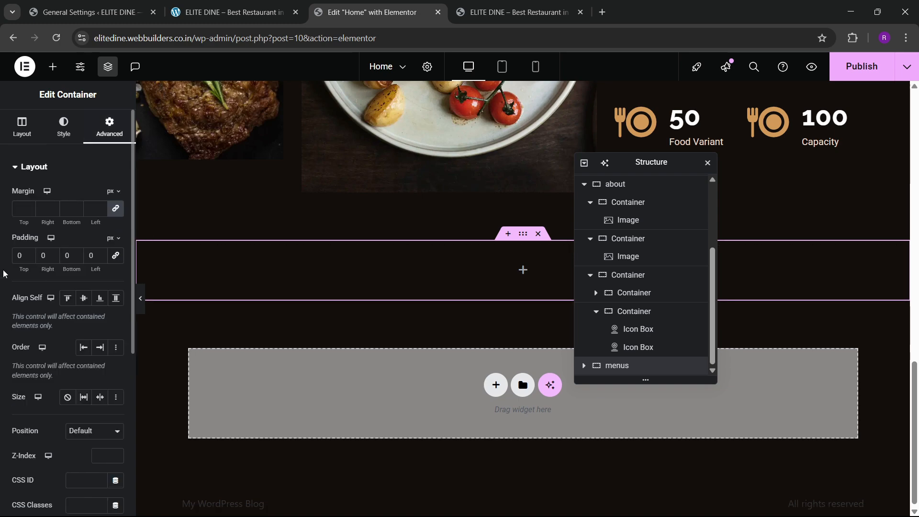
pyautogui.write('80')
pyautogui.press('Tab')
pyautogui.press('Tab')
pyautogui.write('80')
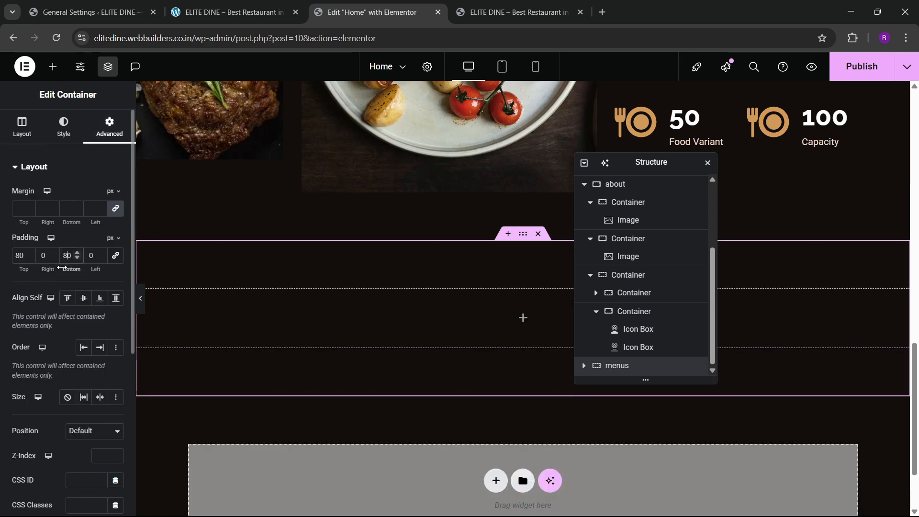
pyautogui.scroll(-2, 440, 230)
# Step: Set cooking.webp from the media library as the menus container's background image
pyautogui.click(299, 6)
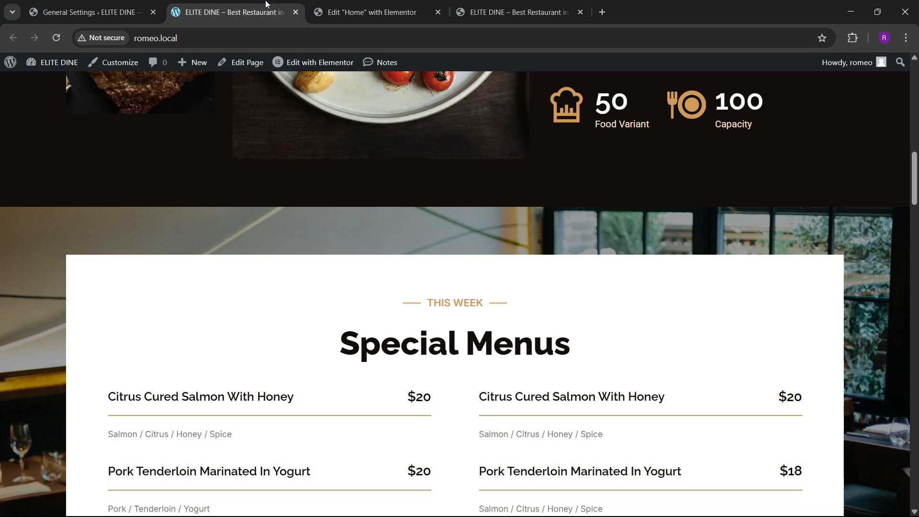
pyautogui.click(404, 9)
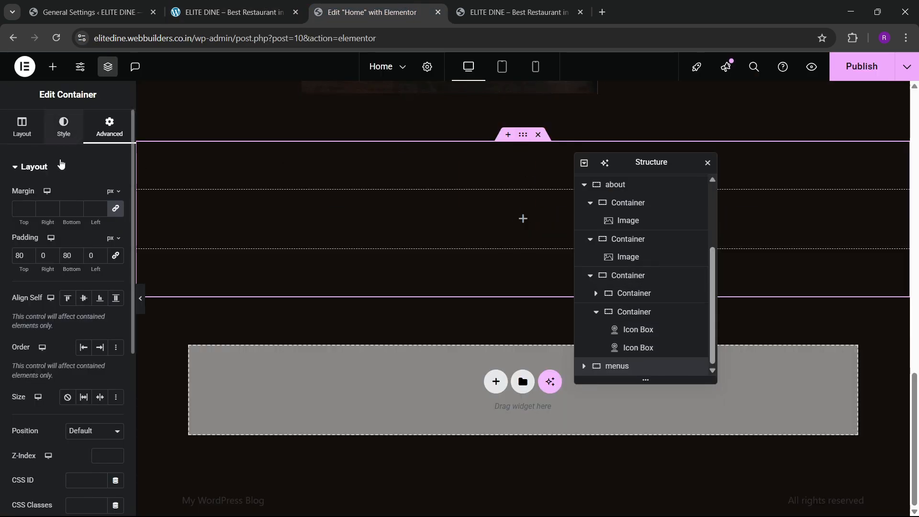
pyautogui.click(63, 127)
pyautogui.click(70, 291)
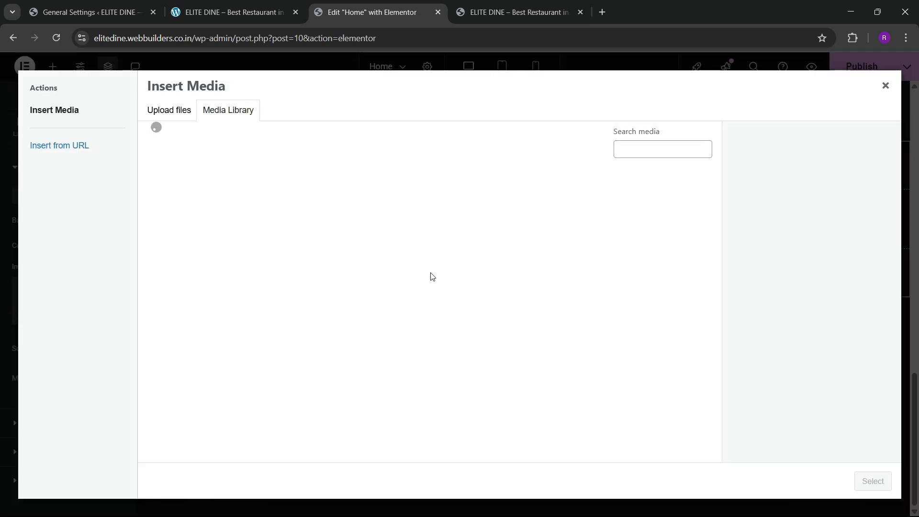
pyautogui.scroll(-3, 433, 296)
pyautogui.click(481, 308)
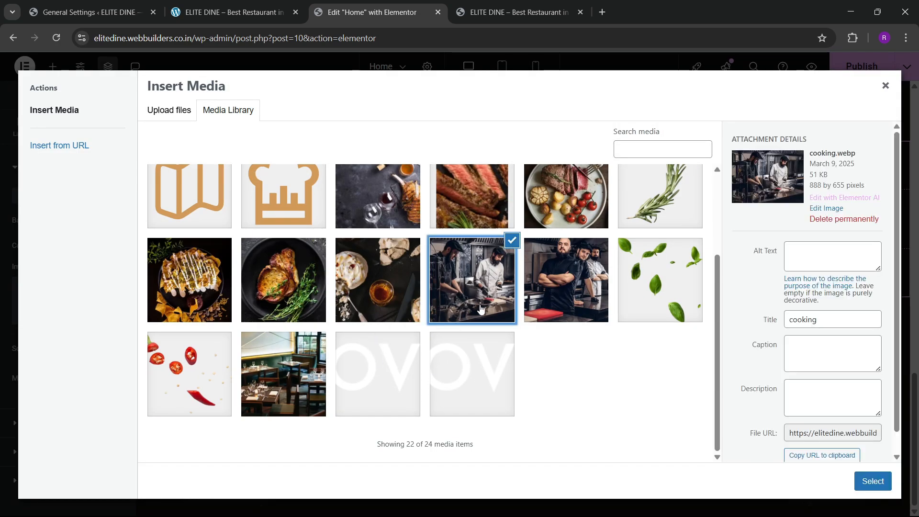
pyautogui.click(872, 481)
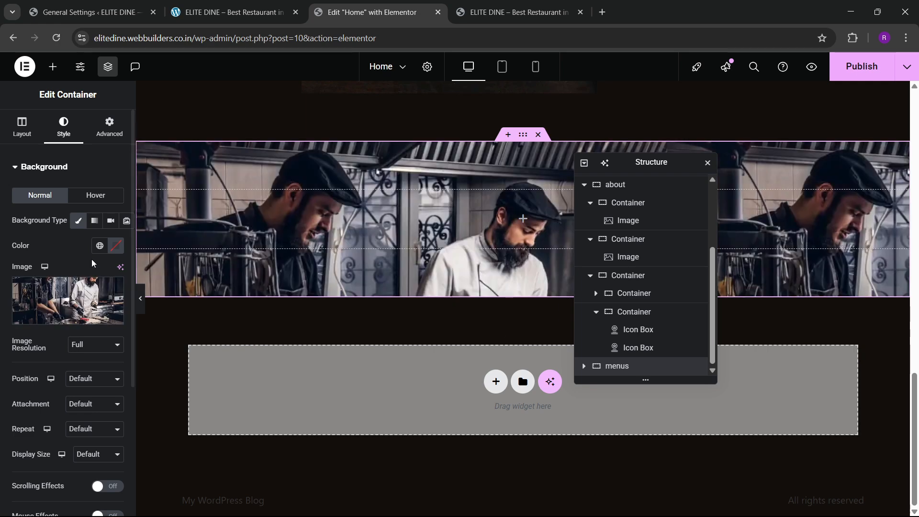
# Step: Set the menus background image's position to Center Center and its display size to Cover
pyautogui.scroll(-1, 72, 330)
pyautogui.click(91, 318)
pyautogui.click(85, 343)
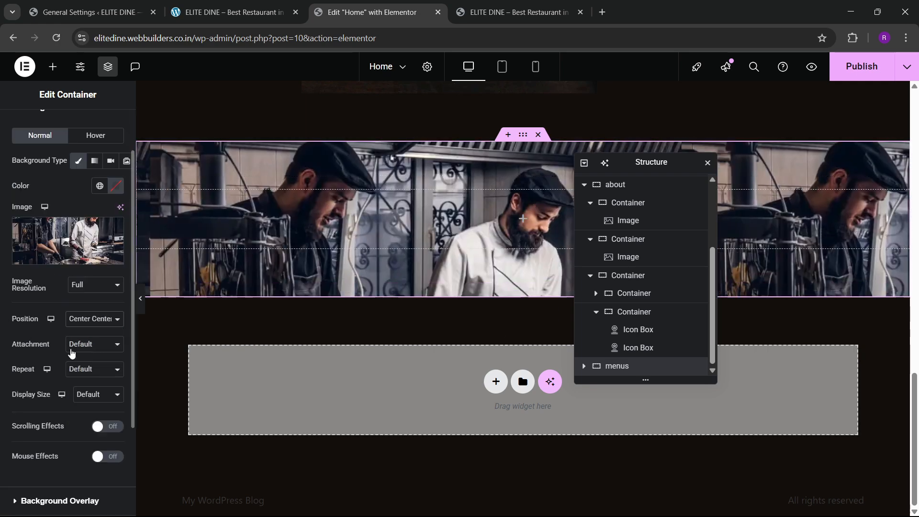
pyautogui.scroll(-2, 79, 346)
pyautogui.click(99, 275)
pyautogui.click(90, 318)
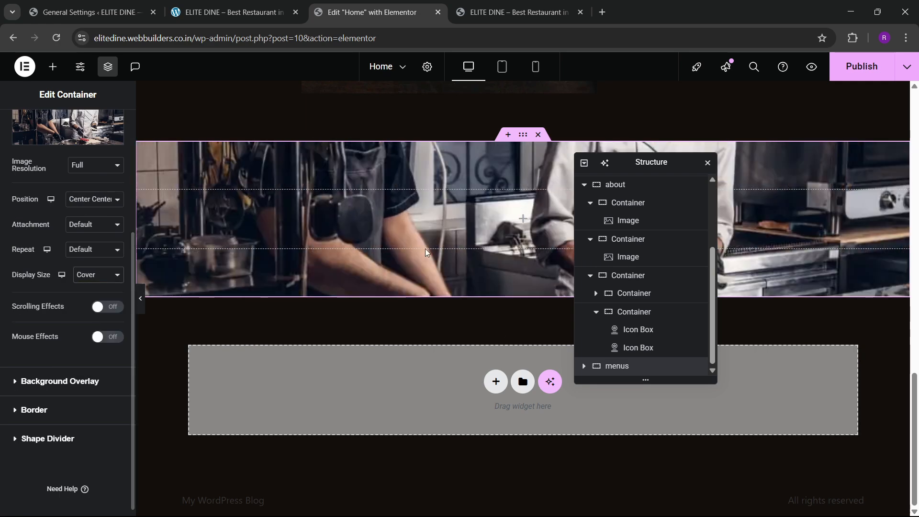
pyautogui.click(230, 12)
pyautogui.click(366, 4)
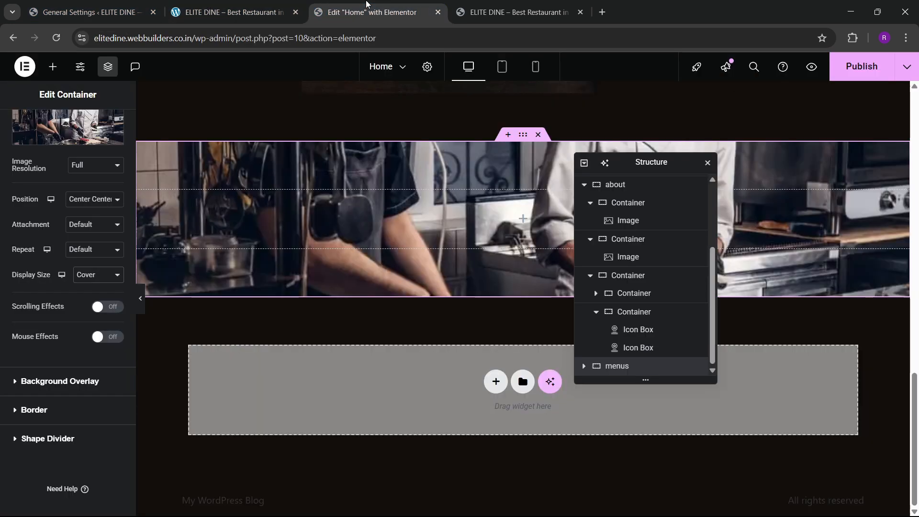
# Step: Add a black background overlay to the menus container with an opacity of 0.32
pyautogui.scroll(-1, 67, 232)
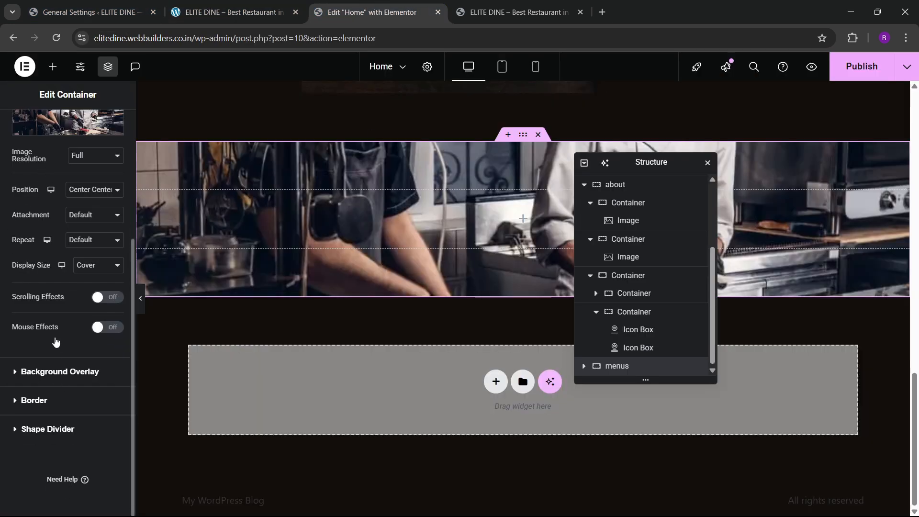
pyautogui.click(60, 372)
pyautogui.click(102, 249)
pyautogui.click(115, 274)
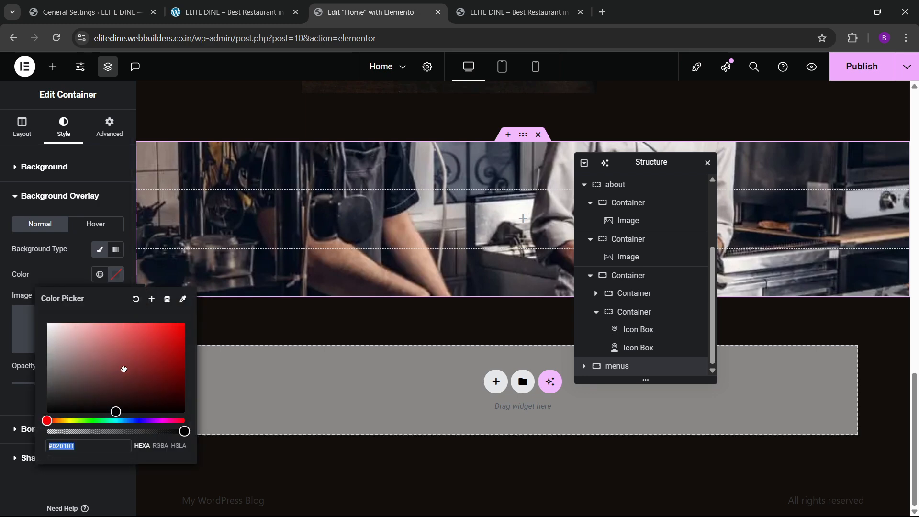
pyautogui.click(61, 283)
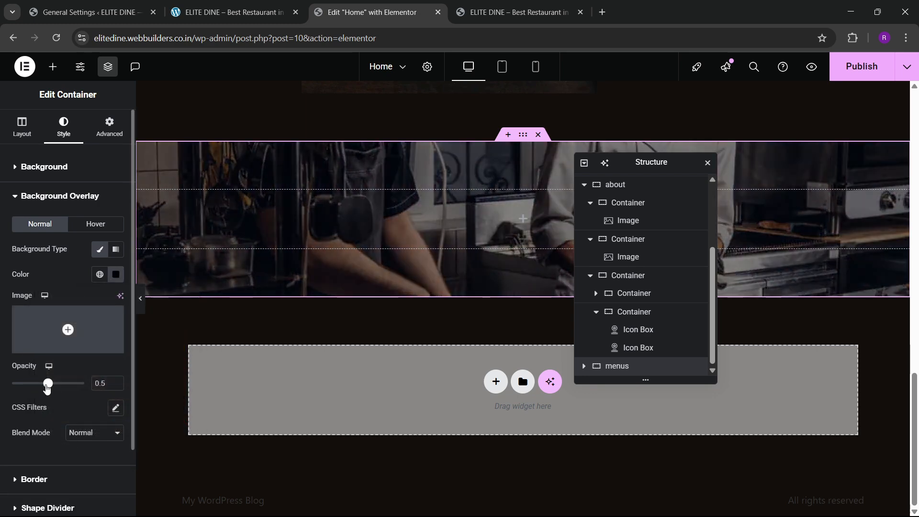
pyautogui.moveTo(48, 383)
pyautogui.mouseDown()
pyautogui.moveTo(34, 385)
pyautogui.moveTo(36, 395)
pyautogui.mouseUp()
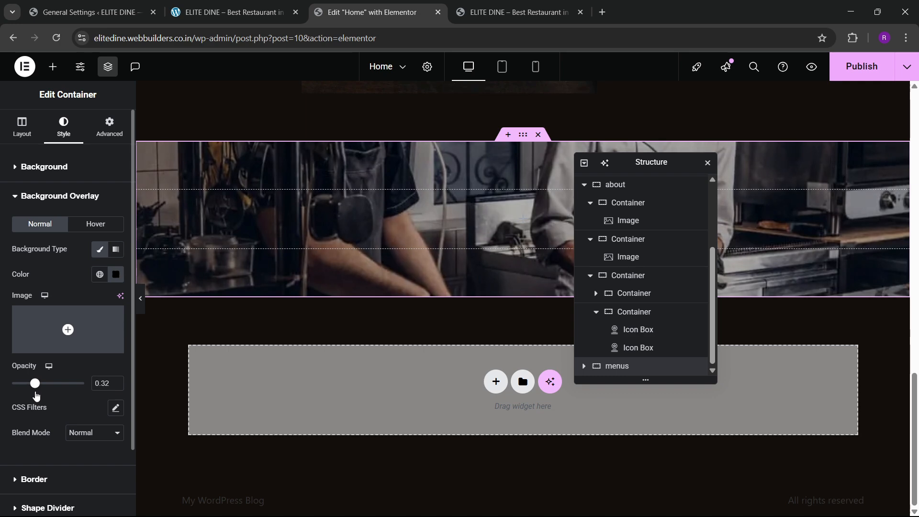
# Step: Add a nested container inside the menus container and give it a white background
pyautogui.click(229, 12)
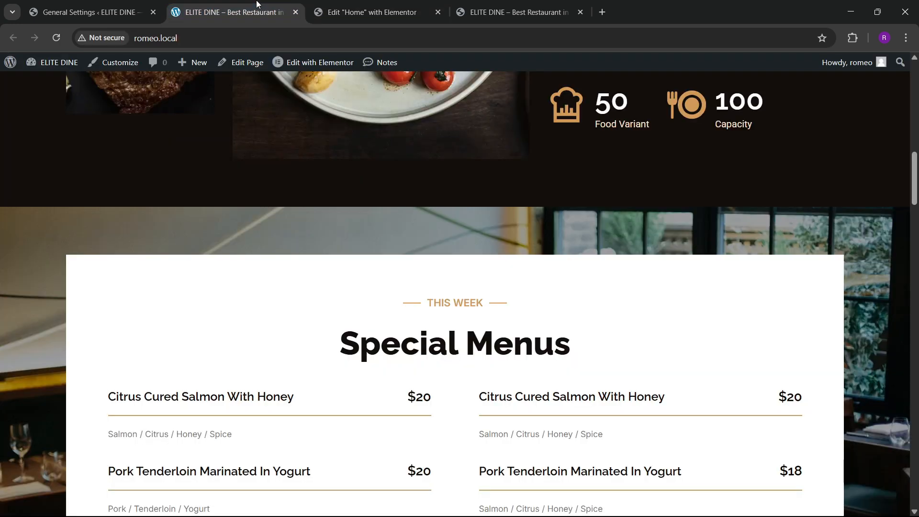
pyautogui.click(397, 4)
pyautogui.click(53, 67)
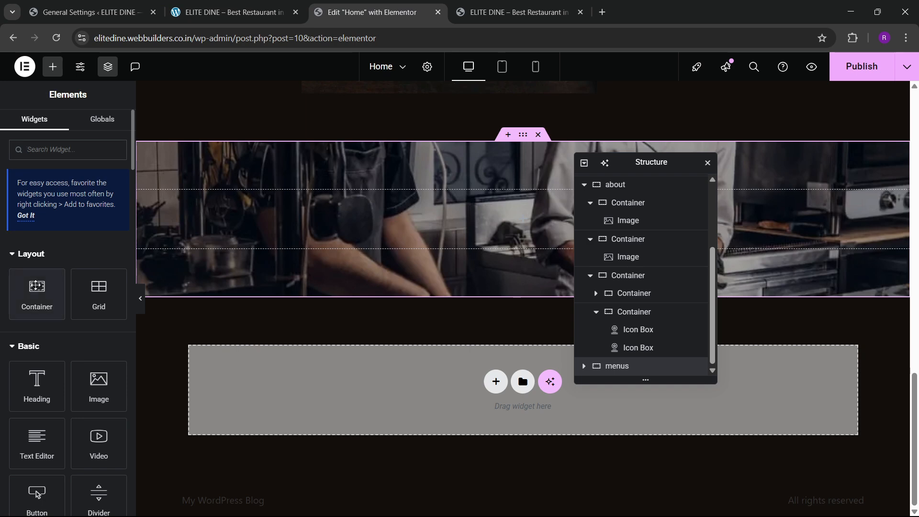
pyautogui.moveTo(37, 292); pyautogui.dragTo(381, 219)
pyautogui.click(109, 127)
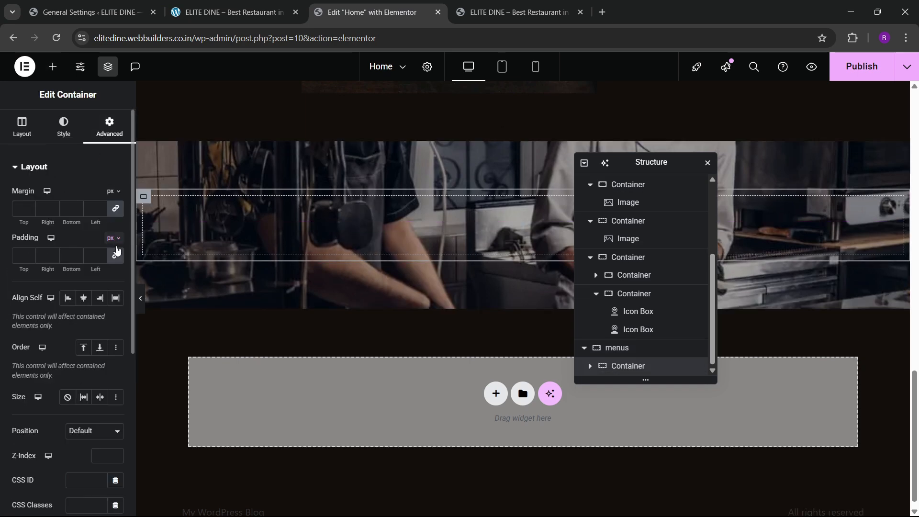
pyautogui.click(63, 127)
pyautogui.click(78, 220)
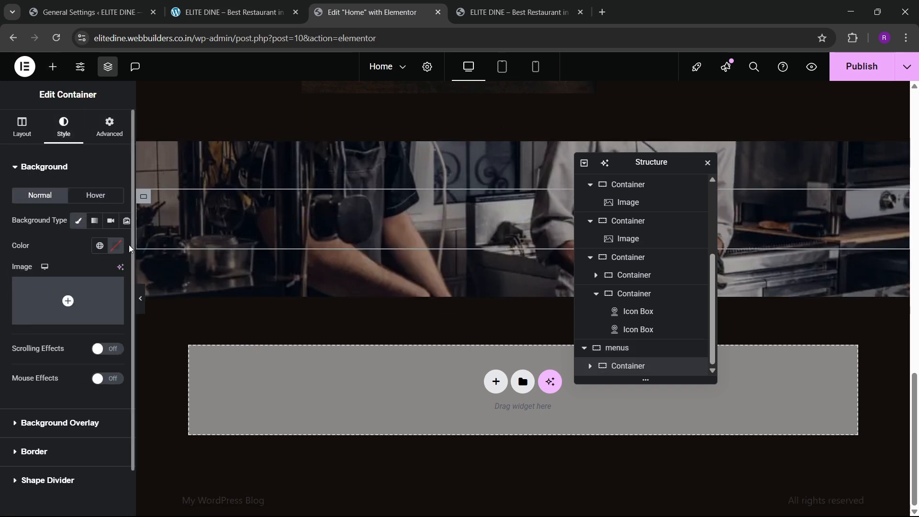
pyautogui.click(116, 246)
pyautogui.moveTo(111, 315); pyautogui.dragTo(28, 253)
pyautogui.click(401, 223)
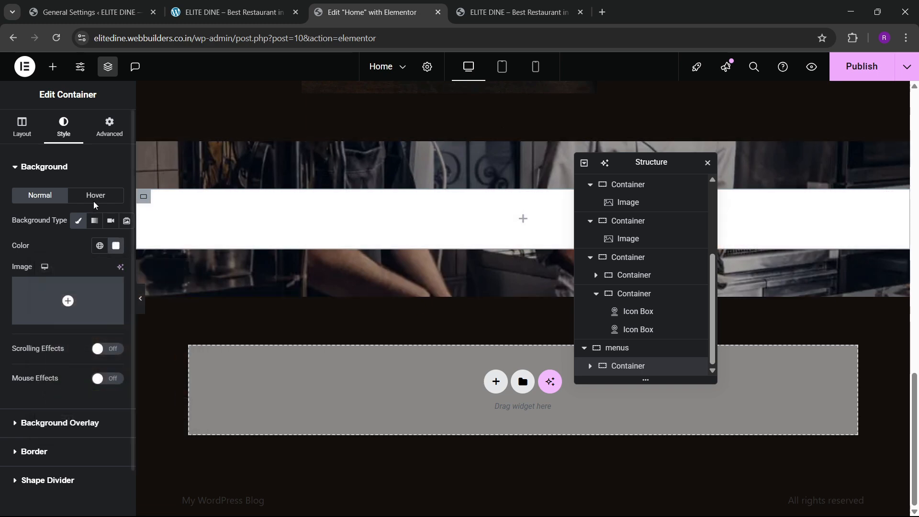
# Step: Set the white inner container's padding to 60 px on all sides
pyautogui.click(99, 130)
pyautogui.click(115, 255)
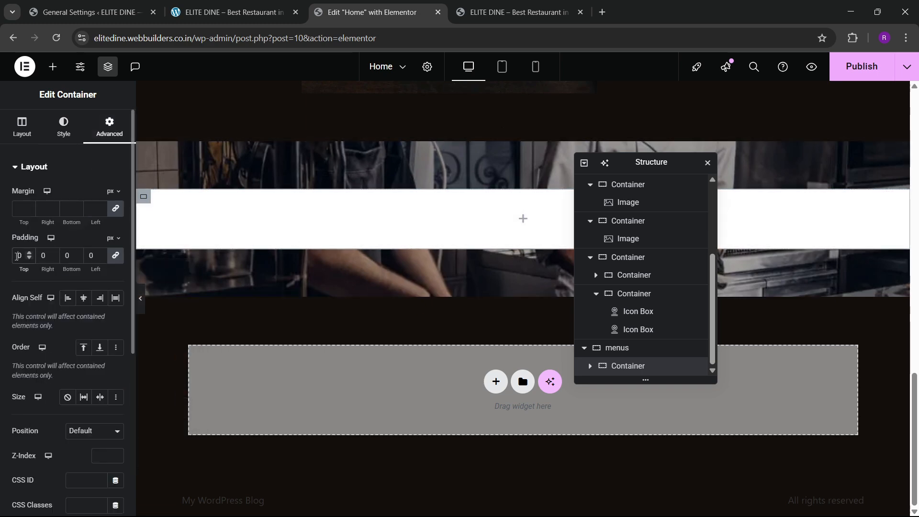
pyautogui.click(232, 12)
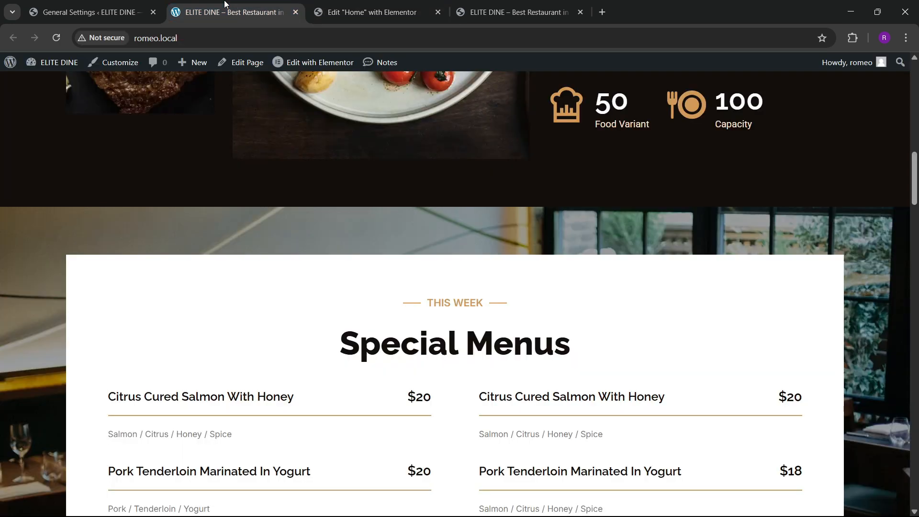
pyautogui.click(323, 4)
pyautogui.press('BackSpace')
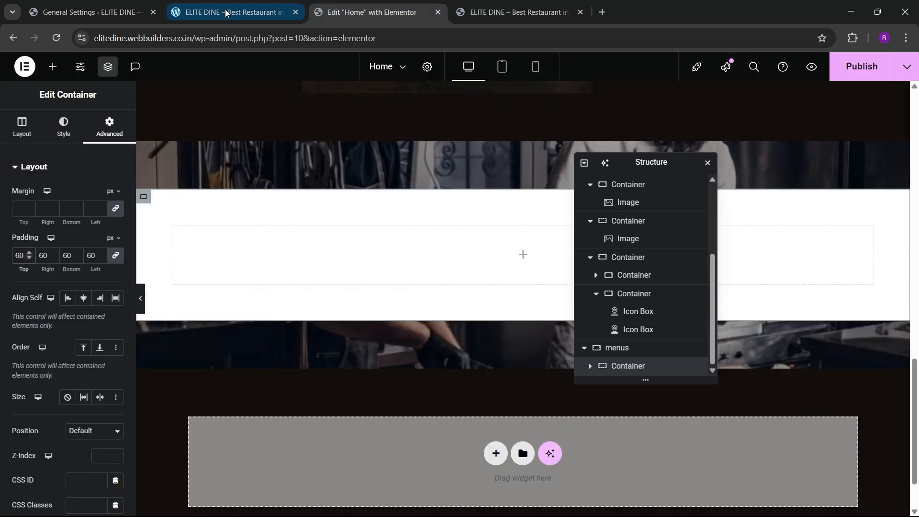
# Step: Copy the THIS WEEK divider from The Story card into the white container of the menus section
pyautogui.click(250, 7)
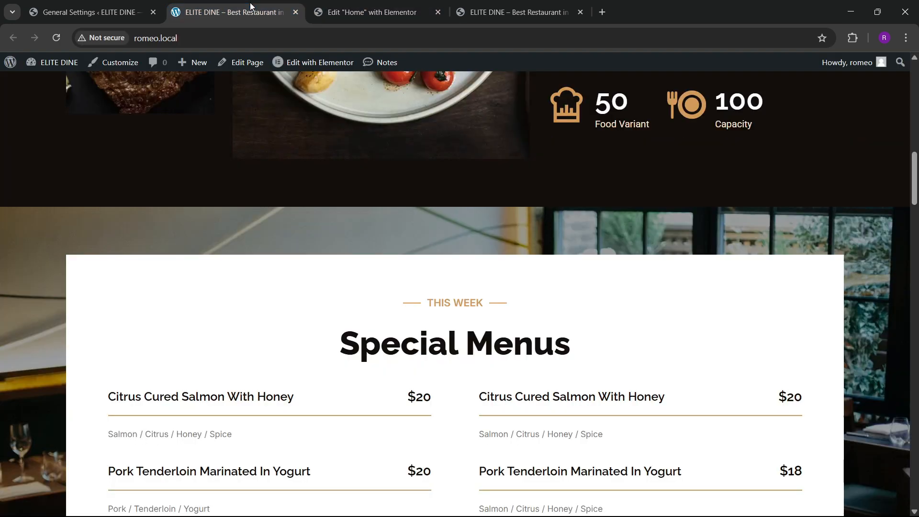
pyautogui.scroll(-3, 458, 167)
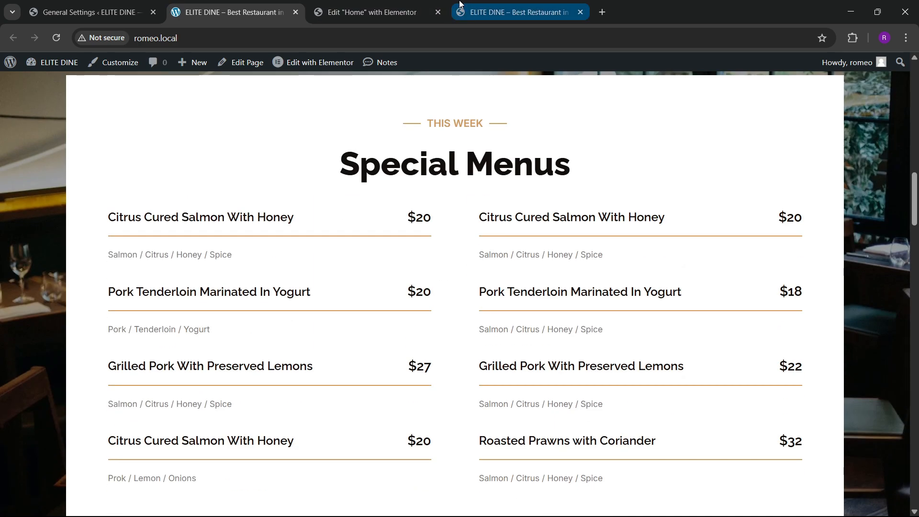
pyautogui.click(413, 7)
pyautogui.scroll(5, 489, 209)
pyautogui.moveTo(651, 162); pyautogui.dragTo(428, 186)
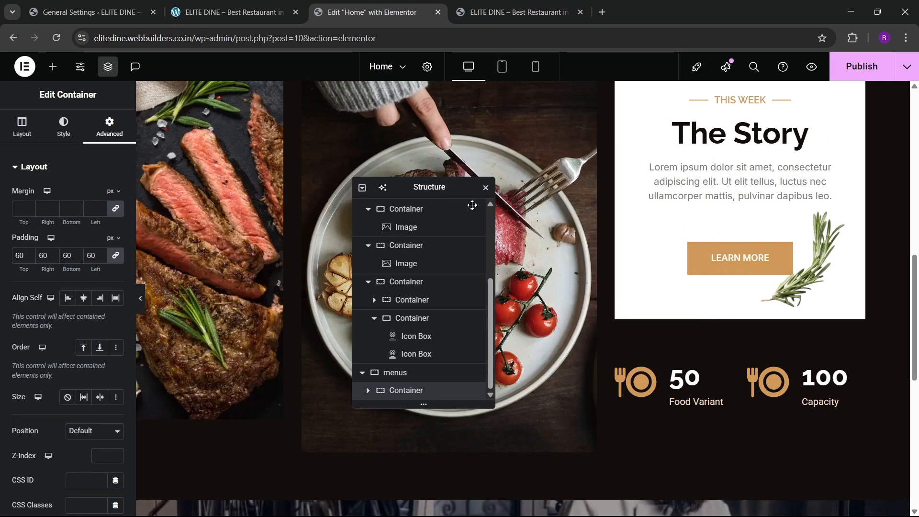
pyautogui.rightClick(774, 219)
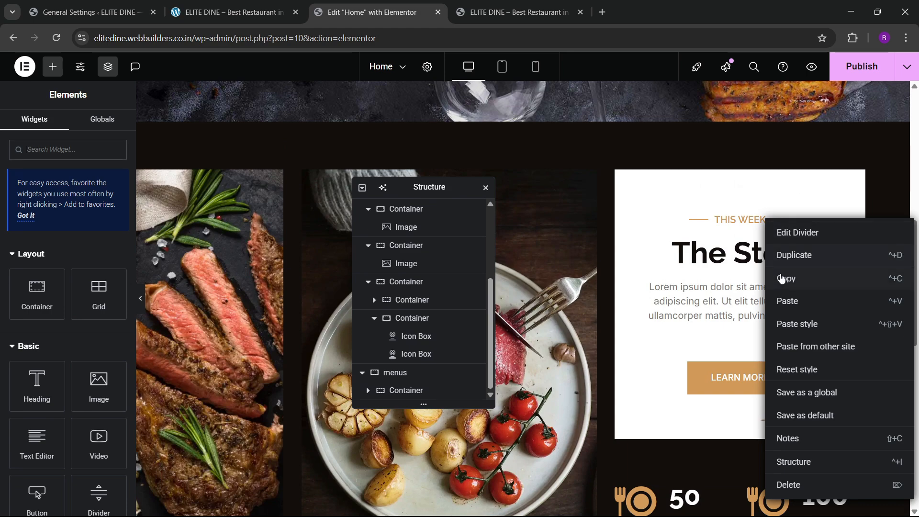
pyautogui.scroll(-5, 673, 264)
pyautogui.scroll(-3, 673, 264)
pyautogui.moveTo(451, 191); pyautogui.dragTo(363, 189)
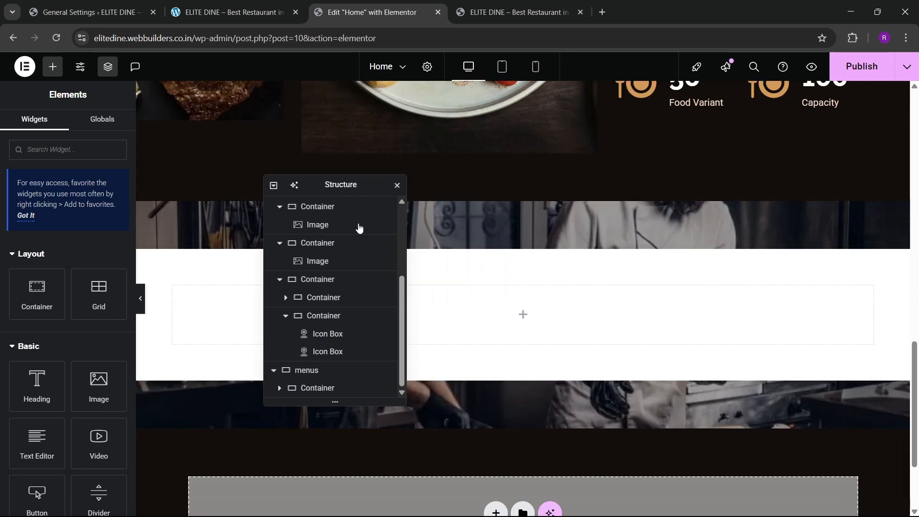
pyautogui.rightClick(495, 305)
pyautogui.click(530, 302)
# Step: Copy The Story heading from the about section to below the divider in the white container and center-align it
pyautogui.scroll(6, 642, 262)
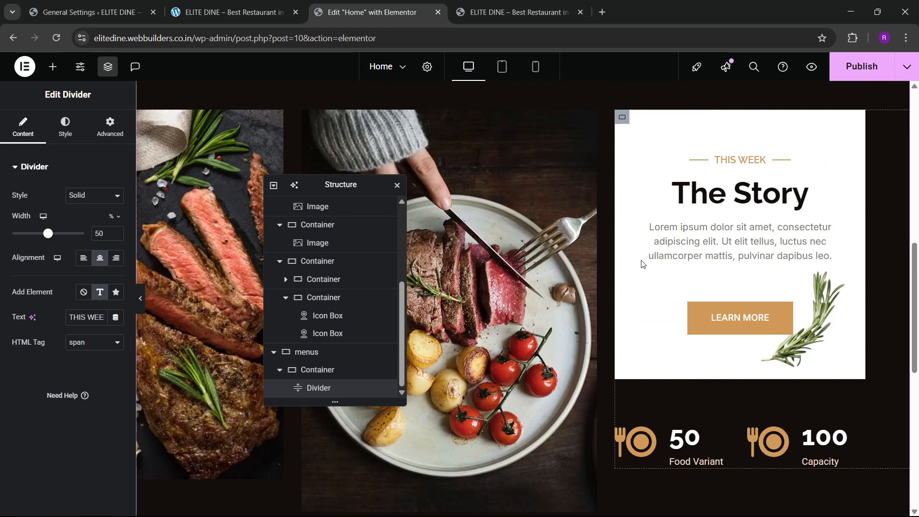
pyautogui.rightClick(717, 191)
pyautogui.click(729, 244)
pyautogui.scroll(-6, 560, 281)
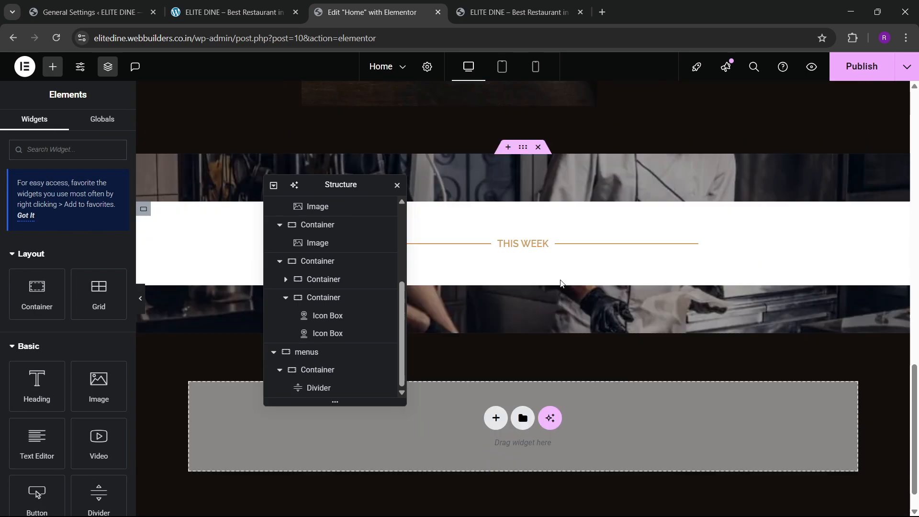
pyautogui.rightClick(523, 233)
pyautogui.click(550, 308)
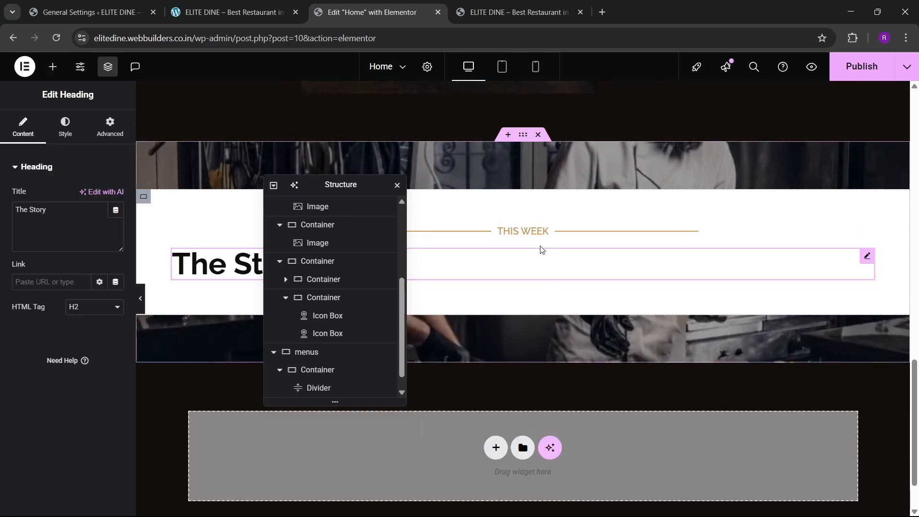
pyautogui.click(57, 135)
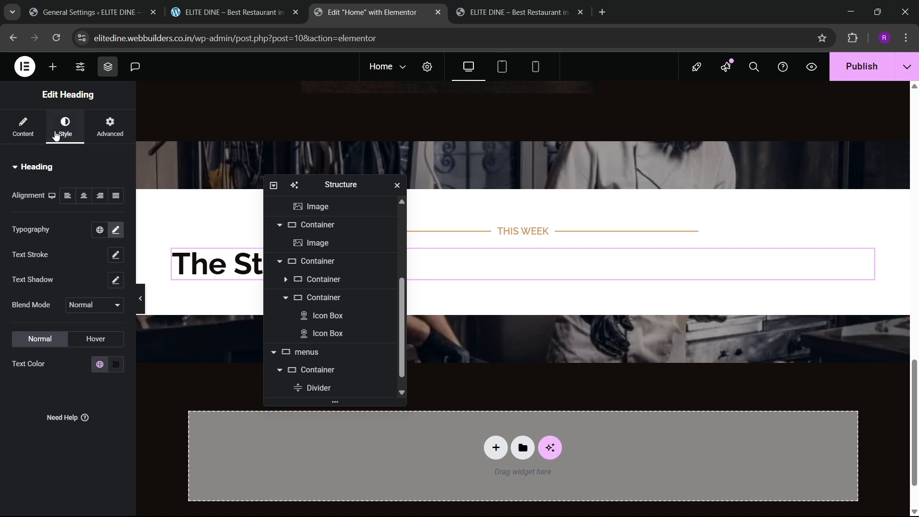
pyautogui.click(85, 201)
# Step: Set the width of the menus section's THIS WEEK divider to 20%
pyautogui.click(558, 235)
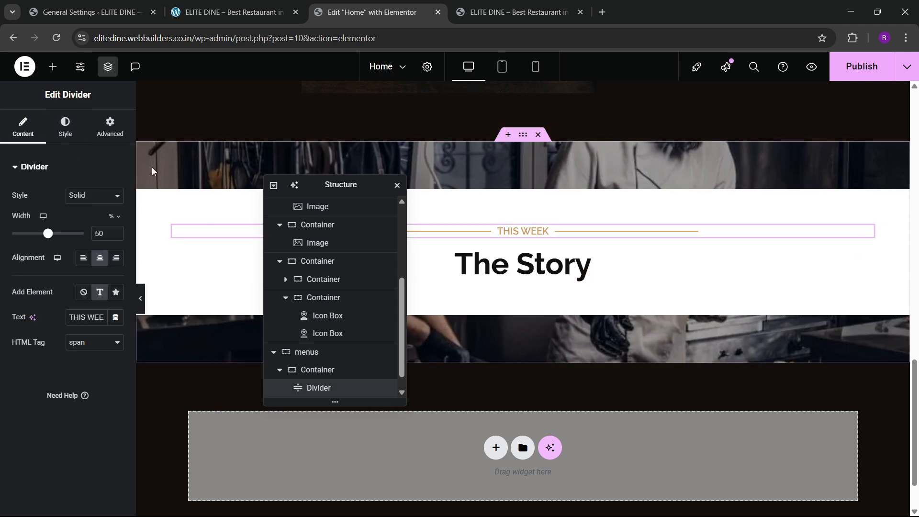
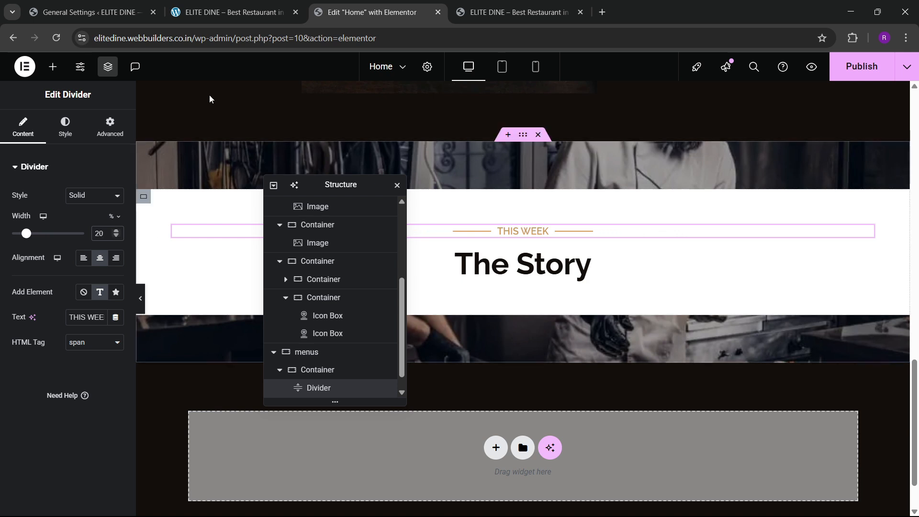
pyautogui.click(209, 5)
pyautogui.click(369, 12)
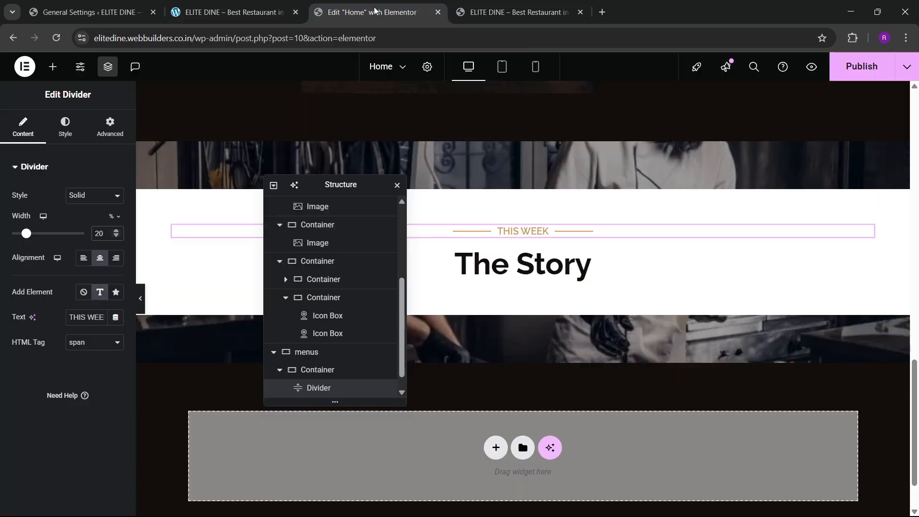
# Step: Change the menus section's heading text to "Special Menus"
pyautogui.click(589, 265)
pyautogui.click(24, 130)
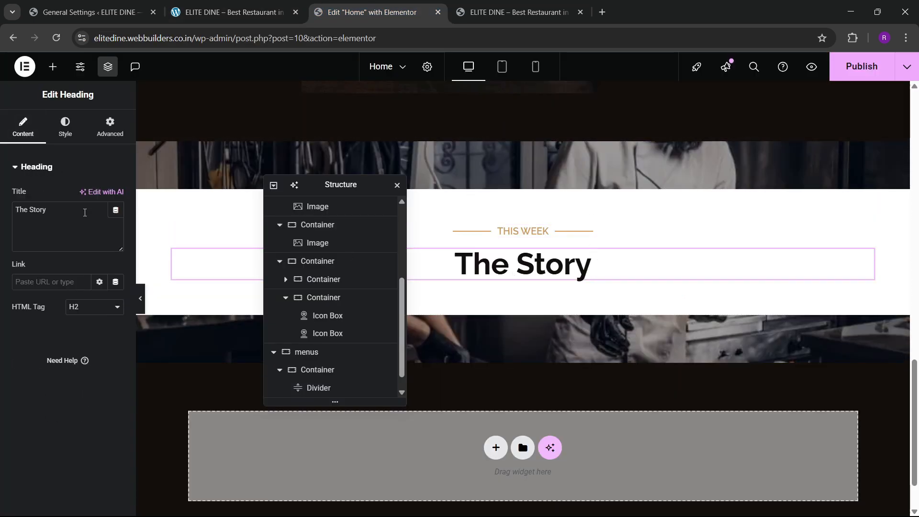
pyautogui.write('Spe')
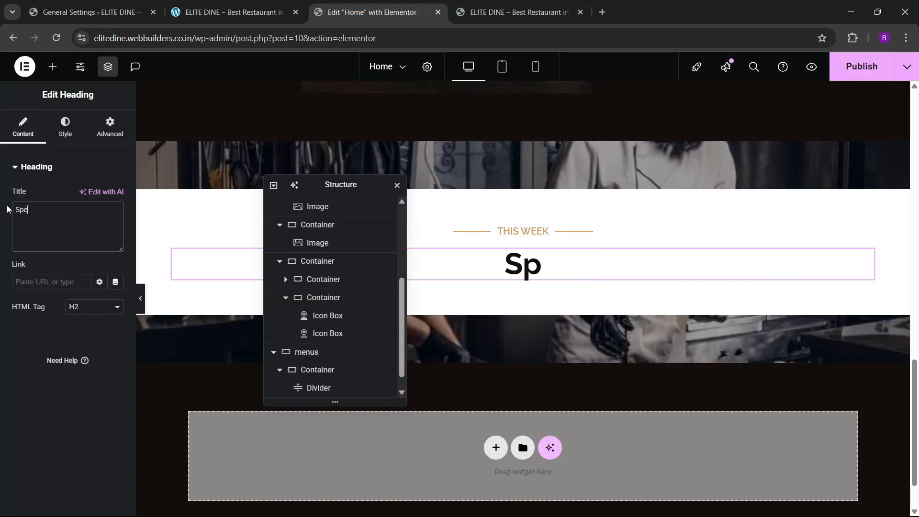
pyautogui.write('cial Menus')
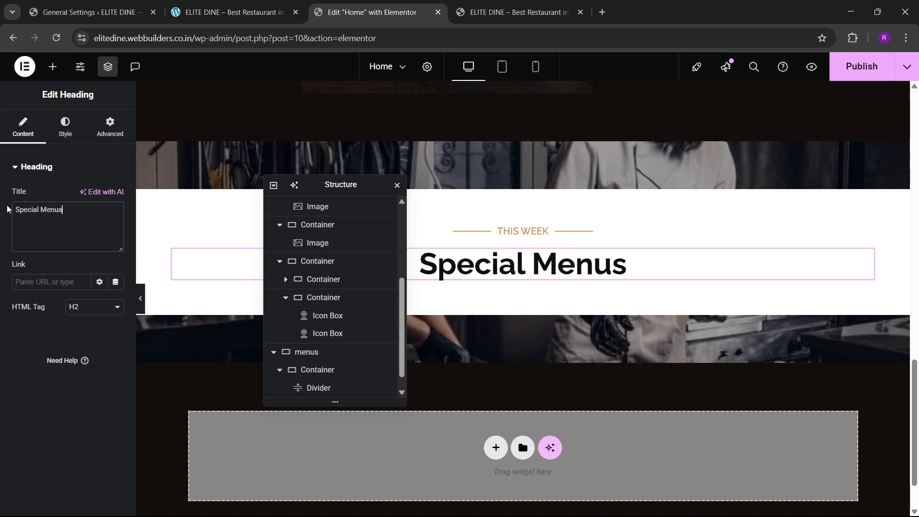
# Step: Add a container below the Special Menus heading in the white container and set its padding to 0
pyautogui.moveTo(334, 182); pyautogui.dragTo(625, 129)
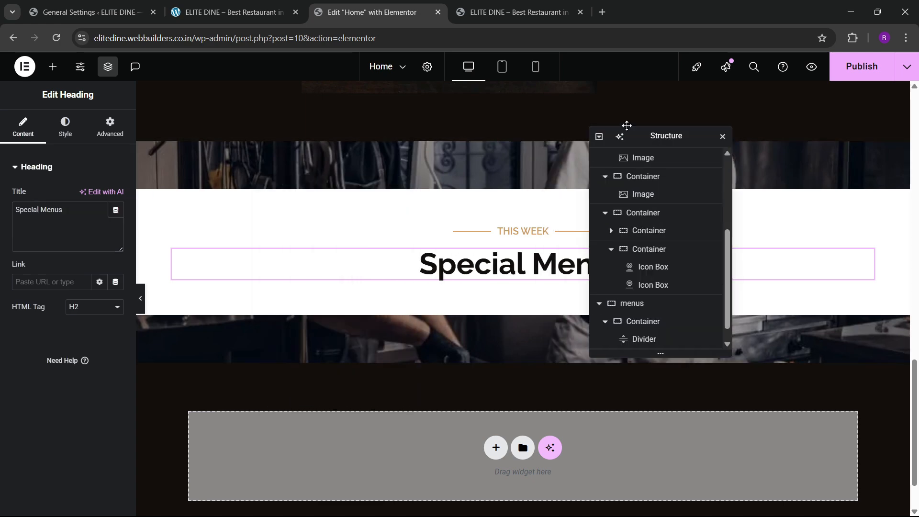
pyautogui.click(222, 4)
pyautogui.click(371, 12)
pyautogui.click(53, 66)
pyautogui.moveTo(36, 293); pyautogui.dragTo(487, 283)
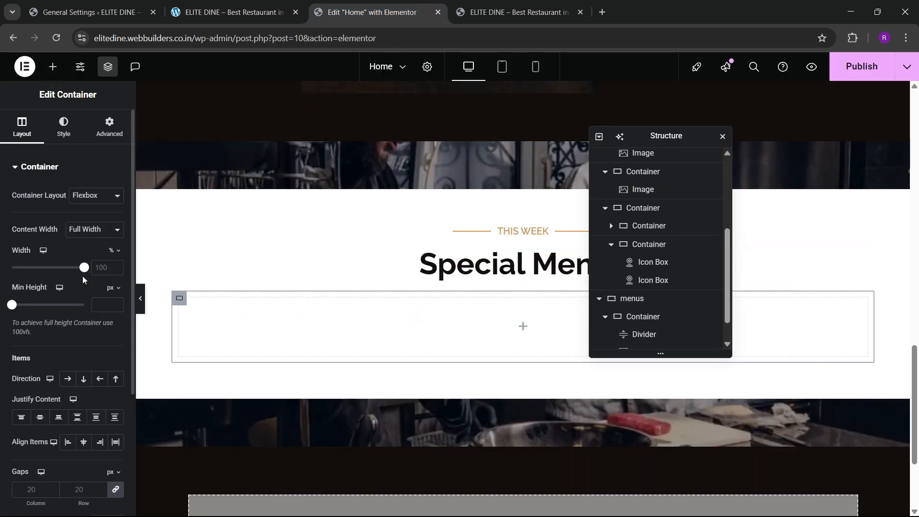
pyautogui.click(108, 127)
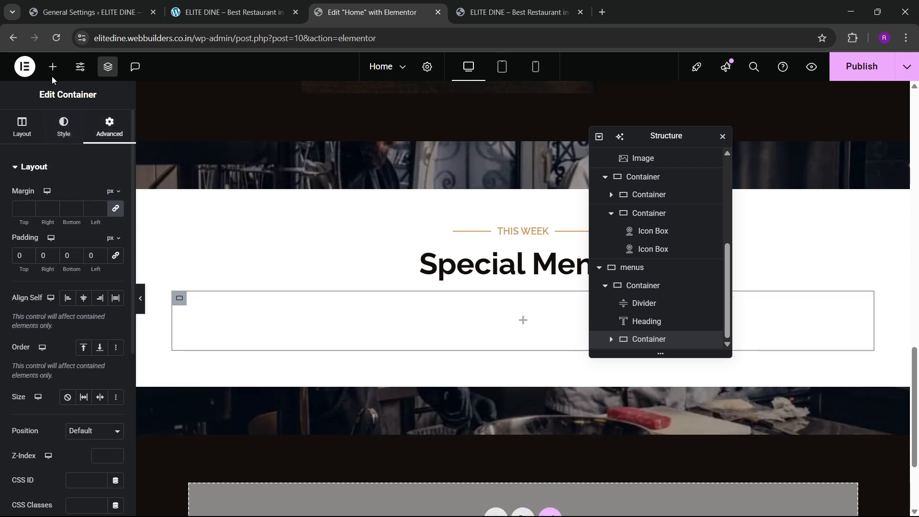
# Step: Nest a container with 0 padding inside the new container and duplicate it to make two columns
pyautogui.click(53, 67)
pyautogui.moveTo(37, 293); pyautogui.dragTo(383, 331)
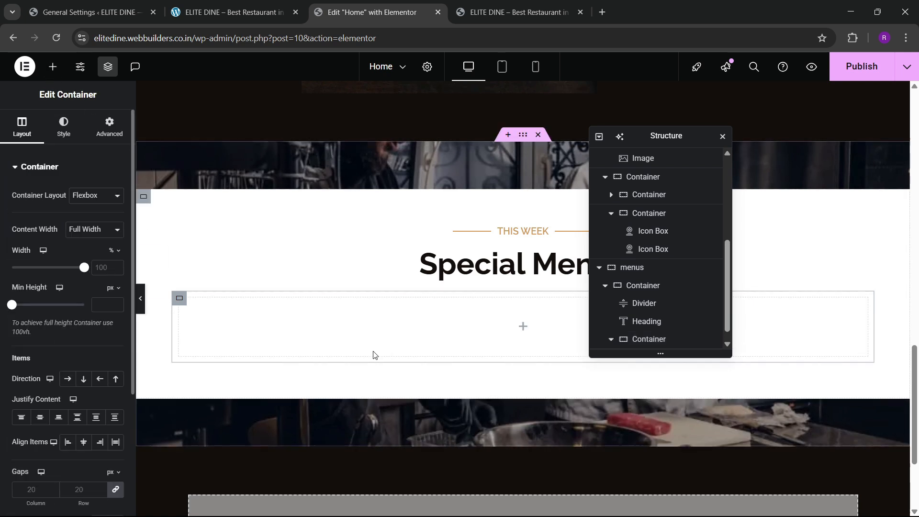
pyautogui.click(109, 131)
pyautogui.scroll(-1, 641, 338)
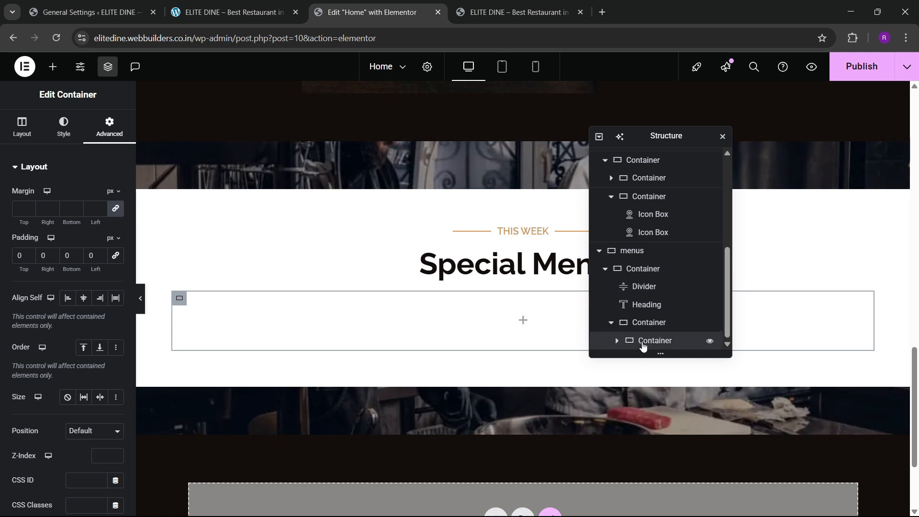
pyautogui.rightClick(644, 343)
pyautogui.click(672, 232)
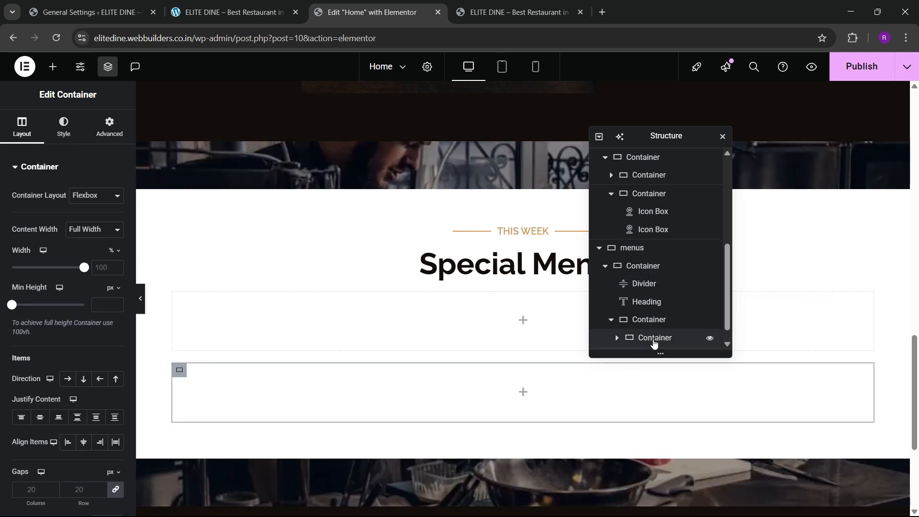
# Step: Lay out the parent container of the two columns as a row with space-between justification and centered item alignment
pyautogui.scroll(-1, 655, 344)
pyautogui.click(647, 306)
pyautogui.click(22, 127)
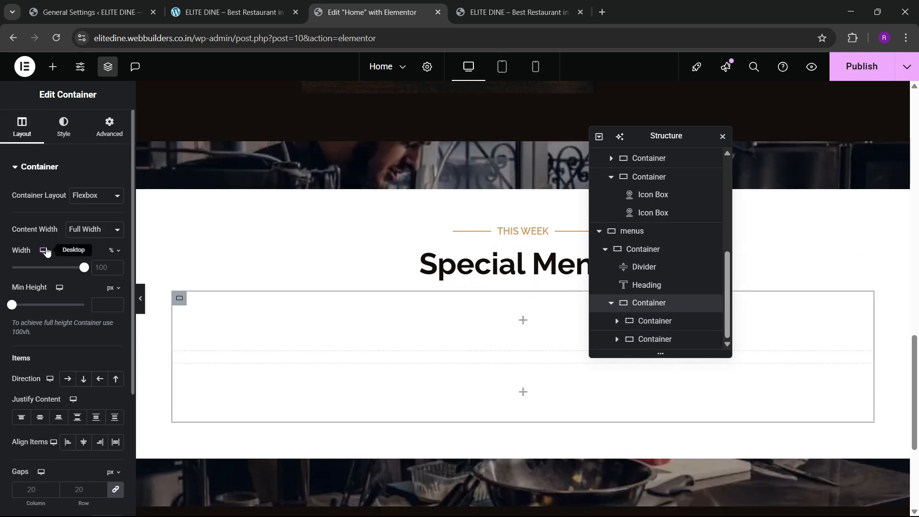
pyautogui.scroll(-1, 45, 248)
pyautogui.click(68, 319)
pyautogui.click(77, 358)
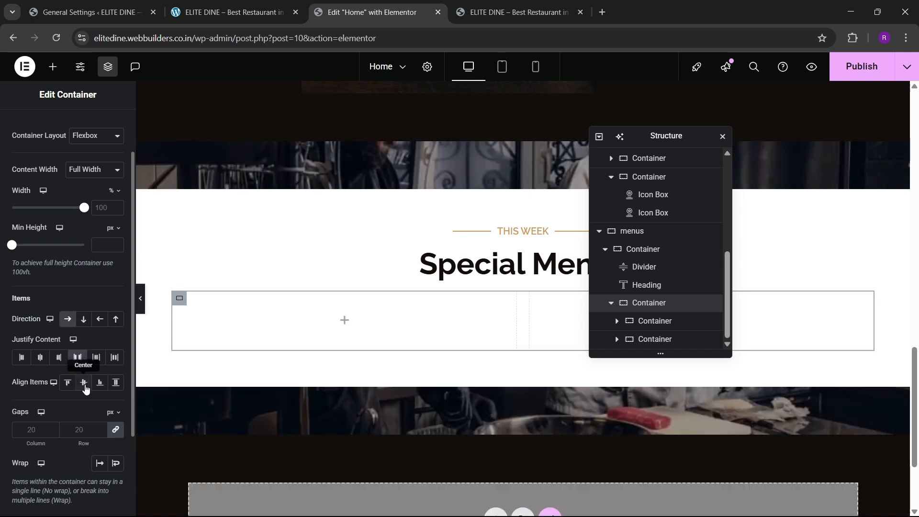
pyautogui.click(84, 382)
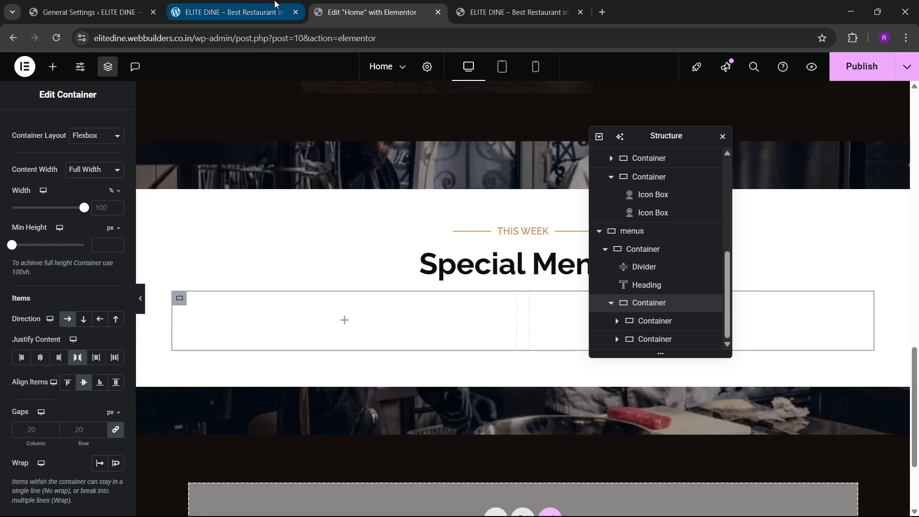
# Step: Following the reference menu layout, add a container inside the first column and set its padding to 0
pyautogui.click(276, 5)
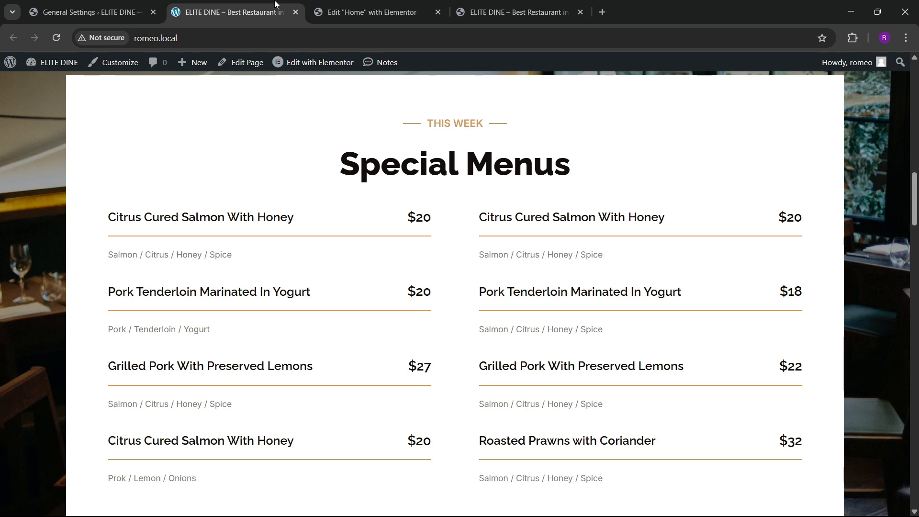
pyautogui.hotkey('ctrl', 'Tab')
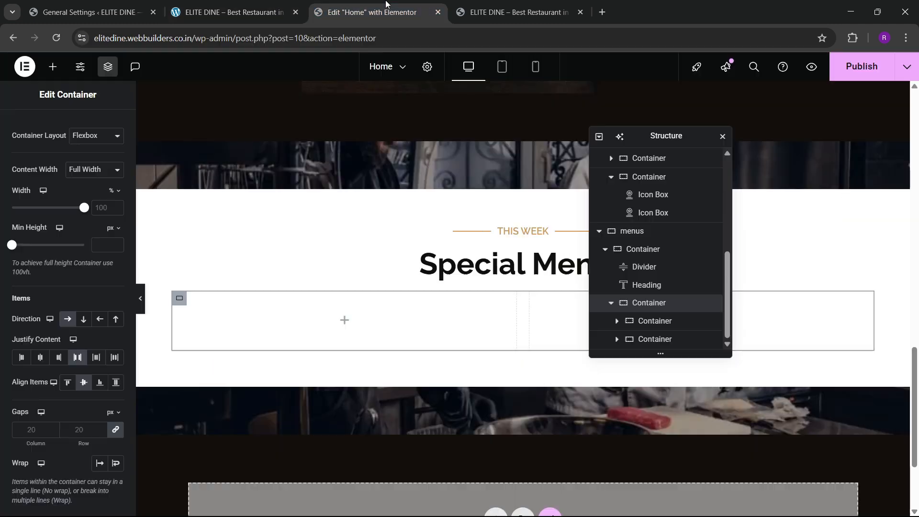
pyautogui.click(283, 4)
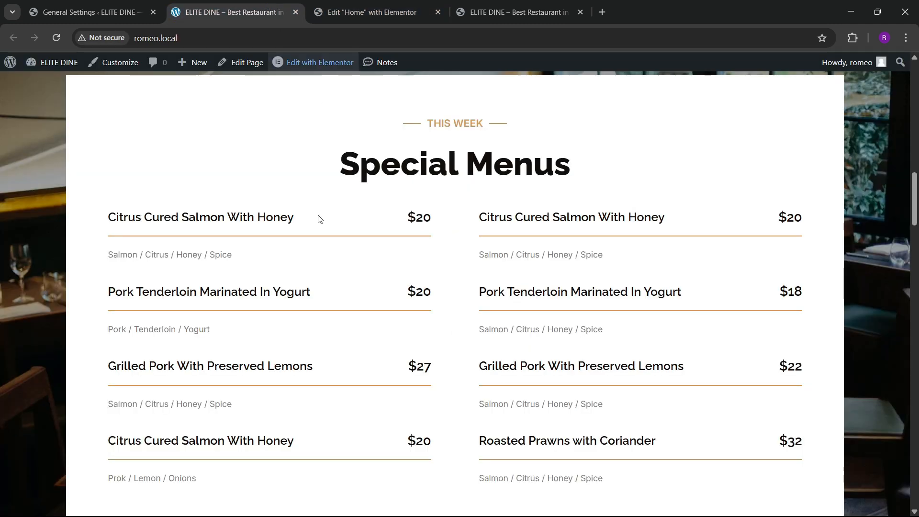
pyautogui.click(404, 13)
pyautogui.click(53, 67)
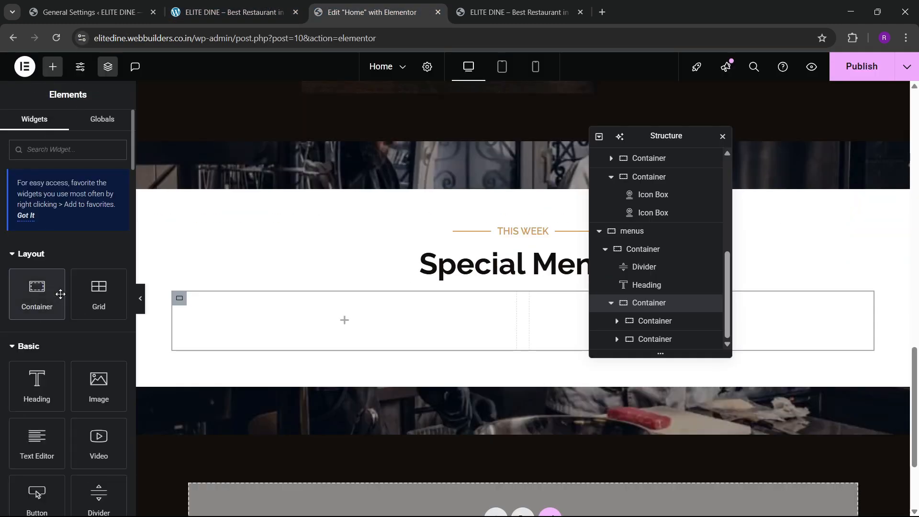
pyautogui.moveTo(59, 293); pyautogui.dragTo(263, 326)
pyautogui.click(109, 127)
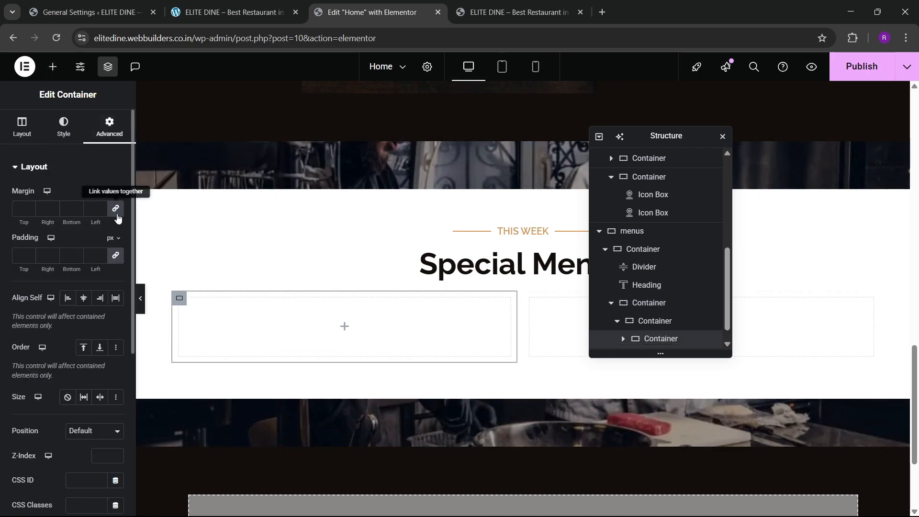
pyautogui.hotkey('ctrl', 'shift', 'Tab')
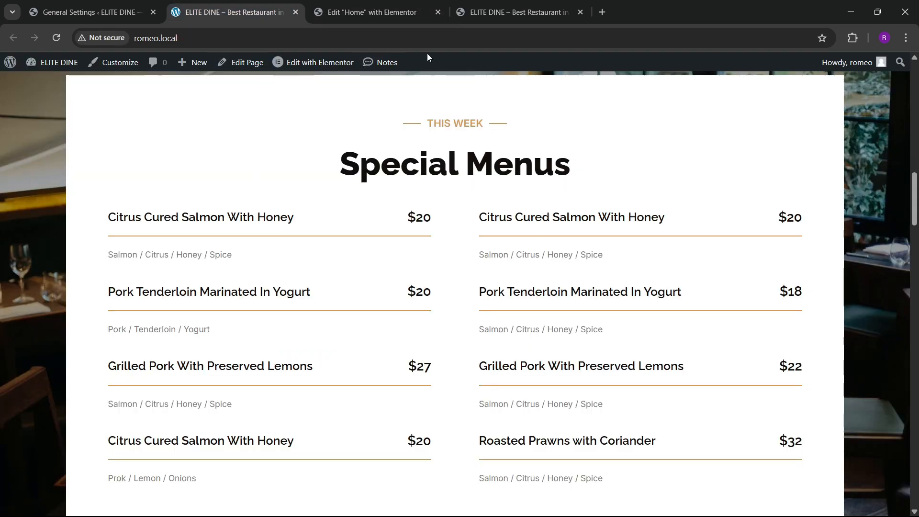
pyautogui.click(400, 13)
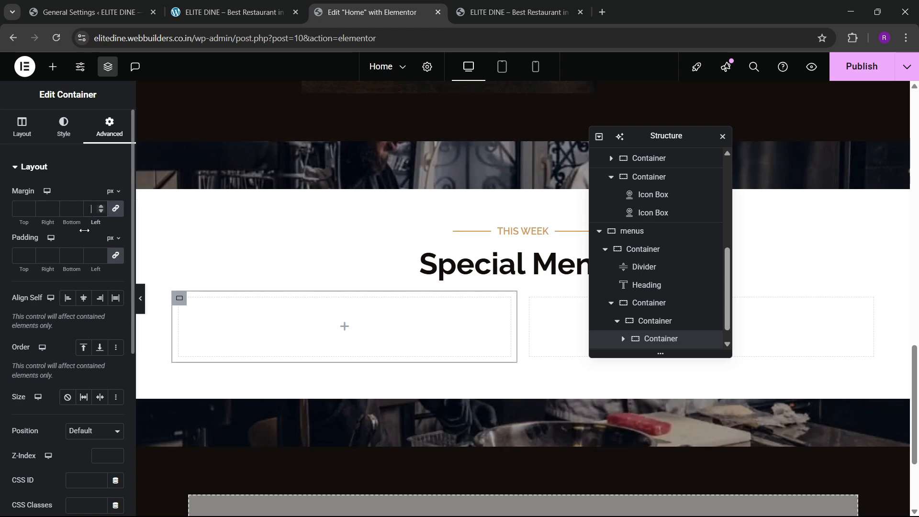
pyautogui.hotkey('ctrl', 'shift', 'Tab')
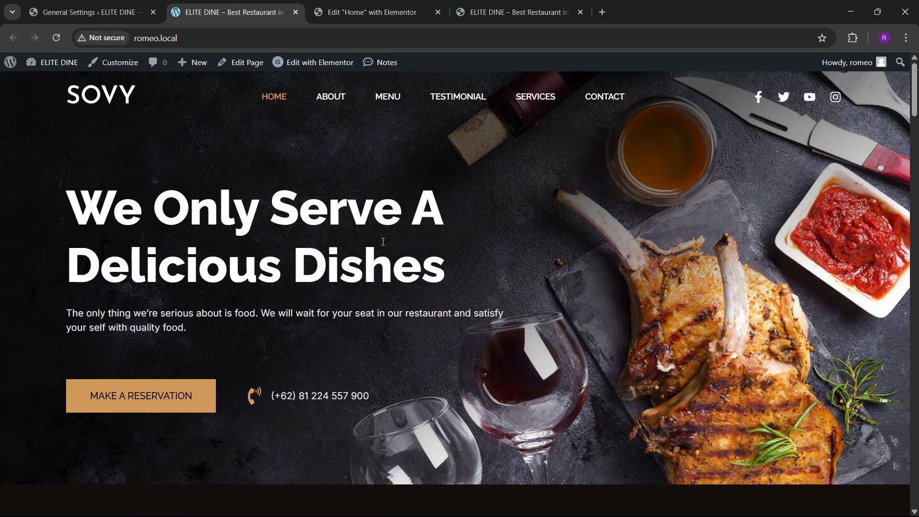
pyautogui.scroll(-15, 383, 242)
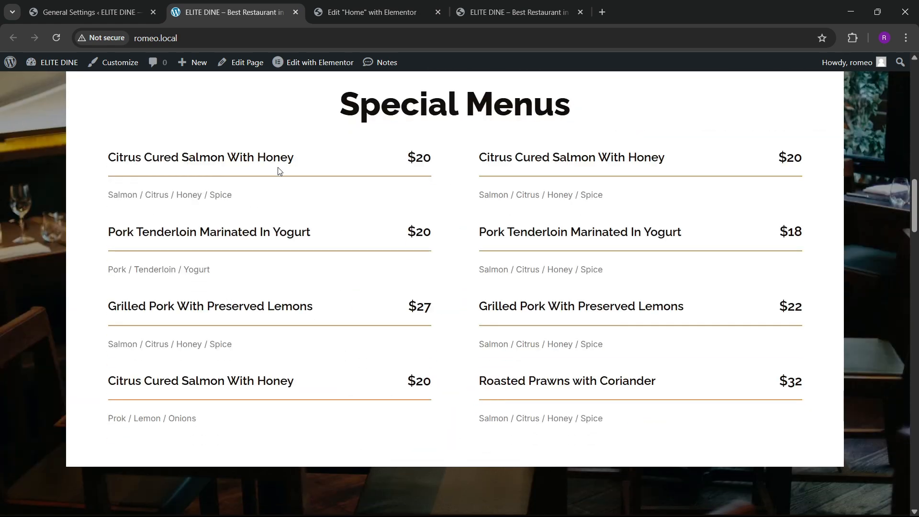
pyautogui.hotkey('ctrl', 'Tab')
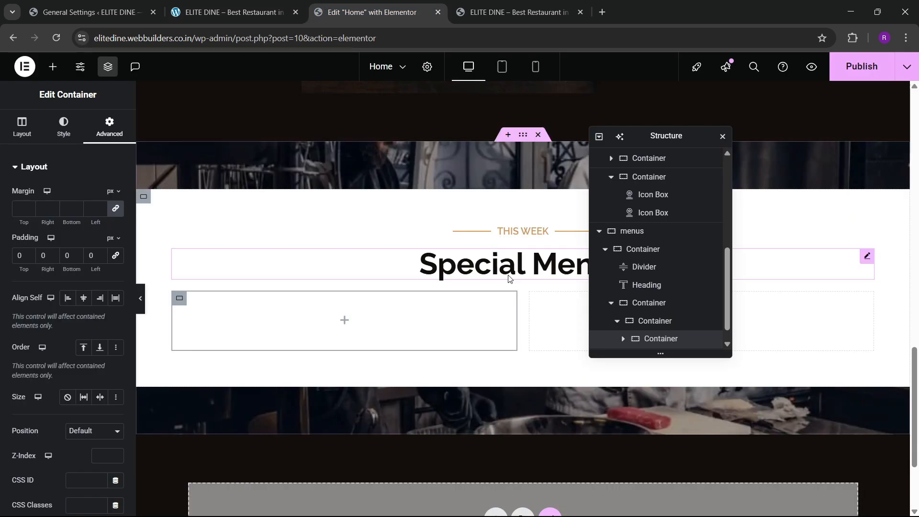
# Step: Rename the innermost container to "boxes" and its parent column container to "left"
pyautogui.scroll(-1, 624, 326)
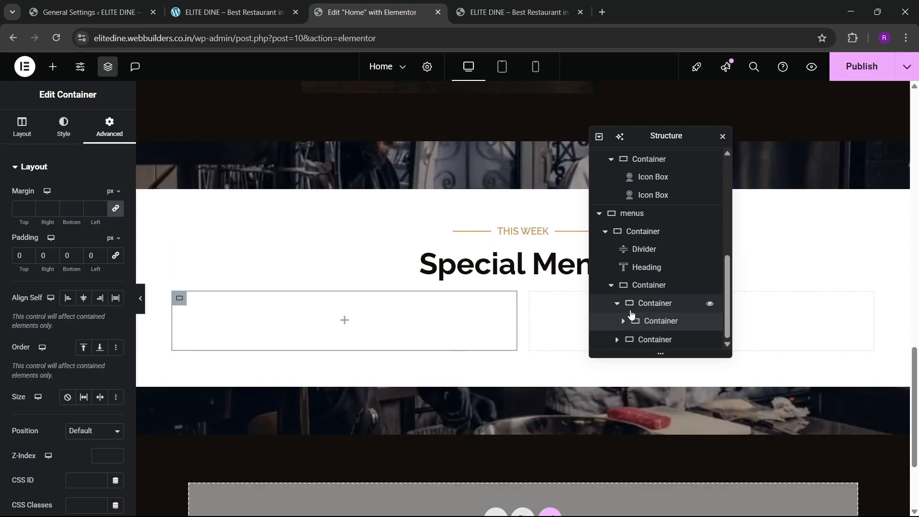
pyautogui.doubleClick(655, 322)
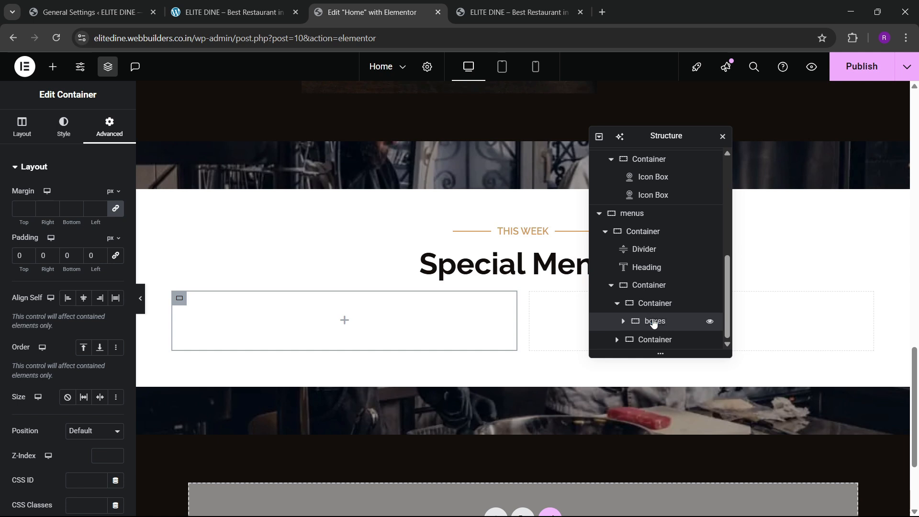
pyautogui.doubleClick(654, 304)
pyautogui.write('le')
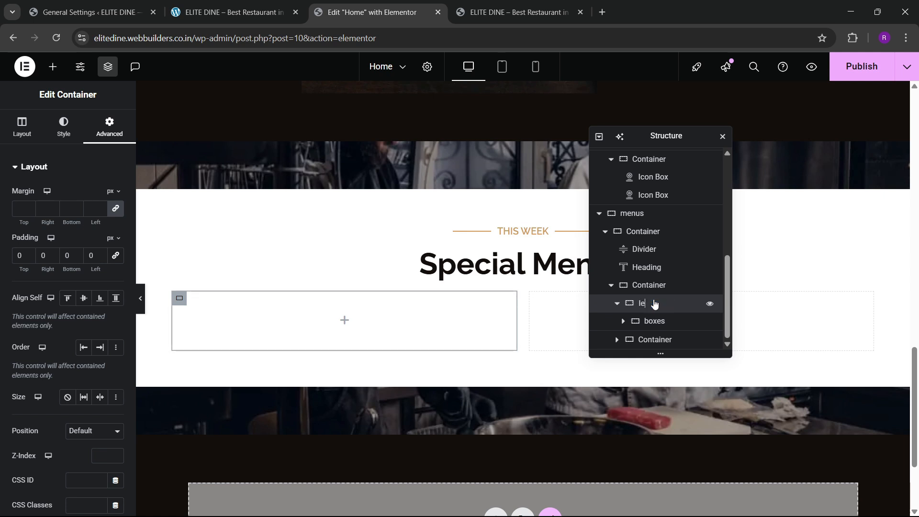
pyautogui.write('ft')
# Step: Rename the second column container of the menus section to "right"
pyautogui.doubleClick(650, 340)
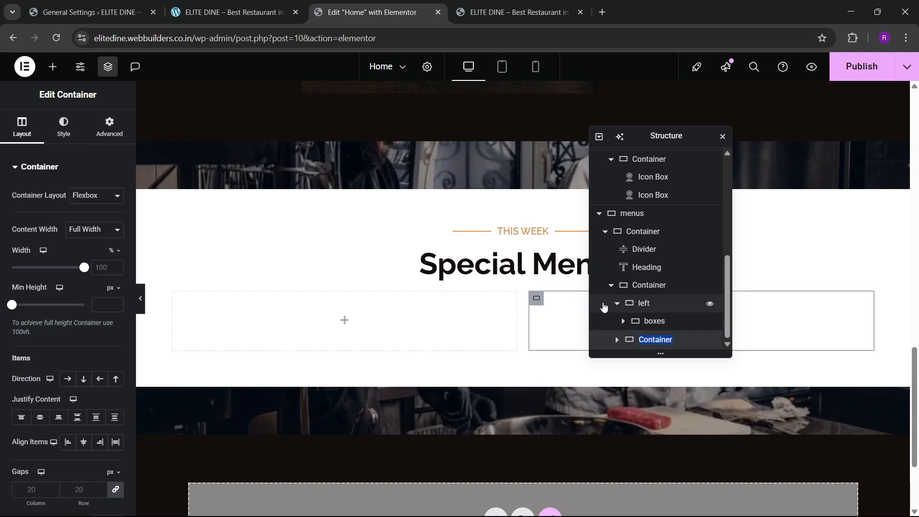
pyautogui.click(611, 306)
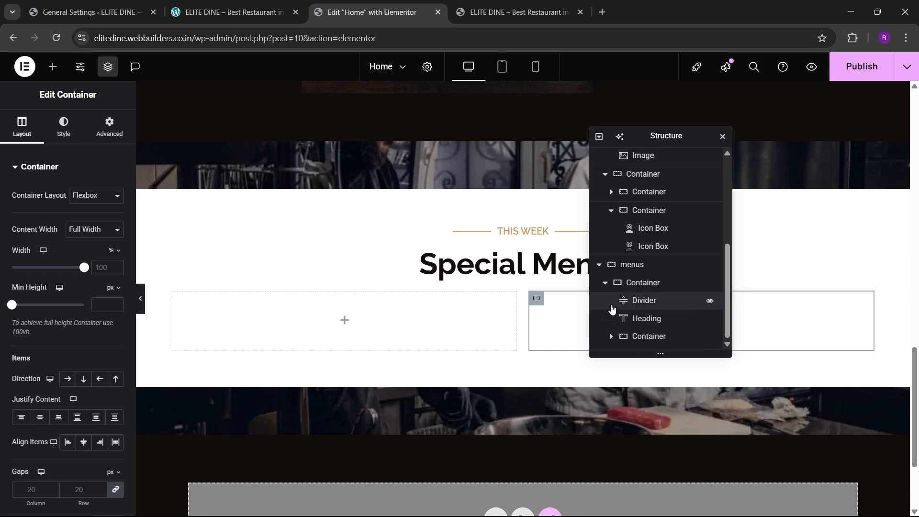
pyautogui.click(645, 340)
pyautogui.click(610, 339)
pyautogui.click(644, 341)
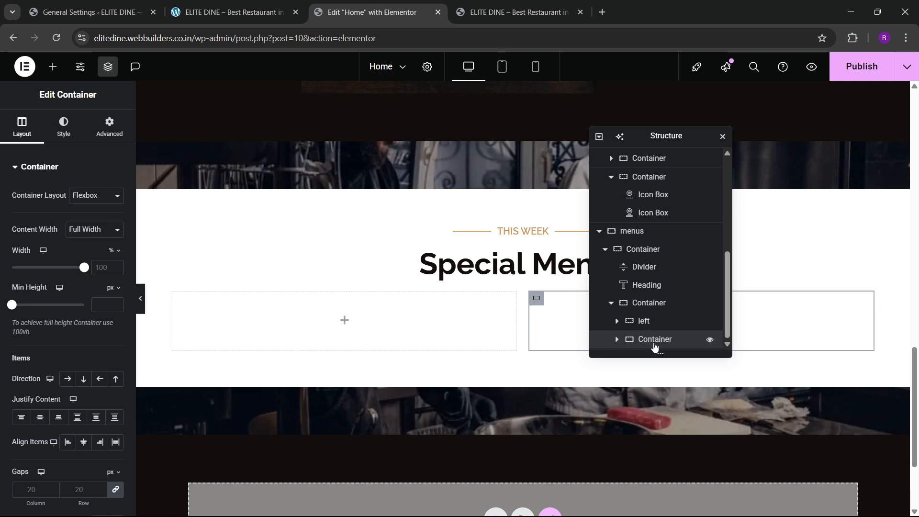
pyautogui.doubleClick(654, 339)
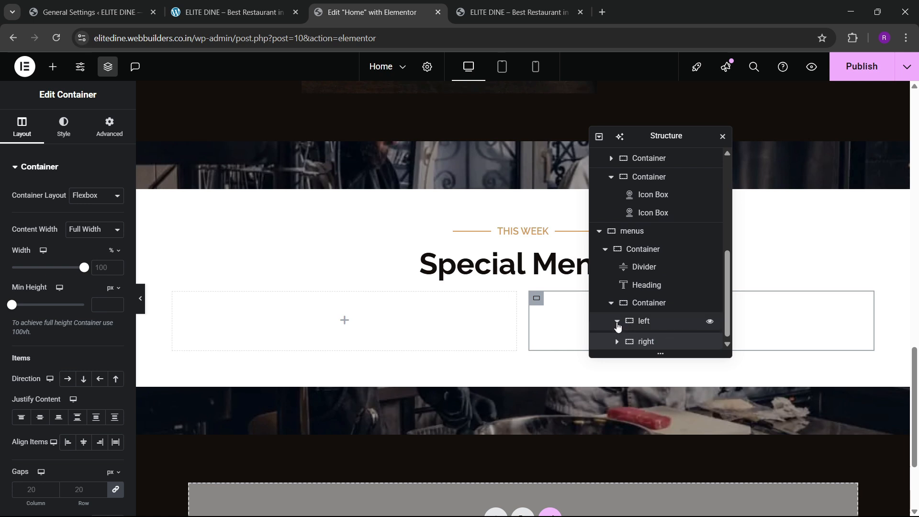
# Step: Add a container inside the boxes container of the left column and remove its padding
pyautogui.click(617, 321)
pyautogui.scroll(-1, 651, 335)
pyautogui.click(660, 324)
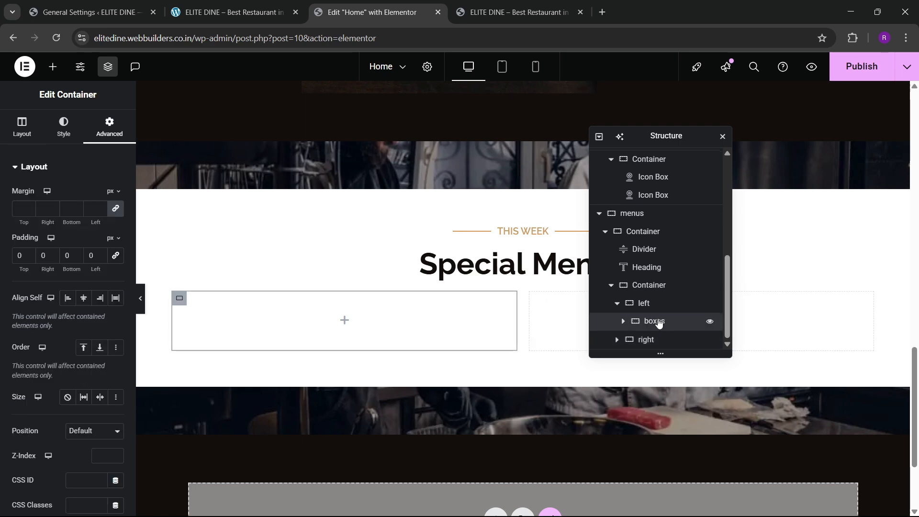
pyautogui.click(234, 12)
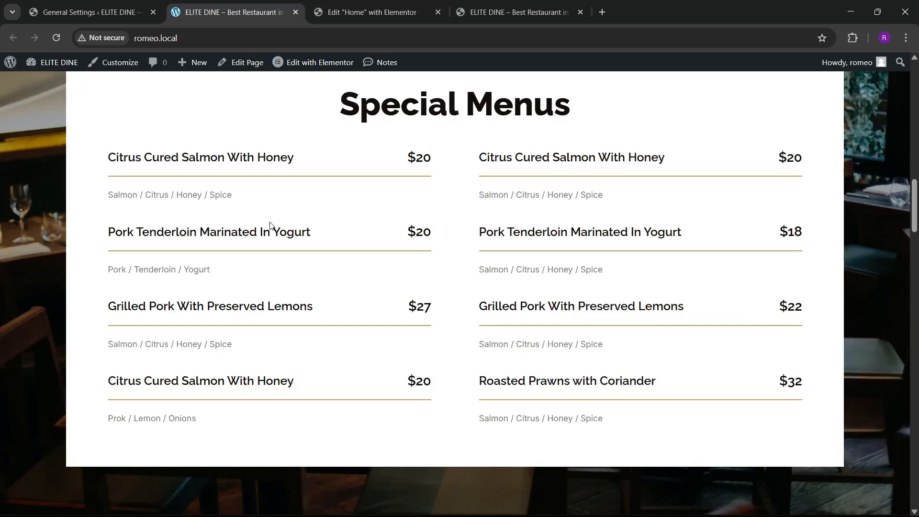
pyautogui.click(372, 12)
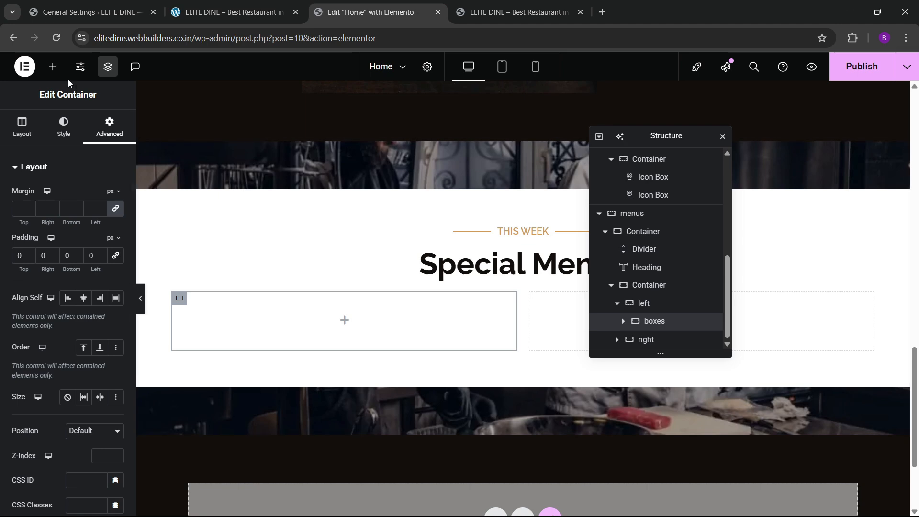
pyautogui.click(53, 67)
pyautogui.moveTo(22, 282); pyautogui.dragTo(223, 324)
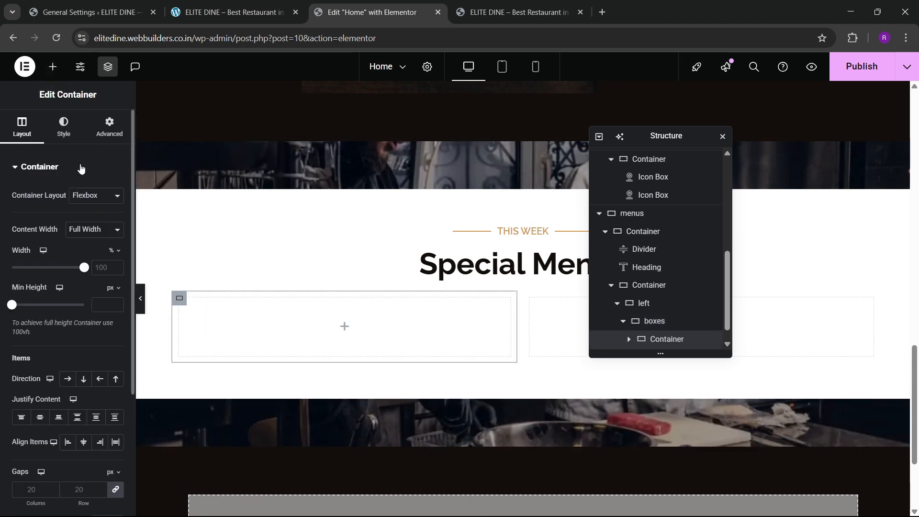
pyautogui.click(110, 127)
# Step: Add a heading to the container inside boxes with the reference text "Citrus Cured Salmon With Honey"
pyautogui.click(261, 5)
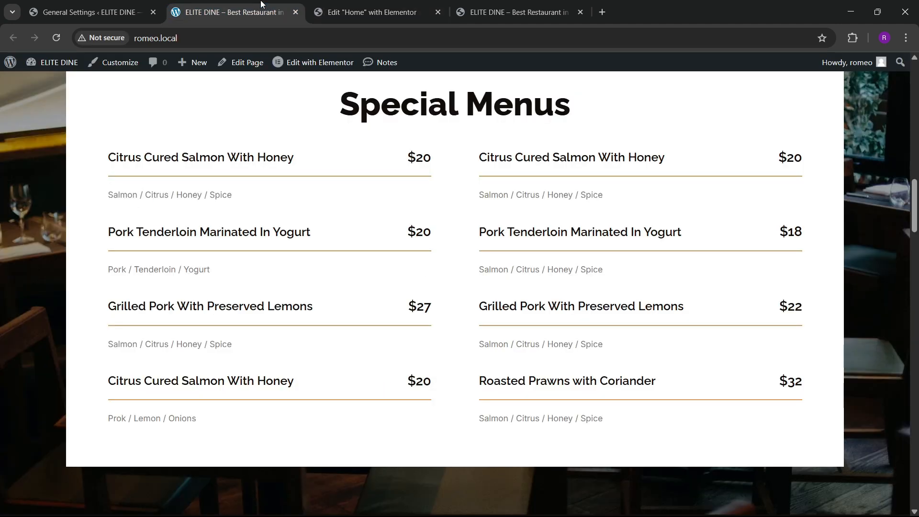
pyautogui.click(380, 11)
pyautogui.click(53, 67)
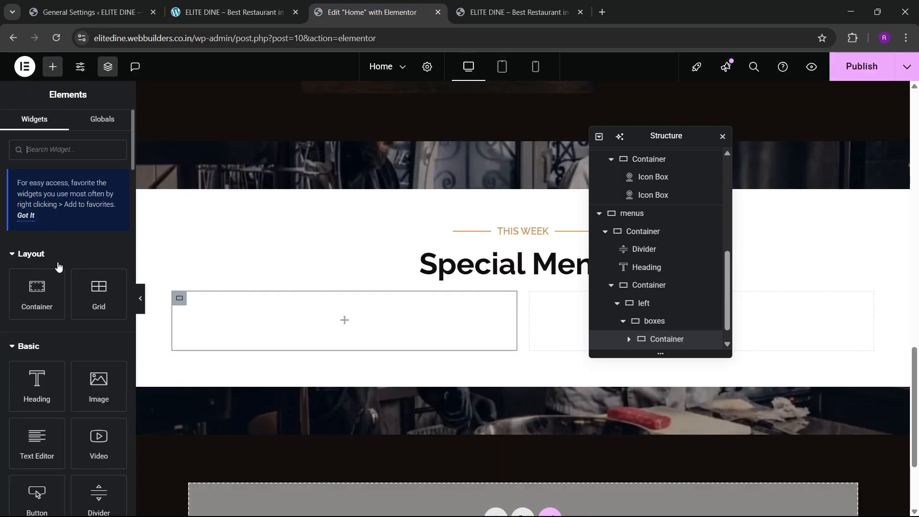
pyautogui.moveTo(47, 376); pyautogui.dragTo(268, 321)
pyautogui.click(230, 12)
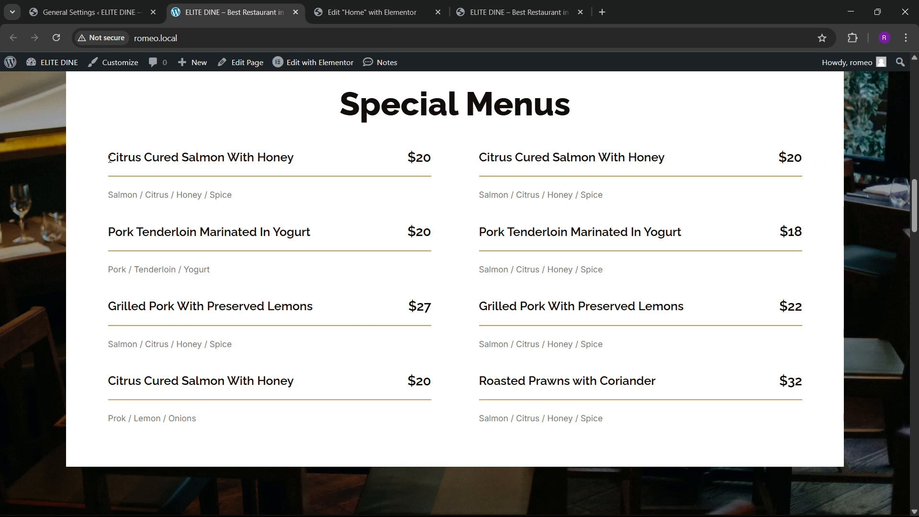
pyautogui.moveTo(110, 159); pyautogui.dragTo(295, 157)
pyautogui.hotkey('ctrl', 'c')
pyautogui.click(373, 12)
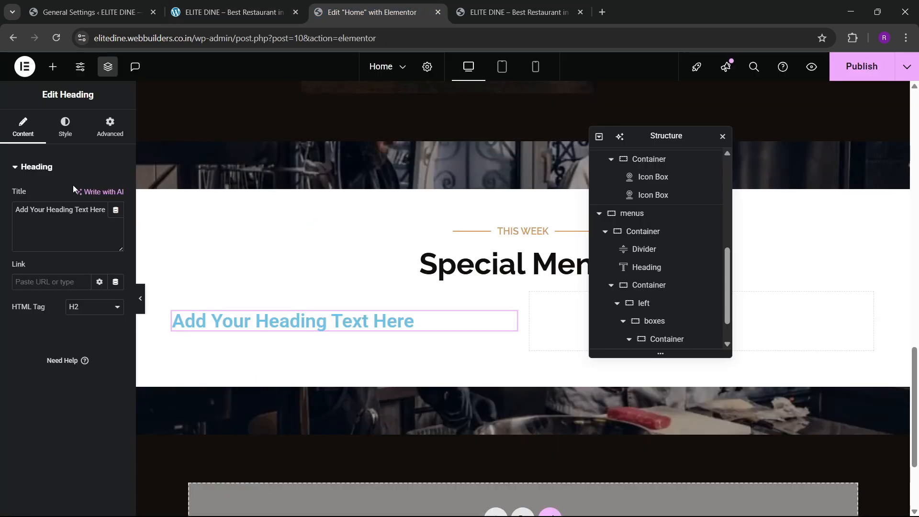
pyautogui.hotkey('ctrl', 'a')
pyautogui.hotkey('ctrl', 'v')
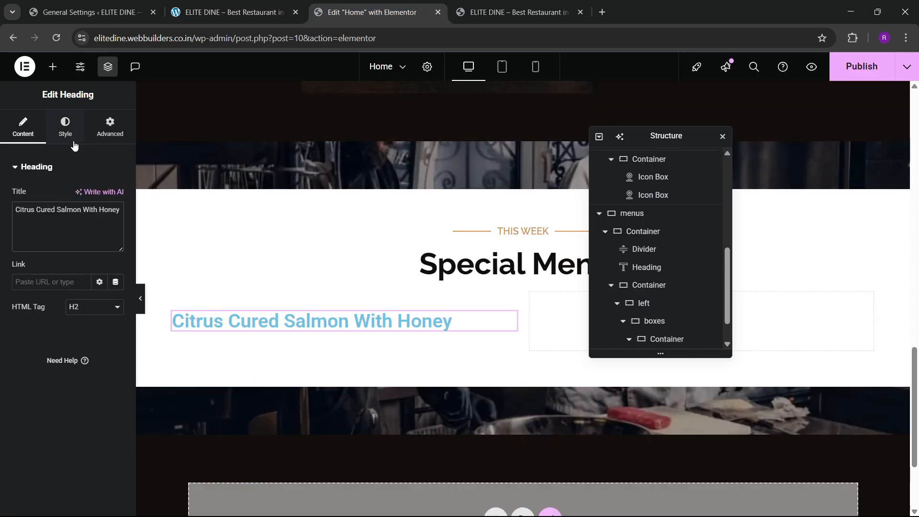
# Step: Duplicate the "Citrus Cured Salmon With Honey" heading after checking the reference page and change the copy's text to "$20"
pyautogui.click(264, 6)
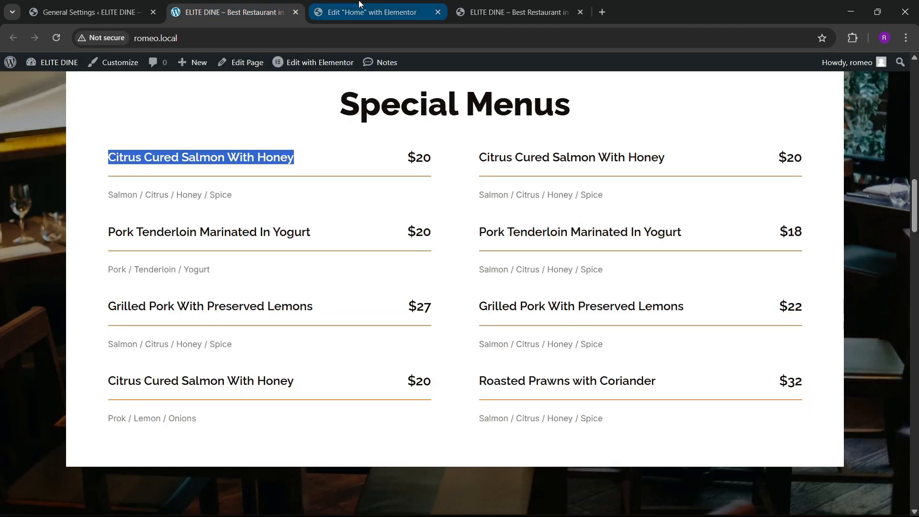
pyautogui.click(373, 12)
pyautogui.rightClick(283, 311)
pyautogui.click(306, 271)
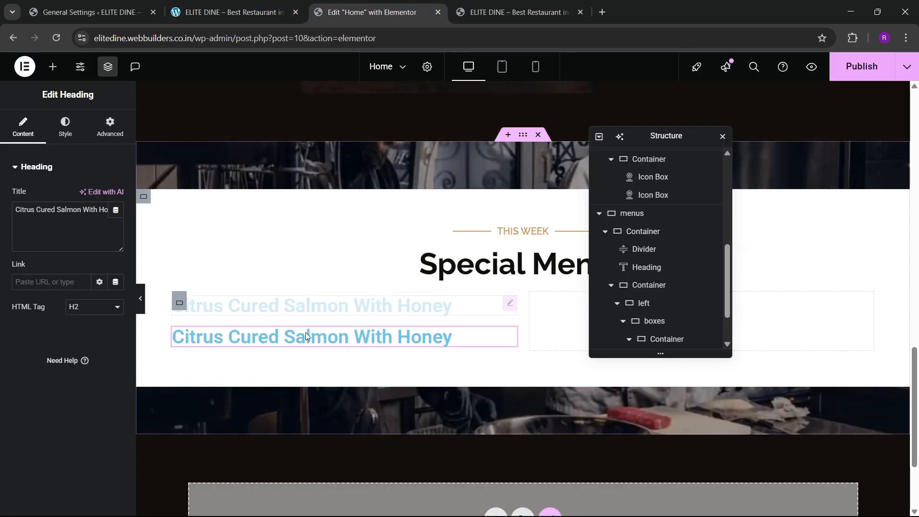
pyautogui.click(87, 227)
pyautogui.hotkey('ctrl', 'a')
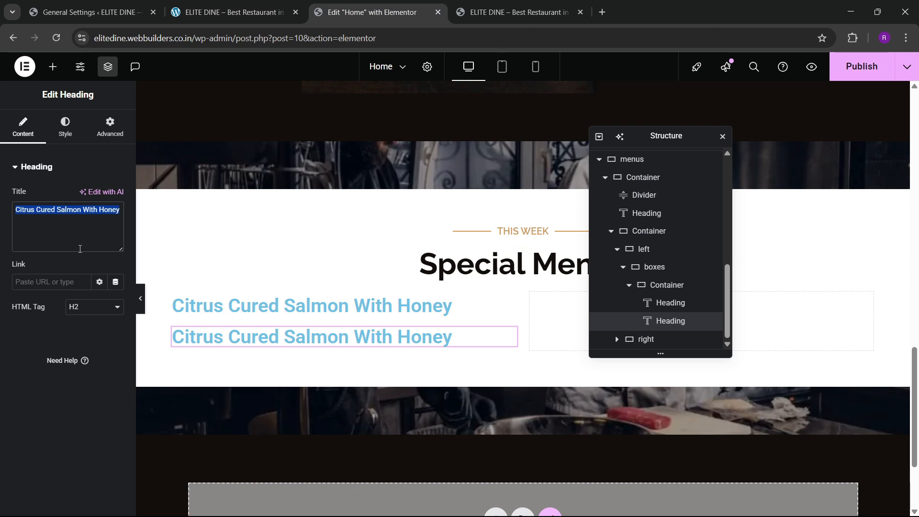
pyautogui.press('BackSpace')
pyautogui.write('$20')
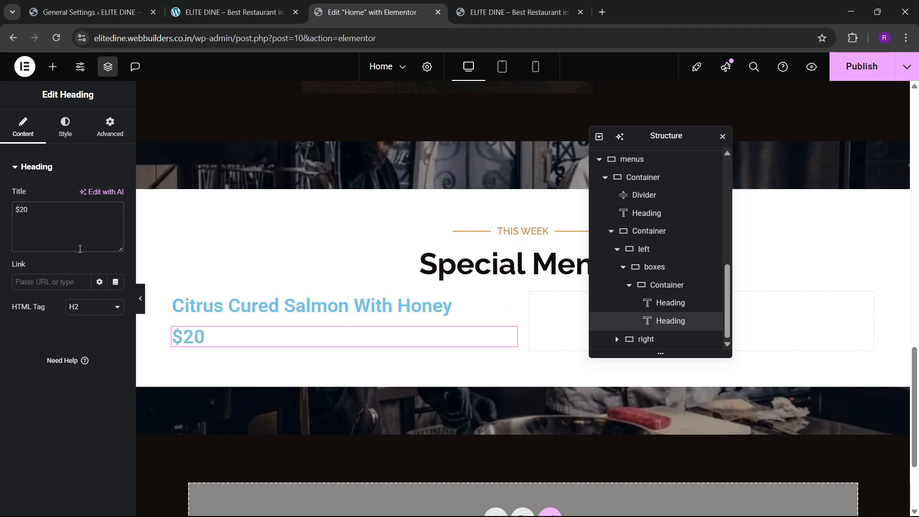
# Step: Rename the container holding the dish name and price headings to "inner box"
pyautogui.doubleClick(665, 285)
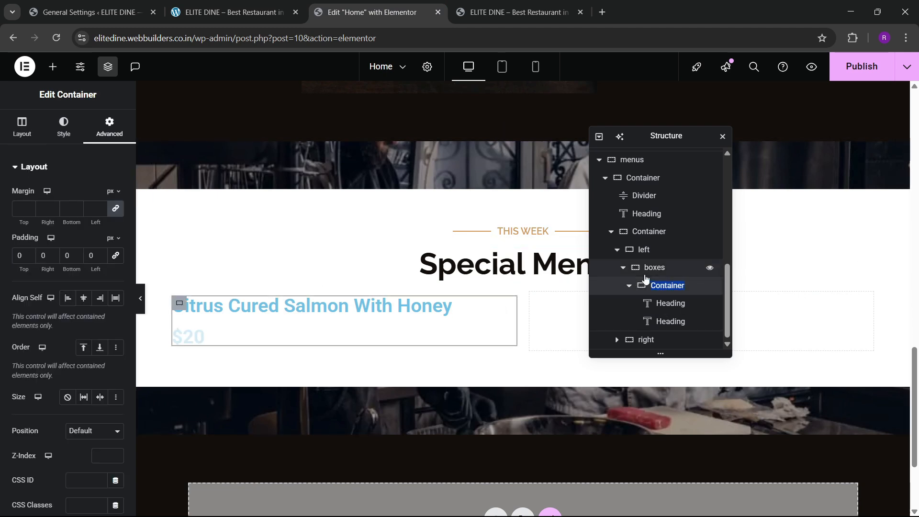
pyautogui.write('in')
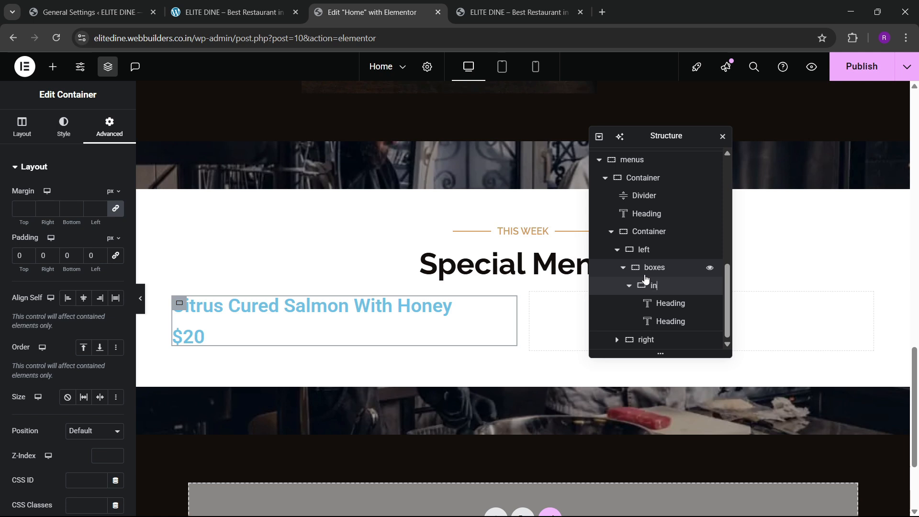
pyautogui.write('ner box')
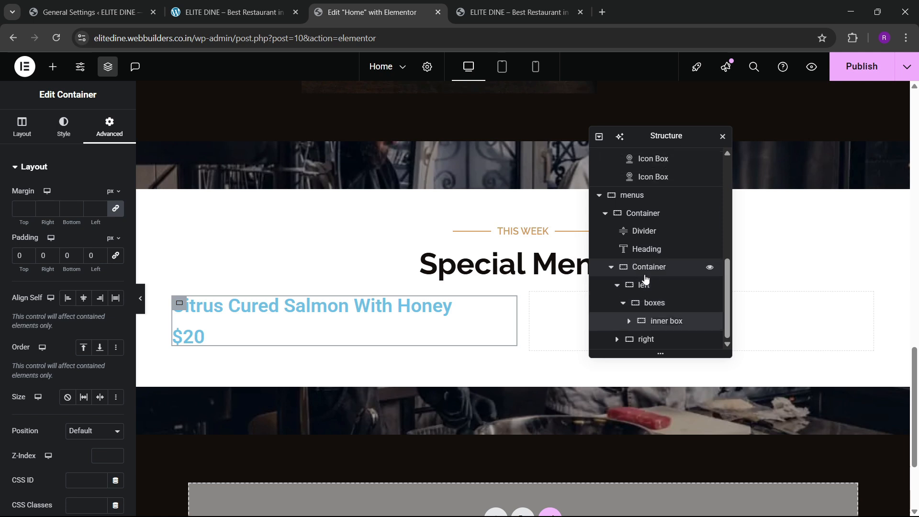
# Step: Lay out the inner box container as a horizontal row with space between its items and centered alignment
pyautogui.click(25, 129)
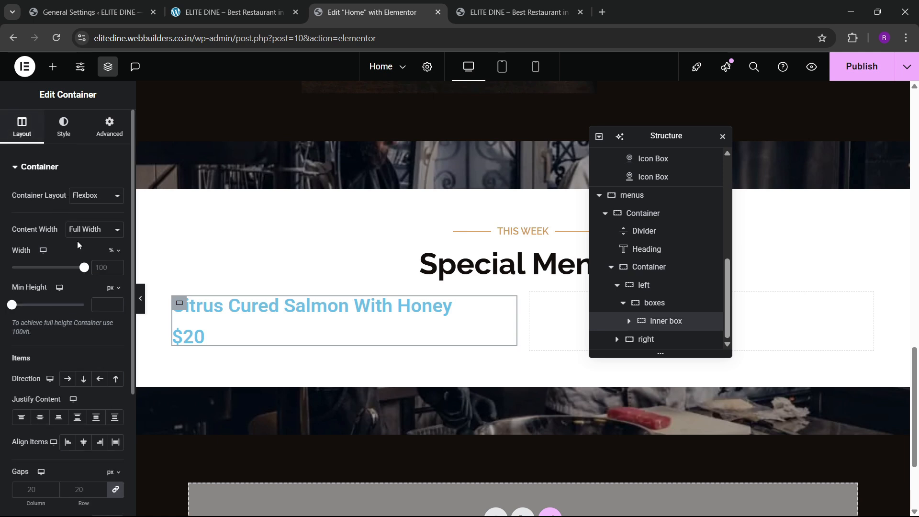
pyautogui.click(67, 378)
pyautogui.click(77, 417)
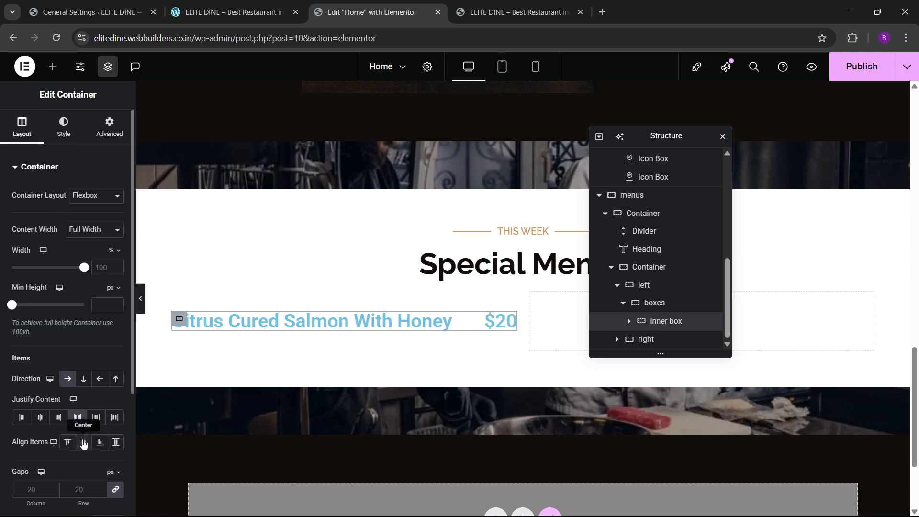
pyautogui.click(84, 442)
# Step: Set the dish name heading's typography to Inter, 21 px, weight 500
pyautogui.click(313, 323)
pyautogui.click(65, 128)
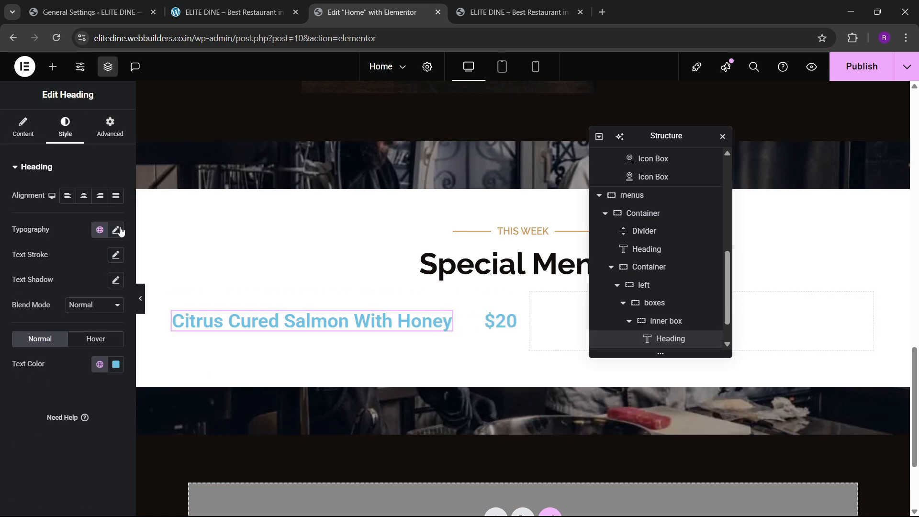
pyautogui.click(115, 230)
pyautogui.click(92, 286)
pyautogui.write('inter')
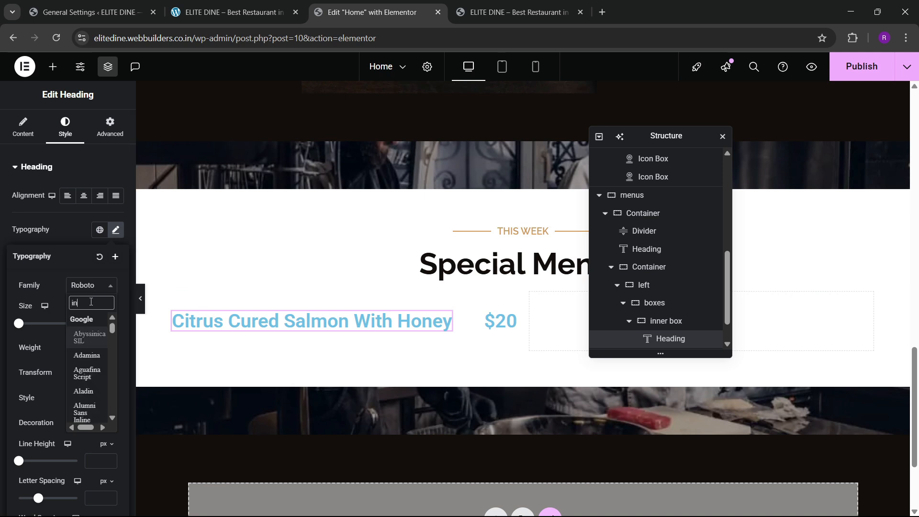
pyautogui.press('Return')
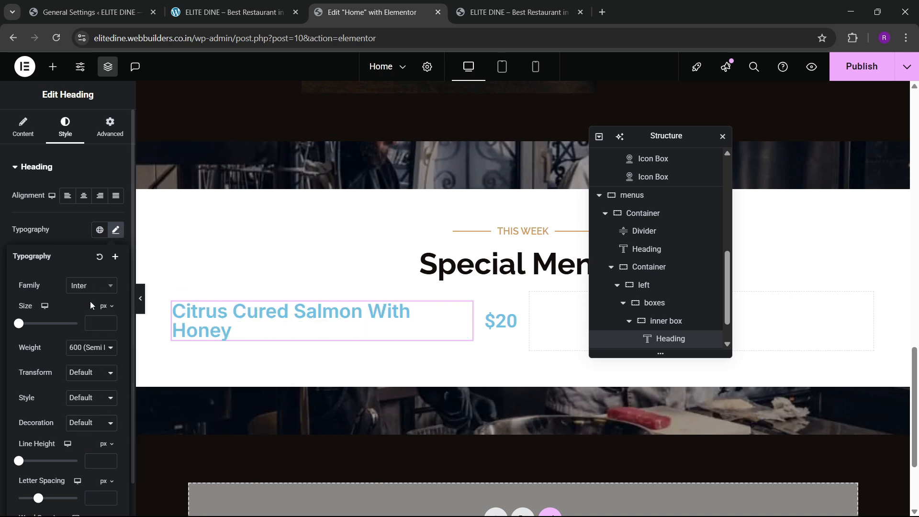
pyautogui.click(113, 321)
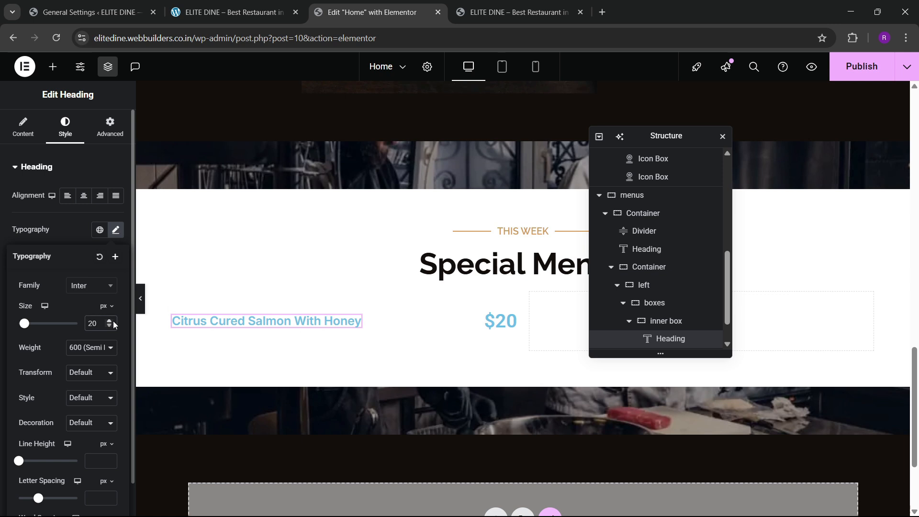
pyautogui.click(91, 347)
pyautogui.click(71, 232)
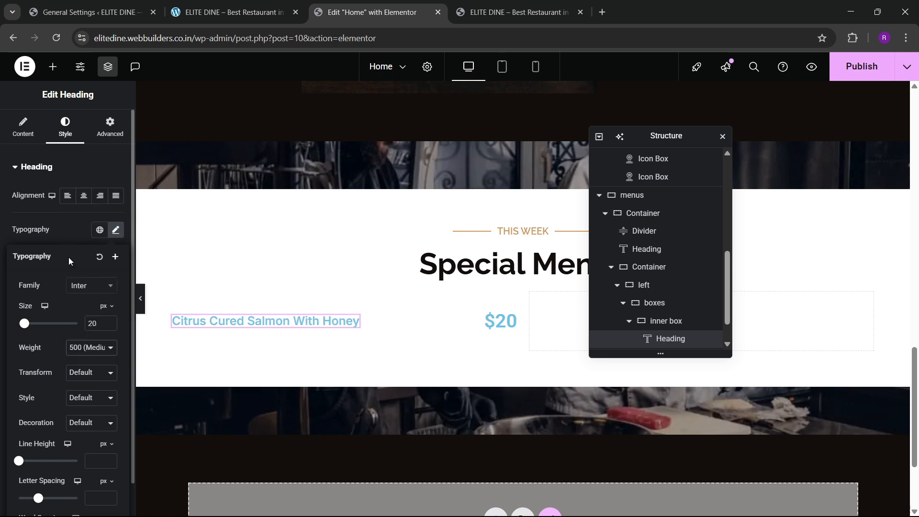
pyautogui.click(109, 322)
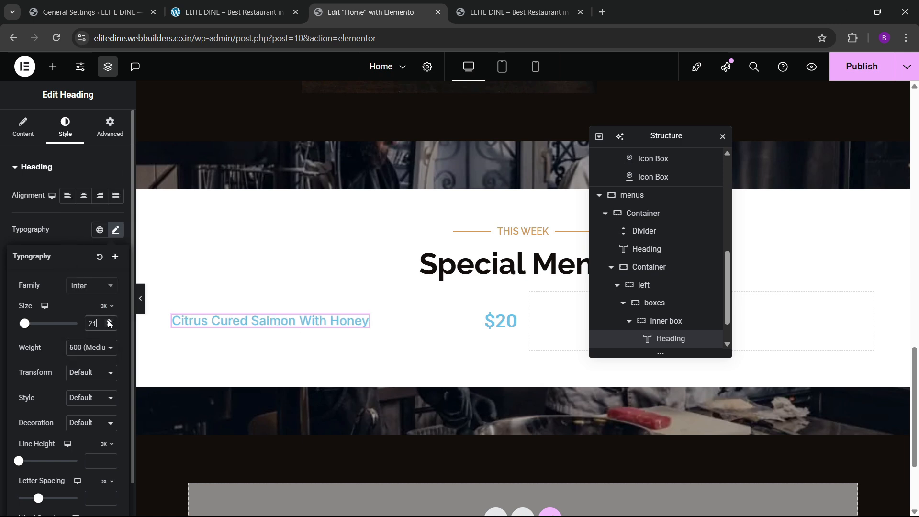
pyautogui.click(63, 222)
# Step: Color the dish name heading with the global black and set its typography to Raleway, 20 px, weight 600
pyautogui.click(99, 365)
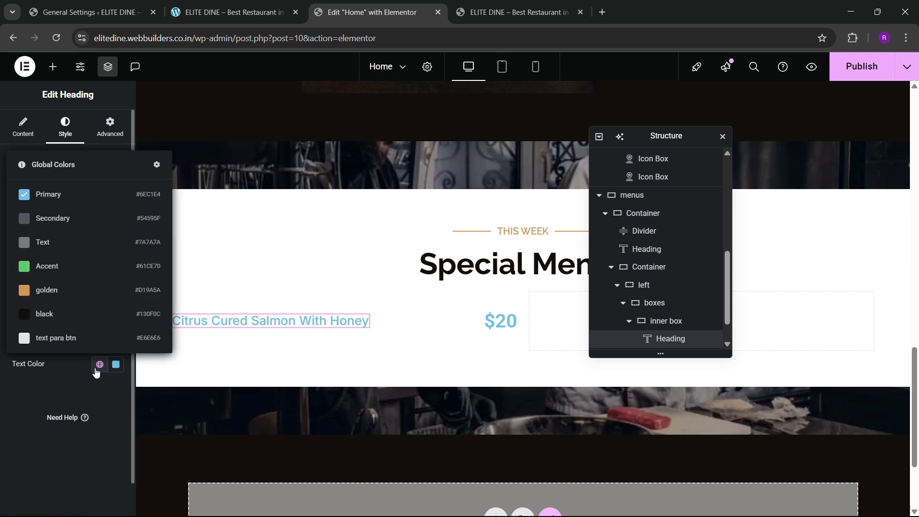
pyautogui.click(71, 317)
pyautogui.click(116, 230)
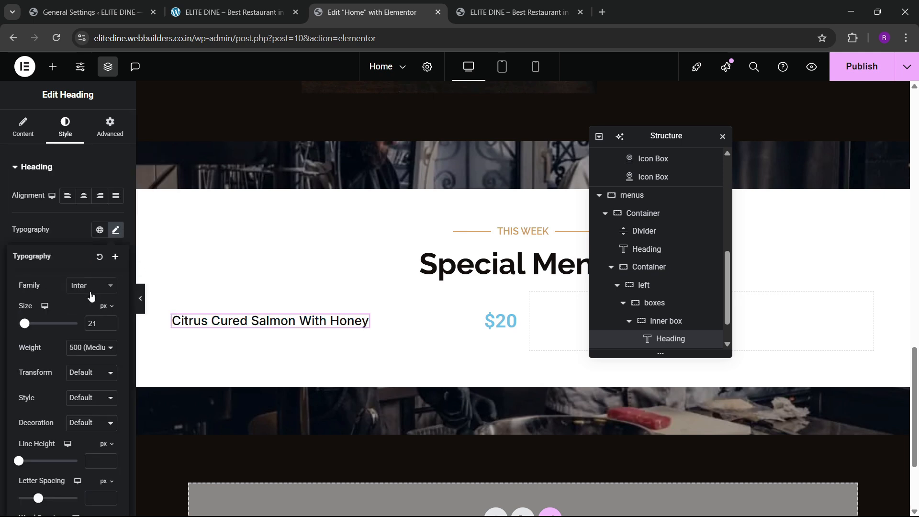
pyautogui.click(91, 286)
pyautogui.write('raleway')
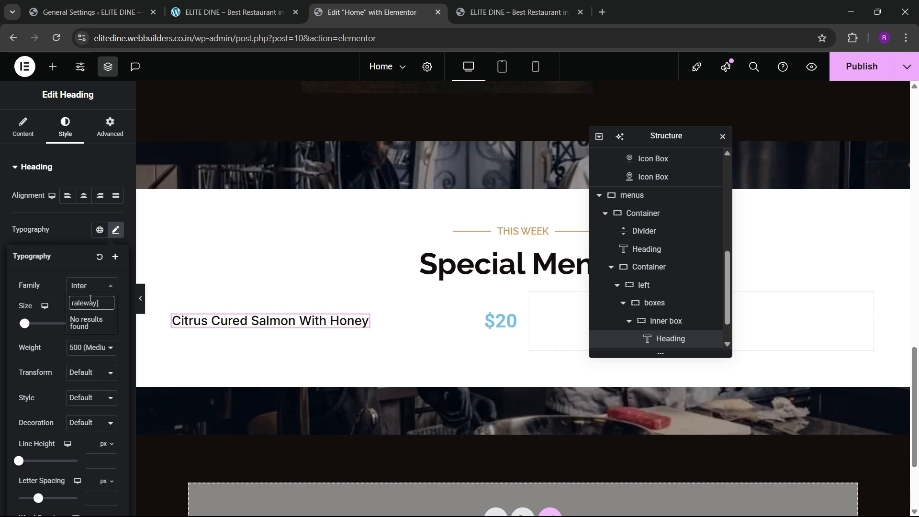
pyautogui.press('BackSpace')
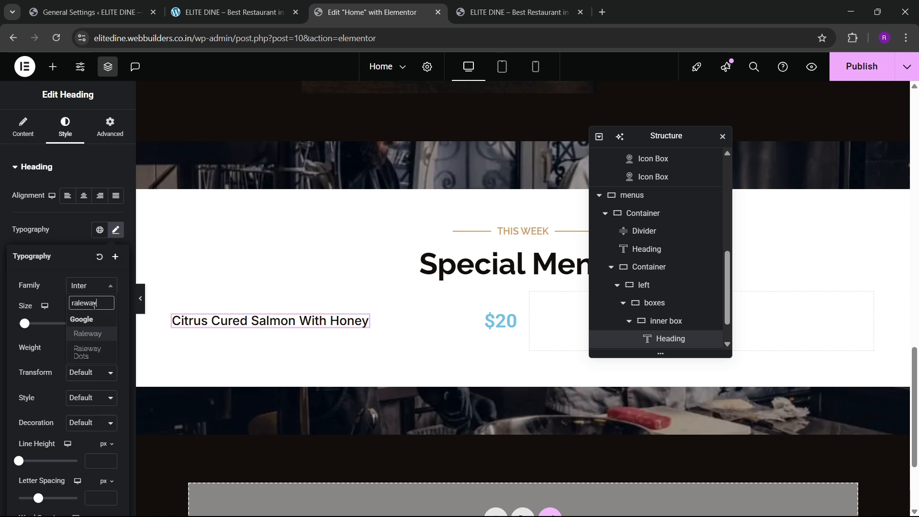
pyautogui.press('Return')
pyautogui.click(92, 348)
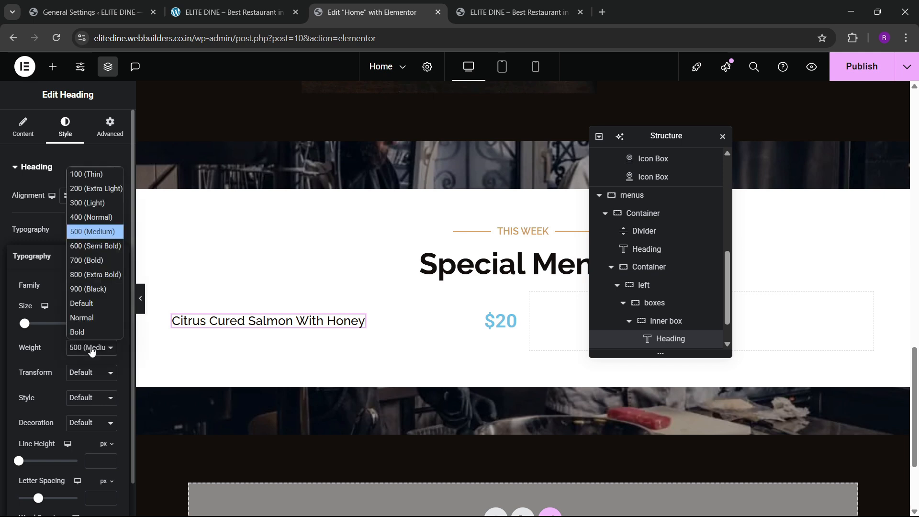
pyautogui.click(102, 247)
pyautogui.click(107, 326)
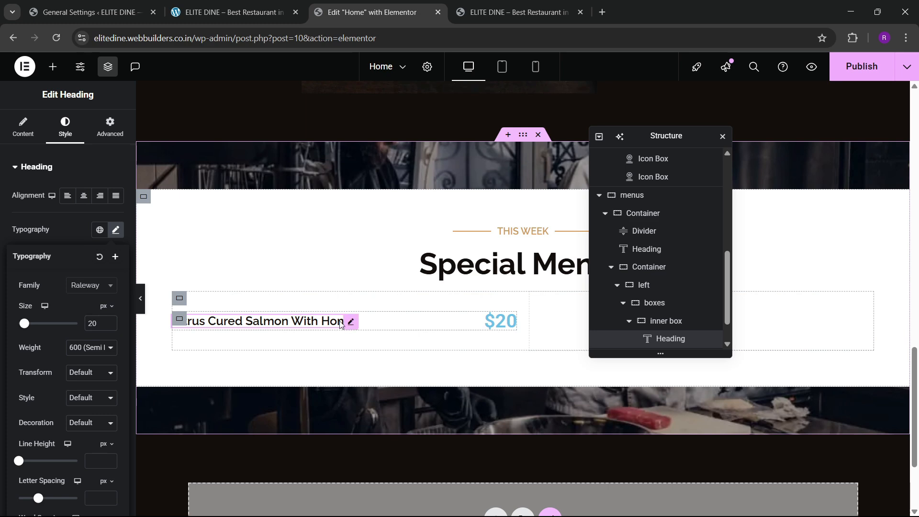
# Step: Copy the dish name heading's style onto the $20 price heading
pyautogui.rightClick(347, 322)
pyautogui.click(363, 296)
pyautogui.rightClick(503, 326)
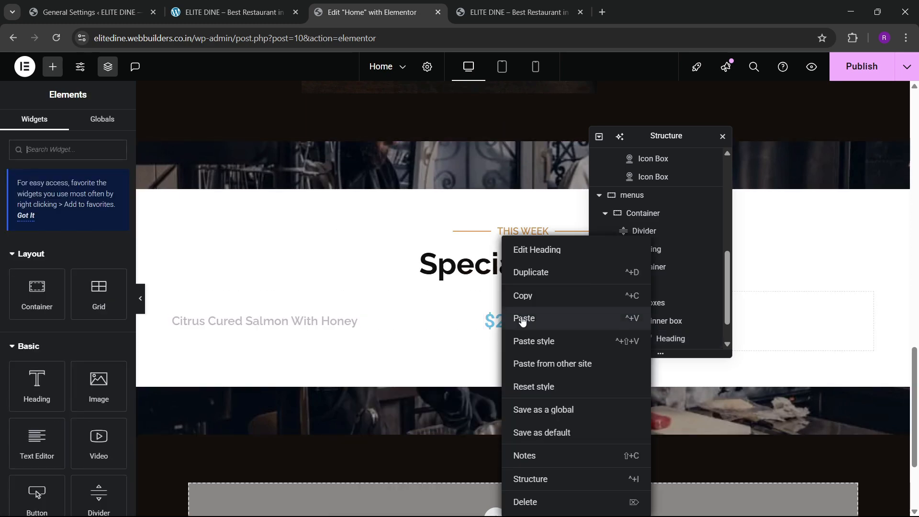
pyautogui.click(523, 339)
# Step: Increase the $20 price heading's font size to slightly above 22 px
pyautogui.click(508, 319)
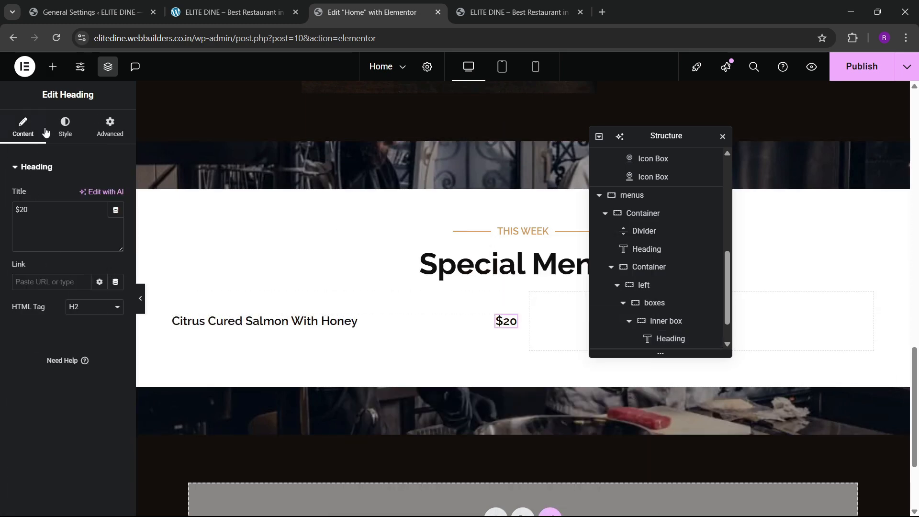
pyautogui.click(65, 126)
pyautogui.click(116, 230)
pyautogui.click(112, 320)
pyautogui.click(111, 320)
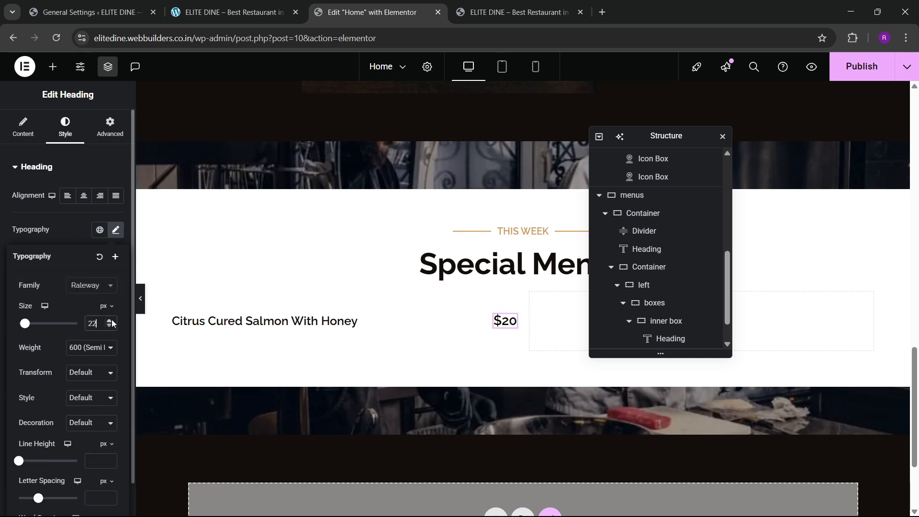
pyautogui.click(110, 322)
# Step: Add a Divider widget directly below the inner box container, inside the boxes container
pyautogui.click(52, 67)
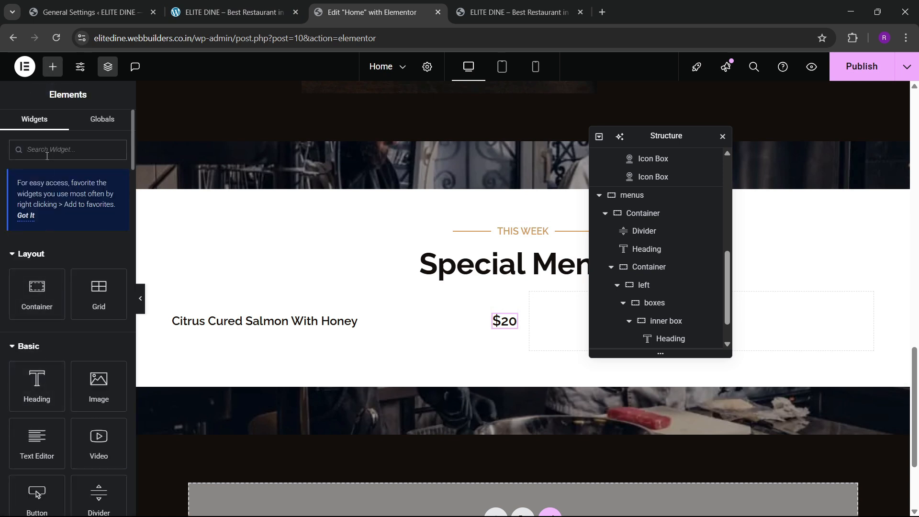
pyautogui.write('divi')
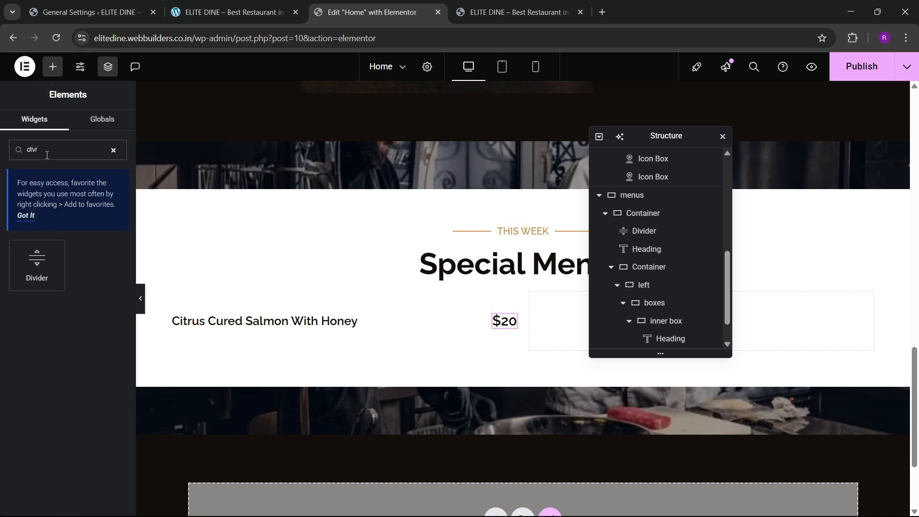
pyautogui.moveTo(37, 264); pyautogui.dragTo(370, 320)
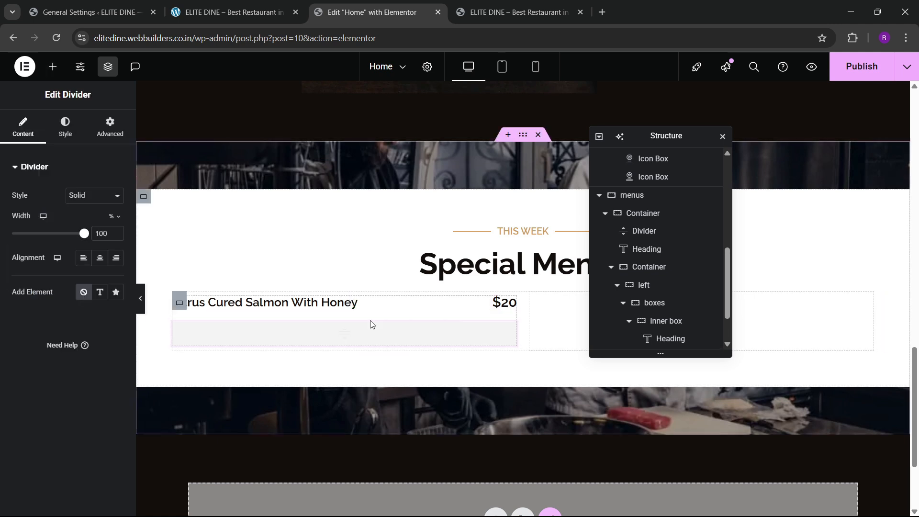
# Step: Set the new divider's gap to 2 and its color to the global golden, comparing with the reference page
pyautogui.click(65, 126)
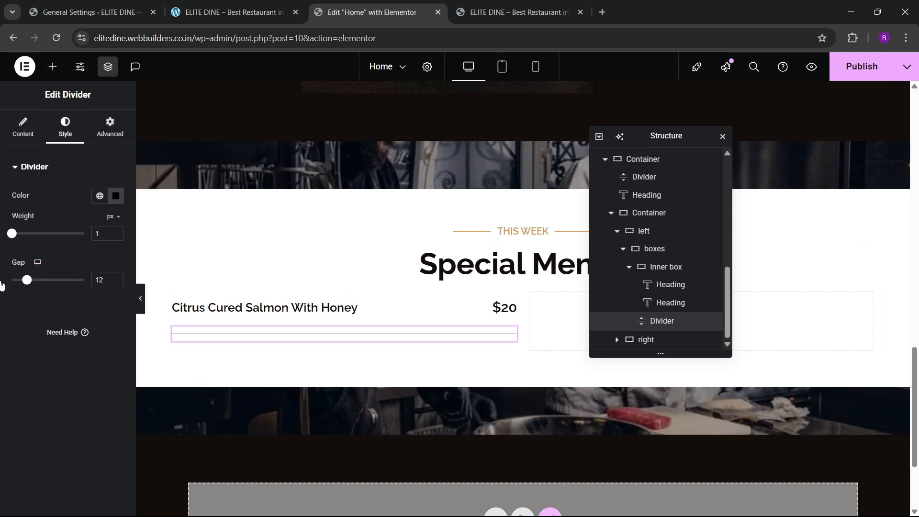
pyautogui.click(32, 129)
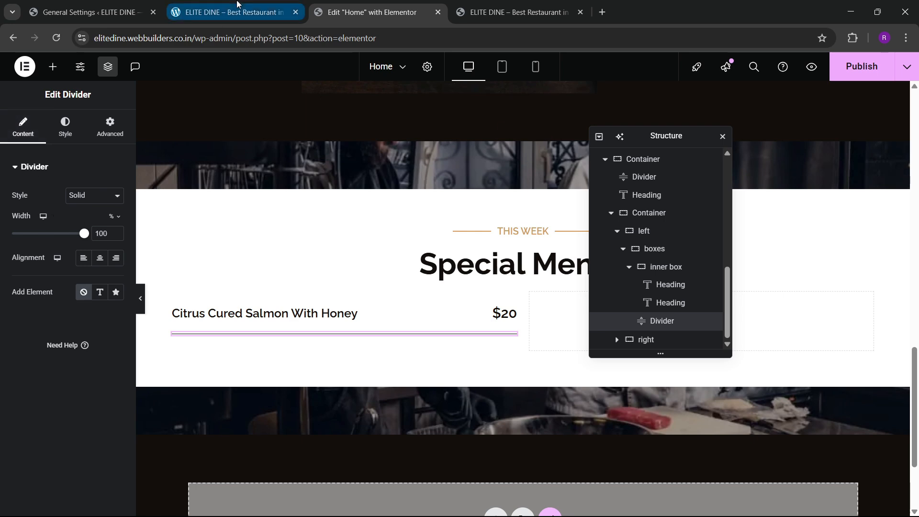
pyautogui.click(230, 12)
pyautogui.click(372, 17)
pyautogui.click(75, 139)
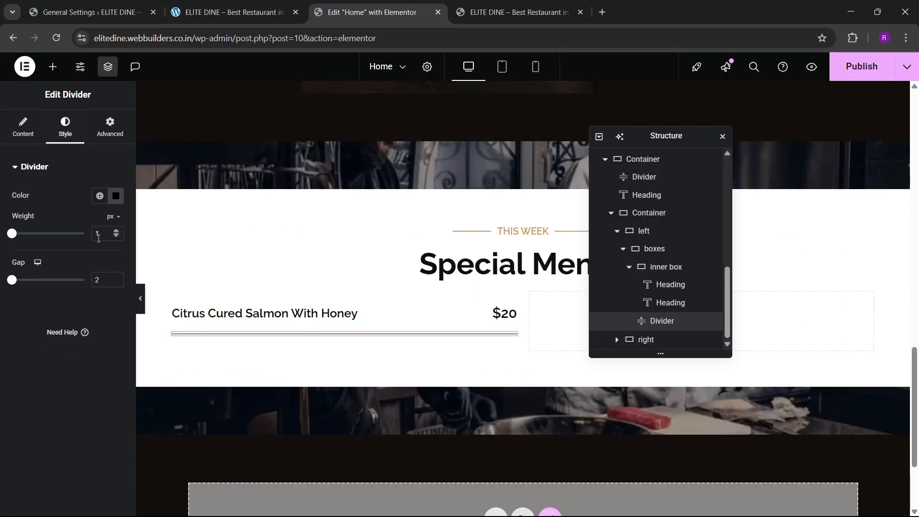
pyautogui.click(99, 195)
pyautogui.click(48, 347)
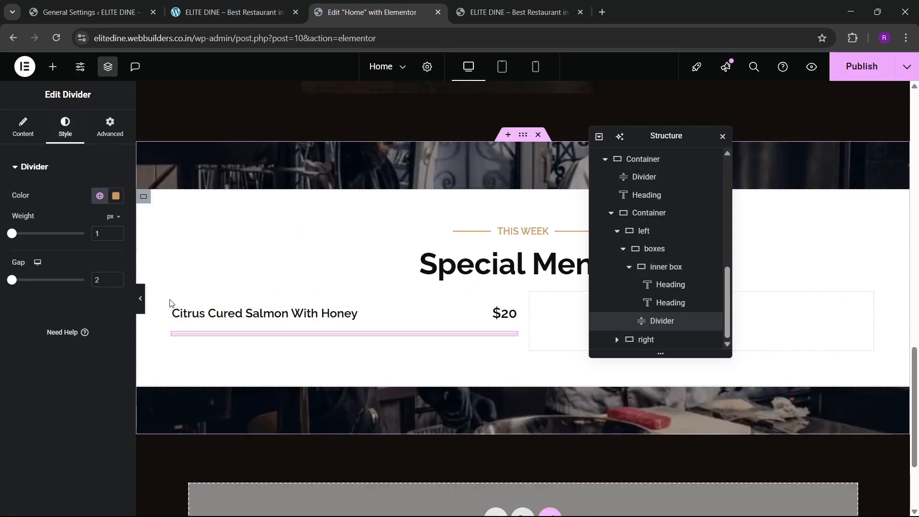
# Step: Set the divider's weight to 2 px and preview the Special Menus section at full width
pyautogui.click(140, 298)
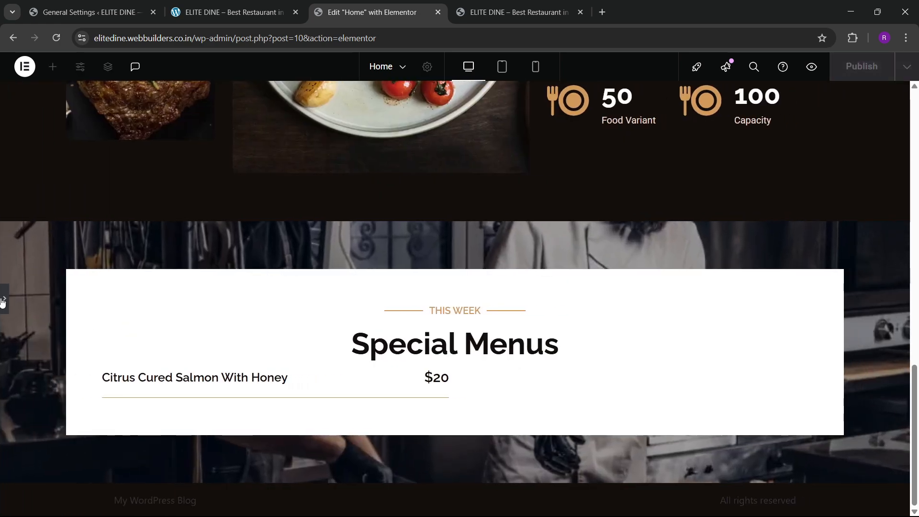
pyautogui.click(3, 301)
pyautogui.click(108, 234)
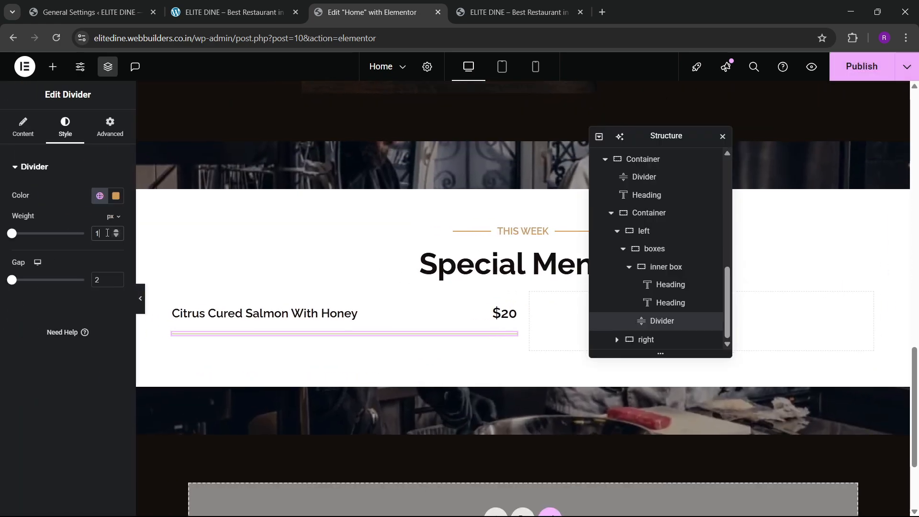
pyautogui.write('2')
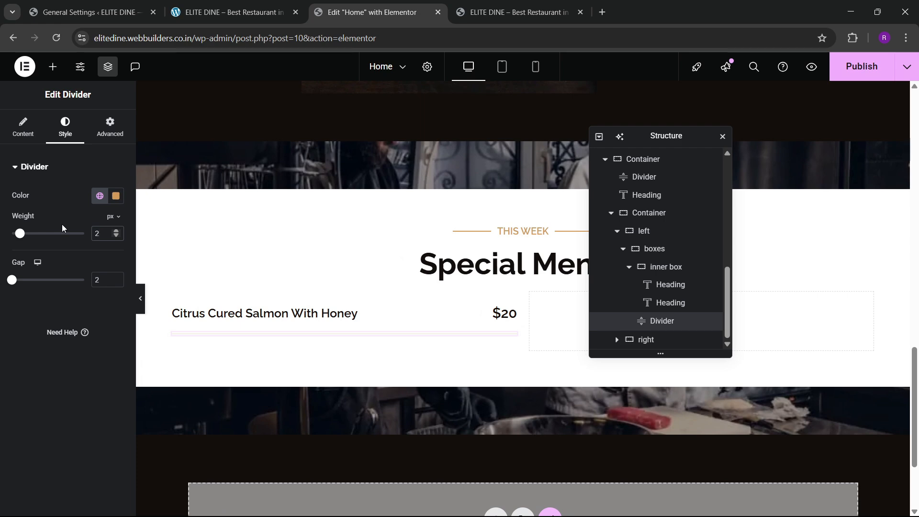
pyautogui.click(140, 298)
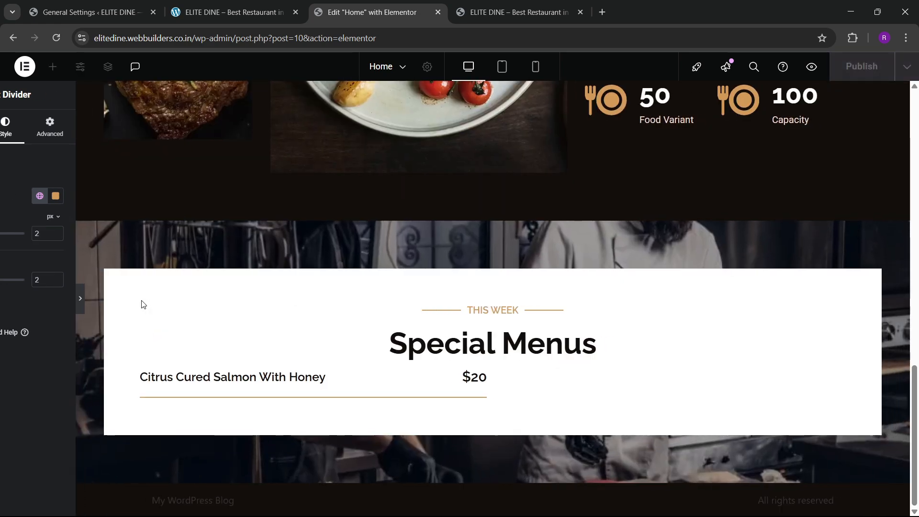
# Step: Compare the dish divider with the reference page and set its weight to 1.5 px
pyautogui.click(206, 3)
pyautogui.click(369, 12)
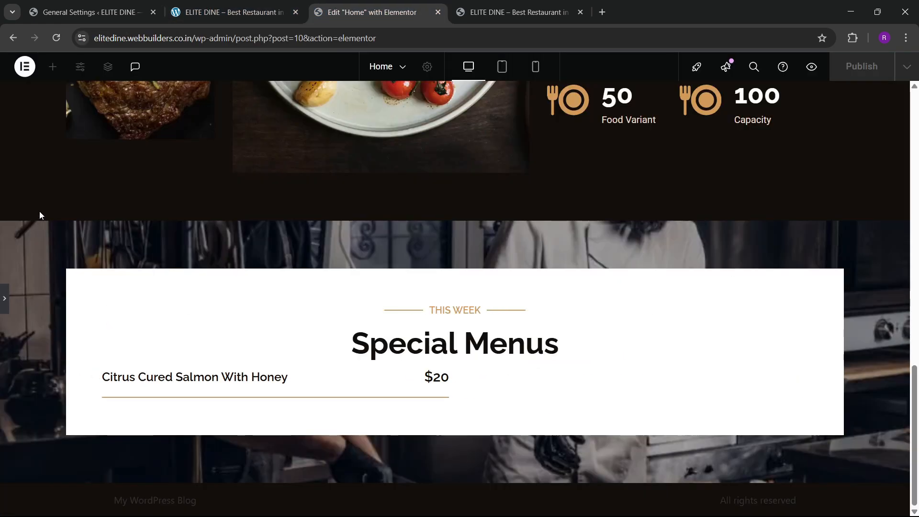
pyautogui.click(9, 299)
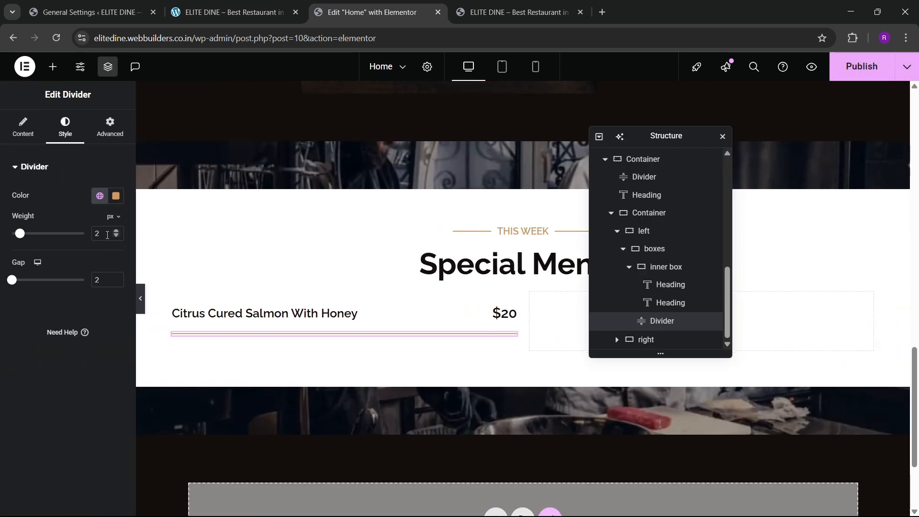
pyautogui.moveTo(108, 235); pyautogui.dragTo(77, 238)
pyautogui.write('1')
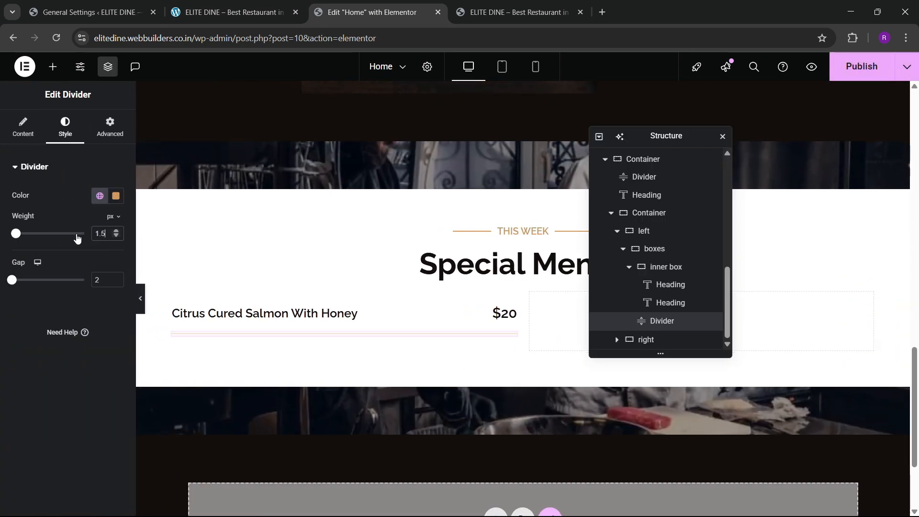
pyautogui.write('.5')
# Step: Check the dish layout on the reference page and add a Text Editor widget beneath the golden dish divider
pyautogui.click(303, 5)
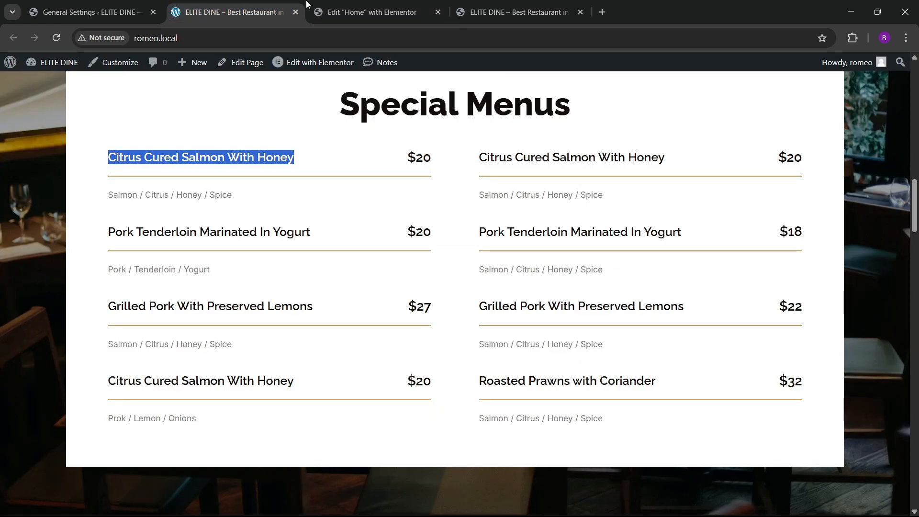
pyautogui.click(334, 12)
pyautogui.click(53, 67)
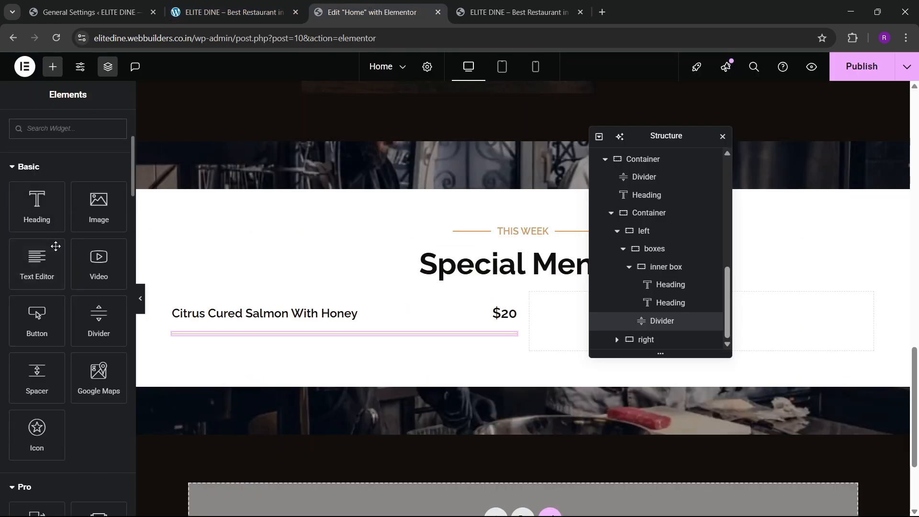
pyautogui.moveTo(56, 246); pyautogui.dragTo(234, 327)
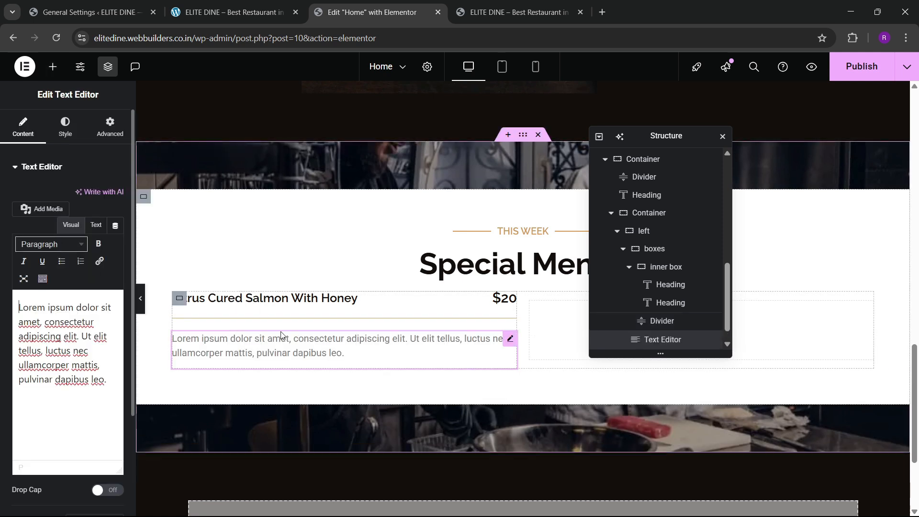
# Step: Move the Text Editor into the boxes container, directly below its divider
pyautogui.click(629, 267)
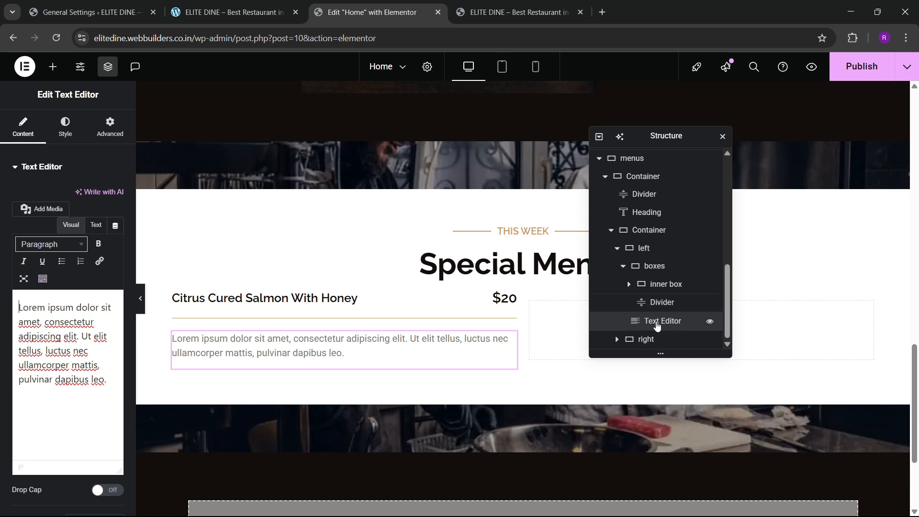
pyautogui.click(630, 285)
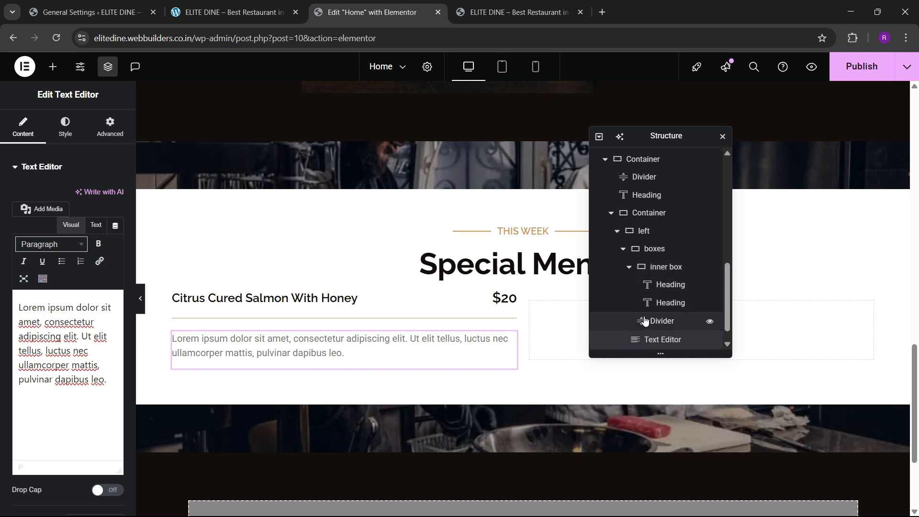
pyautogui.click(629, 267)
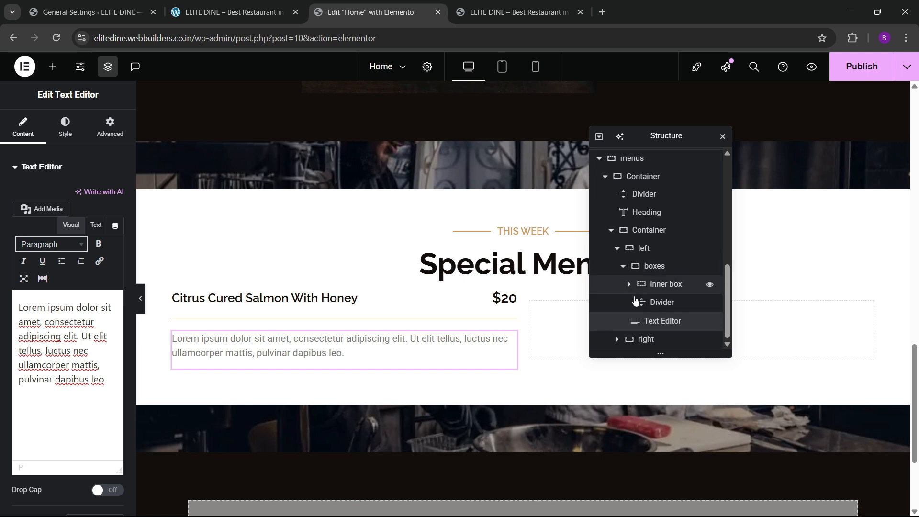
pyautogui.click(623, 267)
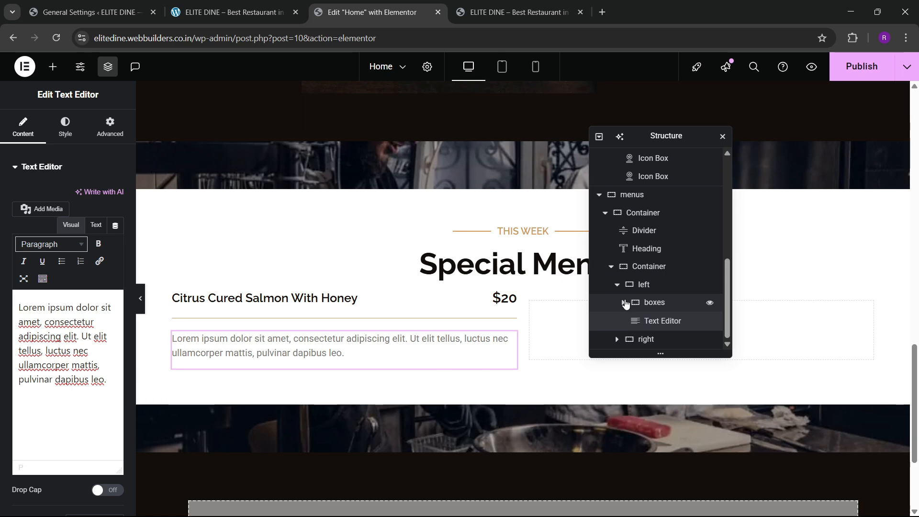
pyautogui.click(623, 302)
pyautogui.moveTo(665, 320)
pyautogui.mouseDown()
pyautogui.moveTo(679, 311)
pyautogui.moveTo(682, 329)
pyautogui.moveTo(669, 318)
pyautogui.moveTo(670, 353)
pyautogui.moveTo(667, 333)
pyautogui.mouseUp()
pyautogui.scroll(-1, 667, 322)
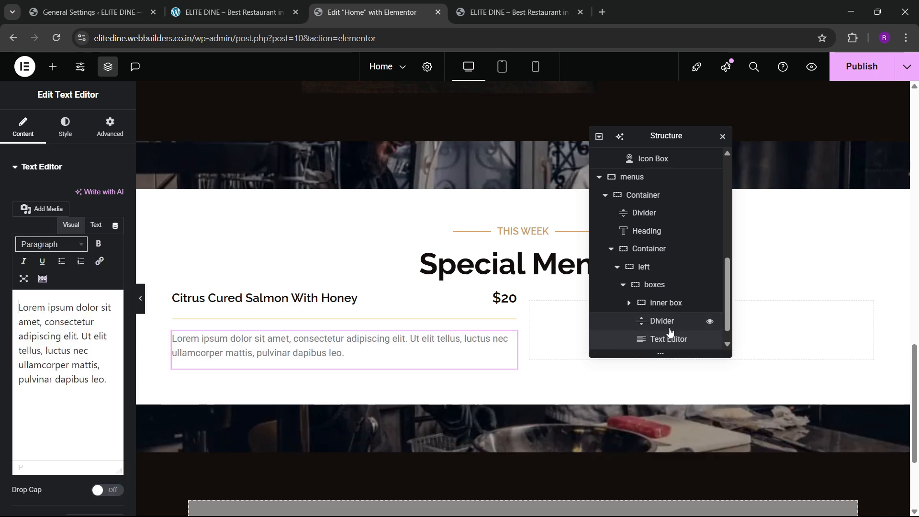
pyautogui.click(623, 286)
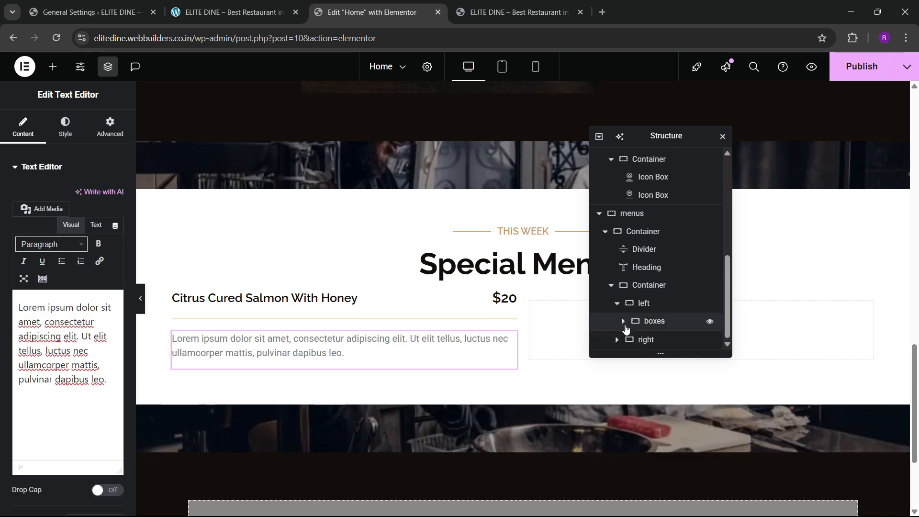
pyautogui.scroll(-1, 624, 324)
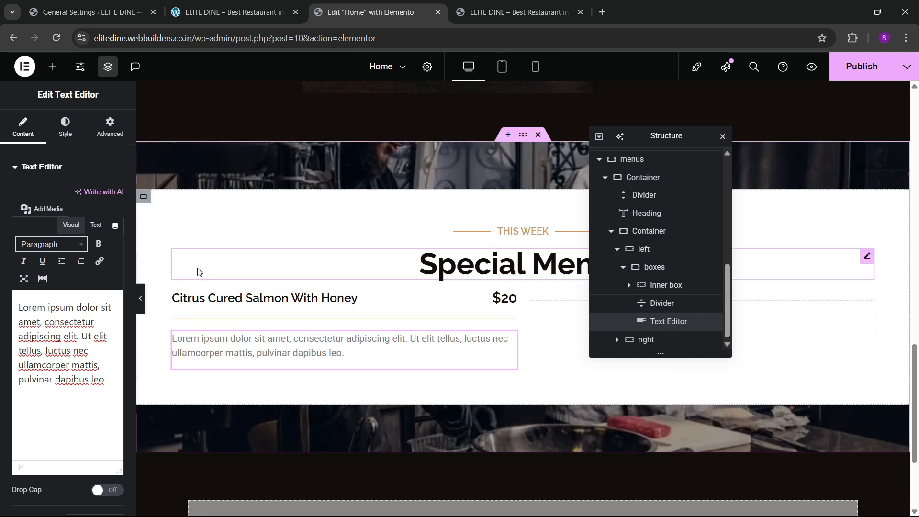
# Step: Copy "Salmon / Citrus / Honey / Spice" from the first dish on the reference page and replace the Text Editor's placeholder text with it
pyautogui.click(225, 12)
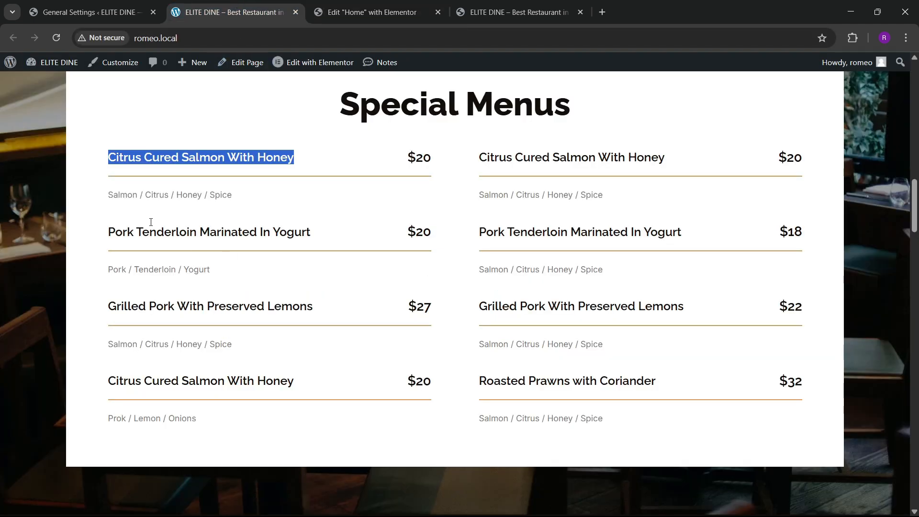
pyautogui.moveTo(110, 196); pyautogui.dragTo(237, 198)
pyautogui.hotkey('ctrl', 'c')
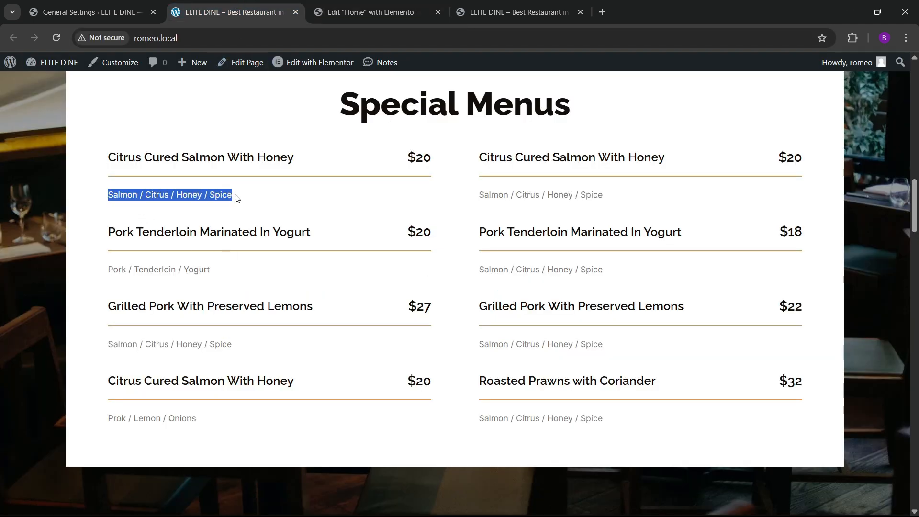
pyautogui.click(369, 12)
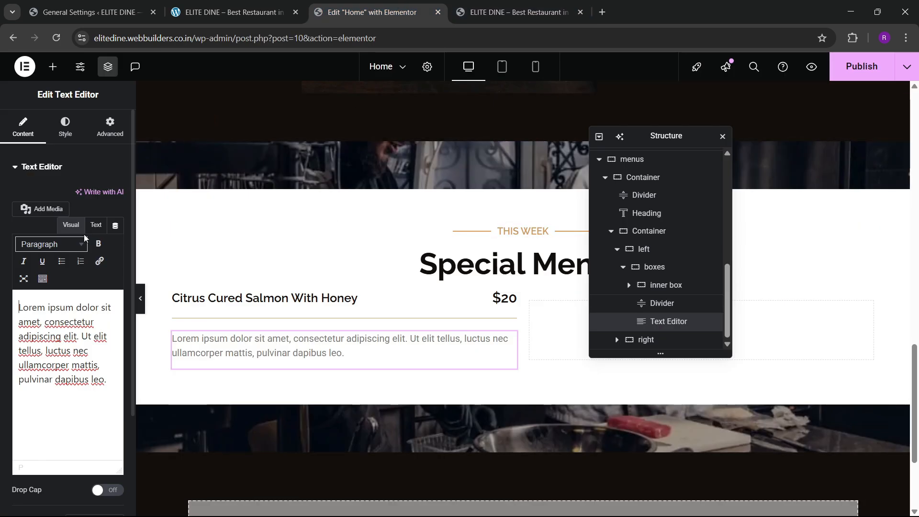
pyautogui.click(96, 225)
pyautogui.hotkey('ctrl', 'a')
pyautogui.hotkey('ctrl', 'v')
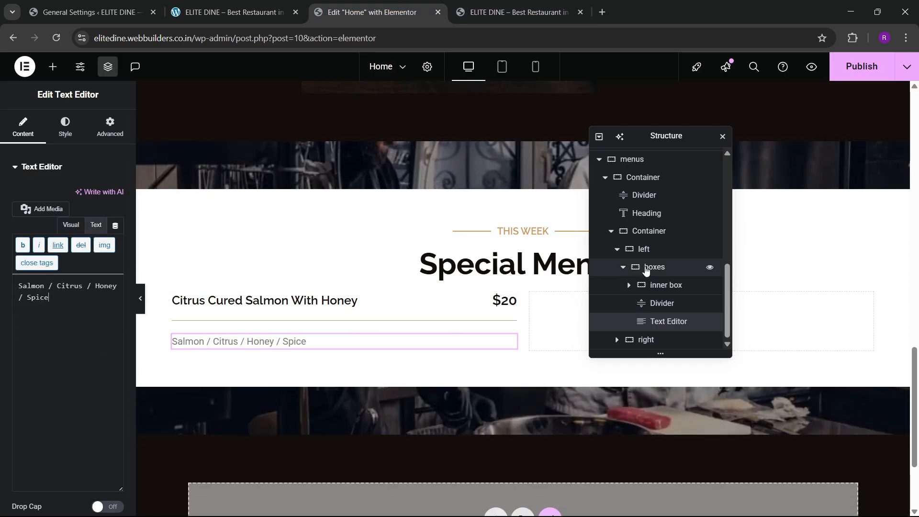
# Step: Set the boxes container to column direction with centered justification, start-aligned items and a 17 px gap between elements
pyautogui.click(654, 267)
pyautogui.click(22, 127)
pyautogui.scroll(-3, 57, 288)
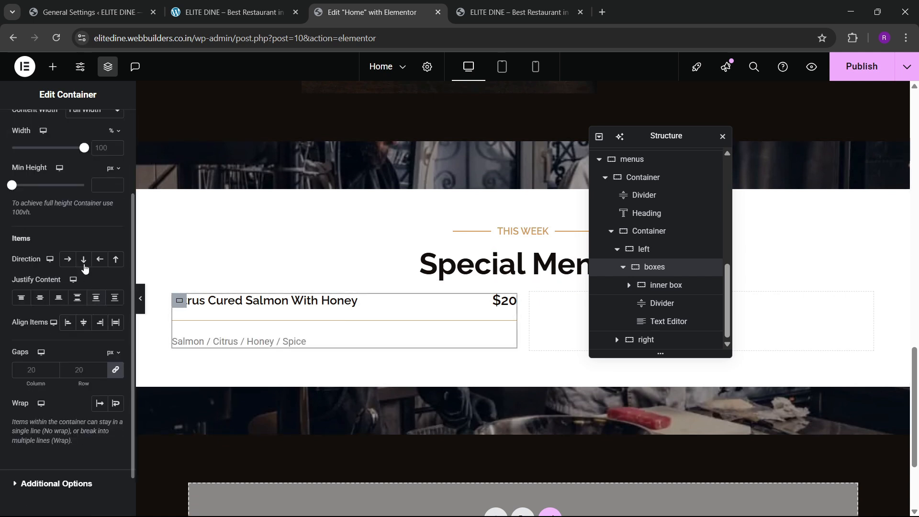
pyautogui.click(36, 300)
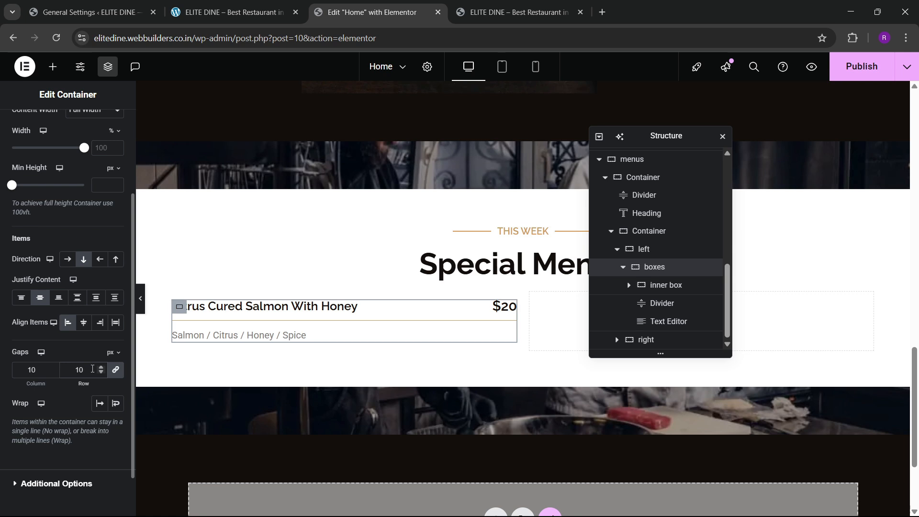
pyautogui.press('BackSpace')
pyautogui.press('BackSpace')
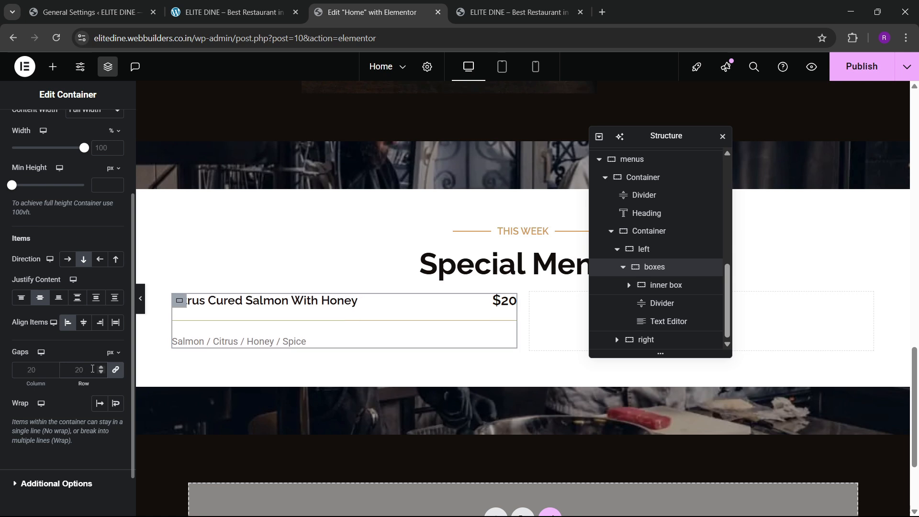
pyautogui.write('17')
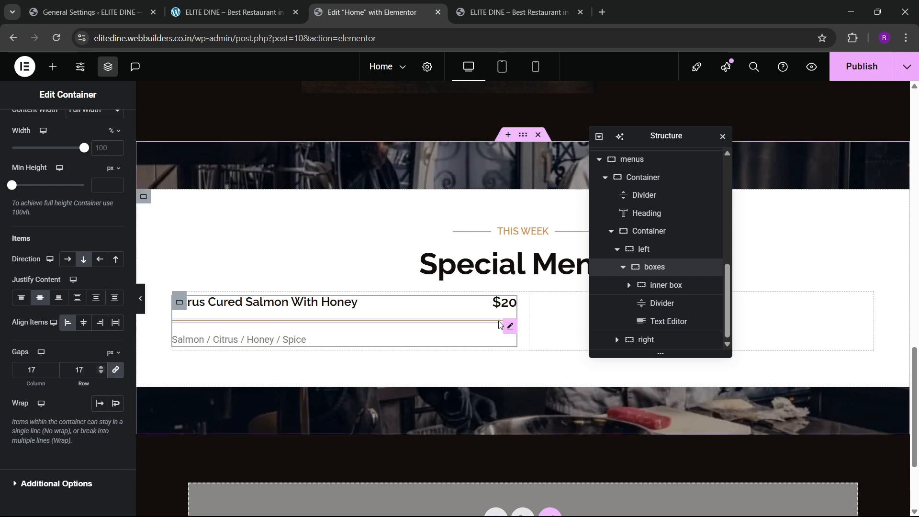
# Step: Set the weight of the divider under the dish name to 2 px
pyautogui.click(511, 322)
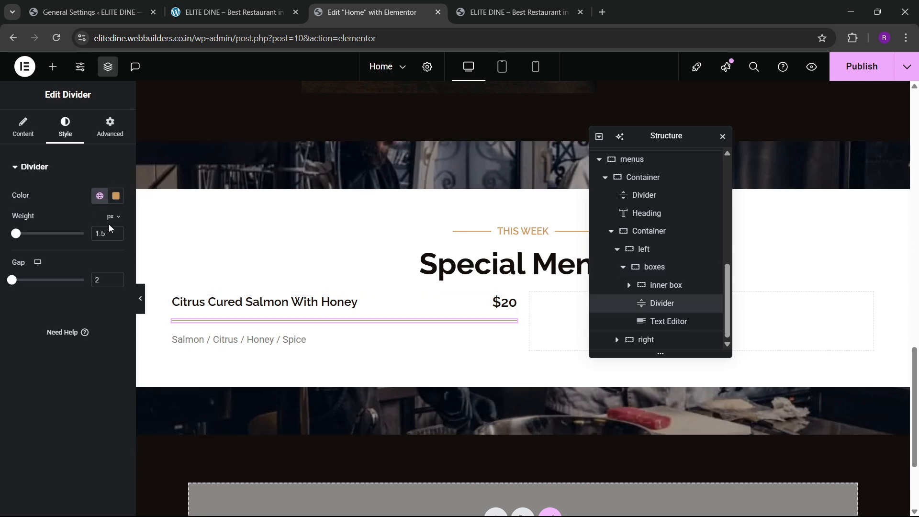
pyautogui.write('2')
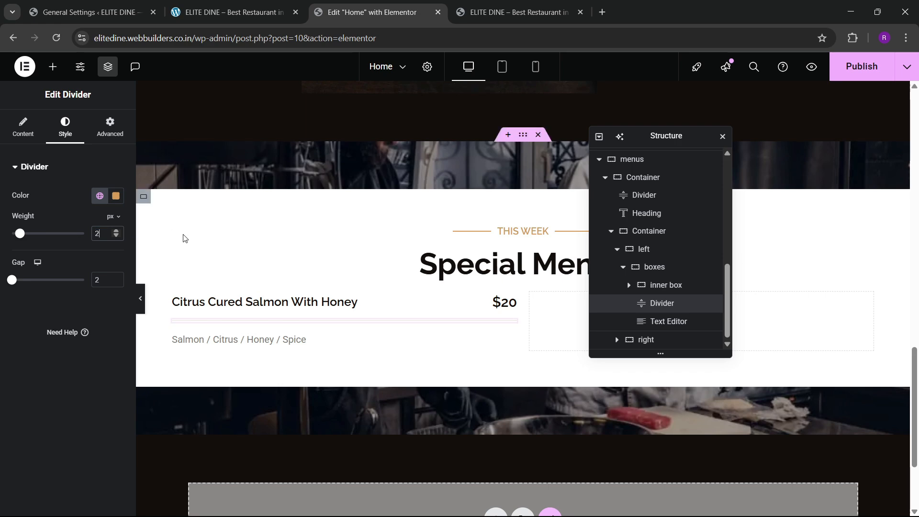
# Step: Set the ingredients text's font size to 14 px, comparing it with the reference page
pyautogui.click(299, 340)
pyautogui.click(284, 5)
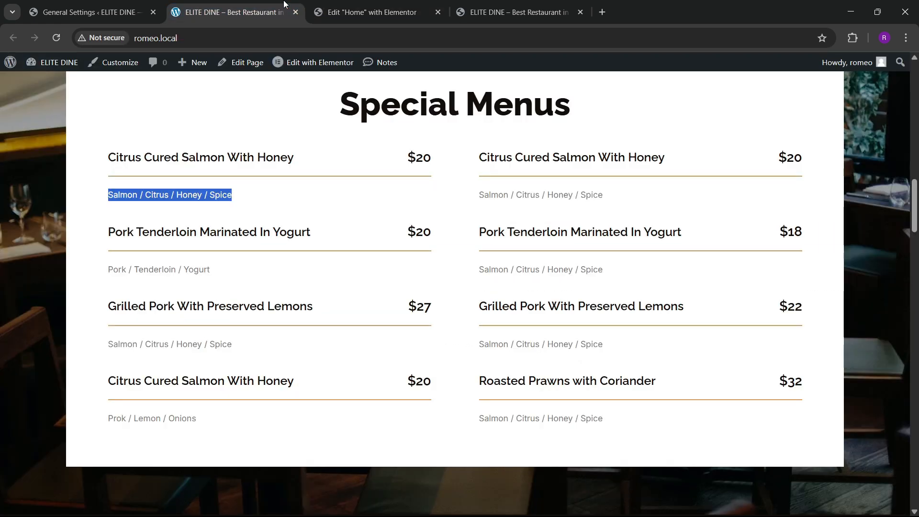
pyautogui.click(360, 4)
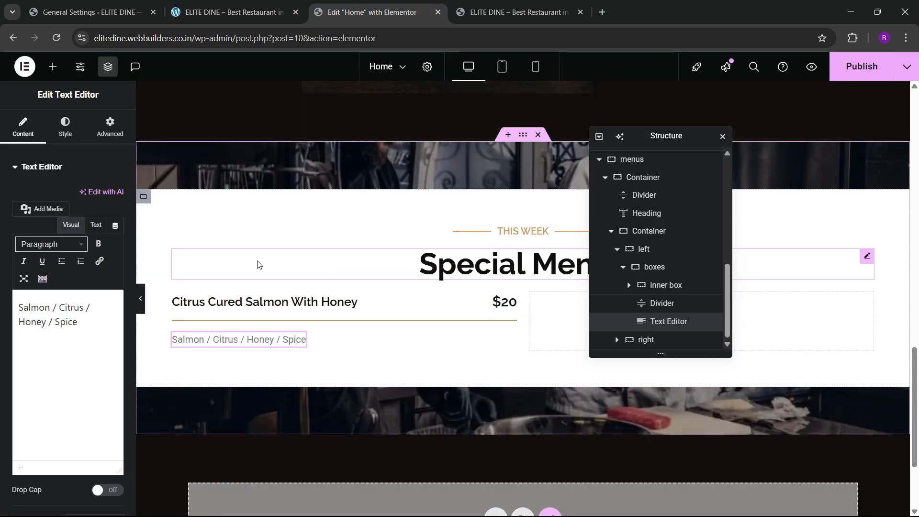
pyautogui.click(67, 130)
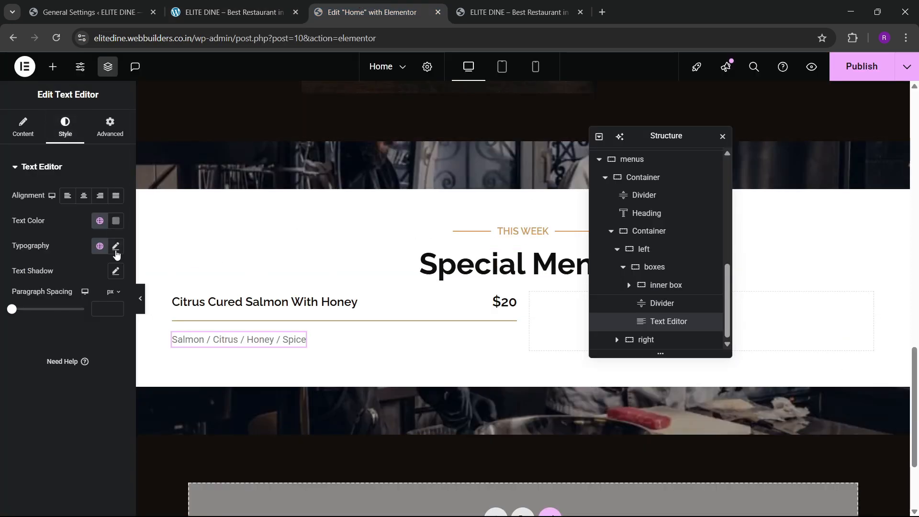
pyautogui.click(115, 247)
pyautogui.moveTo(109, 337); pyautogui.dragTo(110, 337)
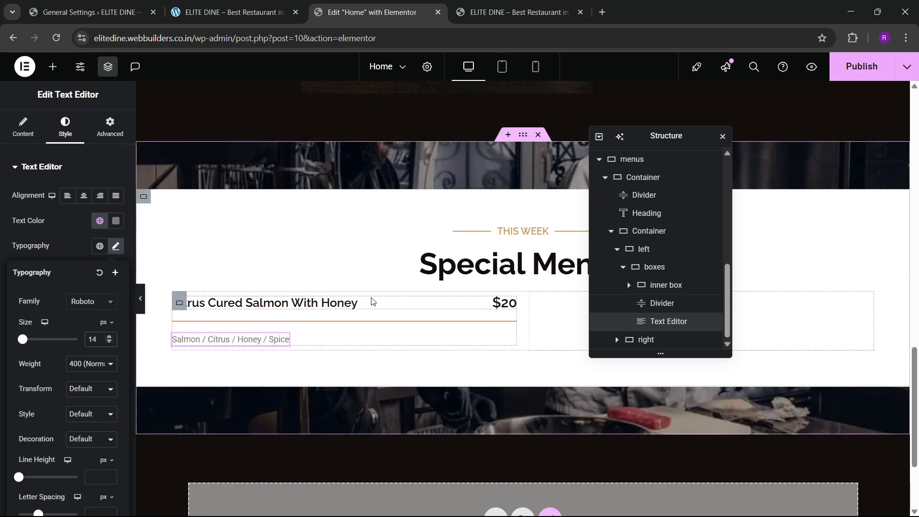
pyautogui.click(680, 286)
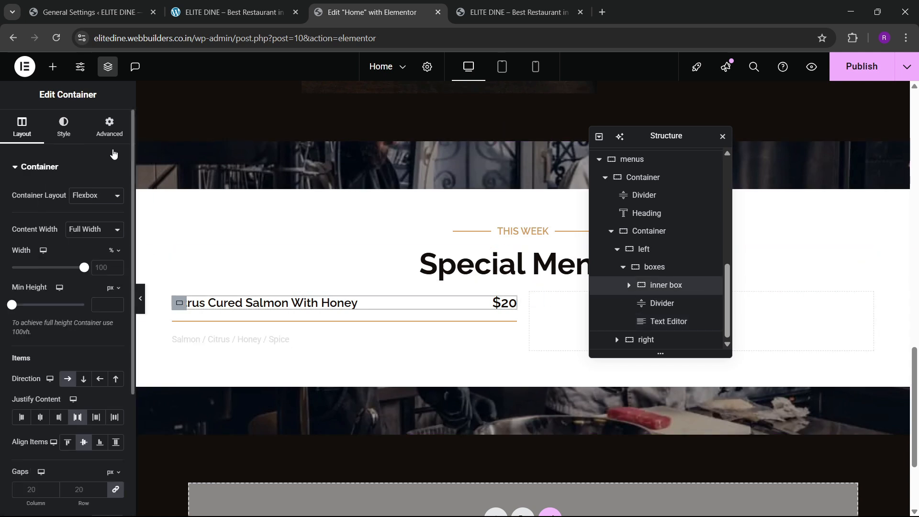
pyautogui.click(109, 127)
pyautogui.click(637, 266)
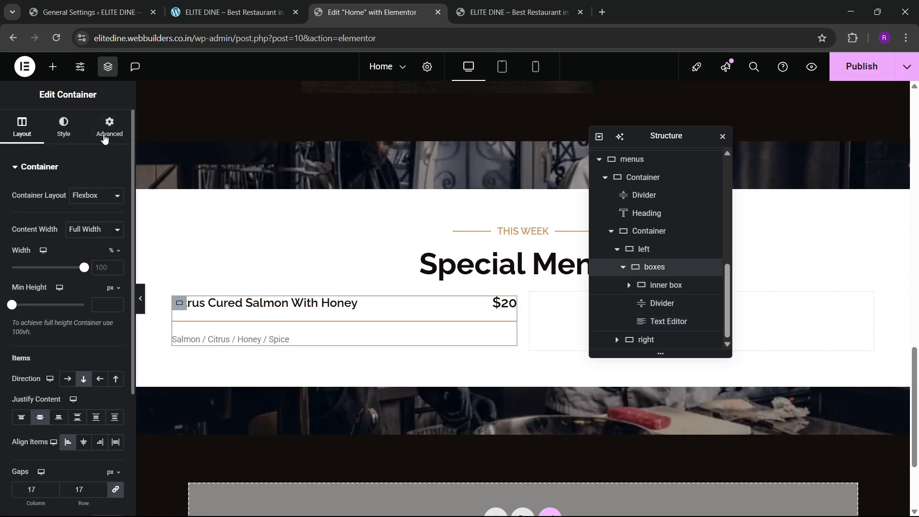
pyautogui.click(106, 128)
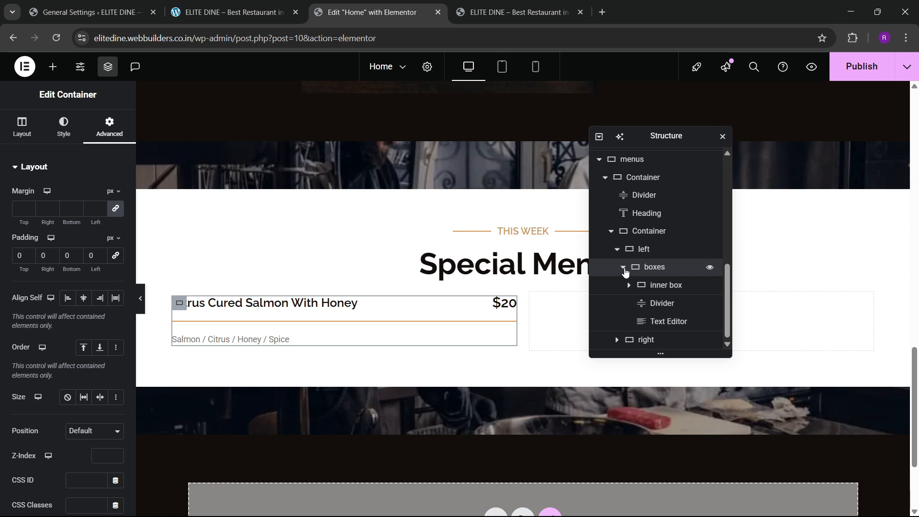
# Step: Duplicate the boxes container twice inside the left column
pyautogui.click(624, 269)
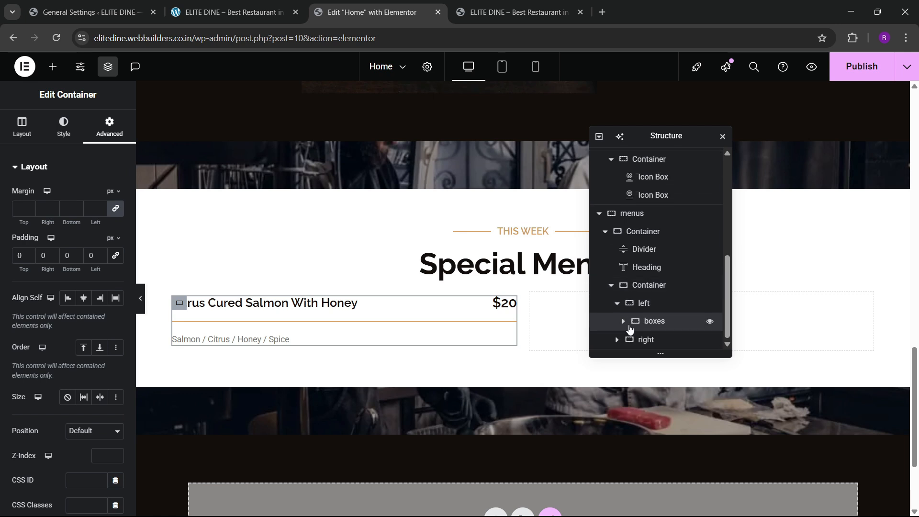
pyautogui.rightClick(656, 325)
pyautogui.click(689, 226)
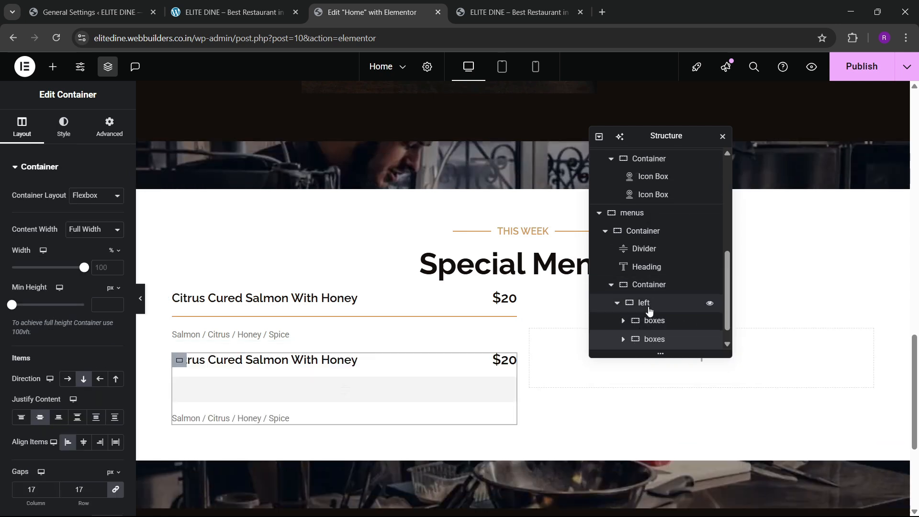
pyautogui.rightClick(656, 325)
pyautogui.click(607, 226)
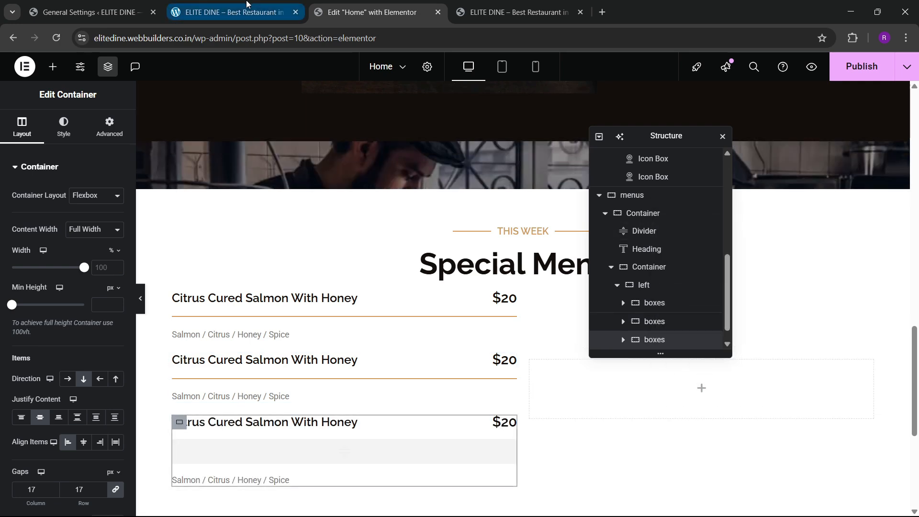
# Step: Check the dish list on the reference page and duplicate the last boxes container to add a fourth entry to the left column
pyautogui.click(229, 12)
pyautogui.scroll(-1, 241, 252)
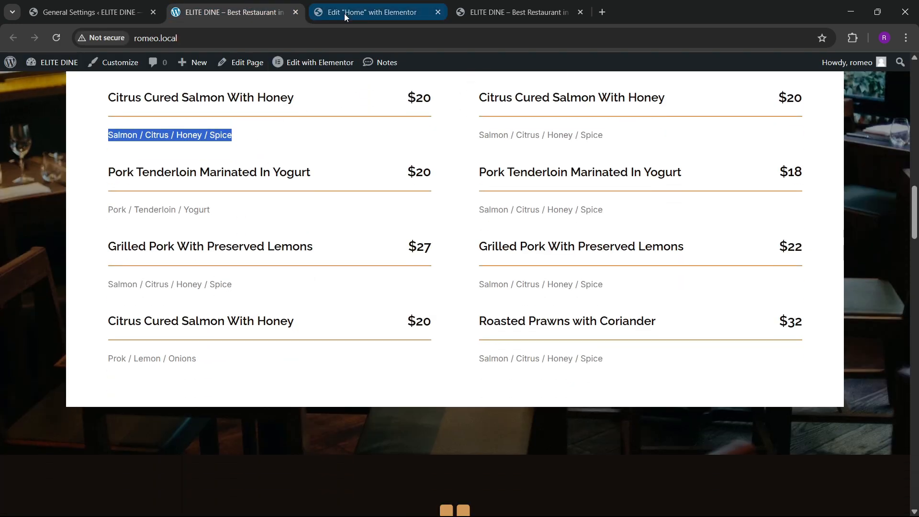
pyautogui.click(371, 12)
pyautogui.rightClick(654, 346)
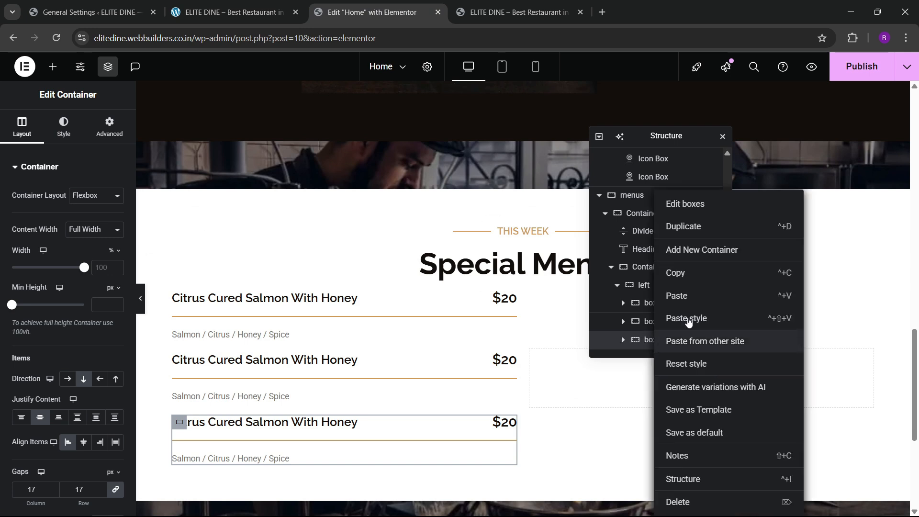
pyautogui.click(703, 227)
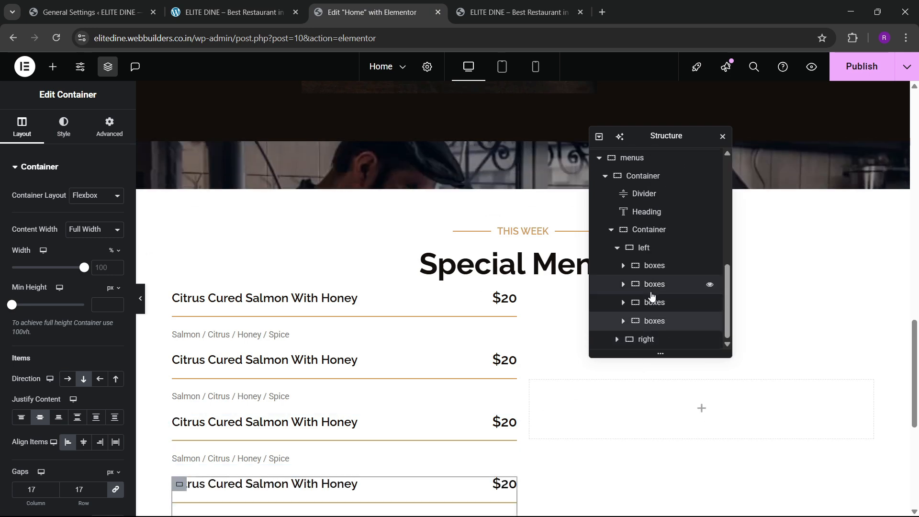
# Step: Replace the empty right container in the menus section with a copy of the left column named "right"
pyautogui.click(618, 262)
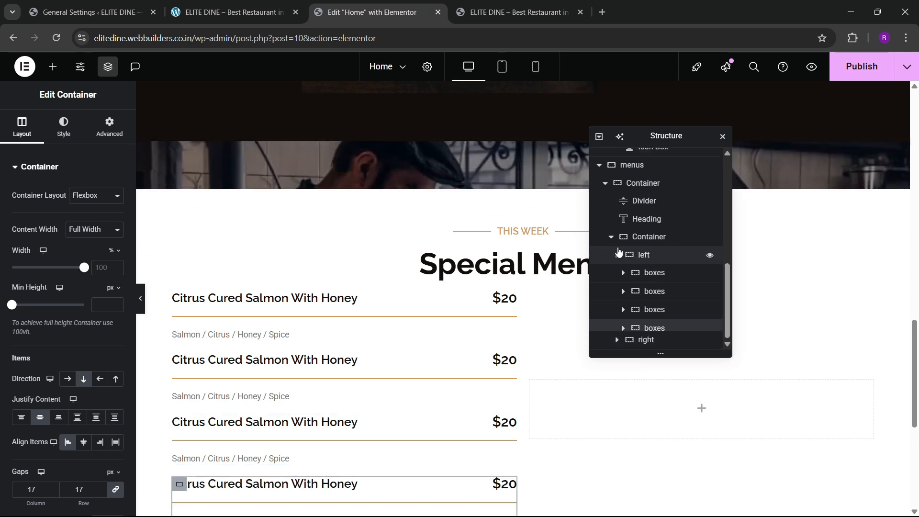
pyautogui.click(642, 339)
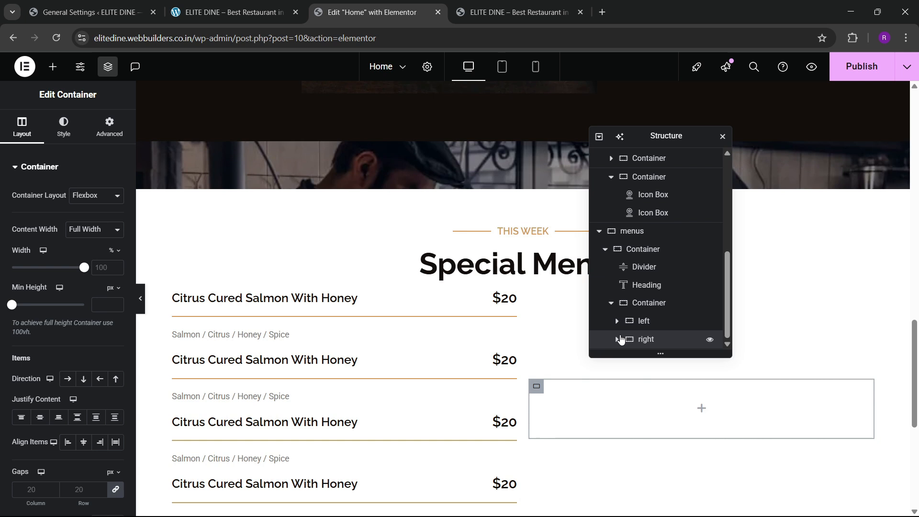
pyautogui.rightClick(647, 340)
pyautogui.click(666, 500)
pyautogui.rightClick(645, 341)
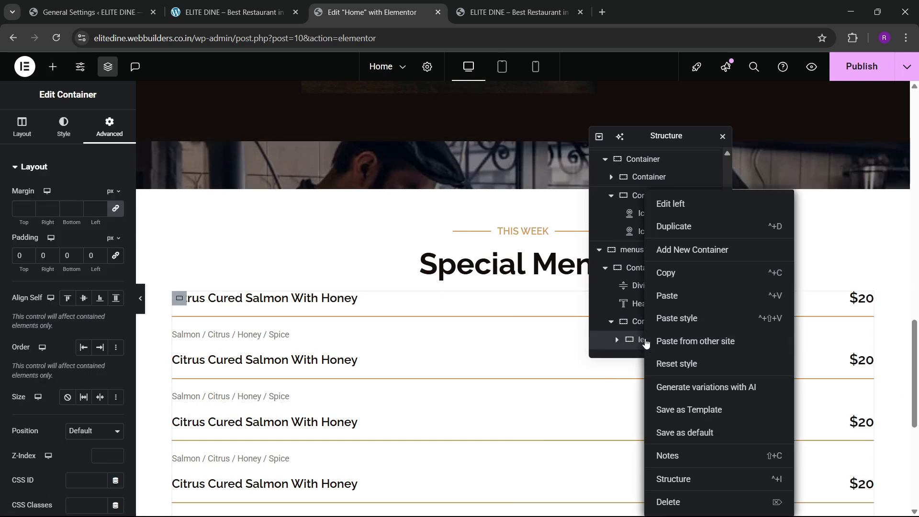
pyautogui.click(688, 294)
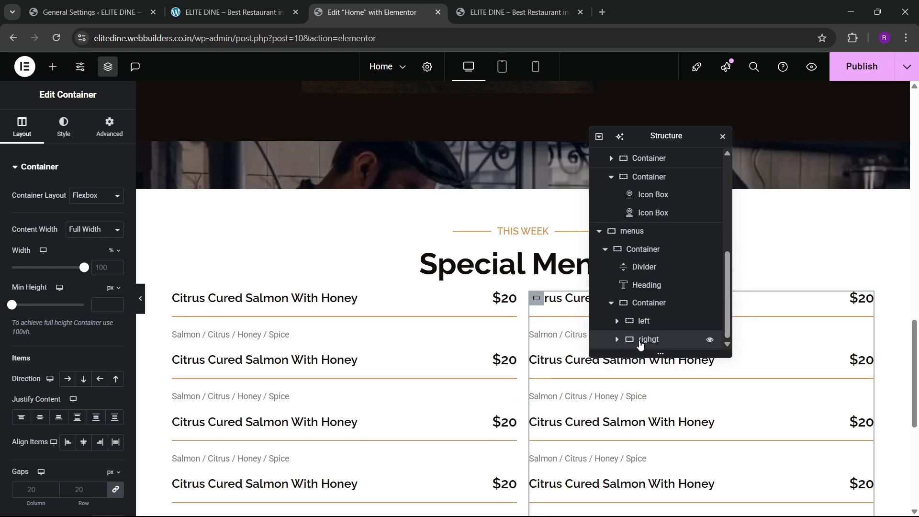
# Step: Set the column and row gaps of the container holding the left and right columns to 70 px
pyautogui.click(646, 303)
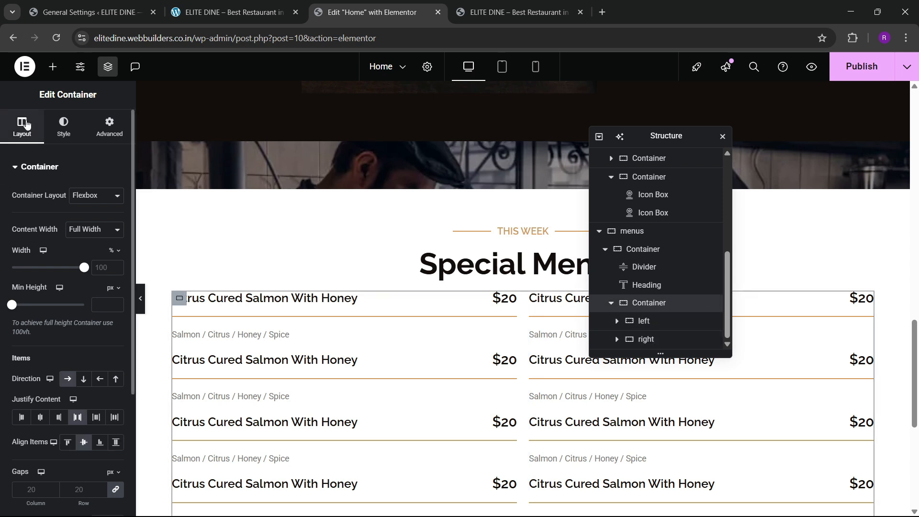
pyautogui.scroll(-3, 96, 283)
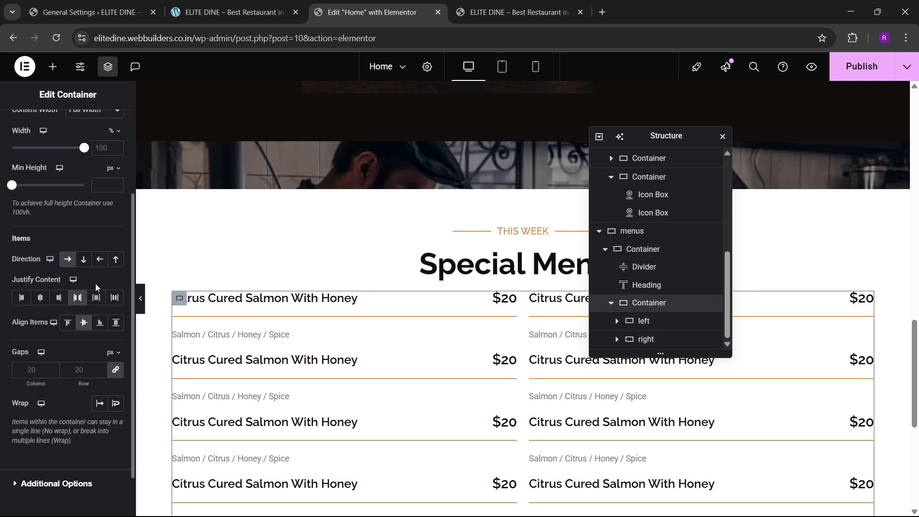
pyautogui.click(82, 369)
pyautogui.write('50')
pyautogui.press('BackSpace')
pyautogui.press('BackSpace')
pyautogui.write('70')
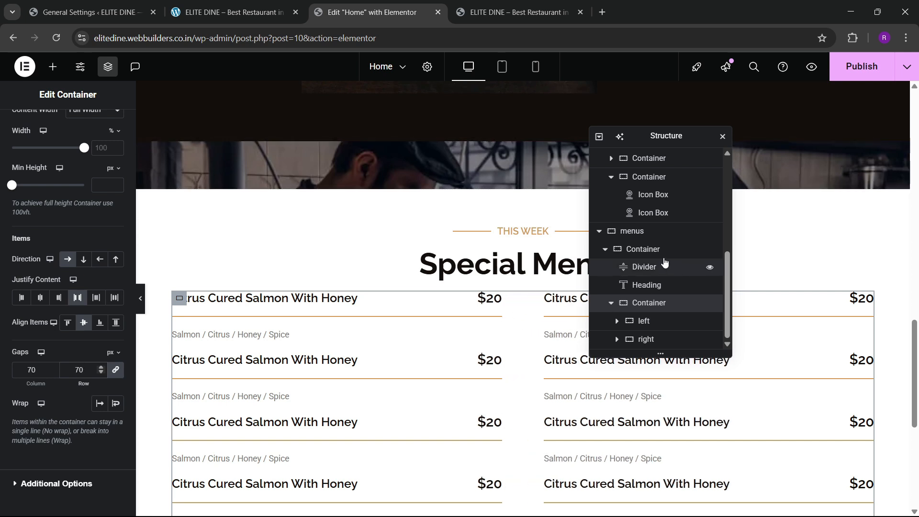
# Step: Set the top margin of the container holding the left and right menu columns to 30 px and save the page
pyautogui.click(640, 252)
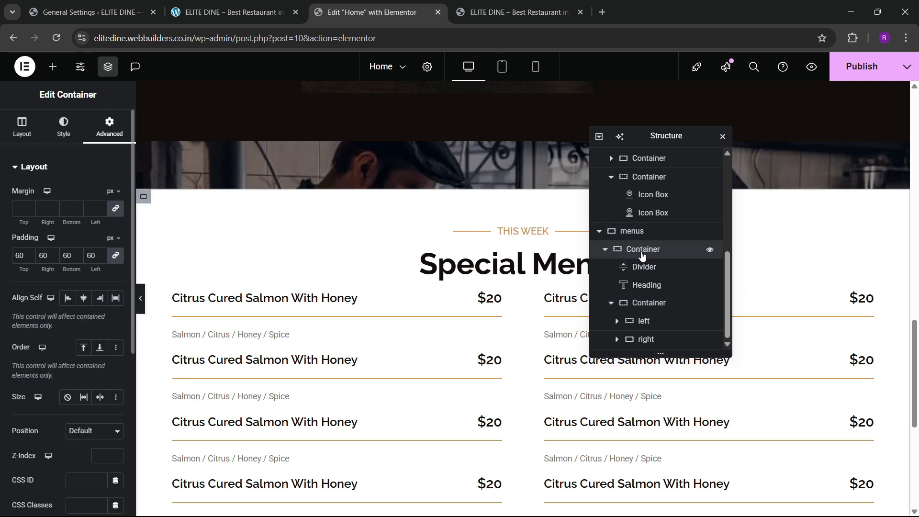
pyautogui.scroll(2, 641, 255)
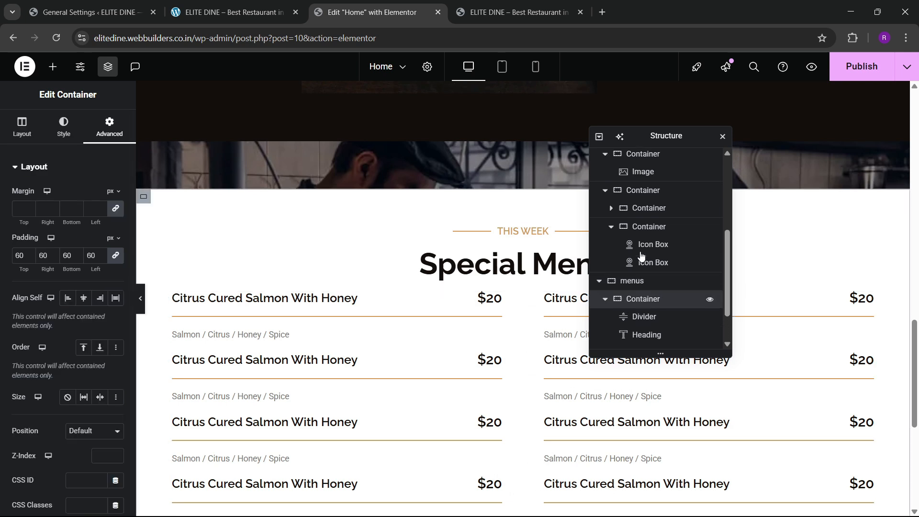
pyautogui.scroll(-2, 639, 306)
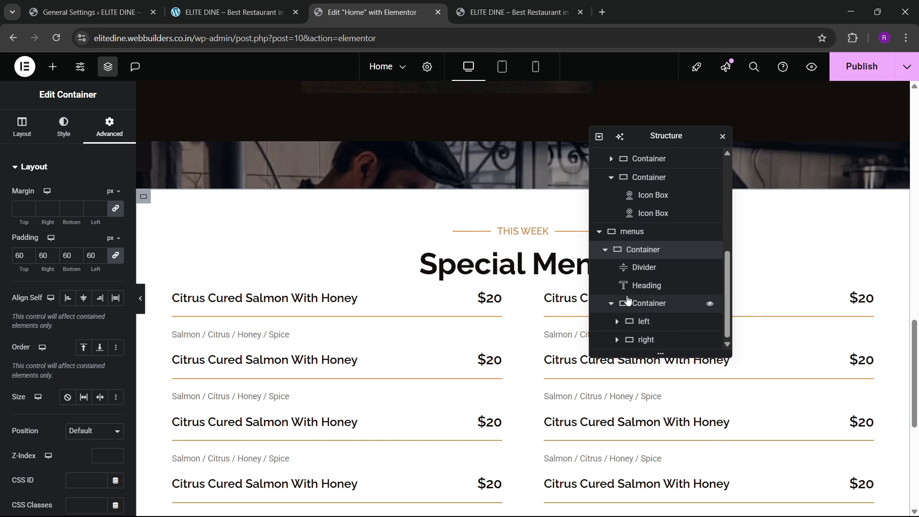
pyautogui.click(651, 309)
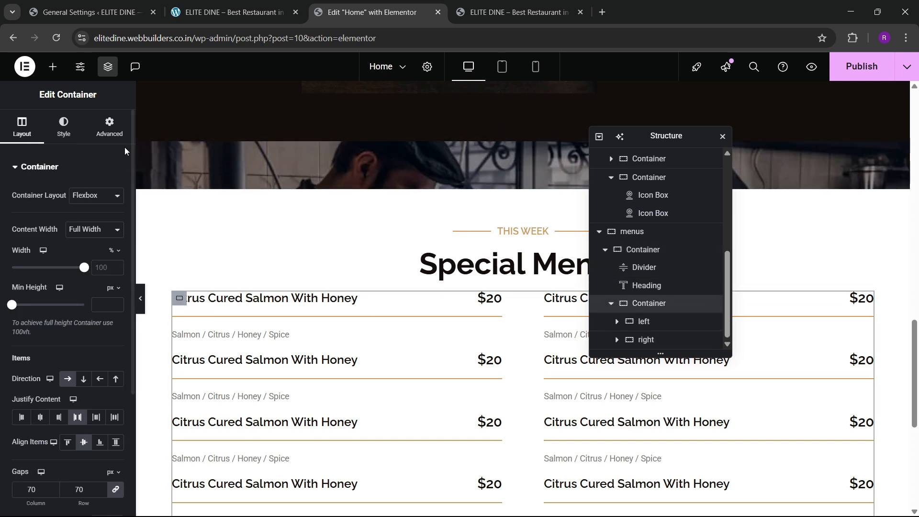
pyautogui.click(109, 127)
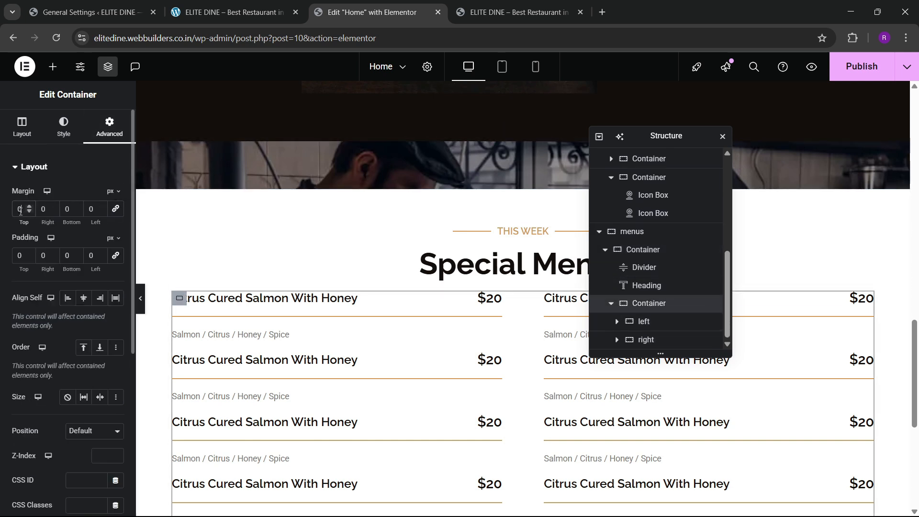
pyautogui.write('30')
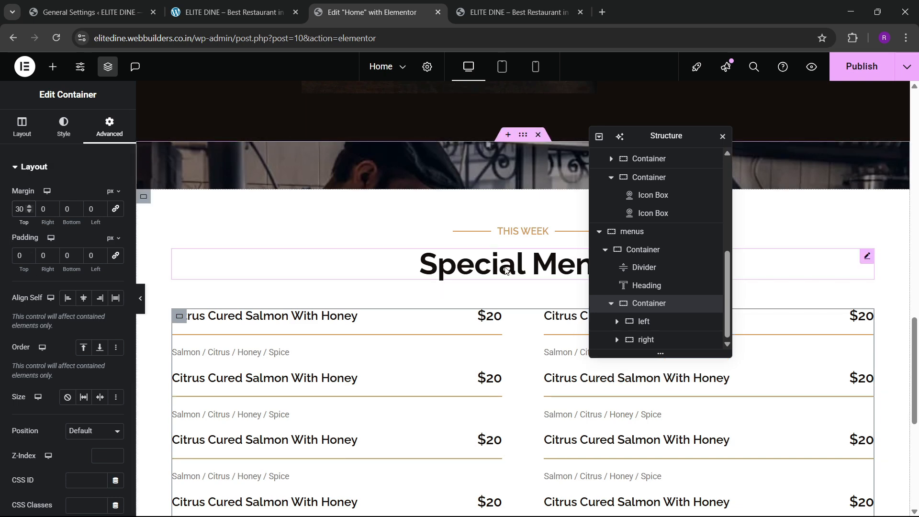
pyautogui.scroll(-4, 412, 284)
pyautogui.scroll(3, 368, 284)
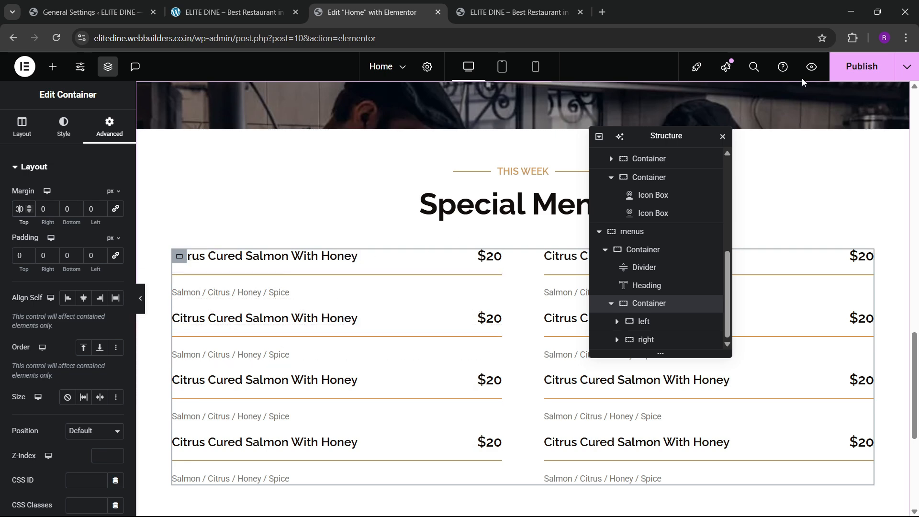
pyautogui.hotkey('ctrl', 's')
# Step: Compare the Special Menus section on the live elitedine site with the menu section of the romeo.local reference site
pyautogui.click(286, 6)
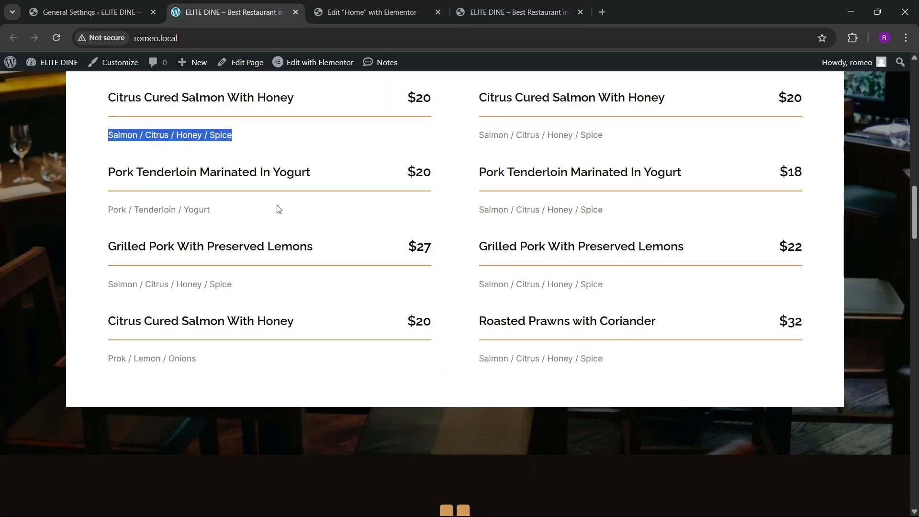
pyautogui.scroll(1, 342, 102)
pyautogui.click(378, 11)
pyautogui.click(473, 5)
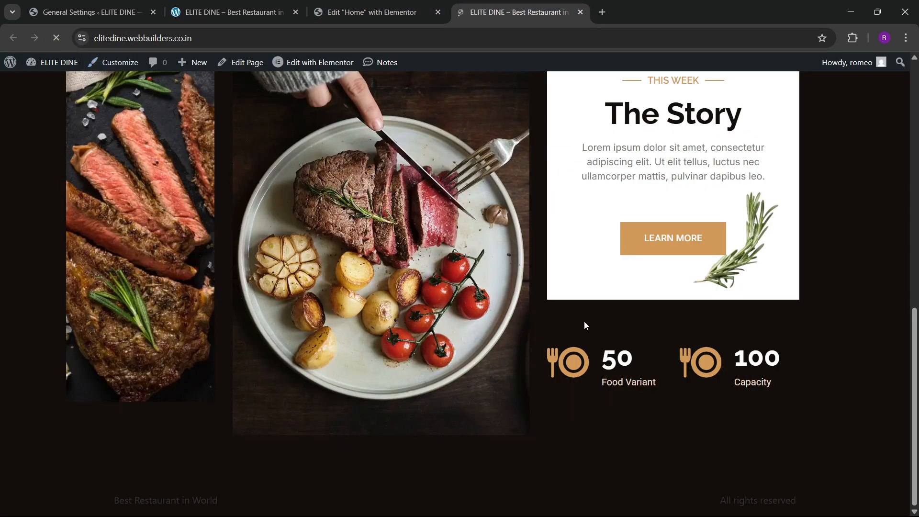
pyautogui.scroll(-10, 555, 316)
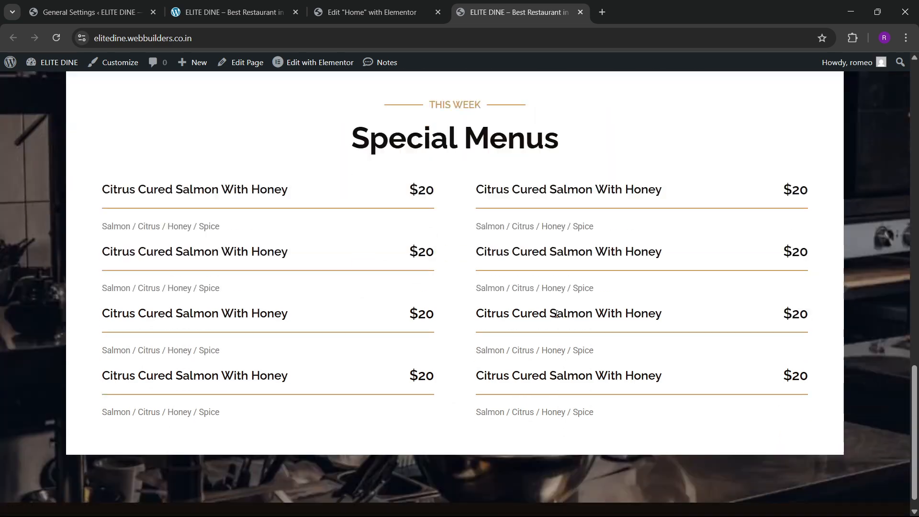
pyautogui.scroll(2, 555, 316)
pyautogui.scroll(-3, 555, 318)
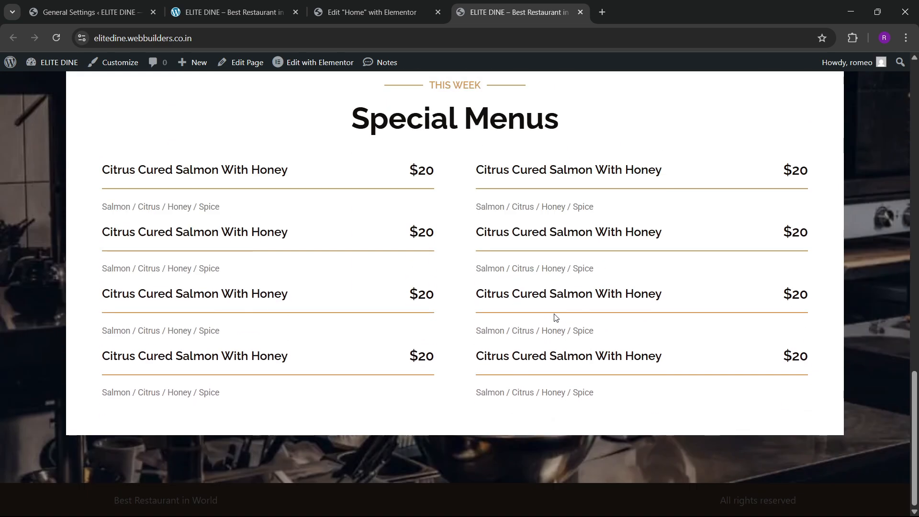
pyautogui.scroll(4, 555, 317)
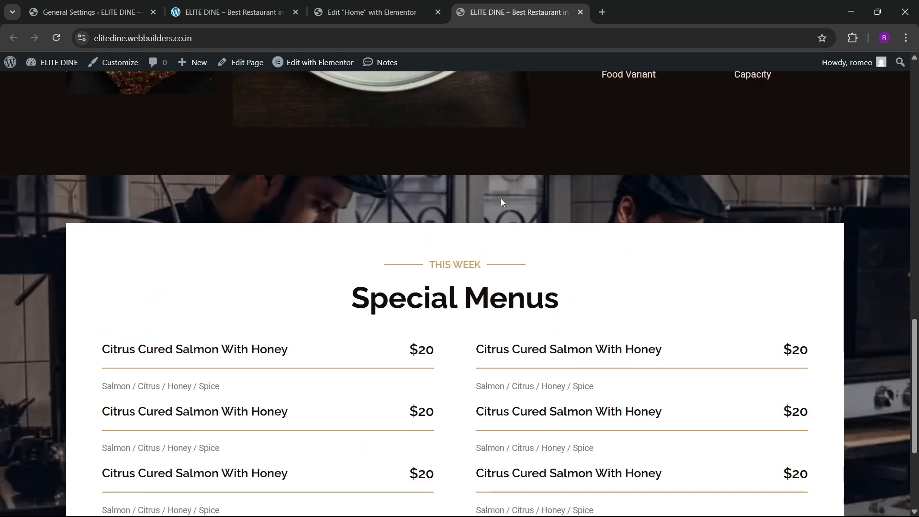
# Step: Examine the quote section below the menus on the reference site and the empty area below the menus in the Home page editor
pyautogui.hotkey('ctrl', '2')
pyautogui.scroll(-10, 412, 321)
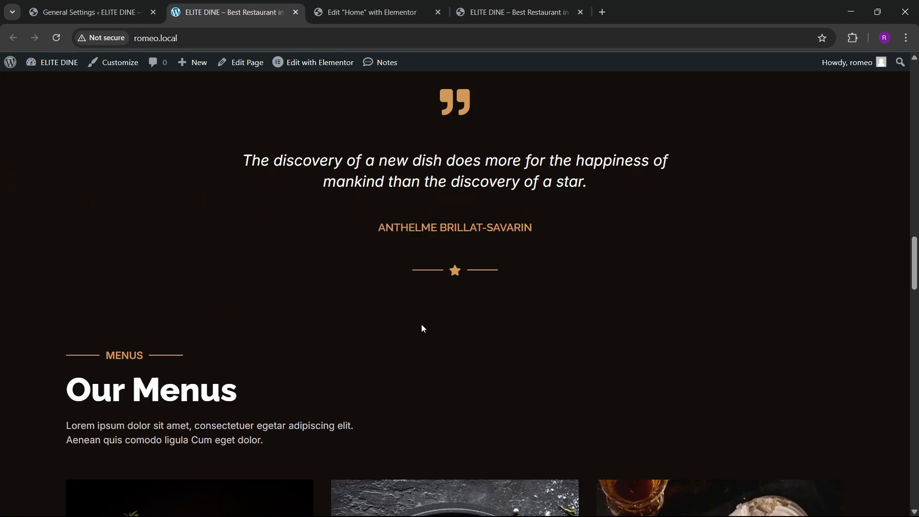
pyautogui.scroll(1, 422, 328)
pyautogui.hotkey('ctrl', '3')
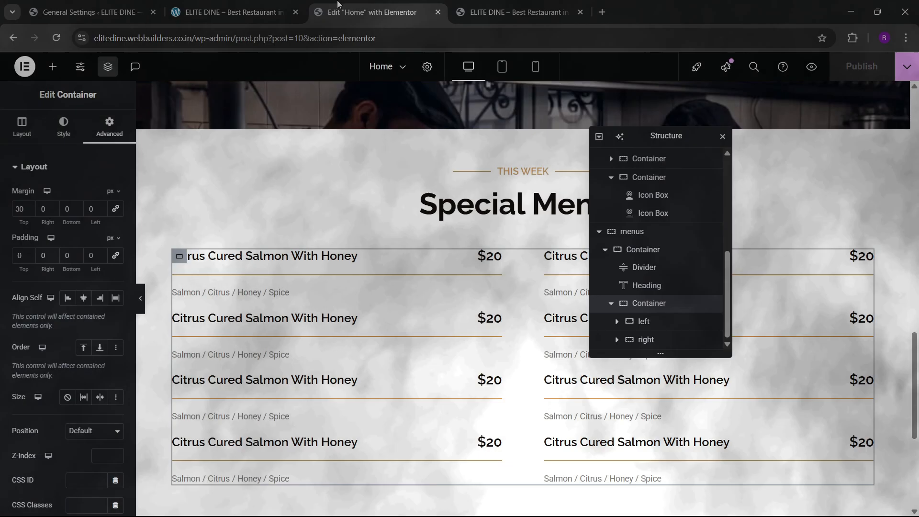
pyautogui.scroll(-2, 423, 244)
pyautogui.scroll(-4, 423, 244)
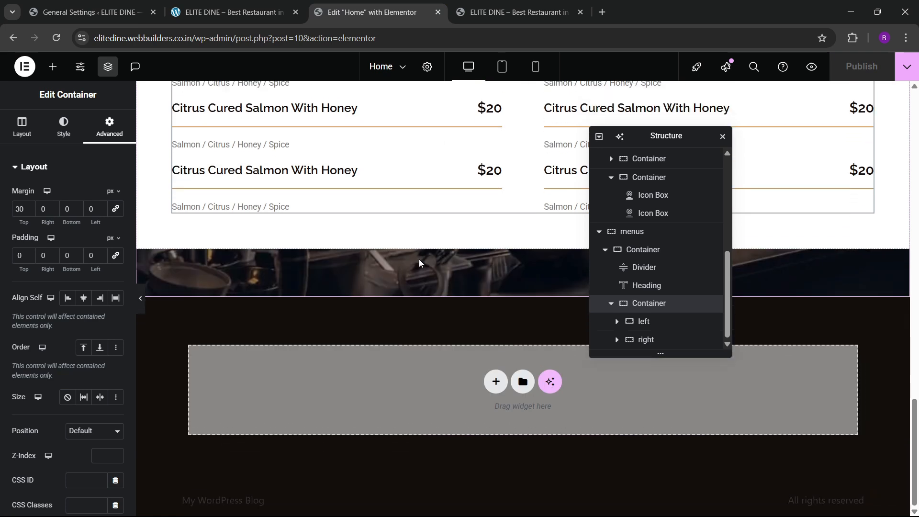
pyautogui.hotkey('ctrl', '2')
pyautogui.scroll(3, 345, 239)
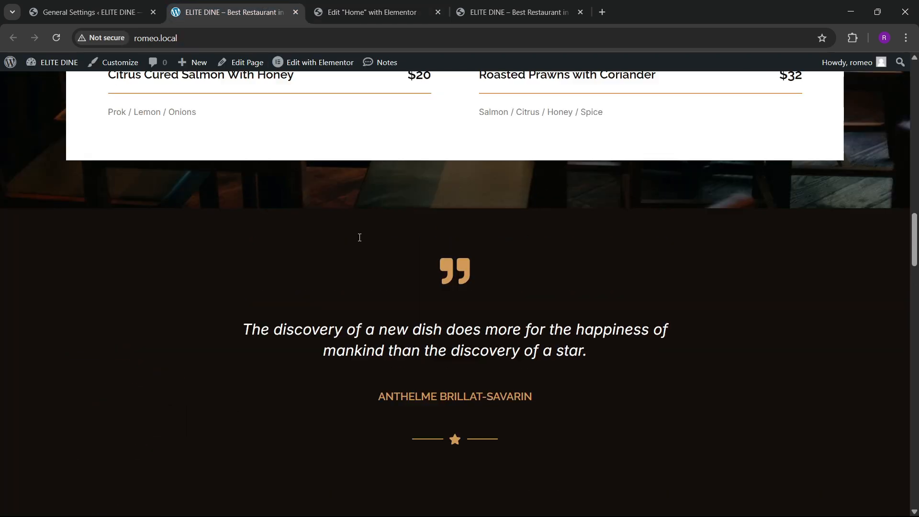
# Step: Add a single-column flexbox container below the menus section of the Home page and name it testimonial
pyautogui.click(407, 9)
pyautogui.click(497, 381)
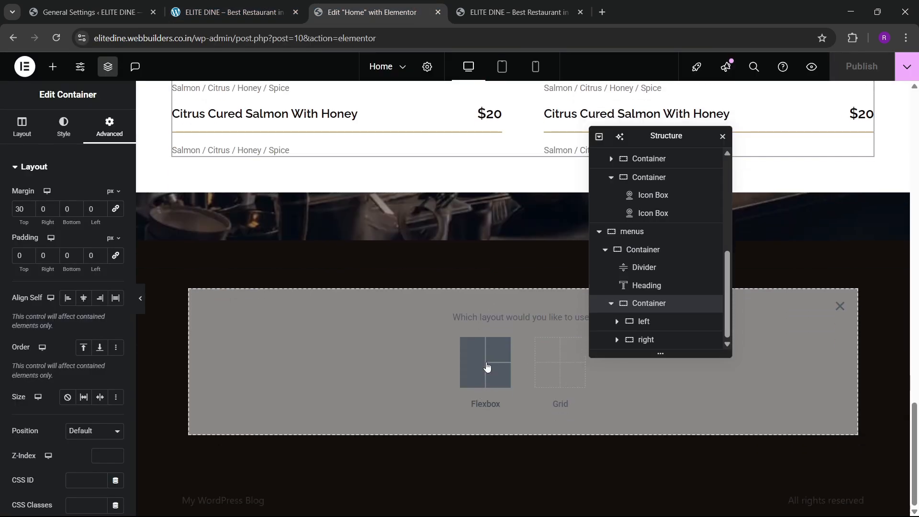
pyautogui.click(487, 368)
pyautogui.click(354, 358)
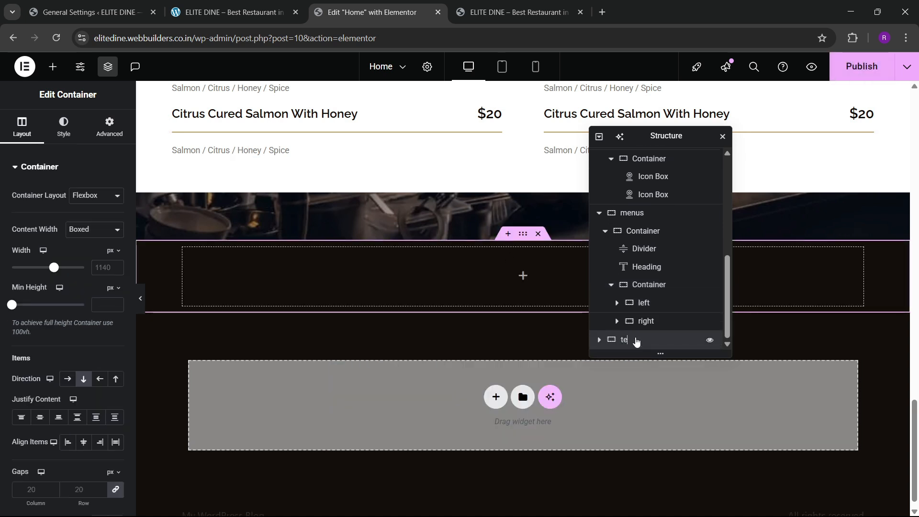
pyautogui.click(635, 340)
pyautogui.write('testimonial')
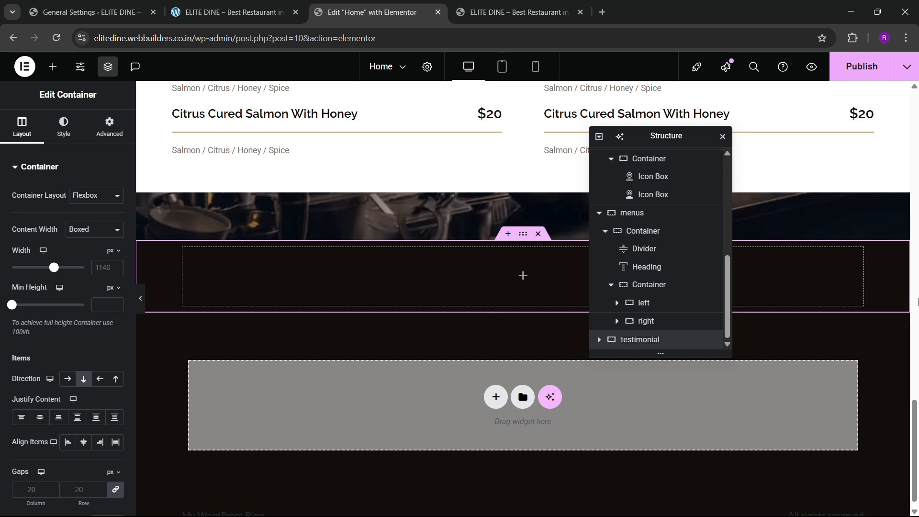
pyautogui.press('Return')
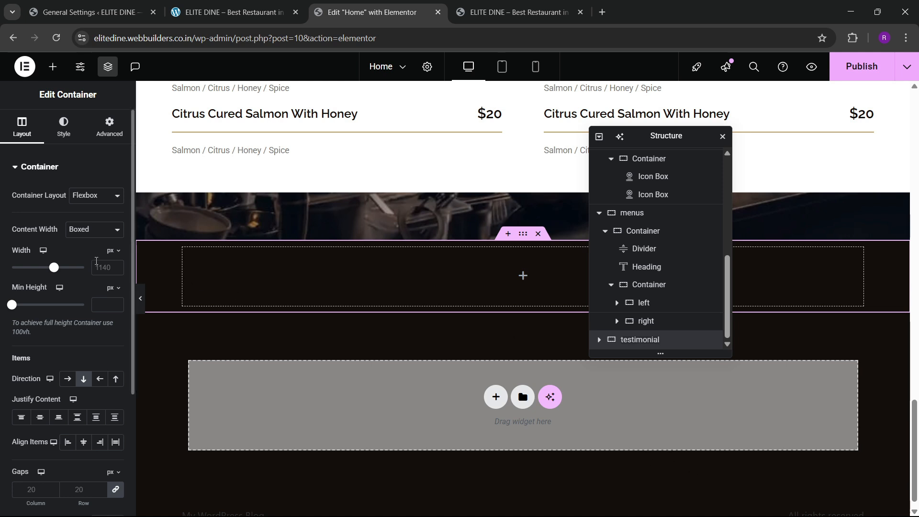
# Step: Set the testimonial container's boxed width to 1300 px and its top and bottom padding to 80 px
pyautogui.write('1300')
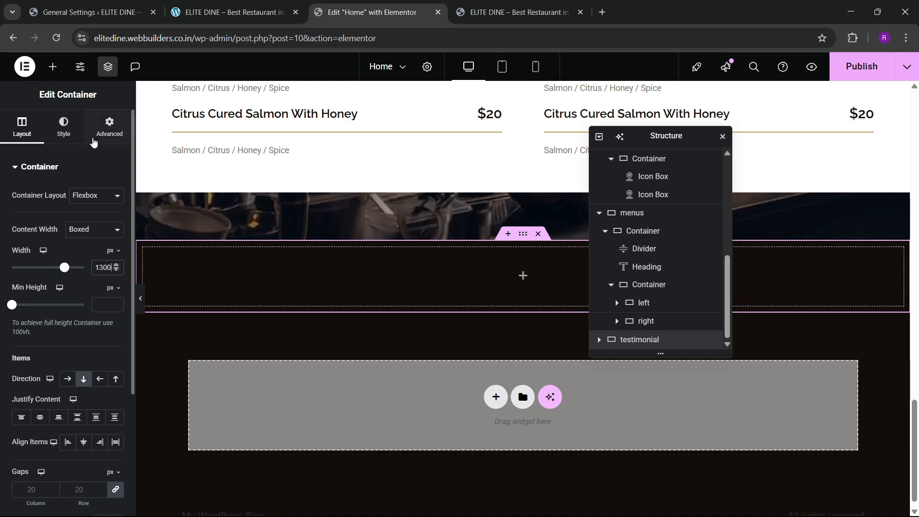
pyautogui.click(109, 127)
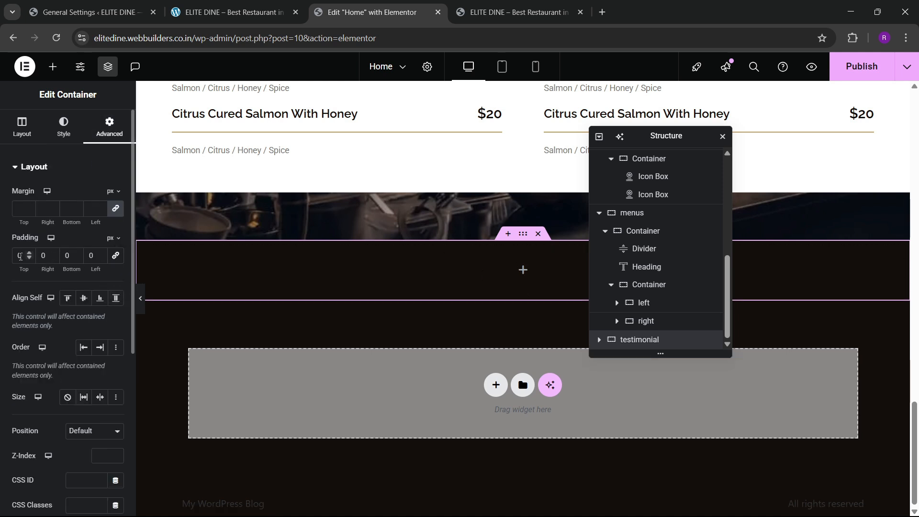
pyautogui.write('80')
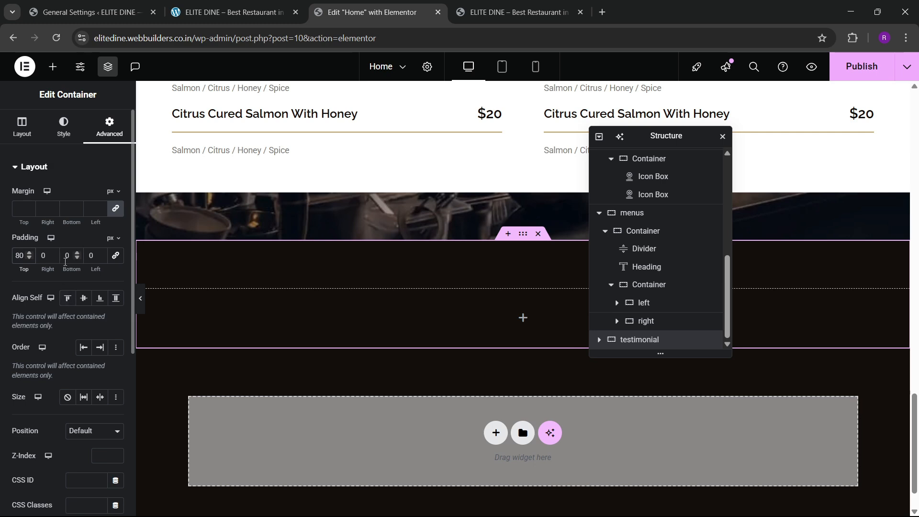
# Step: Check the reference site's quote section and add an Icon widget inside the testimonial container
pyautogui.click(246, 11)
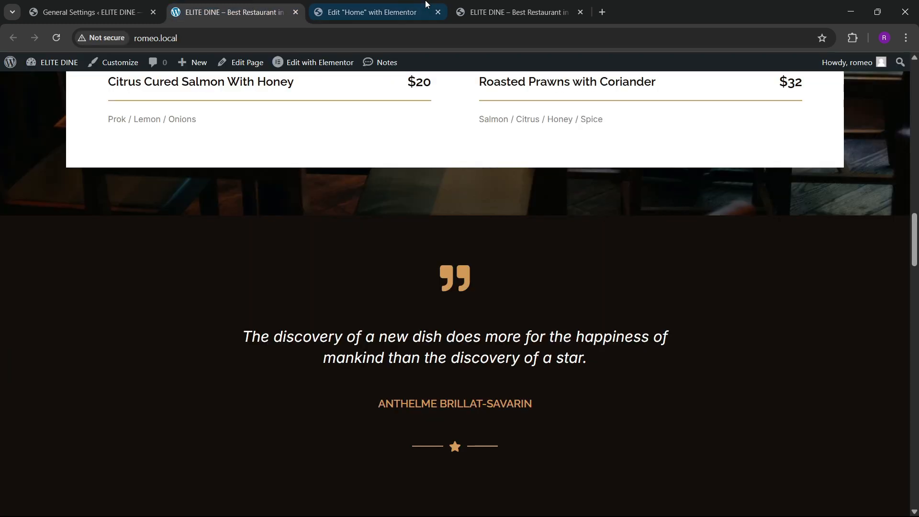
pyautogui.click(372, 12)
pyautogui.click(53, 66)
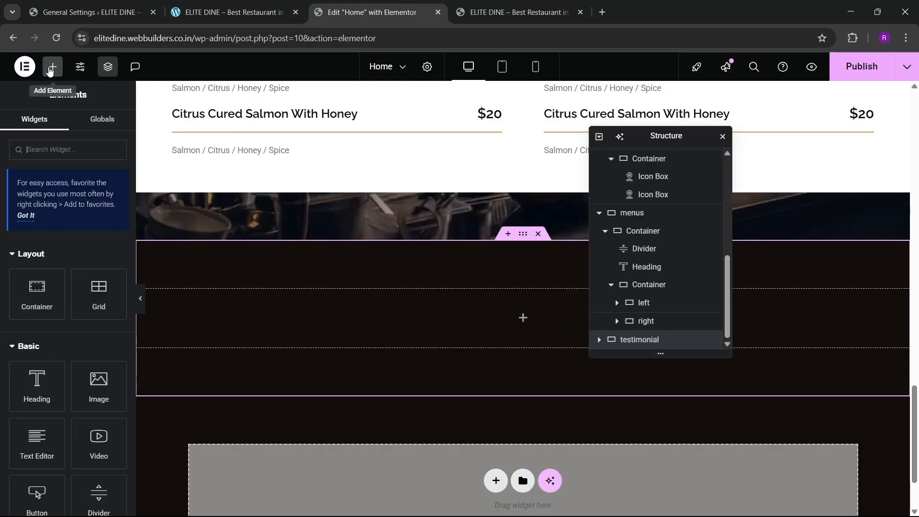
pyautogui.write('icon')
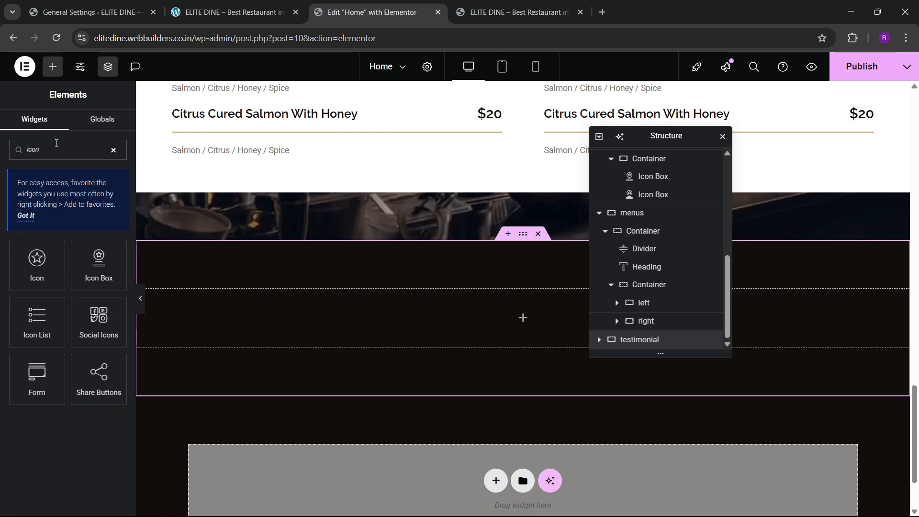
pyautogui.moveTo(43, 266); pyautogui.dragTo(370, 327)
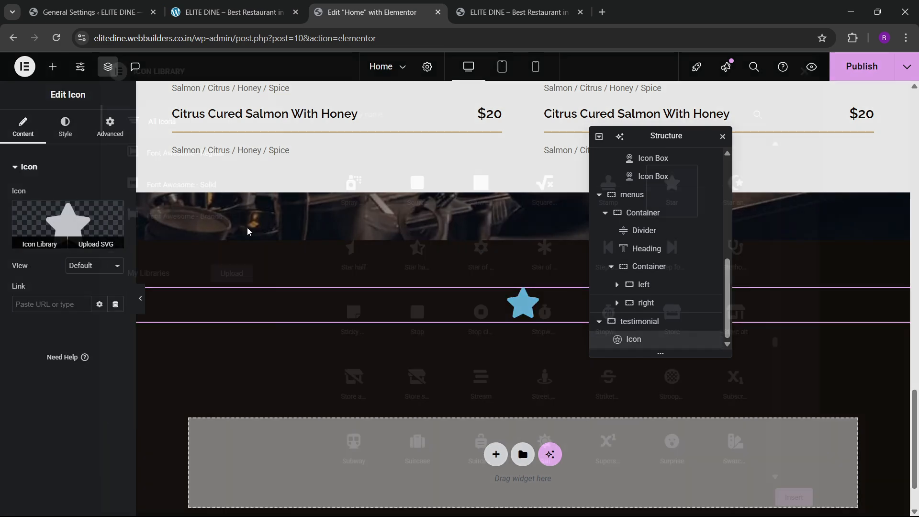
# Step: Replace the widget's star with the left quote icon from the icon library
pyautogui.click(35, 241)
pyautogui.click(404, 121)
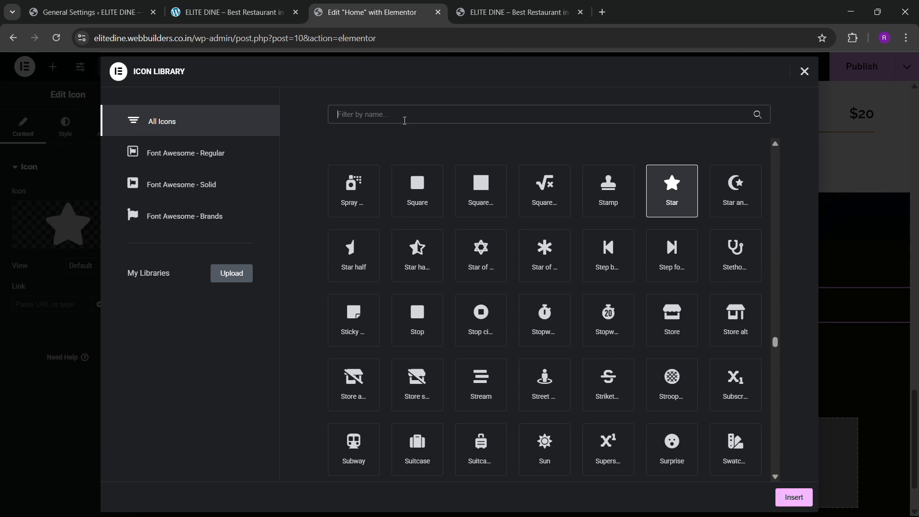
pyautogui.write('quote')
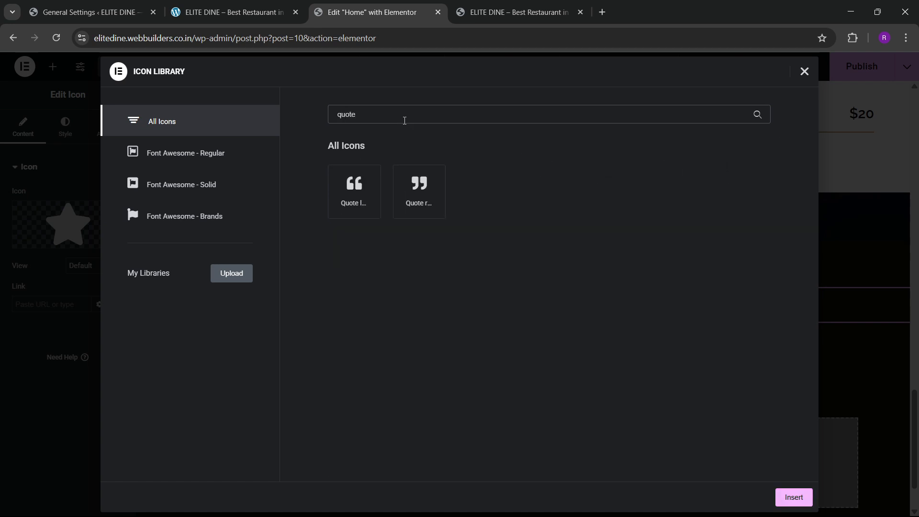
pyautogui.click(365, 200)
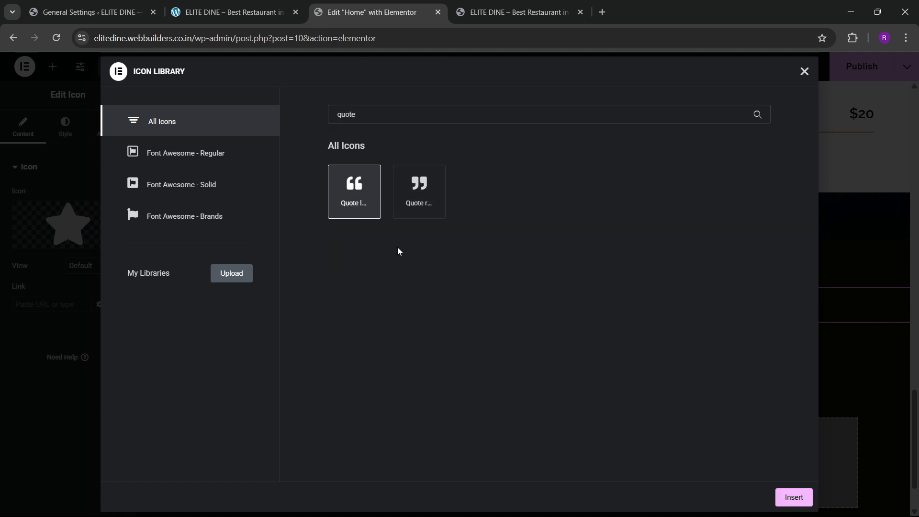
pyautogui.click(781, 496)
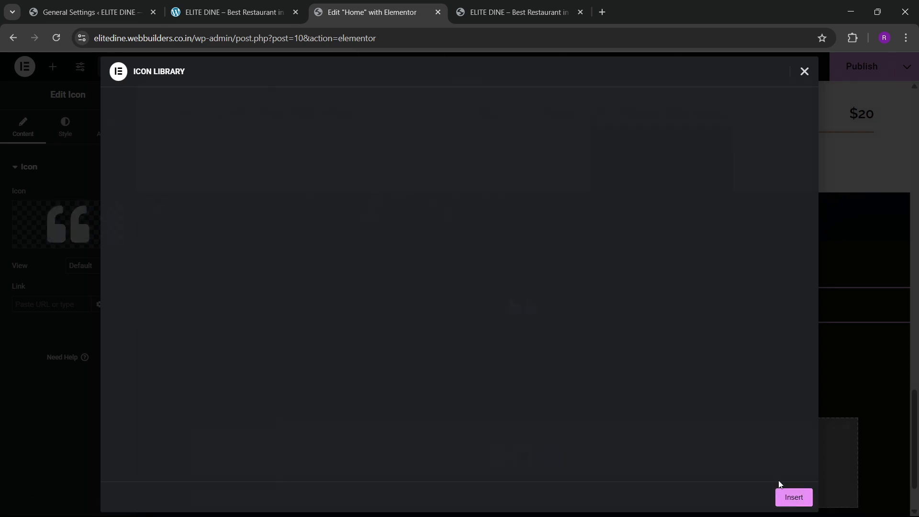
# Step: Set the quote icon's primary color to the gold global color
pyautogui.click(65, 125)
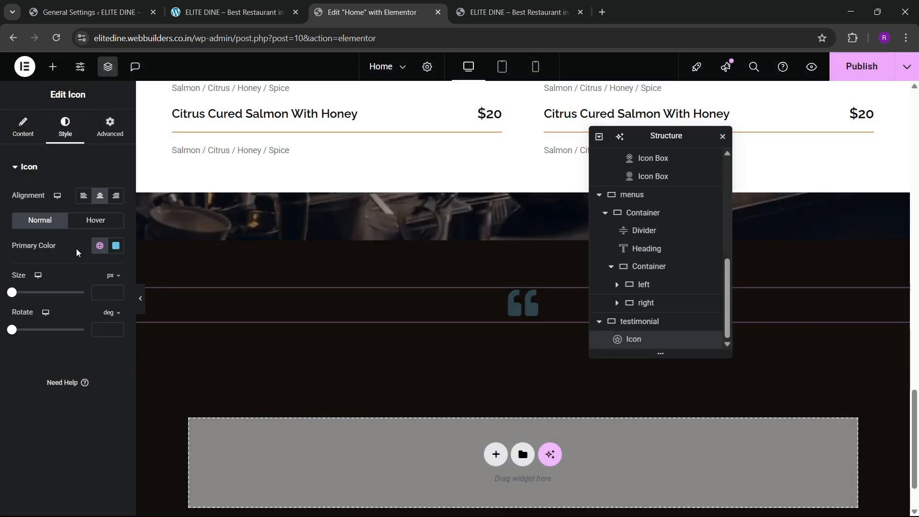
pyautogui.click(97, 253)
pyautogui.click(54, 399)
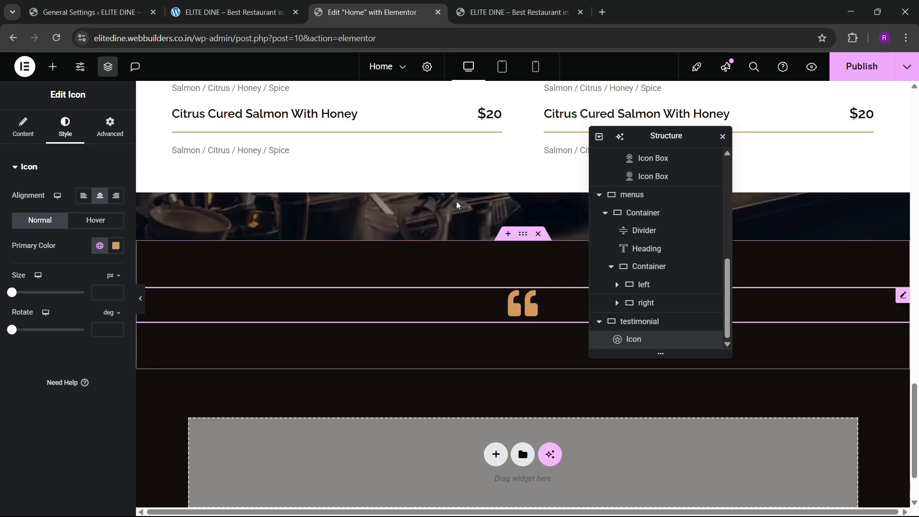
# Step: Check the reference site's quote section and add a Text Editor widget below the quote icon in the testimonial container
pyautogui.click(247, 6)
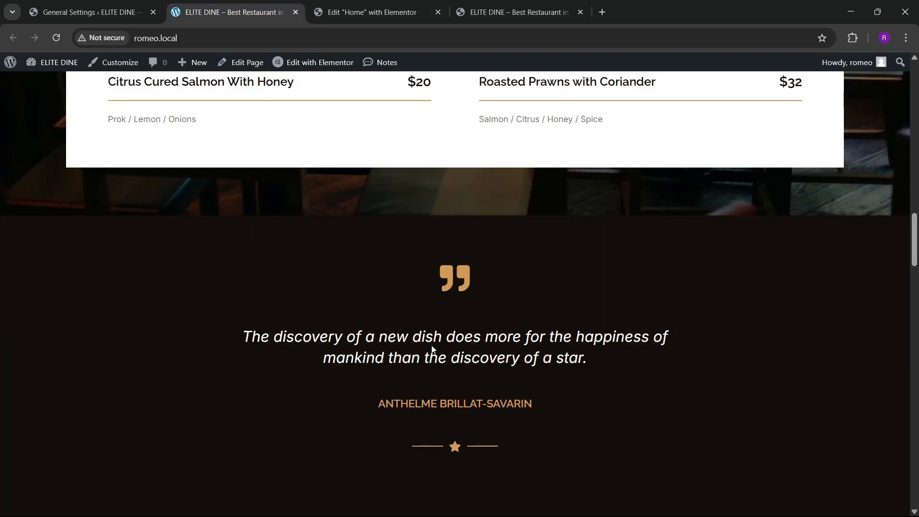
pyautogui.click(406, 12)
pyautogui.click(52, 66)
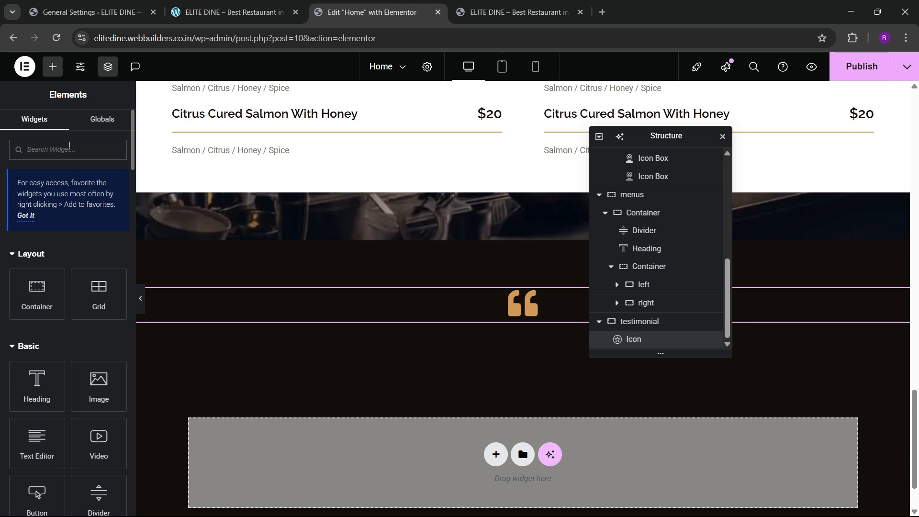
pyautogui.moveTo(51, 391)
pyautogui.mouseDown()
pyautogui.moveTo(499, 320)
pyautogui.moveTo(67, 365)
pyautogui.moveTo(37, 387)
pyautogui.mouseUp()
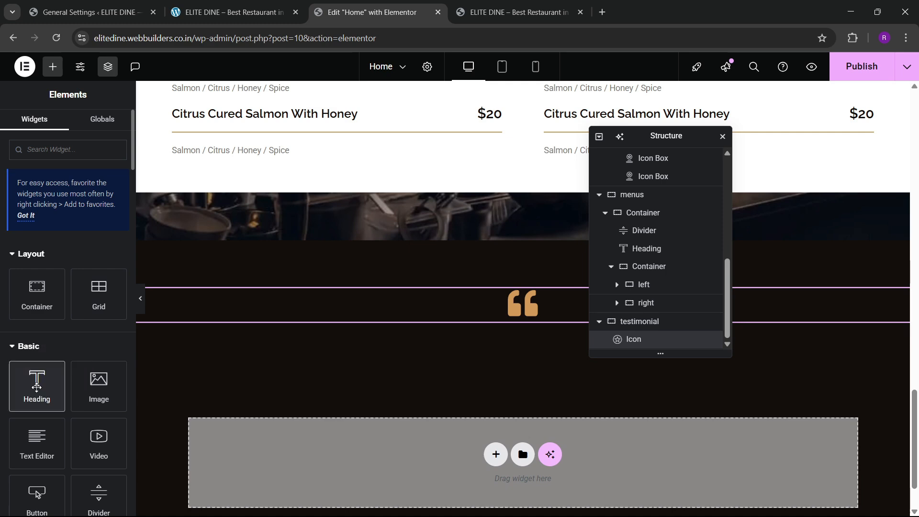
pyautogui.moveTo(45, 461); pyautogui.dragTo(502, 317)
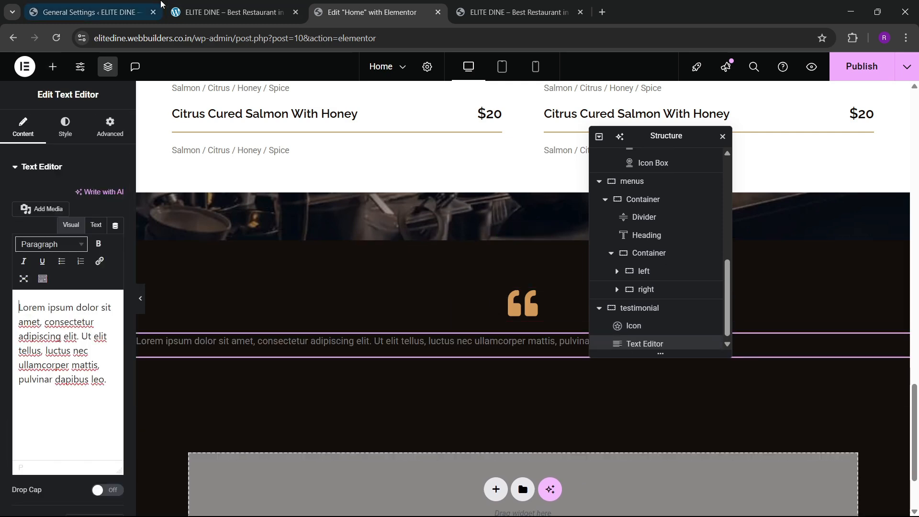
# Step: Copy the quote sentence about the discovery of a new dish from the reference site and replace the Text Editor's placeholder text with it
pyautogui.click(91, 12)
pyautogui.click(210, 4)
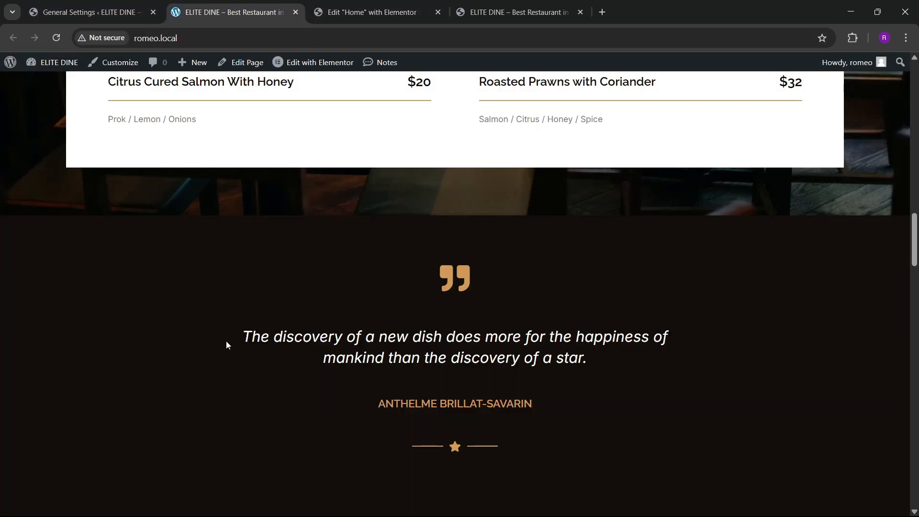
pyautogui.moveTo(248, 332); pyautogui.dragTo(472, 357)
pyautogui.click(261, 335)
pyautogui.moveTo(246, 337); pyautogui.dragTo(608, 353)
pyautogui.hotkey('ctrl', 'c')
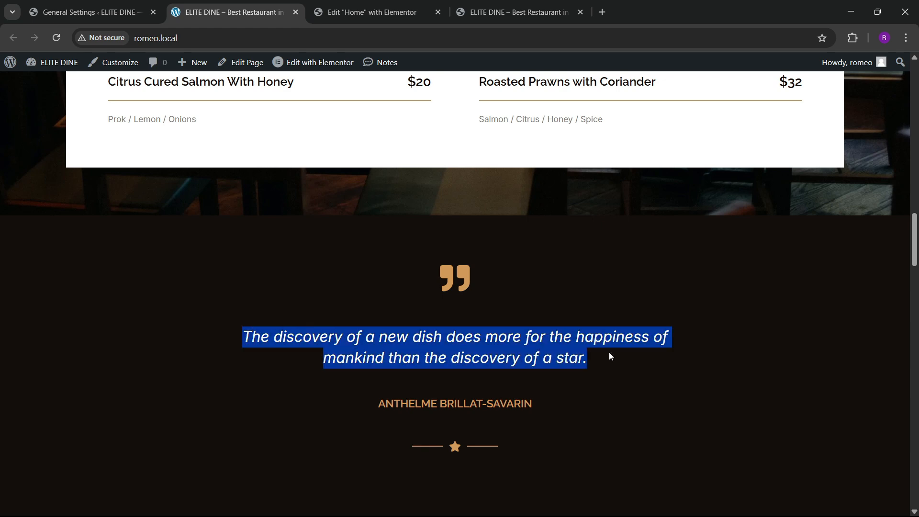
pyautogui.click(384, 6)
pyautogui.click(95, 225)
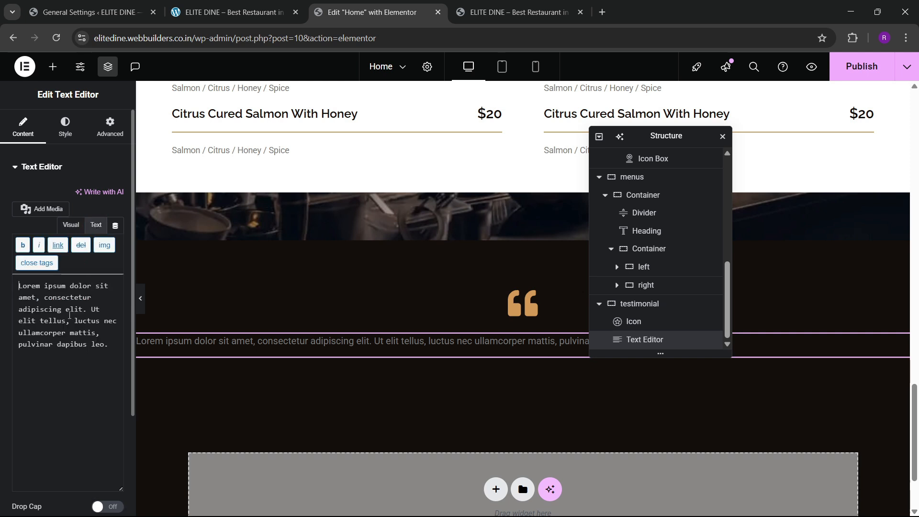
pyautogui.hotkey('ctrl', 'a')
pyautogui.hotkey('ctrl', 'v')
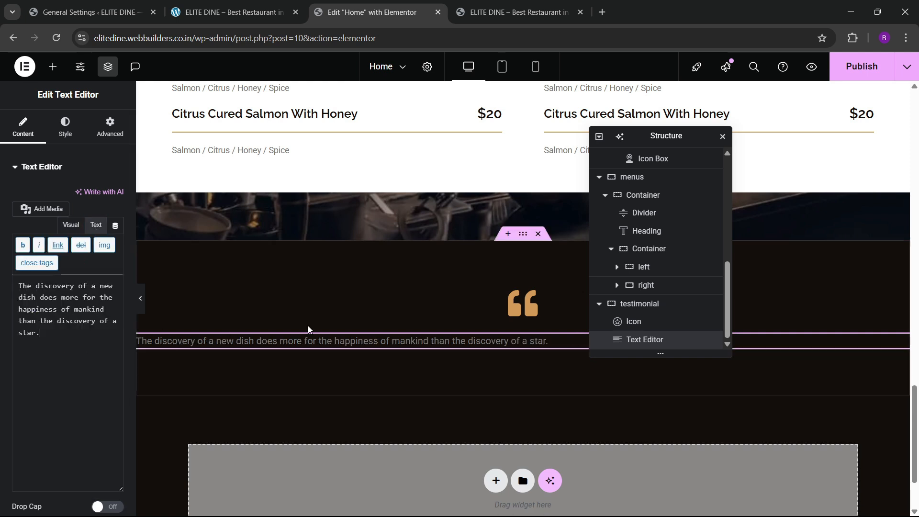
# Step: Set the testimonial container's Justify Content and Align Items to center
pyautogui.click(633, 322)
pyautogui.click(639, 303)
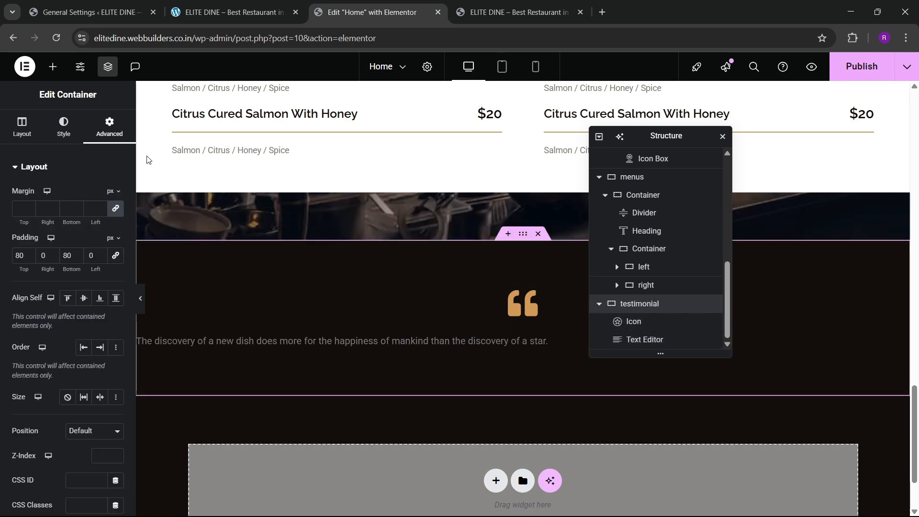
pyautogui.click(20, 124)
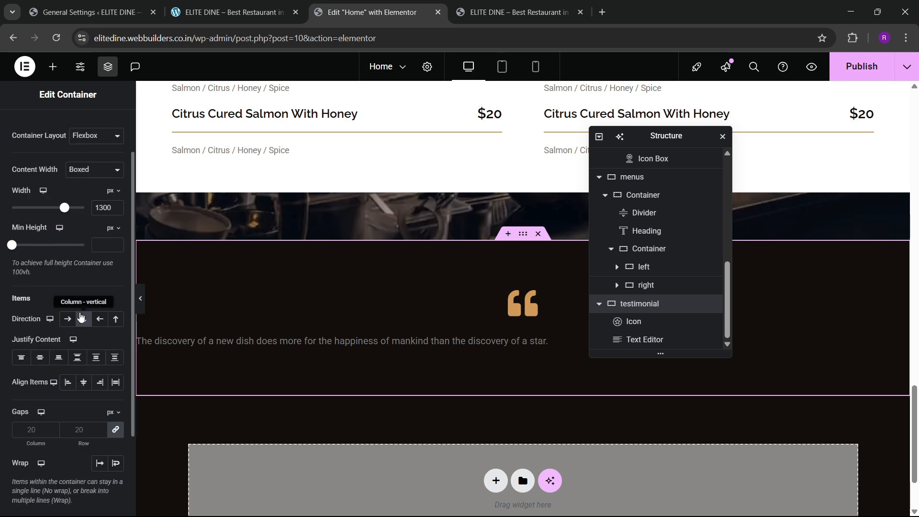
pyautogui.click(41, 359)
pyautogui.click(83, 382)
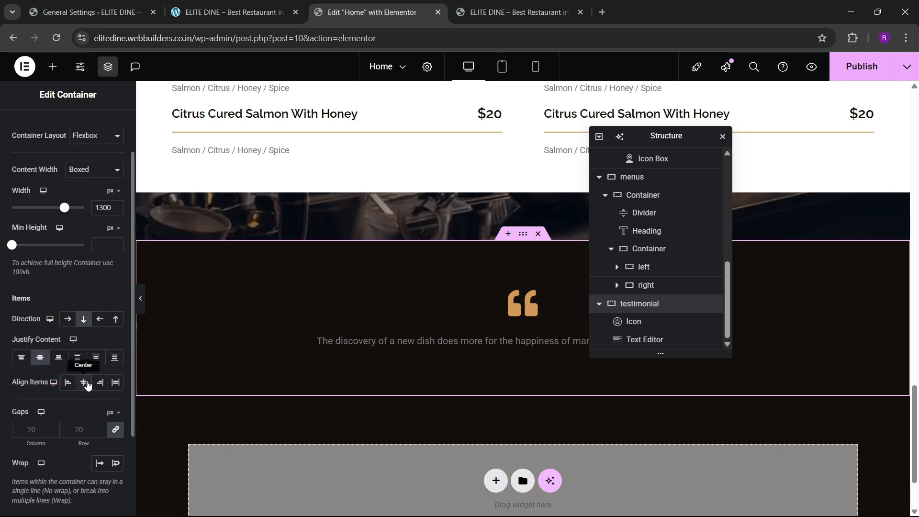
# Step: Set the quote text's color to white and compare its styling with the reference site
pyautogui.click(493, 340)
pyautogui.click(65, 127)
pyautogui.click(117, 227)
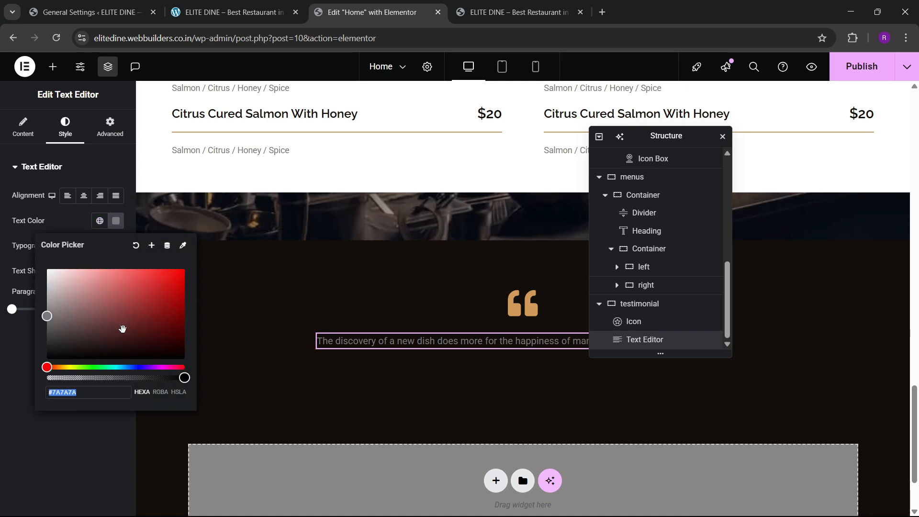
pyautogui.moveTo(81, 302); pyautogui.dragTo(1, 246)
pyautogui.click(32, 331)
pyautogui.click(212, 13)
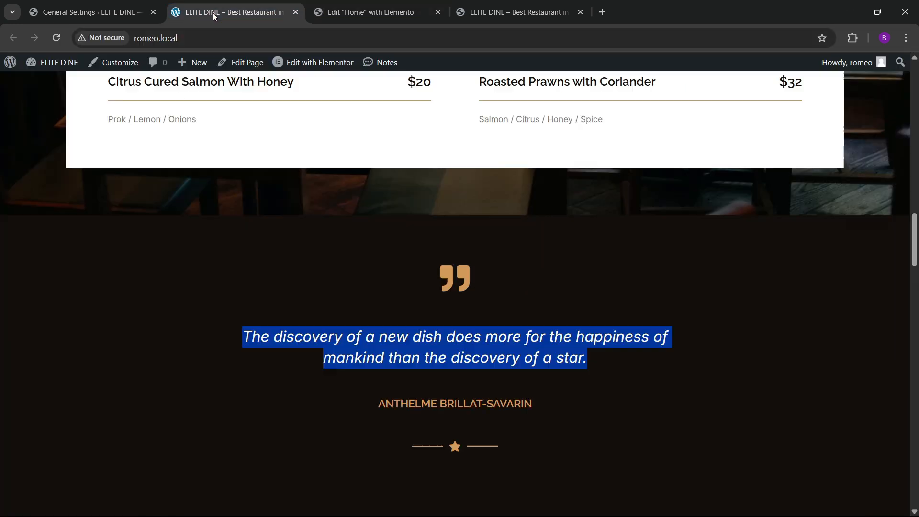
pyautogui.click(285, 308)
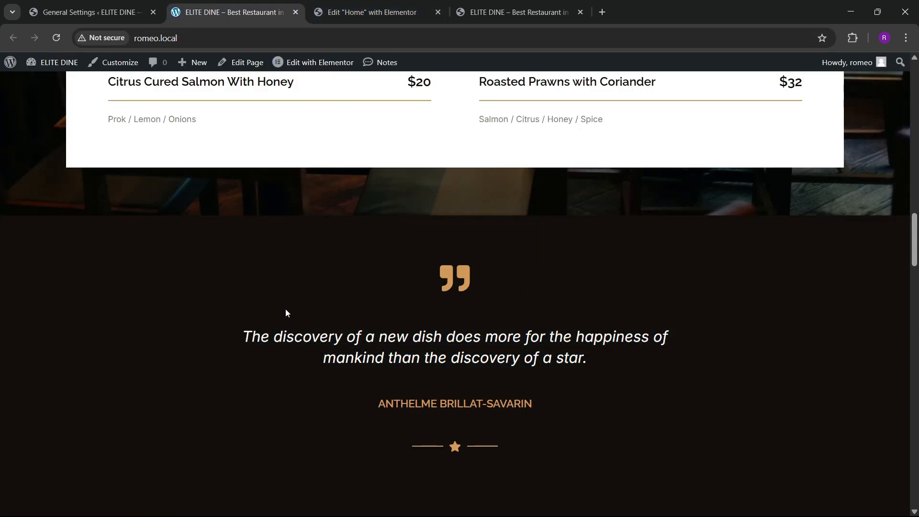
pyautogui.click(409, 3)
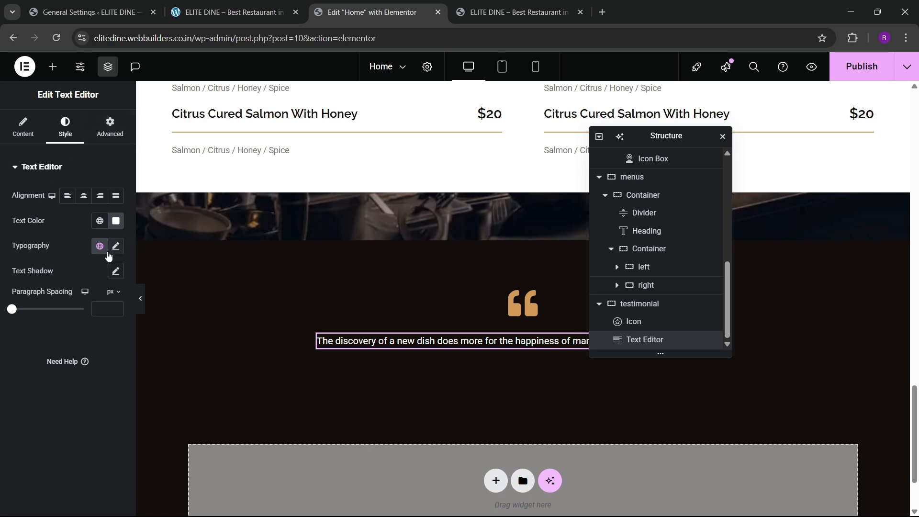
# Step: Set the quote text's font family to Raleway and its size to 23 px, checking against the reference site
pyautogui.click(116, 246)
pyautogui.click(89, 301)
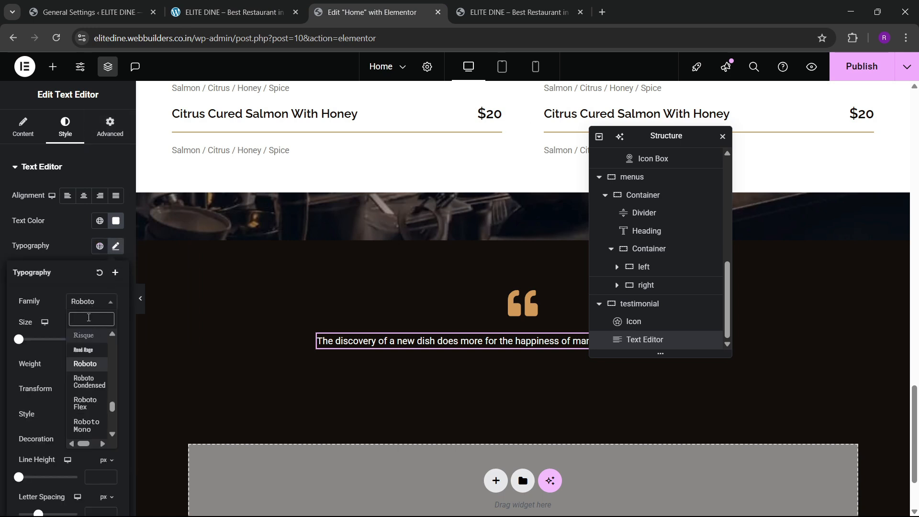
pyautogui.write('raleway')
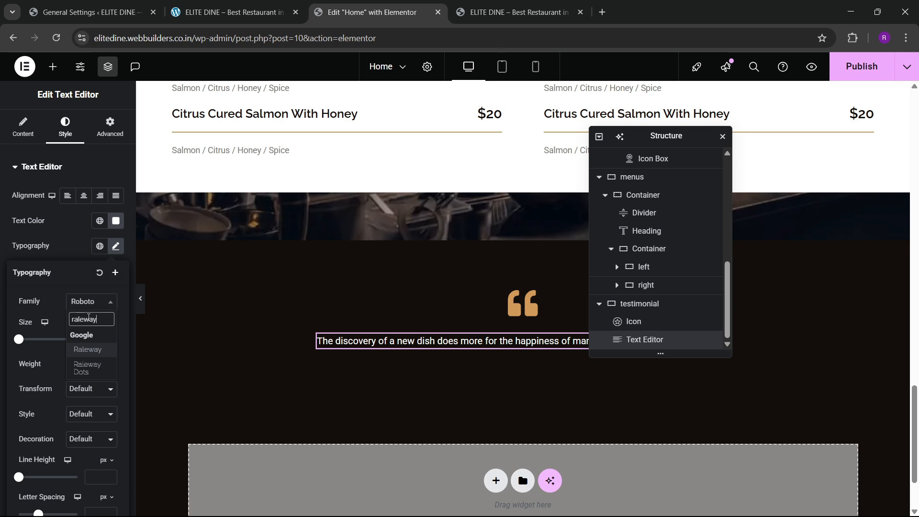
pyautogui.press('Return')
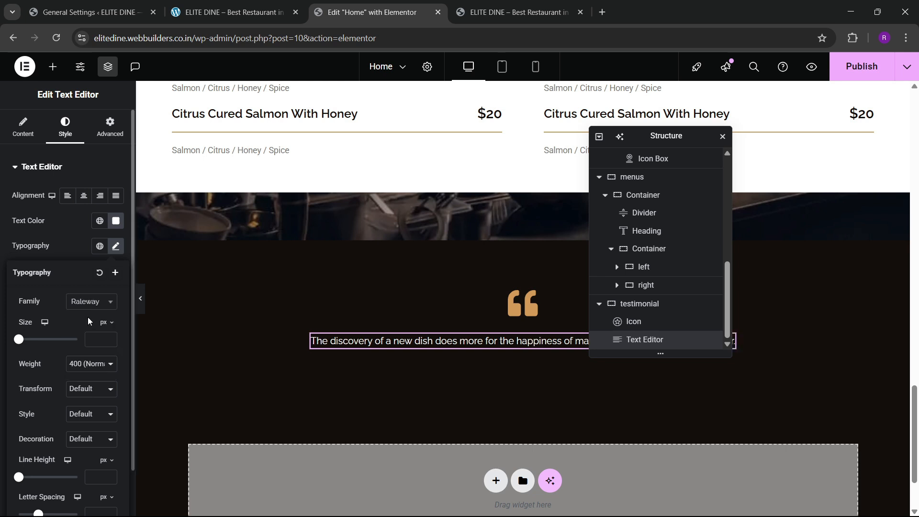
pyautogui.click(108, 336)
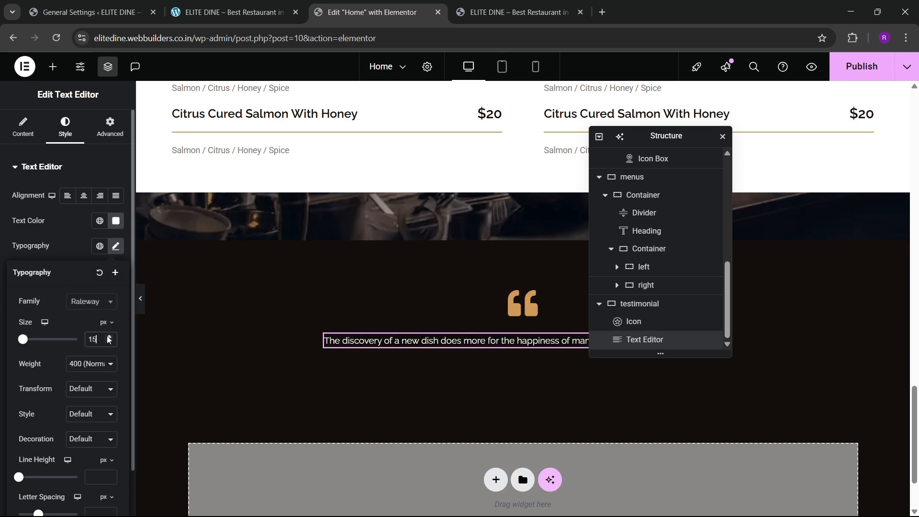
pyautogui.click(108, 337)
pyautogui.click(108, 336)
pyautogui.click(109, 337)
pyautogui.click(108, 336)
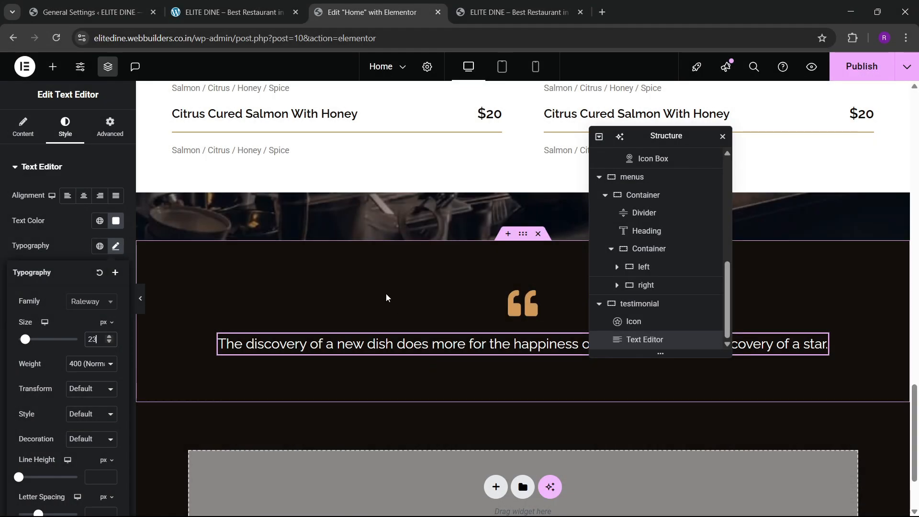
pyautogui.hotkey('ctrl', 'shift', 'Tab')
pyautogui.click(427, 11)
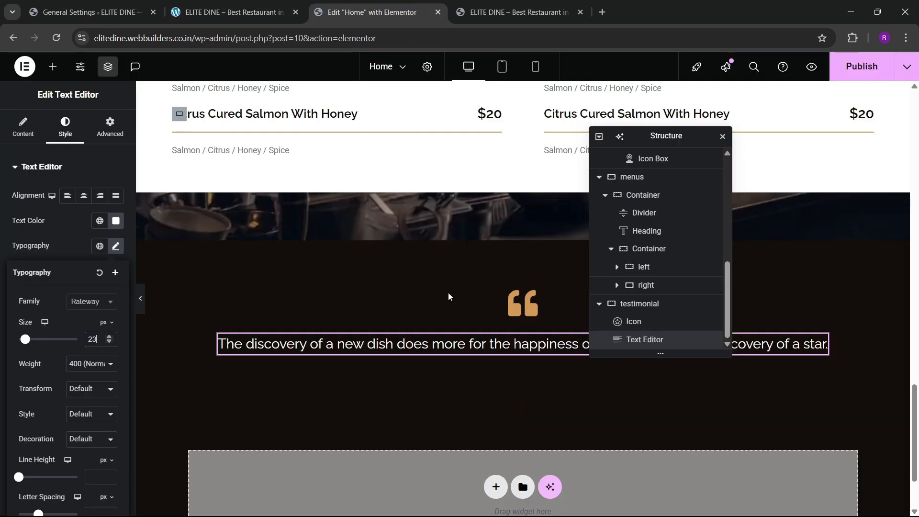
# Step: Set the quote text's font style to Italic and compare it with the reference site
pyautogui.scroll(-1, 76, 365)
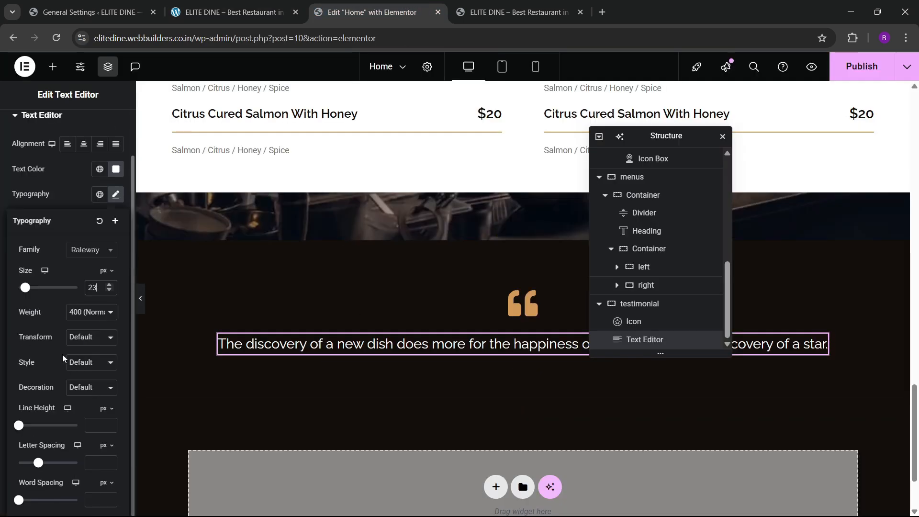
pyautogui.click(80, 335)
pyautogui.click(56, 342)
pyautogui.click(84, 362)
pyautogui.click(78, 404)
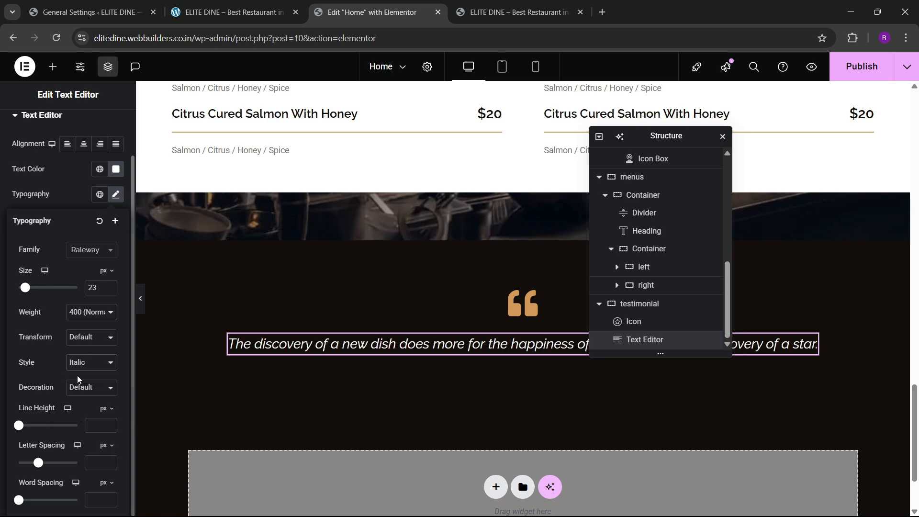
pyautogui.click(171, 5)
pyautogui.click(346, 4)
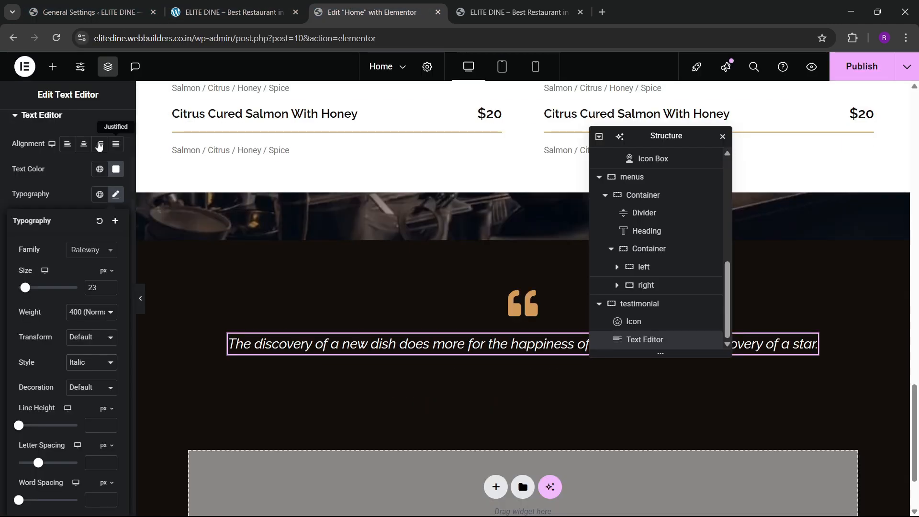
# Step: Give the quote text widget a custom width of 55% and move the Structure window aside to compare with the reference site
pyautogui.scroll(3, 67, 191)
pyautogui.click(110, 126)
pyautogui.click(94, 289)
pyautogui.click(82, 347)
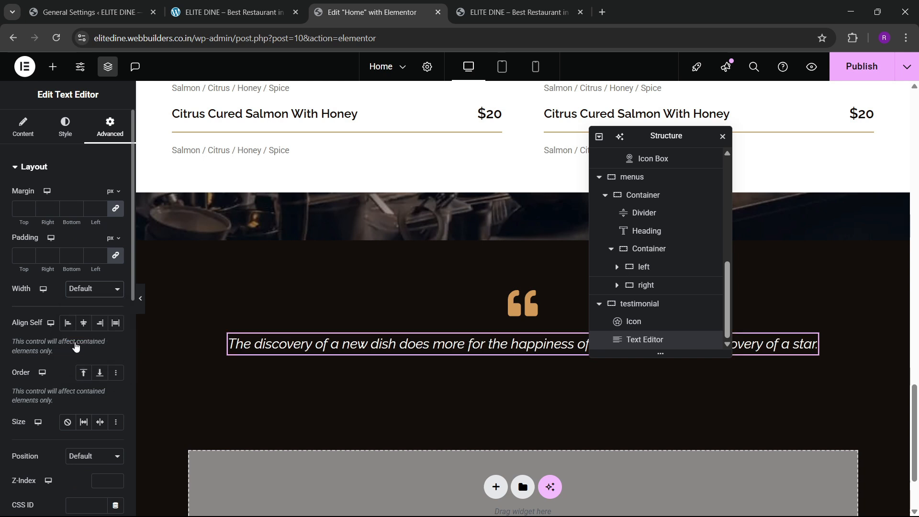
pyautogui.moveTo(12, 327); pyautogui.dragTo(51, 327)
pyautogui.moveTo(664, 133); pyautogui.dragTo(409, 134)
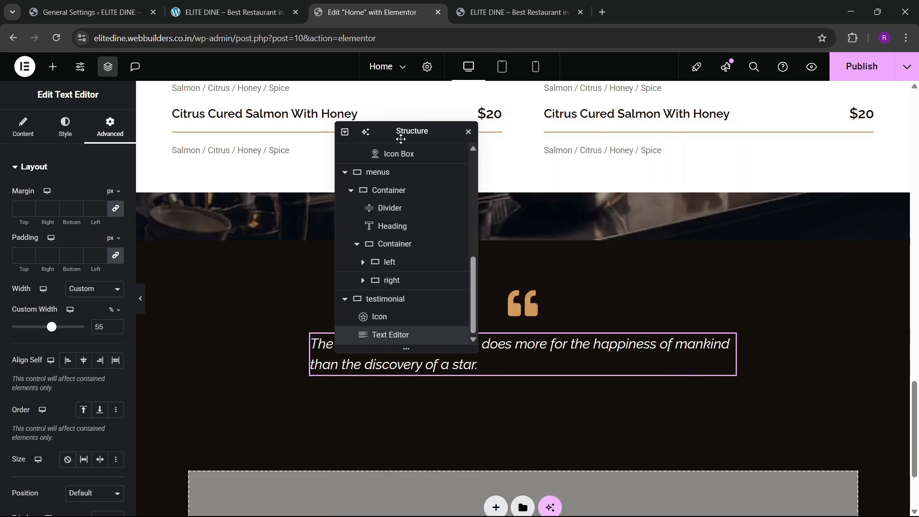
pyautogui.click(282, 10)
pyautogui.click(335, 4)
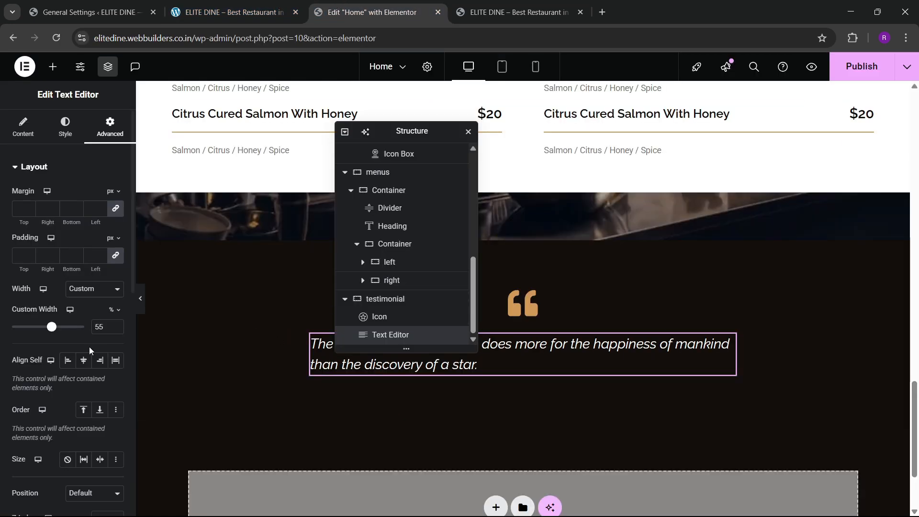
# Step: Reduce the quote text widget's custom width to 47%
pyautogui.click(116, 329)
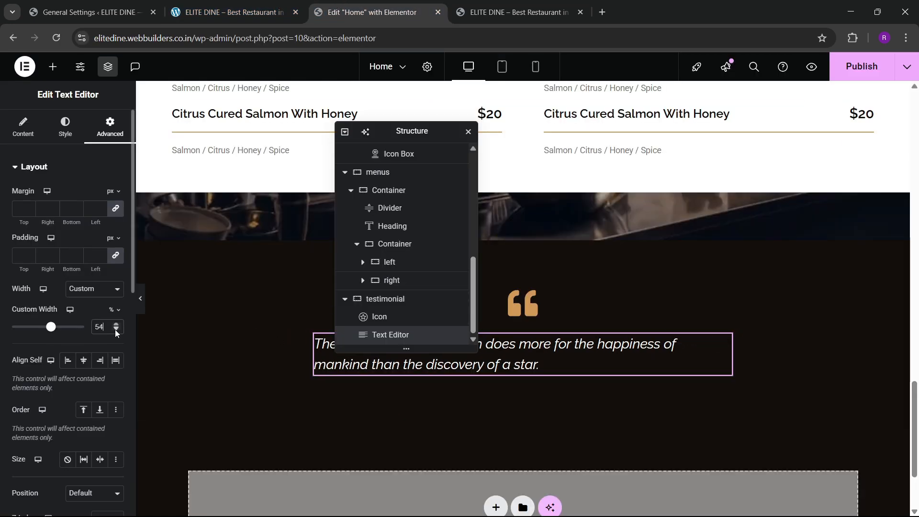
pyautogui.click(115, 330)
pyautogui.click(116, 329)
pyautogui.click(116, 330)
pyautogui.click(116, 329)
pyautogui.click(116, 329)
pyautogui.click(116, 330)
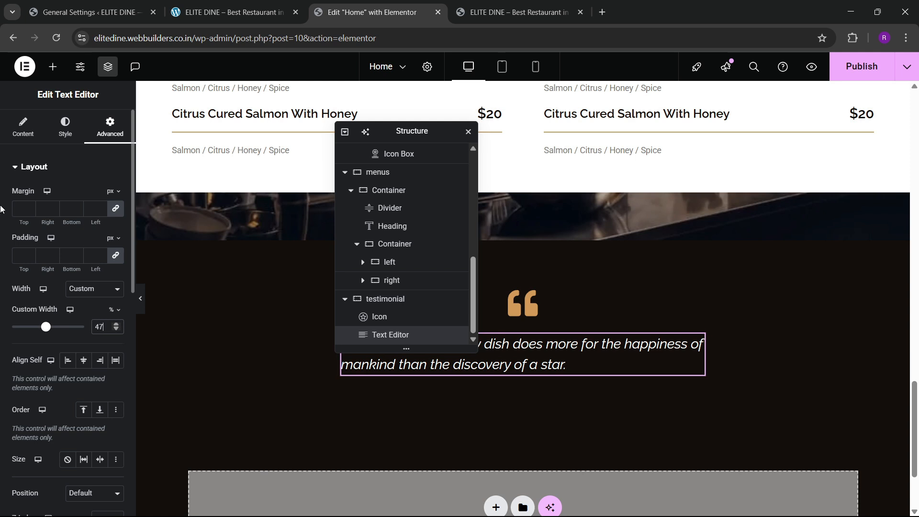
# Step: Center-align the quote text and set its font size to 25 px, checking against the reference site
pyautogui.click(65, 127)
pyautogui.click(83, 196)
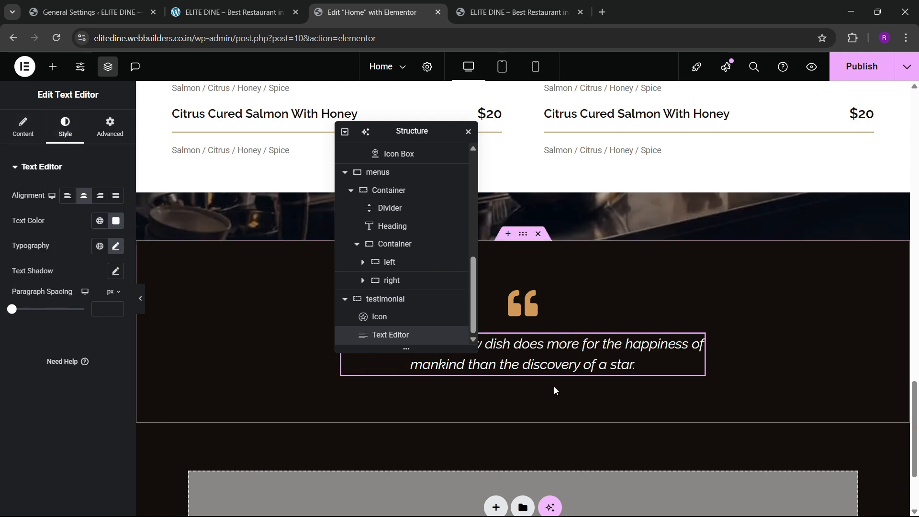
pyautogui.click(115, 246)
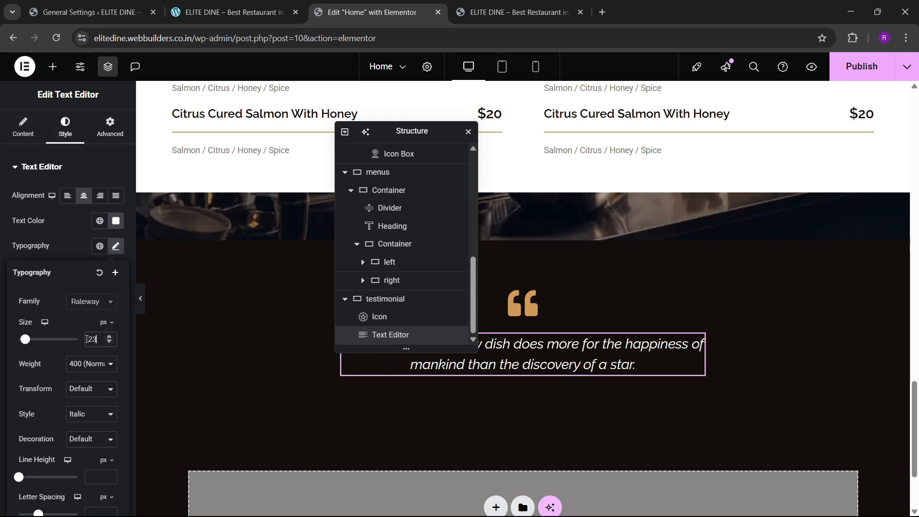
pyautogui.click(268, 11)
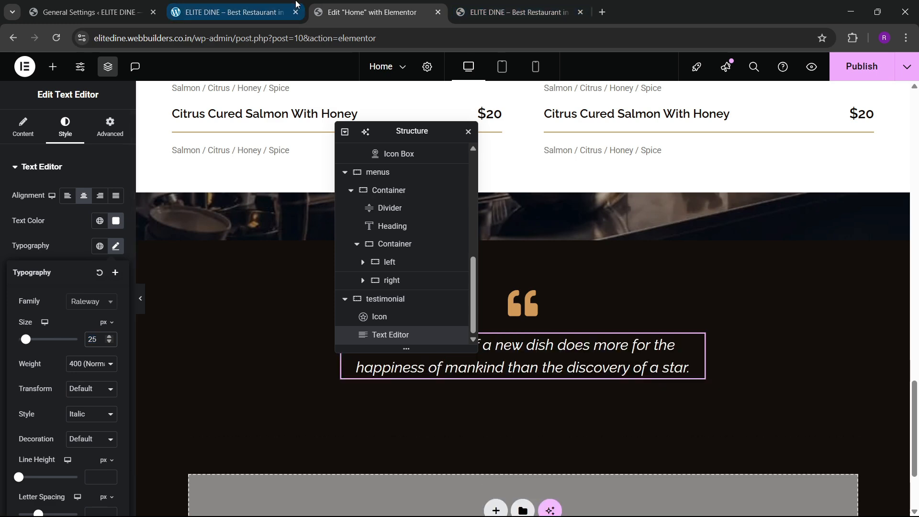
pyautogui.click(316, 5)
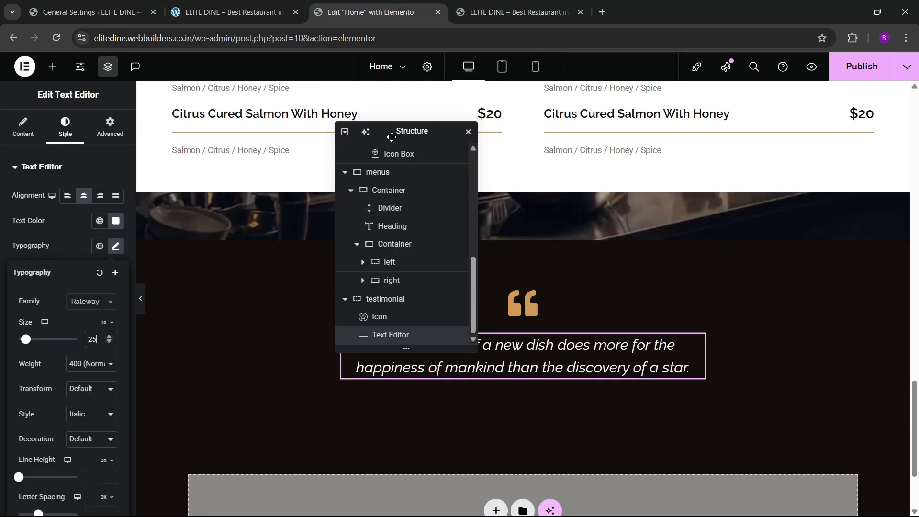
# Step: Move the Structure window off the quote and widen the quote text widget's custom width to 49%
pyautogui.moveTo(390, 135); pyautogui.dragTo(371, 199)
pyautogui.click(110, 127)
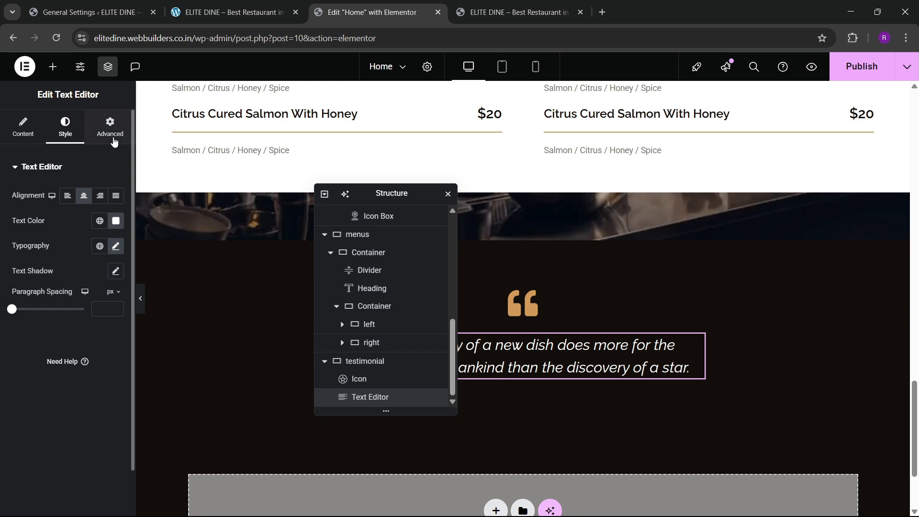
pyautogui.click(116, 325)
pyautogui.click(115, 325)
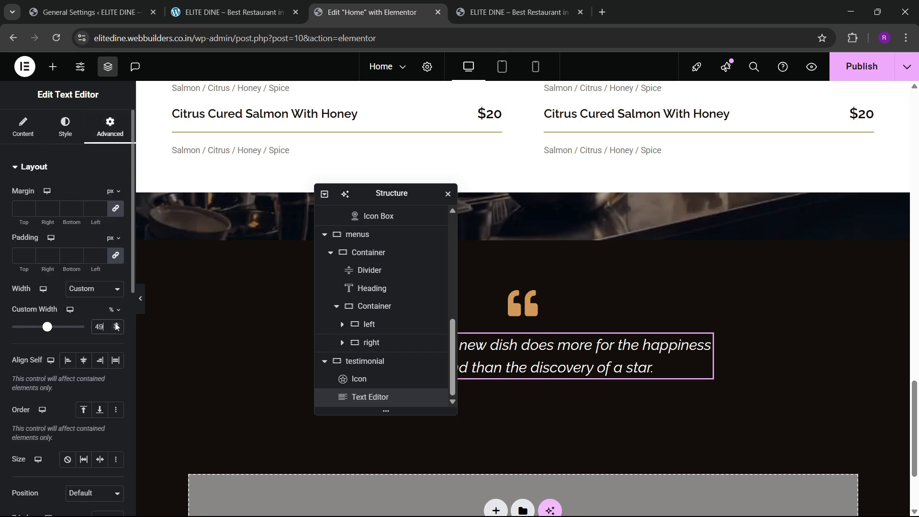
# Step: Widen the quote text widget's custom width to 52%, move the Structure window off the quote, and compare with the reference site
pyautogui.click(116, 324)
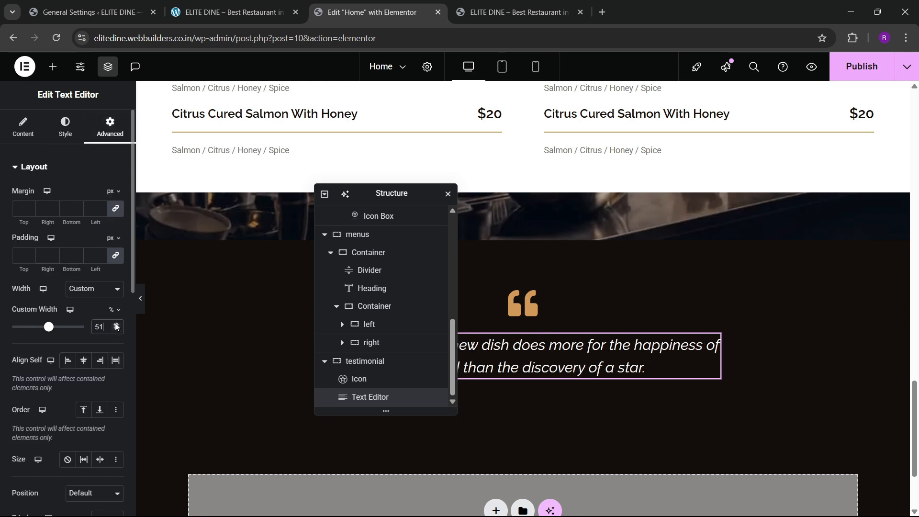
pyautogui.click(116, 325)
pyautogui.moveTo(383, 193); pyautogui.dragTo(234, 166)
pyautogui.click(280, 4)
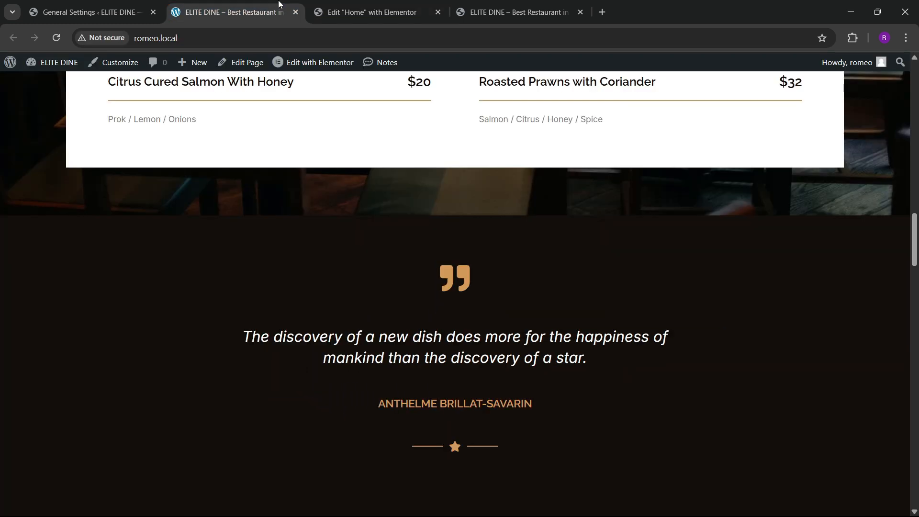
pyautogui.click(368, 12)
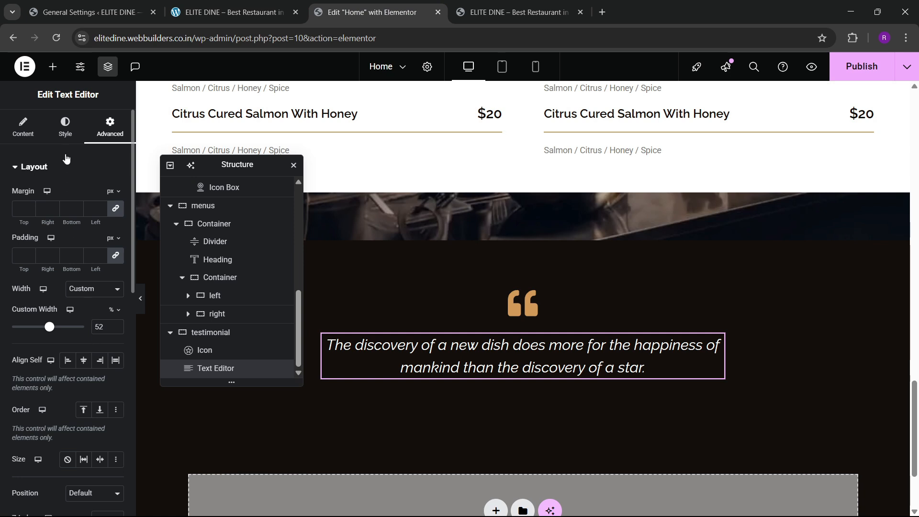
# Step: Set the quote text's font weight to 500 (Medium) and check it against the reference site
pyautogui.click(65, 129)
pyautogui.click(115, 246)
pyautogui.click(90, 364)
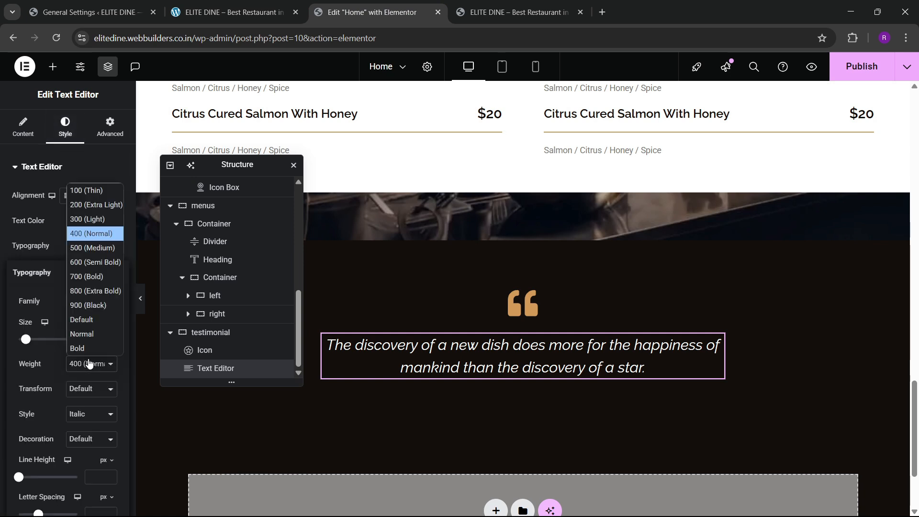
pyautogui.click(86, 248)
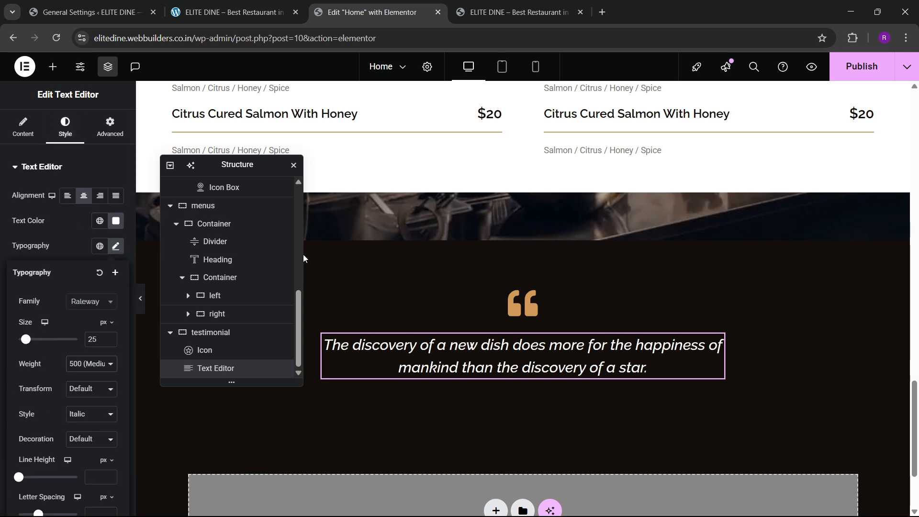
pyautogui.click(301, 6)
pyautogui.click(330, 4)
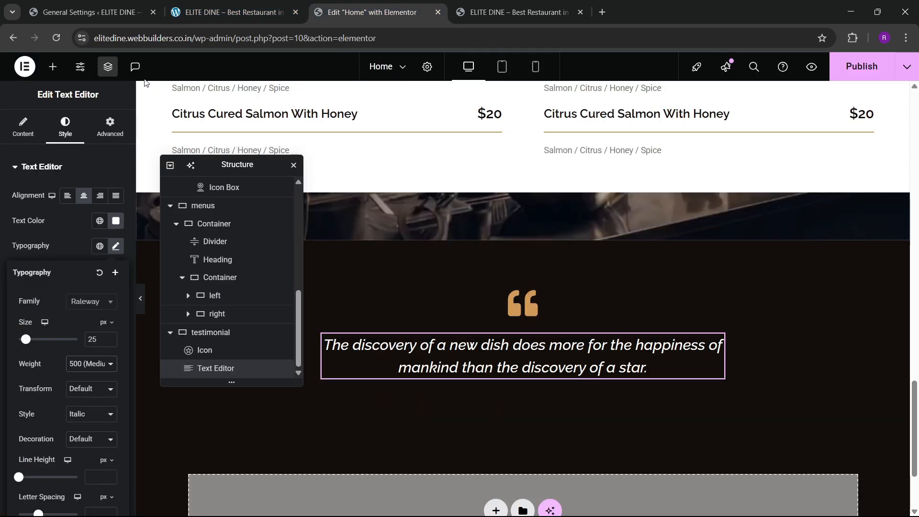
# Step: Add a heading below the quote text with the title "Anthelme Brillat-Savarin", taken from the reference site
pyautogui.click(53, 67)
pyautogui.moveTo(37, 325); pyautogui.dragTo(499, 353)
pyautogui.click(251, 14)
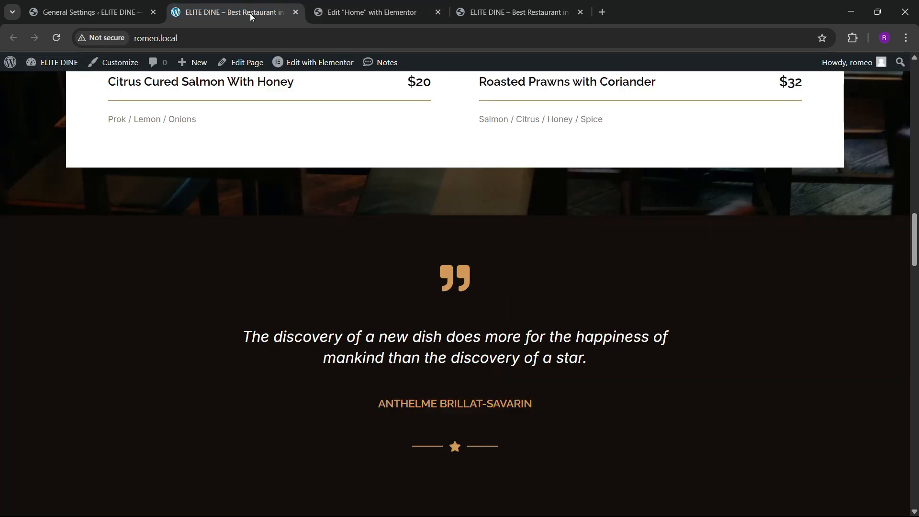
pyautogui.moveTo(377, 407); pyautogui.dragTo(525, 402)
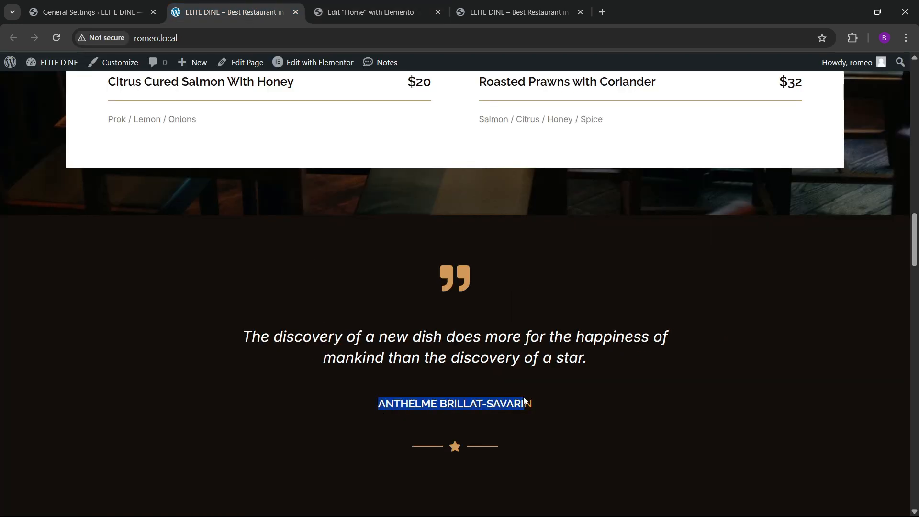
pyautogui.click(378, 12)
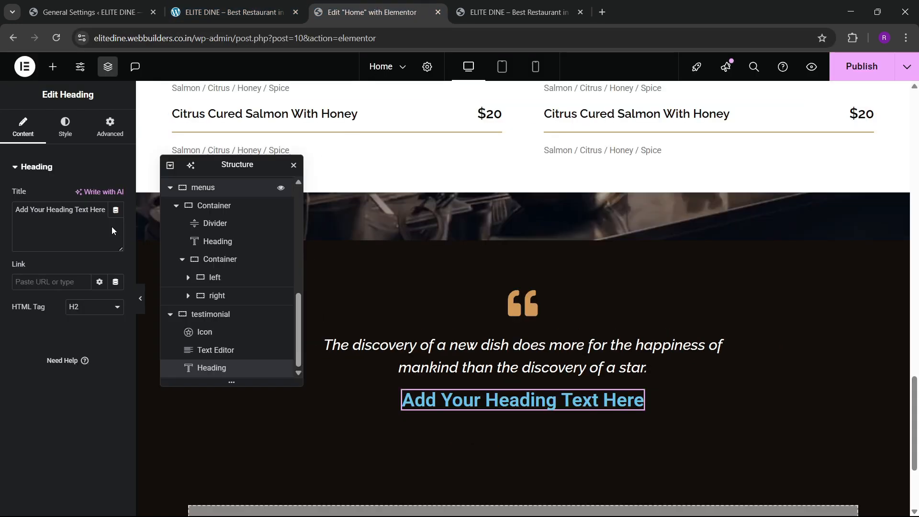
pyautogui.hotkey('ctrl', 'a')
pyautogui.write('Anthelme Brillat-Savarin')
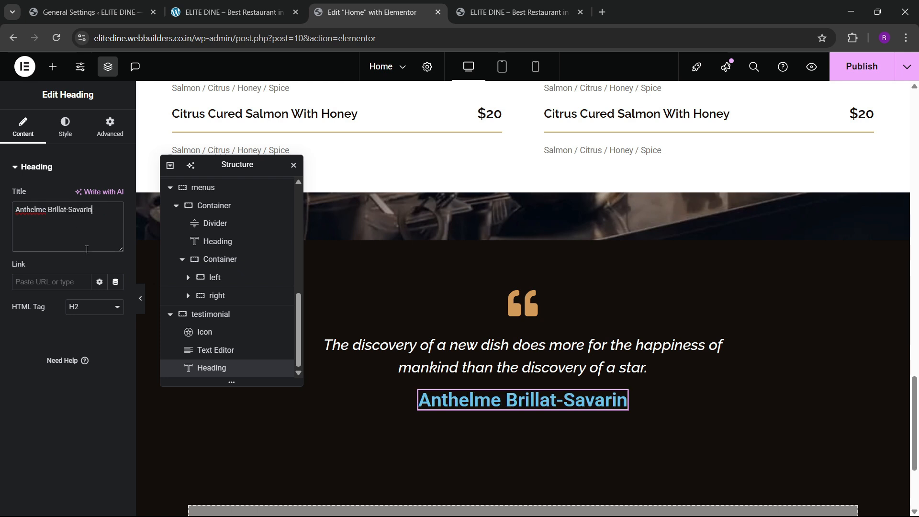
# Step: Set the author heading's font family to Raleway and its size to 18 px, comparing with the reference site
pyautogui.click(65, 126)
pyautogui.click(115, 230)
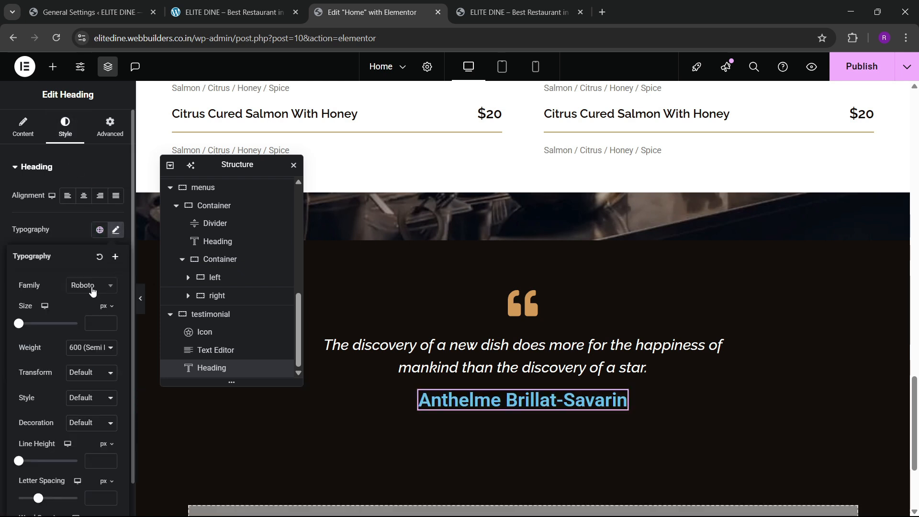
pyautogui.click(91, 286)
pyautogui.write('raleway')
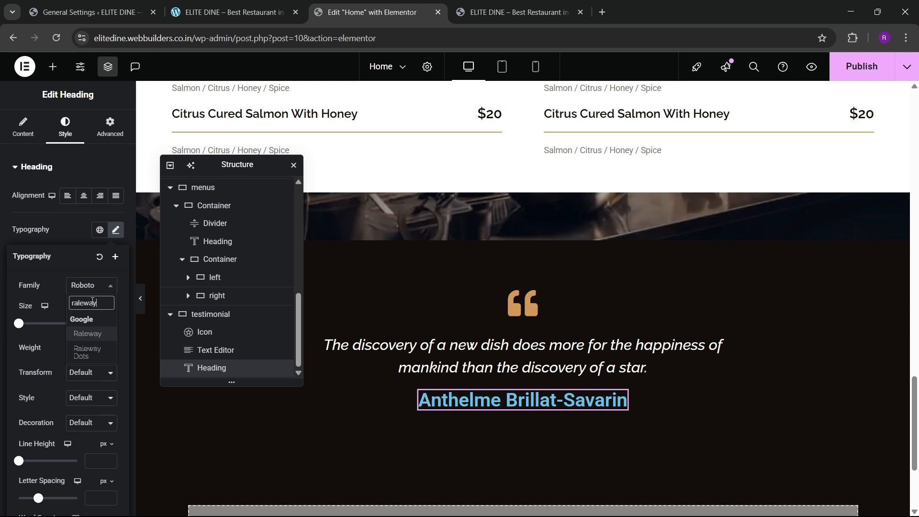
pyautogui.press('Return')
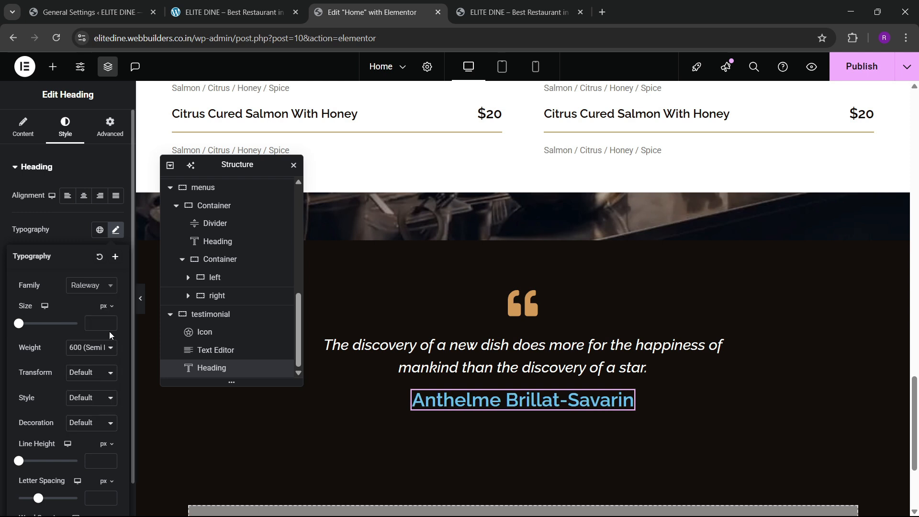
pyautogui.moveTo(110, 324); pyautogui.dragTo(110, 324)
pyautogui.click(184, 10)
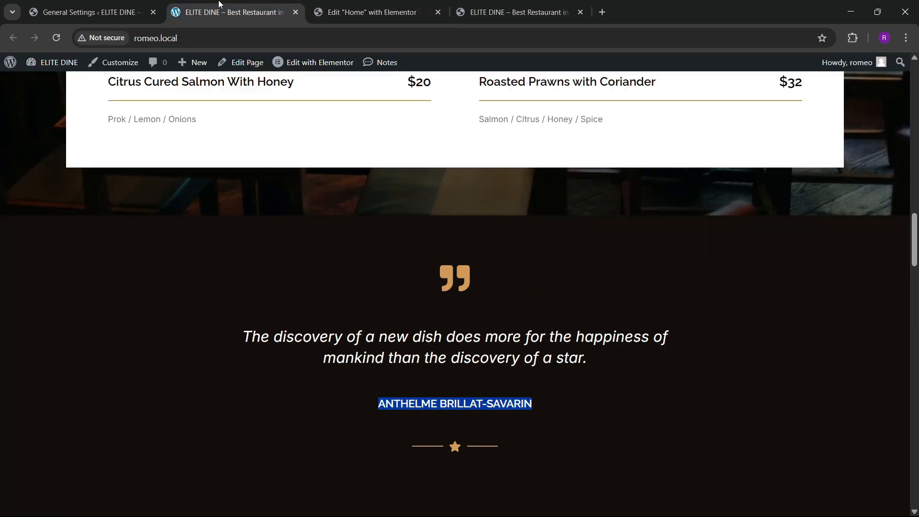
pyautogui.click(368, 12)
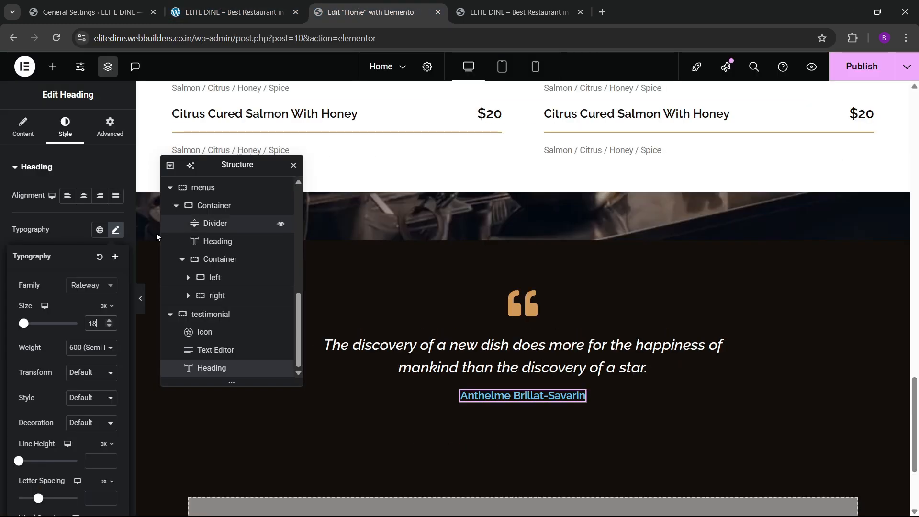
# Step: Transform the author heading to uppercase and apply the golden global color to its text
pyautogui.click(80, 378)
pyautogui.click(85, 400)
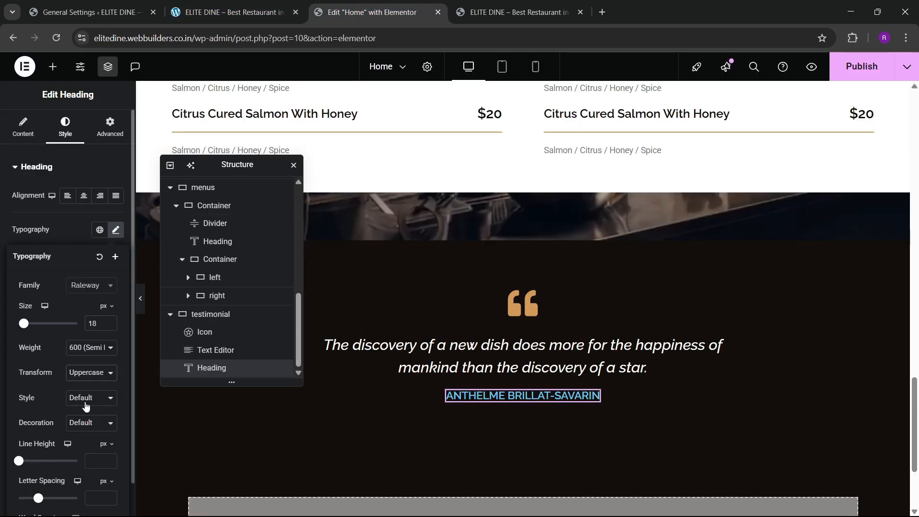
pyautogui.click(76, 240)
pyautogui.click(99, 364)
pyautogui.click(65, 288)
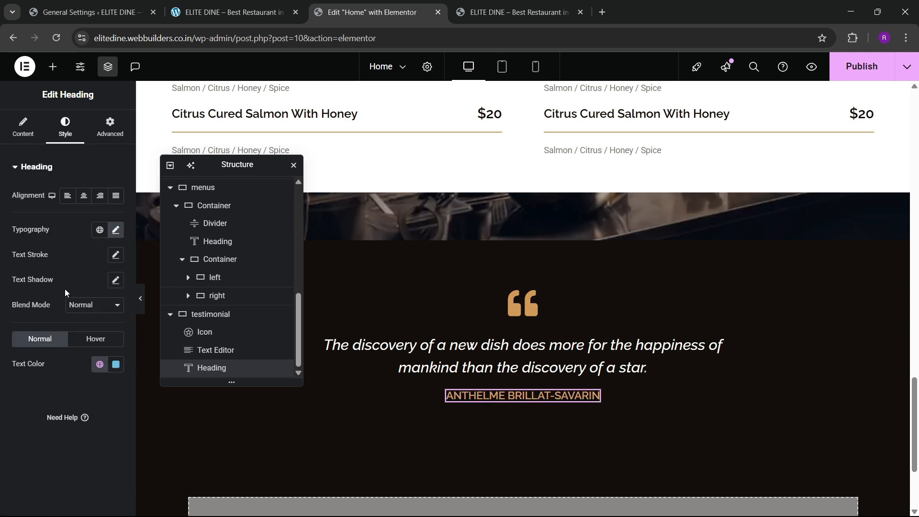
# Step: Try a slightly different font size on the author heading and compare it with the reference site
pyautogui.click(114, 234)
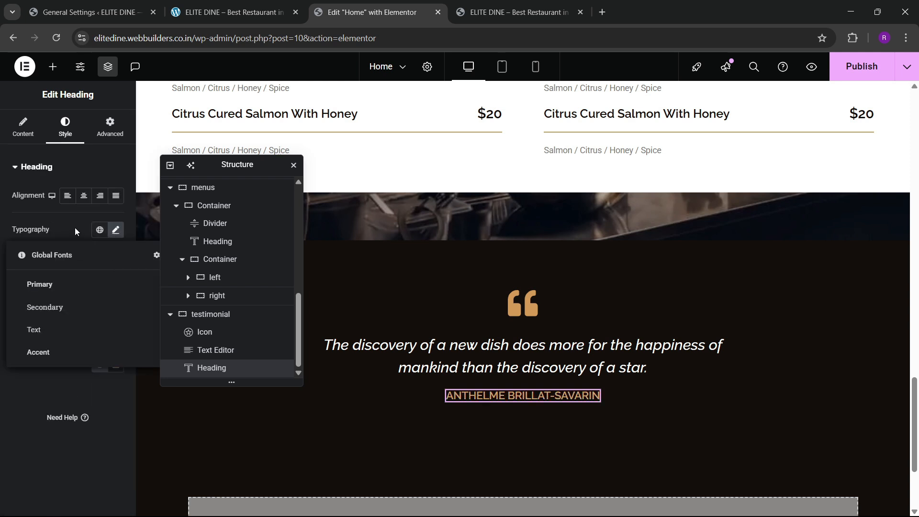
pyautogui.click(75, 231)
pyautogui.click(115, 229)
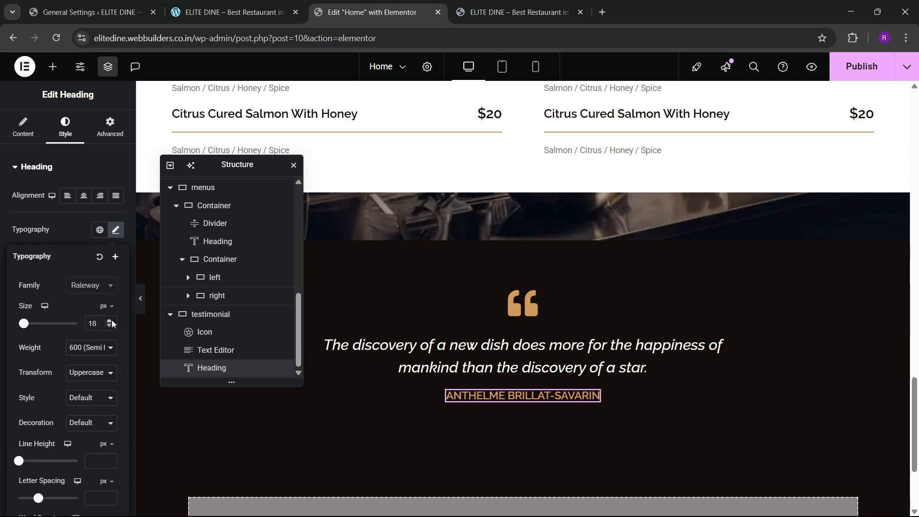
pyautogui.doubleClick(110, 321)
pyautogui.click(110, 326)
pyautogui.click(111, 326)
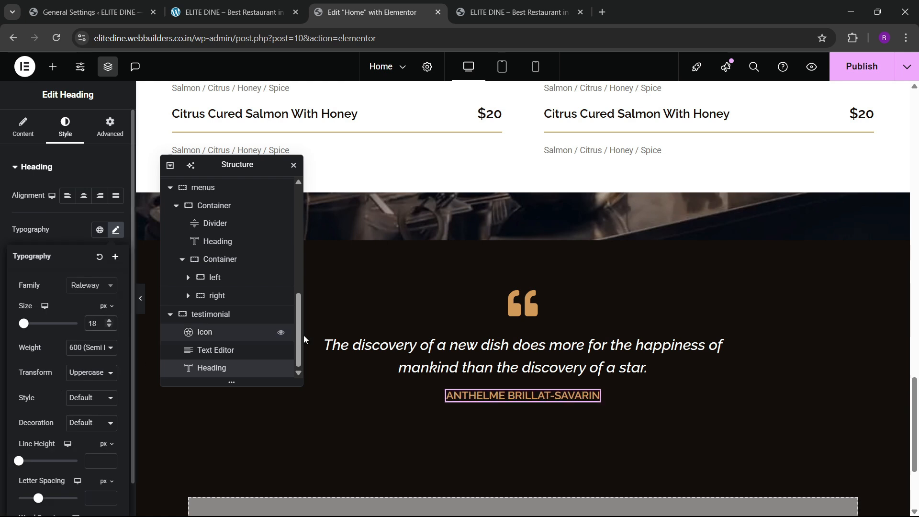
pyautogui.click(229, 12)
pyautogui.click(349, 6)
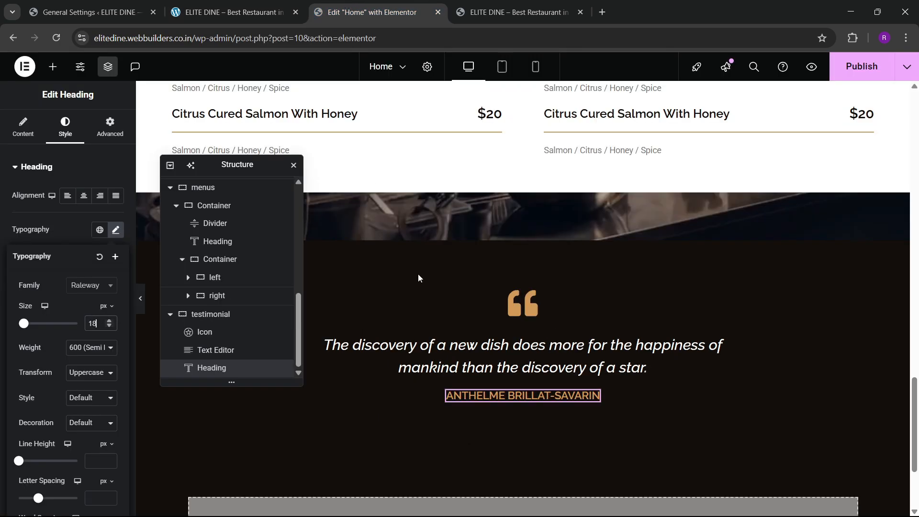
# Step: Find the Divider widget and place it below the author heading in the testimonial container
pyautogui.click(54, 76)
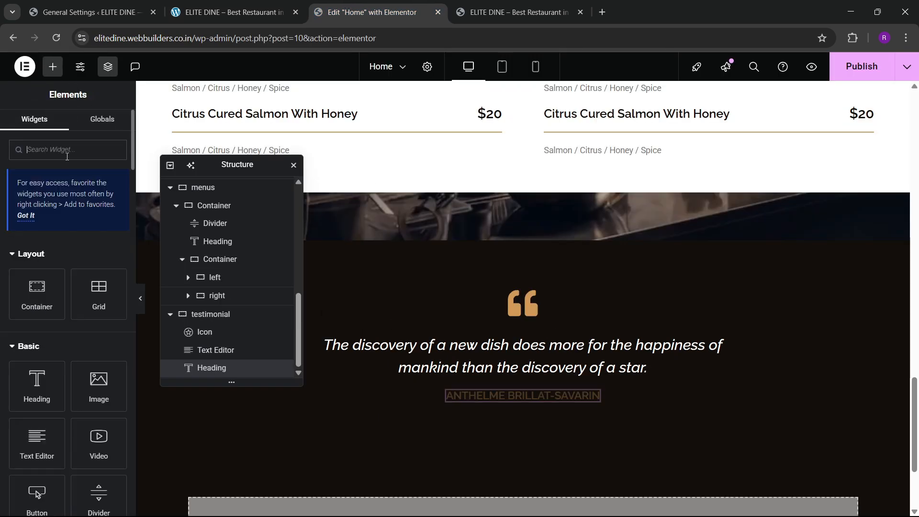
pyautogui.click(67, 149)
pyautogui.write('divid')
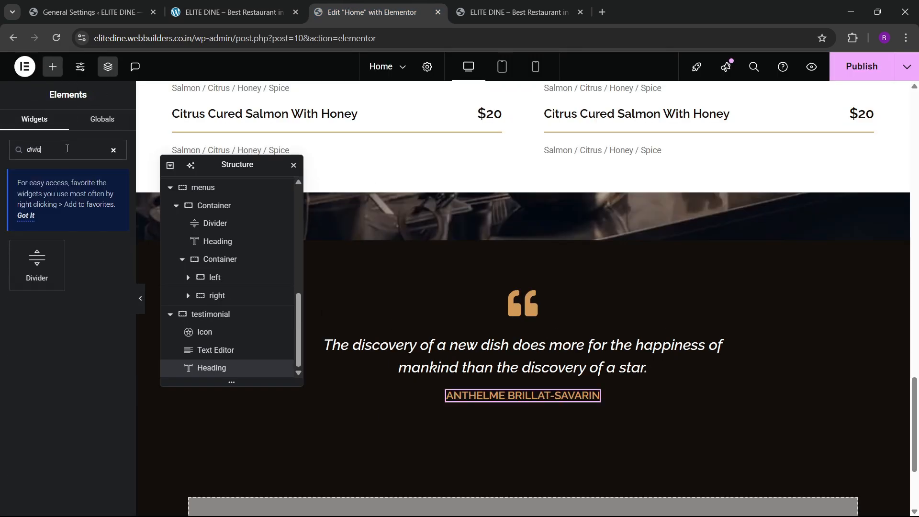
pyautogui.moveTo(37, 263); pyautogui.dragTo(500, 417)
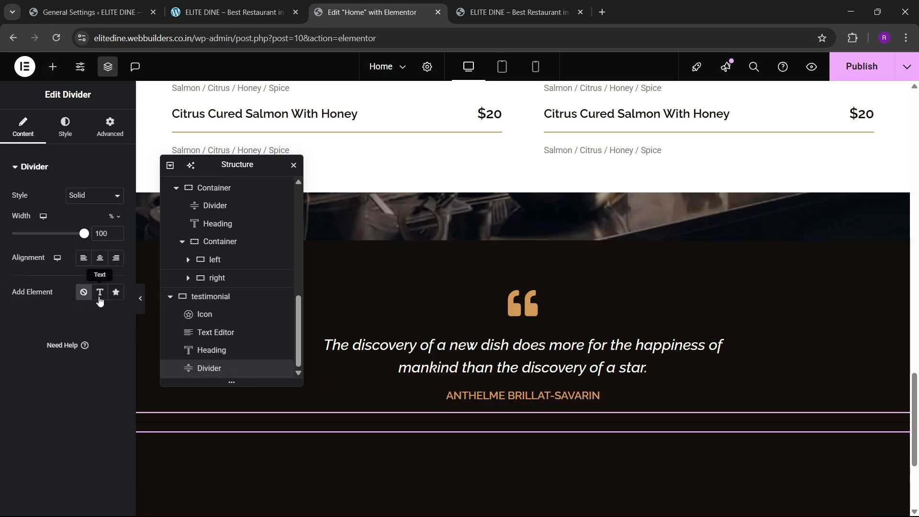
# Step: Add a star icon element to the new divider, reduce its width to 47%, and center-align it
pyautogui.click(115, 292)
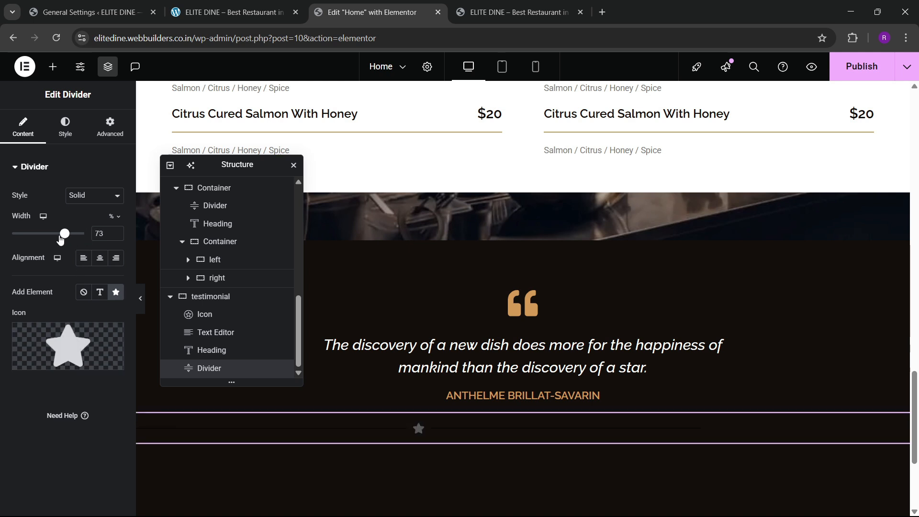
pyautogui.moveTo(57, 237); pyautogui.dragTo(88, 234)
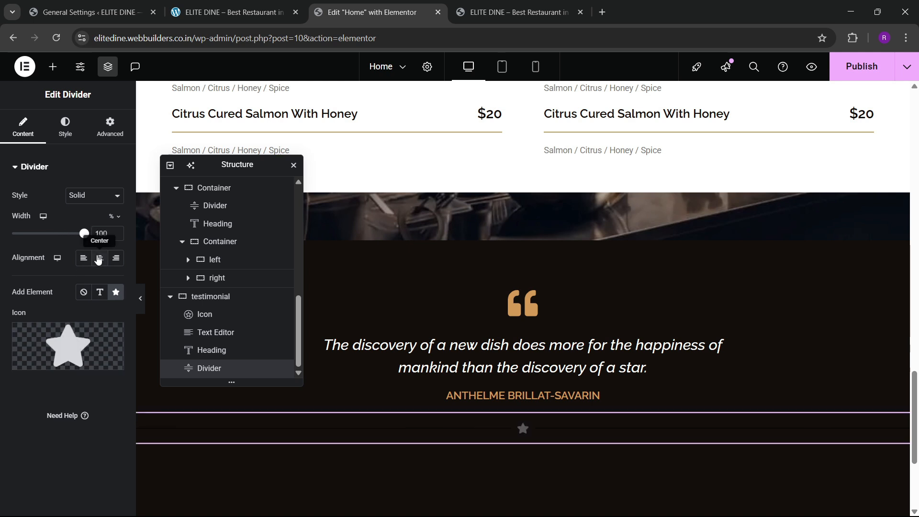
pyautogui.click(98, 259)
# Step: Apply the golden global color to both the divider's star icon and its line
pyautogui.click(66, 129)
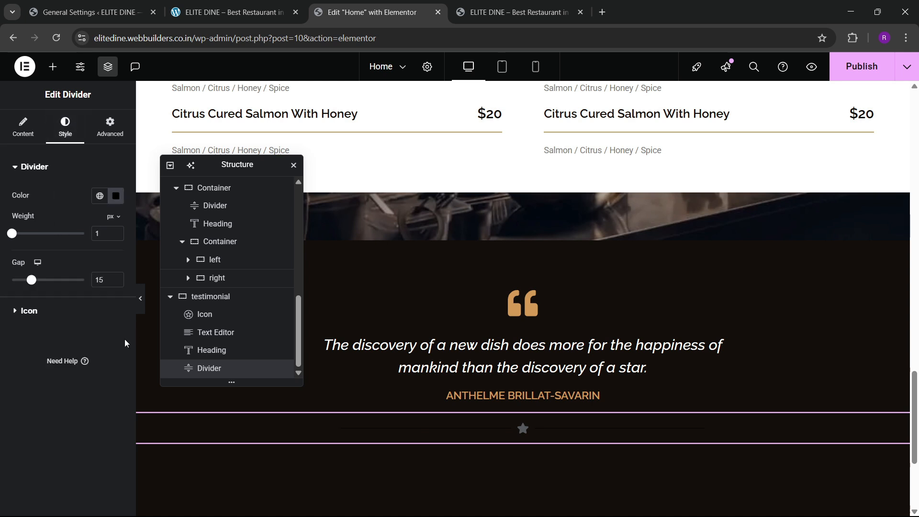
pyautogui.click(48, 312)
pyautogui.click(99, 286)
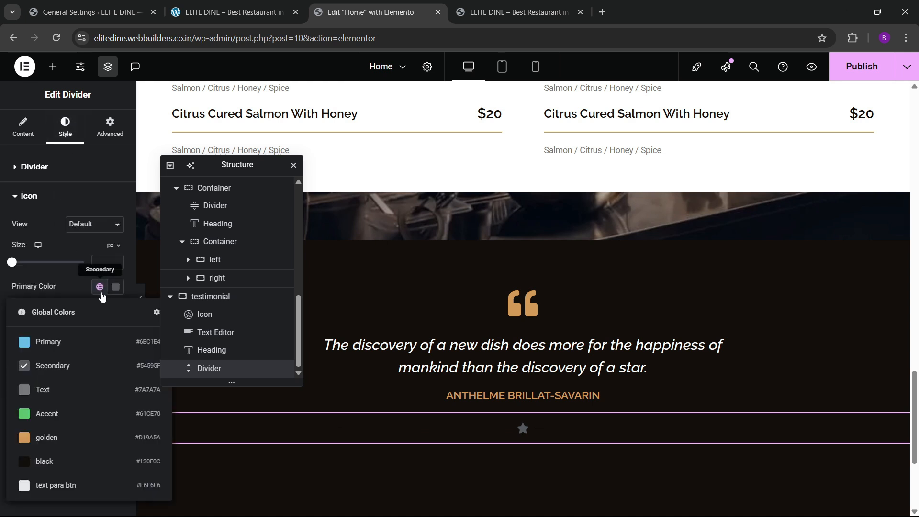
pyautogui.click(68, 438)
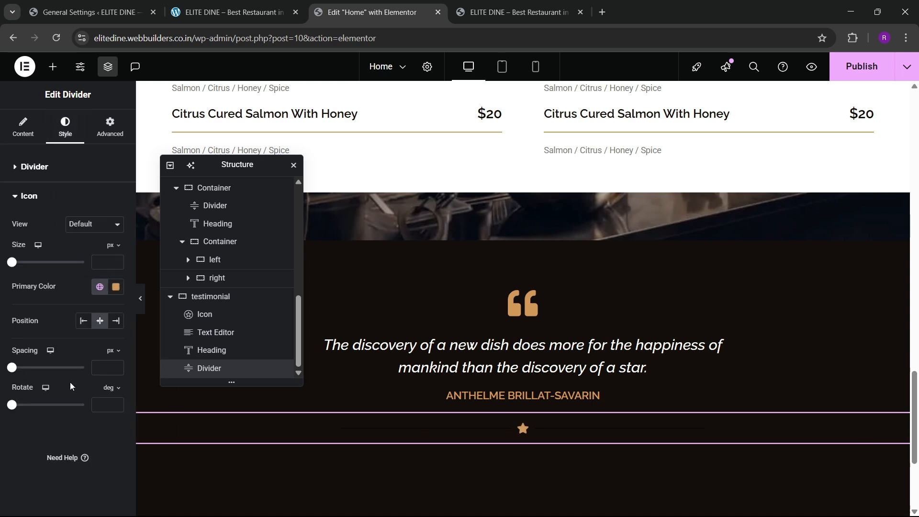
pyautogui.click(38, 167)
pyautogui.click(98, 197)
pyautogui.click(65, 340)
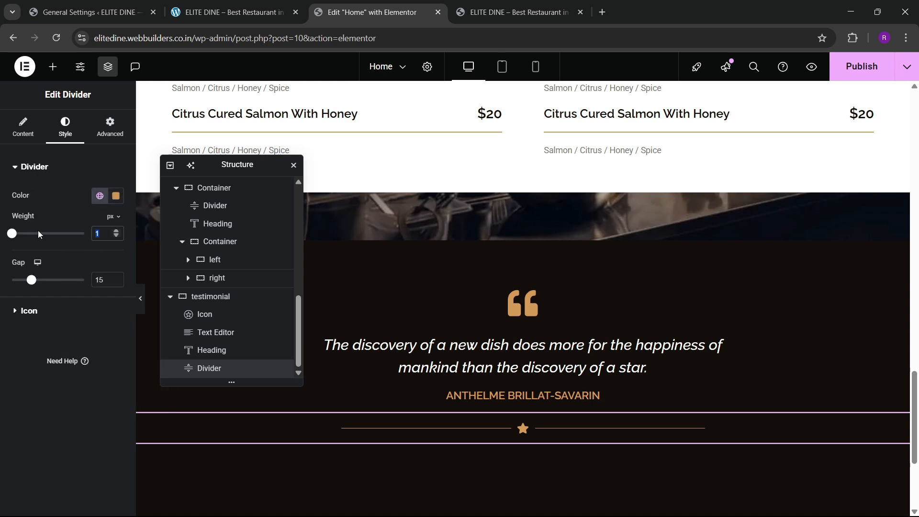
# Step: Set the testimonial divider's line weight to 2 px, its gap to 2 px, and its width to 12%
pyautogui.click(24, 128)
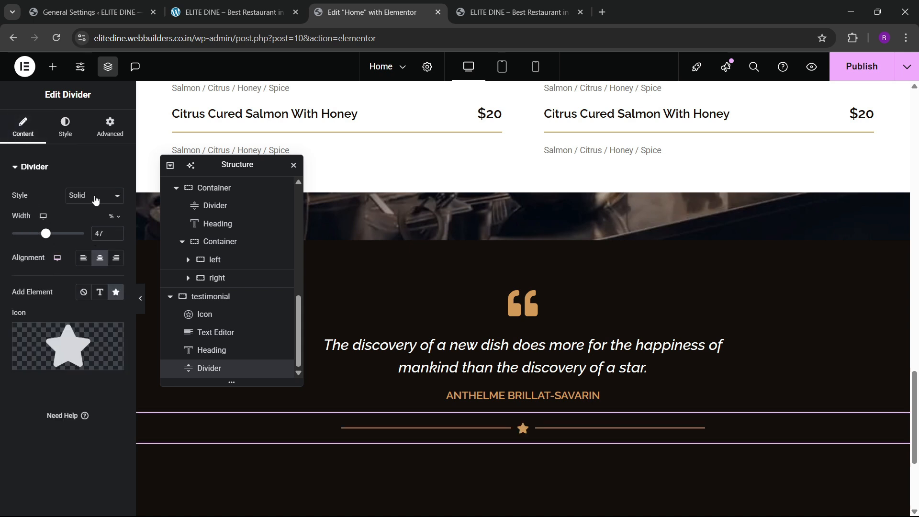
pyautogui.click(66, 127)
pyautogui.moveTo(35, 280); pyautogui.dragTo(1, 293)
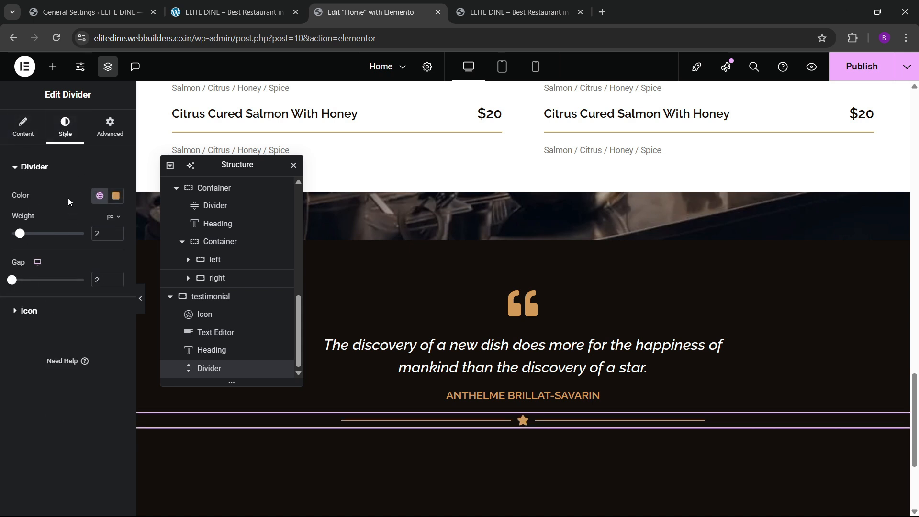
pyautogui.click(15, 137)
pyautogui.moveTo(40, 240); pyautogui.dragTo(23, 251)
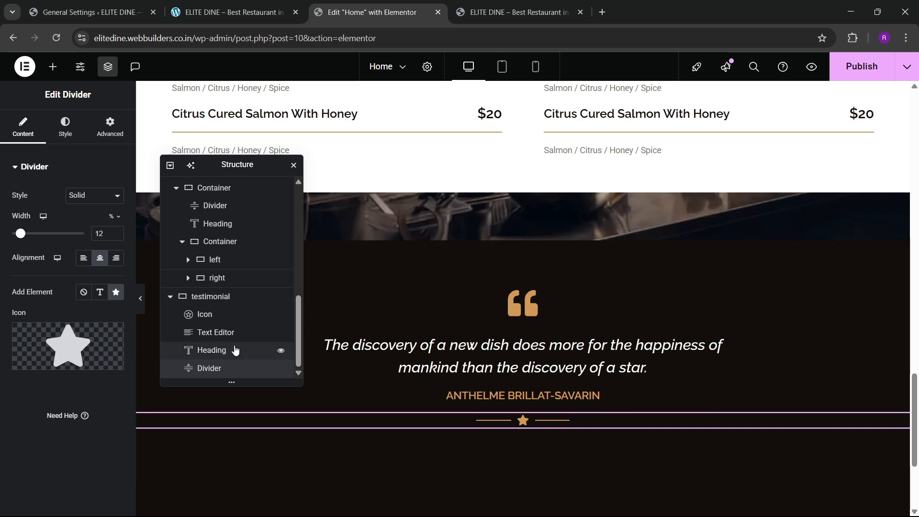
# Step: Set the testimonial container's column and row gaps to 40 px
pyautogui.click(240, 297)
pyautogui.scroll(-3, 57, 268)
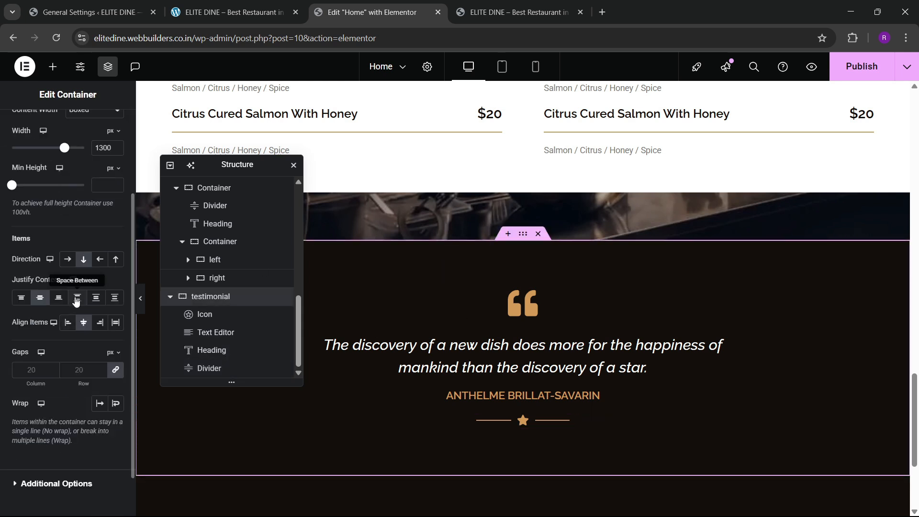
pyautogui.write('40')
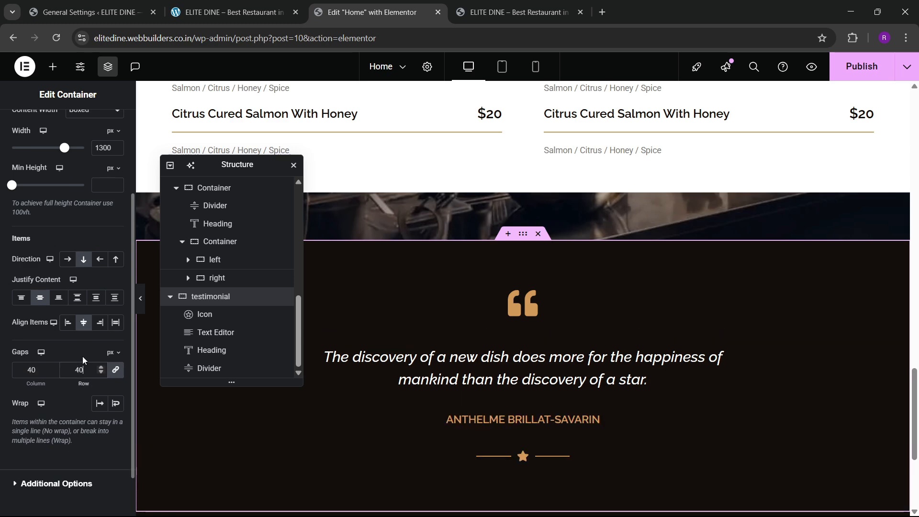
# Step: Save the home page and review the finished testimonial section on the live site
pyautogui.scroll(-4, 624, 269)
pyautogui.scroll(4, 600, 274)
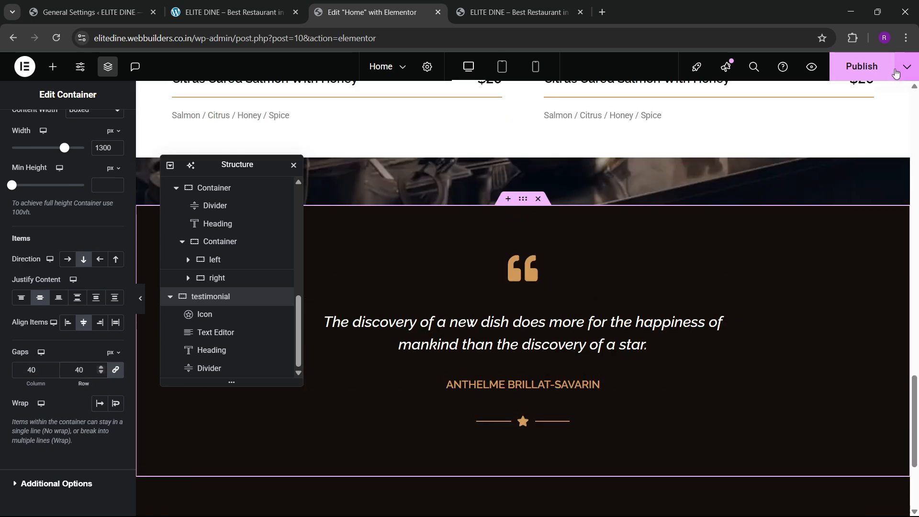
pyautogui.hotkey('ctrl', 's')
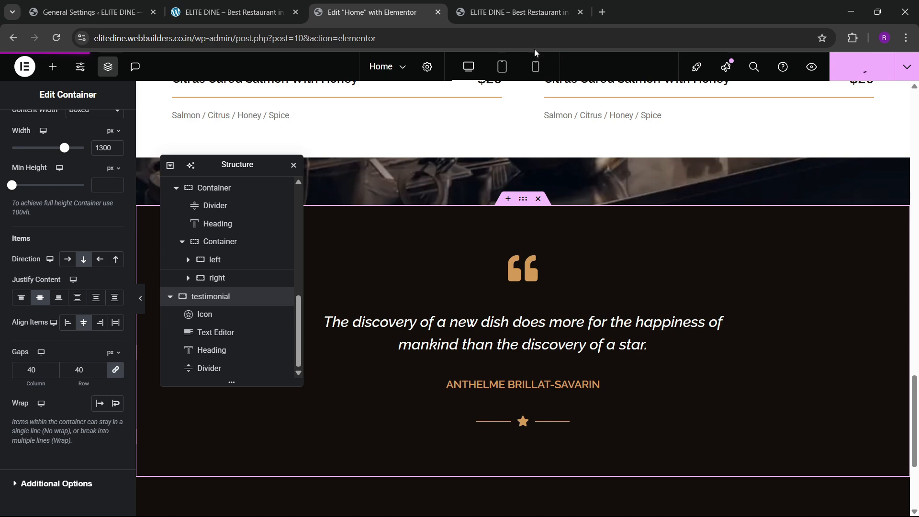
pyautogui.click(517, 12)
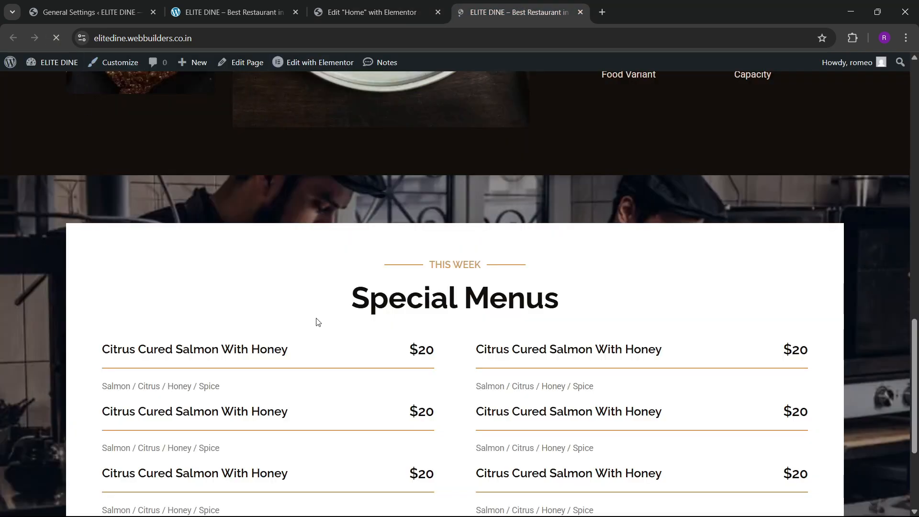
pyautogui.scroll(-10, 352, 300)
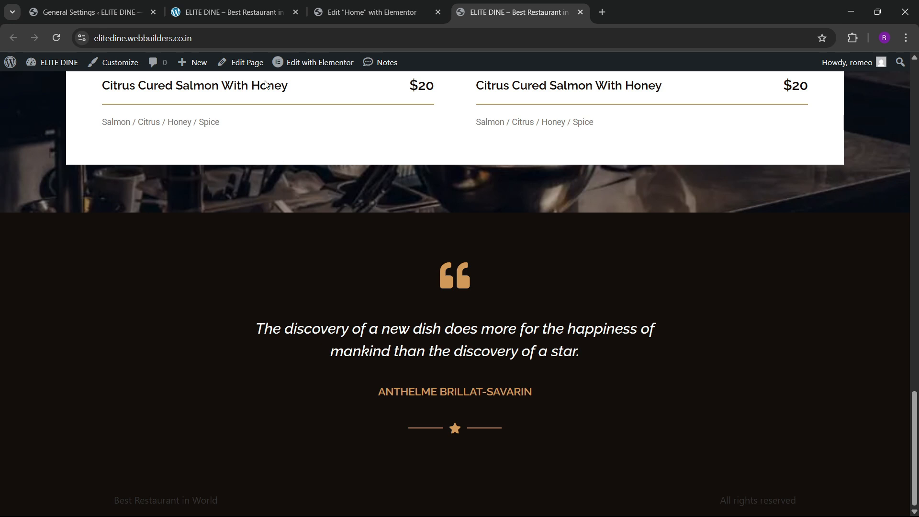
# Step: Examine the Our Menus section on the reference site, including its heading block and the three dish cards with their captions
pyautogui.click(228, 12)
pyautogui.scroll(-10, 461, 290)
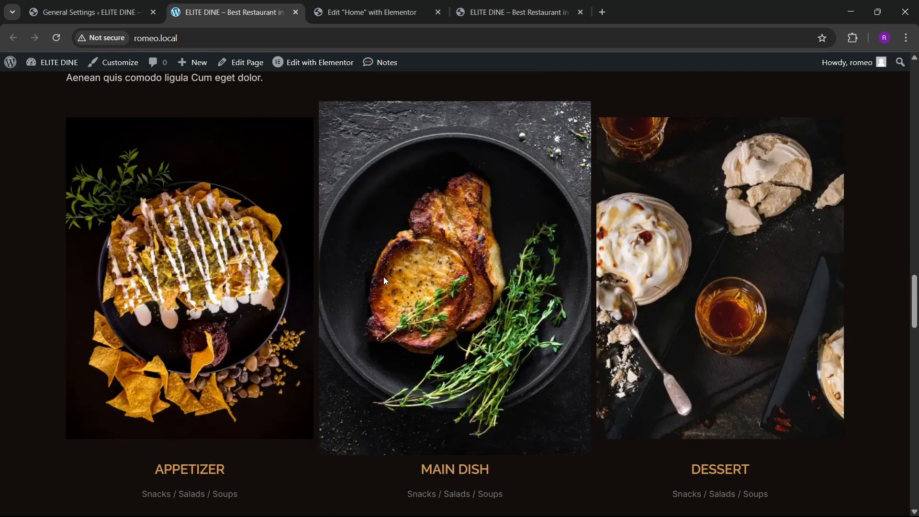
pyautogui.scroll(3, 383, 276)
pyautogui.scroll(-5, 327, 317)
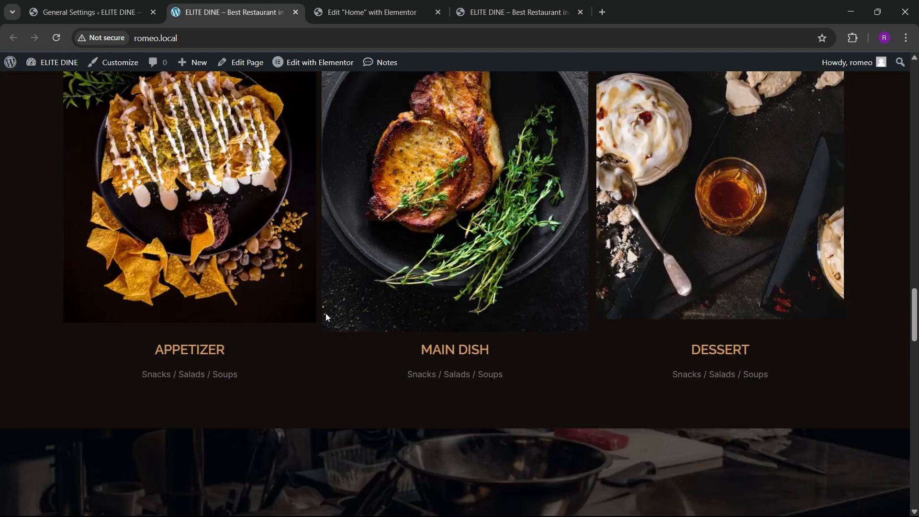
pyautogui.scroll(3, 414, 296)
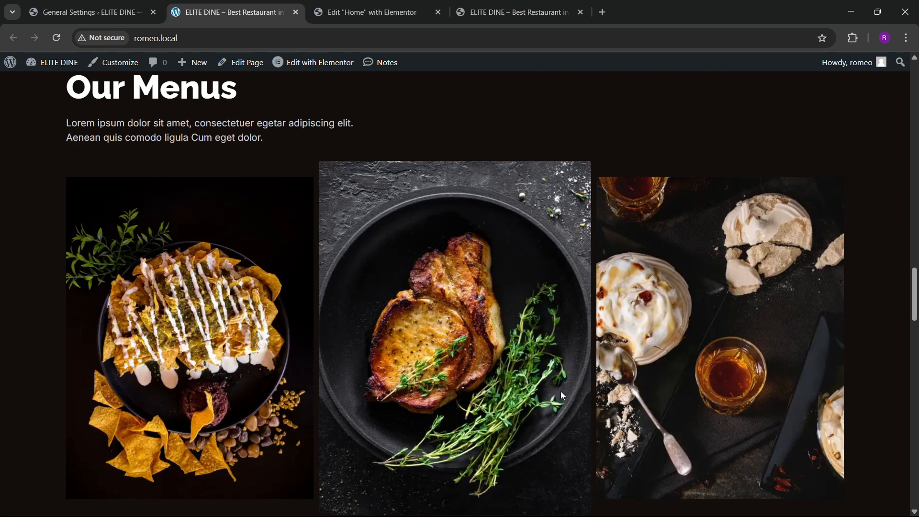
pyautogui.scroll(-5, 317, 343)
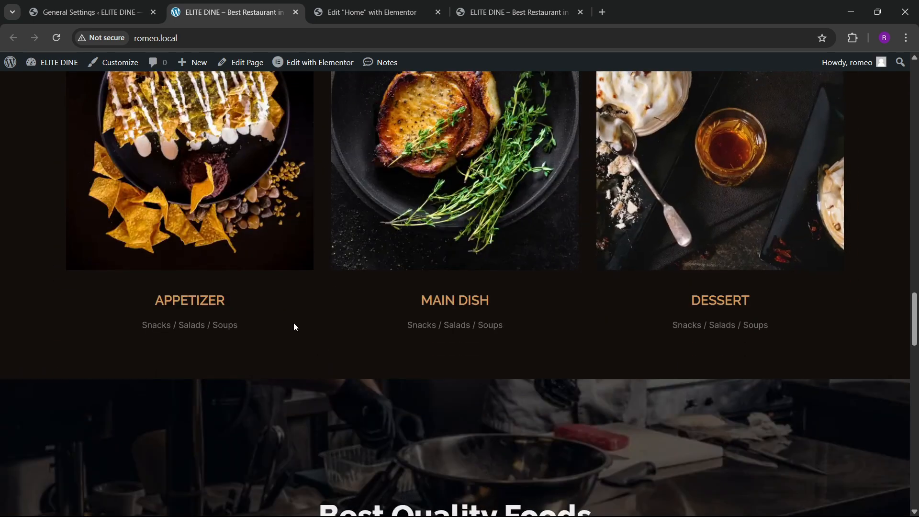
pyautogui.scroll(3, 292, 321)
pyautogui.scroll(5, 387, 299)
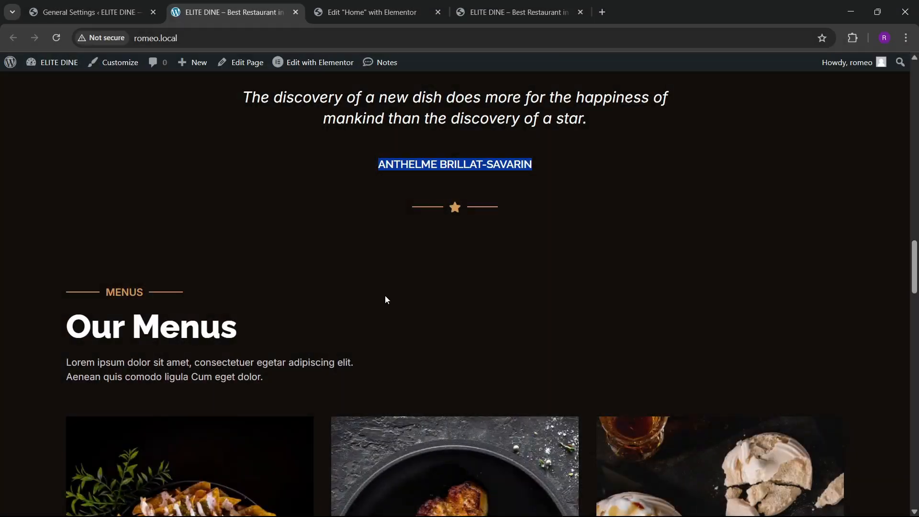
# Step: Add a single-column flexbox container below the testimonial section and rename it "menus"
pyautogui.hotkey('ctrl', 'Tab')
pyautogui.moveTo(242, 165); pyautogui.dragTo(742, 173)
pyautogui.scroll(-4, 500, 278)
pyautogui.click(499, 378)
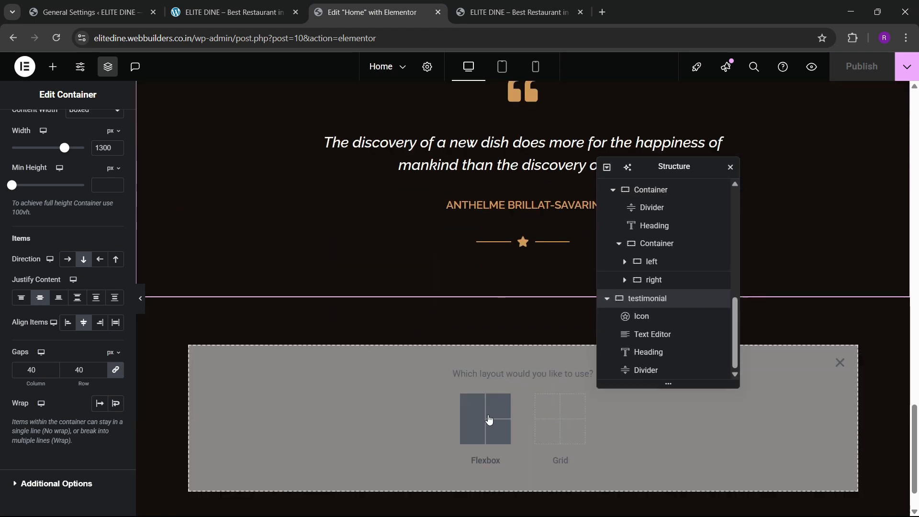
pyautogui.click(486, 421)
pyautogui.click(356, 409)
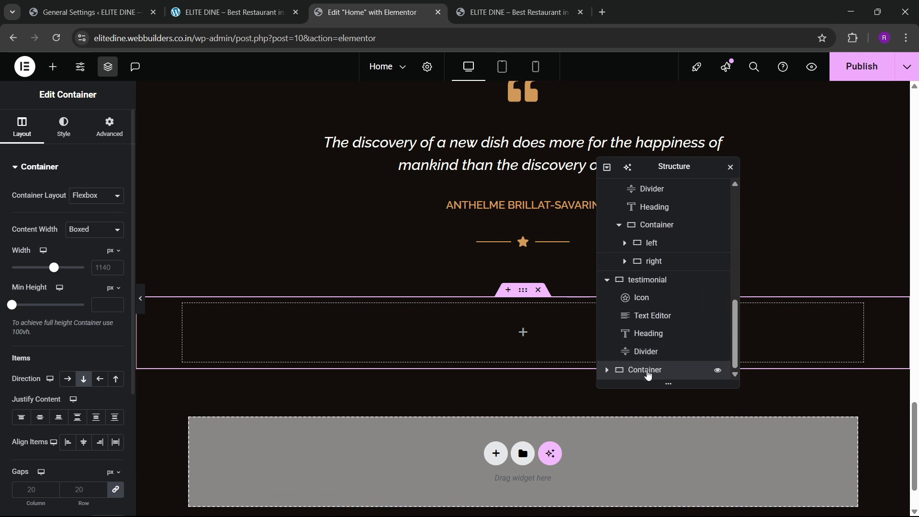
pyautogui.doubleClick(647, 370)
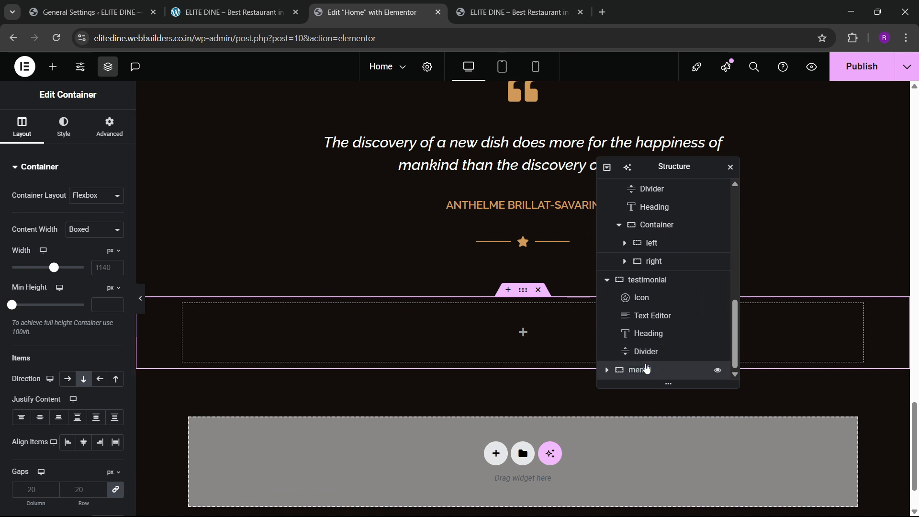
# Step: Set the menus container's width to 1300 px and its padding to 80 px top and bottom, 0 on the sides
pyautogui.click(110, 267)
pyautogui.write('1')
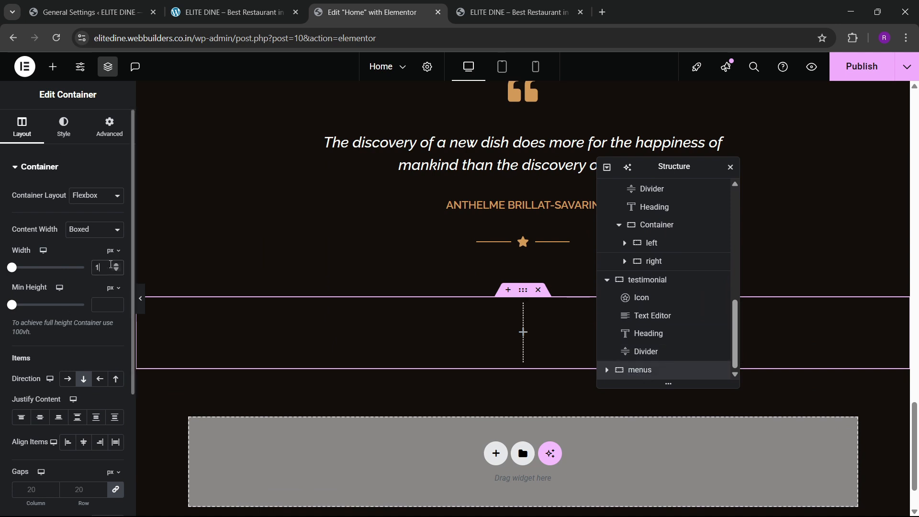
pyautogui.write('300')
pyautogui.click(98, 129)
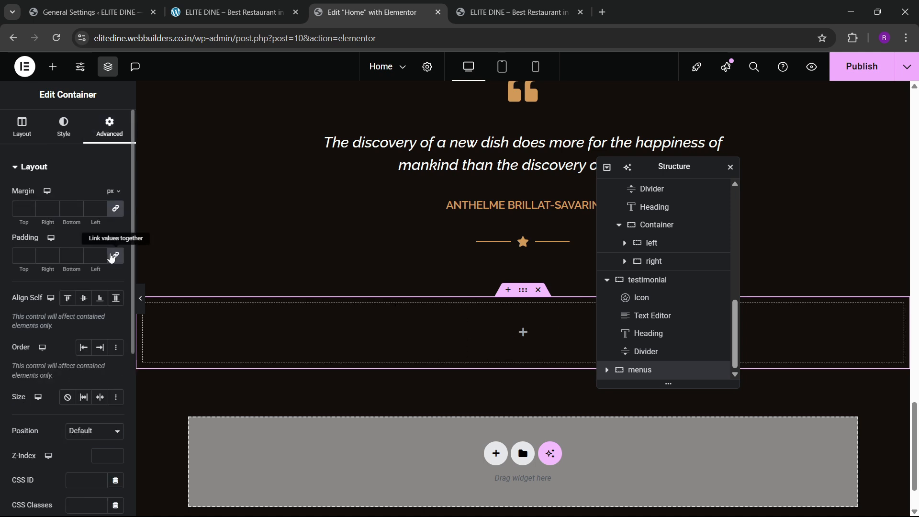
pyautogui.click(113, 256)
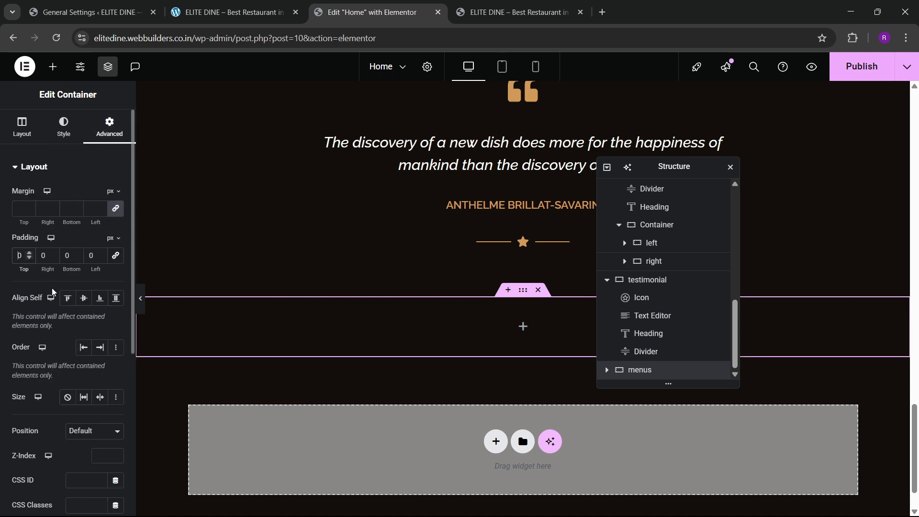
pyautogui.write('8')
pyautogui.click(66, 256)
pyautogui.write('8')
pyautogui.scroll(-1, 282, 274)
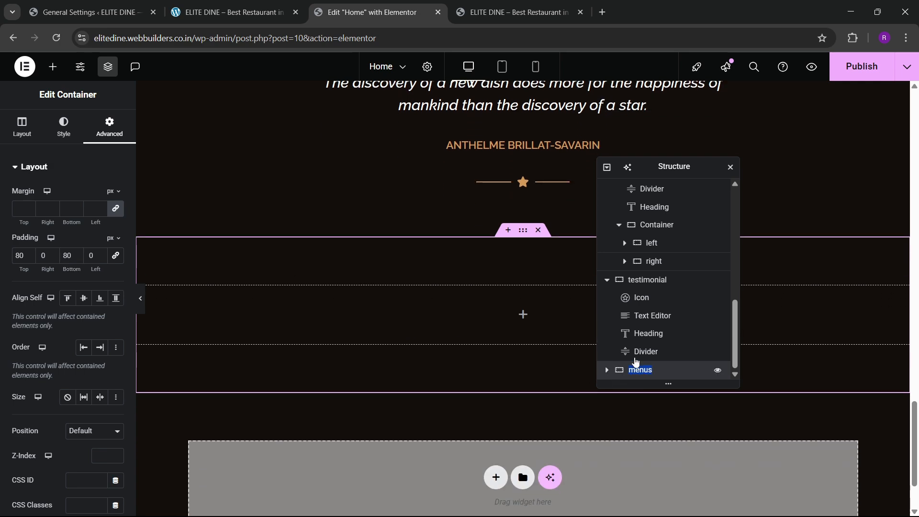
# Step: Copy the THIS WEEK divider from The Story card and paste it into the menus container
pyautogui.click(229, 12)
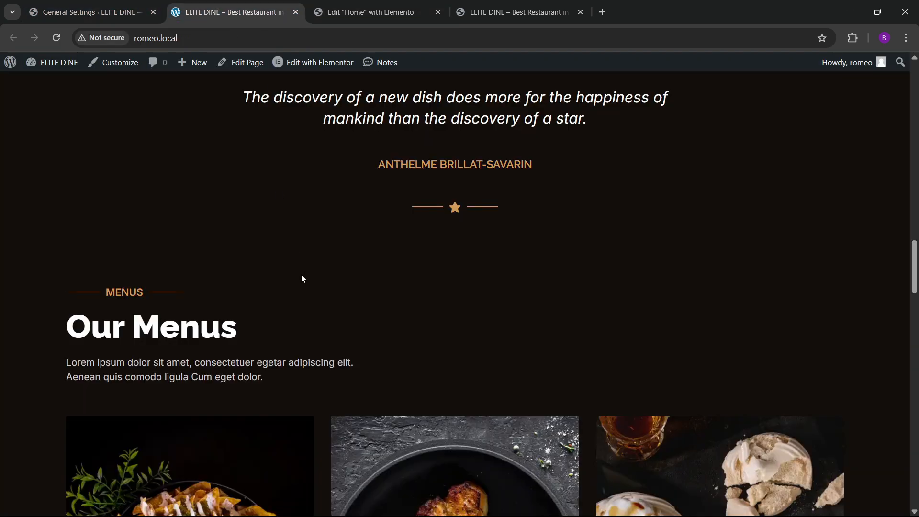
pyautogui.click(366, 11)
pyautogui.scroll(5, 569, 283)
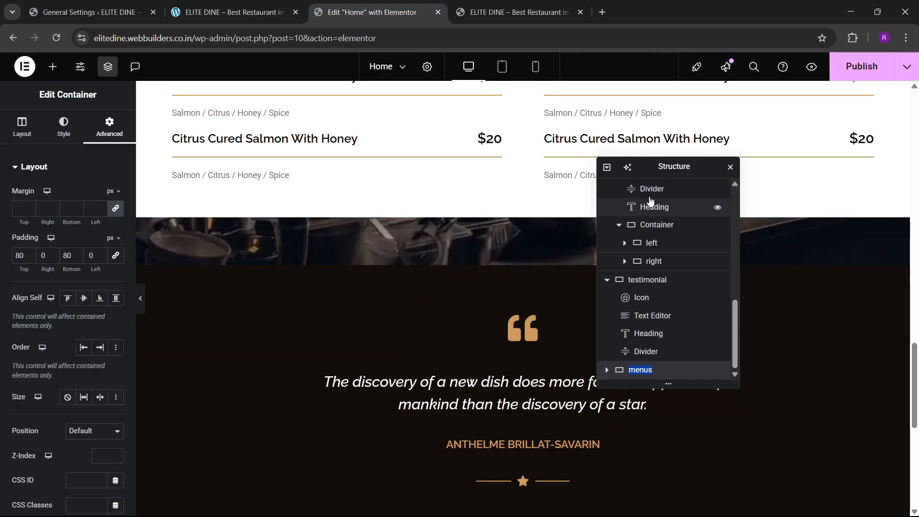
pyautogui.scroll(5, 667, 257)
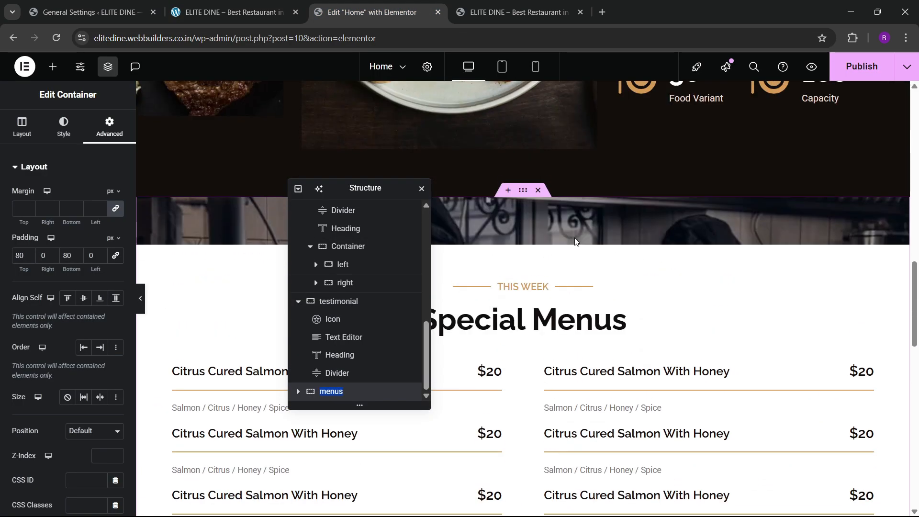
pyautogui.scroll(10, 575, 241)
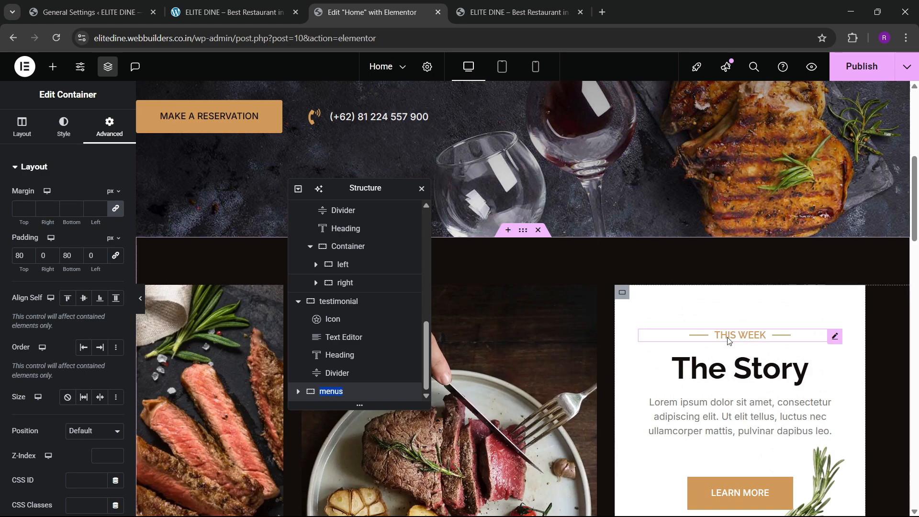
pyautogui.rightClick(731, 337)
pyautogui.moveTo(350, 189); pyautogui.dragTo(689, 185)
pyautogui.scroll(-5, 318, 240)
pyautogui.scroll(-20, 318, 240)
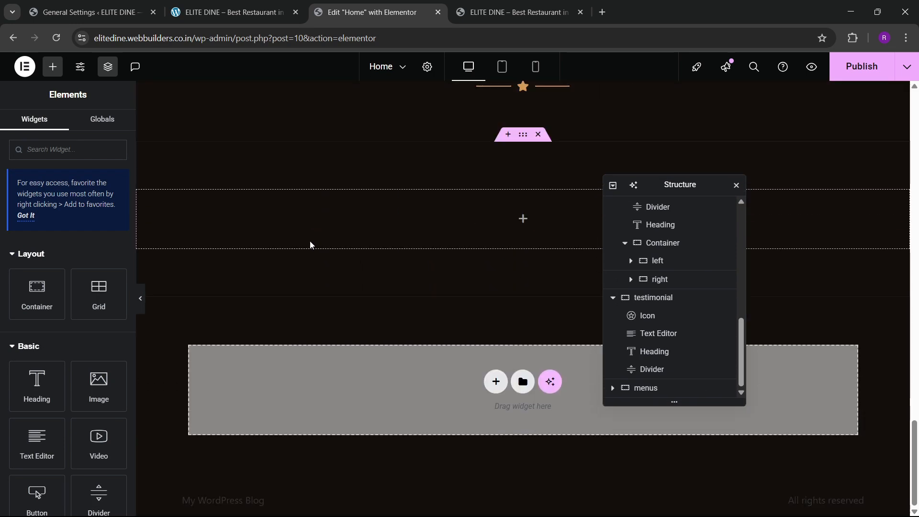
pyautogui.rightClick(249, 226)
pyautogui.click(278, 297)
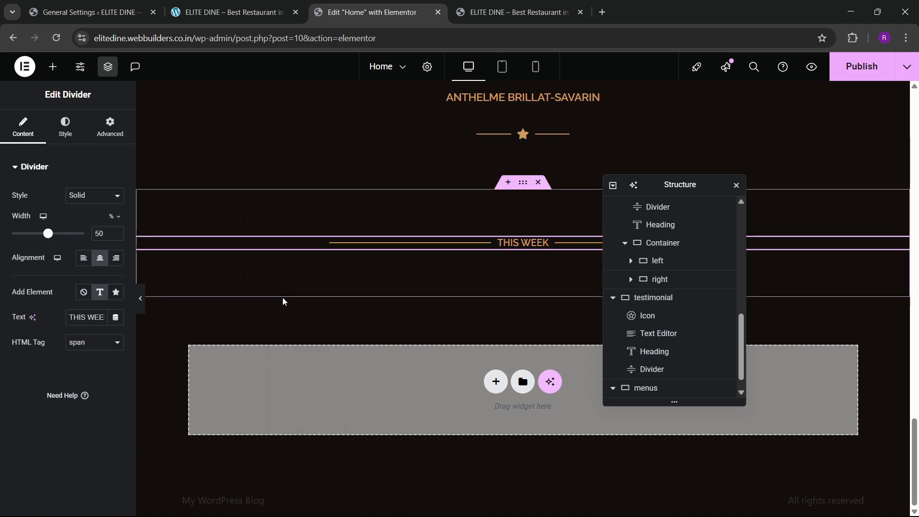
# Step: Left-align the pasted divider, set its width to 15%, and change its text to "MENUS"
pyautogui.click(80, 263)
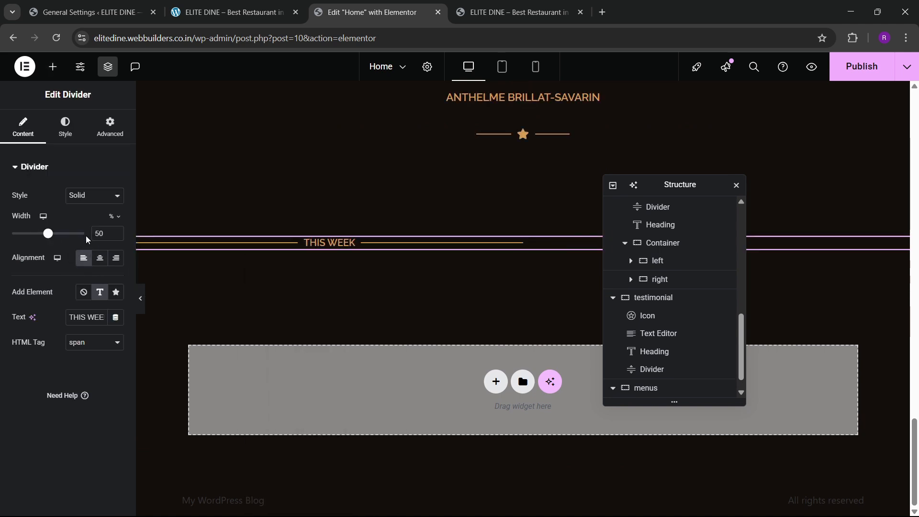
pyautogui.moveTo(58, 237); pyautogui.dragTo(28, 244)
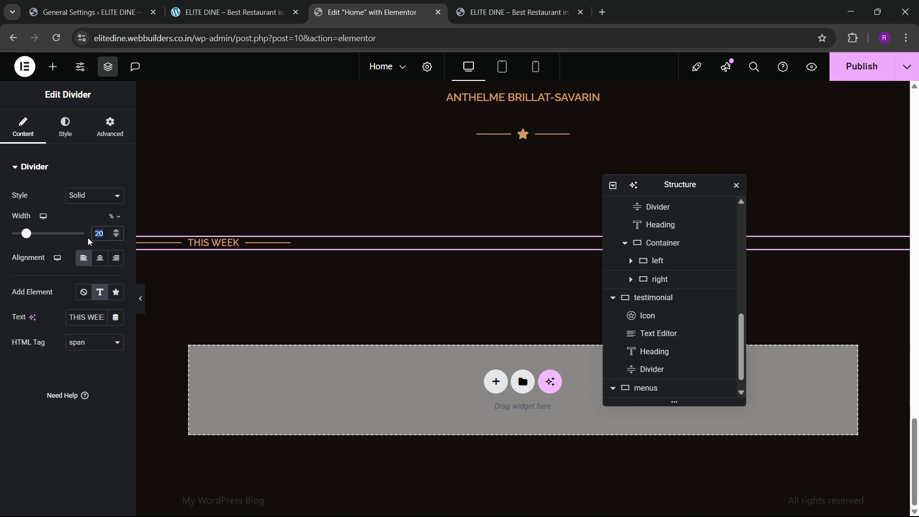
pyautogui.write('15')
pyautogui.click(228, 8)
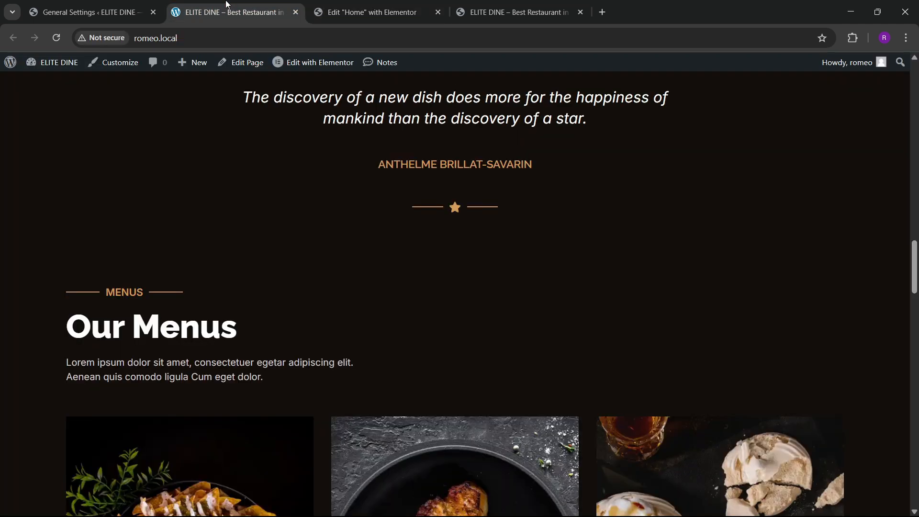
pyautogui.click(319, 11)
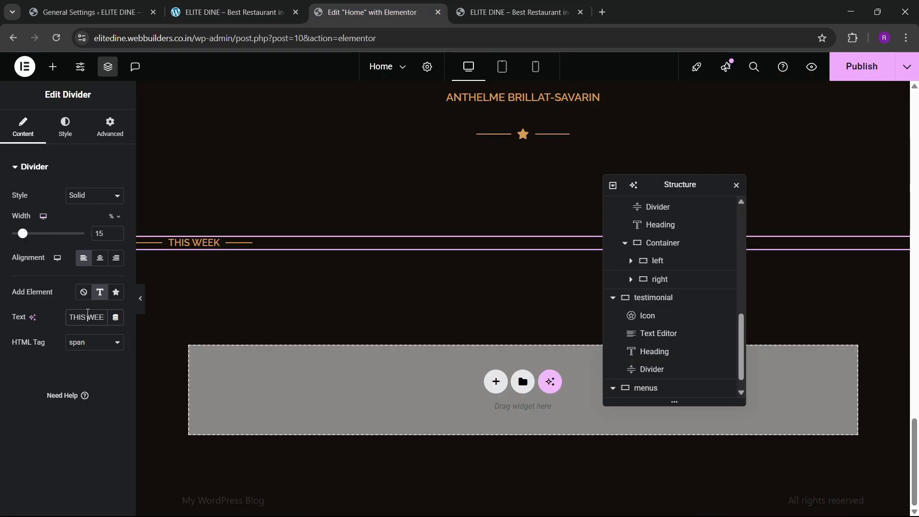
pyautogui.press('BackSpace')
pyautogui.write('MENUS')
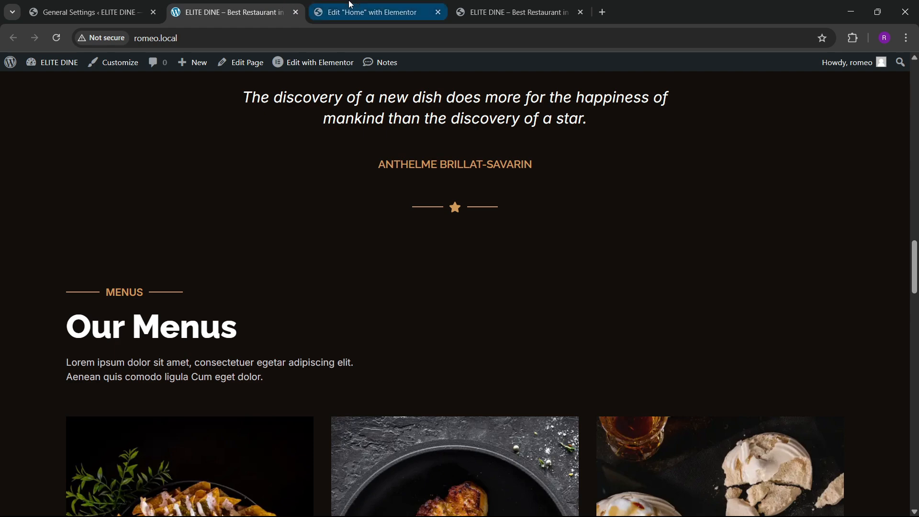
# Step: Copy the Special Menus heading and paste it below the MENUS divider in the menus container
pyautogui.click(367, 12)
pyautogui.scroll(10, 389, 283)
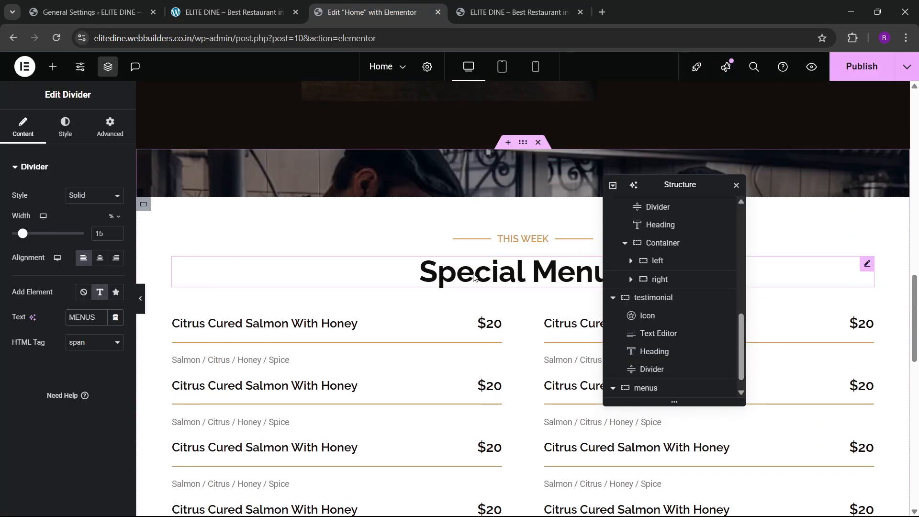
pyautogui.rightClick(476, 280)
pyautogui.click(494, 298)
pyautogui.scroll(-10, 377, 310)
pyautogui.scroll(-3, 244, 307)
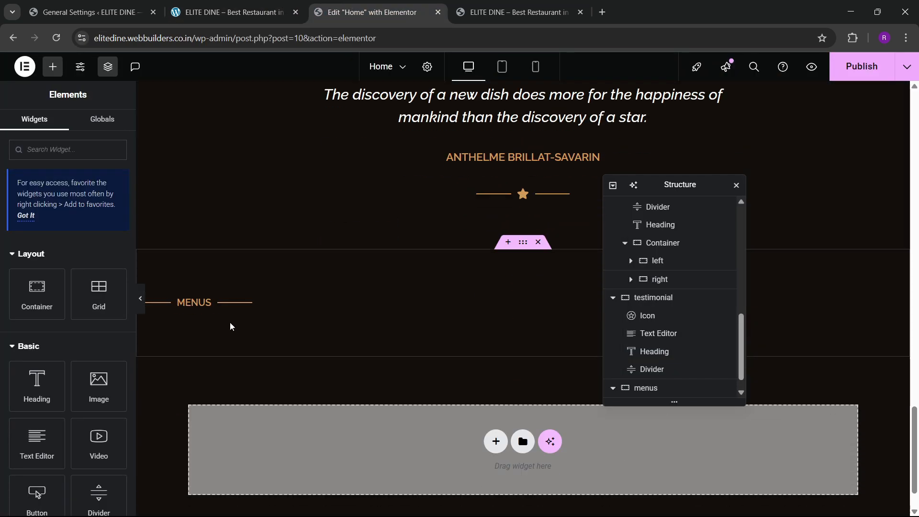
pyautogui.rightClick(230, 324)
pyautogui.click(240, 316)
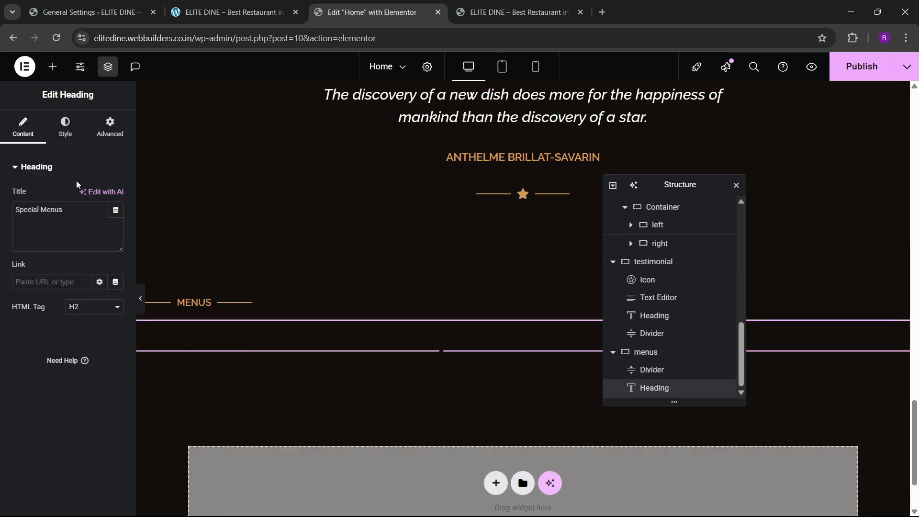
# Step: Change the pasted heading's text color to white and left-align it
pyautogui.click(65, 127)
pyautogui.click(115, 366)
pyautogui.moveTo(60, 227); pyautogui.dragTo(29, 196)
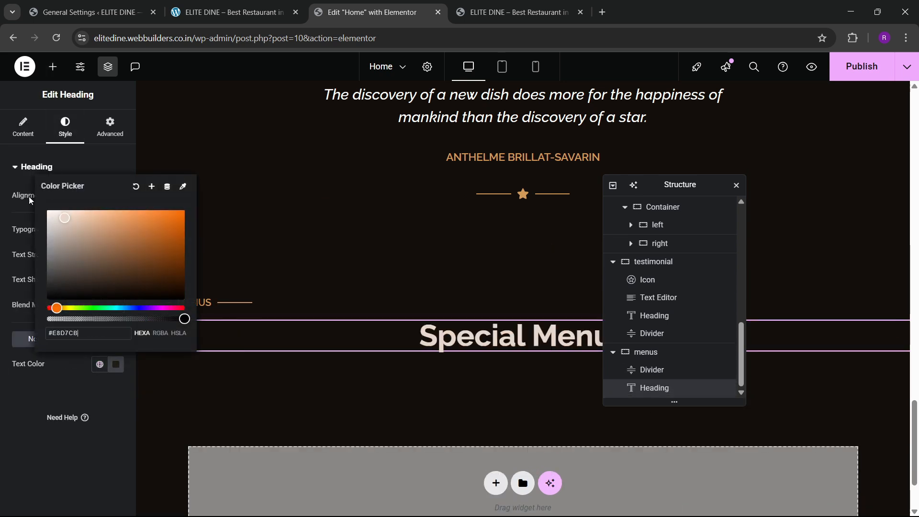
pyautogui.click(17, 386)
pyautogui.click(68, 196)
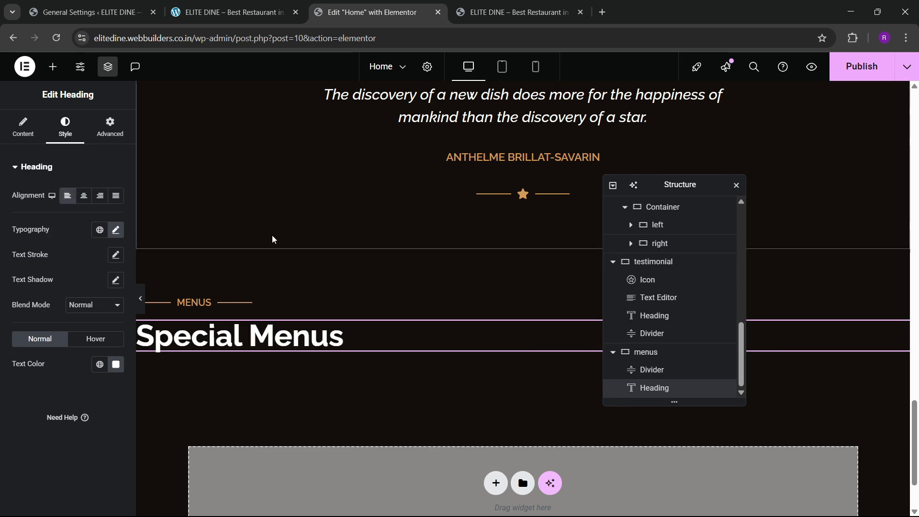
# Step: Change the menus section heading's title to "Our Menus" to match the reference site
pyautogui.click(229, 12)
pyautogui.click(386, 5)
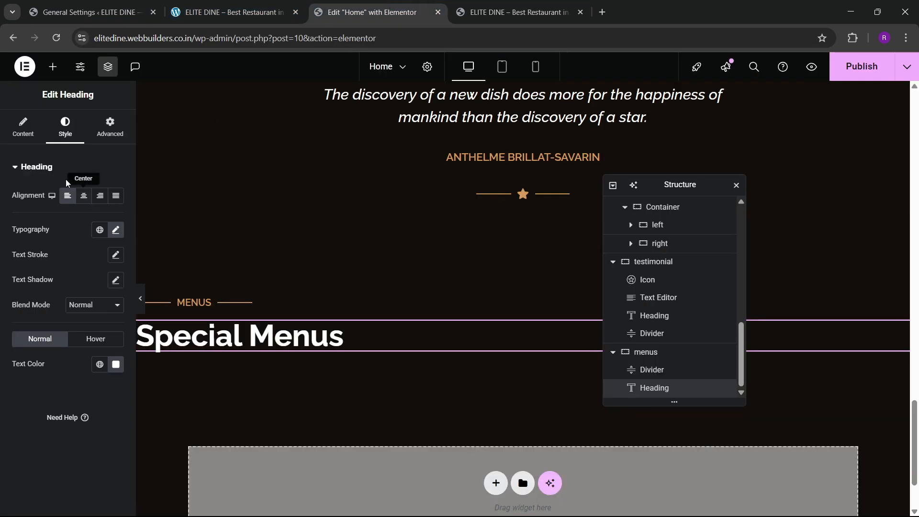
pyautogui.click(23, 127)
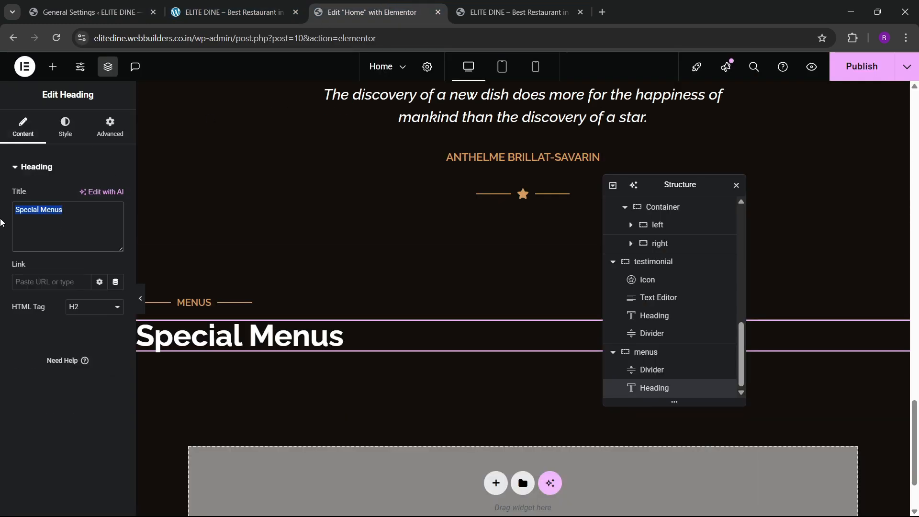
pyautogui.write('Our')
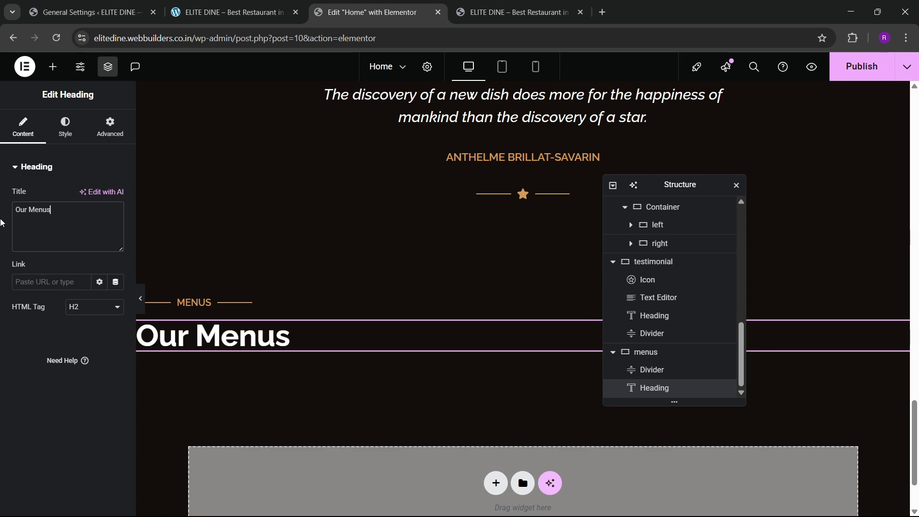
# Step: Add a Text Editor paragraph below the Our Menus heading in the menus container
pyautogui.click(239, 6)
pyautogui.click(368, 9)
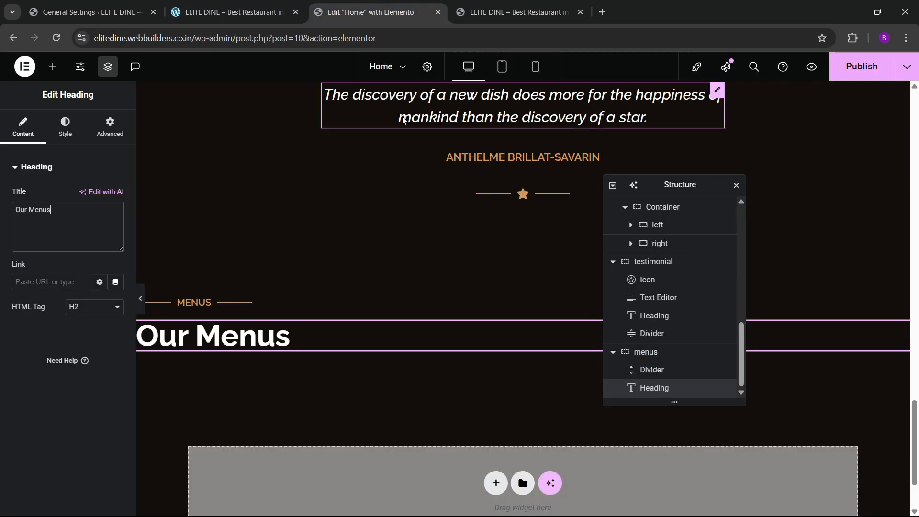
pyautogui.click(53, 73)
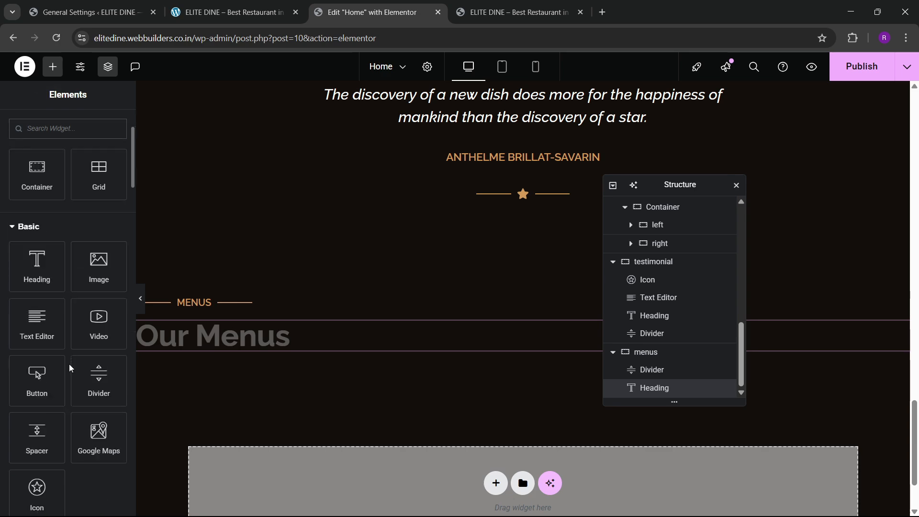
pyautogui.moveTo(37, 322); pyautogui.dragTo(237, 346)
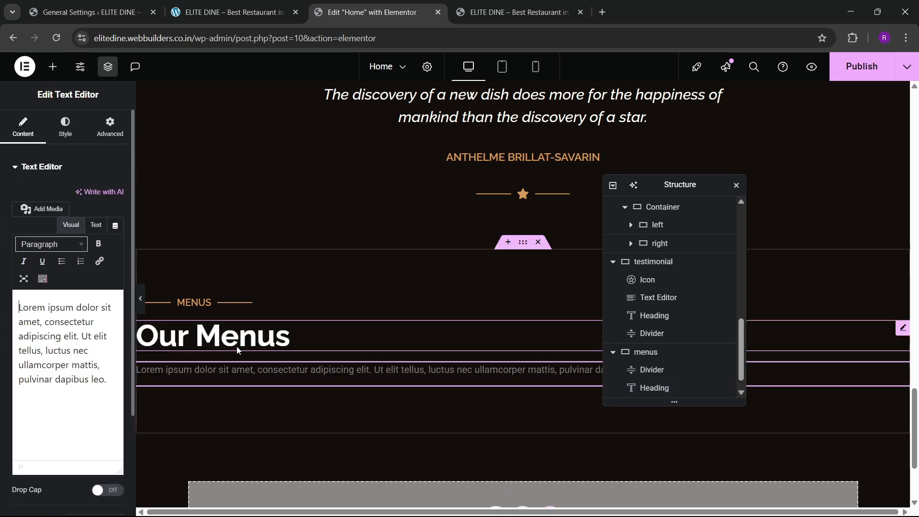
# Step: Set the new paragraph's text color to the global color "text para btn" to match the reference site
pyautogui.click(268, 7)
pyautogui.click(369, 11)
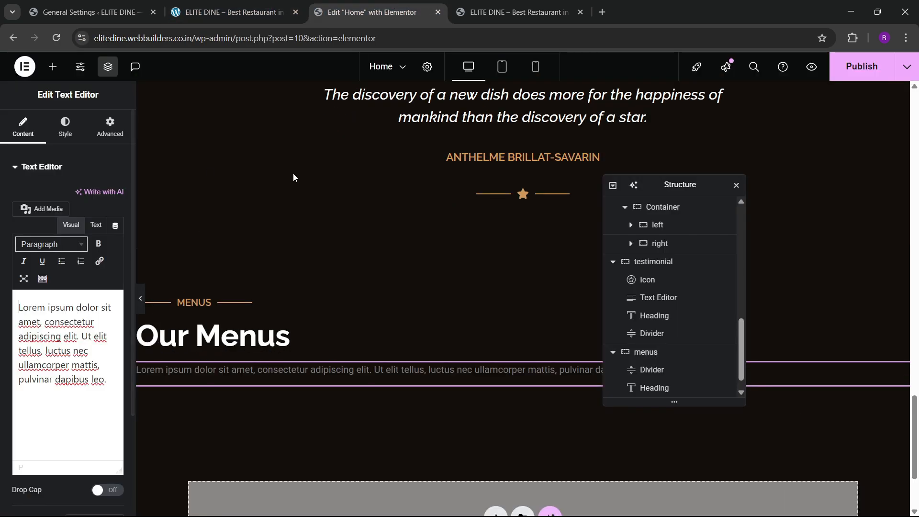
pyautogui.click(65, 127)
pyautogui.click(103, 230)
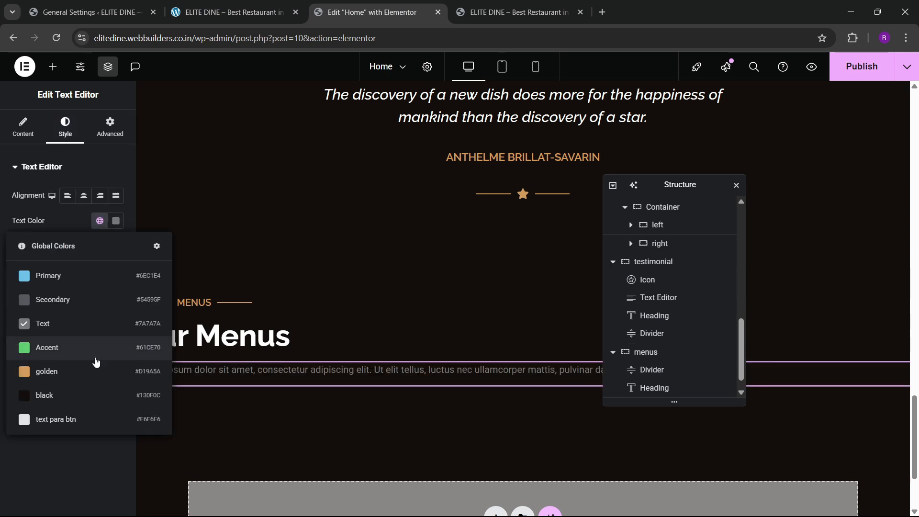
pyautogui.click(72, 420)
# Step: Switch the paragraph to a custom percentage width, narrowing it to a little under half of the section
pyautogui.click(117, 139)
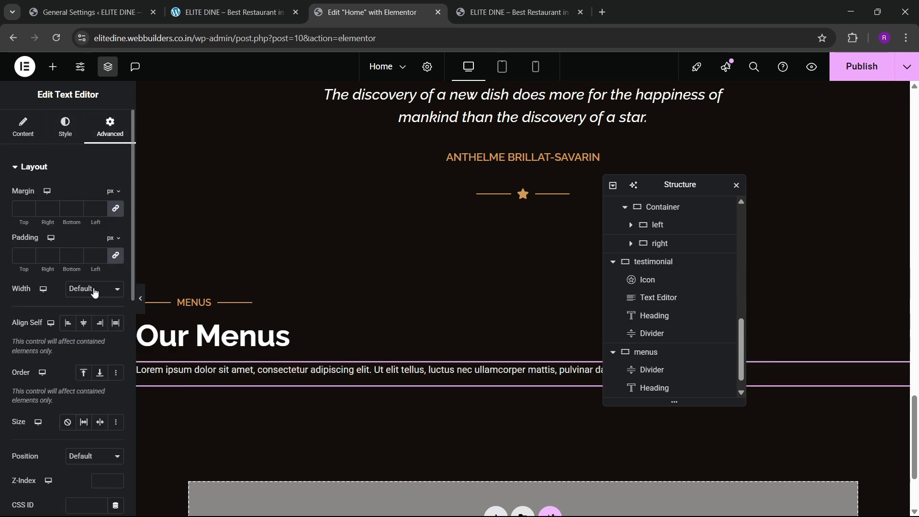
pyautogui.click(87, 346)
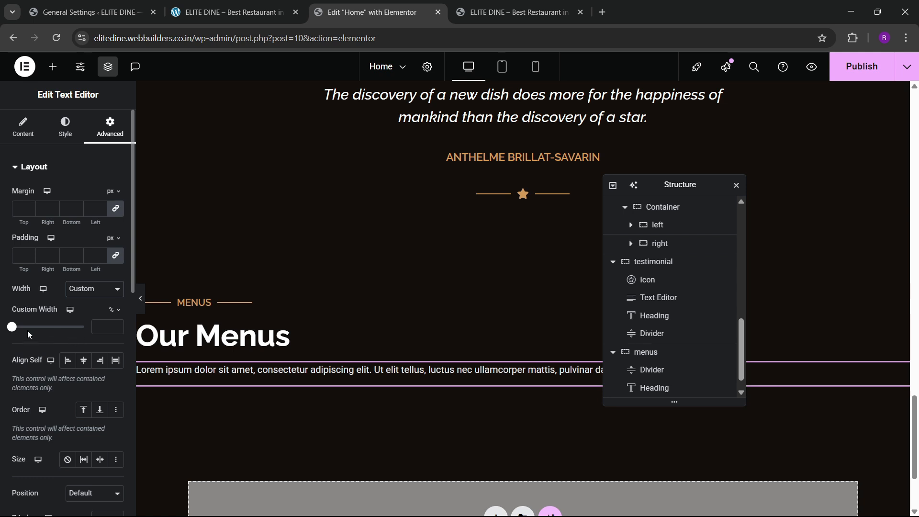
pyautogui.moveTo(14, 329); pyautogui.dragTo(42, 334)
# Step: Check the menu card layout on the reference site and add a Grid below the Our Menus paragraph
pyautogui.click(229, 12)
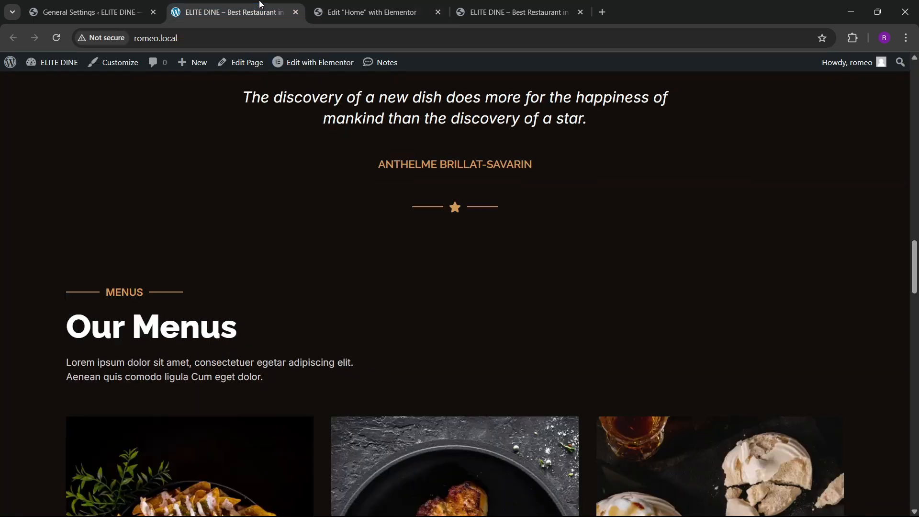
pyautogui.scroll(-8, 367, 128)
pyautogui.scroll(4, 366, 128)
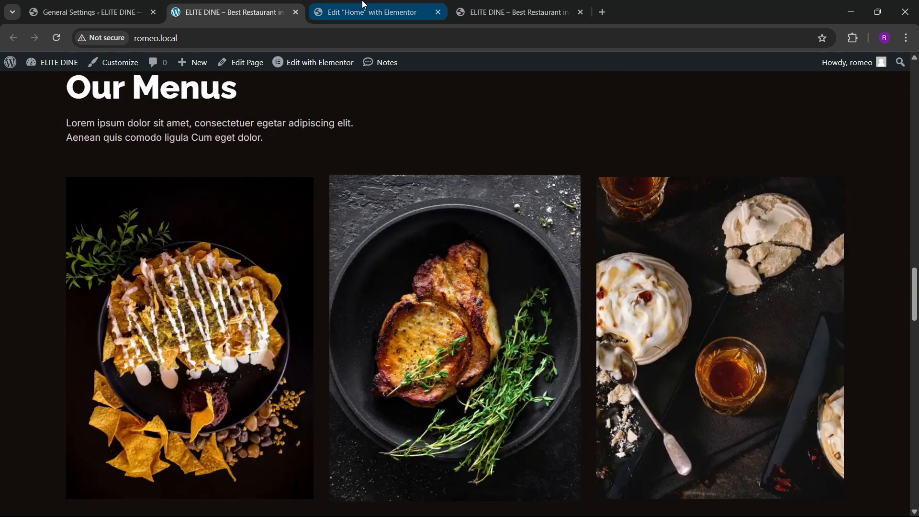
pyautogui.click(371, 12)
pyautogui.click(52, 68)
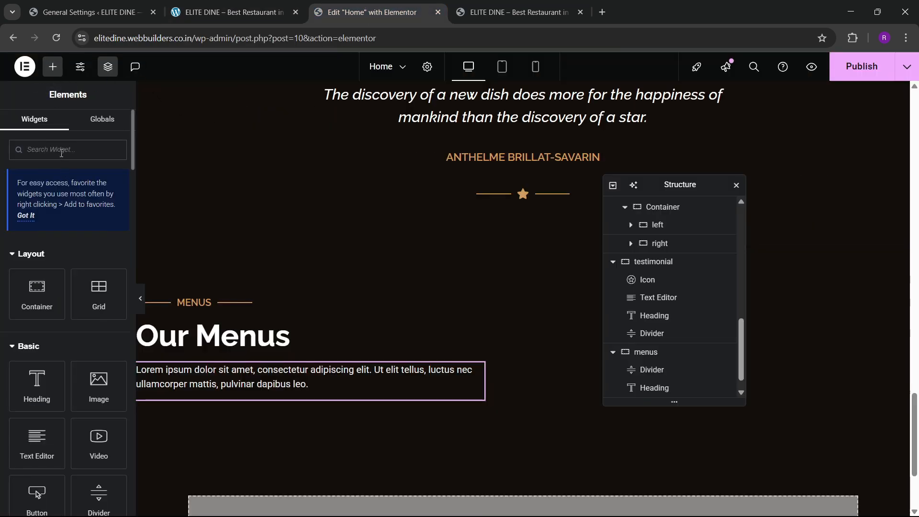
pyautogui.write('gride')
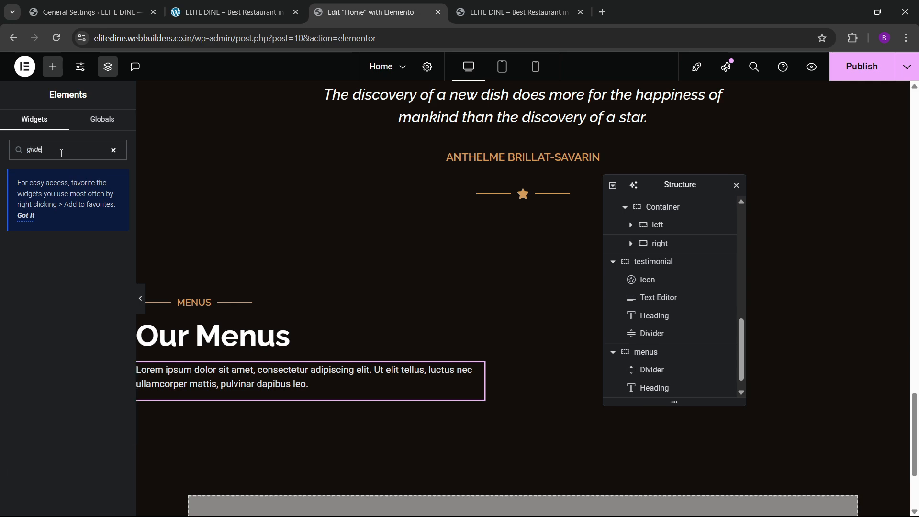
pyautogui.press('BackSpace')
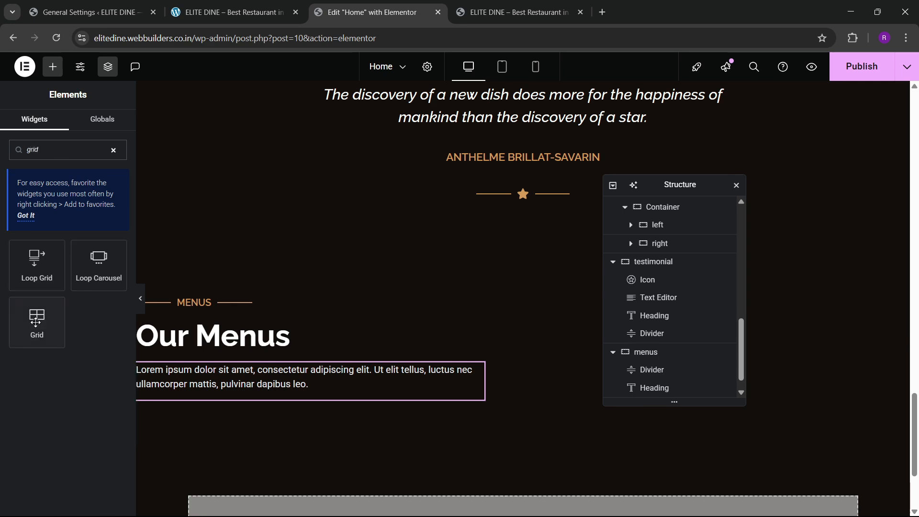
pyautogui.moveTo(36, 322); pyautogui.dragTo(276, 394)
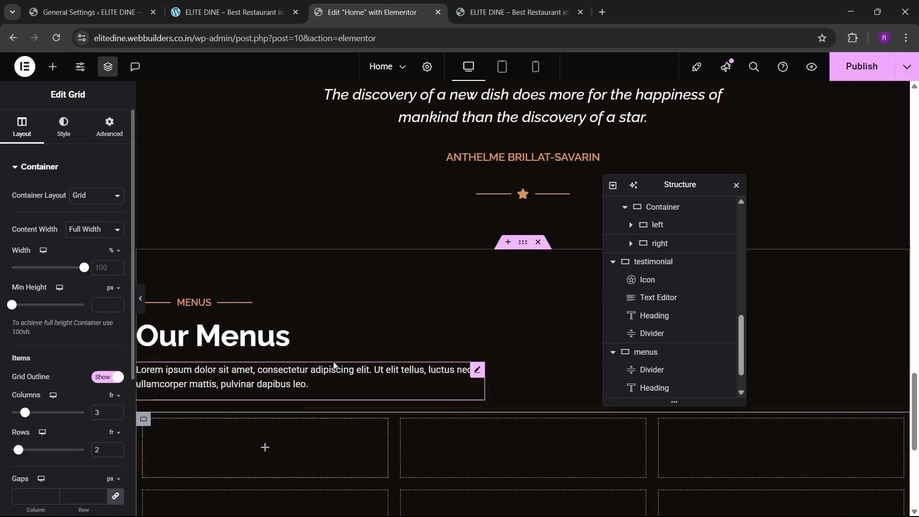
# Step: Compare with the reference site's three-card layout and reduce the grid to a single row of three columns
pyautogui.scroll(-4, 334, 366)
pyautogui.click(192, 6)
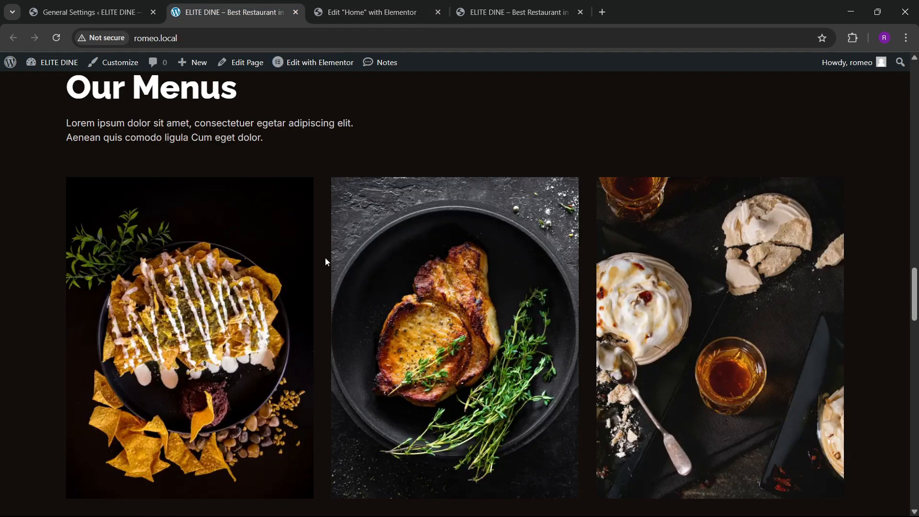
pyautogui.scroll(-5, 326, 258)
pyautogui.click(419, 6)
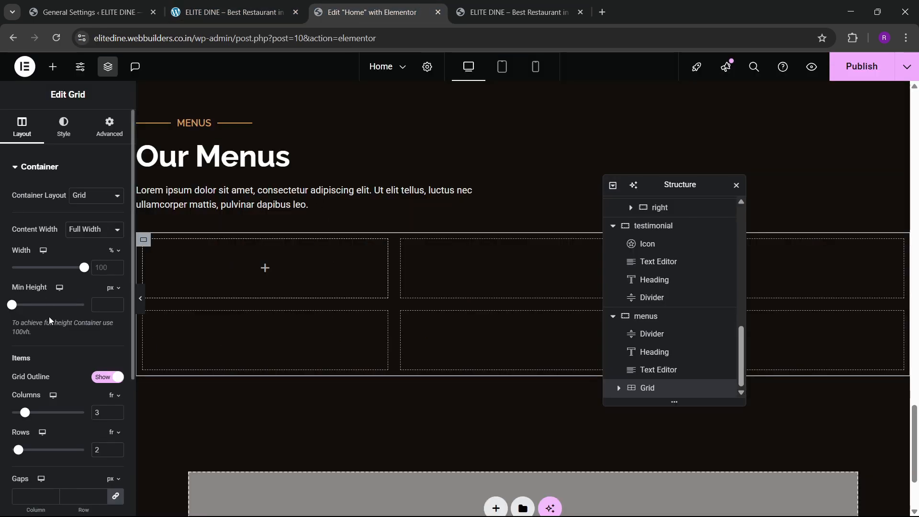
pyautogui.scroll(-3, 72, 325)
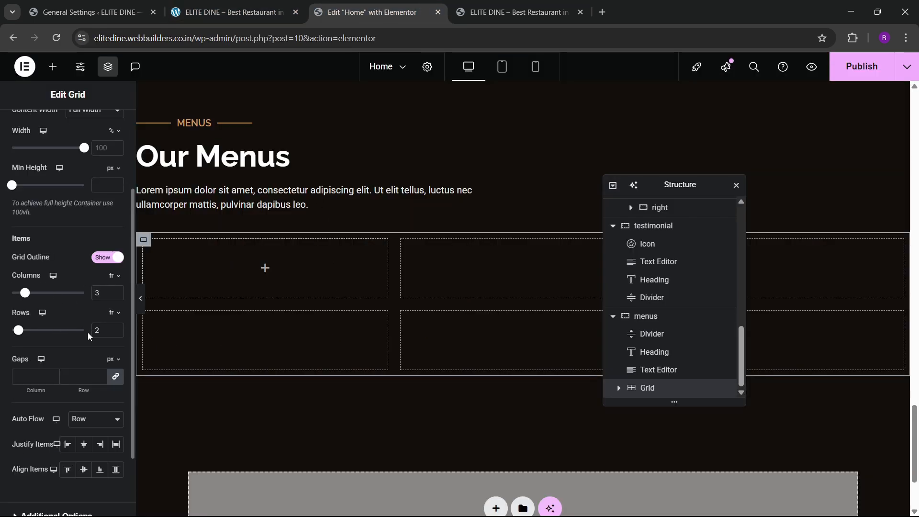
pyautogui.click(117, 334)
# Step: Set the grid's padding to 0 on all sides
pyautogui.scroll(5, 87, 277)
pyautogui.click(110, 127)
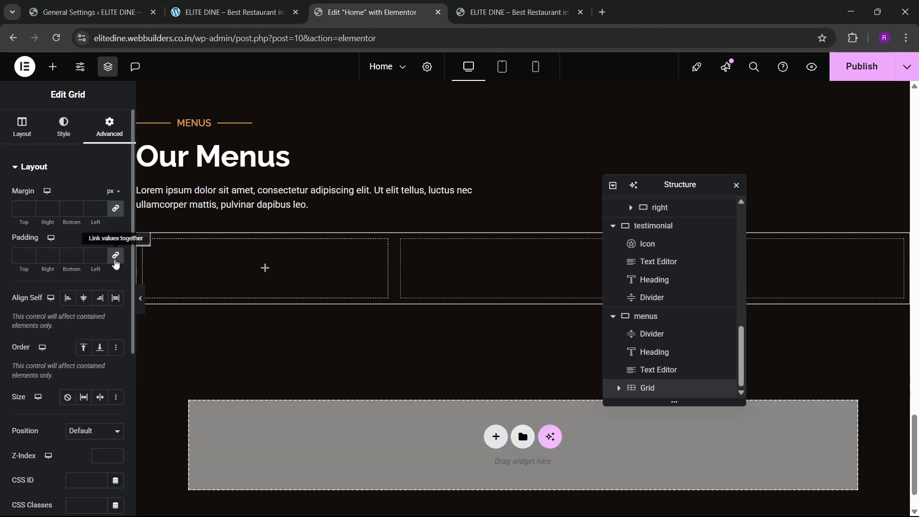
pyautogui.click(116, 256)
# Step: Place a Container in the grid's first cell and set its padding to 0 on all sides
pyautogui.click(53, 67)
pyautogui.moveTo(32, 302); pyautogui.dragTo(196, 279)
pyautogui.click(109, 127)
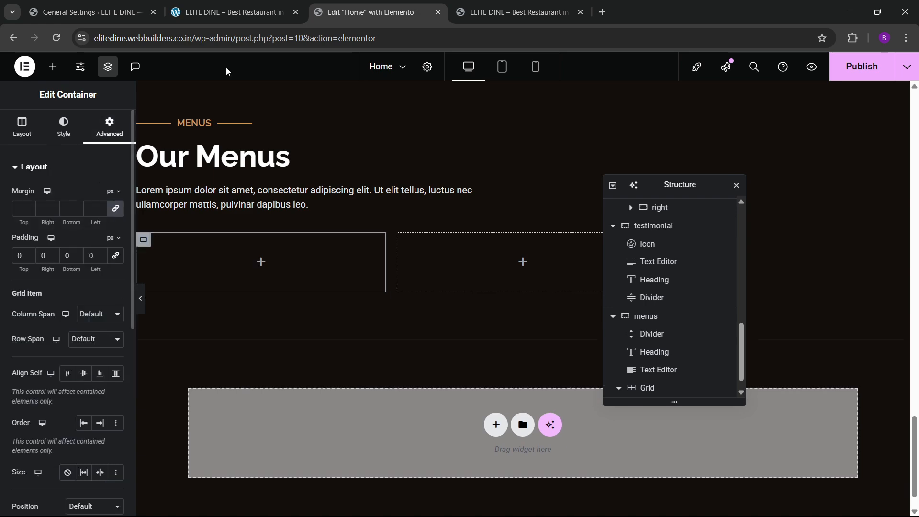
# Step: Review the reference menu cards and add an Image widget to the container in the first grid cell
pyautogui.click(227, 12)
pyautogui.click(330, 12)
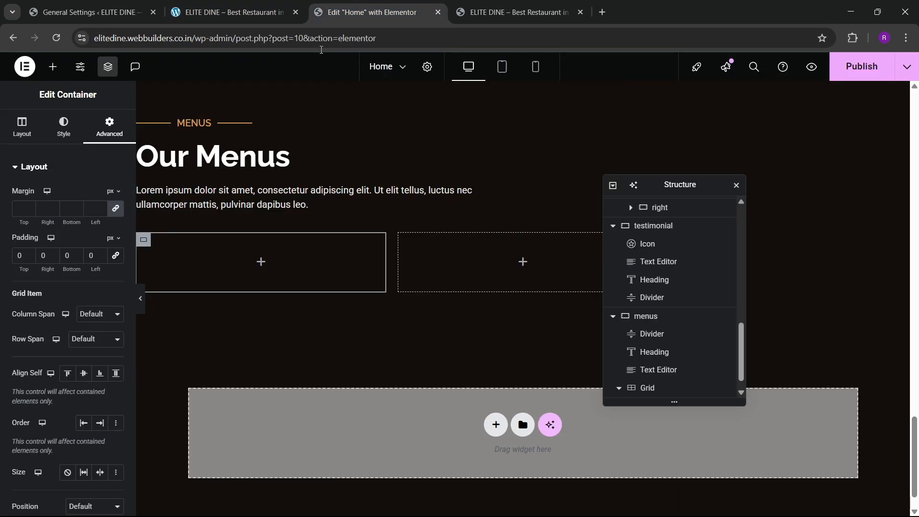
pyautogui.click(53, 67)
pyautogui.click(227, 12)
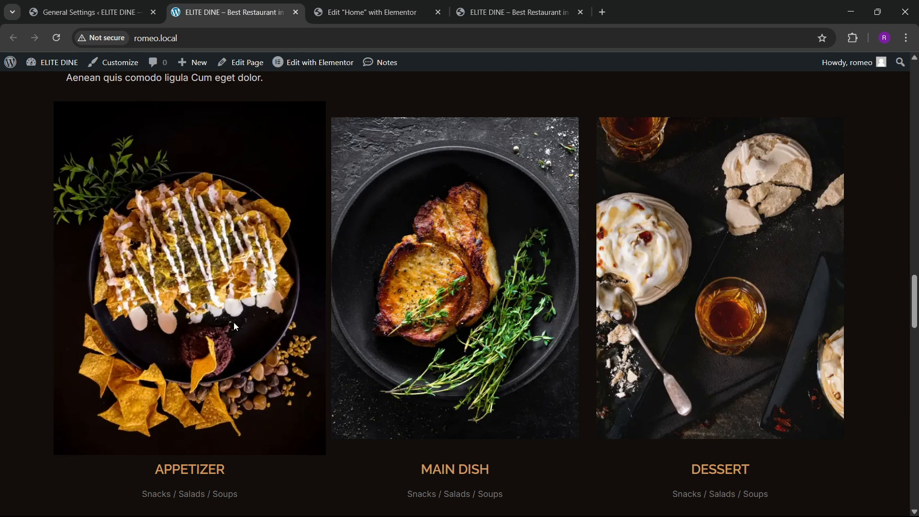
pyautogui.scroll(-3, 235, 335)
pyautogui.click(364, 12)
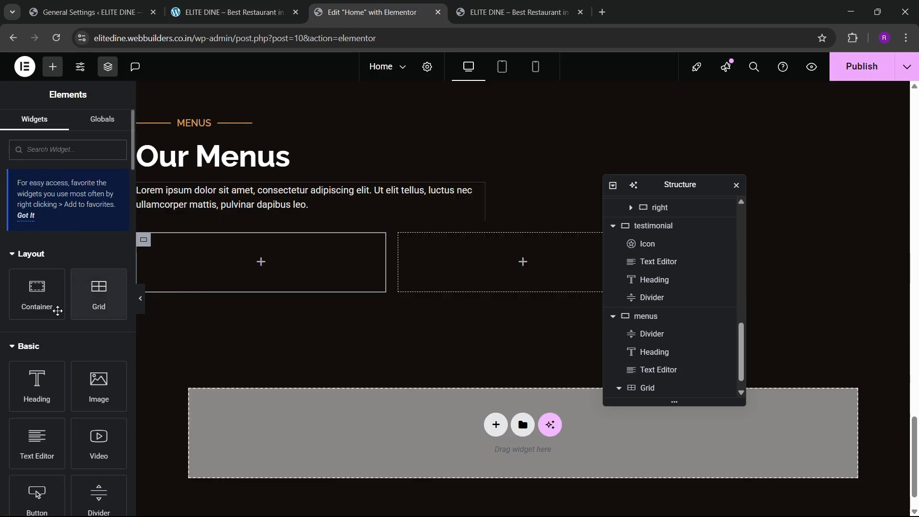
pyautogui.moveTo(86, 400); pyautogui.dragTo(240, 275)
# Step: Choose appetizer.webp from the media library as the image for the first menu card
pyautogui.click(52, 227)
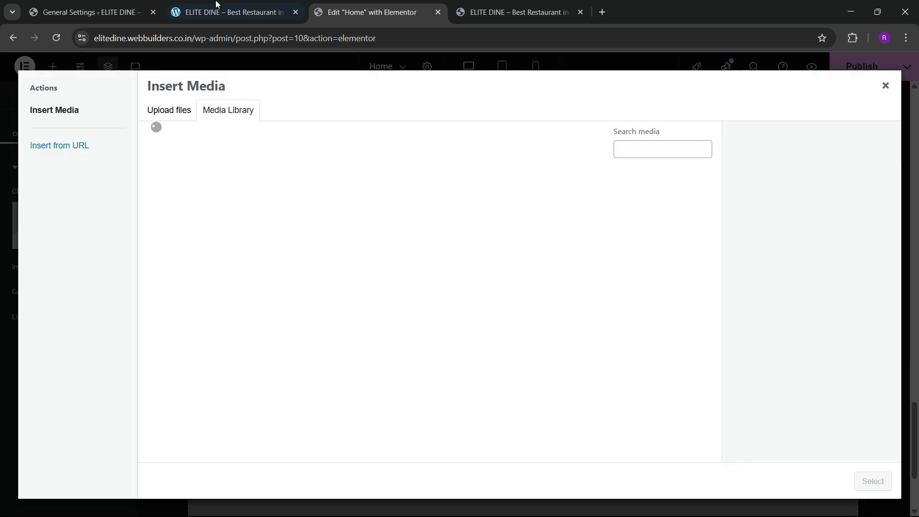
pyautogui.click(218, 5)
pyautogui.click(342, 10)
pyautogui.scroll(-2, 343, 326)
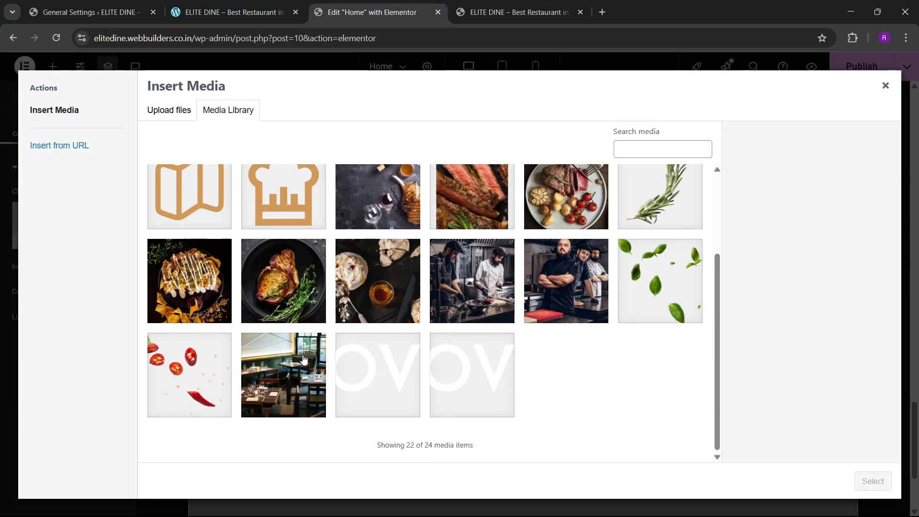
pyautogui.click(246, 315)
pyautogui.click(253, 307)
pyautogui.click(222, 305)
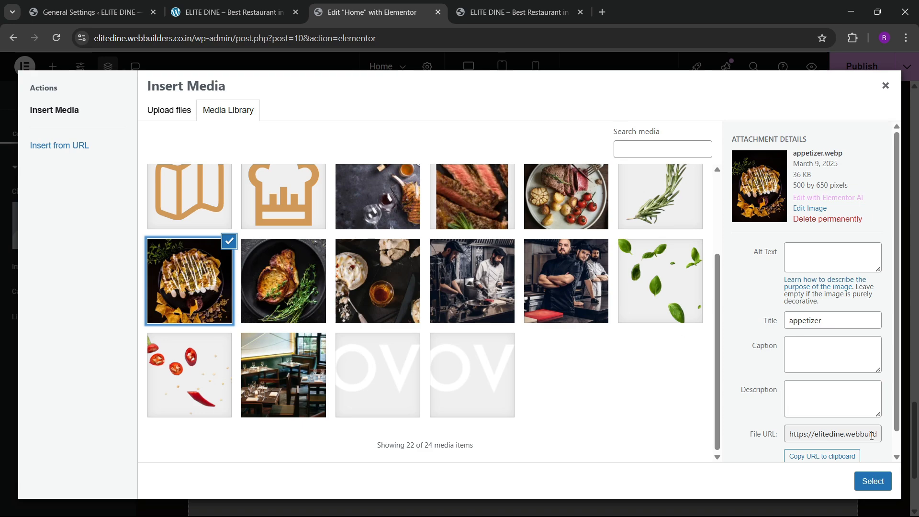
pyautogui.click(873, 481)
pyautogui.scroll(-3, 232, 329)
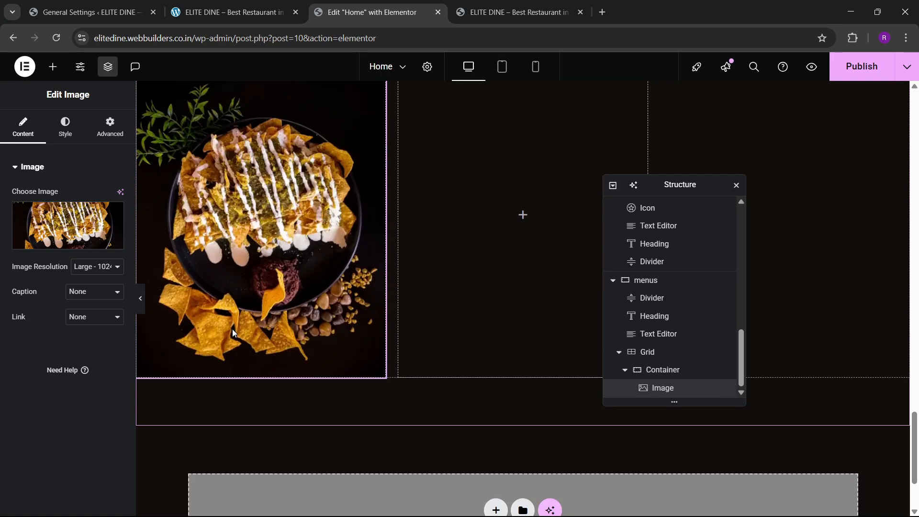
# Step: Check the reference card's hover effect and set the appetizer image's hover animation to Grow
pyautogui.click(225, 10)
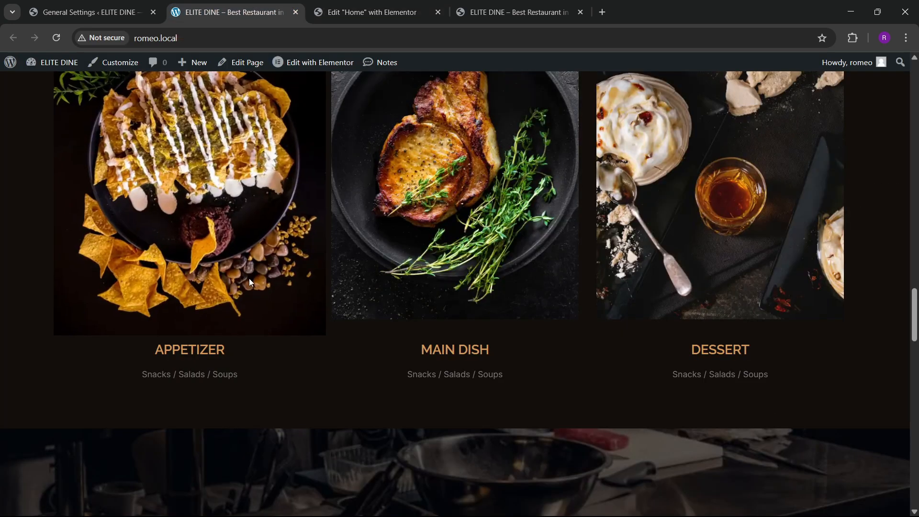
pyautogui.click(356, 5)
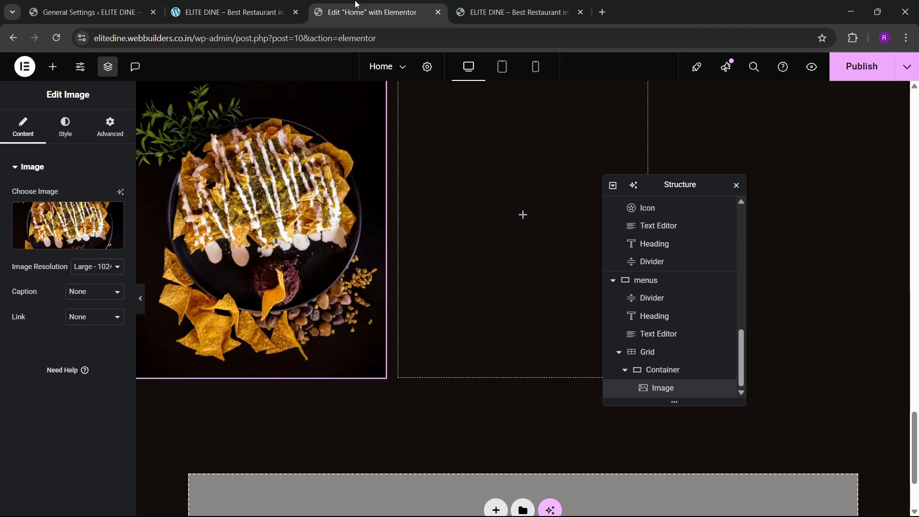
pyautogui.click(65, 127)
pyautogui.scroll(-2, 63, 297)
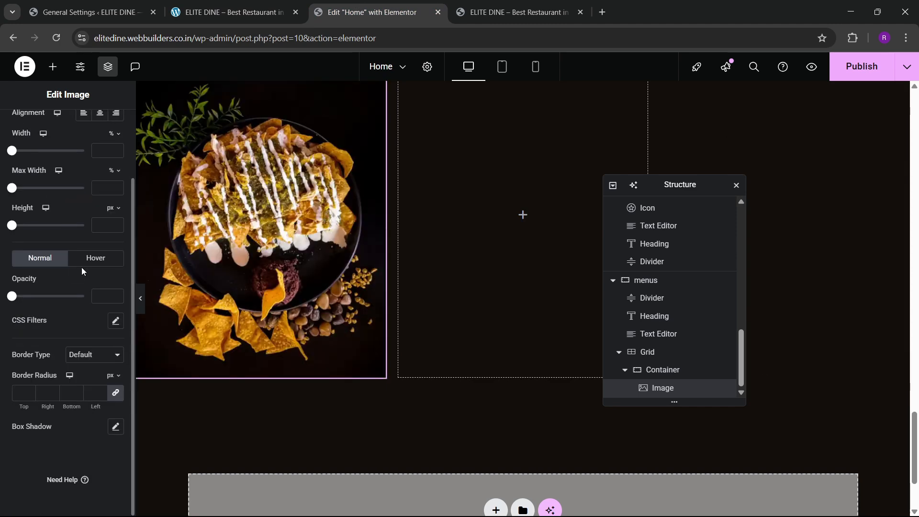
pyautogui.click(81, 267)
pyautogui.scroll(-2, 63, 335)
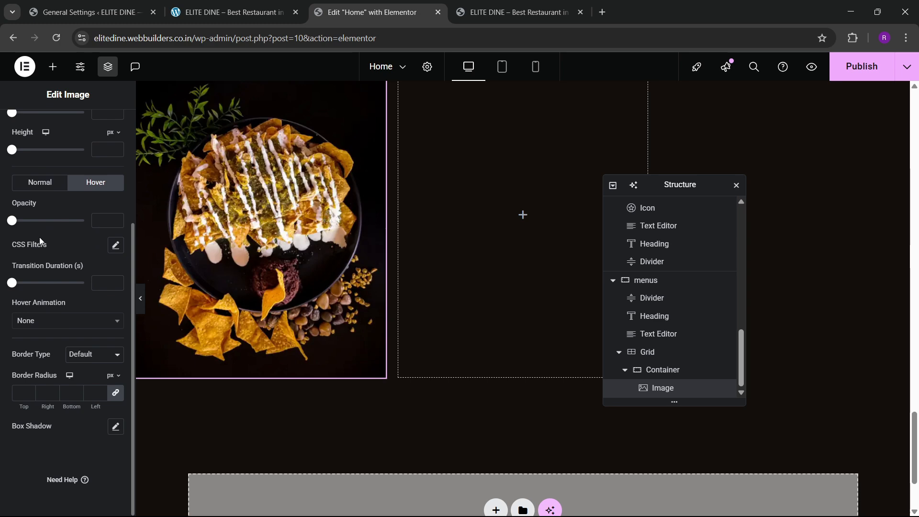
pyautogui.click(47, 320)
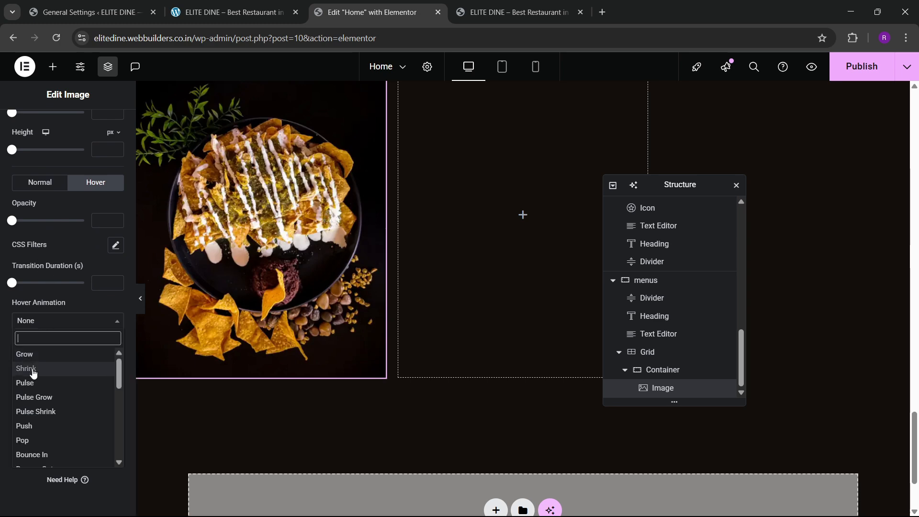
pyautogui.click(24, 354)
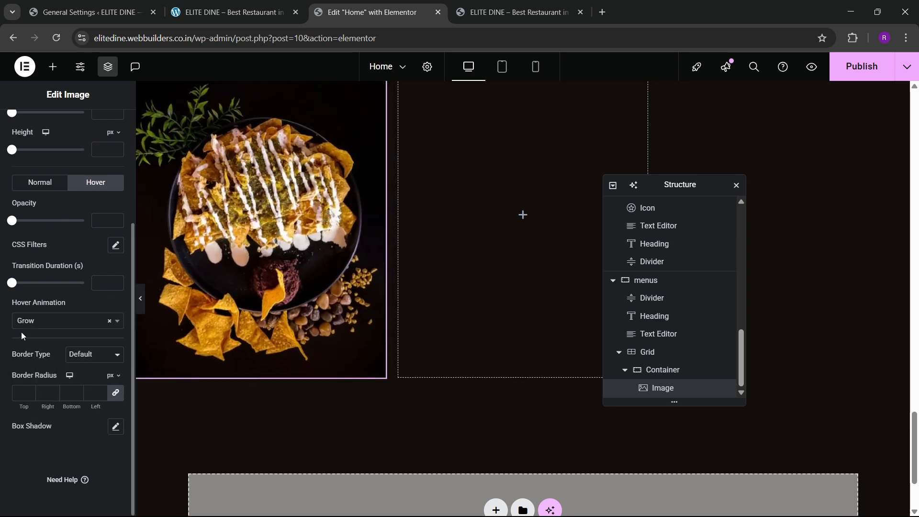
# Step: Try the Shrink and Pulse Grow hover animations on the appetizer image and return to Grow
pyautogui.click(22, 323)
pyautogui.click(45, 367)
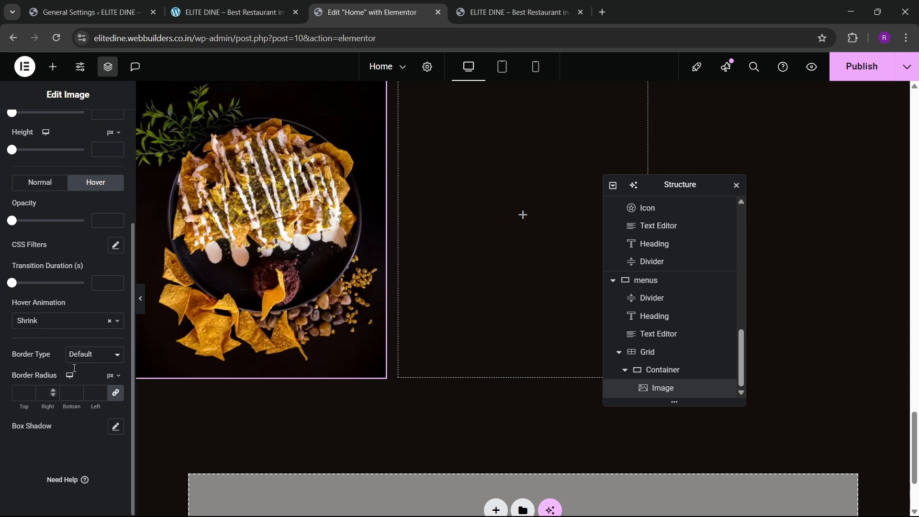
pyautogui.click(55, 321)
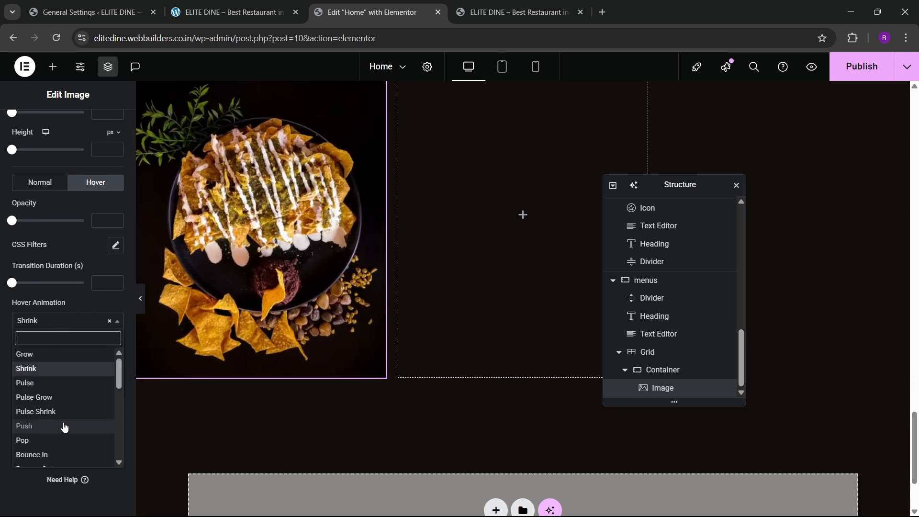
pyautogui.click(36, 397)
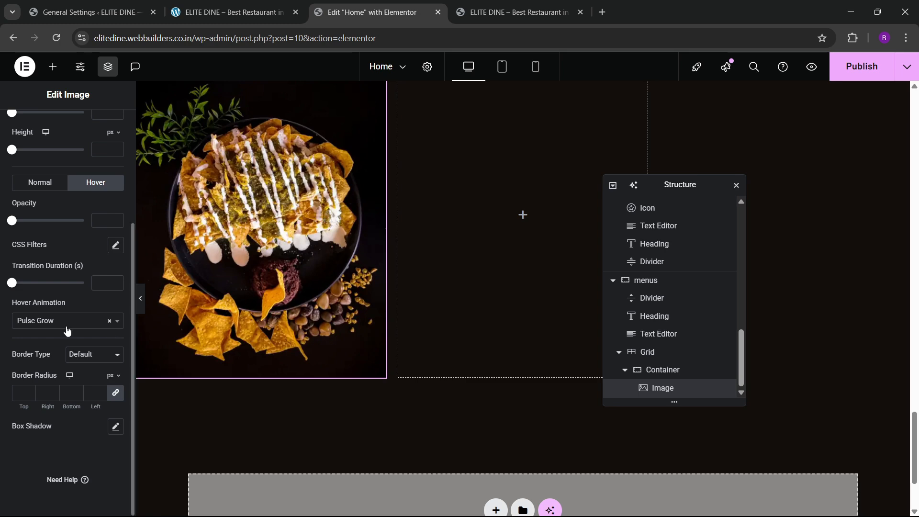
pyautogui.click(67, 331)
pyautogui.click(45, 354)
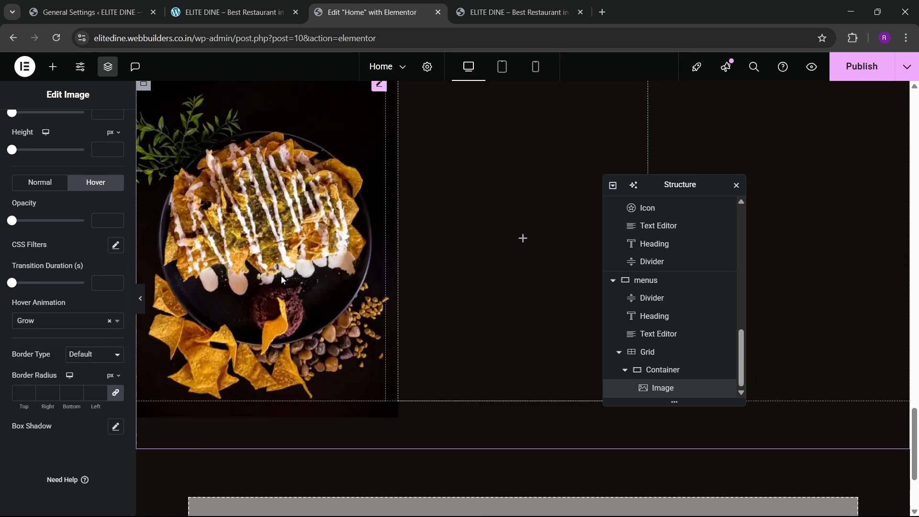
# Step: Check the reference menu cards and add a Heading widget below the appetizer image in the first card
pyautogui.click(259, 13)
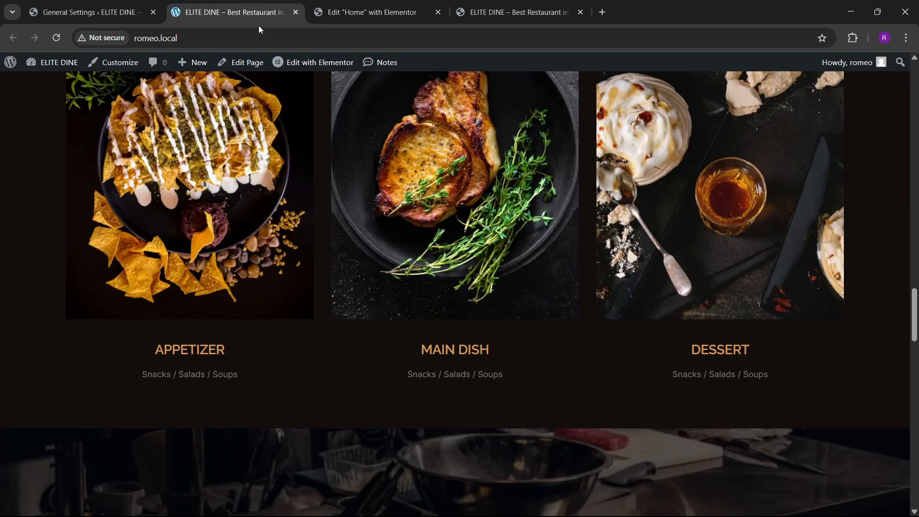
pyautogui.click(361, 9)
pyautogui.scroll(5, 326, 223)
pyautogui.scroll(-12, 249, 211)
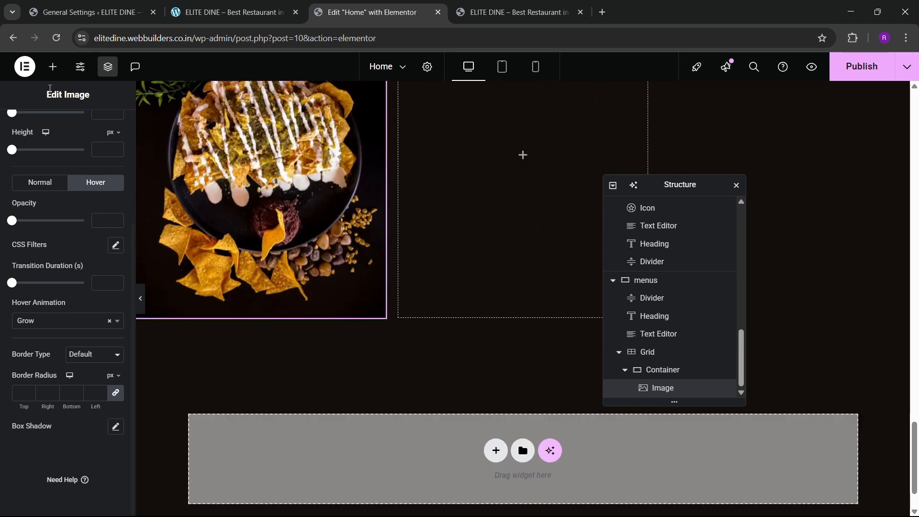
pyautogui.click(53, 66)
pyautogui.moveTo(37, 385); pyautogui.dragTo(297, 282)
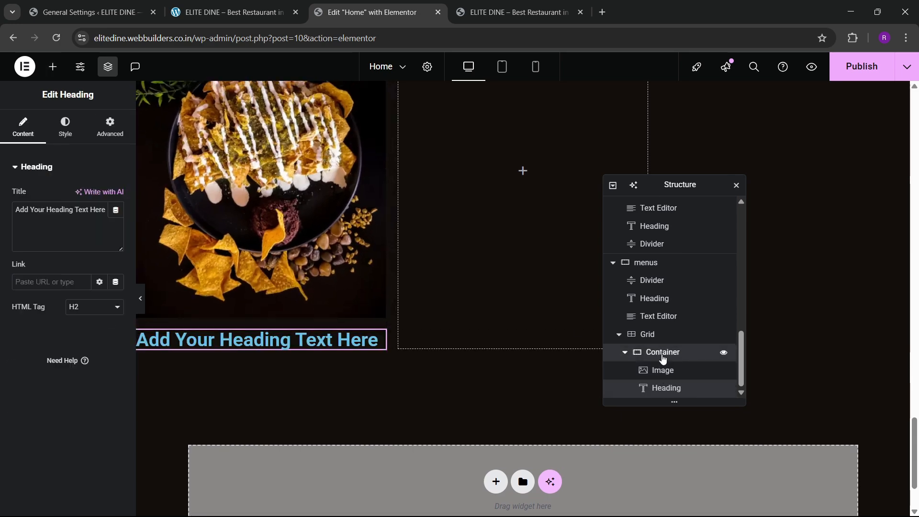
# Step: Set the first card's container to column direction with its content justified and aligned to the center
pyautogui.click(663, 354)
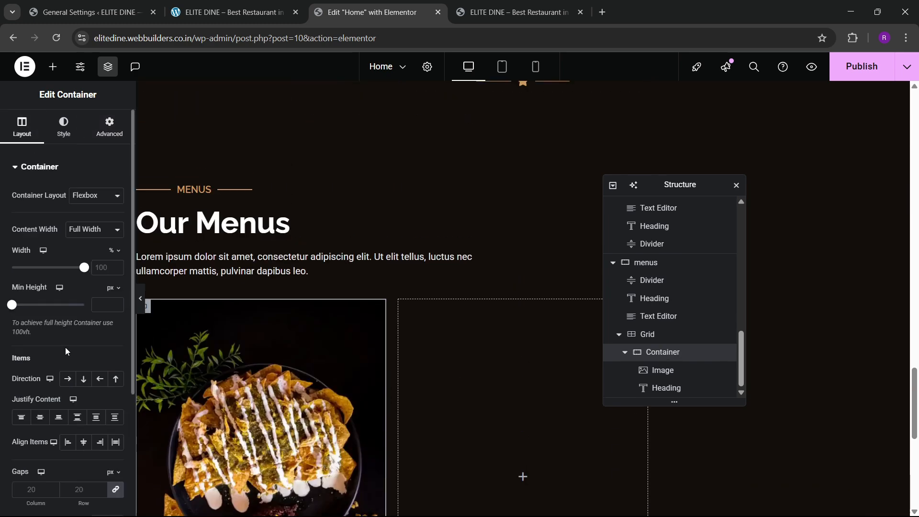
pyautogui.scroll(-3, 66, 352)
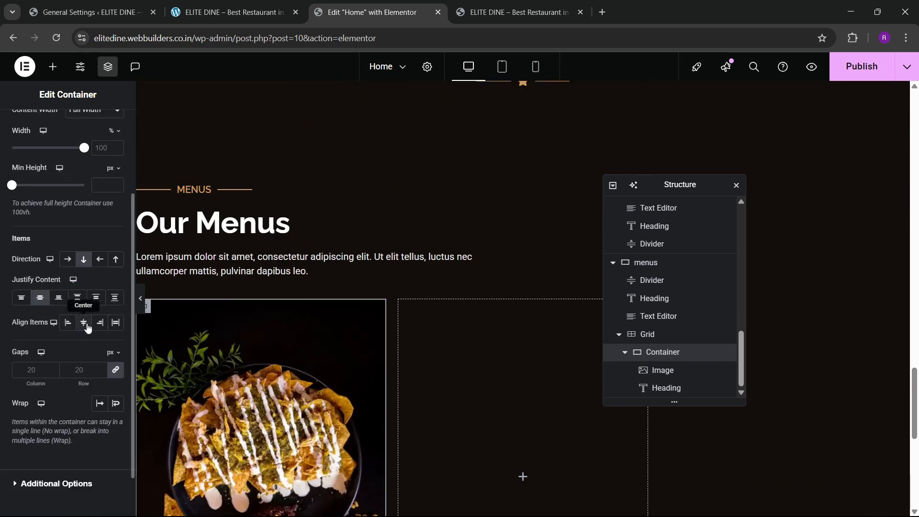
pyautogui.scroll(-5, 366, 355)
# Step: Copy the first card's title from the reference site and set the new heading's text to APPETIZER
pyautogui.click(335, 239)
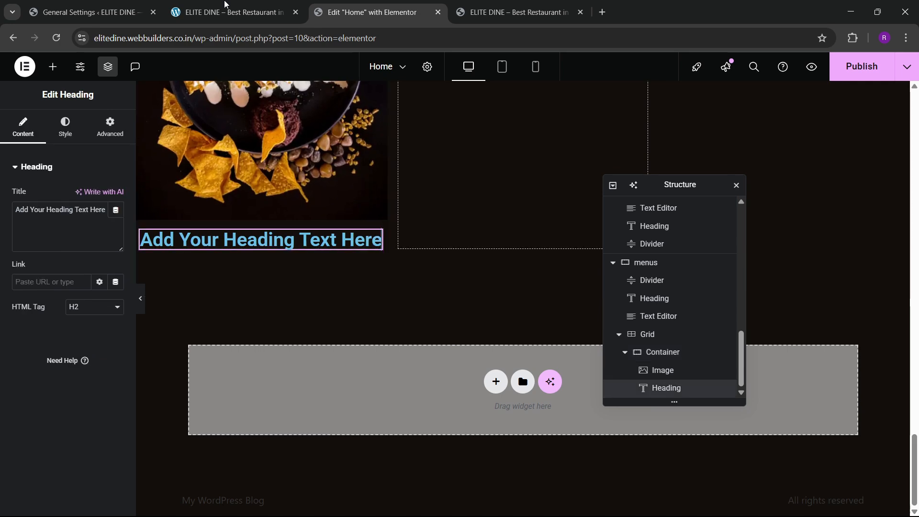
pyautogui.click(226, 6)
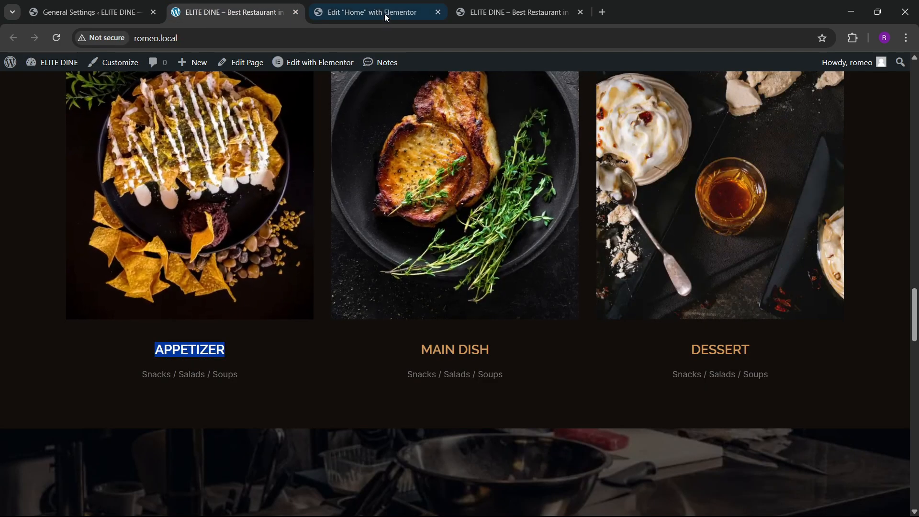
pyautogui.click(378, 12)
pyautogui.click(87, 224)
pyautogui.write('APPETIZER')
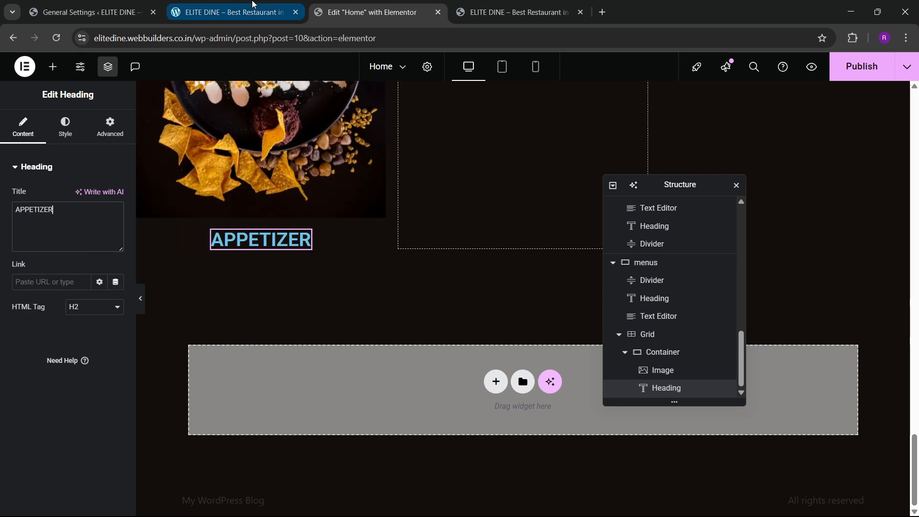
# Step: Check the reference card's caption and add a Text Editor widget below the APPETIZER heading
pyautogui.click(227, 9)
pyautogui.click(323, 5)
pyautogui.scroll(10, 356, 254)
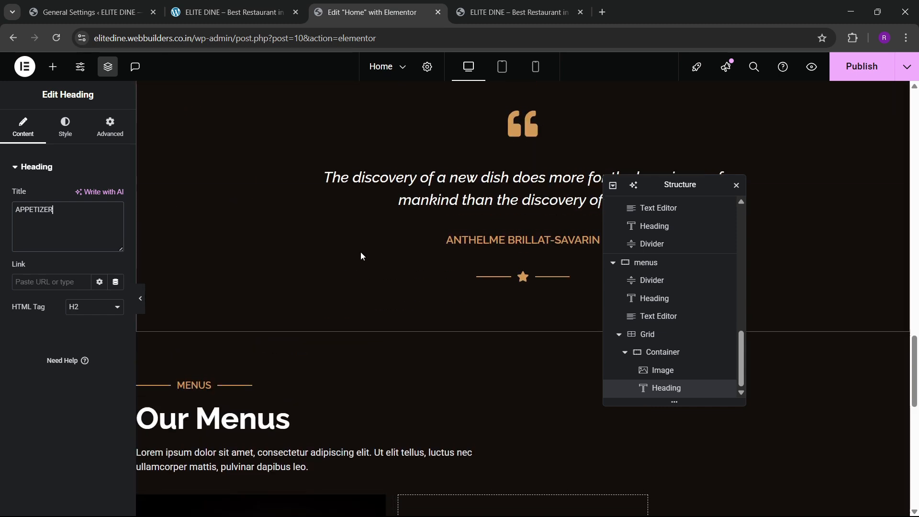
pyautogui.scroll(-5, 361, 258)
pyautogui.click(52, 67)
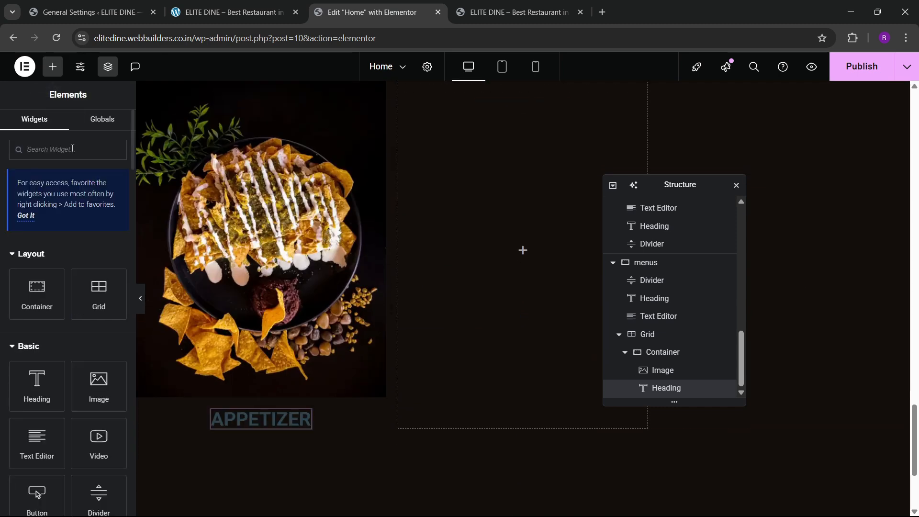
pyautogui.moveTo(37, 380); pyautogui.dragTo(254, 418)
# Step: Copy the caption from the reference card and replace the placeholder paragraph with "Snacks / Salads / Soups"
pyautogui.click(234, 12)
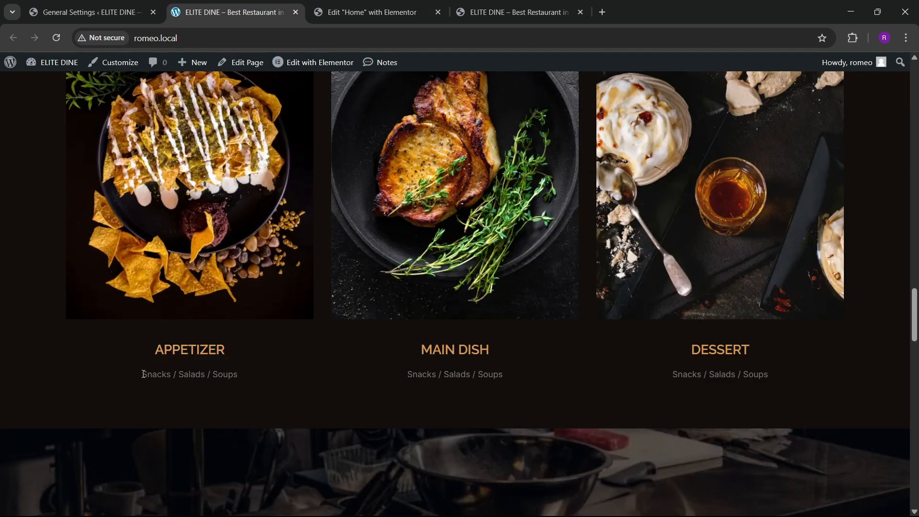
pyautogui.click(366, 12)
pyautogui.click(95, 225)
pyautogui.hotkey('ctrl', 'a')
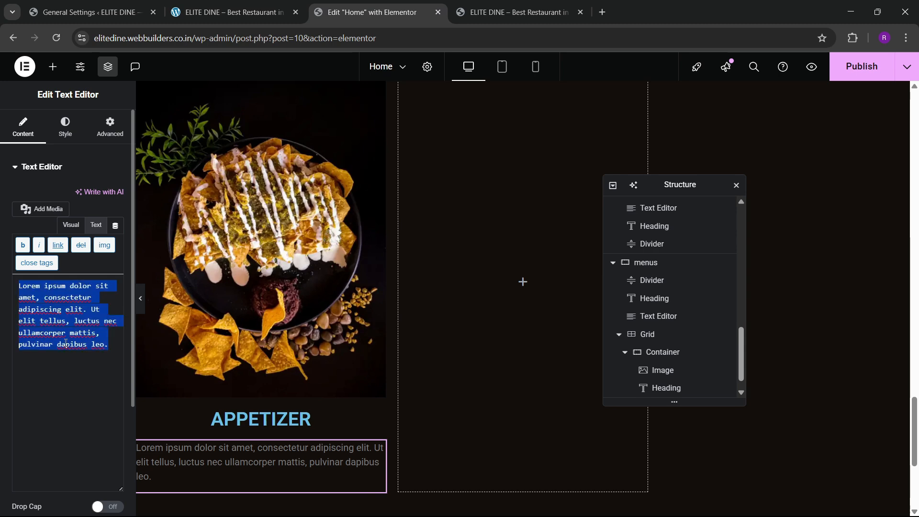
pyautogui.write('Snacks / Salads / Soups')
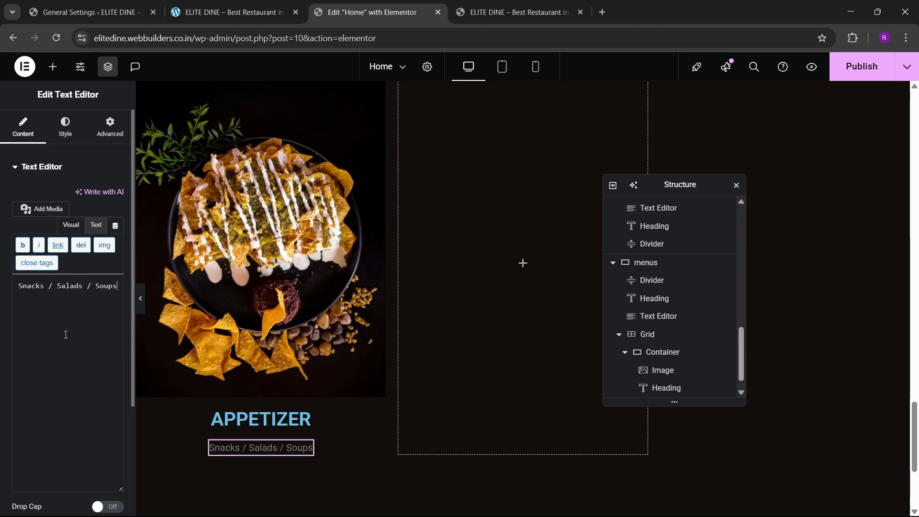
# Step: Set the caption's text color to the global color text para btn and its font family to Inter
pyautogui.click(67, 124)
pyautogui.click(100, 250)
pyautogui.click(100, 221)
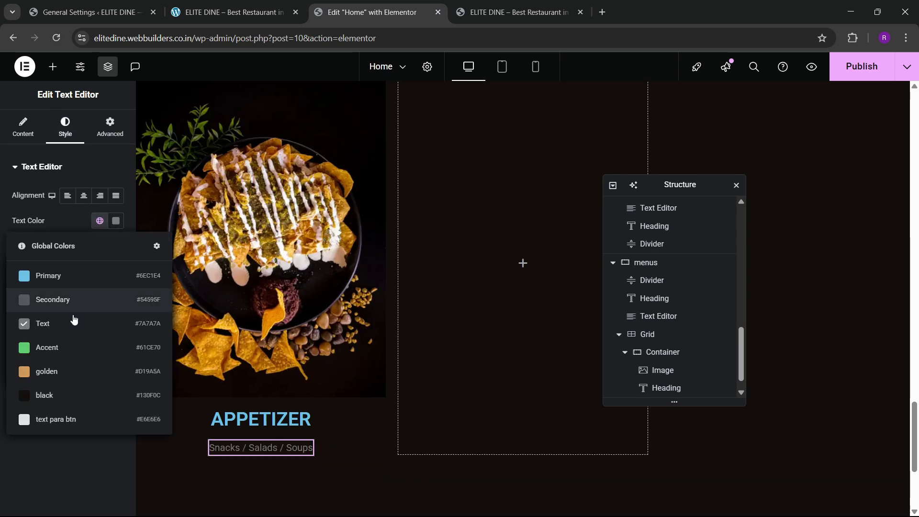
pyautogui.click(65, 417)
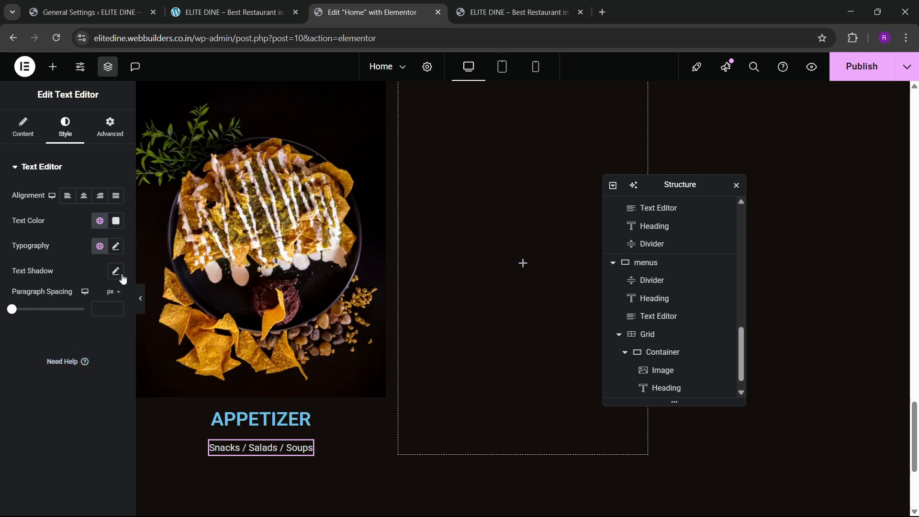
pyautogui.click(116, 247)
pyautogui.click(94, 308)
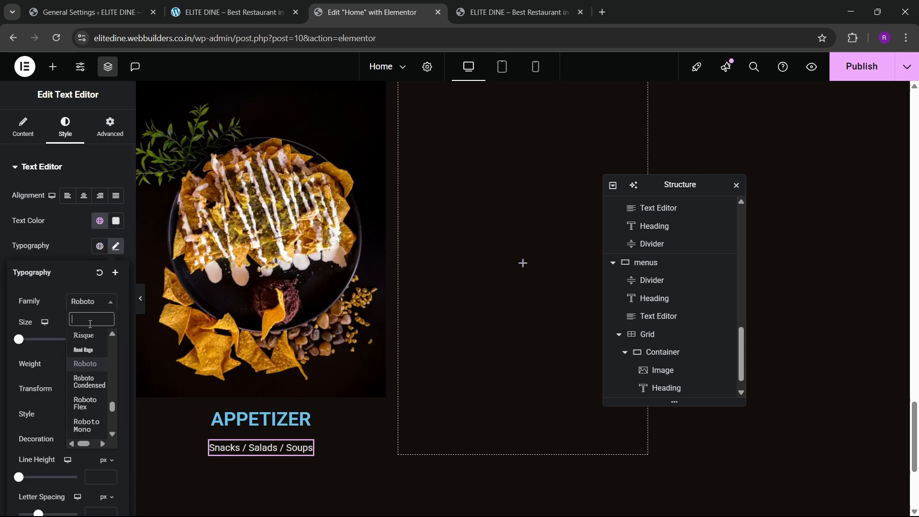
pyautogui.write('inter')
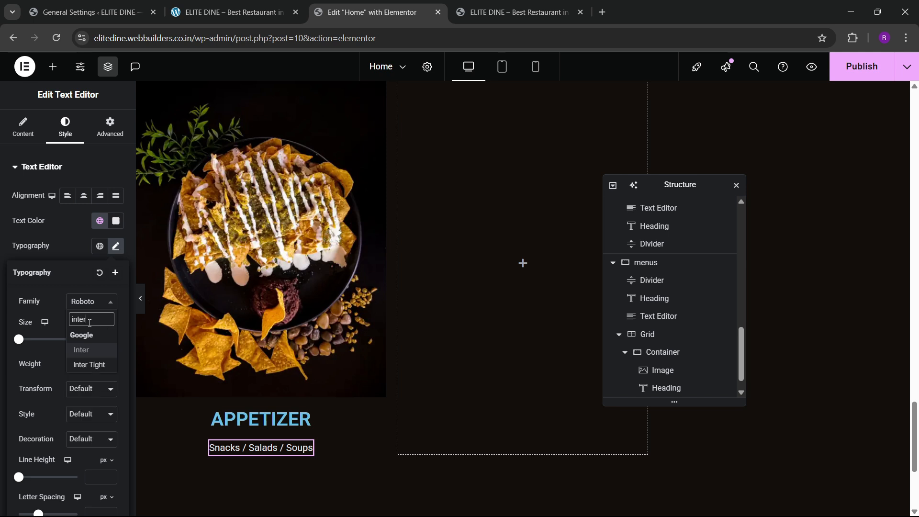
pyautogui.press('Return')
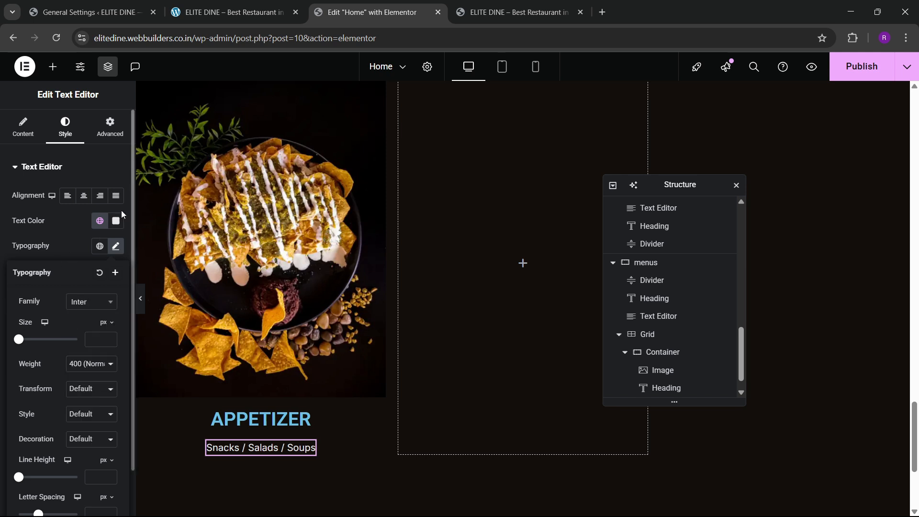
# Step: Try the global color Text on the caption and return to text para btn
pyautogui.click(100, 220)
pyautogui.click(72, 324)
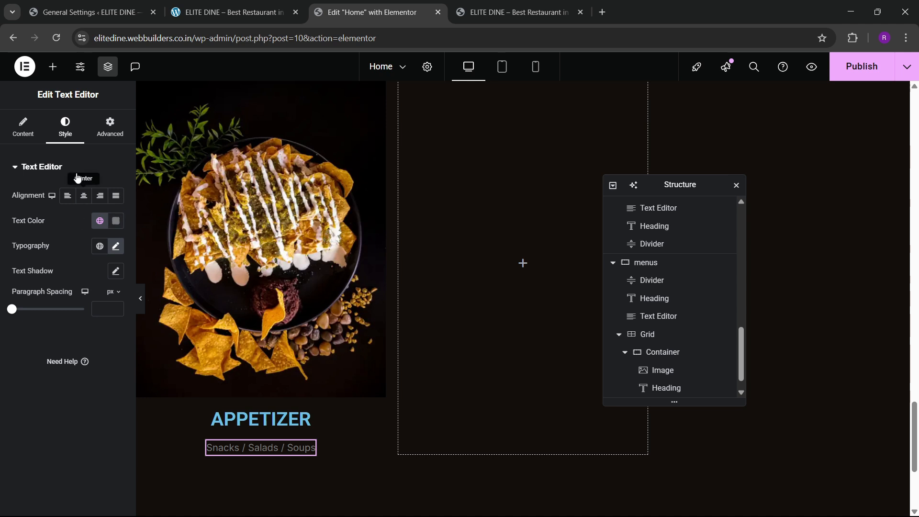
pyautogui.click(102, 228)
pyautogui.click(75, 421)
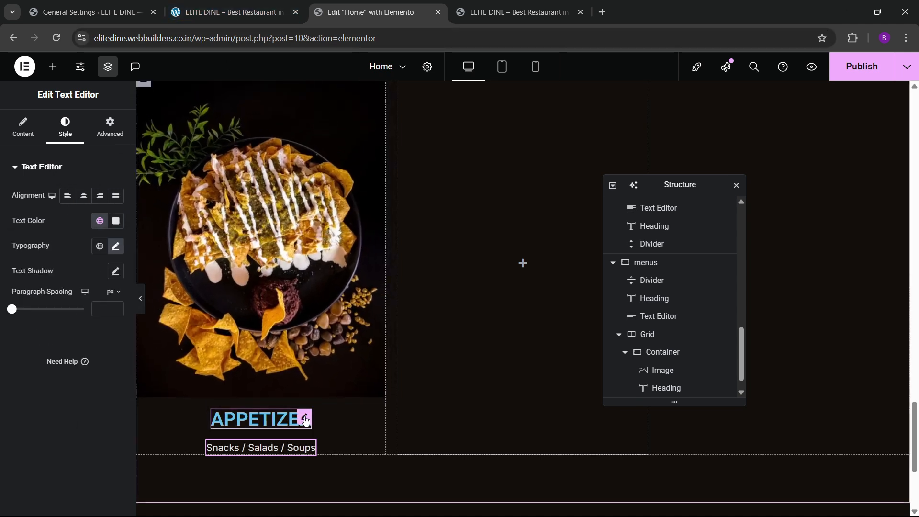
# Step: Set the APPETIZER heading's text color to the global color golden
pyautogui.click(268, 419)
pyautogui.click(61, 128)
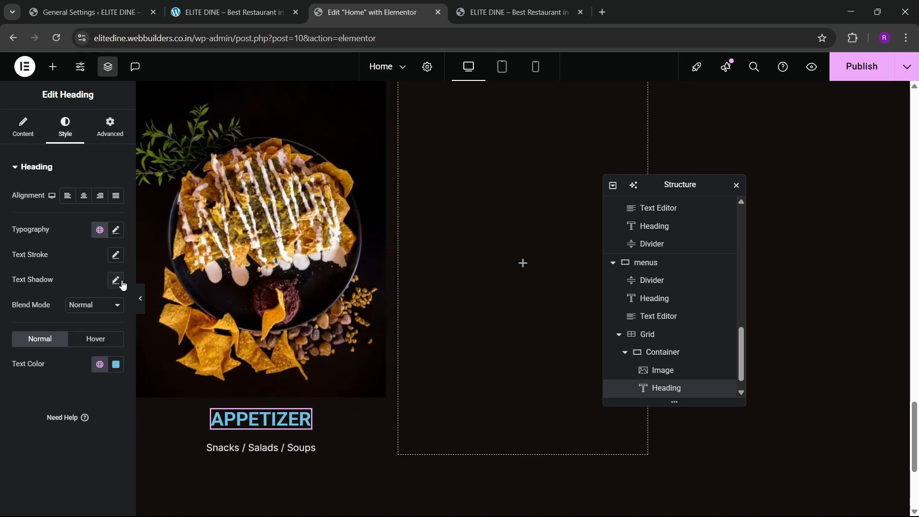
pyautogui.click(98, 371)
pyautogui.click(62, 291)
# Step: Set the APPETIZER heading's font family to Raleway and its size to 19 px
pyautogui.click(116, 231)
pyautogui.click(93, 285)
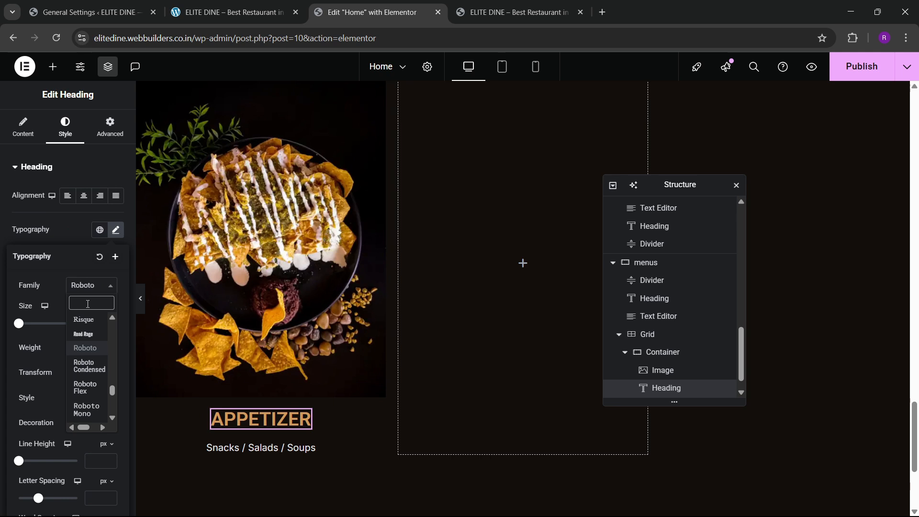
pyautogui.write('raleway')
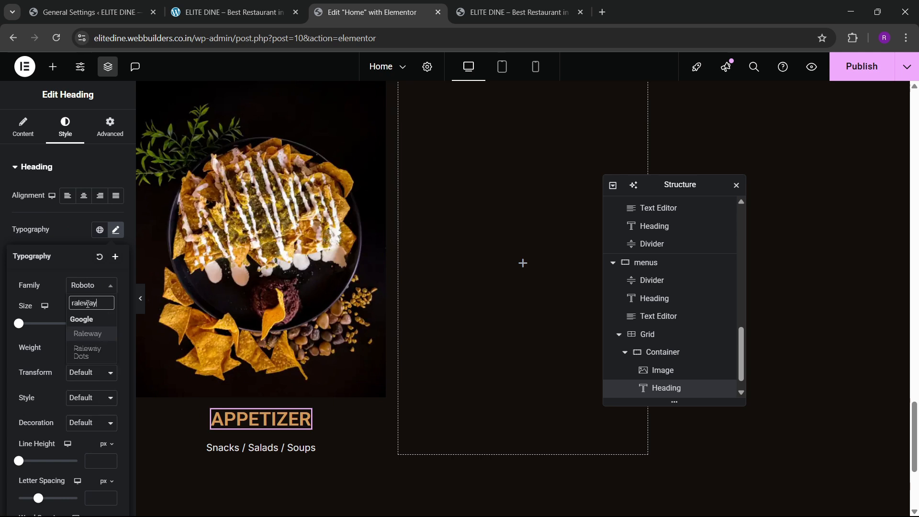
pyautogui.press('Return')
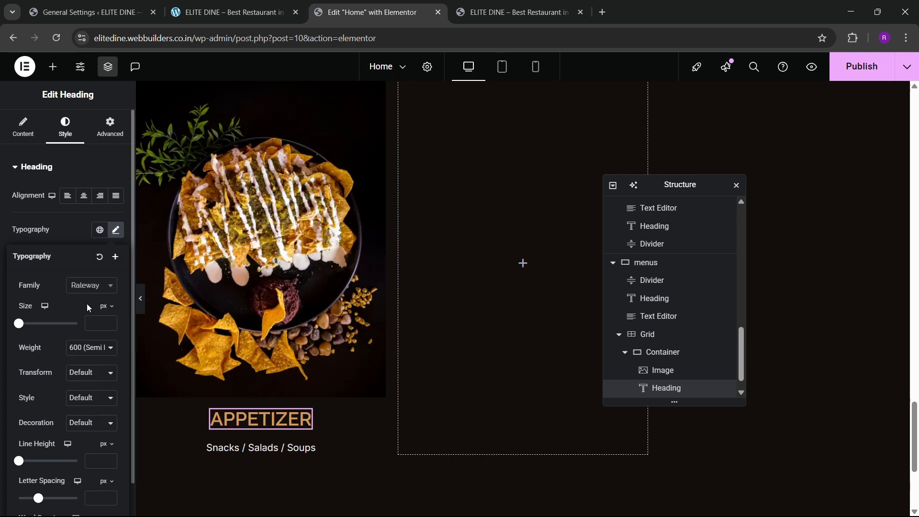
pyautogui.write('6')
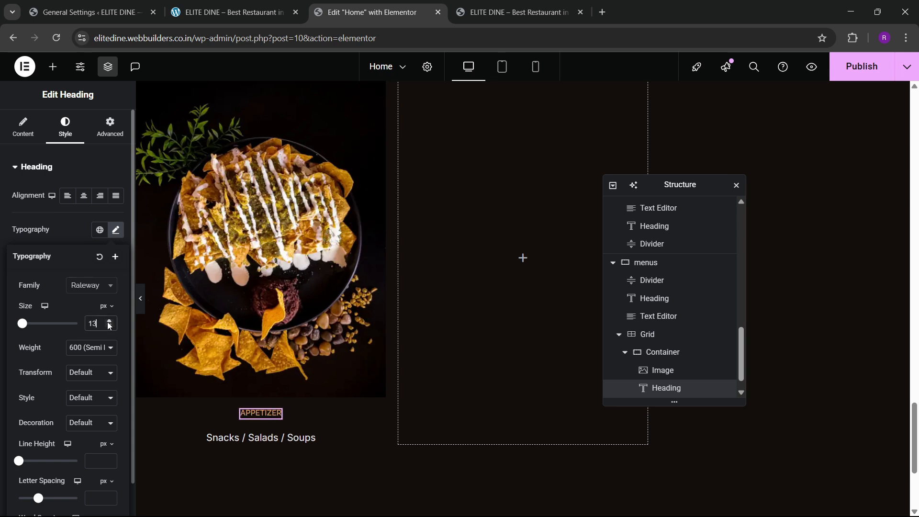
pyautogui.click(108, 322)
pyautogui.click(108, 323)
pyautogui.click(108, 323)
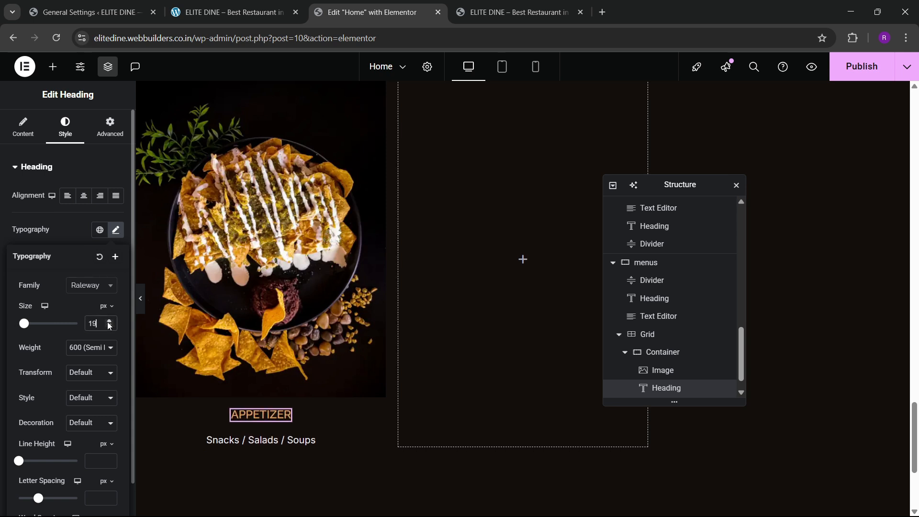
pyautogui.click(213, 440)
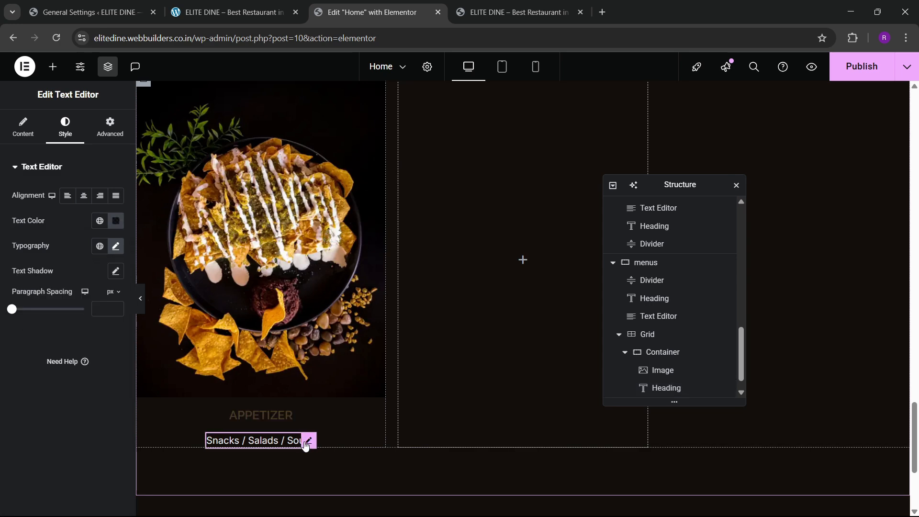
# Step: Duplicate the first card's container twice to fill the second and third columns of the menus grid
pyautogui.scroll(2, 262, 262)
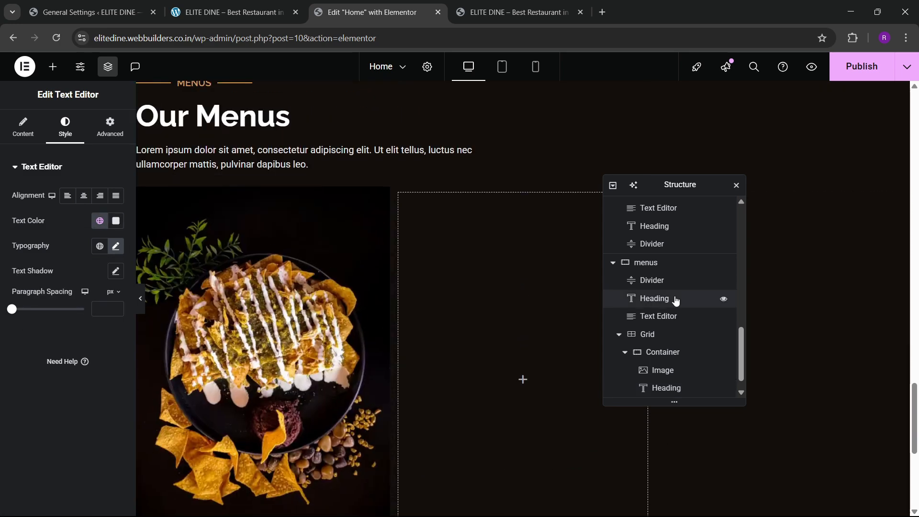
pyautogui.scroll(-1, 658, 335)
pyautogui.click(625, 335)
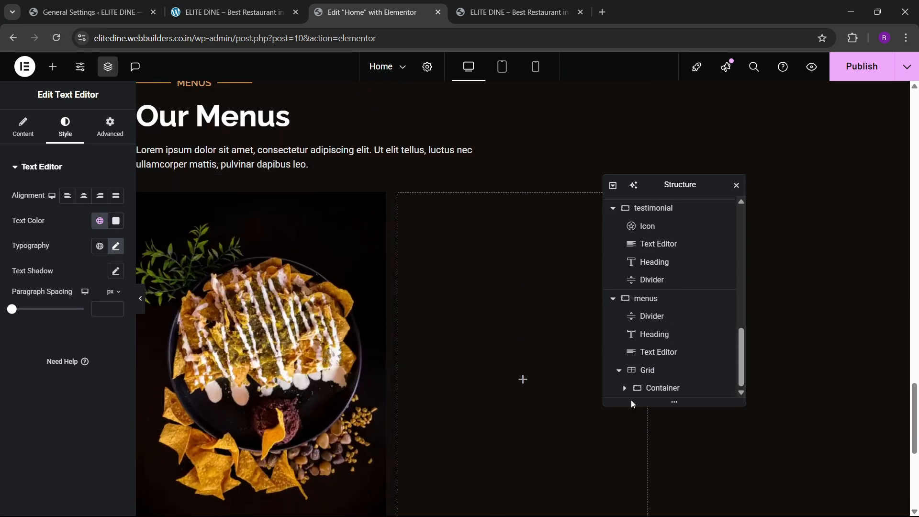
pyautogui.rightClick(663, 396)
pyautogui.click(679, 227)
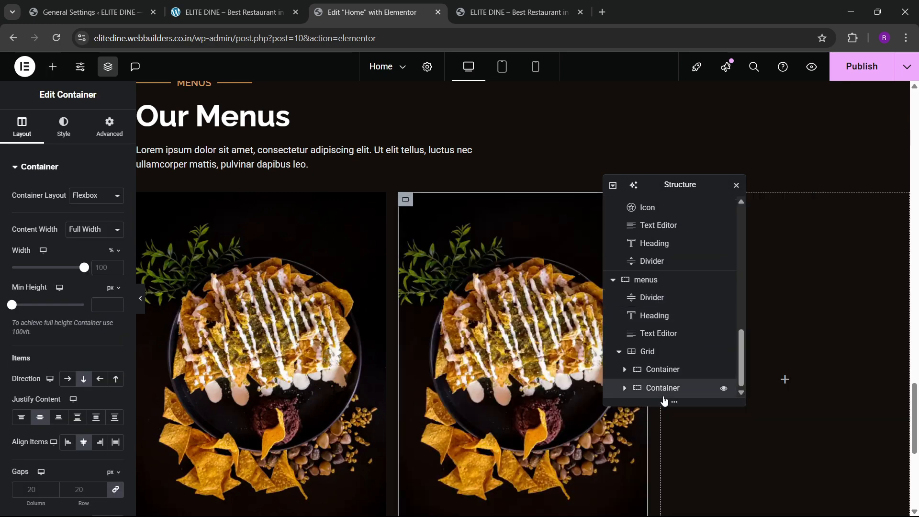
pyautogui.rightClick(672, 392)
pyautogui.click(694, 228)
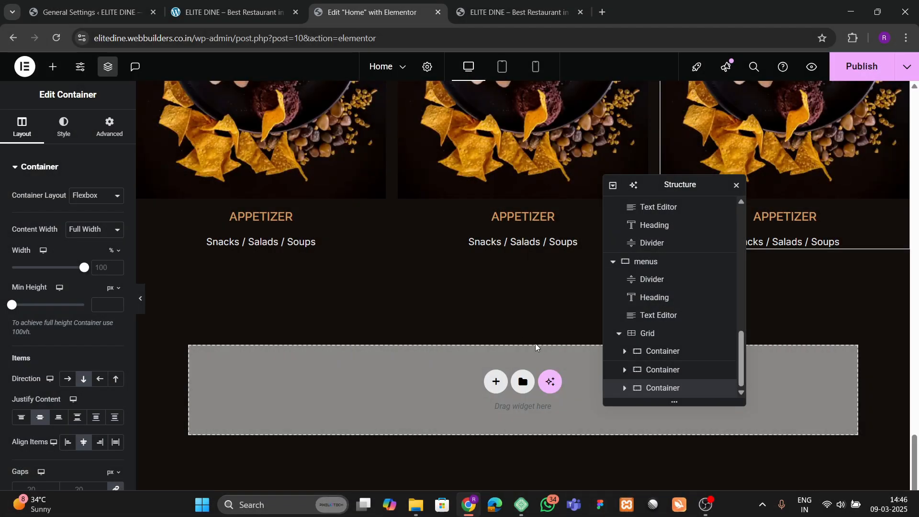
# Step: Replace the second menu card's image with menu-dish.webp from the media library, matching the reference site's main dish photo
pyautogui.scroll(4, 535, 343)
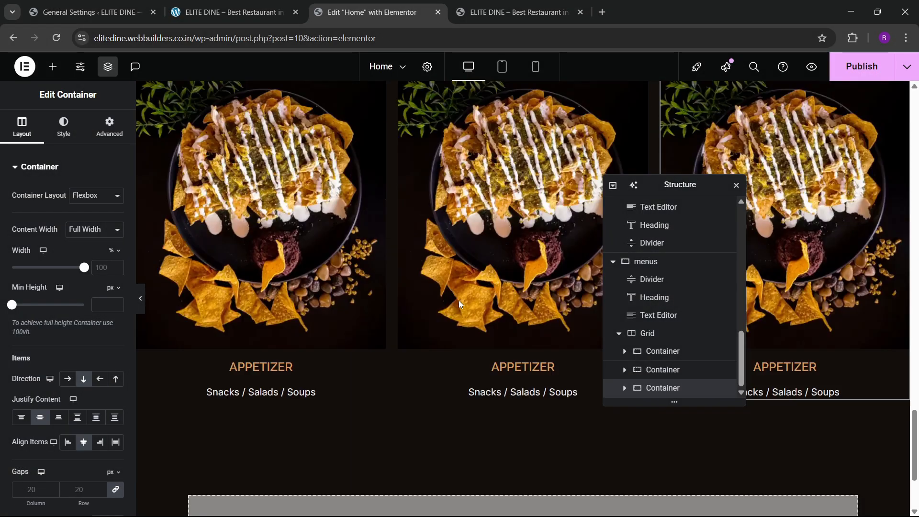
pyautogui.scroll(3, 331, 283)
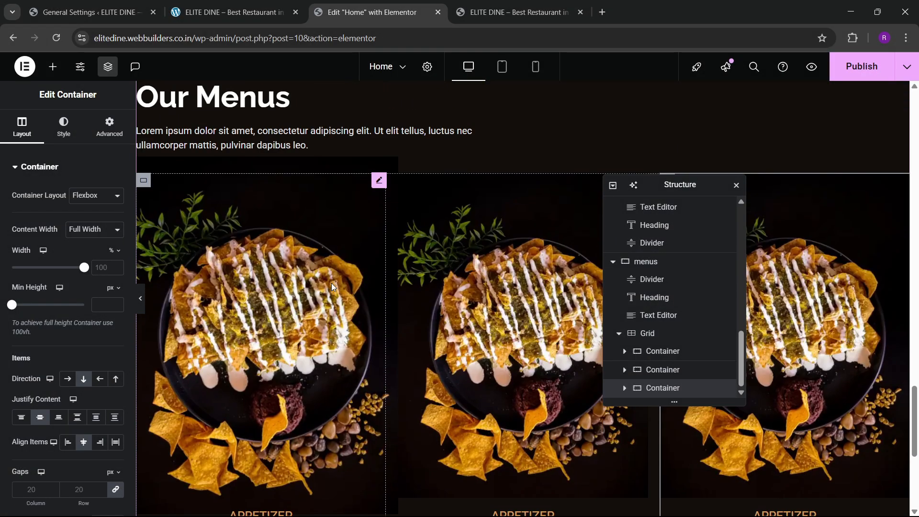
pyautogui.click(256, 13)
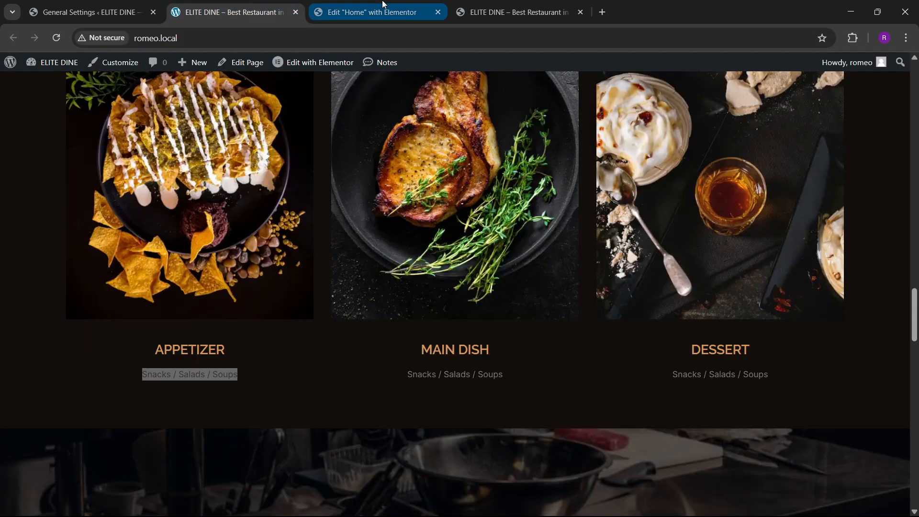
pyautogui.click(313, 10)
pyautogui.click(483, 315)
pyautogui.click(75, 242)
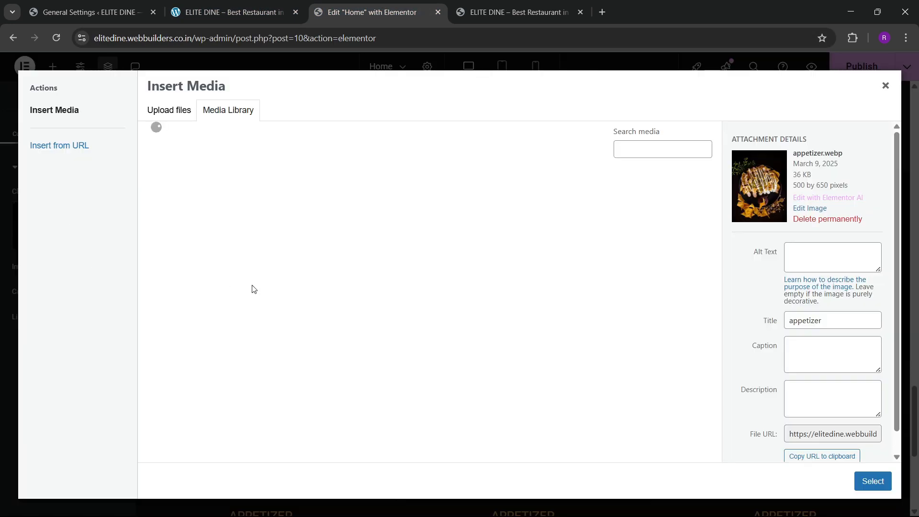
pyautogui.scroll(-3, 369, 311)
pyautogui.click(225, 5)
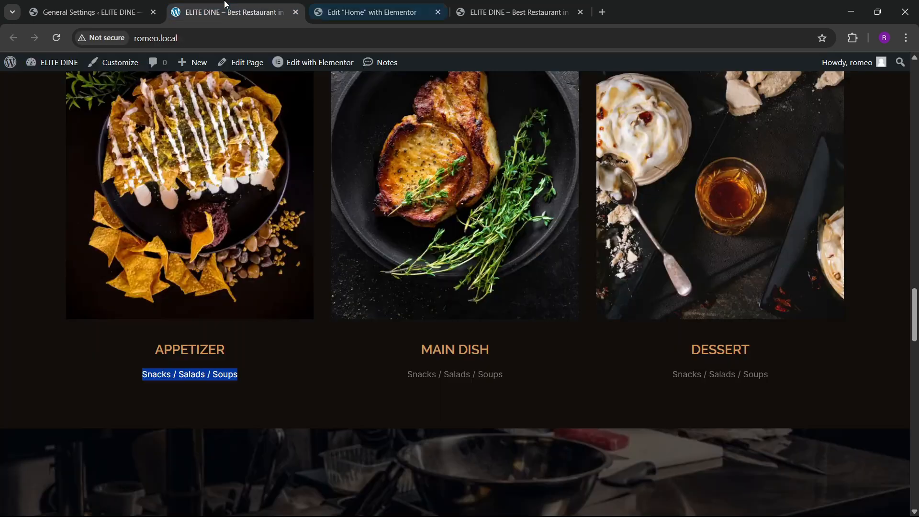
pyautogui.click(314, 7)
pyautogui.click(316, 296)
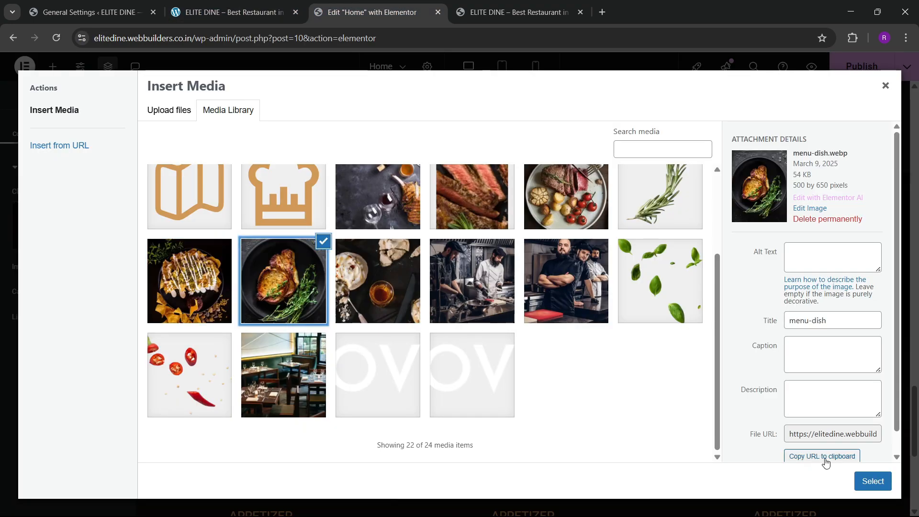
pyautogui.click(871, 481)
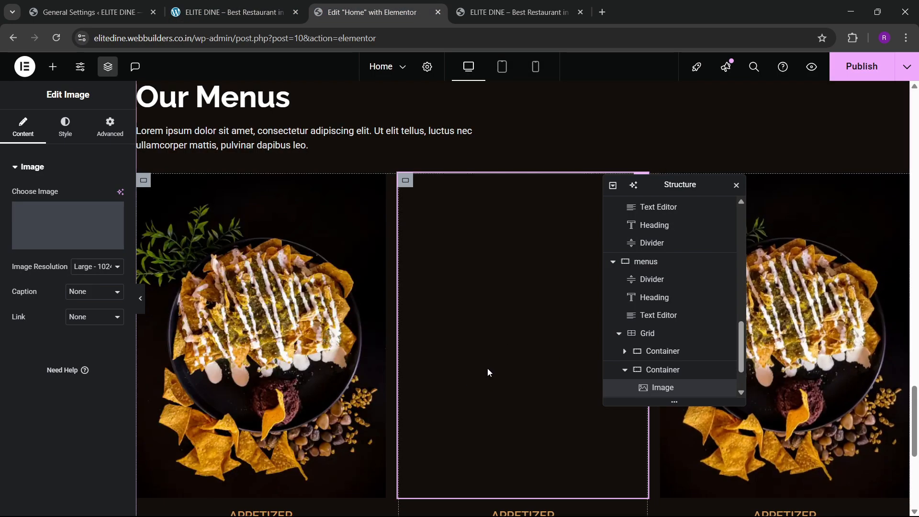
# Step: Replace the third menu card's image with the dessert photo from the media library, matching the reference site, and publish the page
pyautogui.click(230, 12)
pyautogui.click(371, 12)
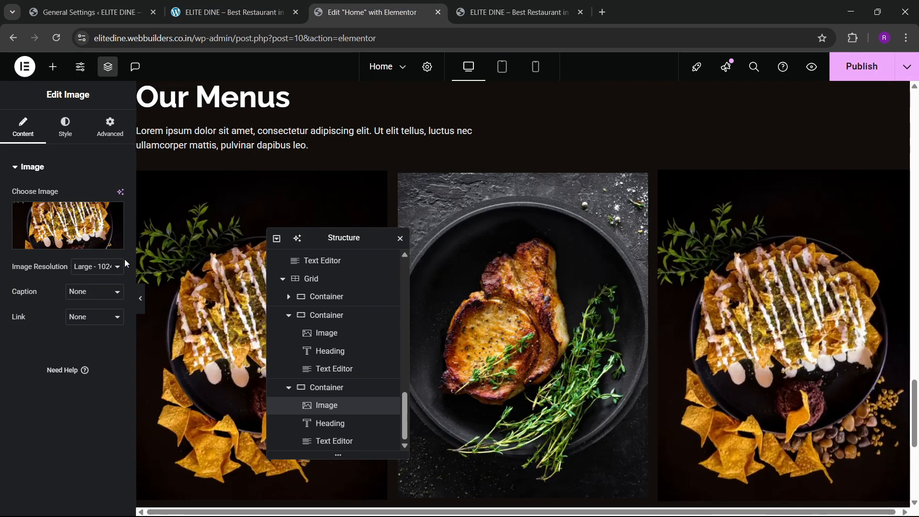
pyautogui.click(71, 223)
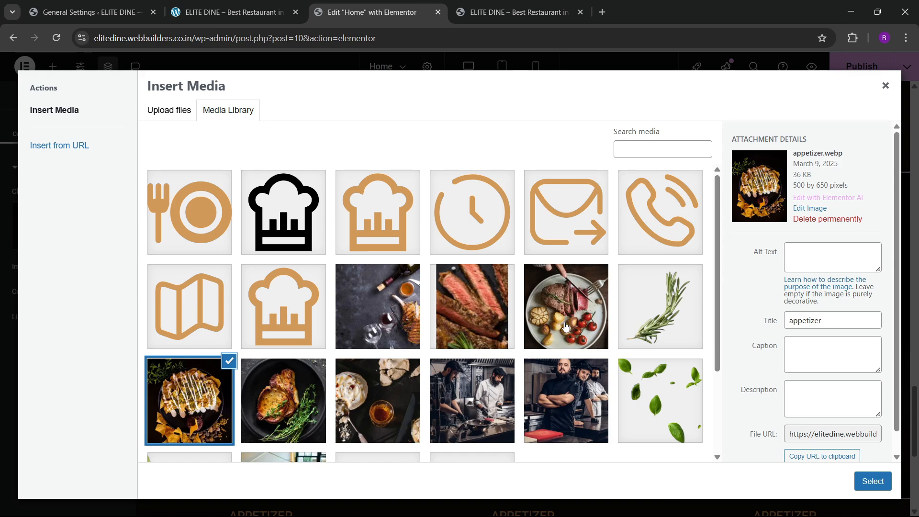
pyautogui.click(566, 326)
pyautogui.click(262, 7)
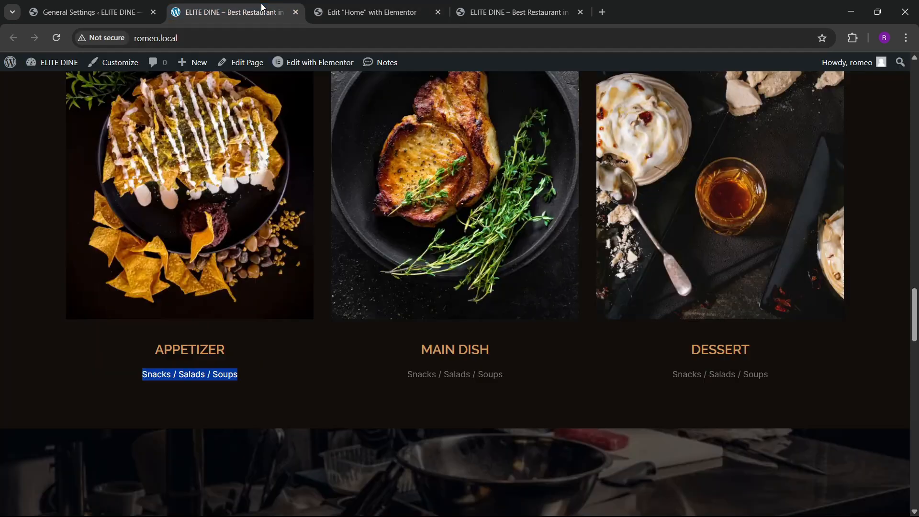
pyautogui.click(338, 8)
pyautogui.scroll(-1, 445, 396)
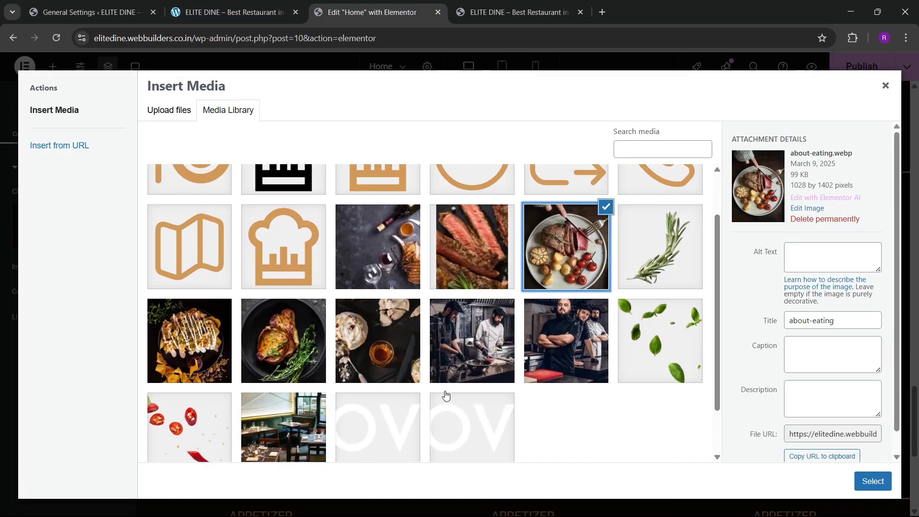
pyautogui.click(389, 350)
pyautogui.click(860, 493)
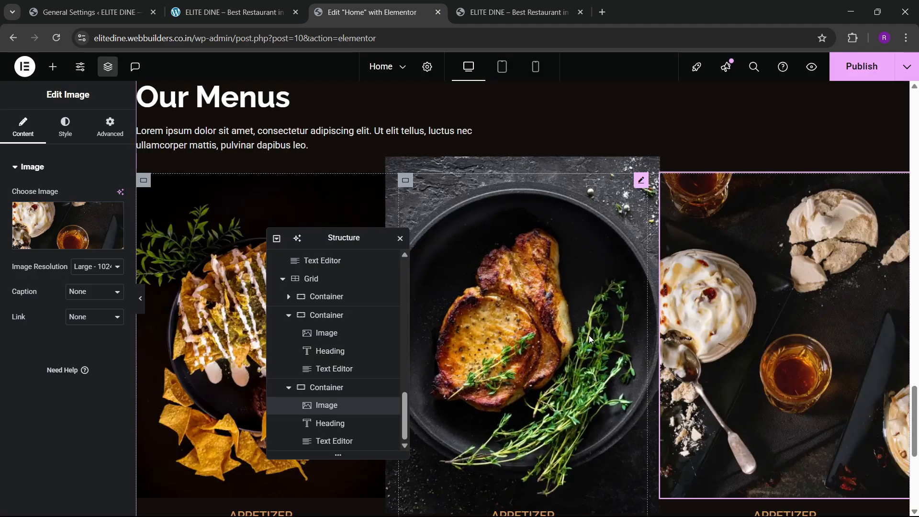
pyautogui.scroll(-4, 550, 325)
pyautogui.scroll(5, 727, 282)
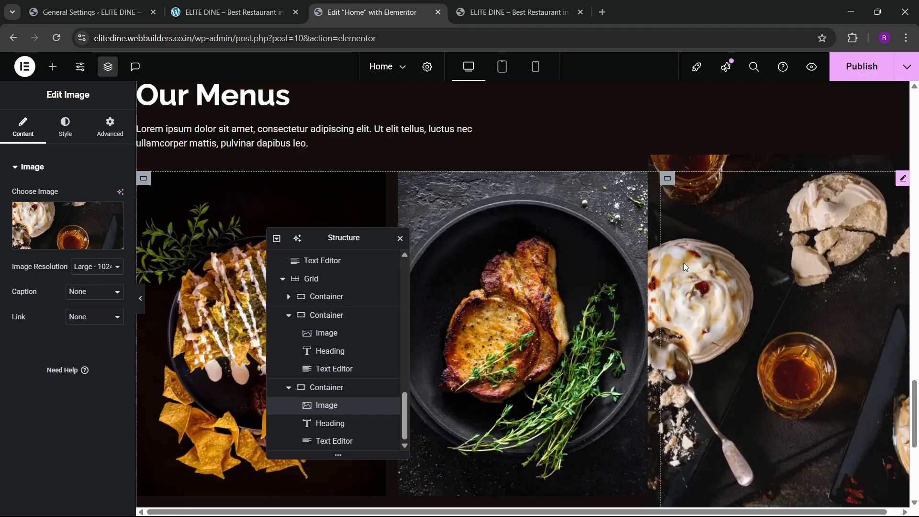
pyautogui.click(857, 69)
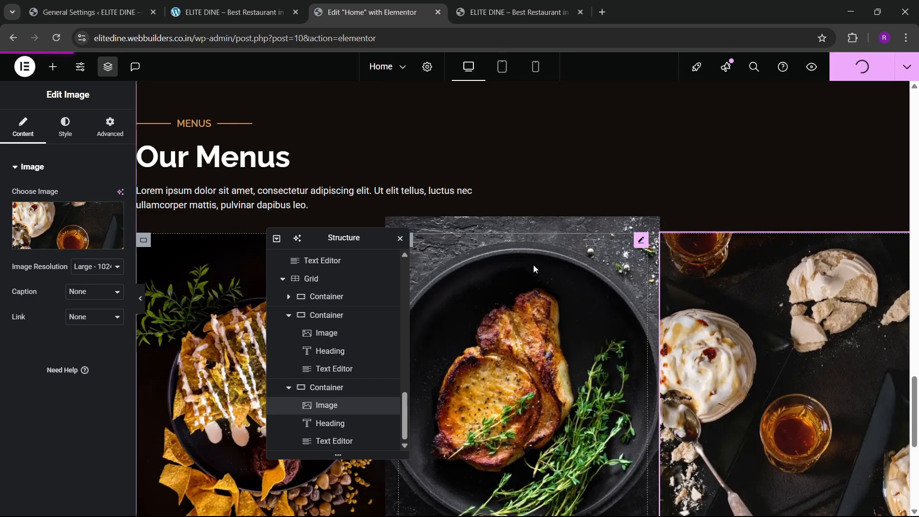
# Step: Unlink the margins of the menus section's grid, set its top margin to 20 px, and publish the page
pyautogui.scroll(-3, 510, 328)
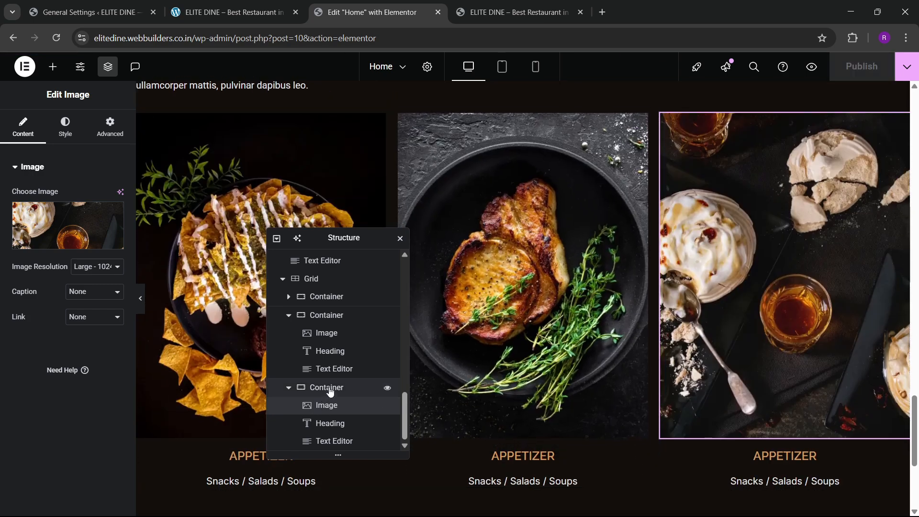
pyautogui.scroll(1, 232, 142)
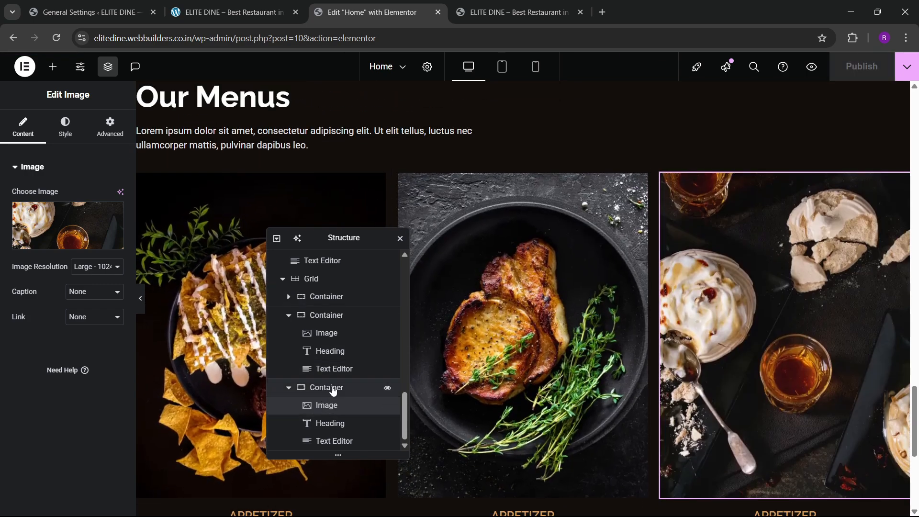
pyautogui.click(327, 388)
pyautogui.scroll(2, 329, 345)
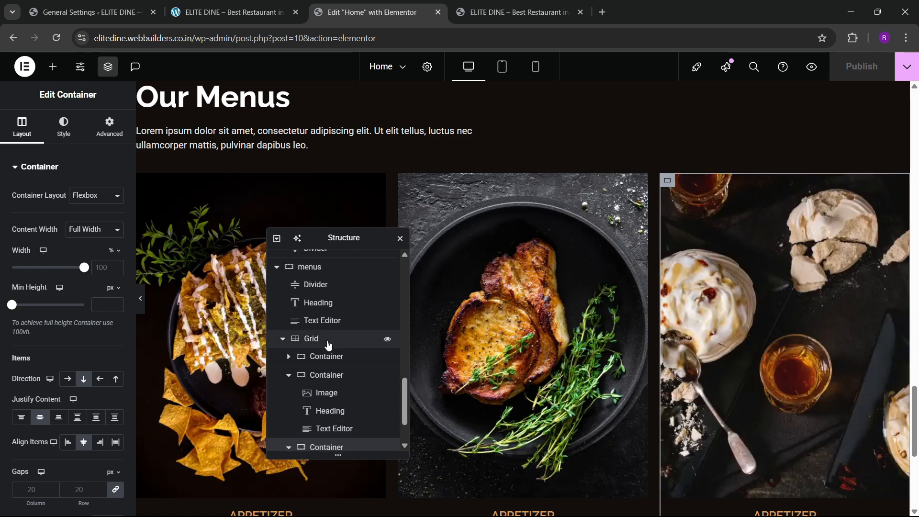
pyautogui.click(326, 341)
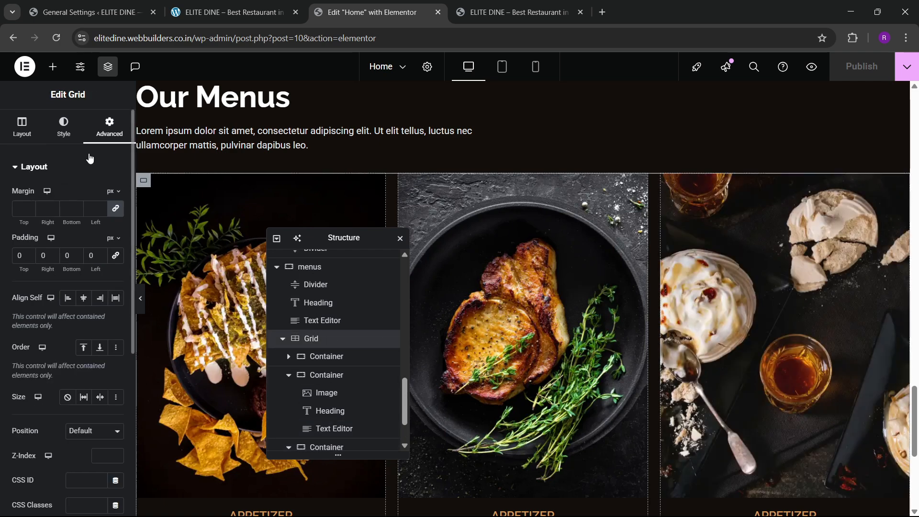
pyautogui.click(116, 214)
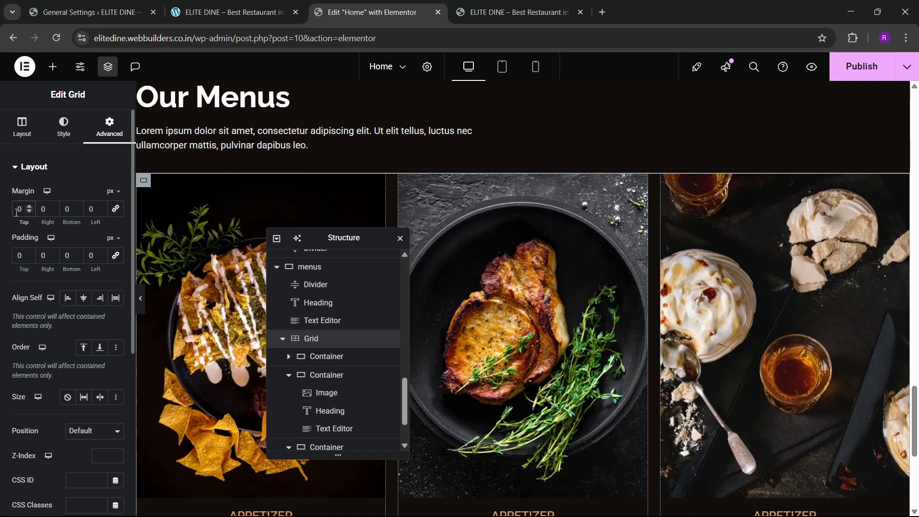
pyautogui.write('3')
pyautogui.press('BackSpace')
pyautogui.write('2')
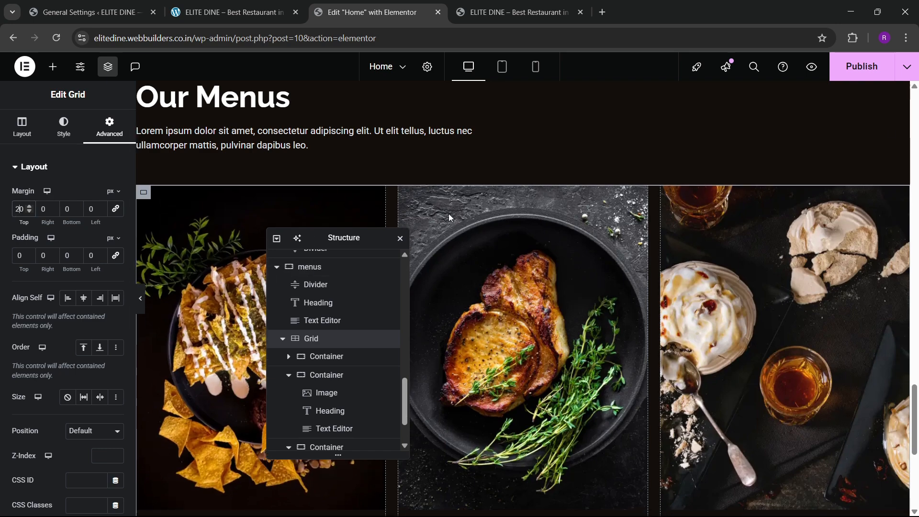
pyautogui.click(857, 67)
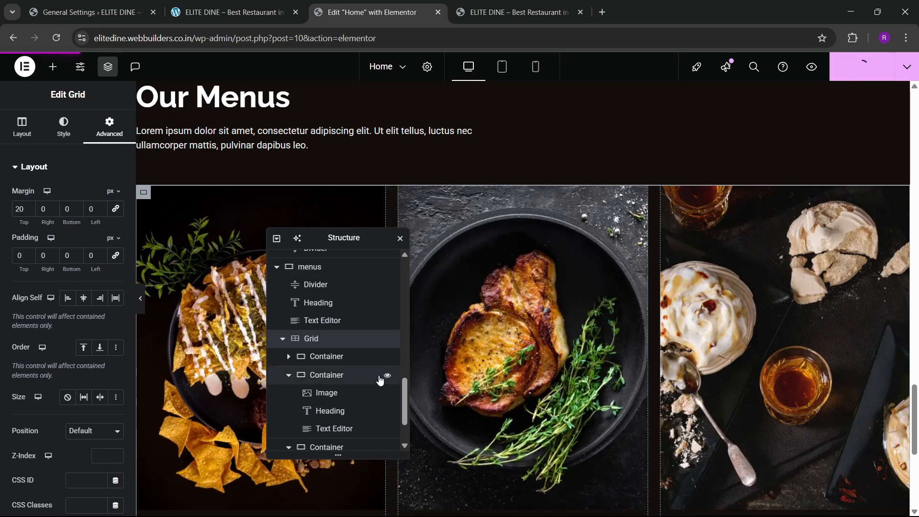
# Step: Set the menus grid's column and row gaps to 30 px and publish the page
pyautogui.click(301, 6)
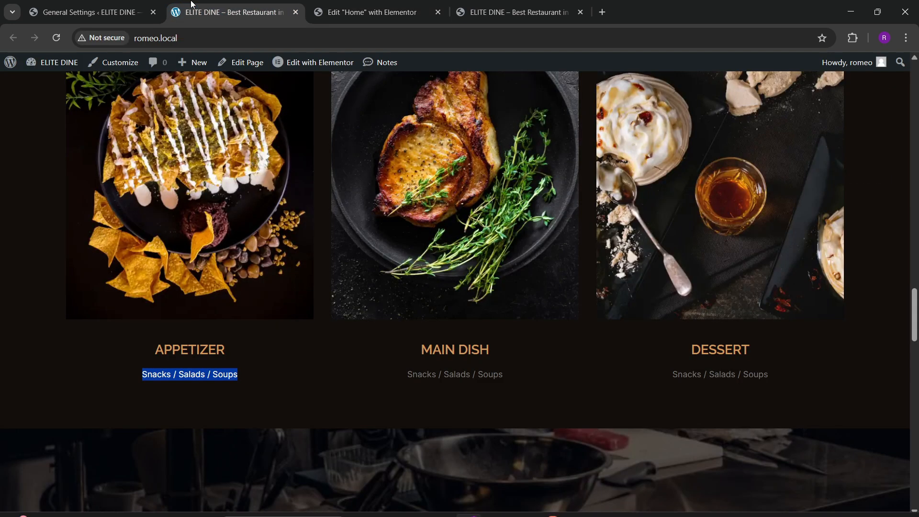
pyautogui.click(372, 12)
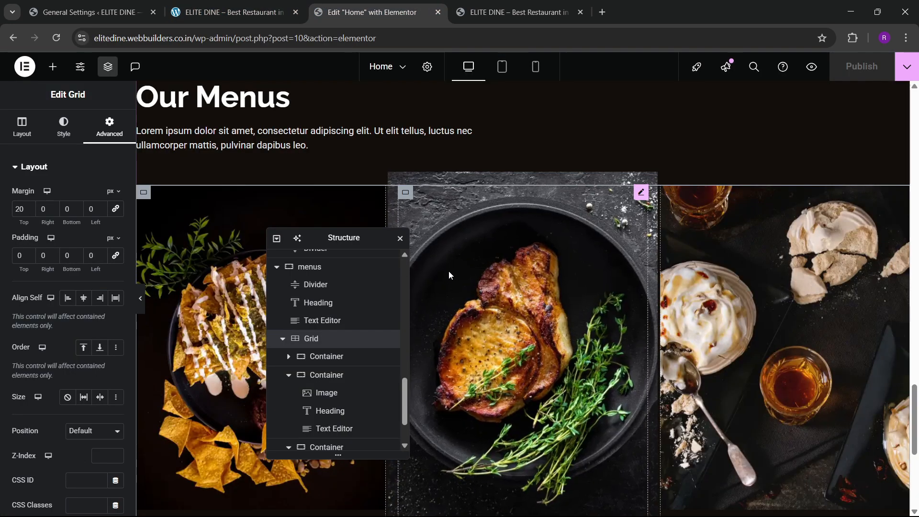
pyautogui.scroll(-2, 335, 393)
pyautogui.click(289, 314)
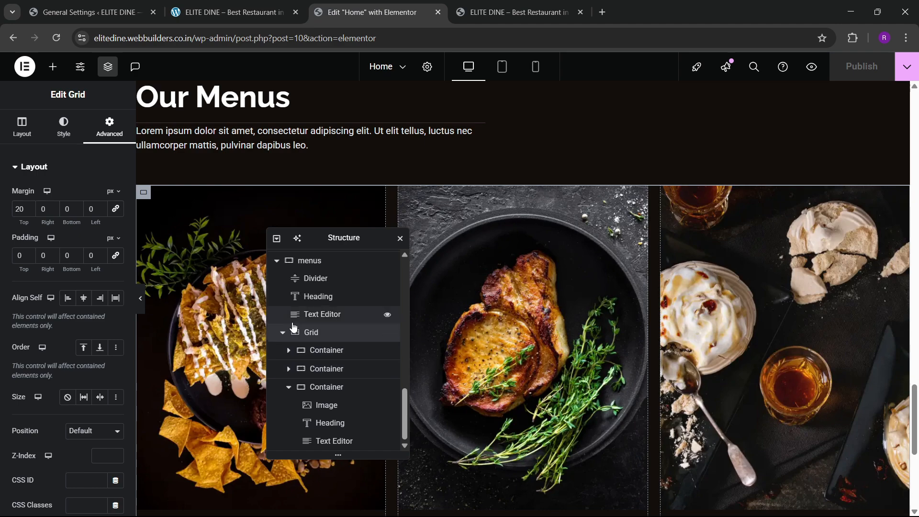
pyautogui.click(22, 127)
pyautogui.scroll(-2, 94, 348)
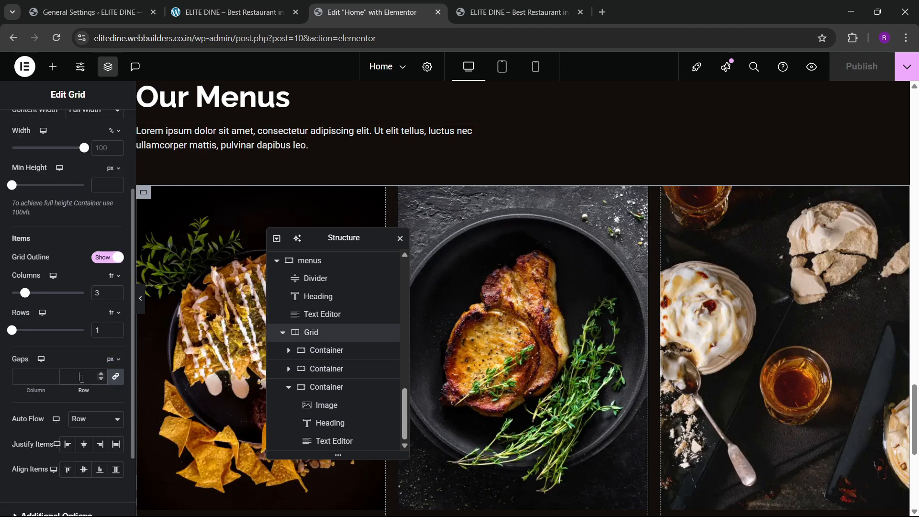
pyautogui.write('30')
pyautogui.click(839, 77)
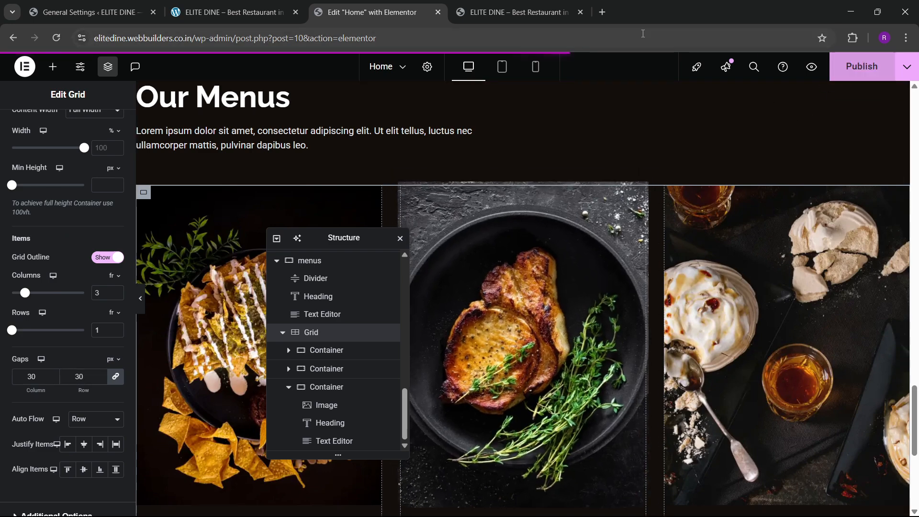
# Step: Reload the live home page and examine the Our Menus section's spacing and card images against the reference site
pyautogui.click(513, 5)
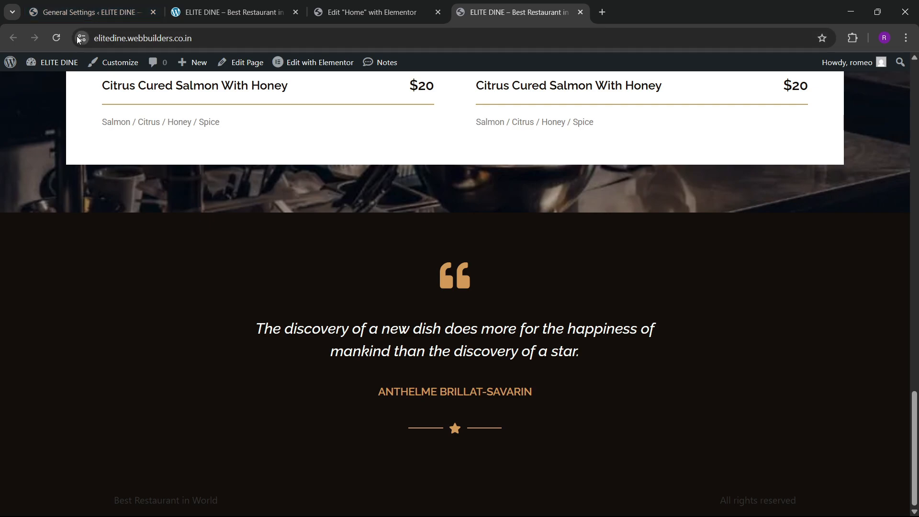
pyautogui.click(56, 38)
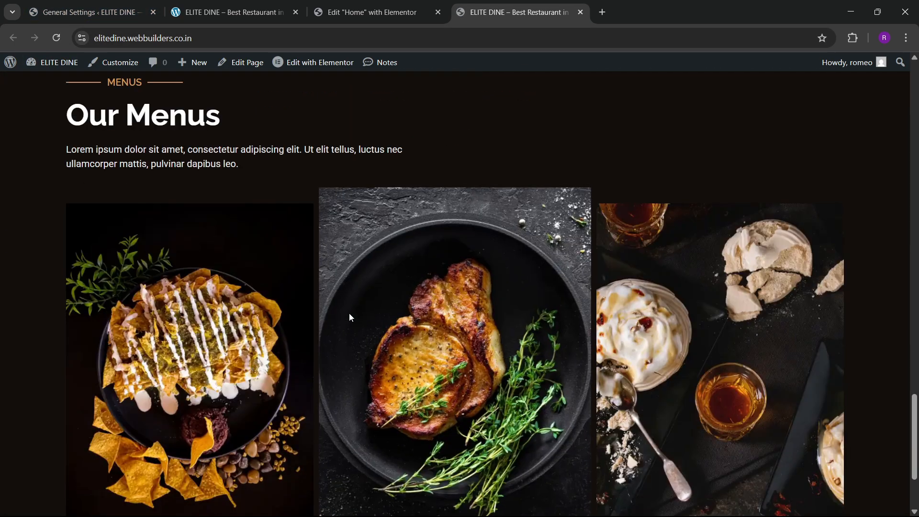
pyautogui.scroll(-3, 349, 314)
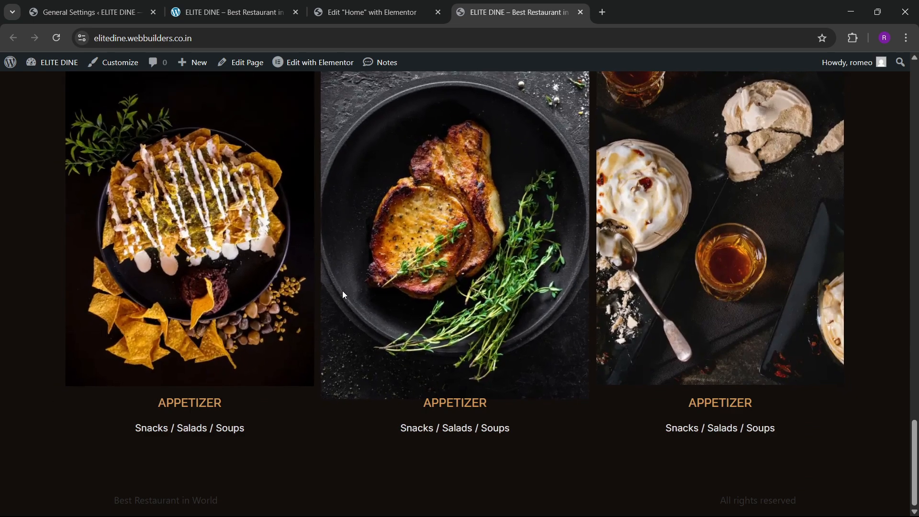
pyautogui.scroll(5, 354, 268)
pyautogui.click(91, 12)
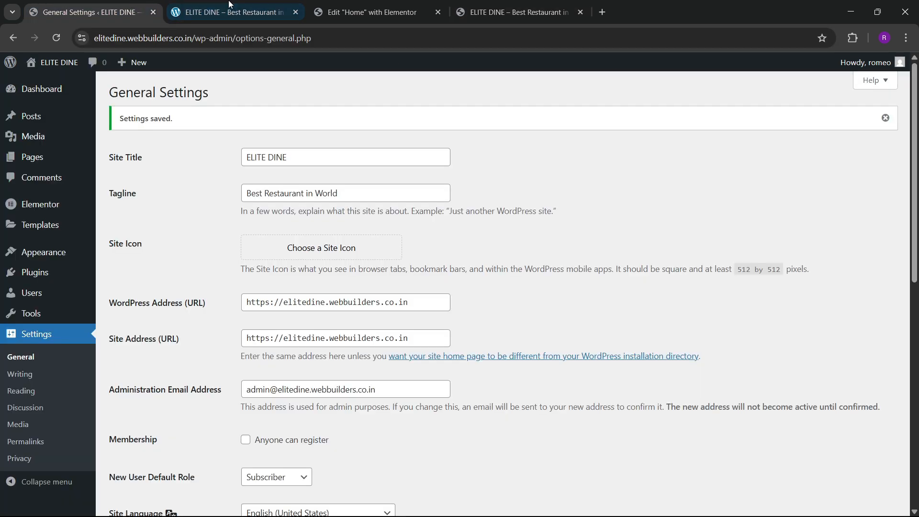
pyautogui.click(230, 5)
pyautogui.click(474, 8)
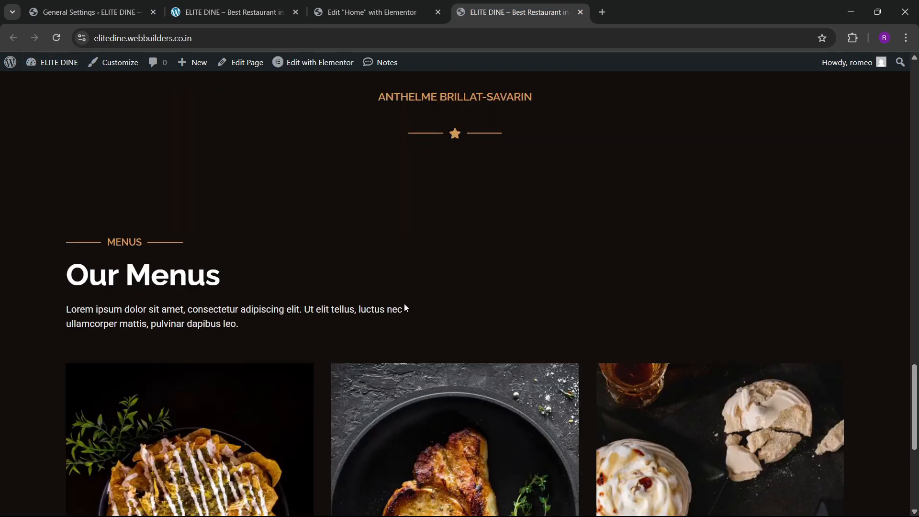
pyautogui.scroll(-5, 404, 304)
pyautogui.scroll(3, 538, 260)
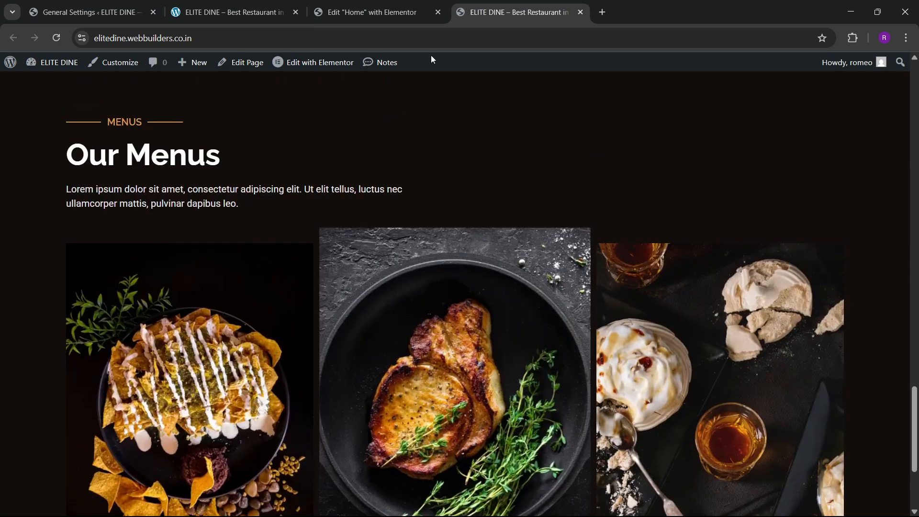
# Step: Review the reference site's remaining sections below the menus, down to the footer, and return to the Best Quality Foods banner
pyautogui.click(230, 12)
pyautogui.scroll(-3, 375, 325)
pyautogui.scroll(-10, 375, 325)
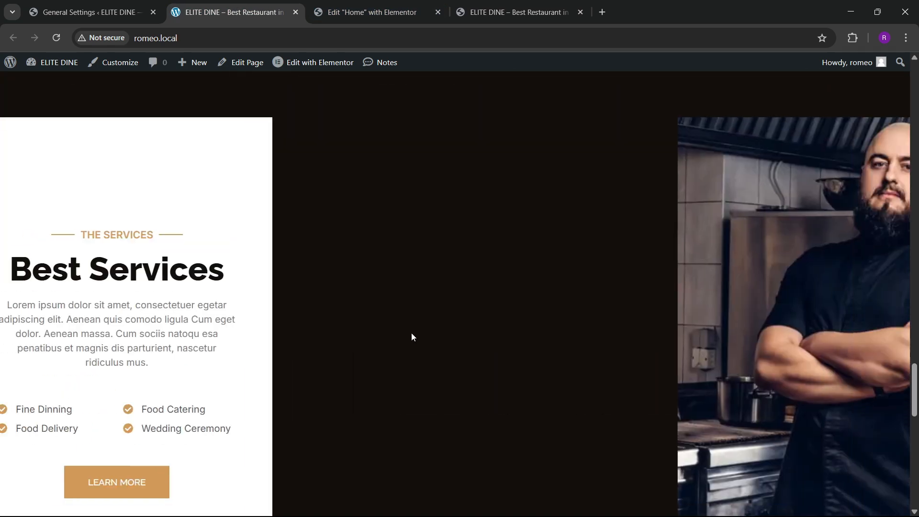
pyautogui.scroll(-8, 432, 341)
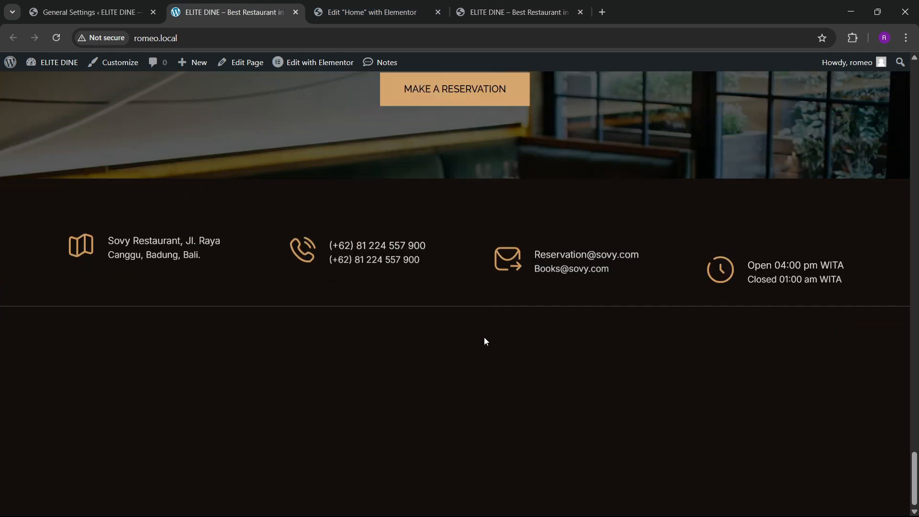
pyautogui.scroll(10, 484, 336)
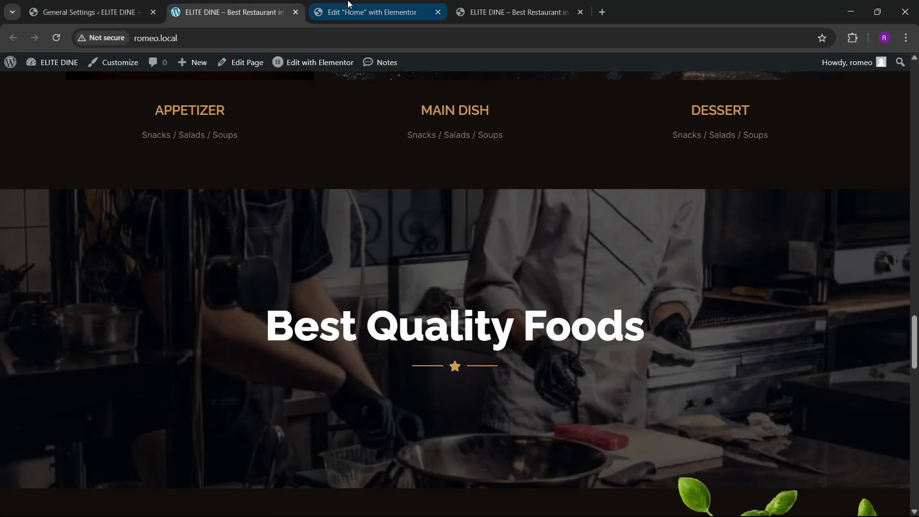
# Step: Add a single-column container below the menus section of the Elementor page and name it cta1
pyautogui.scroll(-3, 450, 279)
pyautogui.click(372, 12)
pyautogui.scroll(-6, 501, 363)
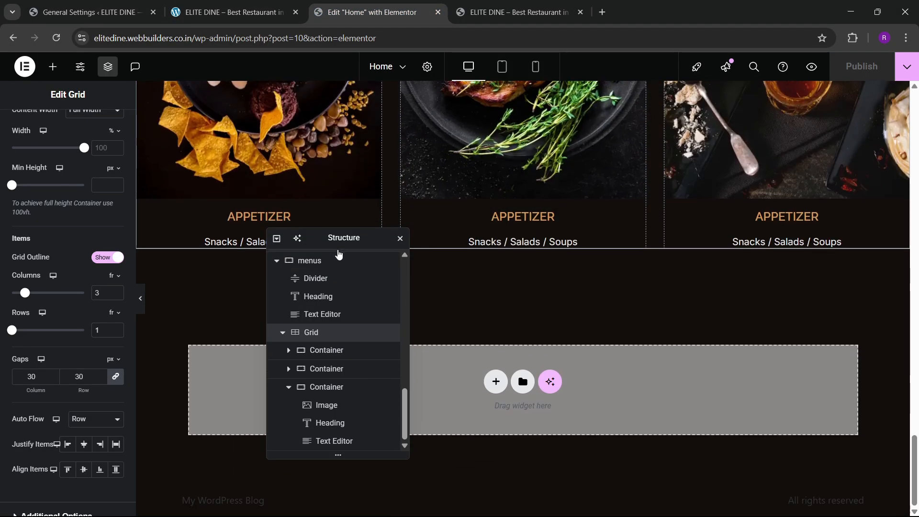
pyautogui.moveTo(335, 238); pyautogui.dragTo(686, 166)
pyautogui.click(492, 385)
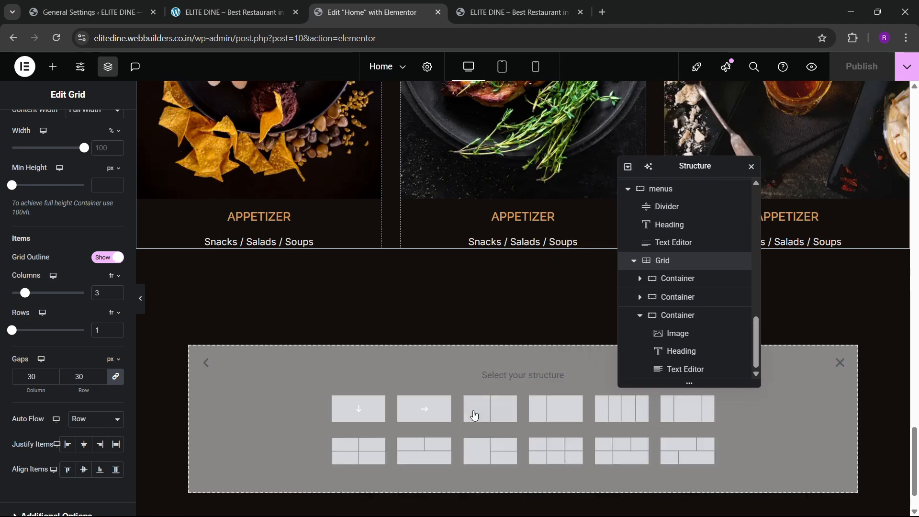
pyautogui.click(354, 408)
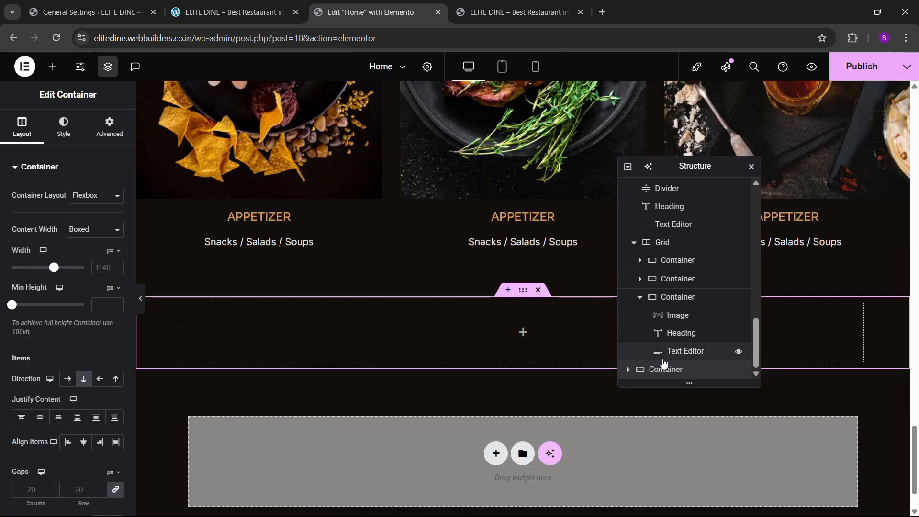
pyautogui.doubleClick(662, 370)
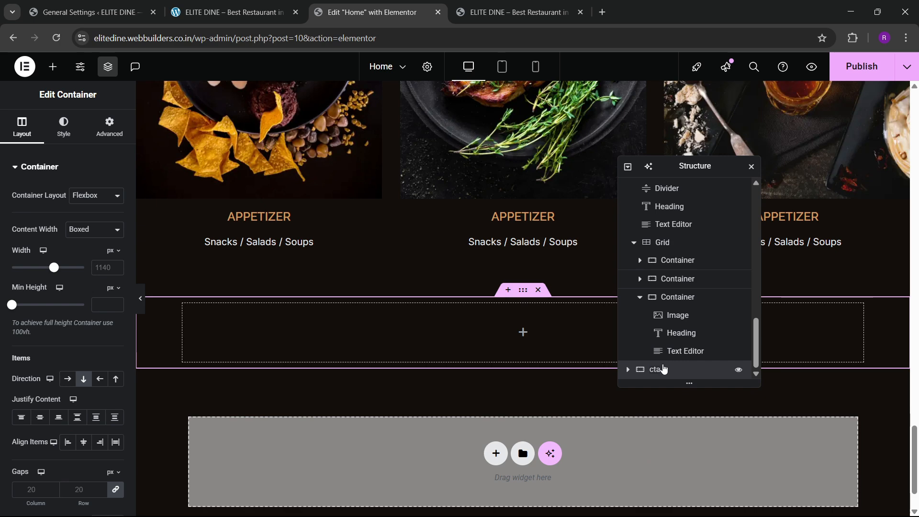
# Step: Set the cta1 container's boxed width to 1300 px and its padding to 80 px top and bottom, 0 on the sides
pyautogui.doubleClick(101, 267)
pyautogui.write('13')
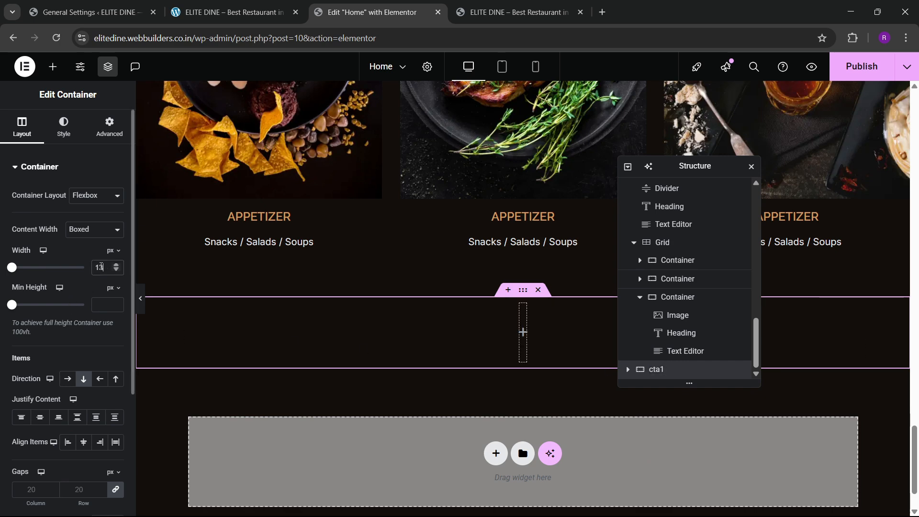
pyautogui.write('000')
pyautogui.click(110, 127)
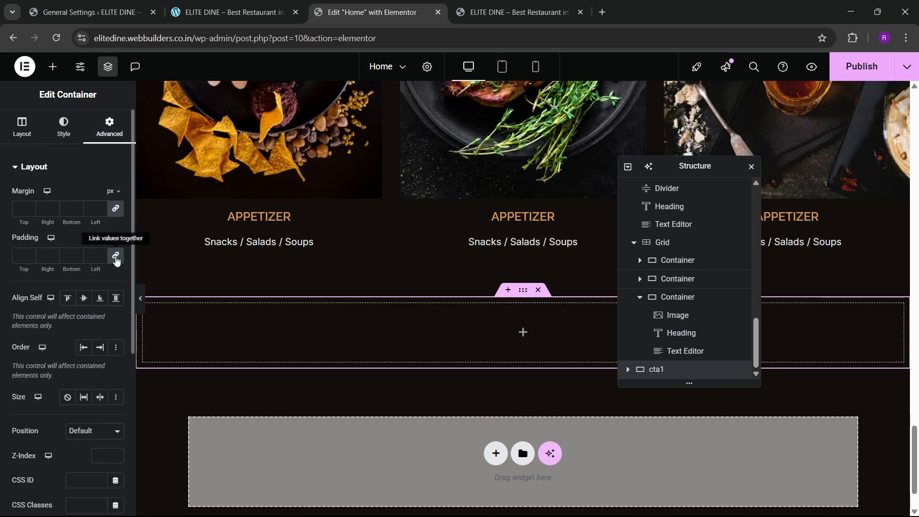
pyautogui.click(19, 259)
pyautogui.write('080')
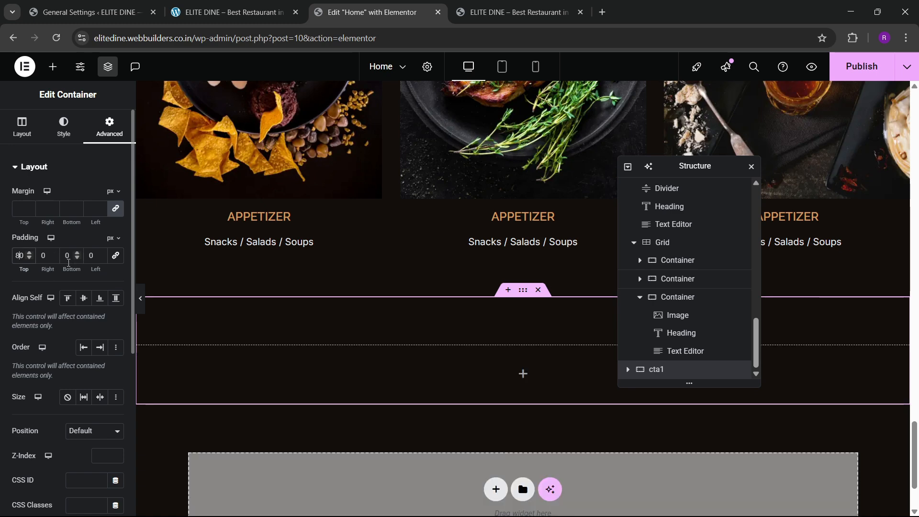
pyautogui.click(65, 260)
pyautogui.write('80')
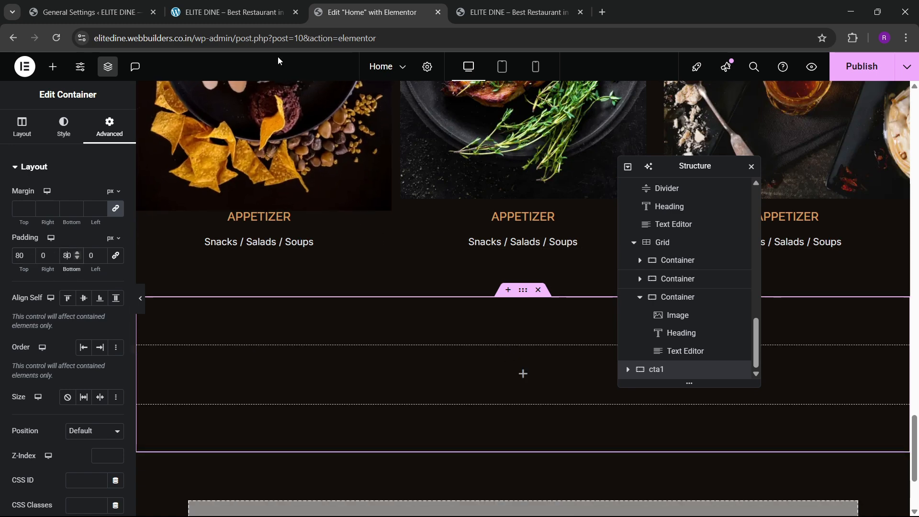
# Step: Check the reference site's Best Quality Foods banner and give the cta1 container the cooking.webp picture as its classic background image
pyautogui.click(256, 5)
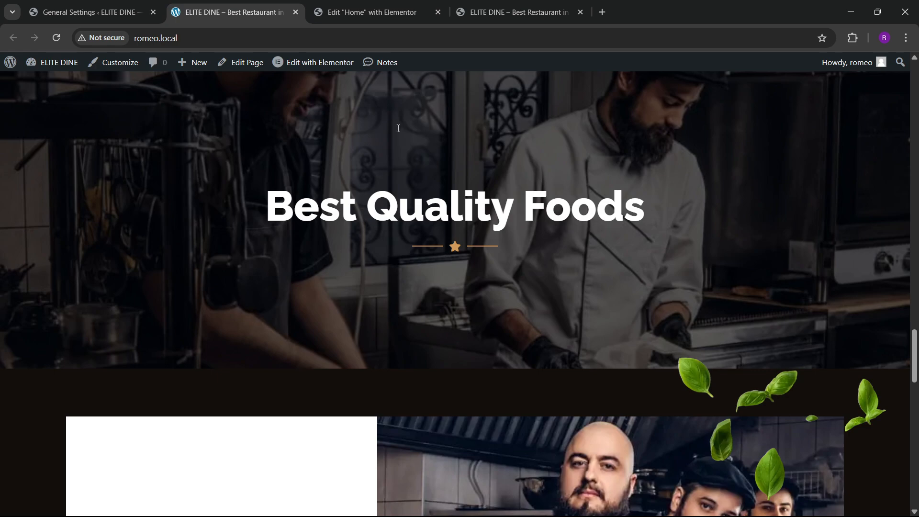
pyautogui.scroll(3, 387, 234)
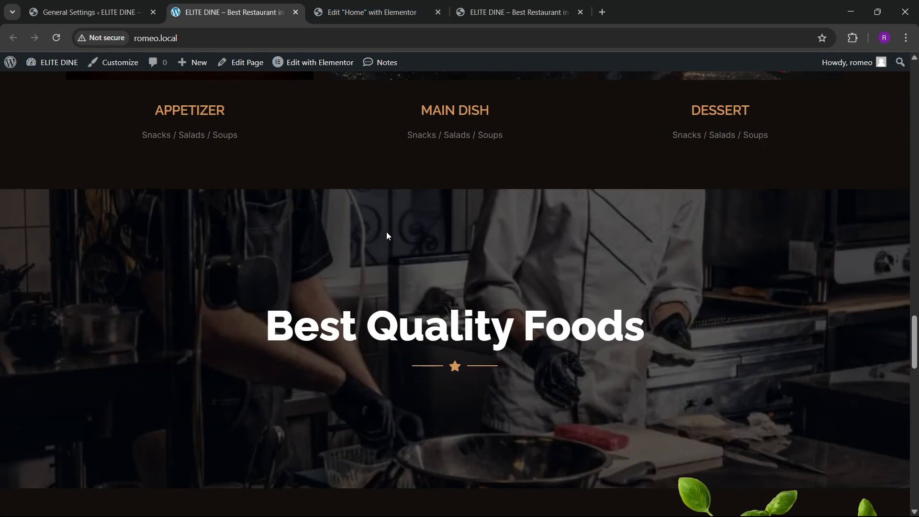
pyautogui.scroll(-5, 386, 232)
pyautogui.scroll(4, 389, 240)
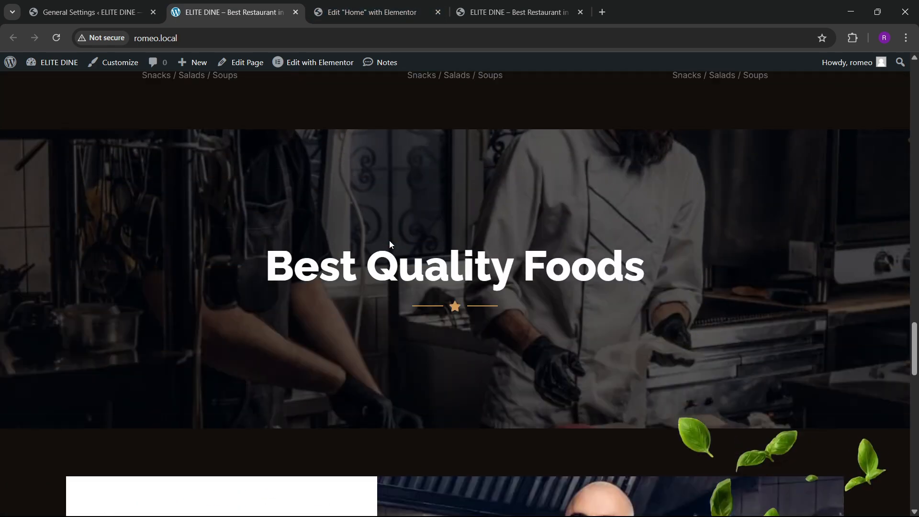
pyautogui.click(372, 12)
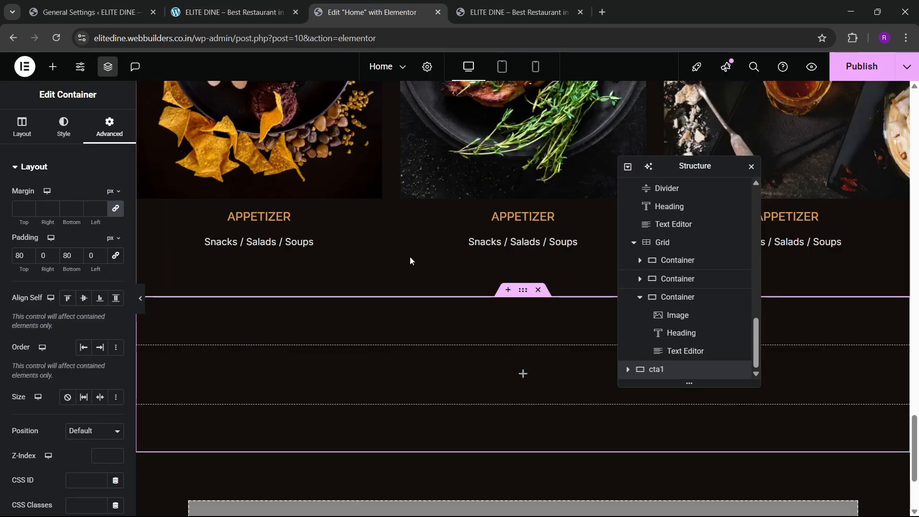
pyautogui.click(70, 132)
pyautogui.click(78, 220)
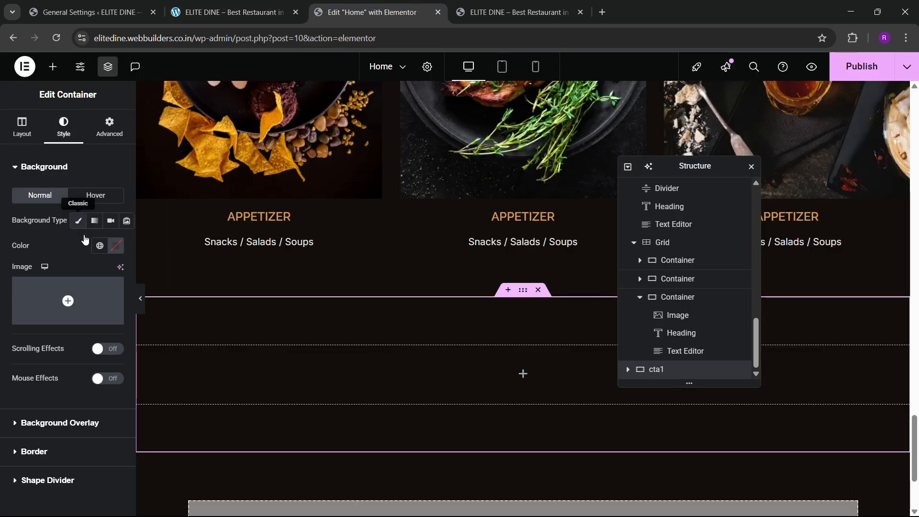
pyautogui.click(82, 301)
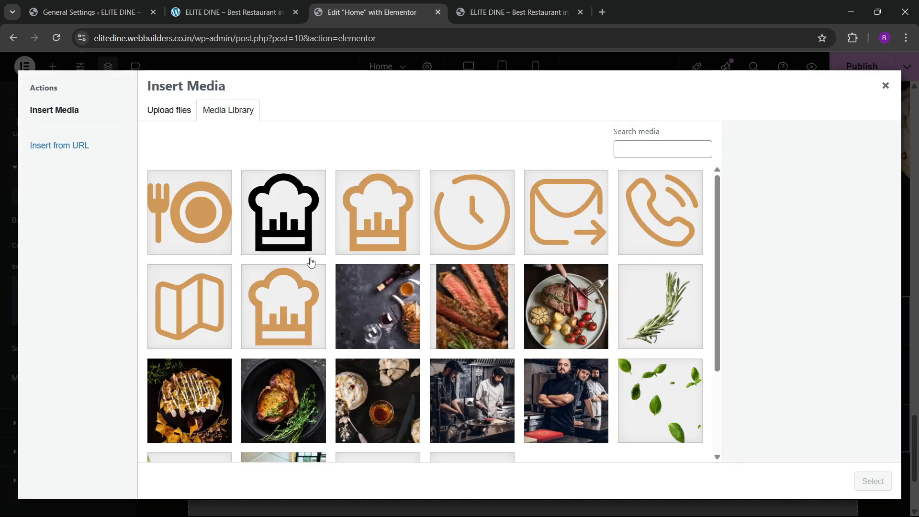
pyautogui.scroll(-3, 445, 306)
pyautogui.click(447, 303)
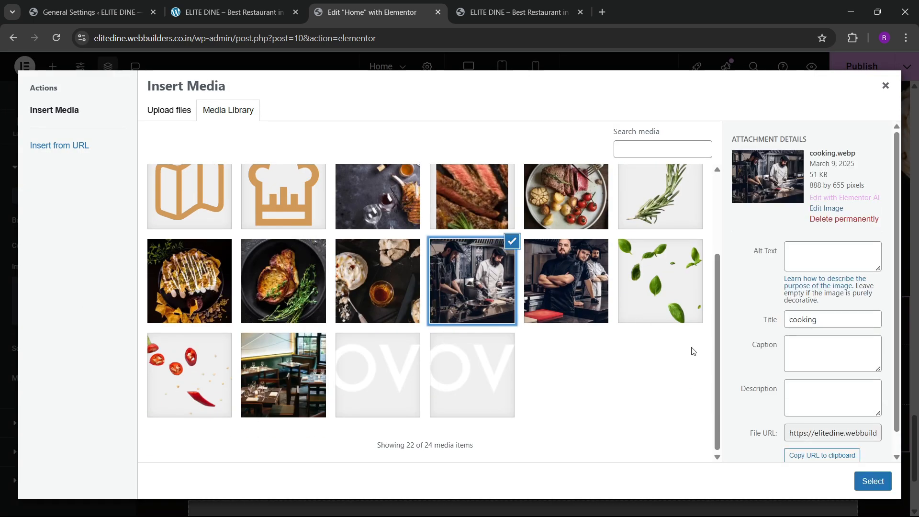
pyautogui.click(866, 474)
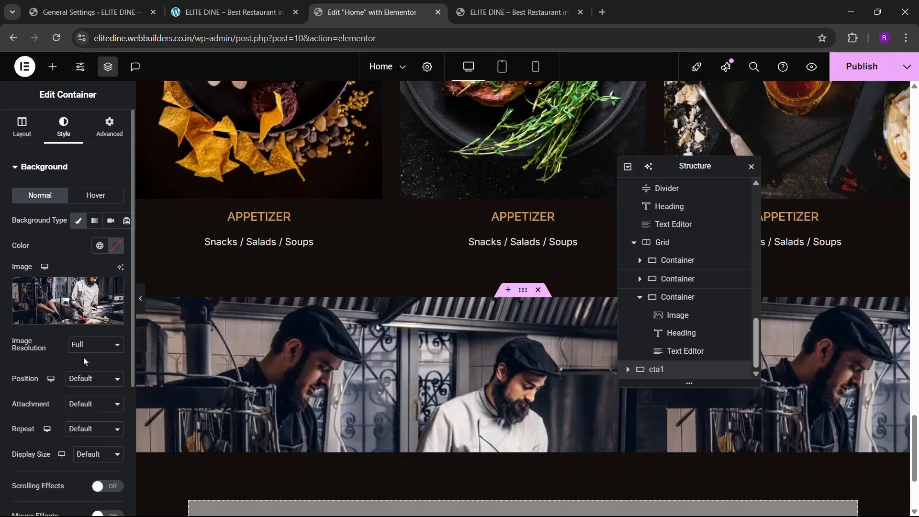
# Step: Set the cta1 background image's position to Center Center and its display size to Cover
pyautogui.click(87, 378)
pyautogui.click(91, 234)
pyautogui.scroll(-3, 65, 378)
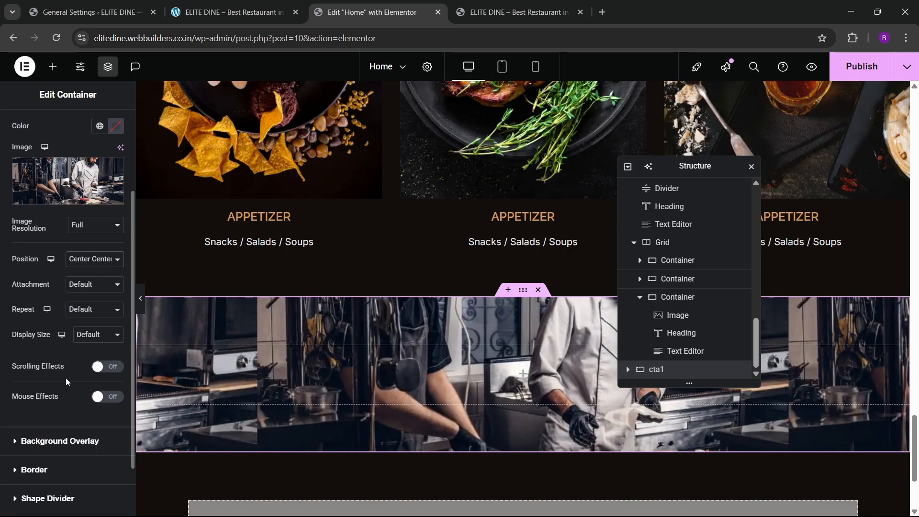
pyautogui.click(87, 379)
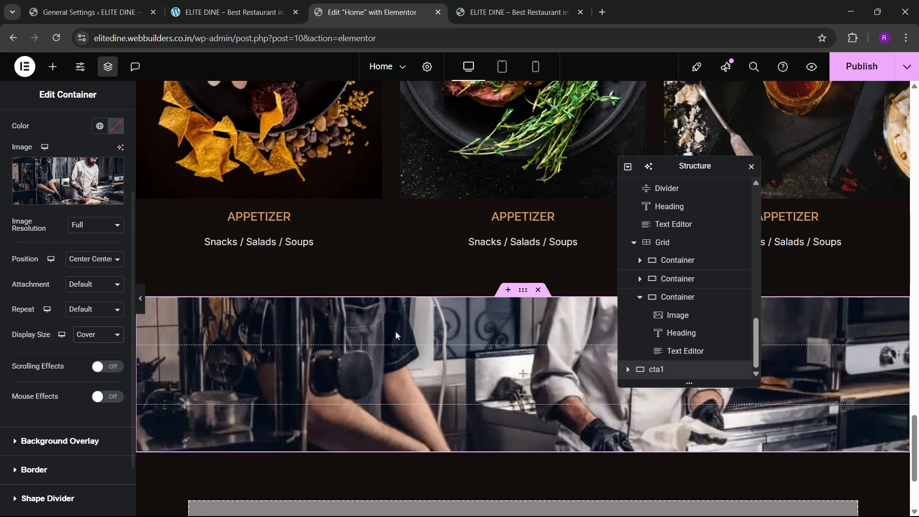
# Step: Give the cta1 container a classic black background overlay at 0.46 opacity and compare it with the reference banner
pyautogui.scroll(-2, 69, 294)
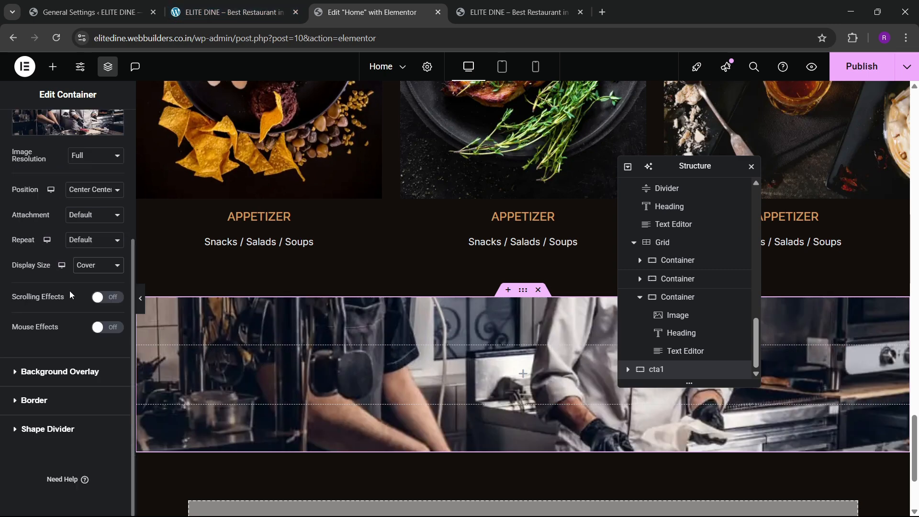
pyautogui.click(74, 373)
pyautogui.click(100, 249)
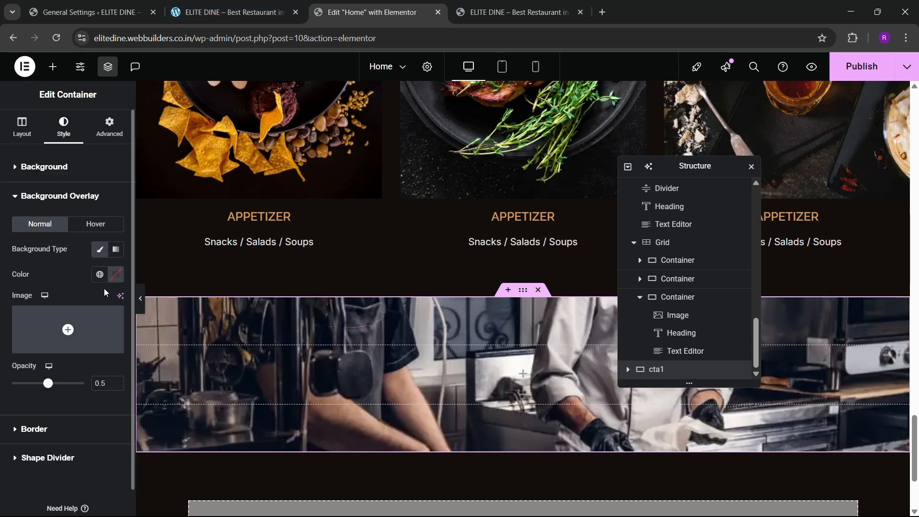
pyautogui.click(116, 273)
pyautogui.moveTo(67, 328); pyautogui.dragTo(33, 428)
pyautogui.click(79, 272)
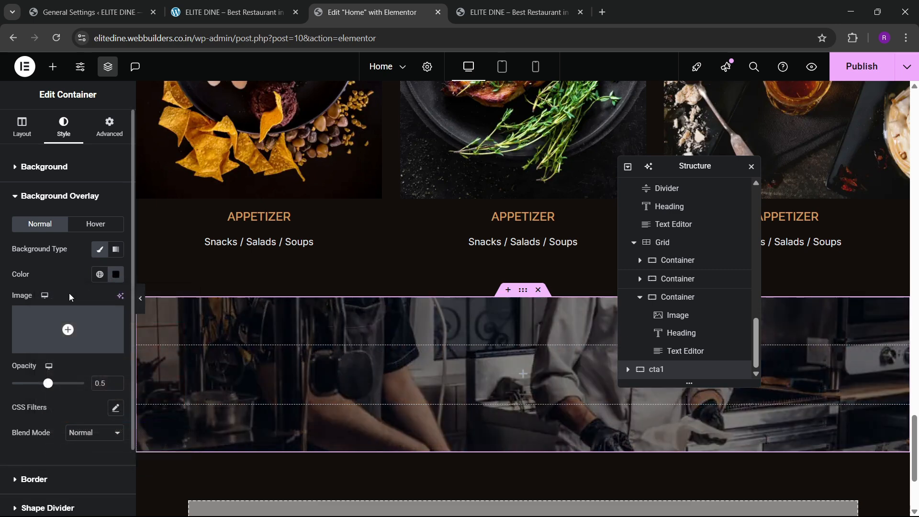
pyautogui.moveTo(51, 388); pyautogui.dragTo(46, 392)
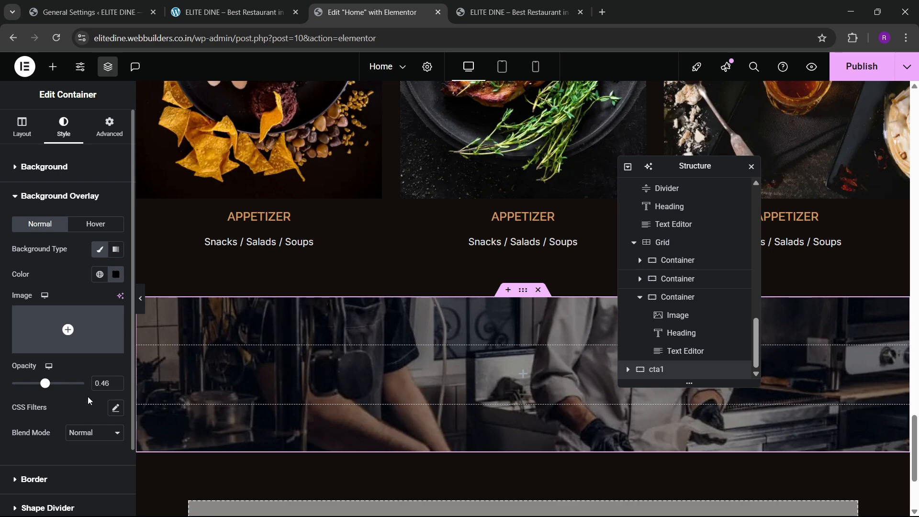
pyautogui.click(234, 11)
pyautogui.click(354, 10)
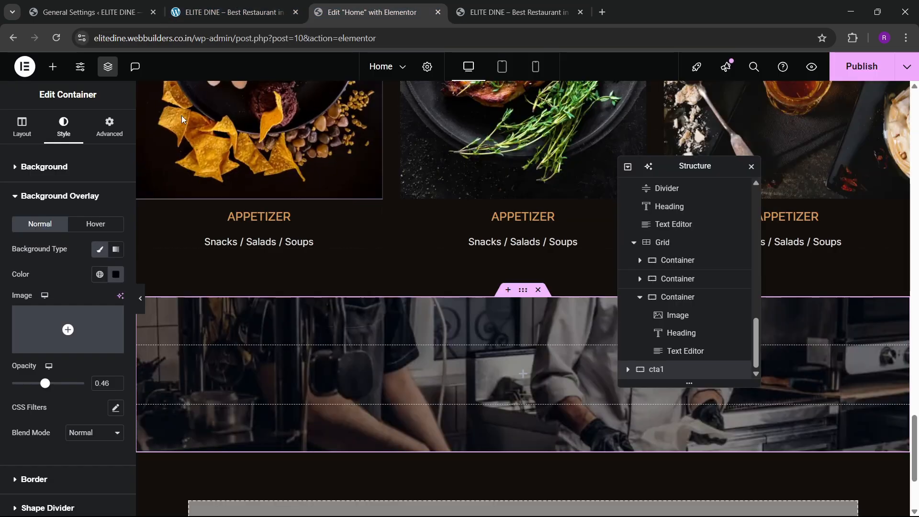
# Step: Insert a heading in the cta1 container with the reference banner's title, "Best Quality Foods"
pyautogui.click(52, 67)
pyautogui.scroll(-3, 57, 266)
pyautogui.moveTo(43, 272); pyautogui.dragTo(452, 369)
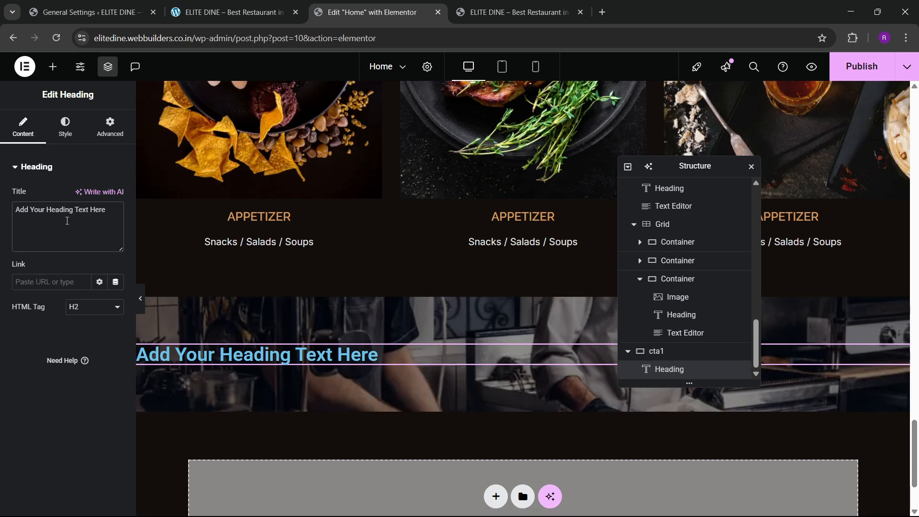
pyautogui.click(219, 11)
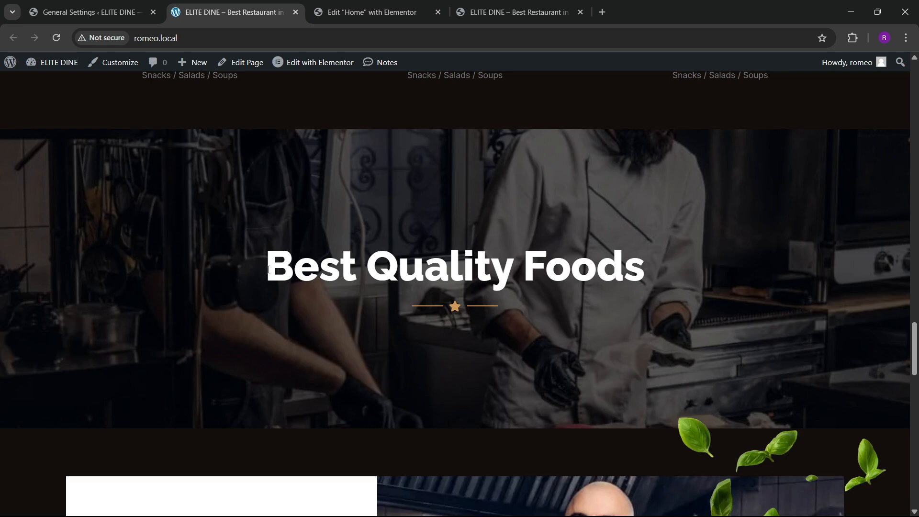
pyautogui.moveTo(269, 270); pyautogui.dragTo(588, 280)
pyautogui.click(649, 285)
pyautogui.moveTo(261, 270); pyautogui.dragTo(583, 269)
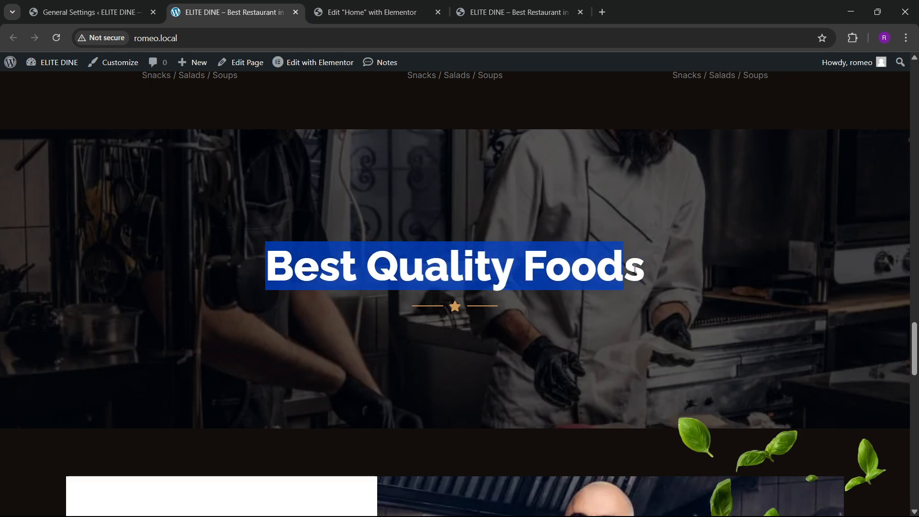
pyautogui.click(371, 12)
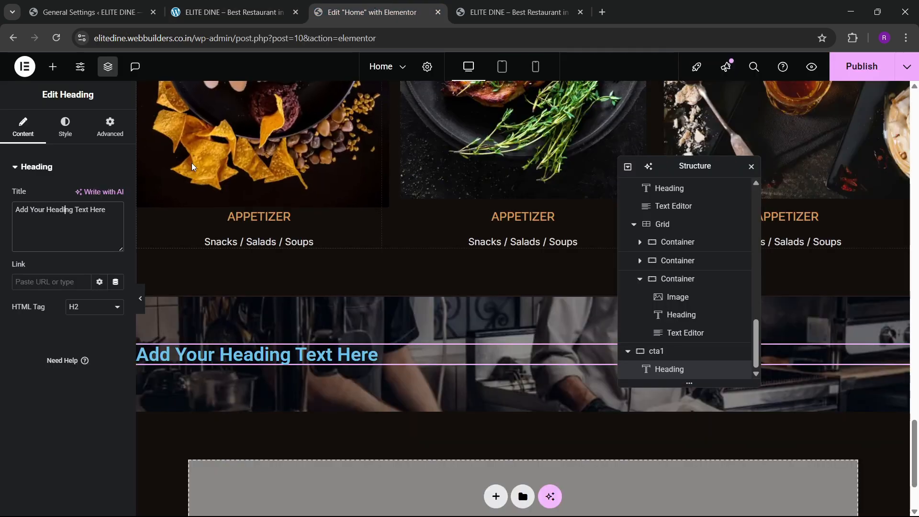
pyautogui.click(75, 229)
pyautogui.write('Best Quality Foods')
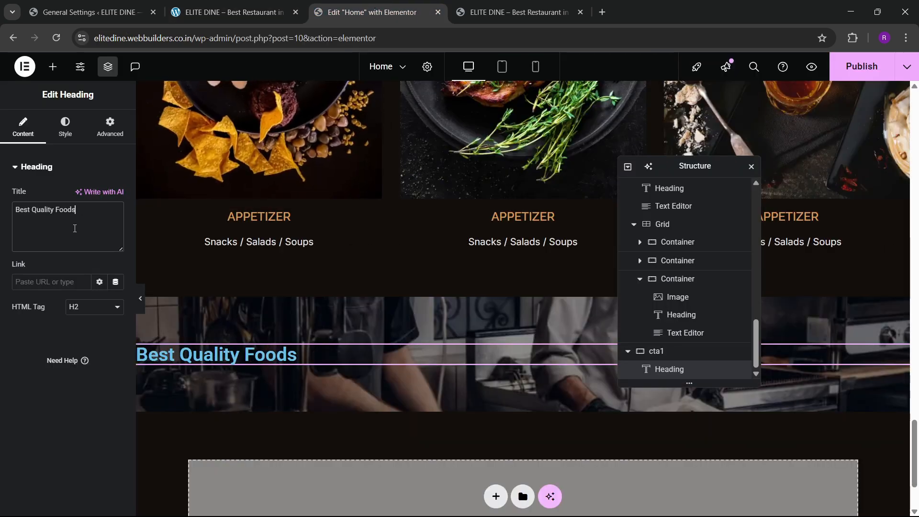
# Step: Center the items in the cta1 container
pyautogui.click(671, 350)
pyautogui.click(24, 129)
pyautogui.scroll(-1, 42, 239)
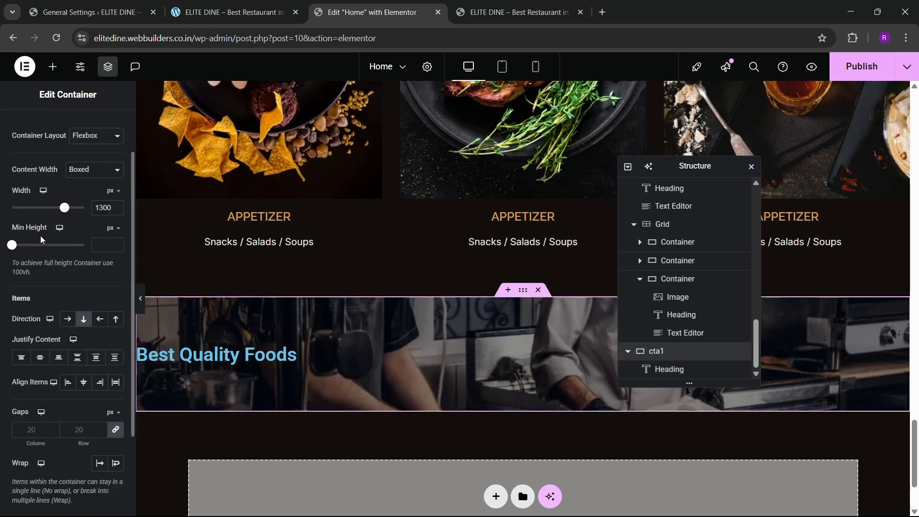
pyautogui.click(81, 382)
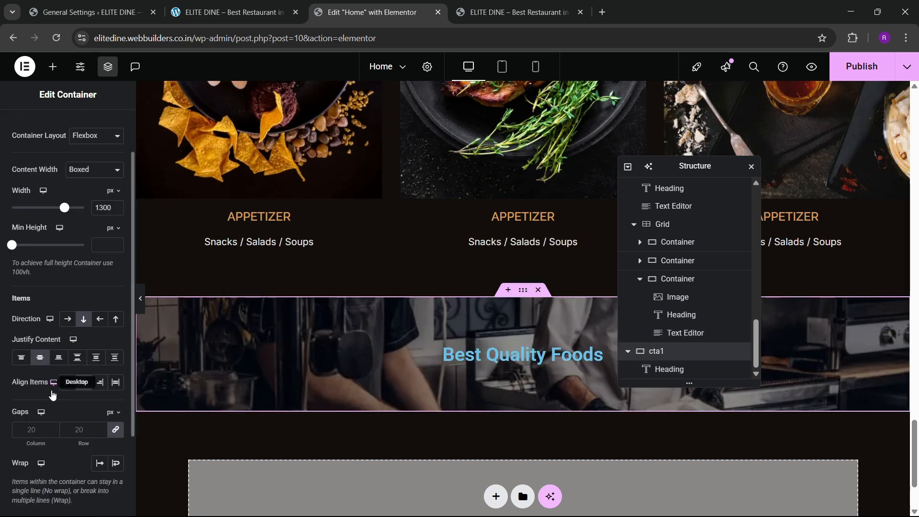
# Step: Color the Best Quality Foods heading white and set its font size to 50 px
pyautogui.click(532, 362)
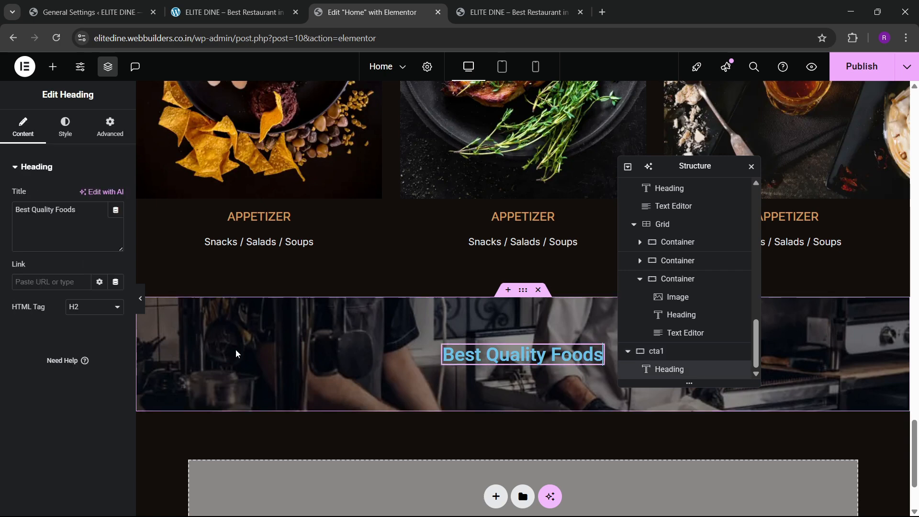
pyautogui.click(65, 127)
pyautogui.click(116, 364)
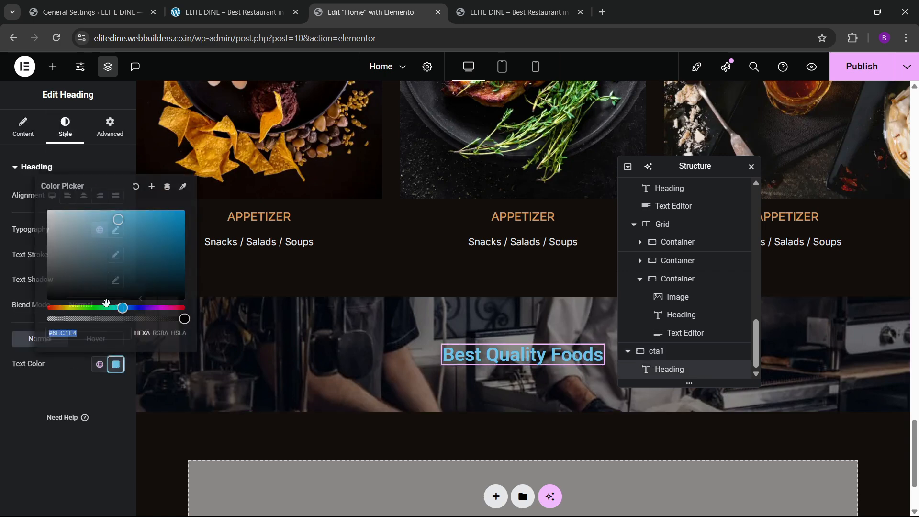
pyautogui.moveTo(116, 243); pyautogui.dragTo(47, 209)
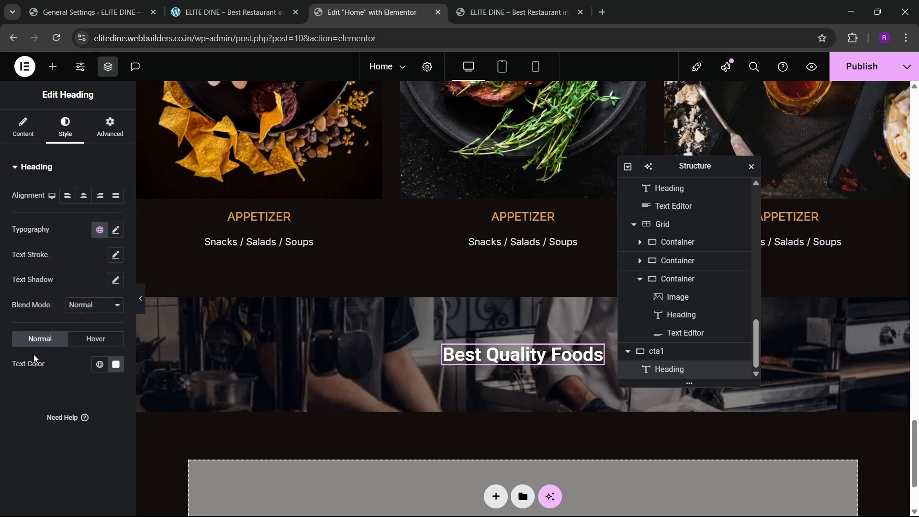
pyautogui.click(117, 231)
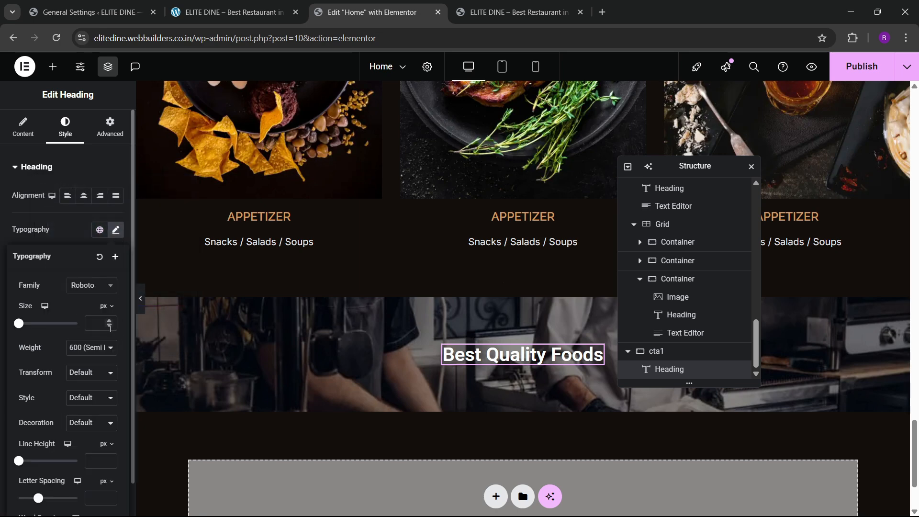
pyautogui.click(110, 324)
pyautogui.write('2')
pyautogui.click(110, 321)
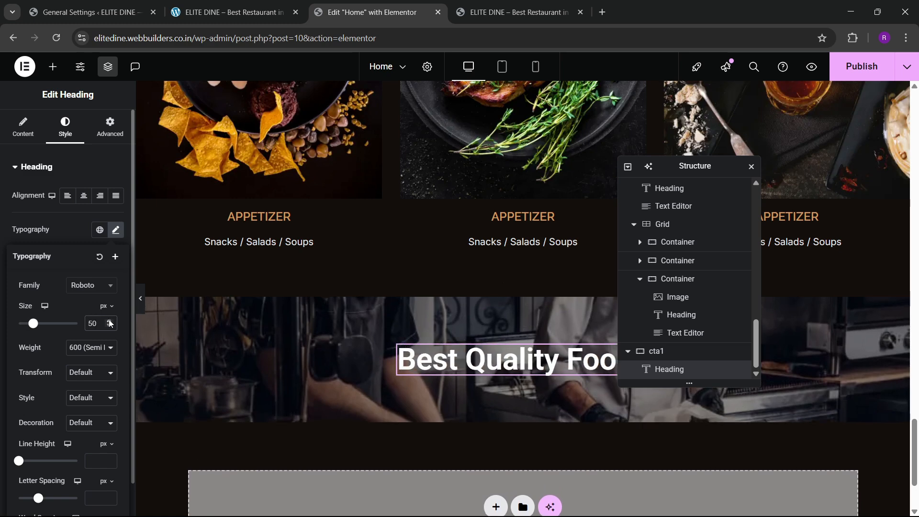
# Step: Compare the Best Quality Foods heading with the reference banner and set its font size to 60 px
pyautogui.click(297, 4)
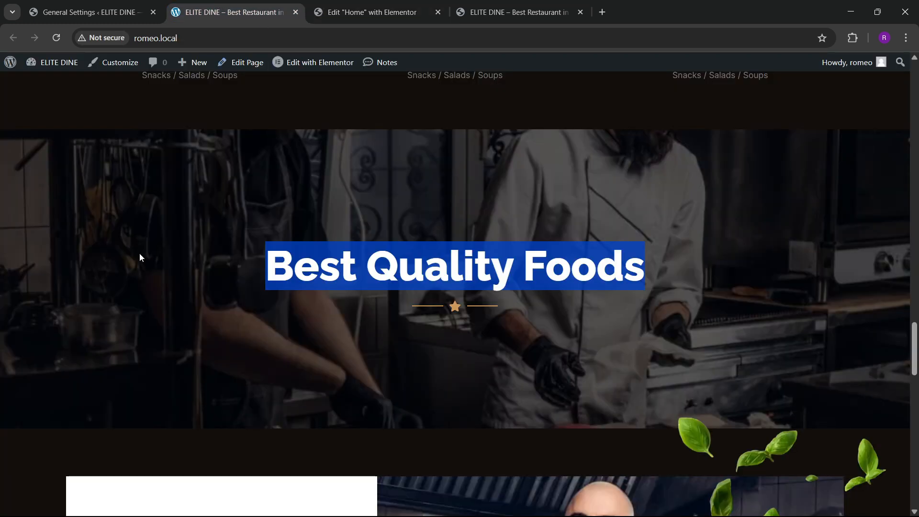
pyautogui.click(369, 12)
pyautogui.click(110, 322)
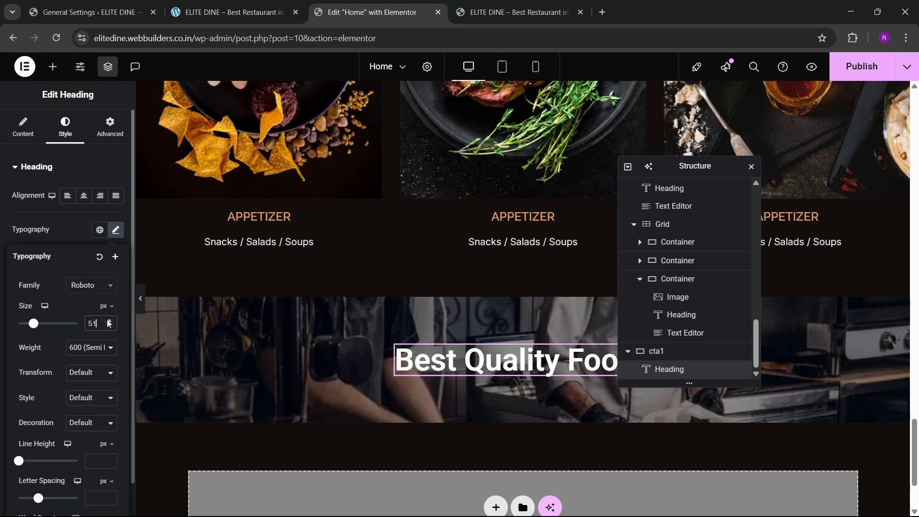
pyautogui.click(110, 322)
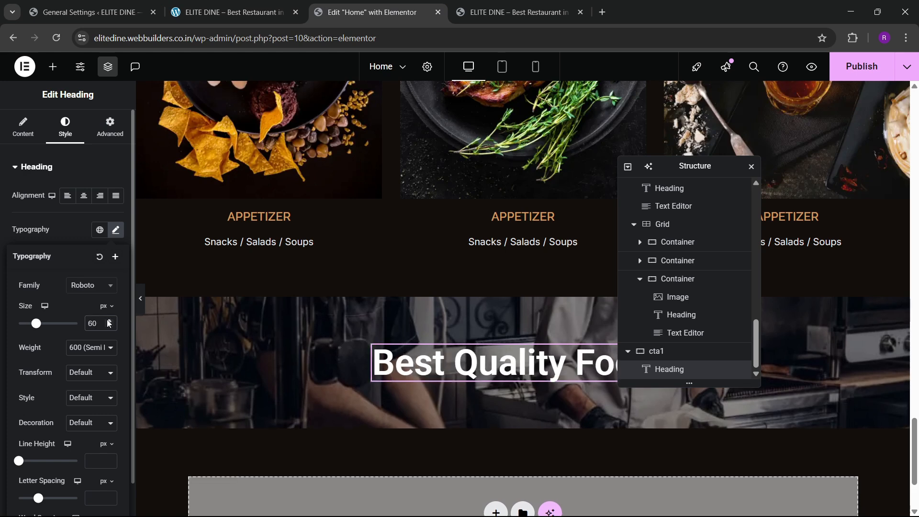
# Step: Set the Best Quality Foods heading's font to Raleway with weight 800 (Extra Bold) and check it against the reference banner
pyautogui.click(89, 290)
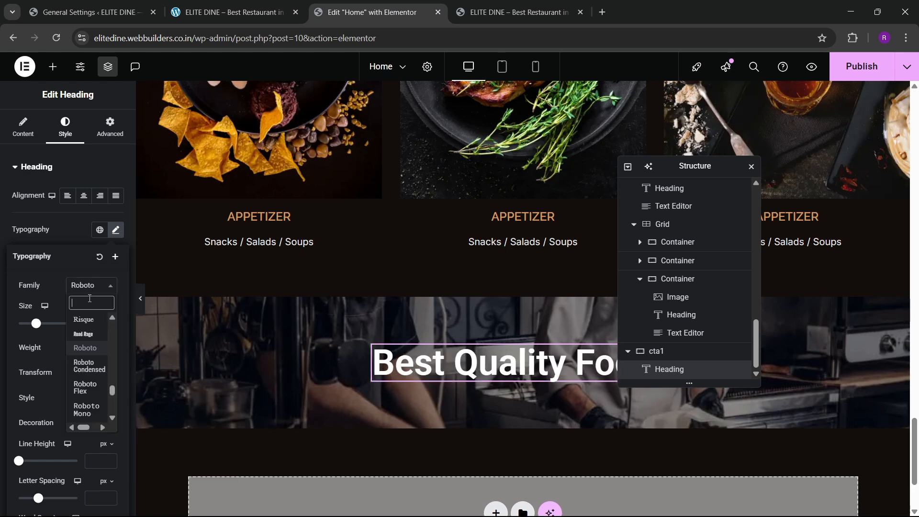
pyautogui.write('ralew')
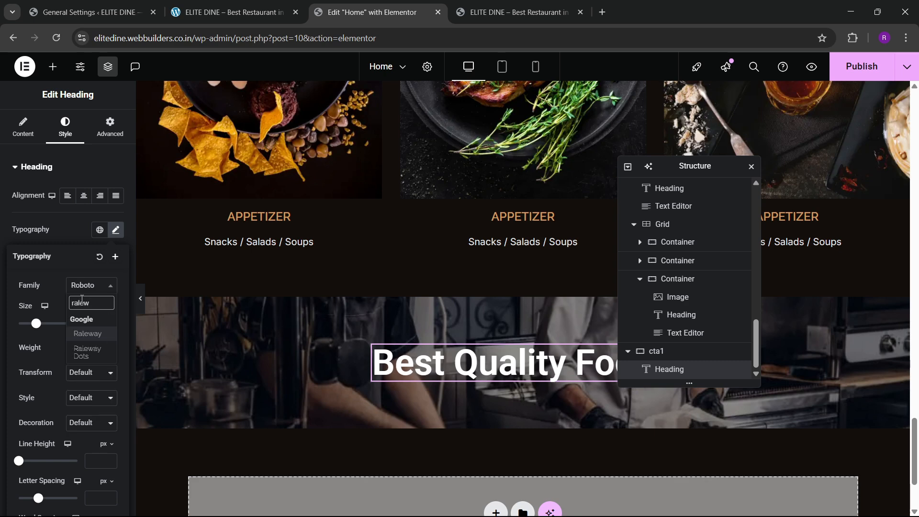
pyautogui.press('Return')
pyautogui.click(76, 354)
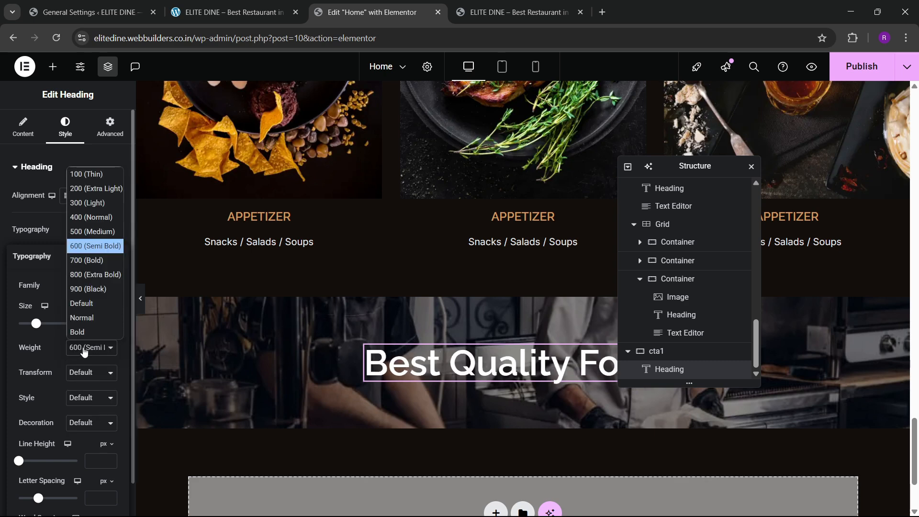
pyautogui.click(89, 284)
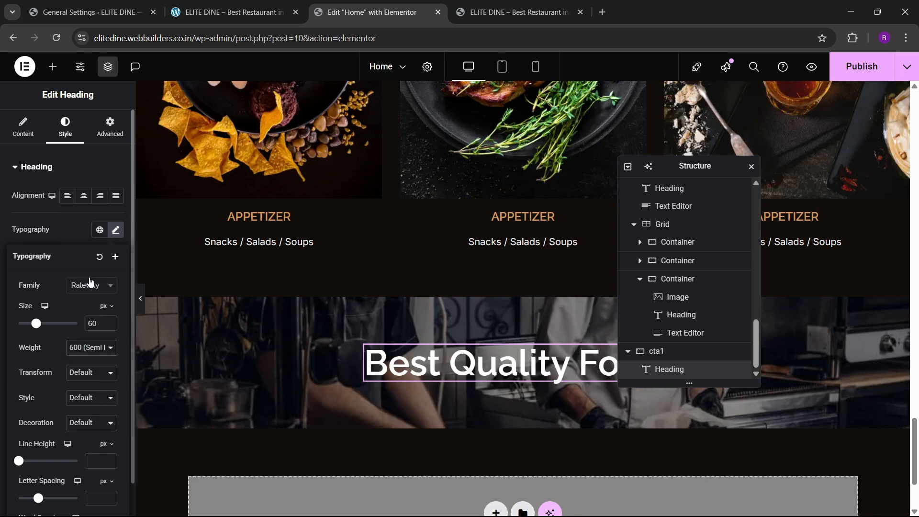
pyautogui.click(232, 12)
pyautogui.click(335, 12)
pyautogui.scroll(10, 386, 216)
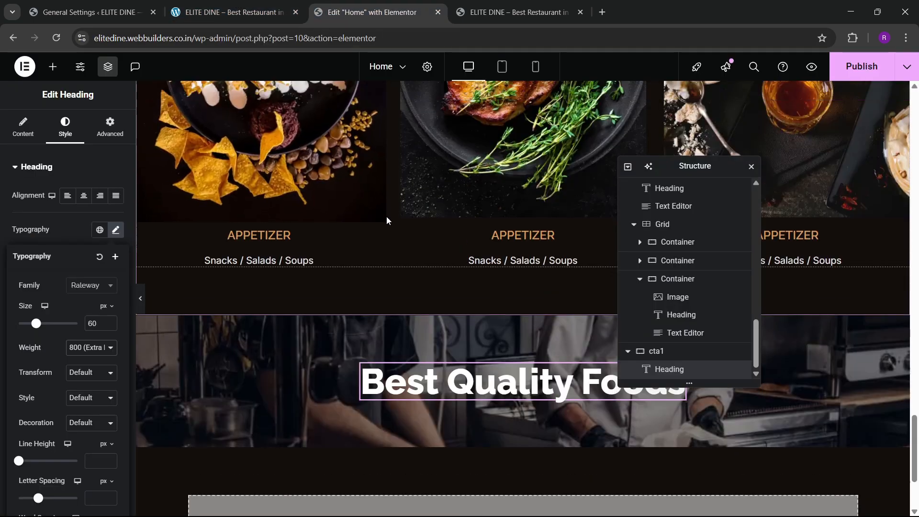
pyautogui.scroll(6, 311, 205)
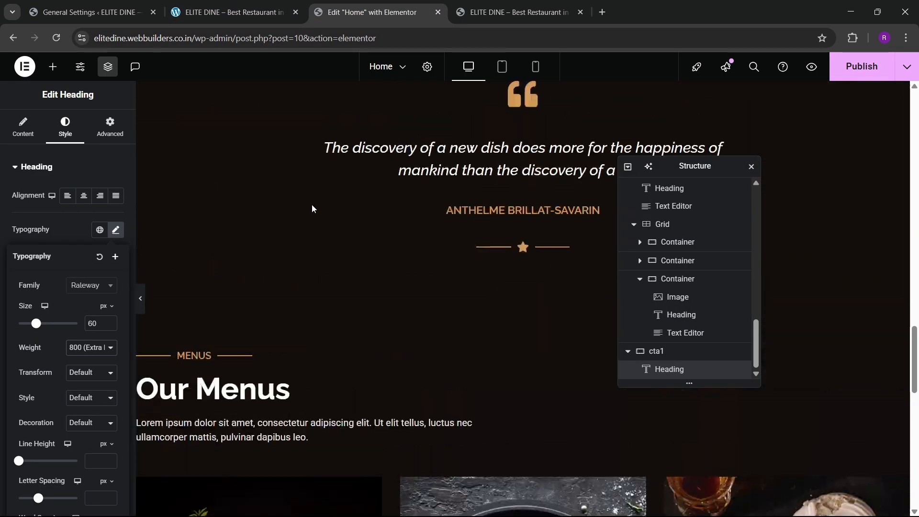
pyautogui.scroll(-2, 340, 247)
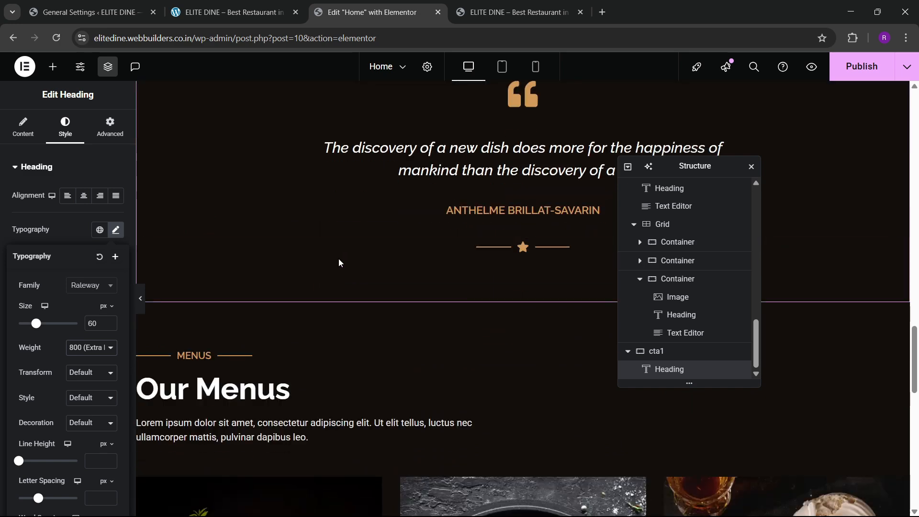
pyautogui.rightClick(482, 248)
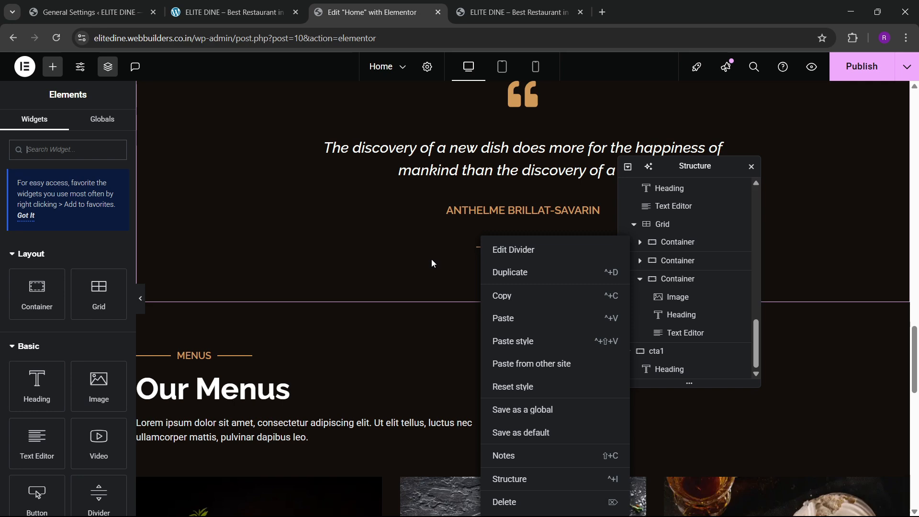
pyautogui.scroll(-4, 433, 268)
pyautogui.scroll(5, 427, 285)
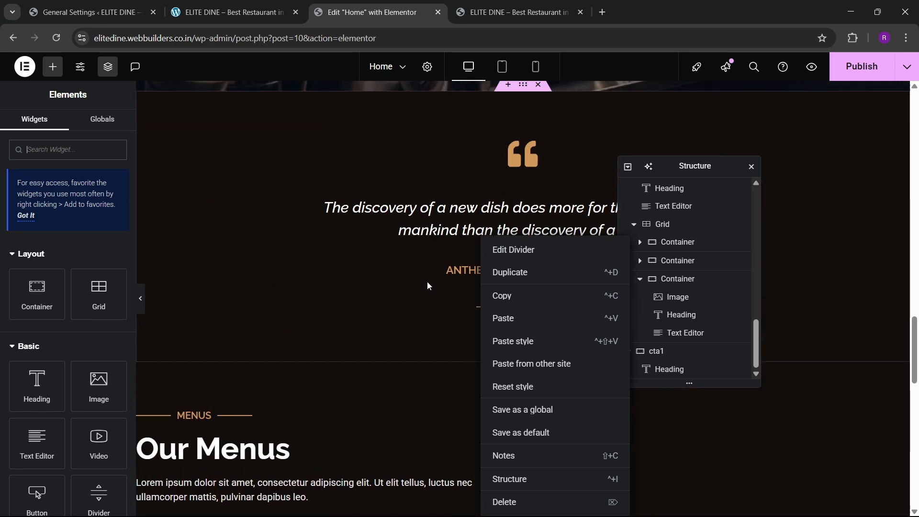
pyautogui.click(435, 41)
pyautogui.click(234, 10)
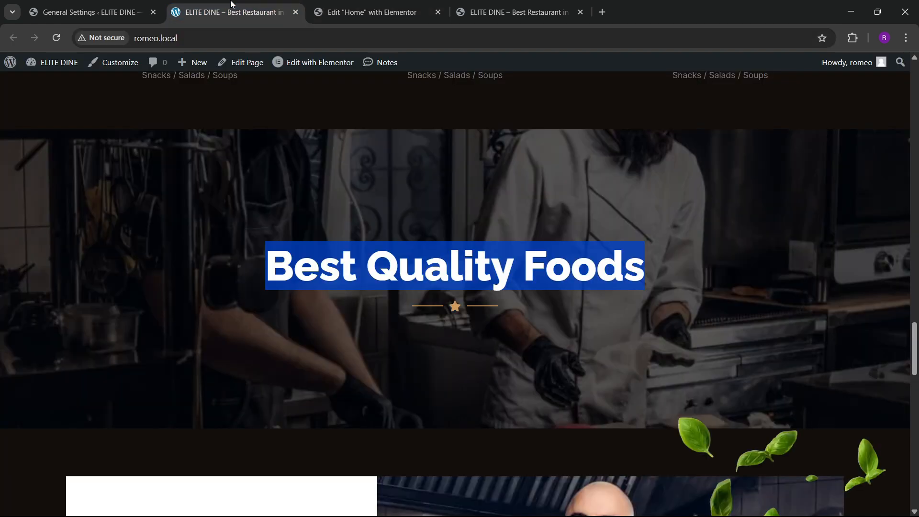
pyautogui.click(373, 12)
pyautogui.scroll(-8, 397, 285)
pyautogui.scroll(-10, 397, 285)
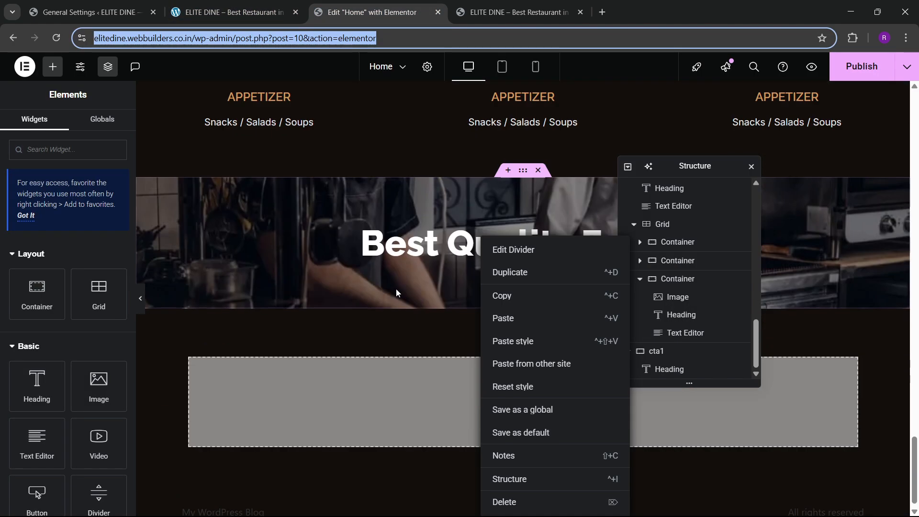
pyautogui.click(523, 250)
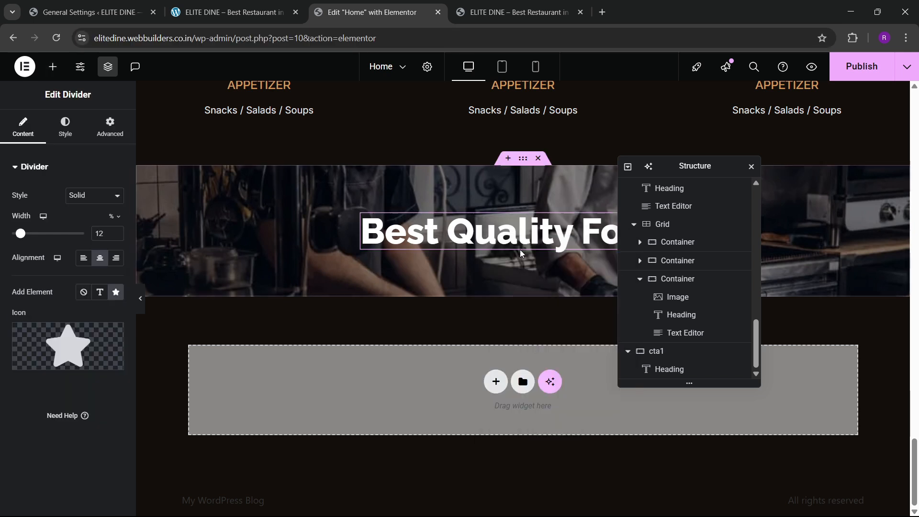
# Step: Set the font size of the Best Quality Foods heading to 65 px
pyautogui.click(489, 245)
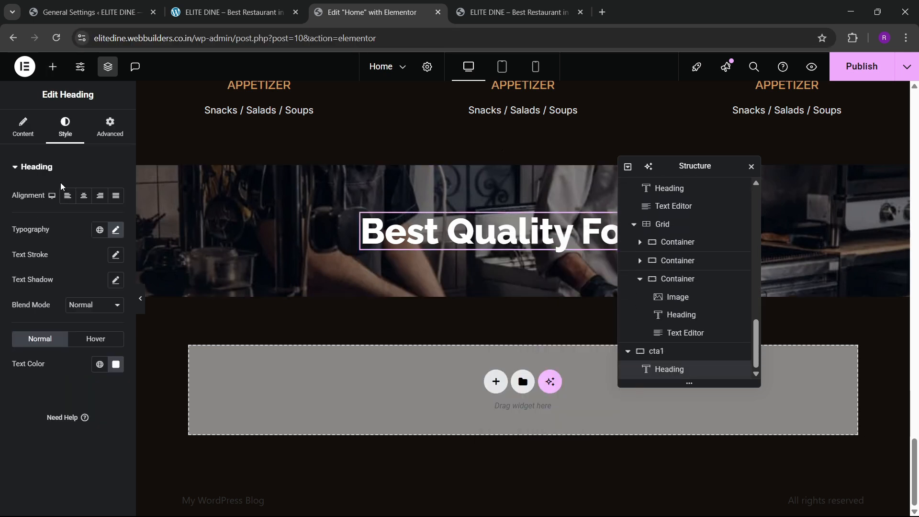
pyautogui.click(116, 230)
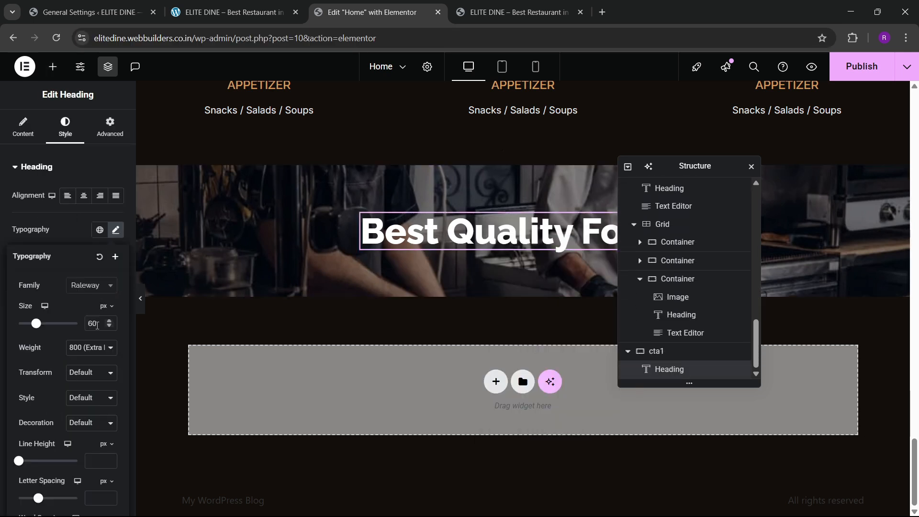
pyautogui.click(1, 336)
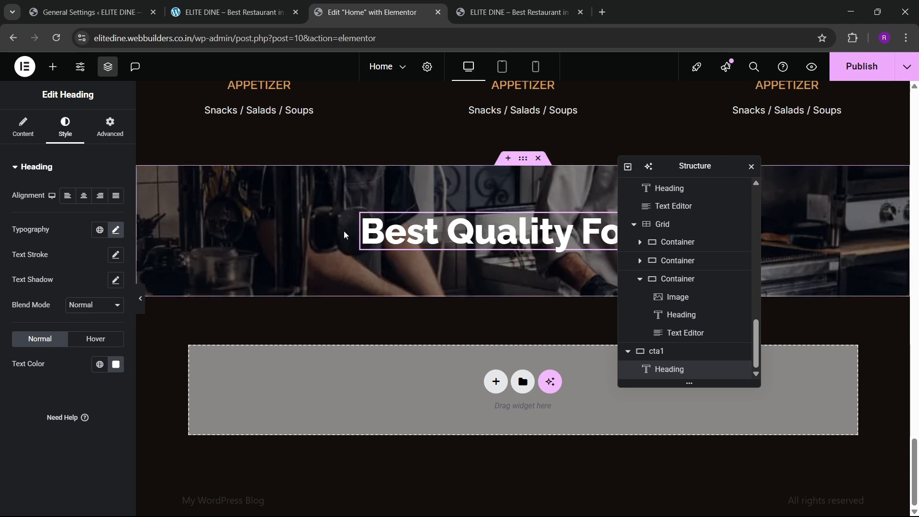
pyautogui.click(115, 230)
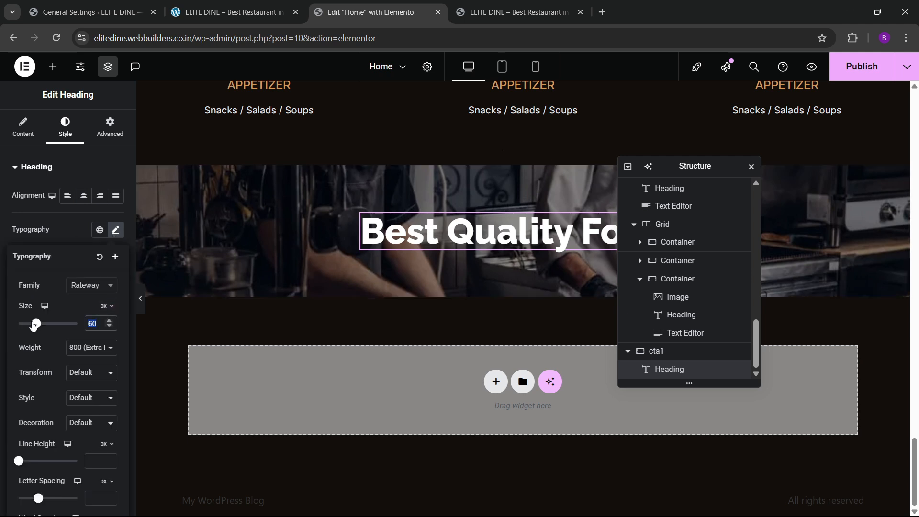
pyautogui.write('65')
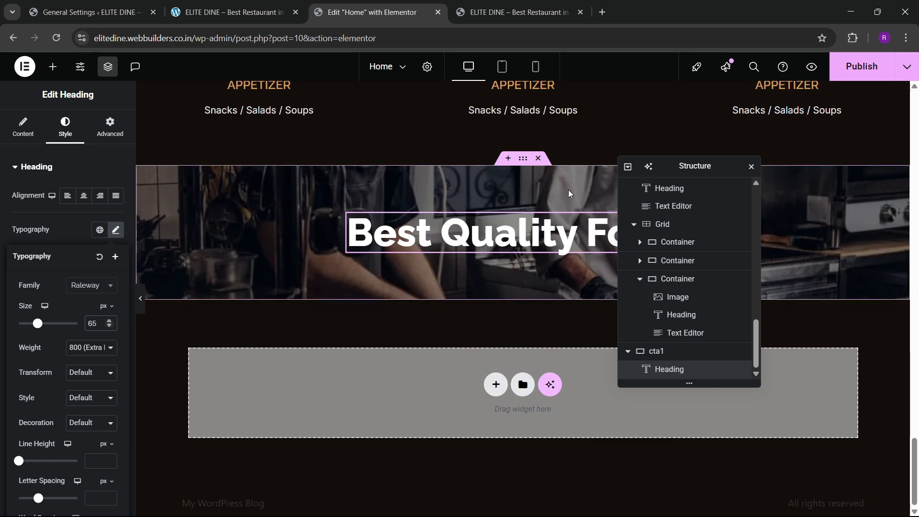
# Step: Set the cta1 container's minimum height to 400 px and review the taller banner
pyautogui.click(670, 352)
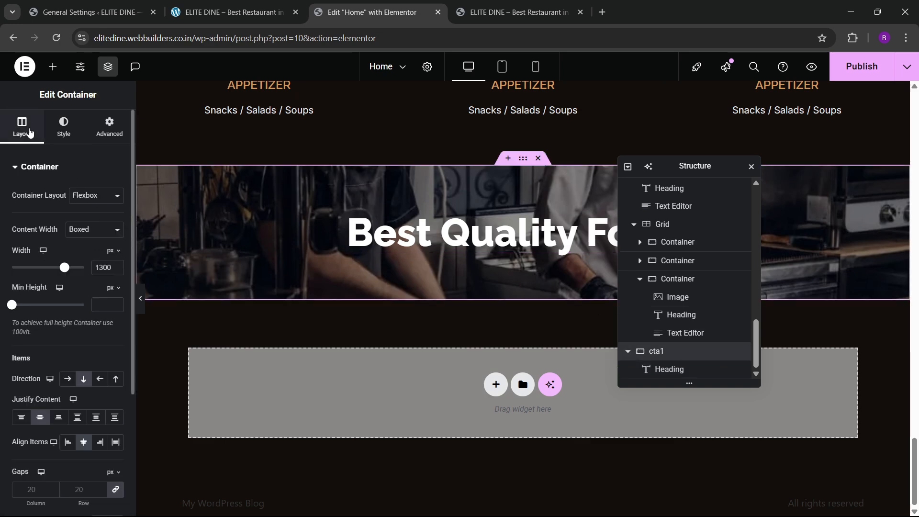
pyautogui.scroll(-3, 56, 313)
pyautogui.scroll(1, 61, 306)
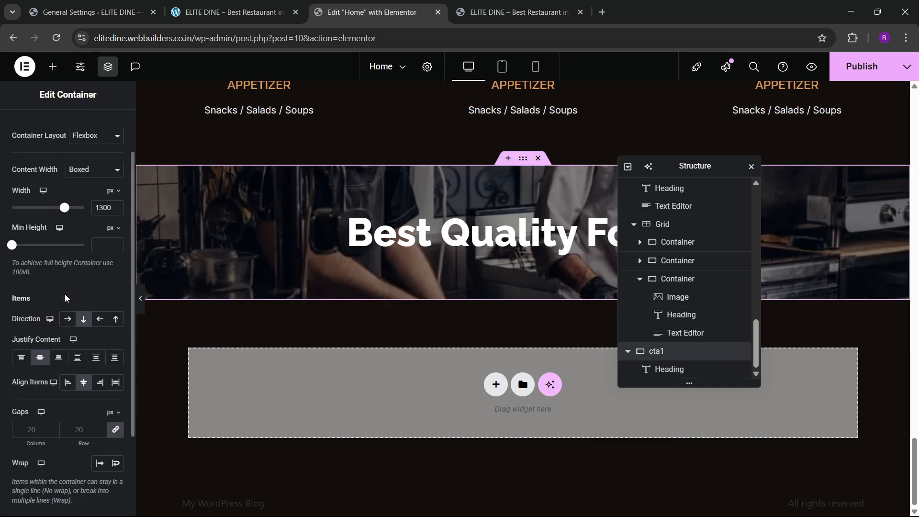
pyautogui.click(100, 247)
pyautogui.write('400')
pyautogui.scroll(-2, 415, 266)
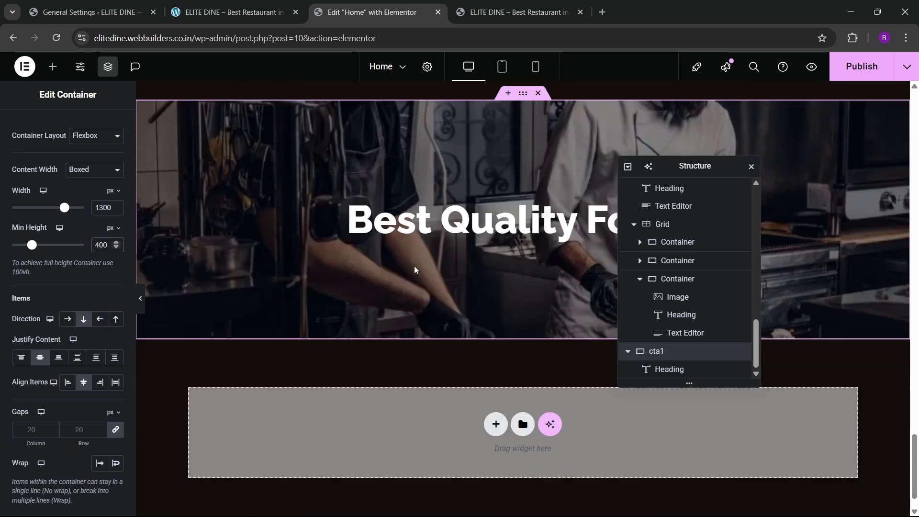
pyautogui.scroll(4, 380, 263)
pyautogui.scroll(-3, 414, 296)
pyautogui.scroll(-3, 622, 373)
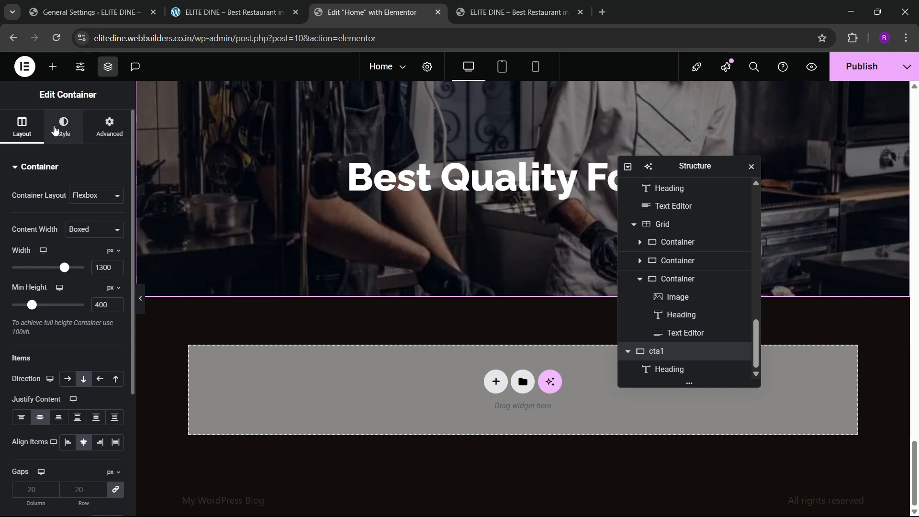
# Step: Set the cta1 background image's attachment to Fixed and preview the effect while scrolling the page
pyautogui.click(59, 128)
pyautogui.scroll(-3, 75, 267)
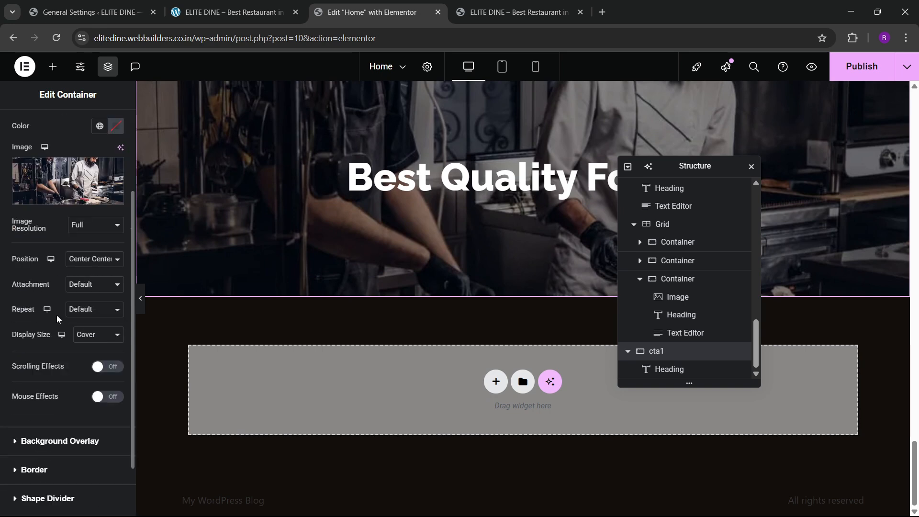
pyautogui.click(92, 286)
pyautogui.click(79, 327)
pyautogui.scroll(5, 427, 311)
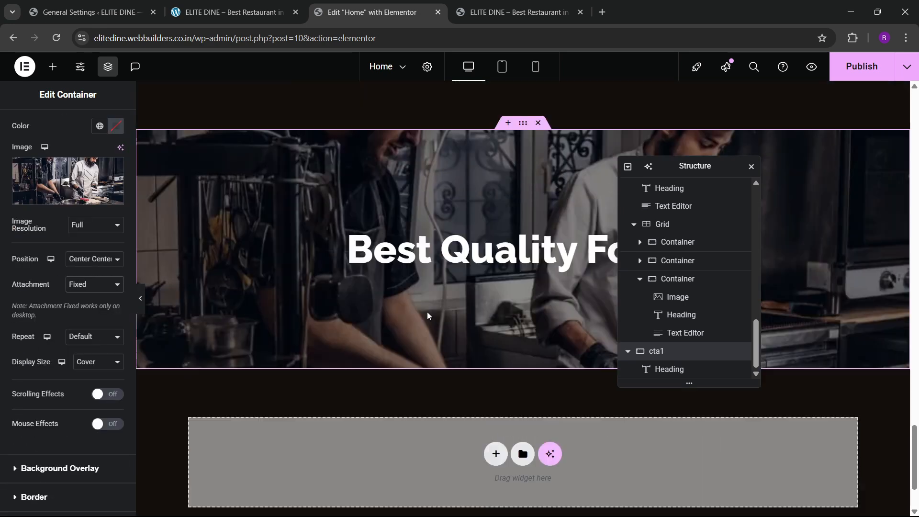
pyautogui.scroll(-6, 428, 310)
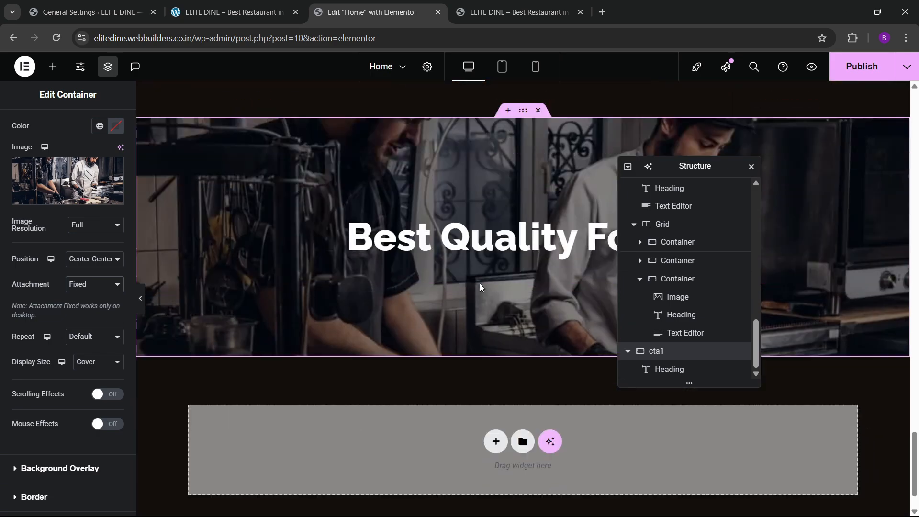
pyautogui.scroll(2, 508, 244)
# Step: Copy the star divider from the quote section and paste it beneath the Best Quality Foods heading, as in the reference banner
pyautogui.click(229, 12)
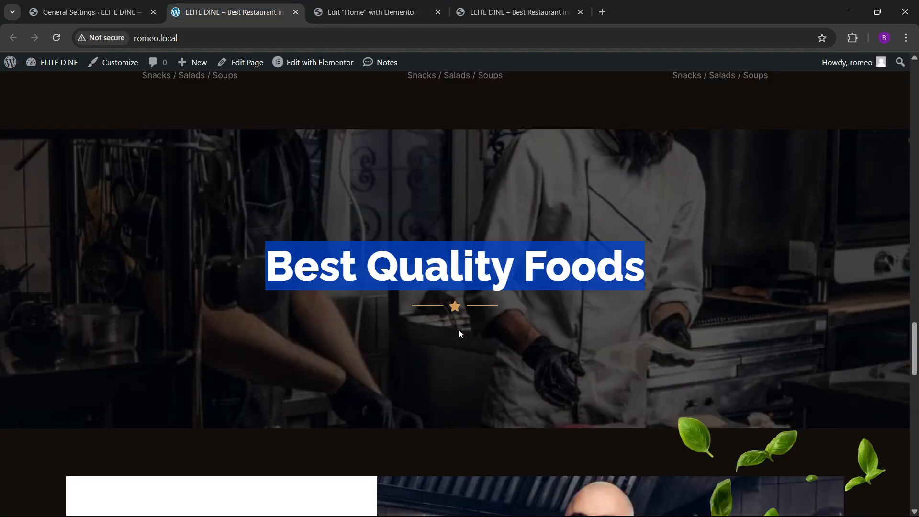
pyautogui.click(408, 4)
pyautogui.scroll(10, 431, 264)
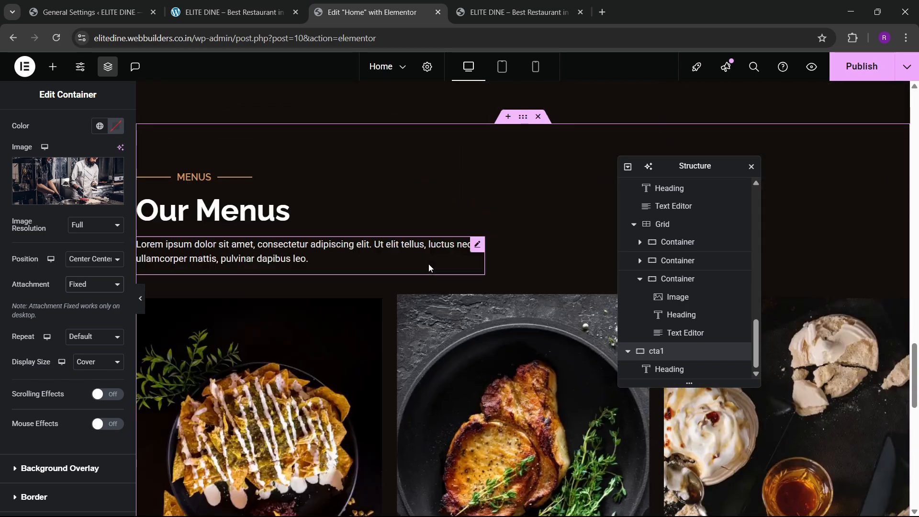
pyautogui.scroll(2, 425, 258)
pyautogui.rightClick(524, 368)
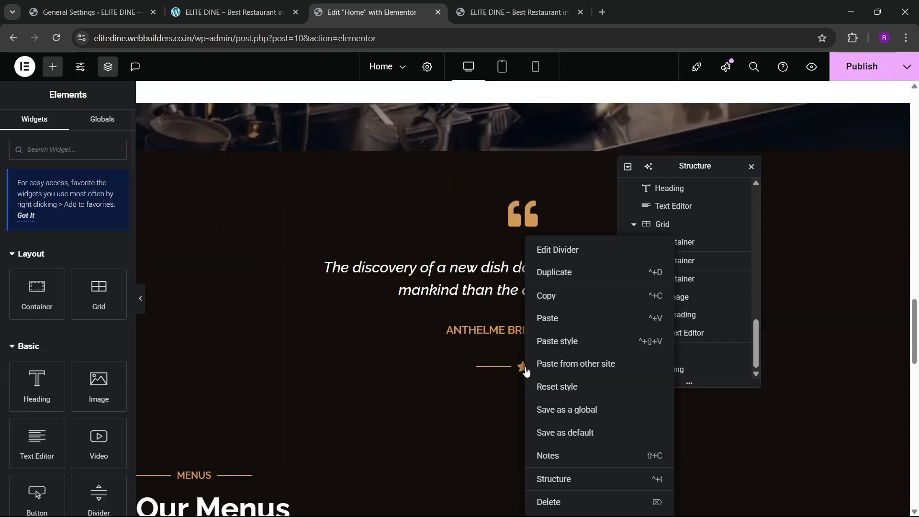
pyautogui.click(544, 295)
pyautogui.scroll(-12, 426, 335)
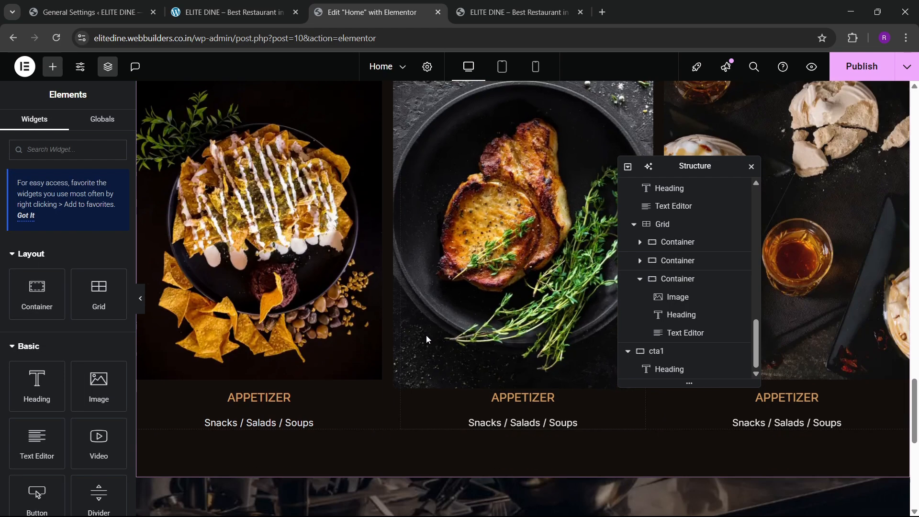
pyautogui.scroll(-3, 426, 334)
pyautogui.rightClick(519, 176)
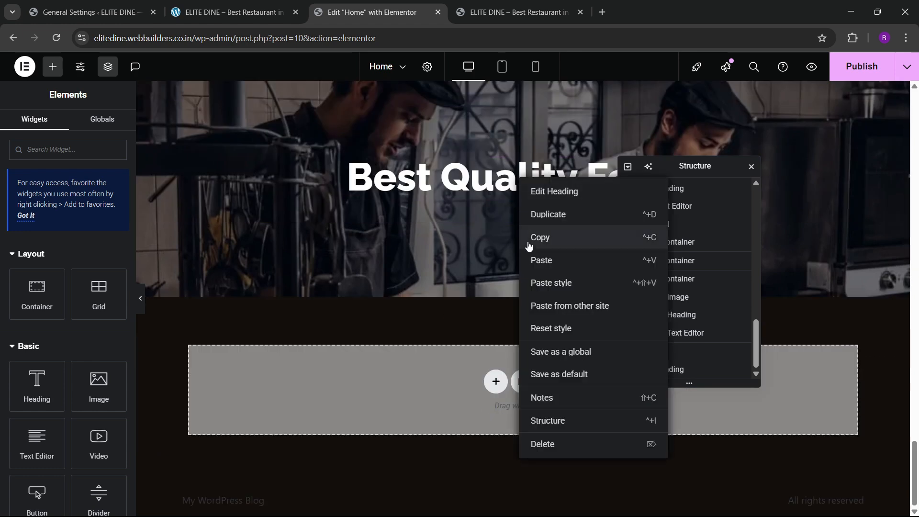
pyautogui.click(532, 260)
pyautogui.scroll(2, 491, 258)
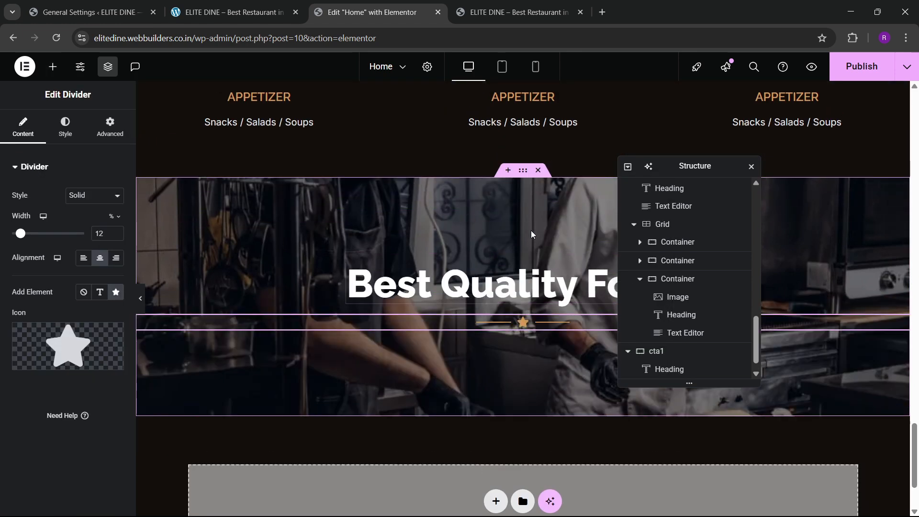
# Step: Publish the updated Home page
pyautogui.click(852, 38)
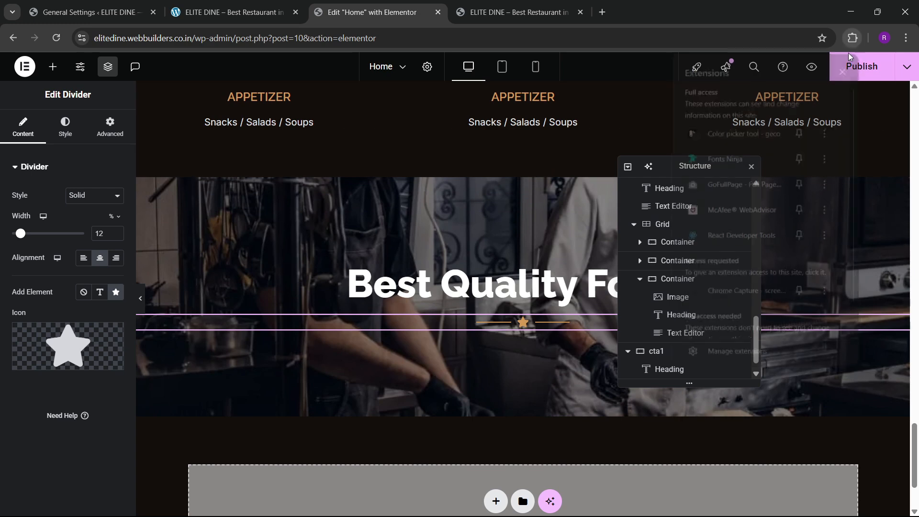
pyautogui.click(860, 69)
pyautogui.click(870, 67)
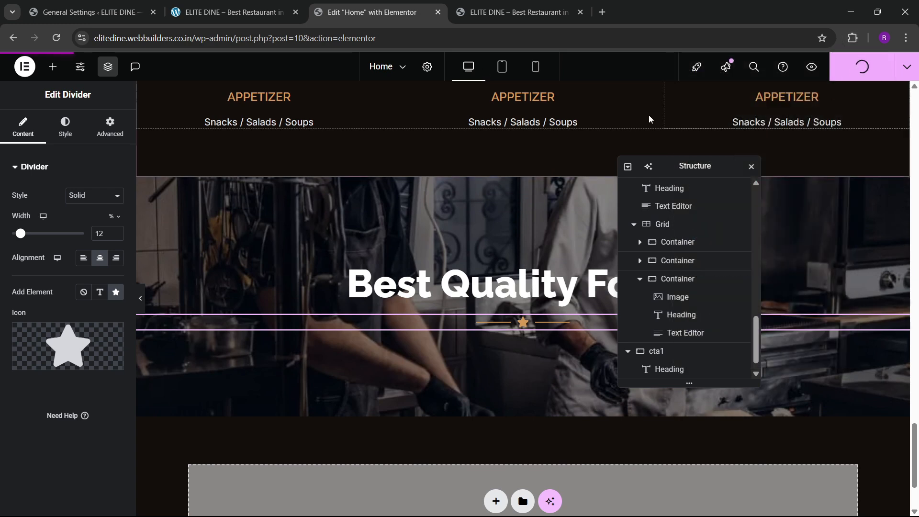
# Step: Reload the published Elite Dine home page and review its Best Quality Foods banner against the reference
pyautogui.click(229, 12)
pyautogui.click(369, 12)
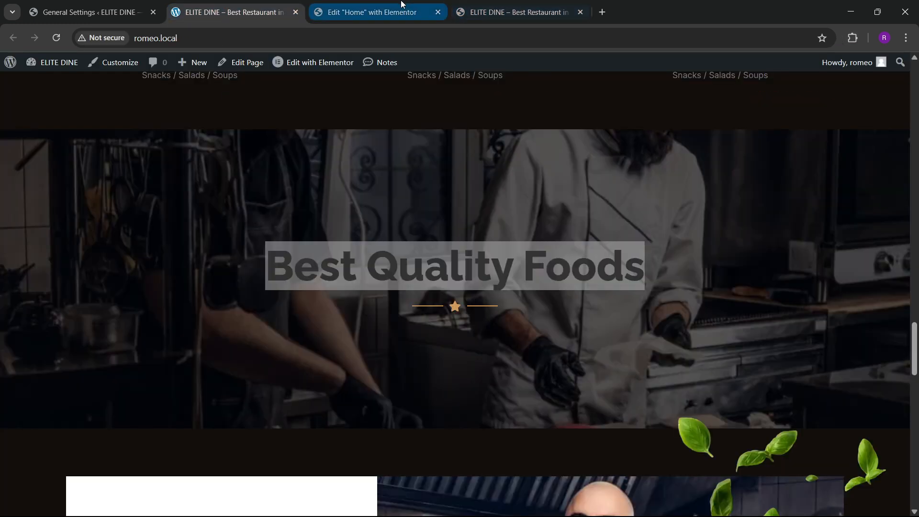
pyautogui.click(515, 12)
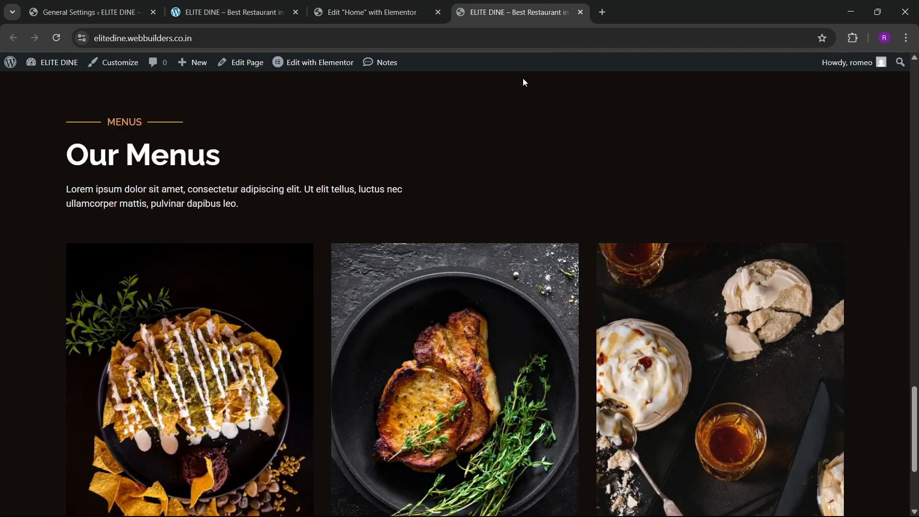
pyautogui.click(55, 38)
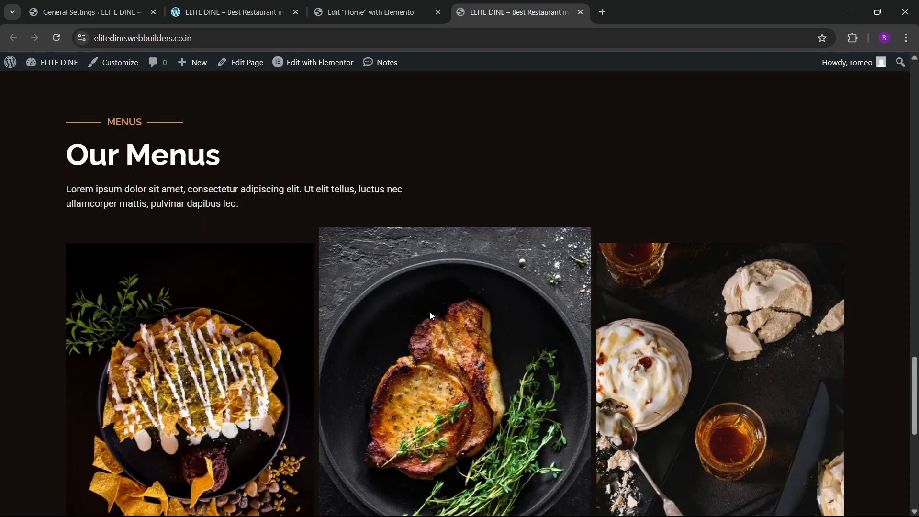
pyautogui.scroll(-5, 428, 314)
pyautogui.scroll(-2, 447, 370)
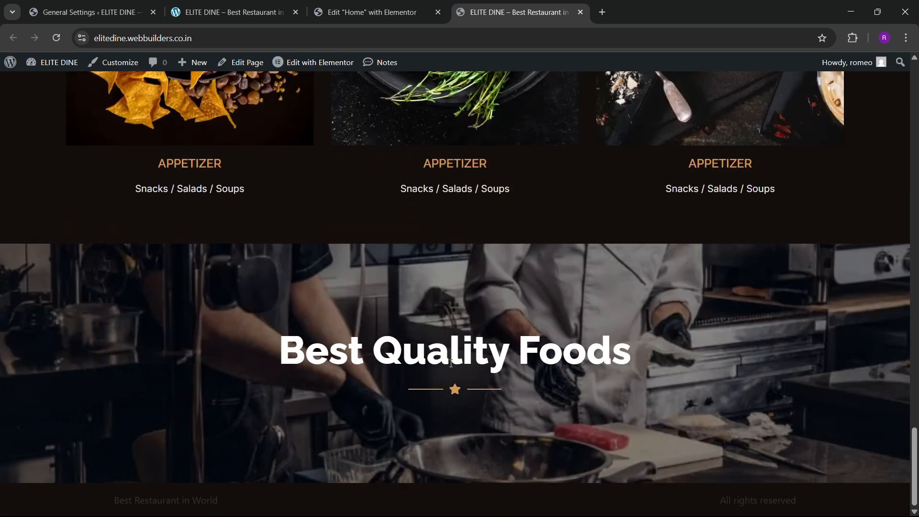
# Step: Examine the reference site's Best Services section below the banner, including its text card, checklist, button and chef photo
pyautogui.click(229, 12)
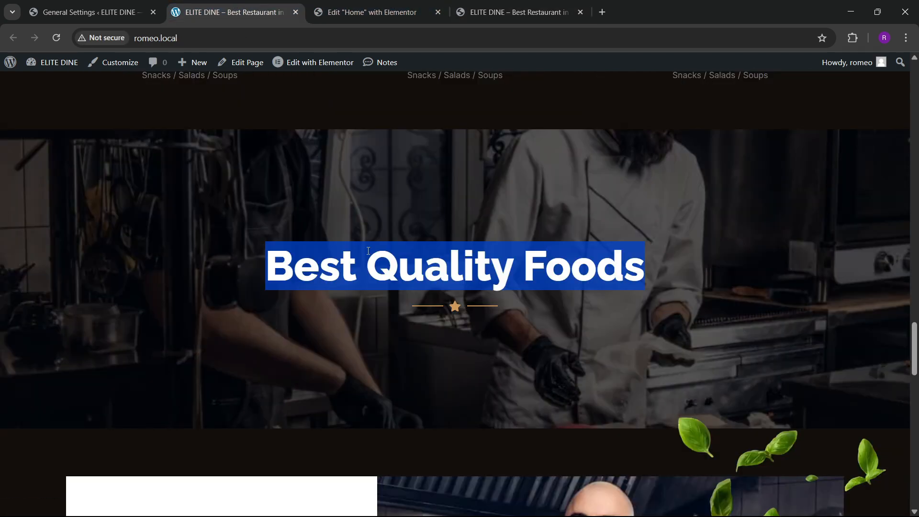
pyautogui.scroll(-5, 366, 274)
pyautogui.scroll(-5, 366, 274)
pyautogui.scroll(4, 369, 256)
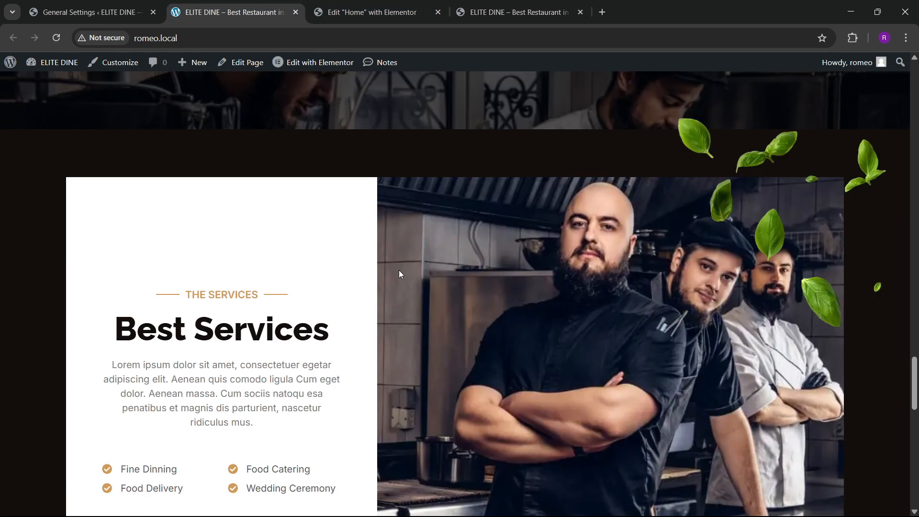
pyautogui.scroll(-5, 408, 283)
pyautogui.scroll(3, 388, 291)
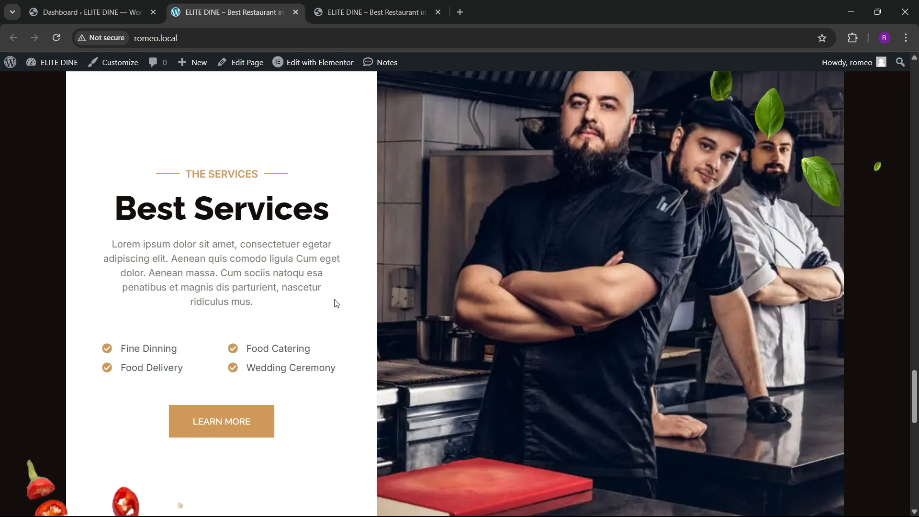
pyautogui.scroll(4, 336, 254)
pyautogui.scroll(-3, 336, 254)
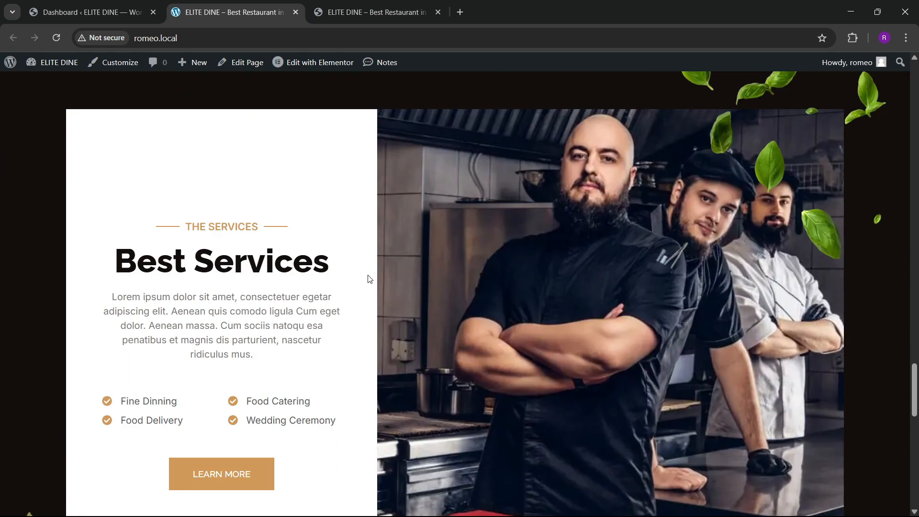
# Step: Open the live Home page for editing with Elementor in a new browser tab
pyautogui.click(373, 12)
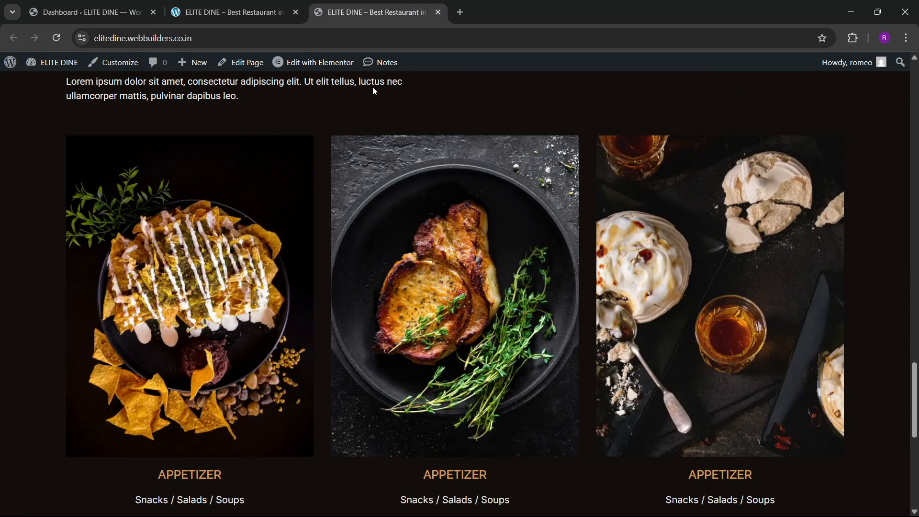
pyautogui.rightClick(309, 66)
pyautogui.click(344, 76)
# Step: Study the reference services section's two-column layout and the decorative leaf and chilli images overlapping its corners
pyautogui.click(234, 12)
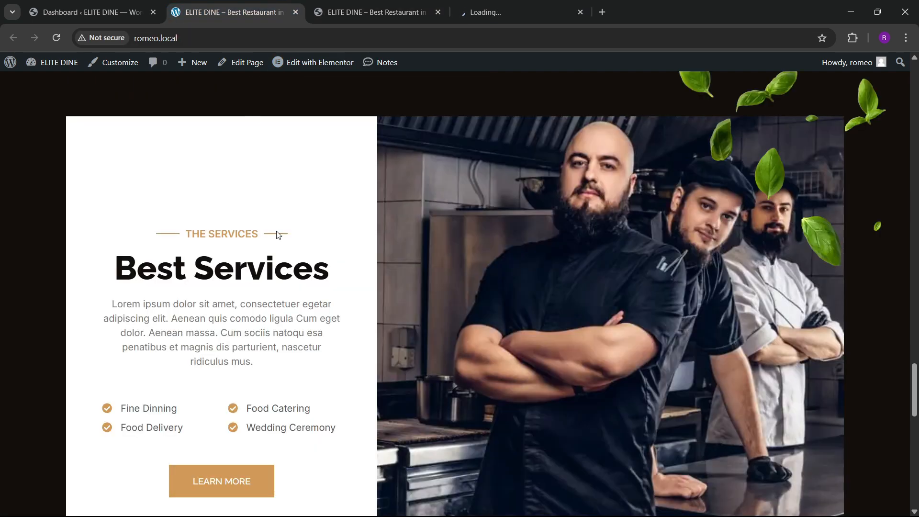
pyautogui.scroll(-4, 382, 331)
pyautogui.scroll(4, 314, 302)
pyautogui.scroll(-5, 312, 296)
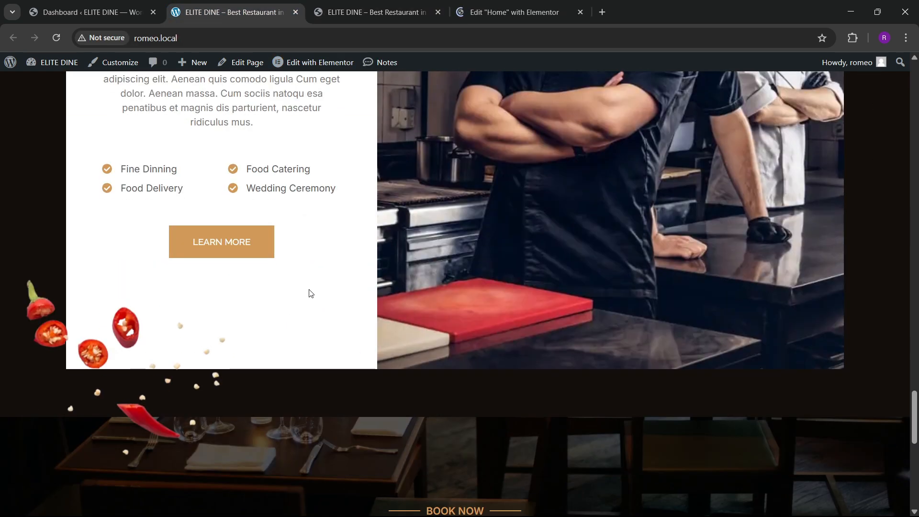
pyautogui.scroll(7, 311, 293)
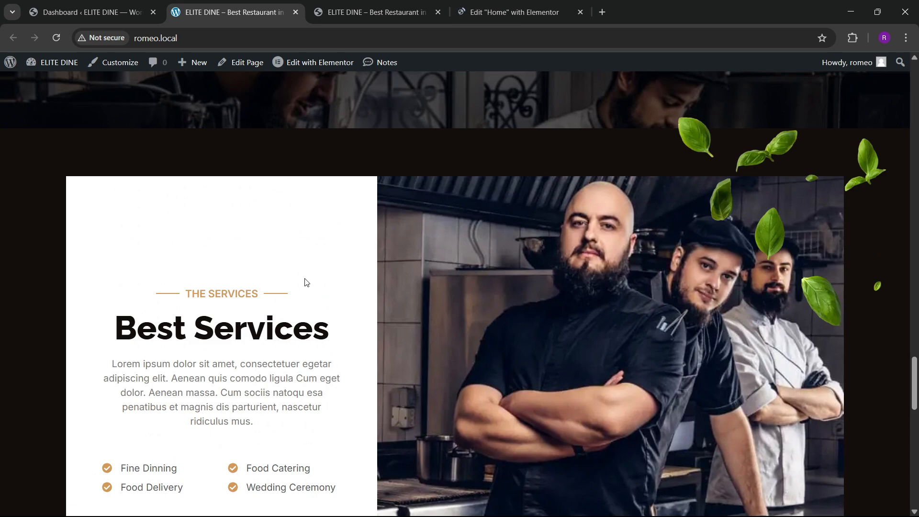
pyautogui.scroll(-3, 306, 282)
pyautogui.scroll(4, 304, 280)
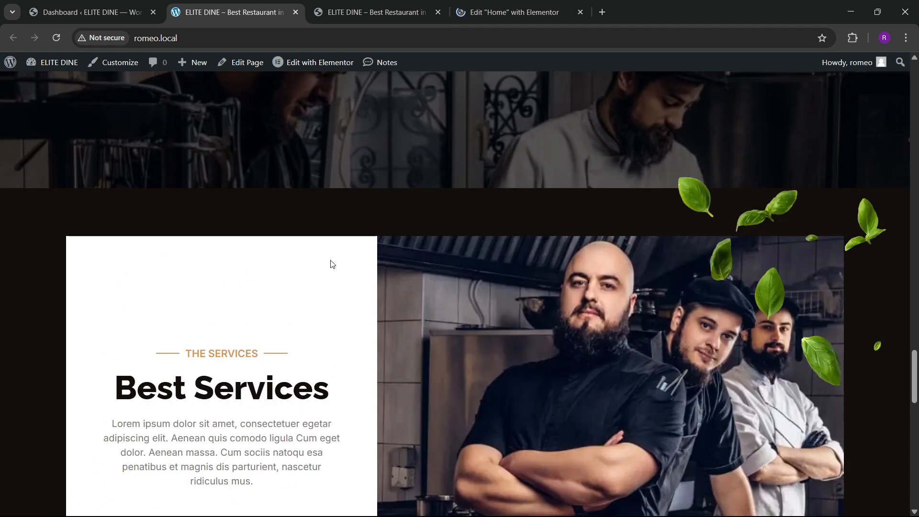
pyautogui.scroll(-3, 320, 301)
pyautogui.scroll(3, 606, 283)
pyautogui.scroll(-5, 717, 295)
pyautogui.scroll(-3, 105, 440)
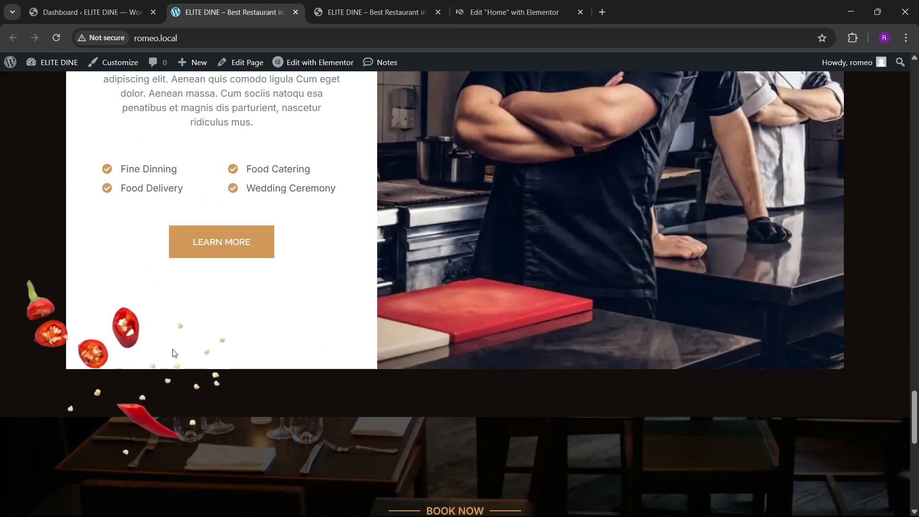
pyautogui.click(514, 12)
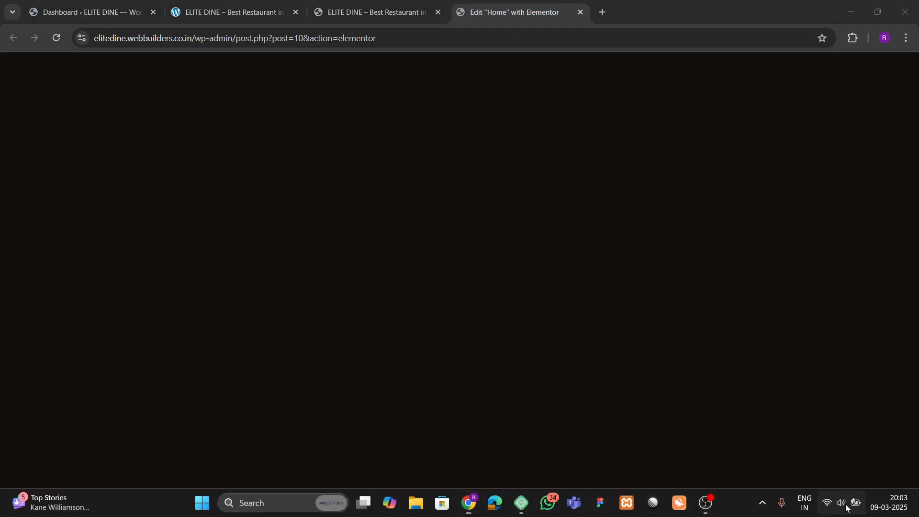
pyautogui.click(848, 508)
pyautogui.click(601, 384)
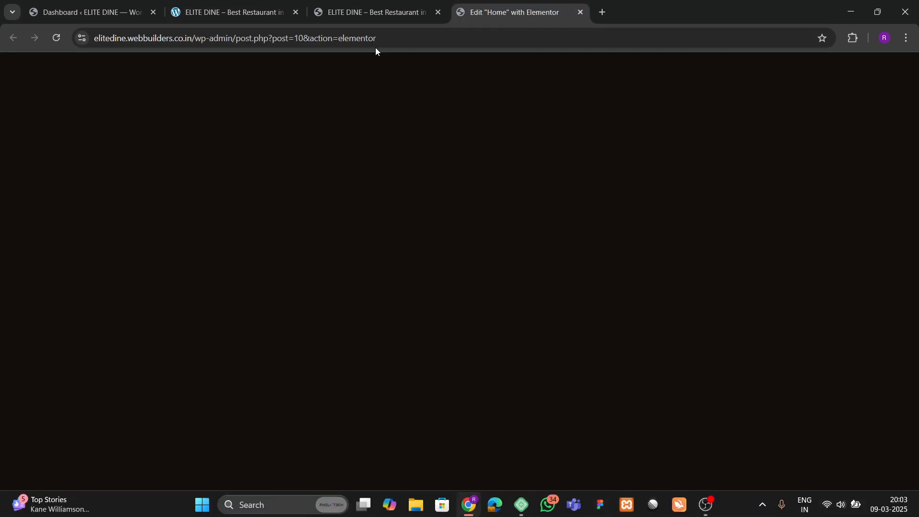
pyautogui.click(375, 12)
pyautogui.click(500, 5)
pyautogui.click(376, 12)
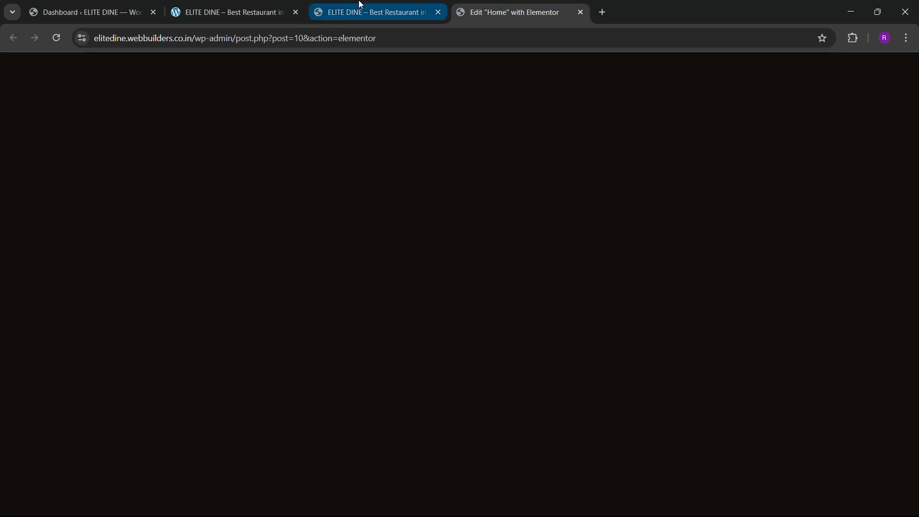
# Step: Look over the rest of the reference page down to its footer and return to the hero section
pyautogui.click(230, 12)
pyautogui.scroll(-6, 307, 276)
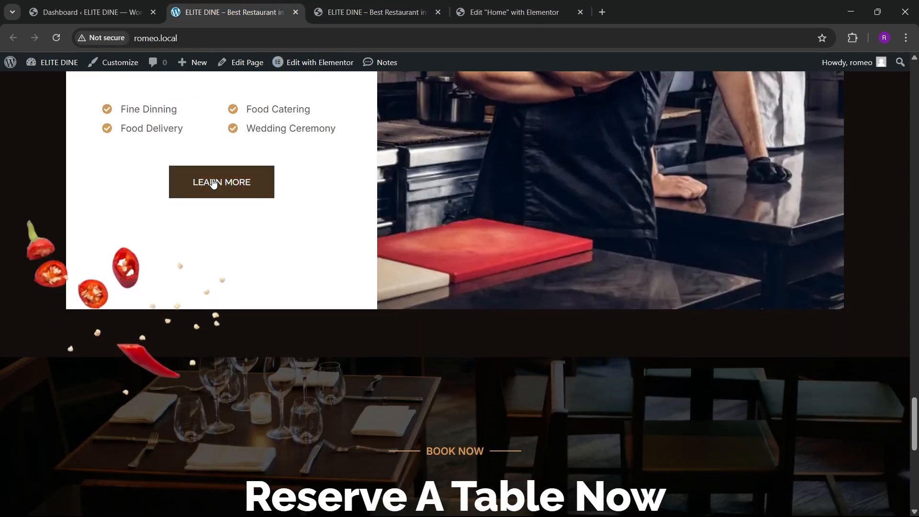
pyautogui.scroll(-5, 460, 274)
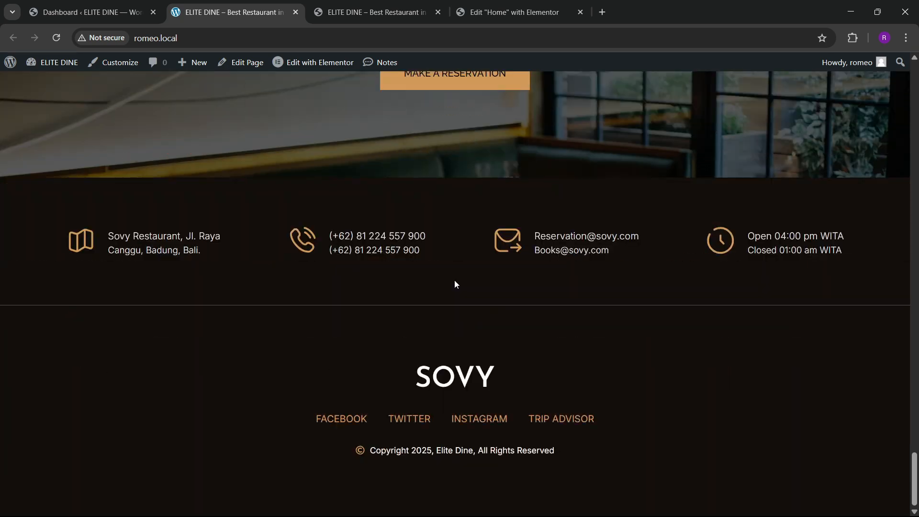
pyautogui.scroll(10, 441, 353)
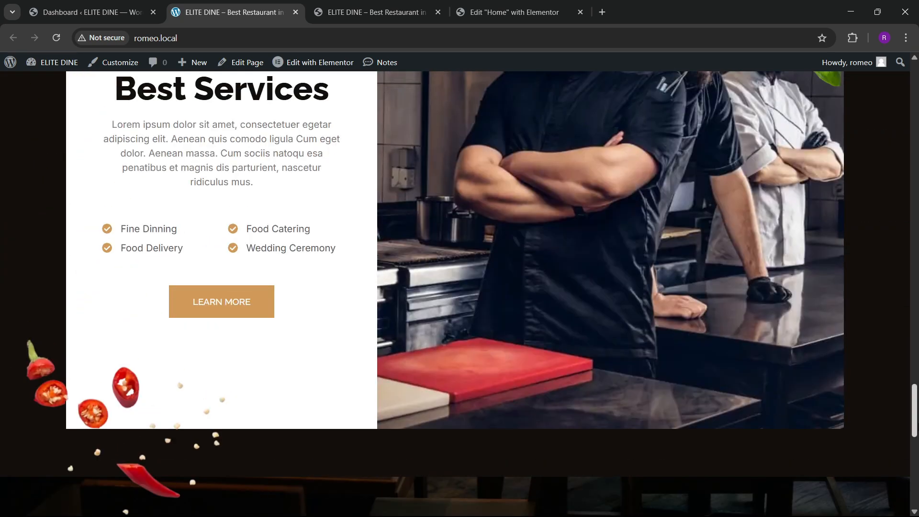
pyautogui.moveTo(913, 433); pyautogui.dragTo(911, 120)
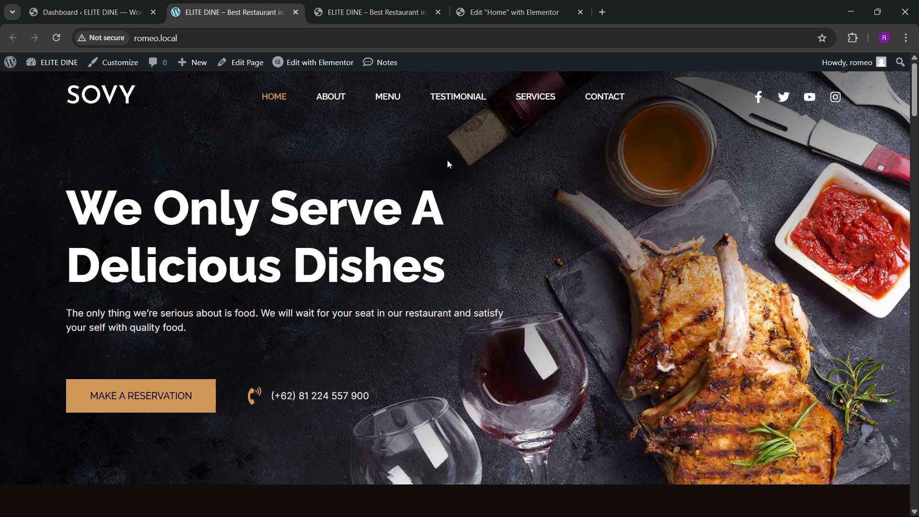
# Step: Locate the empty services container beneath the Best Quality Foods banner in the Elementor editor
pyautogui.click(512, 12)
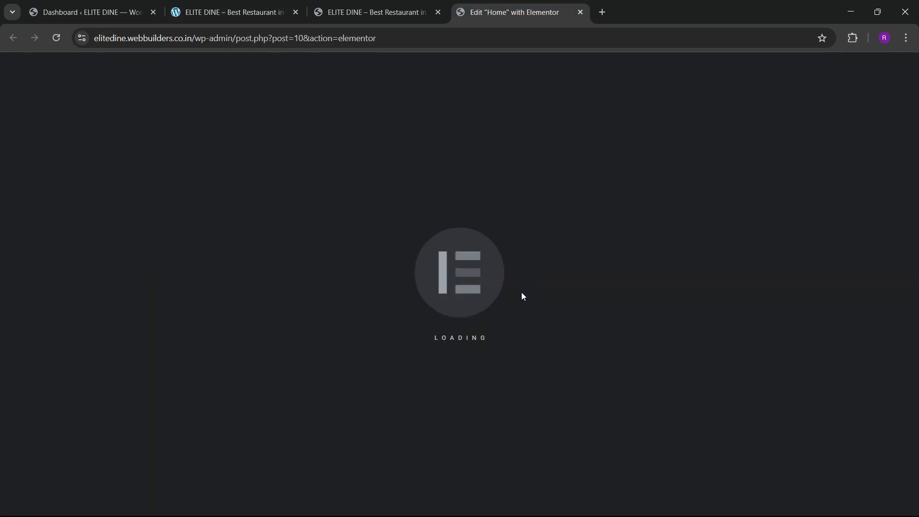
pyautogui.scroll(-5, 474, 282)
pyautogui.scroll(-20, 474, 293)
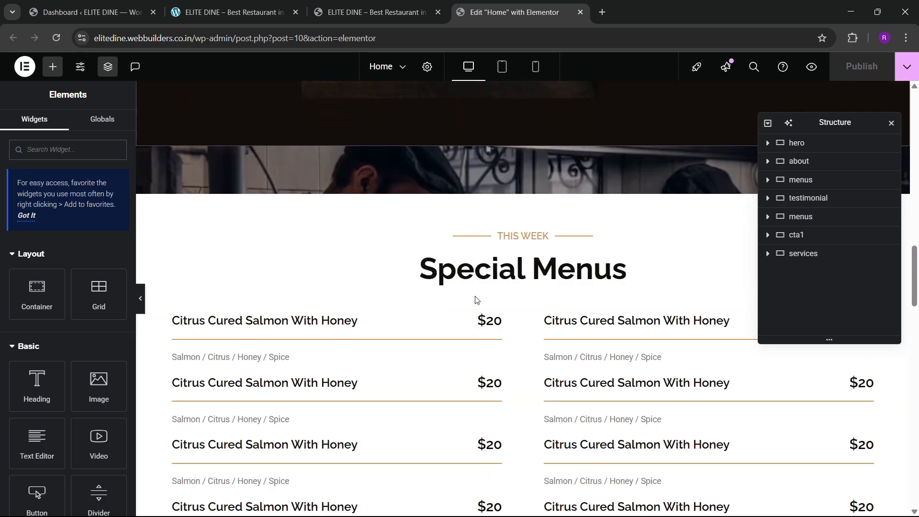
pyautogui.scroll(-3, 493, 309)
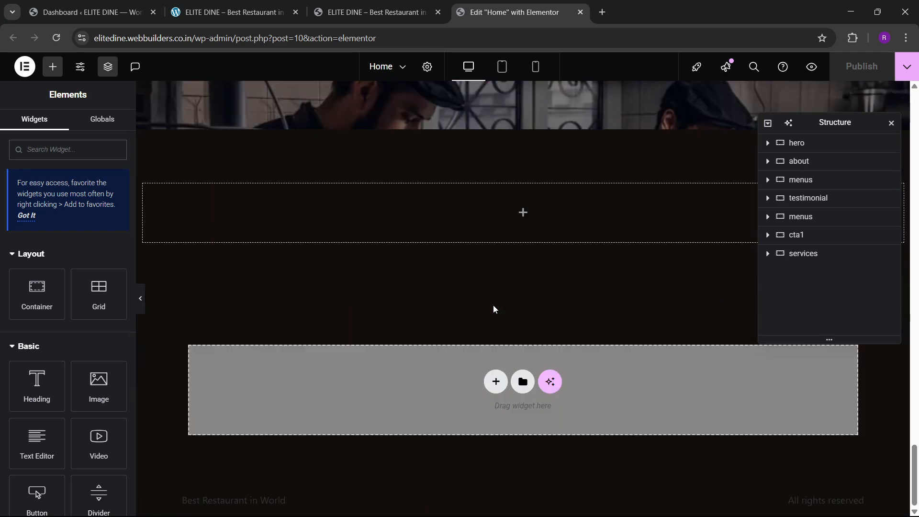
pyautogui.scroll(5, 493, 309)
# Step: Check the reference and live pages, and move the Elementor editor tab beside the reference site's tab
pyautogui.click(240, 11)
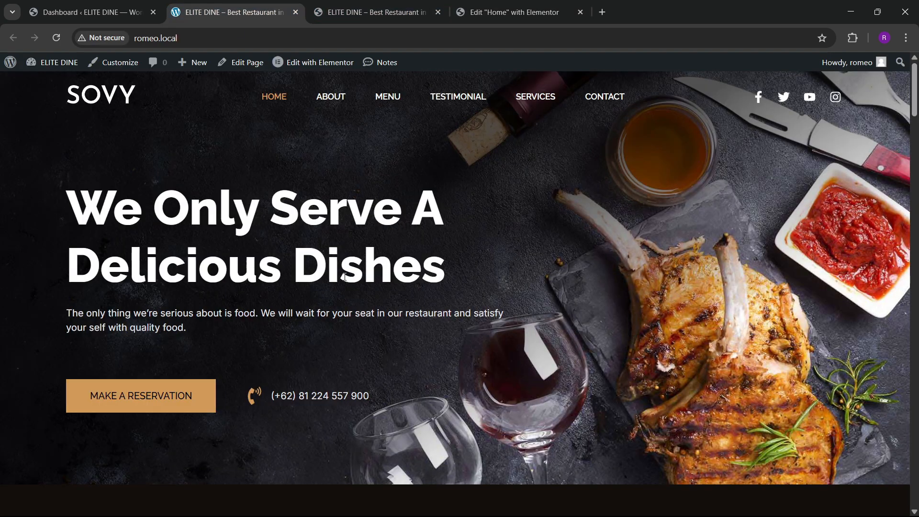
pyautogui.scroll(-20, 348, 275)
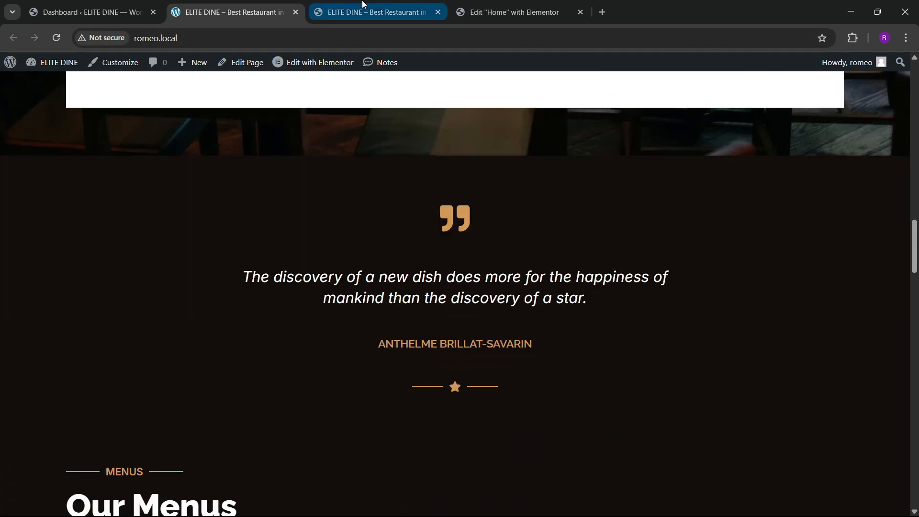
pyautogui.click(362, 4)
pyautogui.scroll(-8, 420, 156)
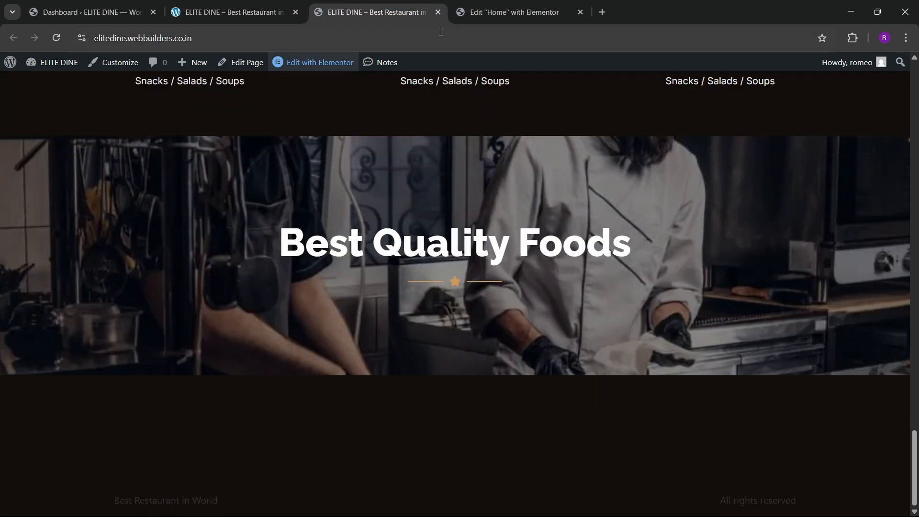
pyautogui.moveTo(459, 11); pyautogui.dragTo(308, 9)
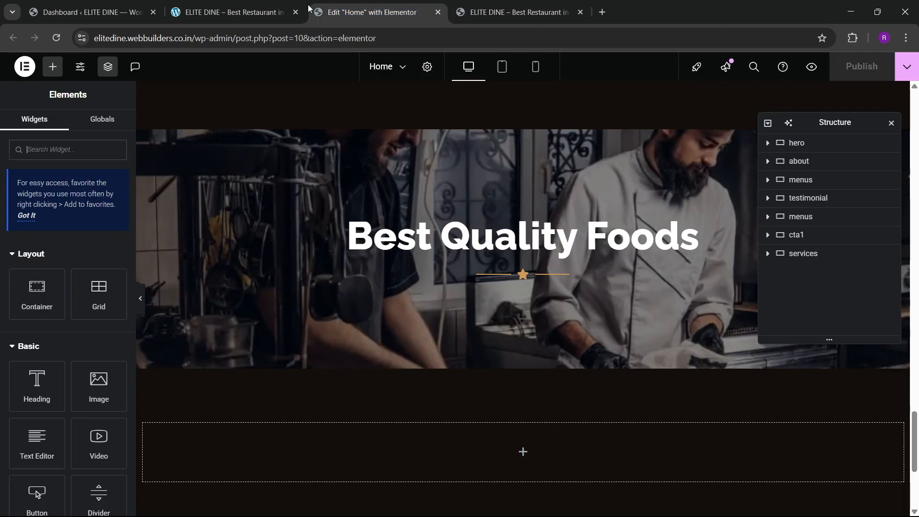
# Step: Check the reference's Best Services section, select the empty services container and open its advanced layout settings
pyautogui.click(231, 4)
pyautogui.scroll(-10, 433, 319)
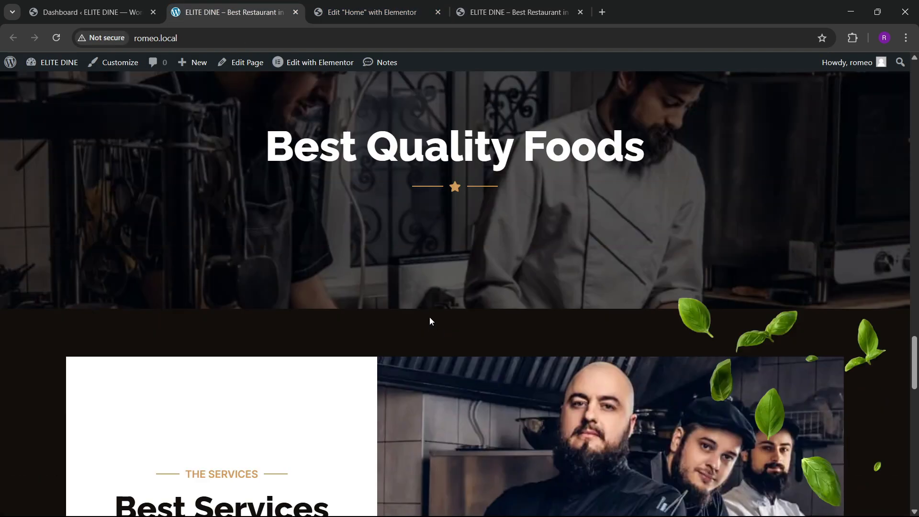
pyautogui.scroll(-7, 430, 321)
pyautogui.click(414, 4)
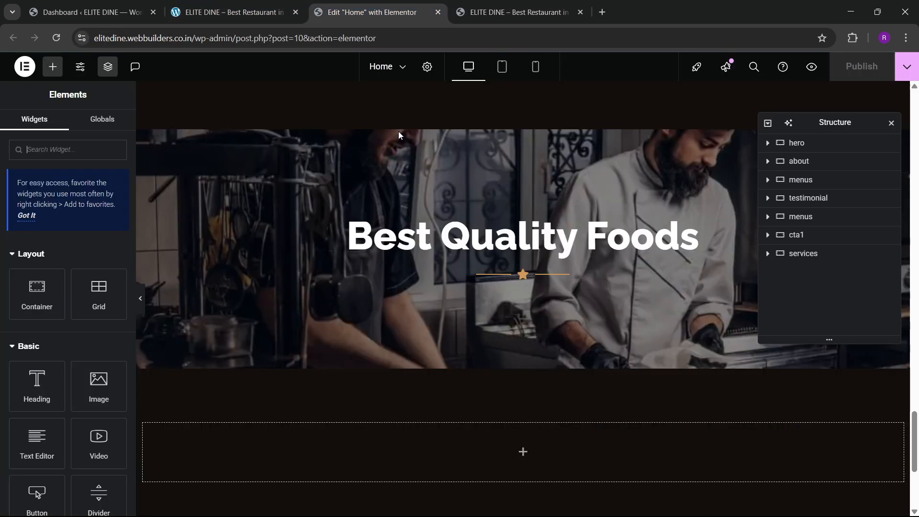
pyautogui.scroll(-5, 450, 394)
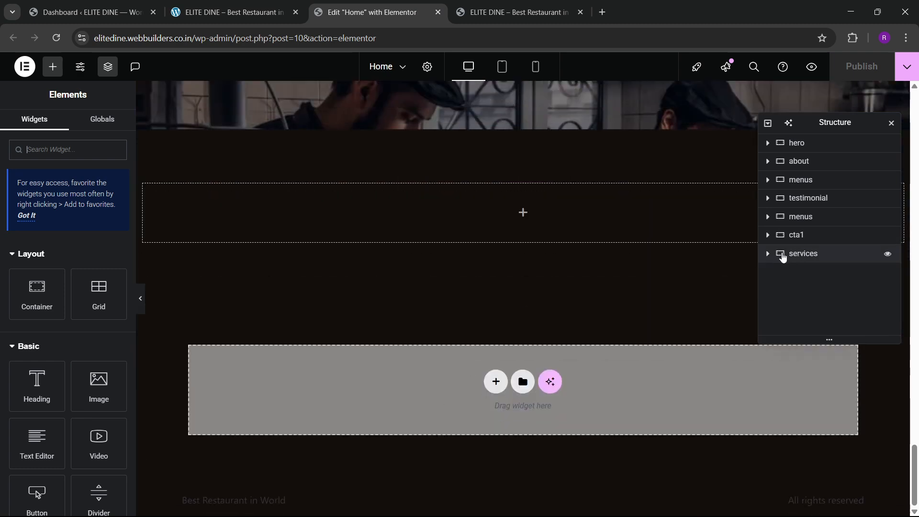
pyautogui.scroll(3, 520, 239)
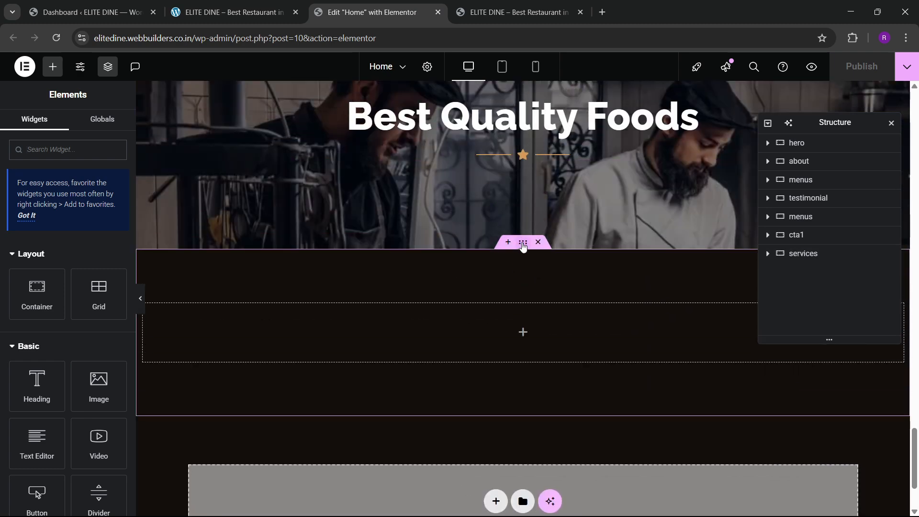
pyautogui.click(523, 244)
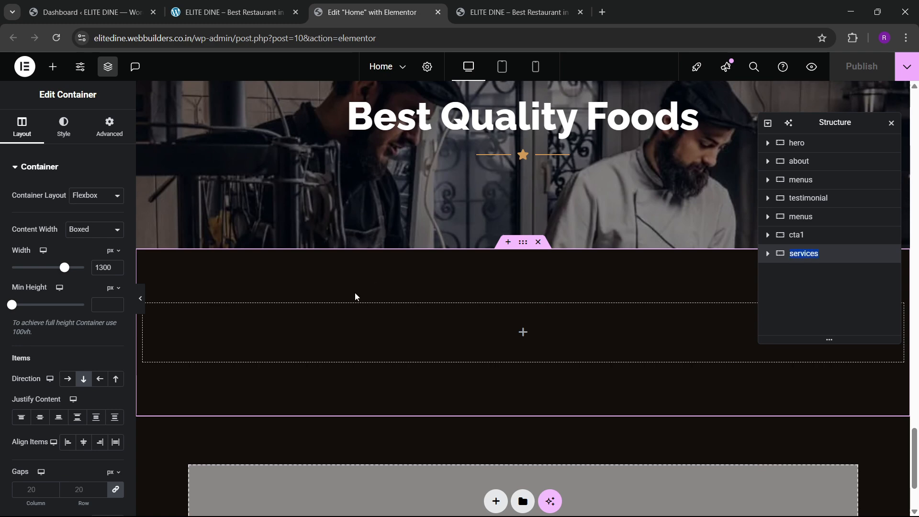
pyautogui.click(123, 135)
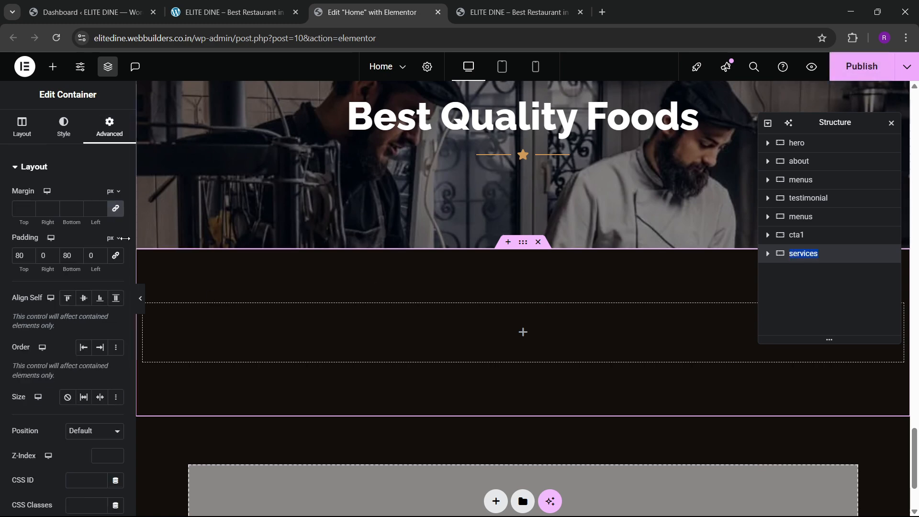
# Step: Check the reference's Best Services layout and replace the empty services container with a new one-third/two-thirds two-column container
pyautogui.click(53, 67)
pyautogui.click(262, 13)
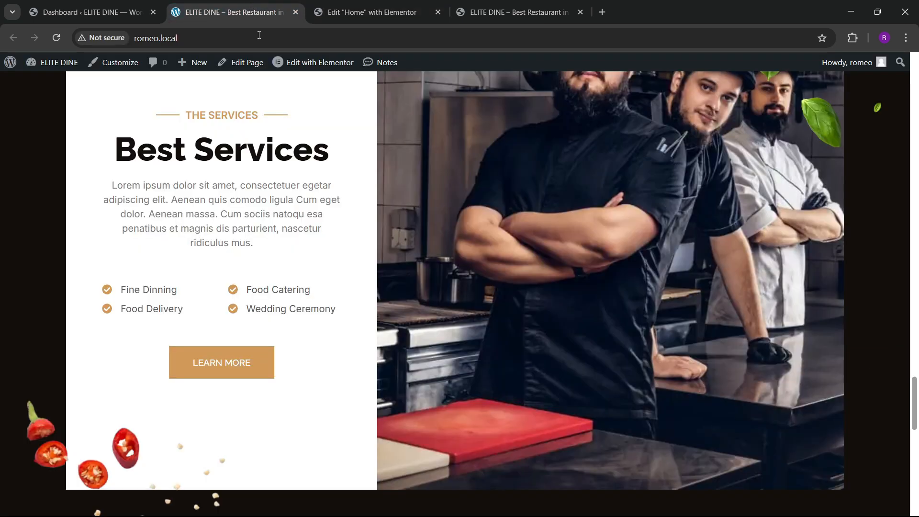
pyautogui.scroll(3, 392, 235)
pyautogui.scroll(2, 405, 177)
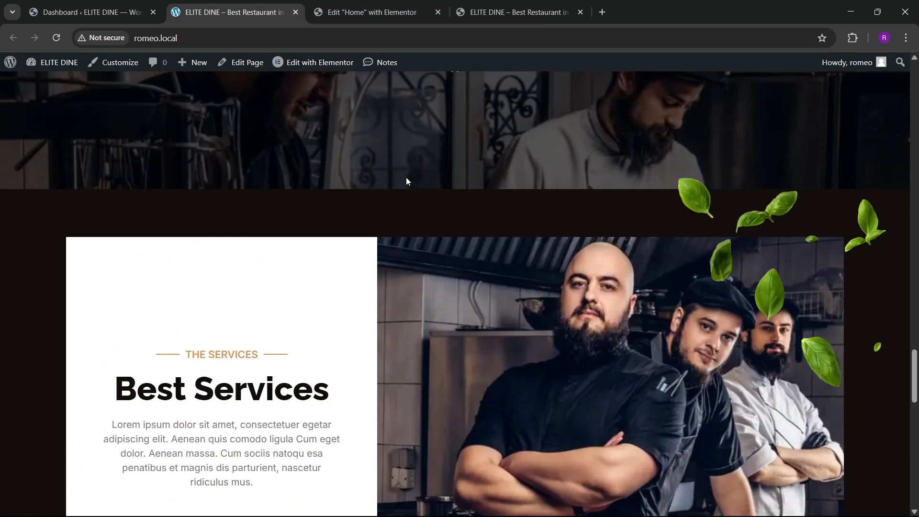
pyautogui.scroll(-3, 406, 177)
pyautogui.scroll(2, 346, 120)
pyautogui.hotkey('ctrl', 'Tab')
pyautogui.click(538, 242)
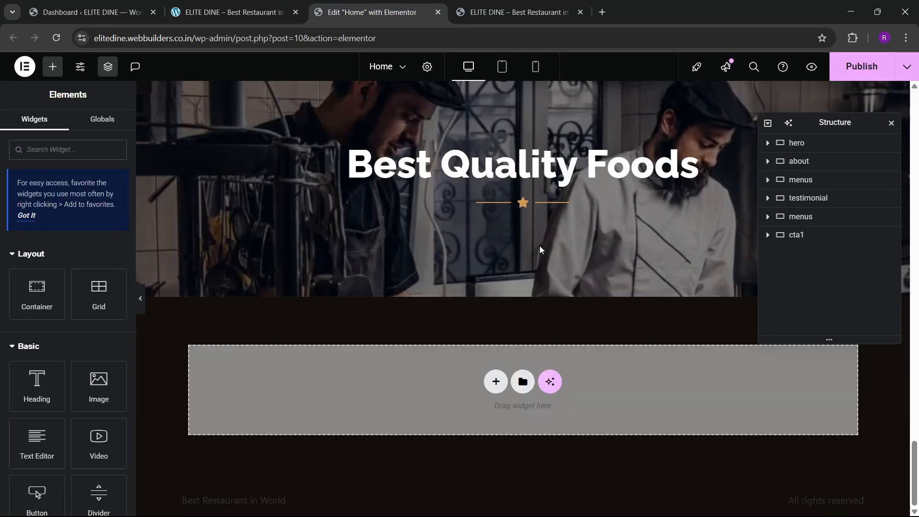
pyautogui.click(496, 383)
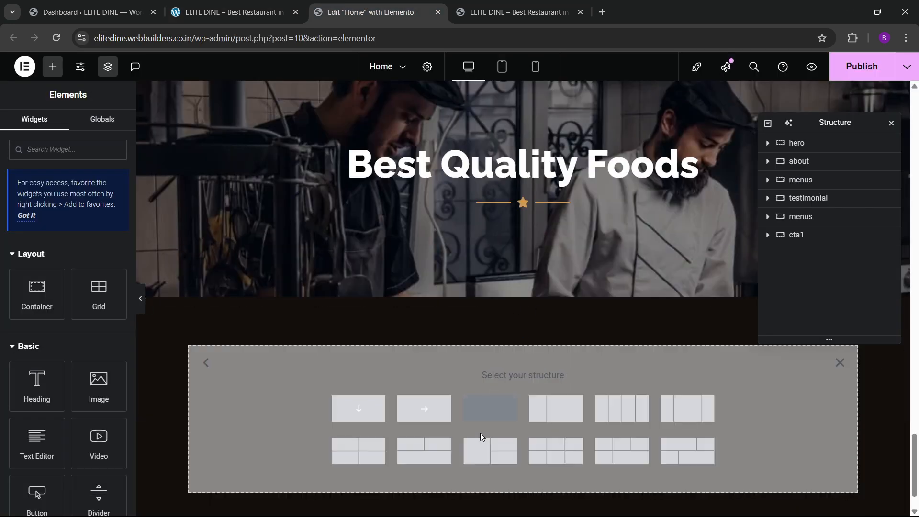
pyautogui.click(504, 408)
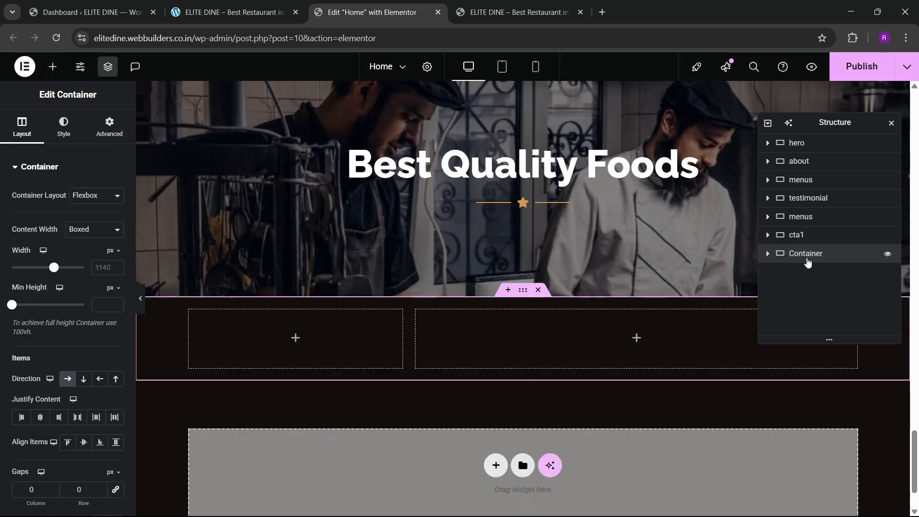
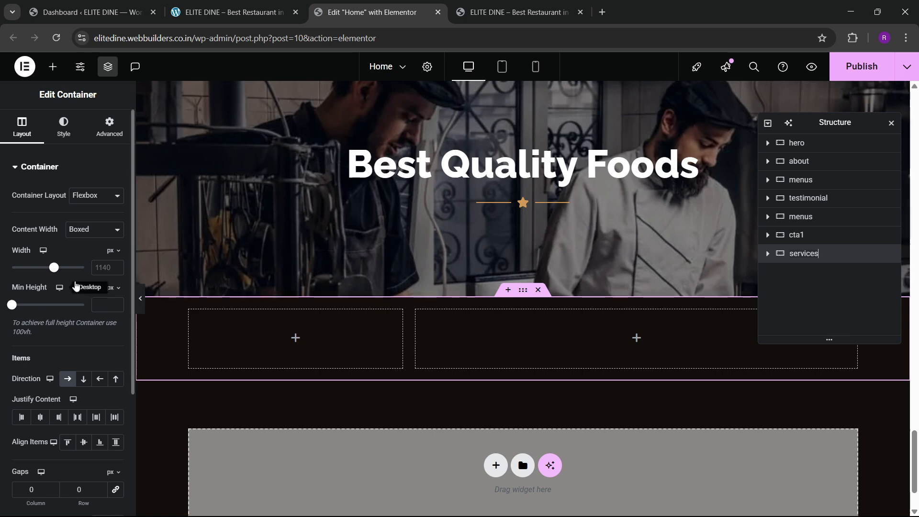
# Step: Name the new container services, set its content width to 1300 px and its top and bottom padding to 80 px
pyautogui.write('13')
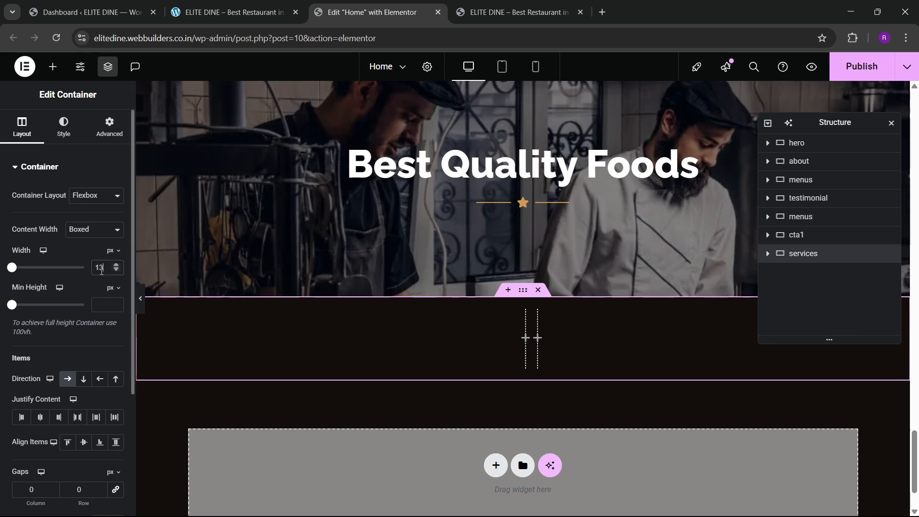
pyautogui.write('00')
pyautogui.click(101, 135)
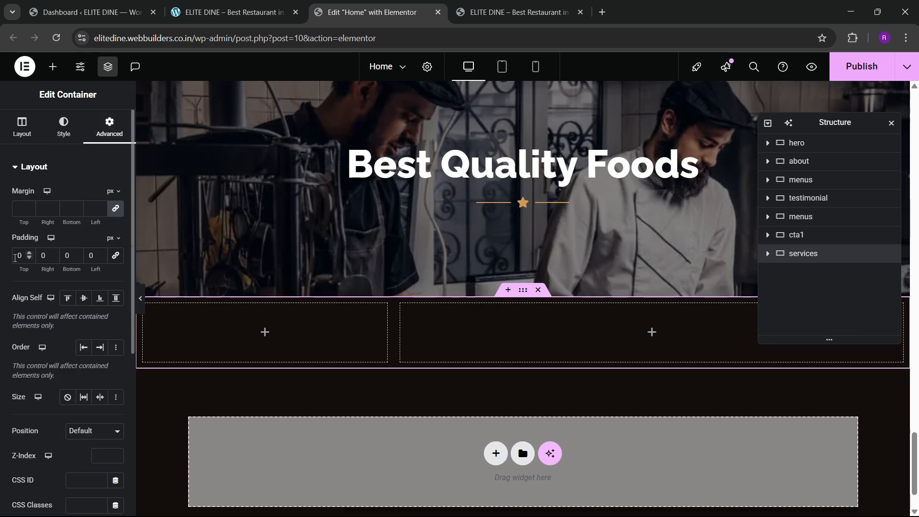
pyautogui.write('8')
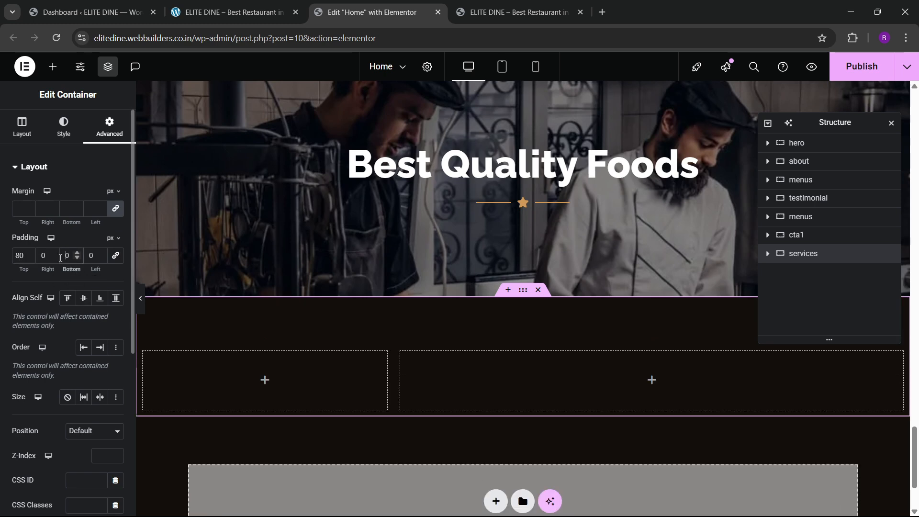
pyautogui.write('8')
# Step: Remove the padding of both inner column containers in the services section by setting it to 0
pyautogui.click(767, 253)
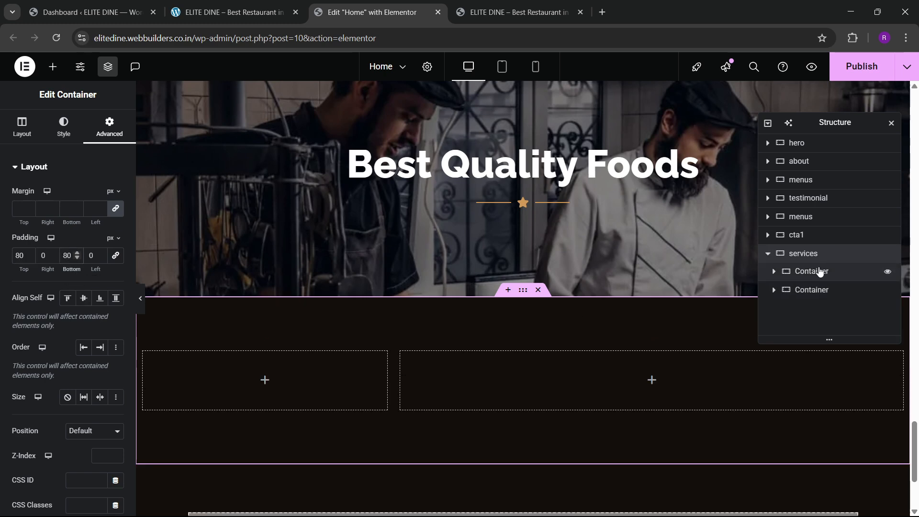
pyautogui.click(813, 271)
pyautogui.click(109, 128)
pyautogui.click(114, 261)
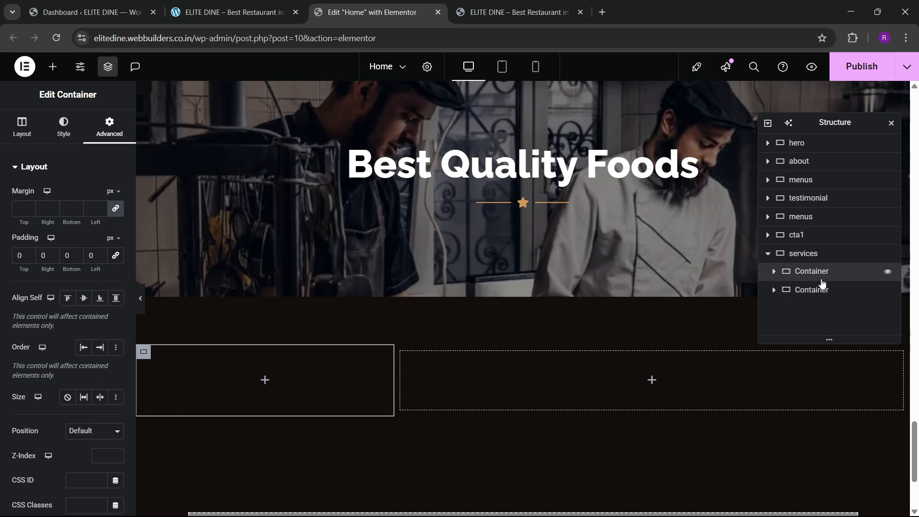
pyautogui.click(764, 289)
pyautogui.click(110, 128)
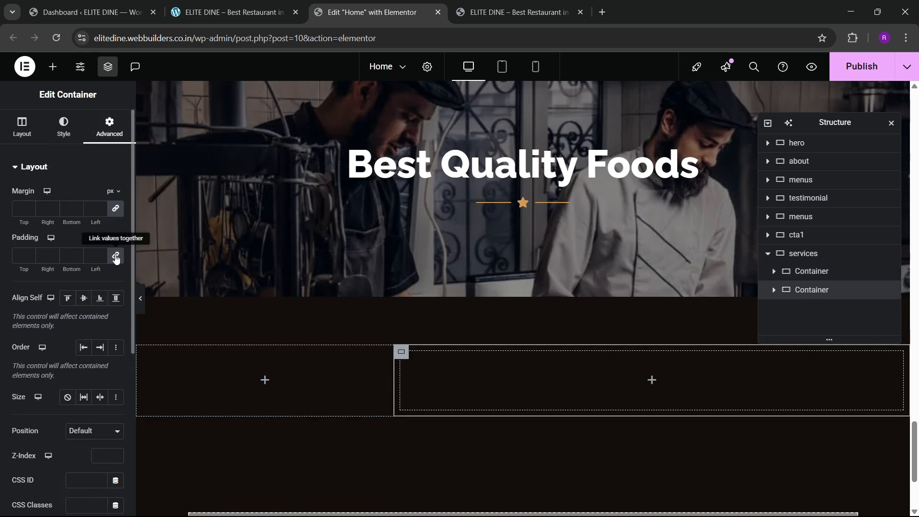
pyautogui.click(115, 255)
# Step: Set the first services column's width to 40% and the second column's width to 60%
pyautogui.click(234, 12)
pyautogui.click(373, 12)
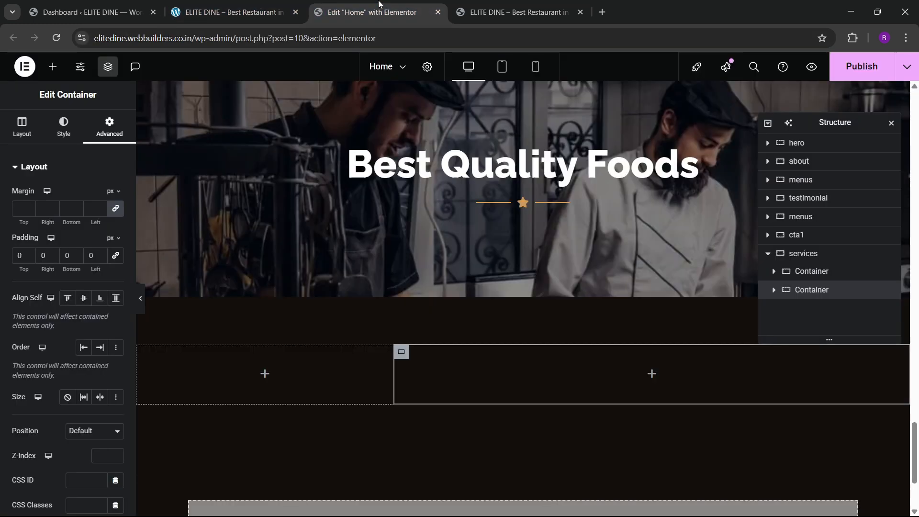
pyautogui.click(809, 277)
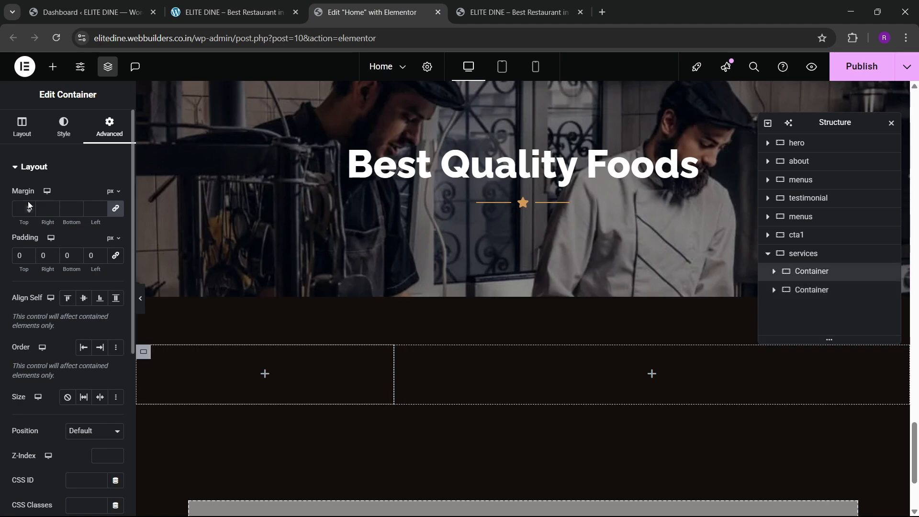
pyautogui.click(18, 133)
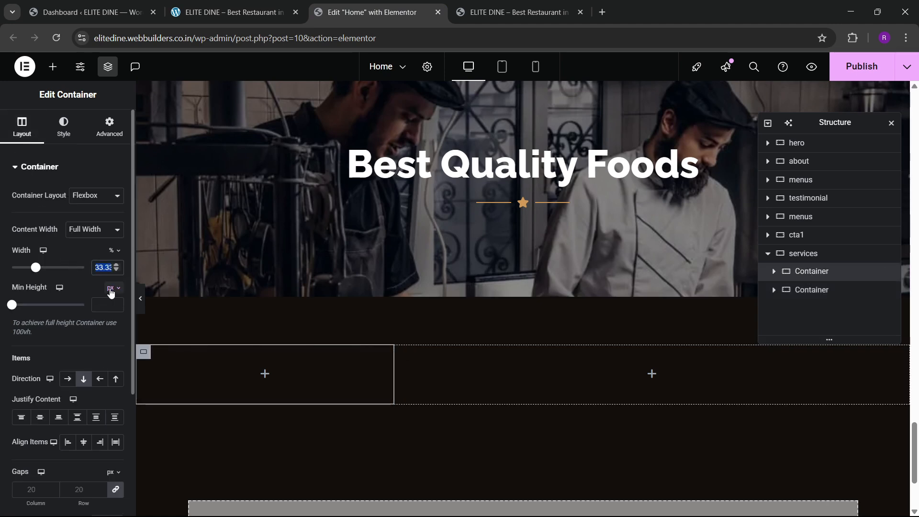
pyautogui.write('40')
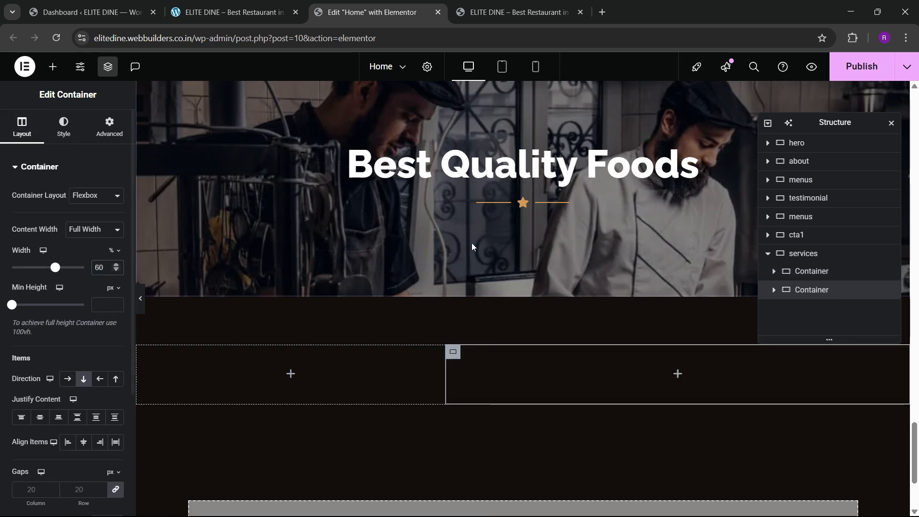
# Step: Add an Image widget to the 60% column of the services section
pyautogui.scroll(-3, 472, 243)
pyautogui.click(282, 6)
pyautogui.click(461, 7)
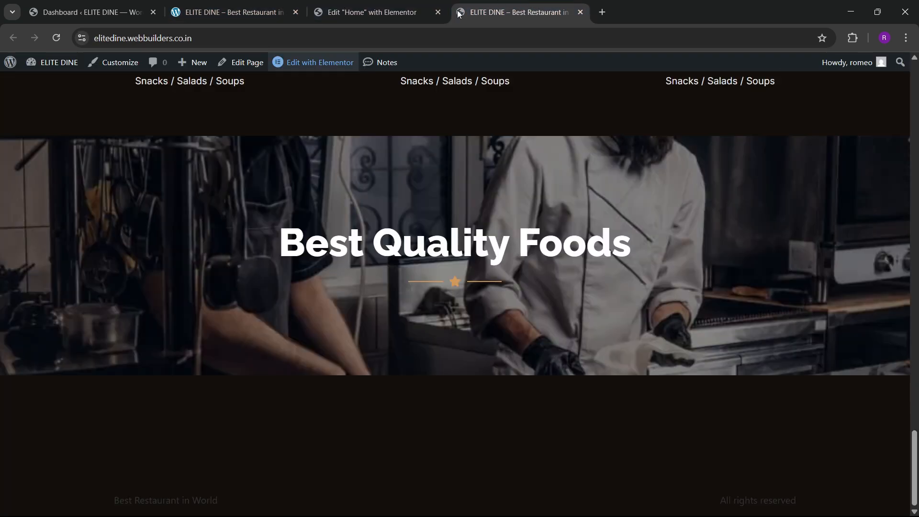
pyautogui.click(406, 10)
pyautogui.click(50, 66)
pyautogui.scroll(-2, 72, 349)
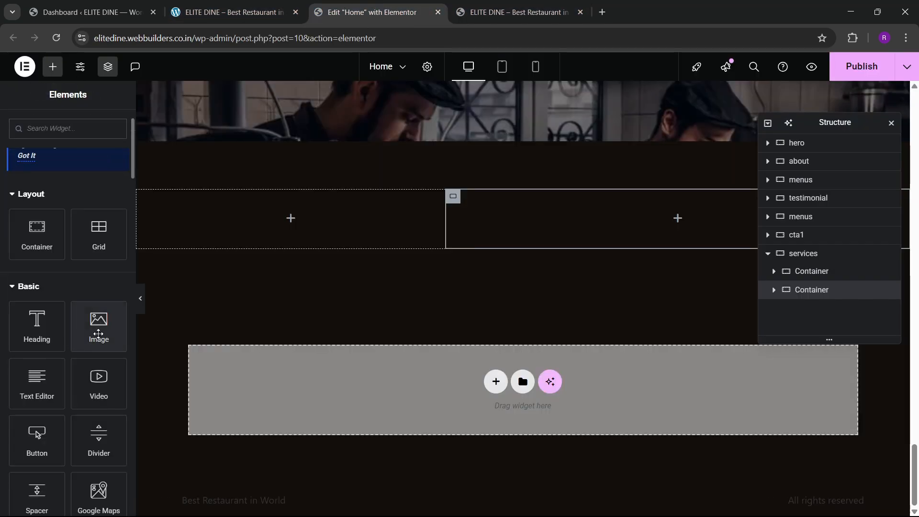
pyautogui.moveTo(98, 327); pyautogui.dragTo(683, 228)
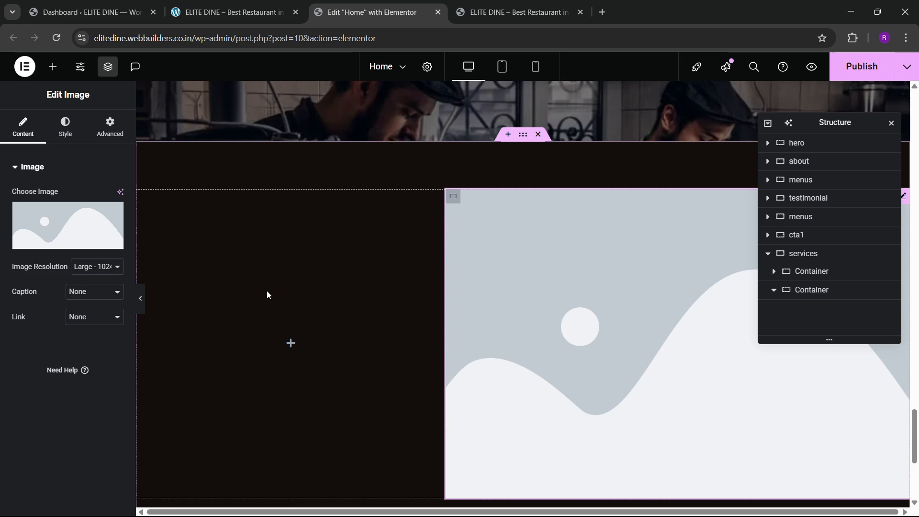
# Step: Use the photo of the three chefs from the media library for the image and set its width to 100%
pyautogui.click(68, 224)
pyautogui.scroll(-3, 404, 329)
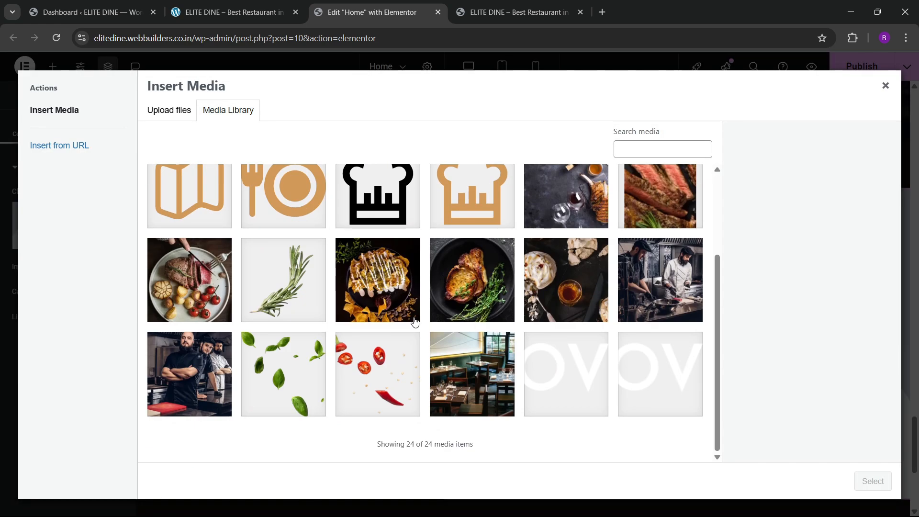
pyautogui.click(214, 366)
pyautogui.click(872, 481)
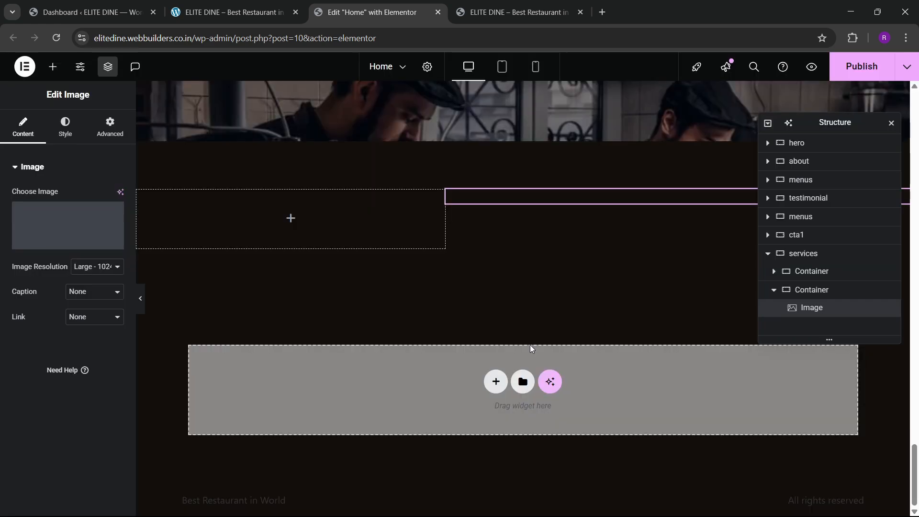
pyautogui.click(65, 125)
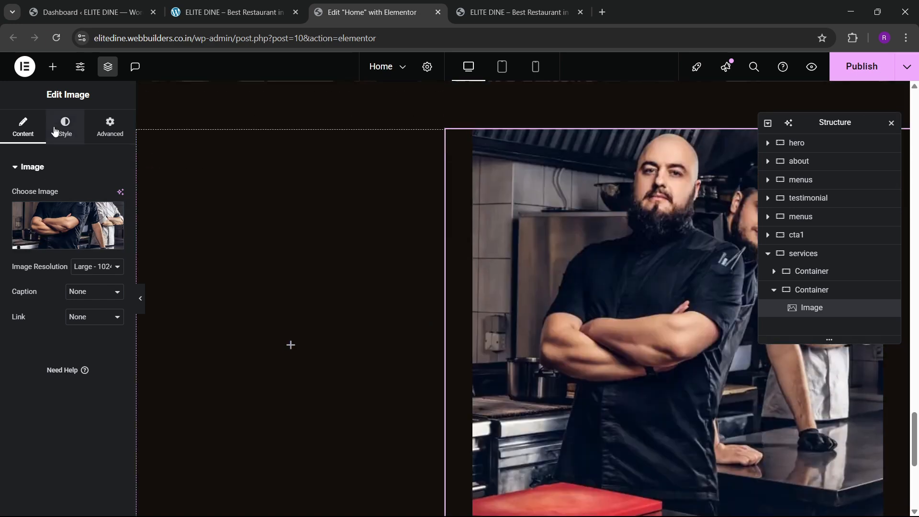
pyautogui.moveTo(12, 233); pyautogui.dragTo(431, 299)
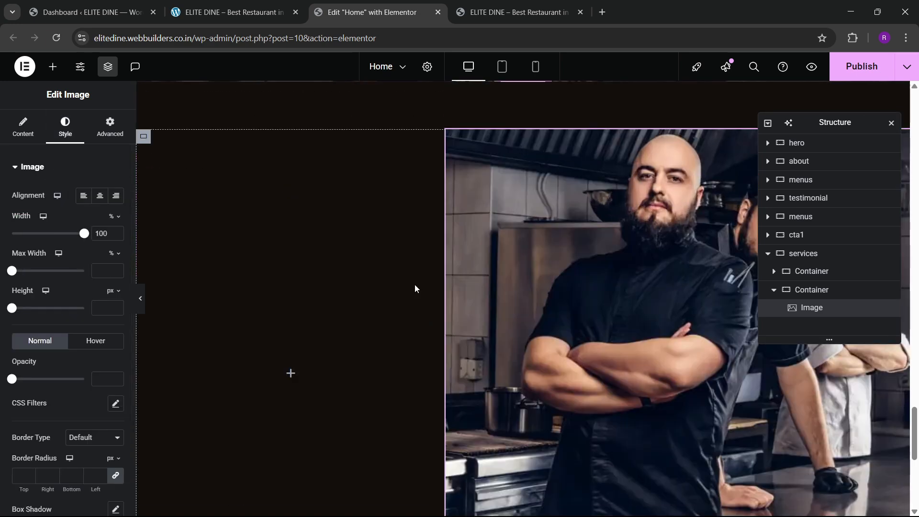
# Step: Copy the THIS WEEK divider from the steak card near the page's beginning and paste it into the empty 40% services column
pyautogui.click(287, 4)
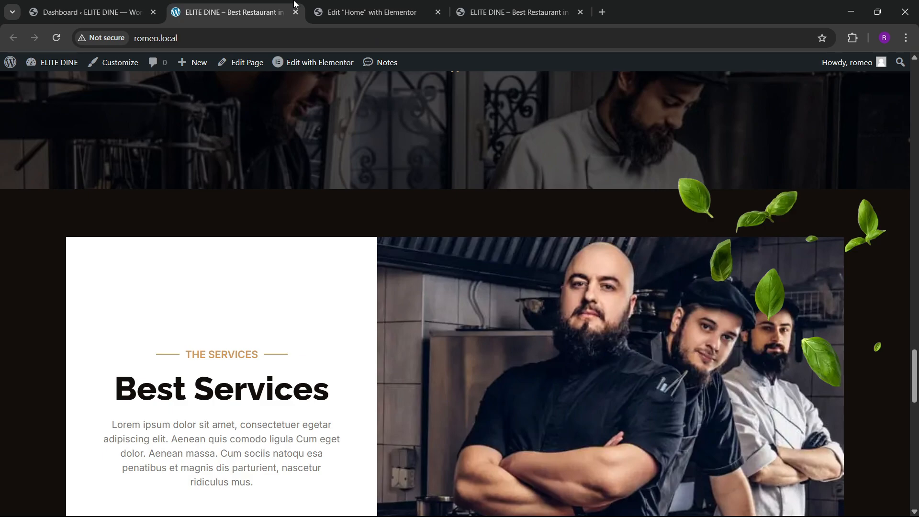
pyautogui.scroll(-4, 365, 208)
pyautogui.click(372, 12)
pyautogui.scroll(6, 578, 319)
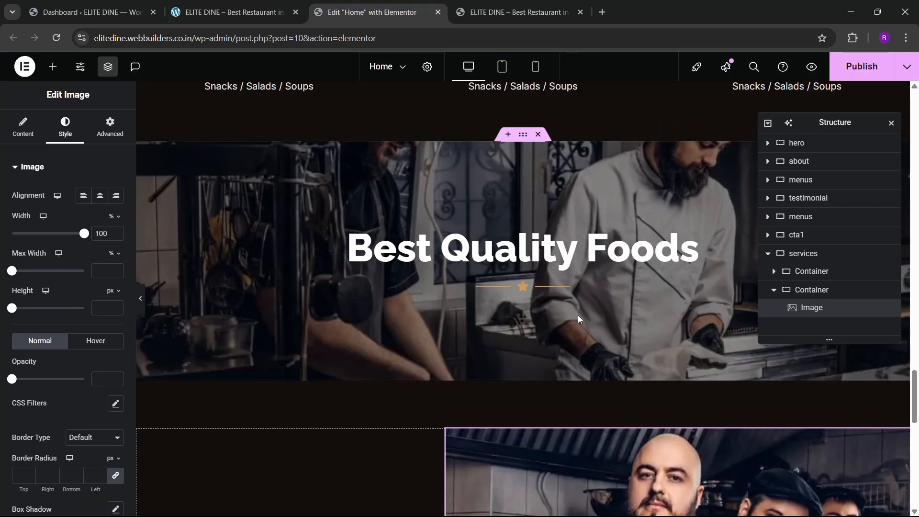
pyautogui.scroll(15, 578, 319)
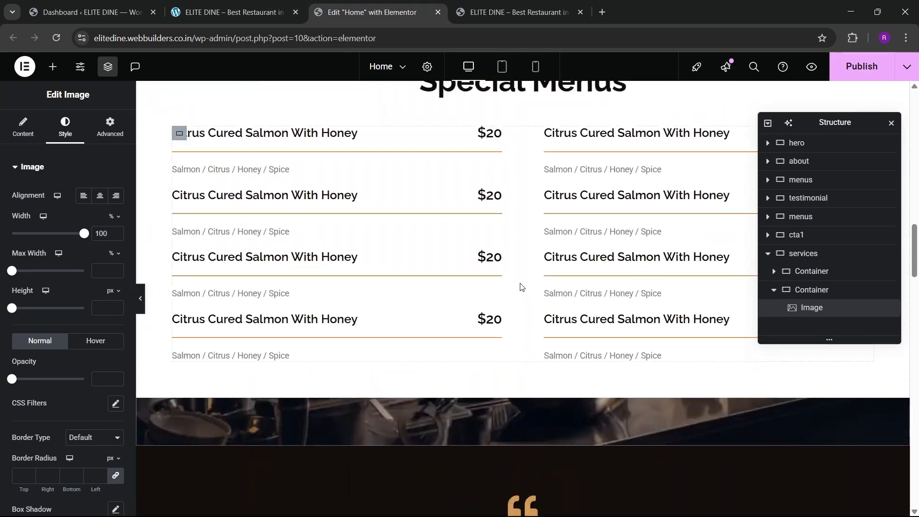
pyautogui.scroll(12, 522, 288)
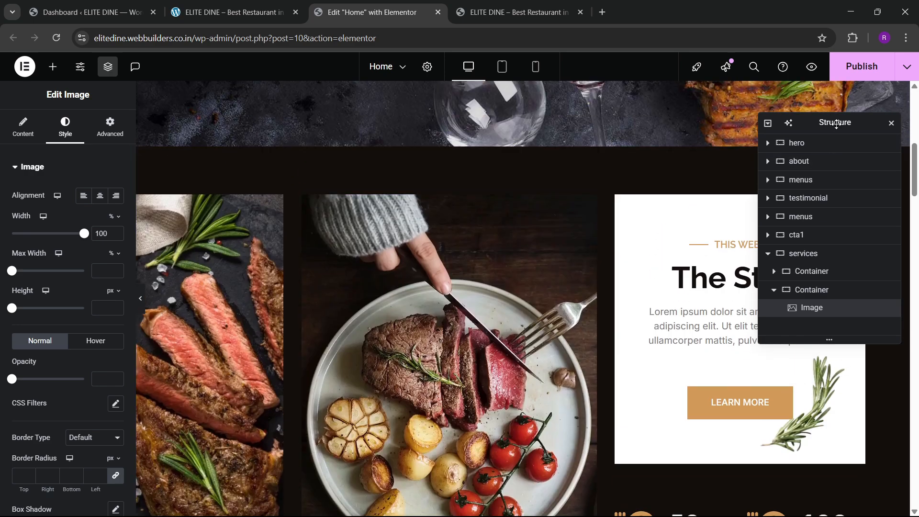
pyautogui.moveTo(836, 124); pyautogui.dragTo(711, 195)
pyautogui.rightClick(736, 242)
pyautogui.press('Escape')
pyautogui.scroll(-15, 390, 264)
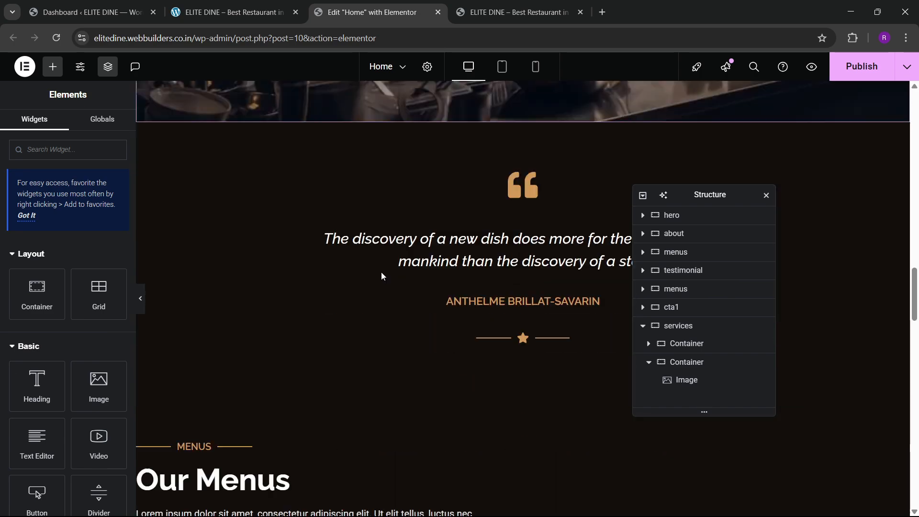
pyautogui.scroll(-15, 380, 271)
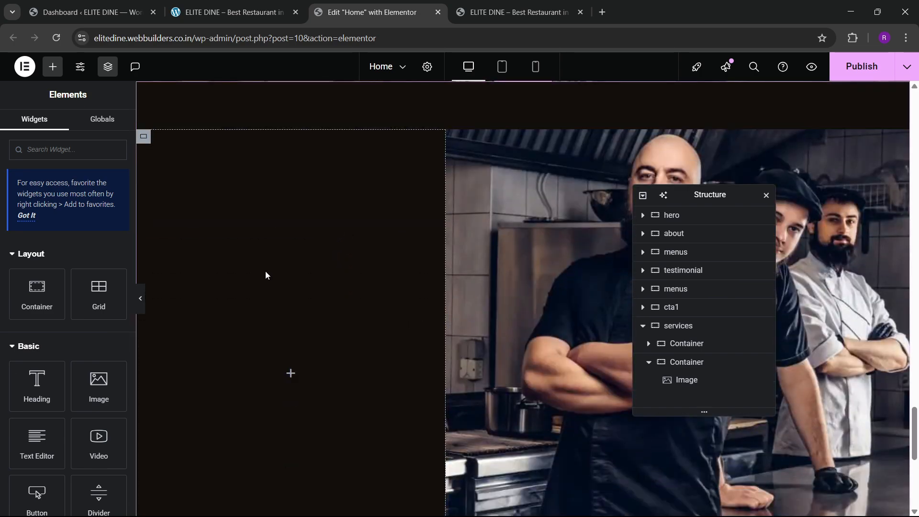
pyautogui.rightClick(266, 275)
pyautogui.click(306, 303)
# Step: Give the services column holding the THIS WEEK divider a white background and 40 px padding on all sides
pyautogui.click(221, 6)
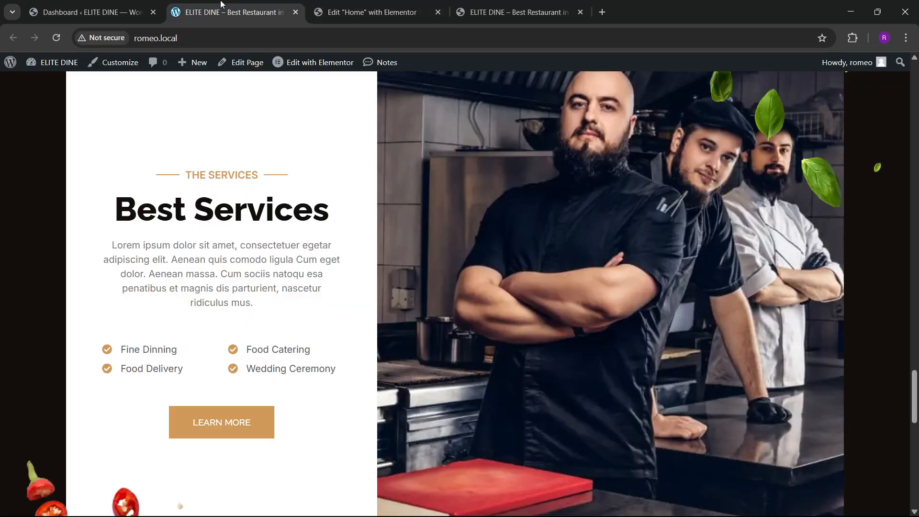
pyautogui.click(355, 12)
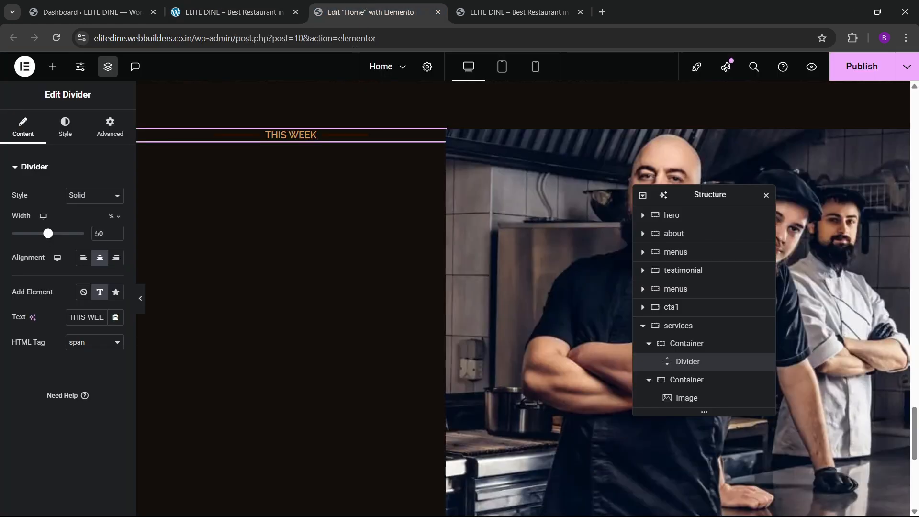
pyautogui.click(695, 349)
pyautogui.click(63, 127)
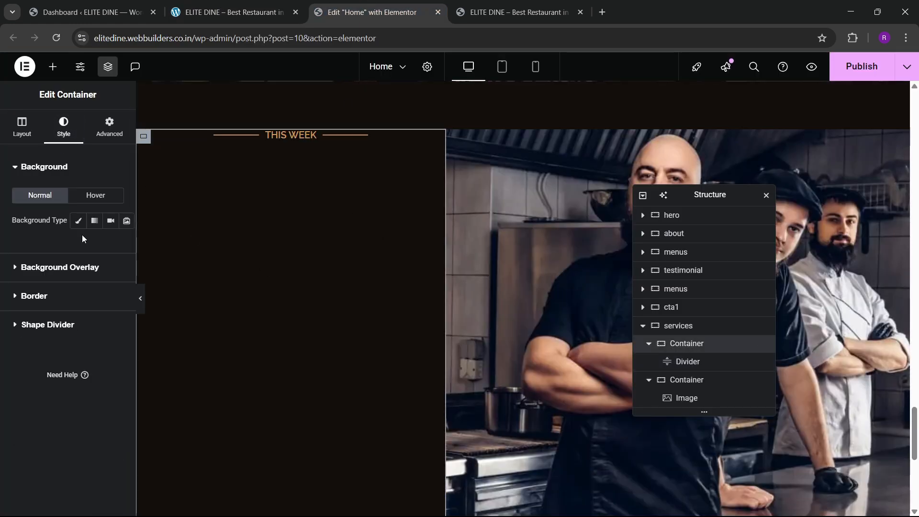
pyautogui.click(116, 246)
pyautogui.click(102, 260)
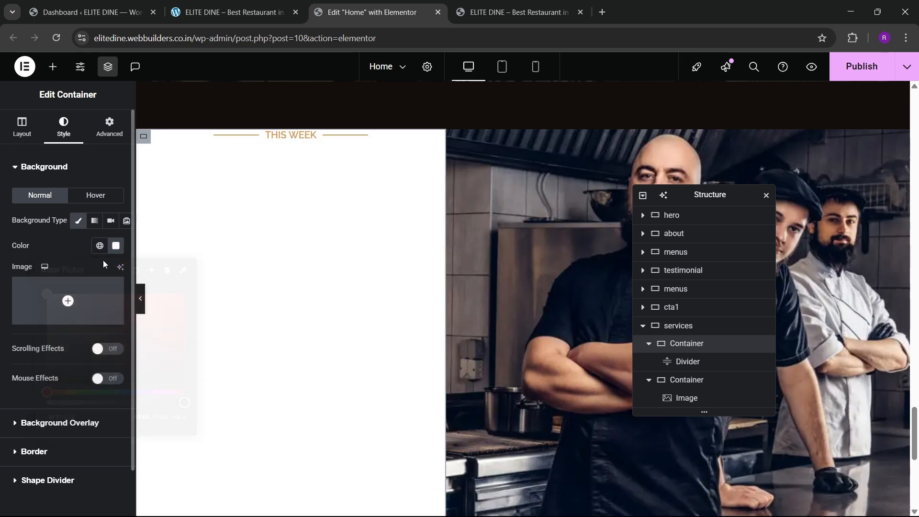
pyautogui.click(109, 127)
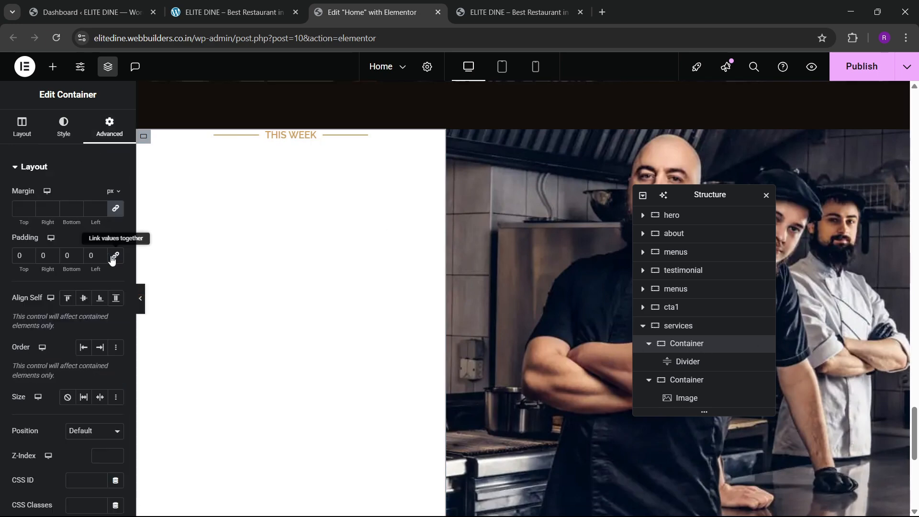
pyautogui.click(19, 259)
pyautogui.write('4')
# Step: Select the THIS WEEK divider, check the reference's Best Services content, and move the Structure panel over the white column in the Elementor editor
pyautogui.click(305, 160)
pyautogui.click(502, 7)
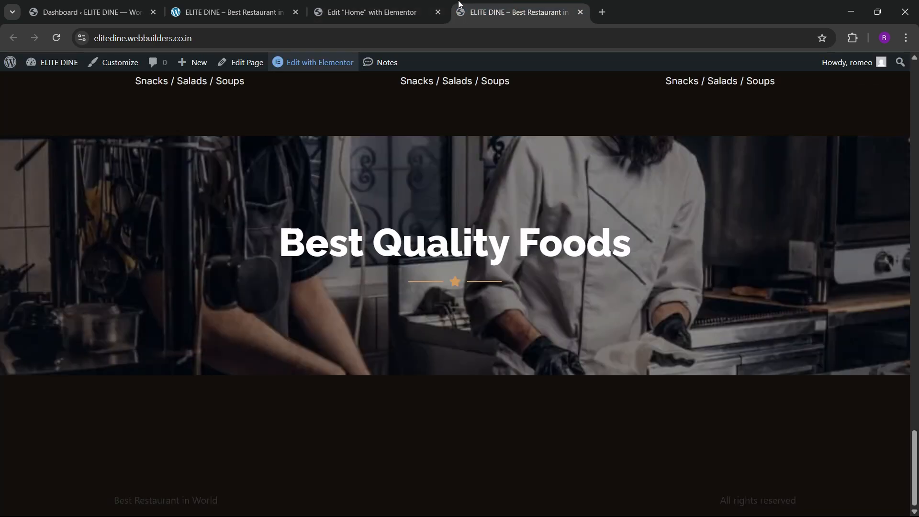
pyautogui.click(261, 11)
pyautogui.scroll(4, 449, 298)
pyautogui.scroll(-7, 452, 293)
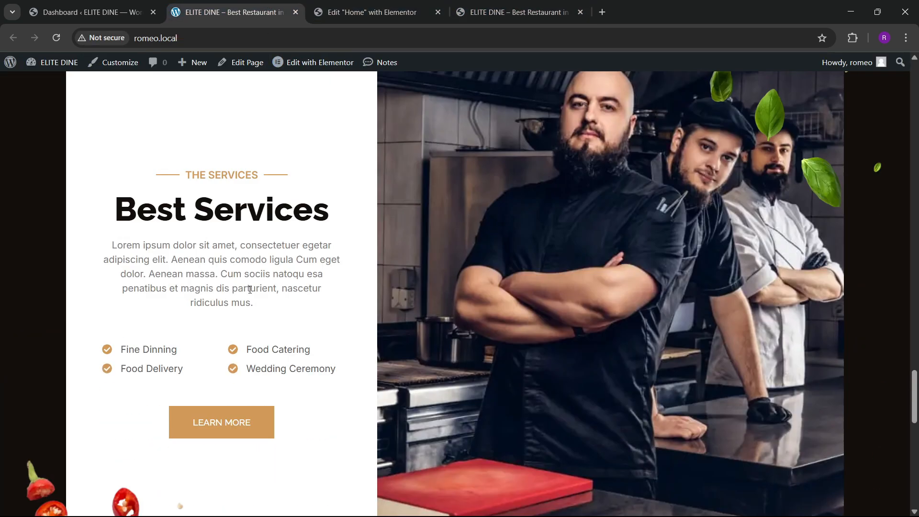
pyautogui.scroll(8, 554, 255)
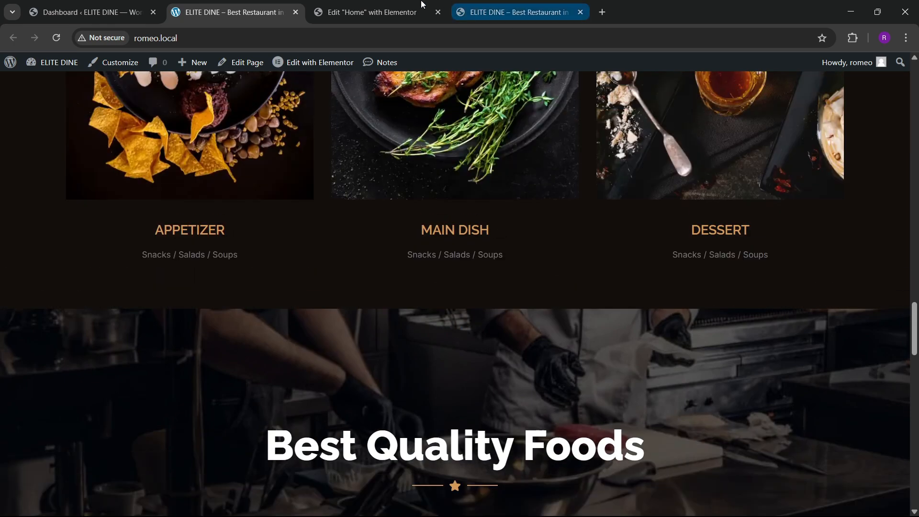
pyautogui.click(368, 12)
pyautogui.scroll(5, 452, 163)
pyautogui.moveTo(708, 197); pyautogui.dragTo(317, 247)
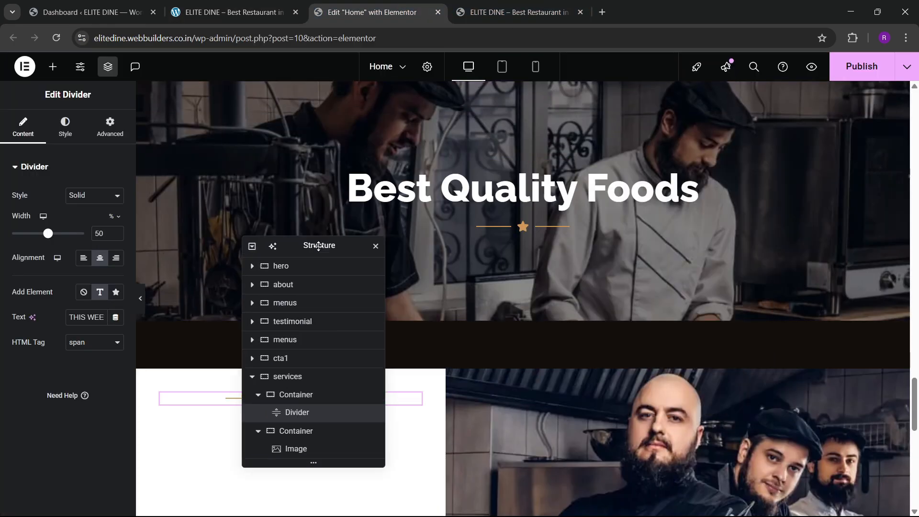
# Step: Copy the "The Story" heading from the about section
pyautogui.scroll(5, 670, 272)
pyautogui.scroll(15, 670, 271)
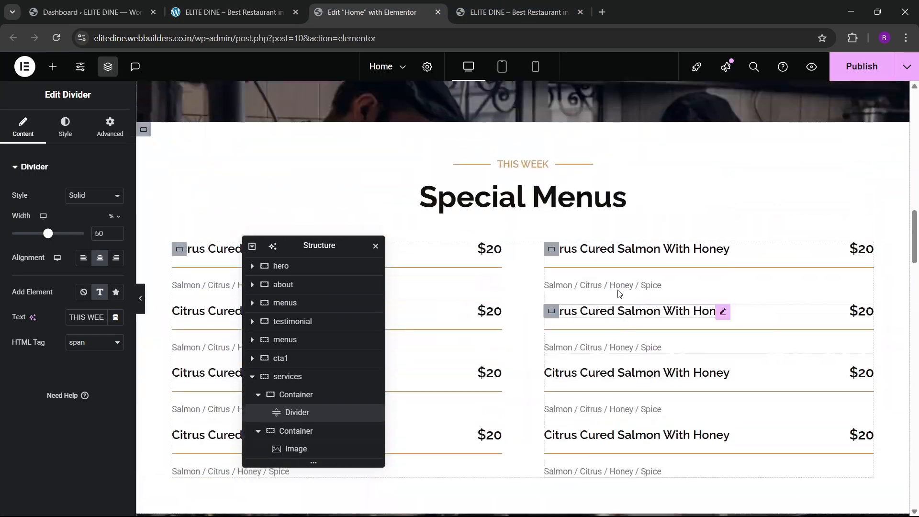
pyautogui.scroll(7, 613, 297)
pyautogui.scroll(-4, 613, 297)
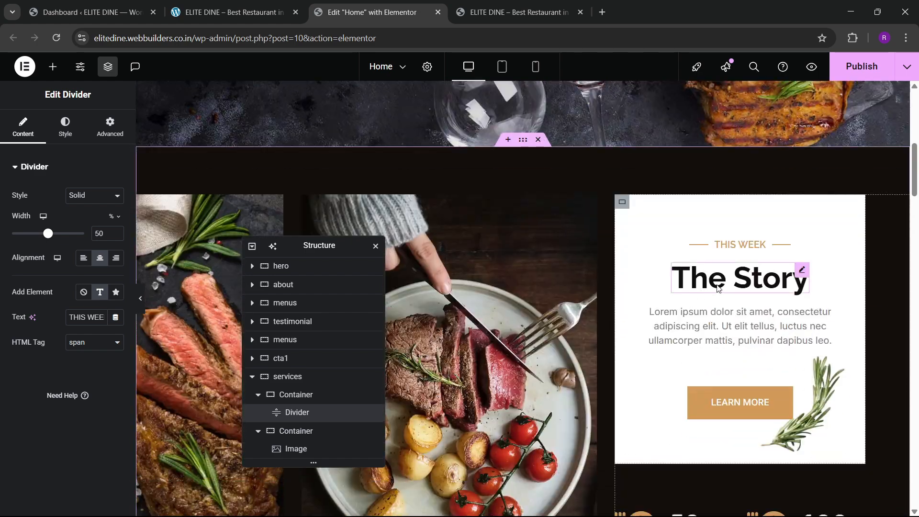
pyautogui.rightClick(717, 286)
pyautogui.click(739, 303)
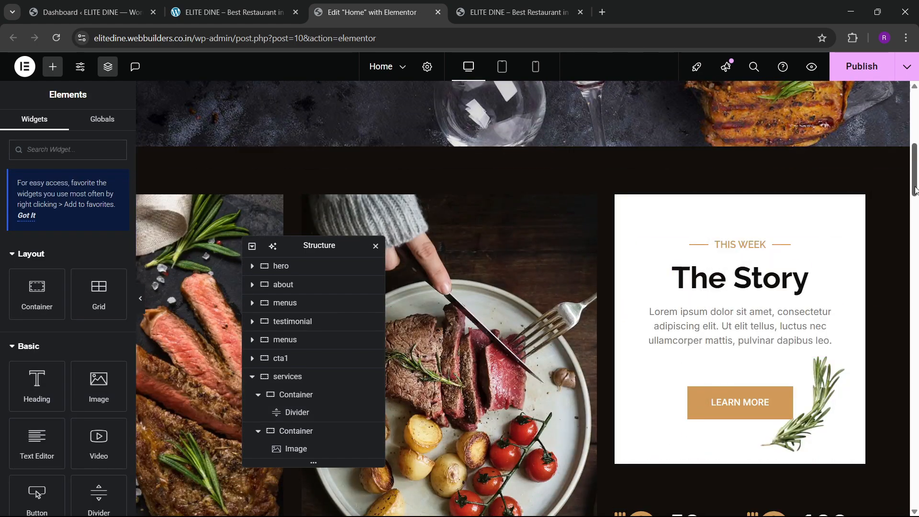
# Step: Paste the copied heading below the "THIS WEEK" divider in the services section and centre-align it
pyautogui.moveTo(915, 189); pyautogui.dragTo(906, 434)
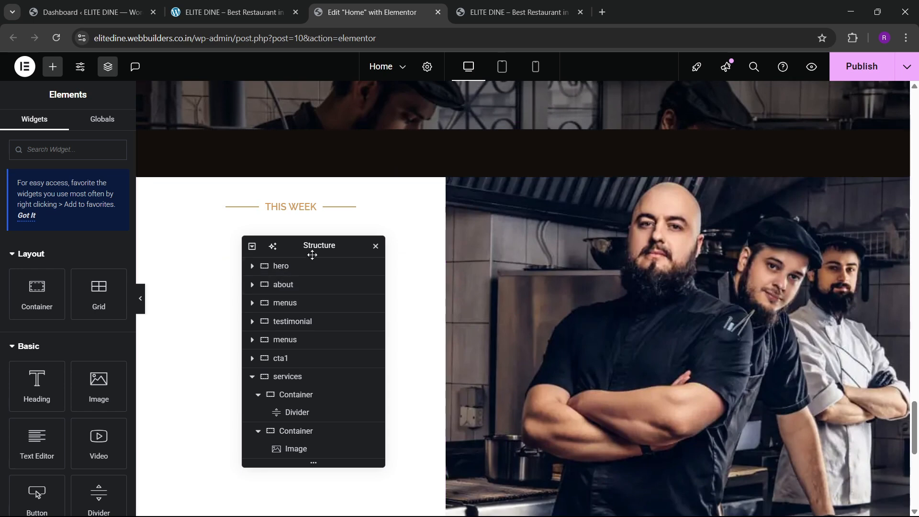
pyautogui.moveTo(312, 252); pyautogui.dragTo(477, 251)
pyautogui.rightClick(312, 206)
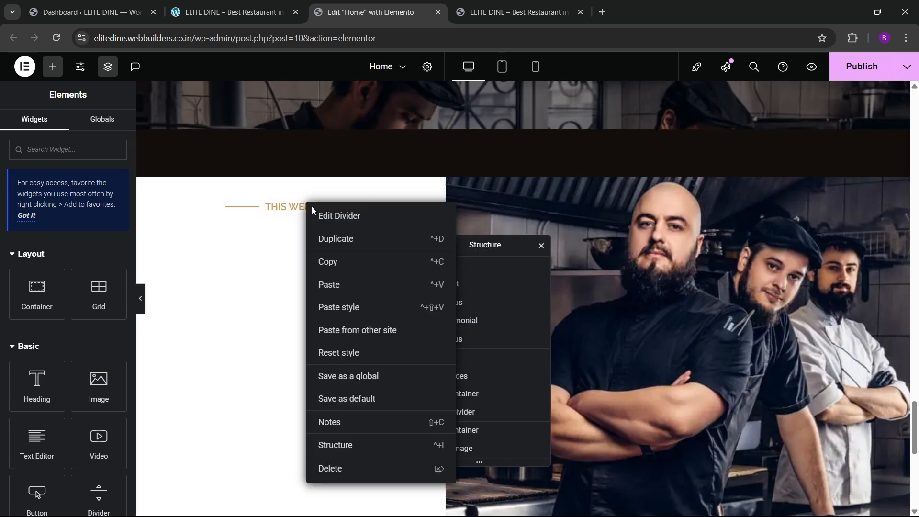
pyautogui.click(330, 285)
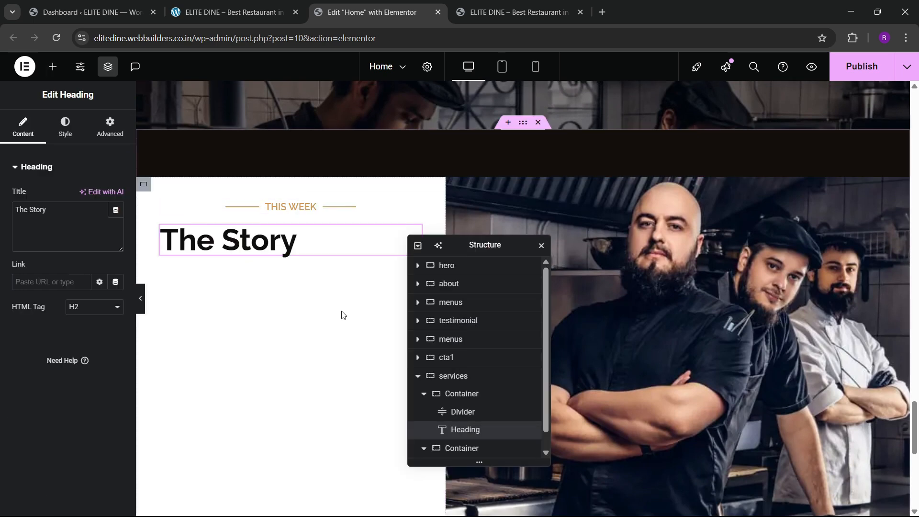
pyautogui.click(65, 127)
pyautogui.click(84, 195)
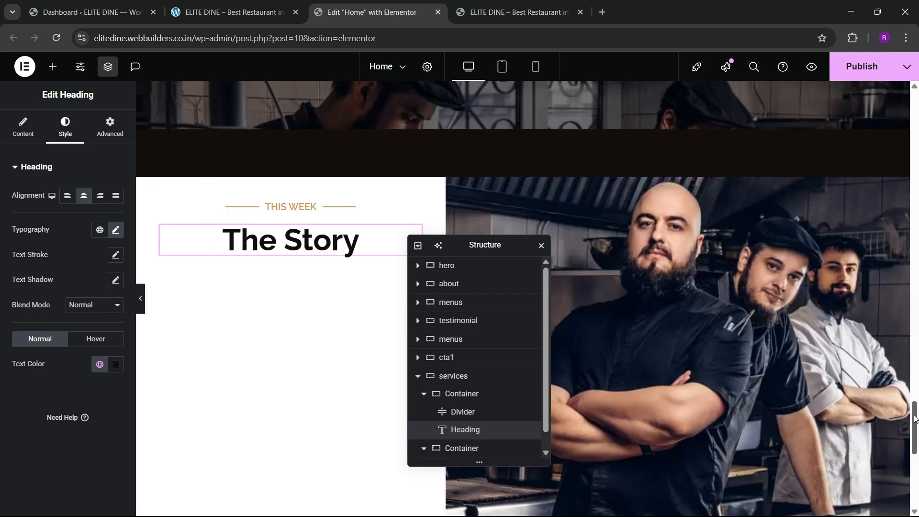
# Step: Copy the lorem ipsum paragraph from the about section and paste it below the services section's heading
pyautogui.moveTo(914, 419)
pyautogui.mouseDown()
pyautogui.moveTo(914, 149)
pyautogui.moveTo(911, 435)
pyautogui.mouseUp()
pyautogui.rightClick(748, 302)
pyautogui.click(761, 296)
pyautogui.rightClick(287, 189)
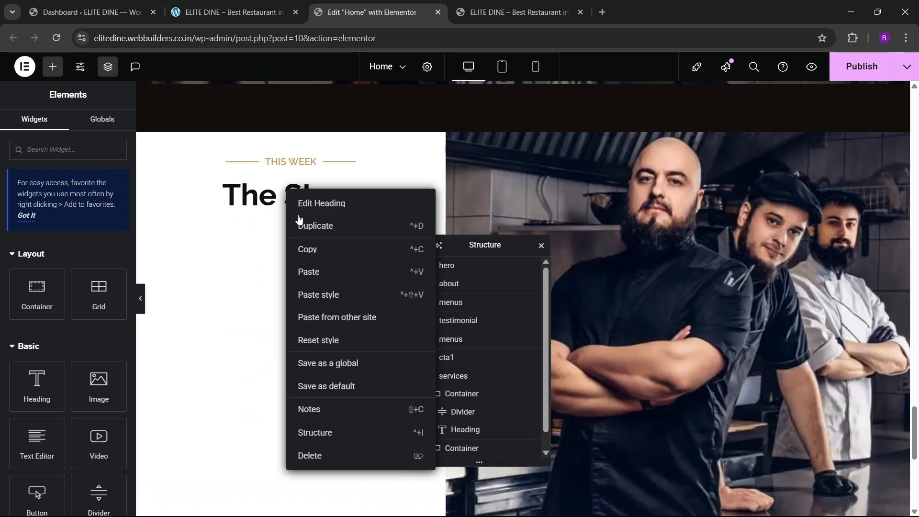
pyautogui.click(305, 283)
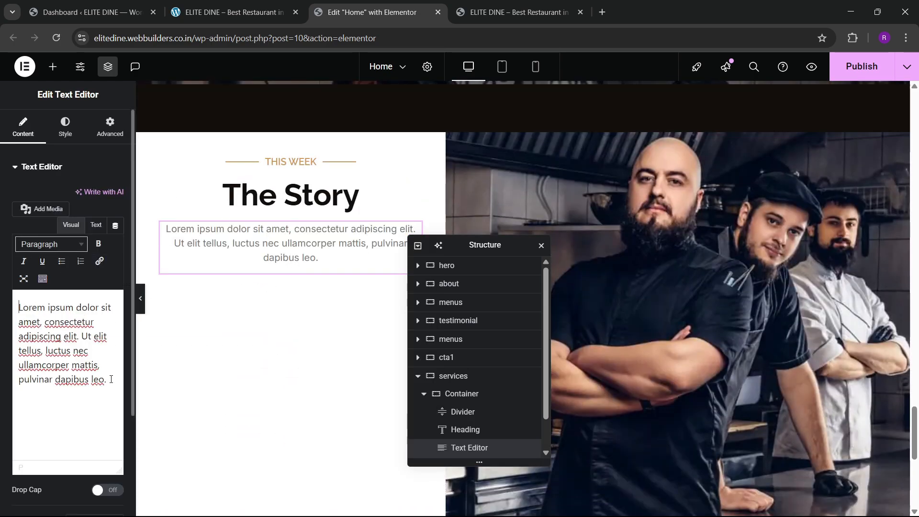
# Step: Lengthen the services paragraph by repeating its full lorem ipsum text once after the existing text
pyautogui.moveTo(110, 378); pyautogui.dragTo(1, 299)
pyautogui.hotkey('ctrl', 'c')
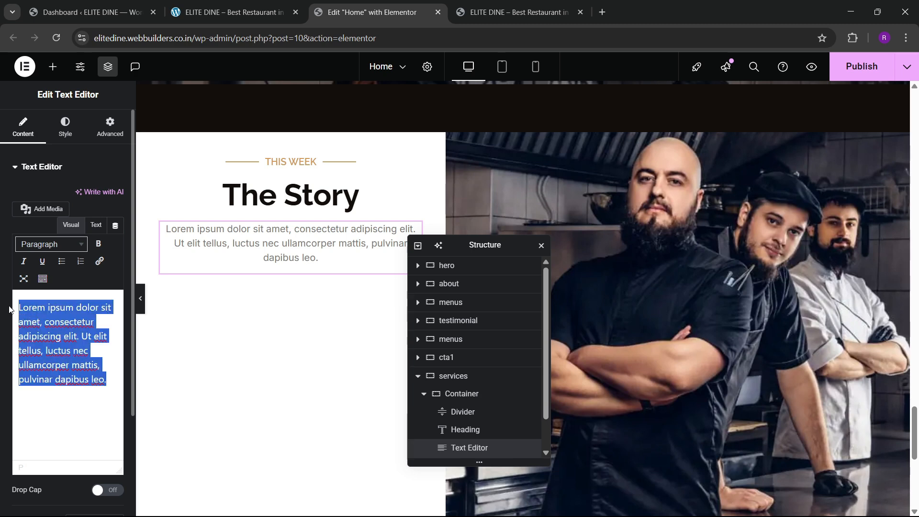
pyautogui.click(108, 383)
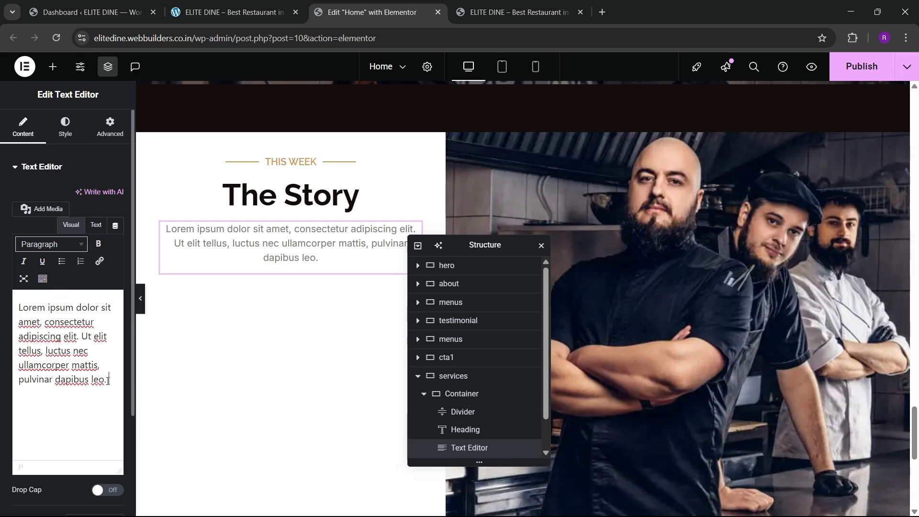
pyautogui.hotkey('ctrl', 'v')
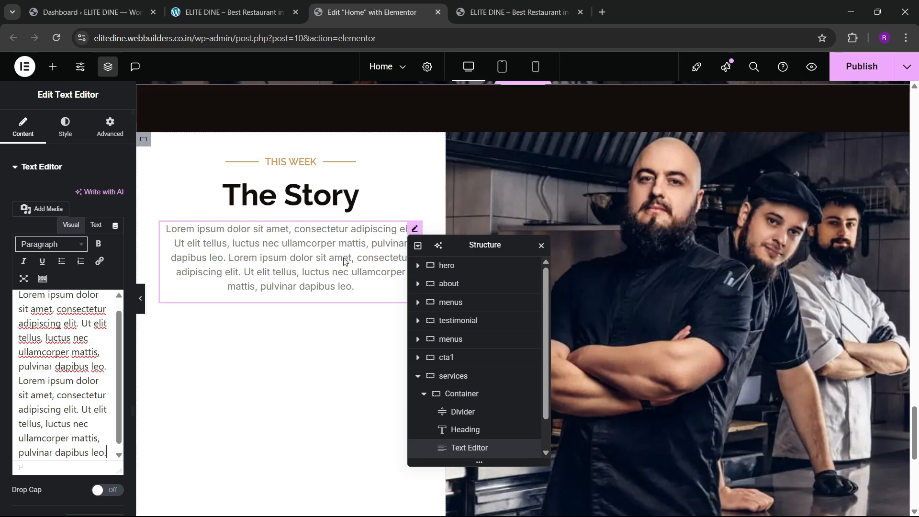
# Step: Check the reference site's services section, add a nested container below the services paragraph, and set its padding to 0 on all sides
pyautogui.click(245, 5)
pyautogui.scroll(-15, 274, 136)
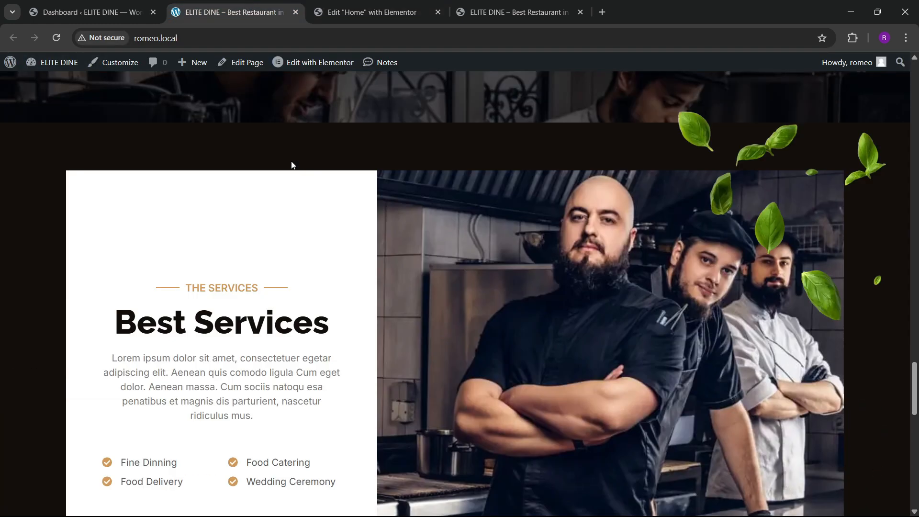
pyautogui.scroll(4, 309, 179)
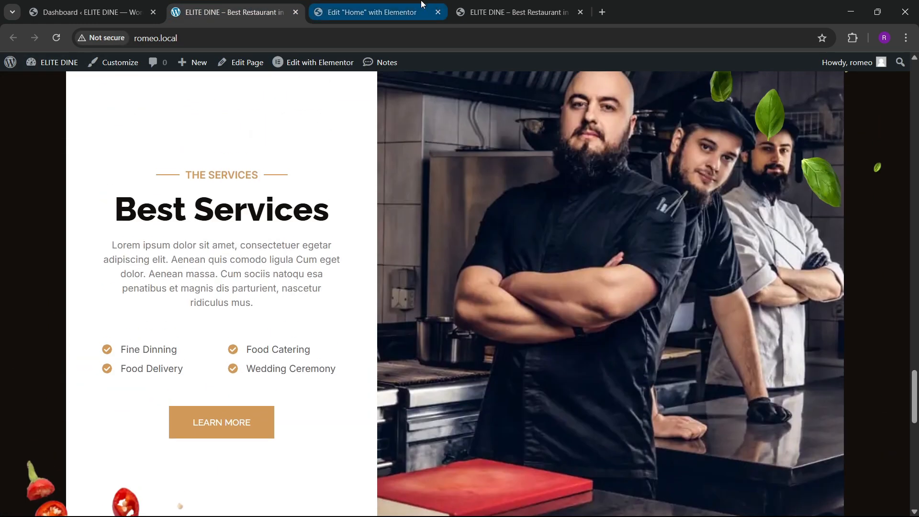
pyautogui.click(373, 12)
pyautogui.click(53, 67)
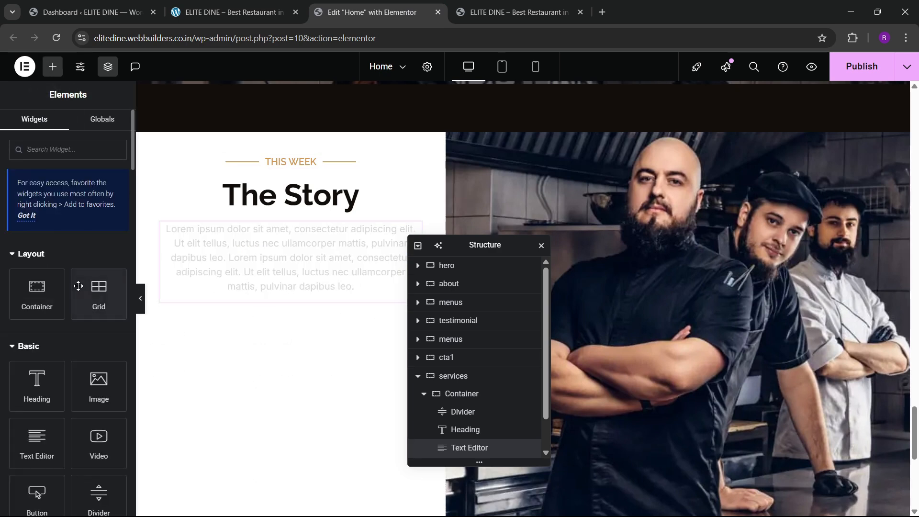
pyautogui.moveTo(54, 295); pyautogui.dragTo(287, 311)
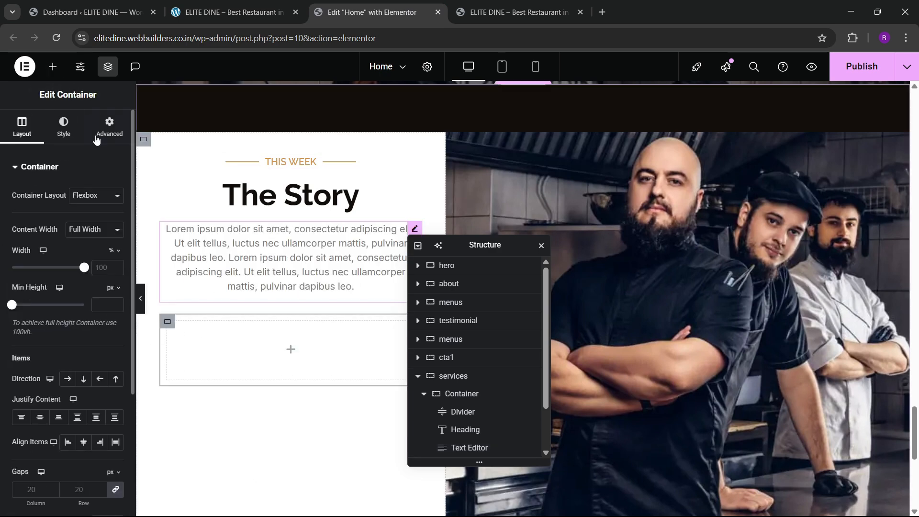
pyautogui.click(109, 127)
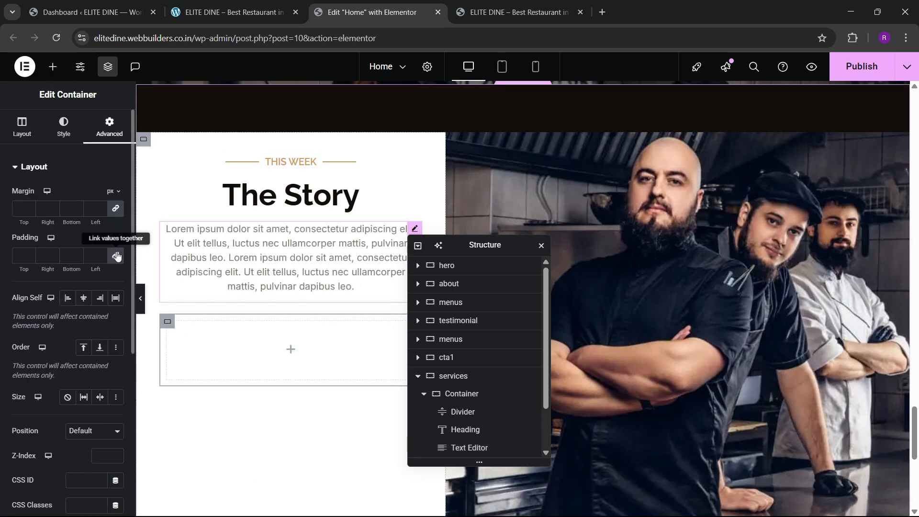
pyautogui.click(213, 6)
pyautogui.click(410, 5)
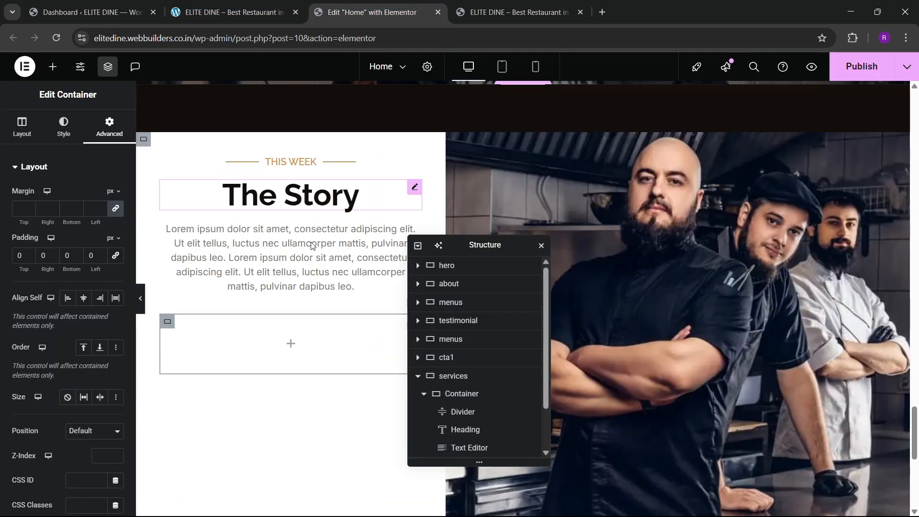
# Step: Add an Icon List widget to the new container and remove its third item
pyautogui.click(53, 66)
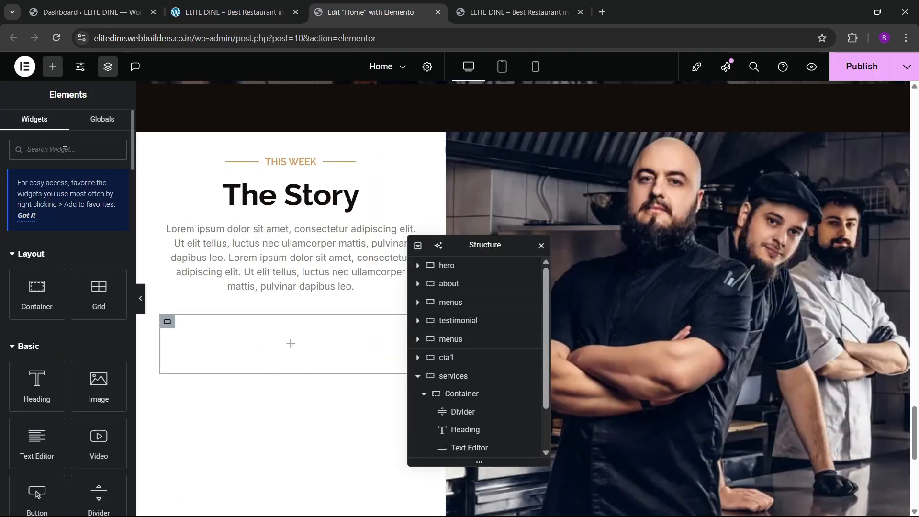
pyautogui.click(65, 151)
pyautogui.write('list')
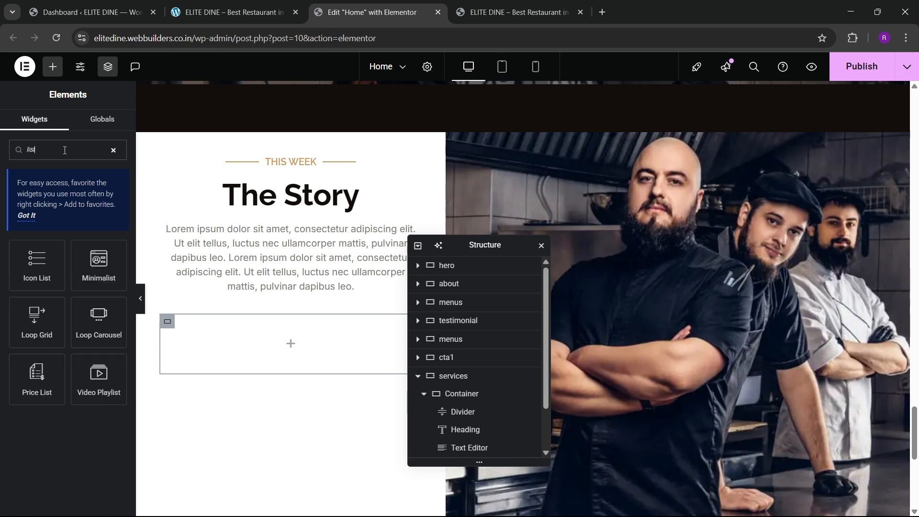
pyautogui.moveTo(37, 263); pyautogui.dragTo(240, 338)
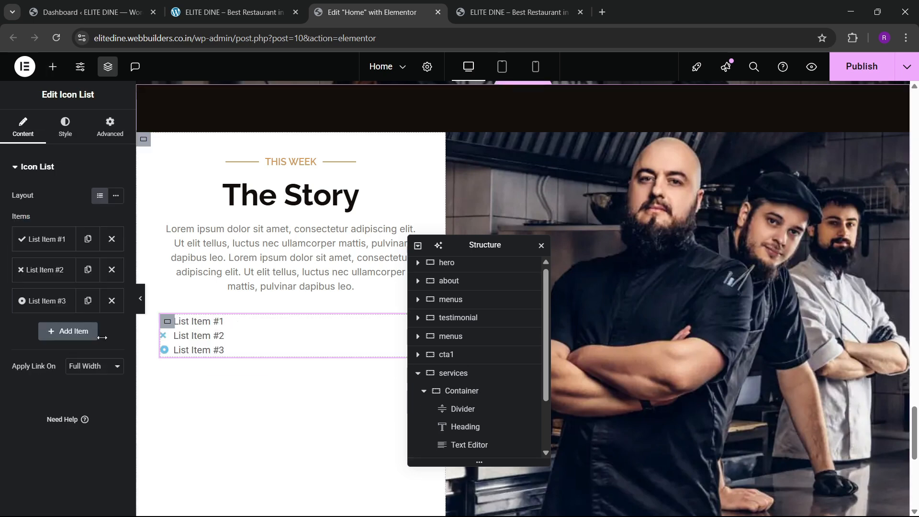
pyautogui.click(111, 297)
# Step: Following the reference site, set the first list item's text to "Fine Dinning" and its icon to the circled check mark
pyautogui.click(220, 10)
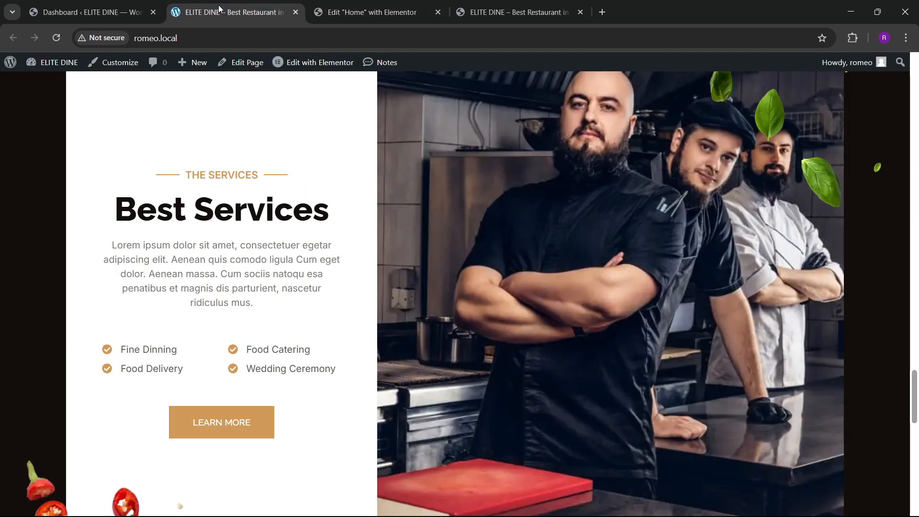
pyautogui.click(344, 12)
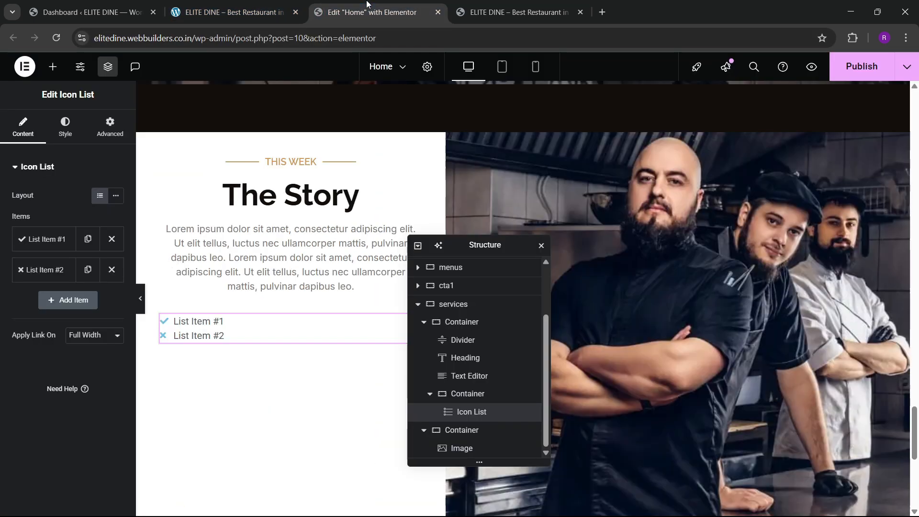
pyautogui.click(234, 12)
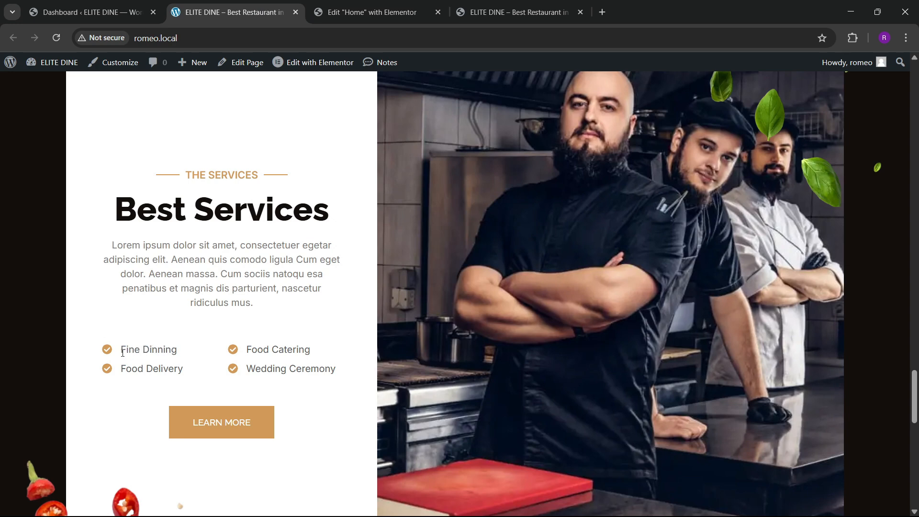
pyautogui.click(376, 6)
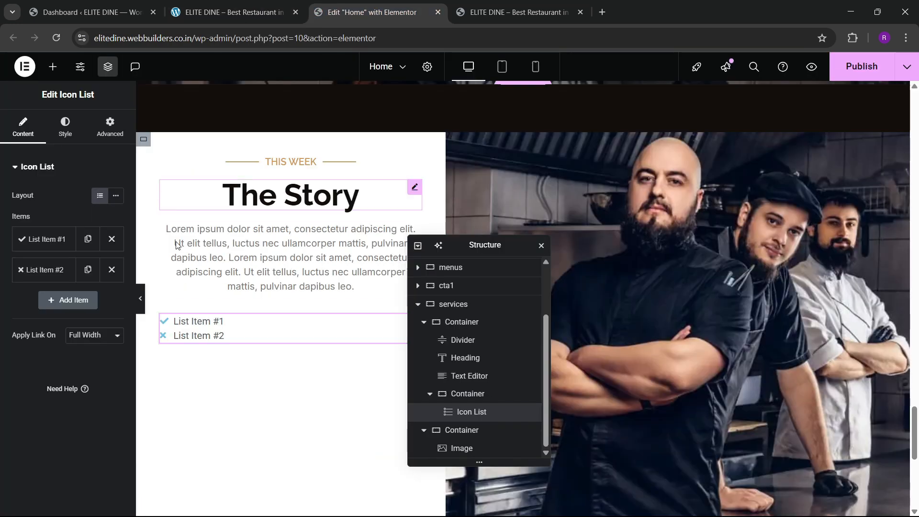
pyautogui.click(46, 239)
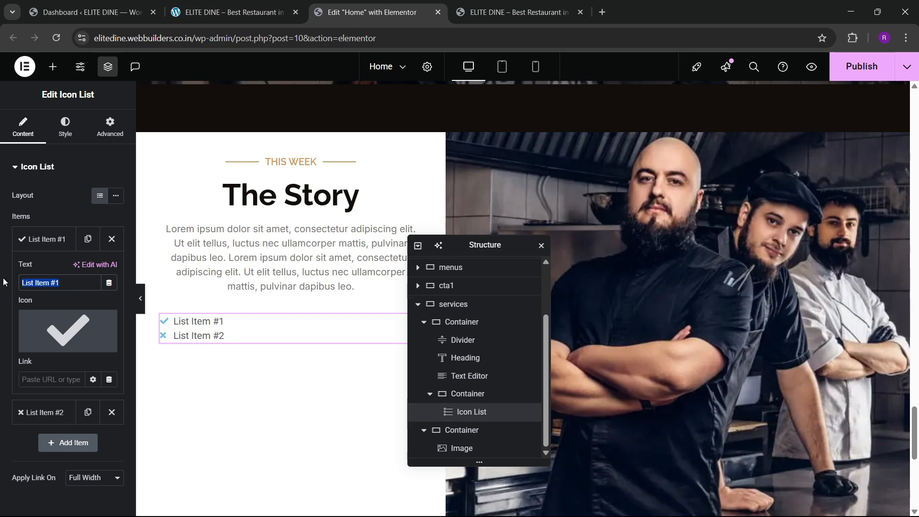
pyautogui.write('Fine Dinning')
pyautogui.click(58, 316)
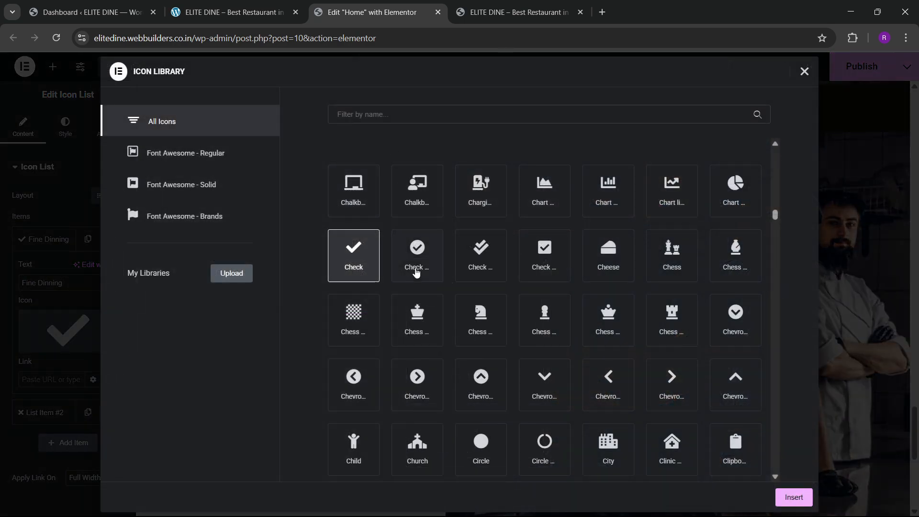
pyautogui.click(416, 272)
pyautogui.click(790, 498)
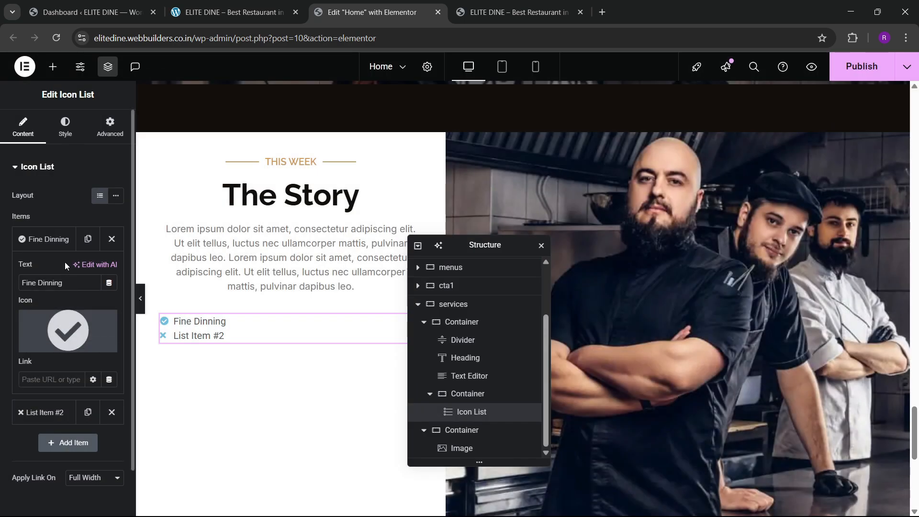
pyautogui.click(53, 239)
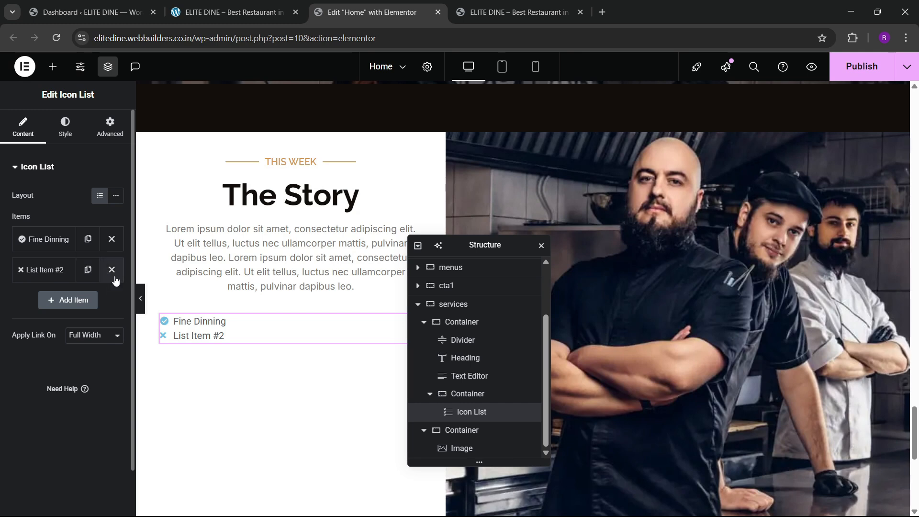
# Step: Replace the second list item with a duplicate of "Fine Dinning" and set the copy's text to "Food Delivery"
pyautogui.click(112, 269)
pyautogui.click(88, 239)
pyautogui.click(66, 273)
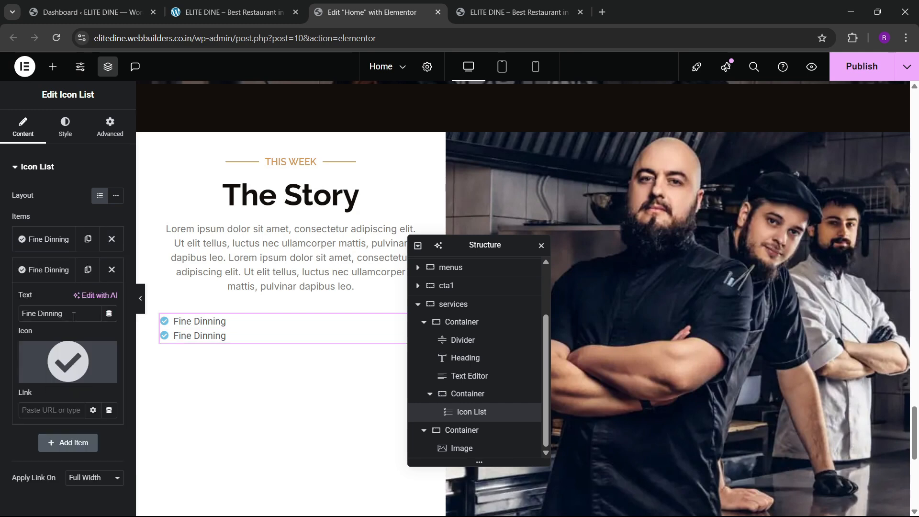
pyautogui.write('Food Delivery')
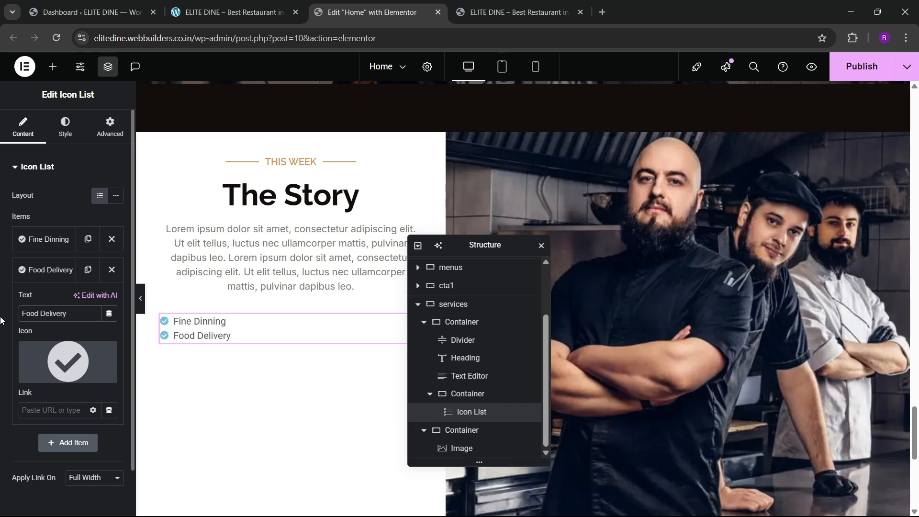
pyautogui.click(48, 269)
pyautogui.click(50, 239)
pyautogui.click(49, 239)
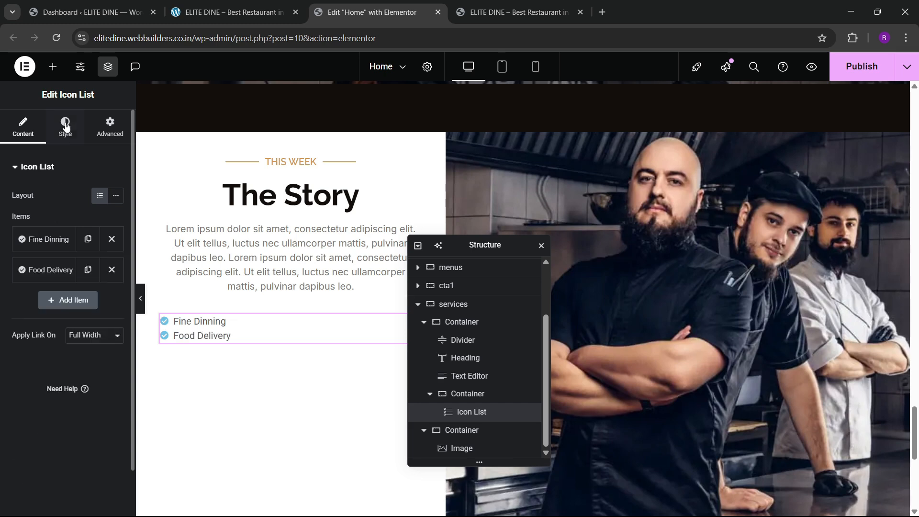
# Step: Style the list icons with the global gold colour, a size of 18 px and a gap of about 6 px
pyautogui.click(65, 127)
pyautogui.click(60, 311)
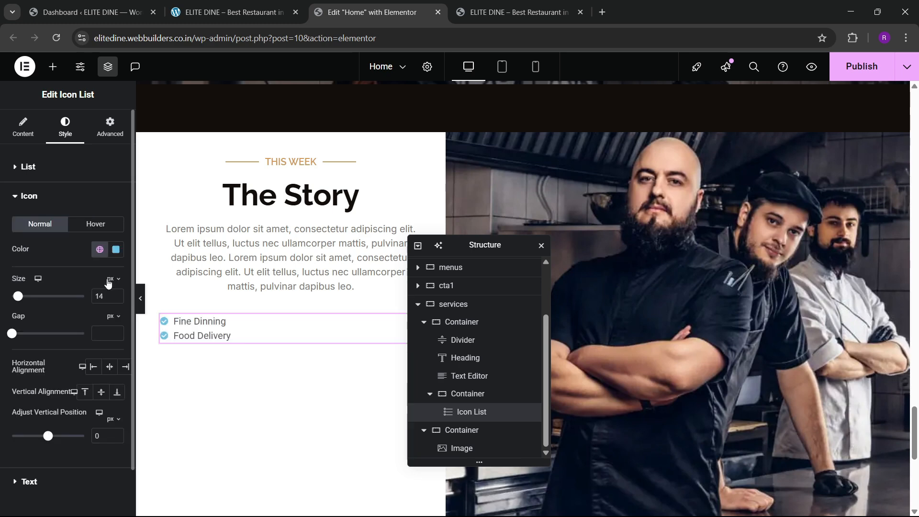
pyautogui.click(100, 250)
pyautogui.click(59, 404)
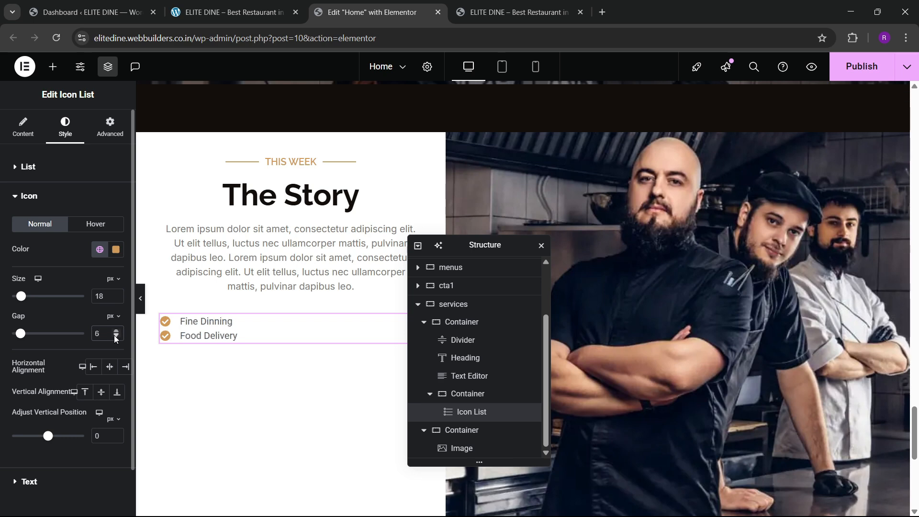
# Step: Set the icon list's space between items to 10 px and its text font family to Inter
pyautogui.click(43, 177)
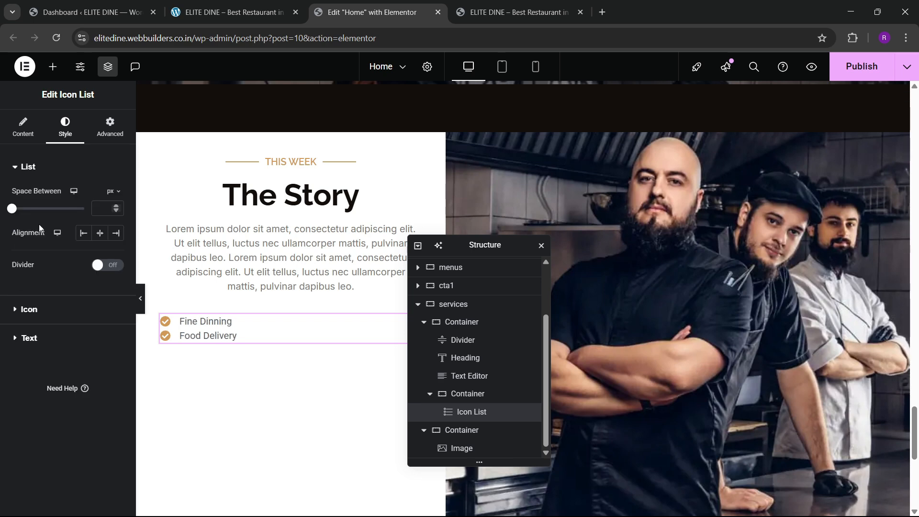
pyautogui.click(105, 207)
pyautogui.write('10')
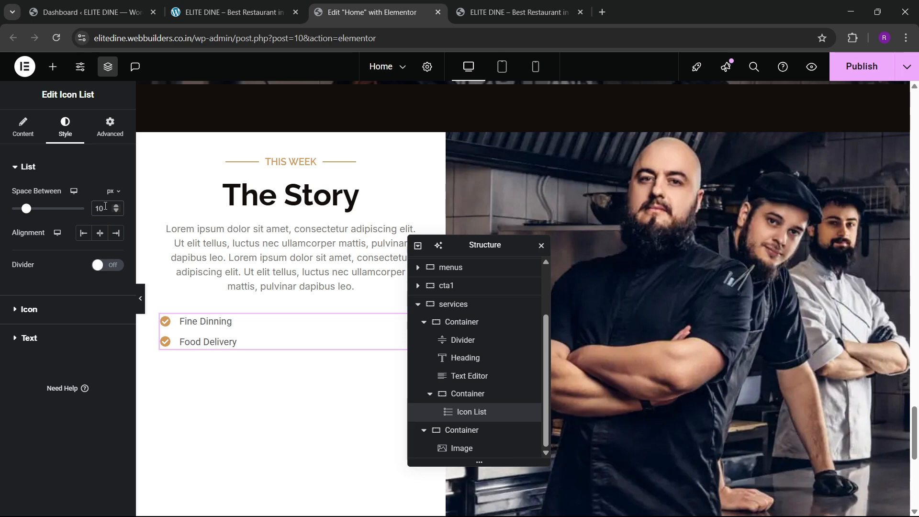
pyautogui.click(56, 338)
pyautogui.click(115, 252)
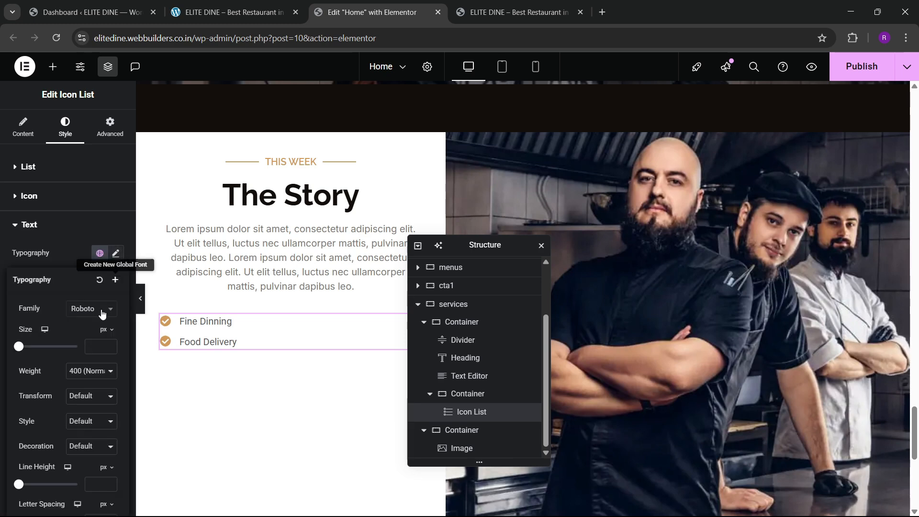
pyautogui.click(91, 309)
pyautogui.write('inter')
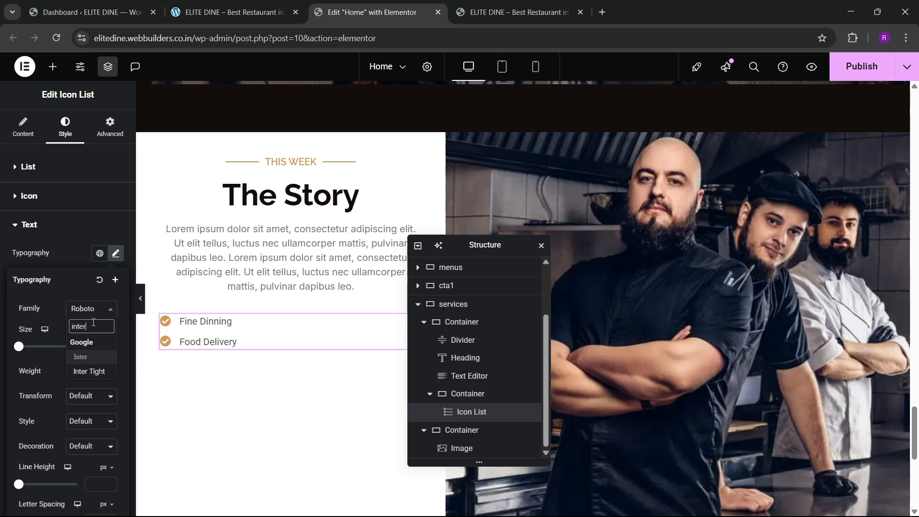
pyautogui.press('Return')
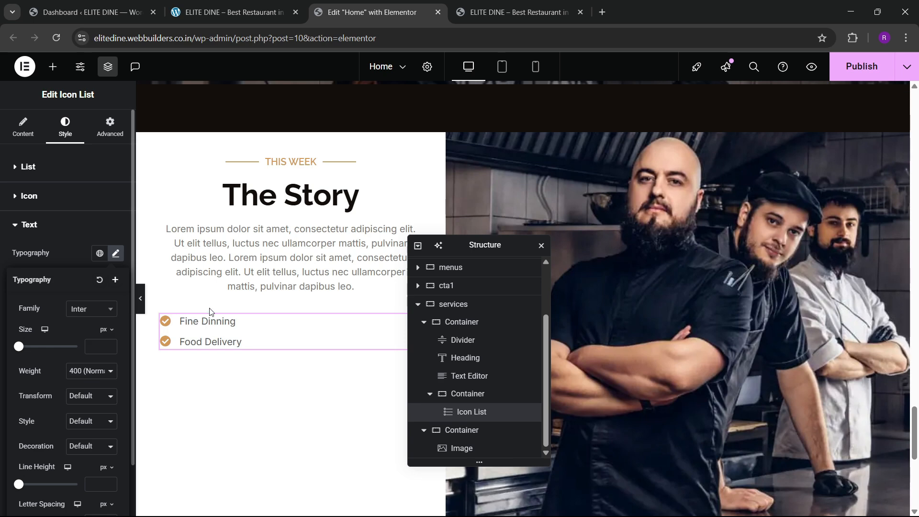
# Step: Copy the icon list and paste a second one into the same container
pyautogui.click(198, 5)
pyautogui.click(458, 5)
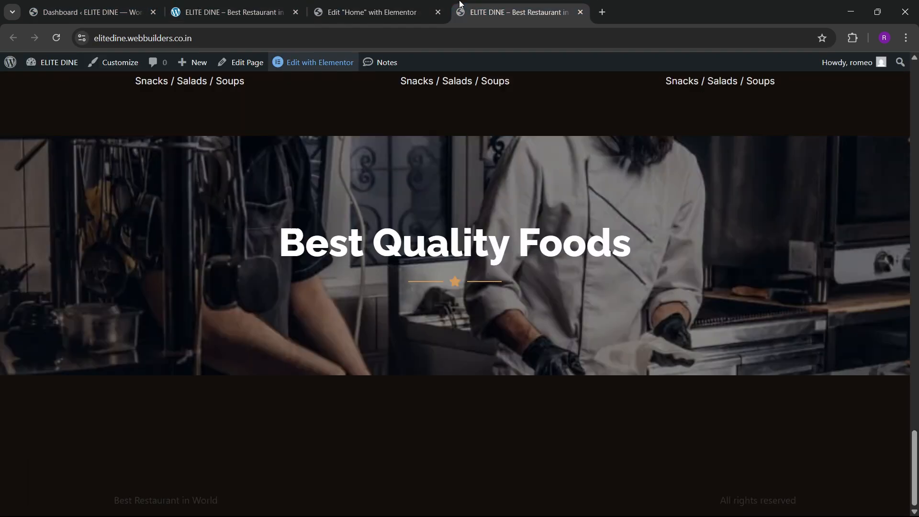
pyautogui.click(373, 12)
pyautogui.rightClick(273, 336)
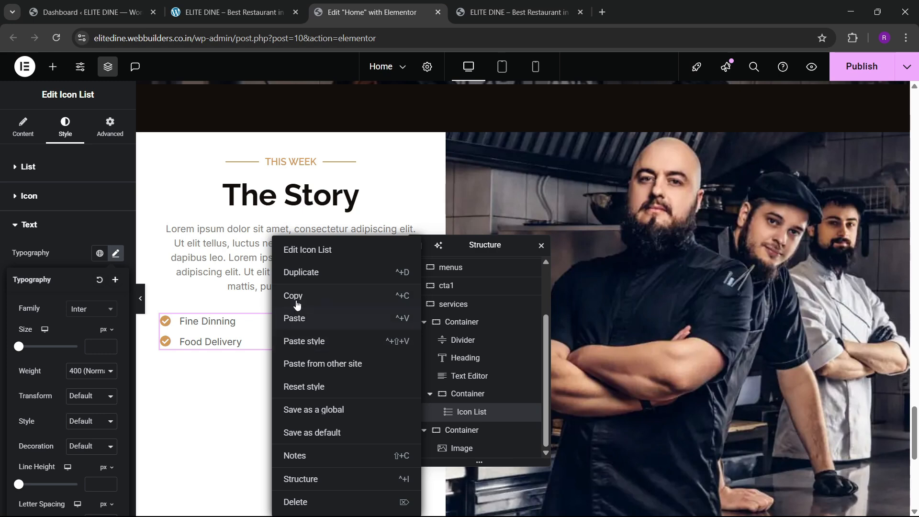
pyautogui.click(294, 319)
# Step: Following the reference site, arrange the icon lists' container as a horizontal row with space-around justification and centred item alignment
pyautogui.scroll(-1, 471, 392)
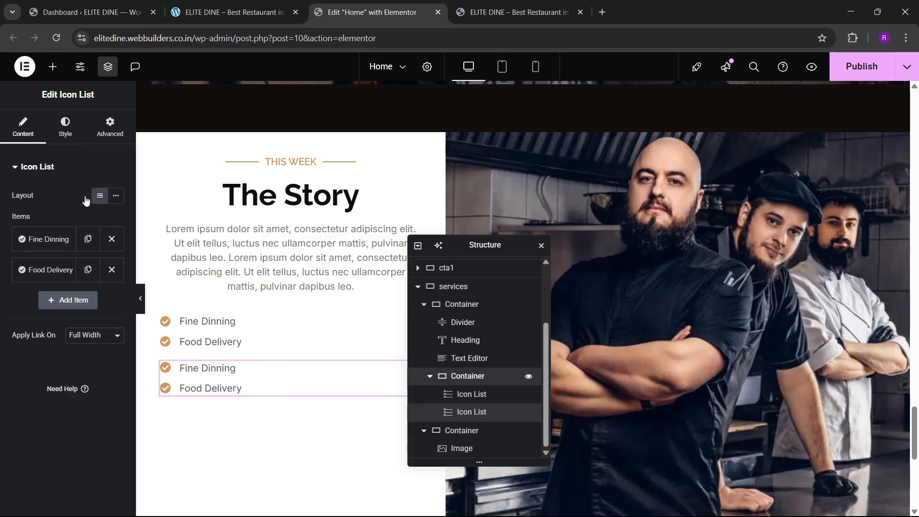
pyautogui.click(468, 377)
pyautogui.click(21, 127)
pyautogui.scroll(-3, 12, 289)
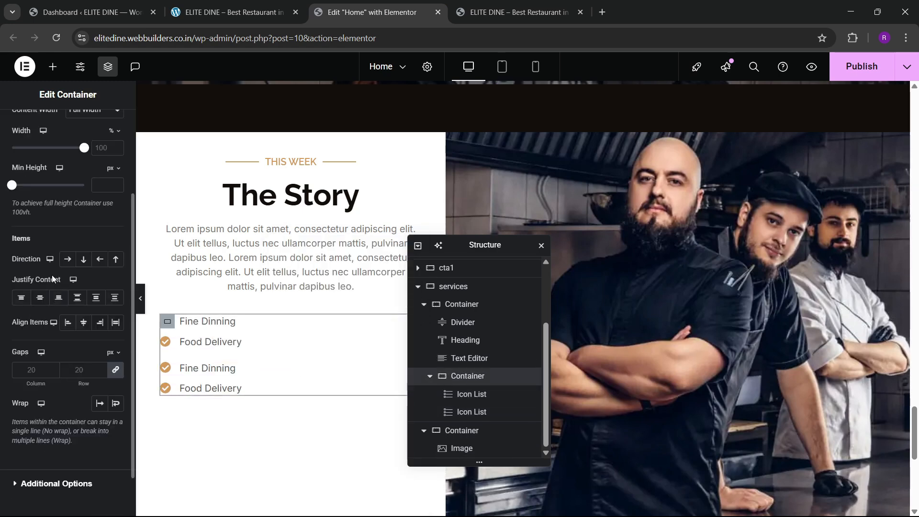
pyautogui.click(68, 259)
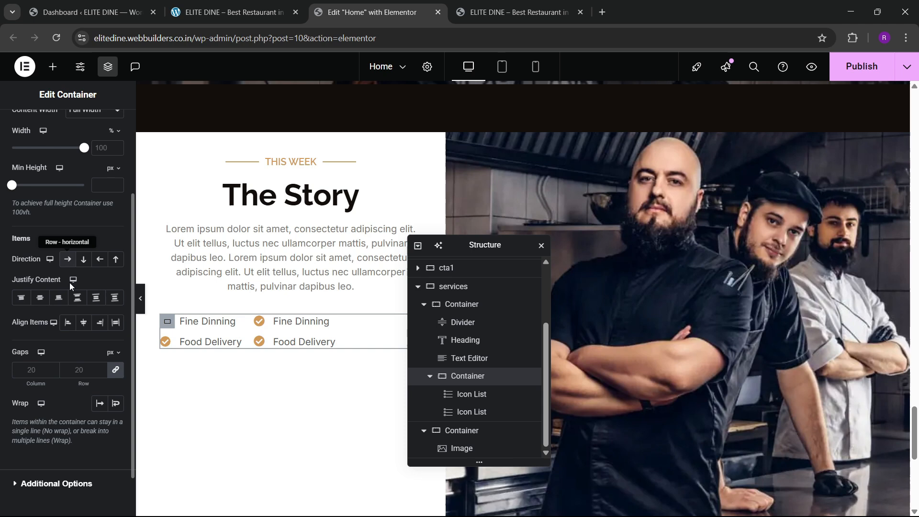
pyautogui.click(211, 5)
pyautogui.click(371, 12)
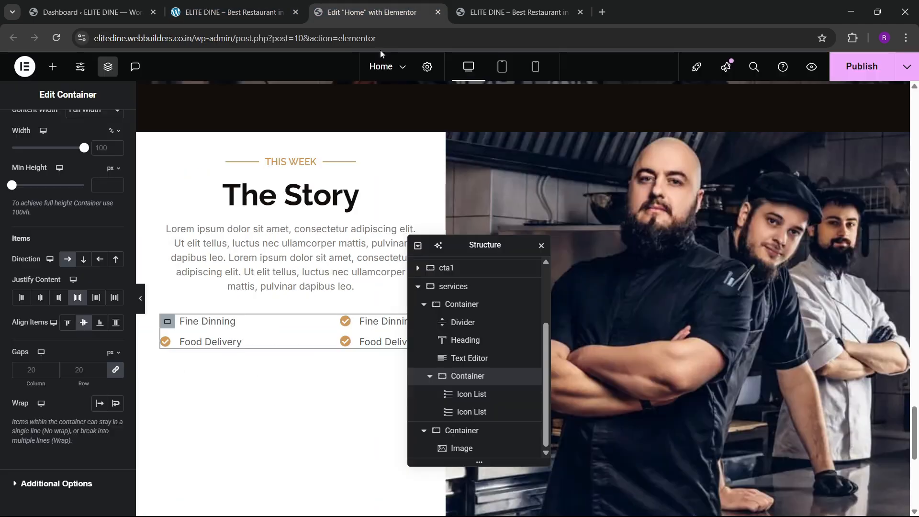
pyautogui.click(90, 303)
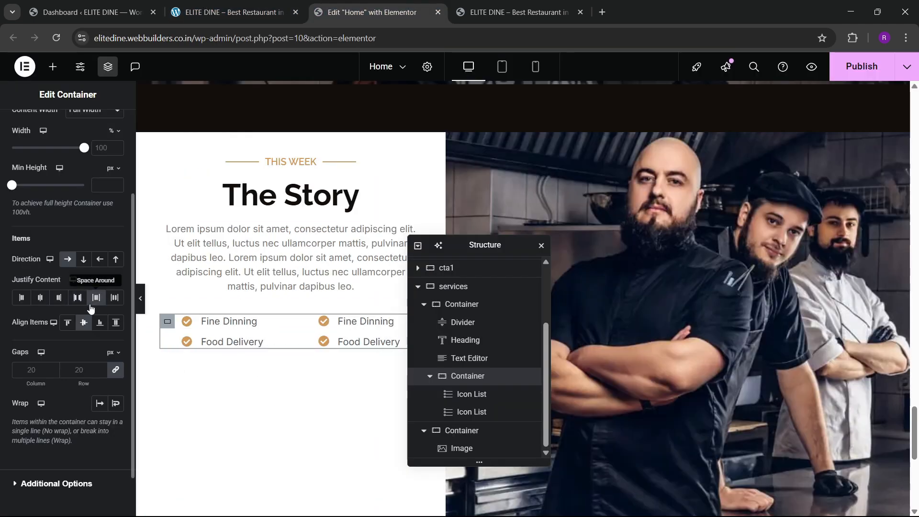
pyautogui.click(275, 4)
pyautogui.click(370, 12)
# Step: Copy the LEARN MORE button from the earlier story section and paste it after the services section's paragraph
pyautogui.scroll(2, 489, 254)
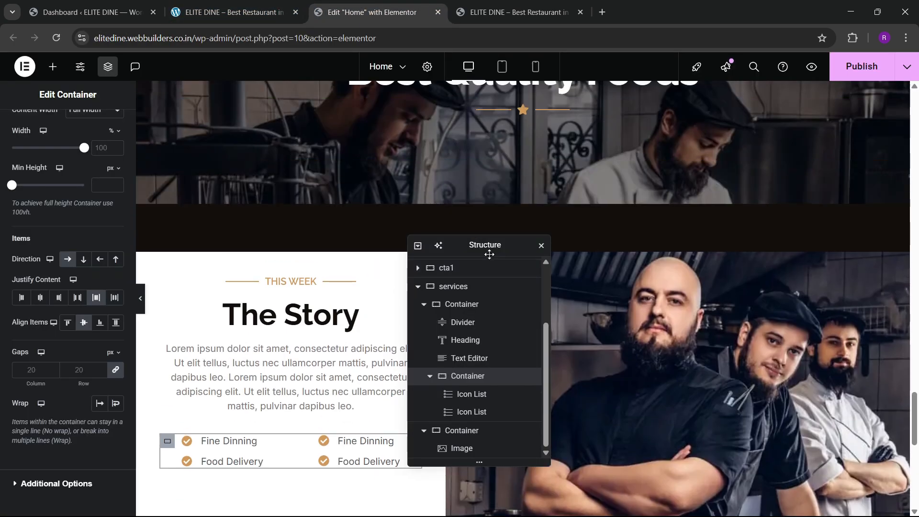
pyautogui.moveTo(489, 254); pyautogui.dragTo(745, 277)
pyautogui.scroll(10, 520, 243)
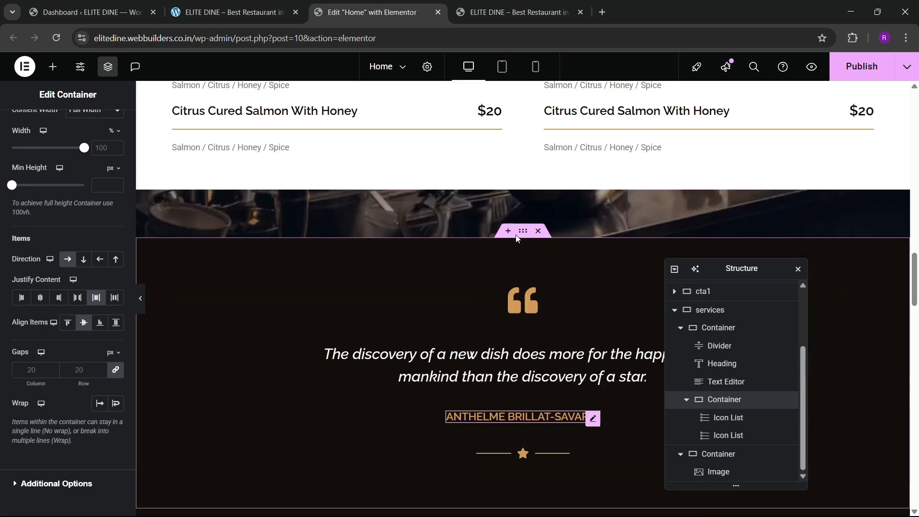
pyautogui.scroll(15, 517, 238)
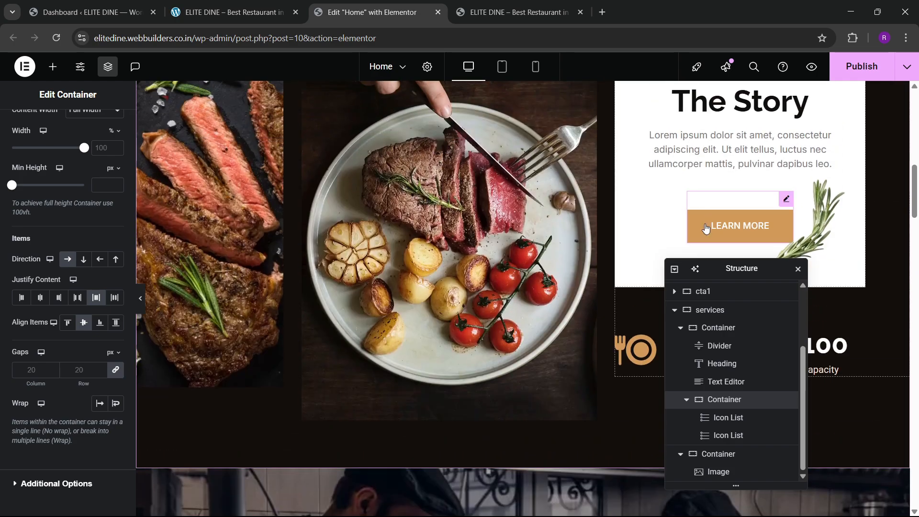
pyautogui.rightClick(706, 229)
pyautogui.click(722, 281)
pyautogui.scroll(-5, 323, 284)
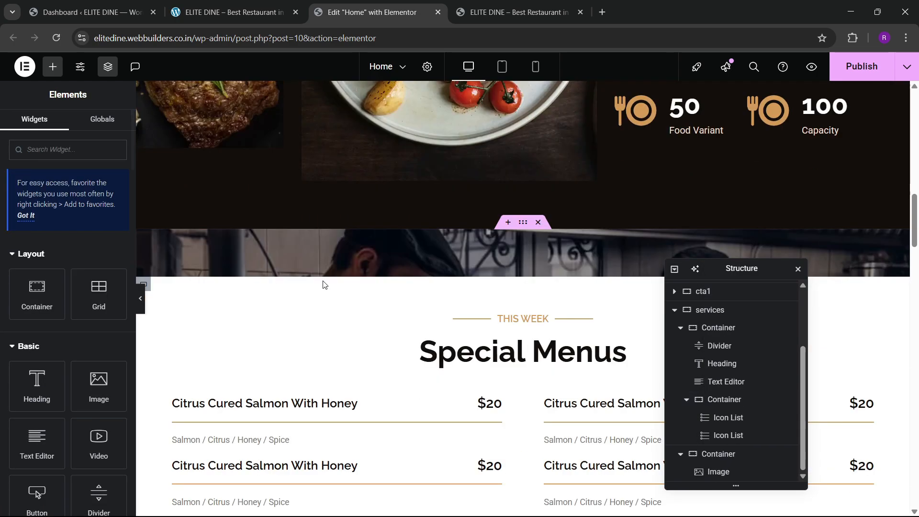
pyautogui.scroll(-15, 320, 283)
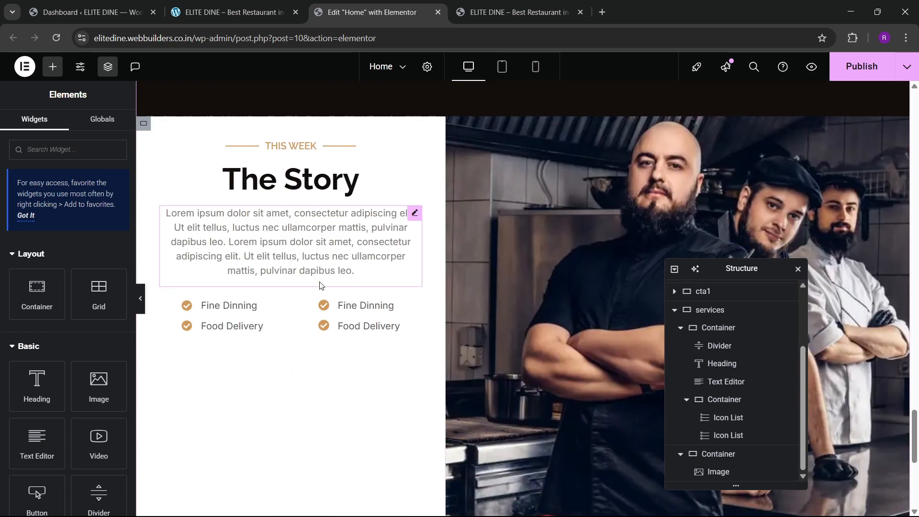
pyautogui.scroll(-2, 320, 286)
pyautogui.rightClick(289, 166)
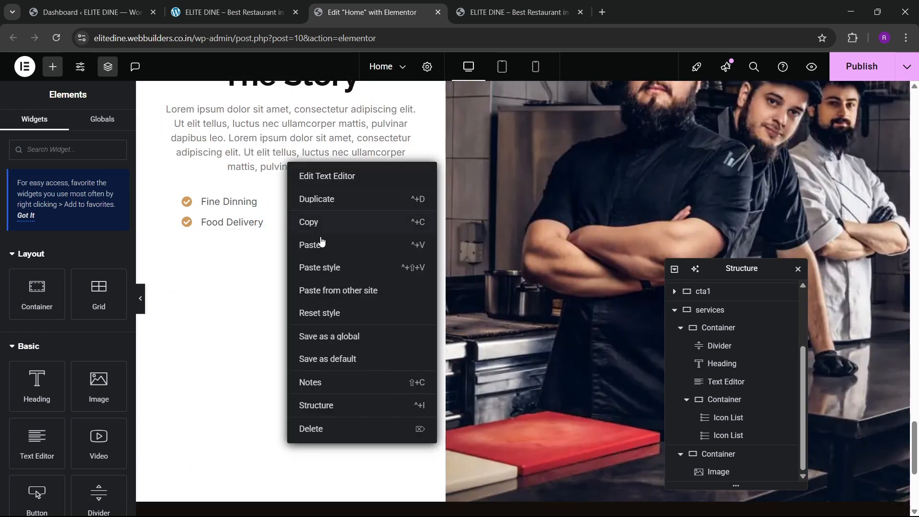
pyautogui.click(311, 244)
pyautogui.scroll(-1, 735, 405)
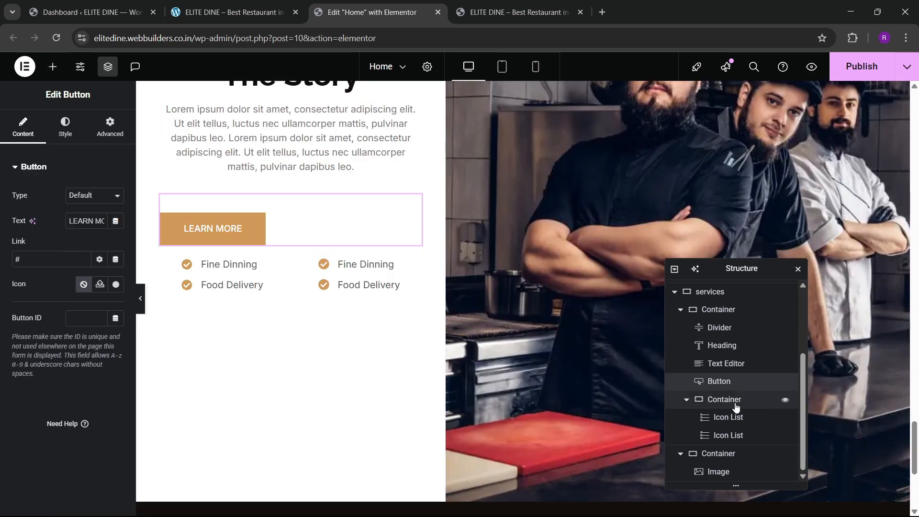
# Step: Move the pasted button below the icon lists' container and centre it
pyautogui.click(687, 402)
pyautogui.moveTo(722, 425); pyautogui.dragTo(720, 449)
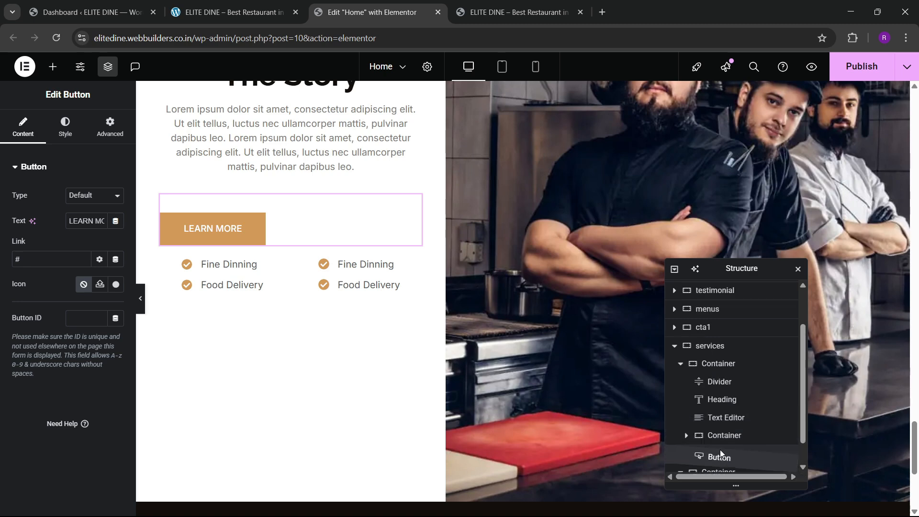
pyautogui.click(85, 197)
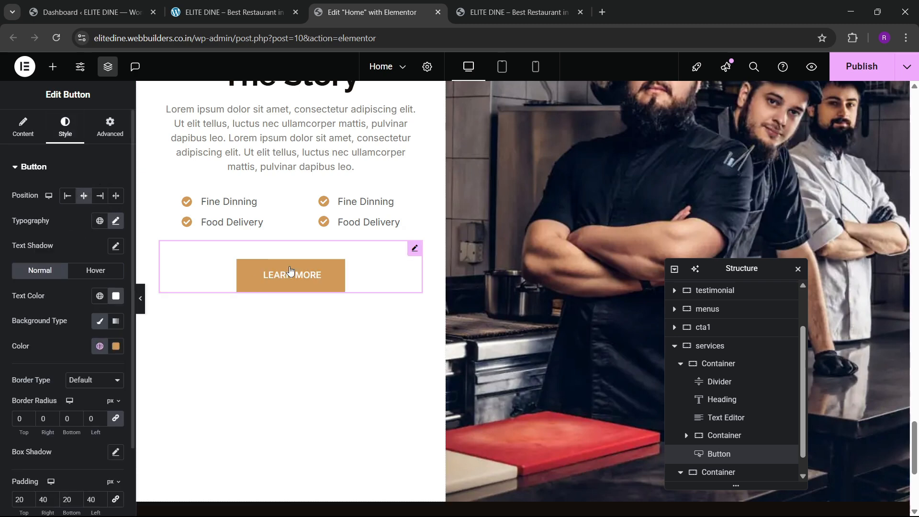
# Step: Set the LEARN MORE button's top margin to 40 px
pyautogui.click(108, 128)
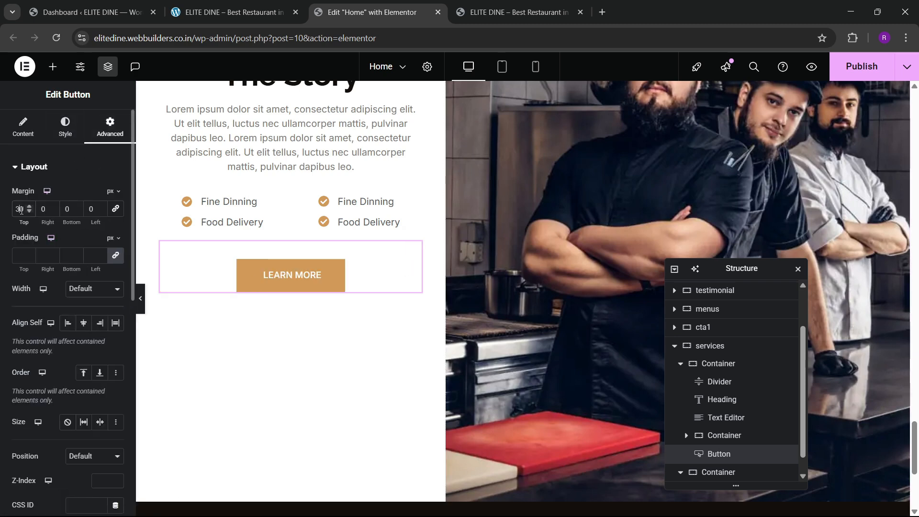
pyautogui.press('BackSpace')
pyautogui.write('6')
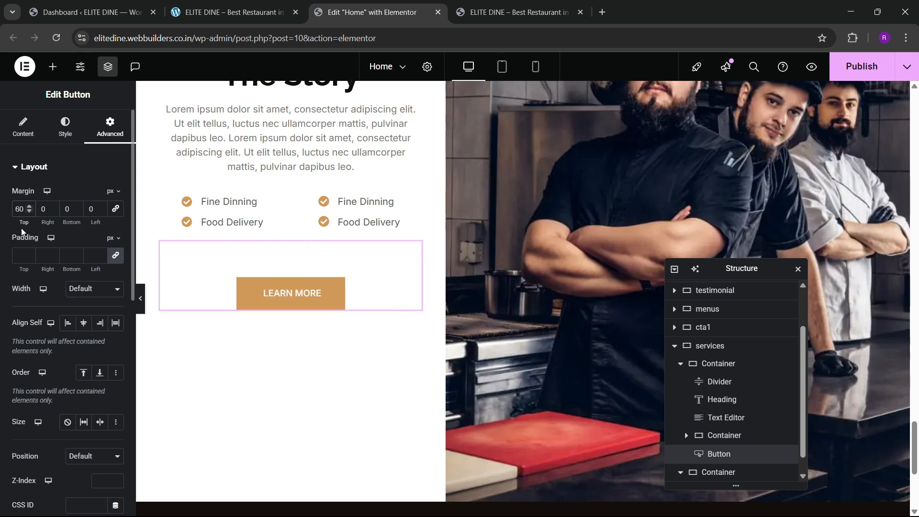
pyautogui.press('BackSpace')
pyautogui.write('4')
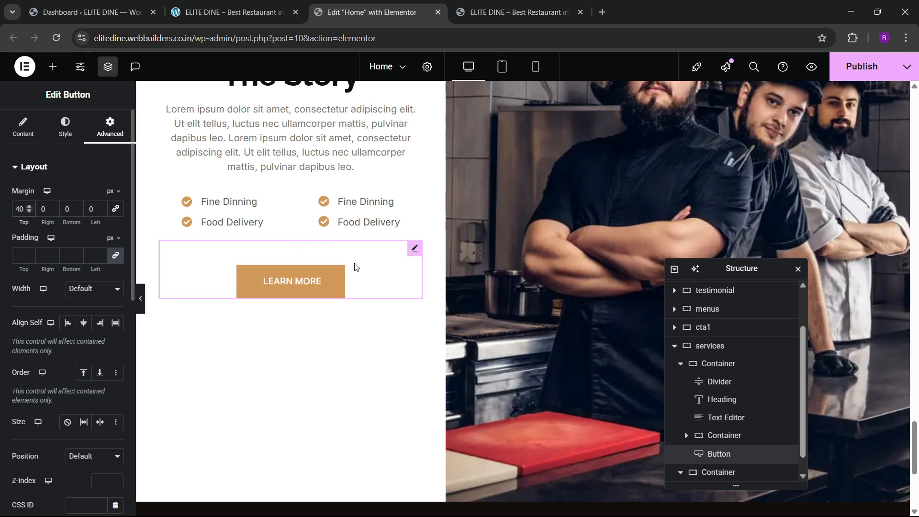
# Step: Centre the content of the services section's text container with centred justification and item alignment
pyautogui.scroll(3, 355, 266)
pyautogui.scroll(-1, 718, 378)
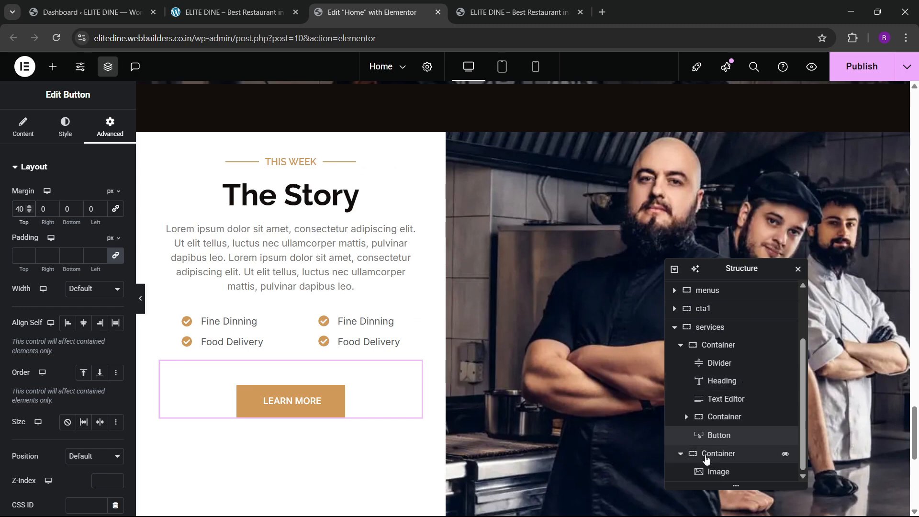
pyautogui.click(718, 345)
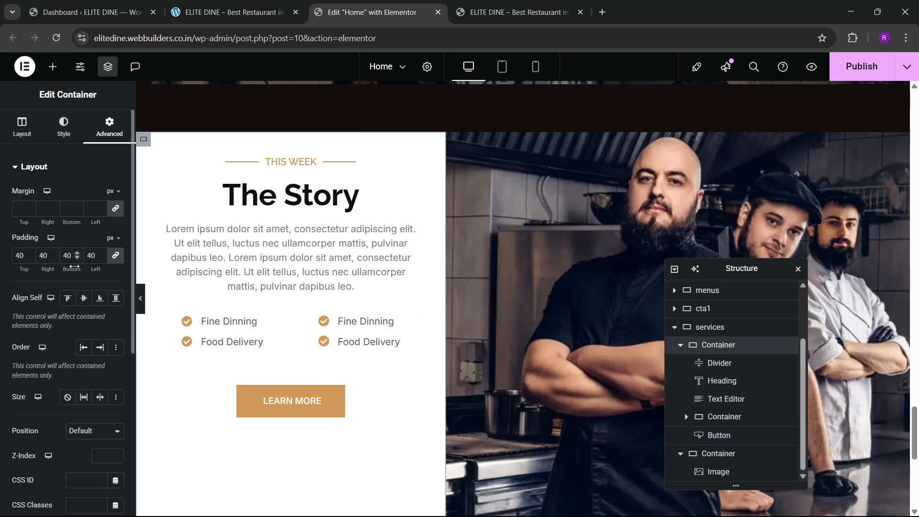
pyautogui.click(22, 128)
pyautogui.scroll(-3, 43, 287)
pyautogui.click(39, 297)
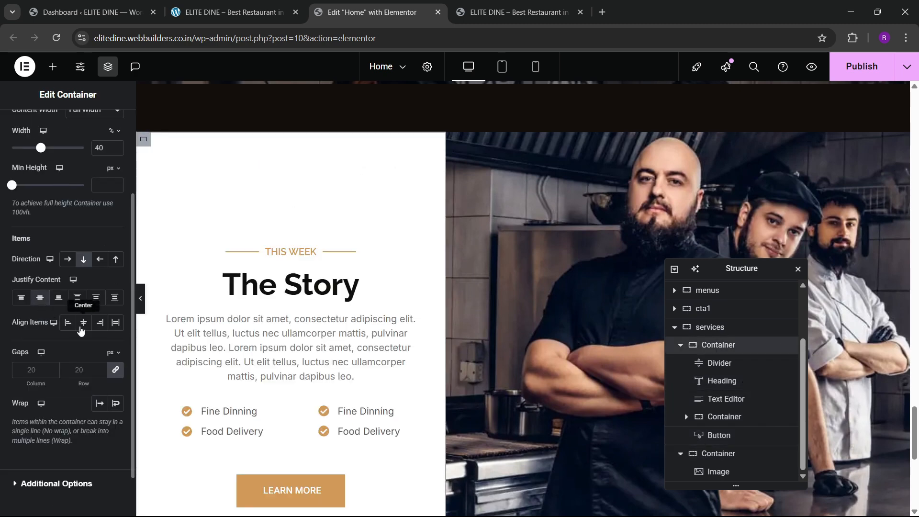
pyautogui.scroll(-3, 306, 330)
pyautogui.scroll(2, 375, 306)
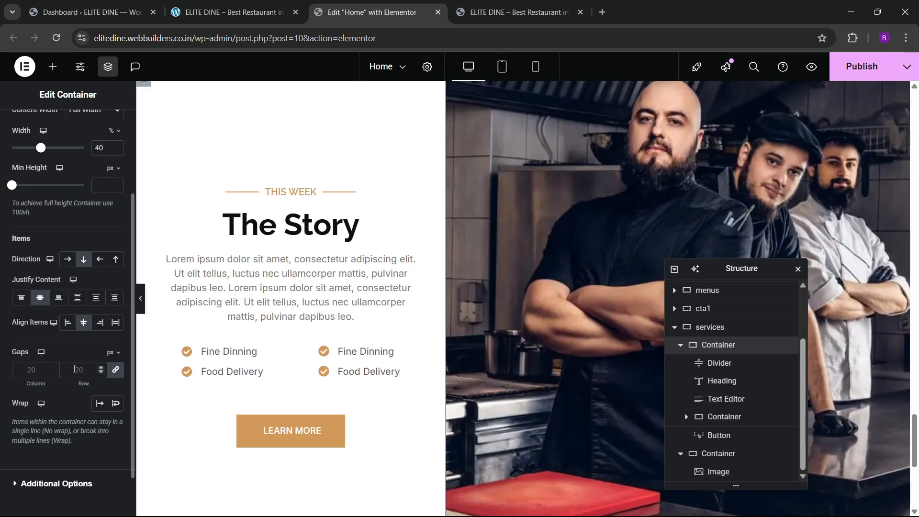
# Step: Set the text container's column and row gaps to 30 px
pyautogui.click(74, 369)
pyautogui.write('30')
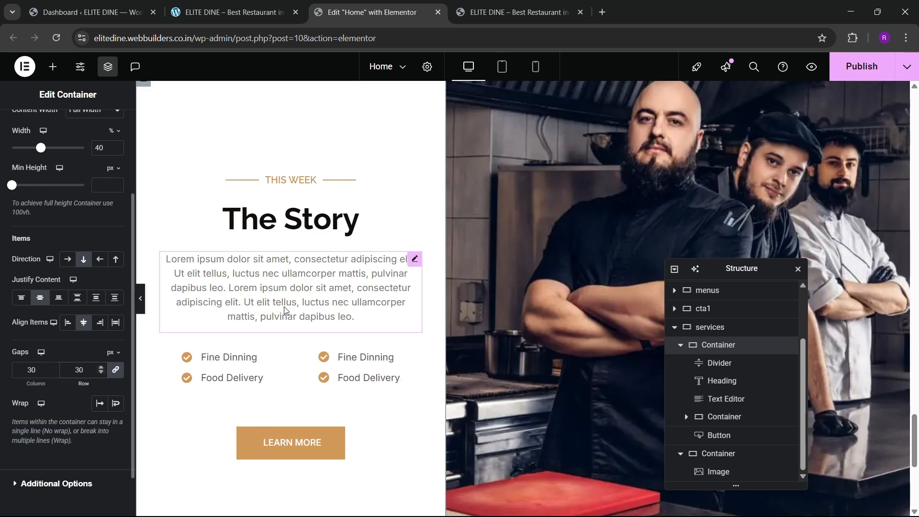
pyautogui.scroll(2, 373, 334)
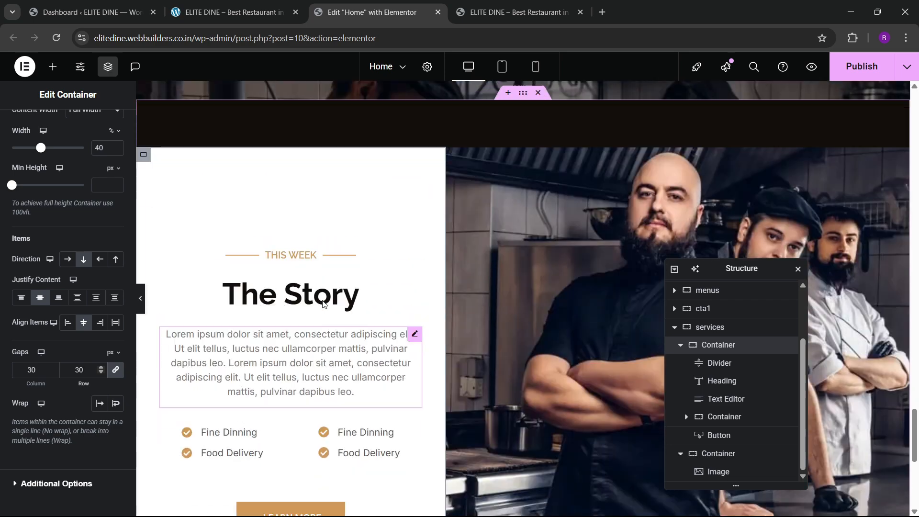
pyautogui.scroll(-4, 330, 297)
pyautogui.scroll(4, 296, 308)
pyautogui.scroll(3, 295, 308)
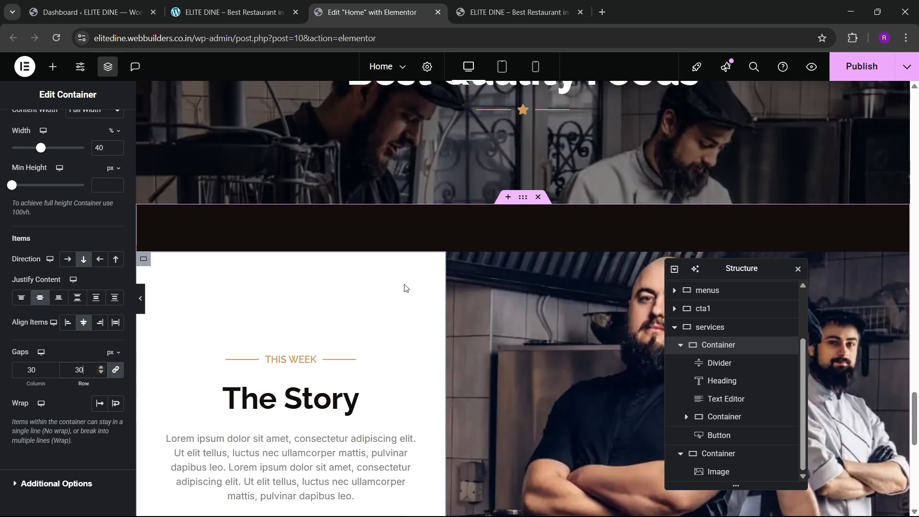
# Step: Check the reference site's services section for decorative images, then add an image widget below the editor page's LEARN MORE button
pyautogui.click(230, 12)
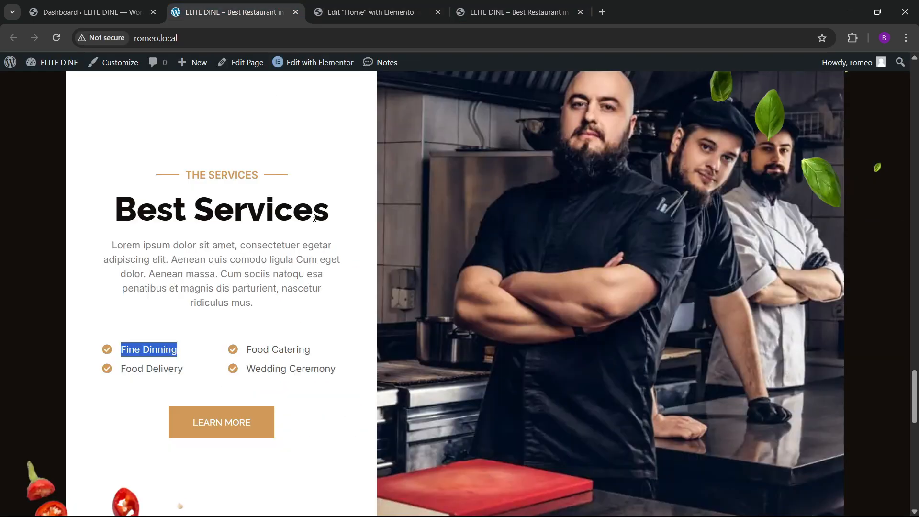
pyautogui.scroll(-8, 240, 282)
pyautogui.scroll(4, 135, 194)
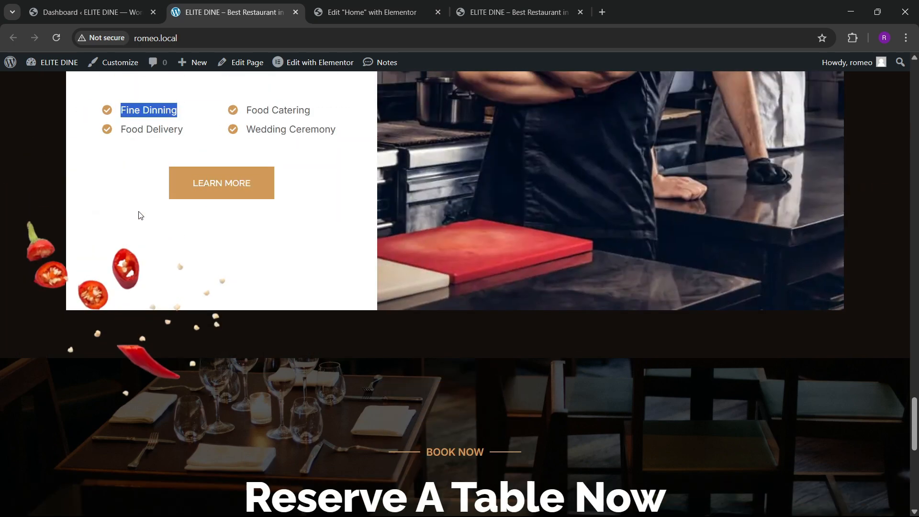
pyautogui.scroll(7, 596, 188)
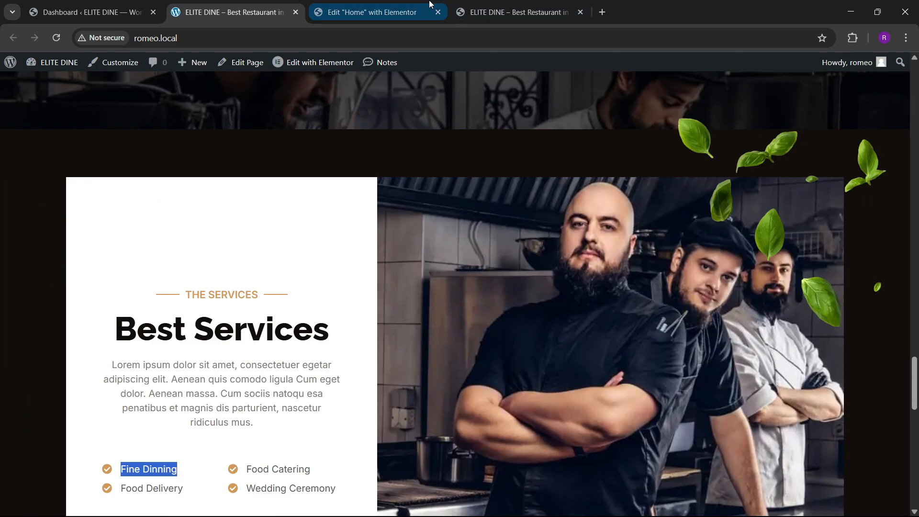
pyautogui.click(368, 12)
pyautogui.click(53, 67)
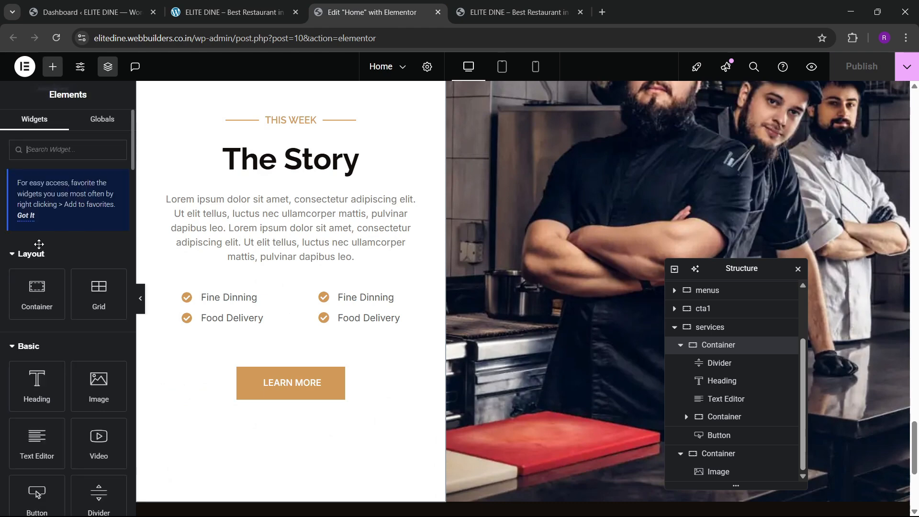
pyautogui.scroll(-3, 74, 293)
pyautogui.moveTo(98, 266); pyautogui.dragTo(302, 411)
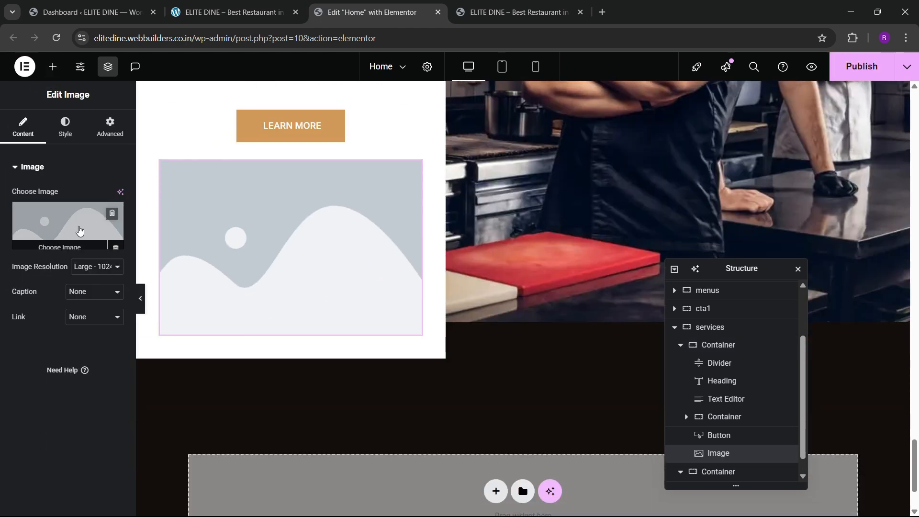
# Step: Fill the new image widget with the sliced red chili picture from the media library
pyautogui.click(80, 231)
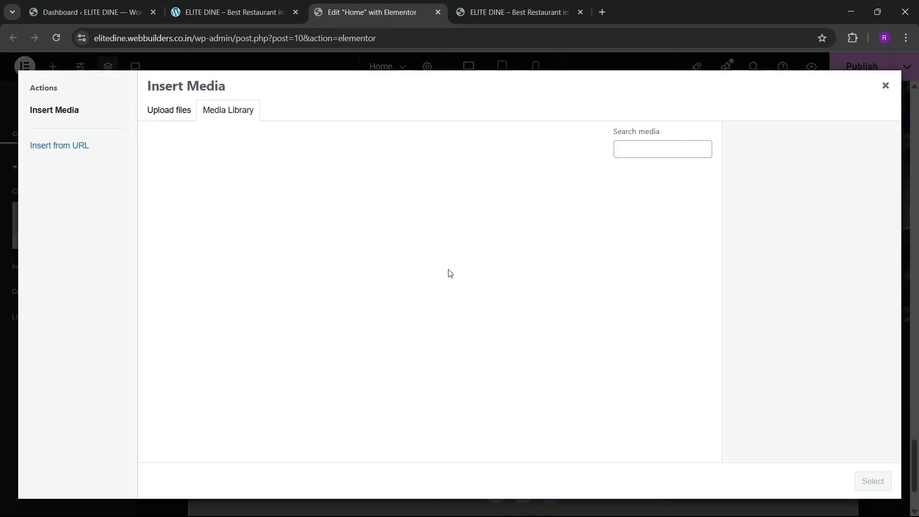
pyautogui.scroll(-3, 445, 303)
pyautogui.click(386, 337)
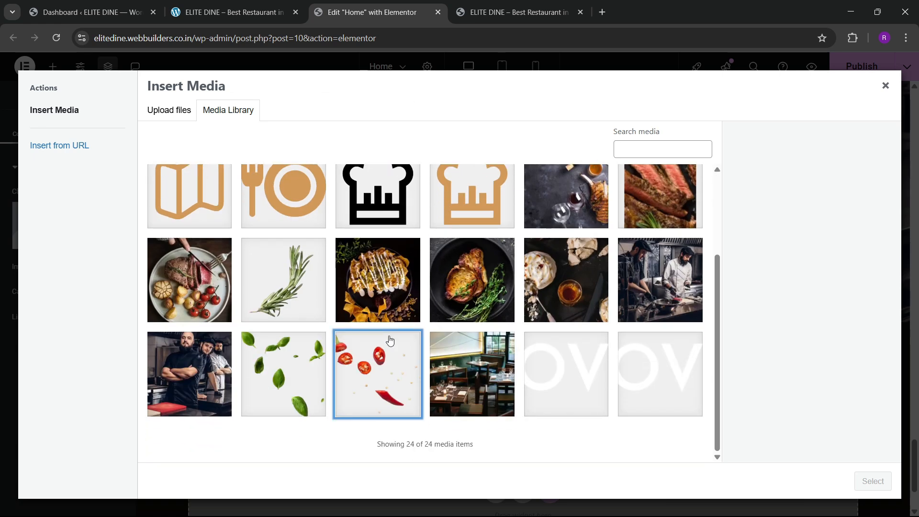
pyautogui.click(872, 480)
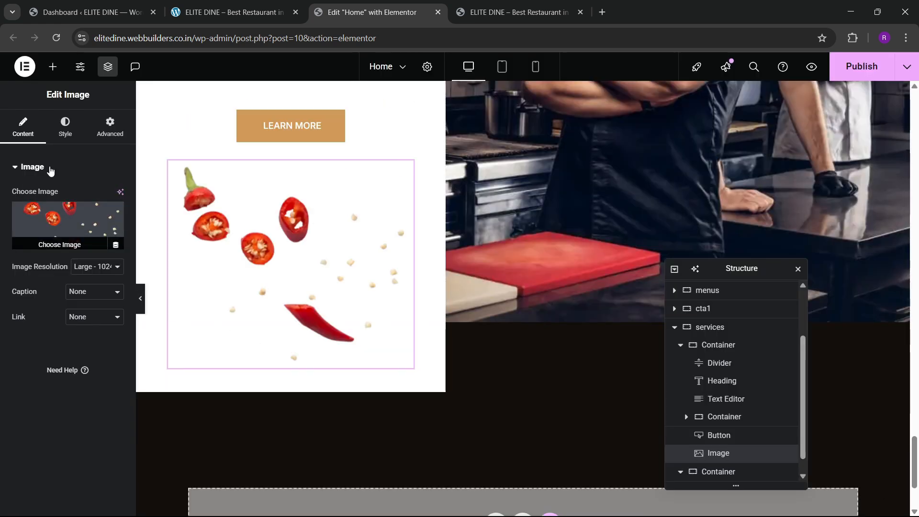
# Step: Give the chili image absolute positioning and place it over the text container's lower-left edge, offset about 3 px horizontally and 672 px vertically
pyautogui.click(103, 134)
pyautogui.scroll(-4, 26, 300)
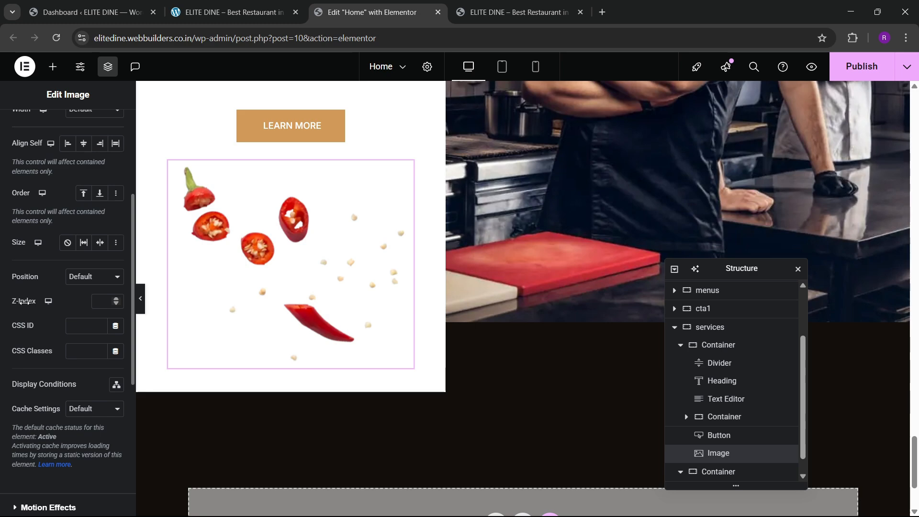
pyautogui.click(86, 277)
pyautogui.click(83, 306)
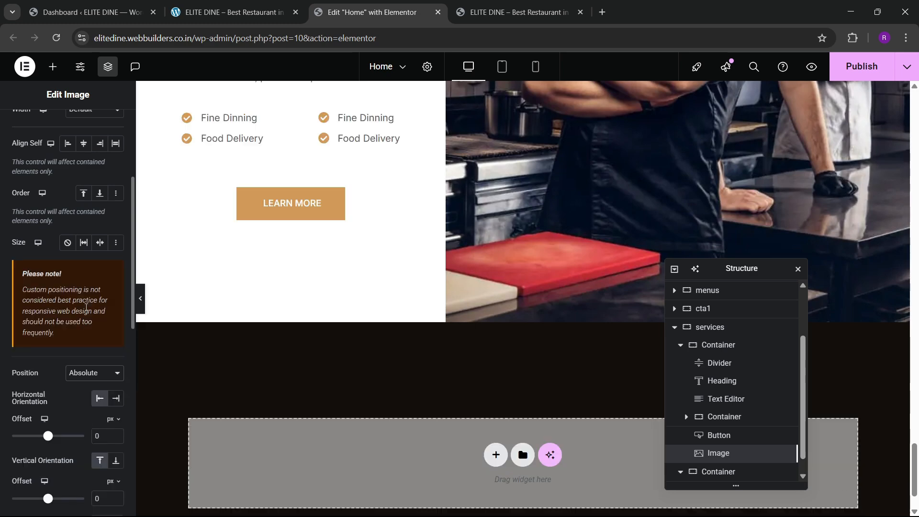
pyautogui.scroll(6, 280, 261)
pyautogui.moveTo(262, 197); pyautogui.dragTo(257, 500)
pyautogui.scroll(-7, 399, 341)
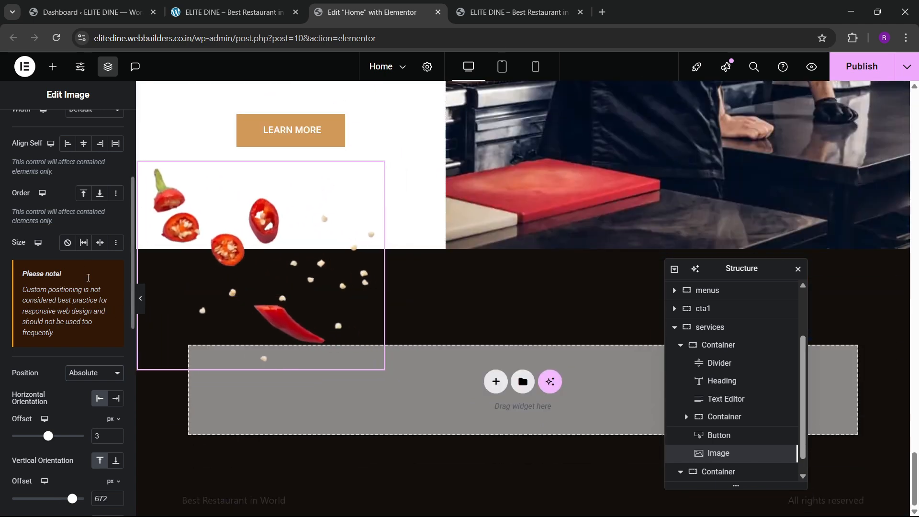
# Step: Set the chili image to a custom width of 77%
pyautogui.scroll(3, 88, 180)
pyautogui.scroll(1, 86, 168)
pyautogui.scroll(-3, 77, 263)
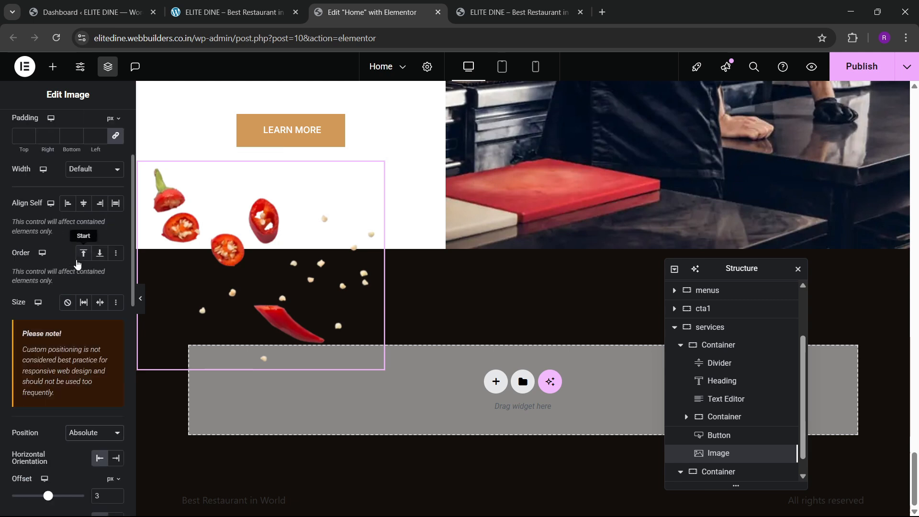
pyautogui.click(90, 172)
pyautogui.click(90, 227)
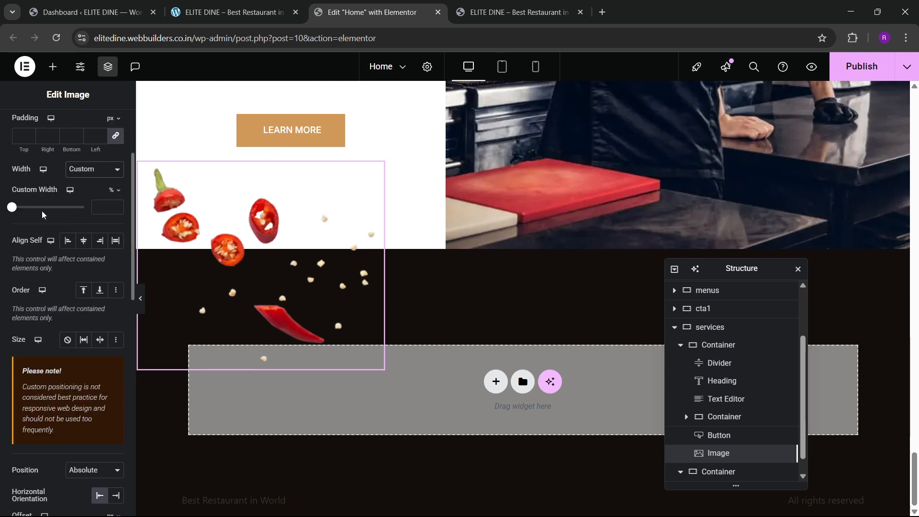
pyautogui.moveTo(15, 211); pyautogui.dragTo(69, 208)
# Step: Add an image widget above the chefs photo in the services section and fill it with the basil leaves picture
pyautogui.scroll(8, 450, 253)
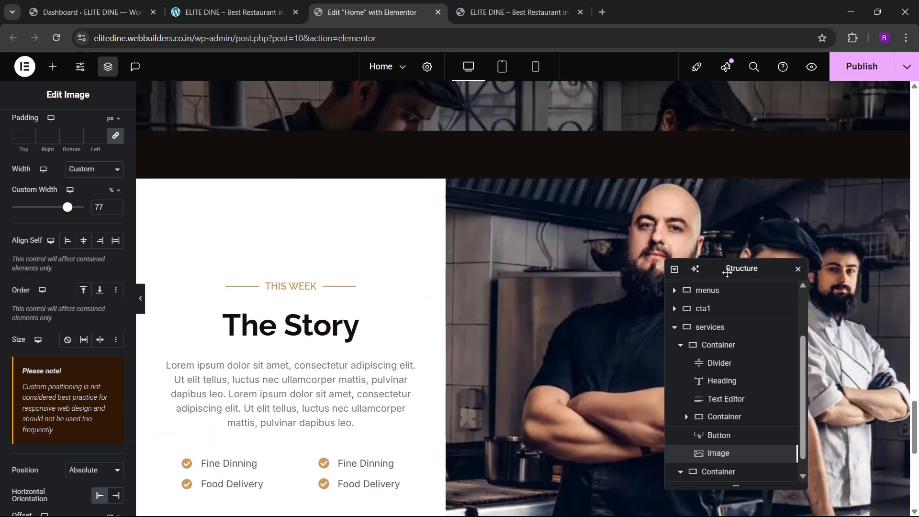
pyautogui.moveTo(740, 269); pyautogui.dragTo(339, 310)
pyautogui.click(52, 66)
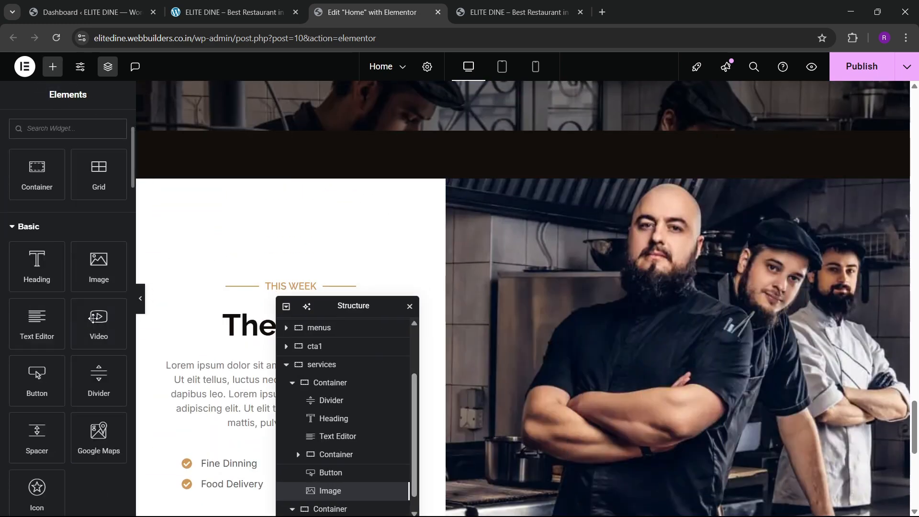
pyautogui.moveTo(99, 266); pyautogui.dragTo(746, 243)
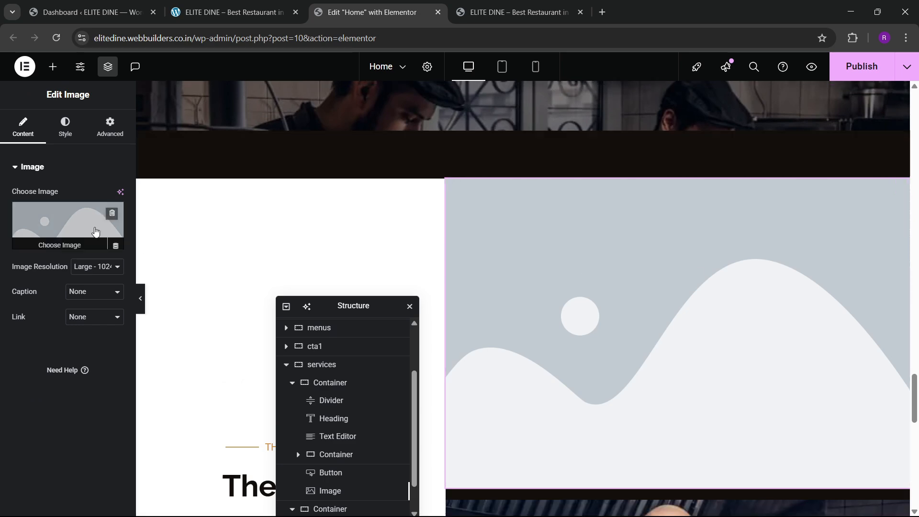
pyautogui.click(68, 225)
pyautogui.scroll(-4, 445, 332)
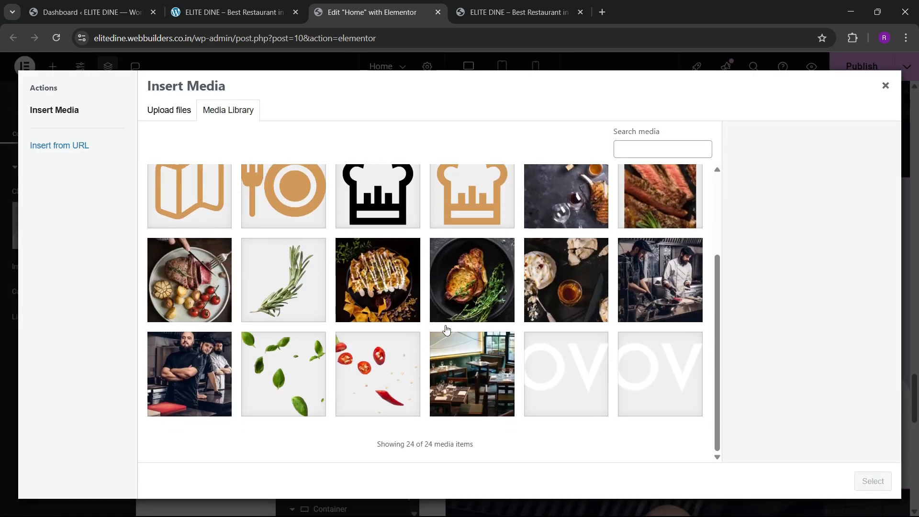
pyautogui.click(301, 390)
pyautogui.click(882, 482)
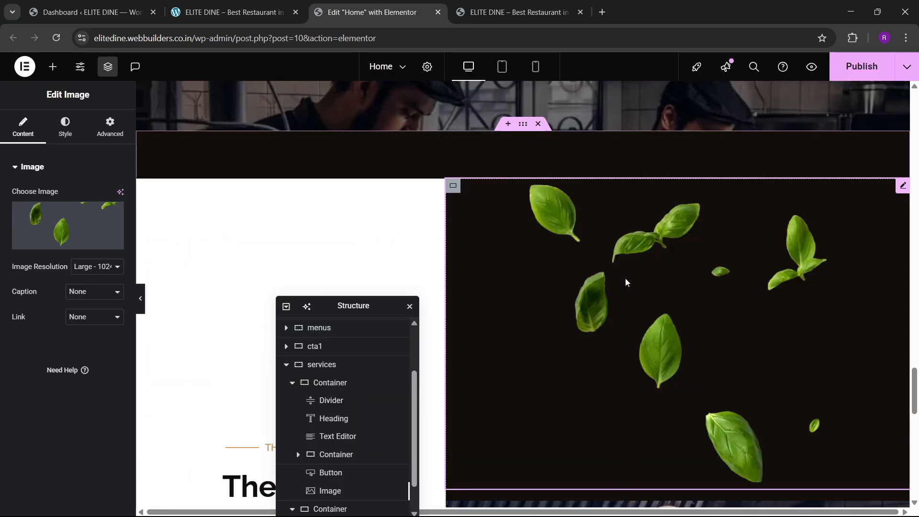
# Step: Give the basil image absolute positioning and place it over the chefs photo's upper-right corner, with a horizontal offset of about 503 px
pyautogui.click(110, 126)
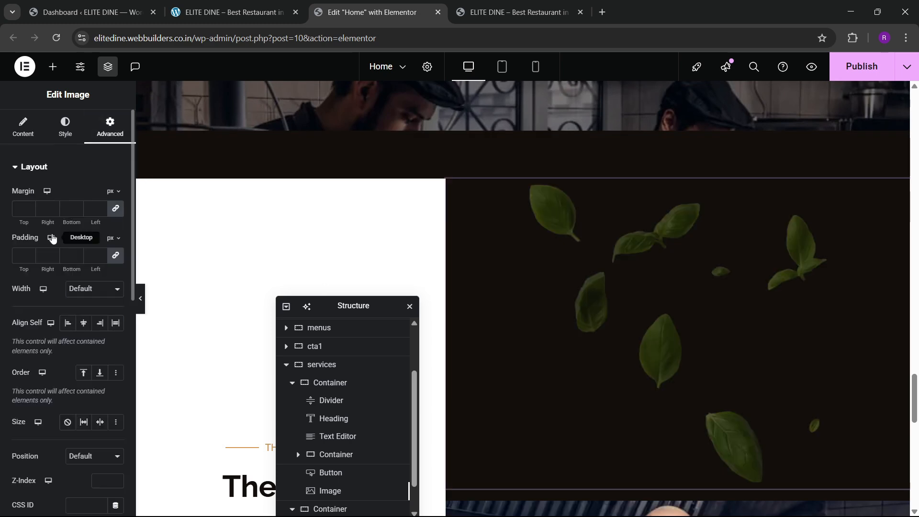
pyautogui.scroll(-3, 624, 319)
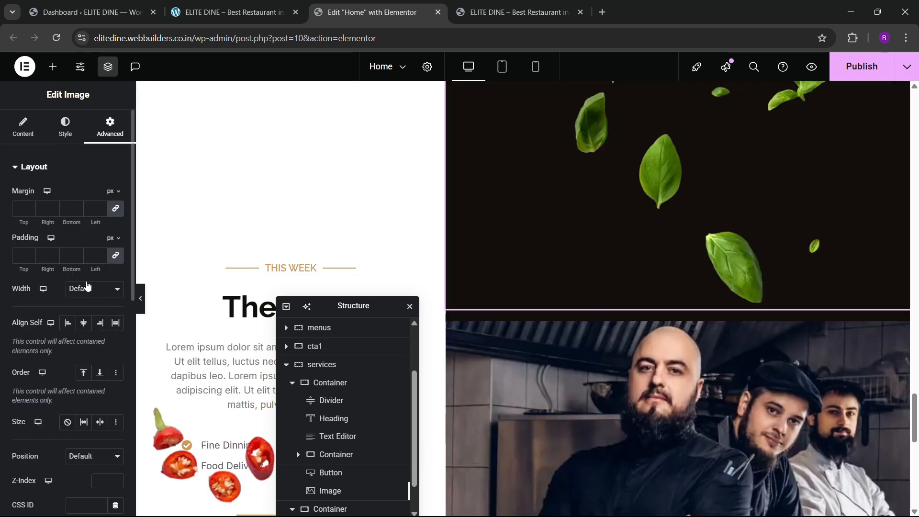
pyautogui.scroll(-3, 85, 268)
pyautogui.click(82, 337)
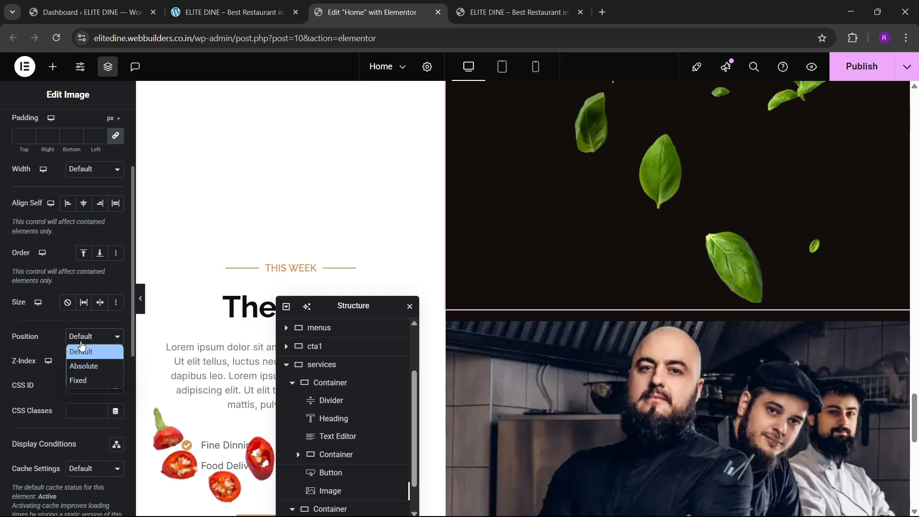
pyautogui.click(82, 362)
pyautogui.scroll(2, 768, 325)
pyautogui.moveTo(590, 295); pyautogui.dragTo(893, 222)
pyautogui.scroll(3, 660, 320)
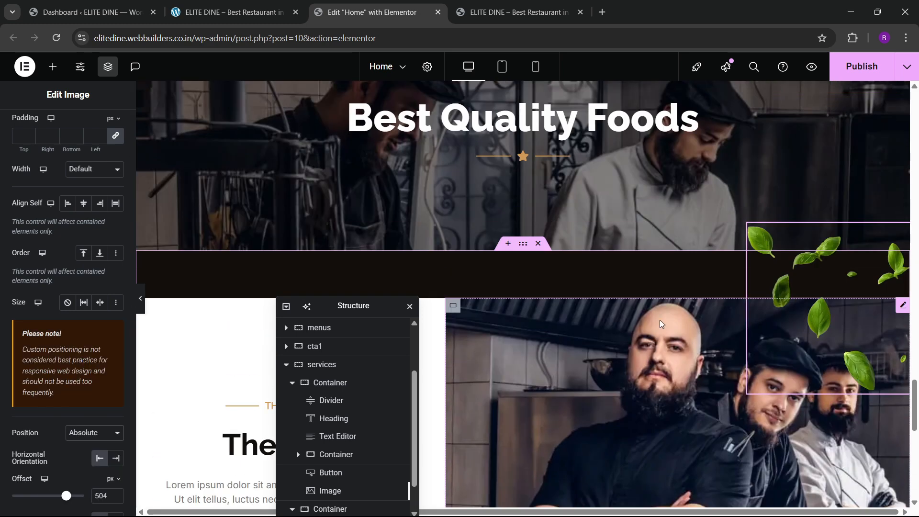
pyautogui.moveTo(808, 352); pyautogui.dragTo(823, 308)
# Step: Publish the page and review both decorative images in the services section on the refreshed live site
pyautogui.scroll(-3, 622, 316)
pyautogui.hotkey('ctrl', 's')
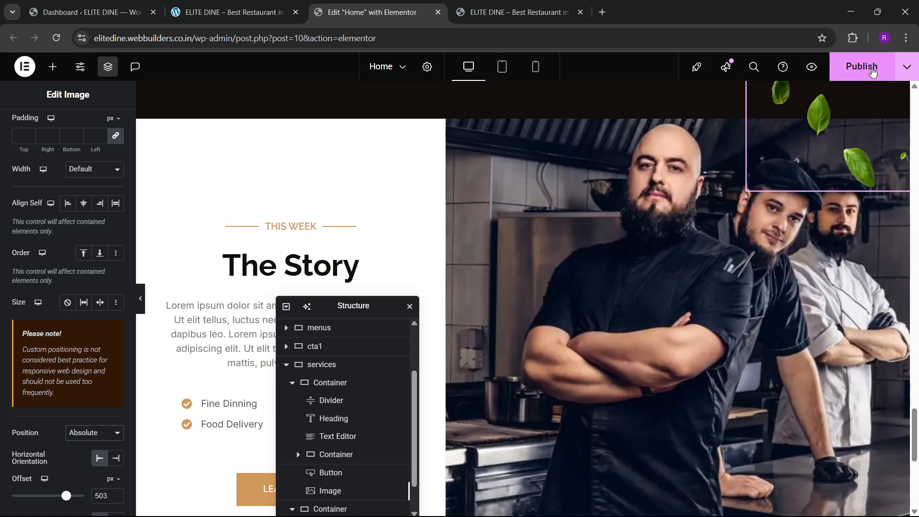
pyautogui.click(478, 6)
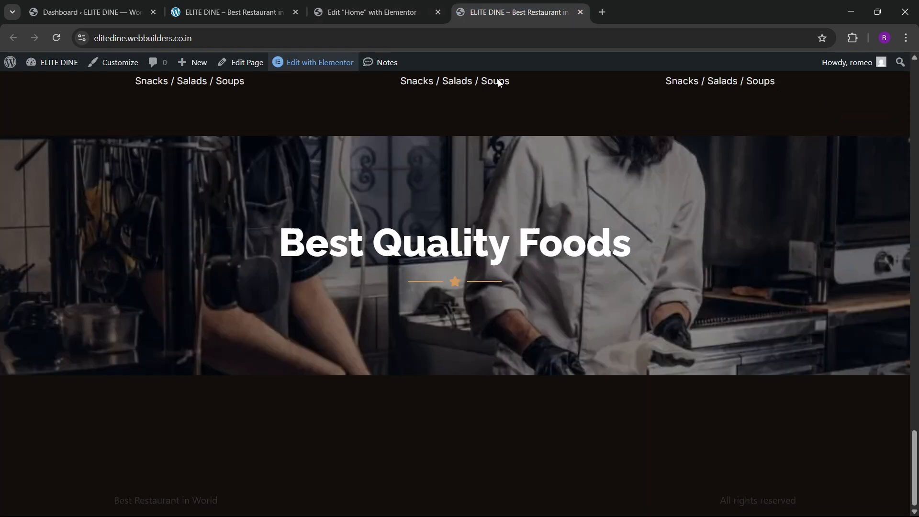
pyautogui.click(51, 32)
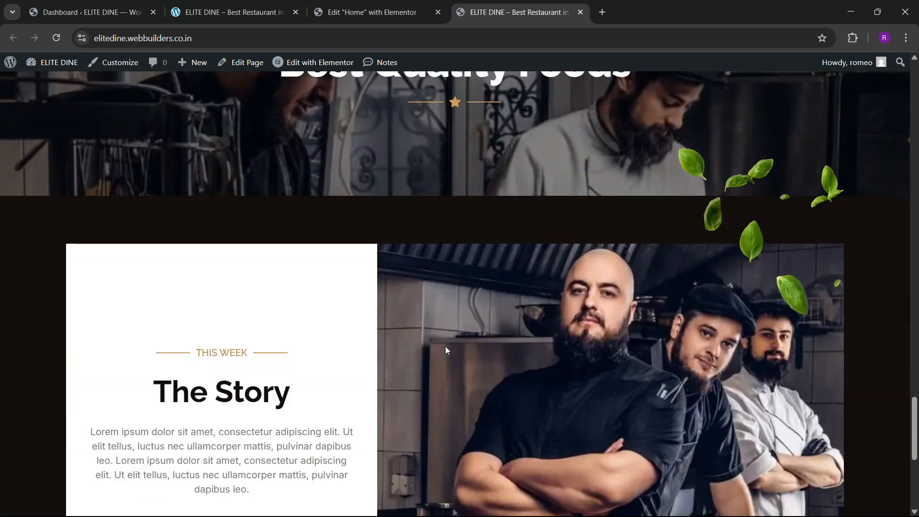
pyautogui.scroll(-6, 445, 346)
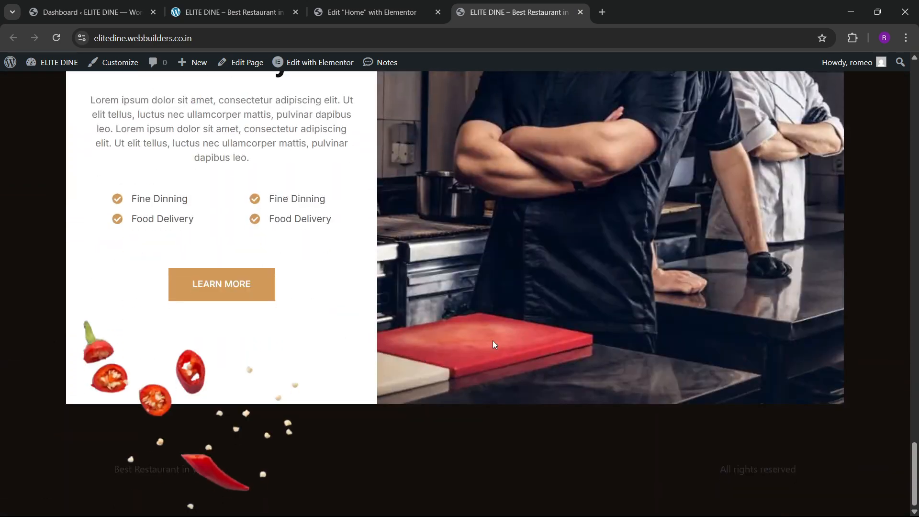
pyautogui.scroll(10, 500, 316)
pyautogui.scroll(-7, 490, 308)
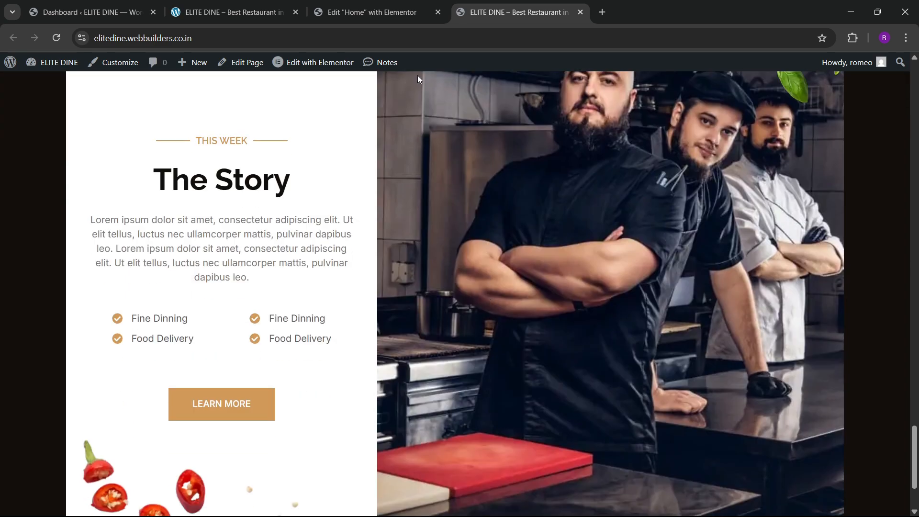
# Step: Replace the services heading's title with "Best Services" copied from the reference site, and publish the page
pyautogui.click(368, 12)
pyautogui.click(229, 12)
pyautogui.moveTo(106, 334); pyautogui.dragTo(328, 335)
pyautogui.hotkey('ctrl', 'c')
pyautogui.click(426, 8)
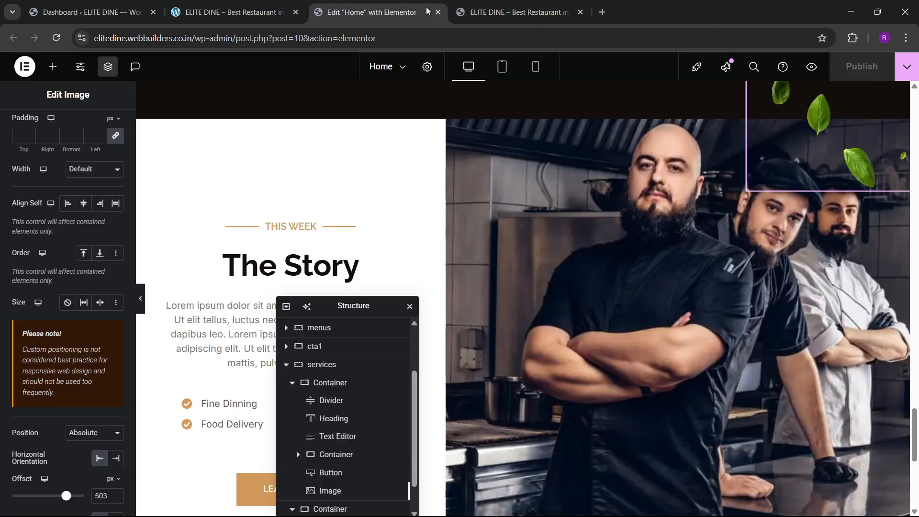
pyautogui.click(23, 128)
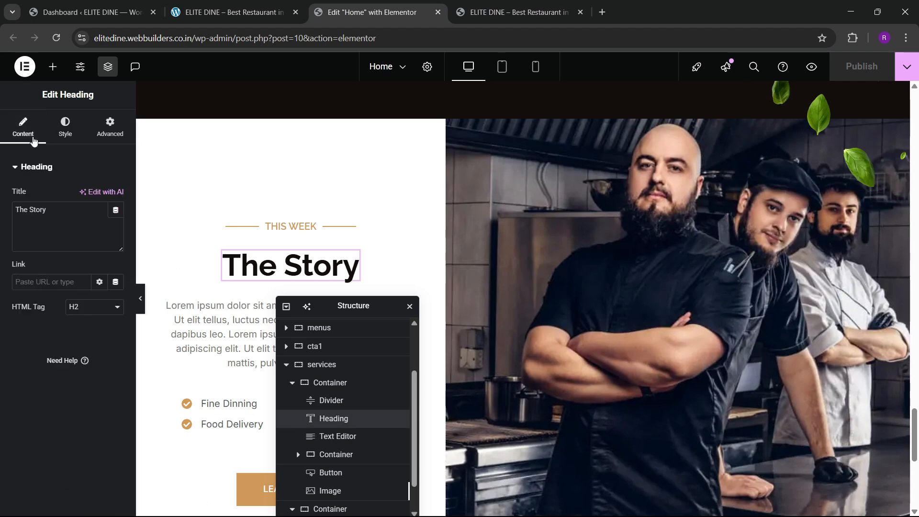
pyautogui.hotkey('ctrl', 'v')
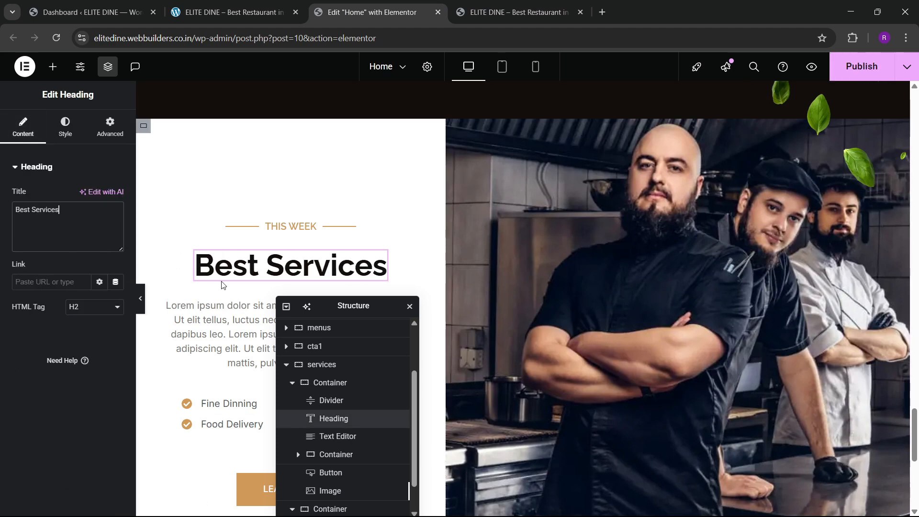
pyautogui.scroll(-3, 294, 277)
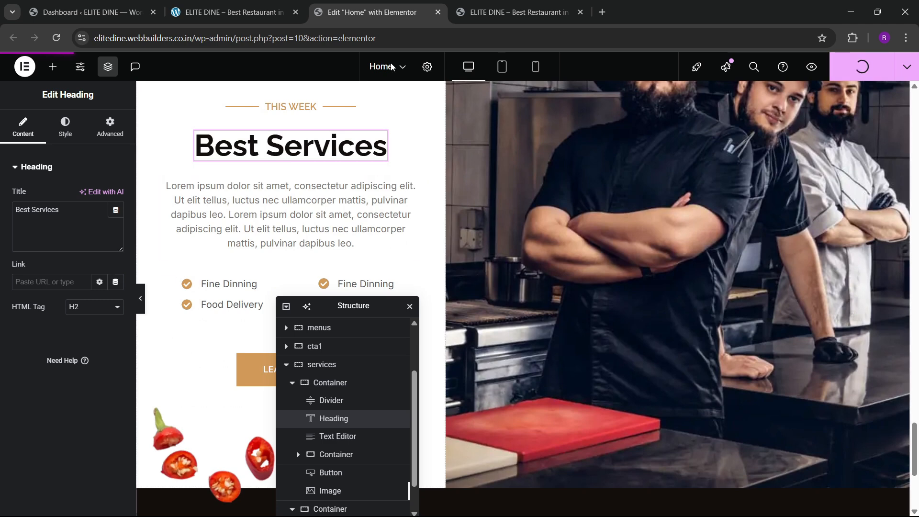
# Step: Reload the live home page and examine its updated services section, then switch to the reference site for comparison
pyautogui.click(485, 6)
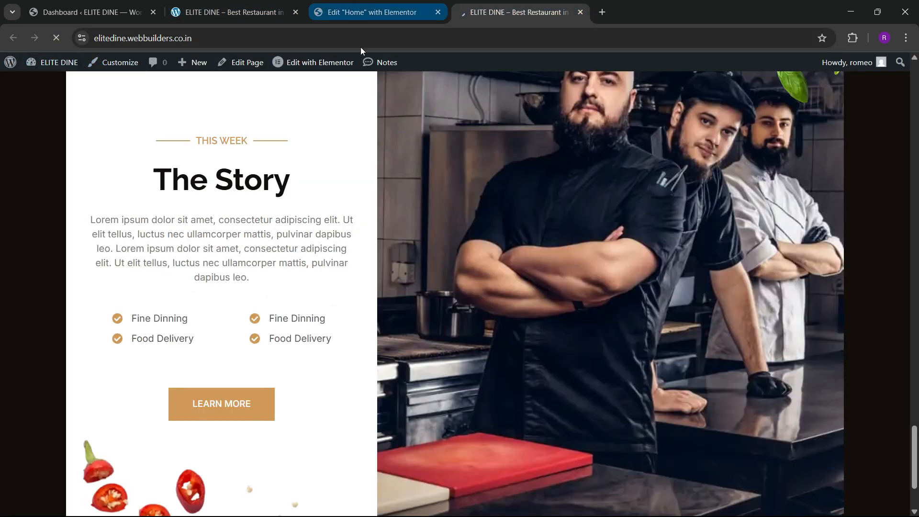
pyautogui.scroll(-3, 418, 288)
pyautogui.scroll(6, 419, 288)
pyautogui.scroll(-6, 418, 286)
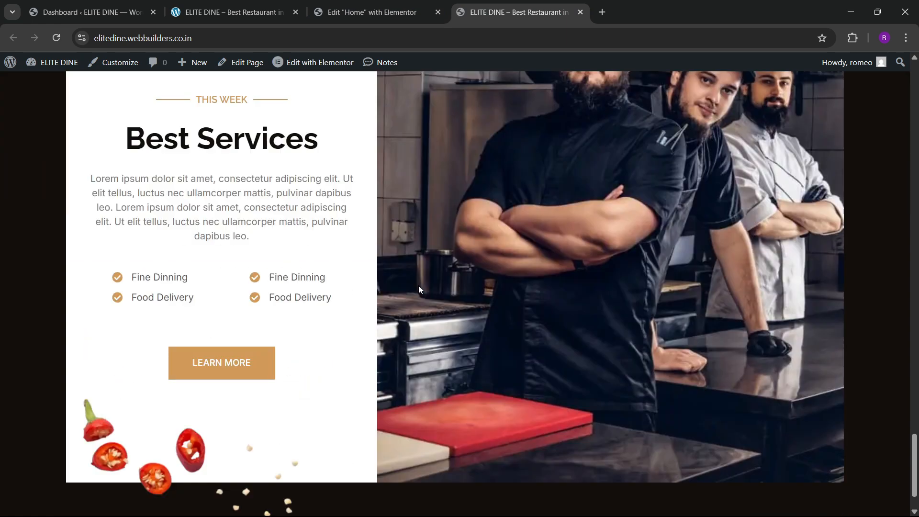
pyautogui.scroll(5, 419, 286)
pyautogui.scroll(7, 420, 287)
pyautogui.scroll(-5, 420, 287)
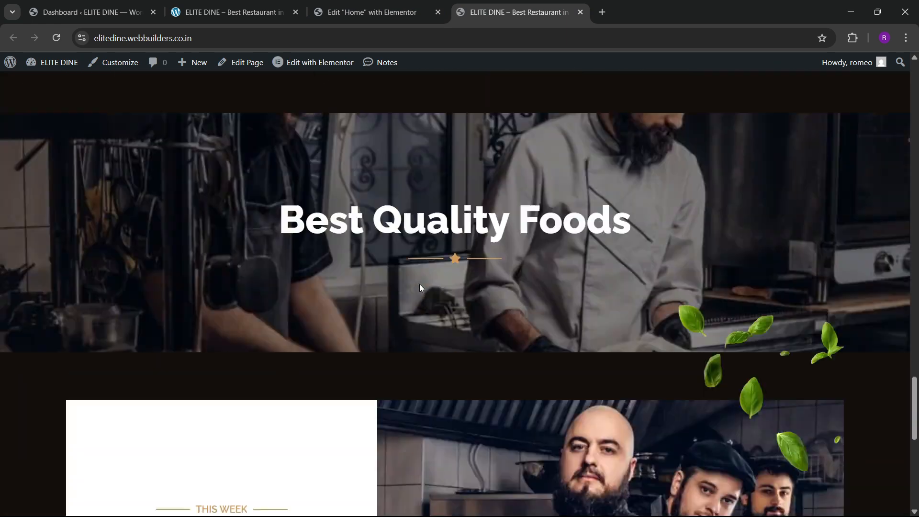
pyautogui.scroll(3, 421, 306)
pyautogui.click(258, 4)
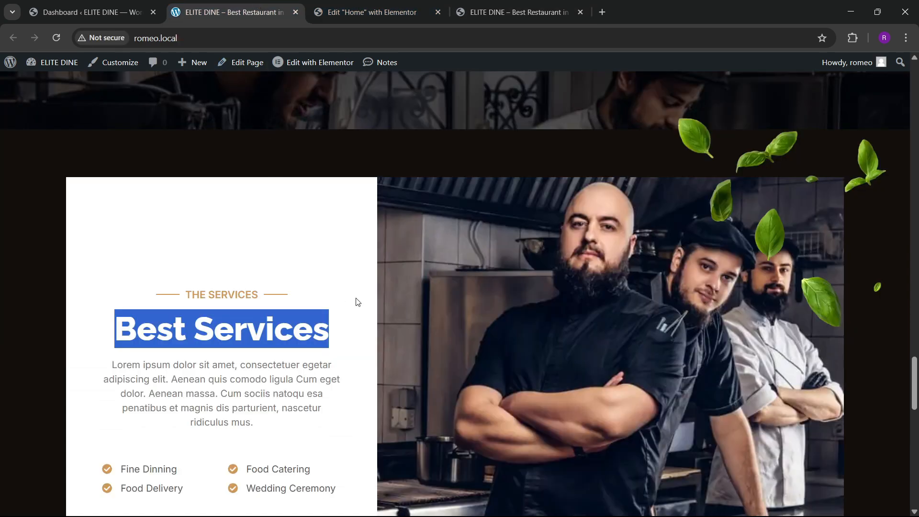
# Step: Check the reference site's reservation section, then copy the "Best Quality Foods" cta1 section and paste it below the services section
pyautogui.scroll(-4, 355, 299)
pyautogui.click(339, 284)
pyautogui.scroll(-8, 339, 285)
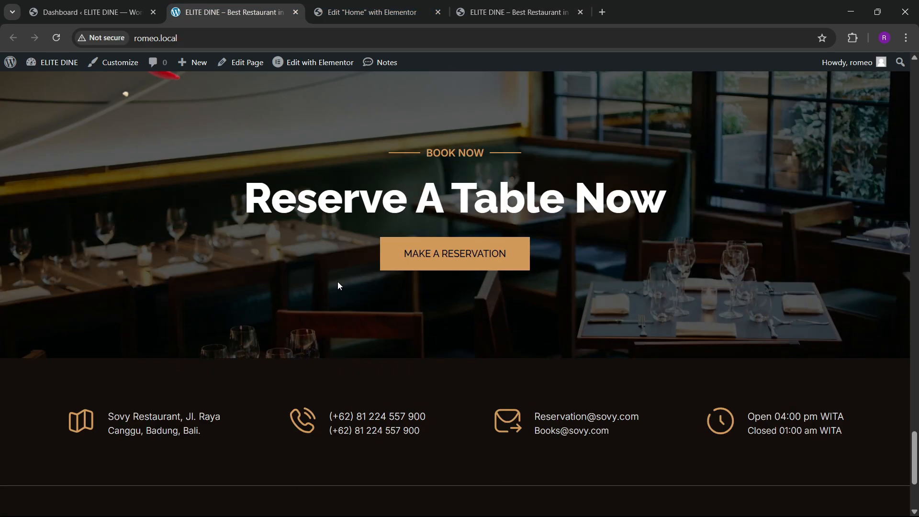
pyautogui.scroll(2, 339, 285)
pyautogui.click(381, 4)
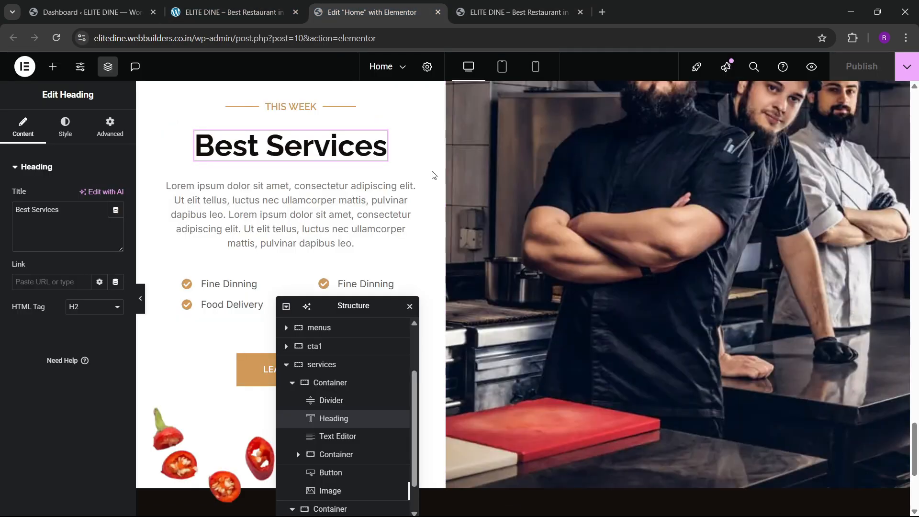
pyautogui.scroll(5, 525, 265)
pyautogui.click(520, 244)
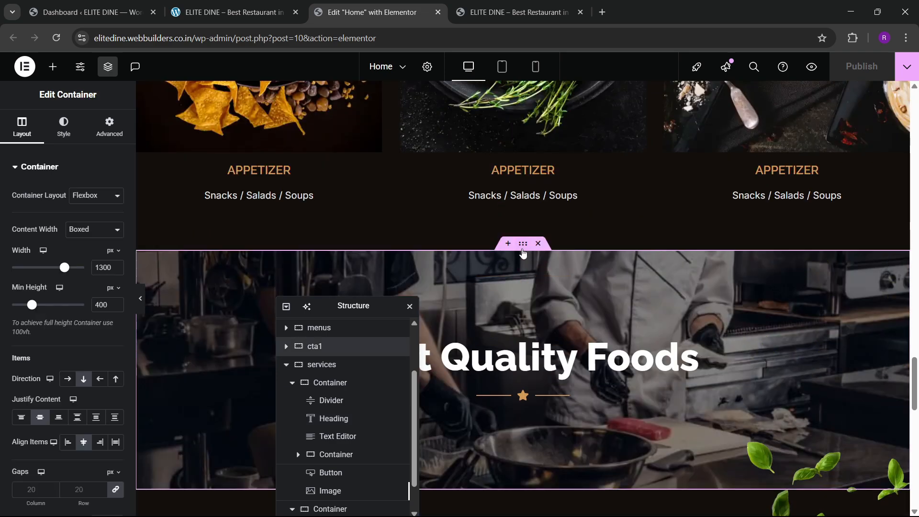
pyautogui.rightClick(521, 246)
pyautogui.click(547, 276)
pyautogui.scroll(-5, 544, 309)
pyautogui.scroll(-6, 542, 311)
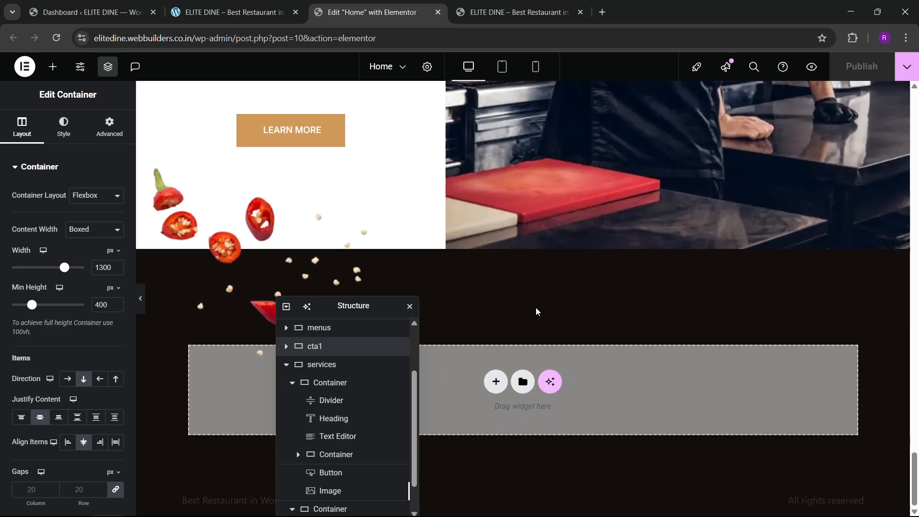
pyautogui.rightClick(436, 397)
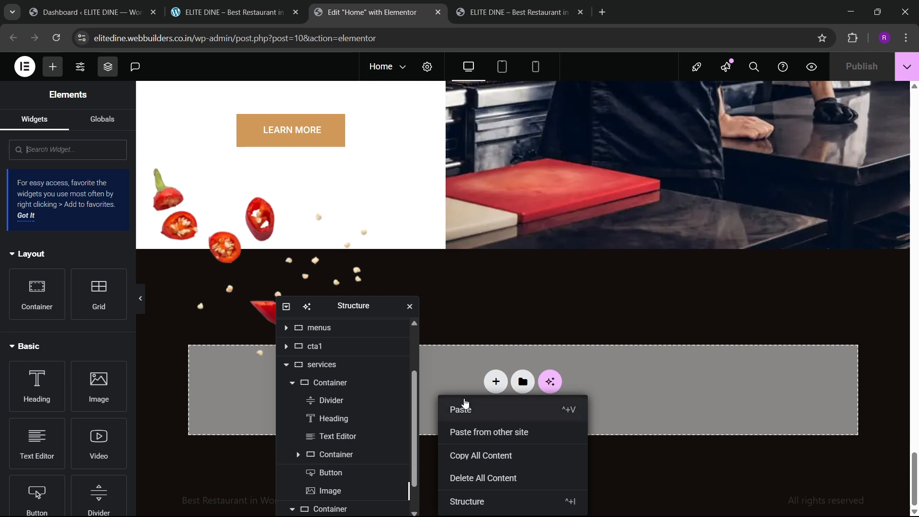
pyautogui.click(458, 408)
pyautogui.moveTo(355, 314); pyautogui.dragTo(675, 240)
pyautogui.scroll(-1, 651, 287)
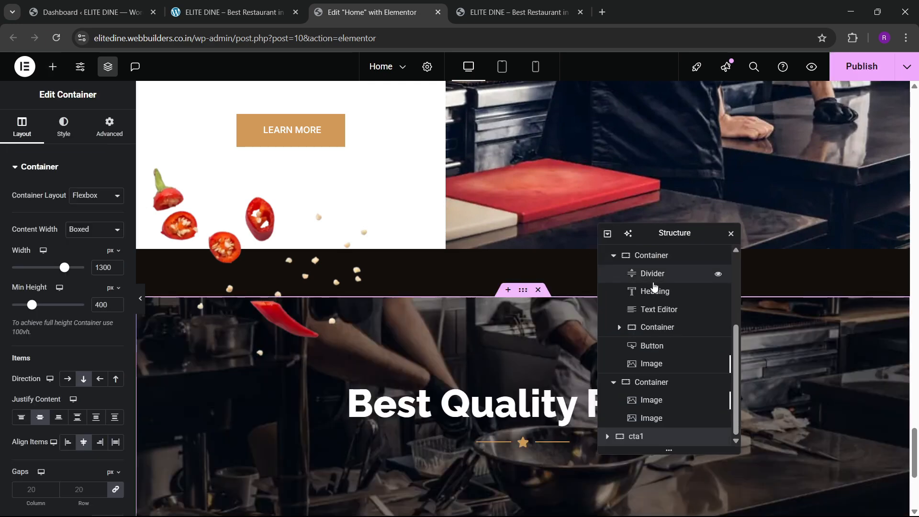
# Step: Copy the "THIS WEEK" divider from the services section and paste it into the duplicated cta1 section
pyautogui.click(276, 3)
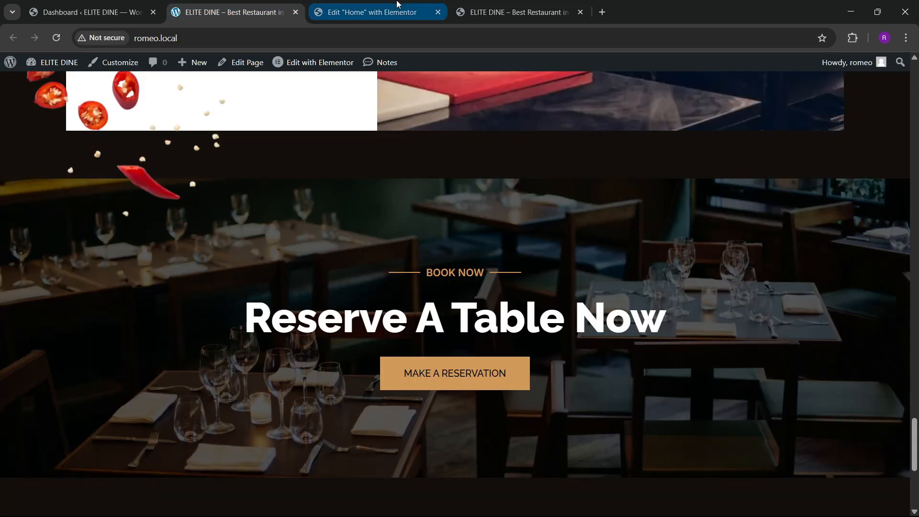
pyautogui.click(372, 5)
pyautogui.scroll(-4, 467, 288)
pyautogui.scroll(8, 484, 250)
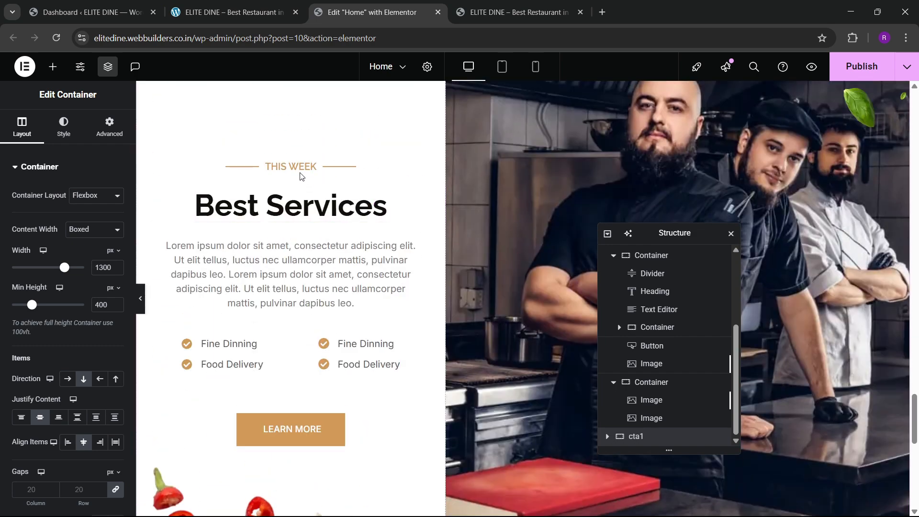
pyautogui.rightClick(300, 168)
pyautogui.press('Escape')
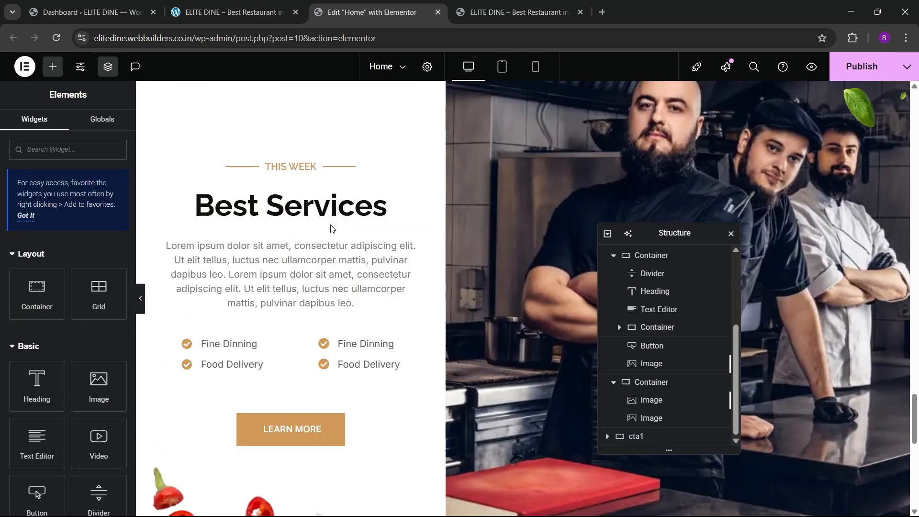
pyautogui.scroll(-8, 462, 277)
pyautogui.rightClick(509, 290)
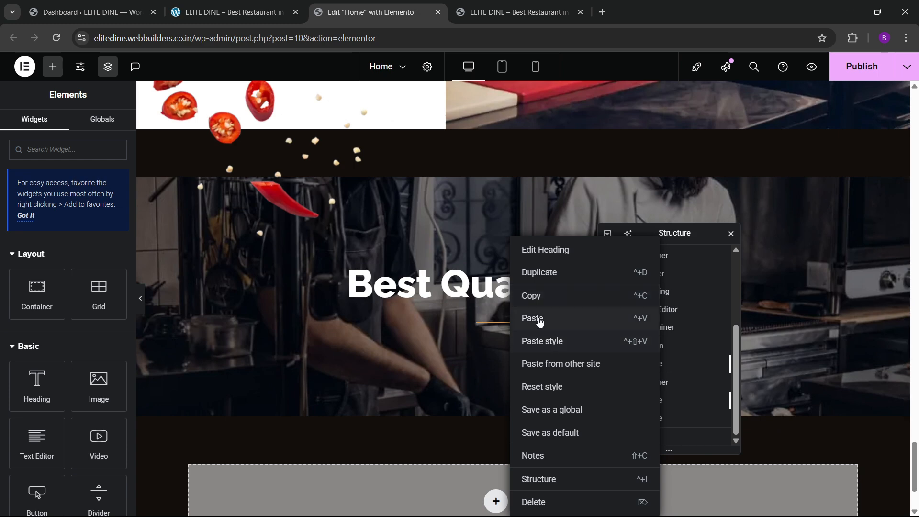
pyautogui.click(536, 320)
pyautogui.scroll(-1, 689, 373)
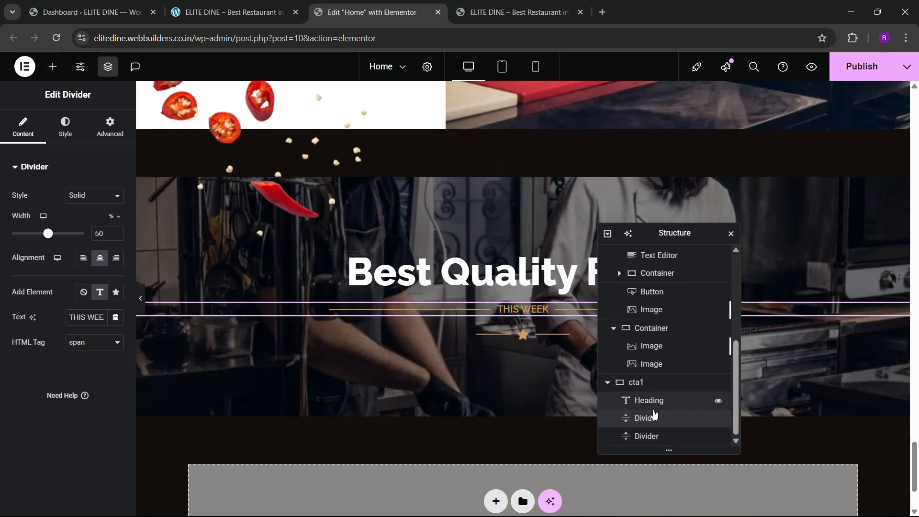
# Step: Move the pasted "THIS WEEK" divider above the duplicated section's heading and set its width to 19%, comparing with the reference site
pyautogui.moveTo(658, 420)
pyautogui.mouseDown()
pyautogui.moveTo(667, 404)
pyautogui.moveTo(654, 433)
pyautogui.mouseUp()
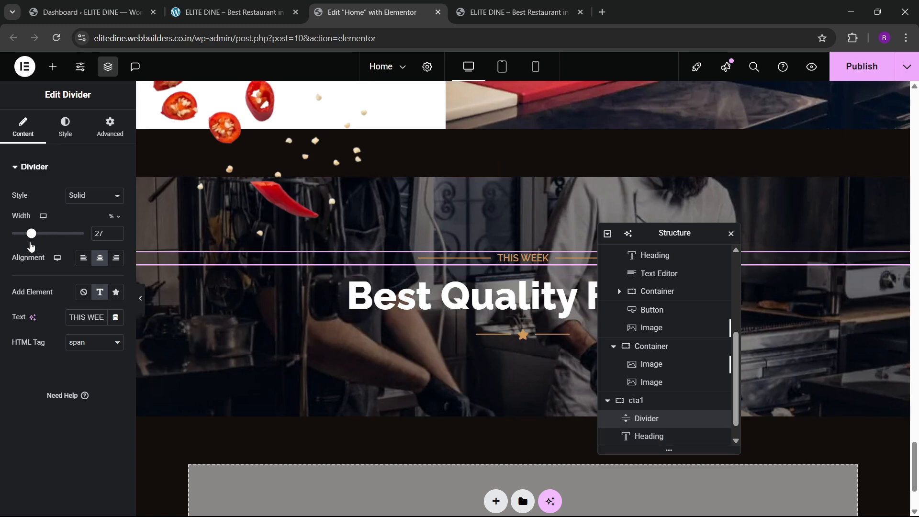
pyautogui.click(229, 11)
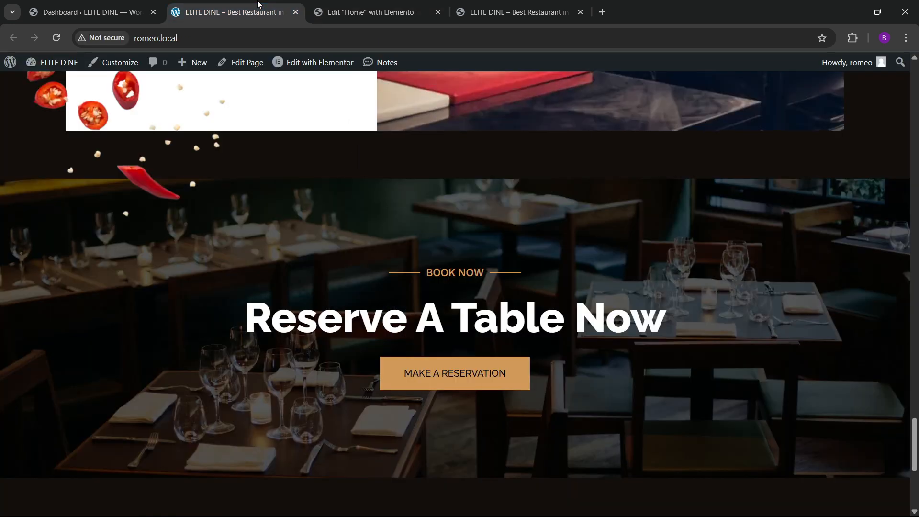
pyautogui.click(342, 4)
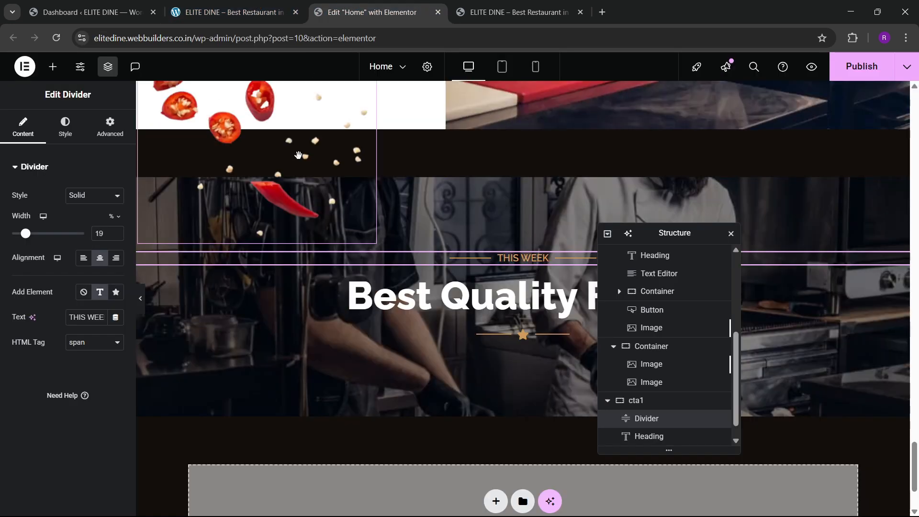
# Step: Replace the duplicated section's heading title with "Reserve A Table Now" copied from the reference site
pyautogui.click(268, 11)
pyautogui.moveTo(242, 339); pyautogui.dragTo(666, 327)
pyautogui.click(271, 317)
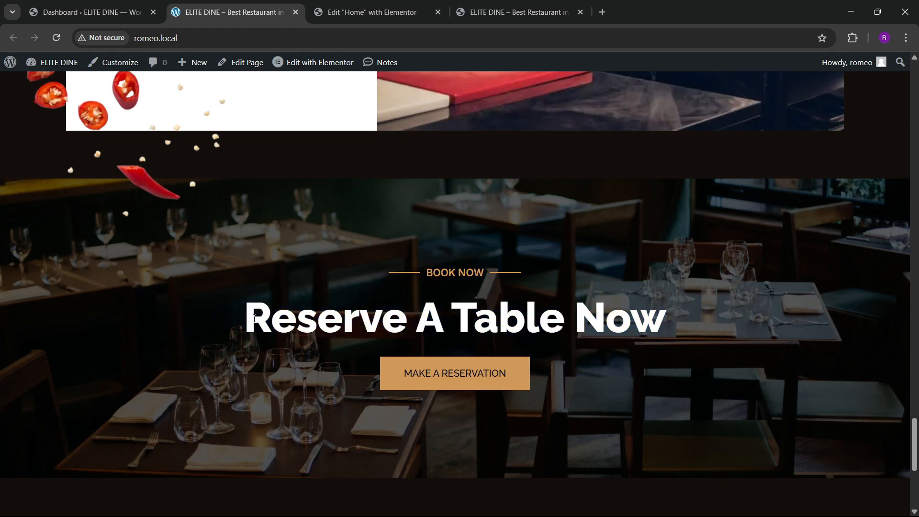
pyautogui.moveTo(263, 324); pyautogui.dragTo(668, 323)
pyautogui.moveTo(586, 320); pyautogui.dragTo(269, 320)
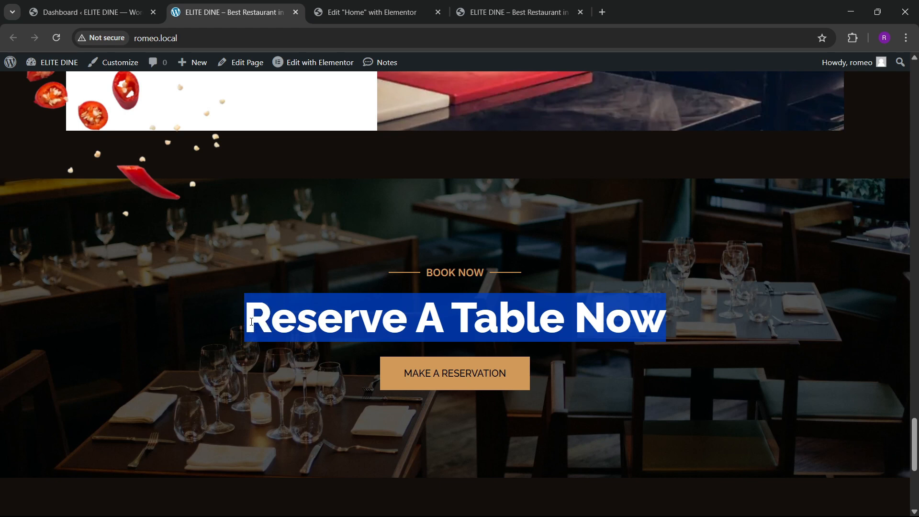
pyautogui.click(373, 12)
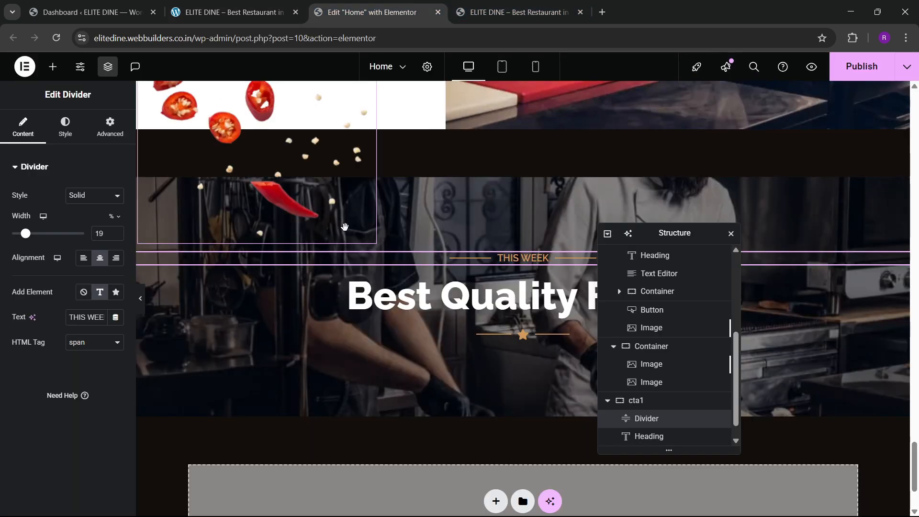
pyautogui.click(383, 297)
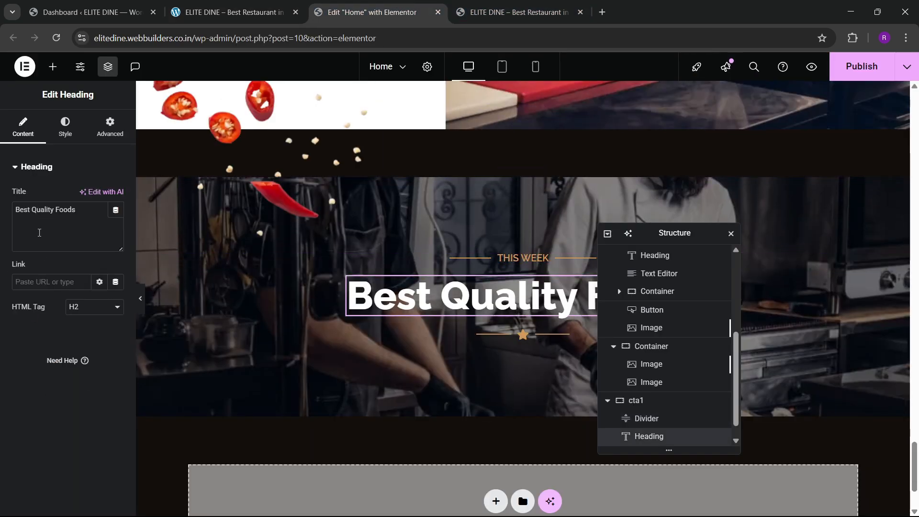
pyautogui.hotkey('ctrl', 'v')
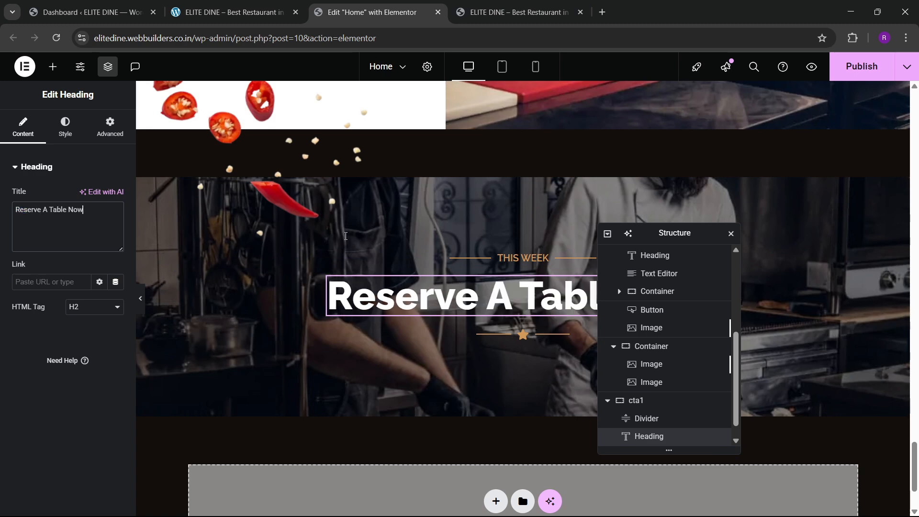
# Step: Change the text of the divider above the "Reserve A Table Now" heading to "BOOK NOW"
pyautogui.click(517, 258)
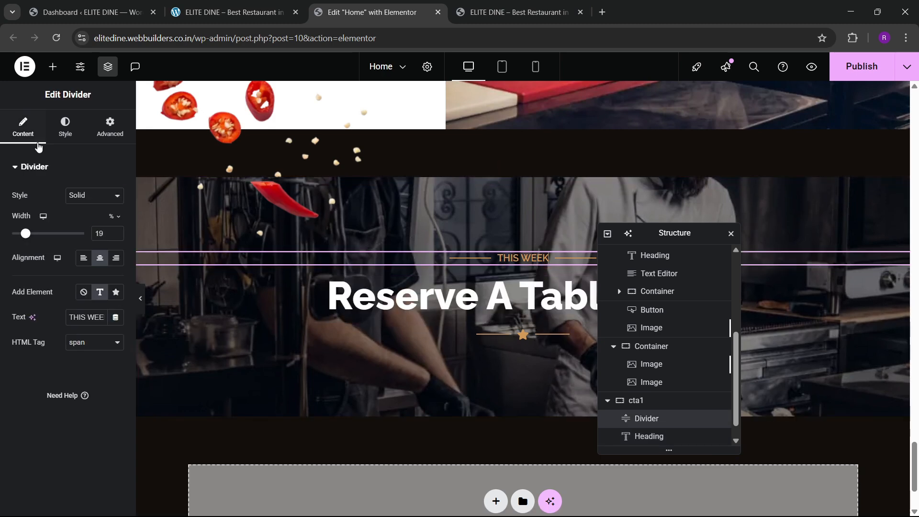
pyautogui.press('BackSpace')
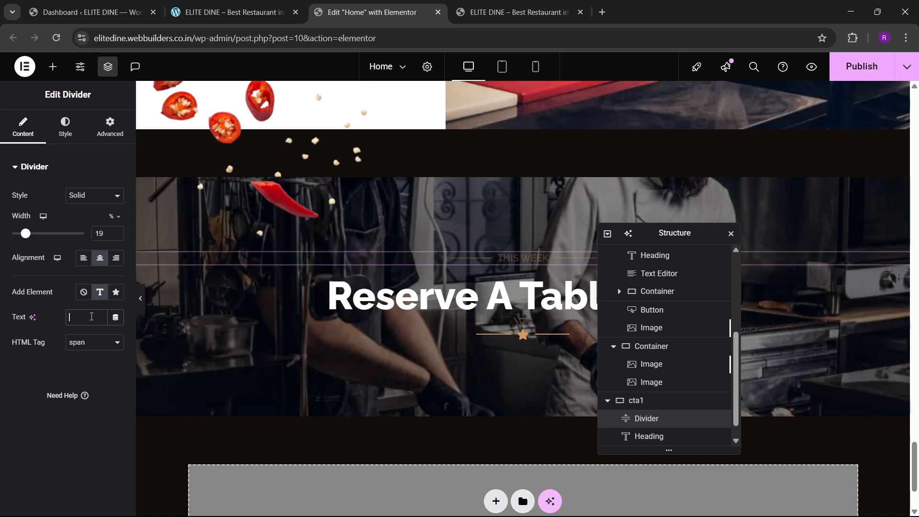
pyautogui.write('BOOK NOW')
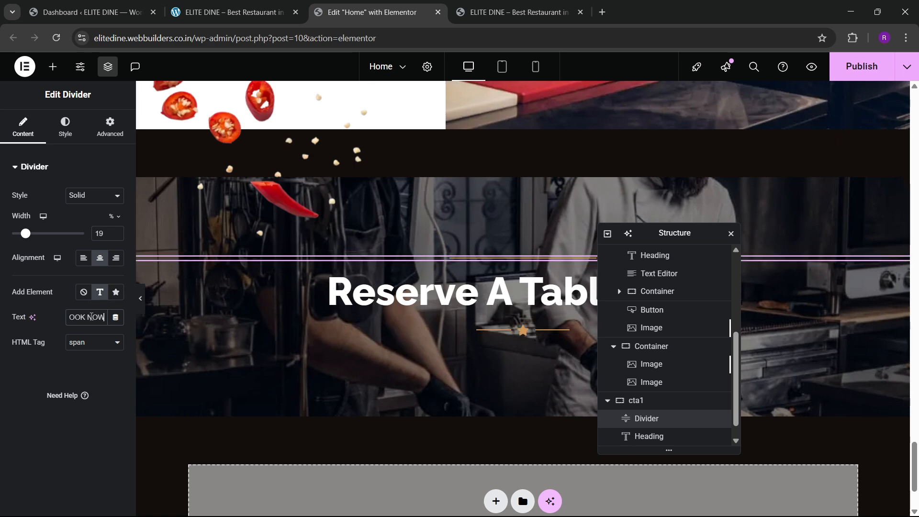
# Step: Paste a copy of the services section's "LEARN MORE" button below the "Reserve A Table Now" heading and delete the star divider beneath it
pyautogui.click(193, 3)
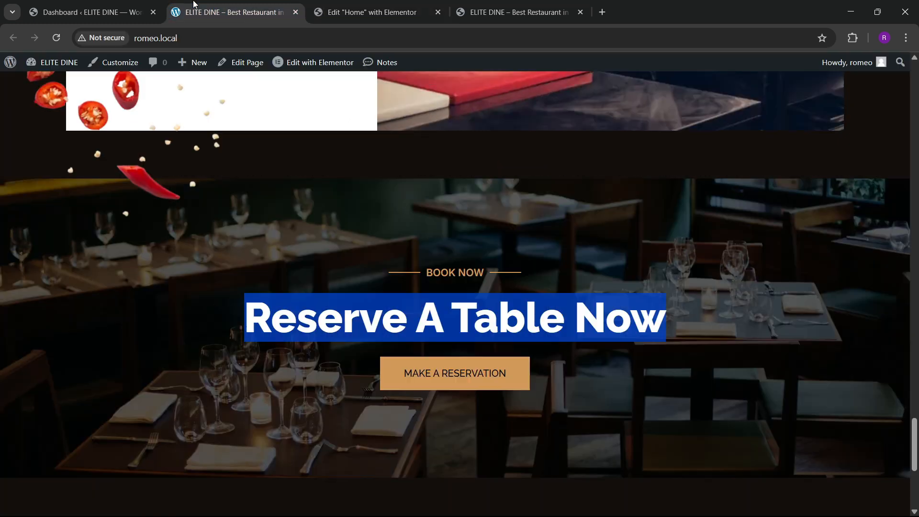
pyautogui.click(338, 3)
pyautogui.scroll(4, 326, 227)
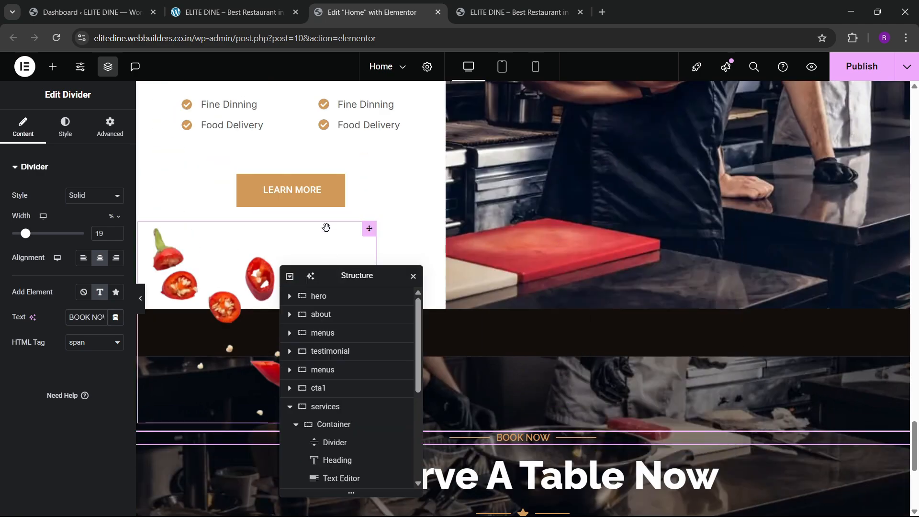
pyautogui.rightClick(323, 202)
pyautogui.click(344, 258)
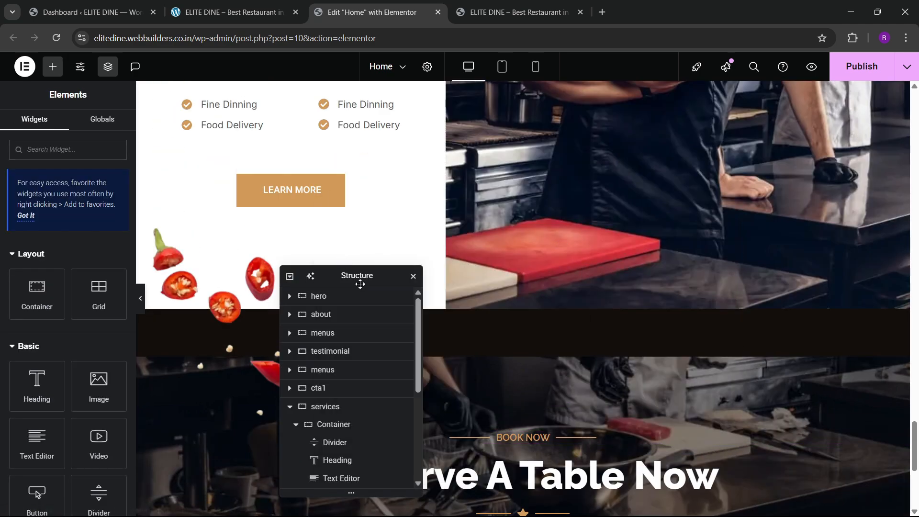
pyautogui.moveTo(360, 283); pyautogui.dragTo(711, 174)
pyautogui.scroll(-4, 487, 225)
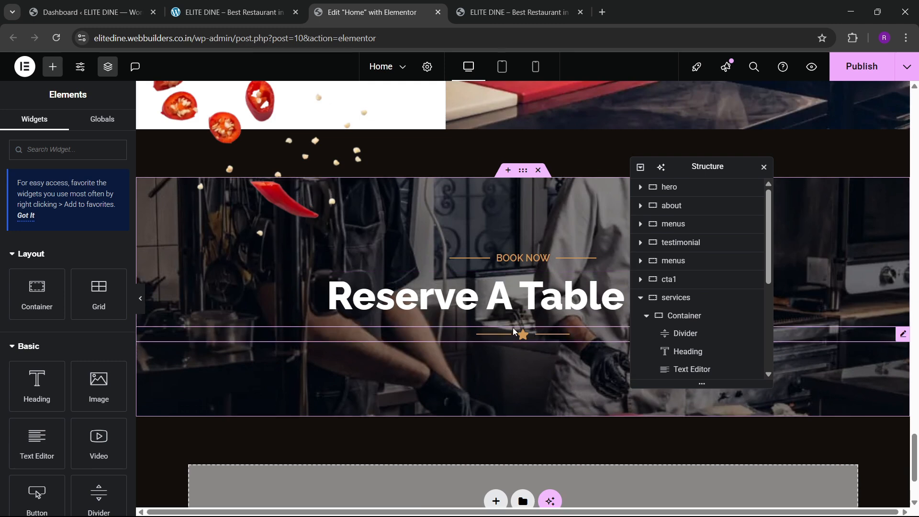
pyautogui.rightClick(515, 295)
pyautogui.click(543, 318)
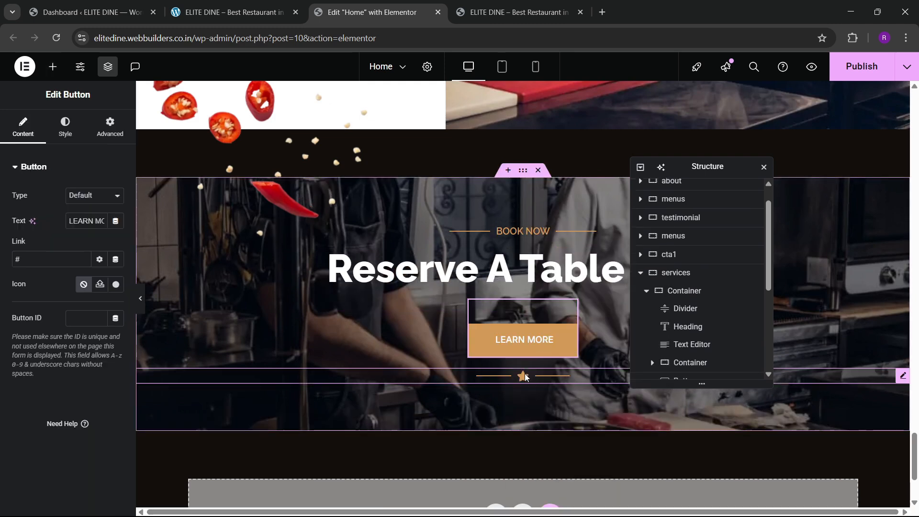
pyautogui.rightClick(524, 376)
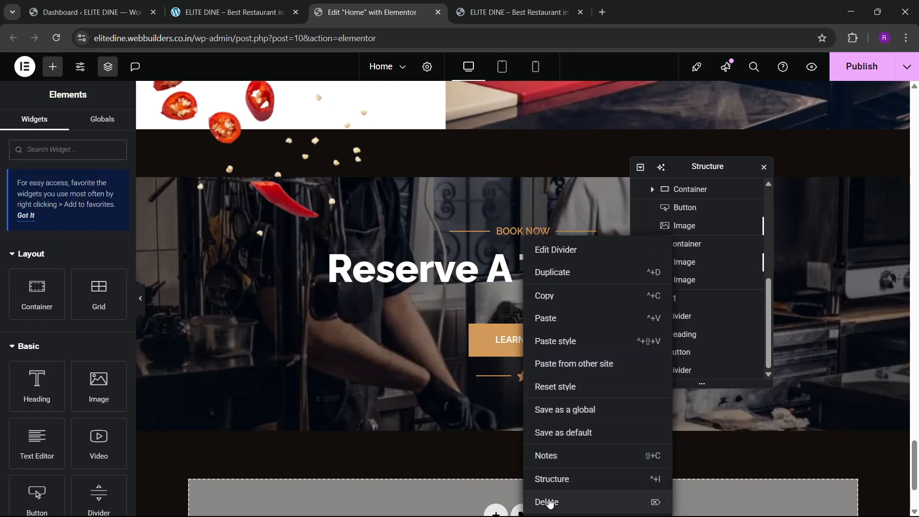
pyautogui.click(545, 501)
# Step: Check the reference site's button, then set the pasted button's text to "MAKE BOOKINGS"
pyautogui.click(245, 6)
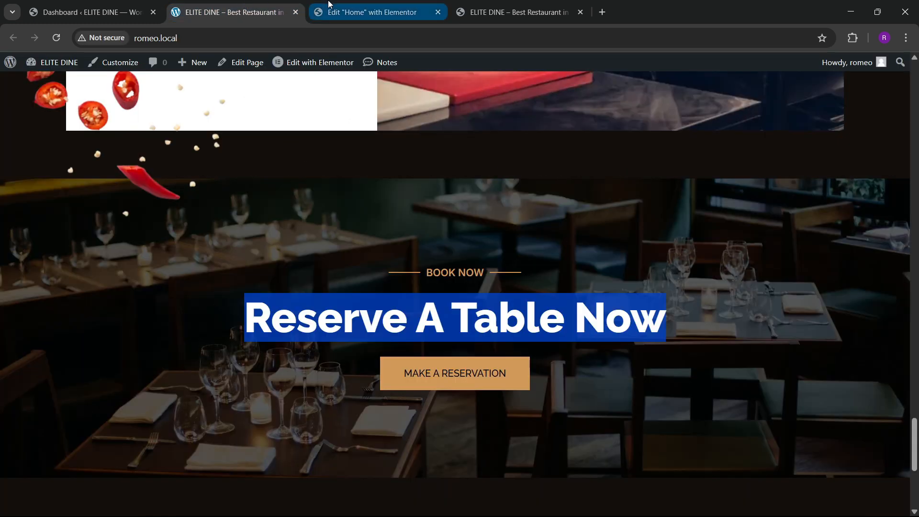
pyautogui.click(320, 5)
pyautogui.click(475, 349)
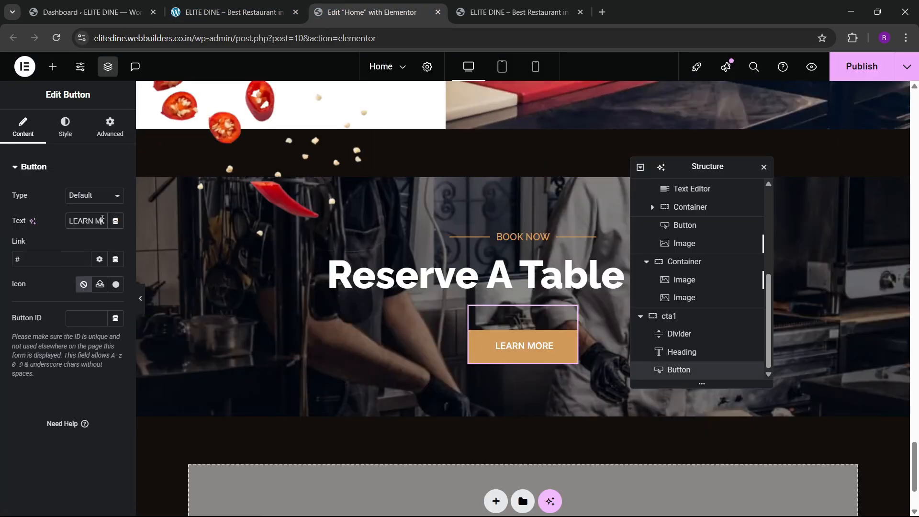
pyautogui.write('MAL=')
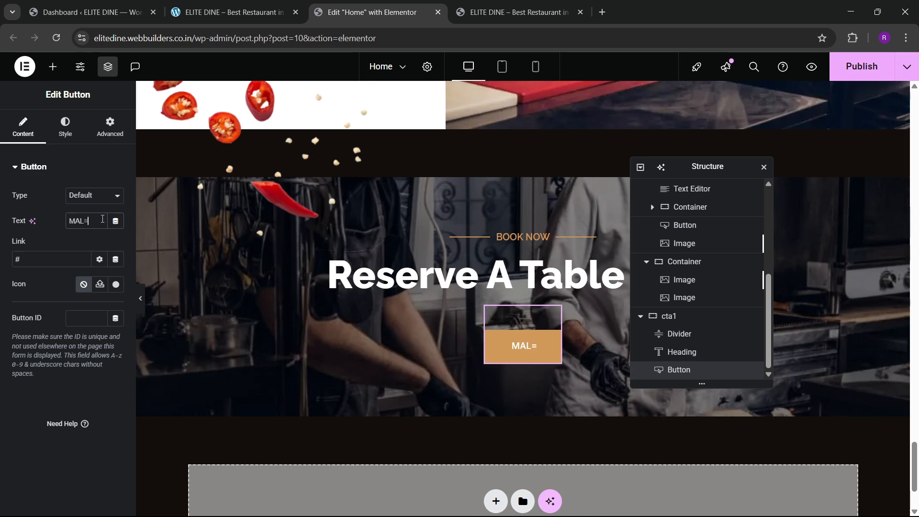
pyautogui.write(' B')
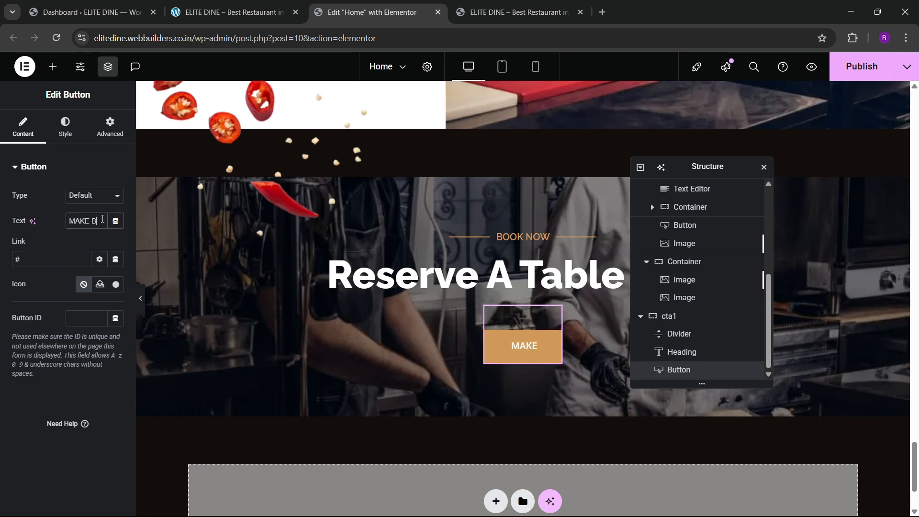
pyautogui.write('OOKINGS')
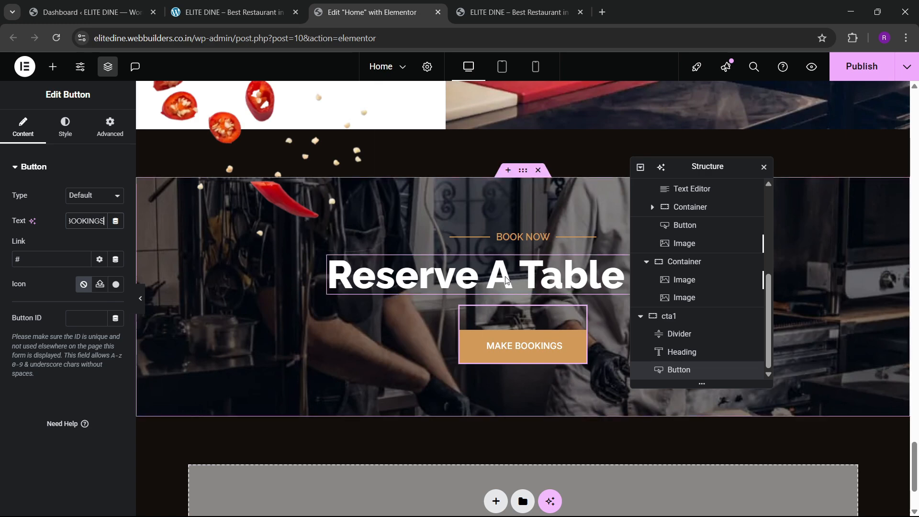
# Step: Replace the booking section's background image with the restaurant dining room photo from the media library
pyautogui.scroll(1, 503, 272)
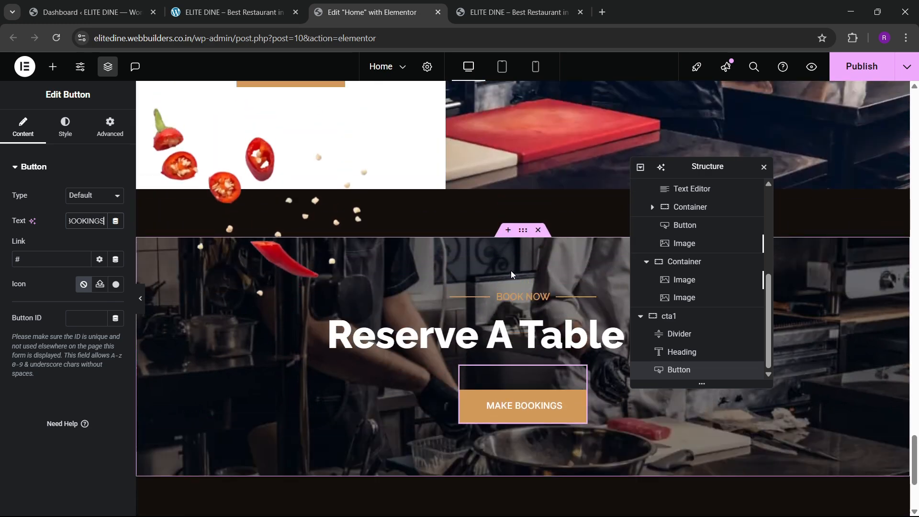
pyautogui.click(520, 234)
pyautogui.click(64, 127)
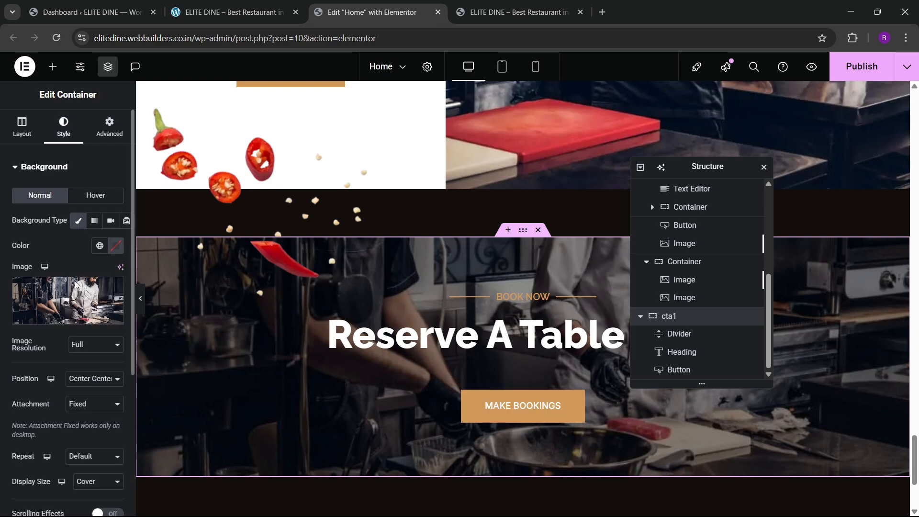
pyautogui.click(61, 301)
pyautogui.scroll(-2, 481, 318)
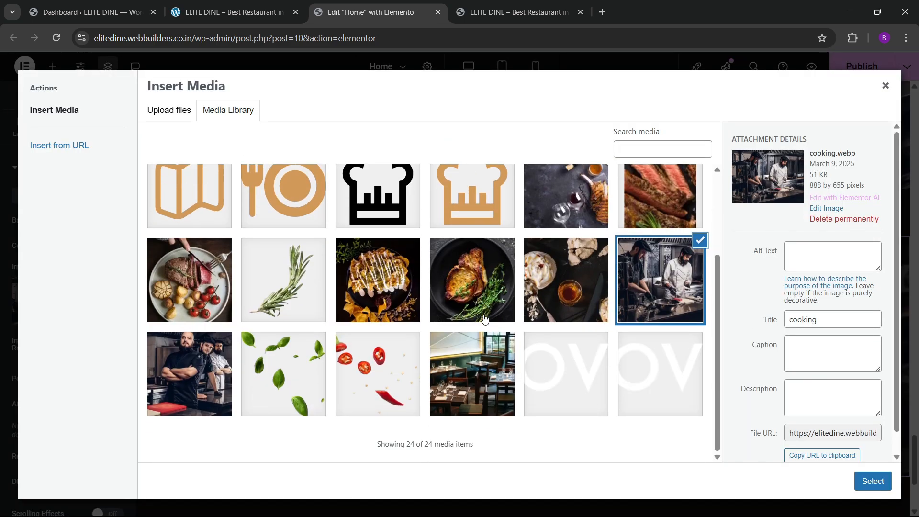
pyautogui.click(477, 380)
pyautogui.click(873, 481)
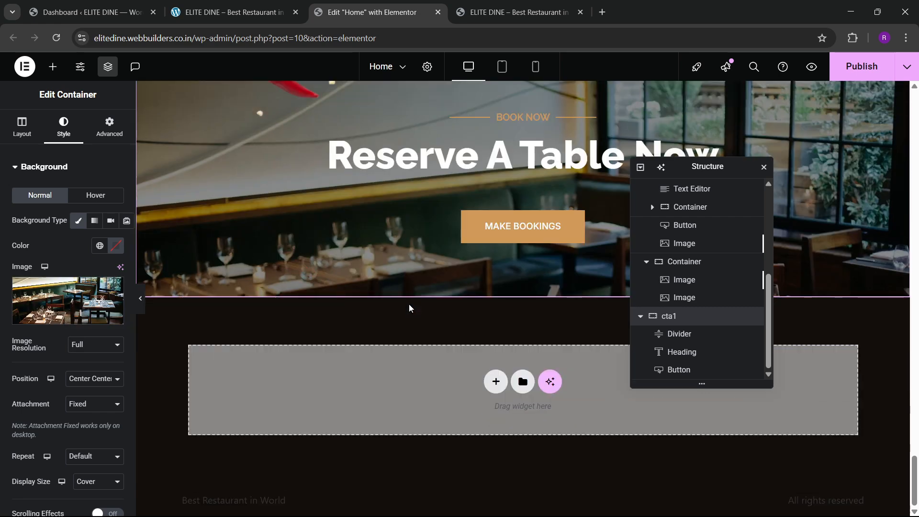
# Step: Examine how the booking section's fixed background image behaves as the page scrolls
pyautogui.scroll(3, 400, 285)
pyautogui.scroll(-3, 399, 281)
pyautogui.scroll(4, 399, 281)
pyautogui.scroll(-4, 398, 281)
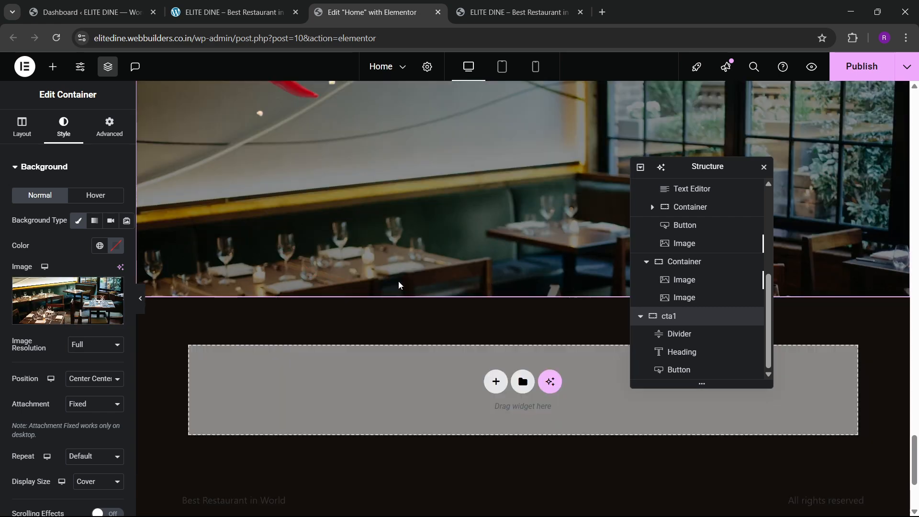
pyautogui.scroll(4, 398, 281)
pyautogui.scroll(-4, 398, 281)
pyautogui.scroll(8, 398, 281)
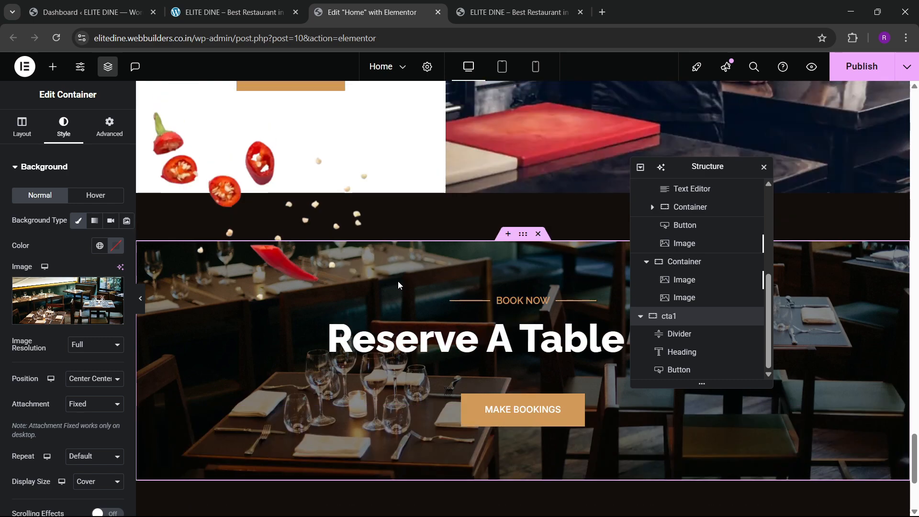
# Step: Publish the page changes and review the booking section on the live site
pyautogui.scroll(-5, 375, 264)
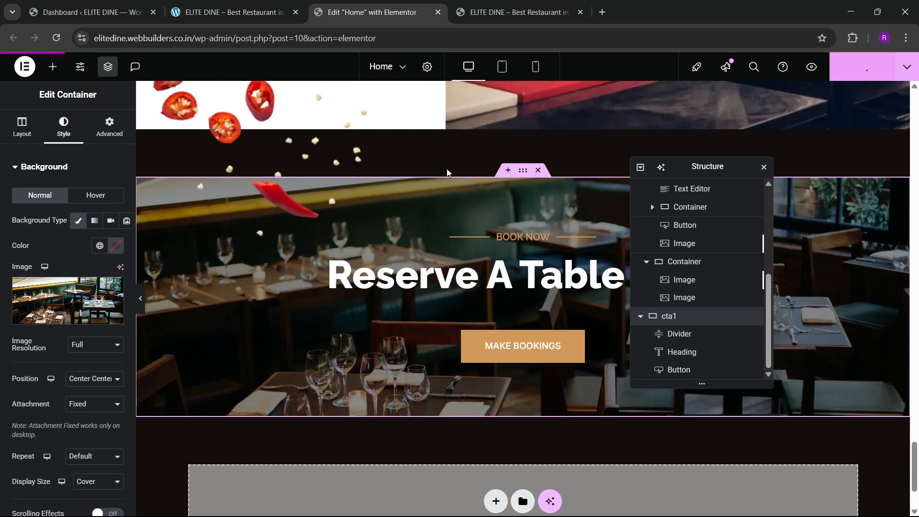
pyautogui.click(509, 4)
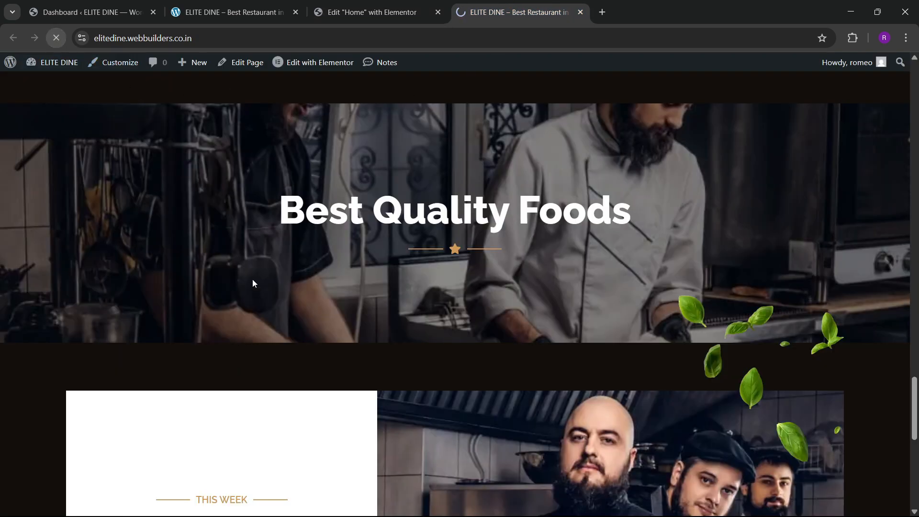
pyautogui.scroll(-12, 326, 311)
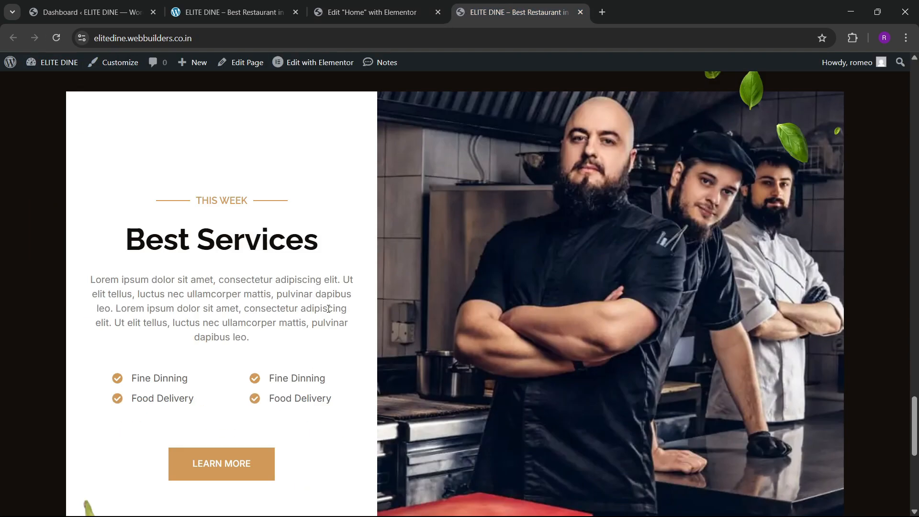
pyautogui.scroll(2, 398, 323)
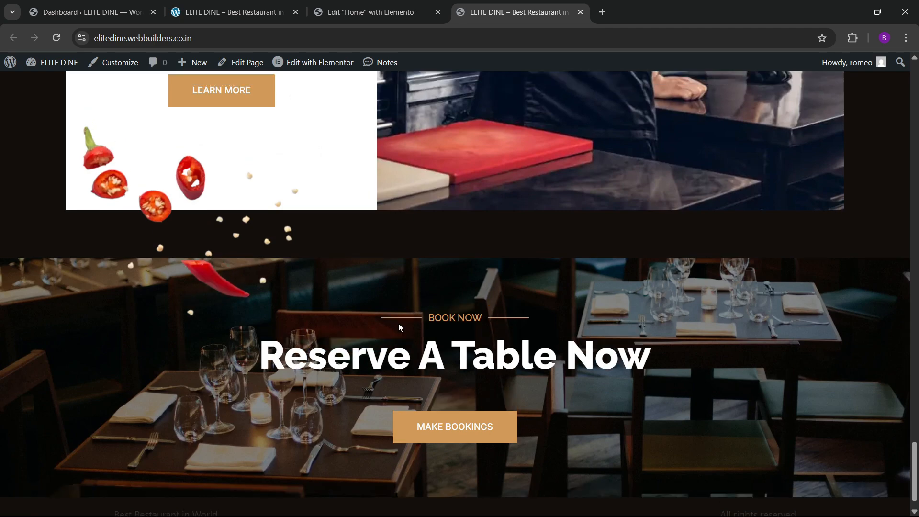
pyautogui.scroll(-1, 404, 323)
pyautogui.scroll(5, 405, 325)
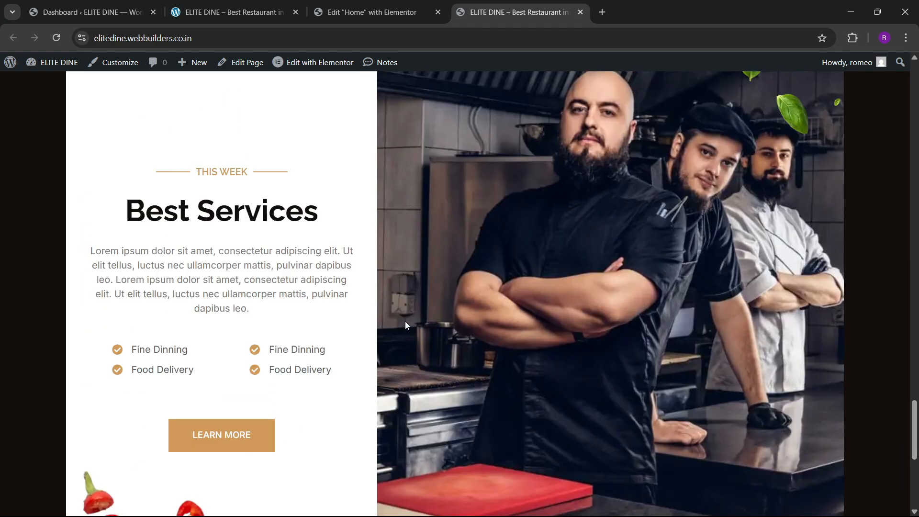
# Step: Examine the contact details row and footer below the booking section on the reference site
pyautogui.click(230, 12)
pyautogui.scroll(-5, 431, 268)
pyautogui.click(401, 268)
pyautogui.scroll(-1, 421, 307)
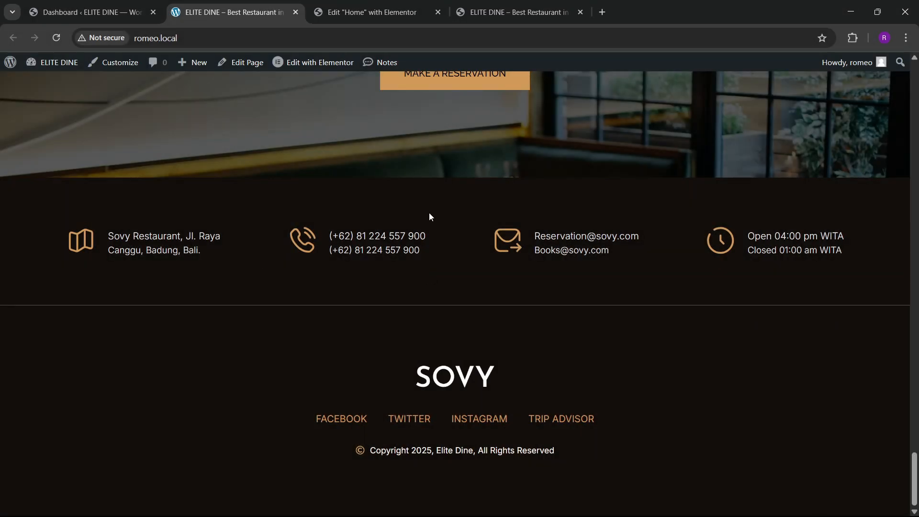
# Step: Add a flexbox container with row direction below the booking section and name it "reach us"
pyautogui.click(373, 12)
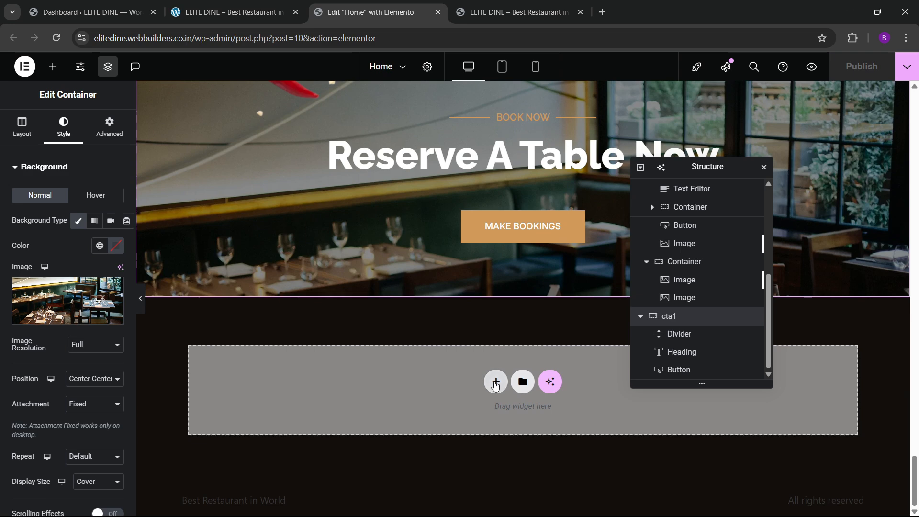
pyautogui.click(496, 381)
pyautogui.click(488, 405)
pyautogui.click(424, 406)
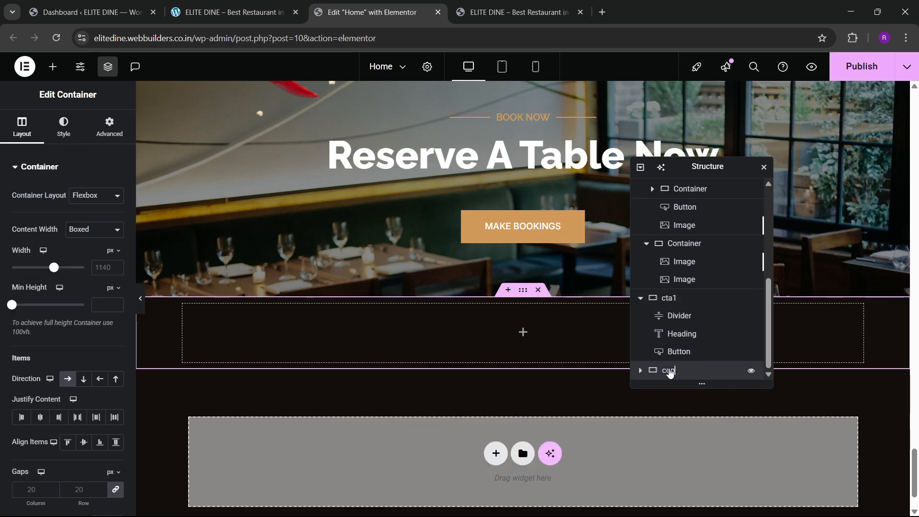
pyautogui.press('BackSpace')
pyautogui.press('BackSpace')
pyautogui.press('BackSpace')
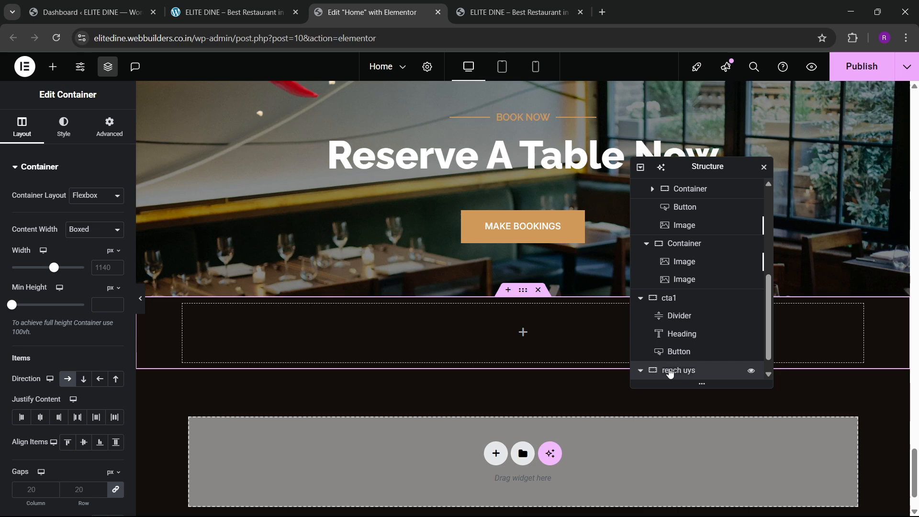
pyautogui.press('Return')
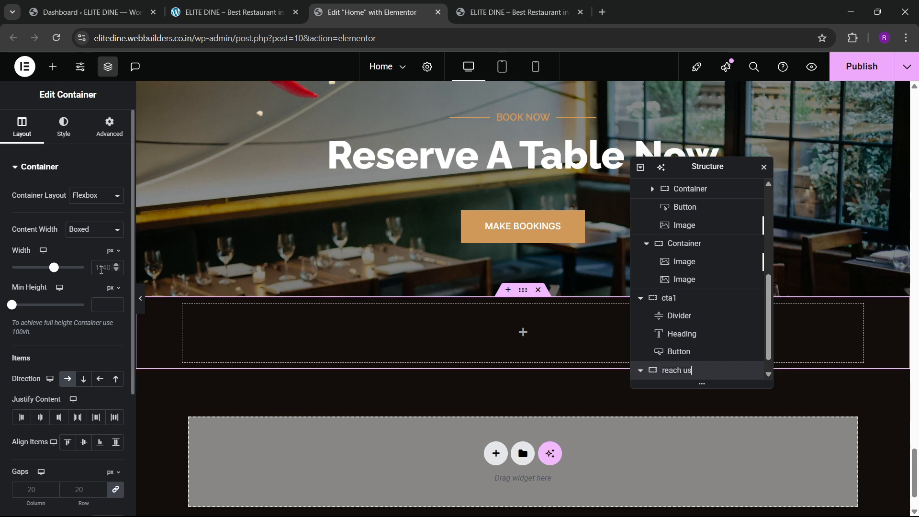
# Step: Set the "reach us" container's width to 1300 px and its padding to 80 px top and bottom, 0 on the sides
pyautogui.doubleClick(101, 267)
pyautogui.write('1300')
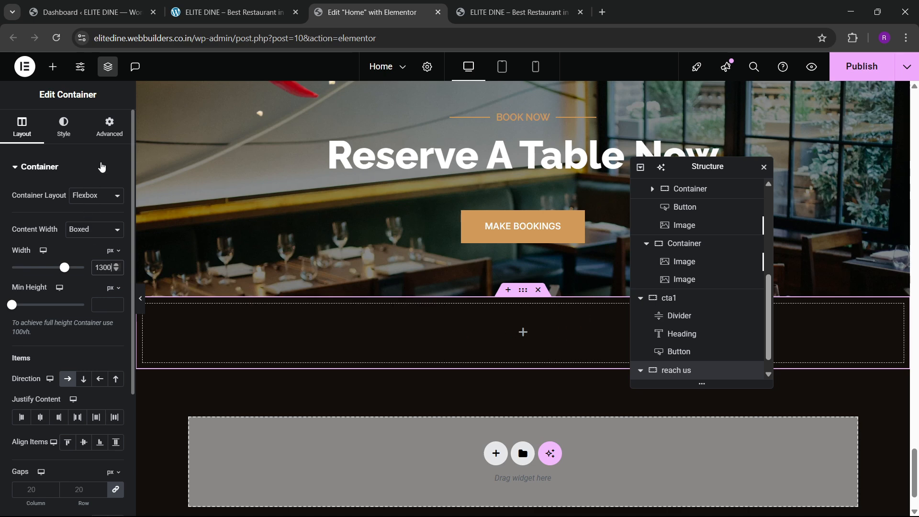
pyautogui.click(109, 126)
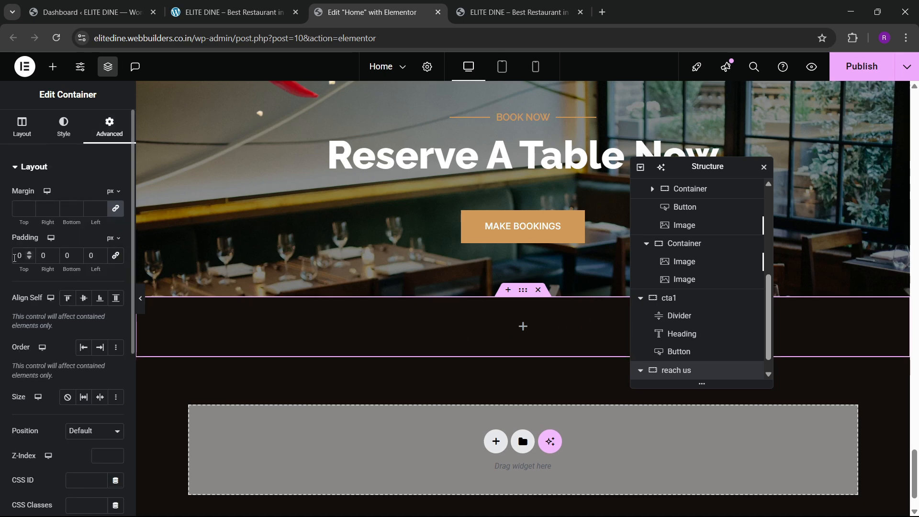
pyautogui.write('8')
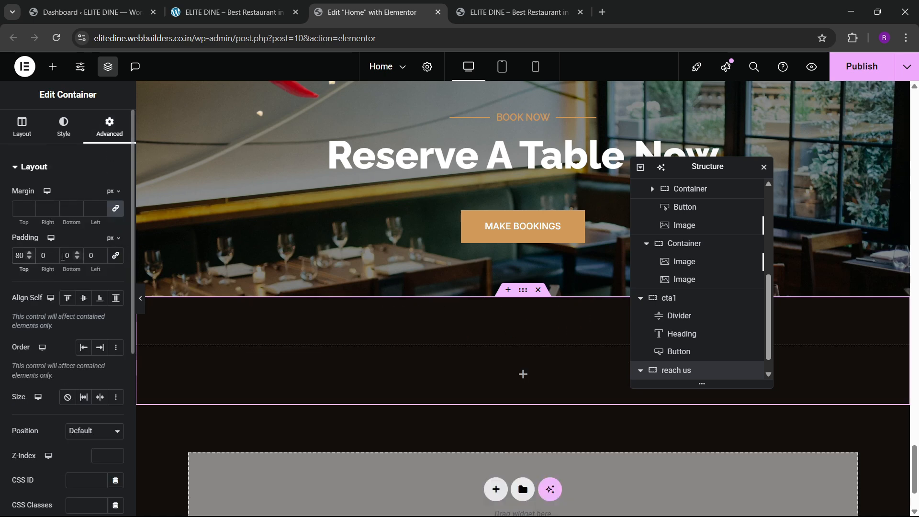
pyautogui.click(62, 257)
pyautogui.write('8')
# Step: Add an Icon Box widget to the "reach us" container and set its icon position to left
pyautogui.click(280, 9)
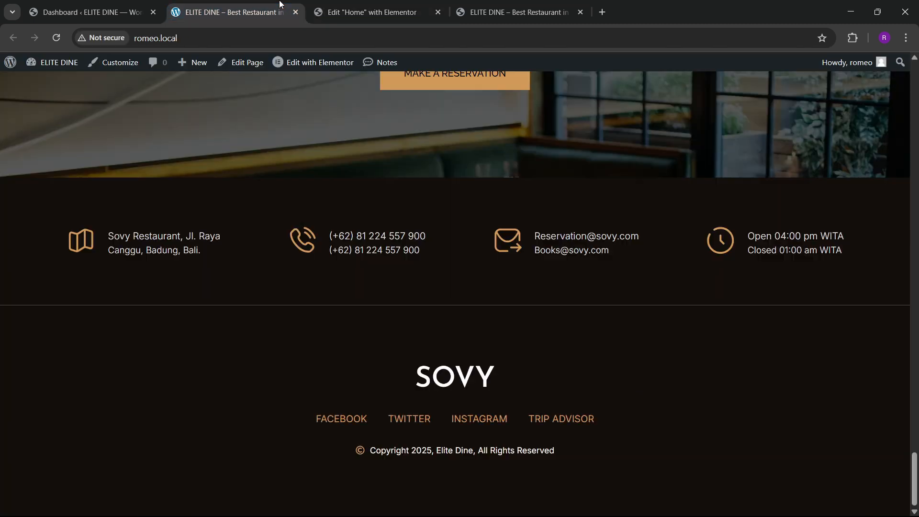
pyautogui.click(365, 6)
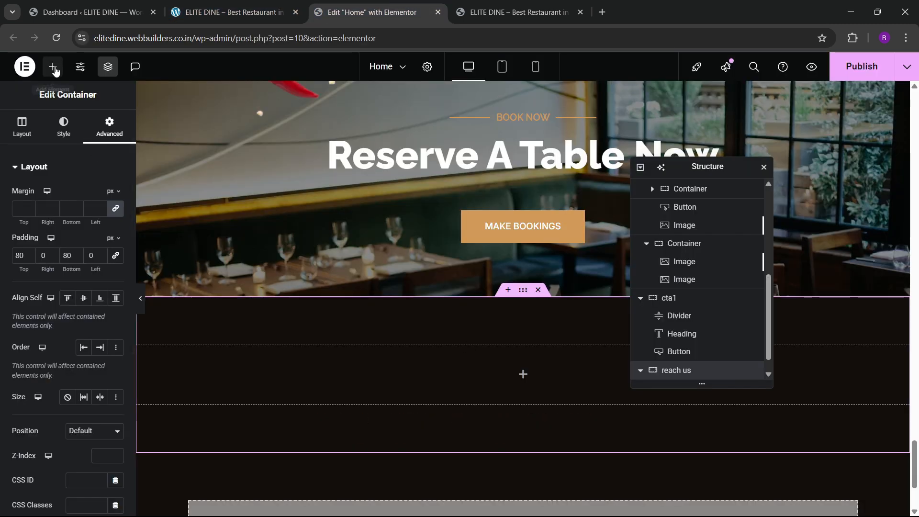
pyautogui.click(53, 68)
pyautogui.write('list')
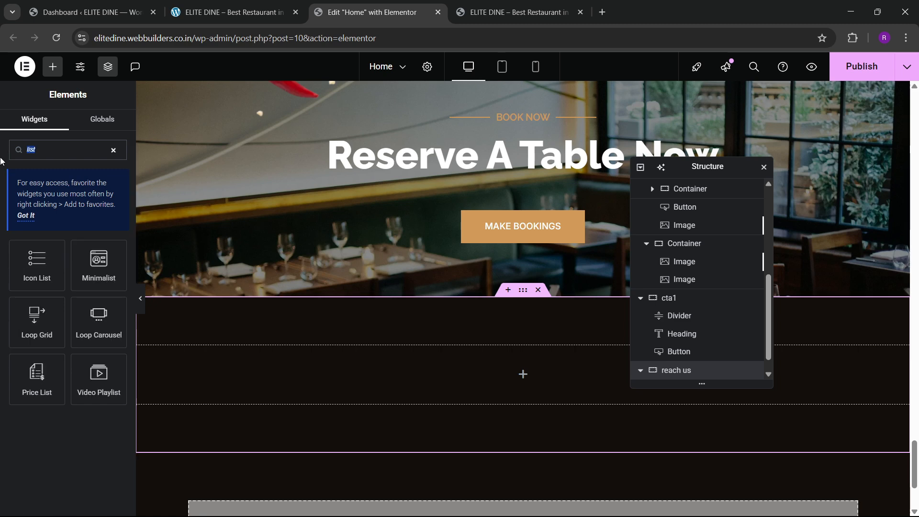
pyautogui.press('BackSpace')
pyautogui.write('icon box')
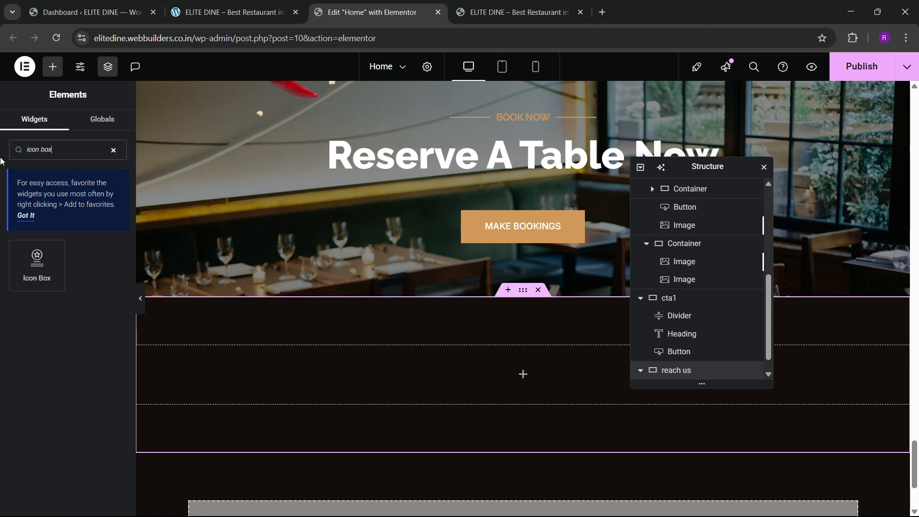
pyautogui.moveTo(37, 265); pyautogui.dragTo(330, 367)
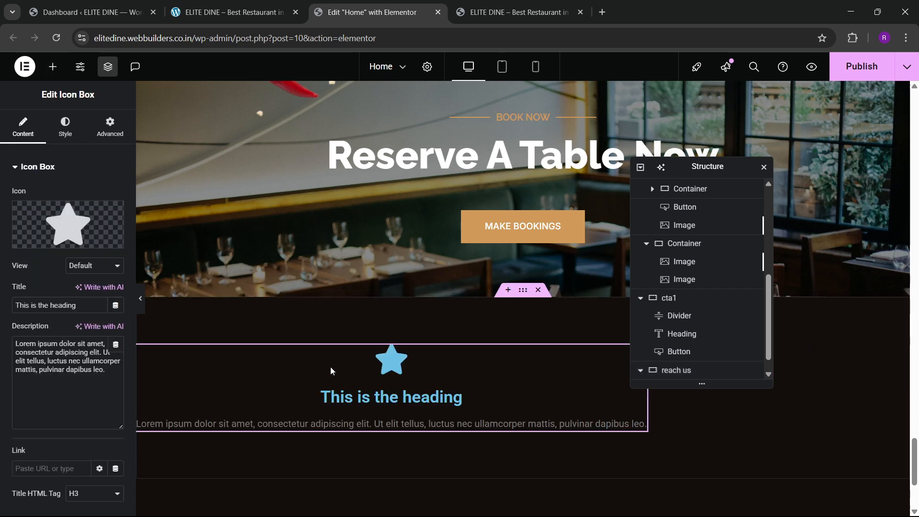
pyautogui.click(65, 127)
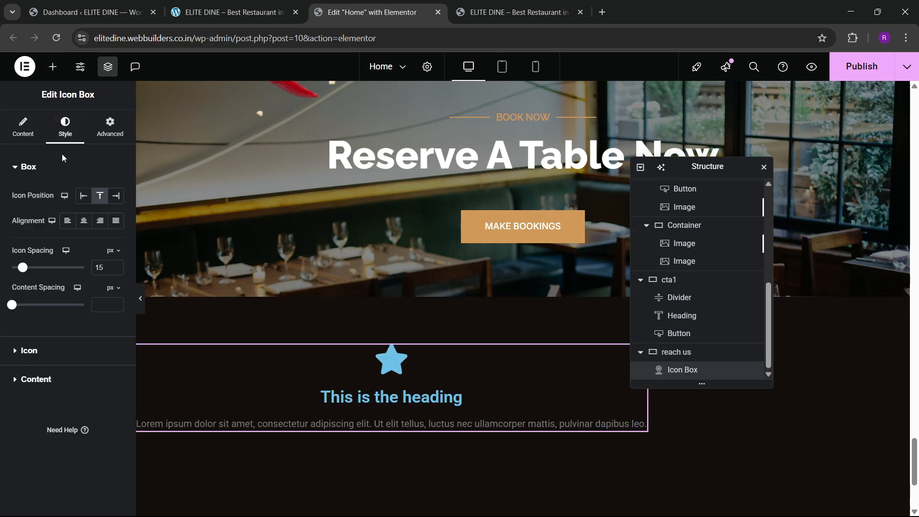
pyautogui.click(82, 196)
# Step: Replace the icon box's title with the first line of the restaurant address copied from the reference site
pyautogui.click(229, 12)
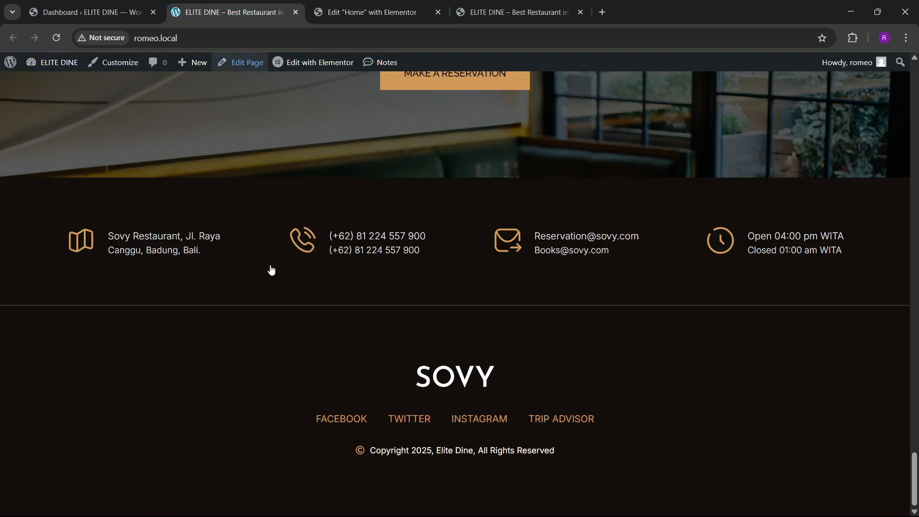
pyautogui.moveTo(107, 235); pyautogui.dragTo(215, 235)
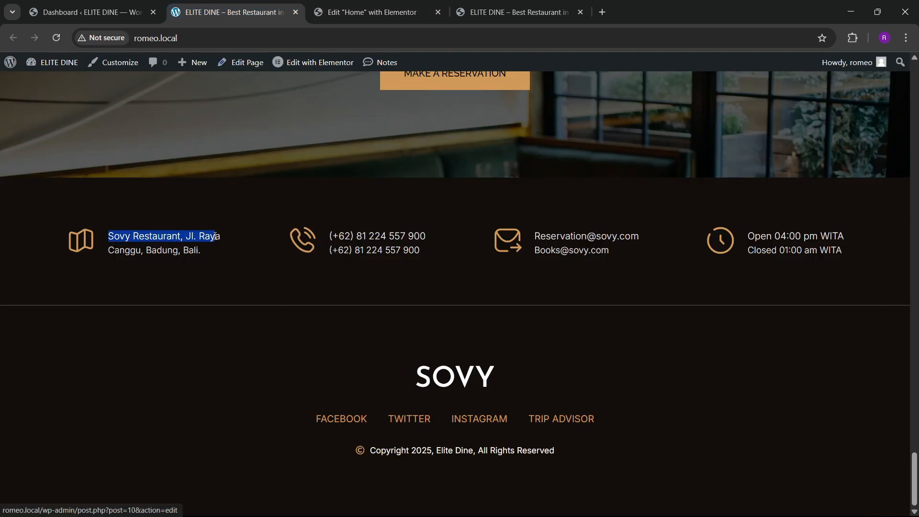
pyautogui.click(387, 10)
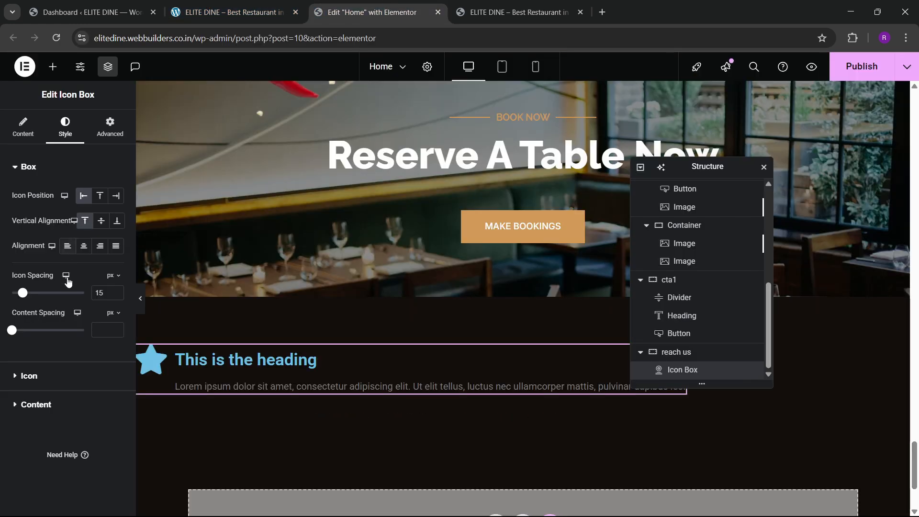
pyautogui.click(36, 404)
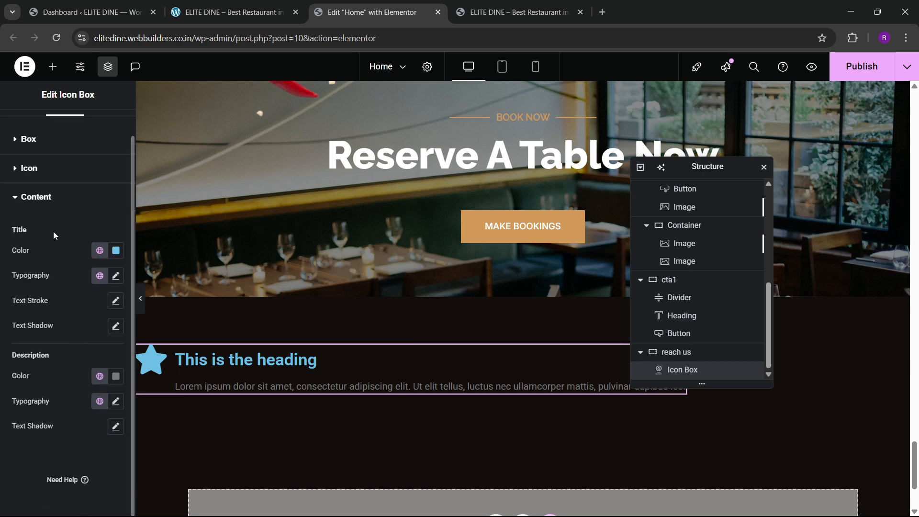
pyautogui.click(23, 126)
pyautogui.scroll(-1, 55, 311)
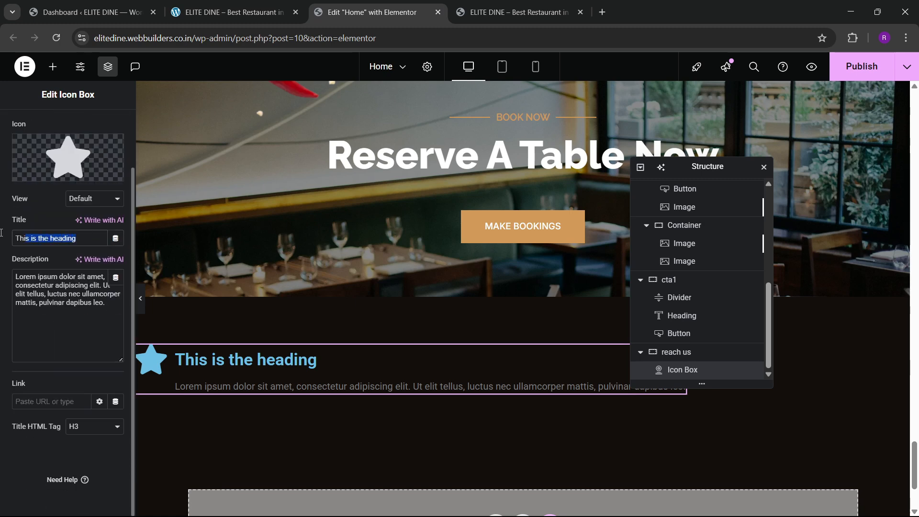
pyautogui.write('Sovy Restaurant, Jl. Raya')
# Step: Replace the icon box's description with the second line of the restaurant address copied from the reference site
pyautogui.click(261, 13)
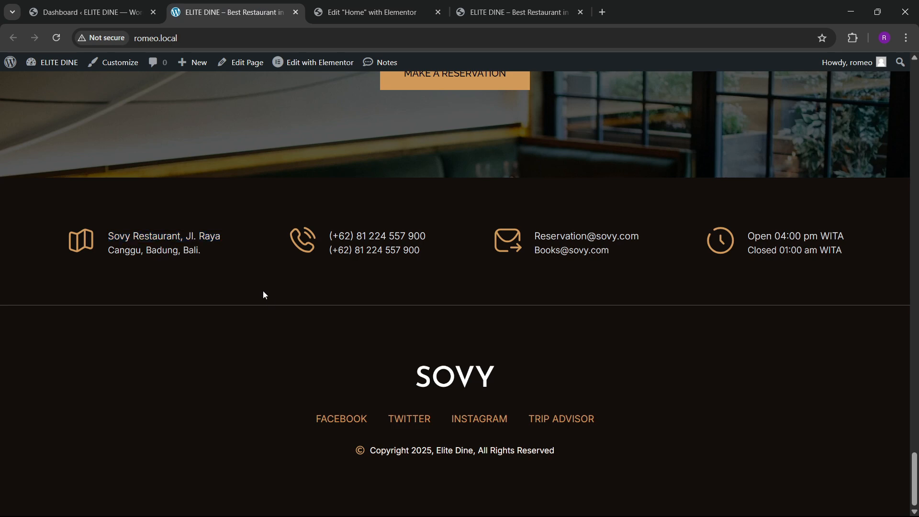
pyautogui.moveTo(103, 253); pyautogui.dragTo(206, 250)
pyautogui.hotkey('ctrl', 'c')
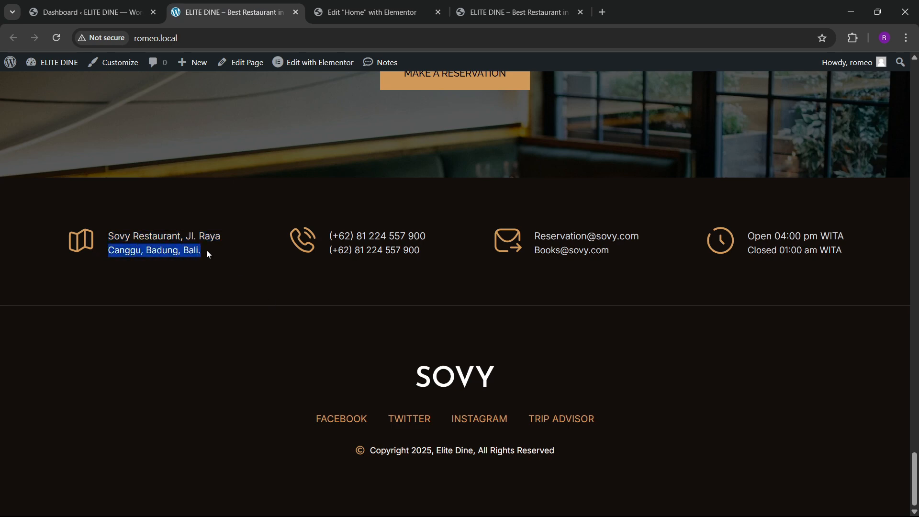
pyautogui.click(368, 12)
pyautogui.tripleClick(78, 289)
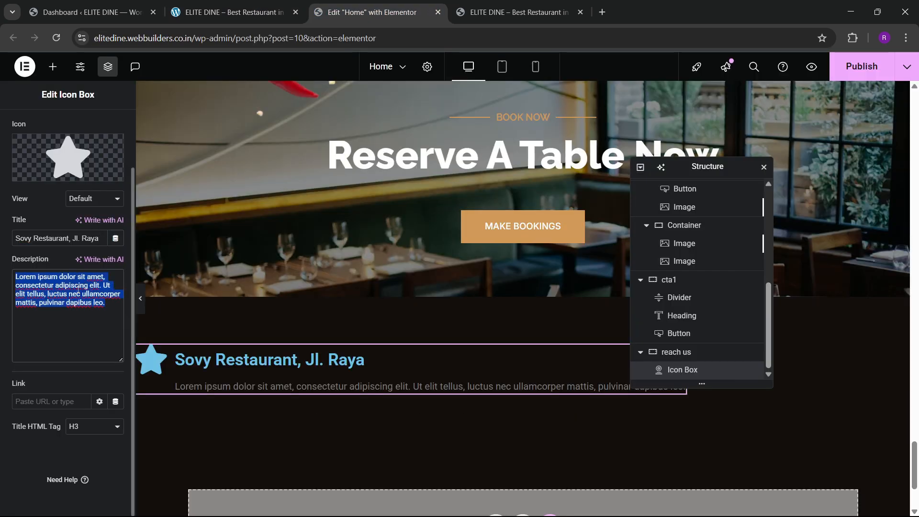
pyautogui.hotkey('ctrl', 'v')
# Step: Set the icon box's vertical alignment to middle
pyautogui.scroll(2, 73, 137)
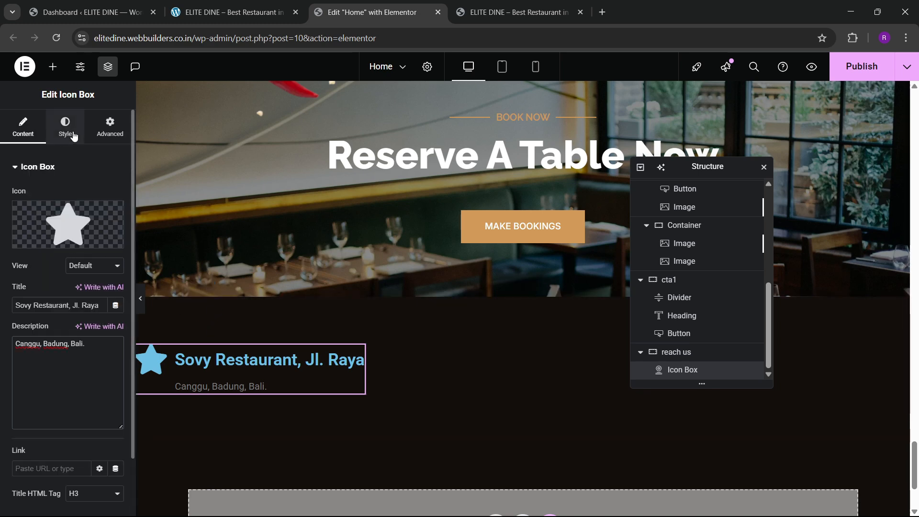
pyautogui.click(66, 127)
pyautogui.click(100, 221)
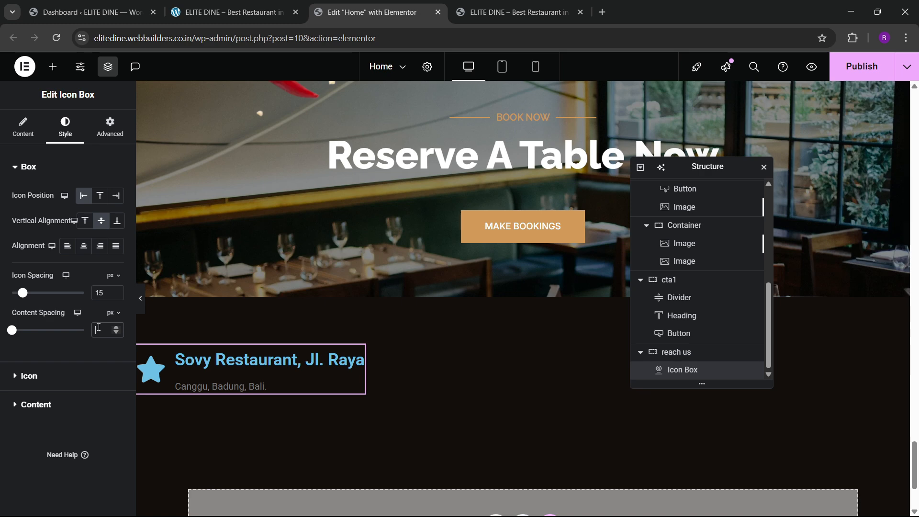
# Step: Set the icon box's content spacing to 0 px and replace its star icon with the golden map icon from the media library
pyautogui.write('0')
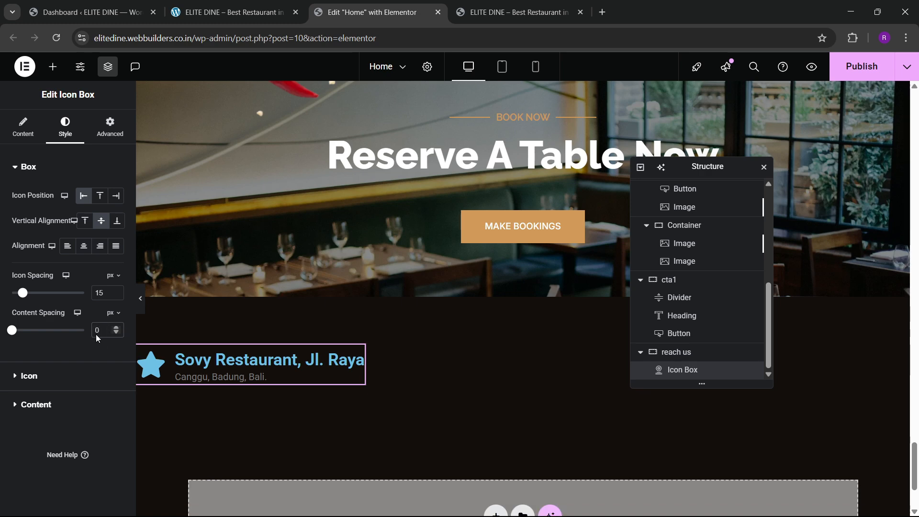
pyautogui.click(31, 136)
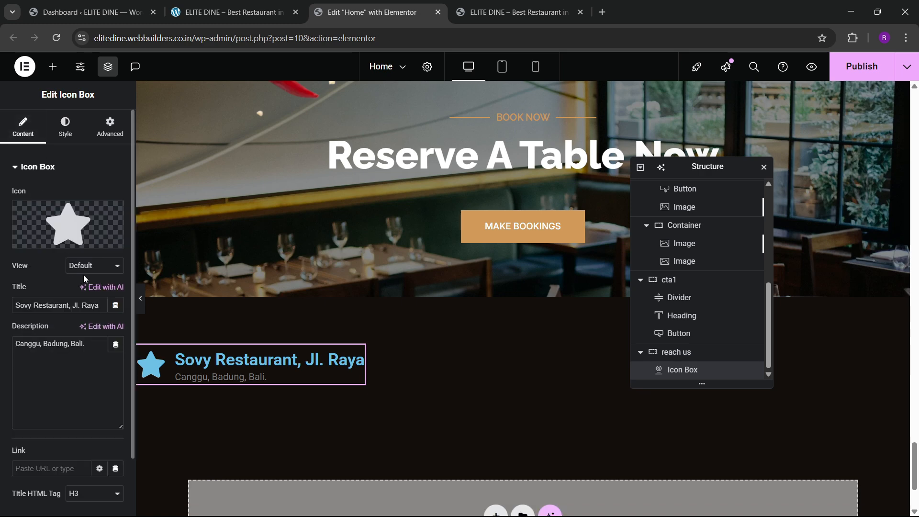
pyautogui.click(97, 239)
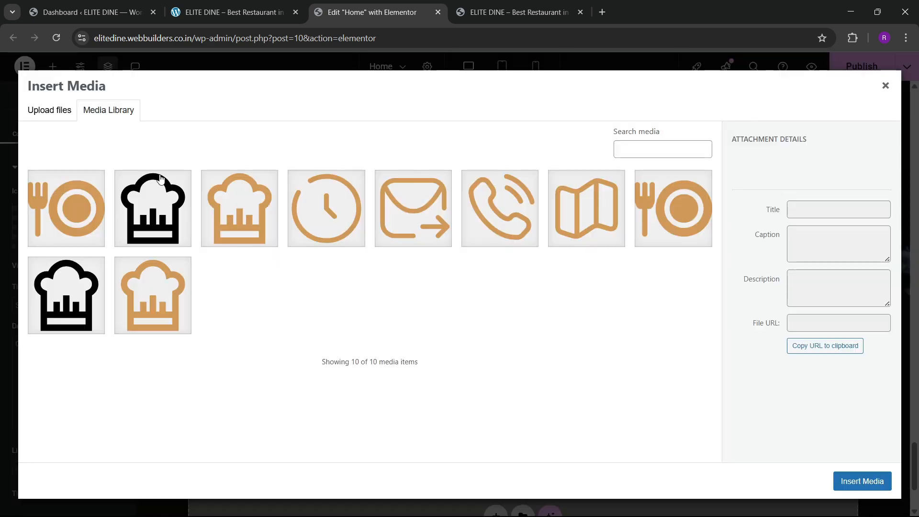
pyautogui.click(585, 216)
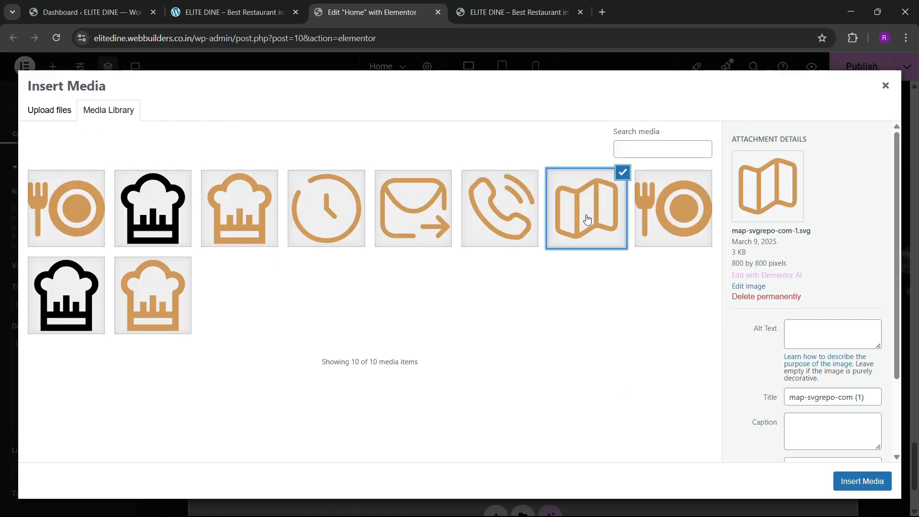
pyautogui.click(848, 485)
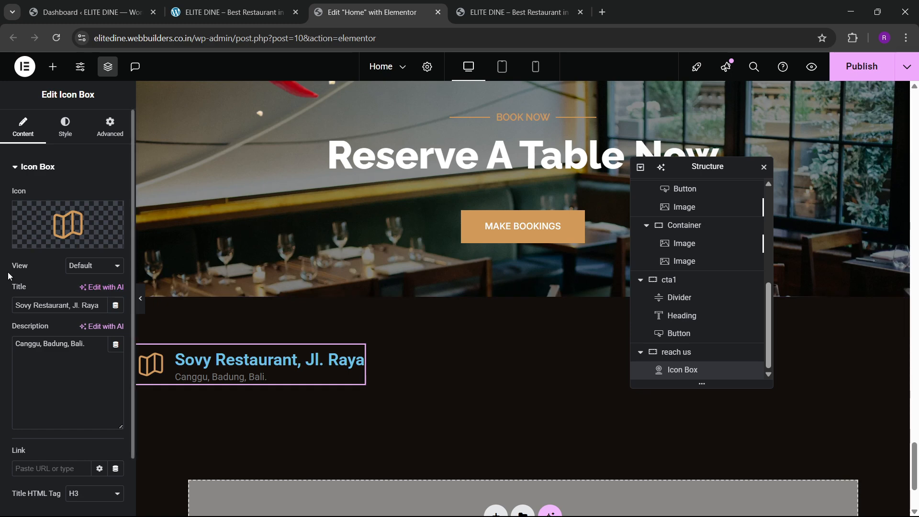
# Step: Set the icon box title's colour to the global colour "text para btn"
pyautogui.click(65, 127)
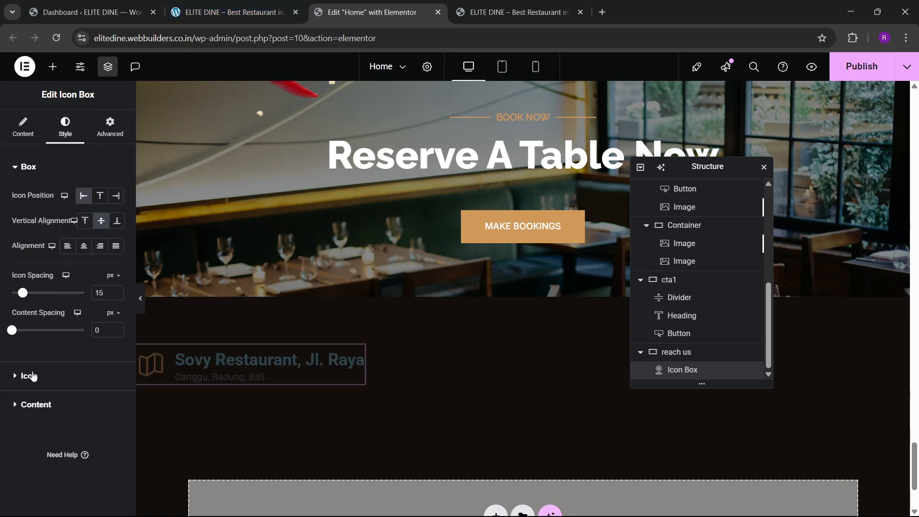
pyautogui.click(36, 405)
pyautogui.click(115, 279)
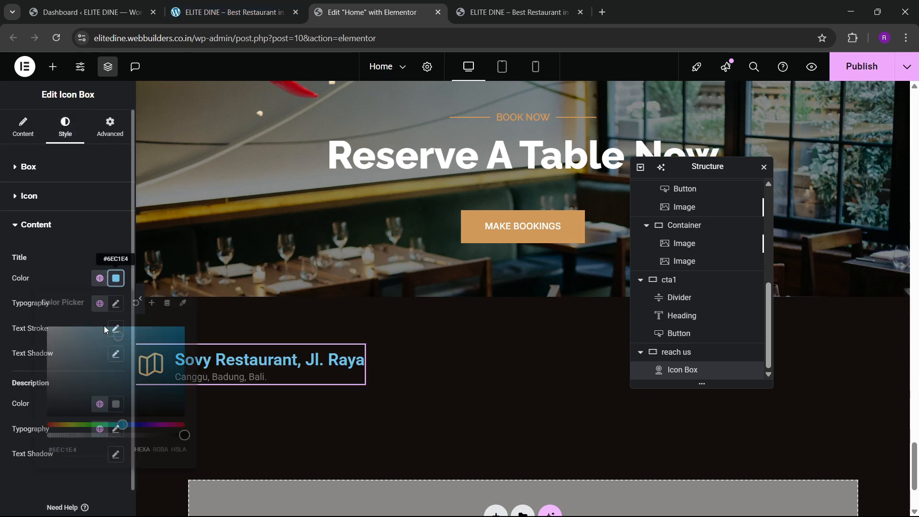
pyautogui.click(101, 282)
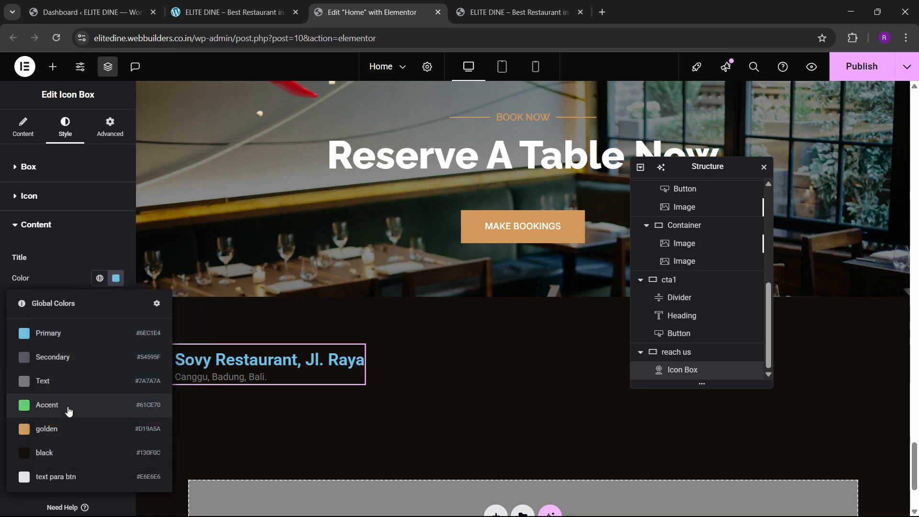
pyautogui.click(67, 473)
# Step: Set the icon box title's typography to Raleway, size 17 px, weight 500 (Medium)
pyautogui.click(115, 304)
pyautogui.click(88, 361)
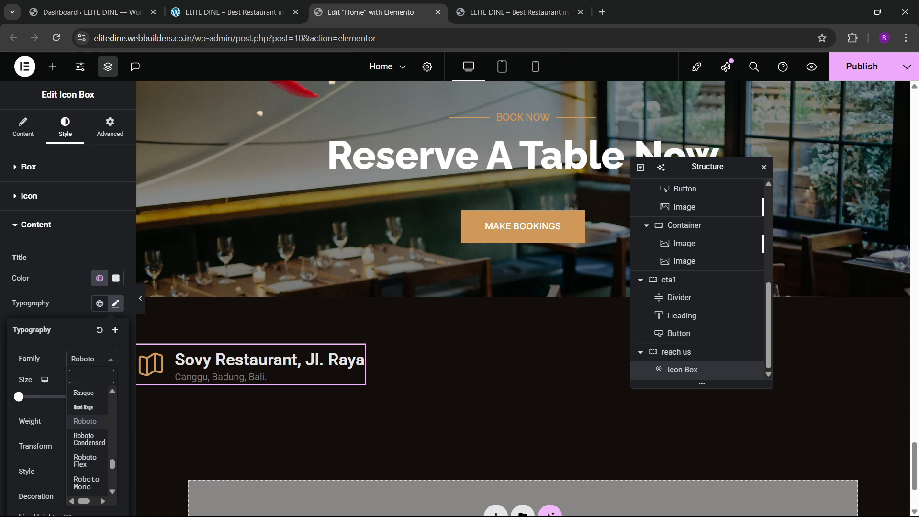
pyautogui.write('raleway')
pyautogui.press('Return')
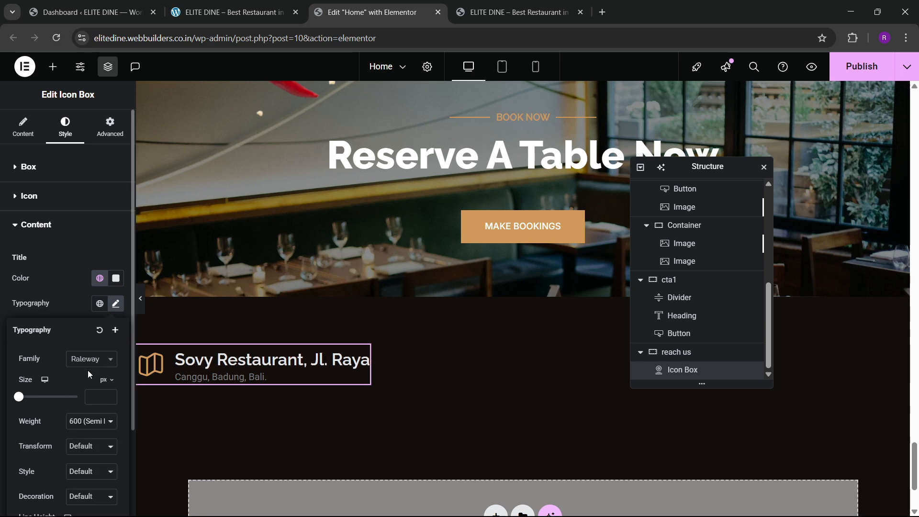
pyautogui.click(109, 395)
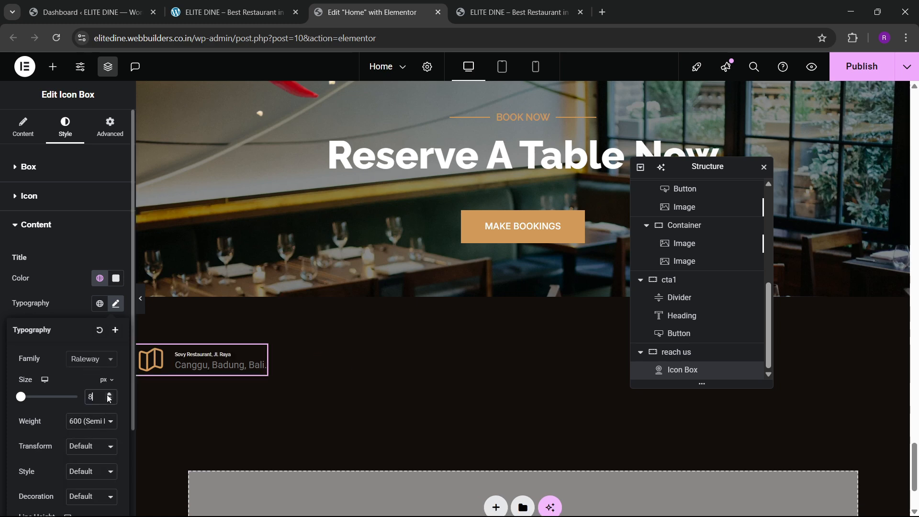
pyautogui.click(109, 395)
pyautogui.click(109, 395)
pyautogui.click(109, 394)
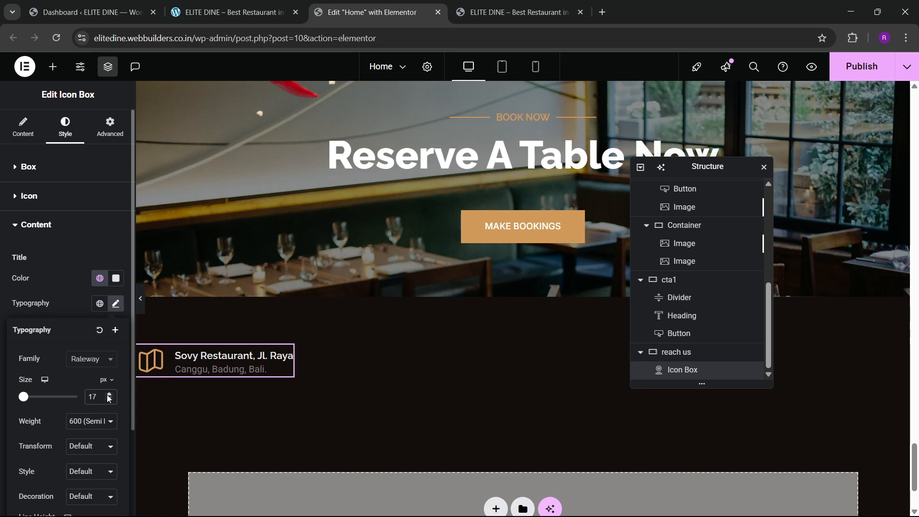
pyautogui.click(91, 421)
pyautogui.click(77, 305)
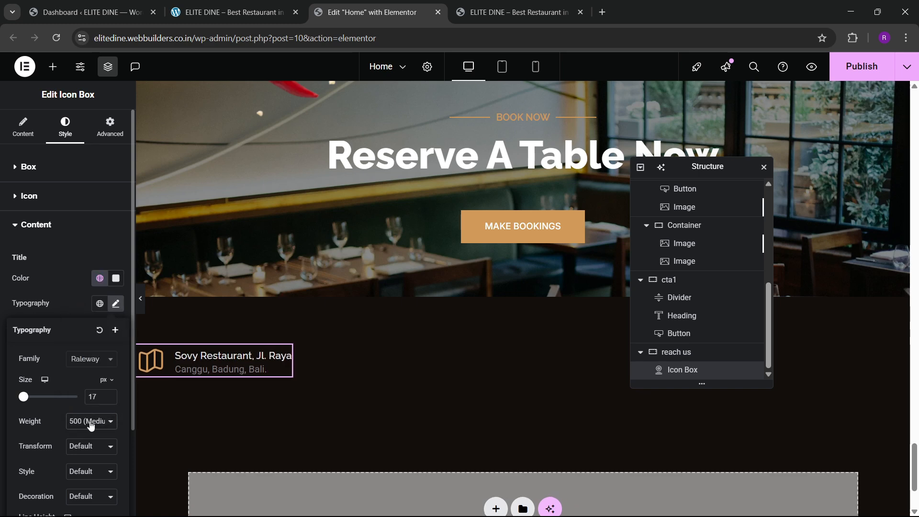
pyautogui.click(78, 314)
# Step: Give the icon box's description the global colour "text para btn" and the Raleway font family
pyautogui.scroll(-1, 104, 392)
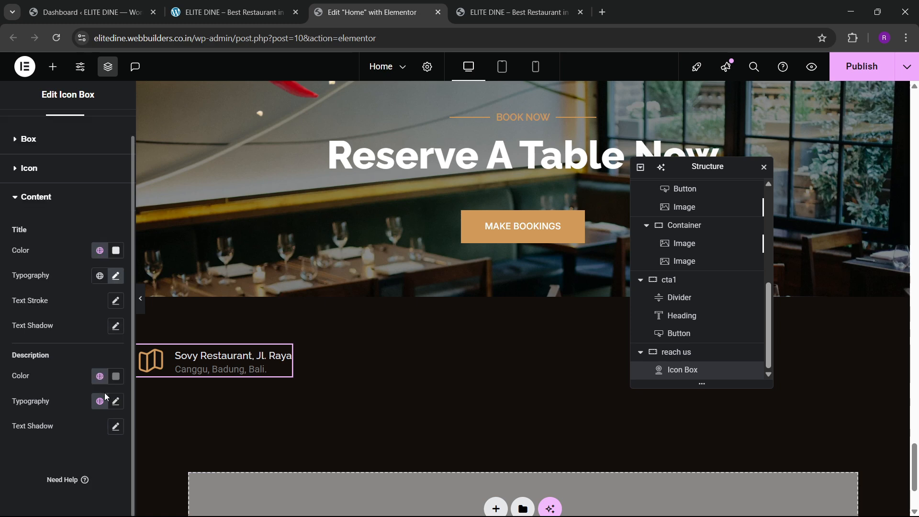
pyautogui.click(100, 375)
pyautogui.click(66, 352)
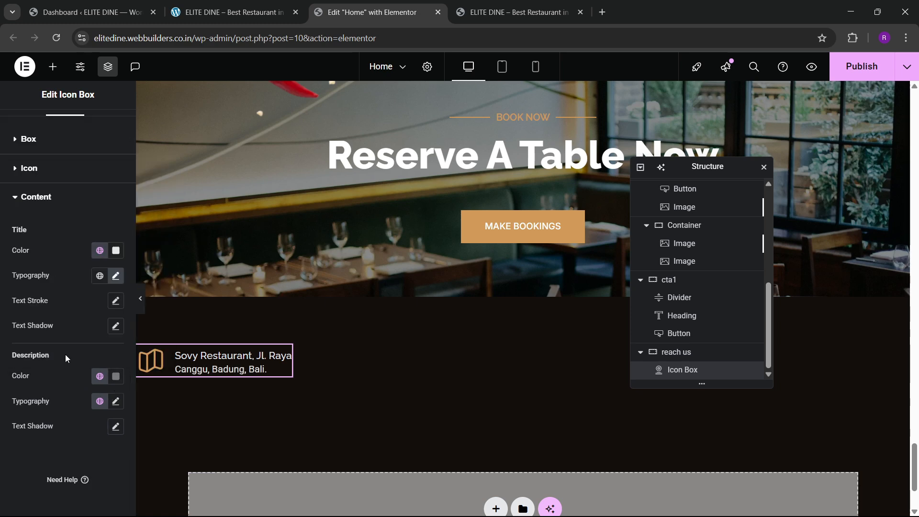
pyautogui.click(115, 401)
pyautogui.click(83, 283)
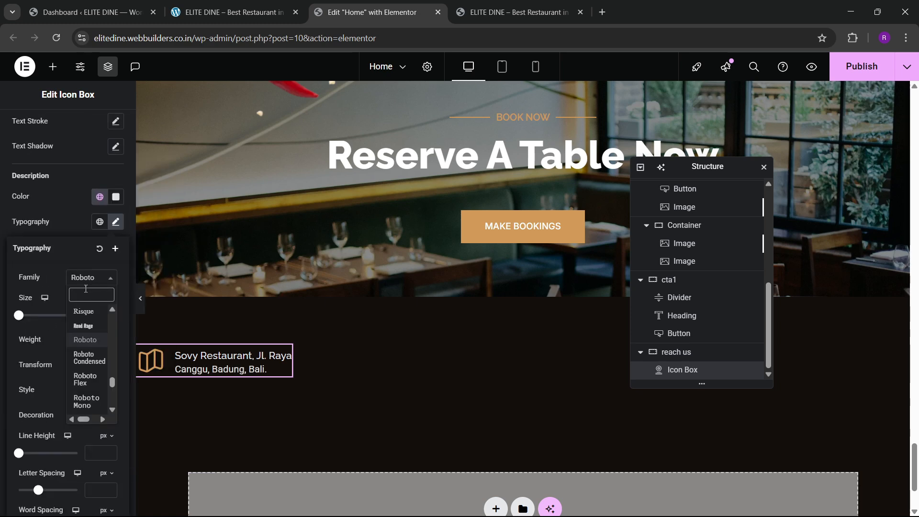
pyautogui.write('raleway')
pyautogui.press('Return')
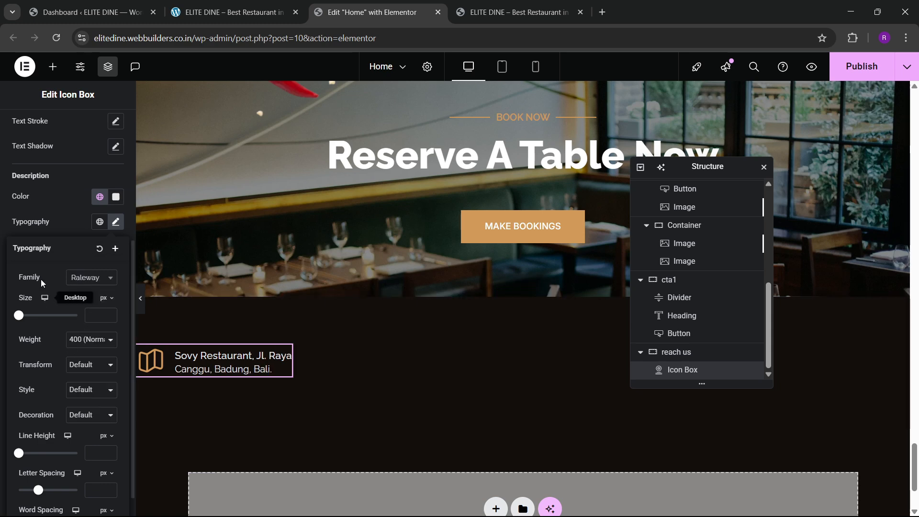
# Step: Set the icon's primary colour to the golden global colour and its size to 55 px
pyautogui.scroll(4, 36, 241)
pyautogui.click(39, 178)
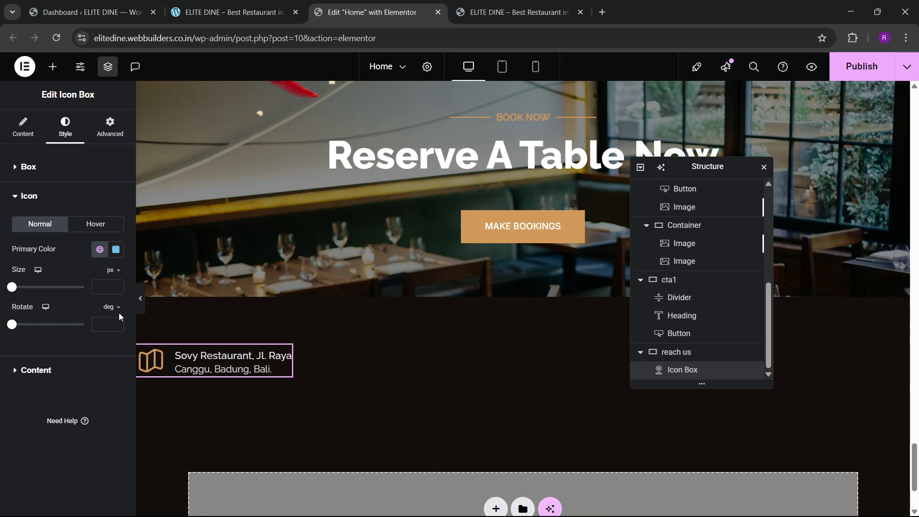
pyautogui.click(115, 251)
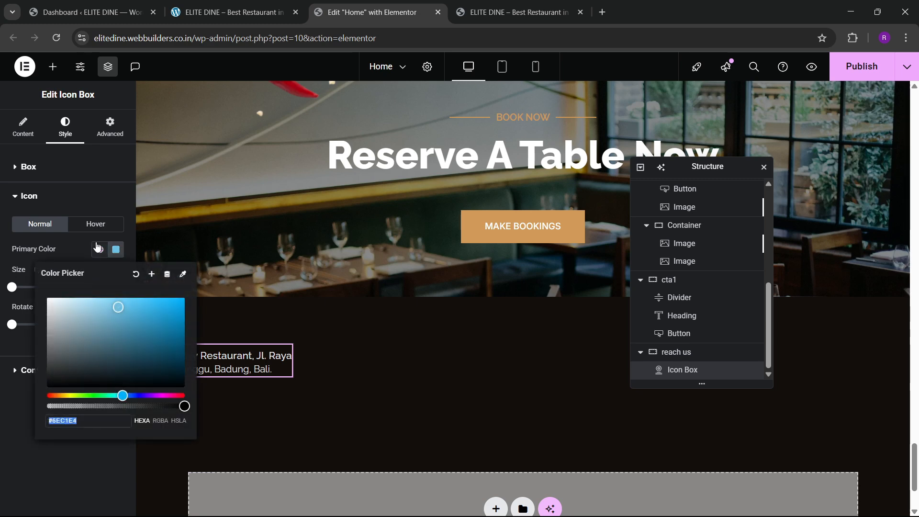
pyautogui.click(98, 249)
pyautogui.click(70, 398)
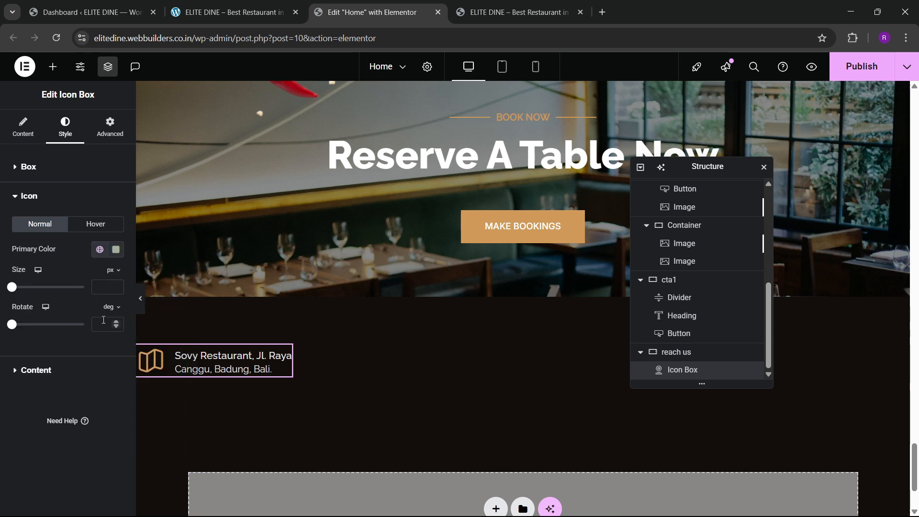
pyautogui.click(117, 284)
pyautogui.moveTo(118, 286); pyautogui.dragTo(118, 286)
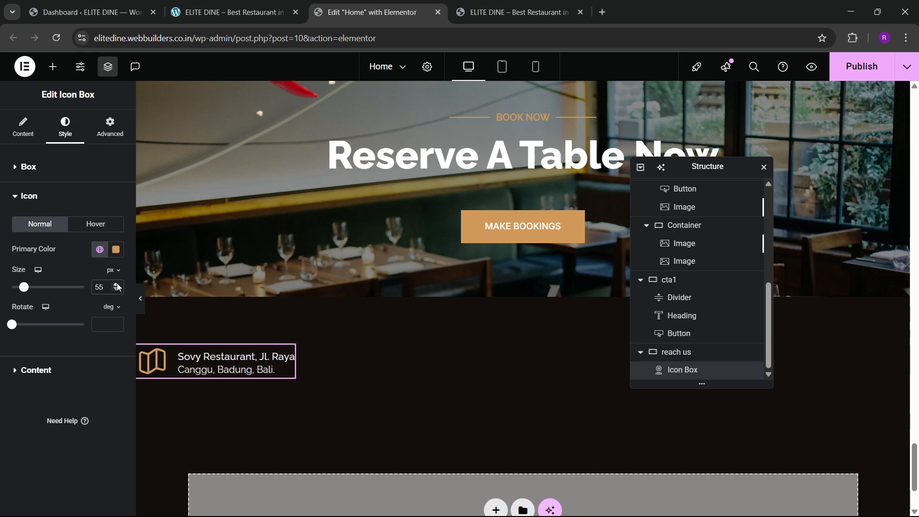
# Step: Duplicate the address icon box three times so the "reach us" container holds four icon boxes
pyautogui.rightClick(244, 370)
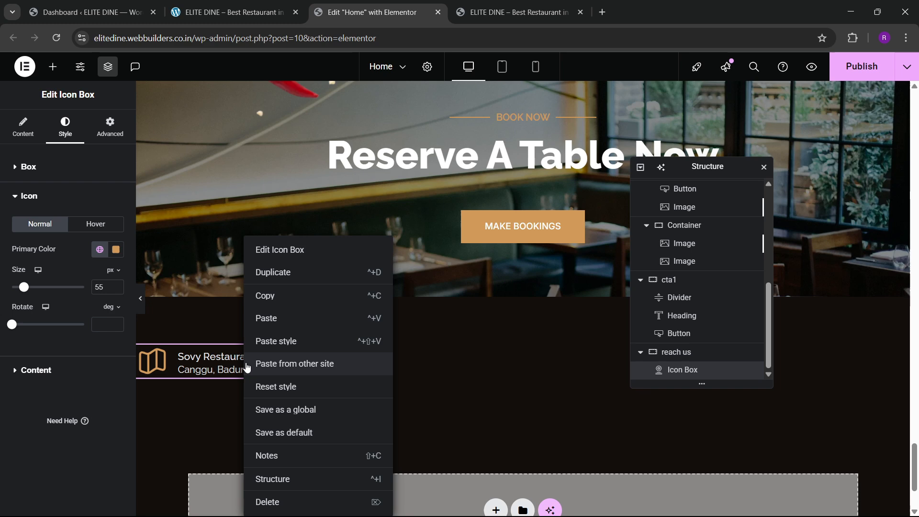
pyautogui.click(273, 271)
pyautogui.click(271, 14)
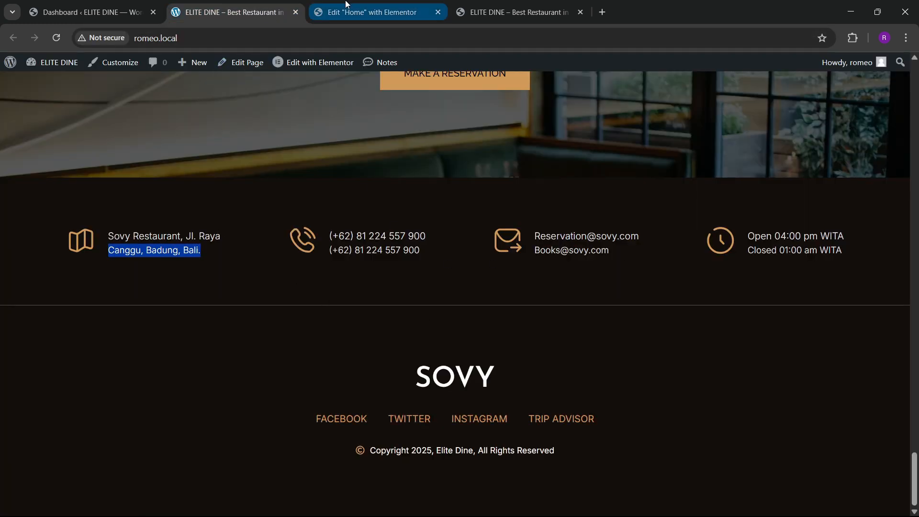
pyautogui.click(369, 12)
pyautogui.rightClick(402, 376)
pyautogui.click(448, 280)
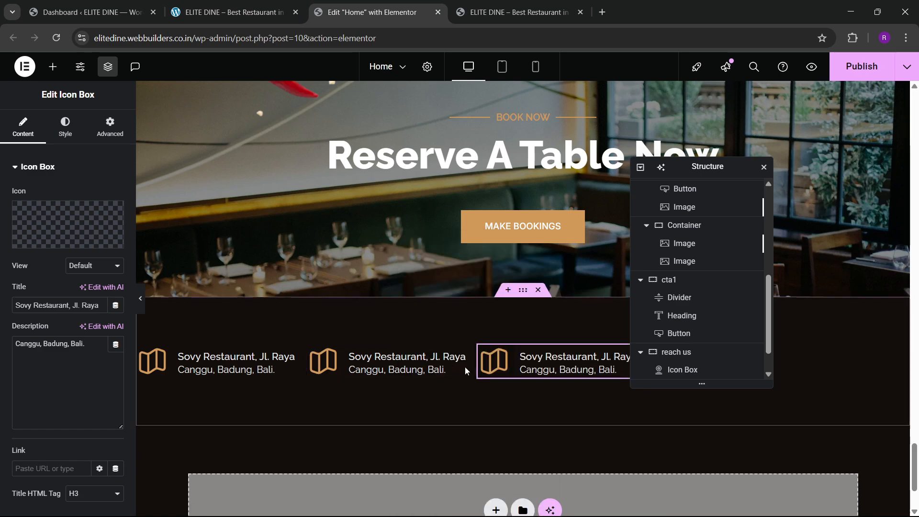
pyautogui.rightClick(518, 365)
pyautogui.click(526, 275)
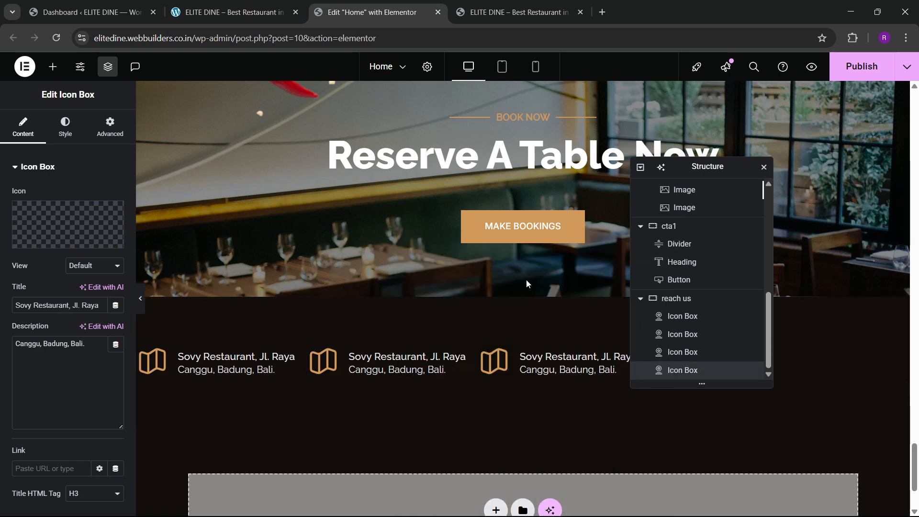
# Step: Set the "reach us" container's justify content to space between and align its items to the center
pyautogui.click(682, 298)
pyautogui.click(23, 128)
pyautogui.scroll(-3, 68, 289)
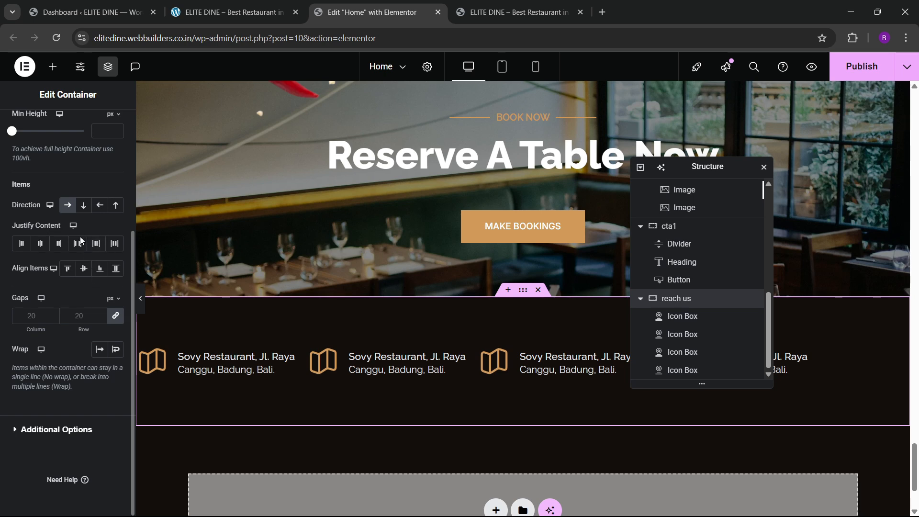
pyautogui.click(77, 243)
pyautogui.click(83, 268)
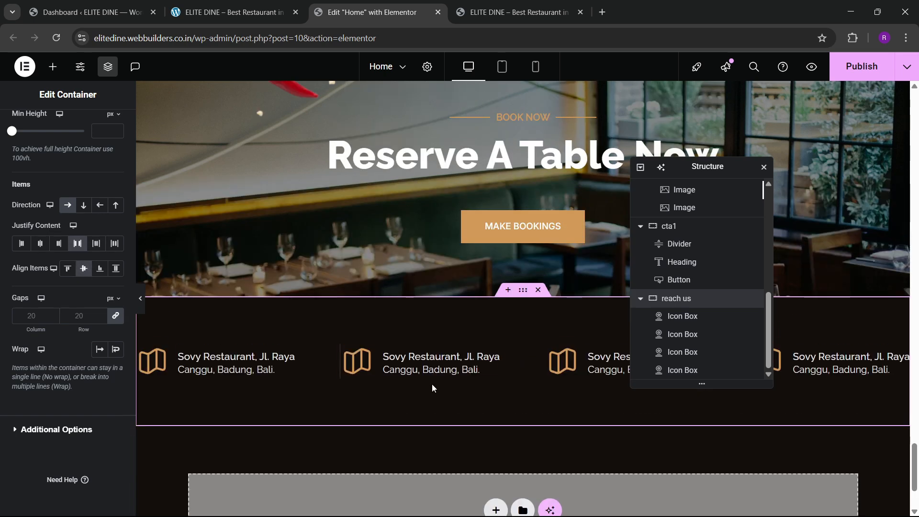
# Step: Replace the second icon box's map icon with the golden phone icon from the media library
pyautogui.click(475, 357)
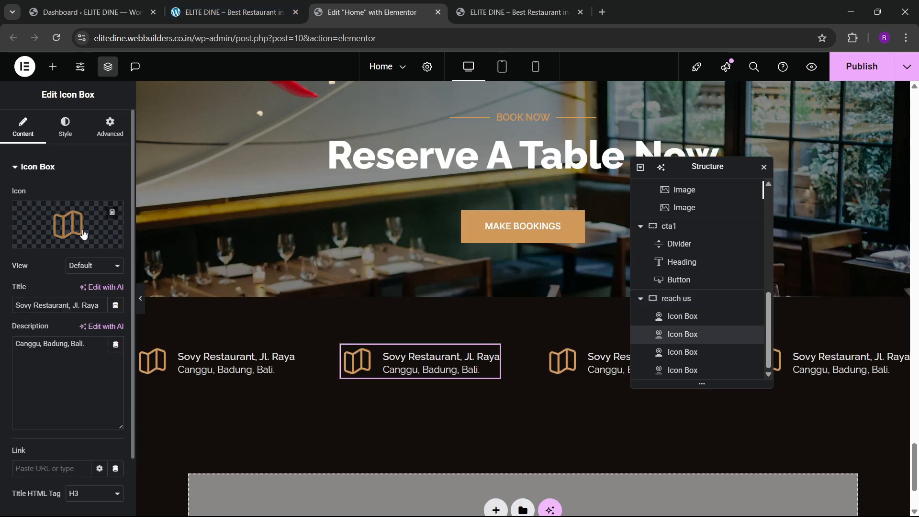
pyautogui.click(91, 242)
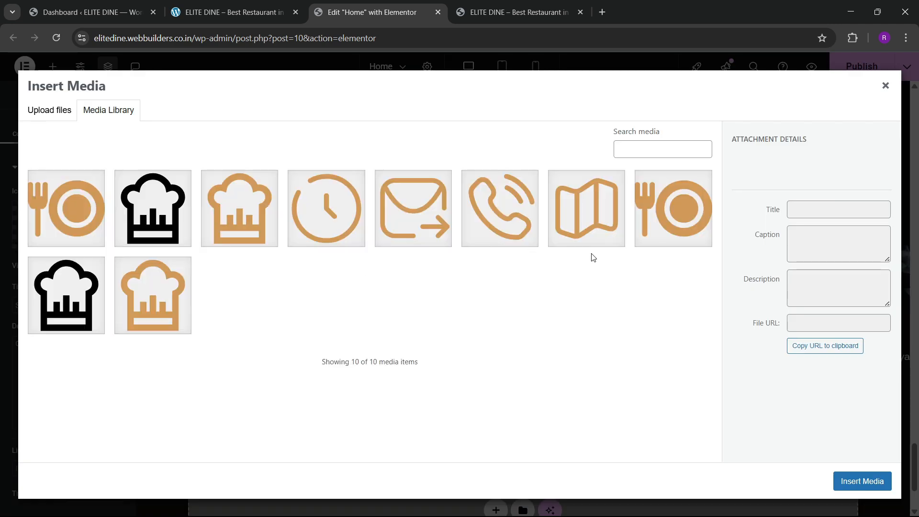
pyautogui.click(500, 209)
pyautogui.click(869, 481)
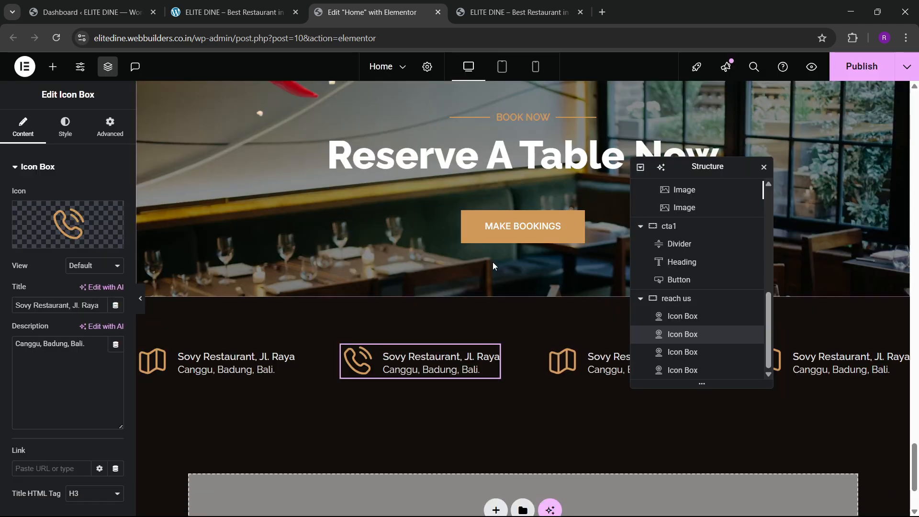
# Step: Replace the third icon box's map icon with the golden envelope icon, matching the reference site
pyautogui.hotkey('ctrl', 'shift', 'Tab')
pyautogui.hotkey('ctrl', 'Tab')
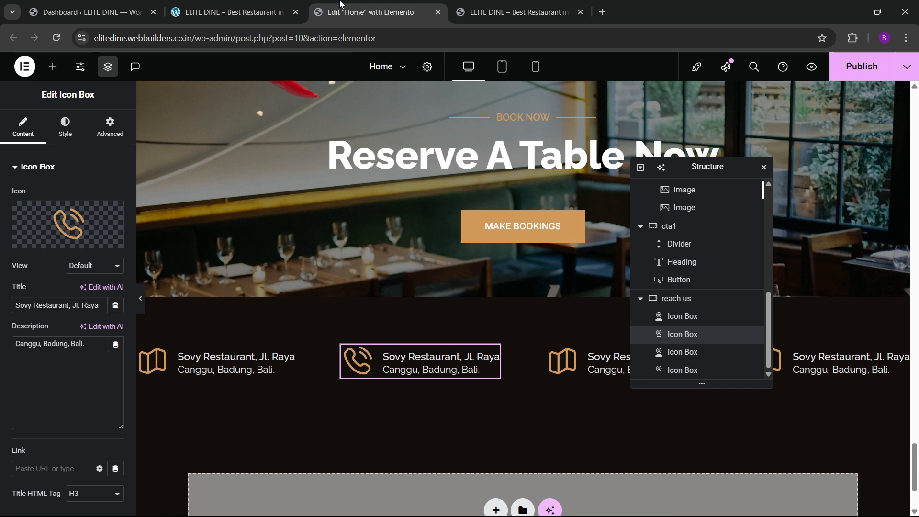
pyautogui.click(591, 355)
pyautogui.click(102, 246)
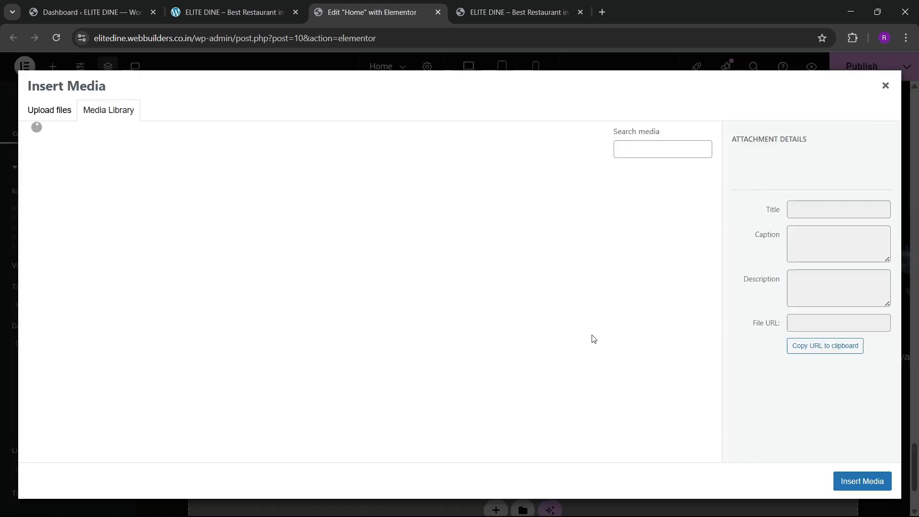
pyautogui.click(410, 239)
pyautogui.click(856, 481)
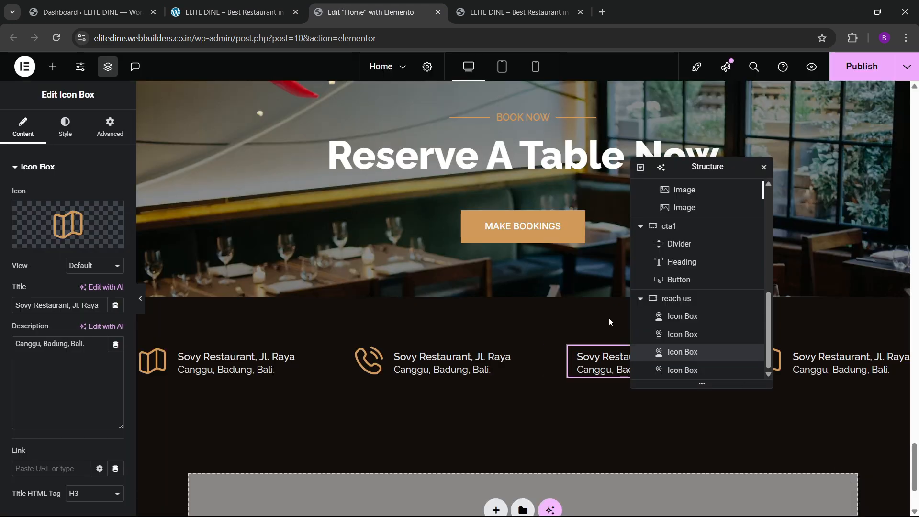
# Step: Replace the fourth icon box's map icon with the golden clock icon from the media library
pyautogui.click(213, 4)
pyautogui.click(369, 12)
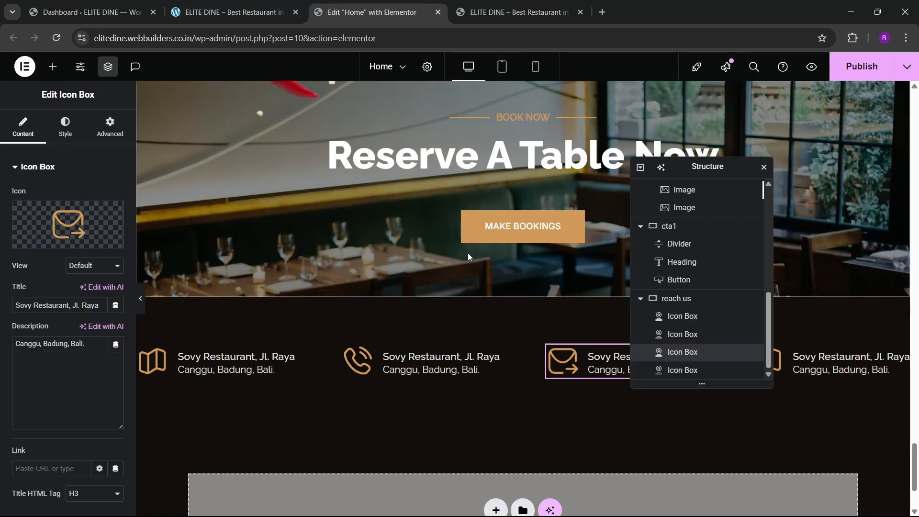
pyautogui.click(94, 240)
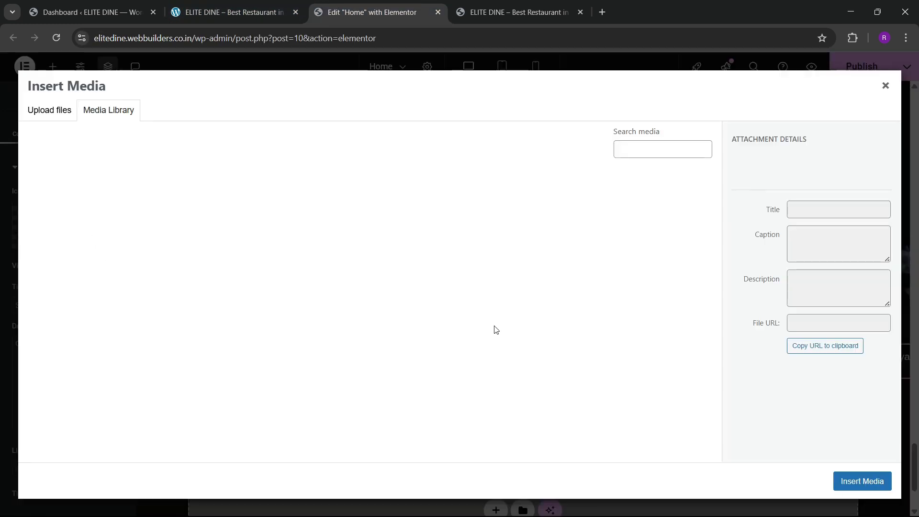
pyautogui.click(344, 221)
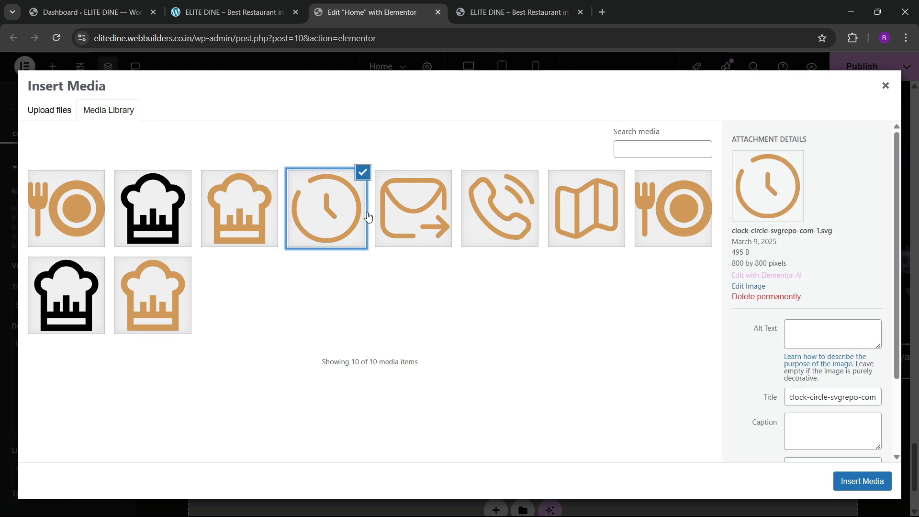
pyautogui.click(861, 481)
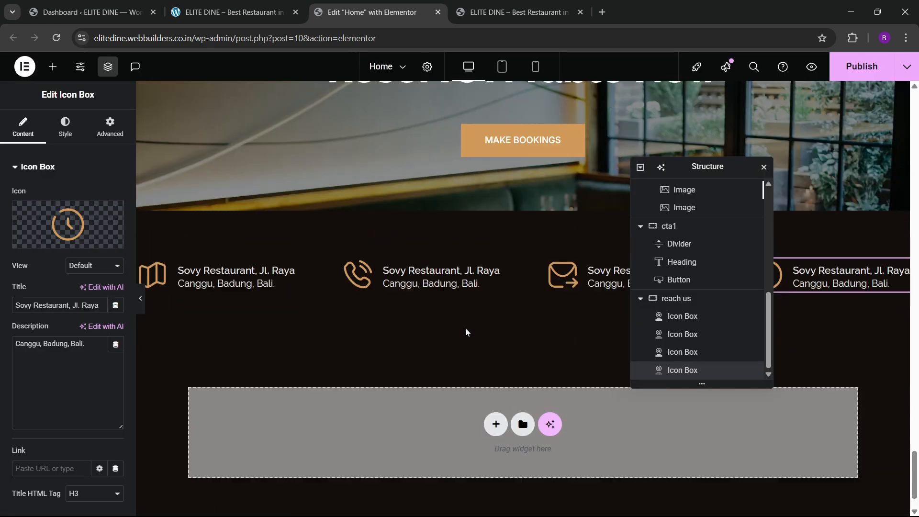
# Step: Publish the home page and compare the contact row on the live site with the reference site
pyautogui.click(876, 68)
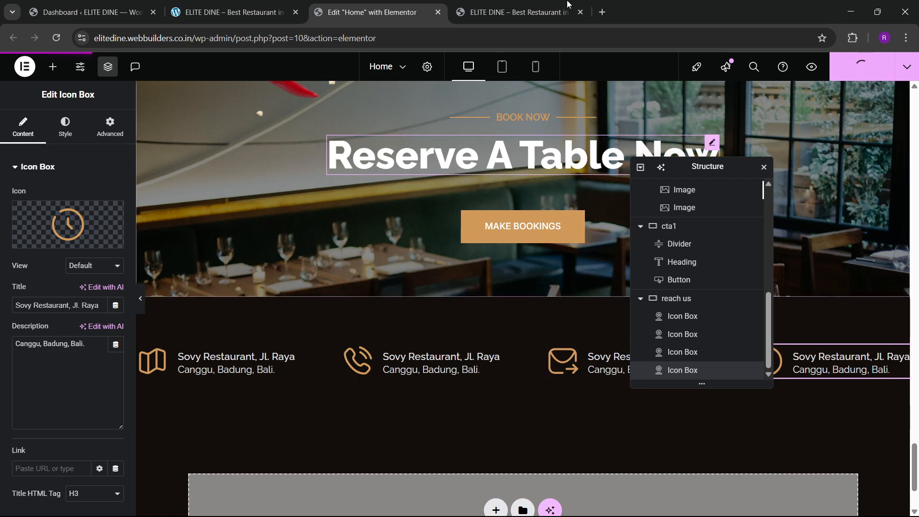
pyautogui.click(516, 12)
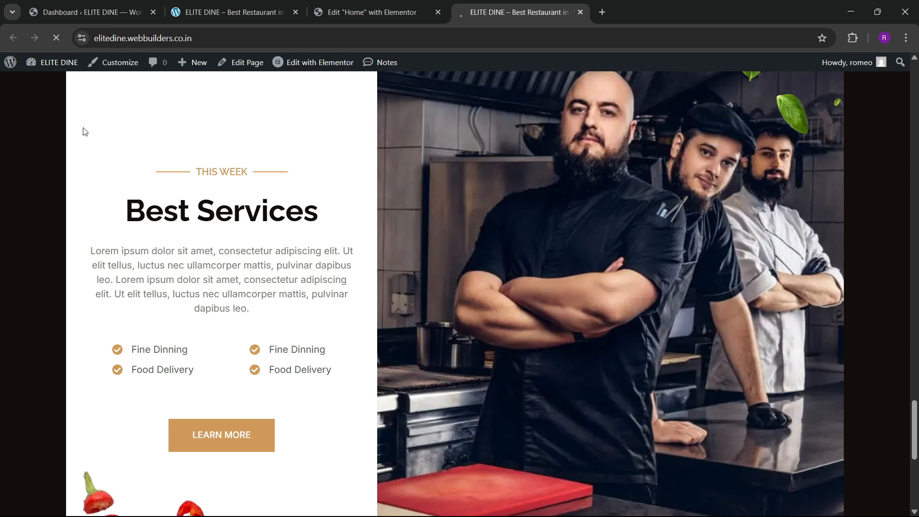
pyautogui.scroll(-10, 468, 339)
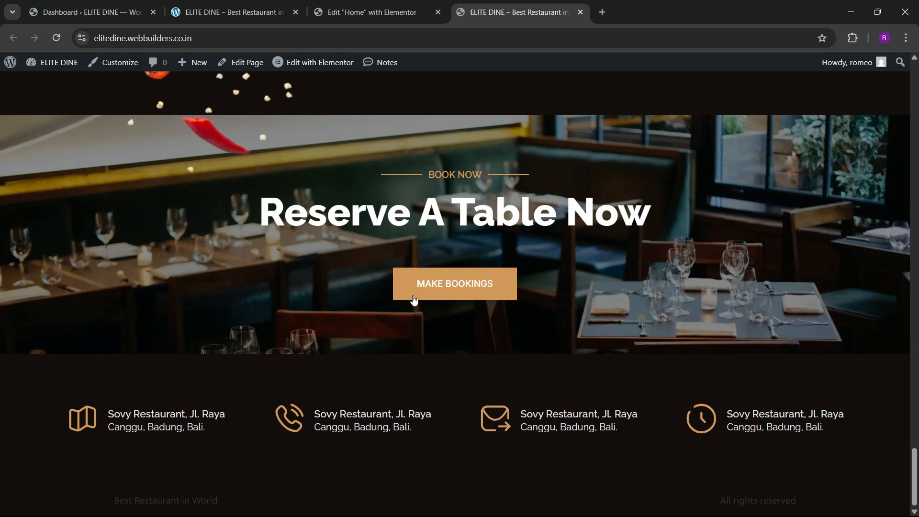
pyautogui.moveTo(495, 514)
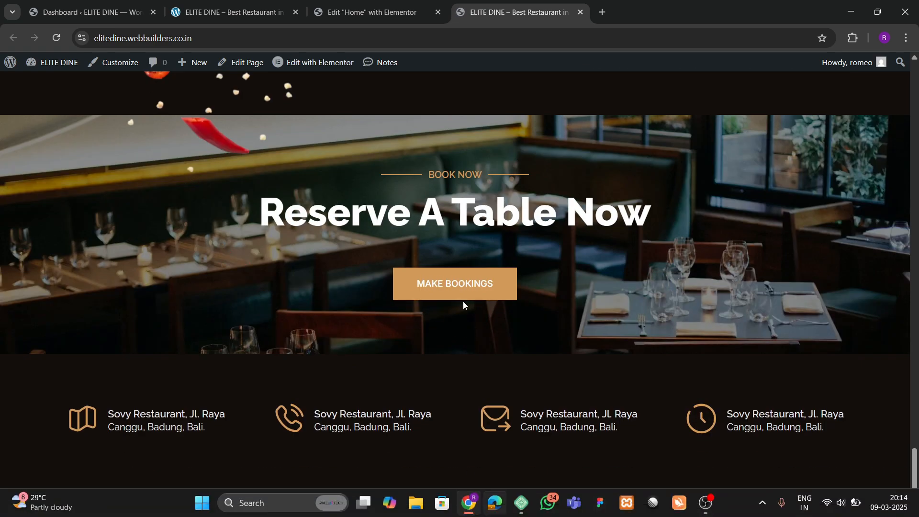
pyautogui.click(371, 12)
pyautogui.click(230, 12)
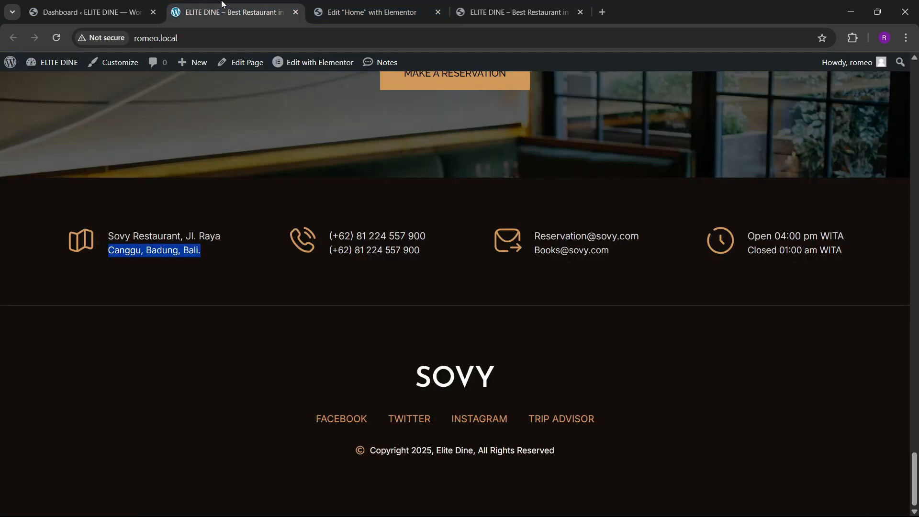
# Step: Create a new footer template from the Theme Builder in a new tab and dismiss the template library
pyautogui.click(96, 4)
pyautogui.moveTo(33, 276)
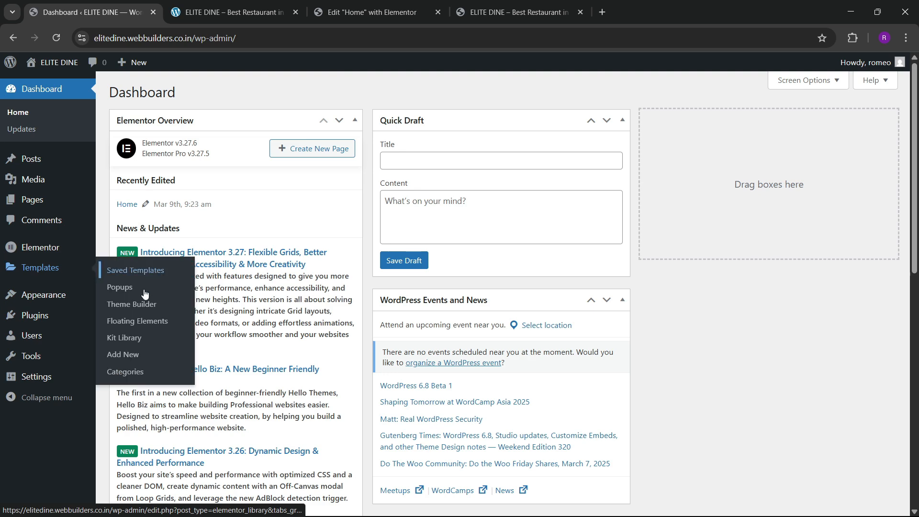
pyautogui.rightClick(140, 307)
pyautogui.click(183, 320)
pyautogui.click(221, 6)
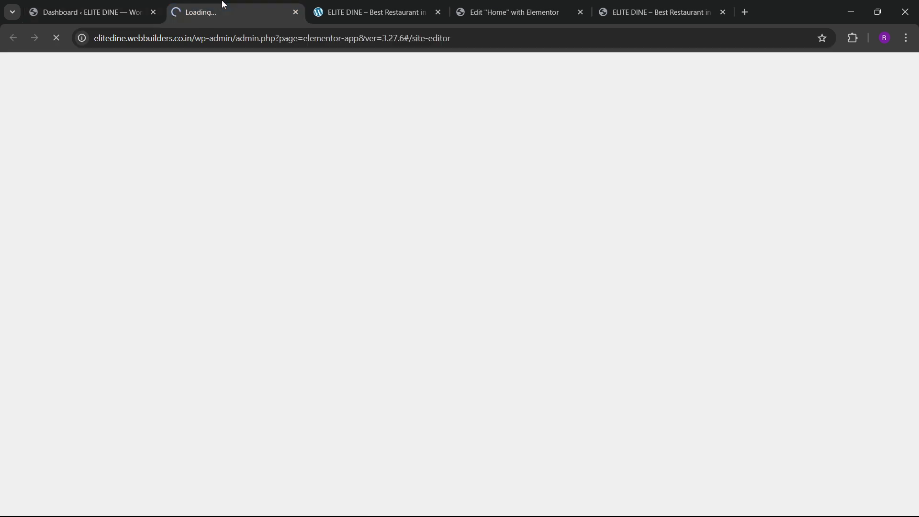
pyautogui.click(125, 5)
pyautogui.click(212, 5)
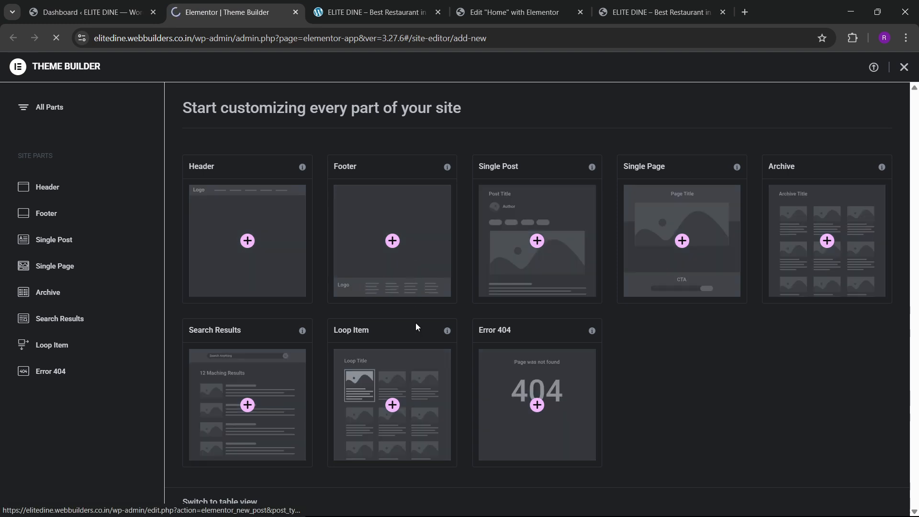
pyautogui.click(365, 5)
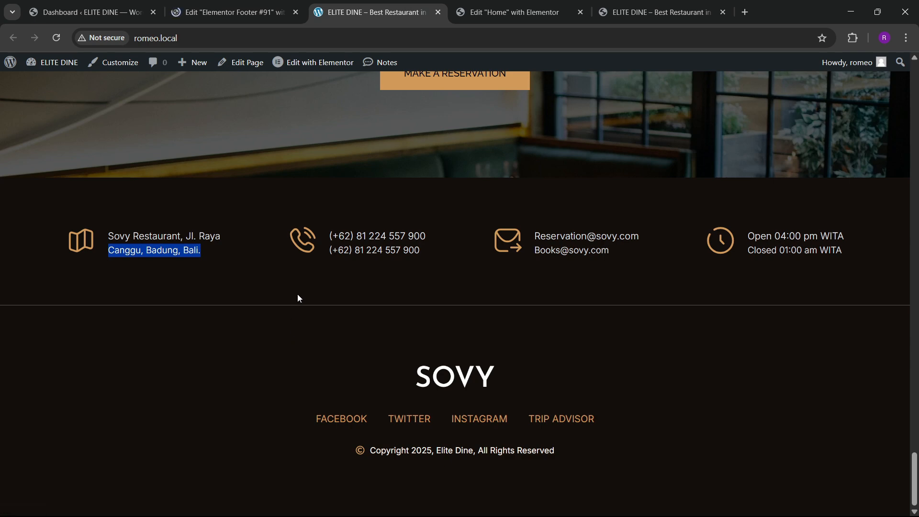
pyautogui.click(287, 5)
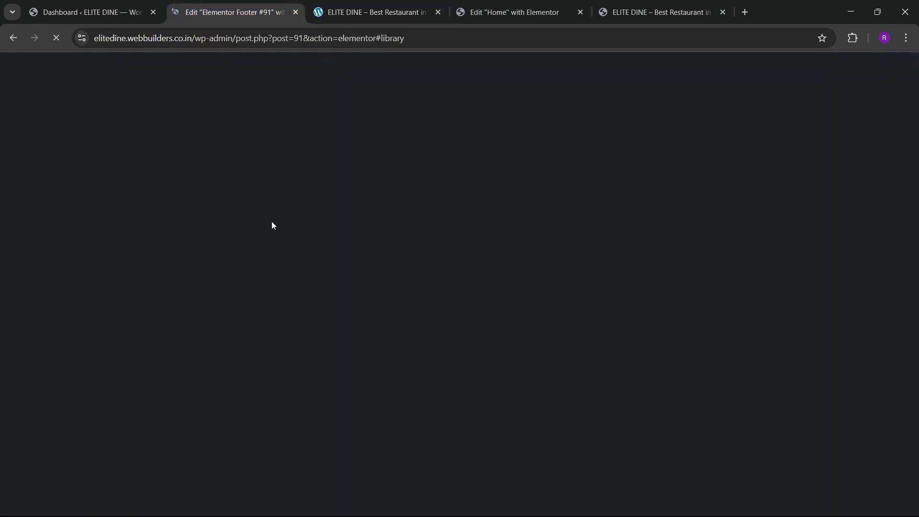
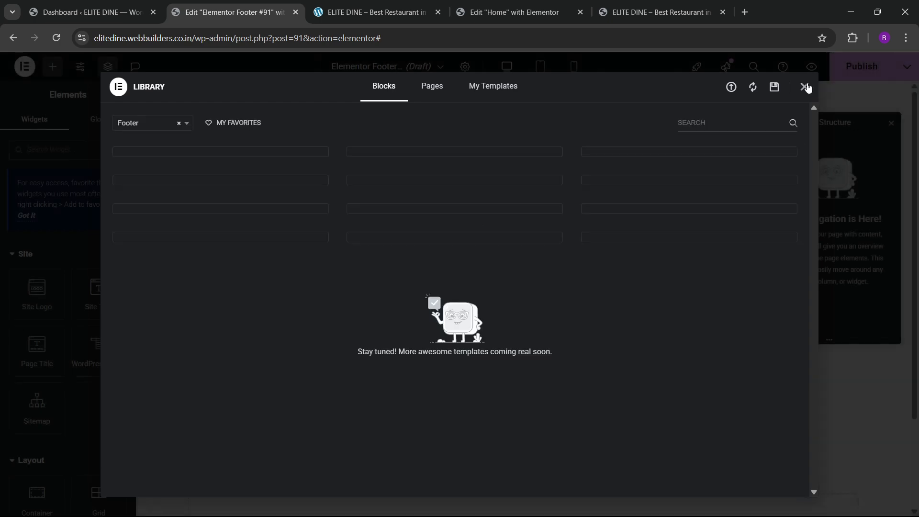
pyautogui.click(803, 87)
# Step: Add a single-column flexbox container, name it footer, and set its boxed content width to 1300 px
pyautogui.scroll(-3, 402, 332)
pyautogui.click(494, 415)
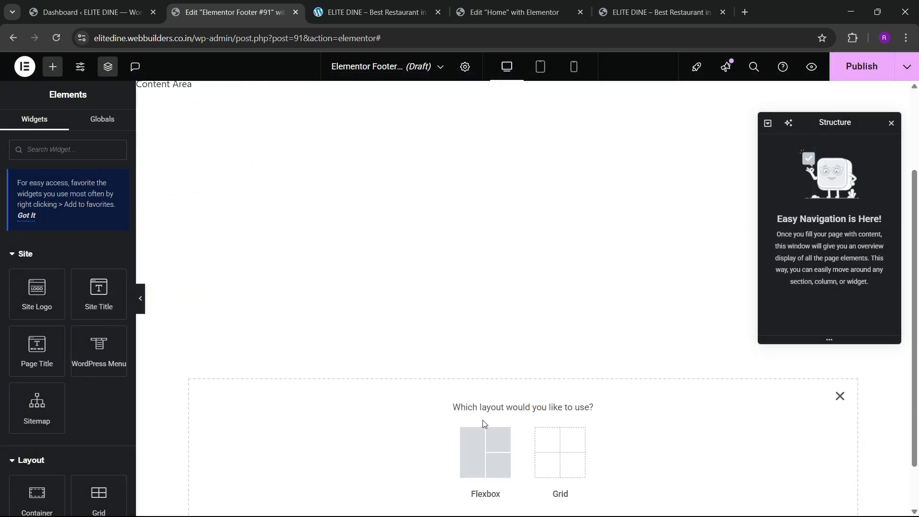
pyautogui.scroll(-1, 483, 429)
pyautogui.click(480, 427)
pyautogui.click(359, 384)
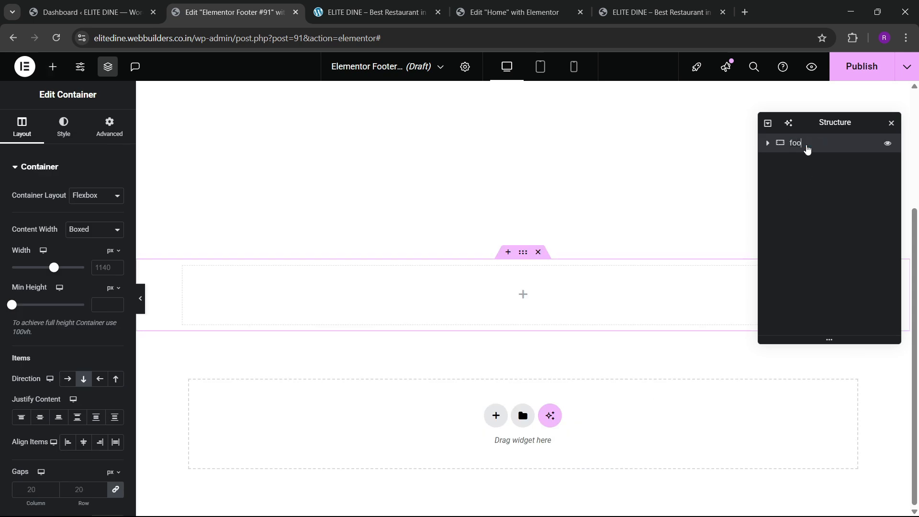
pyautogui.click(94, 272)
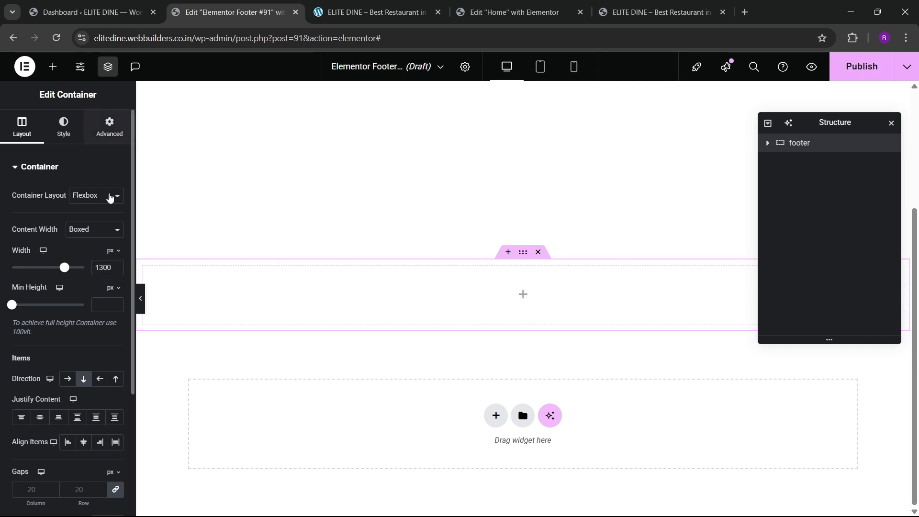
# Step: Set the footer container's padding to 80 px at top and bottom and 0 on both sides
pyautogui.click(109, 128)
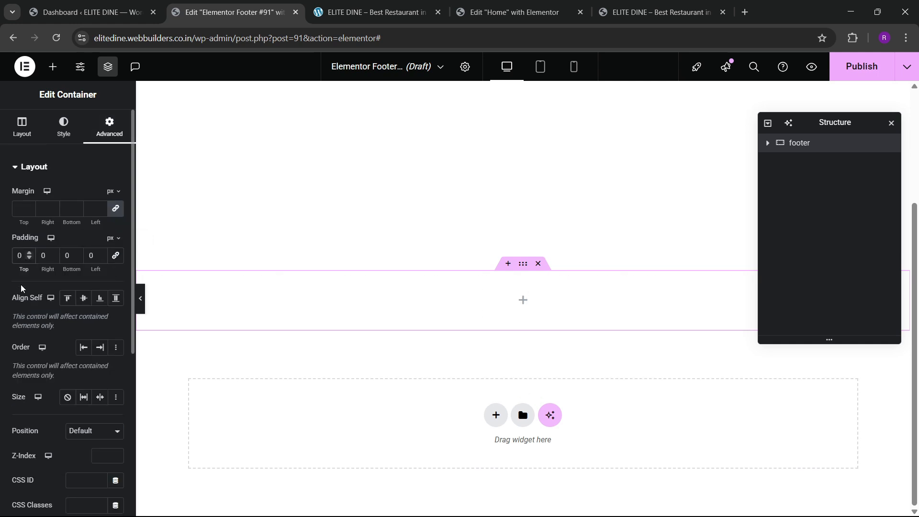
pyautogui.write('8')
pyautogui.write('8')
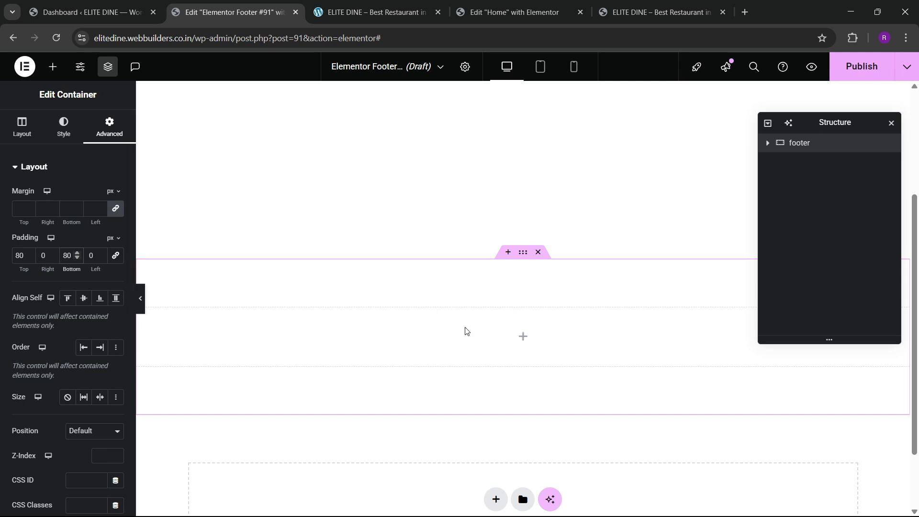
# Step: Give the footer container a classic background in the near-black global color
pyautogui.click(57, 138)
pyautogui.click(78, 220)
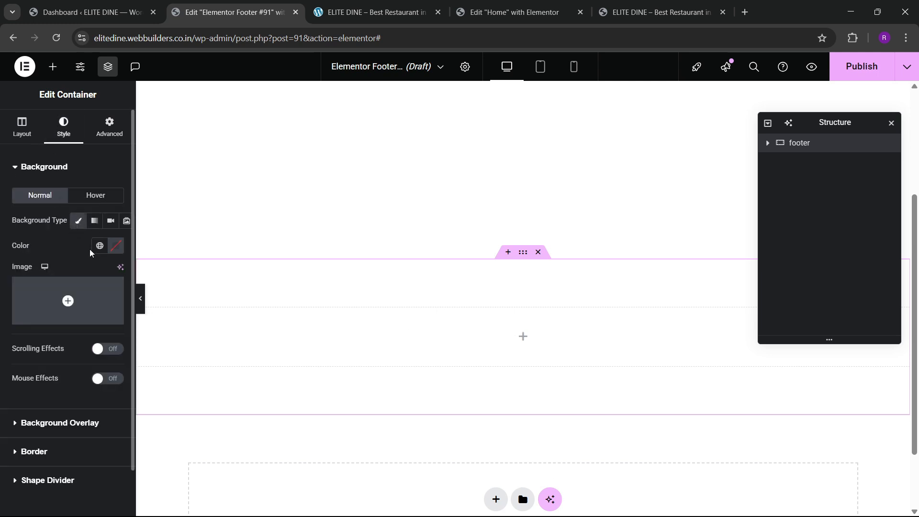
pyautogui.click(99, 246)
pyautogui.click(61, 421)
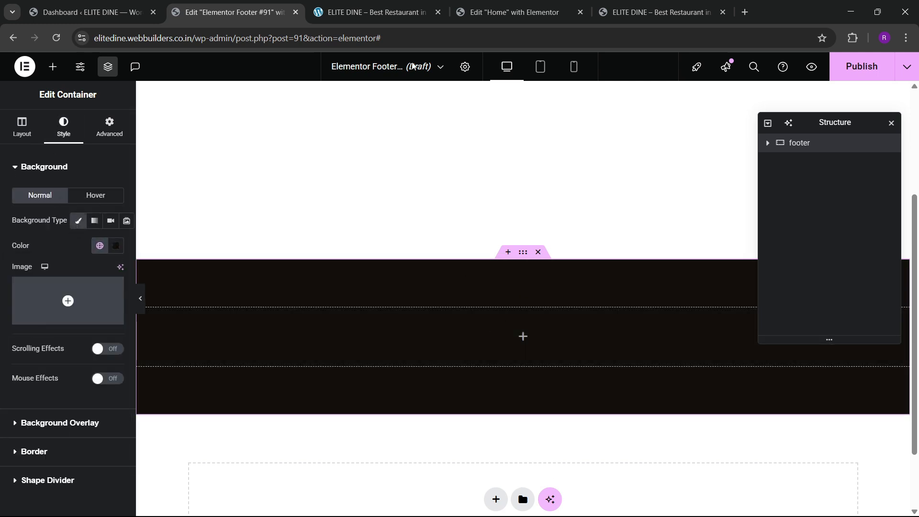
# Step: Add an image widget to the footer container and fill it with the white SOVY logo from the media library
pyautogui.click(52, 66)
pyautogui.scroll(-3, 81, 348)
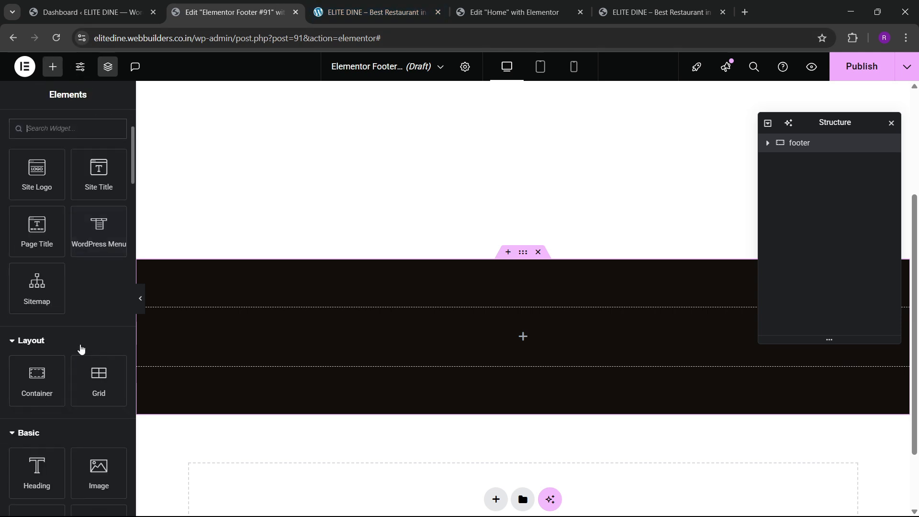
pyautogui.scroll(-3, 59, 408)
pyautogui.moveTo(97, 354); pyautogui.dragTo(358, 355)
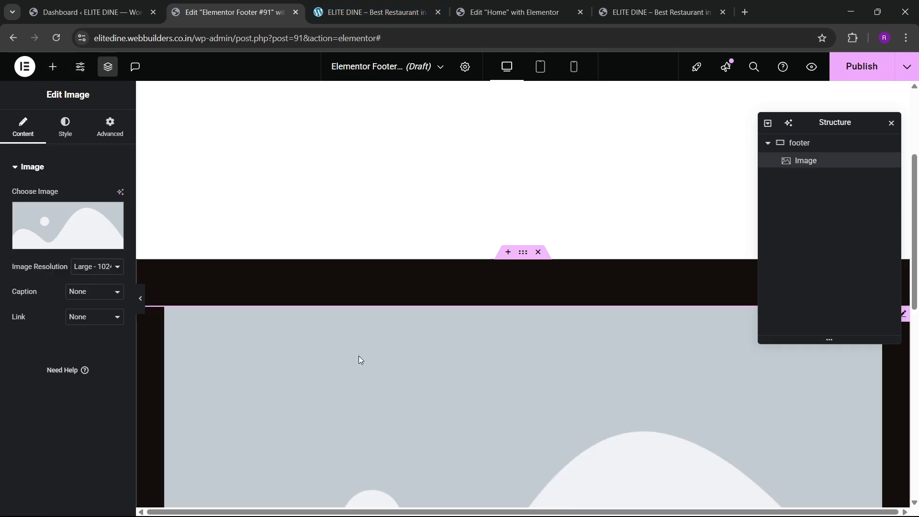
pyautogui.click(43, 228)
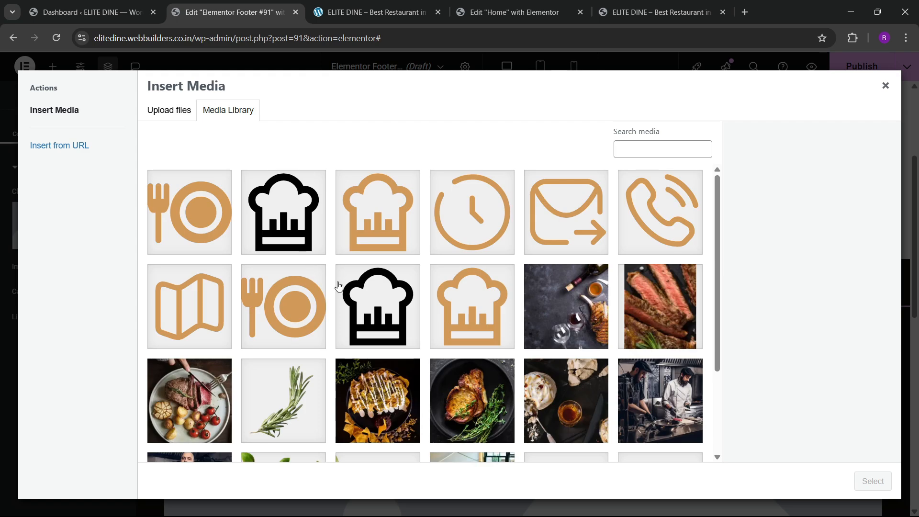
pyautogui.scroll(-2, 335, 287)
pyautogui.scroll(2, 347, 301)
pyautogui.scroll(-2, 607, 349)
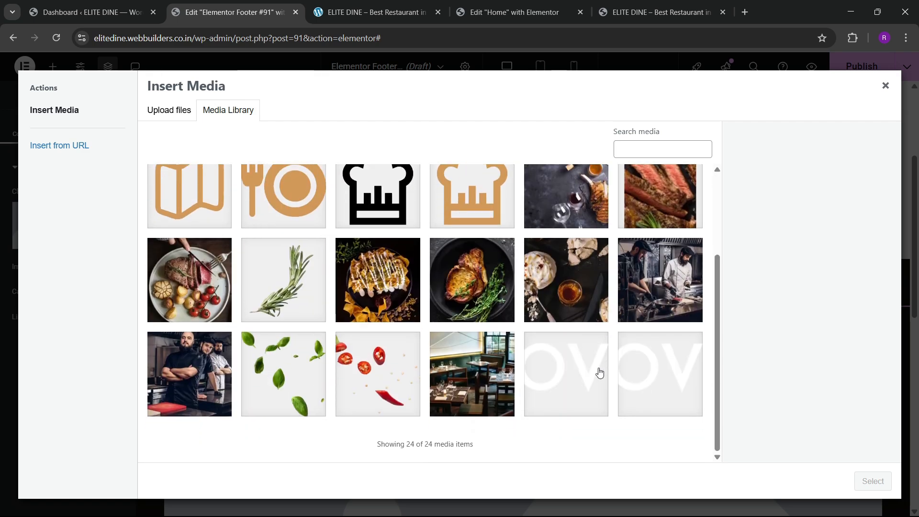
pyautogui.click(577, 368)
pyautogui.click(872, 481)
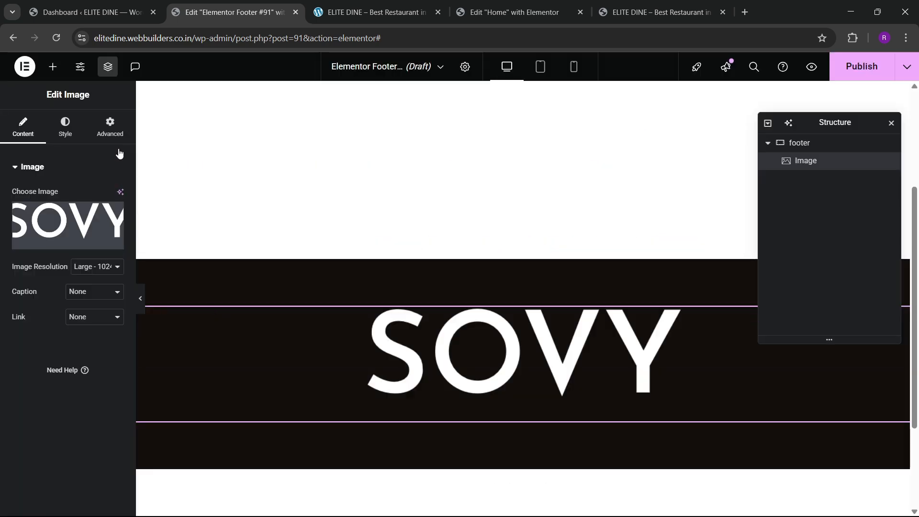
# Step: Set the footer container's justify content and align items to center
pyautogui.click(65, 126)
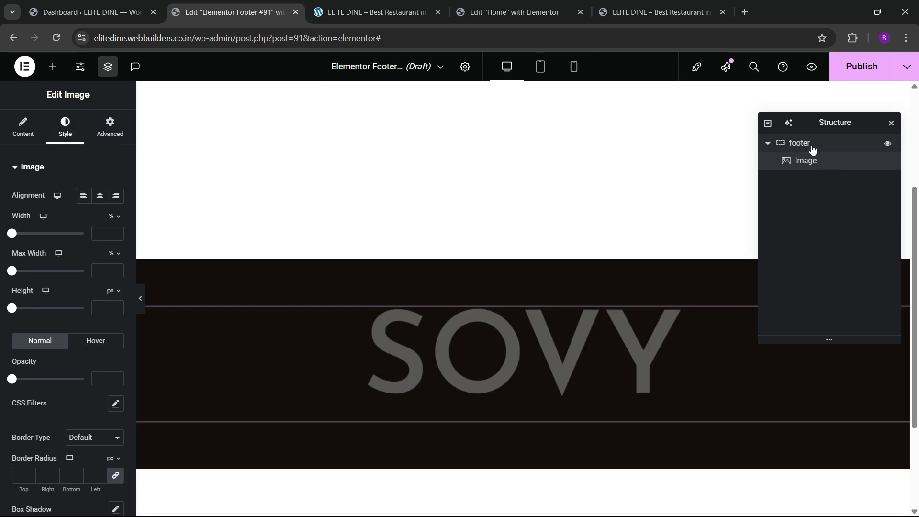
pyautogui.click(25, 128)
pyautogui.scroll(-3, 82, 315)
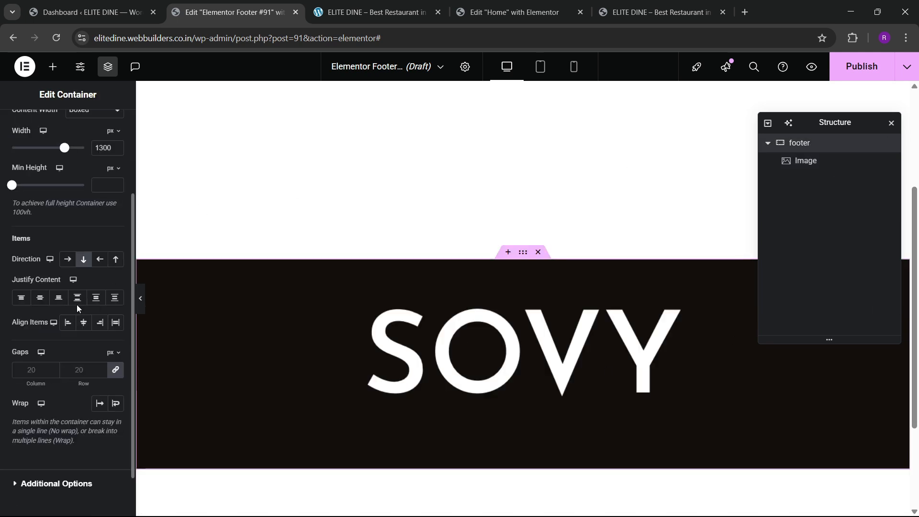
pyautogui.click(38, 301)
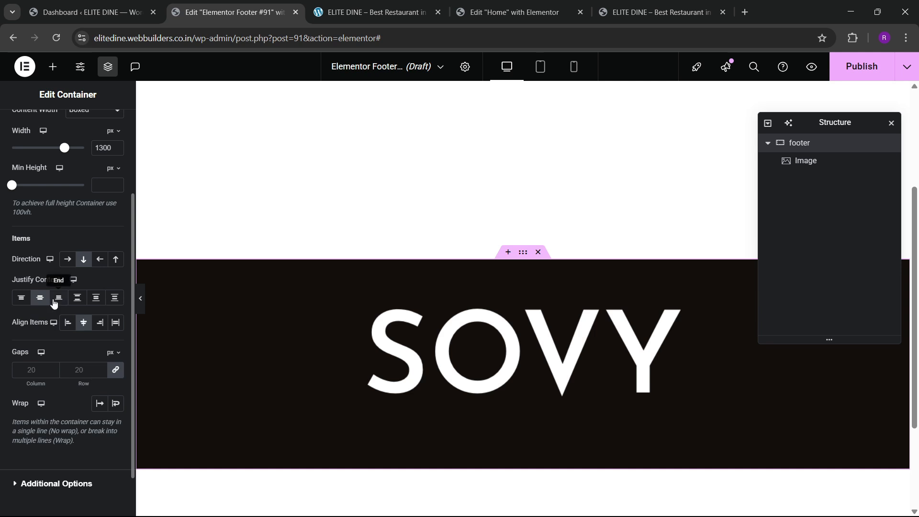
pyautogui.scroll(5, 54, 297)
# Step: Reduce the footer logo image's width to about 25%
pyautogui.click(426, 349)
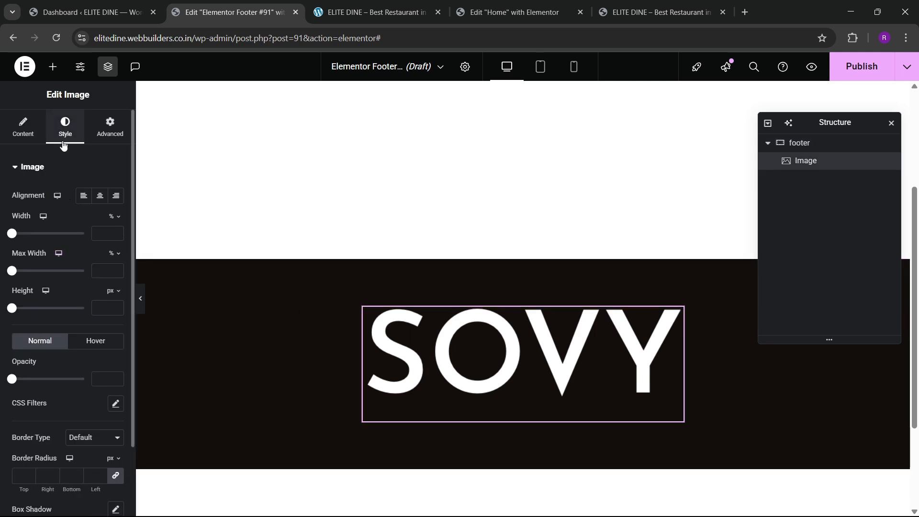
pyautogui.click(104, 135)
pyautogui.click(66, 129)
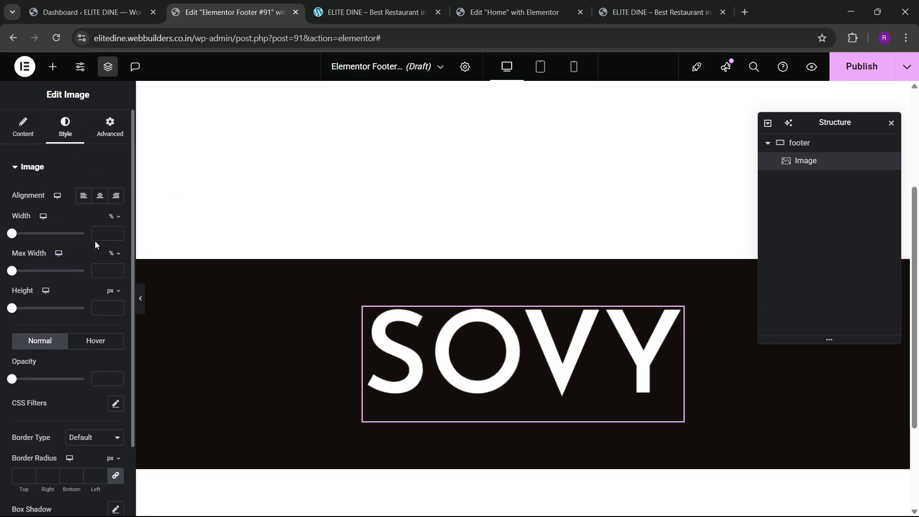
pyautogui.click(96, 123)
pyautogui.click(65, 128)
pyautogui.click(116, 232)
pyautogui.click(117, 232)
pyautogui.click(117, 232)
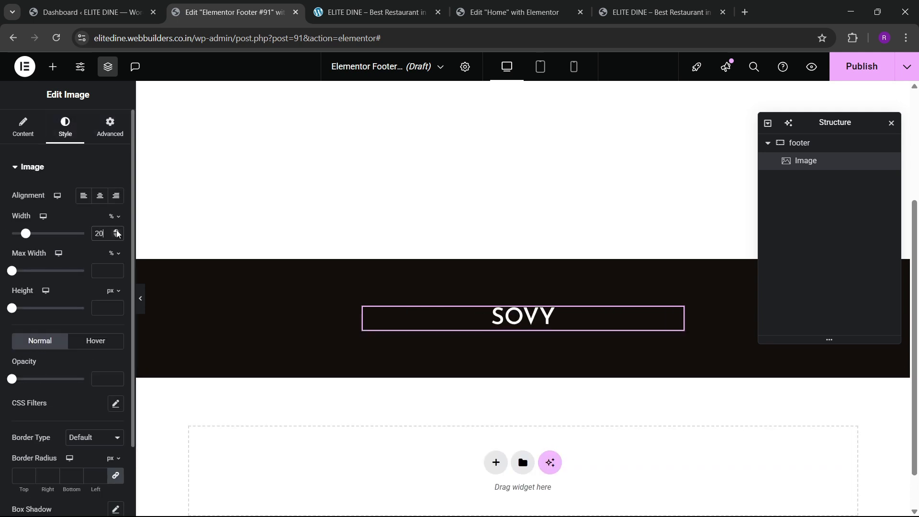
pyautogui.click(117, 232)
pyautogui.click(117, 232)
pyautogui.click(117, 232)
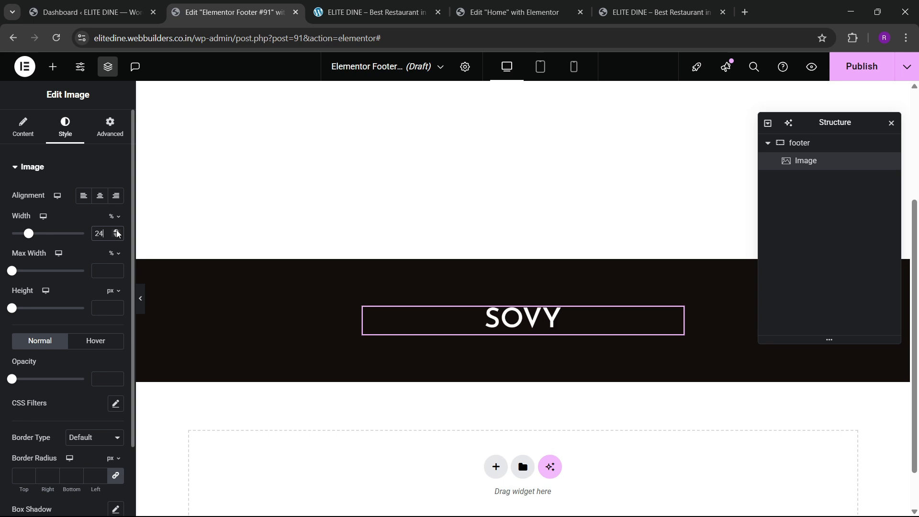
pyautogui.click(117, 232)
pyautogui.click(109, 128)
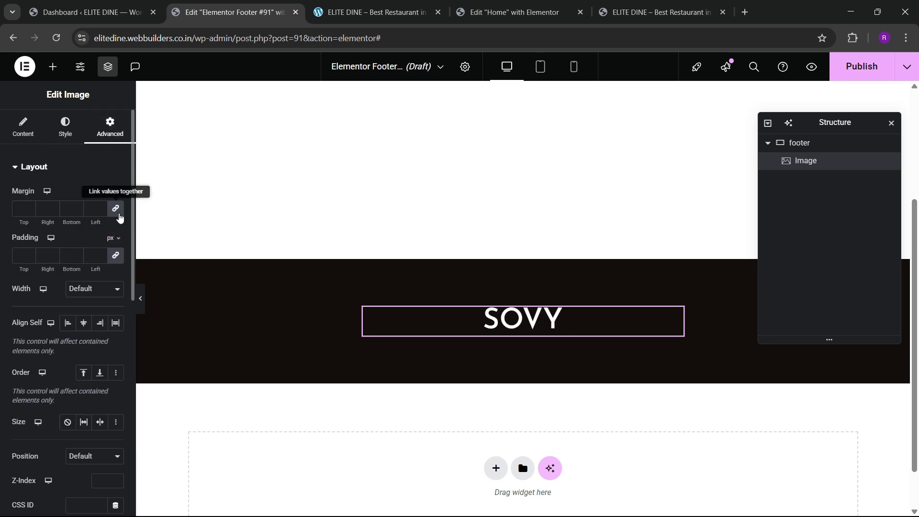
# Step: Unlink the footer logo image's margins and set its bottom margin to -7 px
pyautogui.click(79, 213)
pyautogui.click(79, 214)
pyautogui.click(78, 214)
pyautogui.click(79, 213)
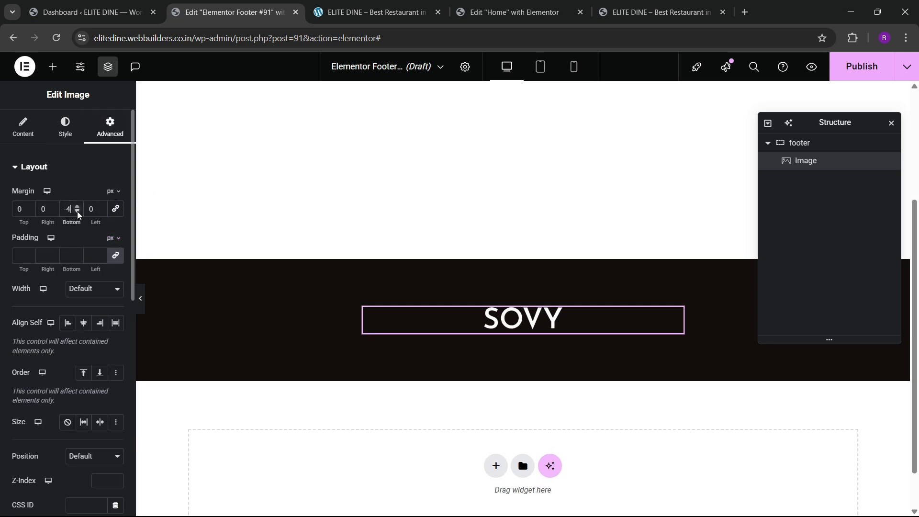
pyautogui.click(79, 213)
pyautogui.click(79, 213)
pyautogui.click(78, 213)
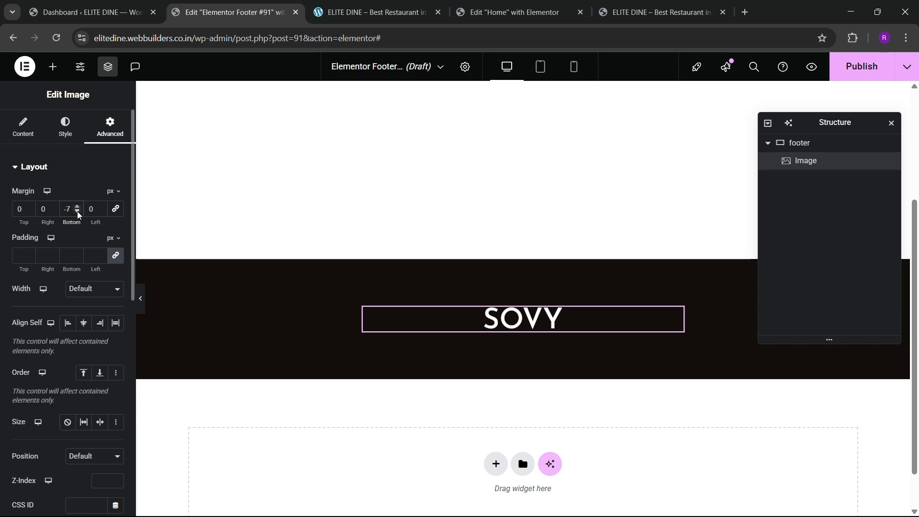
# Step: Place the reference site's browser tab before the footer editor and examine the reference footer's layout below the logo
pyautogui.click(163, 5)
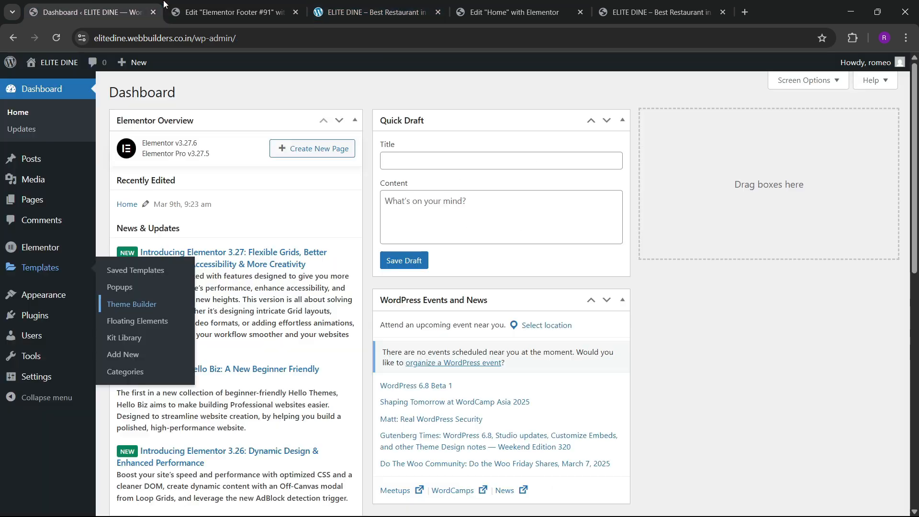
pyautogui.click(376, 6)
pyautogui.moveTo(281, 4); pyautogui.dragTo(417, 3)
pyautogui.click(414, 4)
pyautogui.click(675, 3)
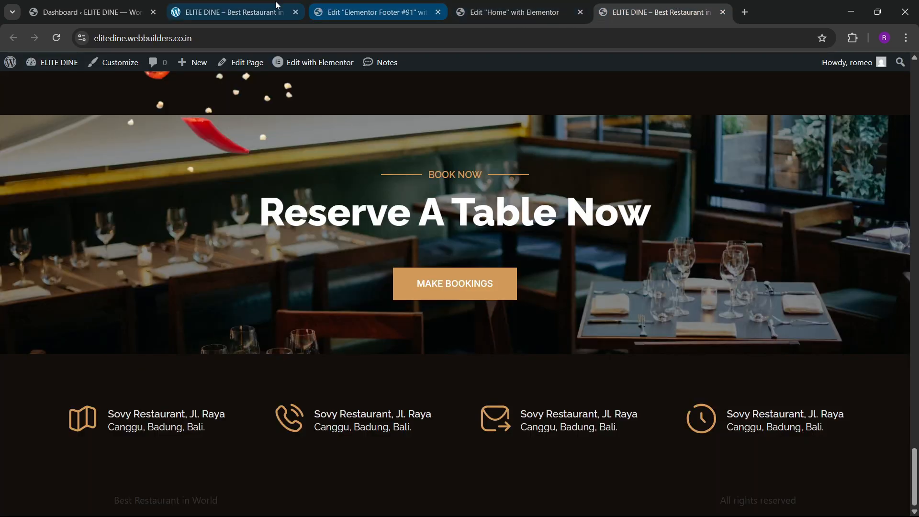
pyautogui.click(230, 6)
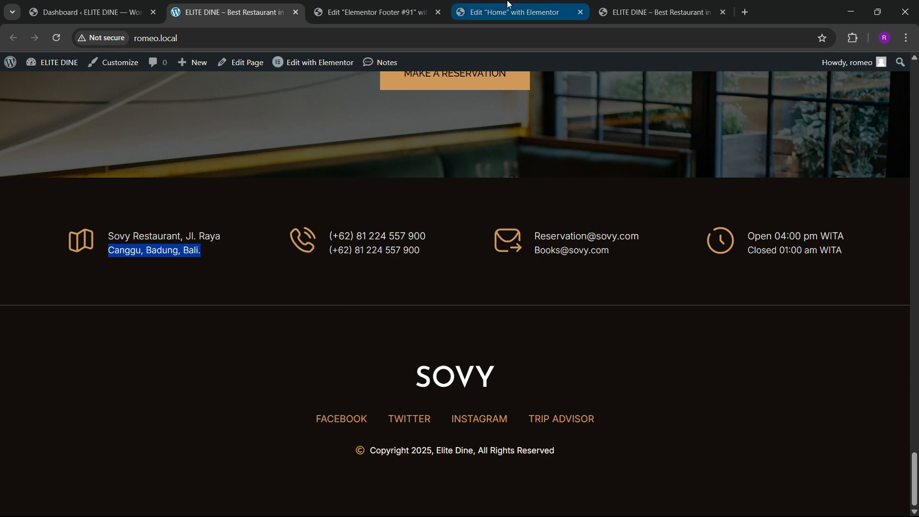
pyautogui.click(384, 4)
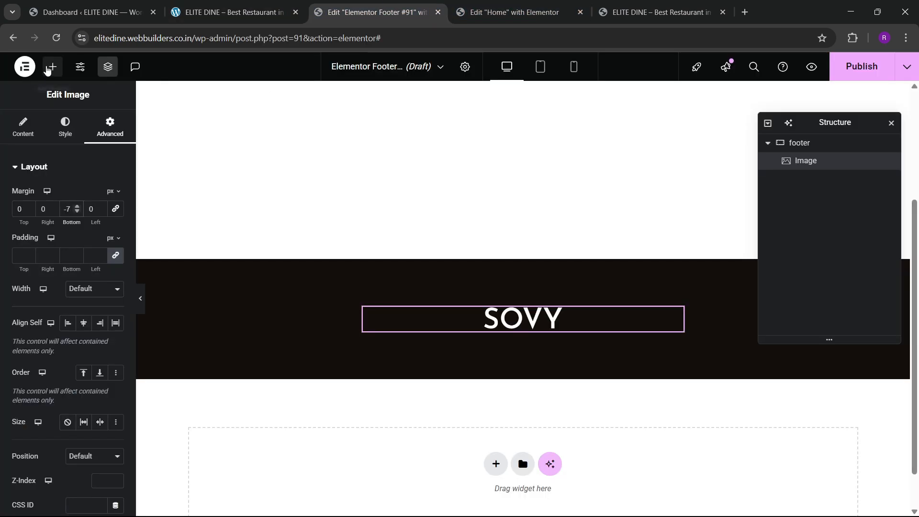
# Step: Add an Icon List widget below the footer logo and set its layout to inline
pyautogui.click(50, 68)
pyautogui.write('list')
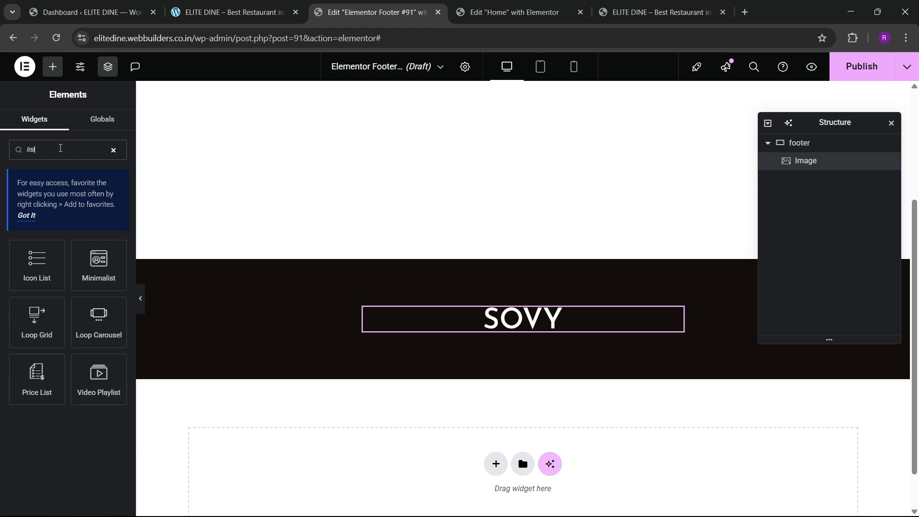
pyautogui.moveTo(62, 268); pyautogui.dragTo(576, 328)
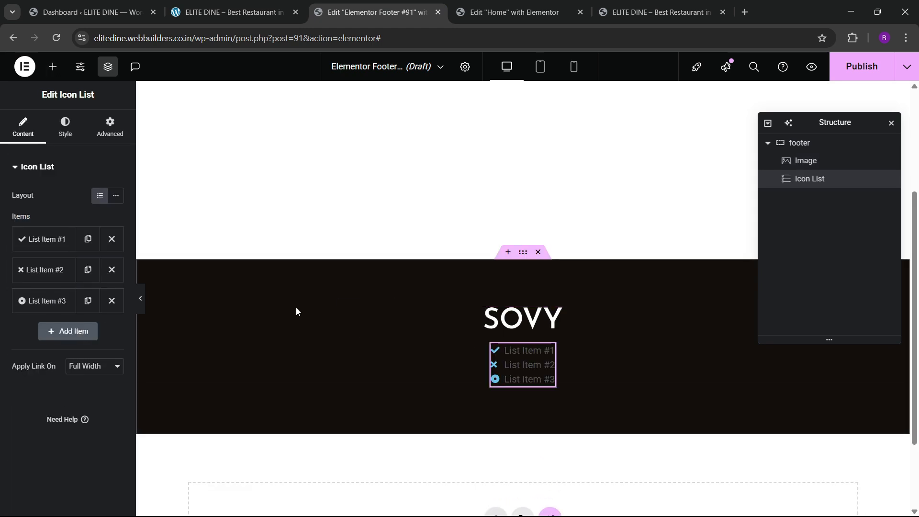
pyautogui.click(115, 196)
# Step: Rename the first icon list item FACEBOOK, following the reference footer, and remove its icon
pyautogui.click(233, 11)
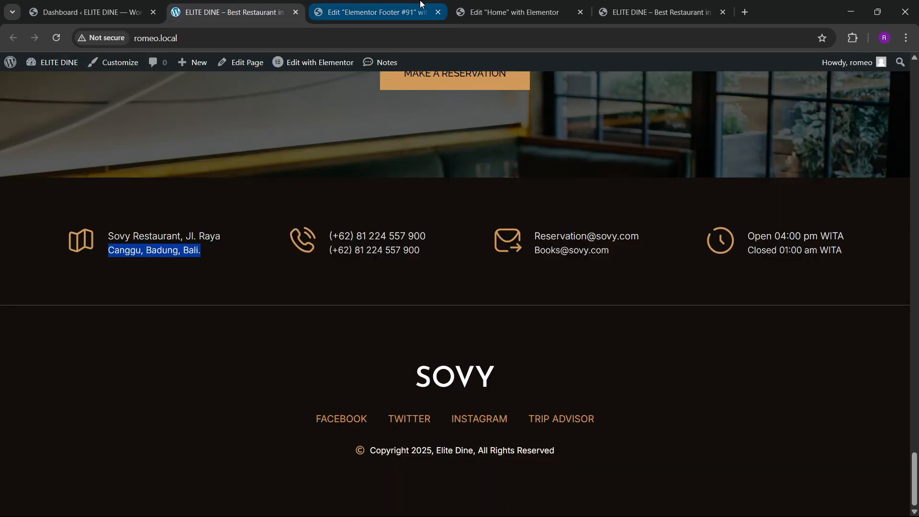
pyautogui.click(345, 12)
pyautogui.click(47, 239)
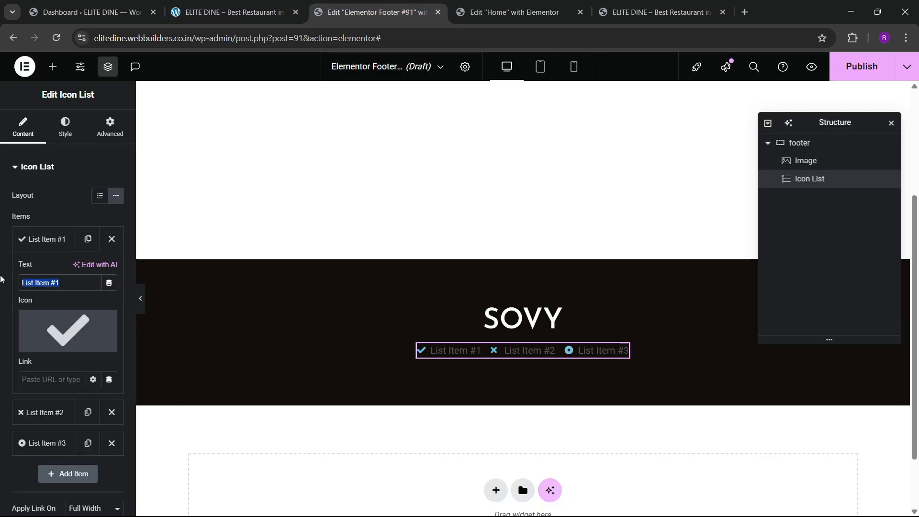
pyautogui.write('FACE')
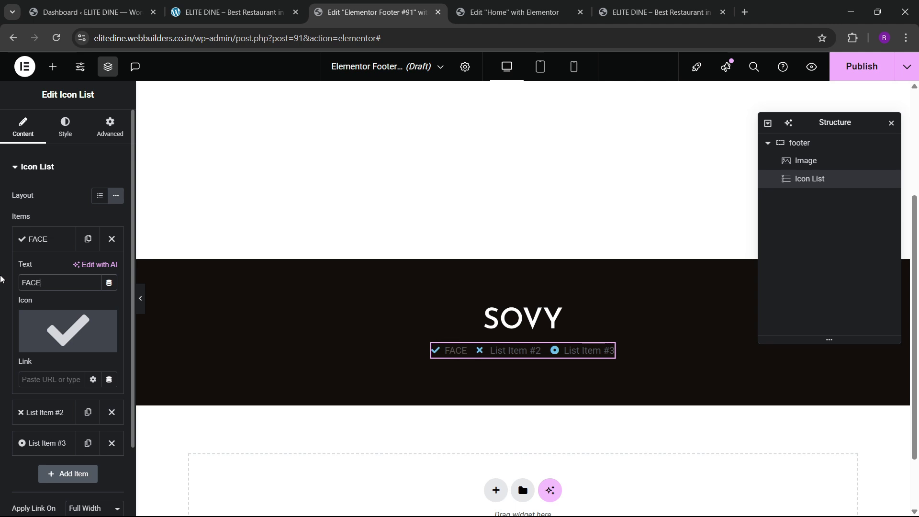
pyautogui.write('BOOK')
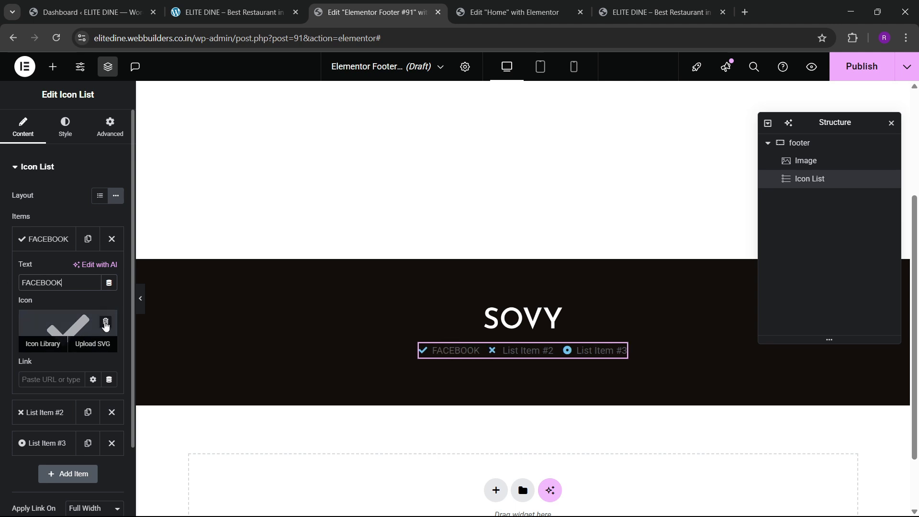
pyautogui.click(105, 325)
pyautogui.click(45, 239)
# Step: Delete the two remaining default list items and duplicate the FACEBOOK item to make four entries
pyautogui.click(113, 270)
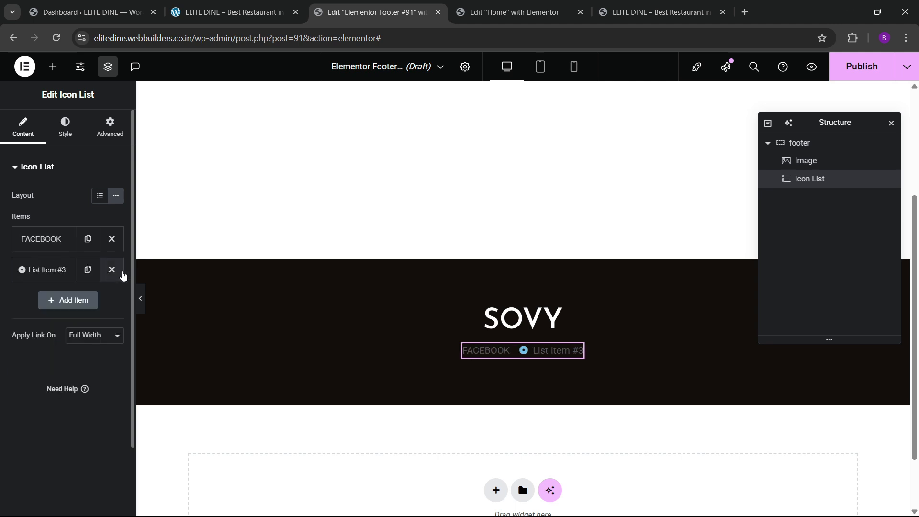
pyautogui.click(106, 267)
pyautogui.click(111, 238)
pyautogui.click(88, 270)
pyautogui.click(87, 299)
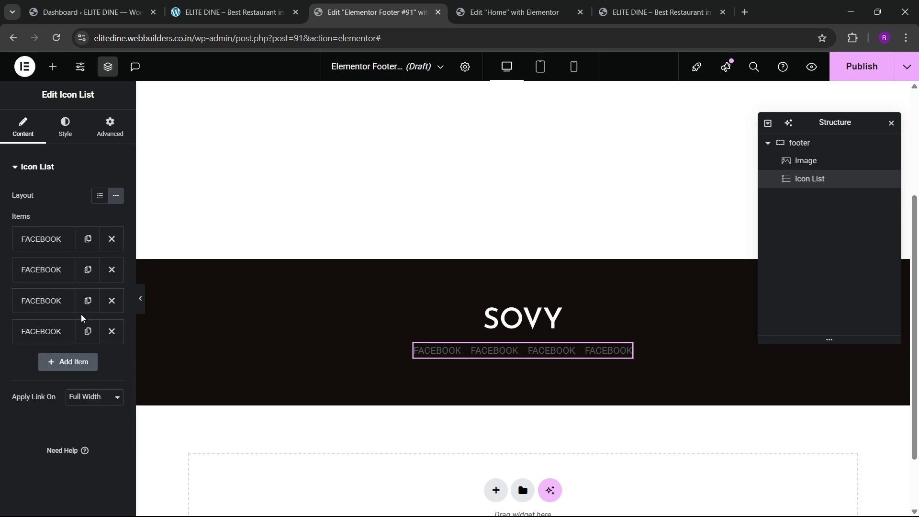
# Step: Rename the second list item TWITTER and the third list item INSTAGRAM
pyautogui.click(57, 277)
pyautogui.click(50, 310)
pyautogui.write('TWITTER')
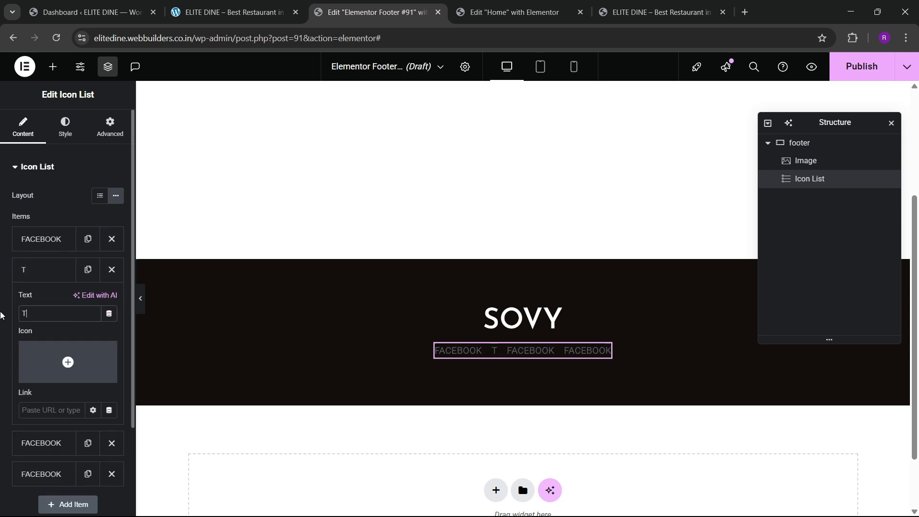
pyautogui.click(48, 269)
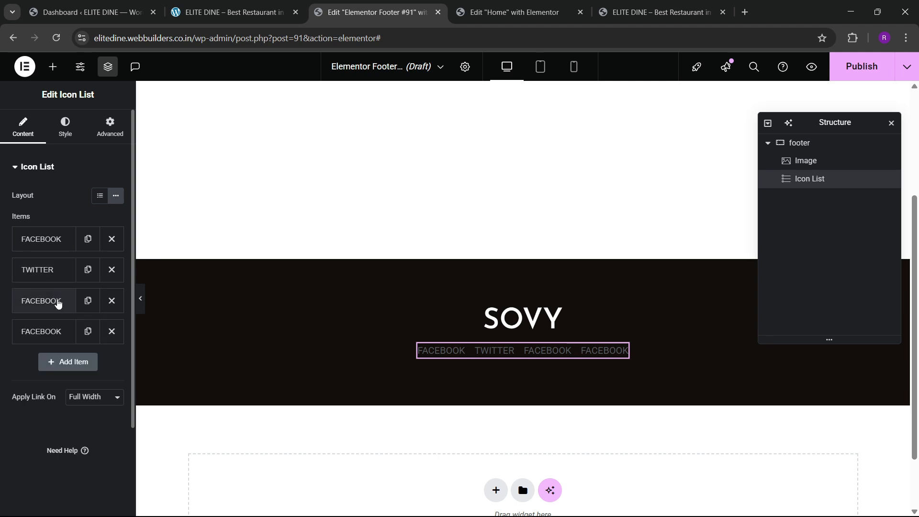
pyautogui.click(57, 301)
pyautogui.write('I')
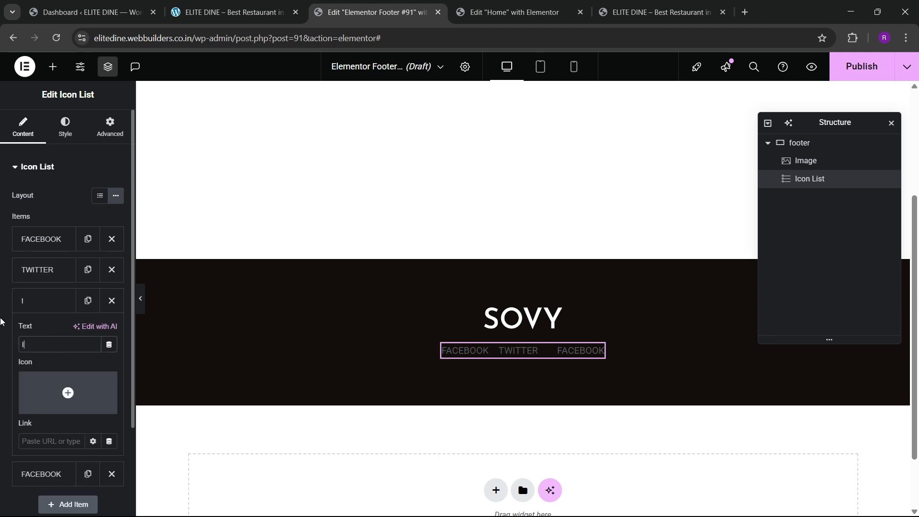
pyautogui.write('NSTAGRAM')
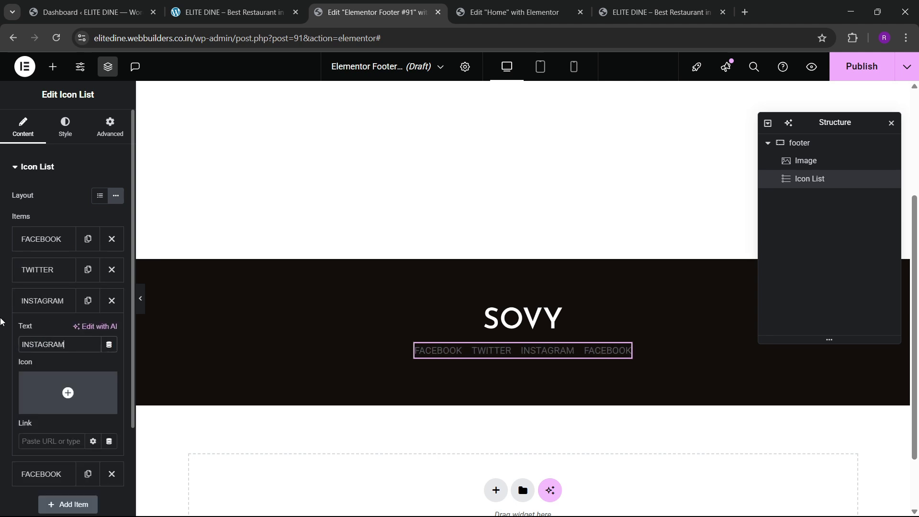
pyautogui.click(55, 306)
# Step: Rename the fourth list item TRIP ADVISOR, as in the reference footer
pyautogui.click(48, 331)
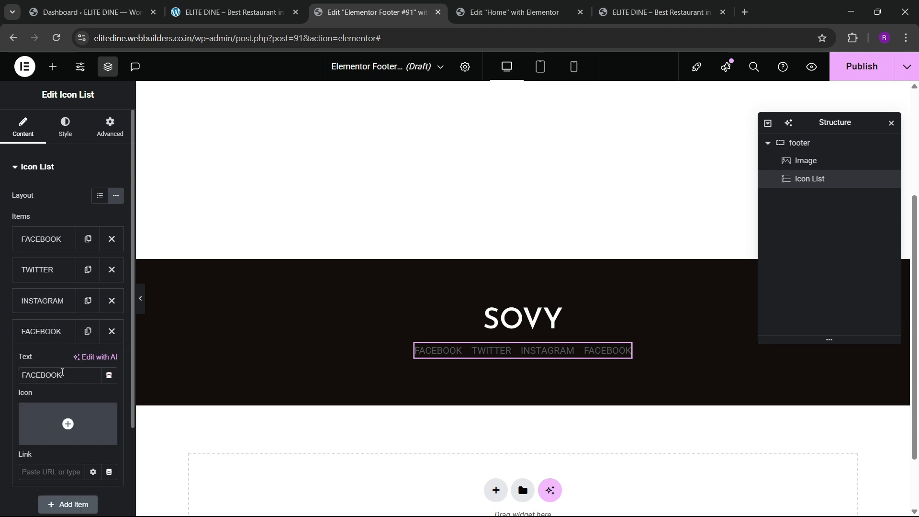
pyautogui.click(269, 6)
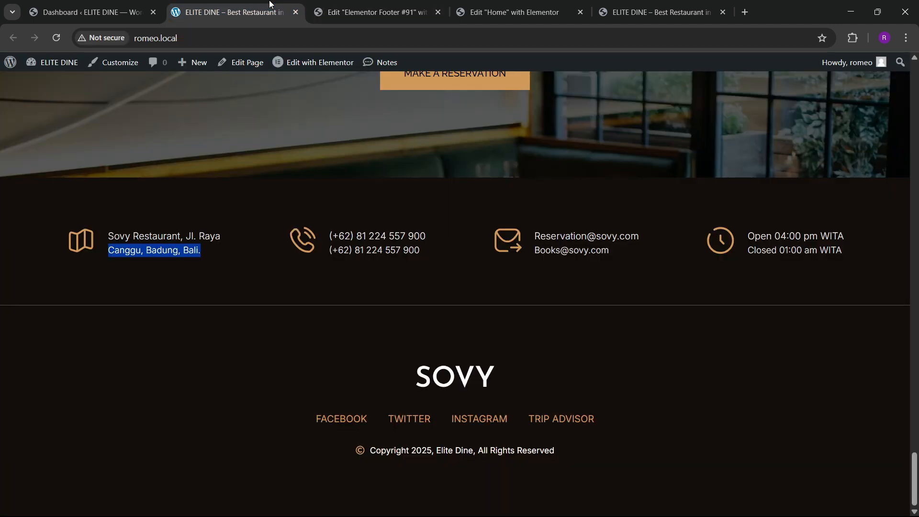
pyautogui.click(311, 4)
pyautogui.write('TRIP')
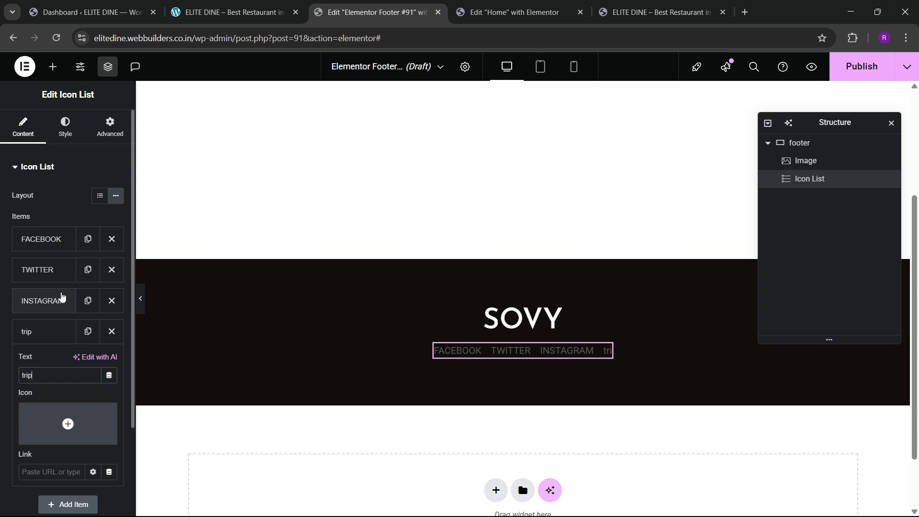
pyautogui.write(' ADVISOR')
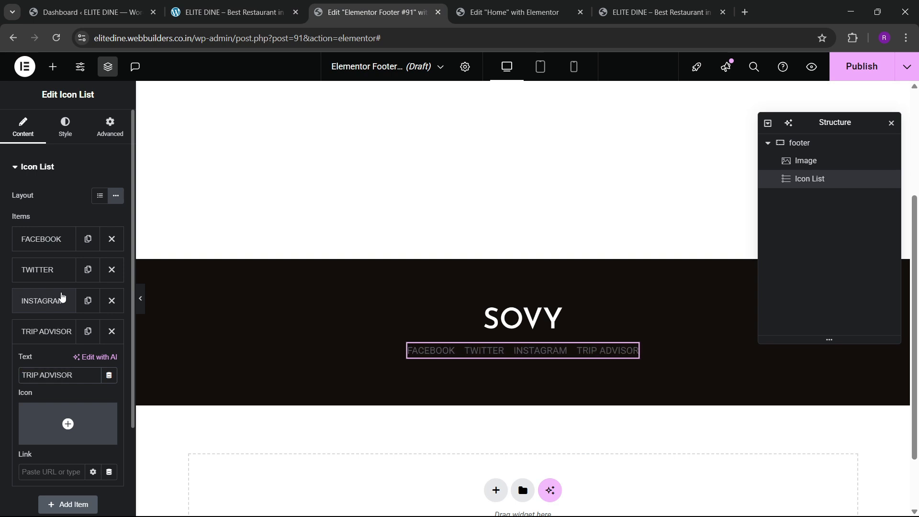
# Step: Set the icon list's text typography to the Raleway family with weight 500 (Medium)
pyautogui.click(72, 141)
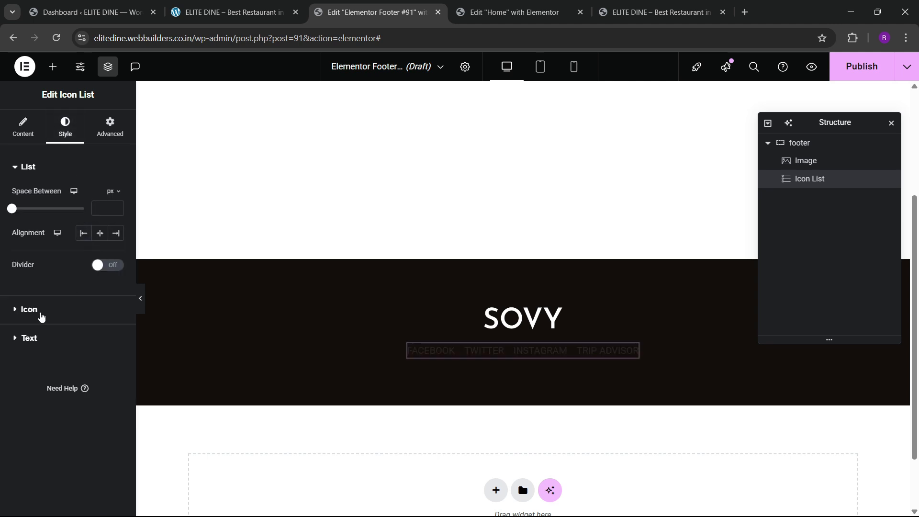
pyautogui.click(41, 311)
pyautogui.click(33, 428)
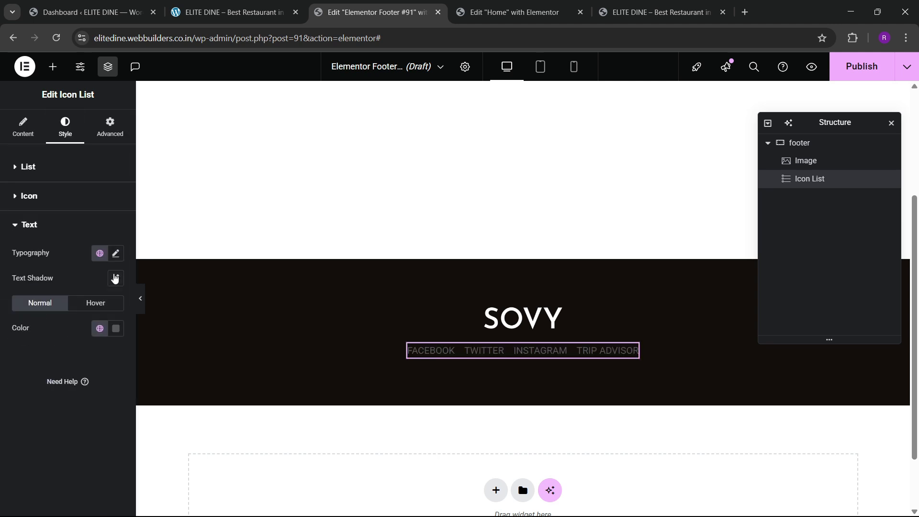
pyautogui.click(115, 253)
pyautogui.click(87, 322)
pyautogui.write('raleway')
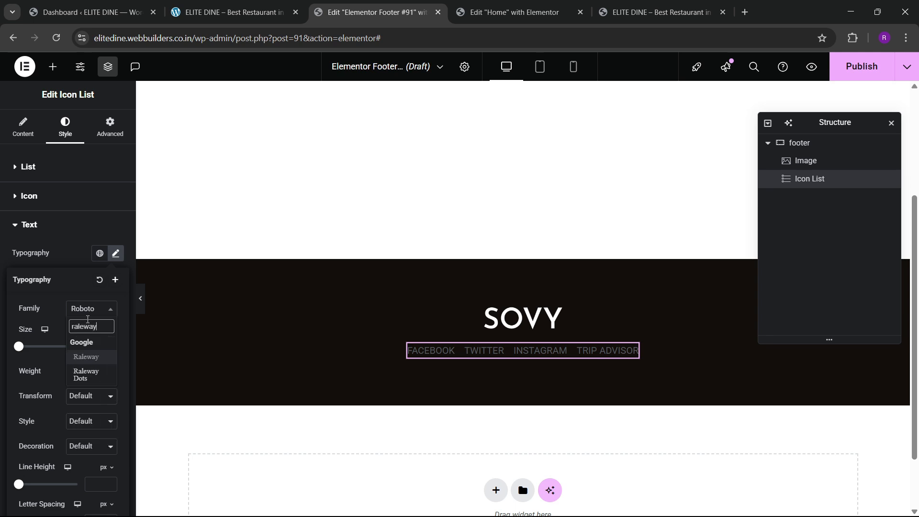
pyautogui.press('Return')
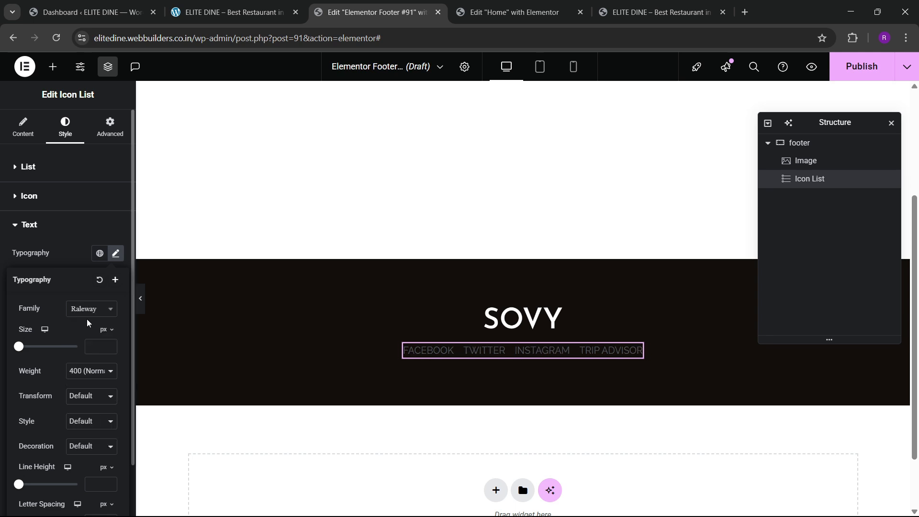
pyautogui.click(91, 371)
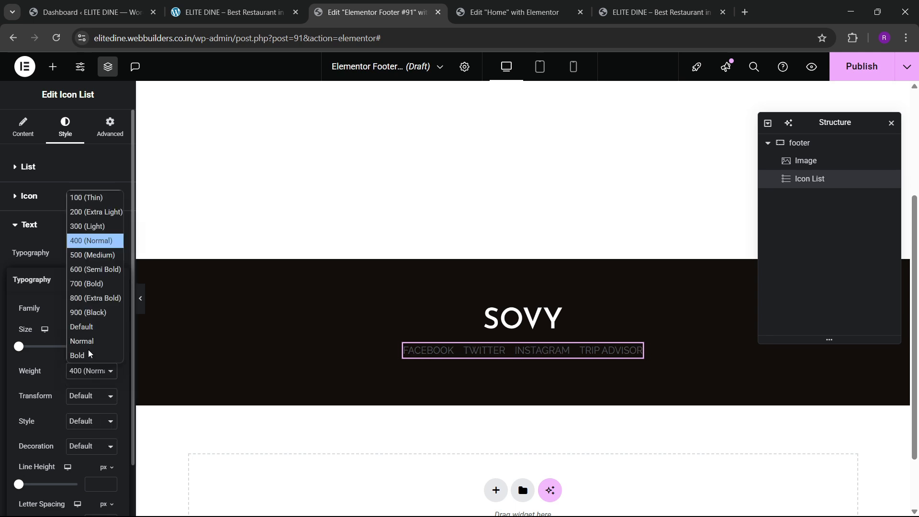
pyautogui.click(91, 258)
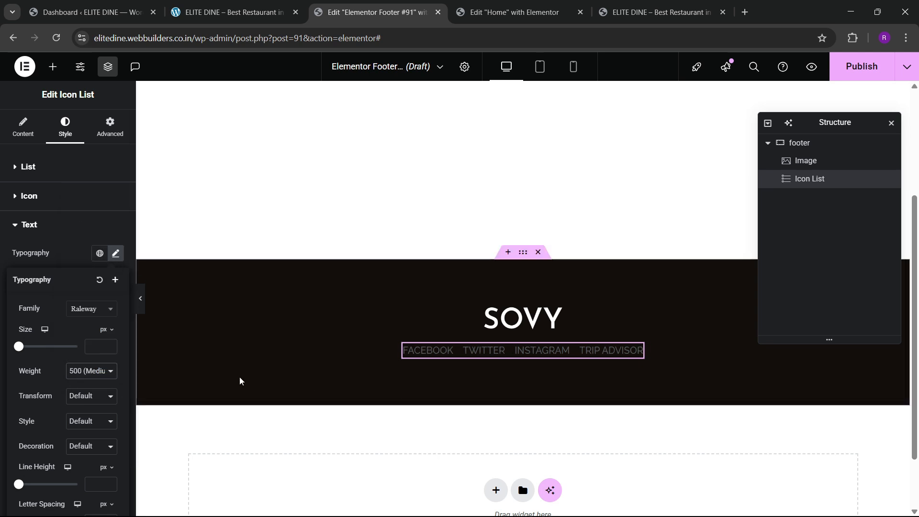
pyautogui.click(74, 249)
# Step: Color the icon list text with the golden global color and set its weight to 600 (Semi Bold)
pyautogui.click(100, 328)
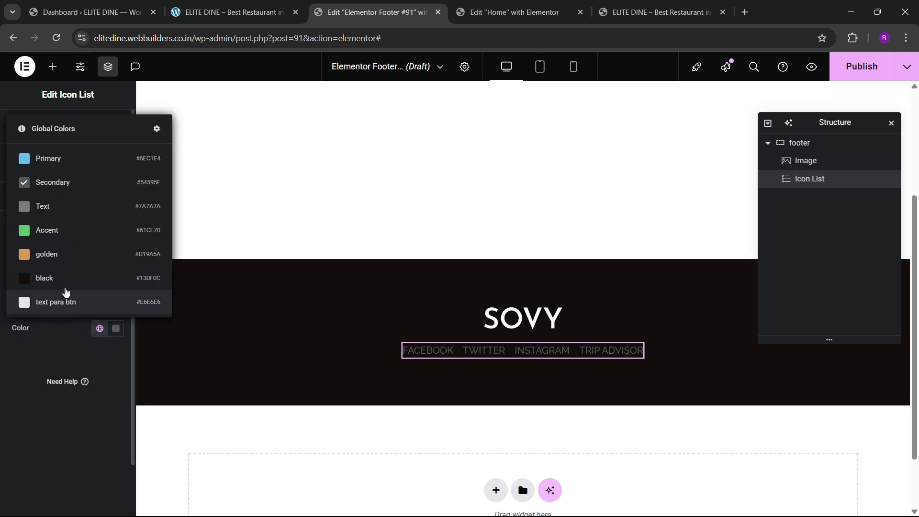
pyautogui.click(63, 263)
pyautogui.click(116, 253)
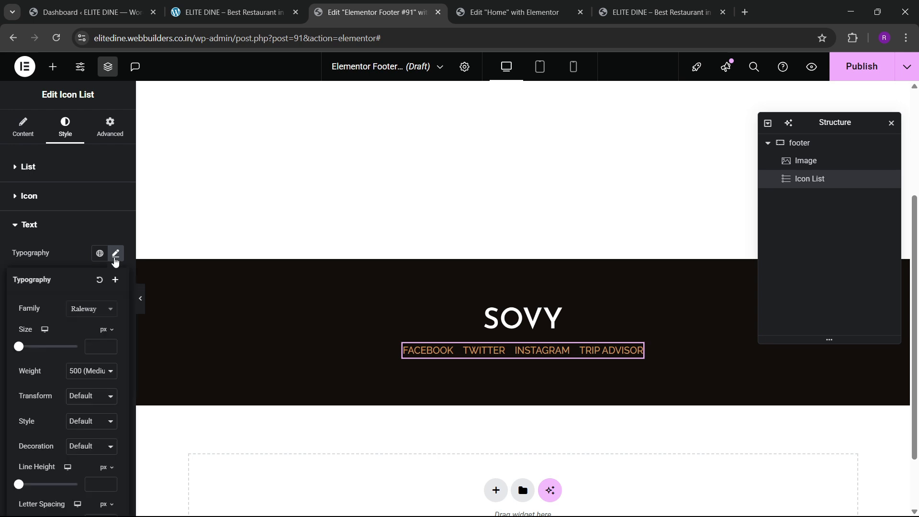
pyautogui.click(82, 371)
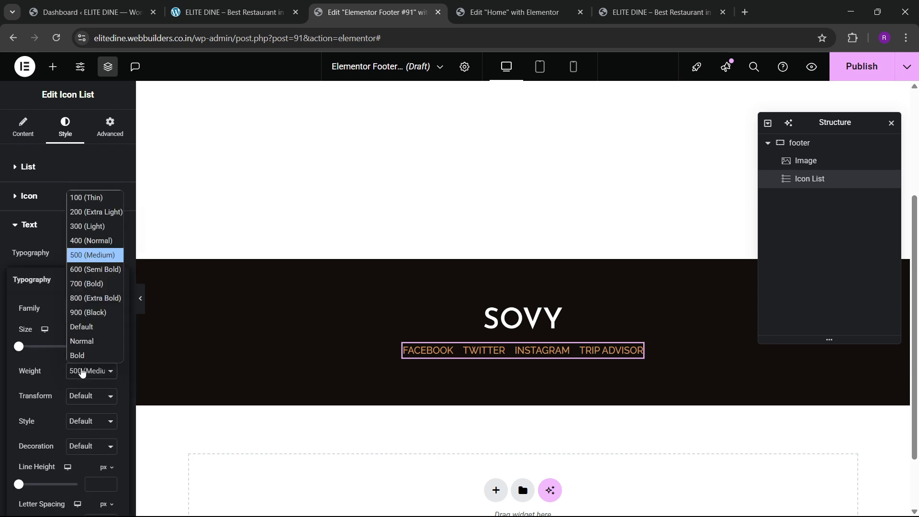
pyautogui.click(79, 269)
pyautogui.click(77, 266)
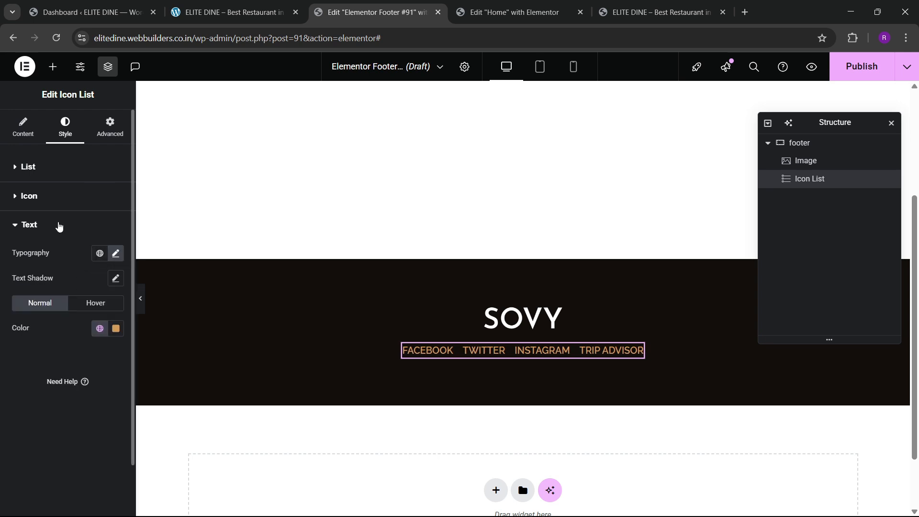
# Step: Set the space between the icon list items to 40 px and compare the link row with the reference footer
pyautogui.click(39, 174)
pyautogui.moveTo(115, 209); pyautogui.dragTo(115, 209)
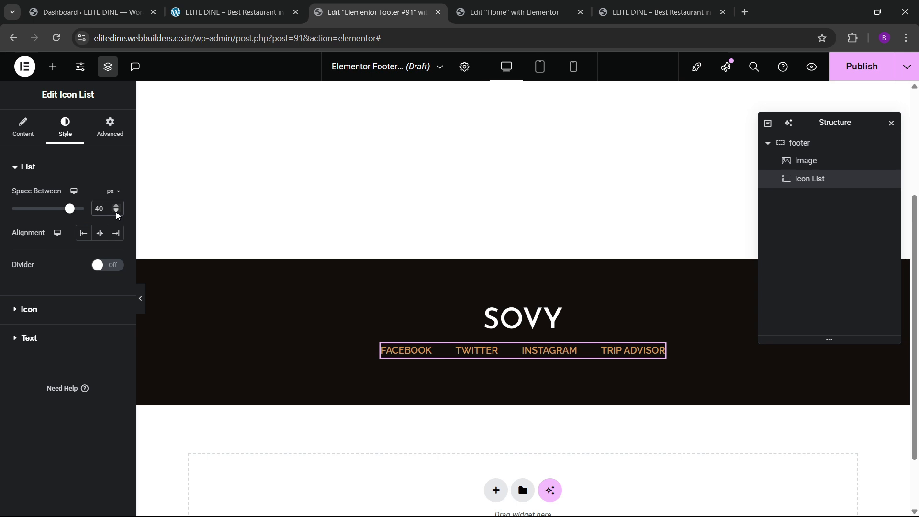
pyautogui.click(57, 340)
pyautogui.click(115, 253)
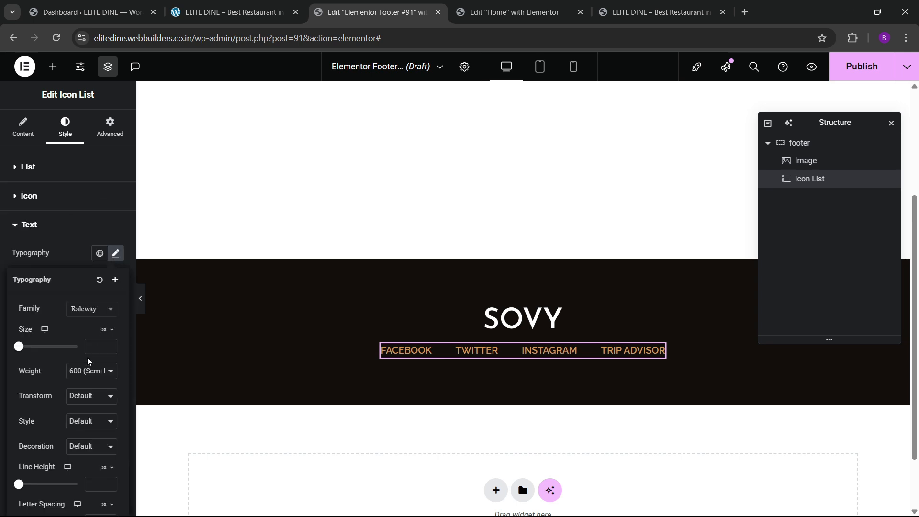
pyautogui.click(220, 8)
pyautogui.click(352, 9)
# Step: Add a second Icon List widget below the social links in the footer and delete two of its three items
pyautogui.click(53, 66)
pyautogui.write('l')
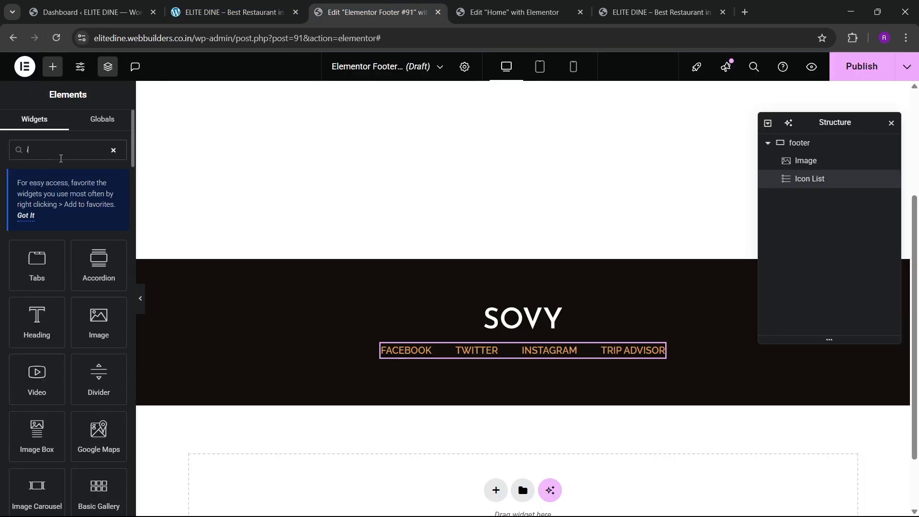
pyautogui.write('ist')
pyautogui.moveTo(16, 272); pyautogui.dragTo(555, 360)
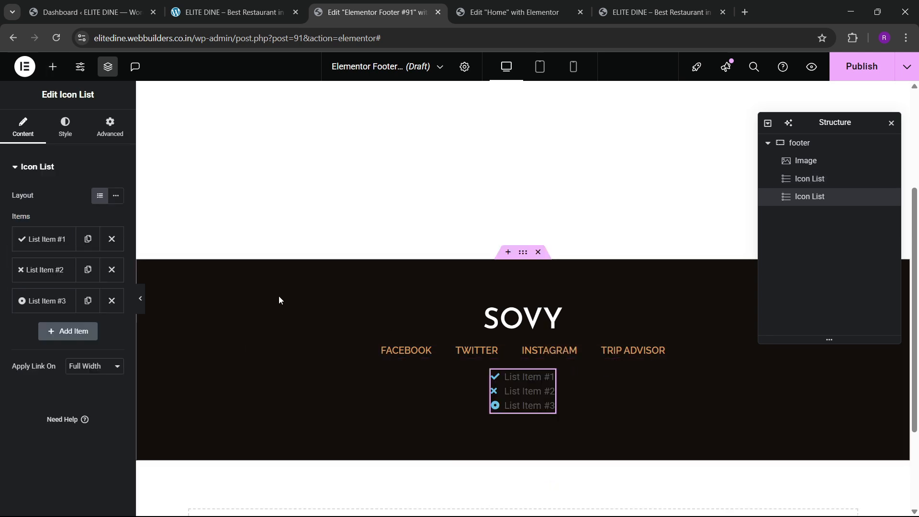
pyautogui.click(112, 270)
pyautogui.click(111, 270)
# Step: Replace the remaining list item's check icon with the outlined copyright icon from the icon library
pyautogui.click(43, 239)
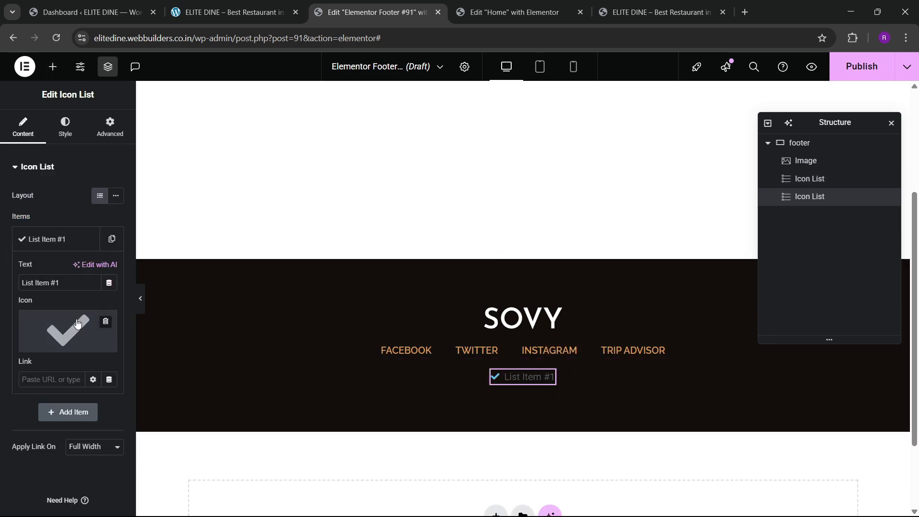
pyautogui.click(68, 330)
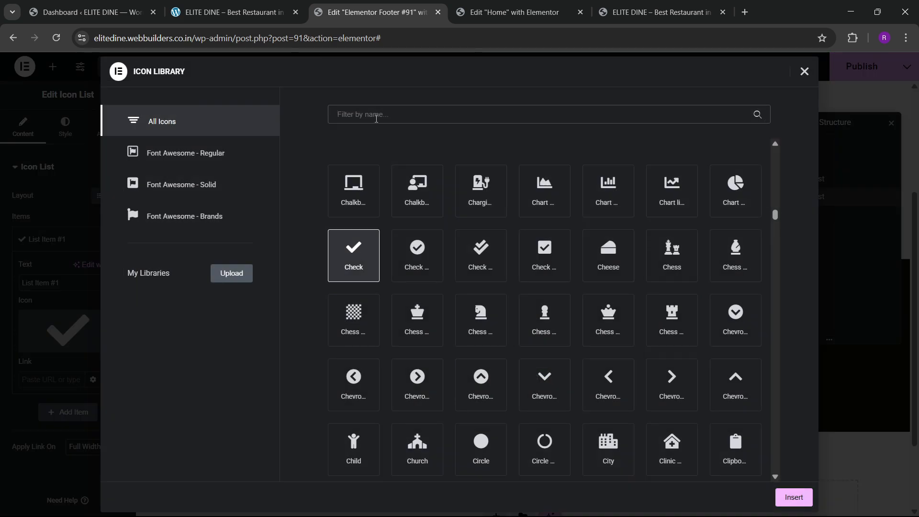
pyautogui.write('copyri')
pyautogui.click(369, 169)
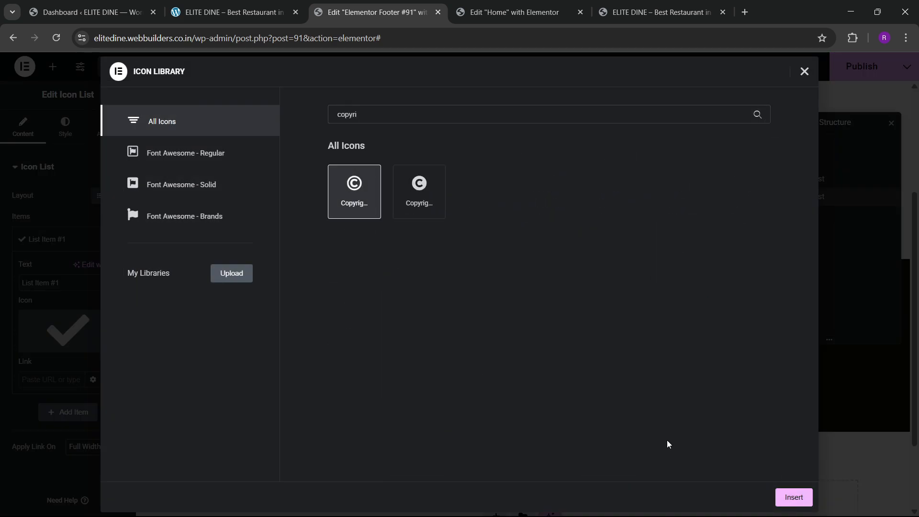
pyautogui.click(792, 498)
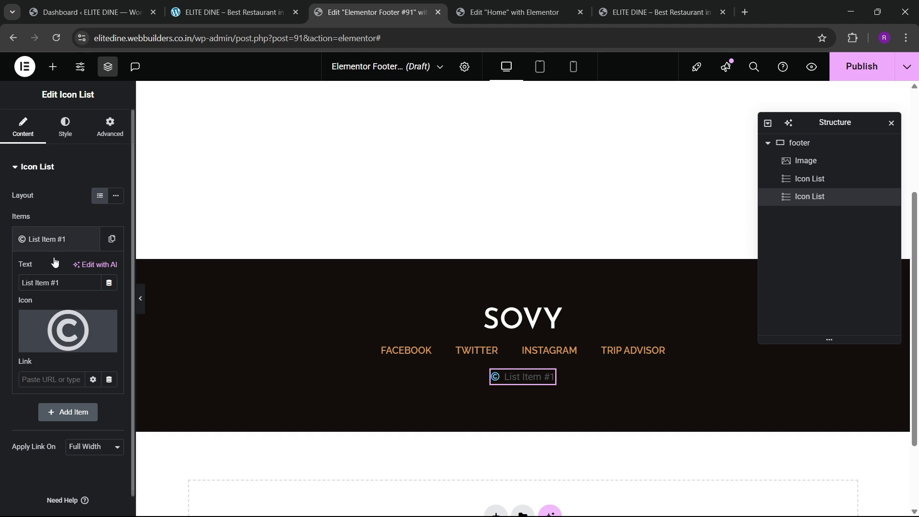
# Step: Set the list item's text to "Copyright 2025, Elite Dine, All Rights Reserved"
pyautogui.write('C')
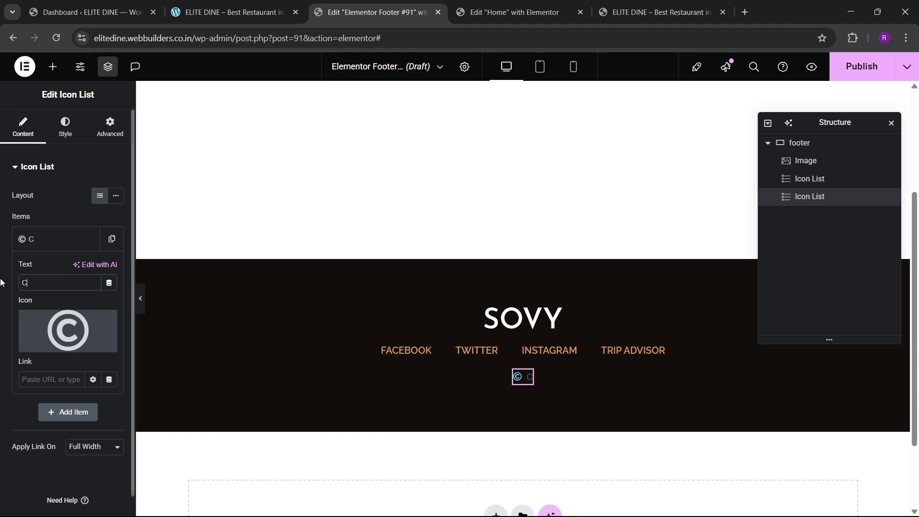
pyautogui.write('opyright 202')
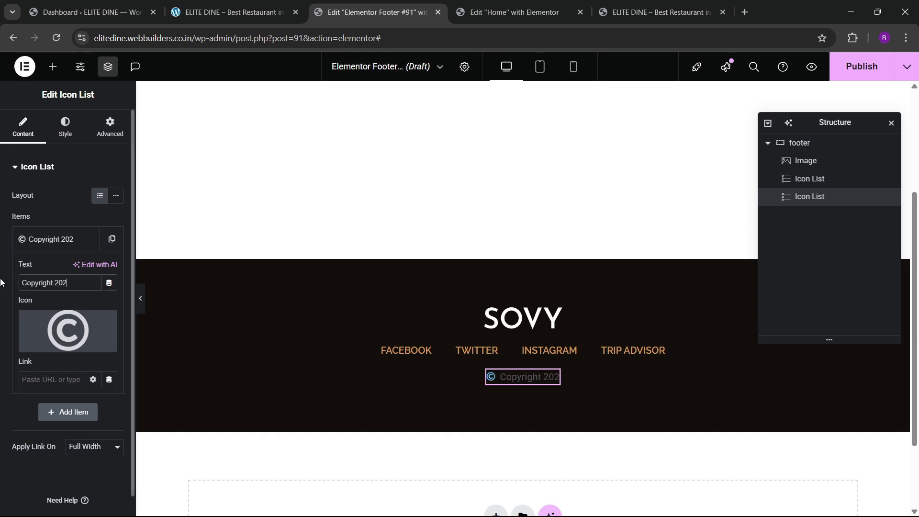
pyautogui.write('5, All R')
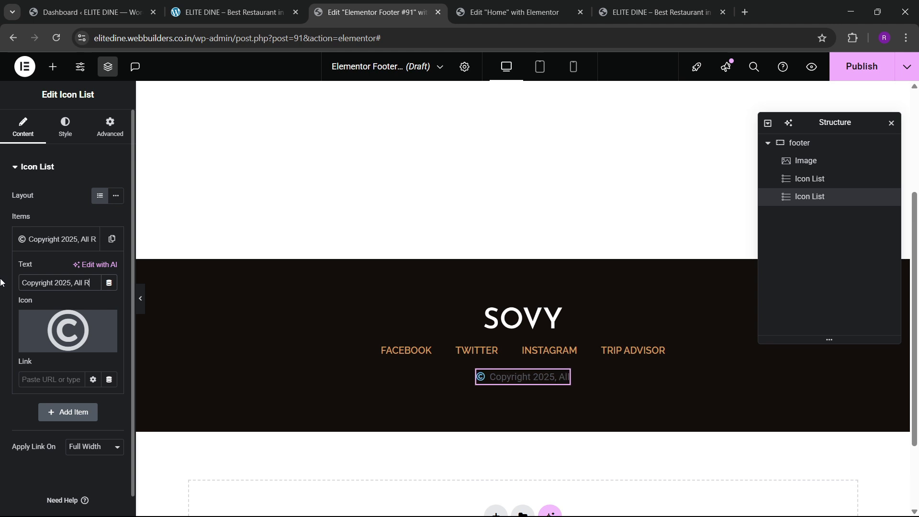
pyautogui.write('ights Reserved')
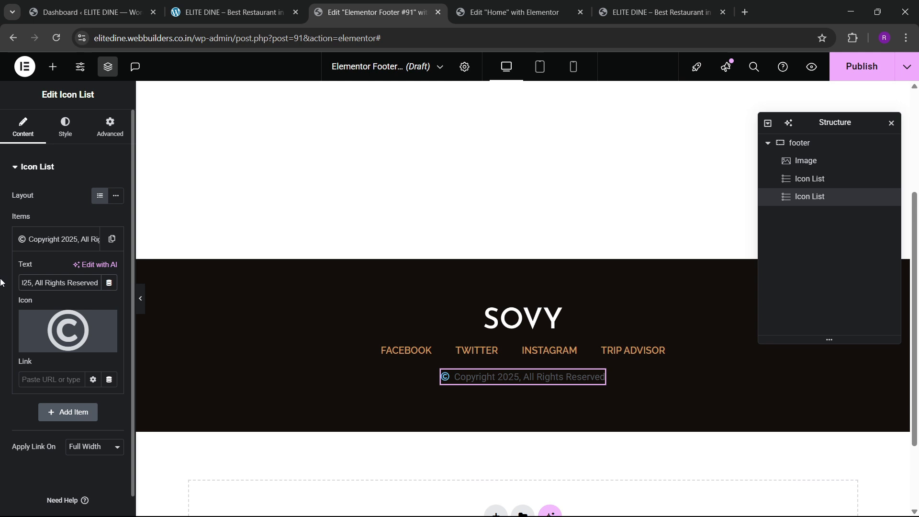
pyautogui.click(36, 282)
pyautogui.write('Elite')
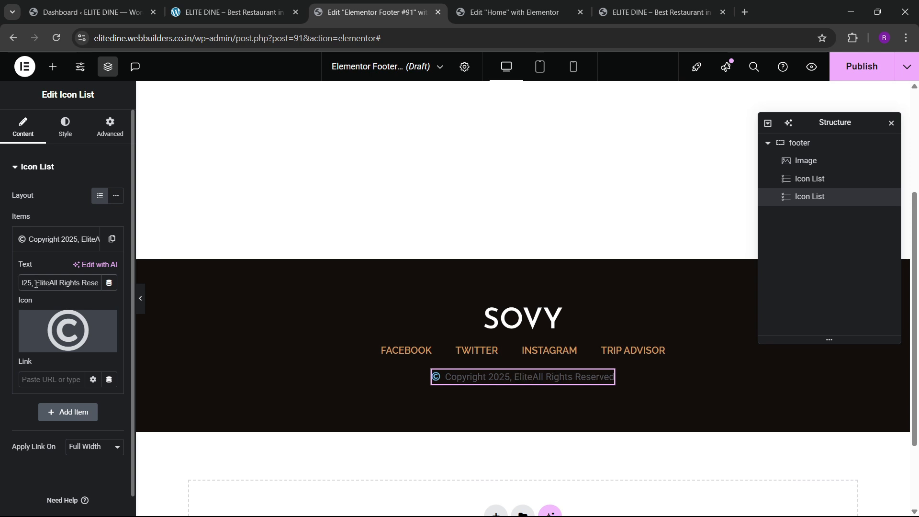
pyautogui.write(' Dine,')
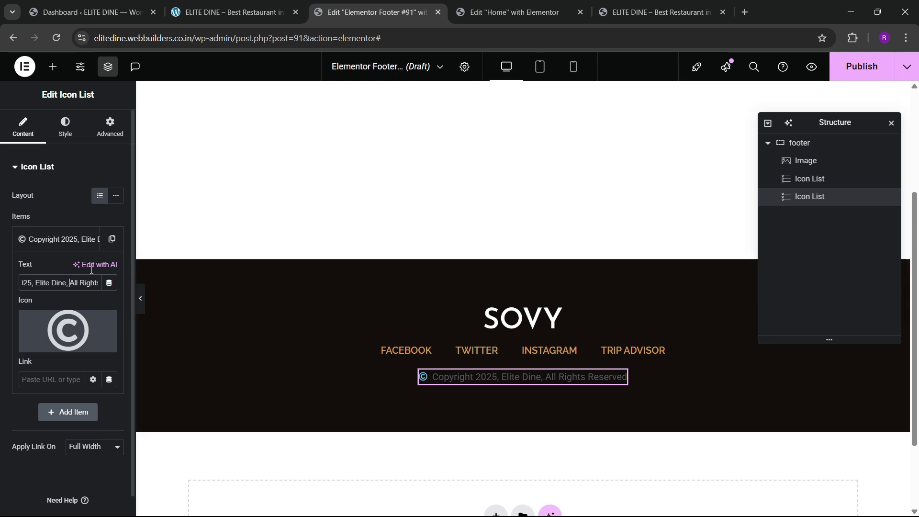
# Step: Color the copyright icon with the golden global color
pyautogui.click(65, 126)
pyautogui.click(37, 307)
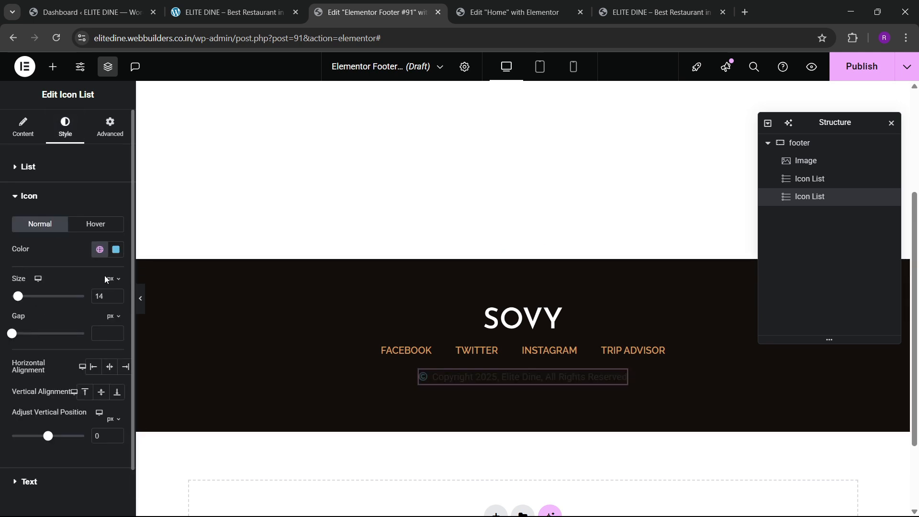
pyautogui.click(101, 250)
pyautogui.click(51, 397)
# Step: Set the copyright text's typography to the Inter family at a size of 13 px
pyautogui.scroll(-2, 60, 372)
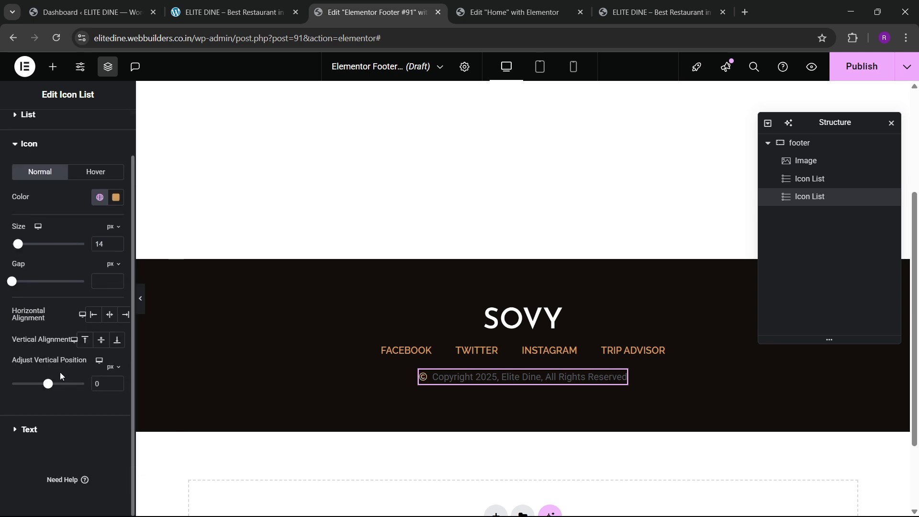
pyautogui.click(53, 422)
pyautogui.click(115, 252)
pyautogui.click(85, 310)
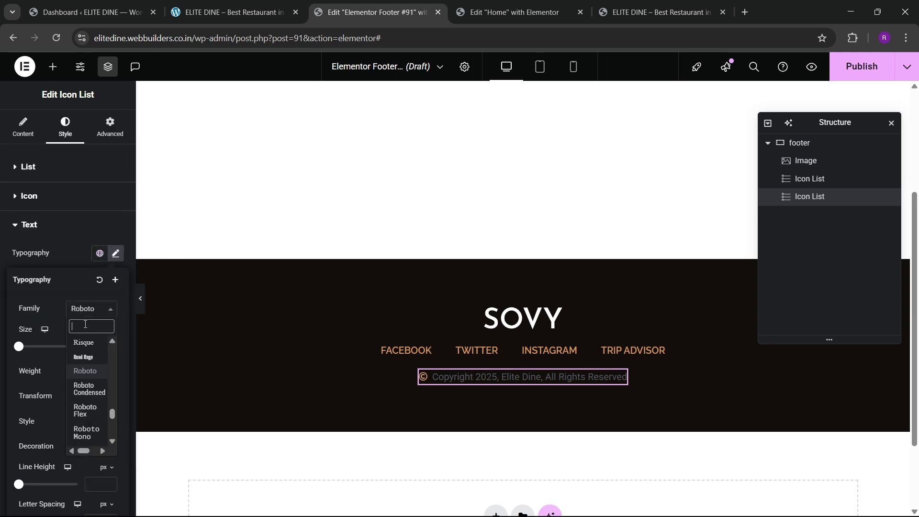
pyautogui.write('inter')
pyautogui.press('Return')
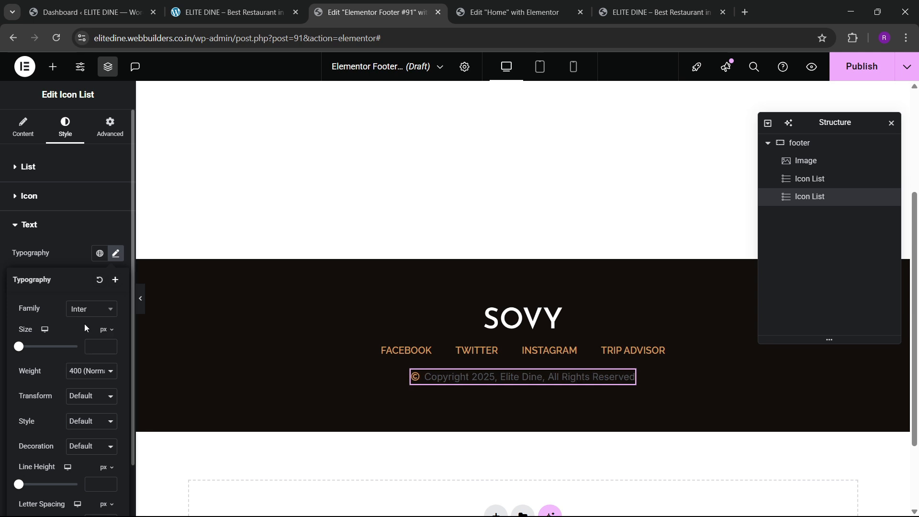
pyautogui.click(101, 346)
pyautogui.write('11')
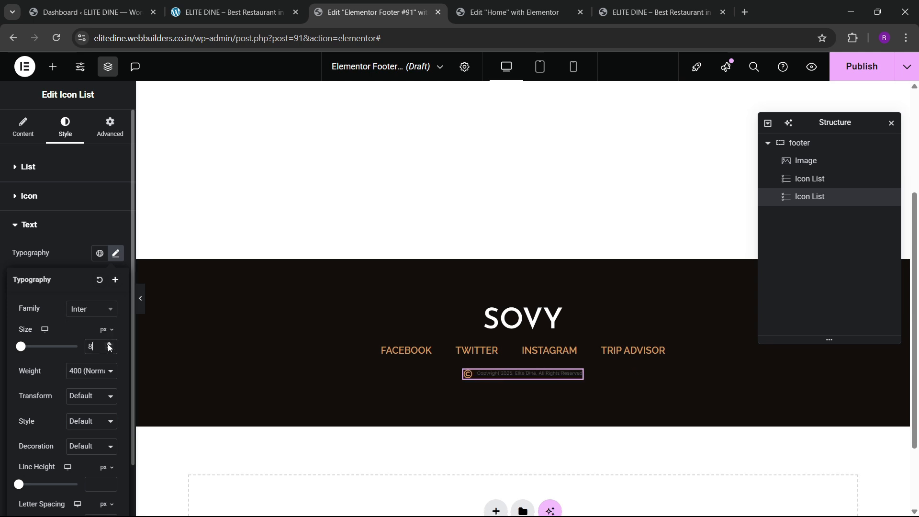
pyautogui.click(109, 344)
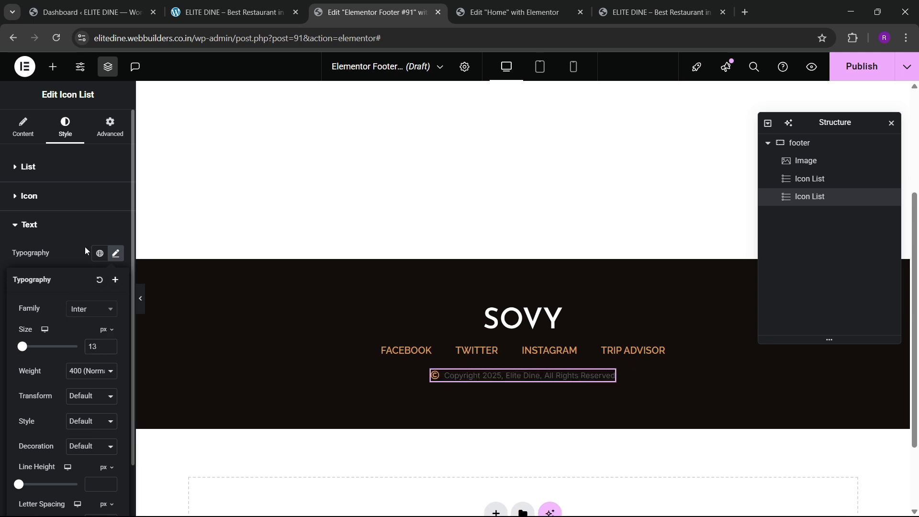
# Step: Give the copyright text a custom white color instead of the golden global color
pyautogui.click(85, 246)
pyautogui.click(100, 328)
pyautogui.click(72, 259)
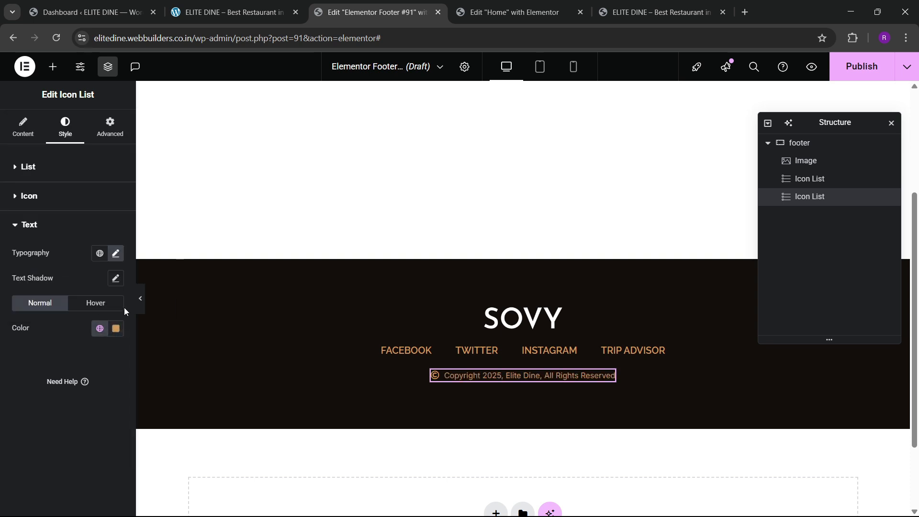
pyautogui.click(116, 328)
pyautogui.click(74, 173)
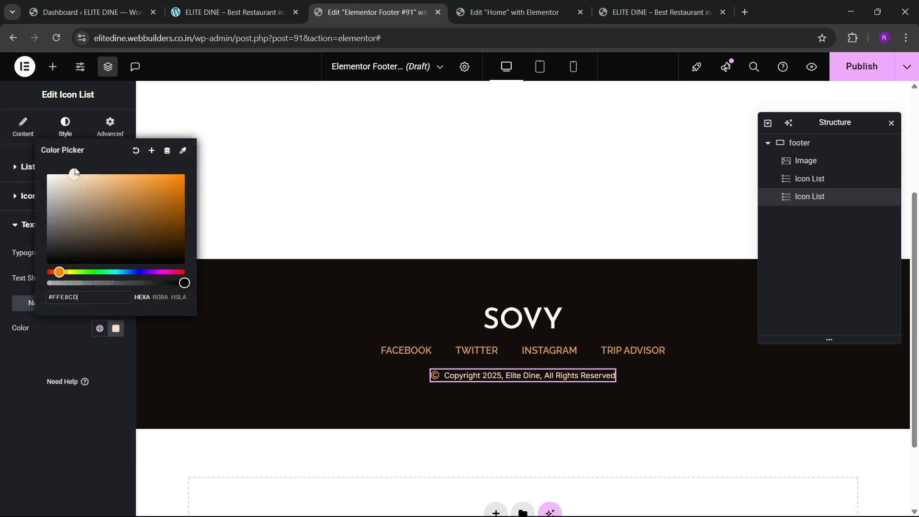
pyautogui.click(17, 381)
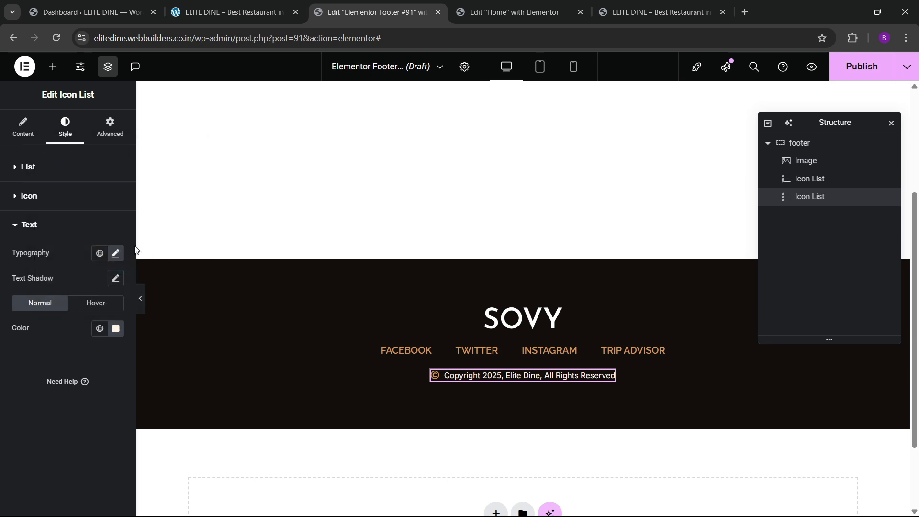
# Step: Increase the copyright text size to 14 px and its icon size to 17 px
pyautogui.click(116, 254)
pyautogui.click(109, 344)
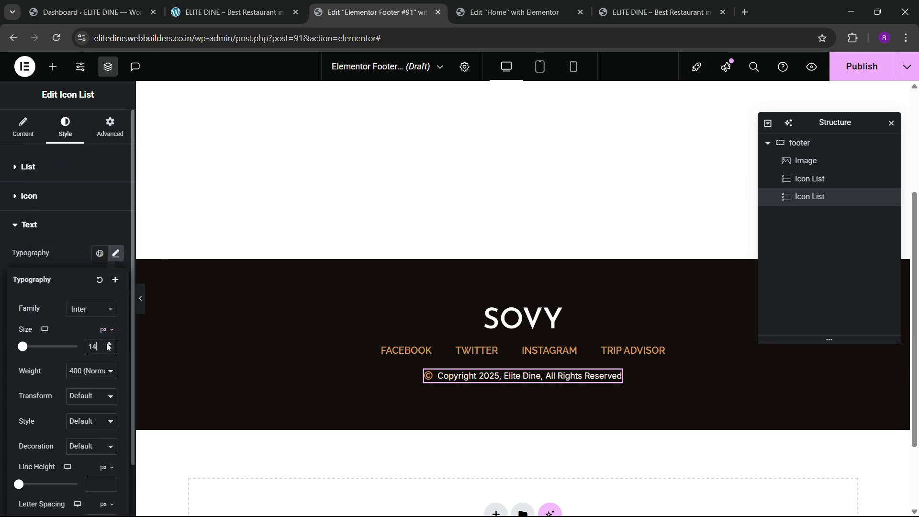
pyautogui.click(109, 344)
pyautogui.click(109, 349)
pyautogui.click(55, 196)
pyautogui.click(116, 294)
pyautogui.click(116, 294)
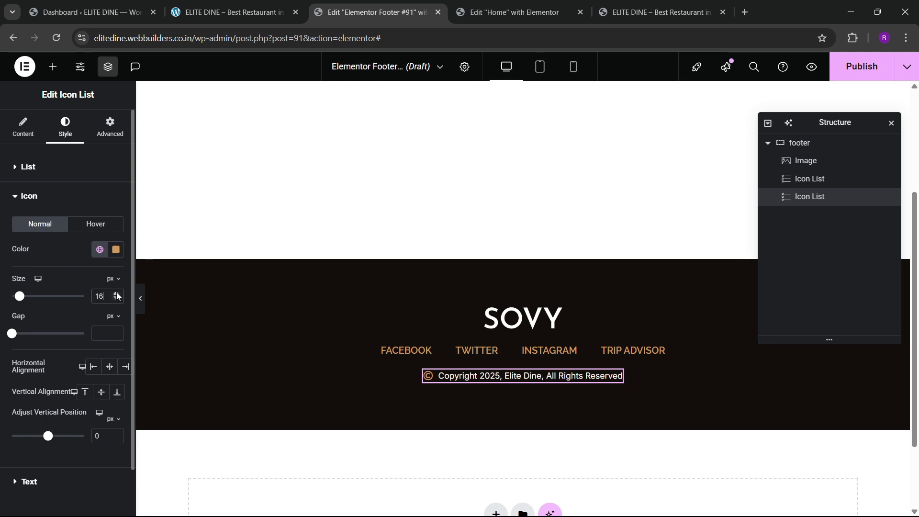
pyautogui.click(116, 294)
# Step: Set the footer container's column and row gaps to 30 px
pyautogui.click(799, 143)
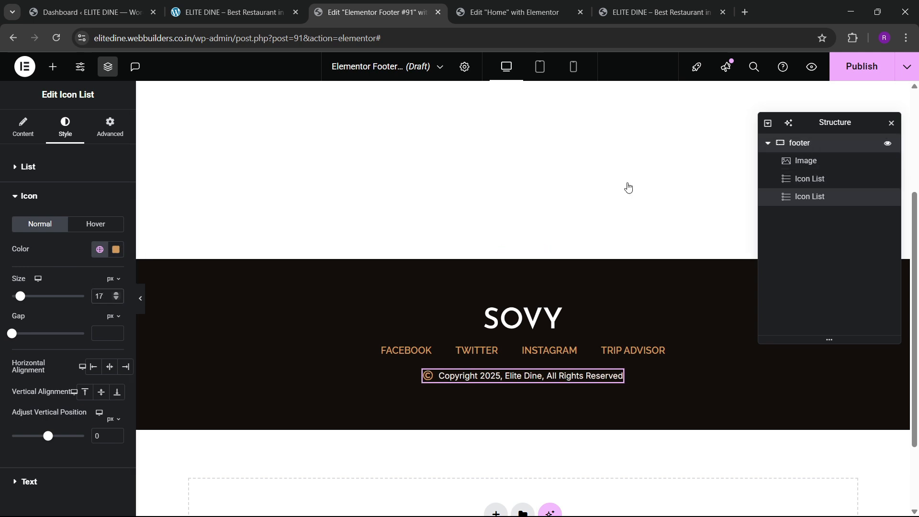
pyautogui.scroll(-3, 80, 330)
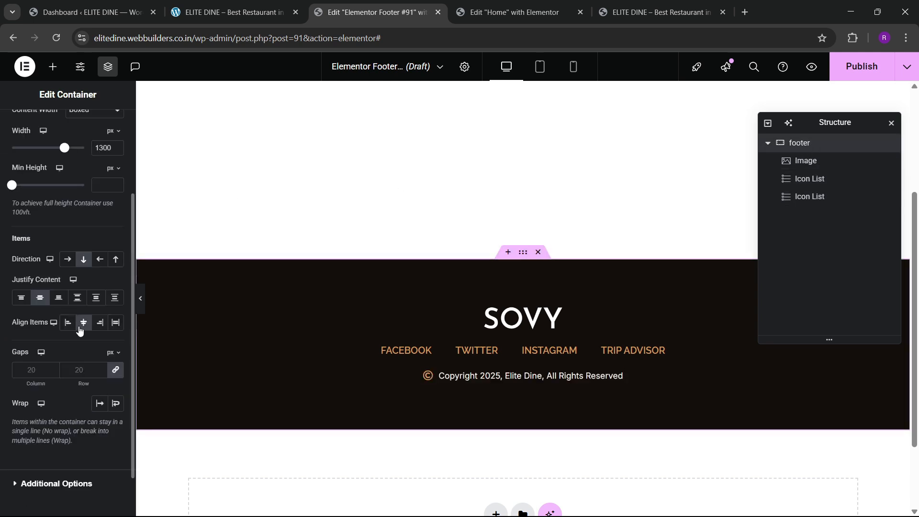
pyautogui.click(83, 363)
pyautogui.write('30')
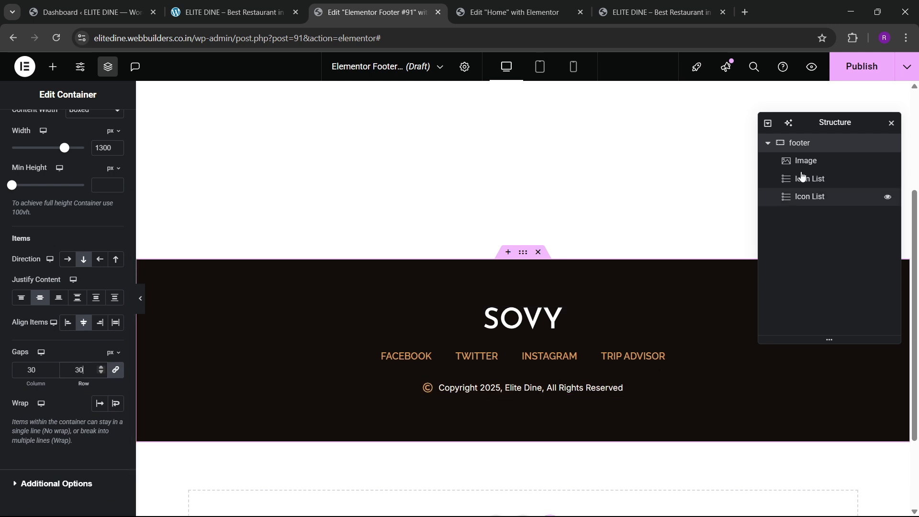
# Step: Publish the footer template with a display condition that includes the Entire Site
pyautogui.click(854, 72)
pyautogui.click(459, 339)
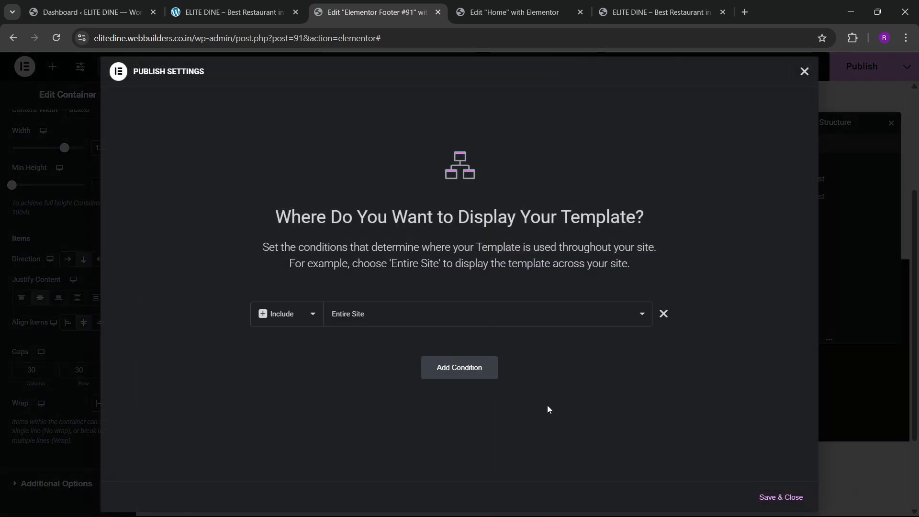
pyautogui.click(767, 499)
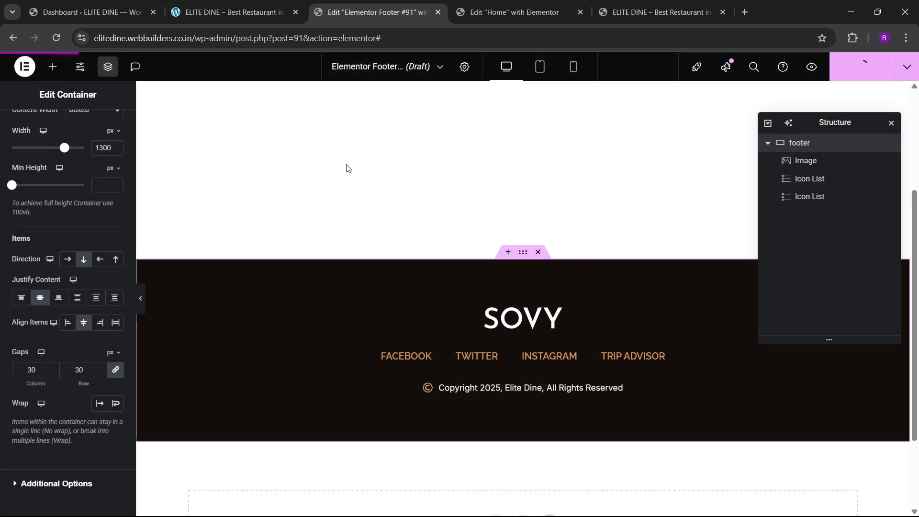
# Step: Check the footer on the live home page, compare it with the reference site's footer and return to the footer editor
pyautogui.click(655, 12)
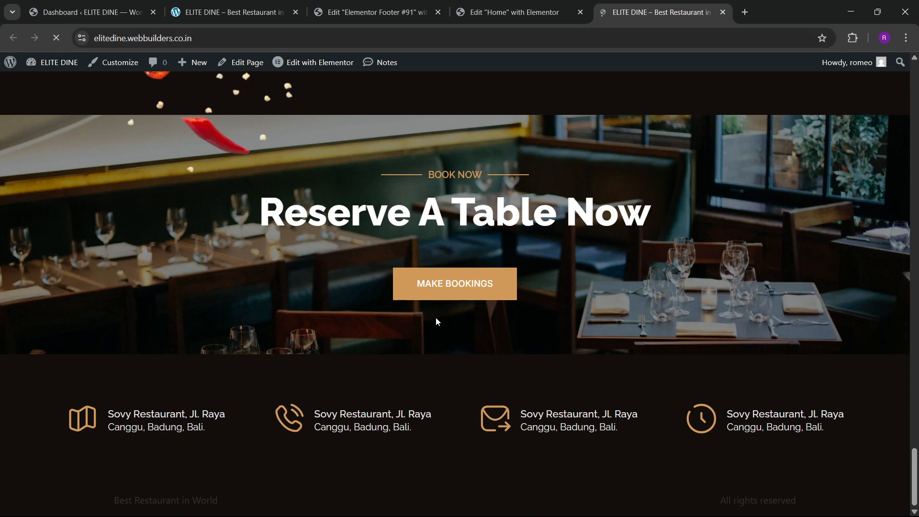
pyautogui.scroll(-3, 378, 309)
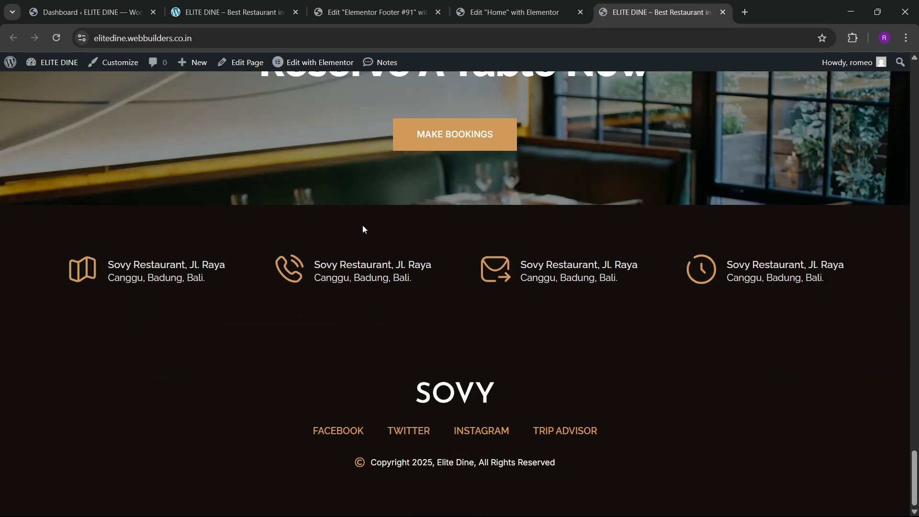
pyautogui.click(235, 12)
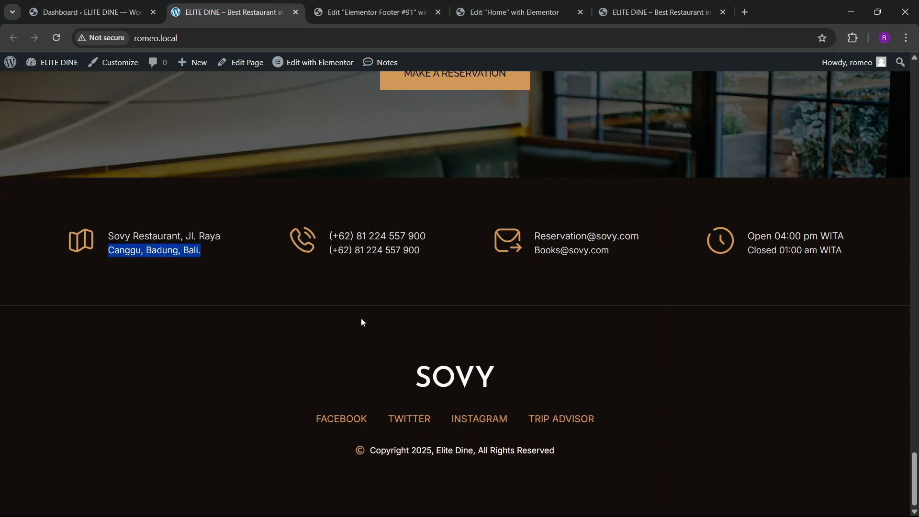
pyautogui.click(376, 12)
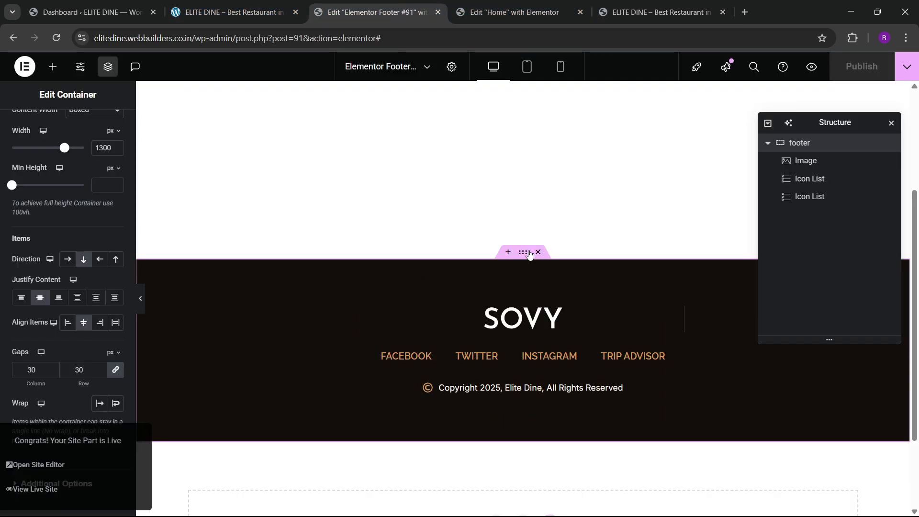
pyautogui.click(508, 252)
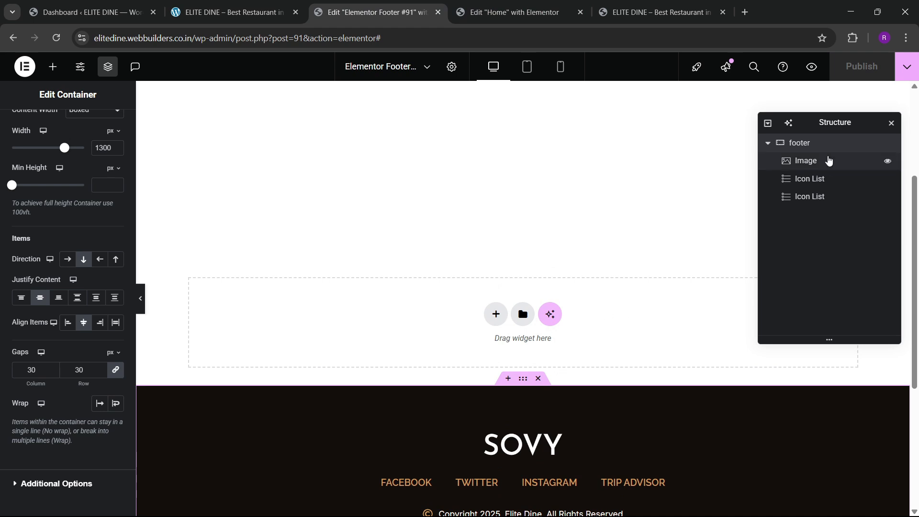
pyautogui.moveTo(837, 126); pyautogui.dragTo(763, 189)
pyautogui.click(841, 296)
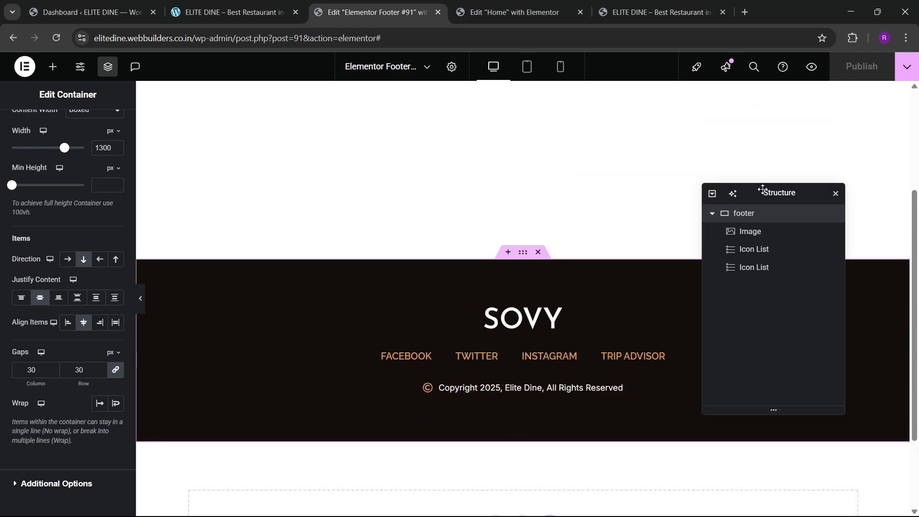
pyautogui.scroll(3, 63, 199)
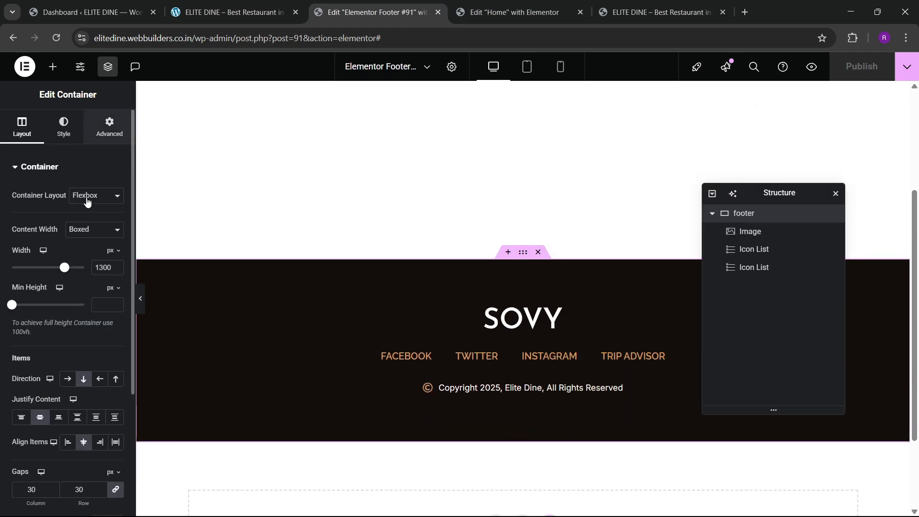
# Step: Set the footer container's top and bottom padding to 100 px
pyautogui.click(110, 127)
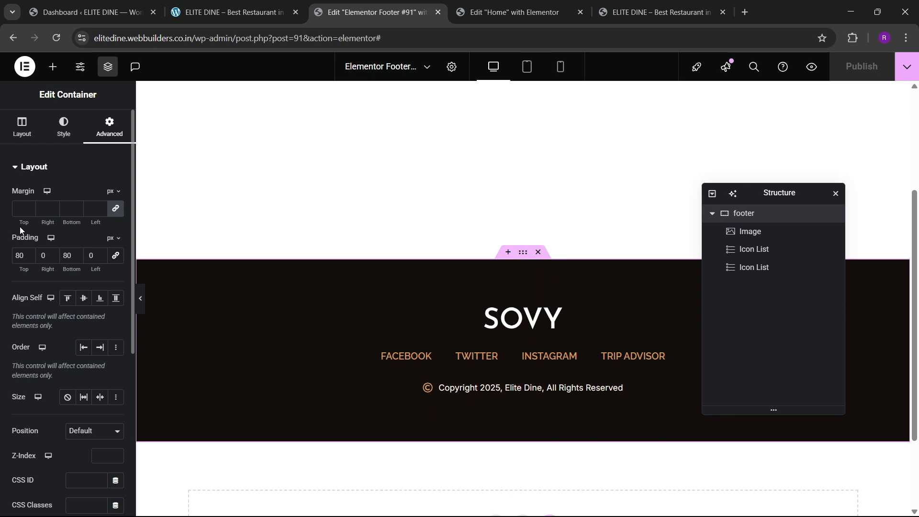
pyautogui.doubleClick(21, 256)
pyautogui.write('0')
pyautogui.write('100')
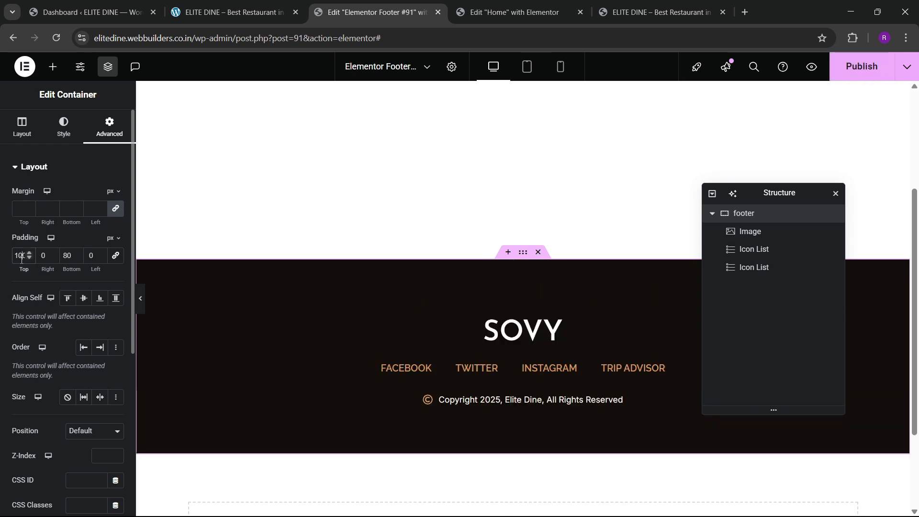
pyautogui.doubleClick(66, 261)
pyautogui.write('100')
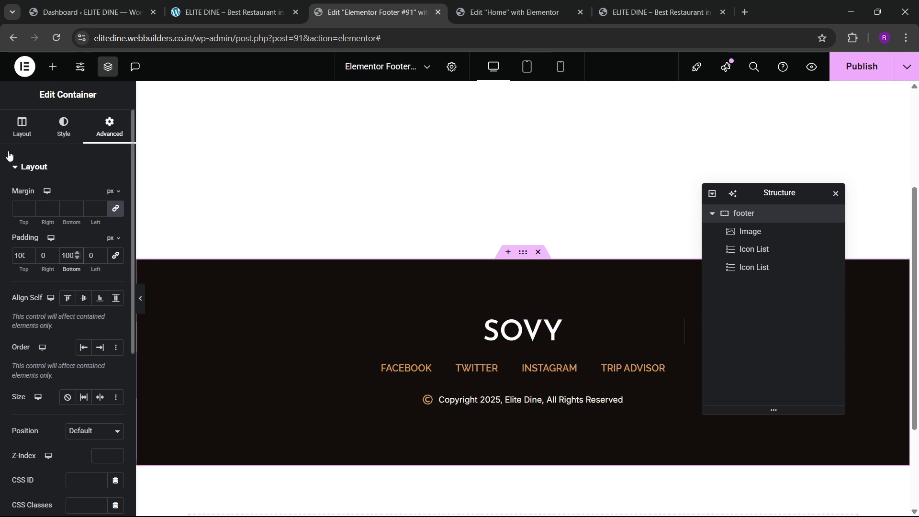
# Step: Set the footer container's column and row gaps to 40 px
pyautogui.click(21, 127)
pyautogui.scroll(-3, 89, 405)
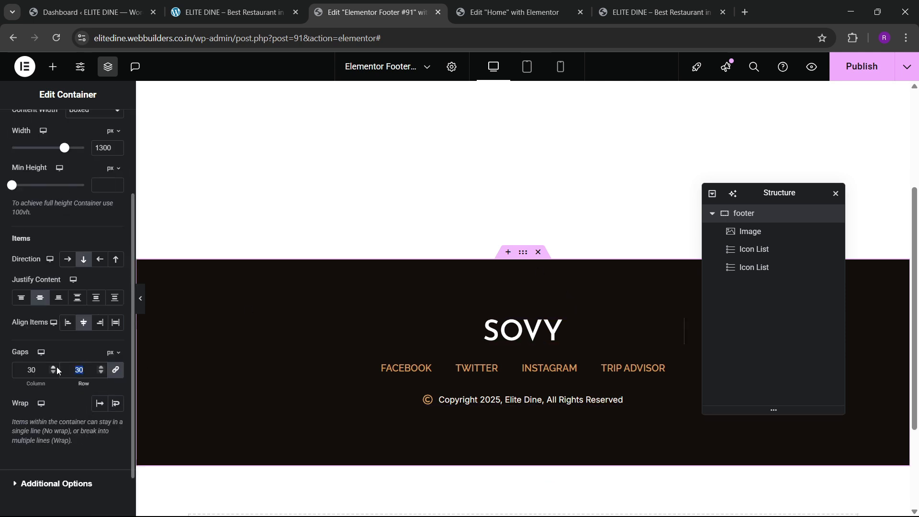
pyautogui.write('40')
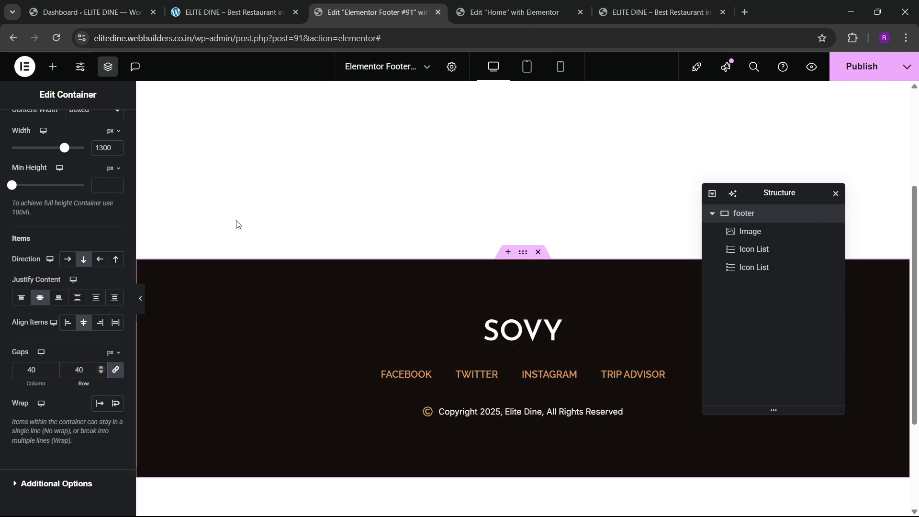
# Step: Give the footer container a solid border with a top width of 2 px
pyautogui.scroll(3, 75, 188)
pyautogui.click(64, 127)
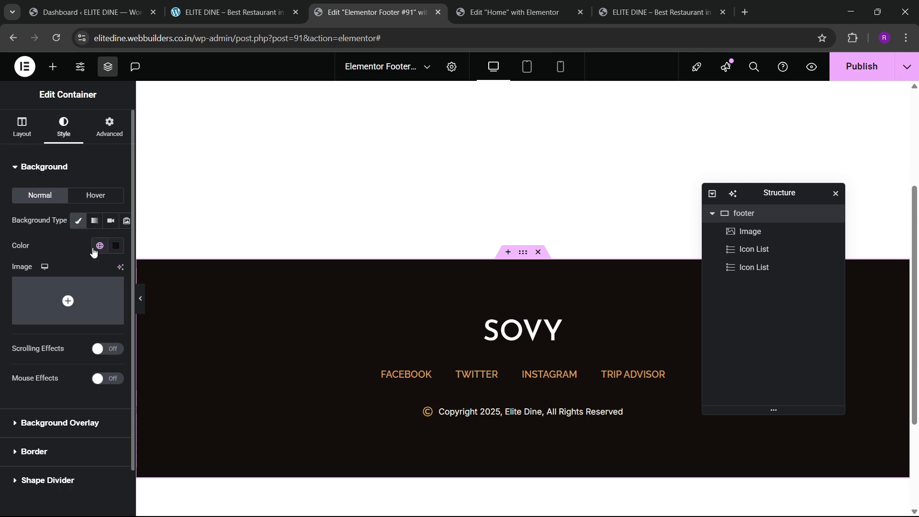
pyautogui.scroll(-2, 92, 290)
pyautogui.click(58, 397)
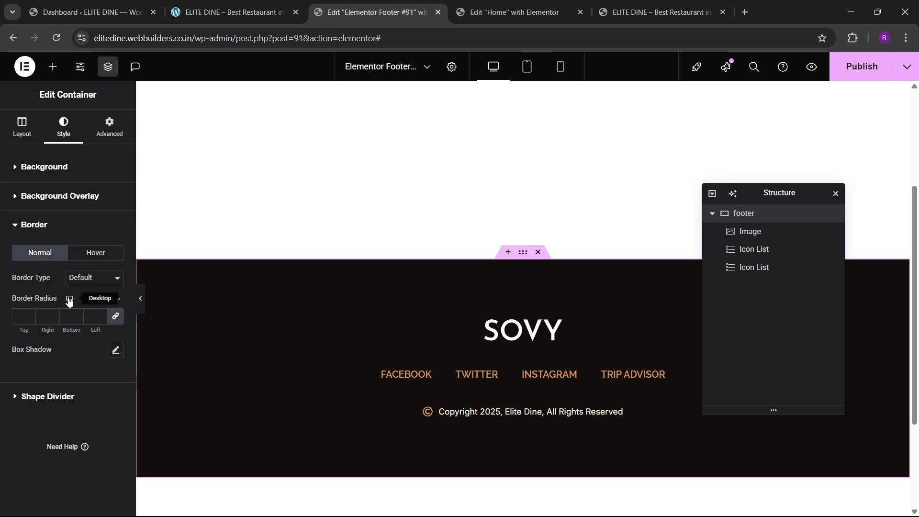
pyautogui.click(77, 278)
pyautogui.click(79, 321)
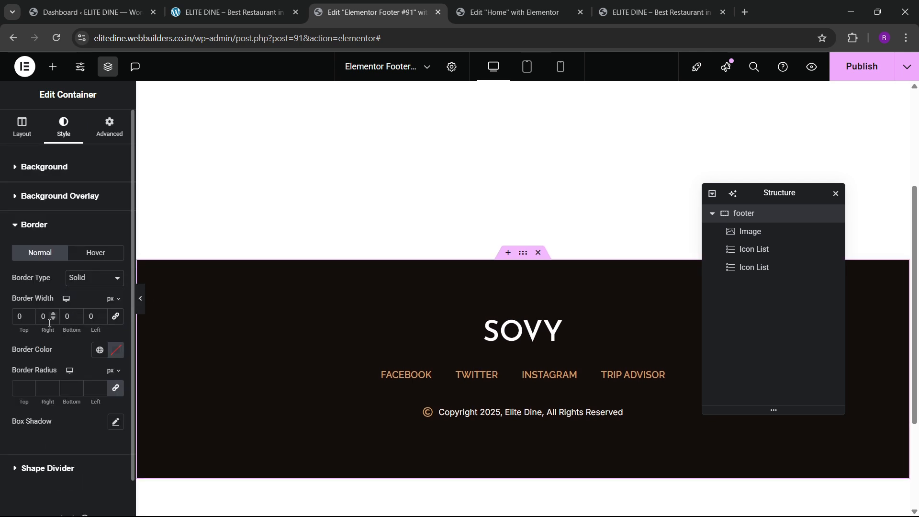
pyautogui.click(26, 316)
pyautogui.write('2')
# Step: Color the footer border by starting from the global golden color and muting it to #97846E
pyautogui.click(99, 349)
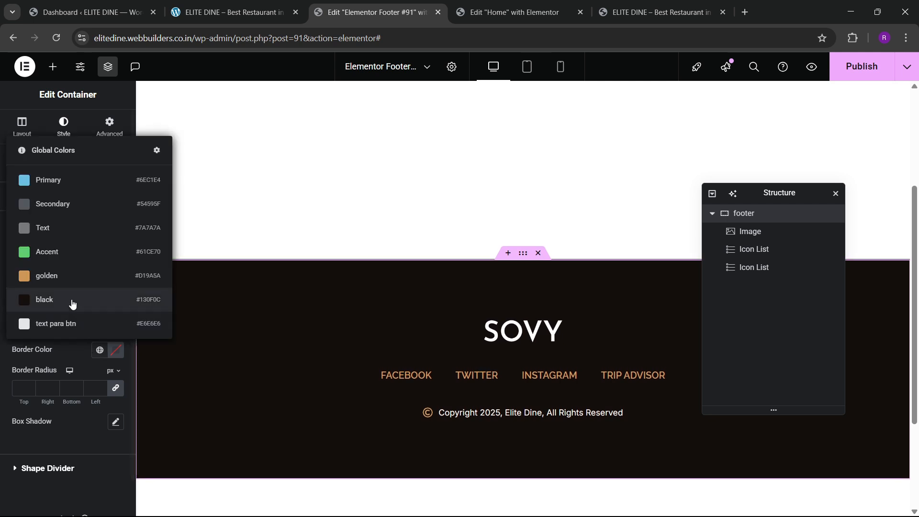
pyautogui.click(73, 273)
pyautogui.click(116, 349)
pyautogui.moveTo(67, 197); pyautogui.dragTo(85, 233)
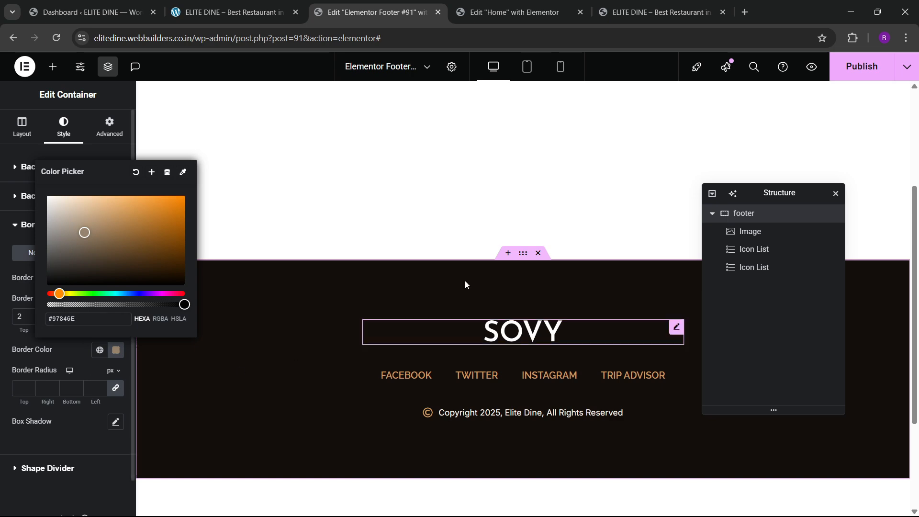
# Step: Publish the footer and reload the live home page to check the footer spacing, divider line and booking section
pyautogui.click(841, 69)
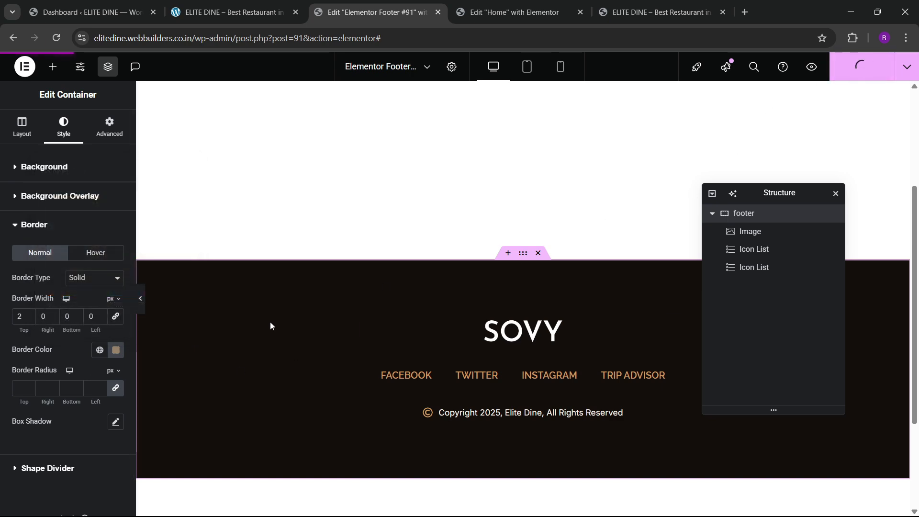
pyautogui.click(514, 12)
pyautogui.click(655, 11)
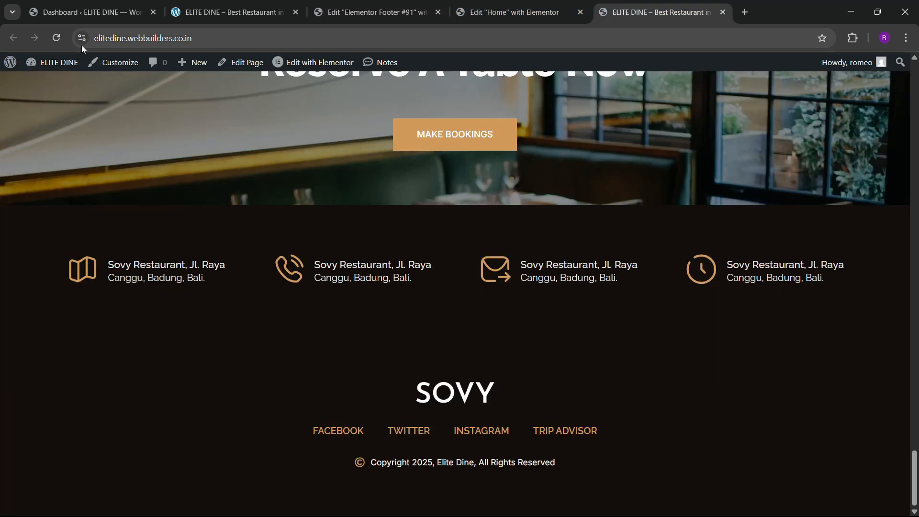
pyautogui.click(57, 37)
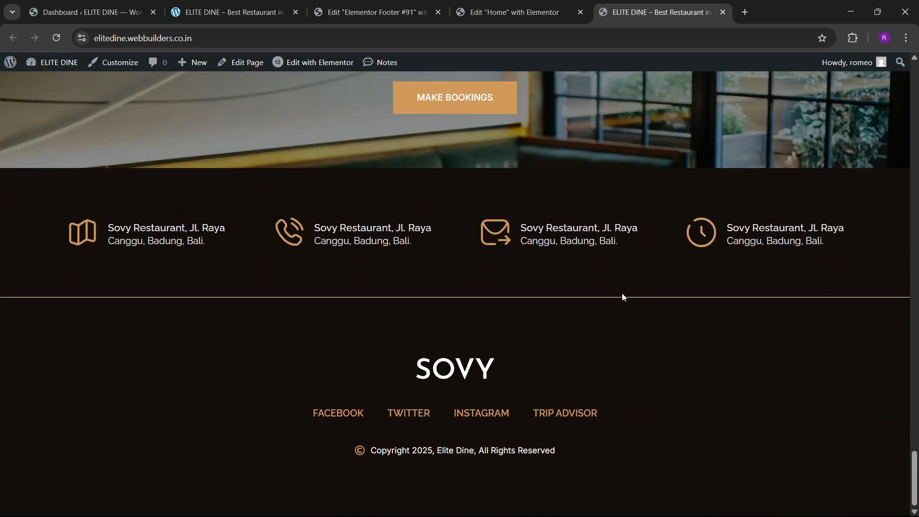
pyautogui.scroll(10, 509, 328)
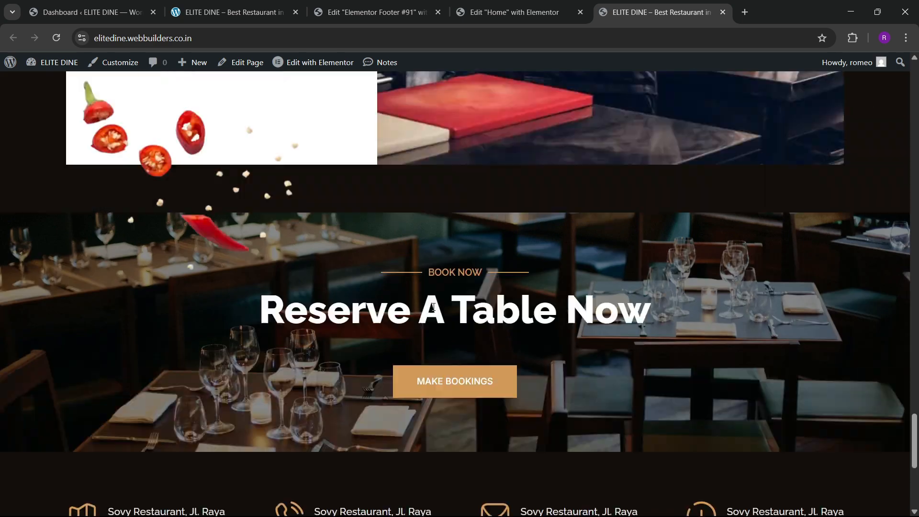
pyautogui.scroll(-2, 432, 306)
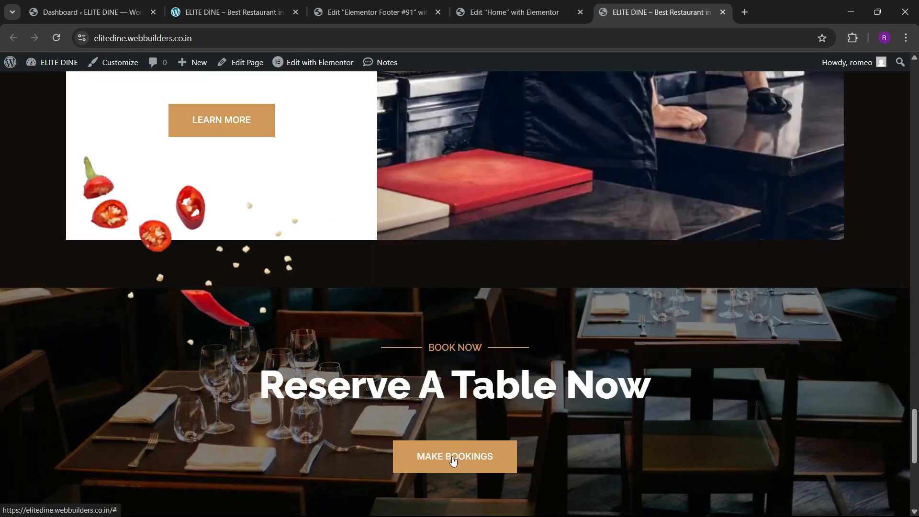
pyautogui.scroll(3, 316, 299)
# Step: In the Home page editor, give the MAKE BOOKINGS button a #FFFFFF hover background and golden hover text
pyautogui.click(514, 12)
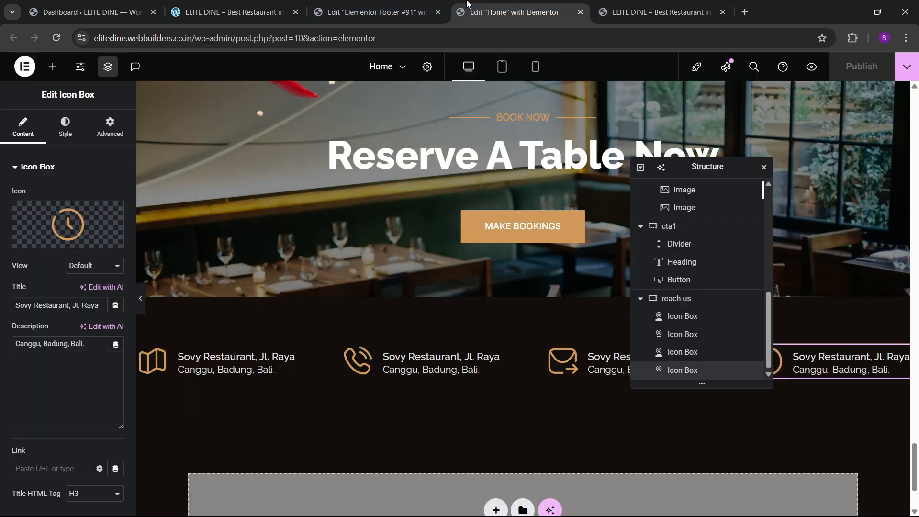
pyautogui.click(577, 194)
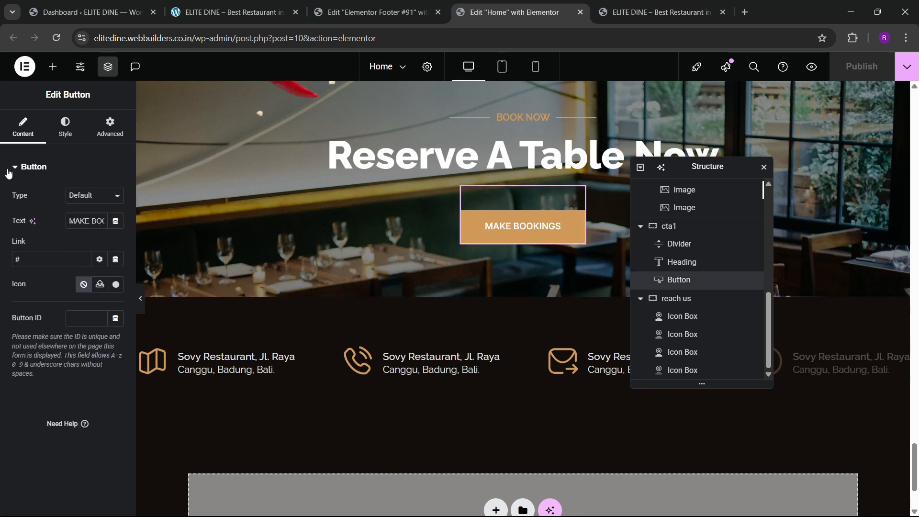
pyautogui.click(65, 127)
pyautogui.click(91, 271)
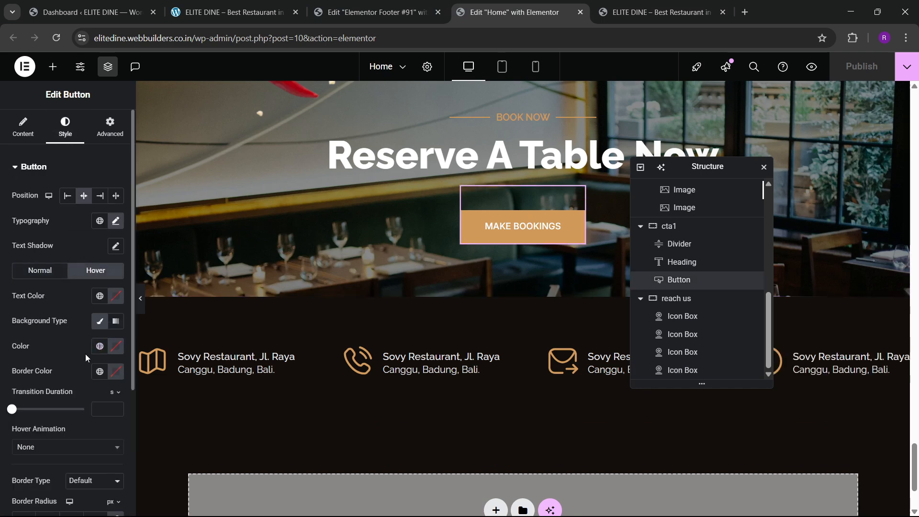
pyautogui.click(115, 350)
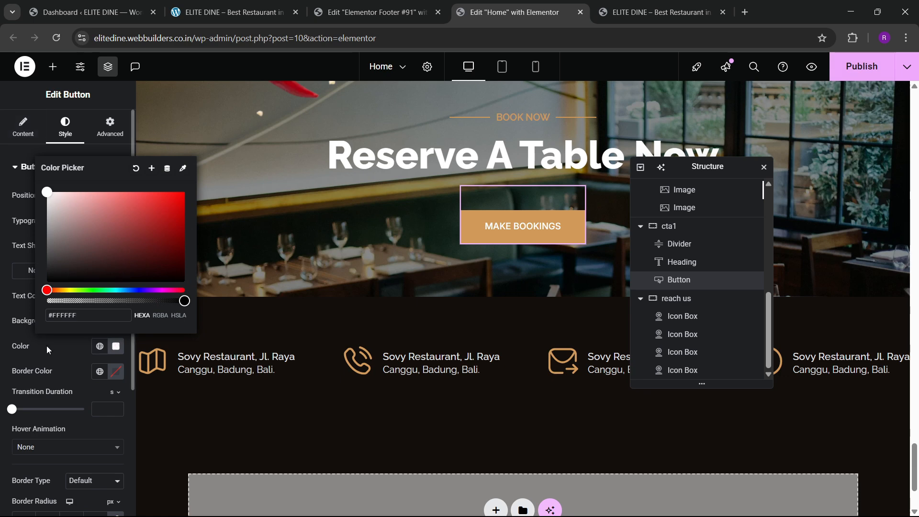
pyautogui.click(47, 350)
pyautogui.click(99, 298)
pyautogui.click(72, 446)
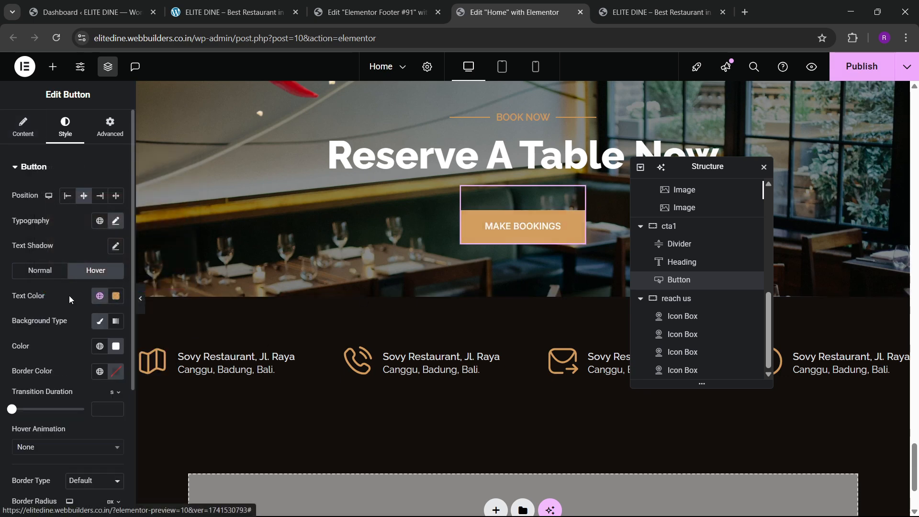
# Step: Set the MAKE BOOKINGS button's hover animation to Shrink
pyautogui.scroll(-3, 69, 295)
pyautogui.click(49, 327)
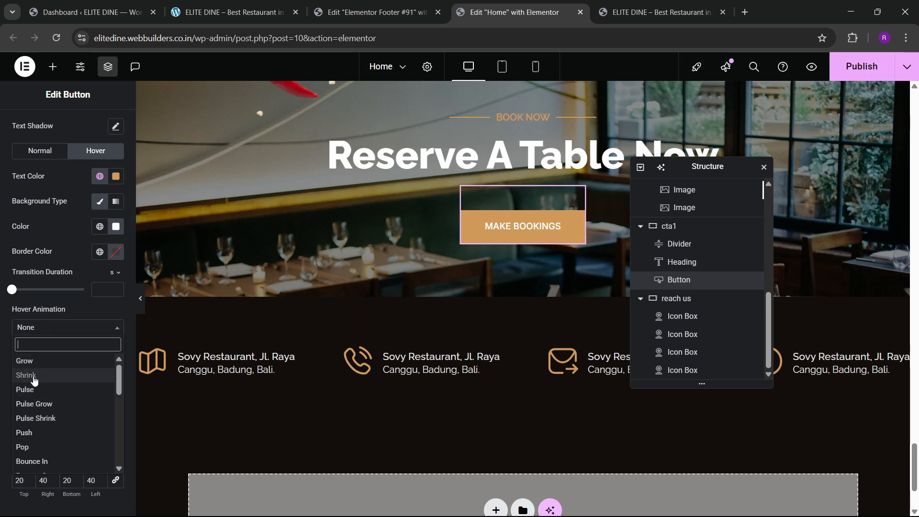
pyautogui.click(32, 375)
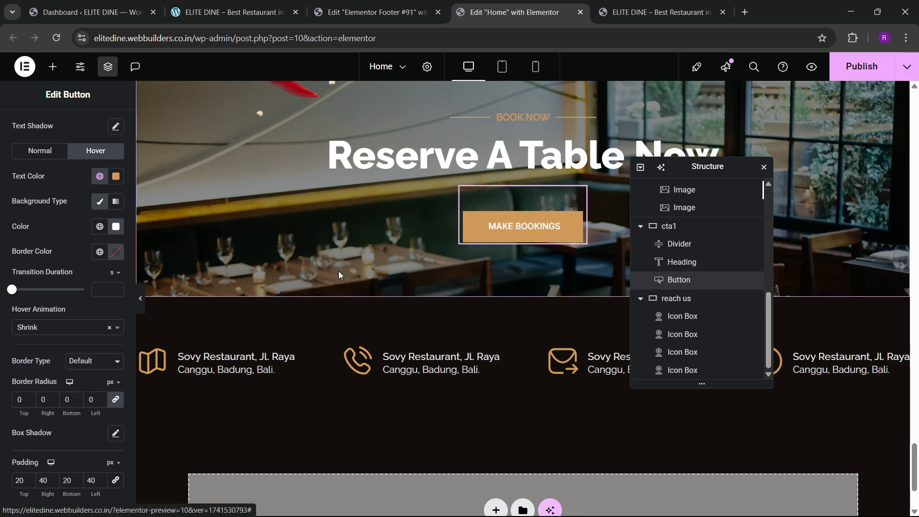
# Step: Publish the Home page changes and reload the live home page
pyautogui.scroll(3, 325, 268)
pyautogui.scroll(3, 305, 263)
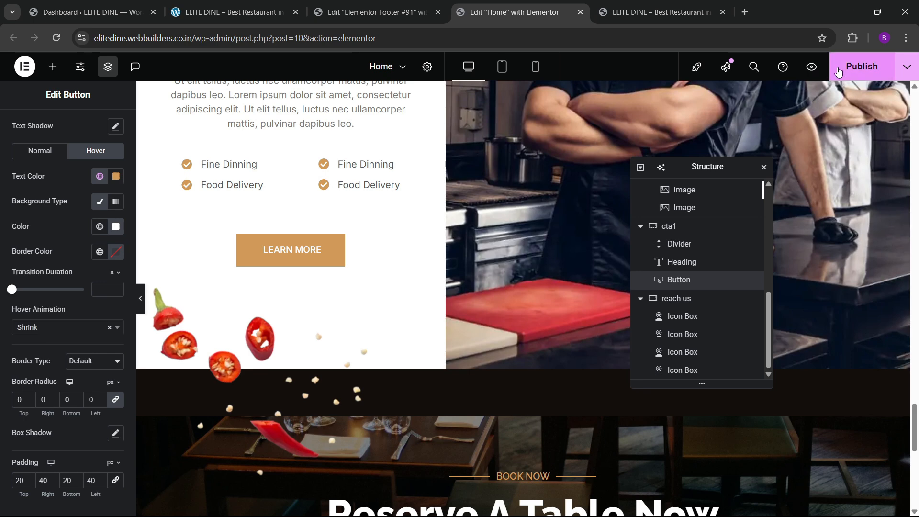
pyautogui.click(854, 67)
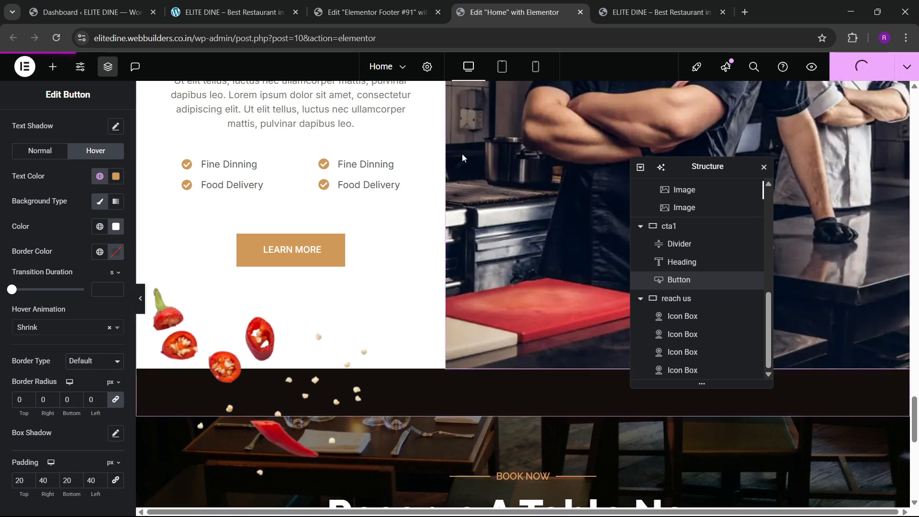
pyautogui.click(660, 12)
pyautogui.click(57, 38)
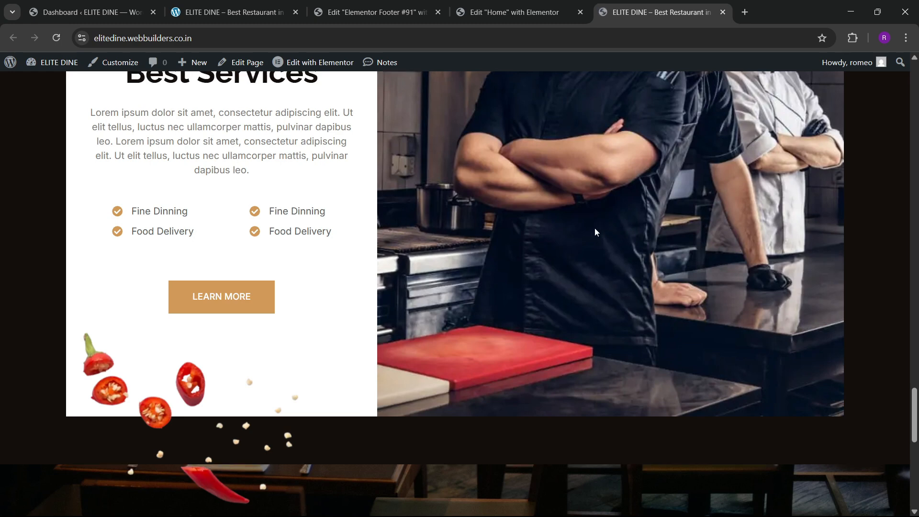
# Step: Close the footer editor and examine the header at the start of the reference site's home page
pyautogui.click(384, 4)
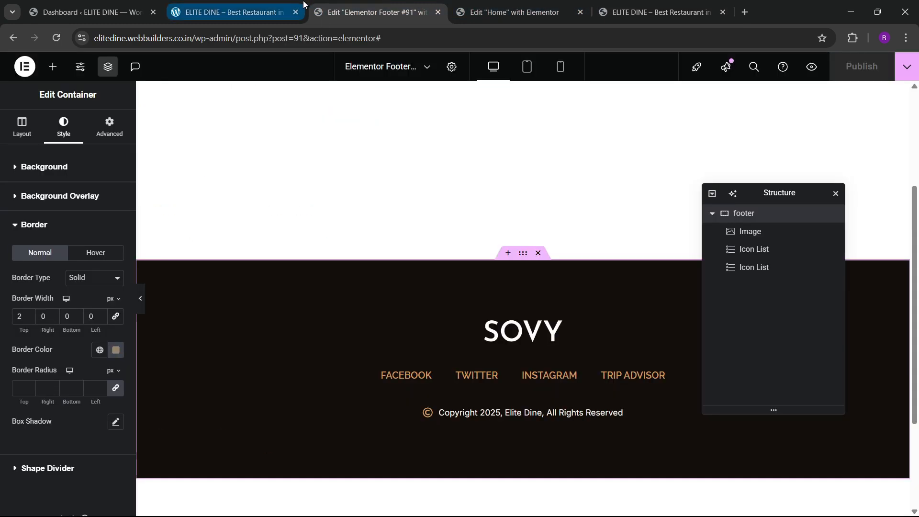
pyautogui.click(438, 12)
pyautogui.click(234, 12)
pyautogui.scroll(15, 325, 187)
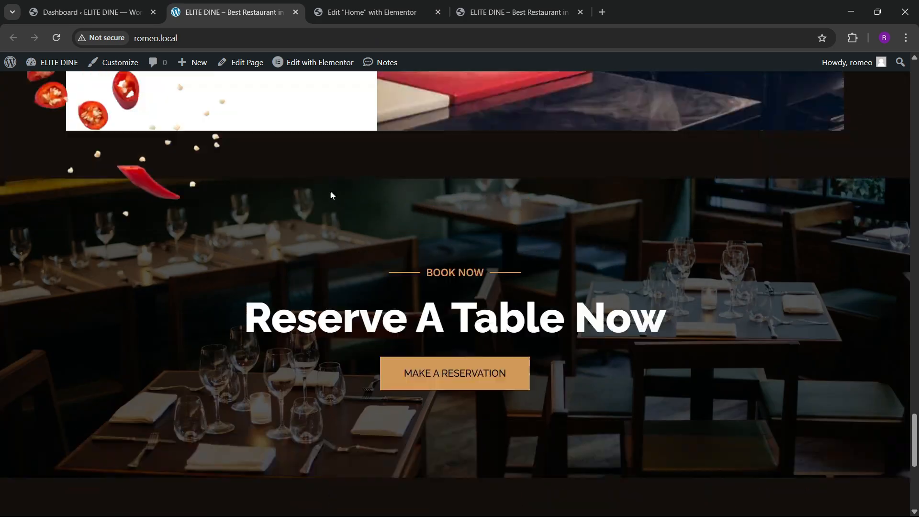
pyautogui.moveTo(915, 420); pyautogui.dragTo(914, 99)
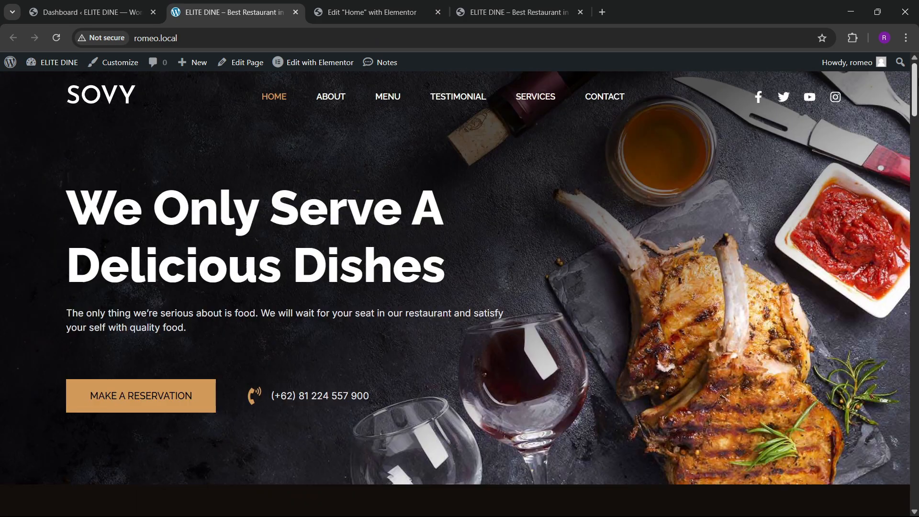
# Step: Open the menu management page in the WordPress dashboard and check the reference site's navigation items
pyautogui.click(96, 12)
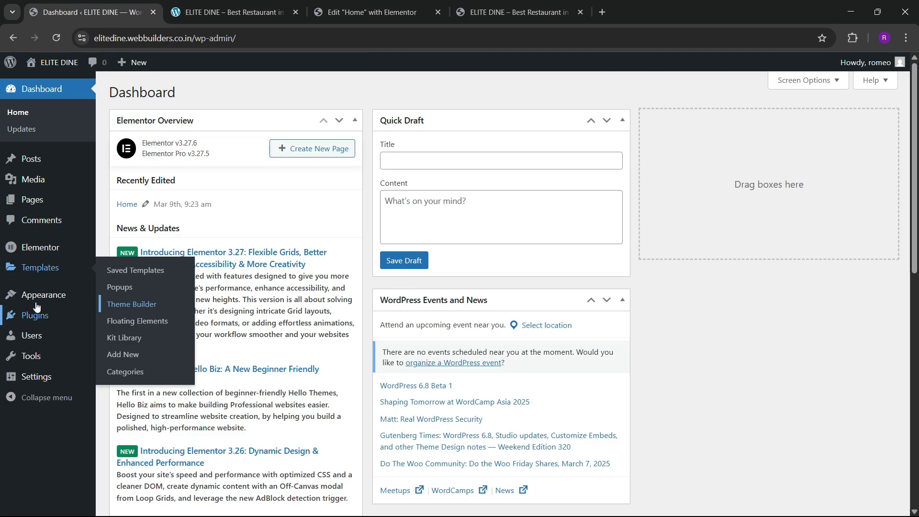
pyautogui.moveTo(43, 296)
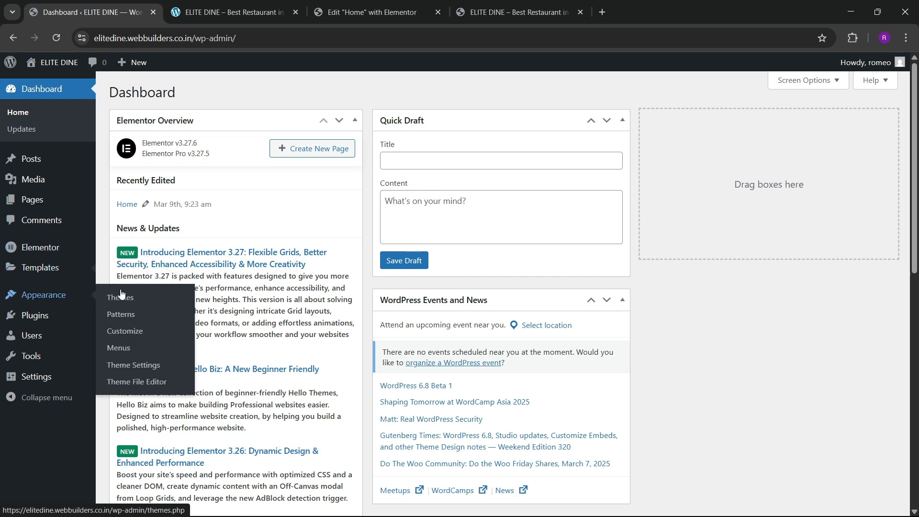
pyautogui.click(126, 350)
pyautogui.click(287, 10)
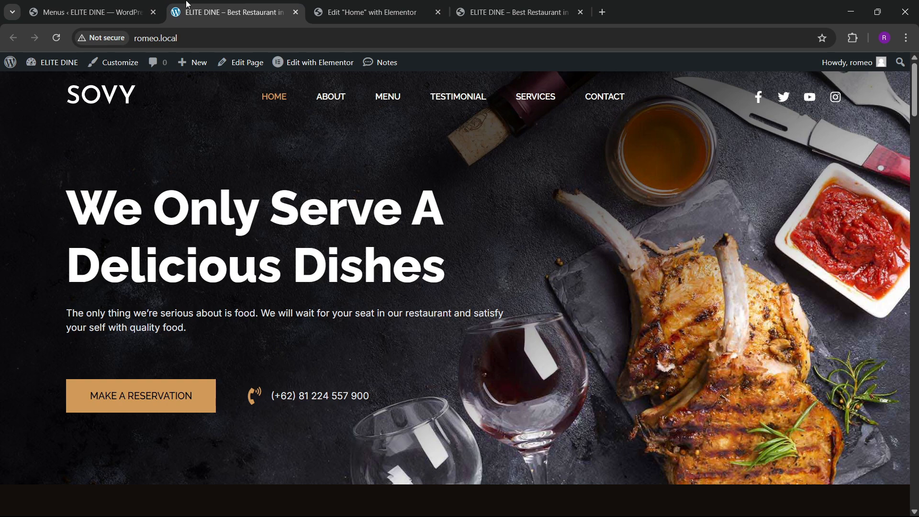
pyautogui.click(91, 12)
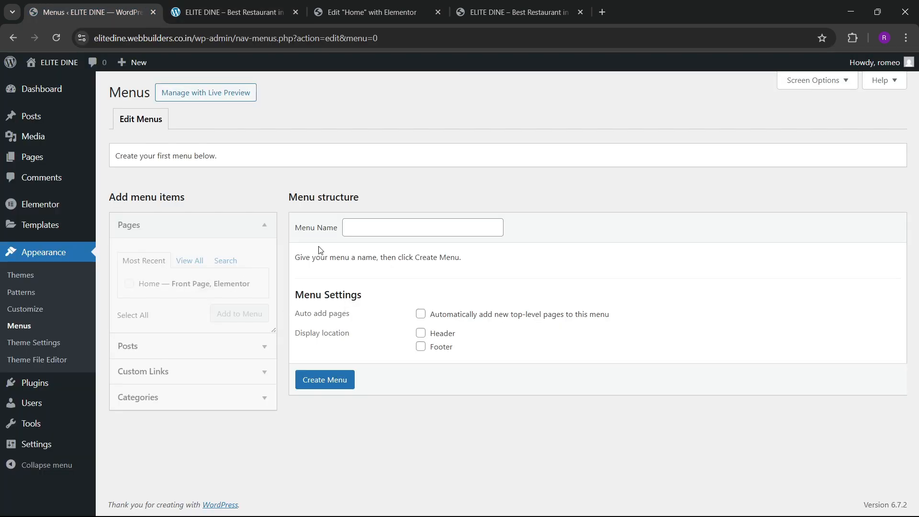
# Step: Create a navigation menu named "final menu" with Header as its display location
pyautogui.click(373, 228)
pyautogui.click(416, 251)
pyautogui.click(420, 333)
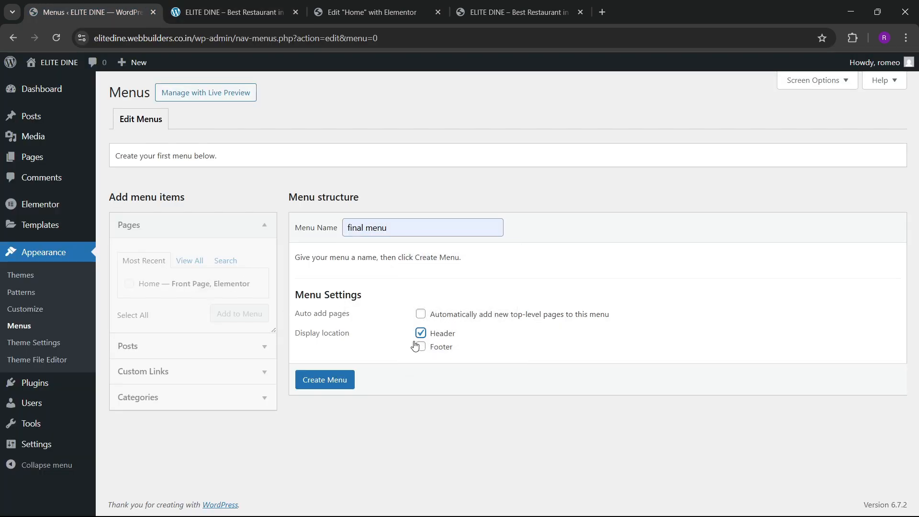
pyautogui.click(334, 380)
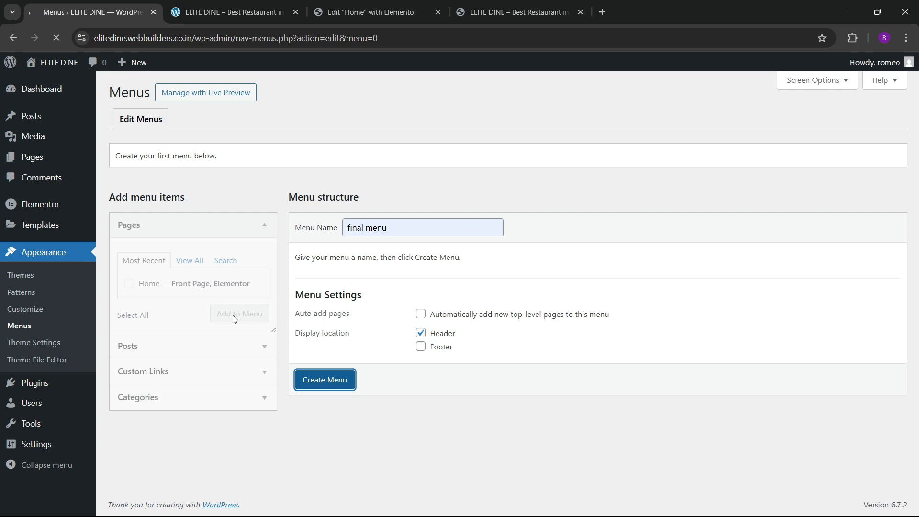
# Step: Add the Home page and a custom link "About" with URL #about to the final menu
pyautogui.click(130, 283)
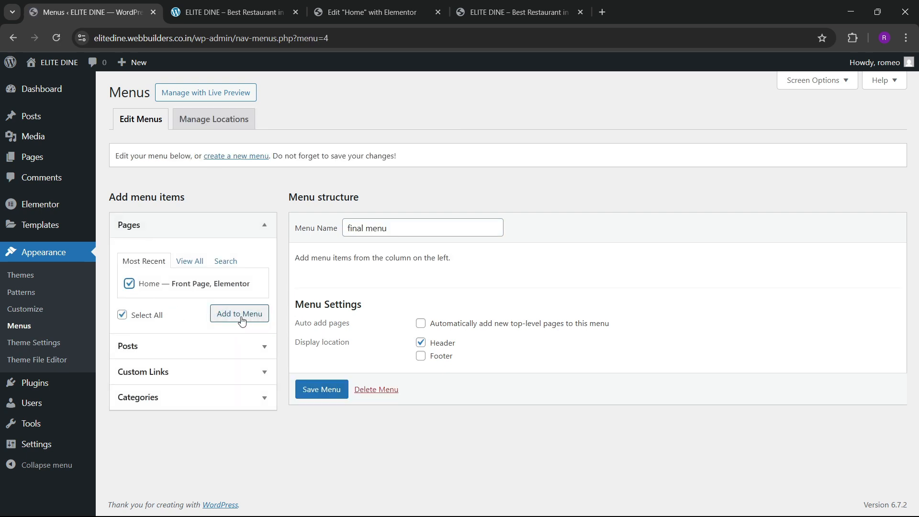
pyautogui.click(239, 313)
pyautogui.click(189, 371)
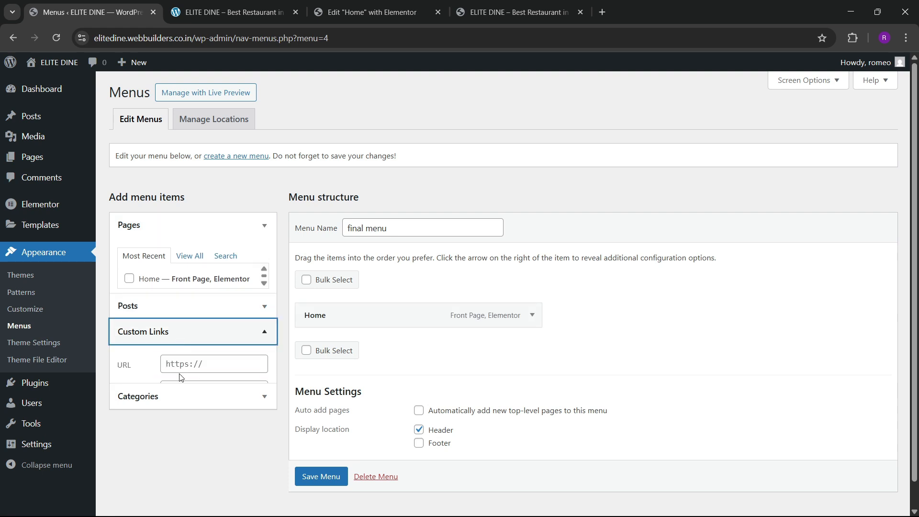
pyautogui.scroll(-1, 189, 306)
pyautogui.click(189, 297)
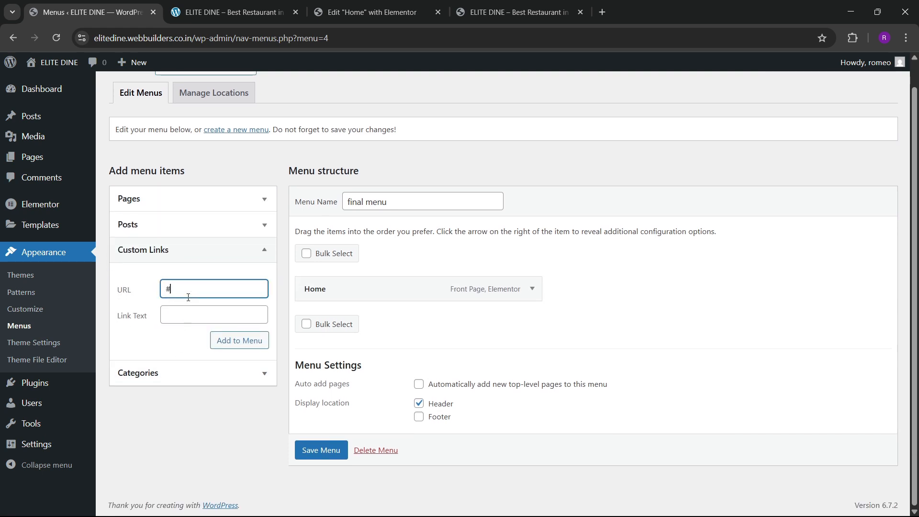
pyautogui.press('Tab')
pyautogui.write('a')
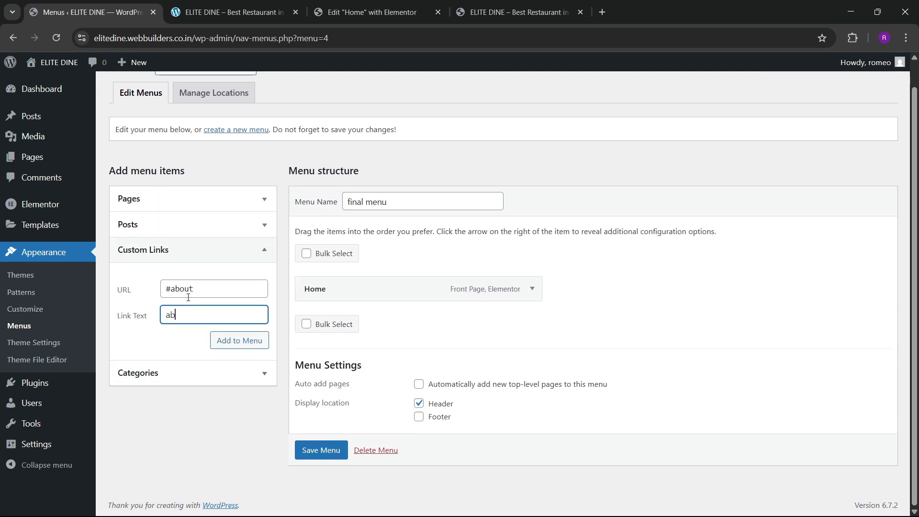
pyautogui.click(220, 344)
# Step: Check the reference site's navigation, and add a custom link "Menu" with URL #menu to the final menu
pyautogui.click(268, 5)
pyautogui.click(120, 12)
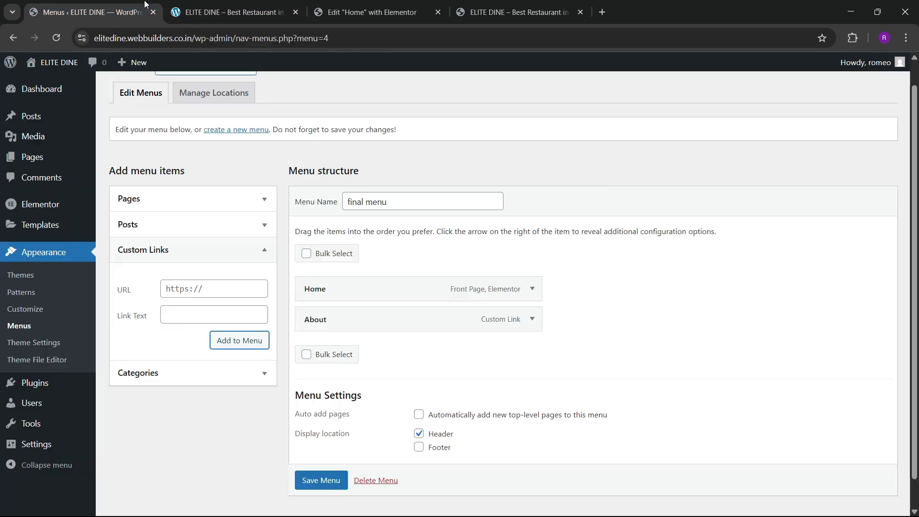
pyautogui.click(200, 284)
pyautogui.write('#menu')
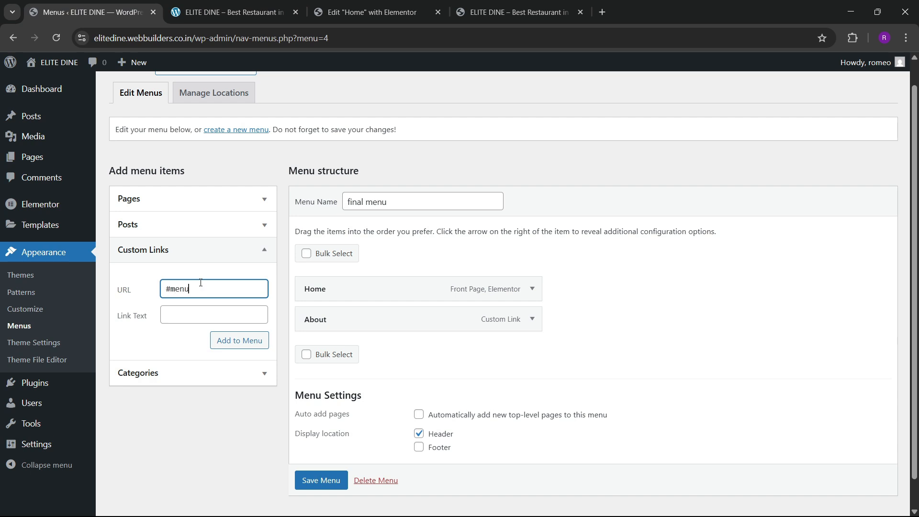
pyautogui.press('Tab')
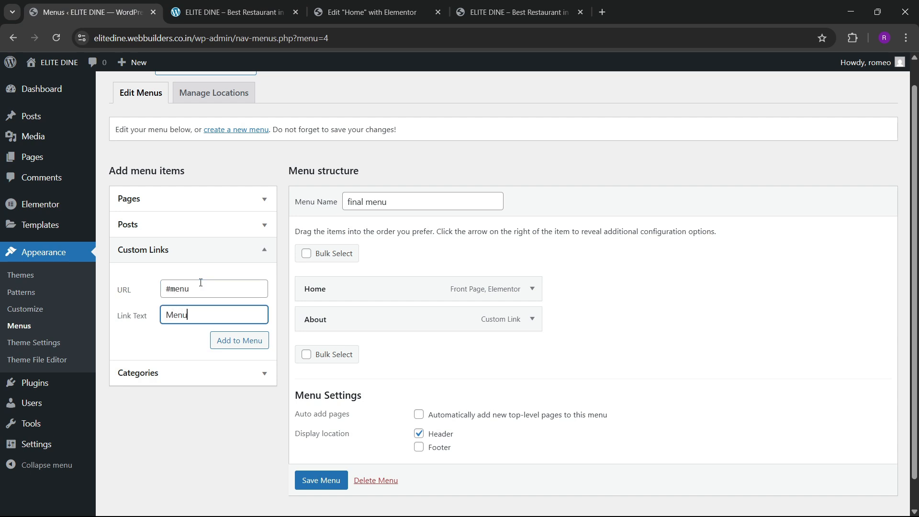
pyautogui.click(235, 340)
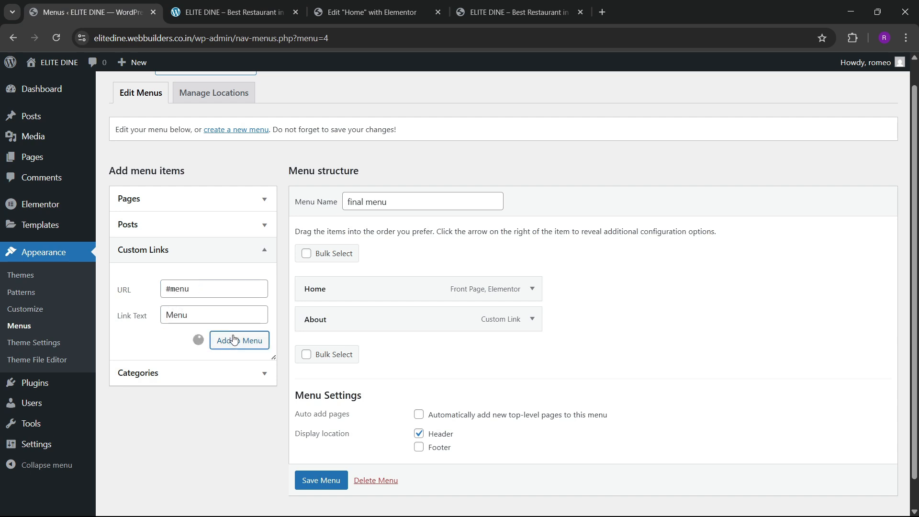
# Step: Add a custom link "Testimonial" with URL #testimonial to the final menu
pyautogui.click(187, 289)
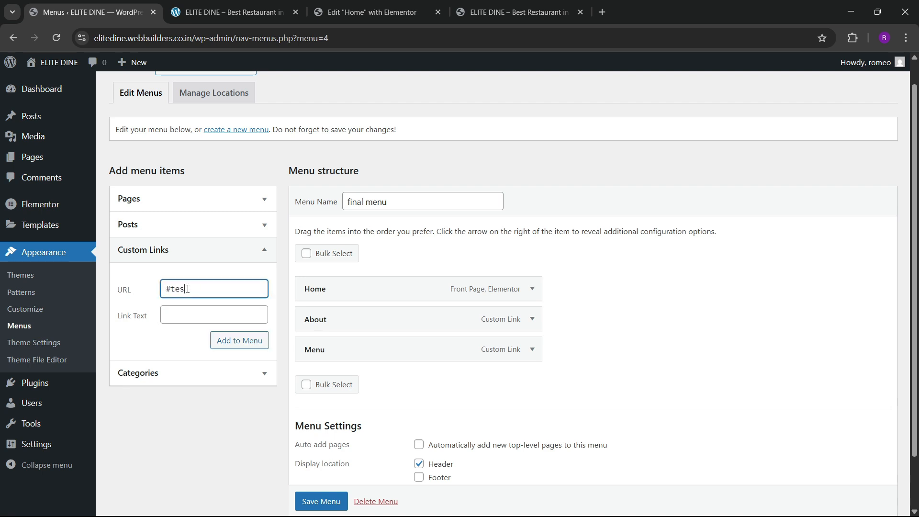
pyautogui.press('Tab')
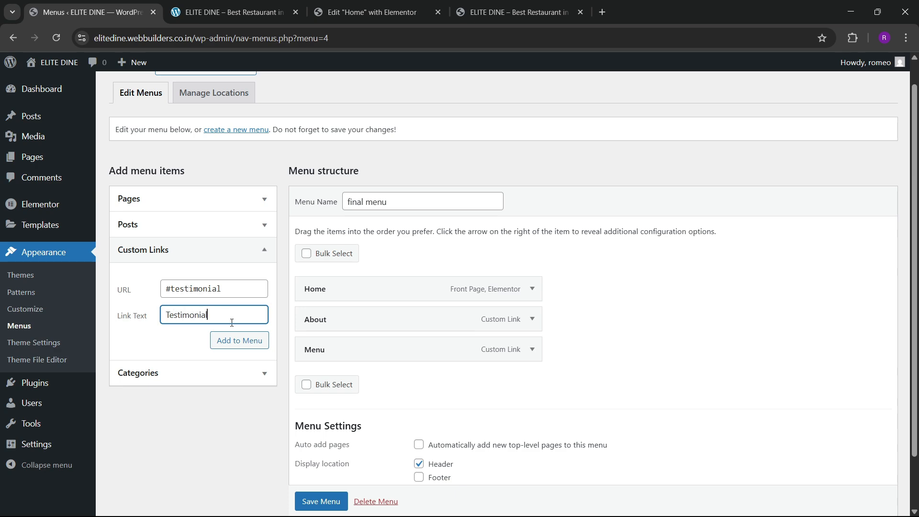
pyautogui.click(236, 340)
# Step: Check the reference site's next navigation item and add a custom link "Services" with URL #services to the menu
pyautogui.click(289, 6)
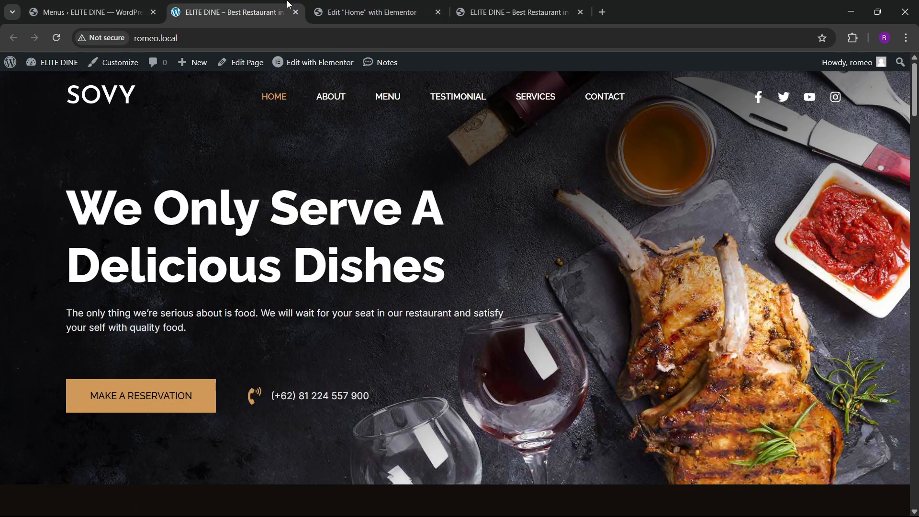
pyautogui.click(87, 12)
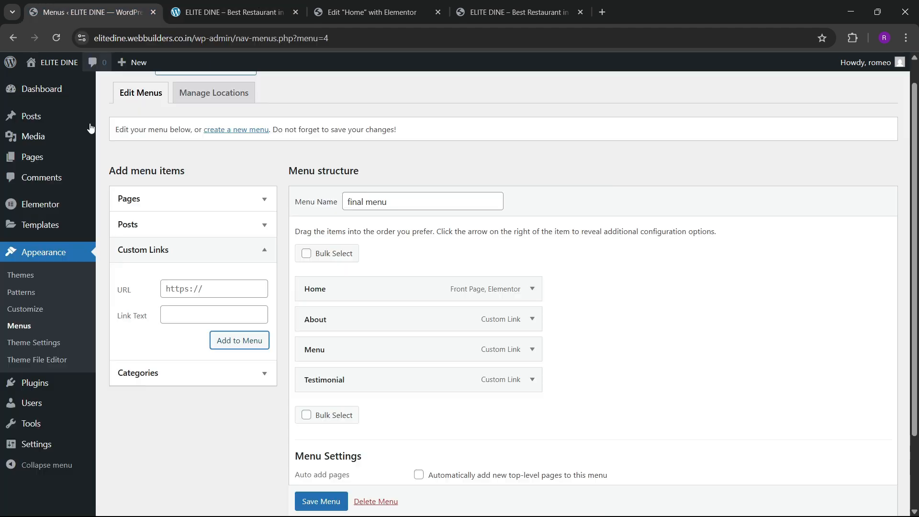
pyautogui.click(186, 287)
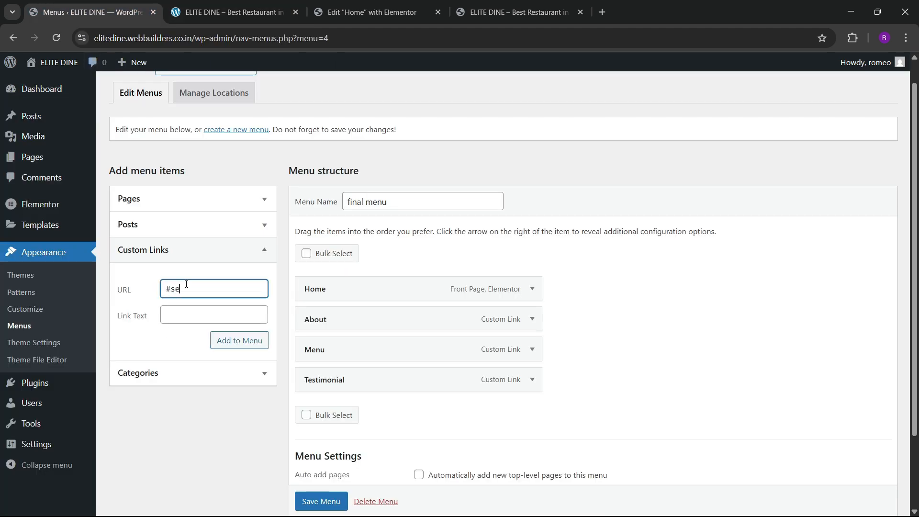
pyautogui.press('Tab')
pyautogui.write('Se')
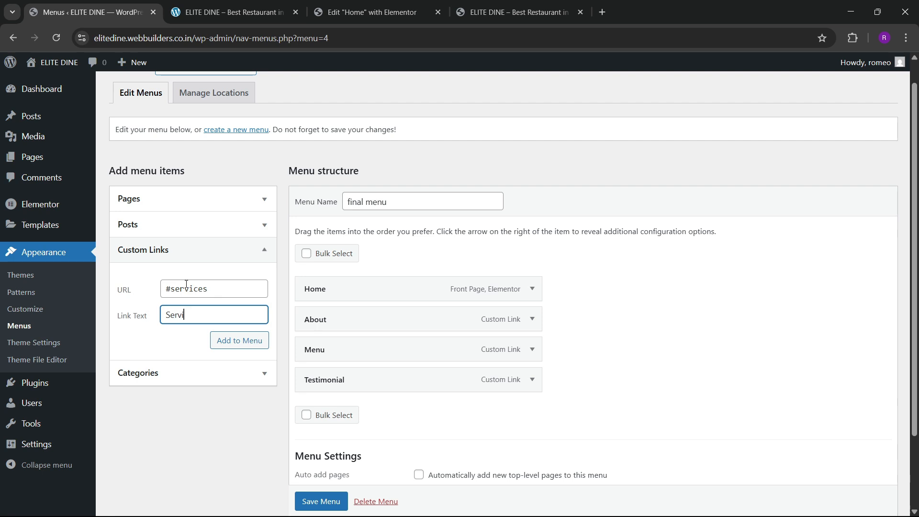
pyautogui.click(233, 343)
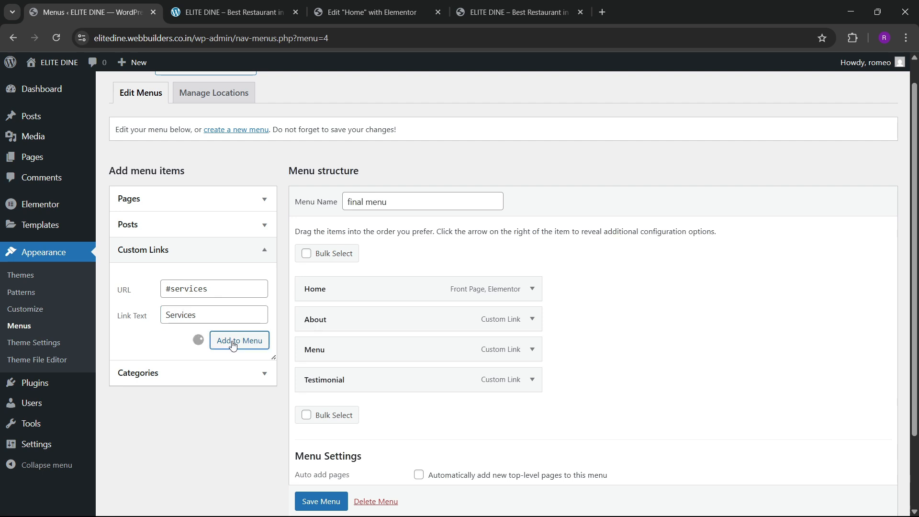
# Step: Add a custom link "Contact" with URL #contact to the final menu and save the menu
pyautogui.click(197, 294)
pyautogui.write('#')
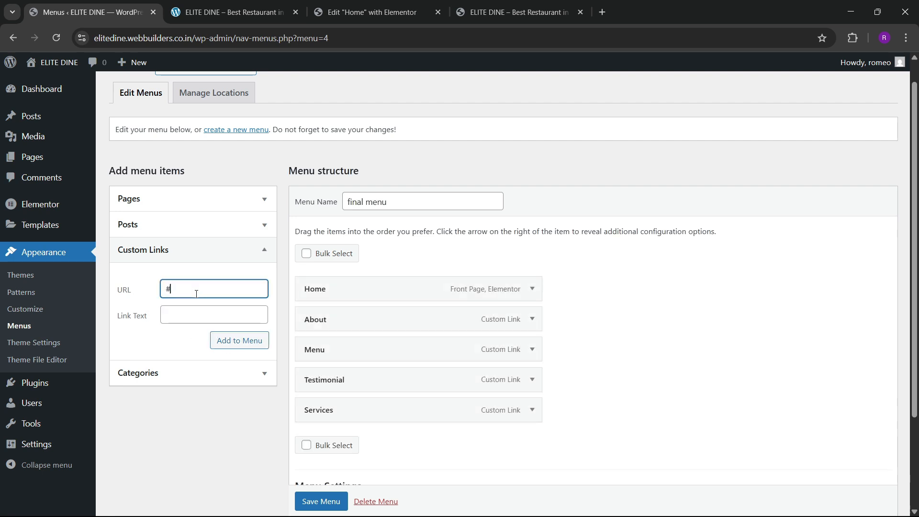
pyautogui.write('contact')
pyautogui.press('Tab')
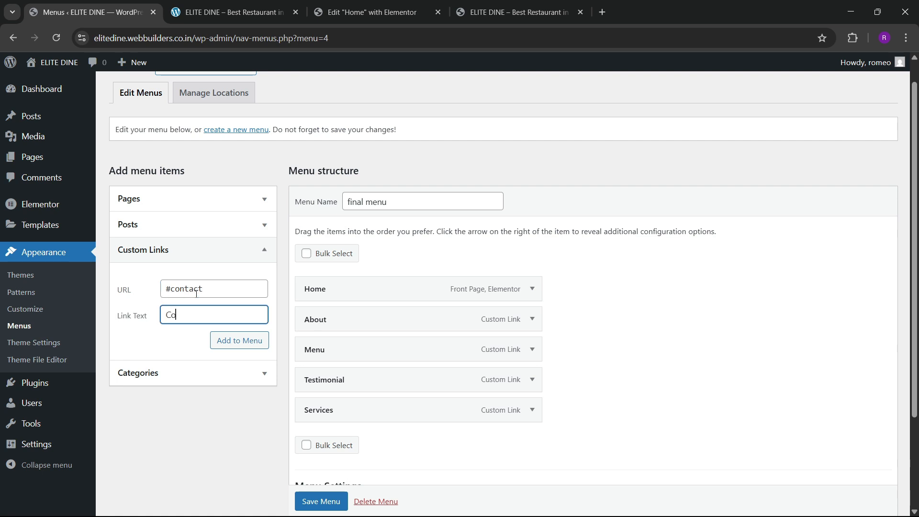
pyautogui.click(242, 346)
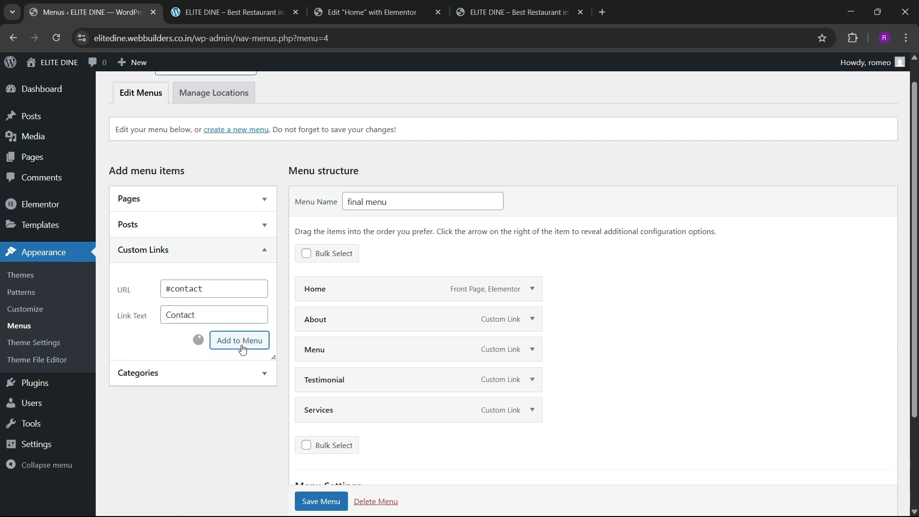
pyautogui.scroll(-3, 402, 354)
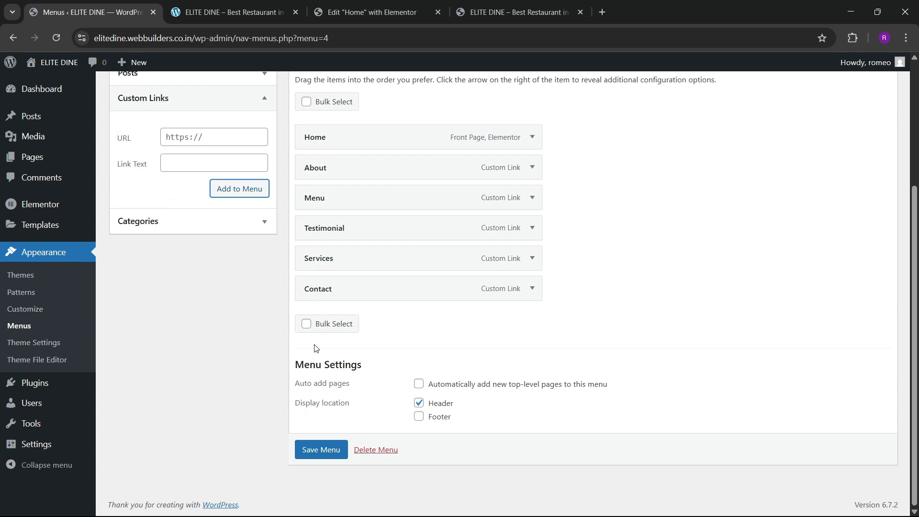
pyautogui.click(310, 448)
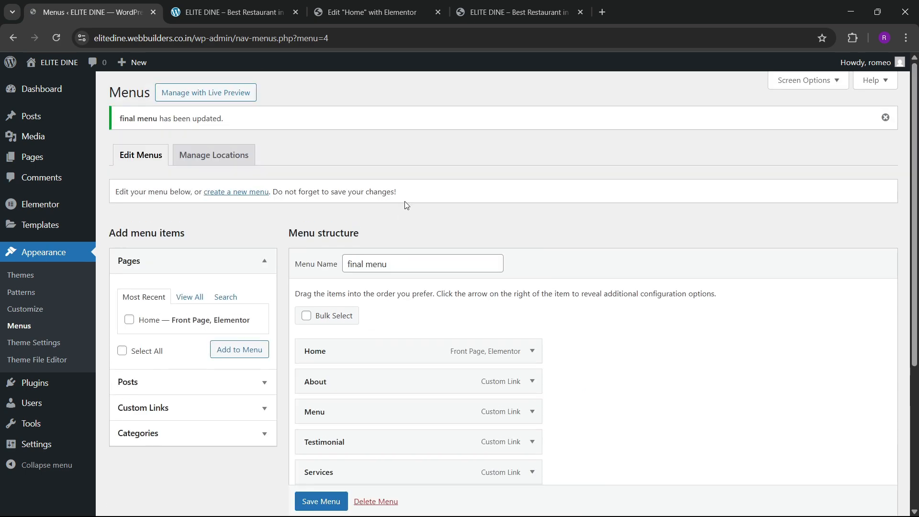
# Step: Open the Theme Builder from the WordPress dashboard in a new browser tab and switch to it
pyautogui.click(235, 12)
pyautogui.click(369, 12)
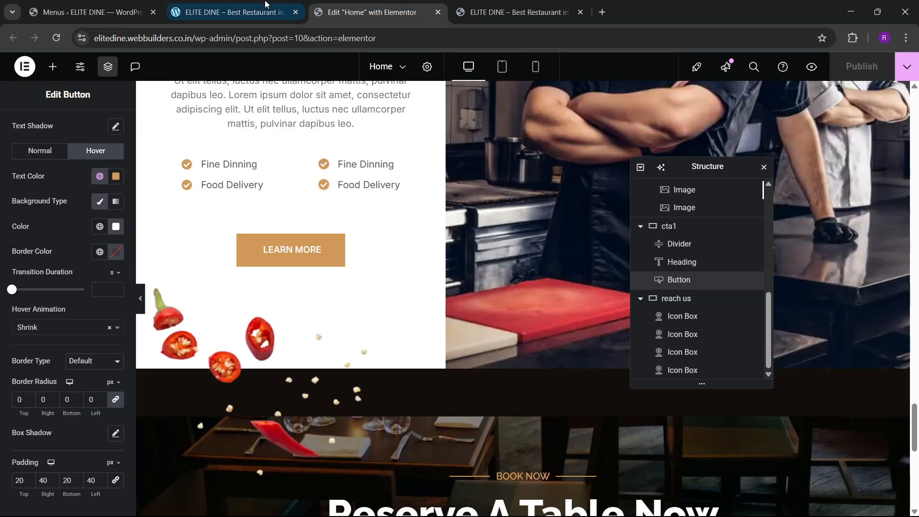
pyautogui.click(266, 3)
pyautogui.click(91, 12)
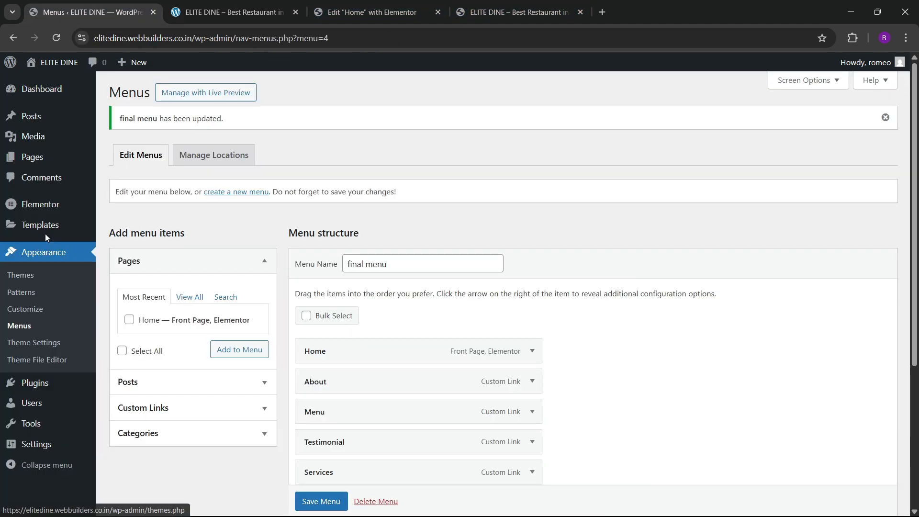
pyautogui.moveTo(46, 226)
pyautogui.rightClick(143, 261)
pyautogui.click(165, 276)
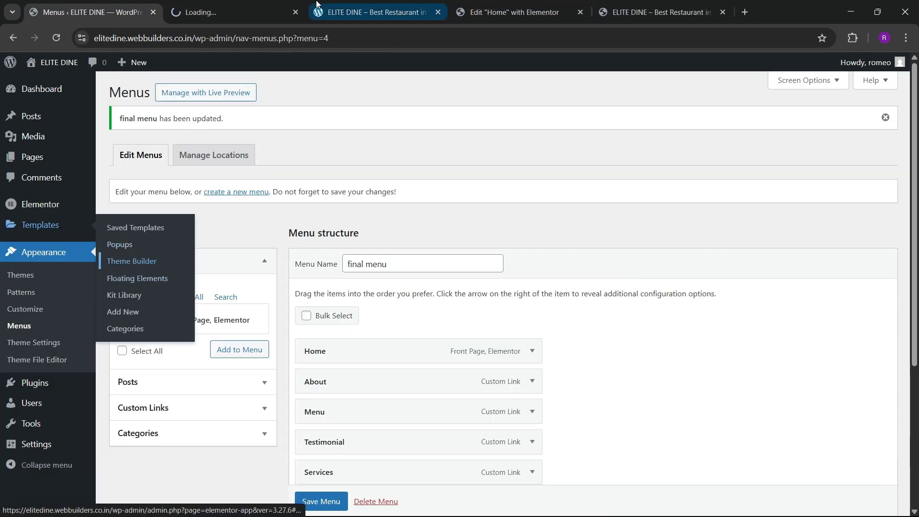
pyautogui.click(299, 10)
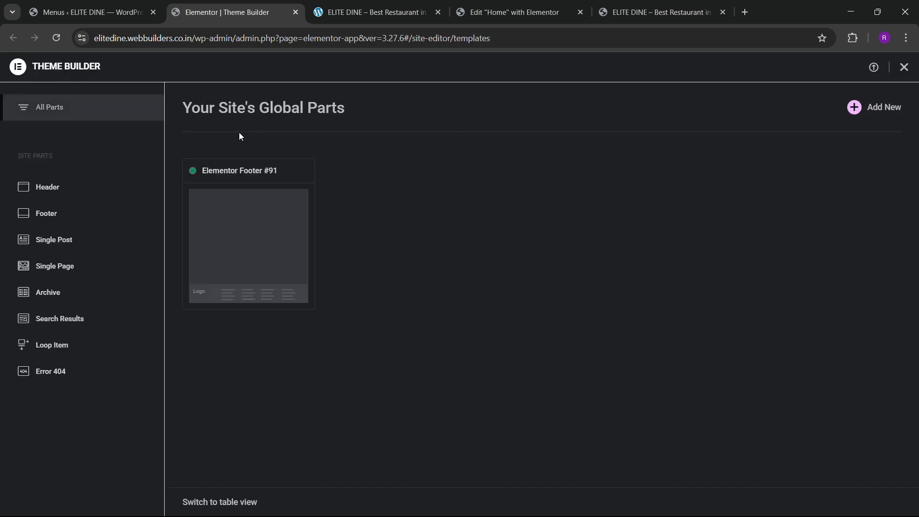
# Step: Create a new Header template in the Theme Builder and dismiss the template library
pyautogui.click(102, 194)
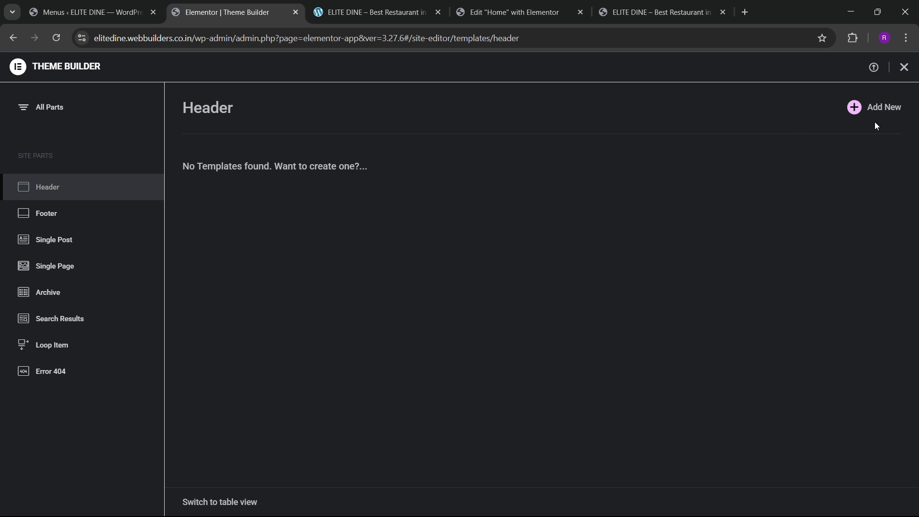
pyautogui.click(876, 107)
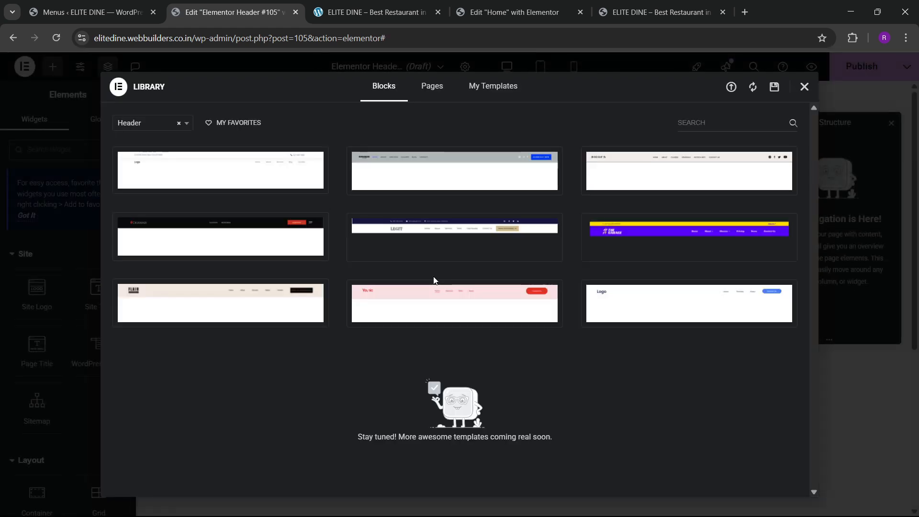
pyautogui.click(804, 87)
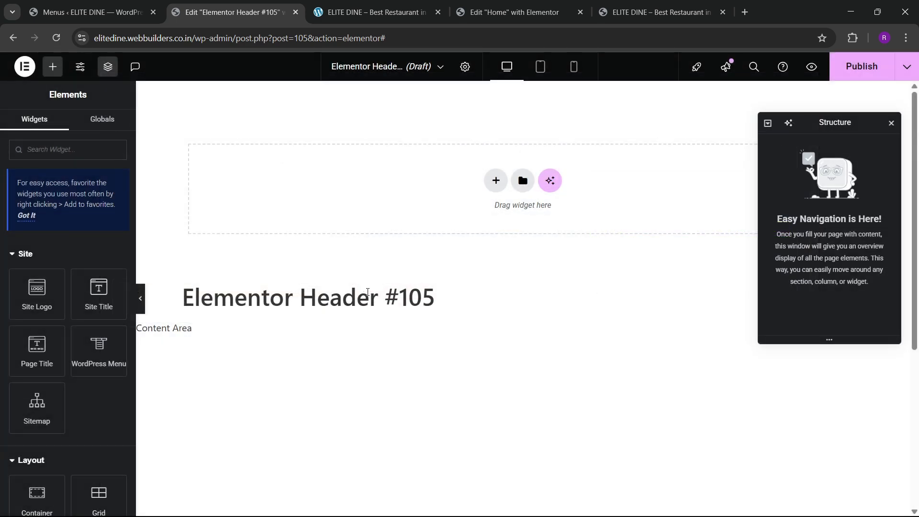
# Step: Add a flexbox container with row direction to the header template and rename it "header"
pyautogui.scroll(-3, 400, 303)
pyautogui.scroll(3, 485, 209)
pyautogui.click(495, 181)
pyautogui.click(483, 215)
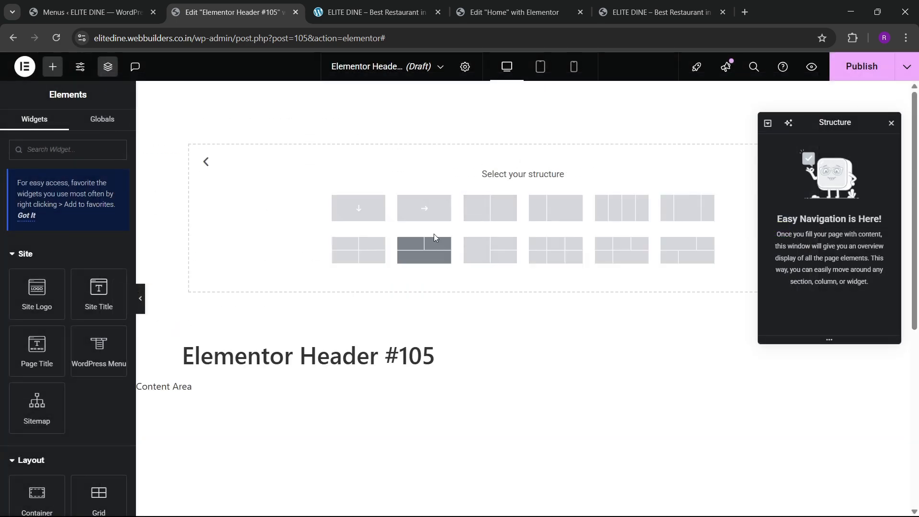
pyautogui.click(423, 207)
pyautogui.doubleClick(800, 143)
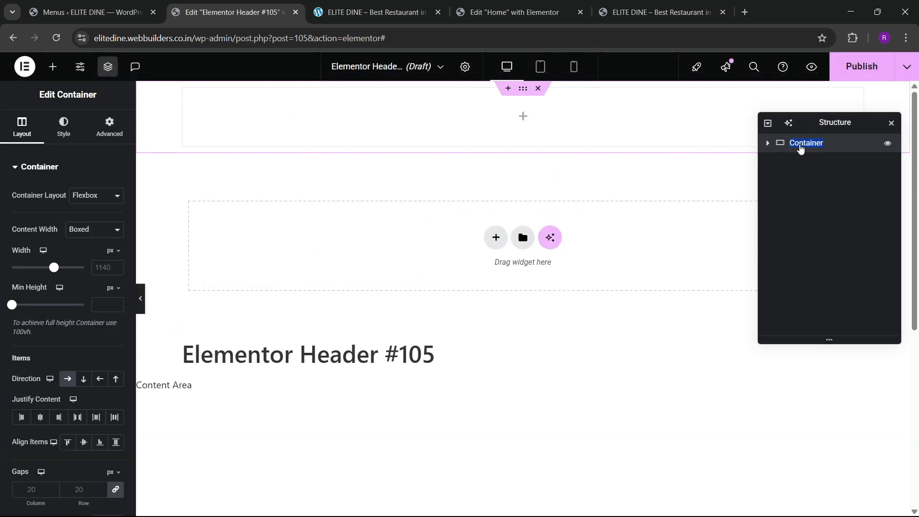
pyautogui.write('header')
# Step: Set the header container's width to 1300 px and its padding to 20 px top and bottom, 0 on the sides
pyautogui.click(99, 268)
pyautogui.write('13')
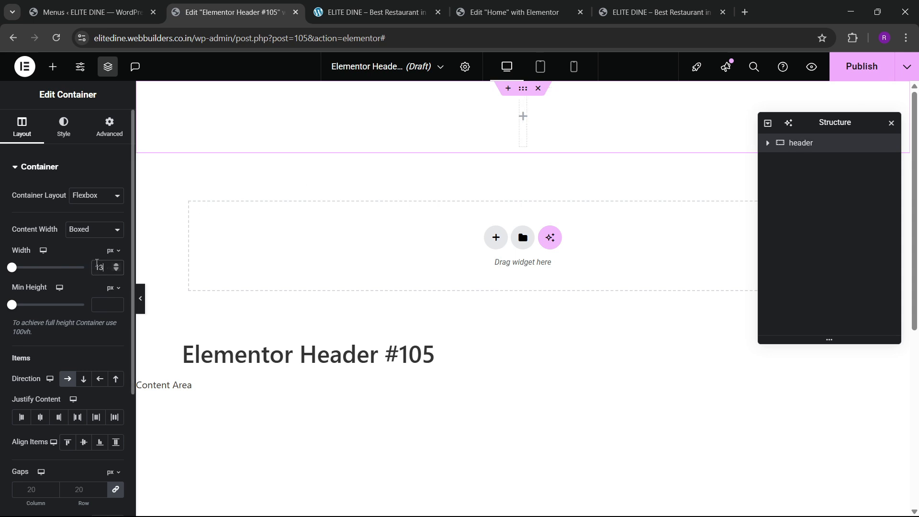
pyautogui.write('00')
pyautogui.click(109, 126)
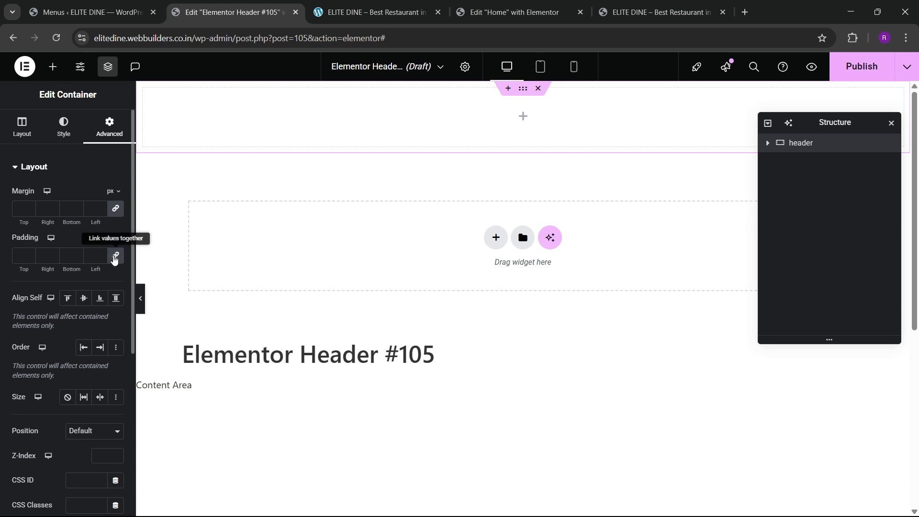
pyautogui.click(29, 256)
pyautogui.write('0')
pyautogui.write('2')
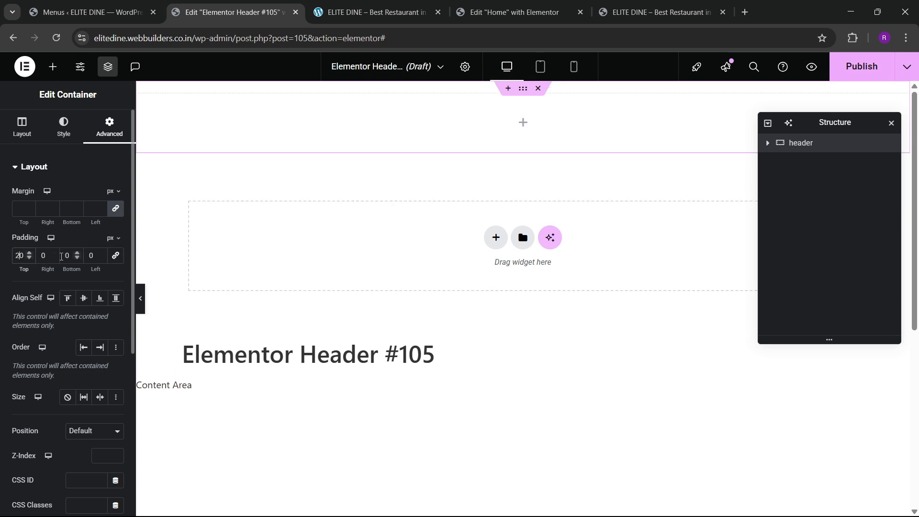
pyautogui.click(63, 255)
pyautogui.write('2')
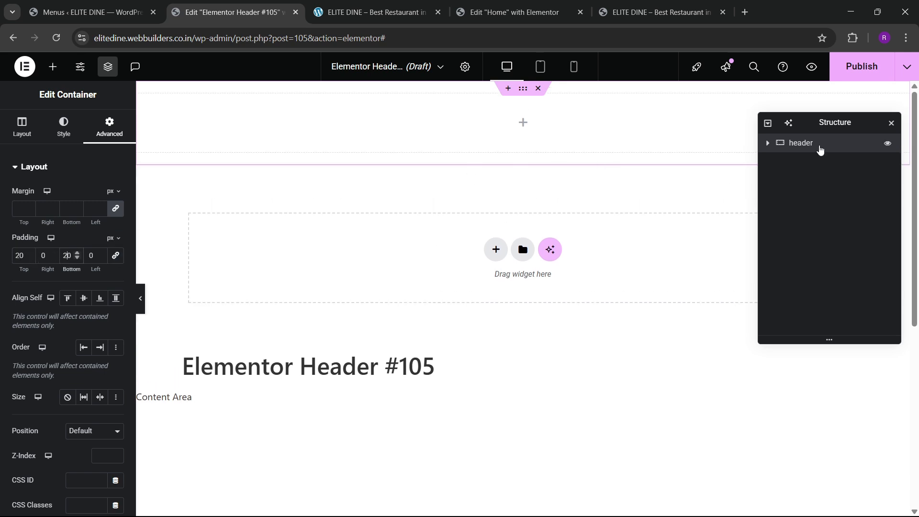
# Step: Give the header container a classic background using the orange-tan global color
pyautogui.click(60, 134)
pyautogui.click(79, 225)
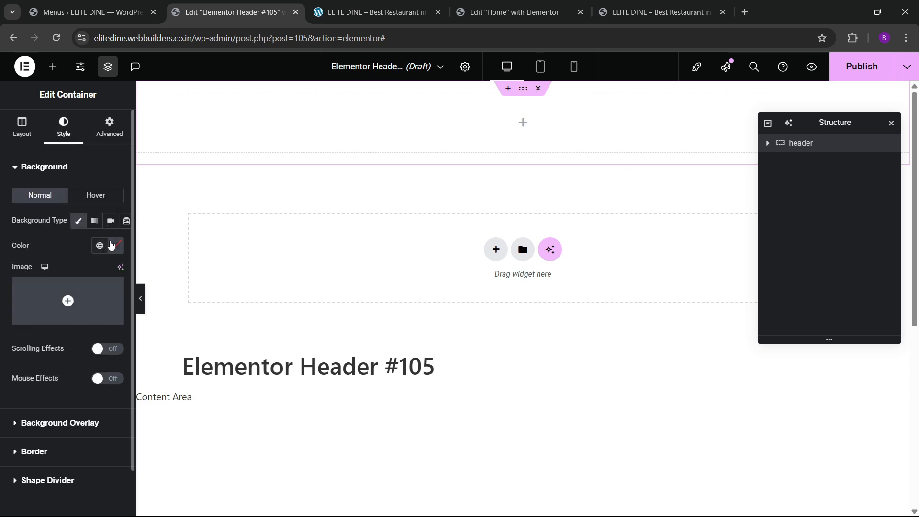
pyautogui.click(100, 247)
pyautogui.click(62, 407)
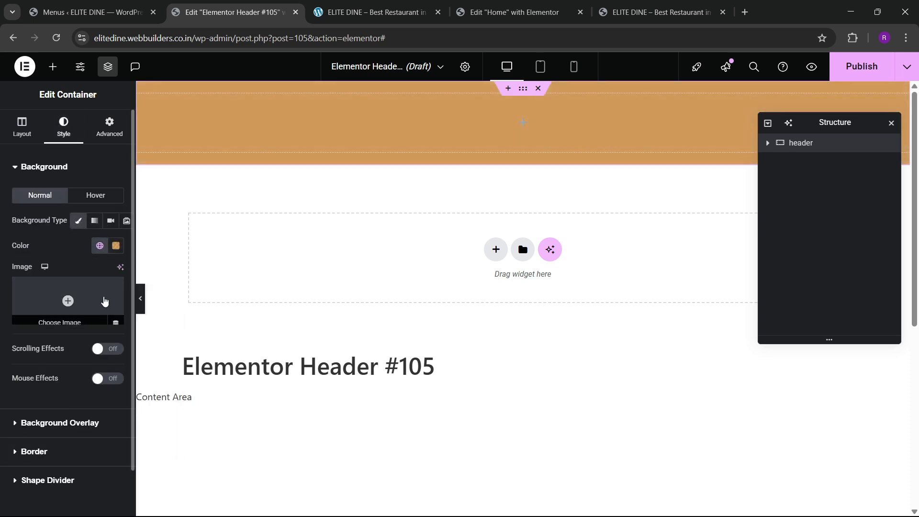
# Step: Change the header container's background to the near-black global color
pyautogui.click(100, 245)
pyautogui.click(51, 414)
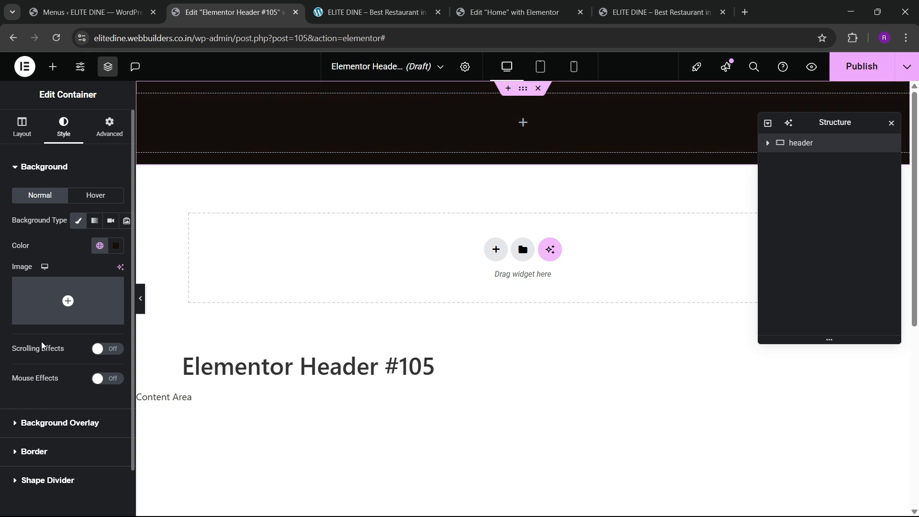
# Step: Add an Image widget inside the header container and set its picture to the white SOVY logo from the media library
pyautogui.click(53, 66)
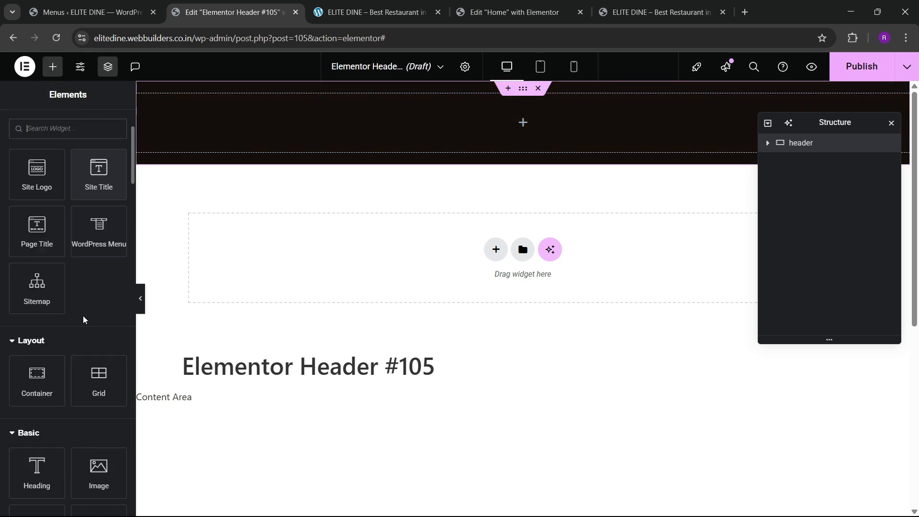
pyautogui.scroll(-3, 83, 327)
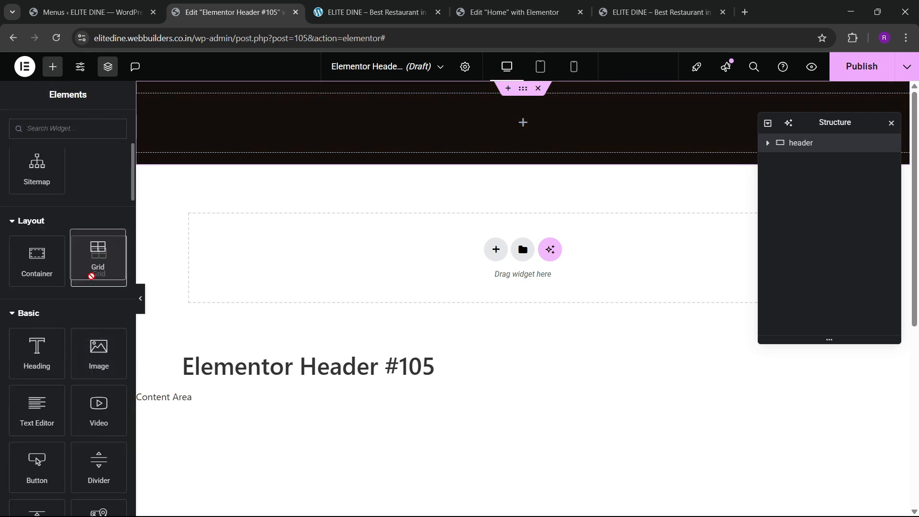
pyautogui.moveTo(98, 343); pyautogui.dragTo(275, 138)
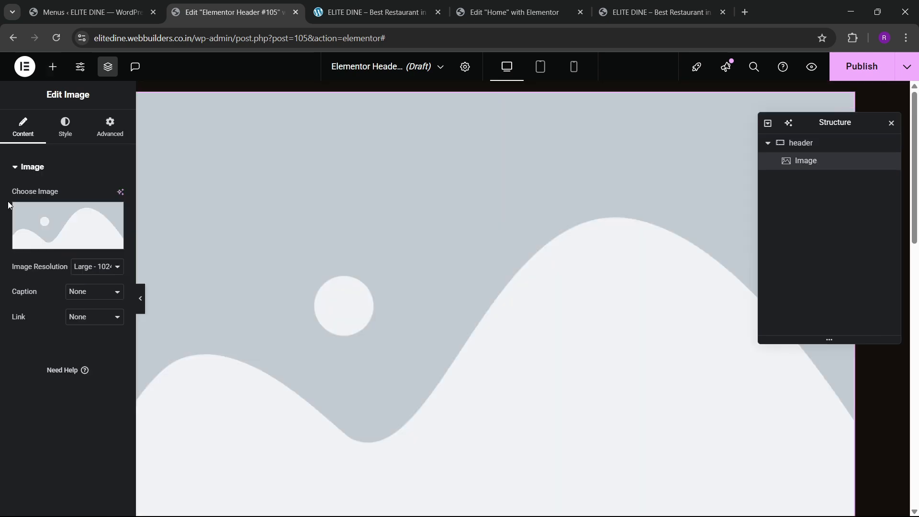
pyautogui.click(54, 241)
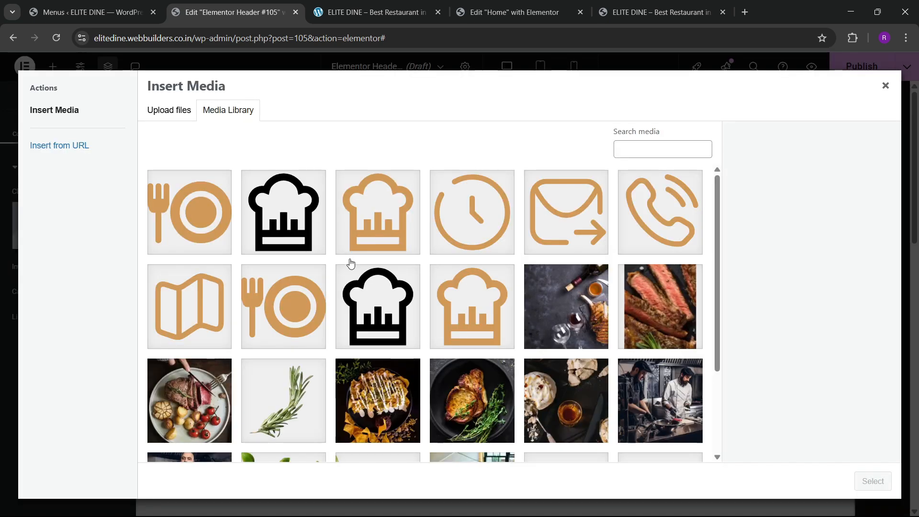
pyautogui.scroll(-3, 383, 335)
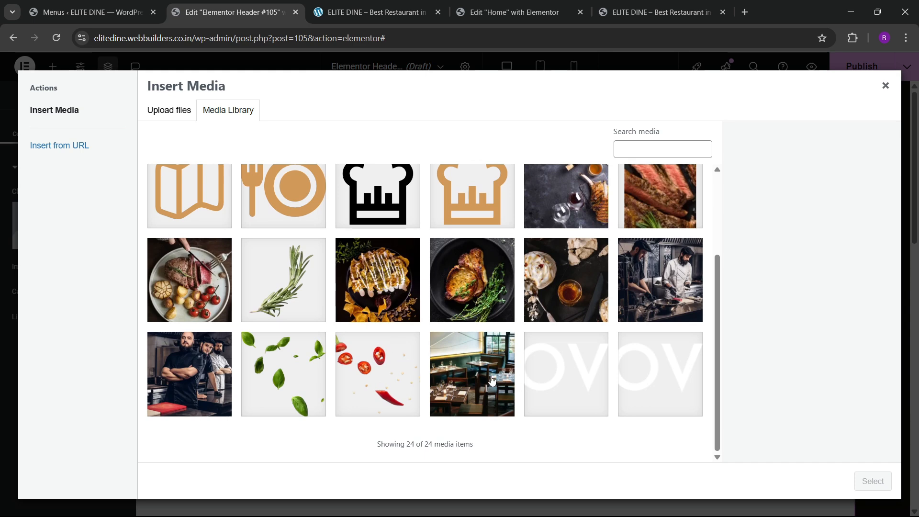
pyautogui.click(544, 383)
pyautogui.click(880, 481)
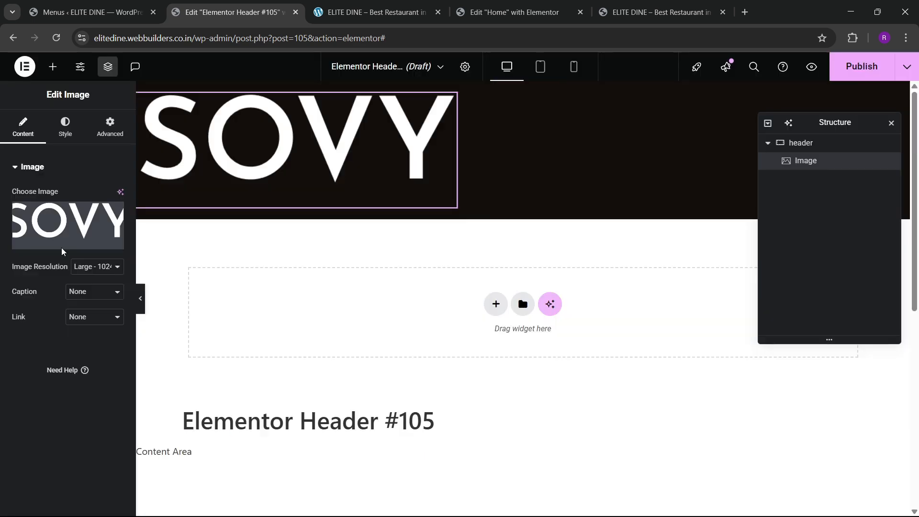
# Step: Open the advanced layout settings of the header's logo image
pyautogui.click(65, 127)
pyautogui.click(109, 127)
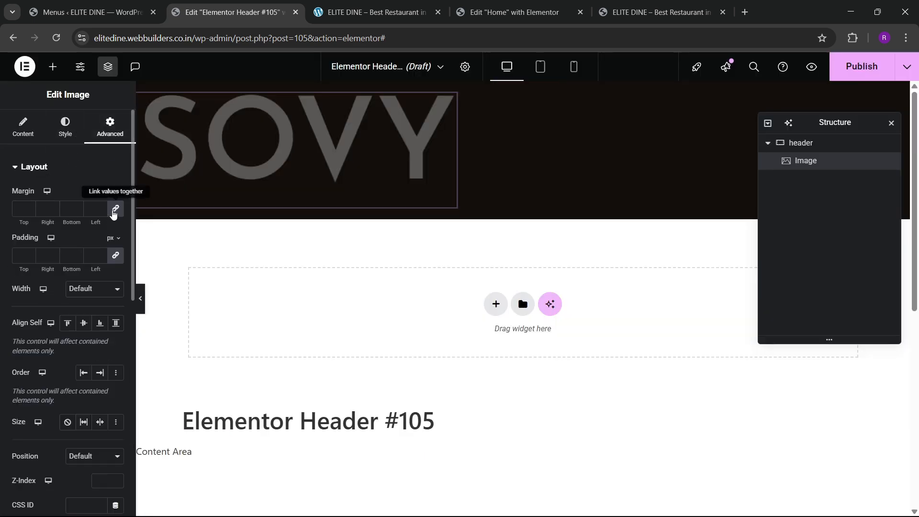
# Step: Unlink the logo image's margin values and set its bottom margin to -35 px
pyautogui.click(114, 214)
pyautogui.moveTo(77, 212); pyautogui.dragTo(77, 212)
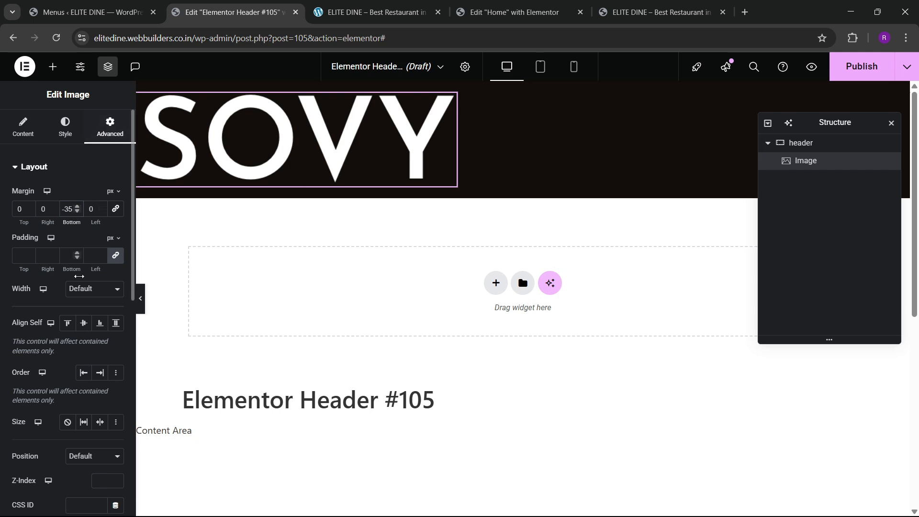
# Step: Give the logo image a custom width of 11%
pyautogui.scroll(-3, 74, 249)
pyautogui.click(85, 172)
pyautogui.click(89, 228)
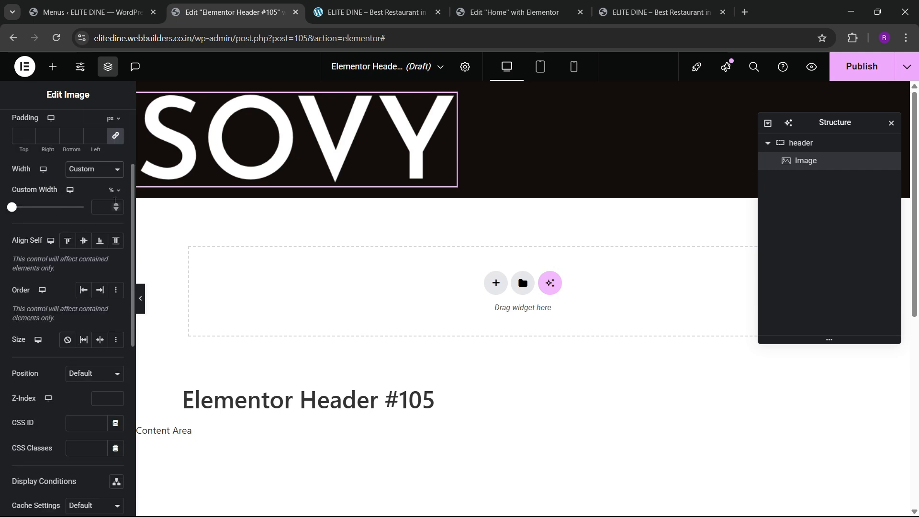
pyautogui.moveTo(115, 204); pyautogui.dragTo(116, 206)
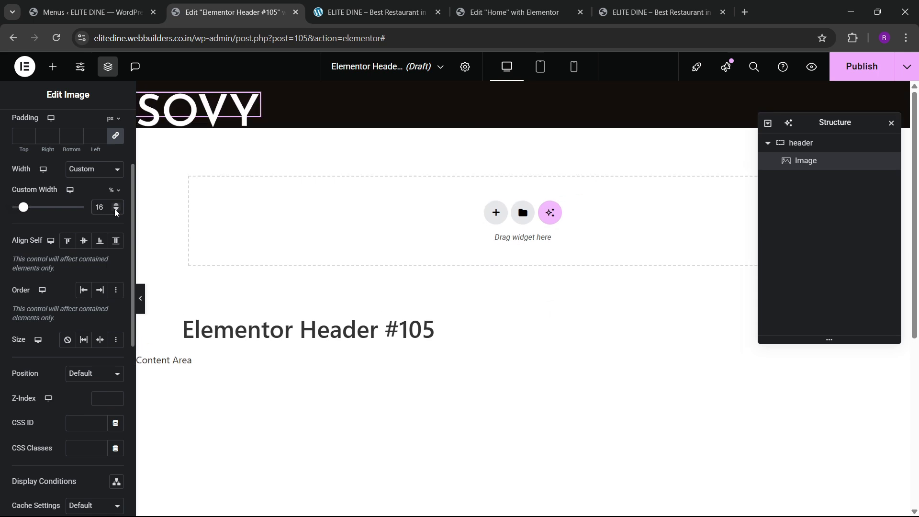
pyautogui.click(116, 210)
pyautogui.click(116, 210)
pyautogui.click(116, 210)
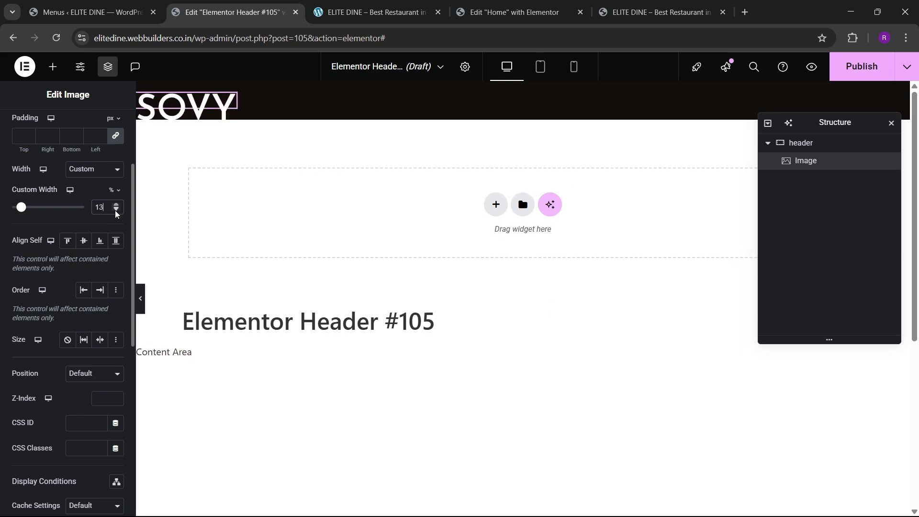
pyautogui.click(116, 211)
pyautogui.click(116, 211)
pyautogui.click(116, 211)
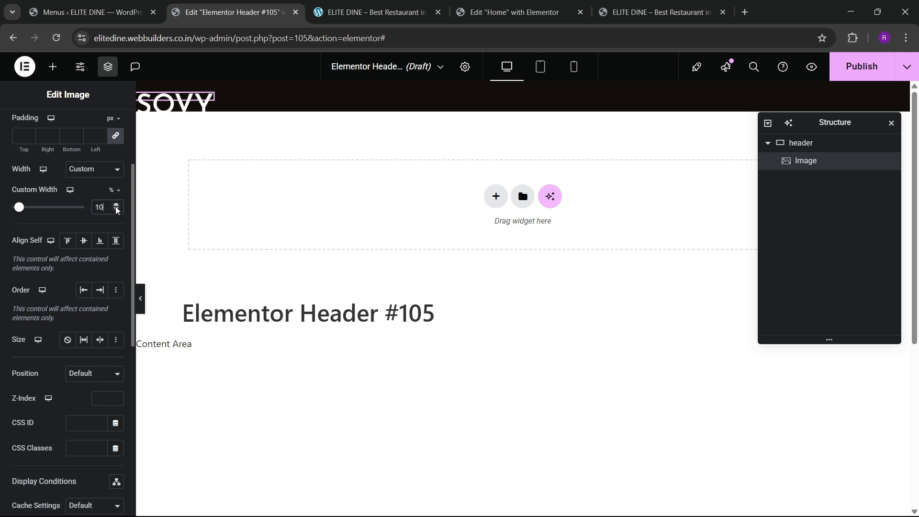
pyautogui.click(116, 204)
# Step: Set the logo image's bottom margin to -9 px and its custom width to 10%
pyautogui.scroll(1, 74, 199)
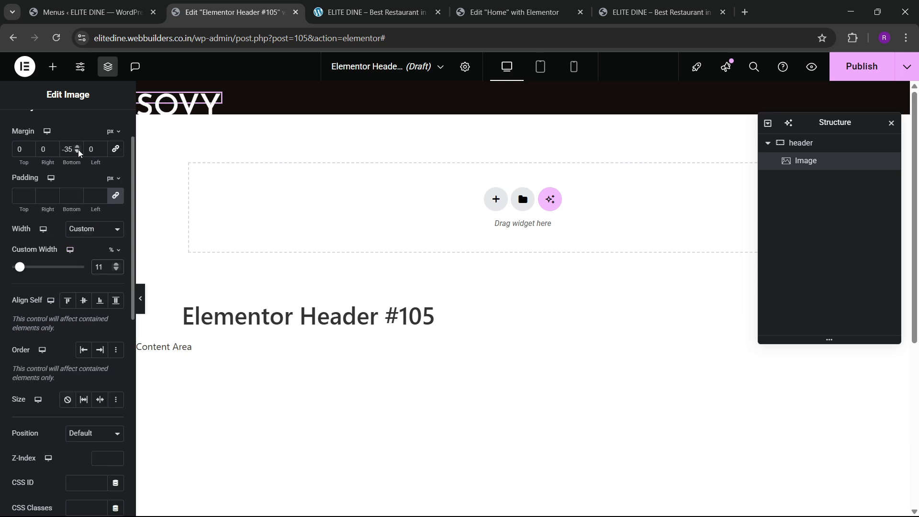
pyautogui.moveTo(77, 147); pyautogui.dragTo(78, 148)
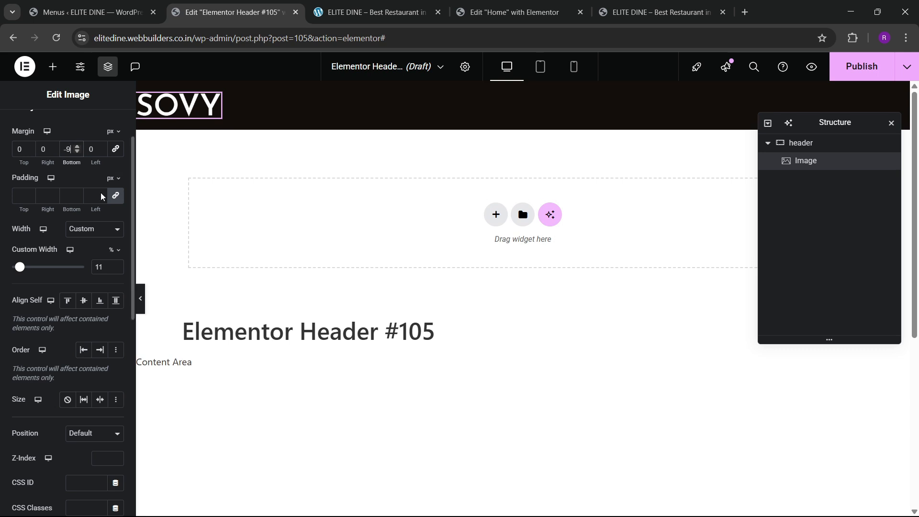
pyautogui.click(116, 271)
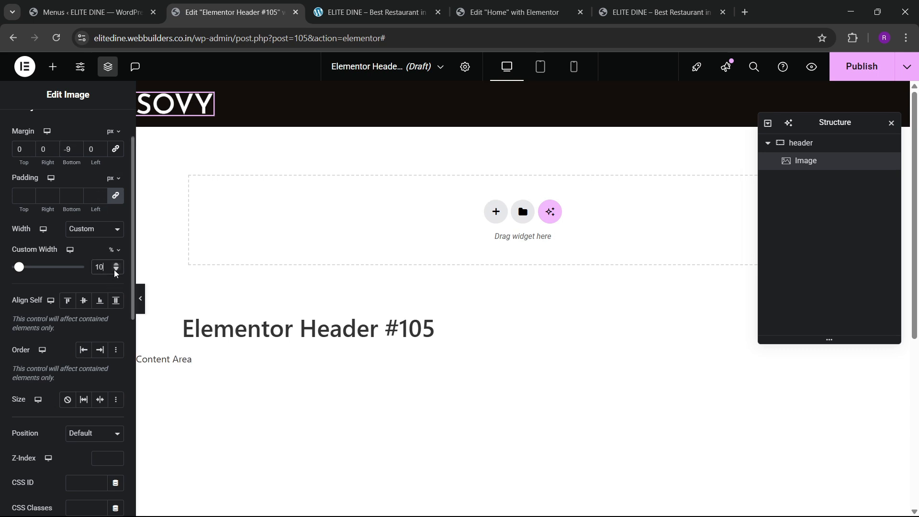
pyautogui.click(115, 270)
pyautogui.click(115, 266)
# Step: Add a WordPress Menu widget beside the logo inside the header container
pyautogui.scroll(2, 86, 177)
pyautogui.click(53, 67)
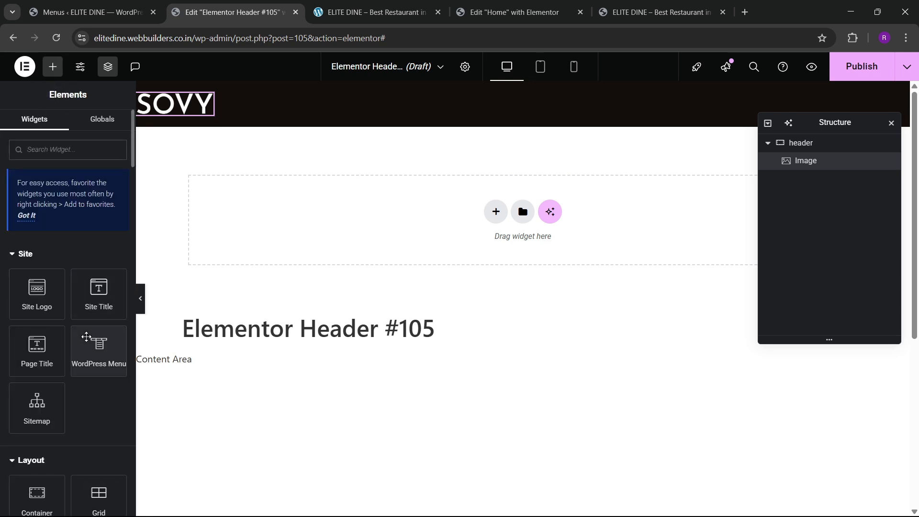
pyautogui.moveTo(86, 336); pyautogui.dragTo(218, 105)
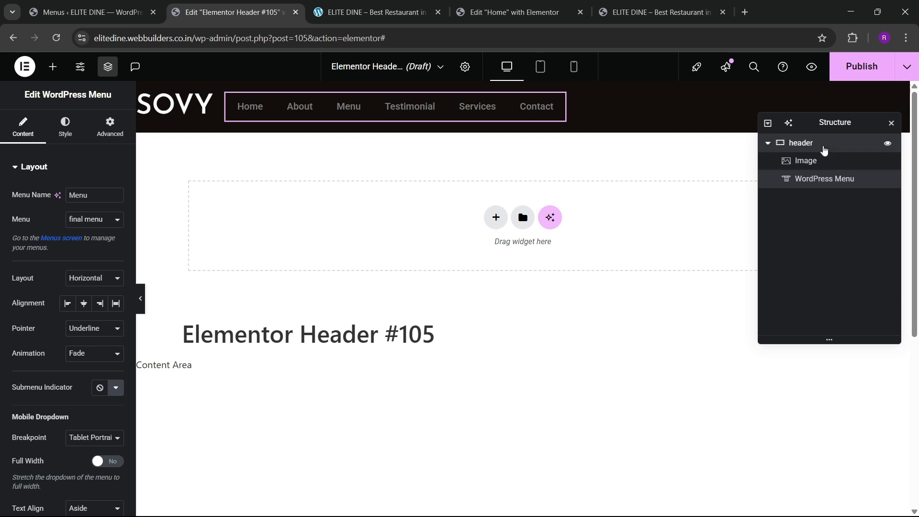
# Step: Arrange the header container's items in a row with space between and centred alignment, and select the menu widget
pyautogui.click(822, 144)
pyautogui.click(23, 126)
pyautogui.scroll(-3, 61, 306)
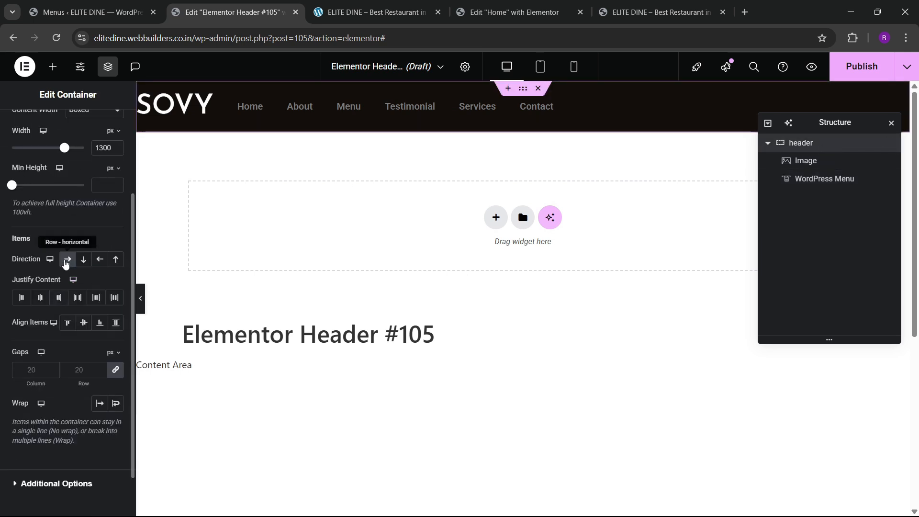
pyautogui.click(67, 260)
pyautogui.click(77, 297)
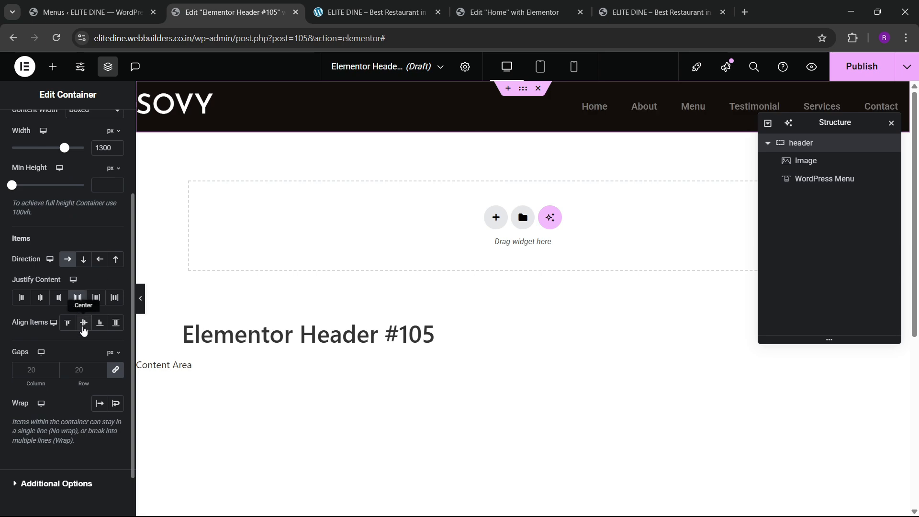
pyautogui.click(83, 322)
pyautogui.click(633, 117)
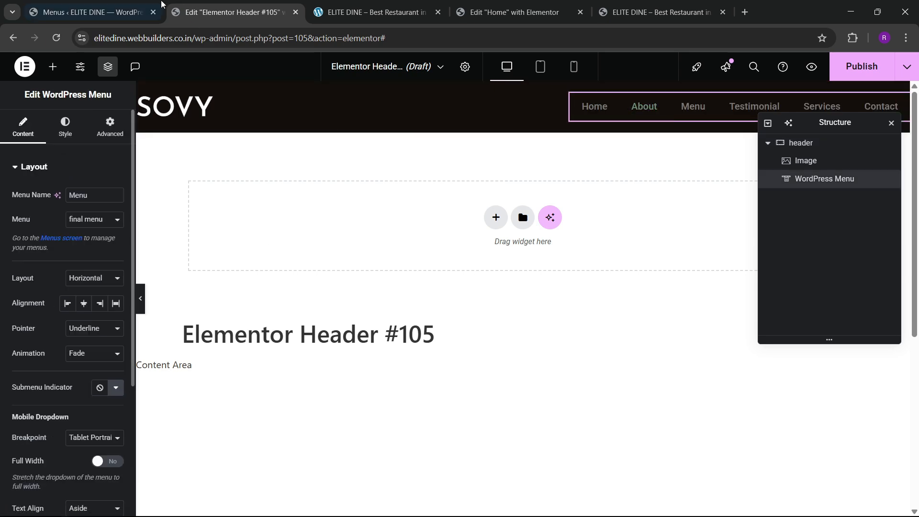
pyautogui.click(373, 12)
pyautogui.click(483, 12)
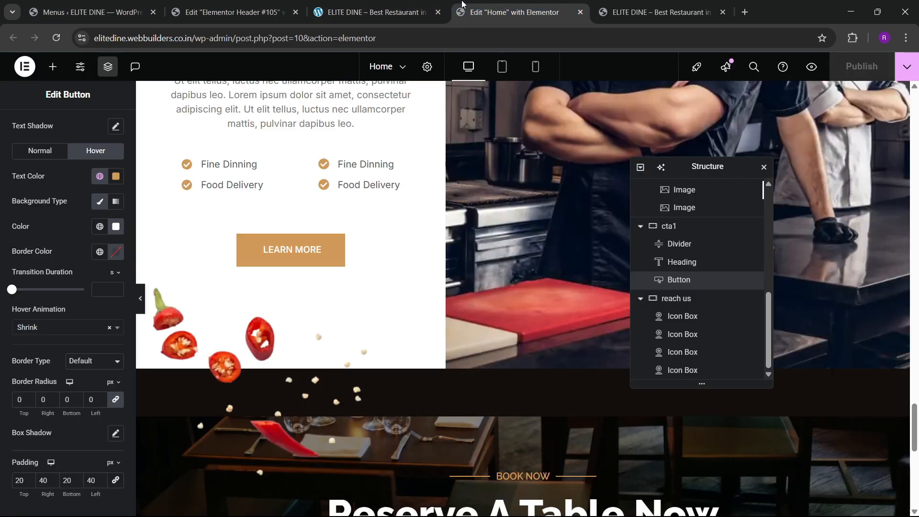
pyautogui.click(230, 12)
# Step: Make the menu's mobile dropdown full width and set its text alignment to Center
pyautogui.scroll(-4, 70, 282)
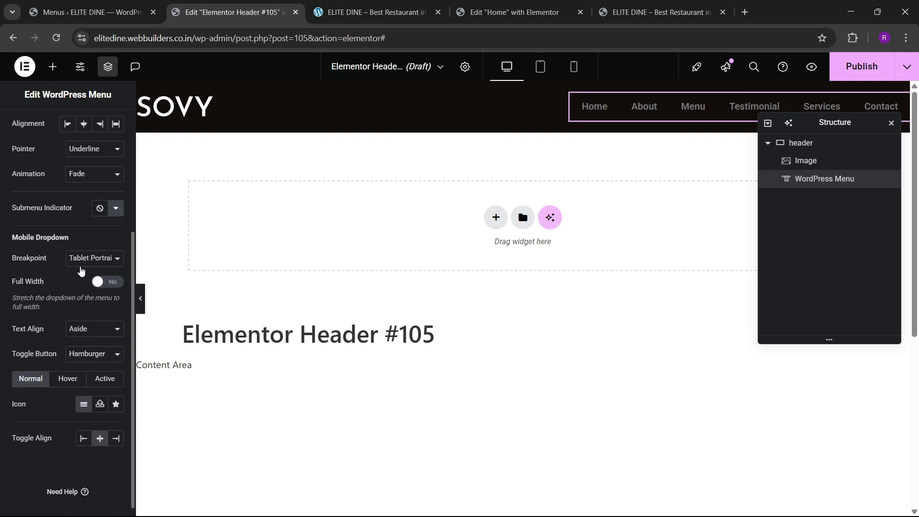
pyautogui.click(102, 282)
pyautogui.click(94, 328)
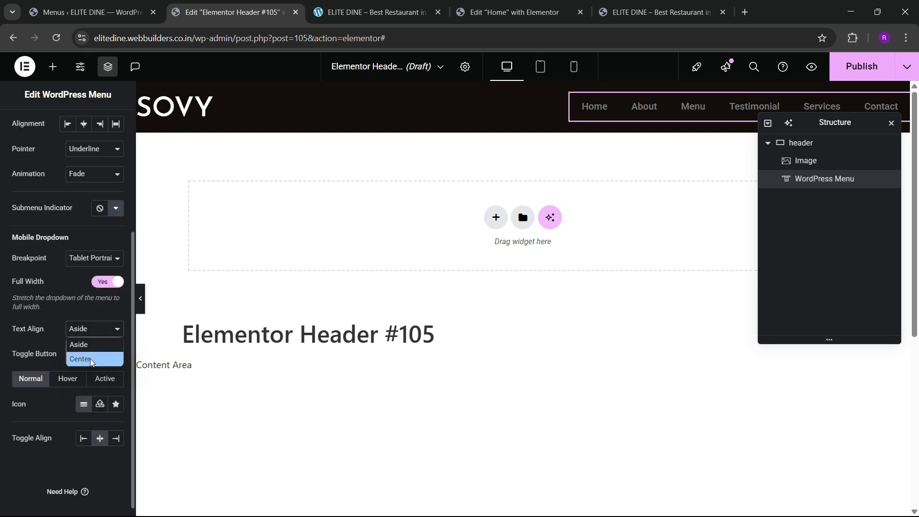
pyautogui.click(88, 358)
# Step: Set the menu's pointer style to Text
pyautogui.scroll(4, 55, 328)
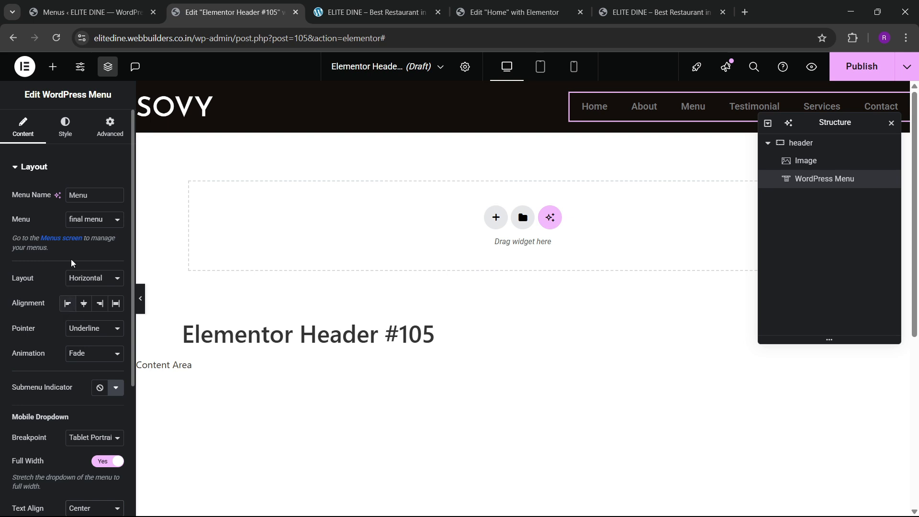
pyautogui.click(80, 330)
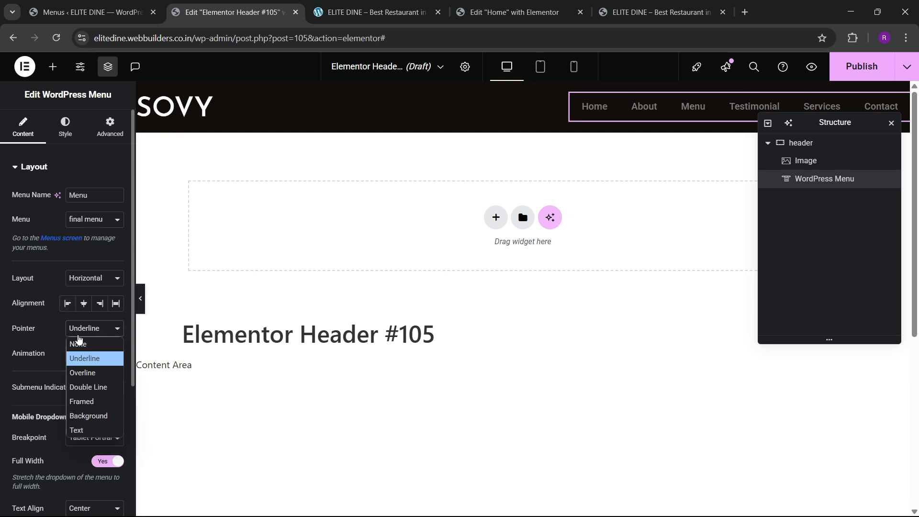
pyautogui.click(77, 429)
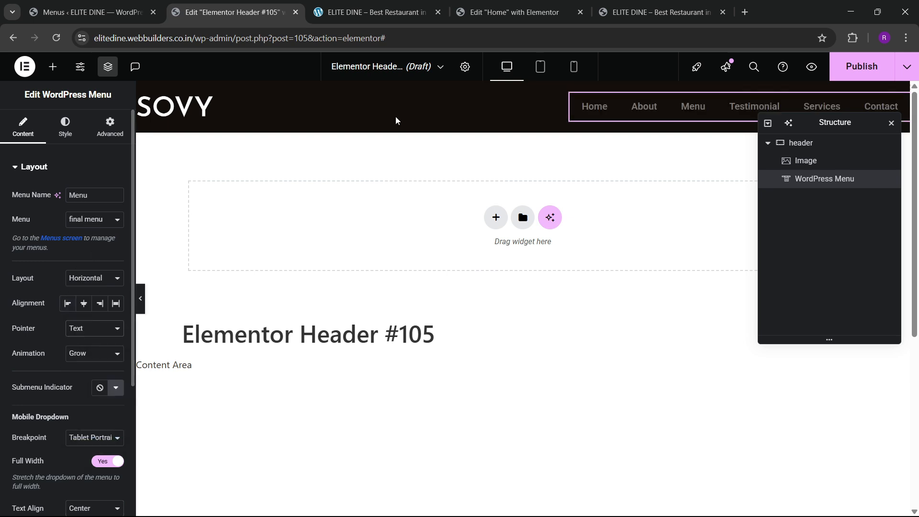
# Step: Set the main menu typography's font family to Raleway
pyautogui.click(56, 137)
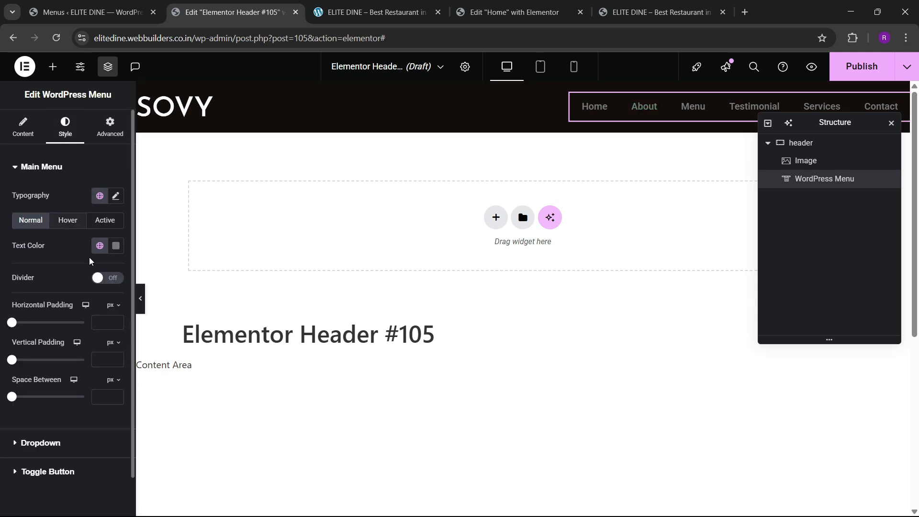
pyautogui.click(115, 196)
pyautogui.click(91, 250)
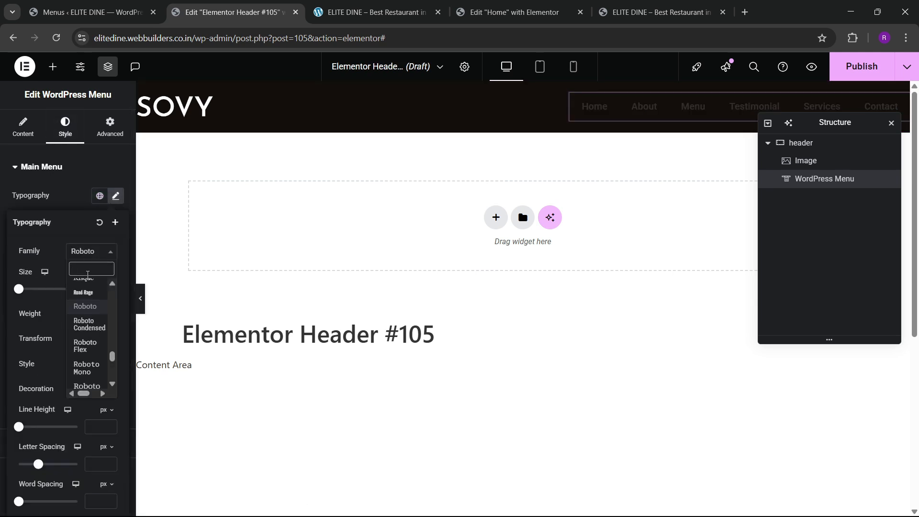
pyautogui.write('ralewa')
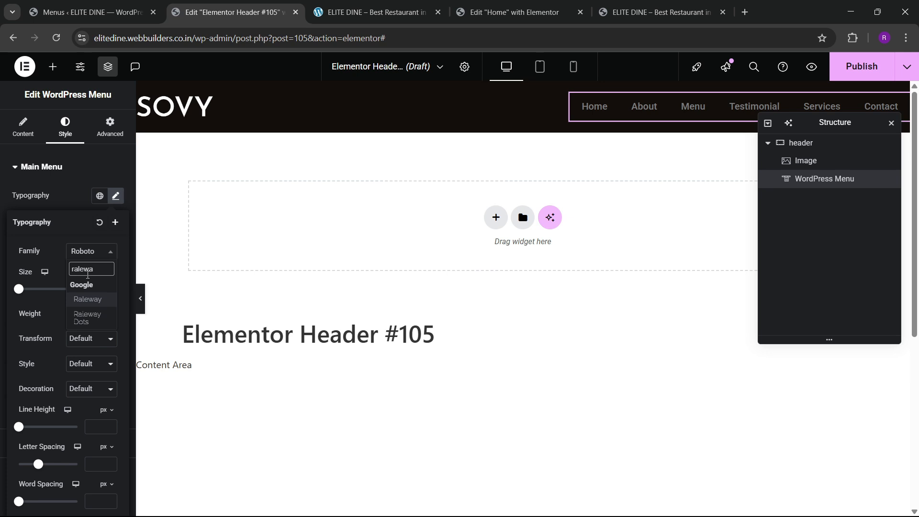
pyautogui.press('Return')
# Step: Set the main menu typography's text transform to Uppercase, leaving the weight at 600
pyautogui.click(89, 316)
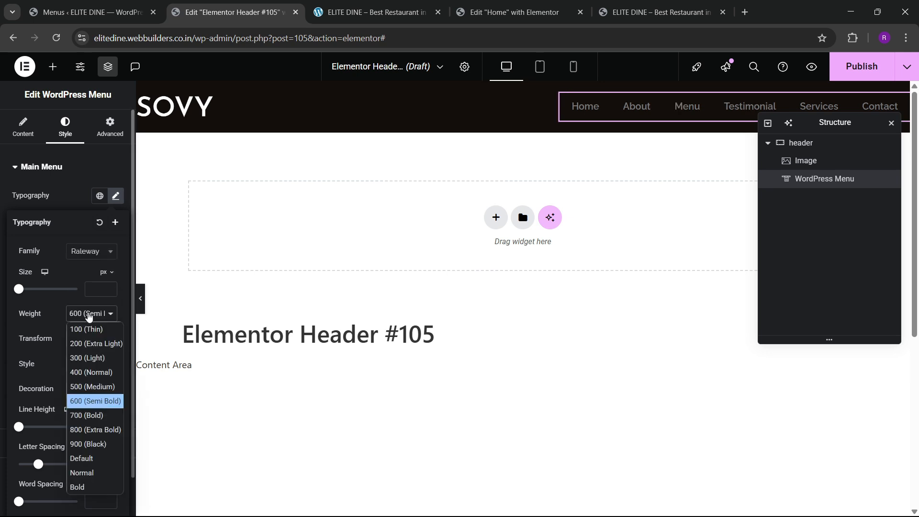
pyautogui.click(89, 315)
pyautogui.click(87, 342)
pyautogui.click(88, 358)
pyautogui.click(89, 338)
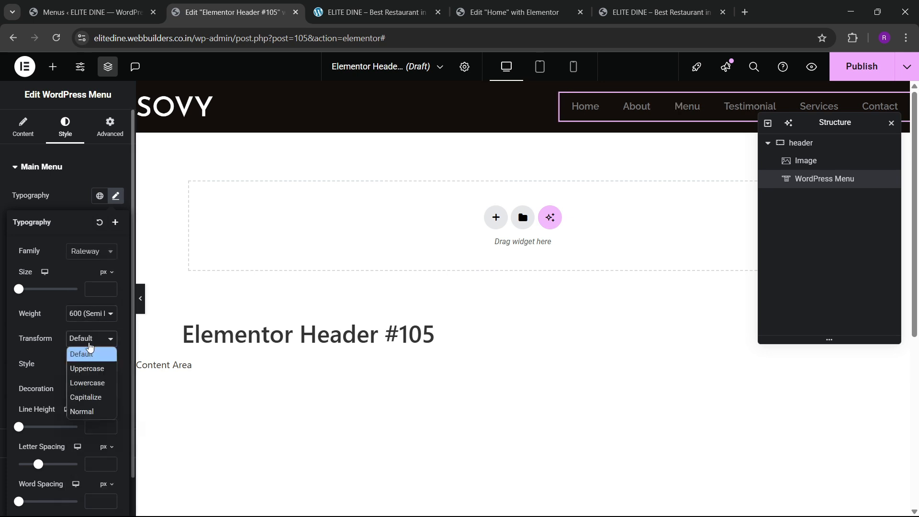
pyautogui.click(88, 367)
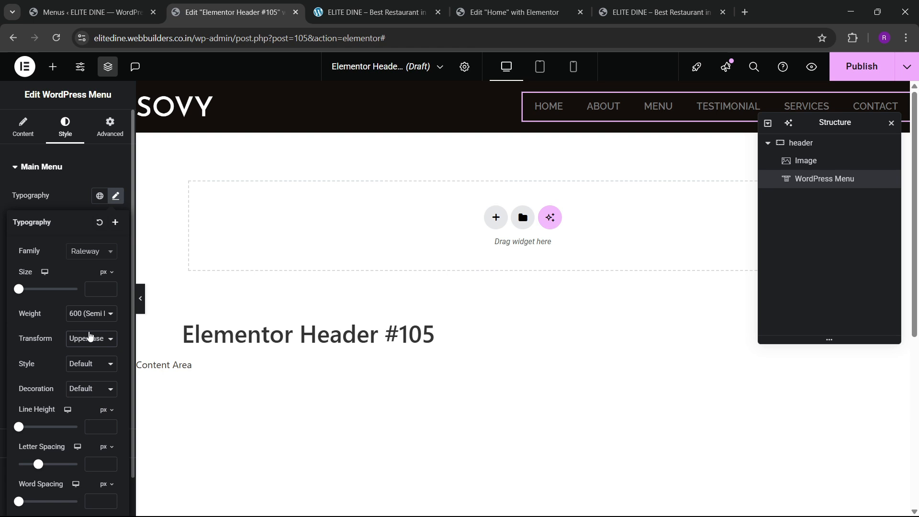
# Step: Set the main menu's font size to 13 px
pyautogui.click(110, 290)
pyautogui.click(109, 291)
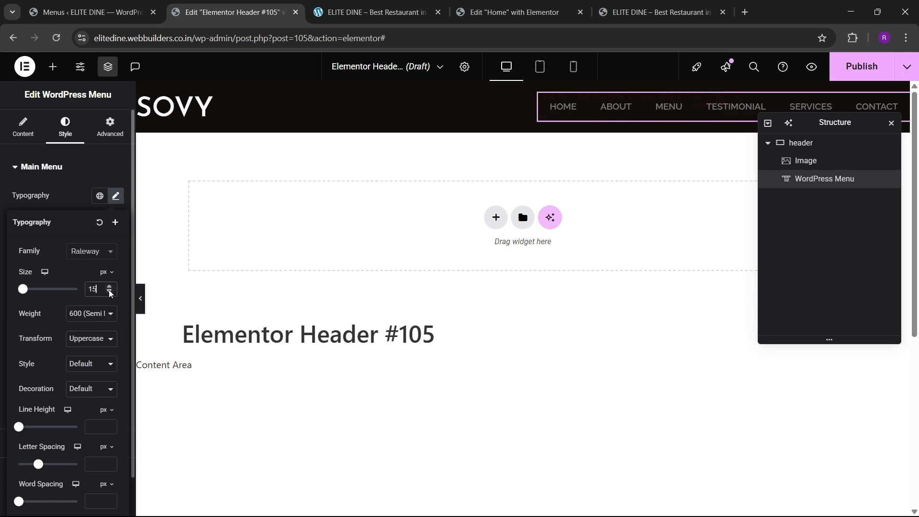
pyautogui.click(109, 292)
pyautogui.click(109, 291)
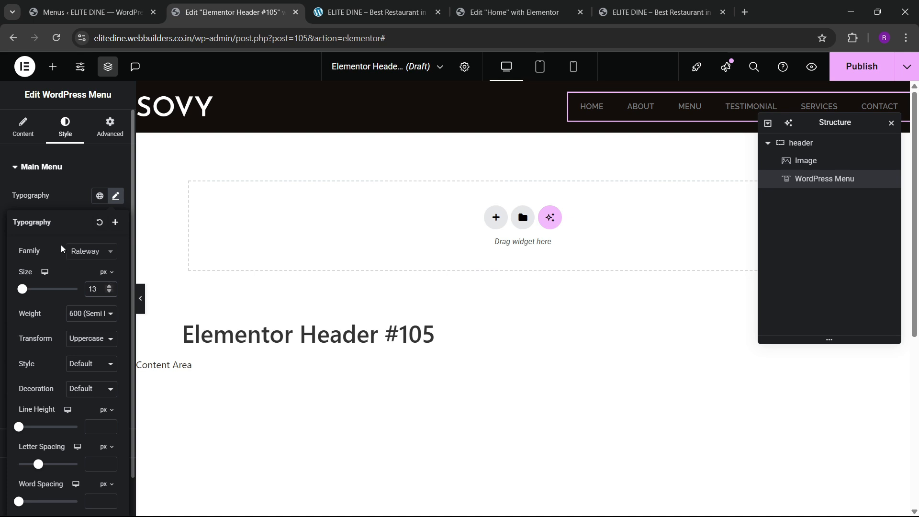
pyautogui.click(52, 200)
# Step: Set the main menu's normal text color to white (#FFFFFF)
pyautogui.click(116, 245)
pyautogui.click(46, 294)
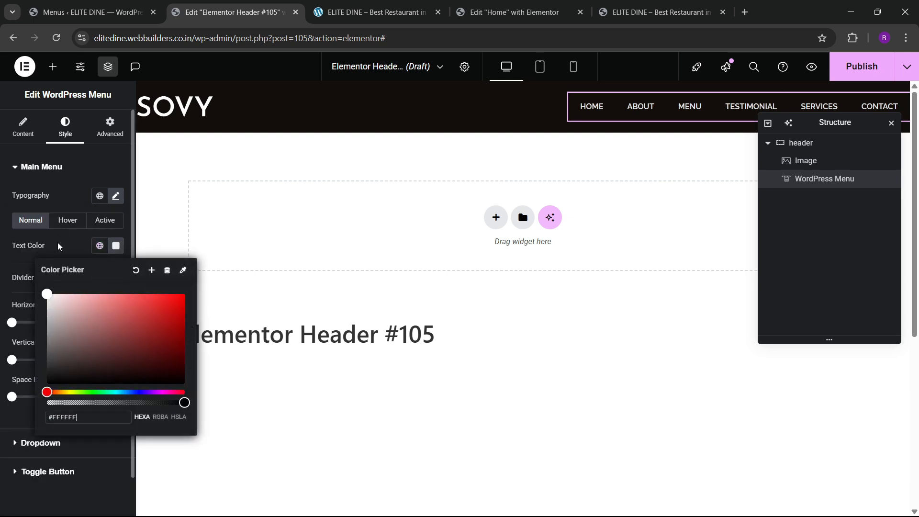
pyautogui.click(59, 246)
# Step: Increase the main menu's font size to 14 px
pyautogui.click(116, 196)
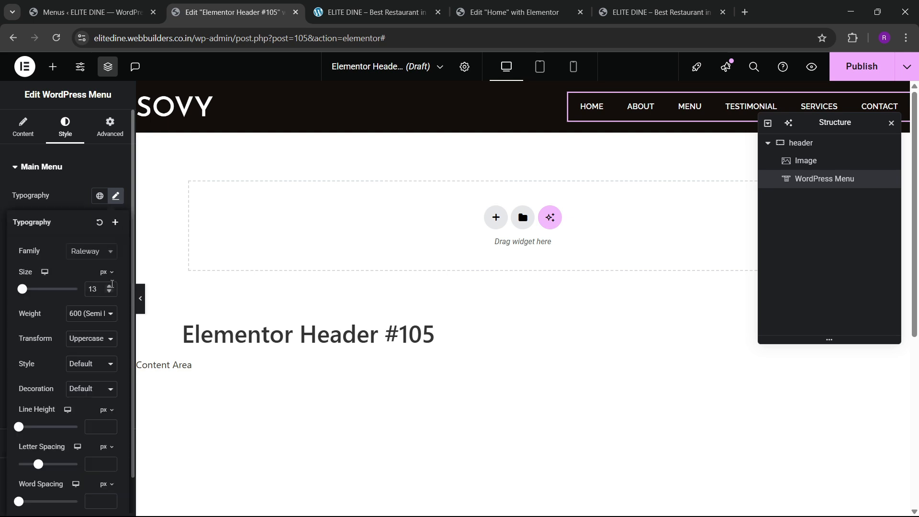
pyautogui.click(109, 287)
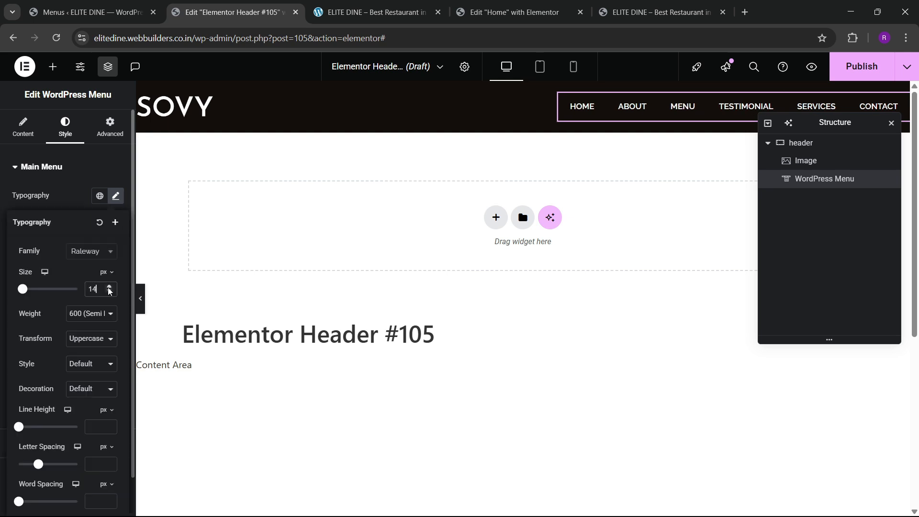
pyautogui.click(67, 212)
# Step: Apply the orange global color to the main menu's text in both the hover and active states
pyautogui.click(67, 220)
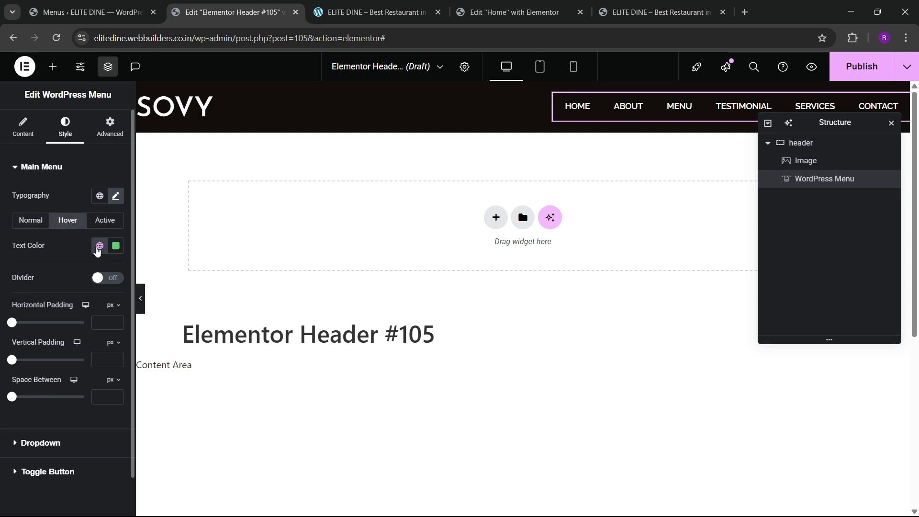
pyautogui.click(99, 246)
pyautogui.click(62, 396)
pyautogui.click(108, 222)
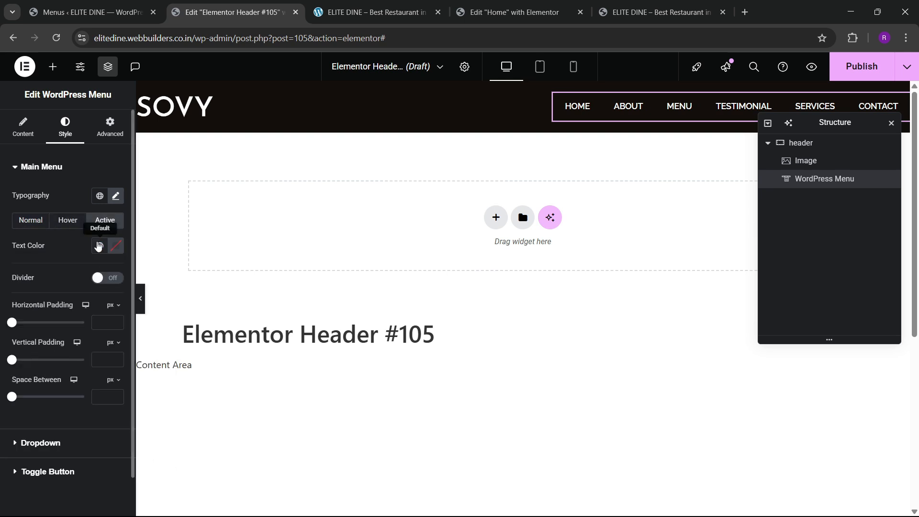
pyautogui.click(100, 246)
pyautogui.click(43, 391)
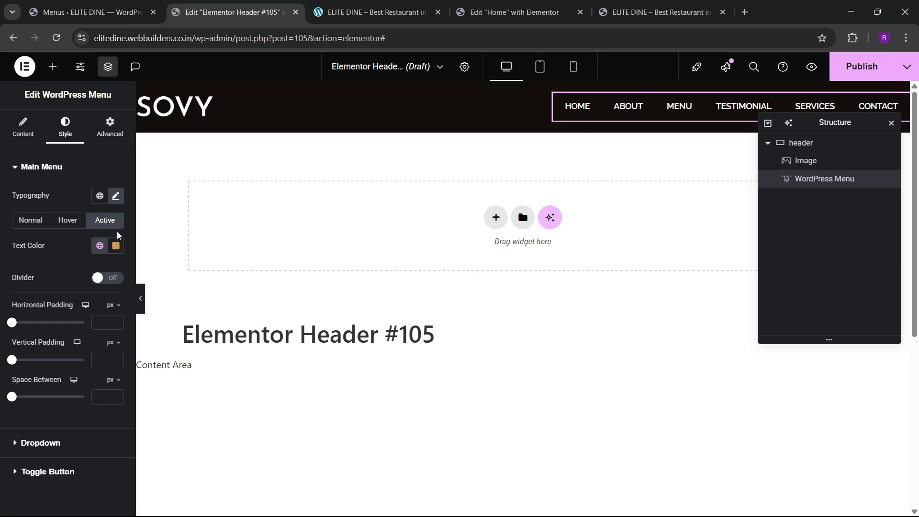
# Step: Try a 13 px font size on the main menu and return it to 14 px
pyautogui.click(116, 196)
pyautogui.click(109, 294)
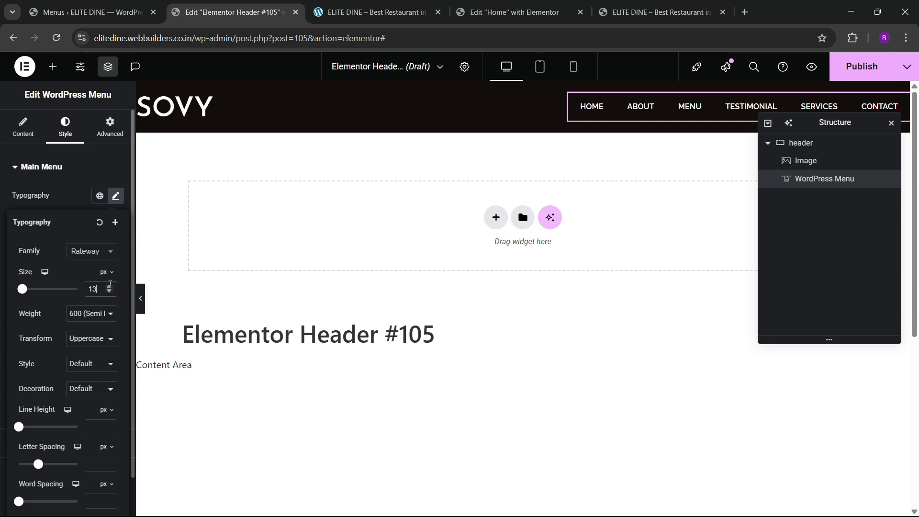
pyautogui.click(110, 285)
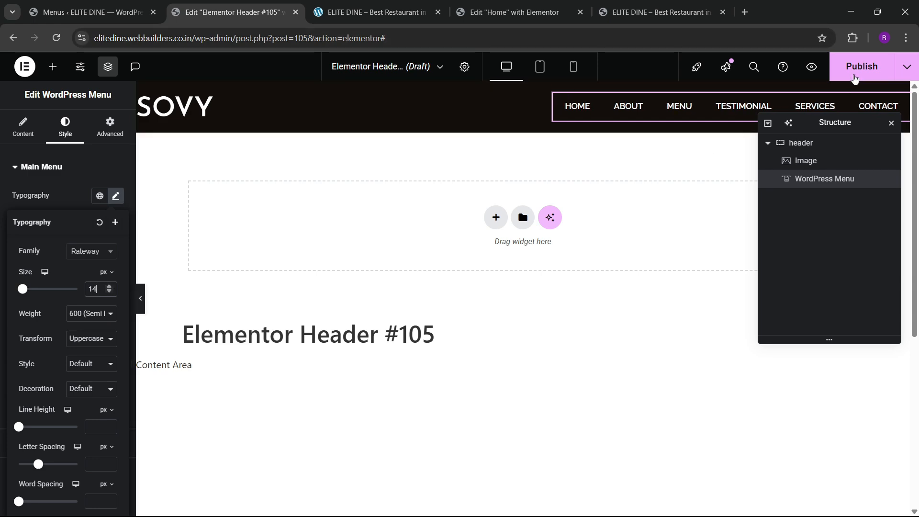
# Step: Add a Social Icons widget to the header and place it after the WordPress Menu
pyautogui.click(854, 67)
pyautogui.click(371, 12)
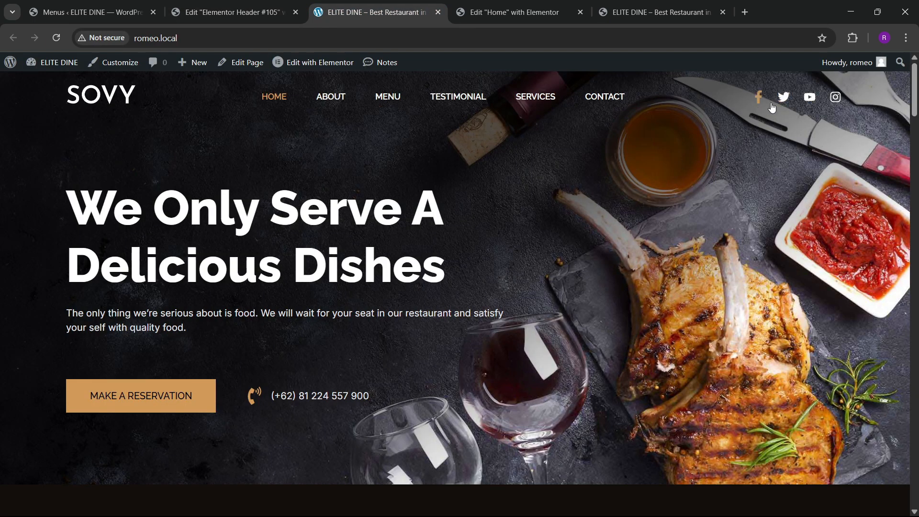
pyautogui.click(455, 7)
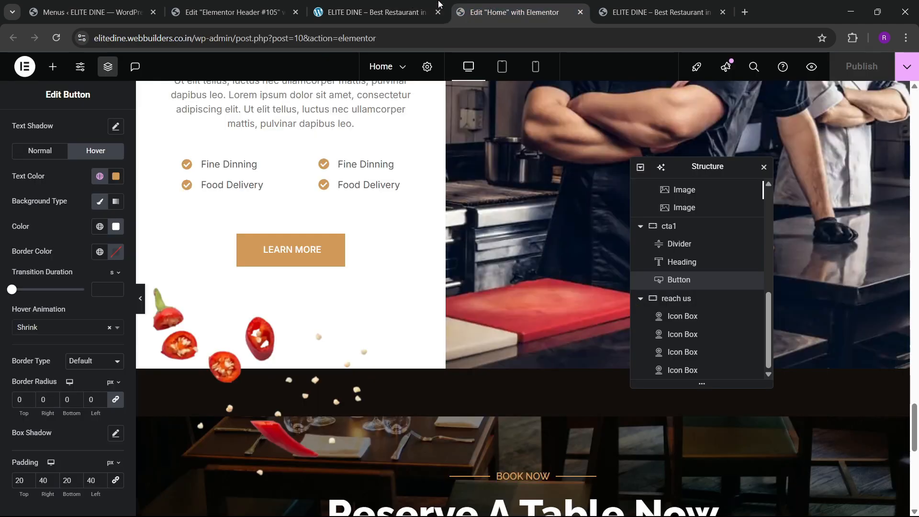
pyautogui.click(232, 12)
pyautogui.click(53, 66)
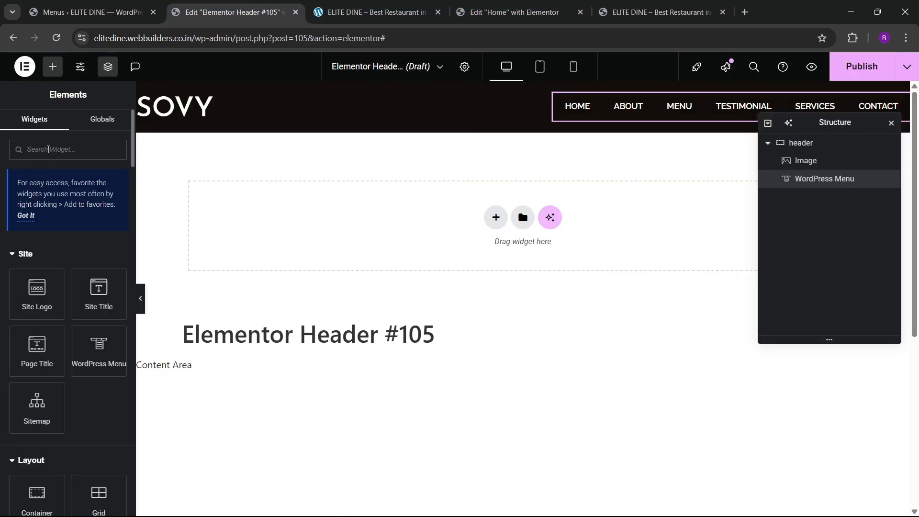
pyautogui.click(48, 150)
pyautogui.write('social')
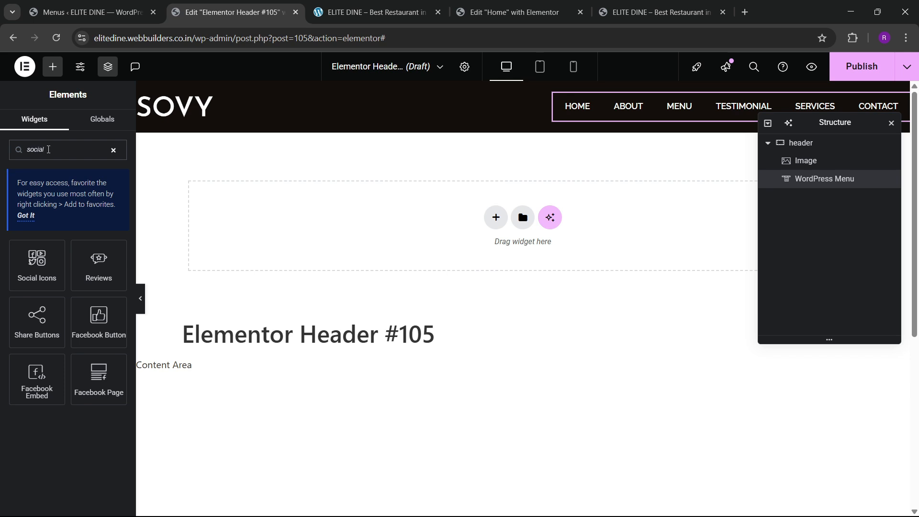
pyautogui.moveTo(37, 266); pyautogui.dragTo(699, 105)
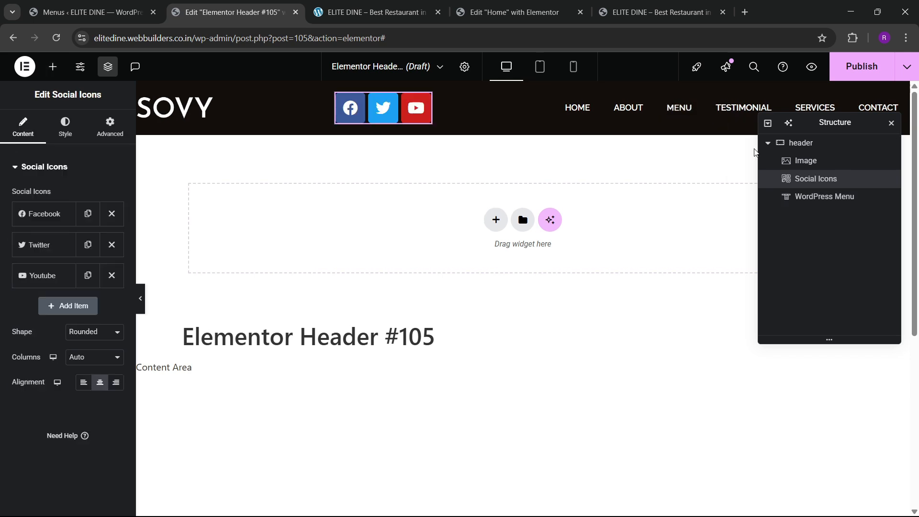
pyautogui.moveTo(833, 179); pyautogui.dragTo(817, 212)
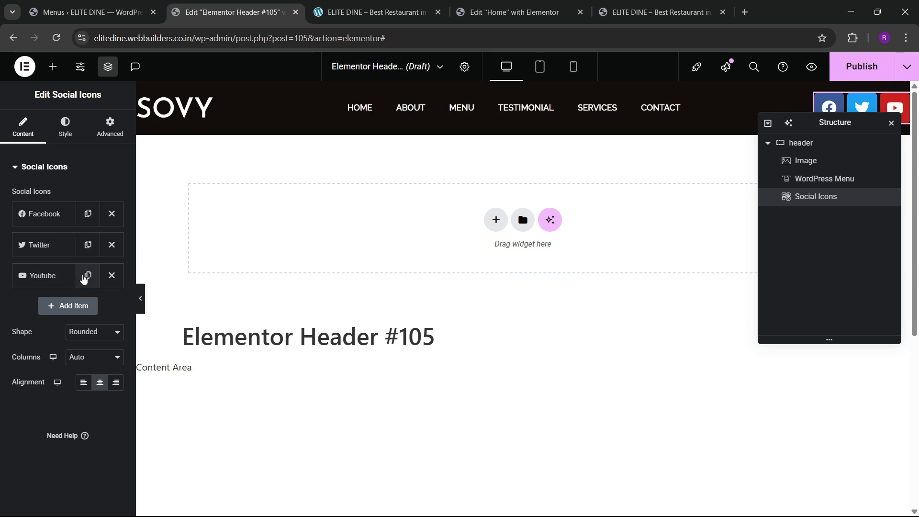
# Step: Duplicate the Youtube item in the social icons and change the copy's icon to Instagram
pyautogui.click(88, 275)
pyautogui.click(52, 357)
pyautogui.click(456, 123)
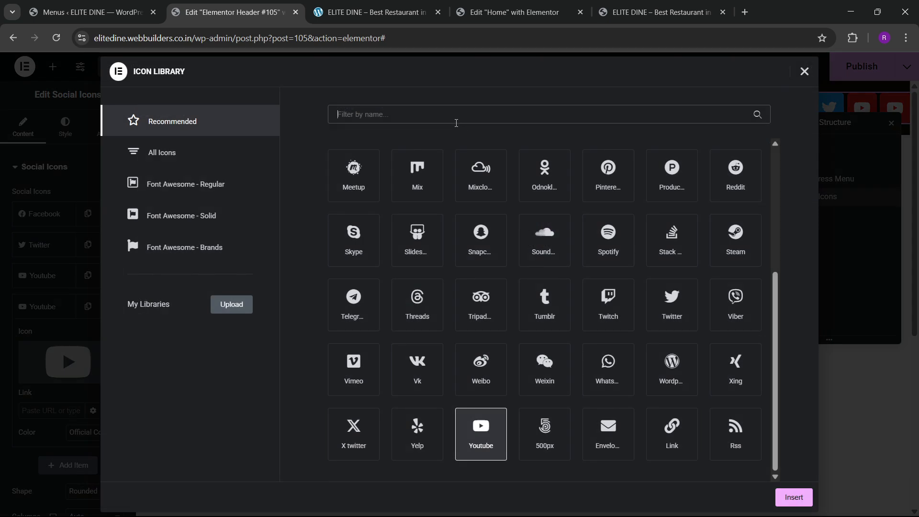
pyautogui.write('insta')
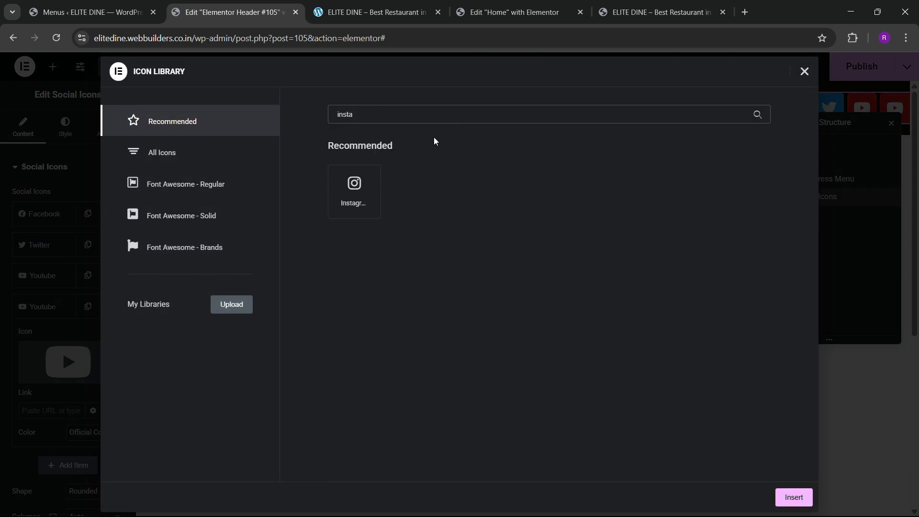
pyautogui.click(354, 189)
pyautogui.click(793, 496)
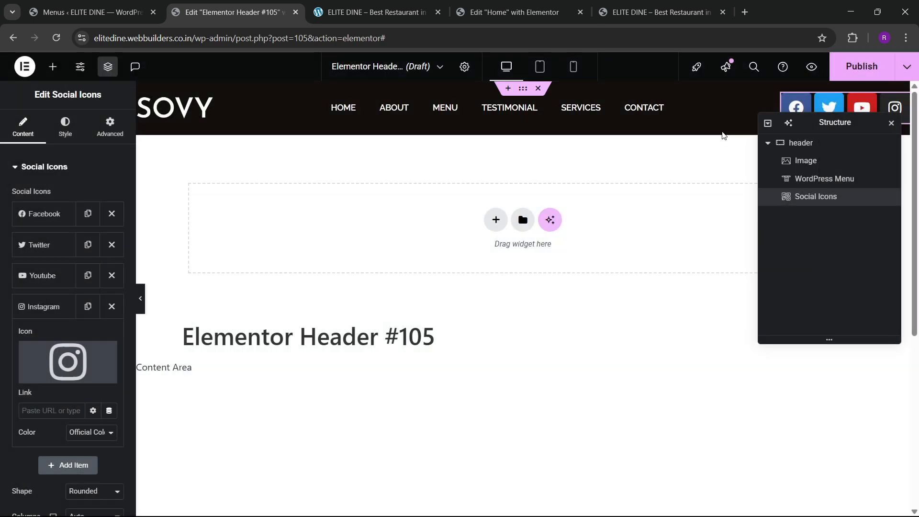
# Step: Switch the social icons to custom colors with a white secondary color and a fully transparent primary color
pyautogui.click(65, 126)
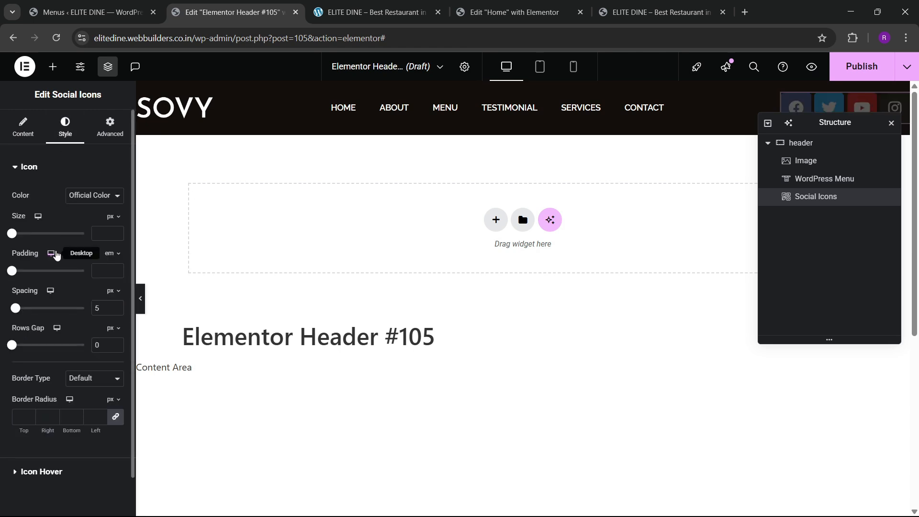
pyautogui.click(91, 196)
pyautogui.click(86, 226)
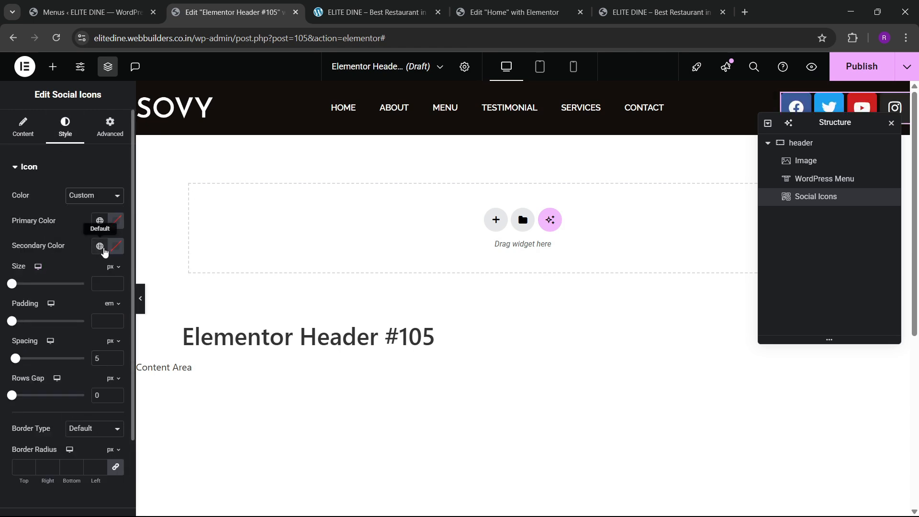
pyautogui.click(119, 249)
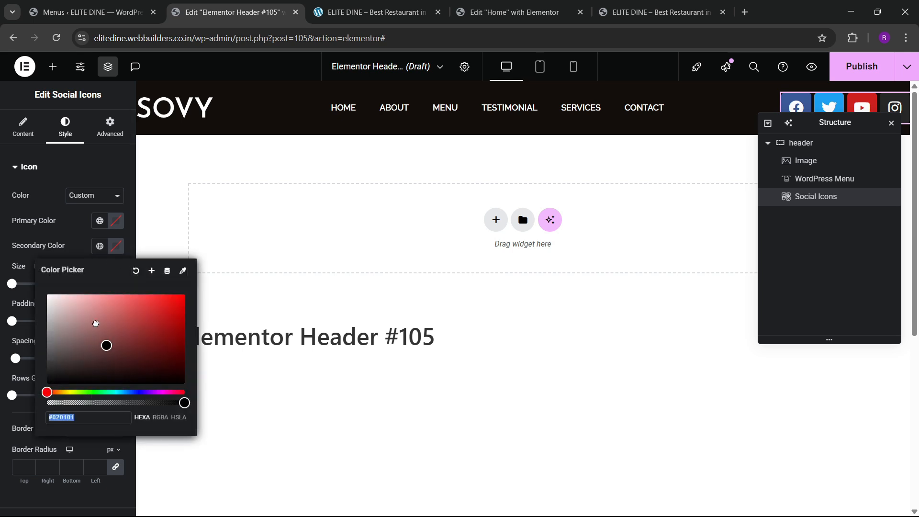
pyautogui.moveTo(95, 321); pyautogui.dragTo(16, 249)
pyautogui.click(66, 233)
pyautogui.click(115, 225)
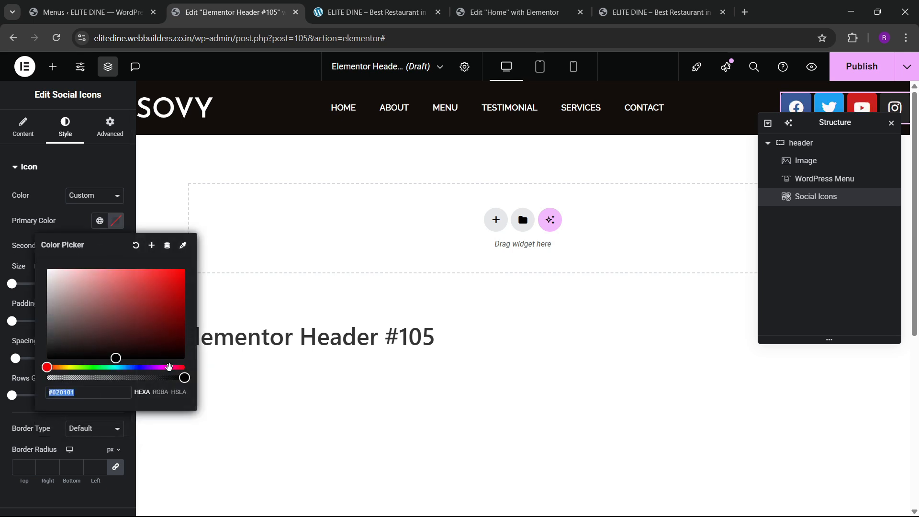
pyautogui.moveTo(179, 379); pyautogui.dragTo(47, 378)
pyautogui.click(62, 241)
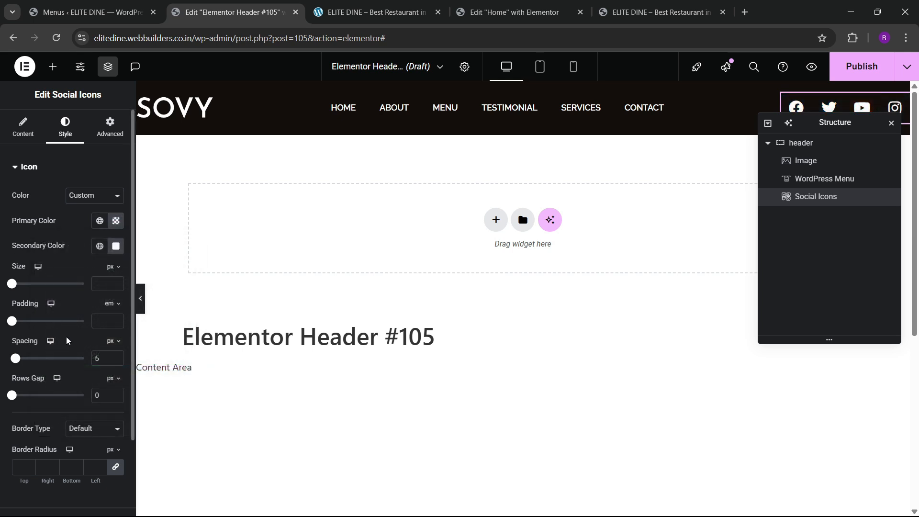
# Step: Set the social icons' padding to 0.3 em
pyautogui.click(116, 319)
pyautogui.click(116, 319)
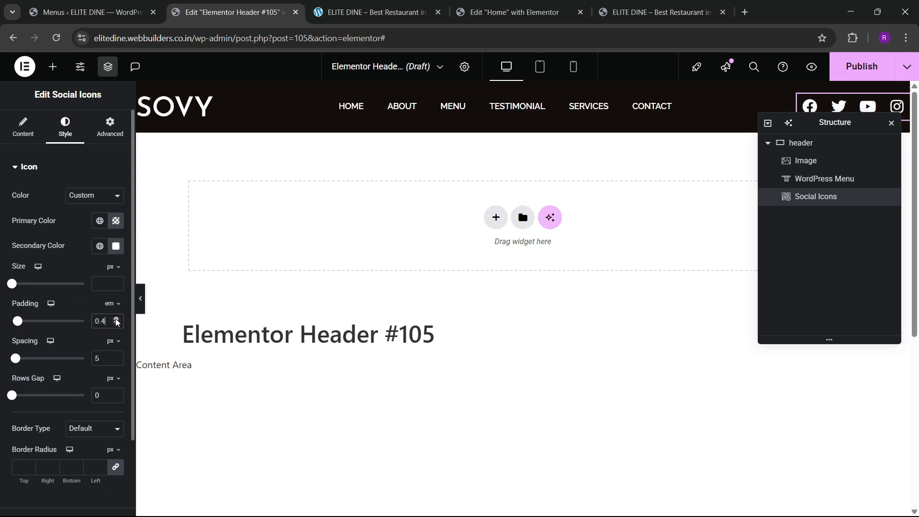
pyautogui.click(117, 320)
pyautogui.click(116, 324)
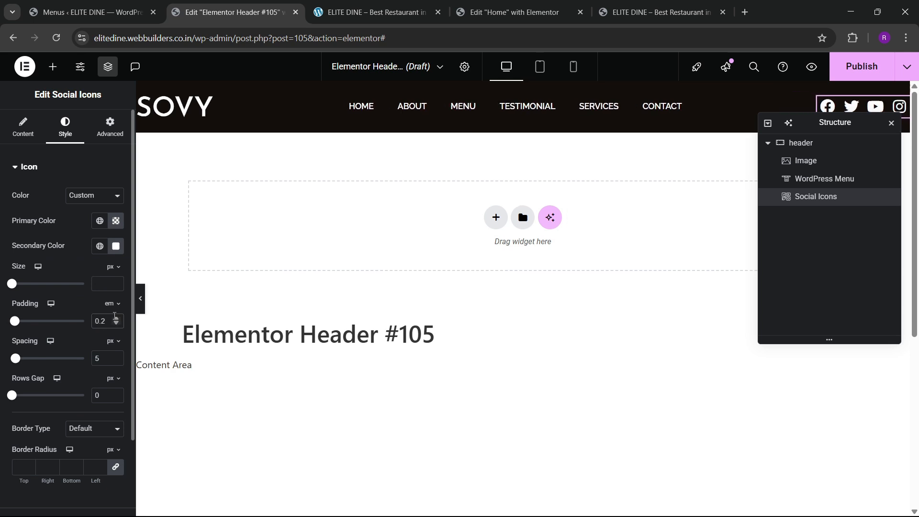
pyautogui.click(116, 317)
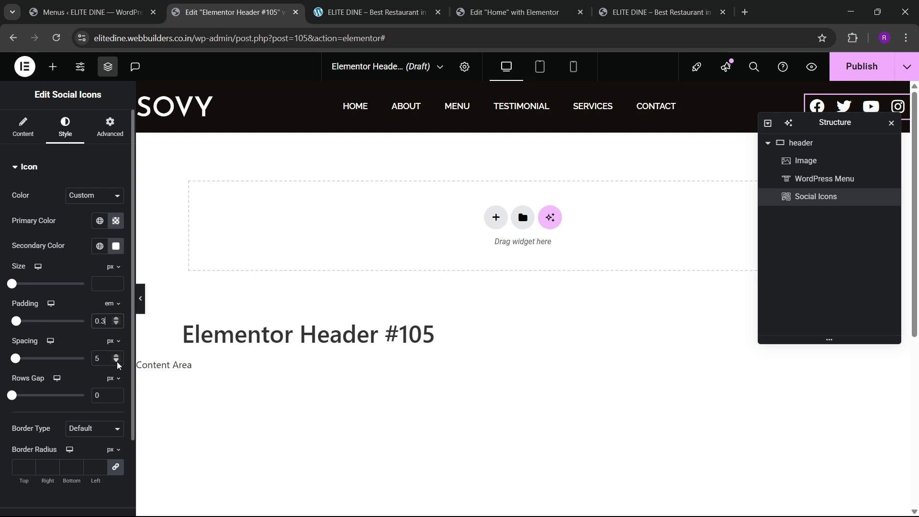
# Step: Set the social icons' size to 19 px
pyautogui.click(115, 280)
pyautogui.click(115, 281)
pyautogui.click(115, 281)
pyautogui.click(115, 280)
pyautogui.click(115, 280)
pyautogui.click(115, 280)
pyautogui.click(116, 281)
pyautogui.click(115, 281)
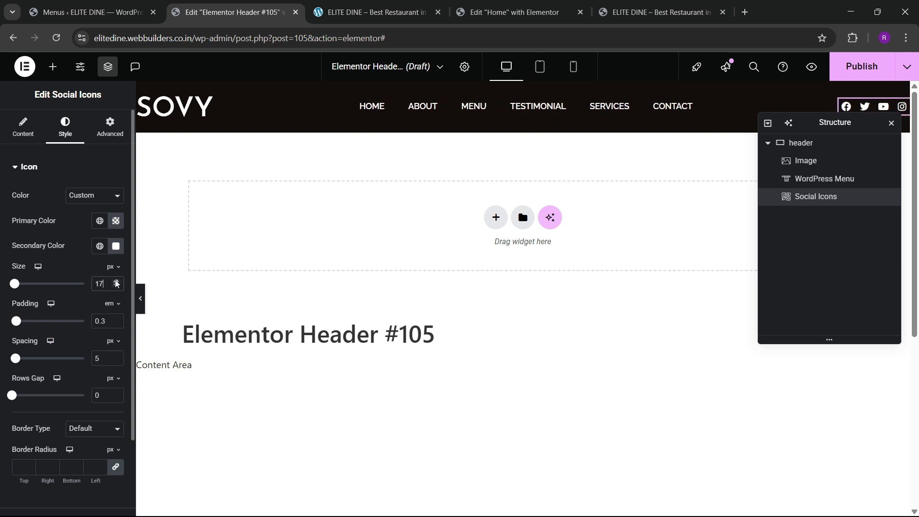
pyautogui.click(116, 280)
pyautogui.click(116, 281)
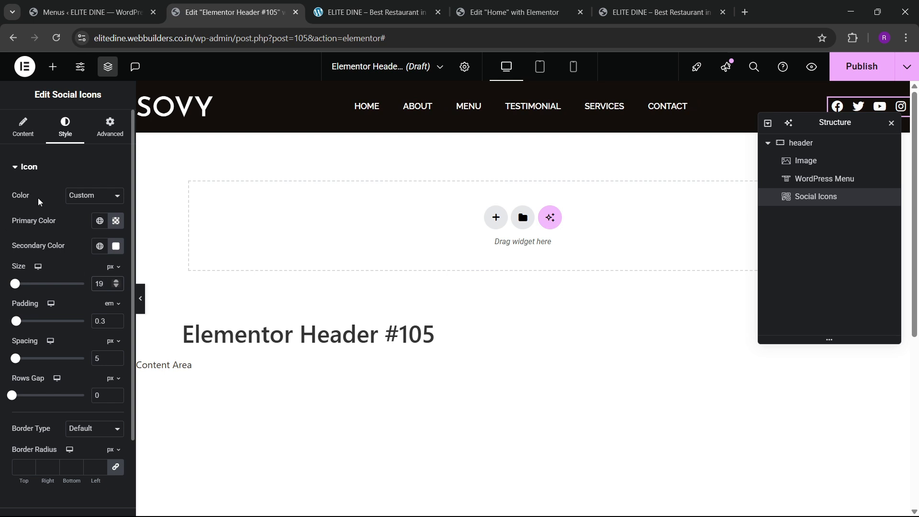
# Step: Give the social icons the orange global color as hover secondary color and the Grow hover animation
pyautogui.scroll(-2, 61, 283)
pyautogui.click(41, 429)
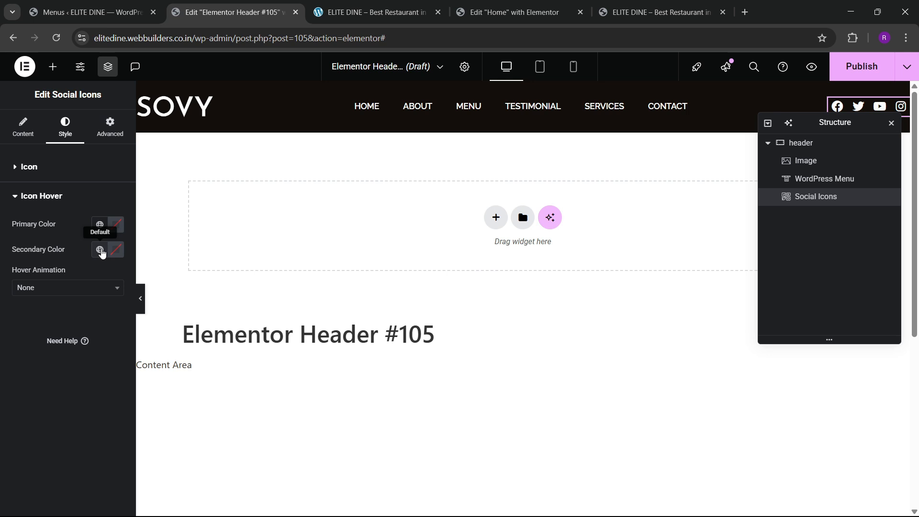
pyautogui.click(101, 250)
pyautogui.click(51, 400)
pyautogui.click(50, 287)
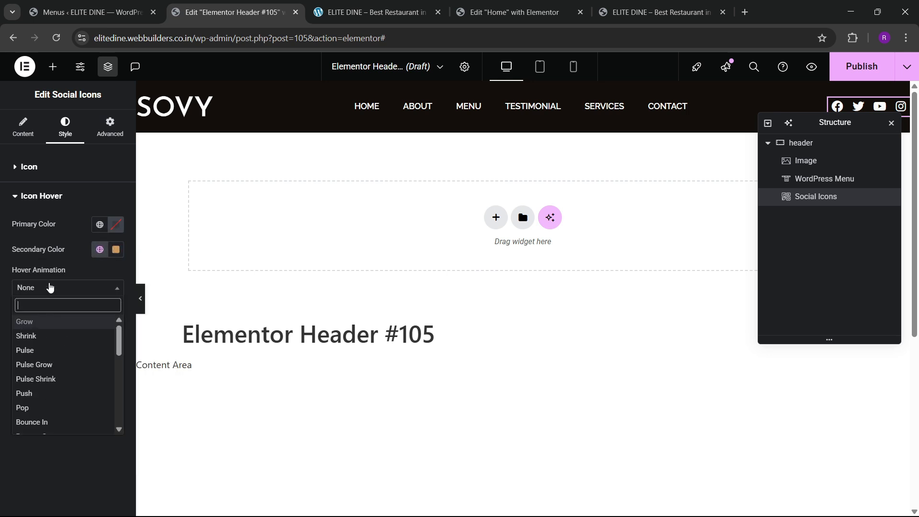
pyautogui.click(40, 328)
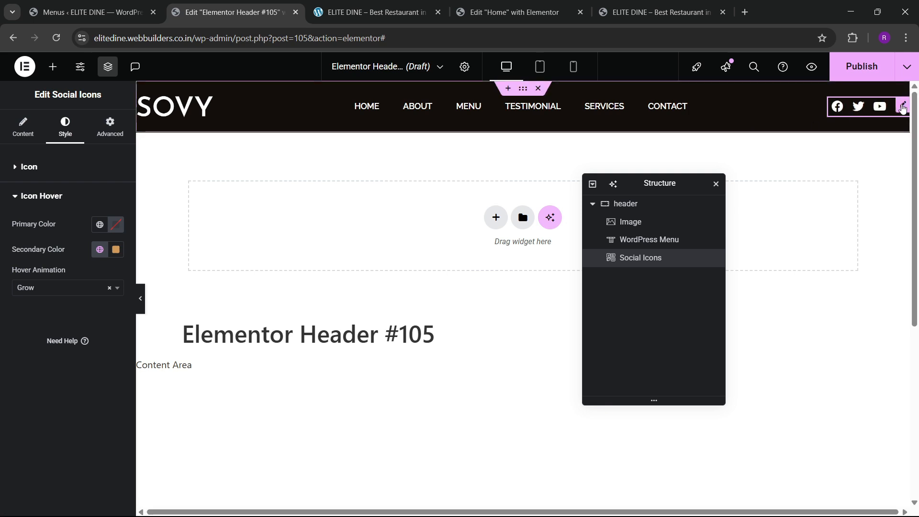
# Step: Increase the social icons' size to 20 px and publish the header with the display condition Include Entire Site
pyautogui.click(33, 167)
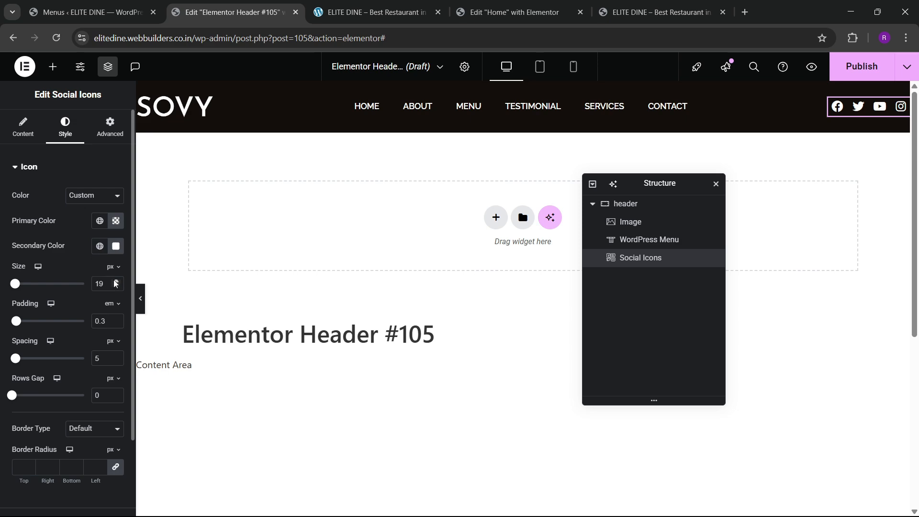
pyautogui.click(116, 282)
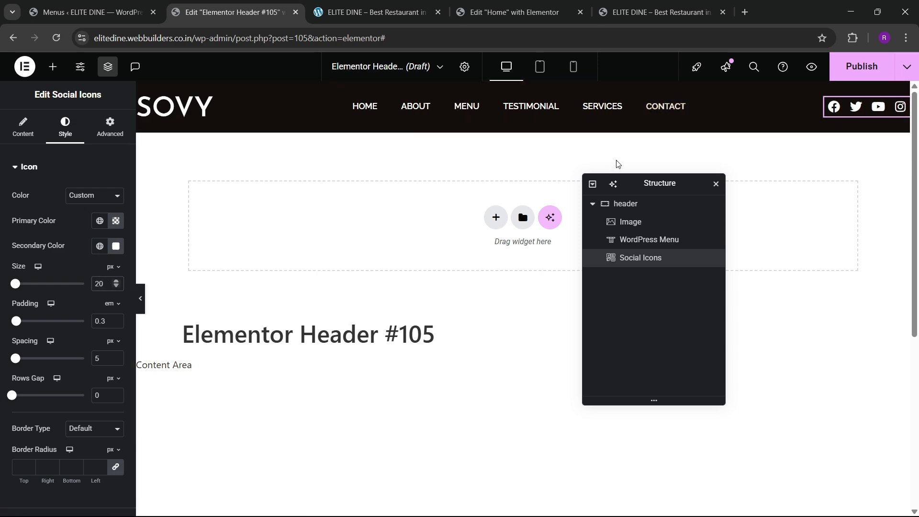
pyautogui.click(861, 66)
pyautogui.click(462, 341)
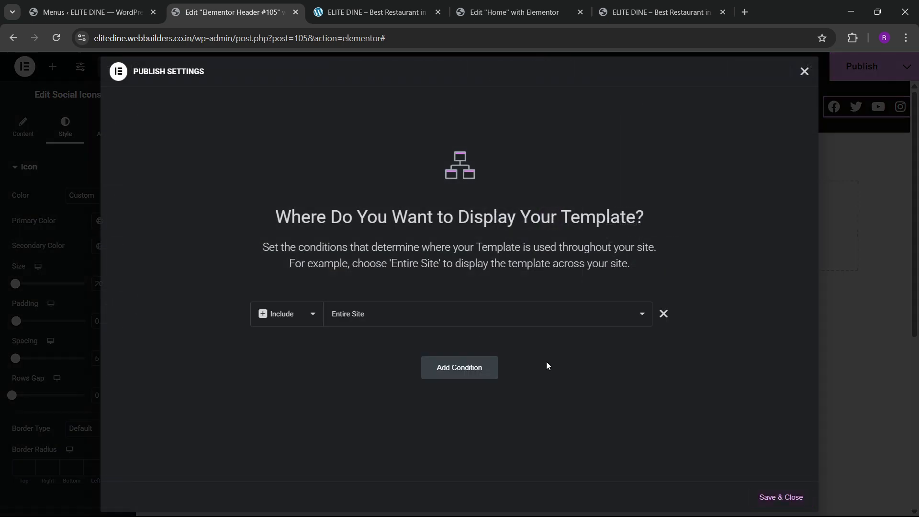
pyautogui.click(769, 490)
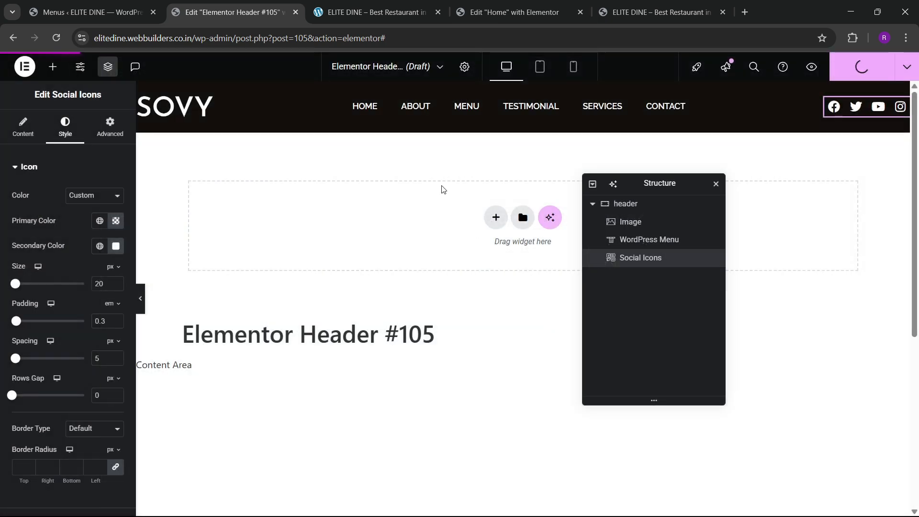
# Step: Reload the live home page, inspect the published header at its top, and return to the header editor
pyautogui.click(509, 12)
pyautogui.click(655, 12)
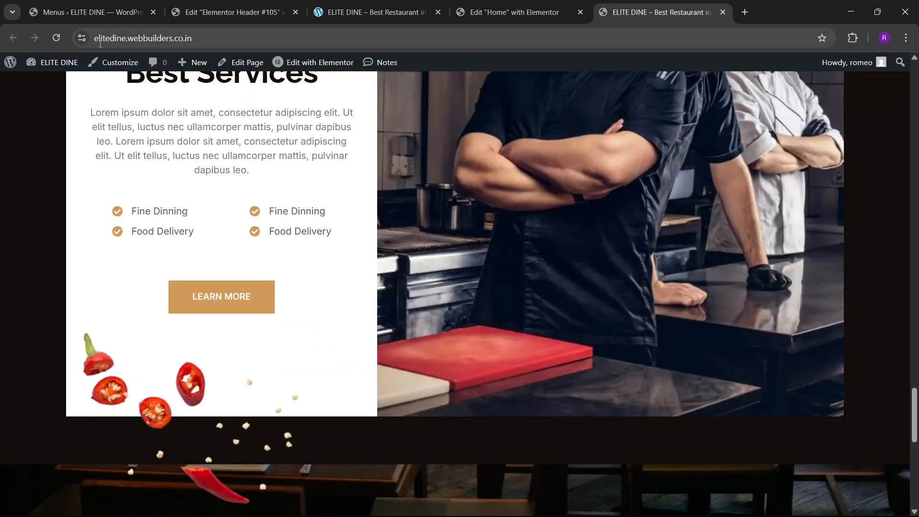
pyautogui.click(56, 38)
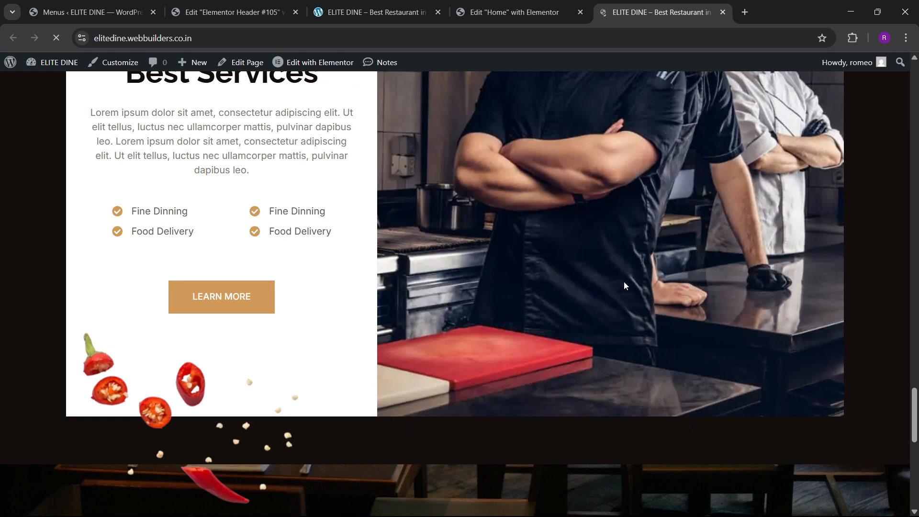
pyautogui.moveTo(917, 426); pyautogui.dragTo(912, 71)
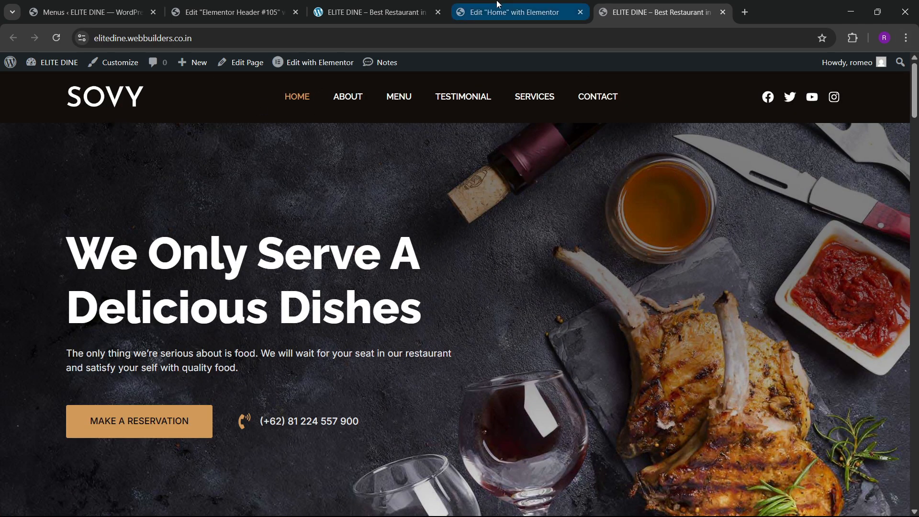
pyautogui.click(512, 12)
pyautogui.scroll(10, 542, 247)
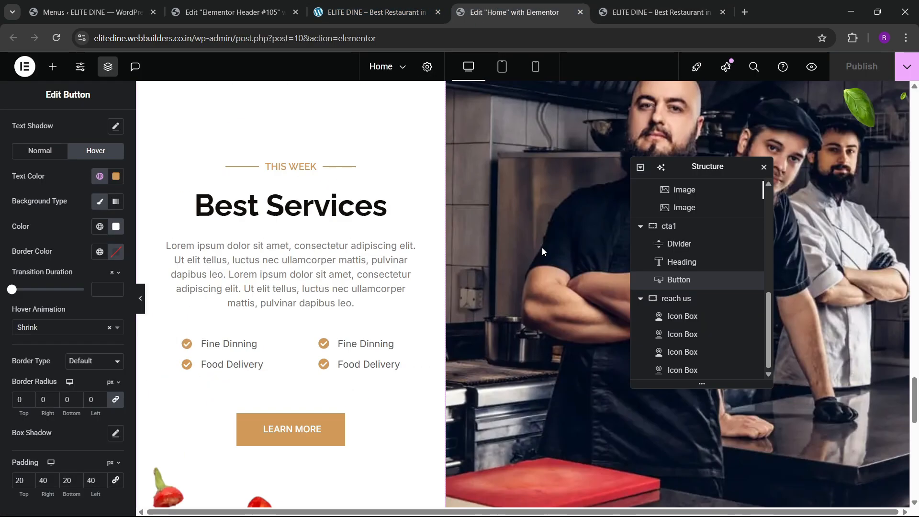
pyautogui.click(369, 12)
pyautogui.click(254, 6)
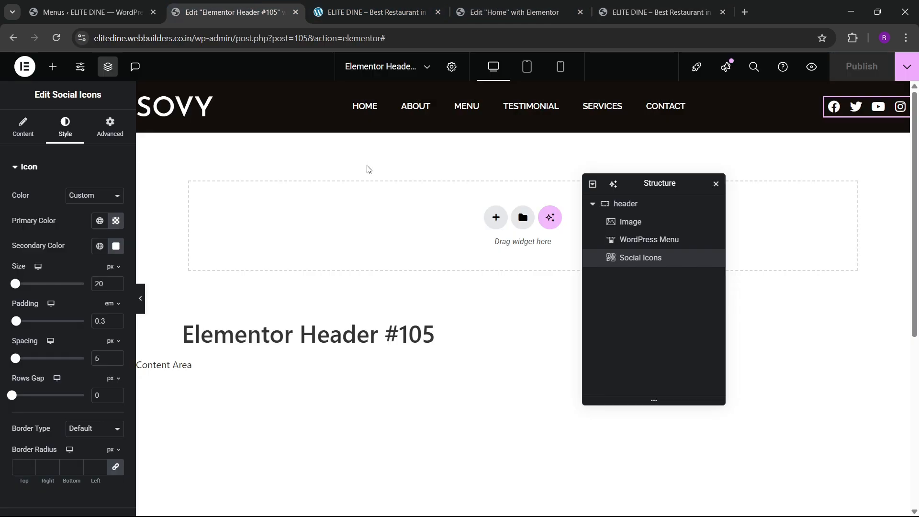
# Step: Reduce the logo image's custom width to 9% and publish the header again
pyautogui.click(209, 108)
pyautogui.click(91, 137)
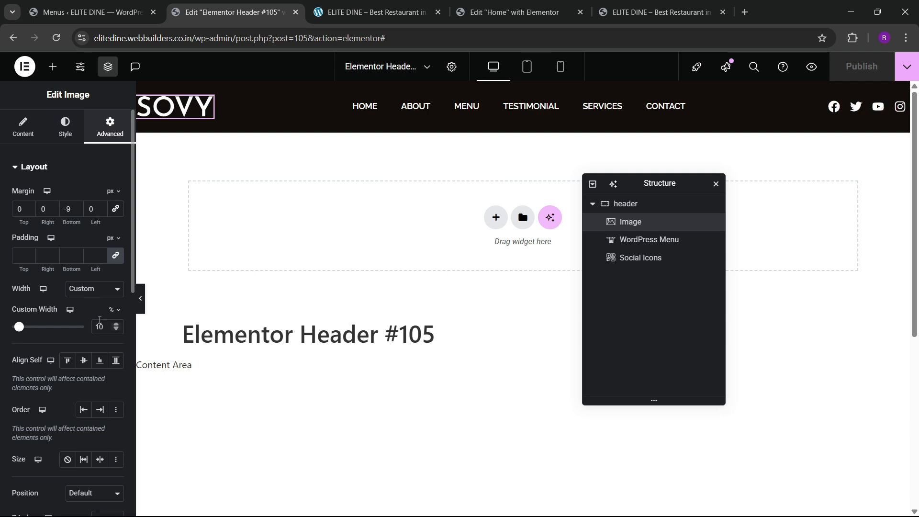
pyautogui.click(115, 330)
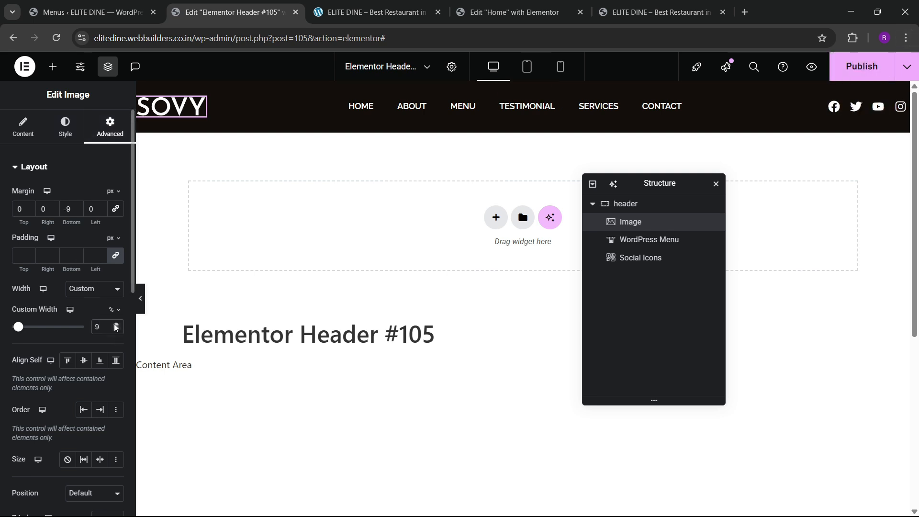
pyautogui.click(866, 67)
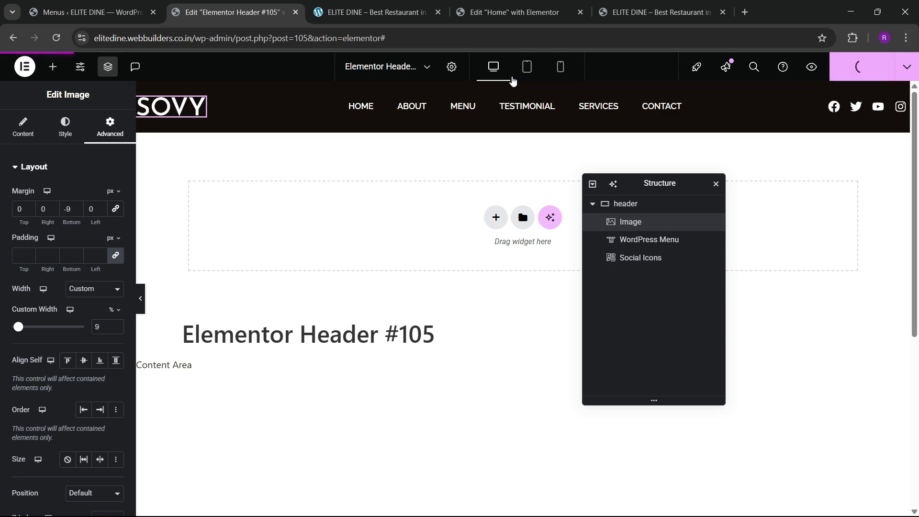
# Step: Compare the reference site's header and hero area with those on the live home page
pyautogui.click(373, 12)
pyautogui.scroll(-6, 457, 262)
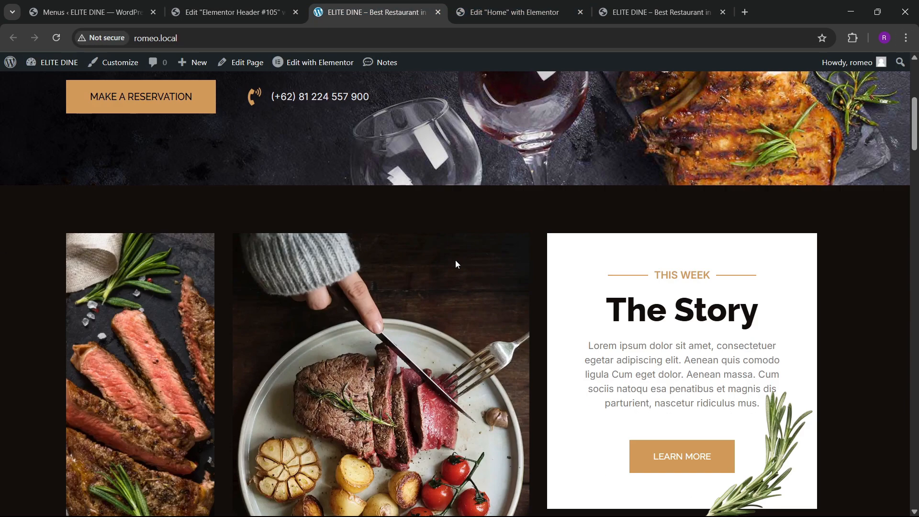
pyautogui.scroll(6, 409, 226)
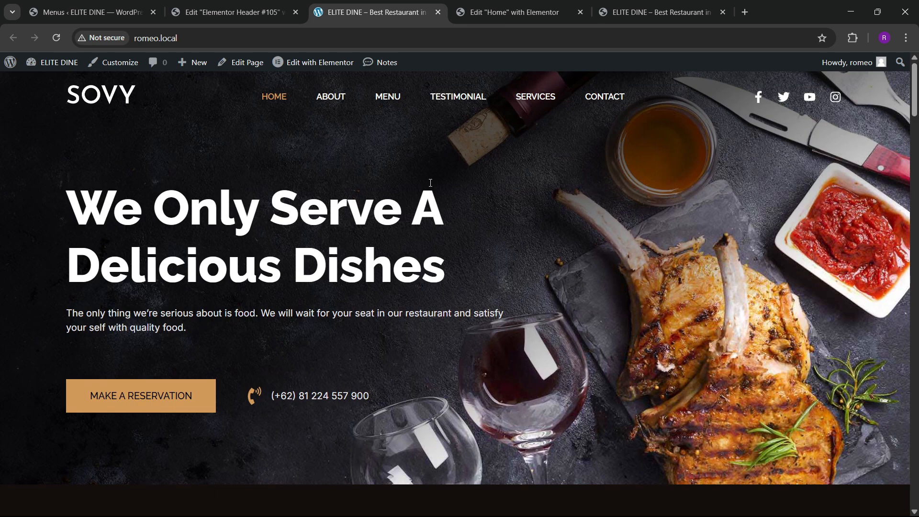
pyautogui.hotkey('ctrl', 'Tab')
pyautogui.hotkey('ctrl', 'Tab')
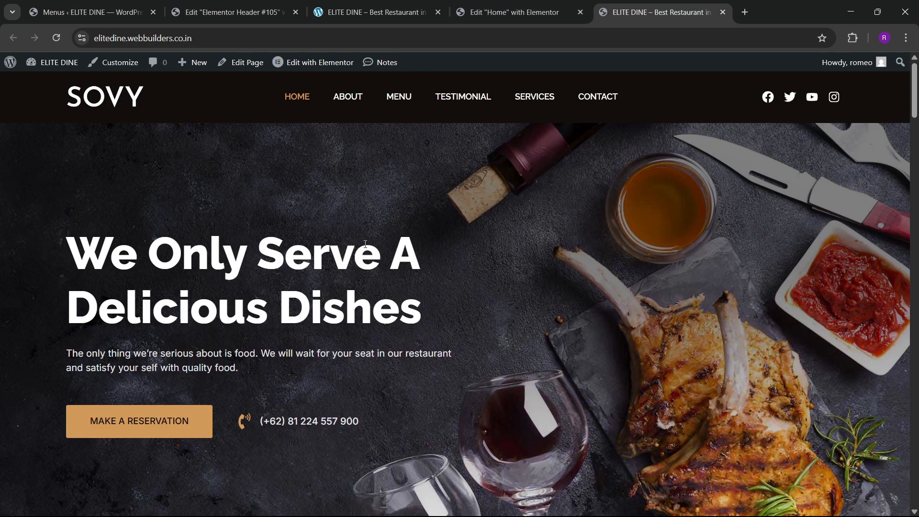
# Step: Open the header for editing from the Home page editor and set the header container's bottom margin to -6 em
pyautogui.click(482, 4)
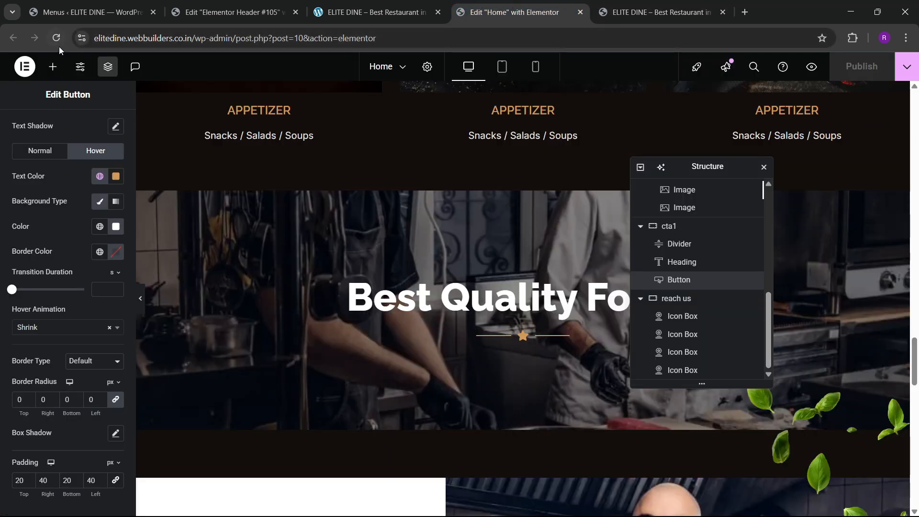
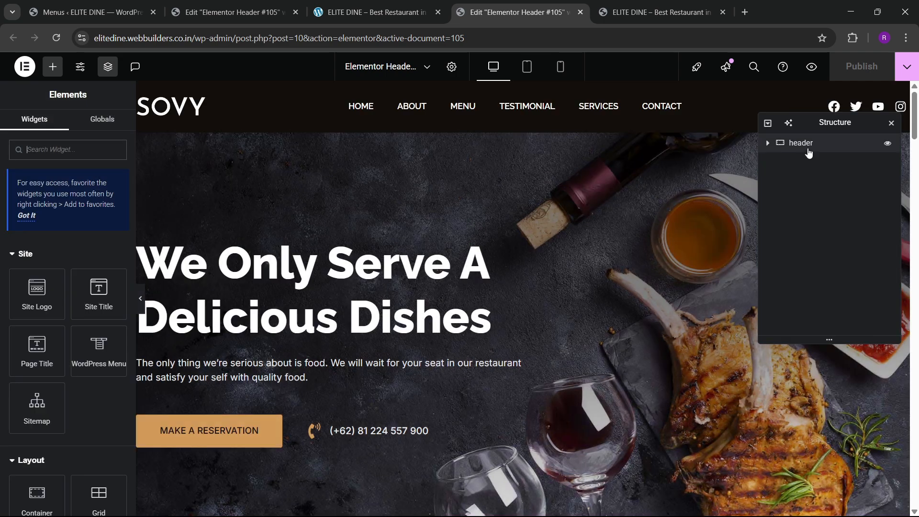
pyautogui.click(804, 143)
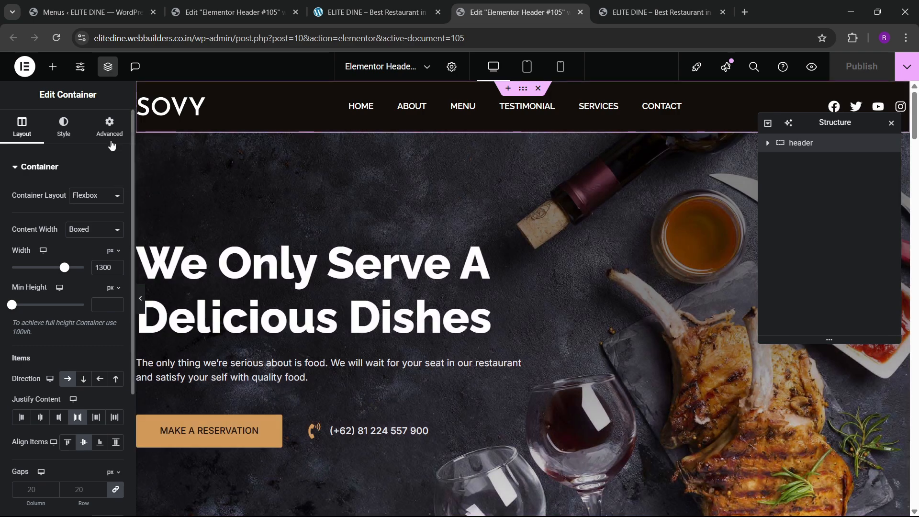
pyautogui.click(110, 127)
pyautogui.scroll(-4, 34, 299)
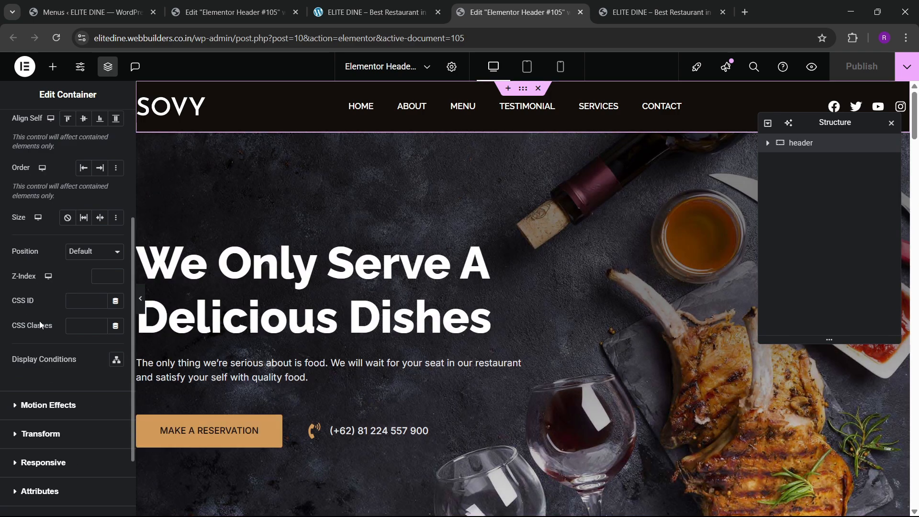
pyautogui.scroll(4, 75, 256)
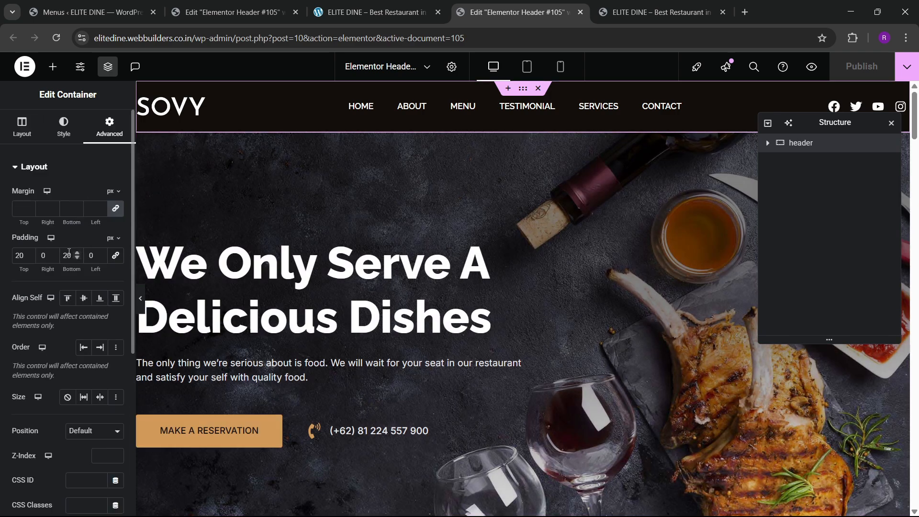
pyautogui.click(115, 209)
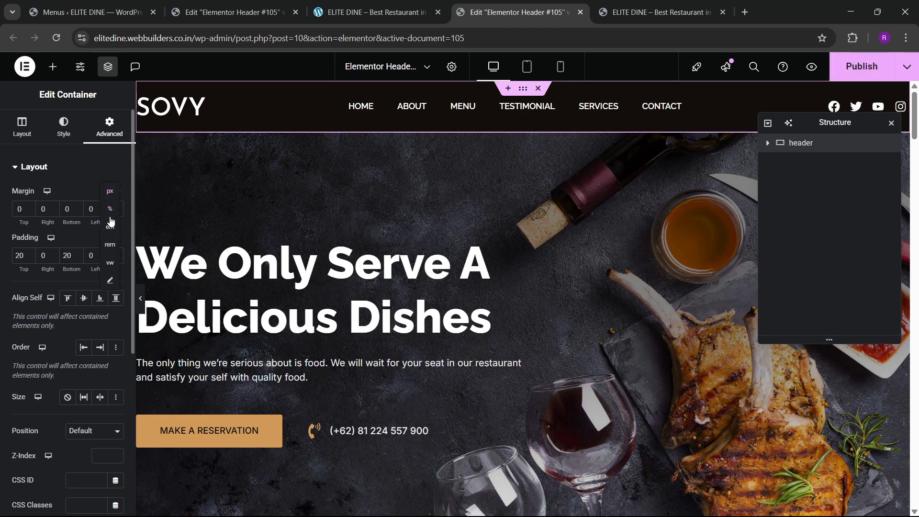
pyautogui.click(76, 211)
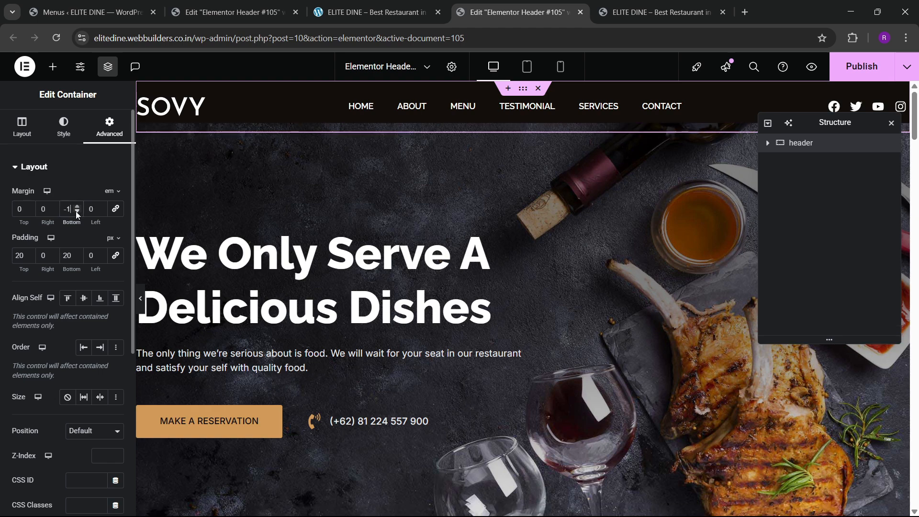
pyautogui.click(76, 211)
pyautogui.click(76, 212)
pyautogui.click(76, 212)
pyautogui.click(76, 211)
pyautogui.click(76, 212)
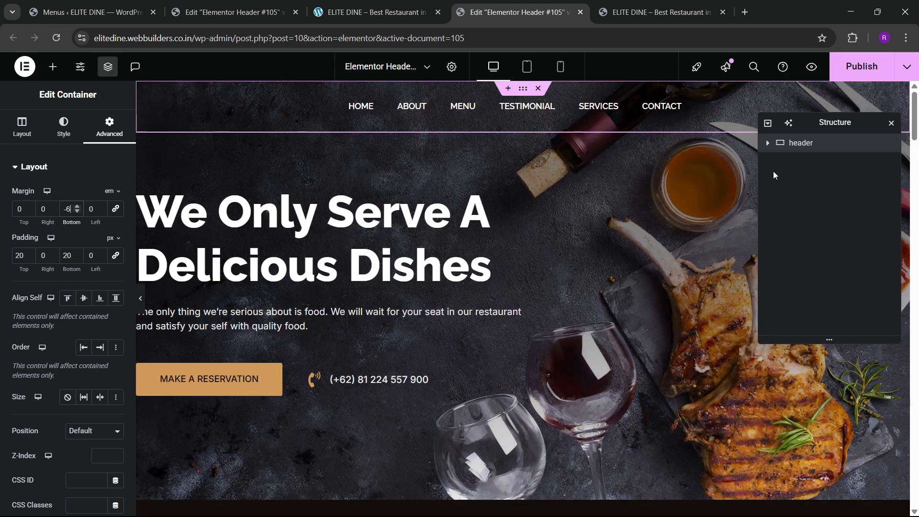
# Step: Set the header container's Z-Index to 100
pyautogui.scroll(-5, 62, 242)
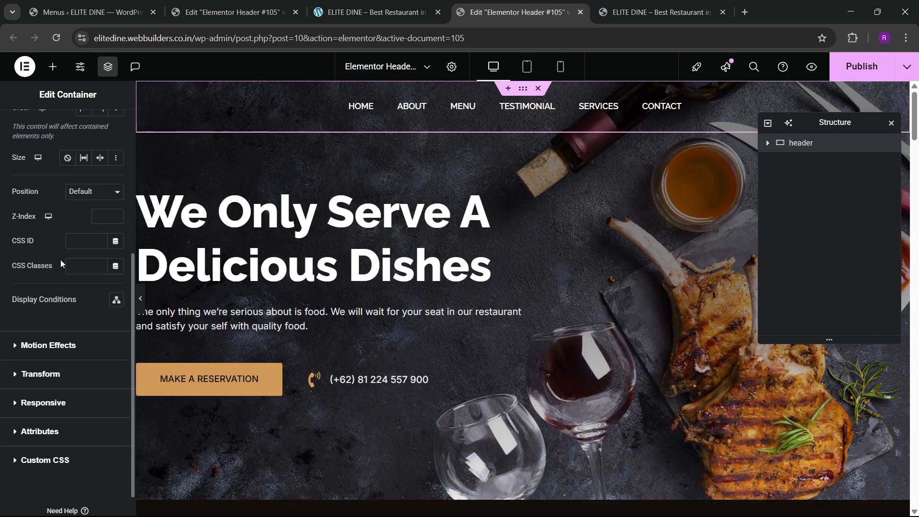
pyautogui.click(98, 218)
pyautogui.write('100')
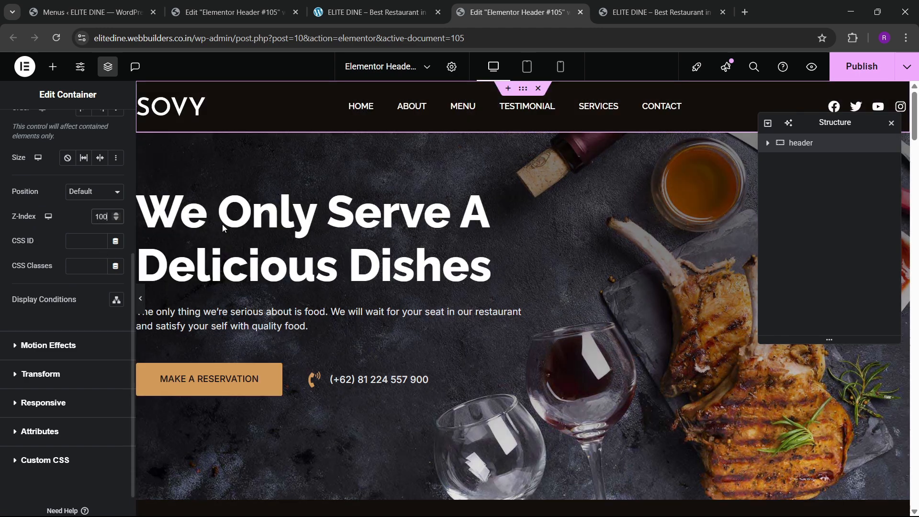
# Step: Make the header container's background color fully transparent (#130F0C00) and publish the header
pyautogui.scroll(4, 70, 153)
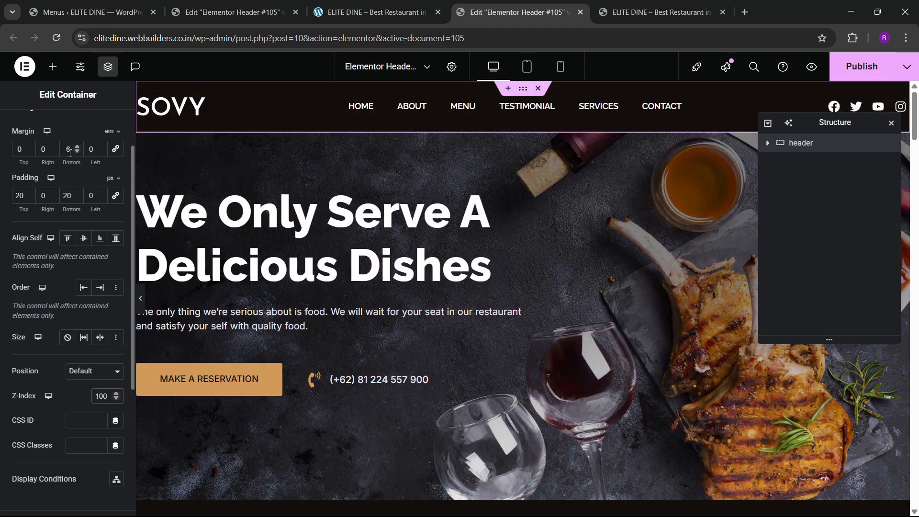
pyautogui.scroll(3, 61, 138)
pyautogui.click(63, 125)
pyautogui.click(116, 246)
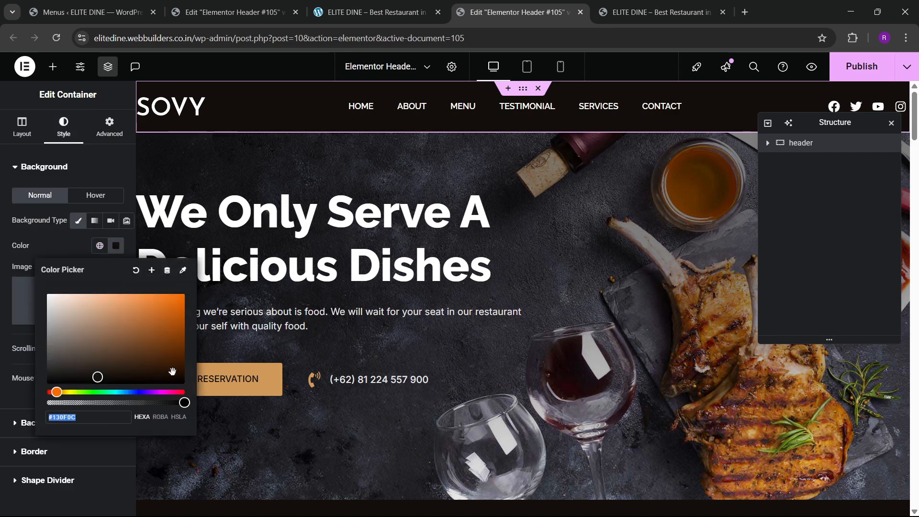
pyautogui.moveTo(184, 402); pyautogui.dragTo(47, 402)
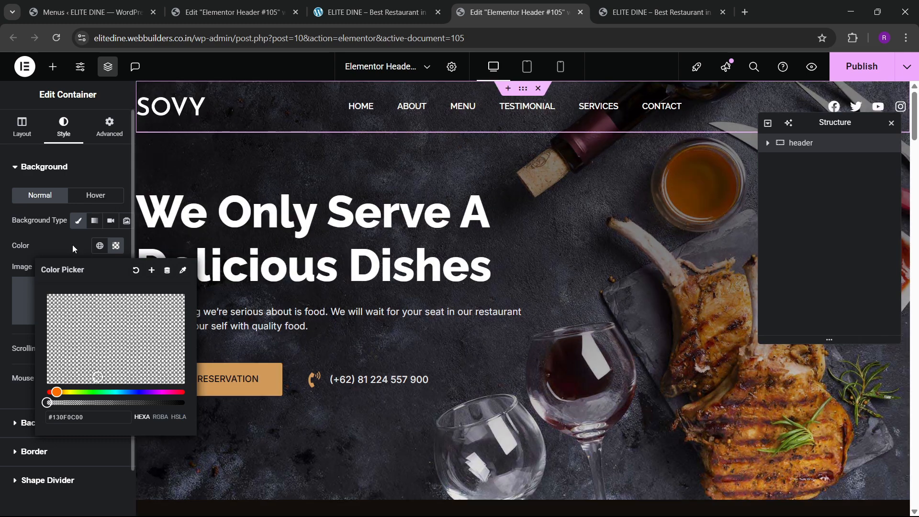
pyautogui.click(70, 246)
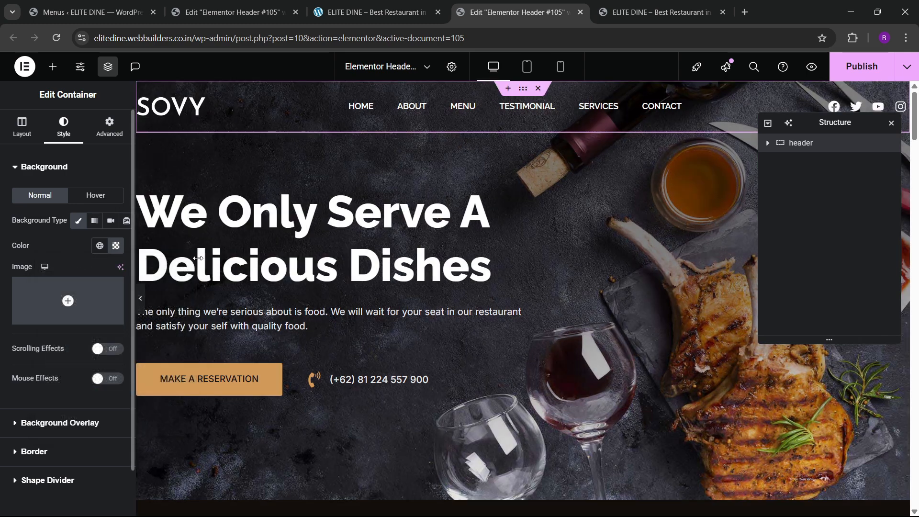
pyautogui.scroll(-4, 197, 259)
pyautogui.scroll(4, 450, 255)
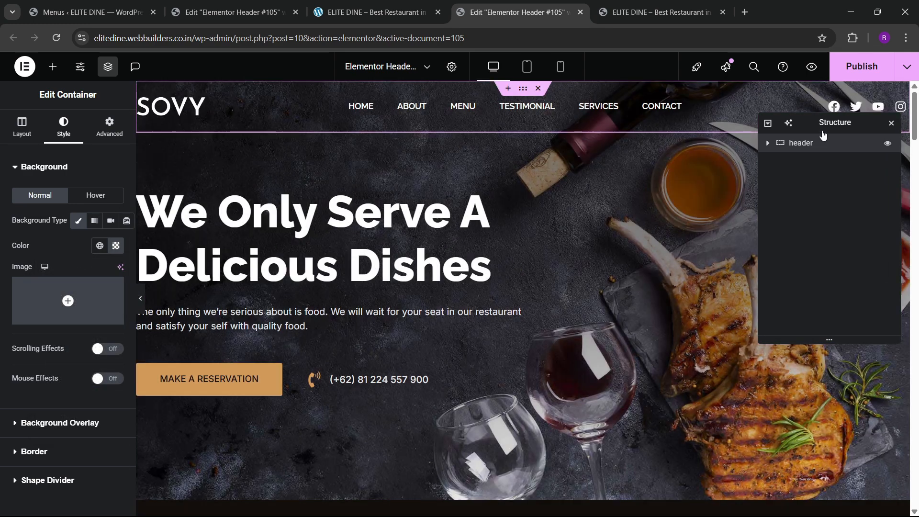
pyautogui.click(857, 76)
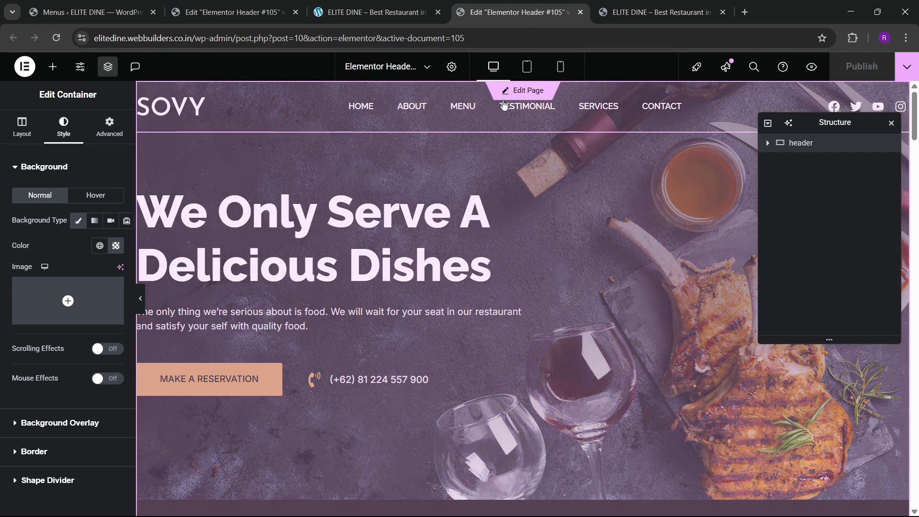
# Step: Return to editing the Home page, set the hero container's top padding to 150 px, and publish the page
pyautogui.click(505, 159)
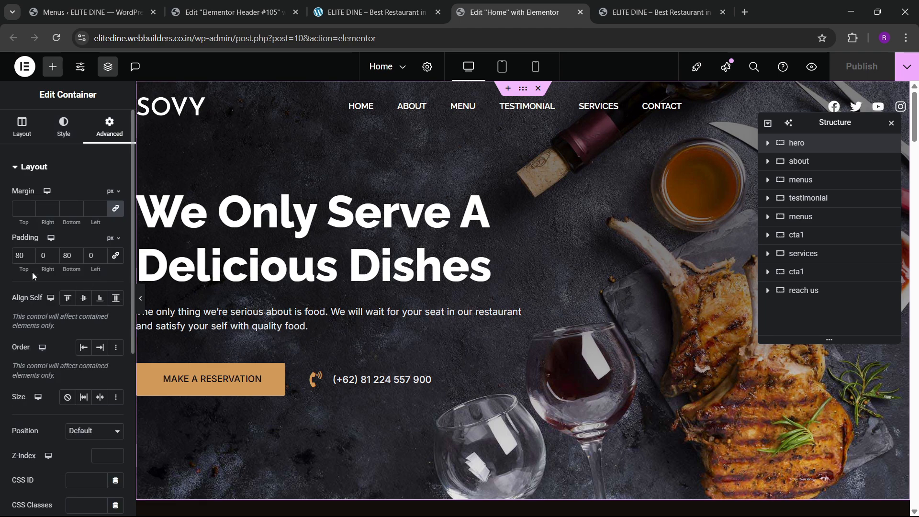
pyautogui.press('BackSpace')
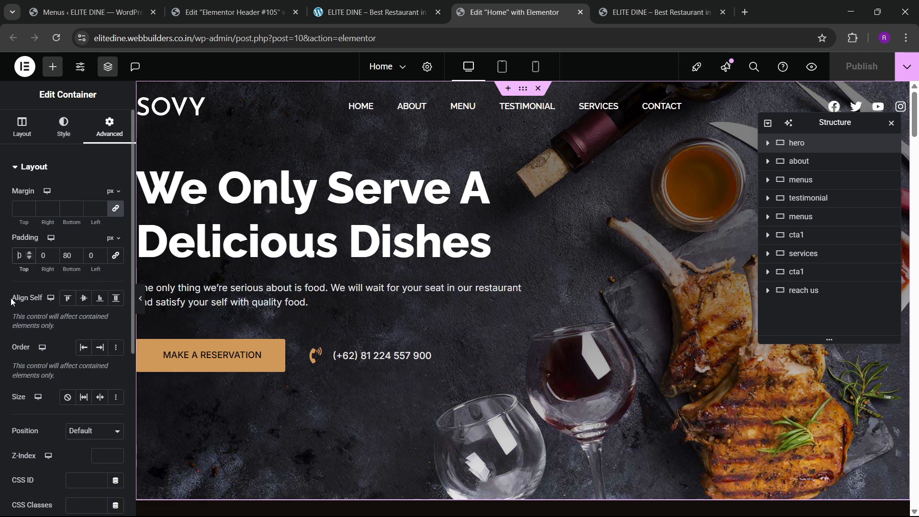
pyautogui.write('15')
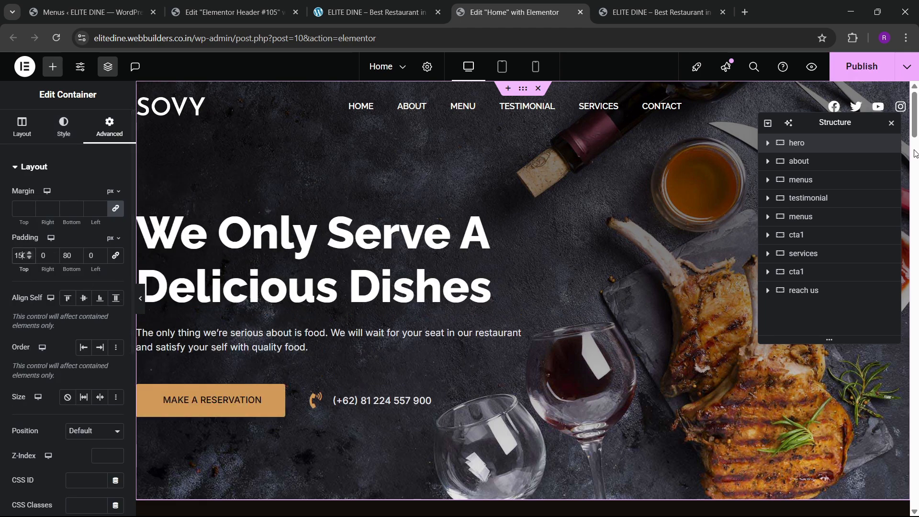
pyautogui.press('BackSpace')
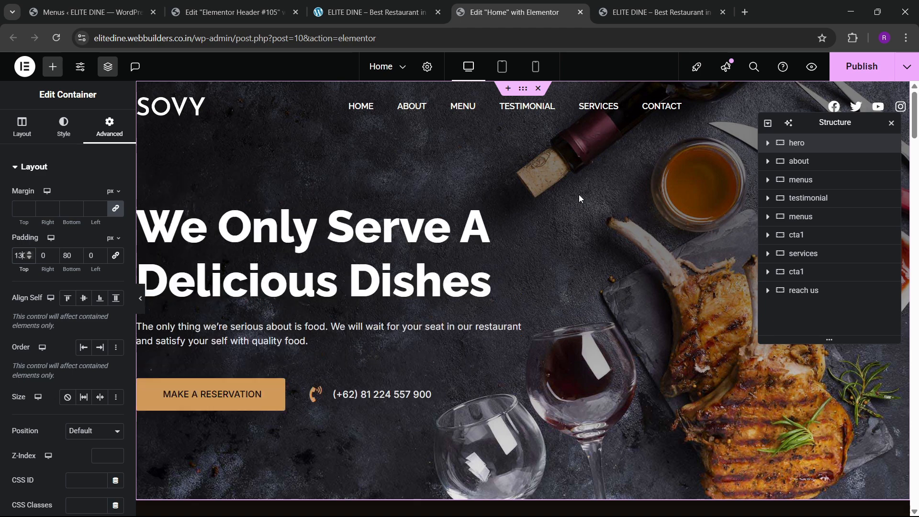
pyautogui.write('5')
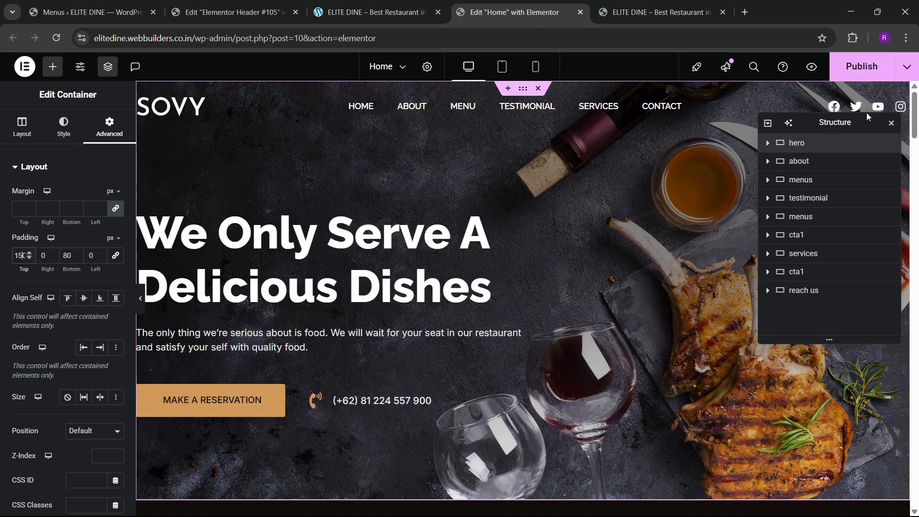
pyautogui.click(862, 66)
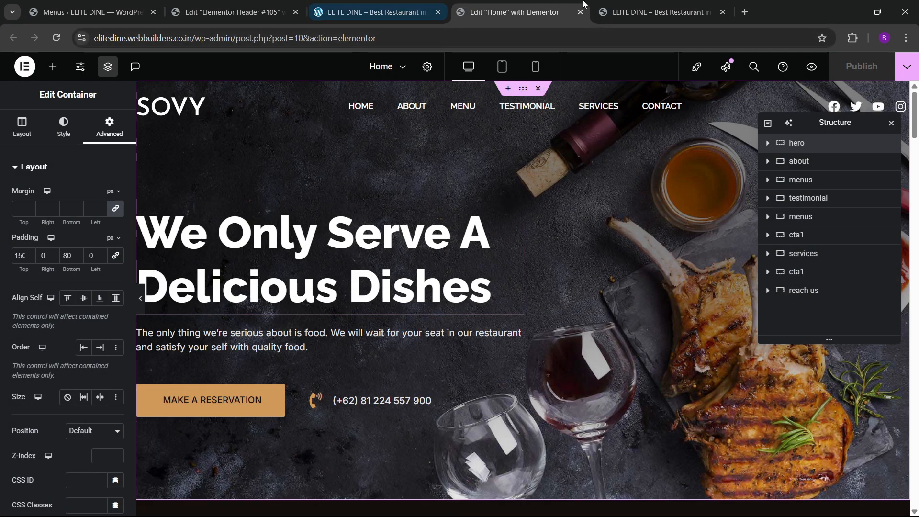
# Step: Reload the live home page, check the transparent header over the hero, and test its navigation menu links
pyautogui.click(667, 4)
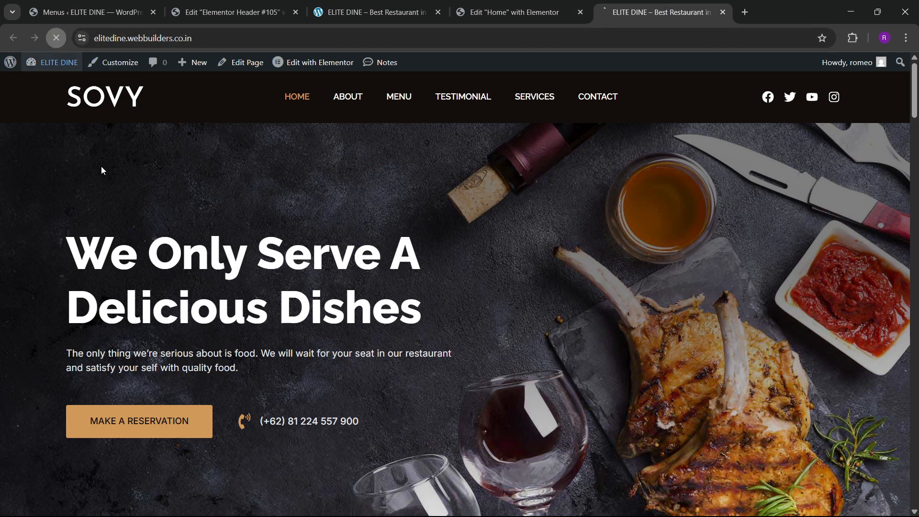
pyautogui.click(56, 37)
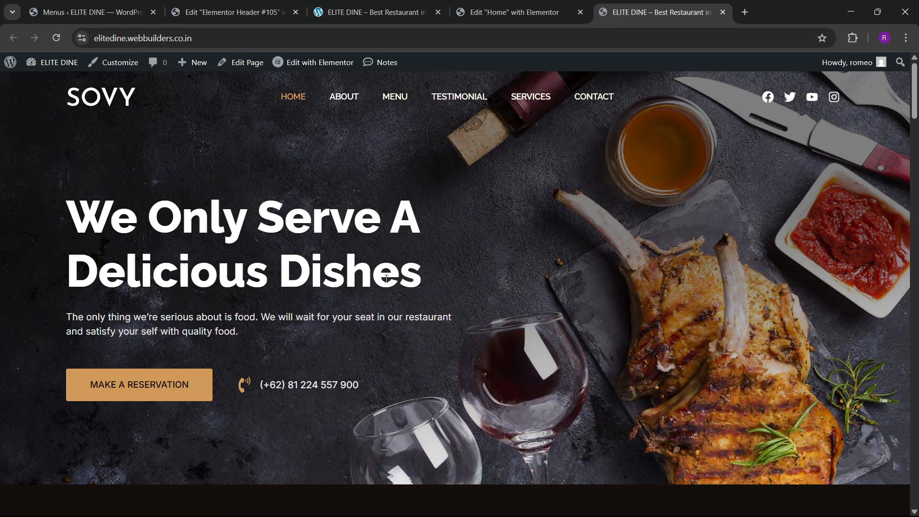
pyautogui.scroll(-4, 430, 253)
pyautogui.scroll(4, 425, 263)
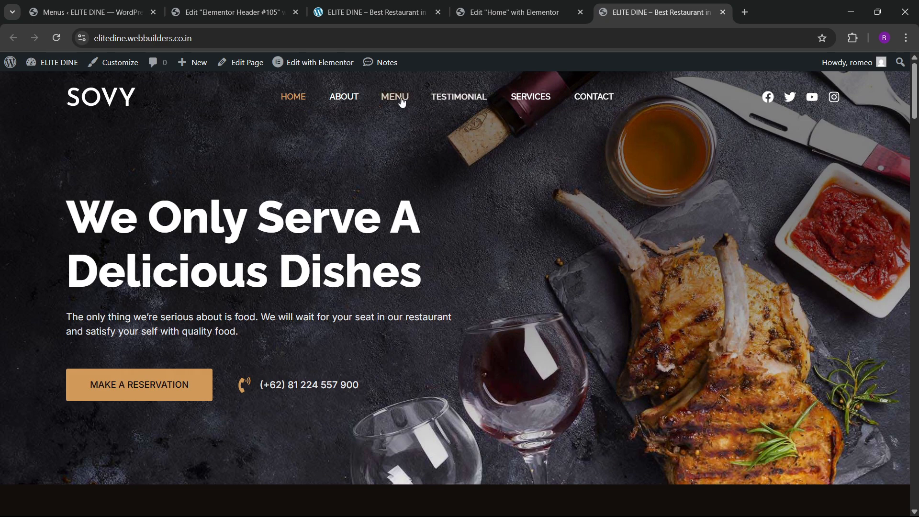
pyautogui.click(337, 106)
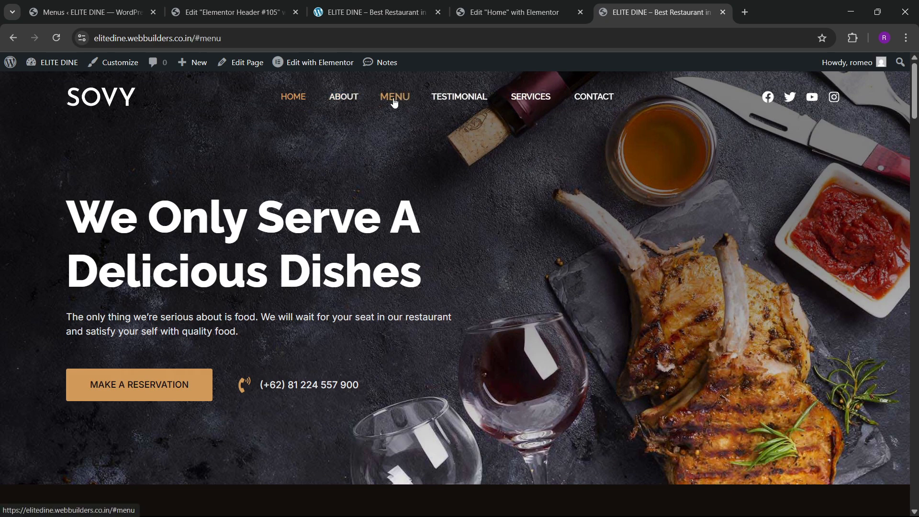
pyautogui.click(472, 97)
pyautogui.click(534, 97)
# Step: Return to the Home page editor and set the hero container's CSS ID to "hero"
pyautogui.click(512, 12)
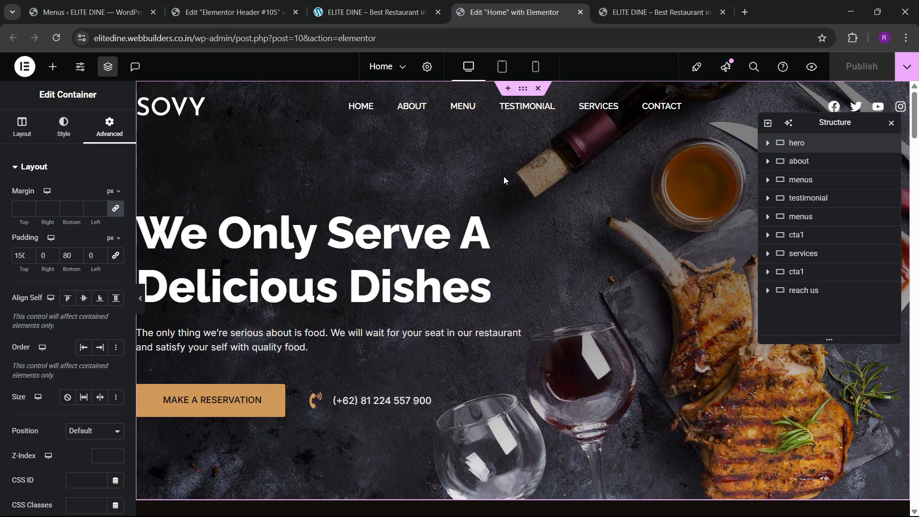
pyautogui.scroll(-5, 503, 180)
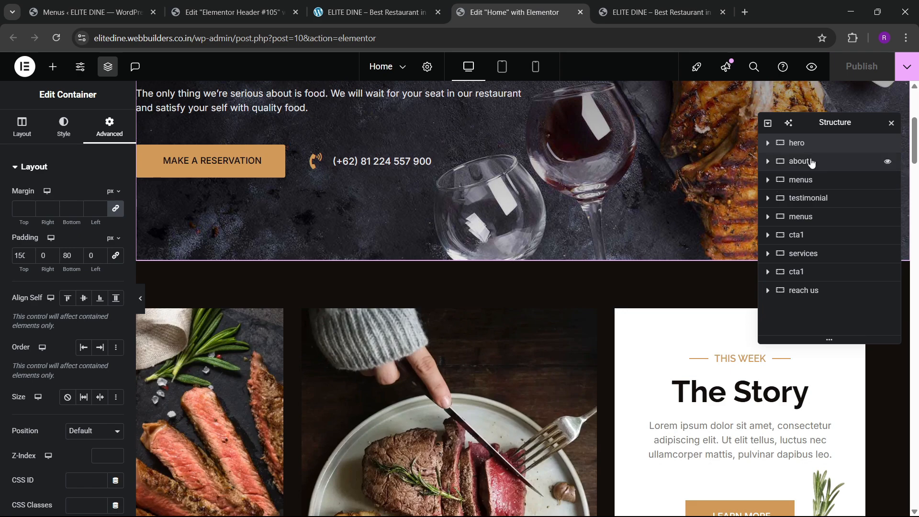
pyautogui.scroll(-1, 63, 287)
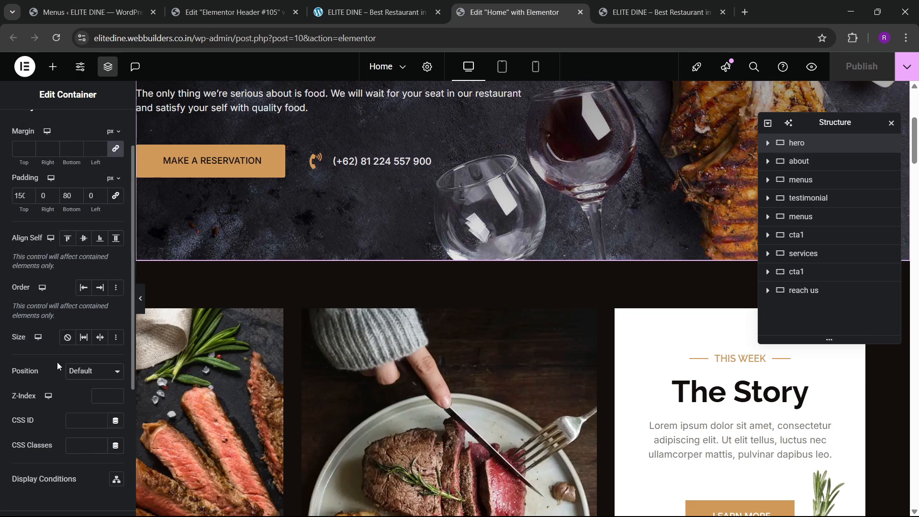
pyautogui.click(86, 416)
pyautogui.write('hero')
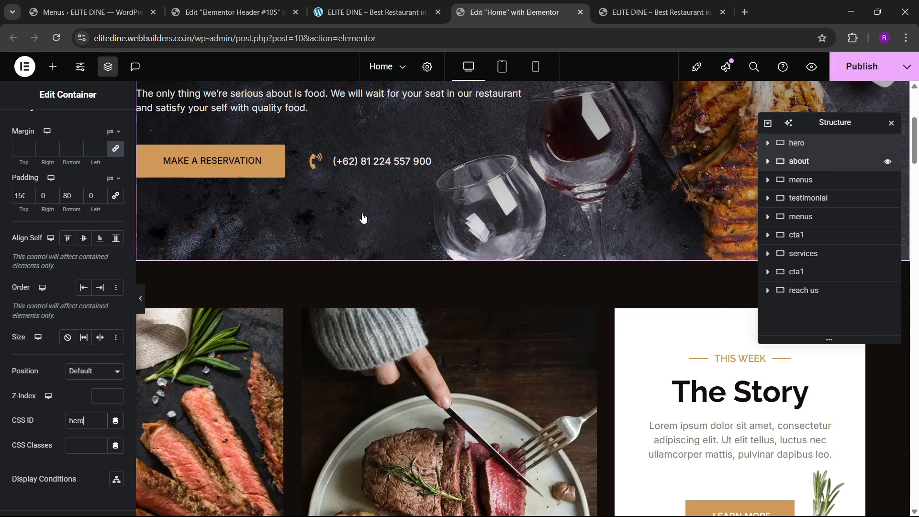
# Step: Give the about container a CSS ID in its advanced settings
pyautogui.click(104, 126)
pyautogui.scroll(-5, 54, 289)
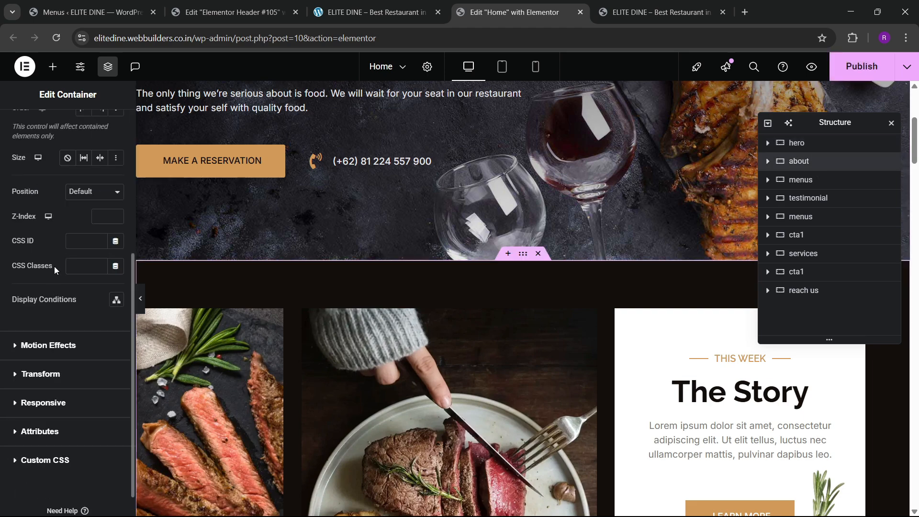
pyautogui.click(84, 242)
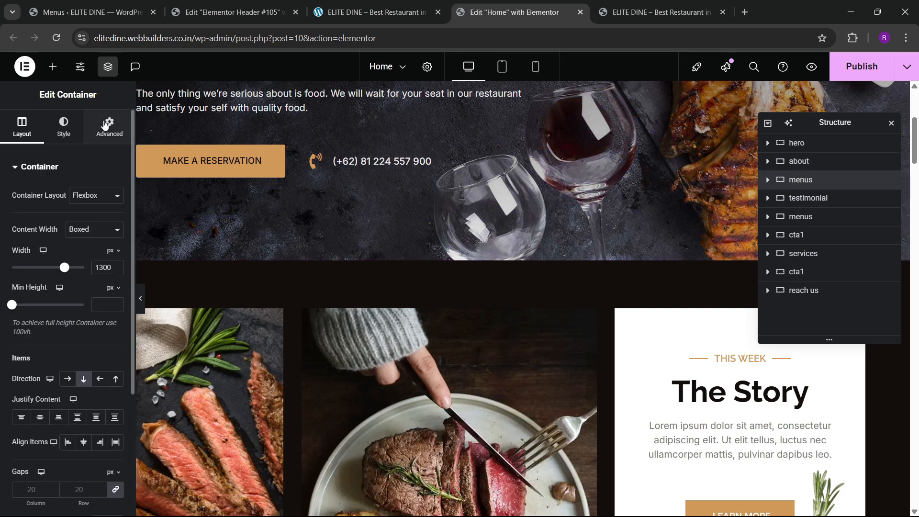
# Step: Set the CSS ID of the first menus container, holding the Special Menus section, to "menus"
pyautogui.click(108, 120)
pyautogui.scroll(-5, 71, 239)
pyautogui.click(79, 242)
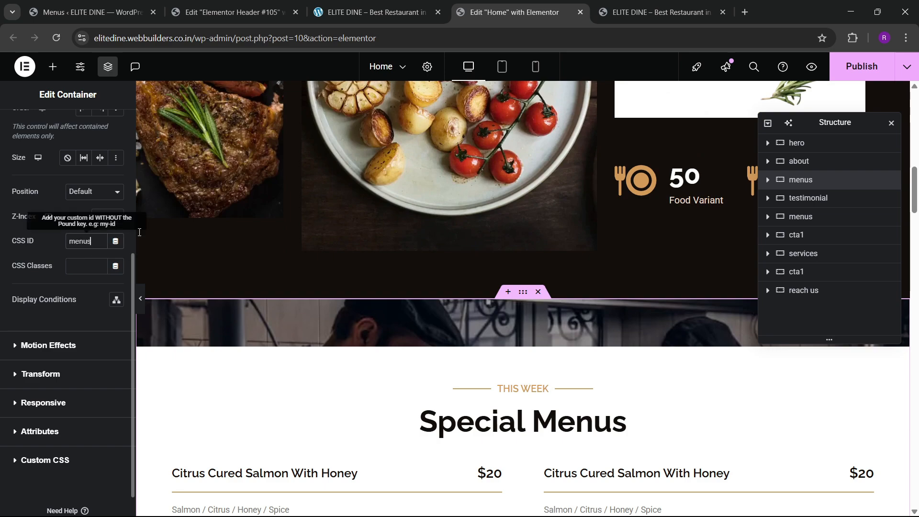
# Step: Set the testimonial container's CSS ID to "testimonial" in its advanced settings
pyautogui.click(808, 198)
pyautogui.click(109, 127)
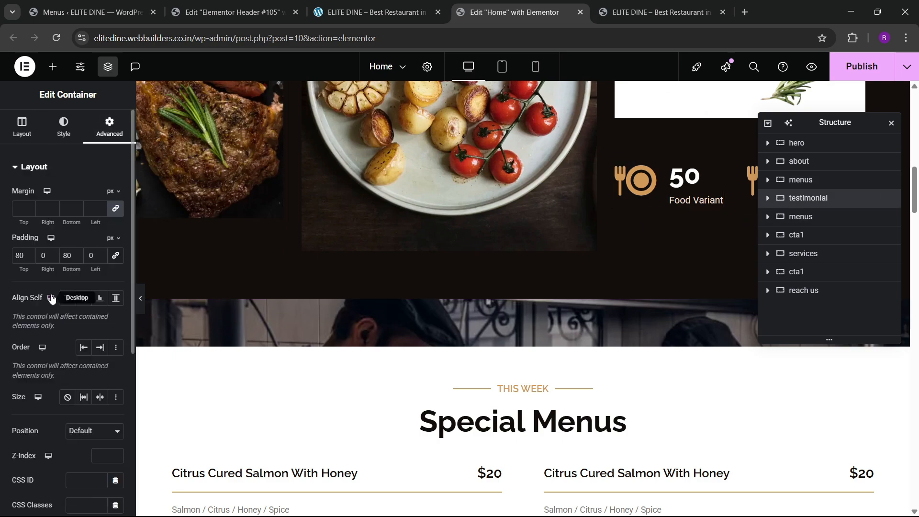
pyautogui.scroll(-5, 52, 298)
pyautogui.scroll(3, 36, 281)
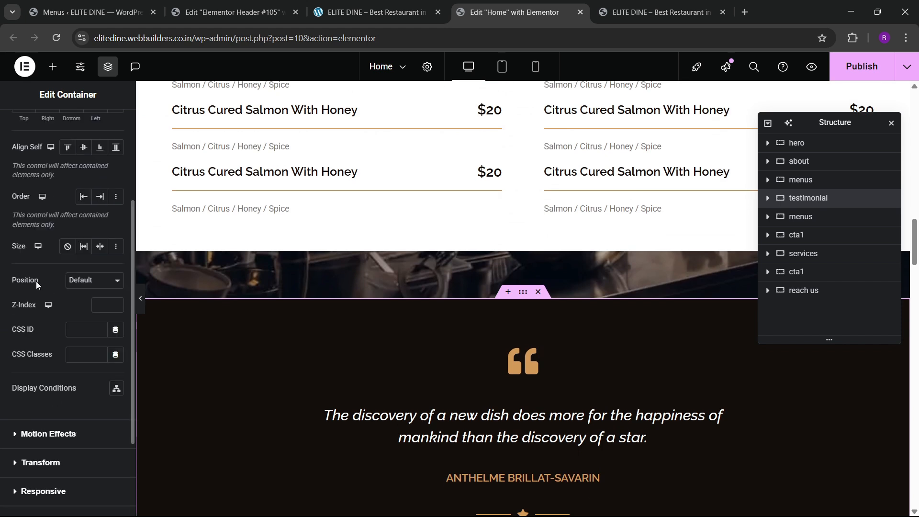
pyautogui.click(85, 330)
pyautogui.write('testimon')
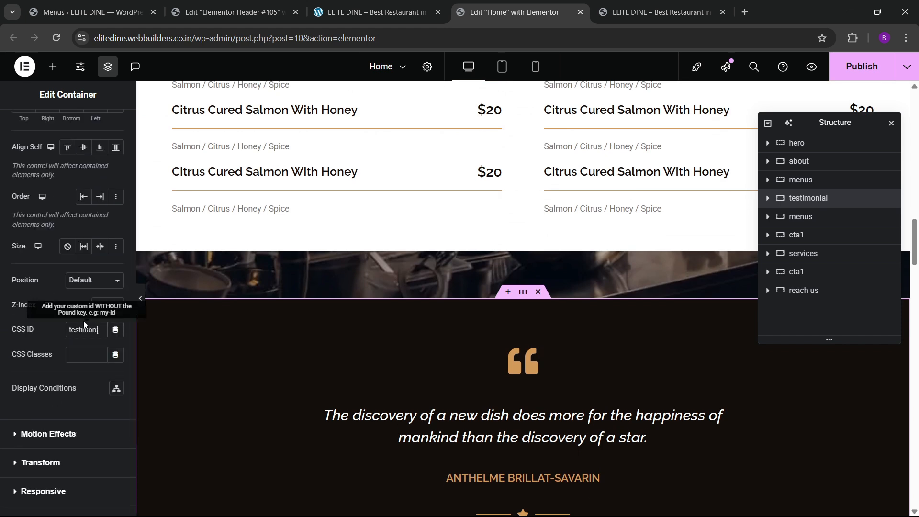
pyautogui.write('ial')
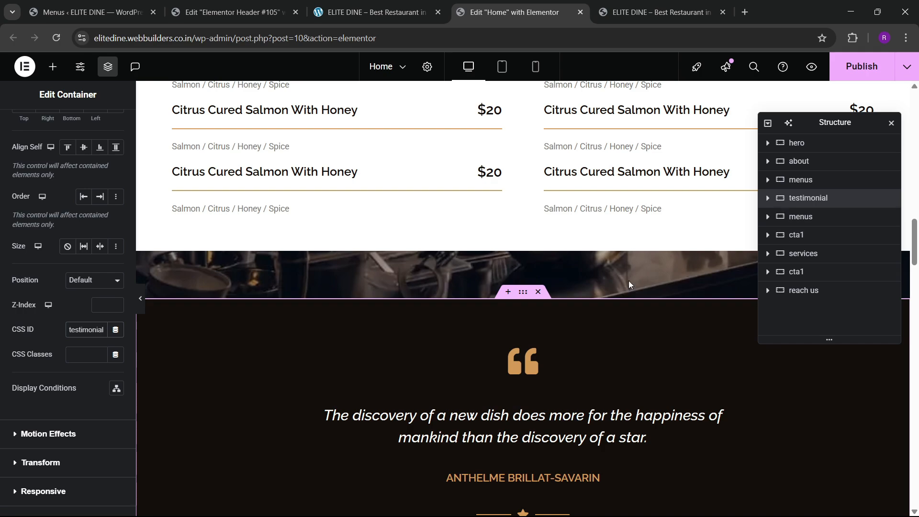
# Step: Set the CSS ID of the services container, holding the Best Services section, to "services"
pyautogui.scroll(-4, 432, 289)
pyautogui.scroll(3, 427, 287)
pyautogui.scroll(-10, 423, 291)
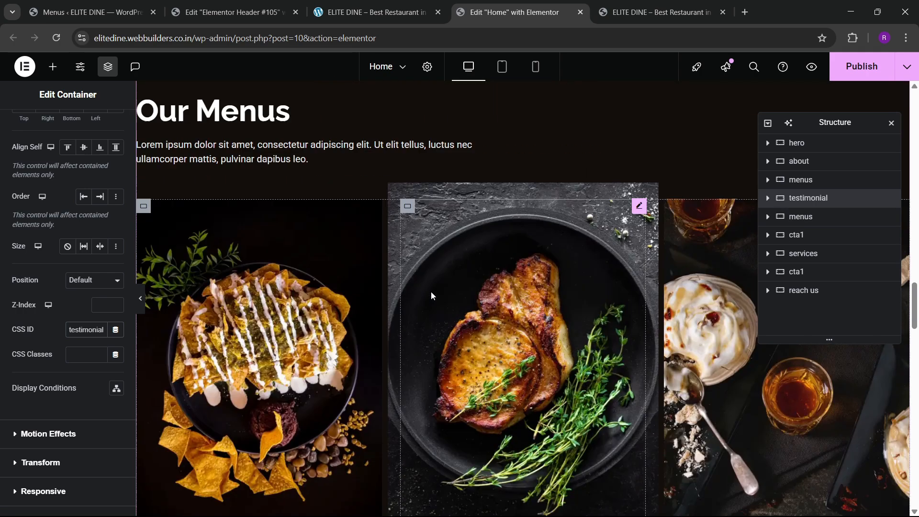
pyautogui.scroll(-10, 431, 295)
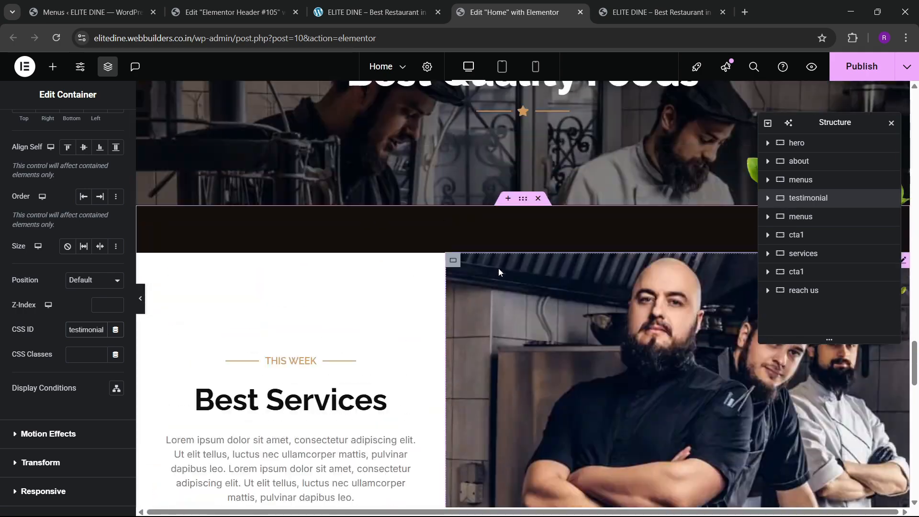
pyautogui.click(522, 198)
pyautogui.click(109, 127)
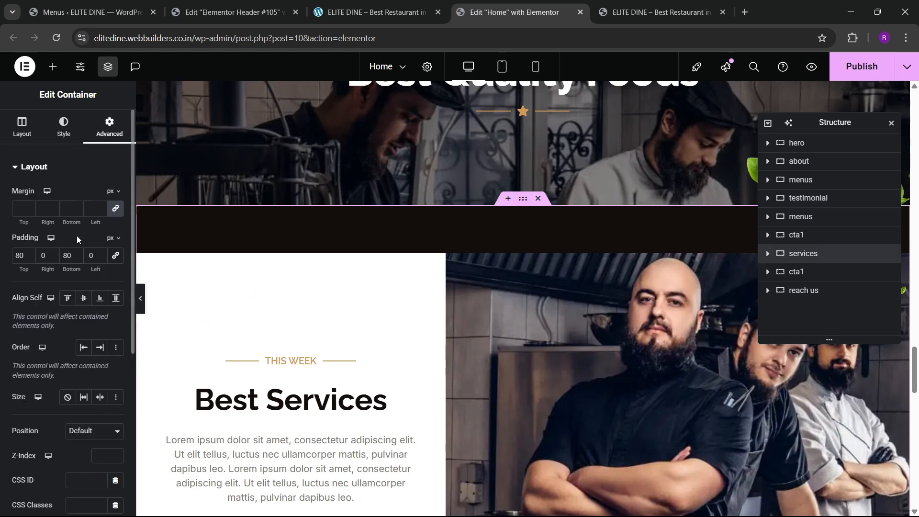
pyautogui.scroll(-5, 91, 237)
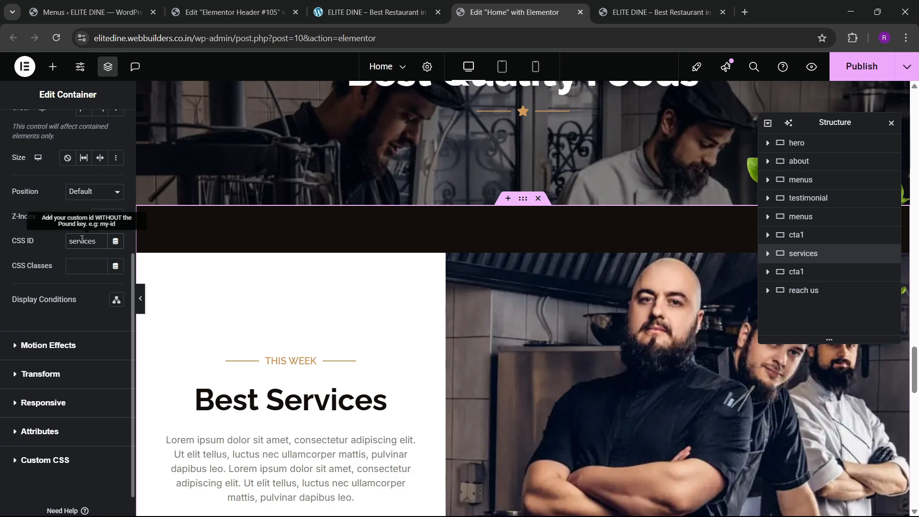
# Step: Check the menu item names on the live site, set the reach us container's CSS ID to "contact", and publish the page
pyautogui.click(658, 12)
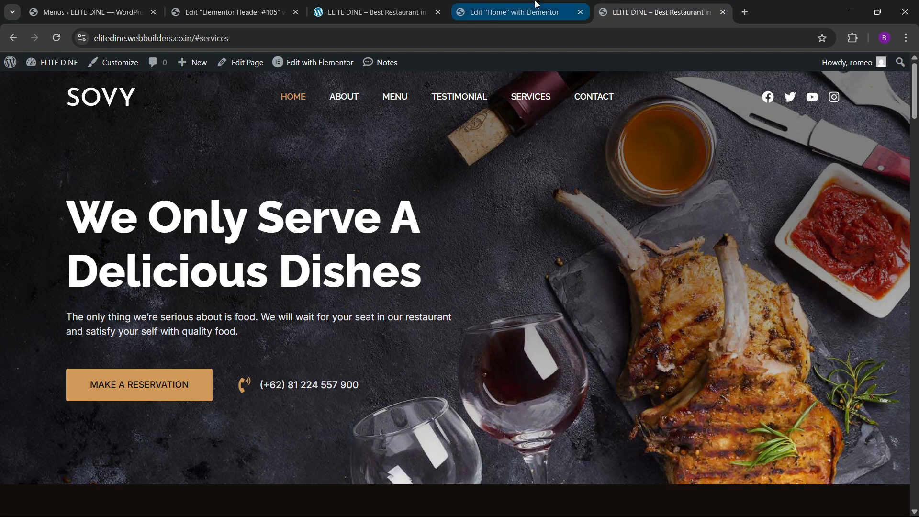
pyautogui.click(536, 5)
pyautogui.scroll(-10, 538, 334)
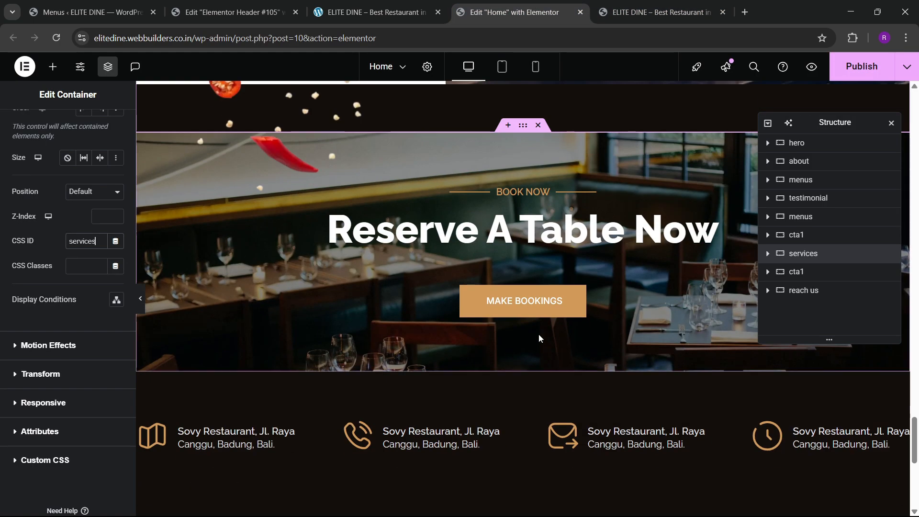
pyautogui.scroll(-3, 525, 342)
pyautogui.scroll(3, 525, 344)
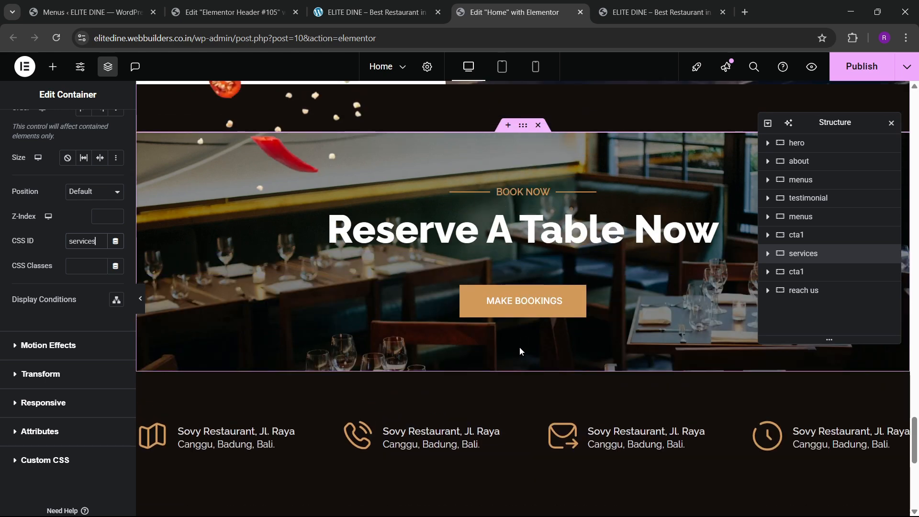
pyautogui.click(521, 383)
pyautogui.click(110, 125)
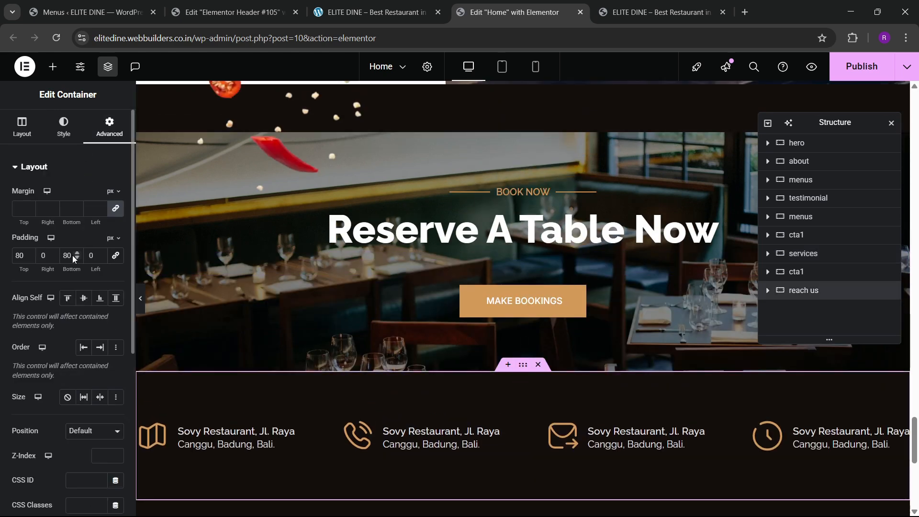
pyautogui.scroll(-4, 72, 259)
pyautogui.click(75, 299)
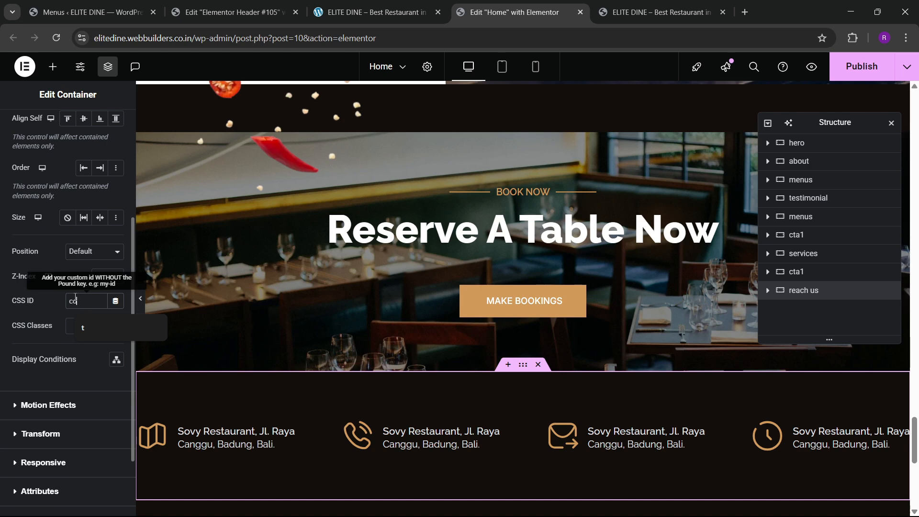
pyautogui.click(860, 66)
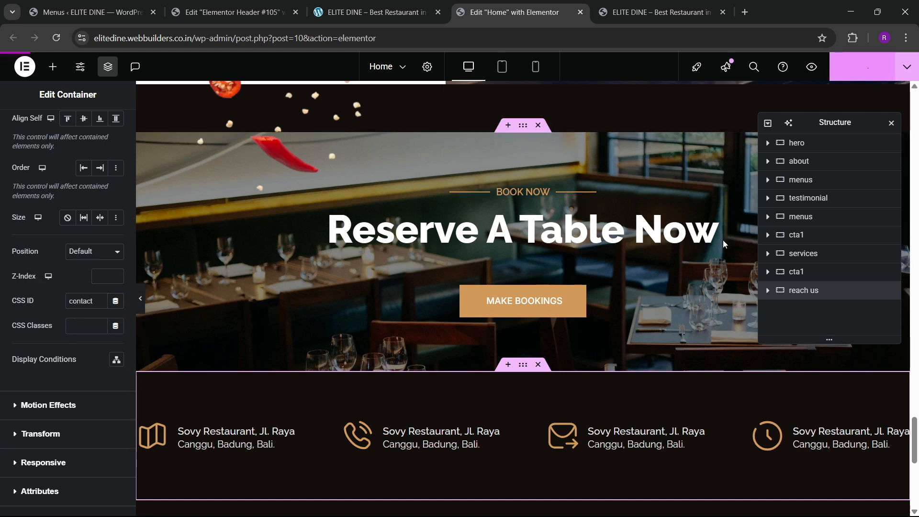
# Step: Reload the live home page and test the About, Testimonial, Services and Contact links in the header menu
pyautogui.click(649, 4)
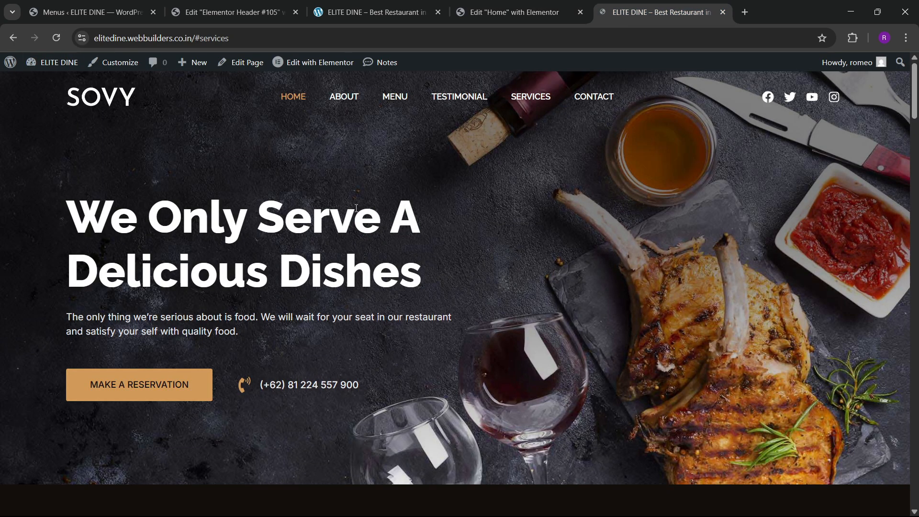
pyautogui.scroll(10, 514, 246)
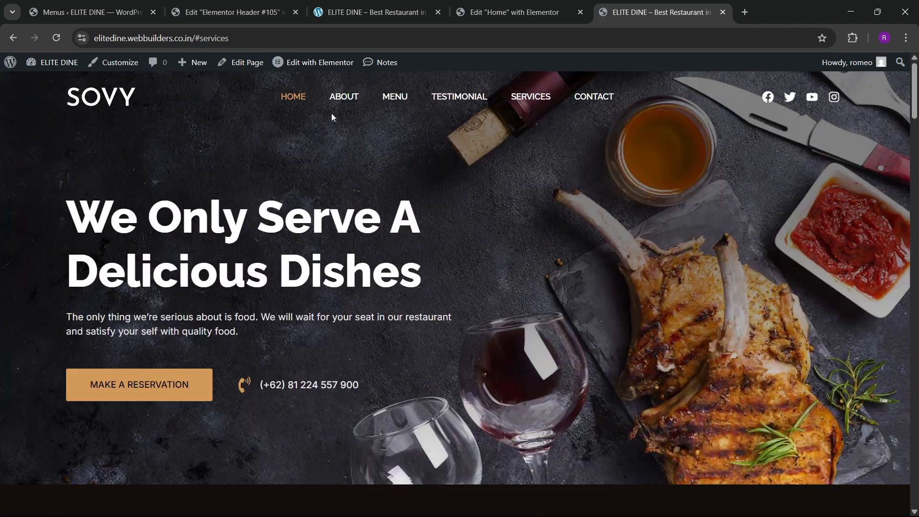
pyautogui.click(334, 100)
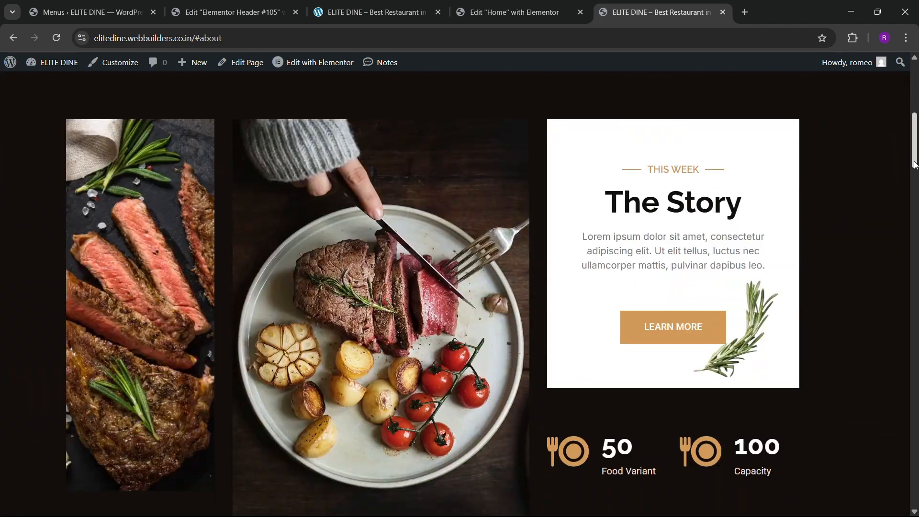
pyautogui.moveTo(913, 164); pyautogui.dragTo(914, 68)
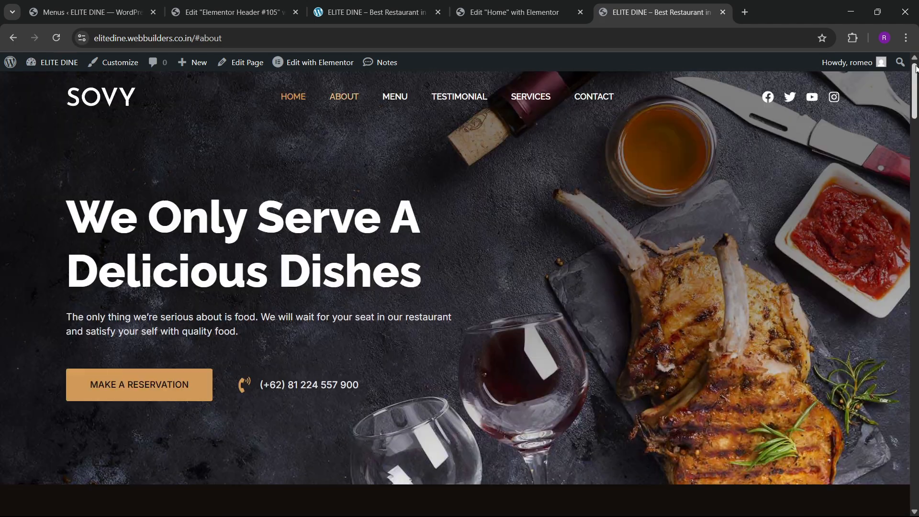
pyautogui.click(472, 97)
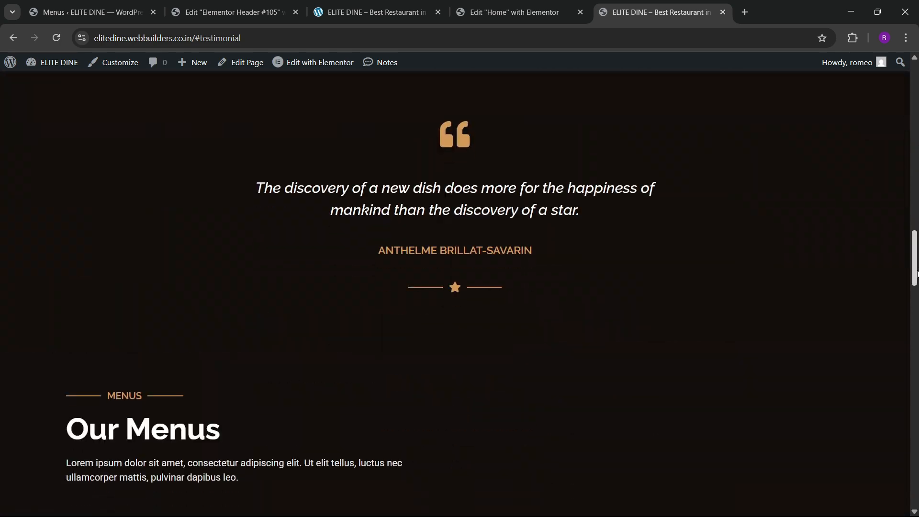
pyautogui.moveTo(916, 273); pyautogui.dragTo(915, 69)
pyautogui.click(515, 96)
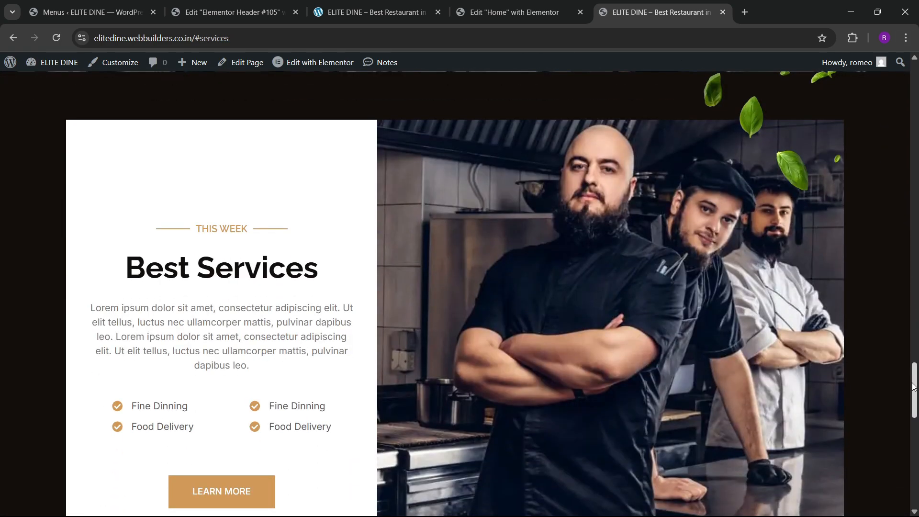
pyautogui.moveTo(914, 386); pyautogui.dragTo(915, 70)
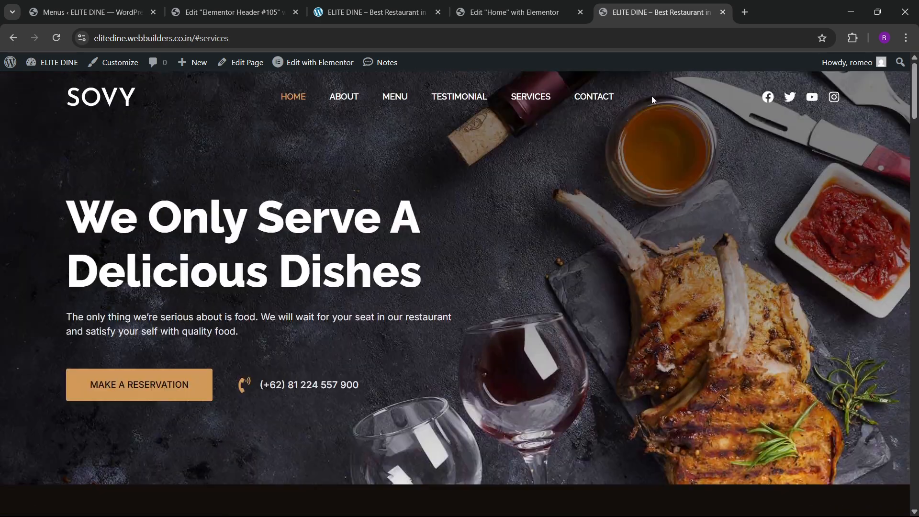
pyautogui.click(593, 96)
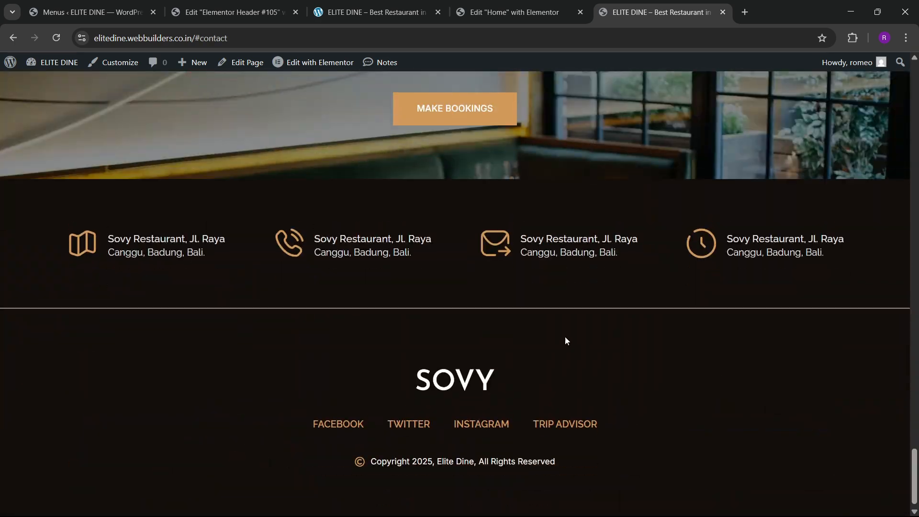
pyautogui.scroll(15, 503, 268)
pyautogui.scroll(20, 503, 267)
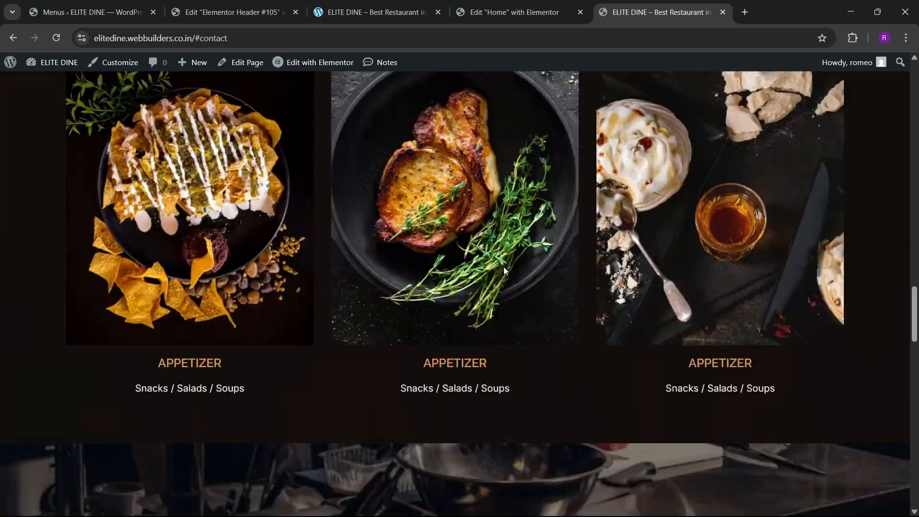
pyautogui.scroll(15, 452, 263)
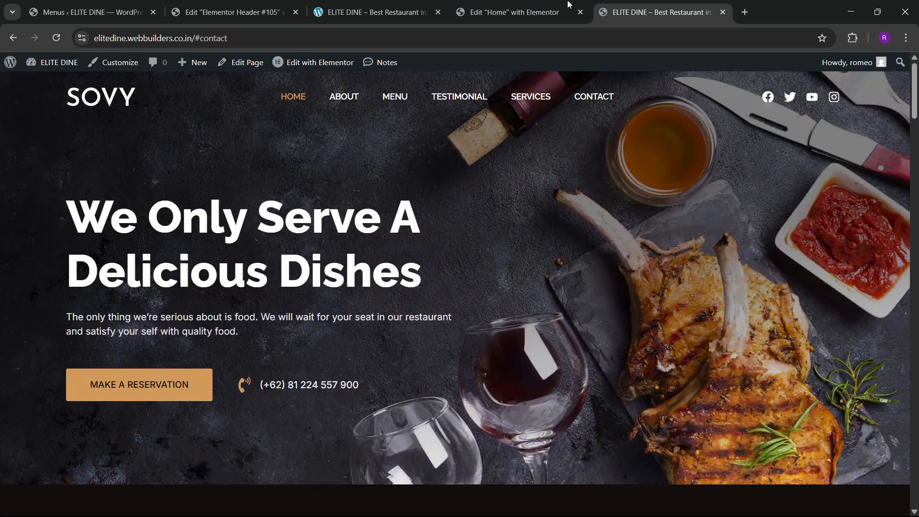
# Step: Return to the Home page editor, switch to the mobile preview, and review the page's mobile layout
pyautogui.click(568, 5)
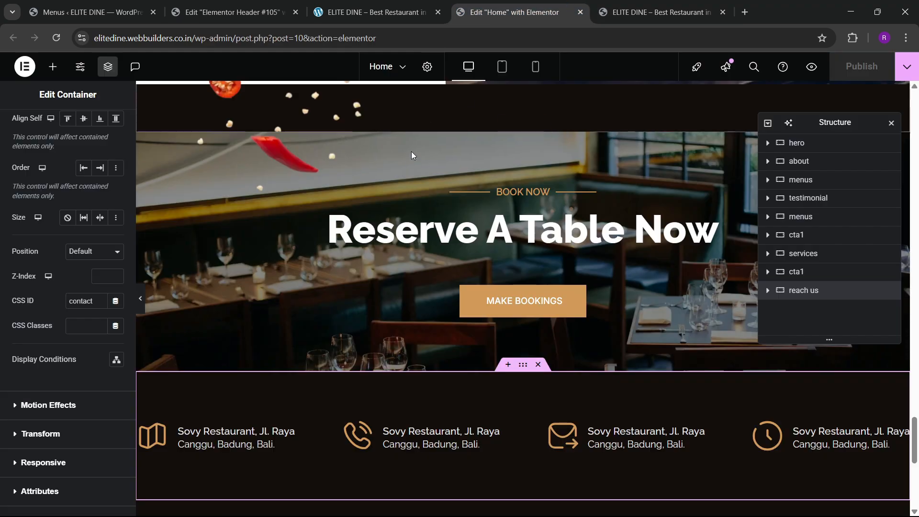
pyautogui.scroll(10, 449, 234)
pyautogui.scroll(20, 442, 219)
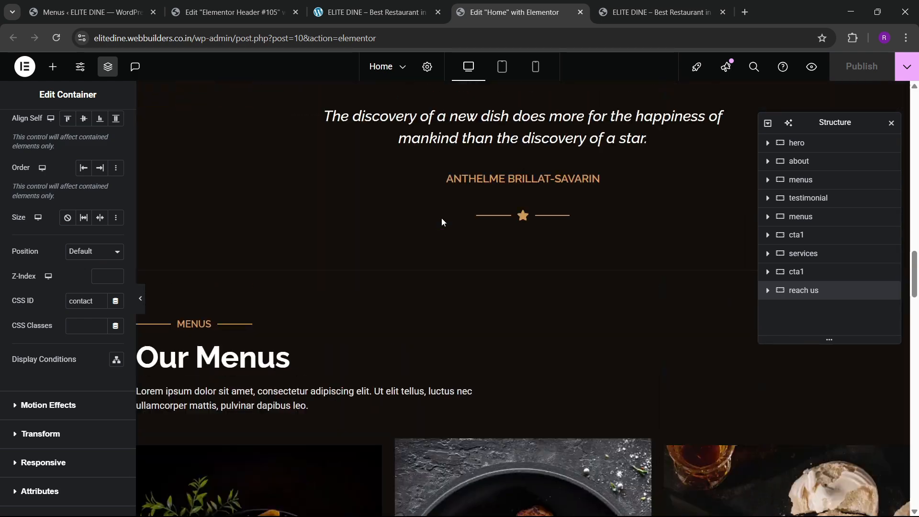
pyautogui.scroll(10, 414, 214)
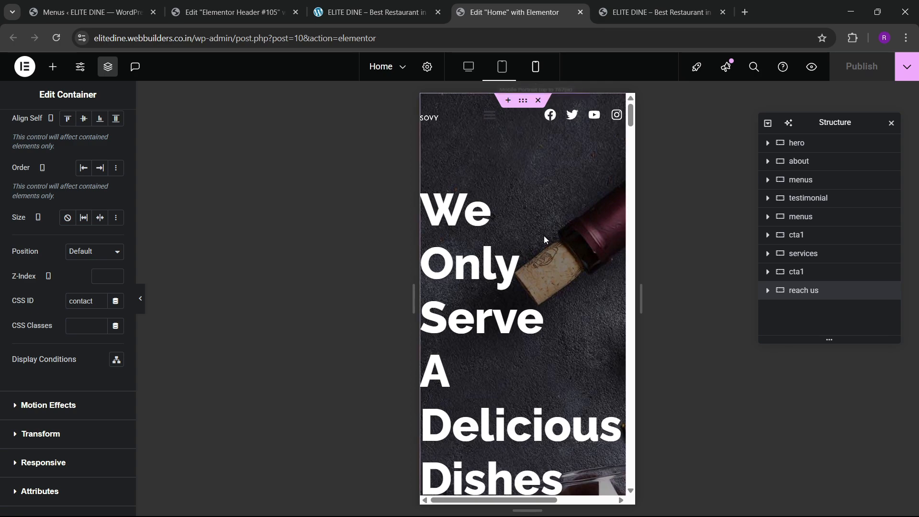
pyautogui.scroll(-20, 543, 236)
pyautogui.scroll(5, 534, 230)
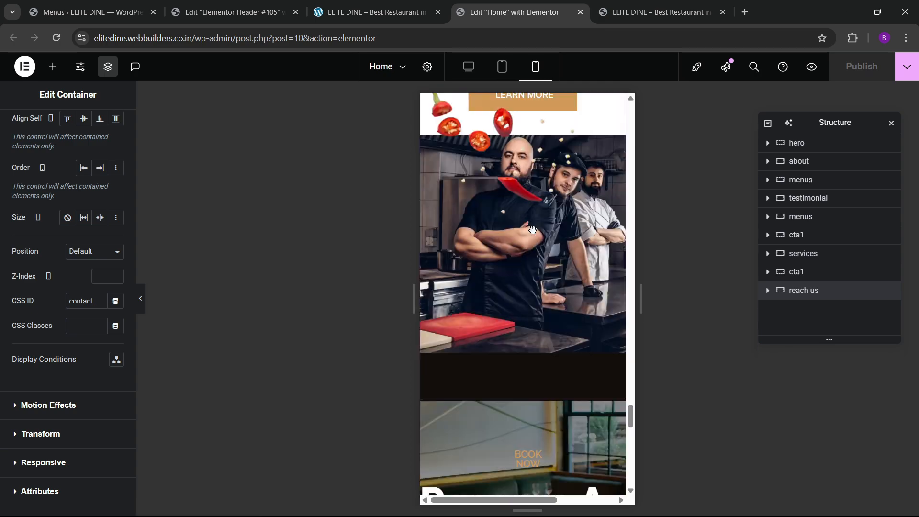
pyautogui.scroll(6, 532, 230)
pyautogui.moveTo(630, 401); pyautogui.dragTo(645, 101)
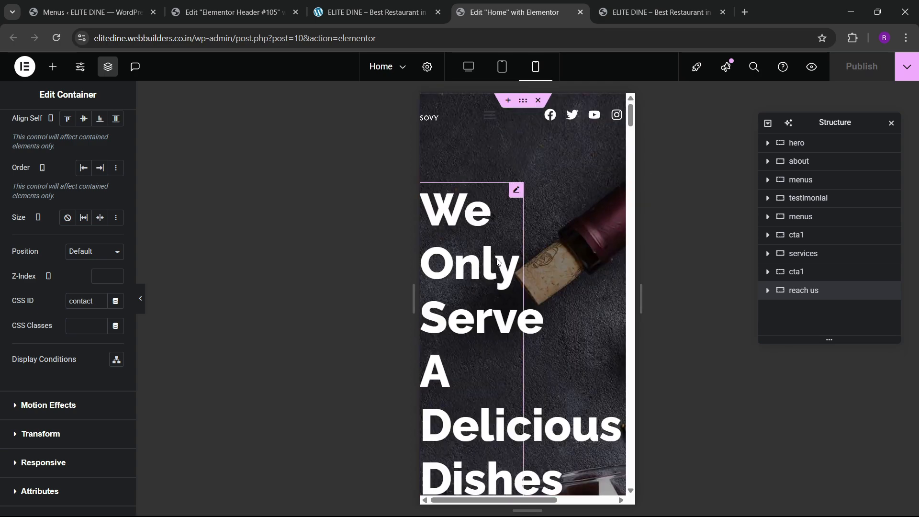
# Step: Set the mobile font size of the hero heading "We Only Serve A Delicious Dishes" to 45 px
pyautogui.click(515, 190)
pyautogui.click(66, 128)
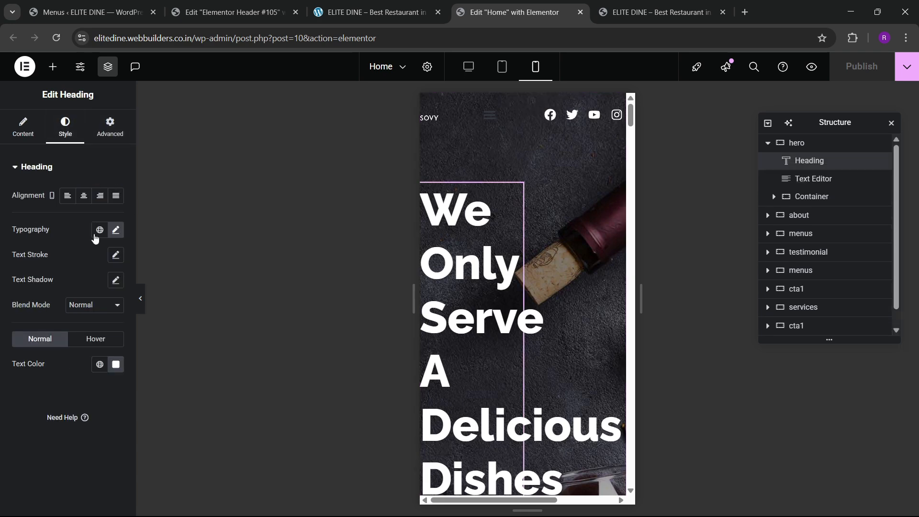
pyautogui.click(116, 230)
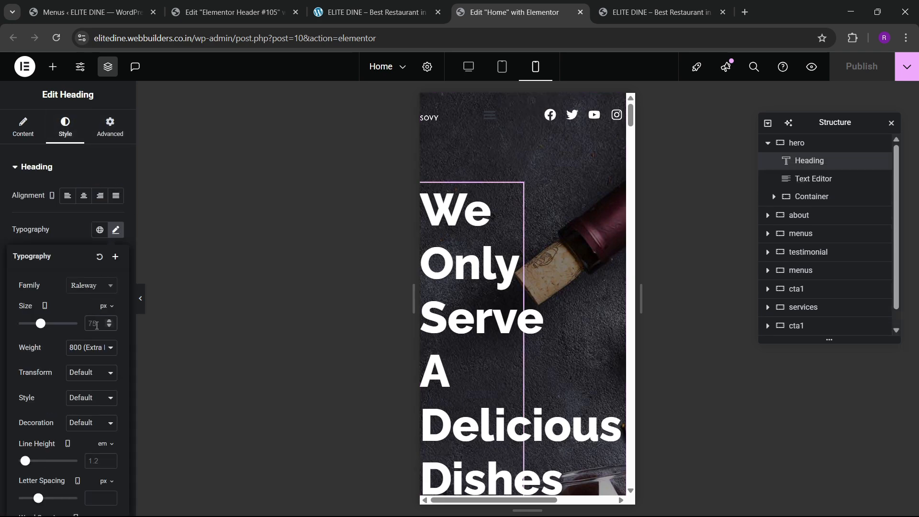
pyautogui.click(96, 325)
pyautogui.write('50')
pyautogui.press('BackSpace')
pyautogui.press('BackSpace')
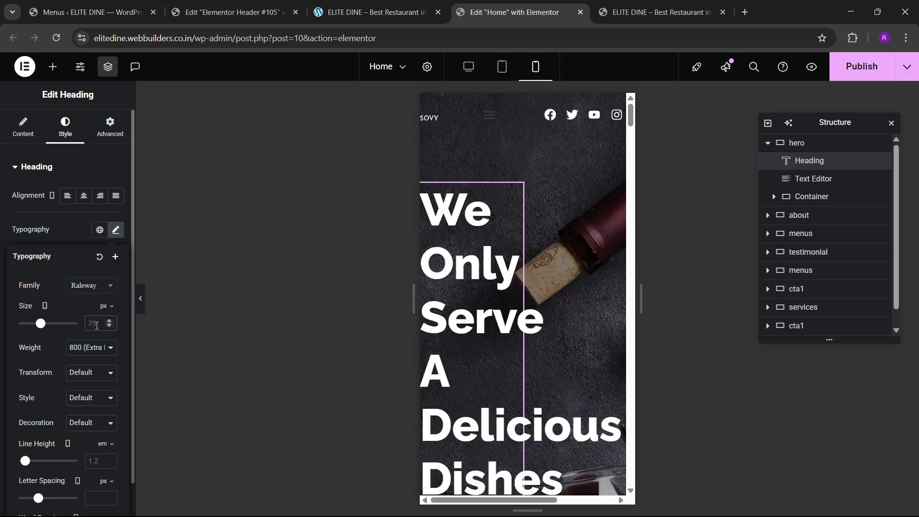
pyautogui.write('45')
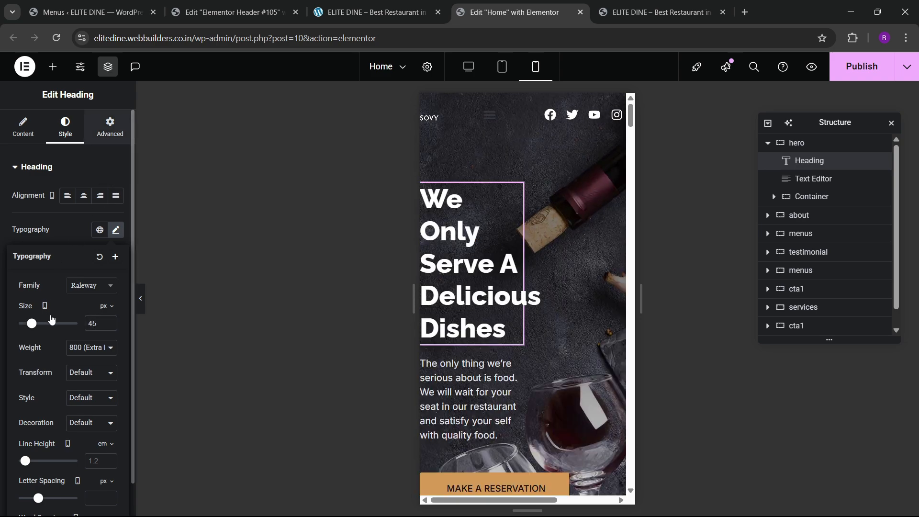
# Step: Set the mobile width of the hero heading "We Only Serve A Delicious Dishes" to Full Width (100%)
pyautogui.click(110, 127)
pyautogui.click(81, 289)
pyautogui.click(89, 289)
pyautogui.click(89, 289)
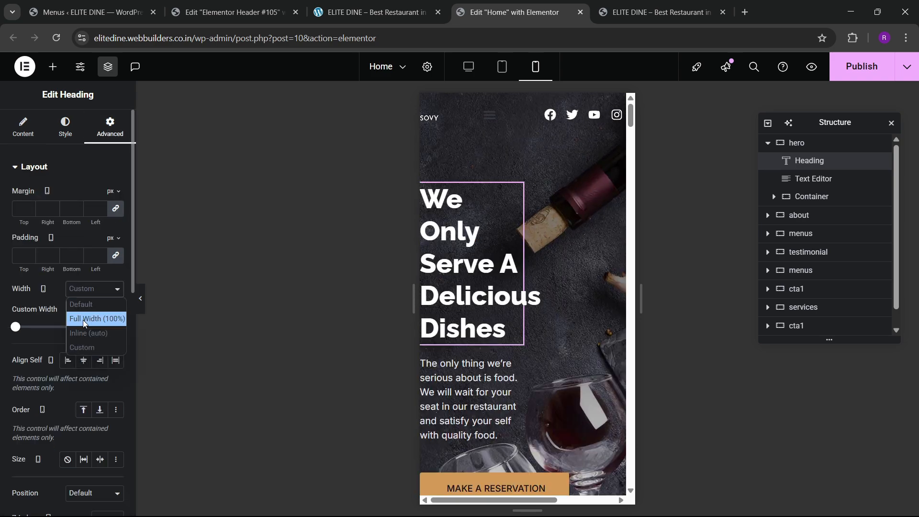
pyautogui.click(95, 318)
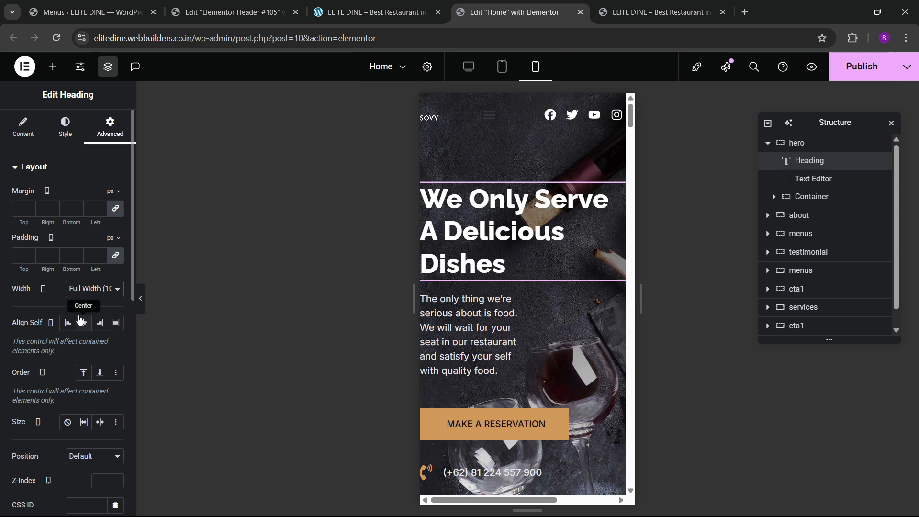
# Step: Set the hero container's mobile padding to 150 px top, 20 px right, 60 px bottom and 20 px left
pyautogui.click(796, 143)
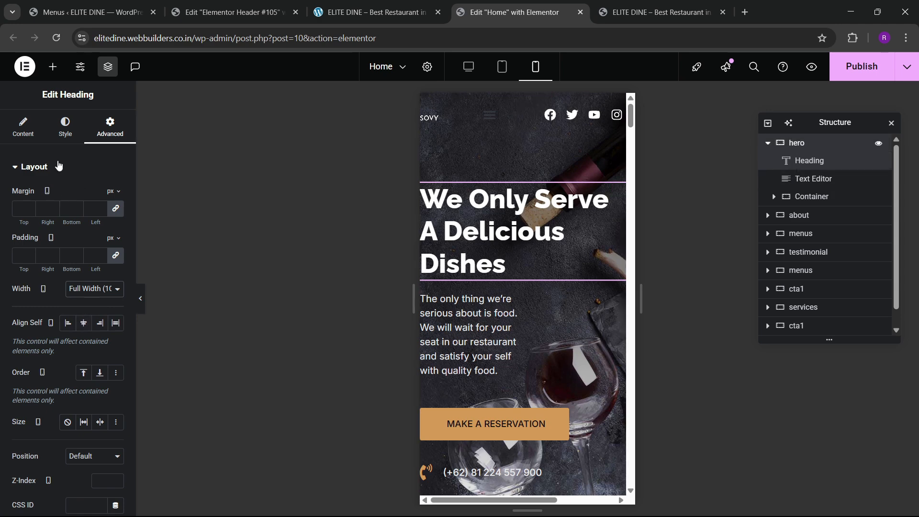
pyautogui.click(115, 257)
pyautogui.write('150')
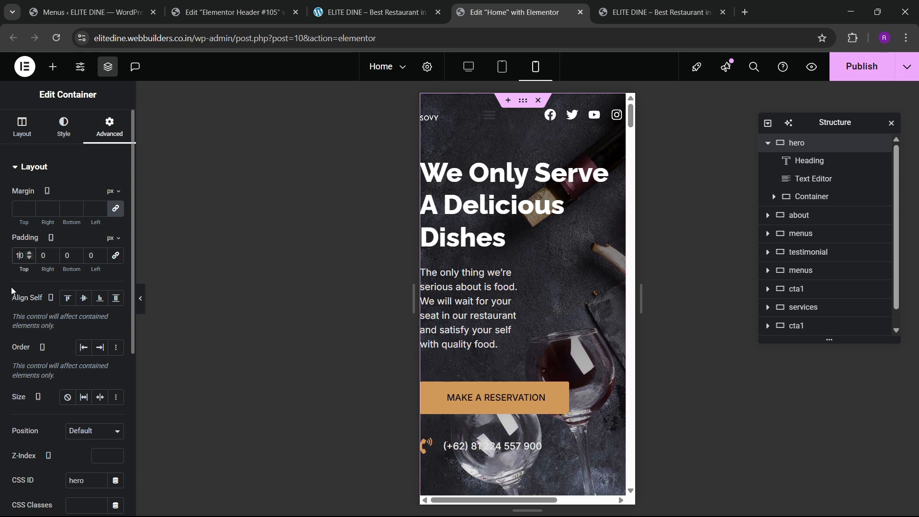
pyautogui.press('Tab')
pyautogui.write('20')
pyautogui.press('Tab')
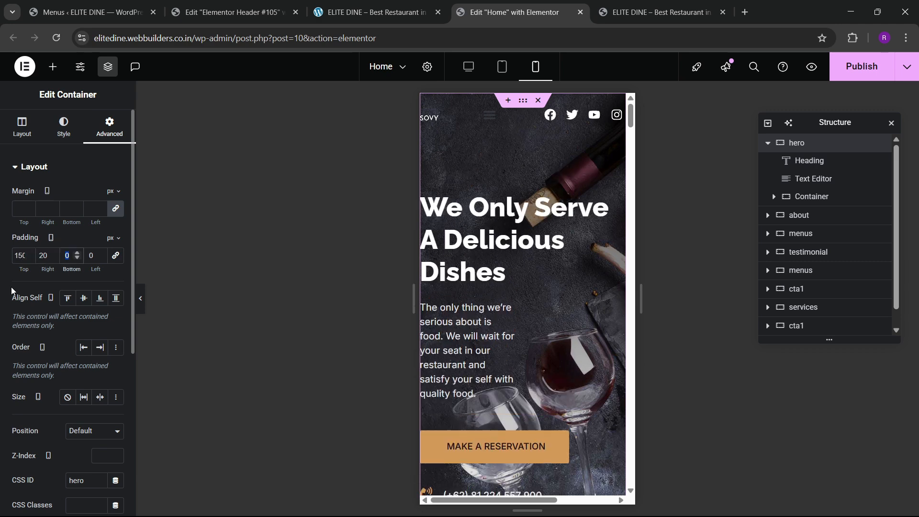
pyautogui.write('60')
pyautogui.press('Tab')
pyautogui.write('20')
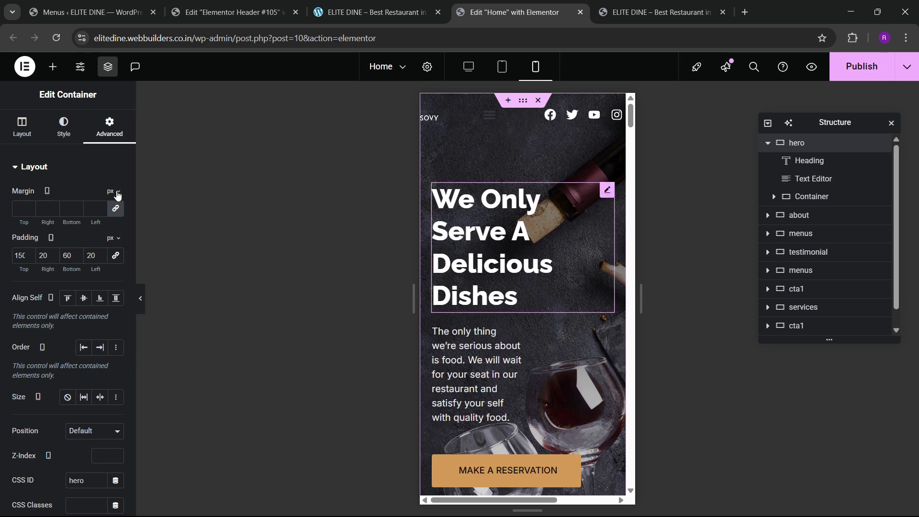
# Step: Set the mobile font size of the hero heading to 43 px
pyautogui.click(73, 138)
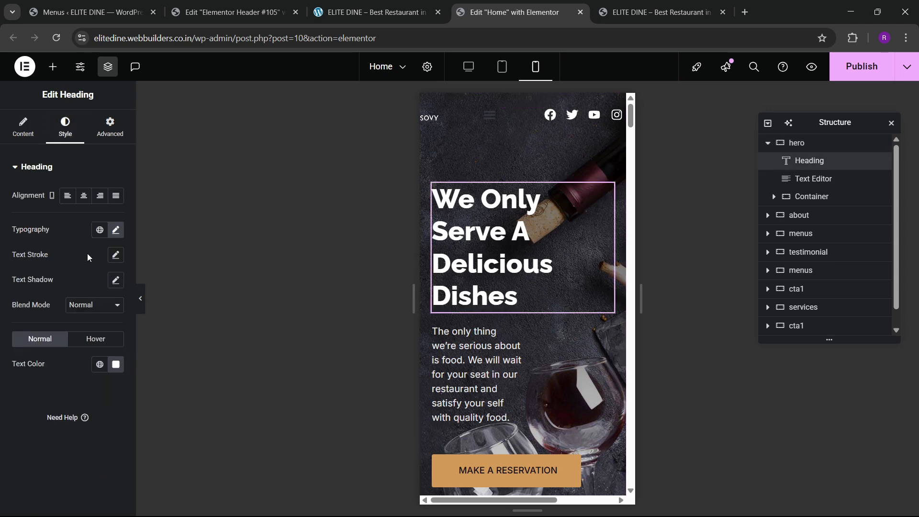
pyautogui.click(115, 230)
pyautogui.click(110, 327)
pyautogui.click(111, 328)
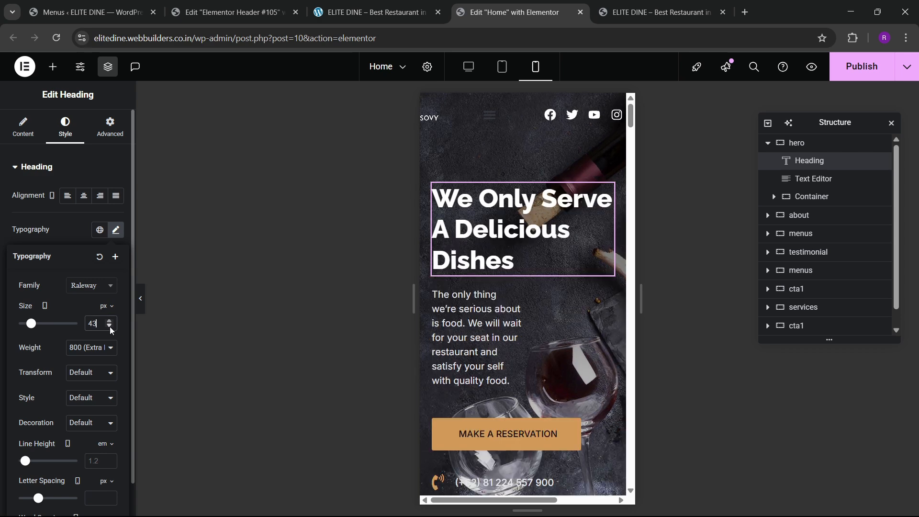
# Step: Set the mobile width of the hero paragraph below the heading to Full Width (100%)
pyautogui.click(520, 298)
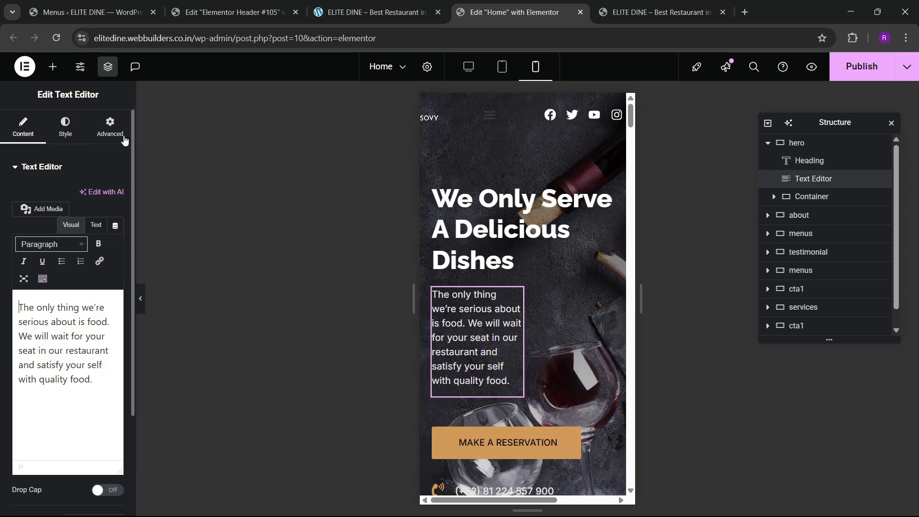
pyautogui.click(110, 127)
pyautogui.click(92, 288)
pyautogui.click(91, 323)
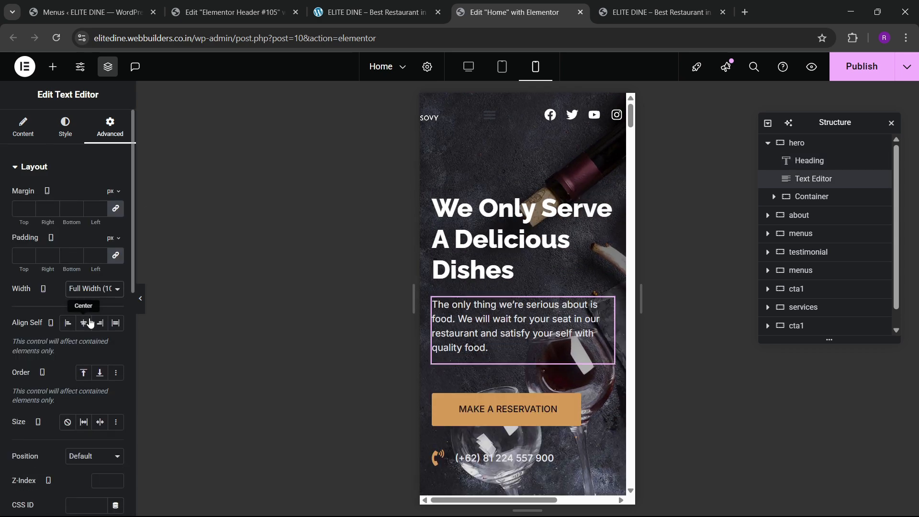
# Step: Review the hero section's mobile spacing and set the hero container's mobile minimum height to 500 px
pyautogui.scroll(-3, 492, 311)
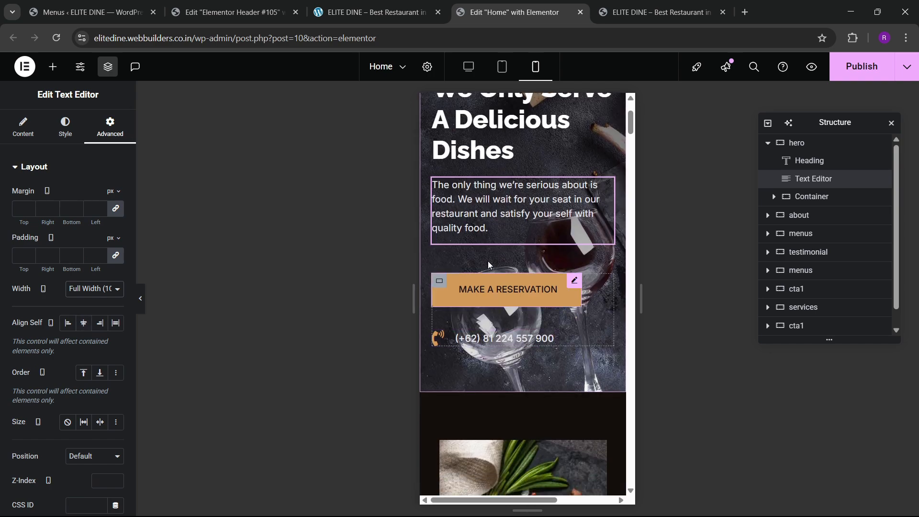
pyautogui.scroll(3, 493, 253)
pyautogui.scroll(-3, 498, 249)
pyautogui.scroll(3, 528, 242)
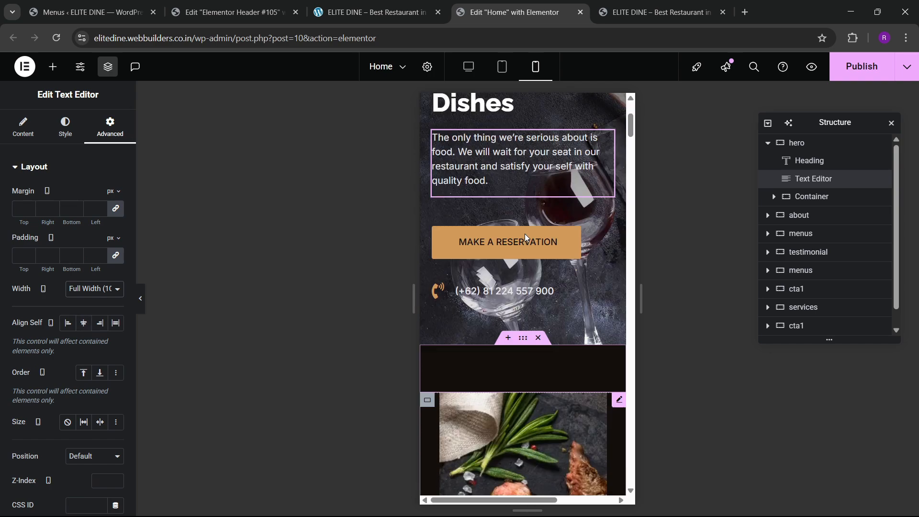
pyautogui.click(785, 144)
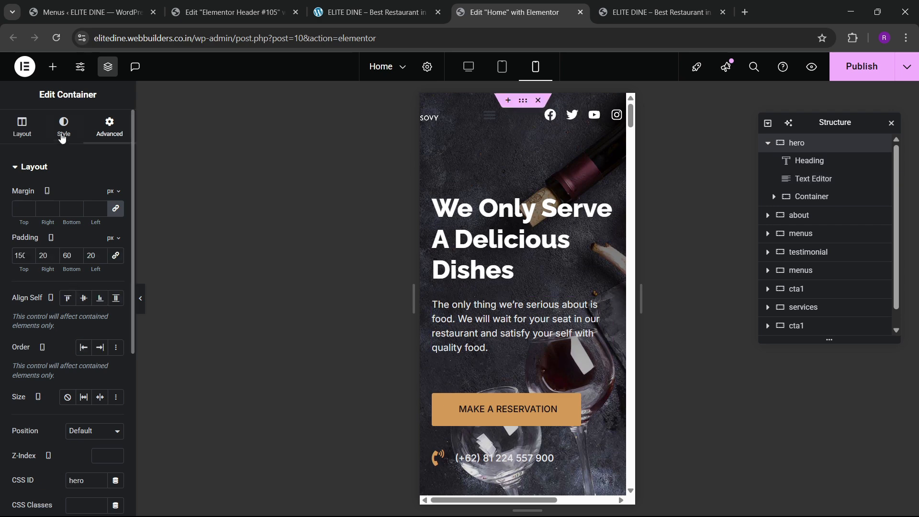
pyautogui.click(22, 127)
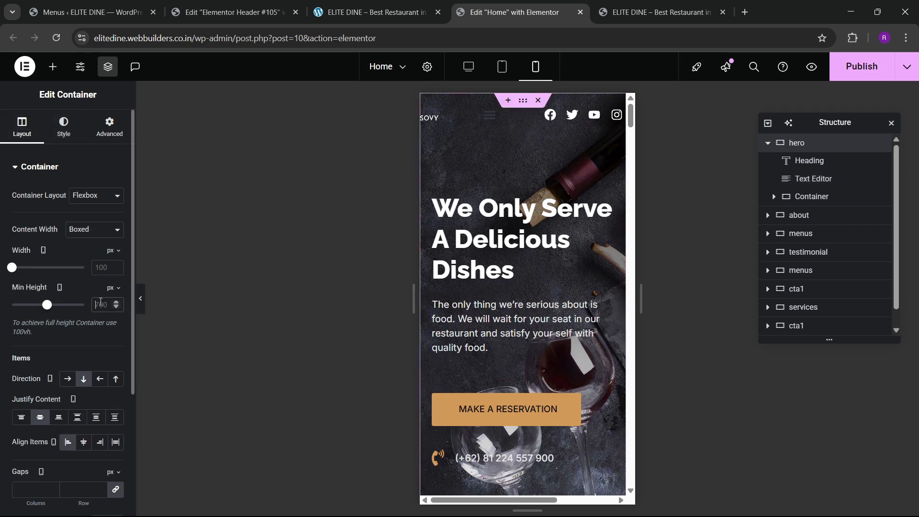
pyautogui.write('500')
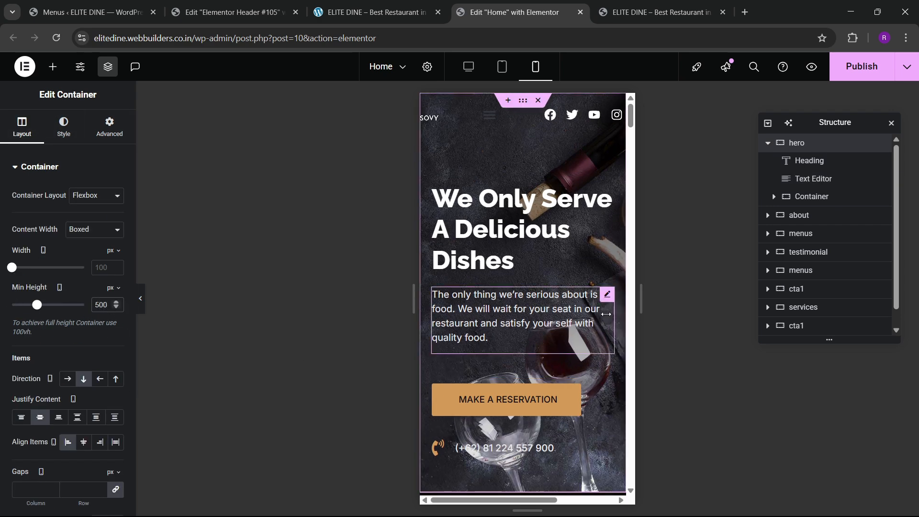
# Step: Set the about container's mobile padding to 60 px top and 20 px right and left, with the bottom padding matching the top
pyautogui.scroll(-2, 558, 317)
pyautogui.scroll(2, 552, 309)
pyautogui.scroll(-6, 530, 266)
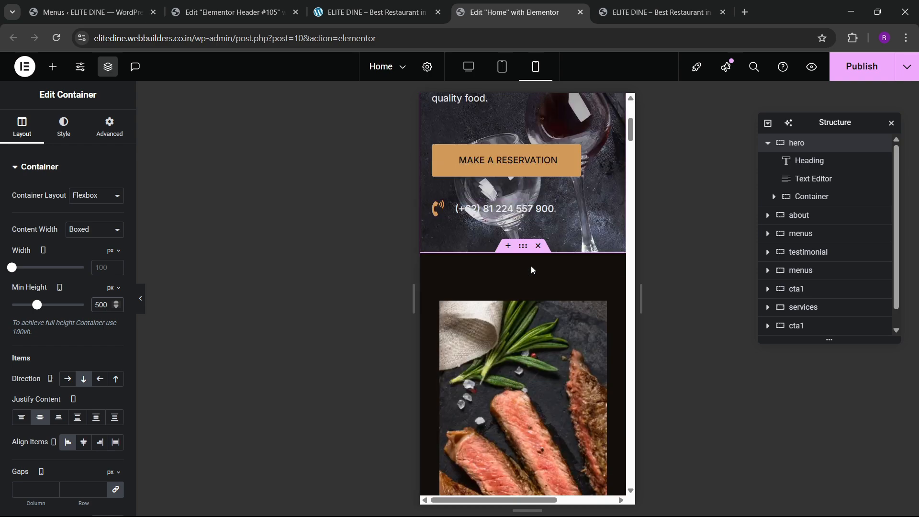
pyautogui.scroll(-2, 540, 271)
pyautogui.scroll(4, 521, 280)
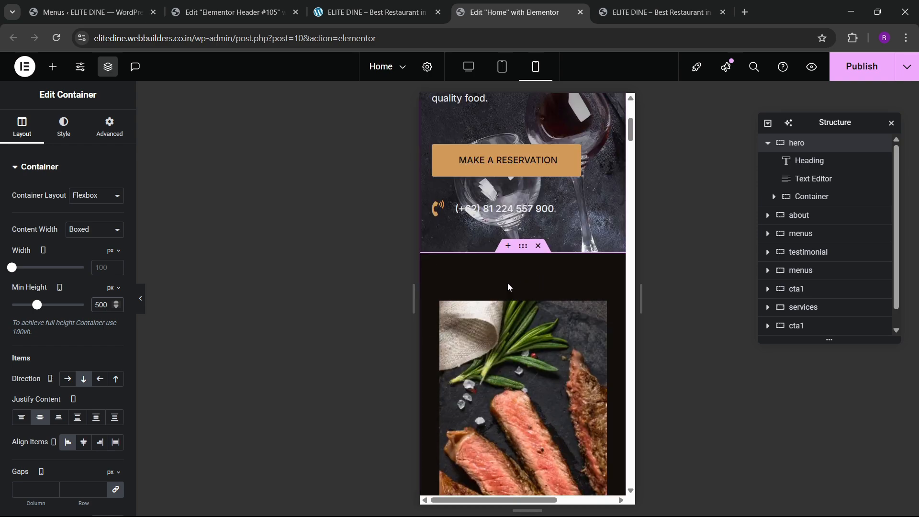
pyautogui.click(521, 253)
pyautogui.click(96, 127)
pyautogui.click(115, 256)
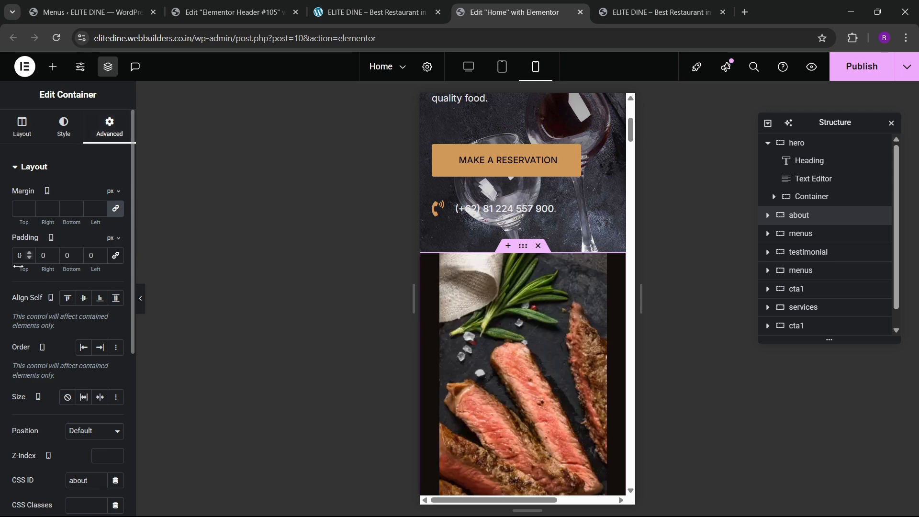
pyautogui.write('60')
pyautogui.press('Tab')
pyautogui.write('20')
pyautogui.press('Tab')
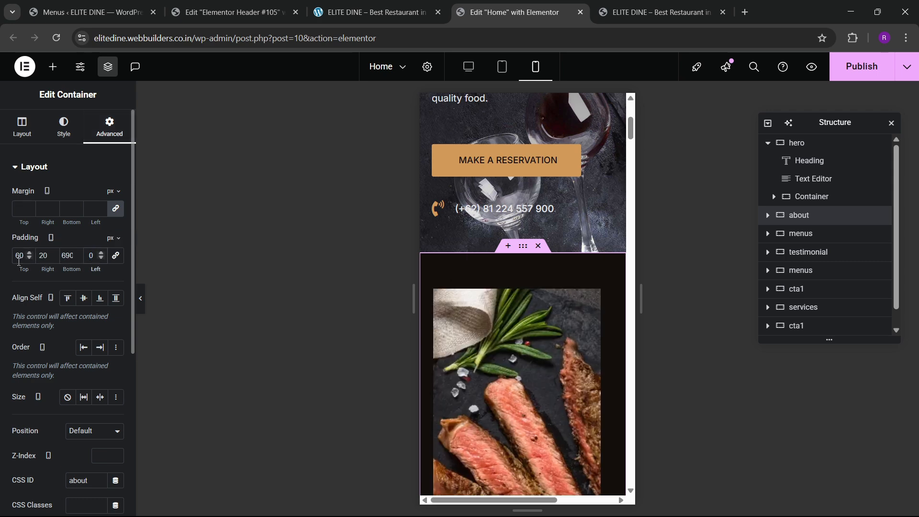
pyautogui.write('20')
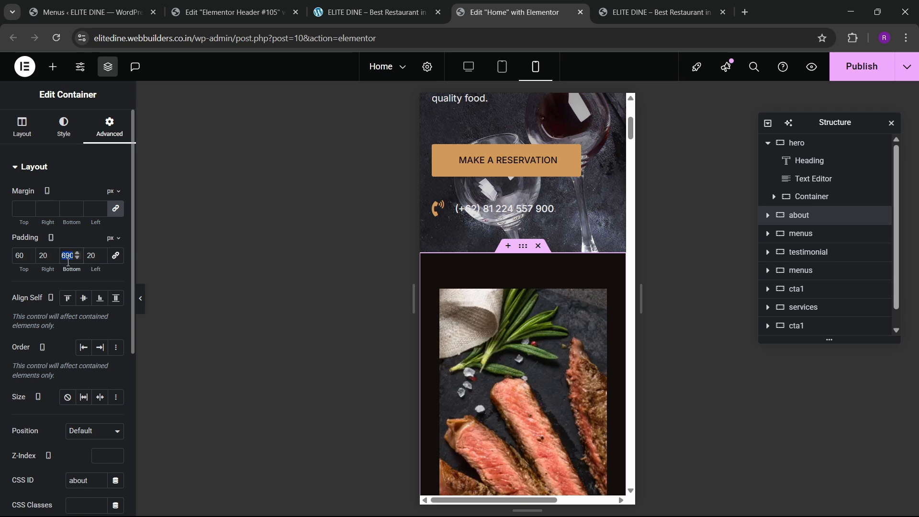
# Step: Set the mobile width of the steak image in the about section to 100%
pyautogui.click(596, 334)
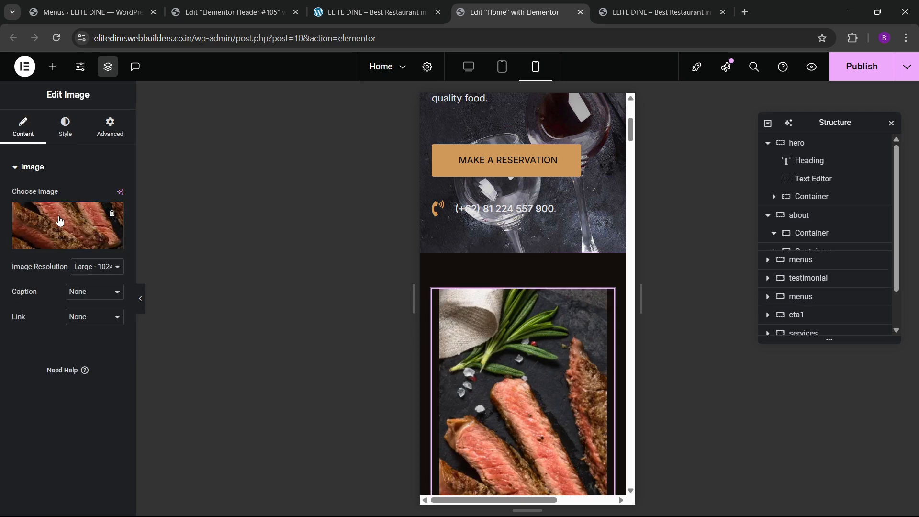
pyautogui.click(67, 137)
pyautogui.moveTo(12, 233); pyautogui.dragTo(83, 234)
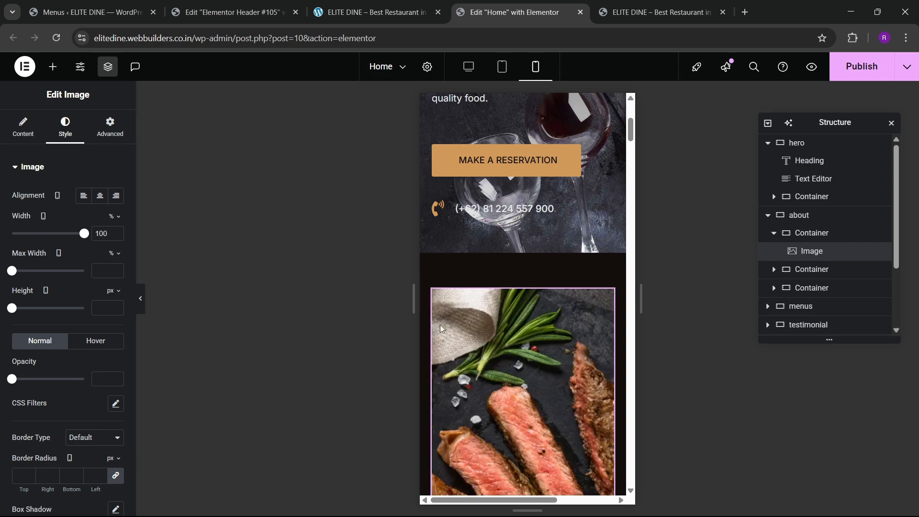
# Step: Set the mobile padding of the white "The Story" card container to 30 px on all sides
pyautogui.scroll(-10, 516, 330)
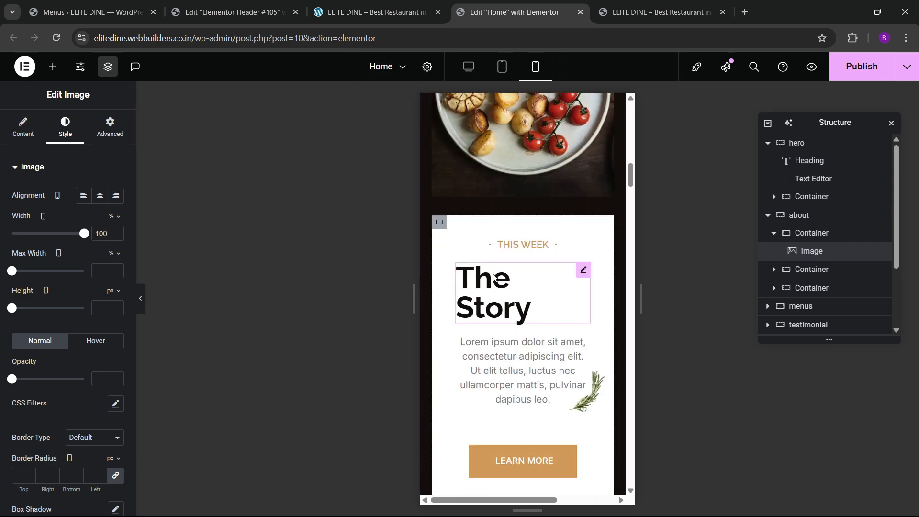
pyautogui.click(545, 244)
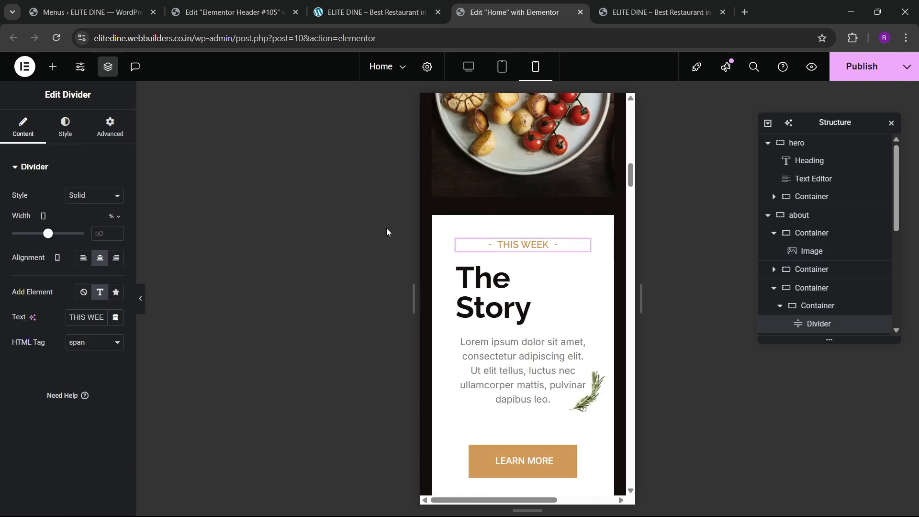
pyautogui.click(438, 222)
pyautogui.click(105, 127)
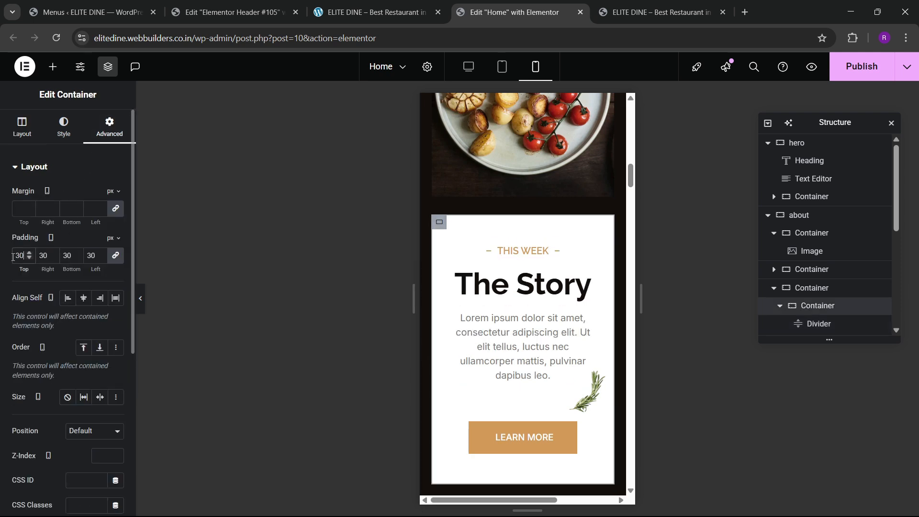
# Step: Set the "THIS WEEK" divider's mobile width to 70% and move the rosemary image down onto the story card's lower right corner
pyautogui.click(545, 250)
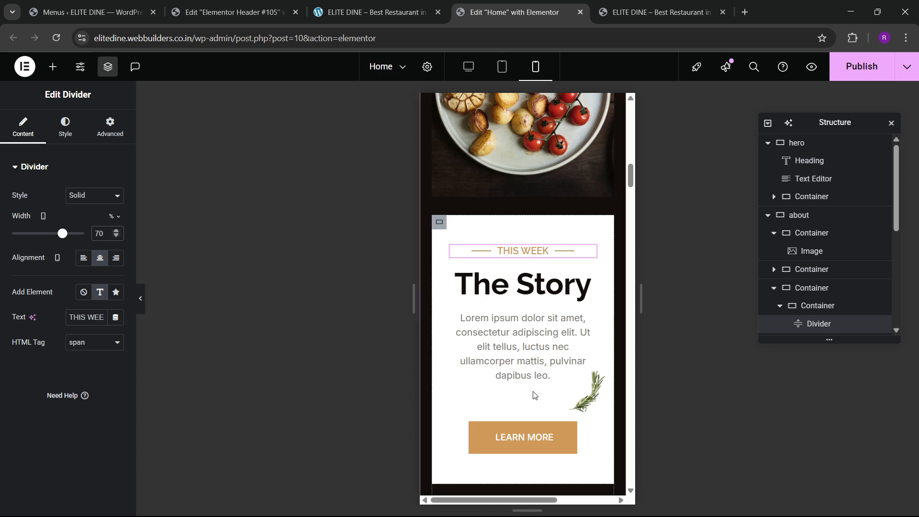
pyautogui.scroll(-3, 606, 254)
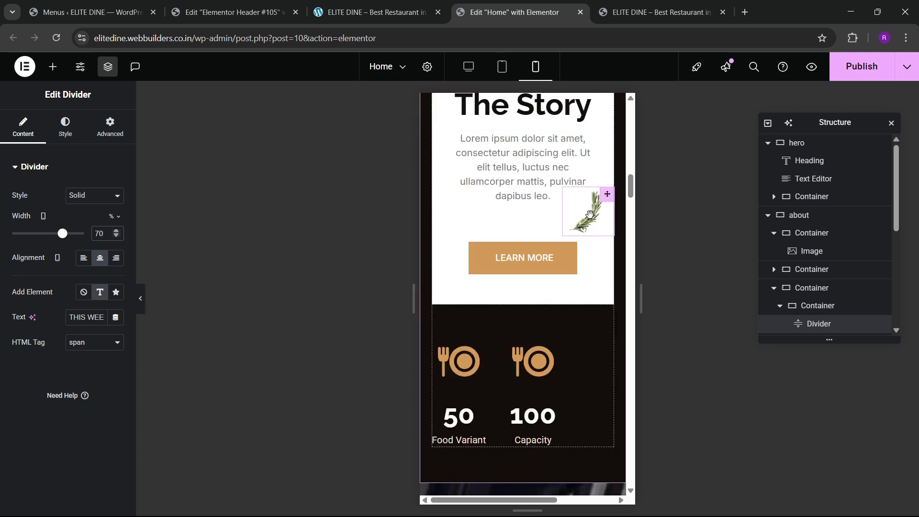
pyautogui.moveTo(593, 232); pyautogui.dragTo(577, 324)
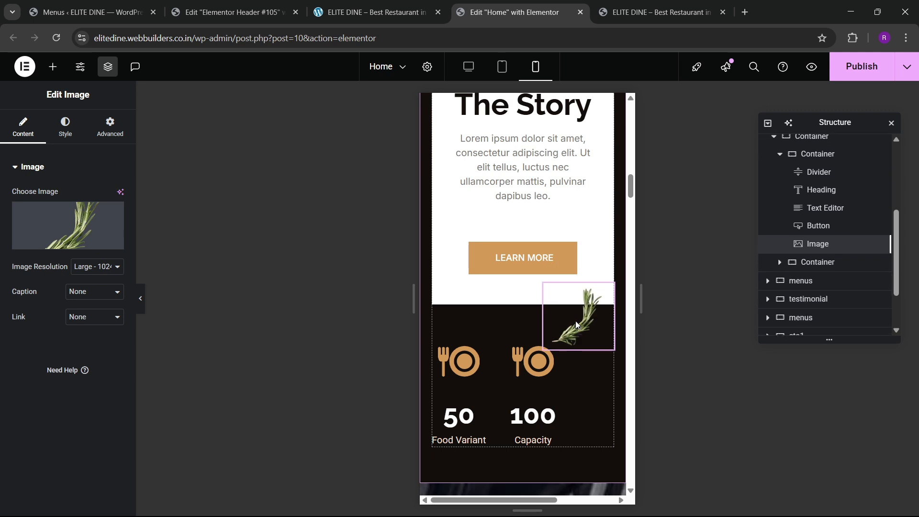
# Step: Center the items of the Food Variant and Capacity counters container on mobile, for both Justify Content and Align Items
pyautogui.scroll(-2, 559, 331)
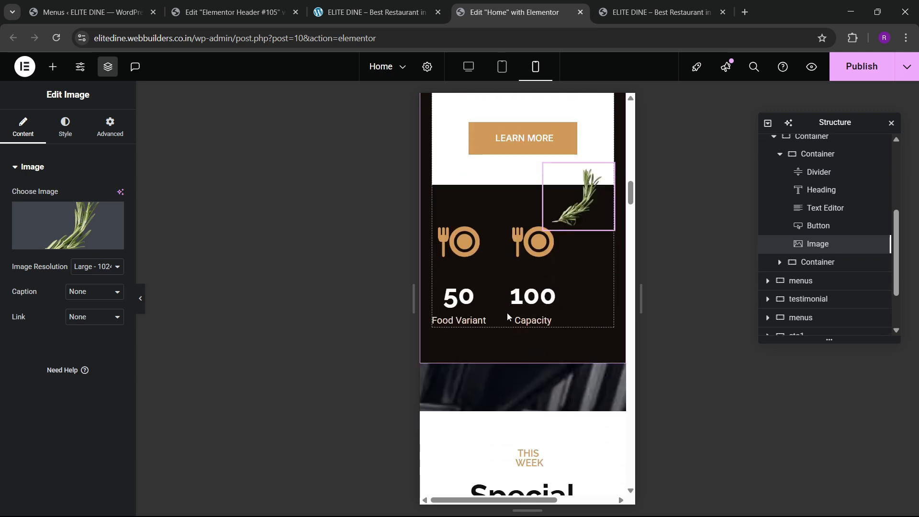
pyautogui.click(439, 229)
pyautogui.scroll(-3, 72, 287)
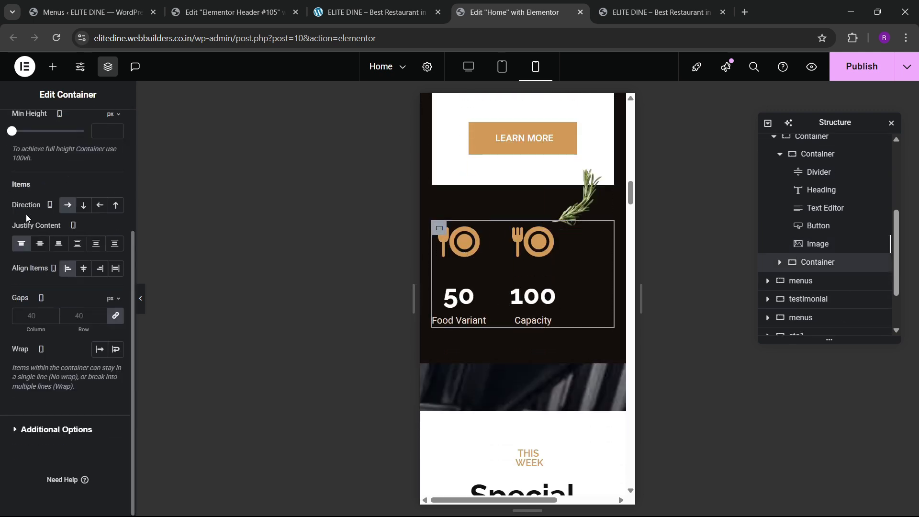
pyautogui.click(84, 268)
pyautogui.click(40, 243)
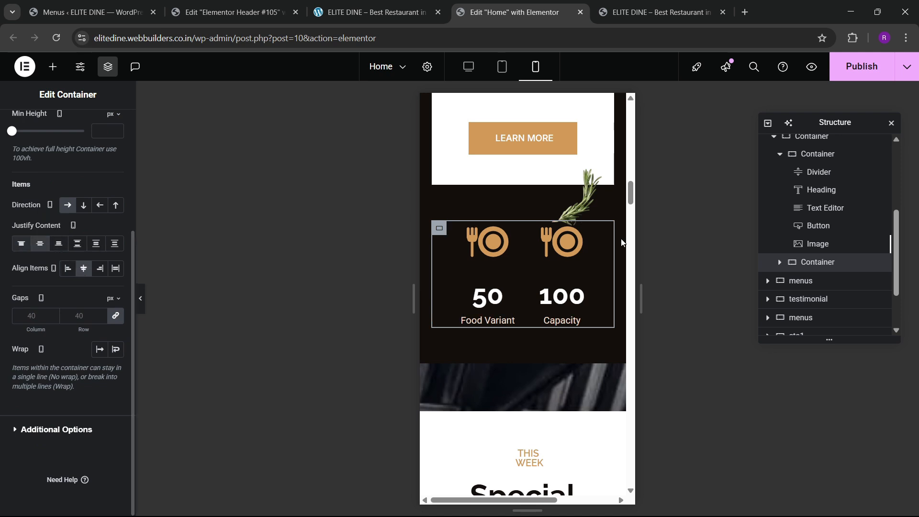
pyautogui.scroll(-2, 483, 306)
pyautogui.scroll(2, 483, 301)
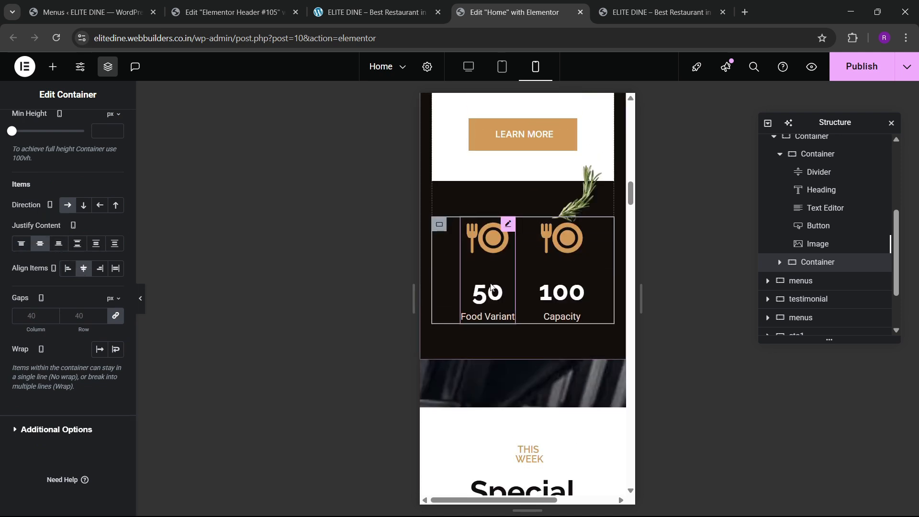
# Step: Set the mobile padding of the Special Menus section container to 60 px top, 20 px right, 60 px bottom and 20 px left
pyautogui.scroll(-3, 521, 260)
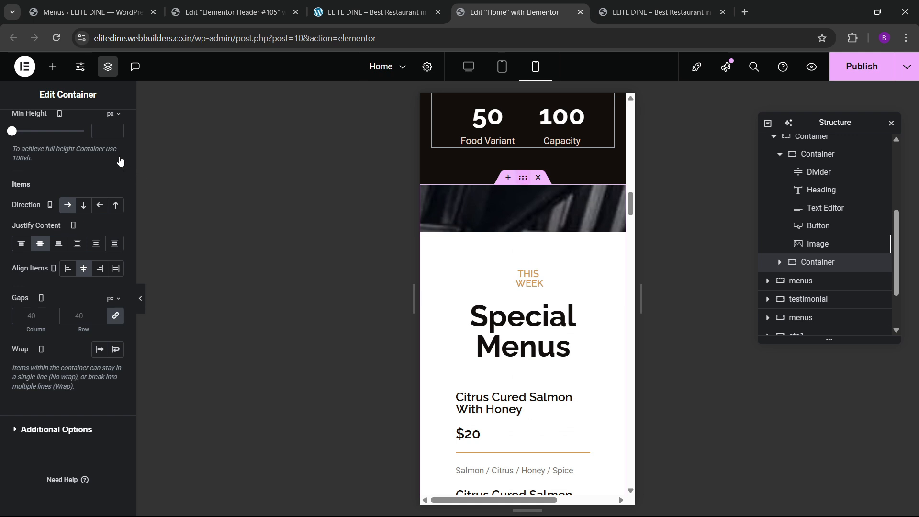
pyautogui.click(115, 257)
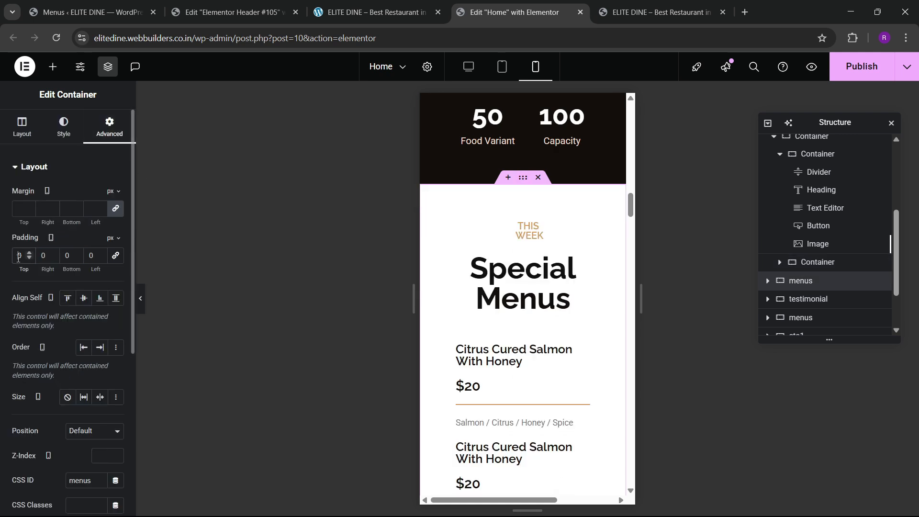
pyautogui.write('60')
pyautogui.press('Tab')
pyautogui.write('20')
pyautogui.press('Tab')
pyautogui.write('60')
pyautogui.press('Tab')
pyautogui.write('20')
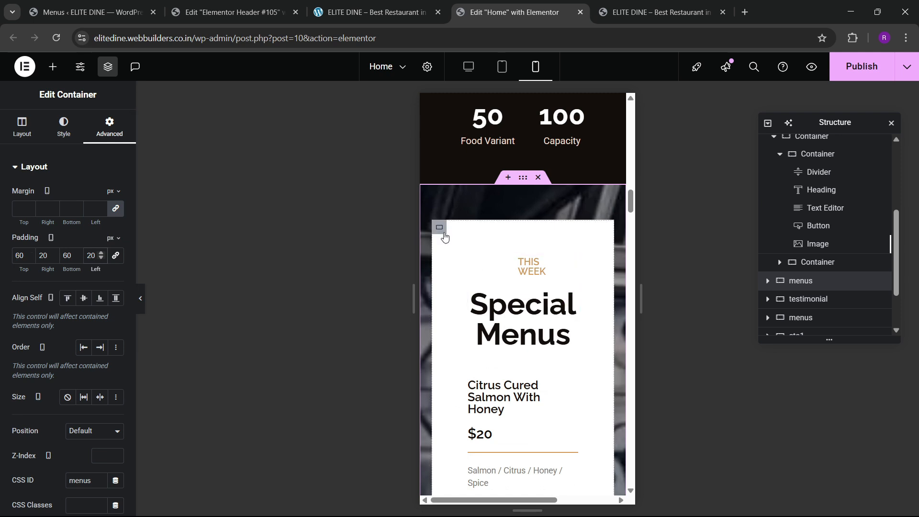
# Step: Set the mobile padding of the white Special Menus card container to 40 px on all sides
pyautogui.click(444, 235)
pyautogui.click(110, 128)
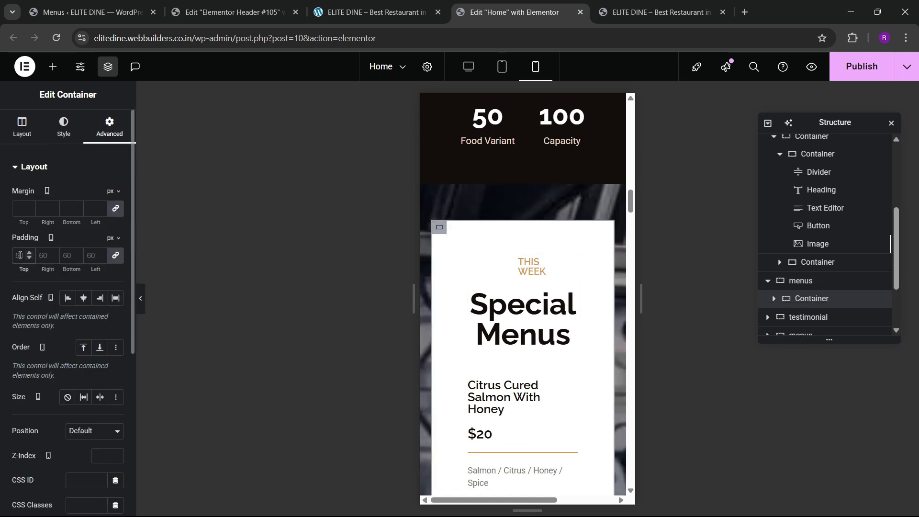
pyautogui.write('40')
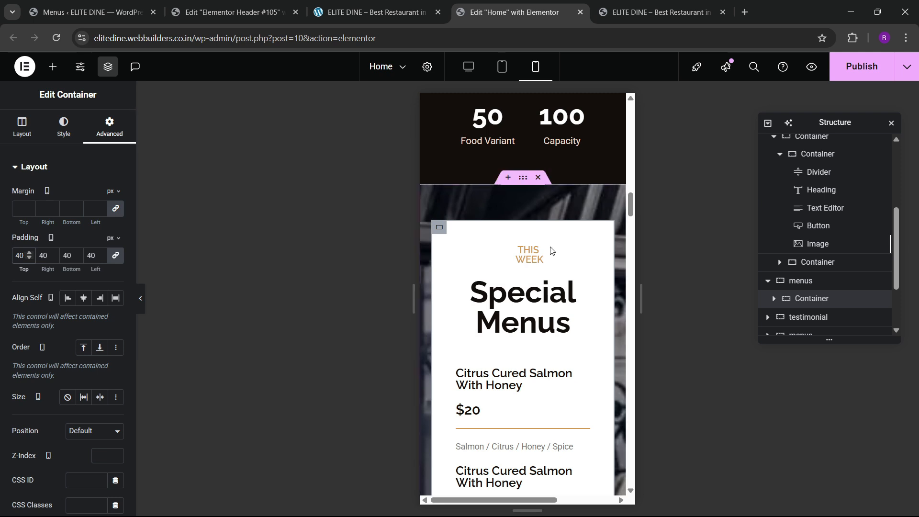
# Step: Set the mobile width of the "THIS WEEK" divider above the Special Menus heading to 80%
pyautogui.click(581, 252)
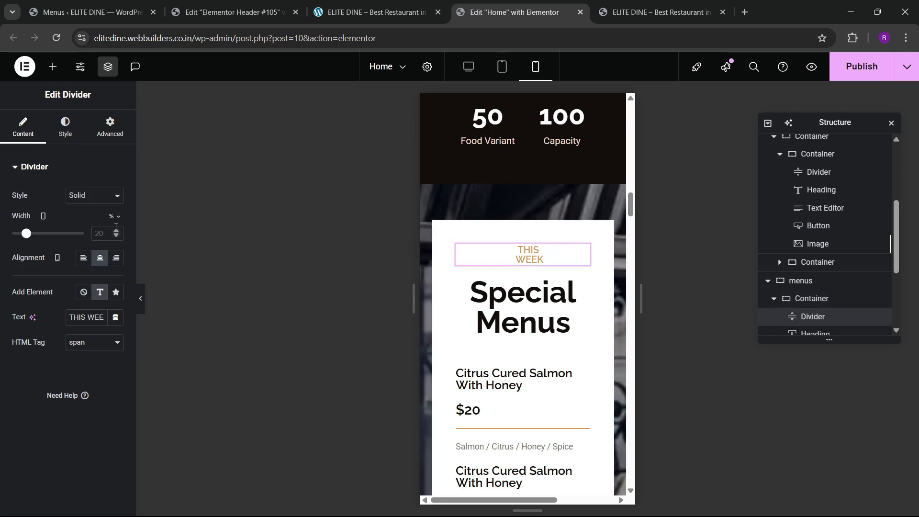
pyautogui.tripleClick(118, 231)
pyautogui.click(118, 231)
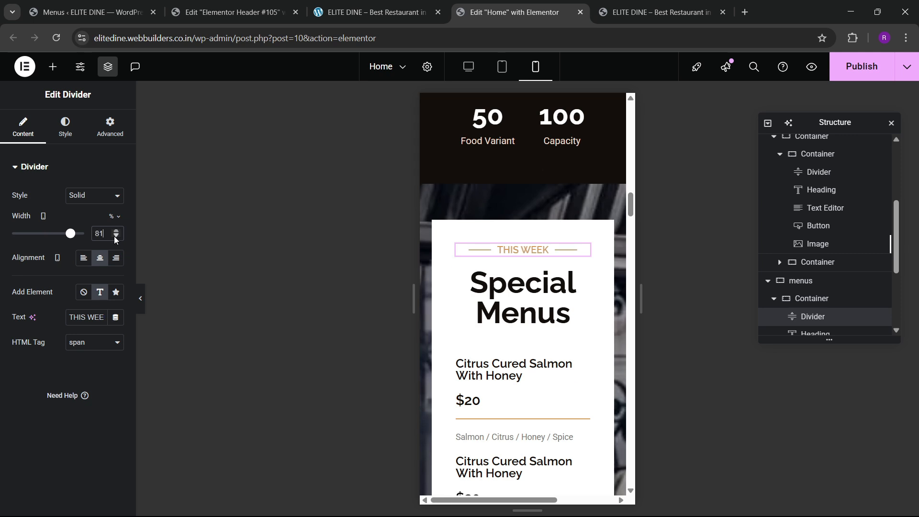
# Step: Set the testimonial section's mobile padding to 60 px top, 20 px right, 60 px bottom and 20 px left
pyautogui.scroll(-5, 500, 321)
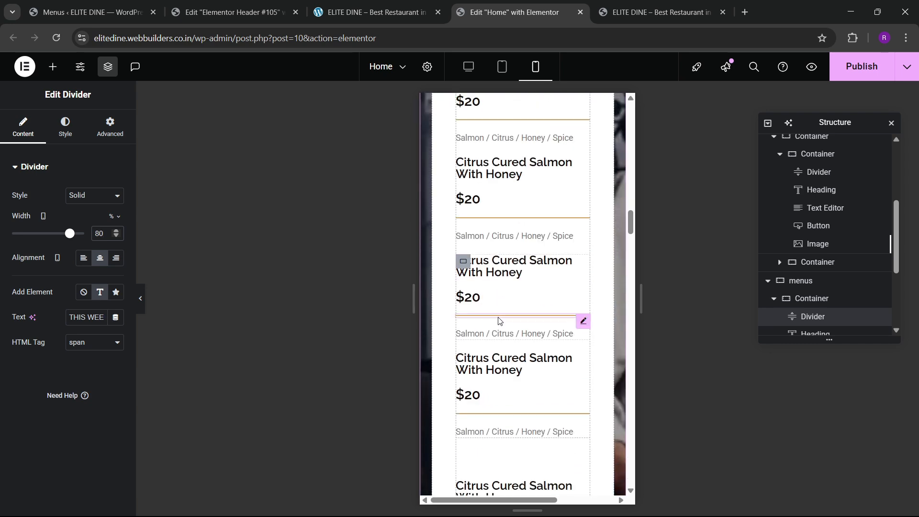
pyautogui.scroll(-5, 497, 309)
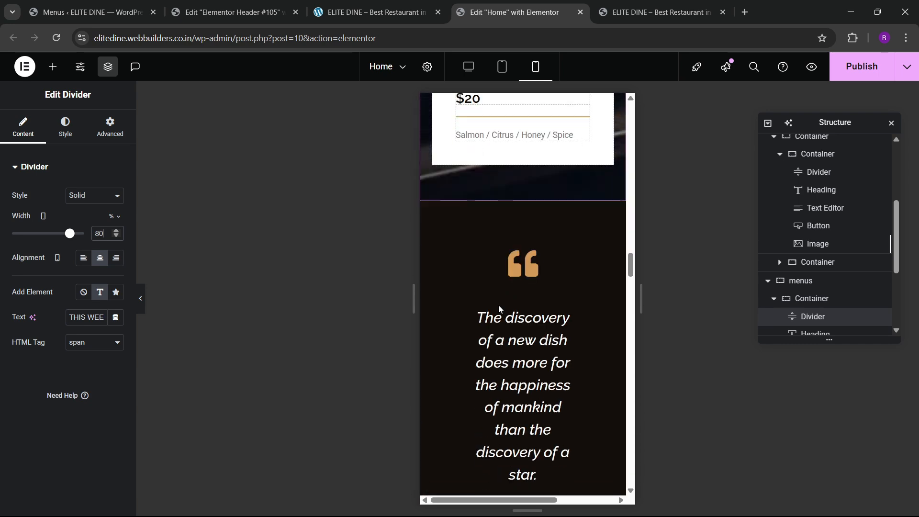
pyautogui.scroll(-2, 551, 216)
pyautogui.scroll(2, 503, 241)
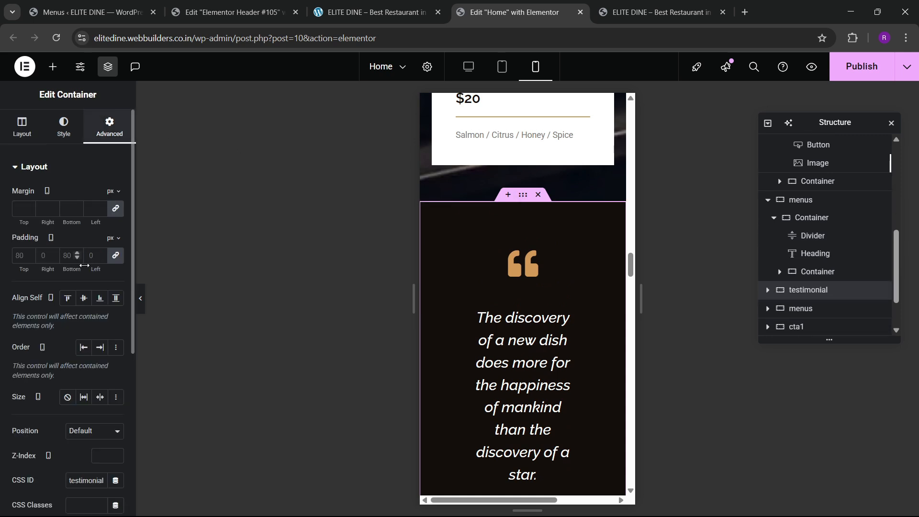
pyautogui.click(113, 258)
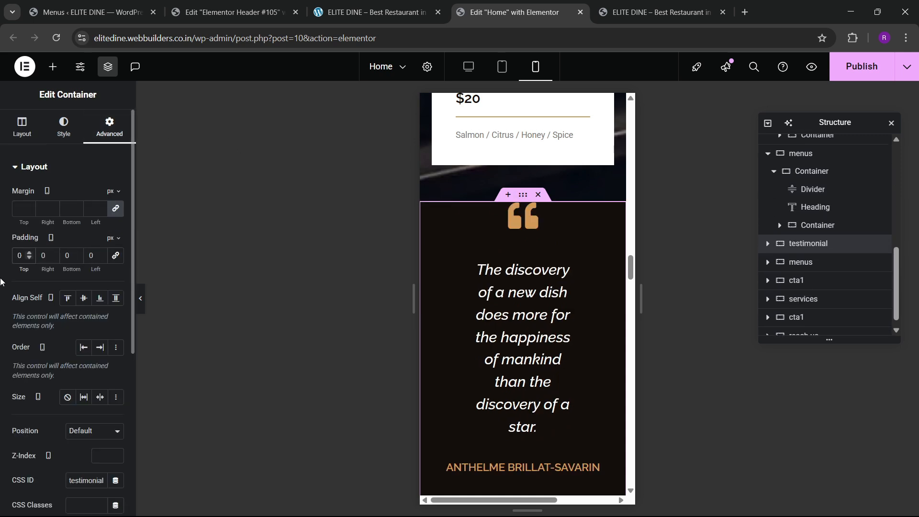
pyautogui.write('60')
pyautogui.press('Tab')
pyautogui.write('20')
pyautogui.press('Tab')
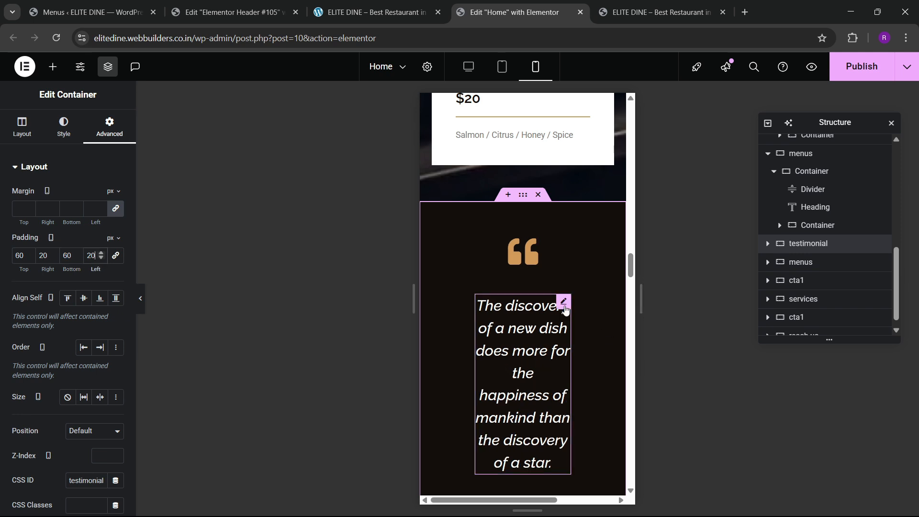
# Step: Set the testimonial quote text's mobile width to Full Width (100%)
pyautogui.click(563, 302)
pyautogui.click(110, 127)
pyautogui.click(94, 288)
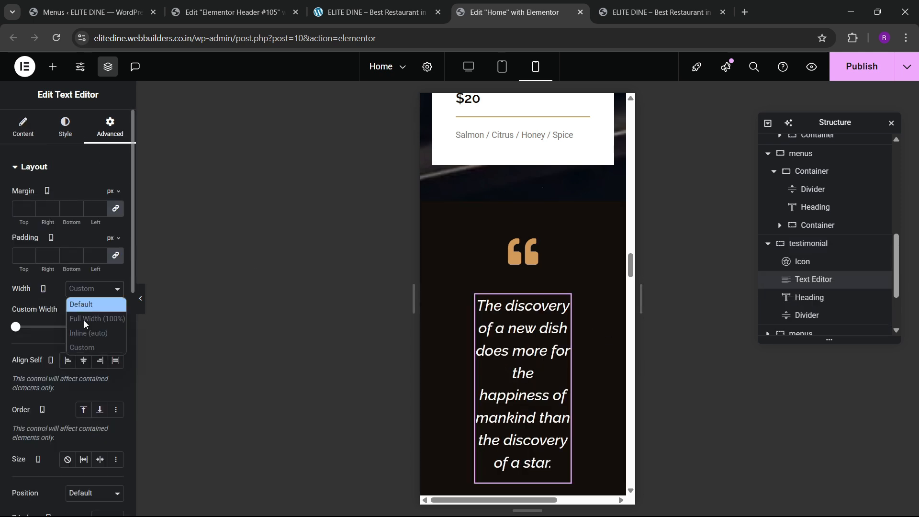
pyautogui.click(84, 320)
# Step: Widen the star divider below the testimonial author's name to 47% on mobile
pyautogui.scroll(-4, 456, 350)
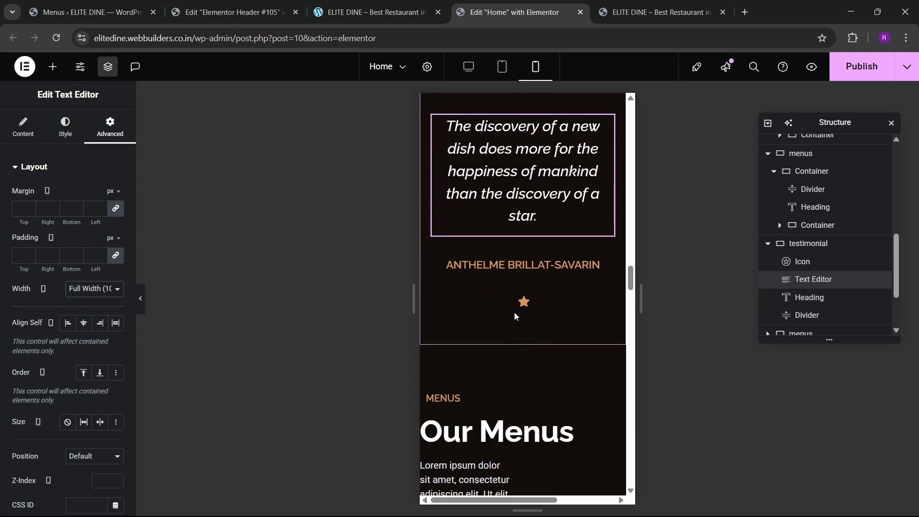
pyautogui.click(444, 306)
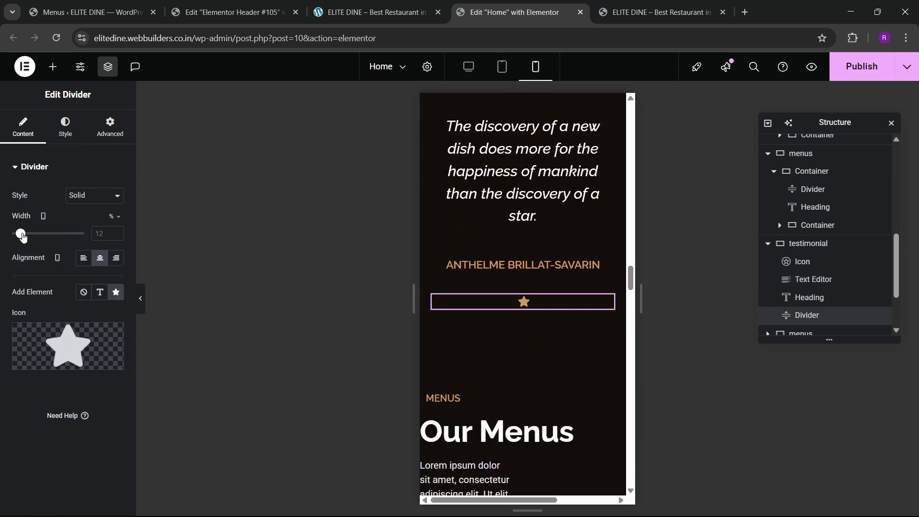
pyautogui.moveTo(23, 238); pyautogui.dragTo(48, 243)
# Step: Set the Our Menus section's mobile padding to 60 px top, 20 px right, 60 px bottom and 20 px left
pyautogui.scroll(-2, 501, 318)
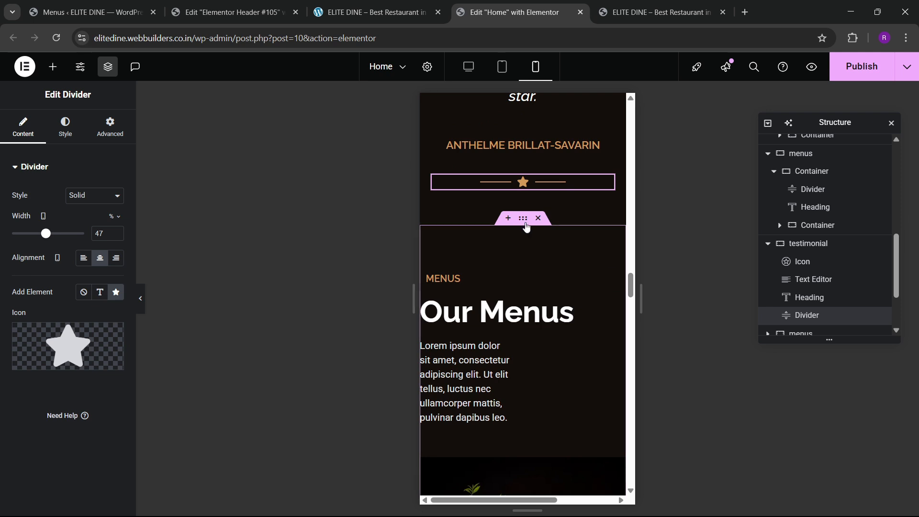
pyautogui.click(472, 271)
pyautogui.click(109, 127)
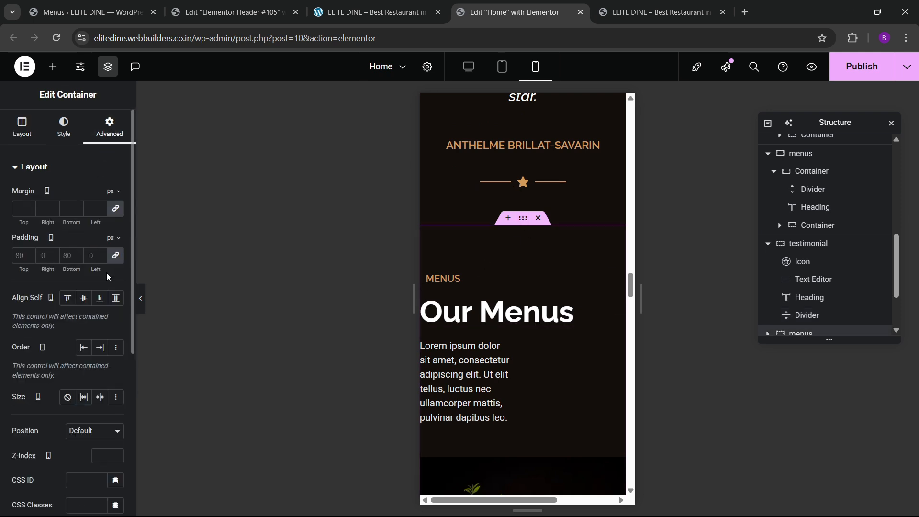
pyautogui.moveTo(107, 272); pyautogui.dragTo(80, 266)
pyautogui.write('60')
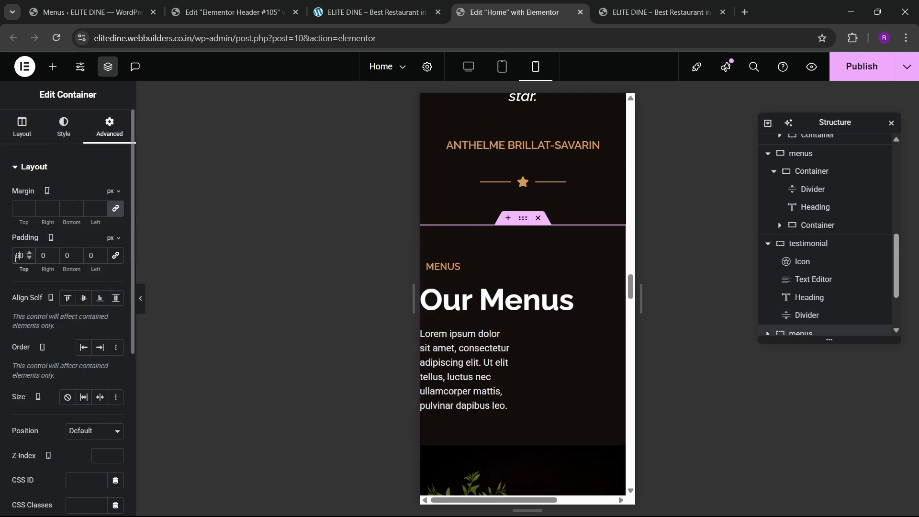
pyautogui.press('Tab')
pyautogui.write('20')
pyautogui.press('Tab')
pyautogui.write('20')
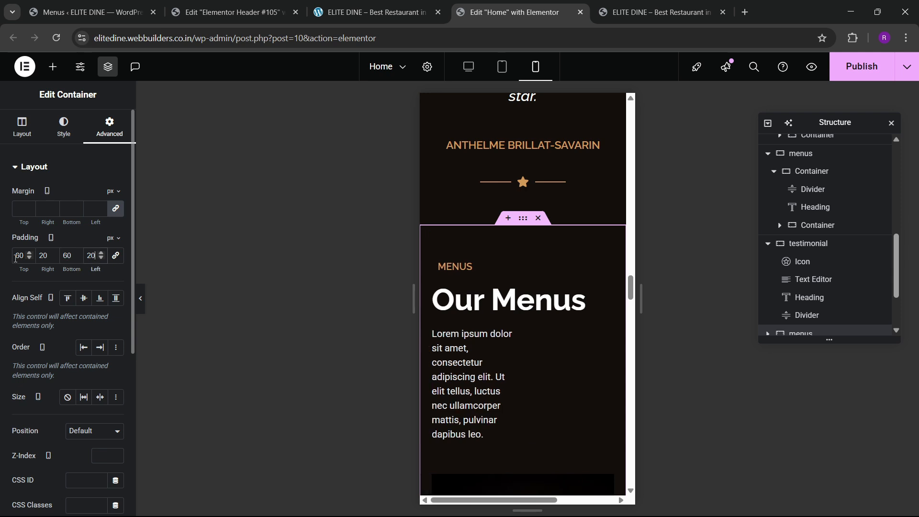
# Step: Center the "MENUS" divider on mobile and set its width to 55%
pyautogui.click(492, 266)
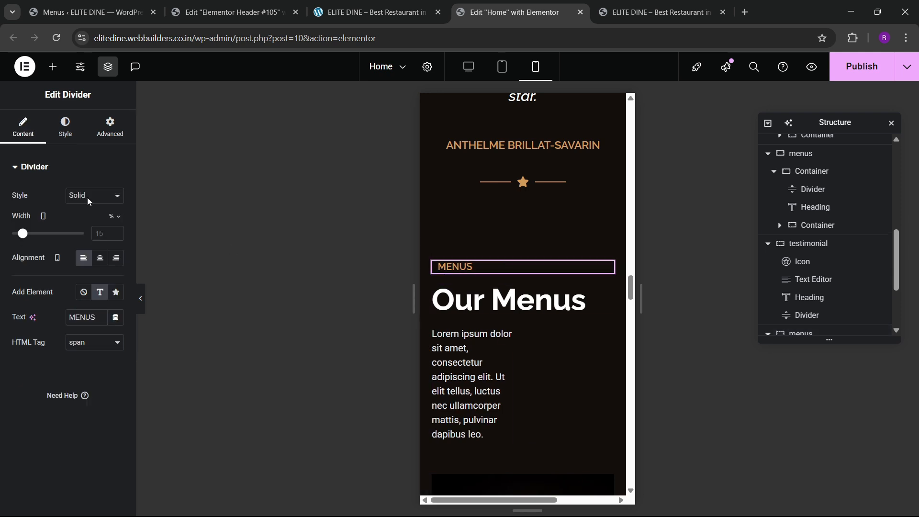
pyautogui.click(64, 126)
pyautogui.click(23, 127)
pyautogui.click(100, 258)
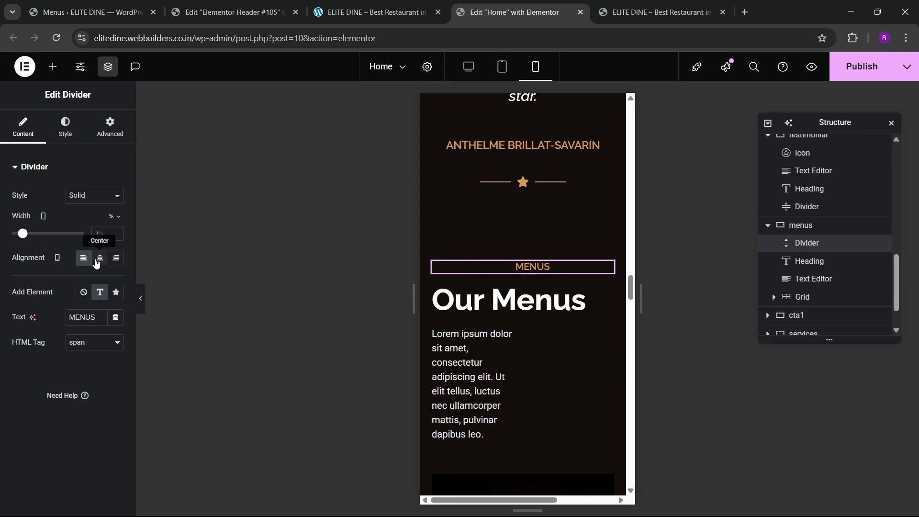
pyautogui.click(118, 231)
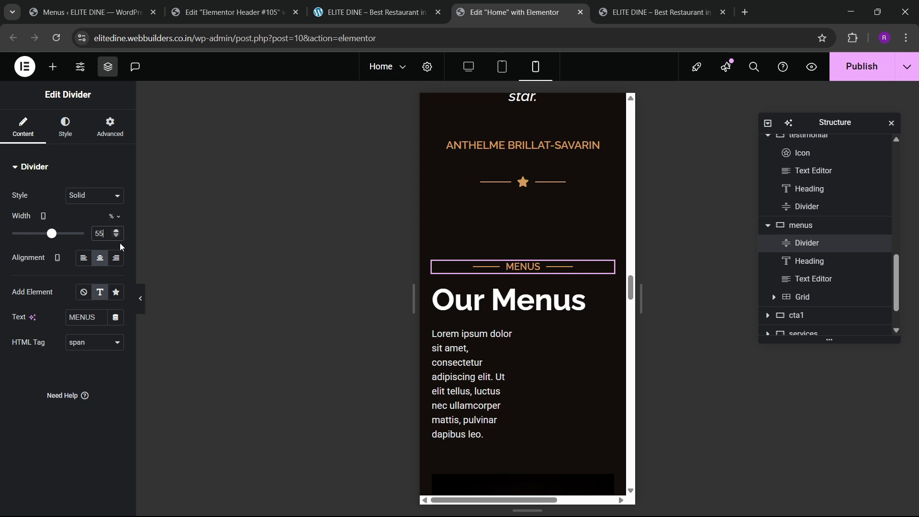
# Step: Center-align the "Our Menus" heading on mobile
pyautogui.click(507, 301)
pyautogui.click(65, 127)
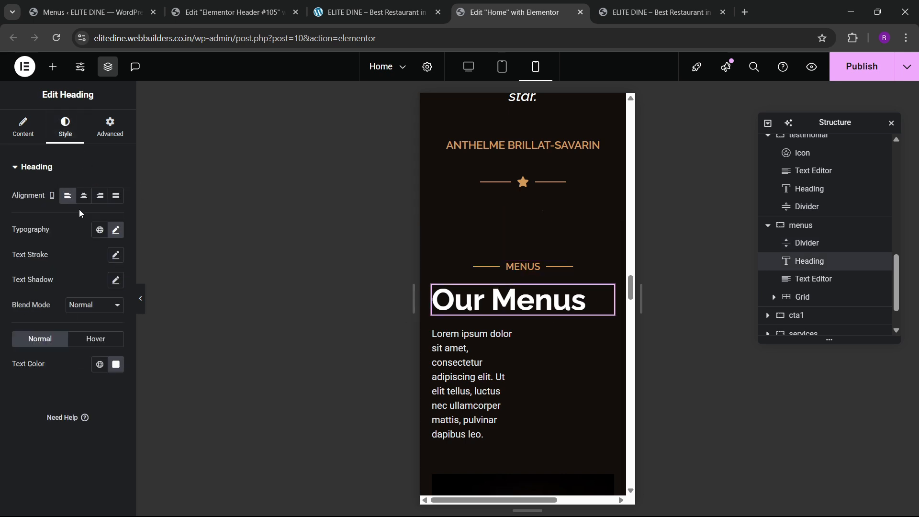
pyautogui.click(84, 196)
# Step: Center the Lorem ipsum paragraph under the Our Menus heading on mobile and set its width to Full Width (100%)
pyautogui.scroll(-1, 516, 271)
pyautogui.click(491, 276)
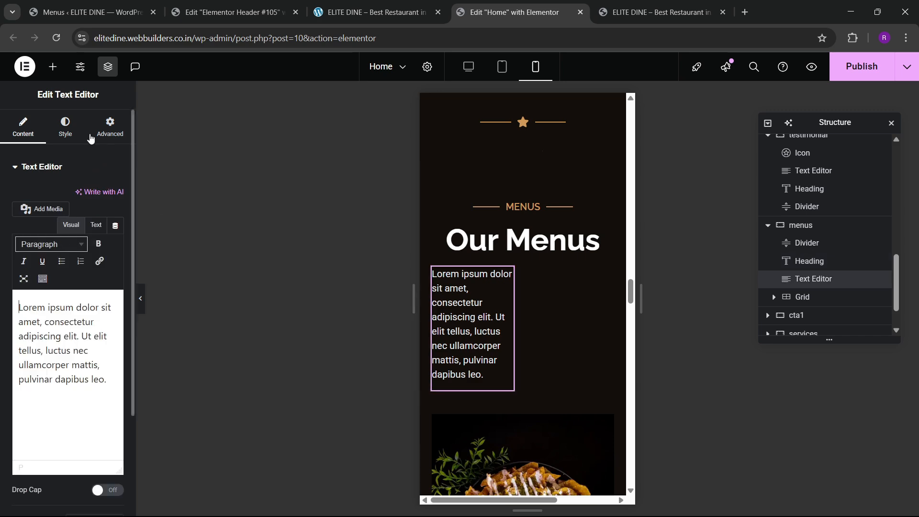
pyautogui.click(67, 129)
pyautogui.click(84, 195)
pyautogui.click(110, 127)
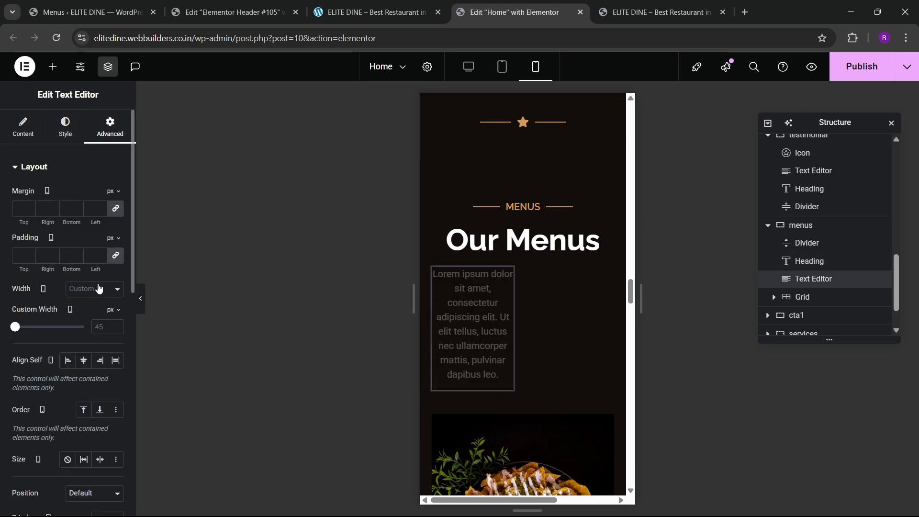
pyautogui.click(98, 288)
pyautogui.click(100, 319)
# Step: Set the mobile padding of the Best Quality Foods section to 60 px top, 20 px right, 60 px bottom and 20 px left
pyautogui.scroll(-15, 538, 308)
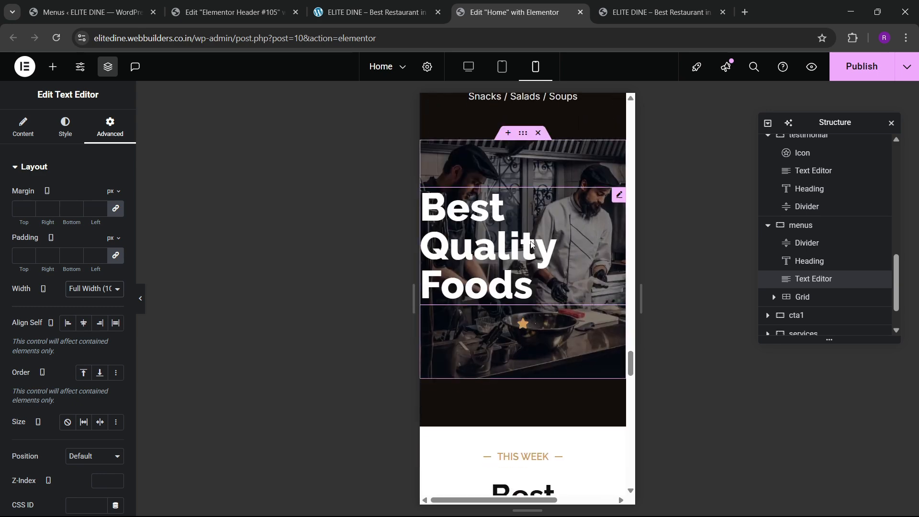
pyautogui.scroll(1, 527, 208)
pyautogui.click(523, 192)
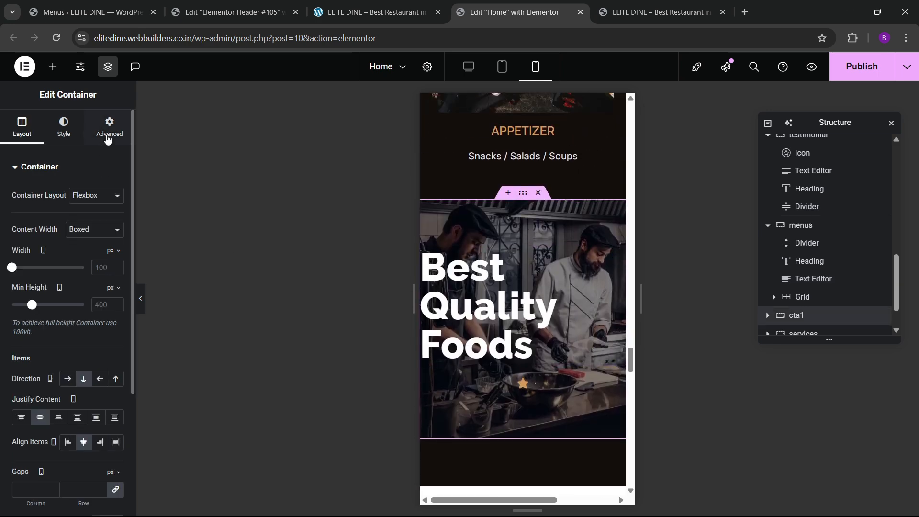
pyautogui.click(108, 138)
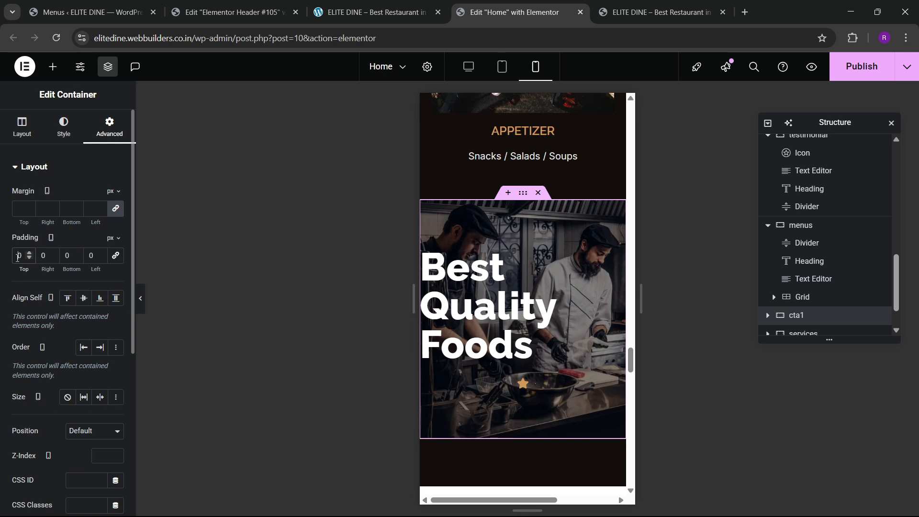
pyautogui.write('60')
pyautogui.press('Tab')
pyautogui.write('20')
pyautogui.press('Tab')
pyautogui.write('60')
pyautogui.press('Tab')
pyautogui.write('20')
# Step: Center the "Best Quality Foods" heading on mobile and set its typography to weight 700 (Bold) and size 60 px
pyautogui.click(608, 256)
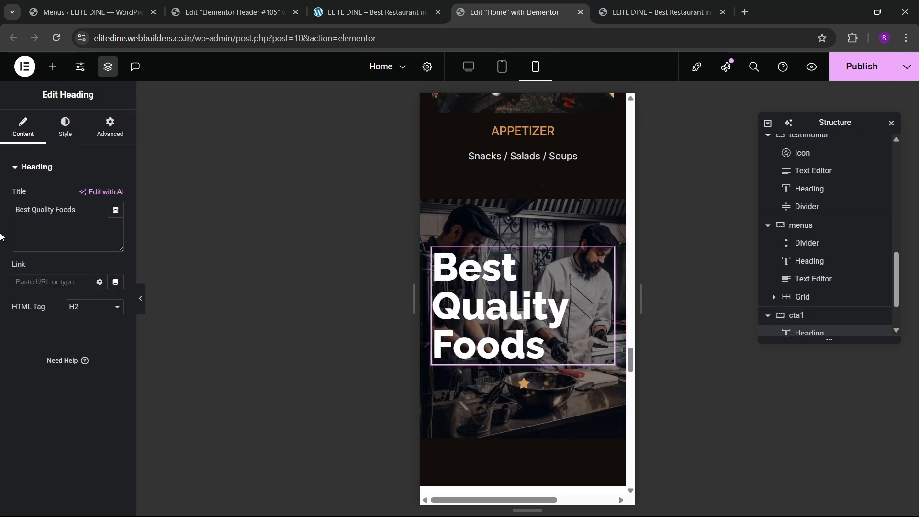
pyautogui.click(70, 134)
pyautogui.click(84, 195)
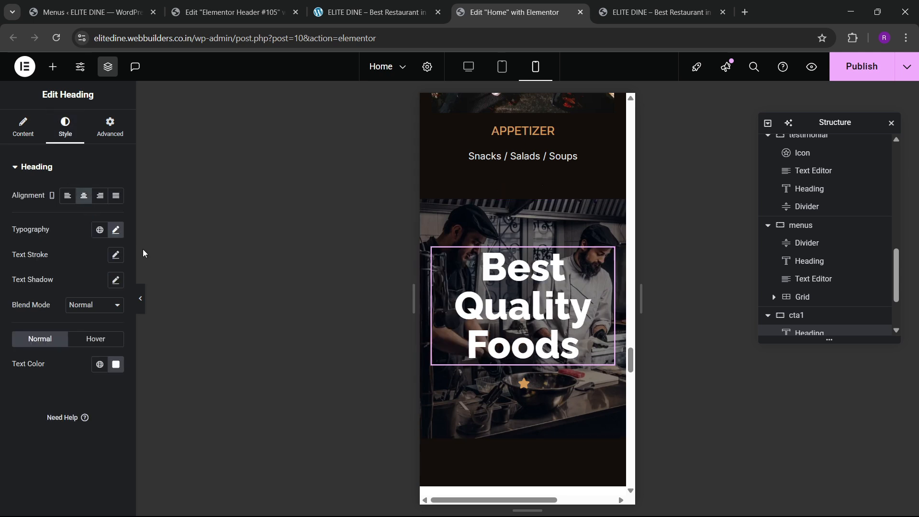
pyautogui.click(115, 230)
pyautogui.click(91, 348)
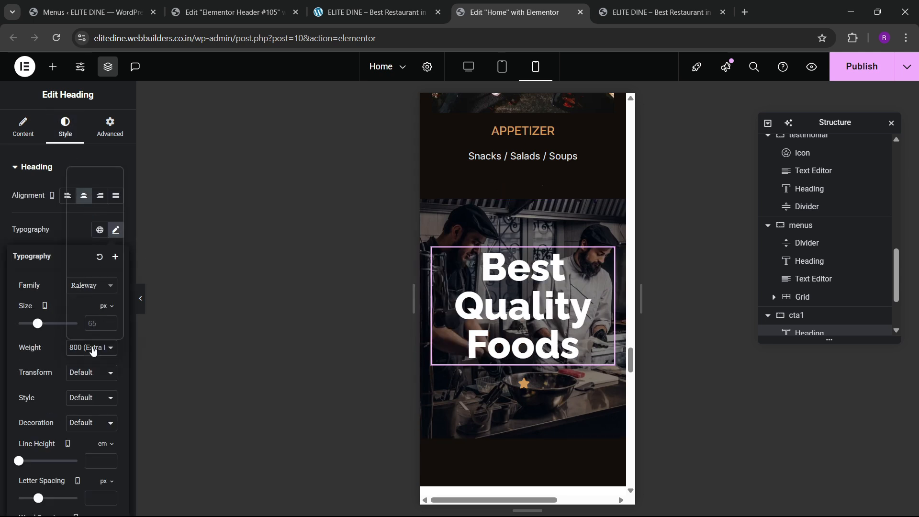
pyautogui.click(91, 263)
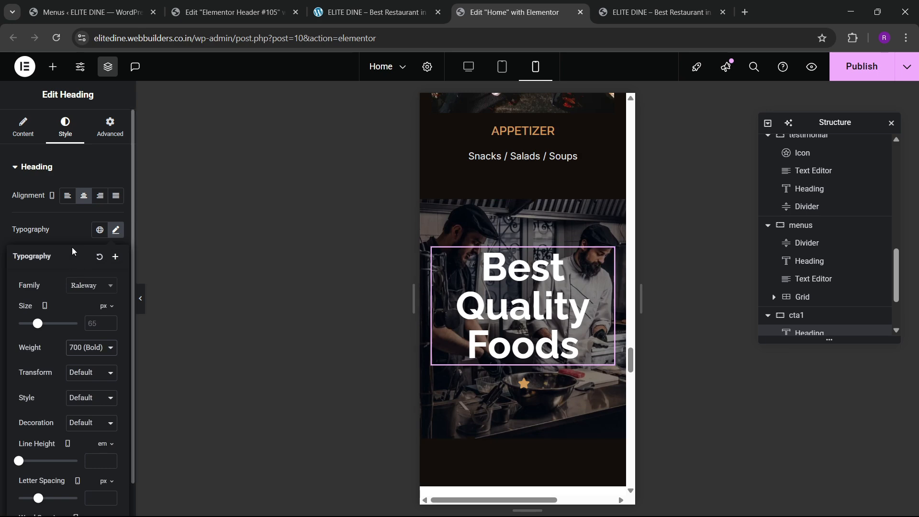
pyautogui.click(96, 323)
pyautogui.write('60')
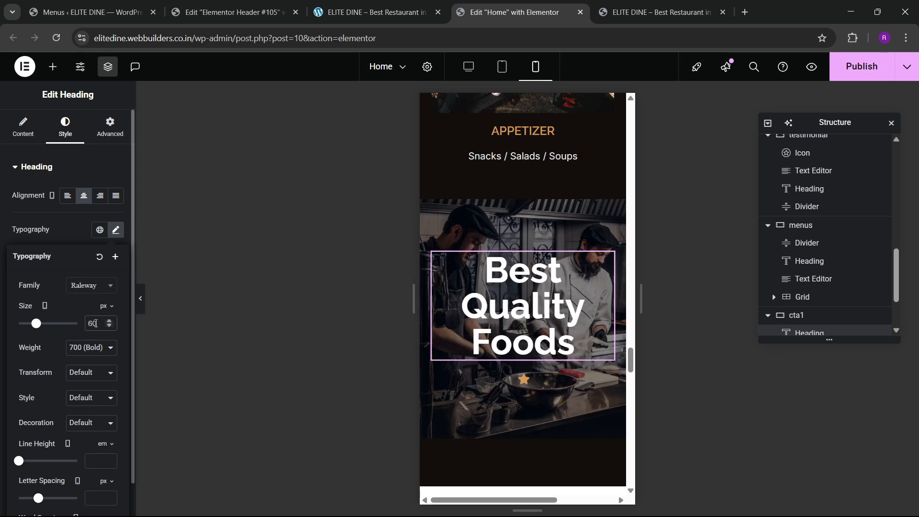
# Step: Set the services section's mobile padding to 60 px top, 20 px right, 60 px bottom and 20 px left
pyautogui.scroll(-6, 531, 297)
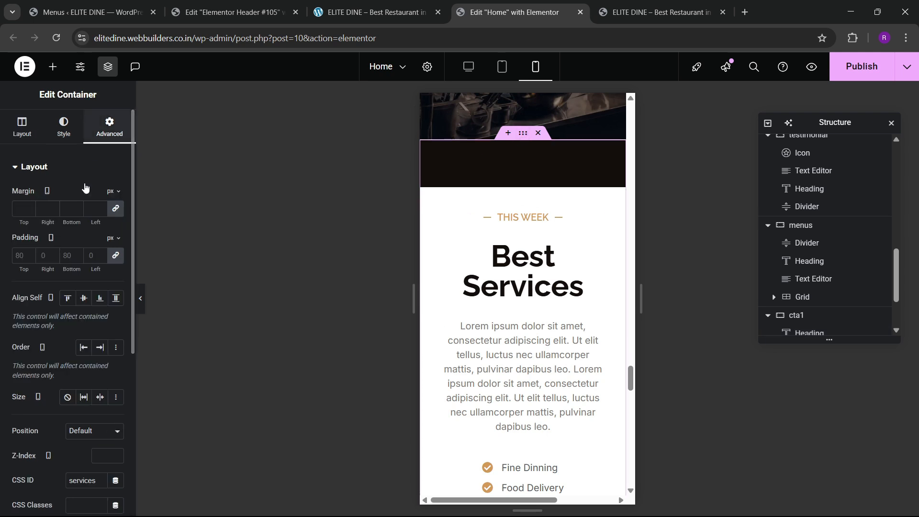
pyautogui.click(115, 256)
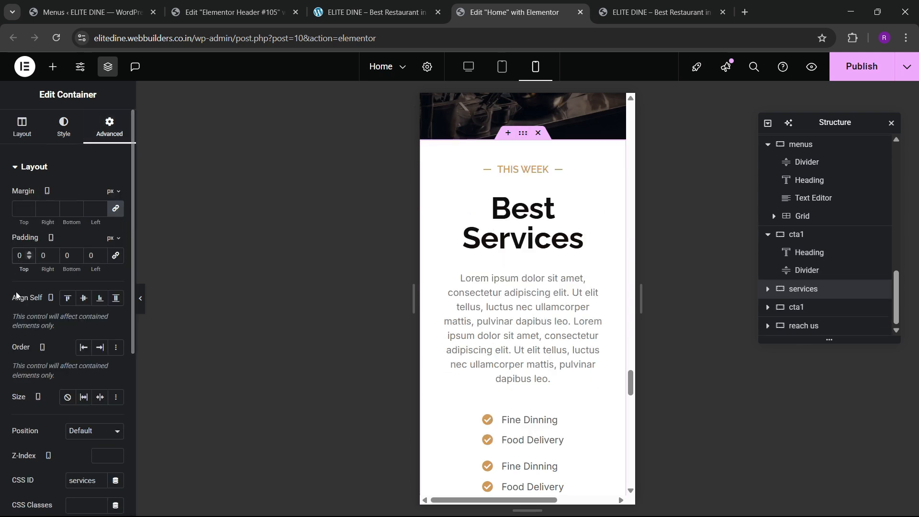
pyautogui.write('60')
pyautogui.press('Tab')
pyautogui.write('20')
pyautogui.press('Tab')
pyautogui.write('60')
pyautogui.press('Tab')
pyautogui.write('20')
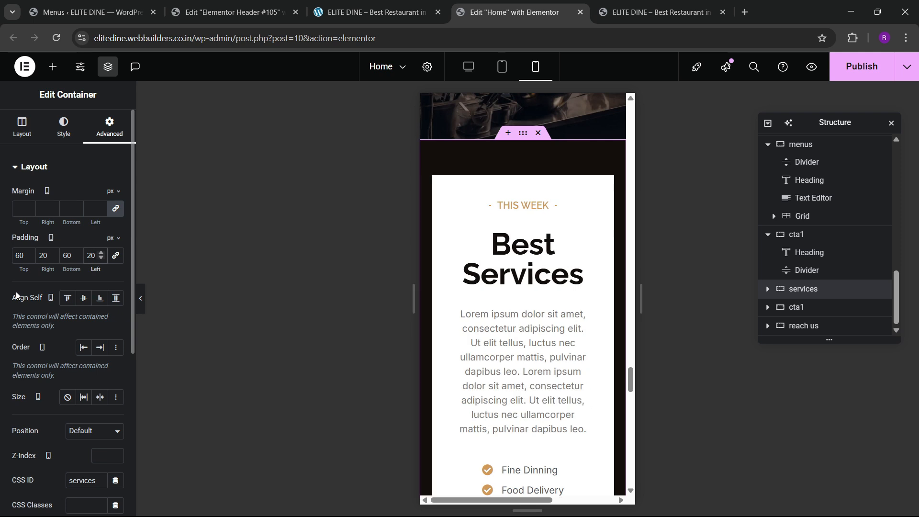
# Step: Set the mobile width of the "THIS WEEK" divider above the Best Services heading to 80%
pyautogui.click(529, 205)
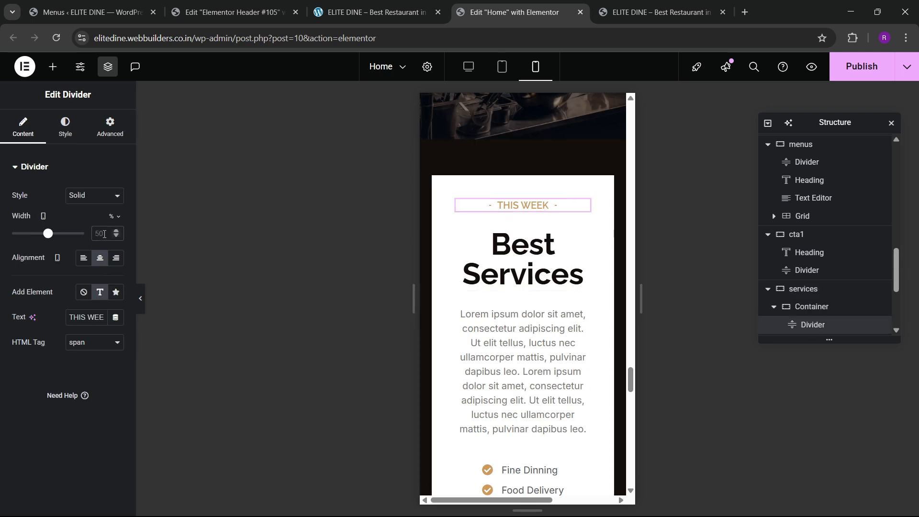
pyautogui.click(104, 234)
pyautogui.write('80')
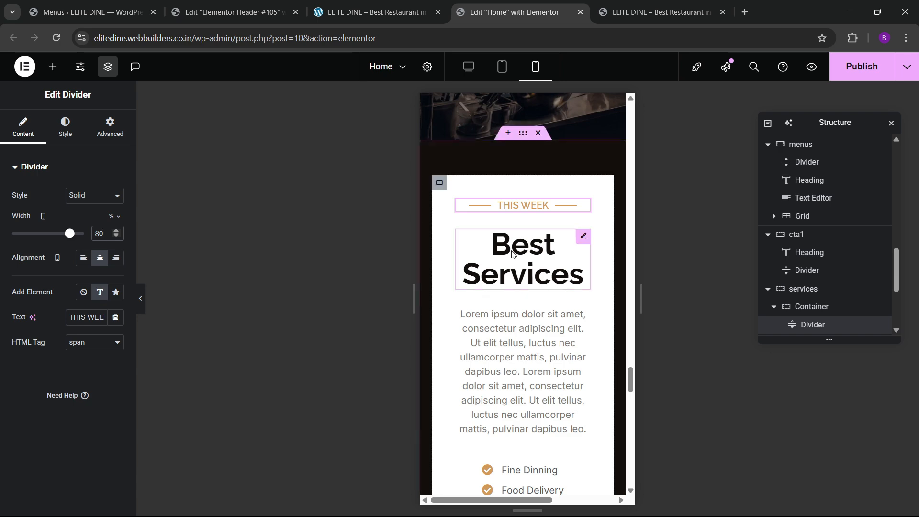
# Step: Reposition the chilli image in the services section slightly lower, over the chefs photo and clear of the LEARN MORE button's text
pyautogui.scroll(2, 459, 237)
pyautogui.scroll(-6, 509, 341)
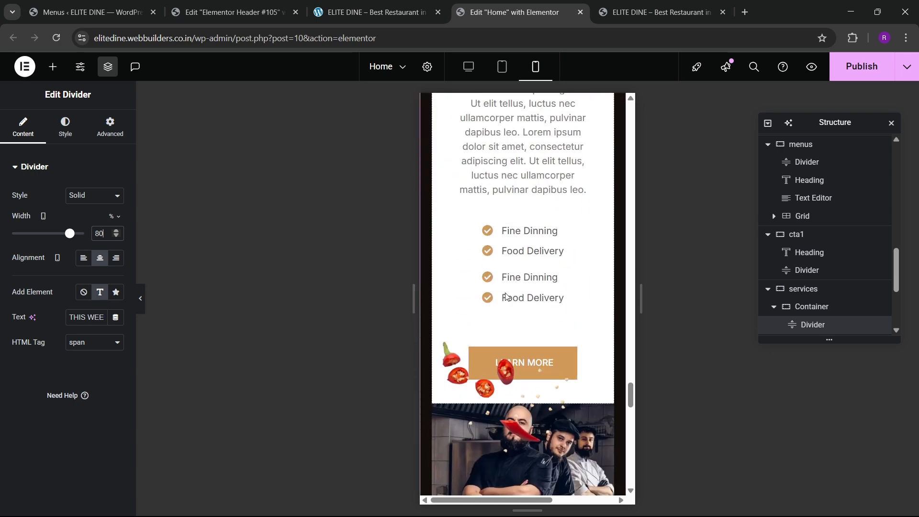
pyautogui.scroll(-2, 500, 339)
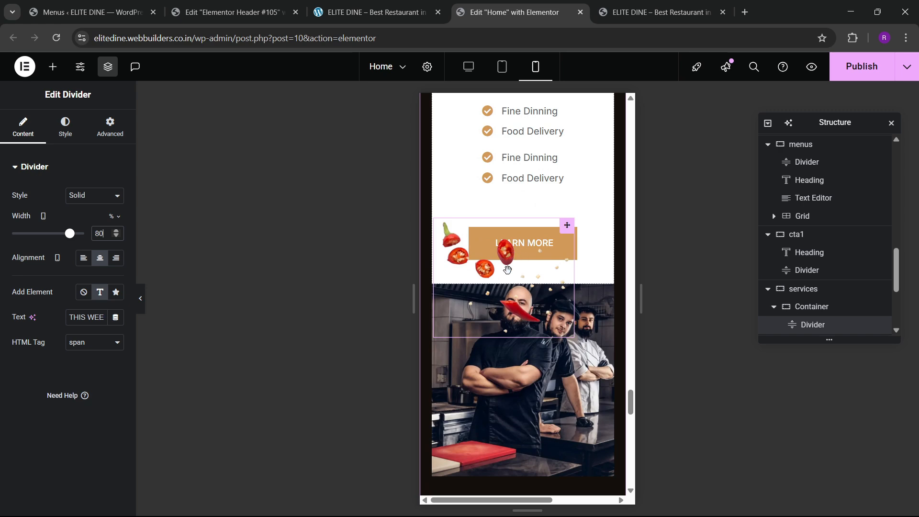
pyautogui.click(497, 299)
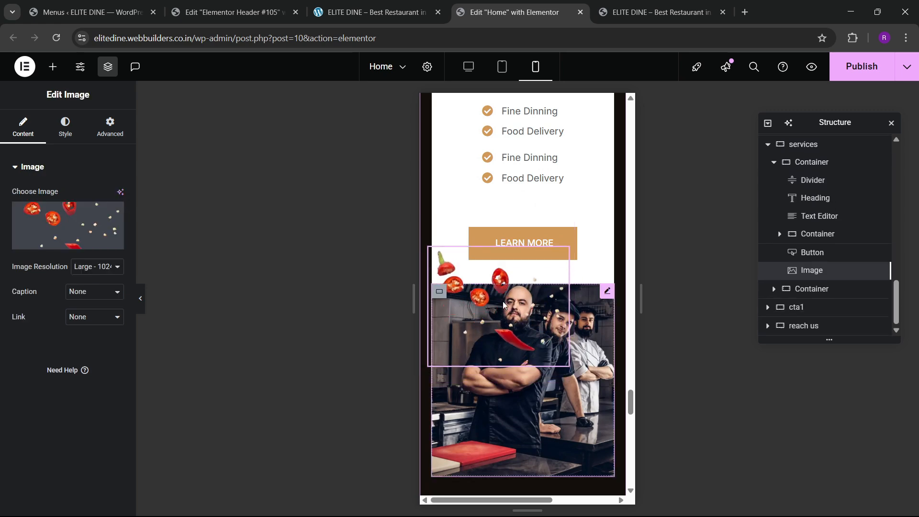
pyautogui.scroll(8, 549, 338)
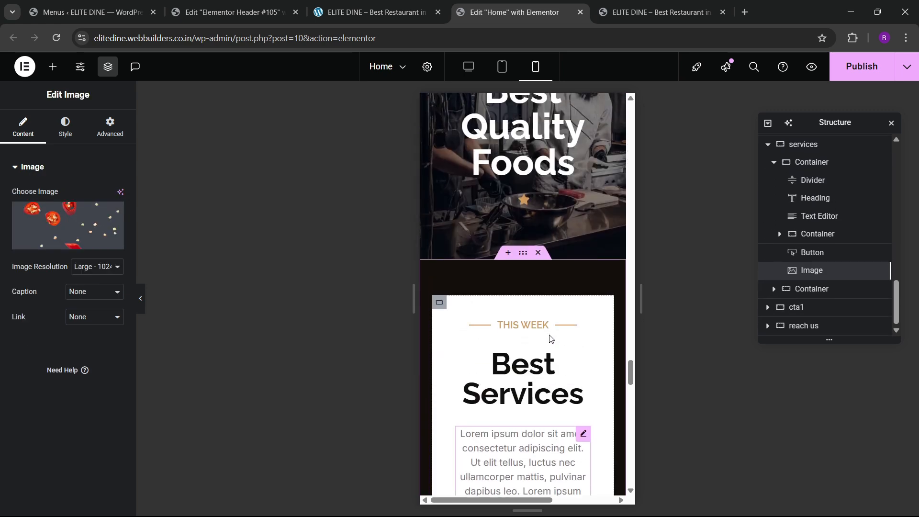
pyautogui.scroll(-10, 551, 340)
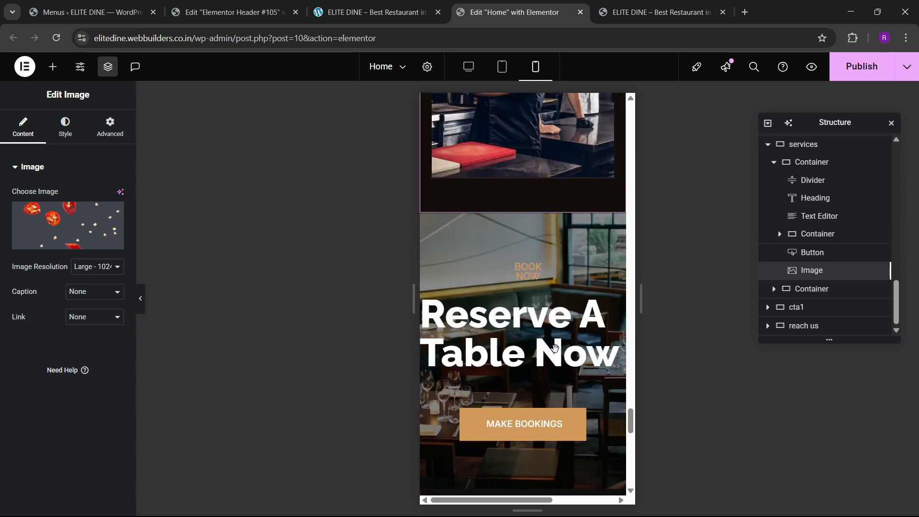
pyautogui.scroll(2, 554, 348)
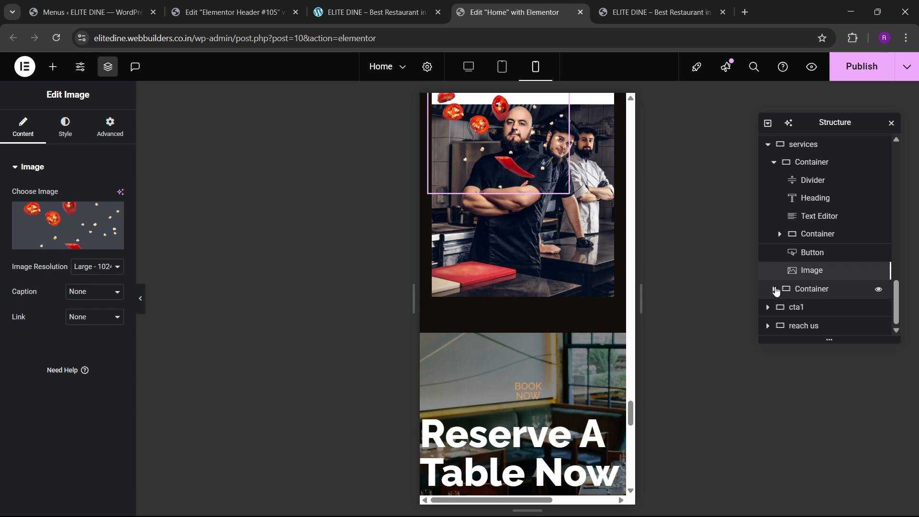
# Step: Set the mobile horizontal offset of the basil leaves image in the services section's second container to 123 px
pyautogui.click(774, 288)
pyautogui.scroll(-1, 804, 288)
pyautogui.click(813, 276)
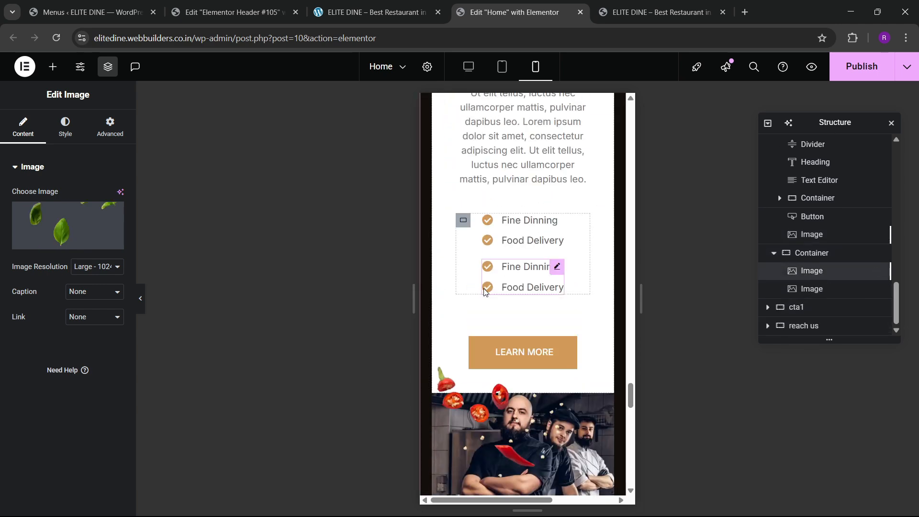
pyautogui.scroll(5, 536, 253)
pyautogui.click(106, 127)
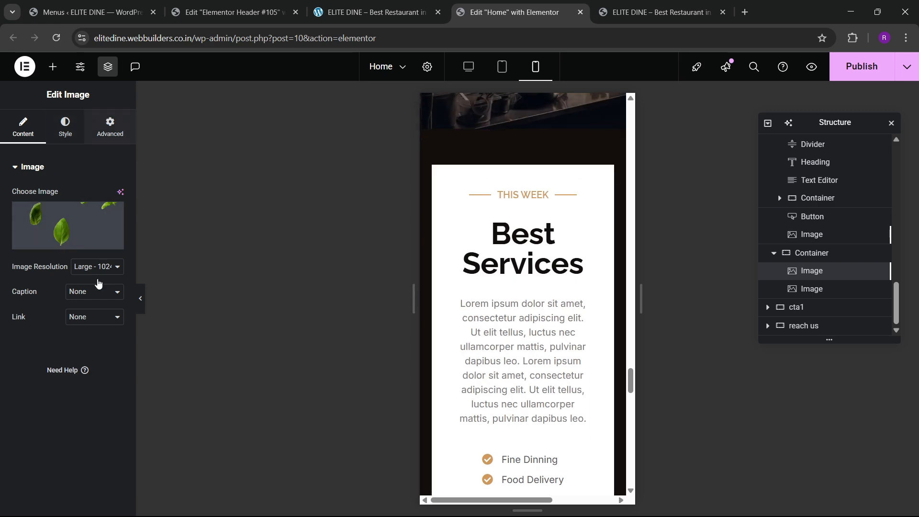
pyautogui.scroll(-8, 77, 258)
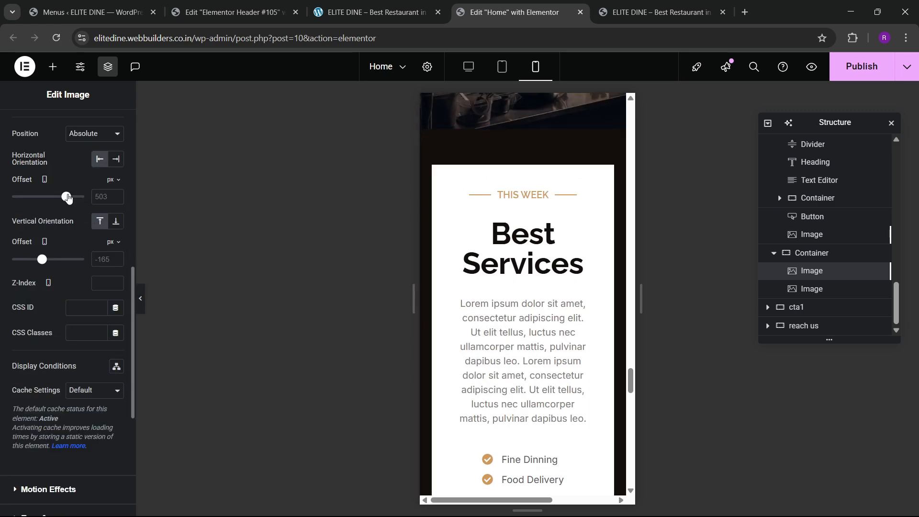
pyautogui.moveTo(67, 198)
pyautogui.mouseDown()
pyautogui.moveTo(52, 199)
pyautogui.moveTo(65, 200)
pyautogui.mouseUp()
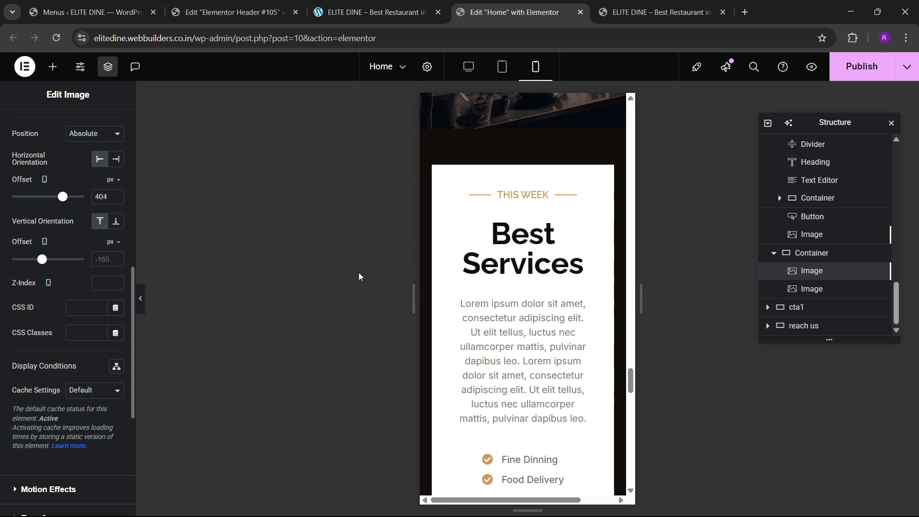
pyautogui.scroll(-8, 513, 312)
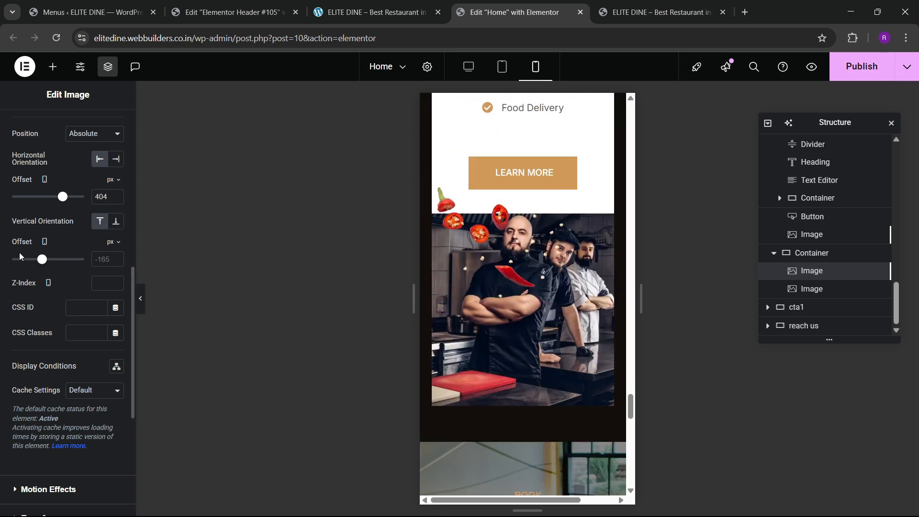
pyautogui.moveTo(62, 200); pyautogui.dragTo(54, 205)
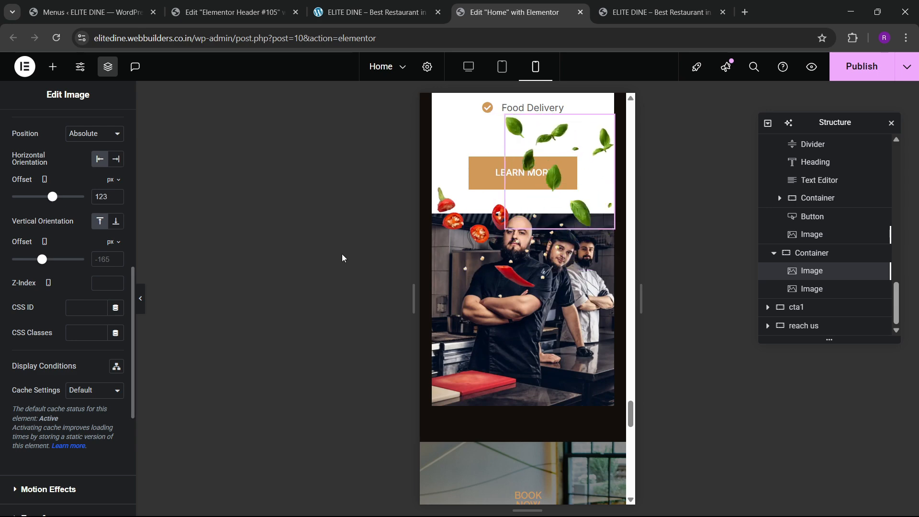
# Step: Raise the basil leaves image on mobile by setting its vertical offset to -860 px
pyautogui.scroll(4, 494, 307)
pyautogui.moveTo(42, 262); pyautogui.dragTo(29, 263)
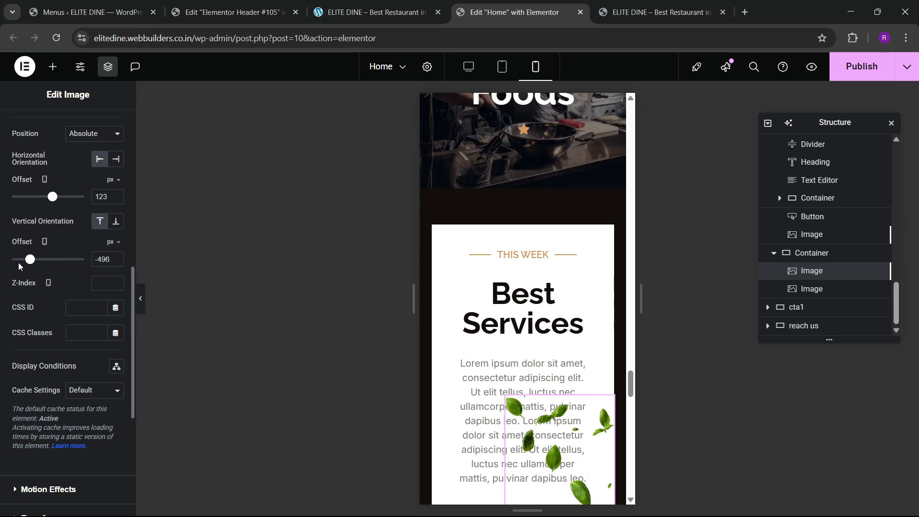
pyautogui.moveTo(28, 262); pyautogui.dragTo(14, 273)
pyautogui.scroll(-15, 531, 302)
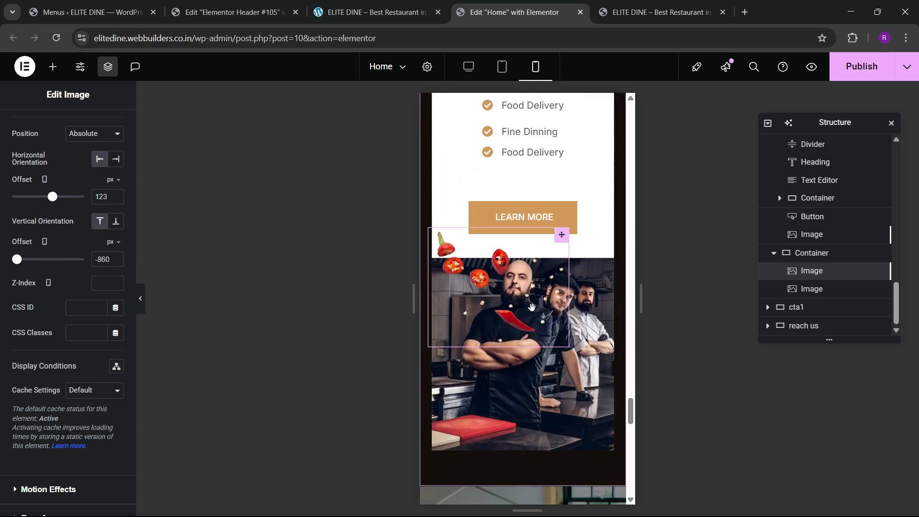
# Step: Set the mobile padding of the "Reserve A Table Now" section to 60 px top, 20 px right, 60 px bottom and 20 px left
pyautogui.scroll(1, 511, 216)
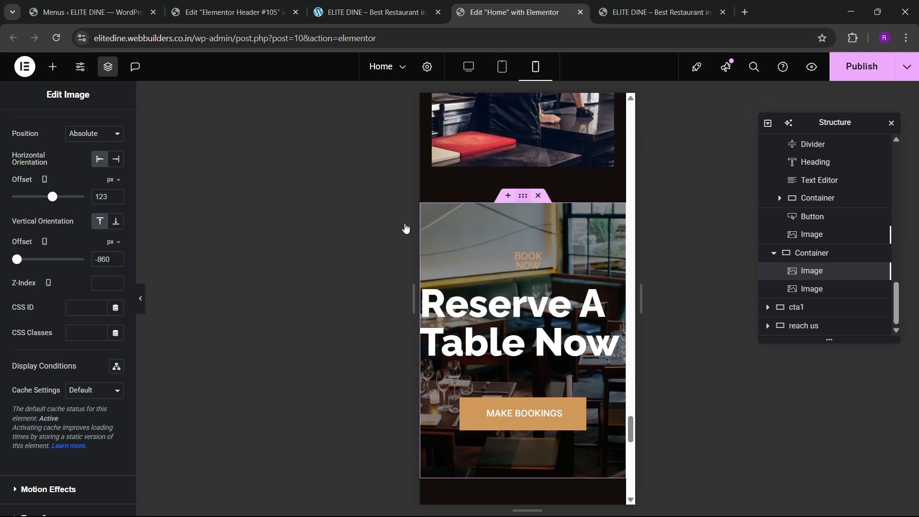
pyautogui.click(406, 229)
pyautogui.click(109, 127)
pyautogui.click(116, 256)
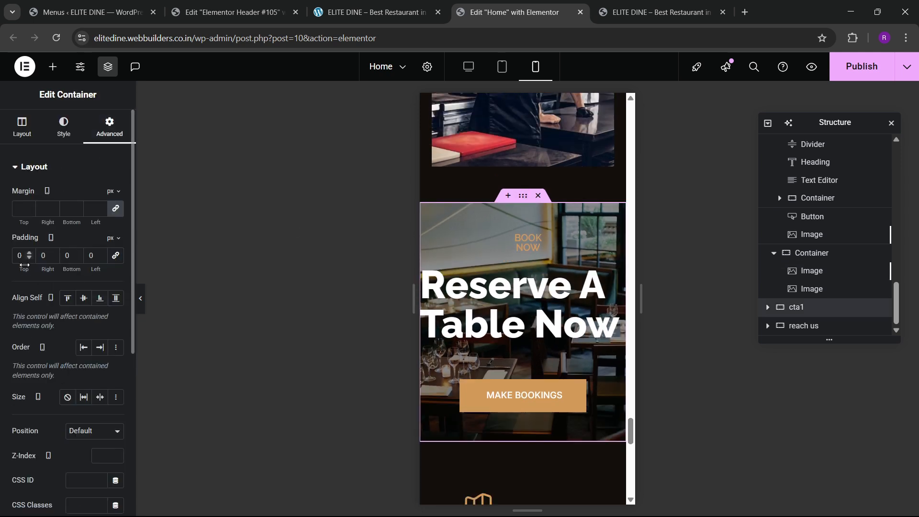
pyautogui.write('60')
pyautogui.press('Tab')
pyautogui.write('20')
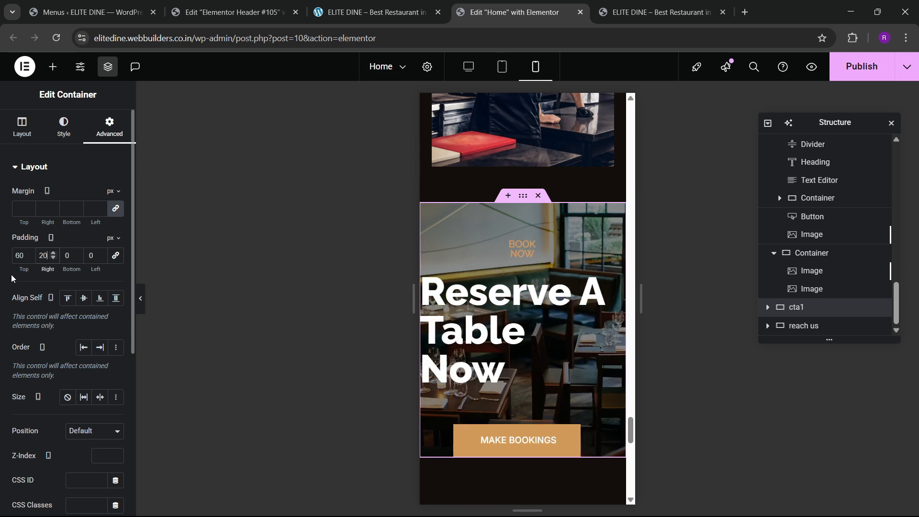
pyautogui.press('Tab')
pyautogui.write('690')
pyautogui.press('Tab')
pyautogui.write('20')
pyautogui.press('BackSpace')
pyautogui.press('BackSpace')
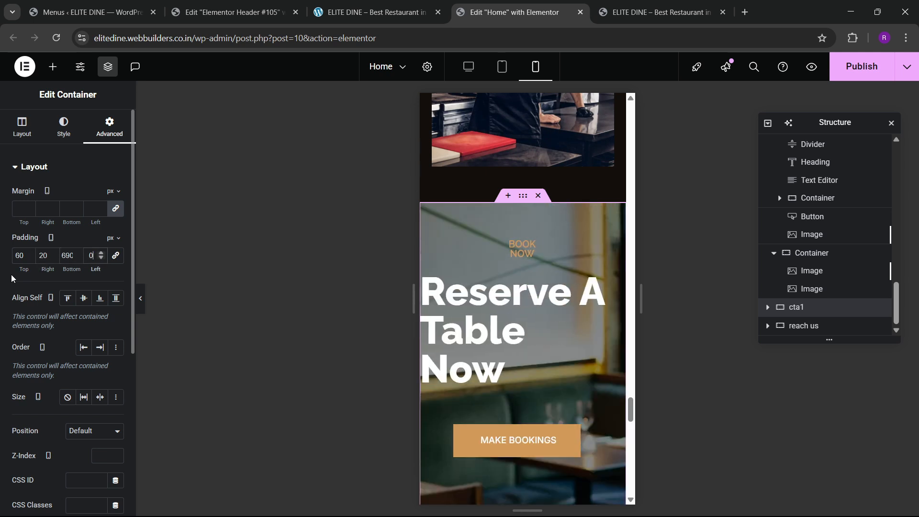
pyautogui.write('20')
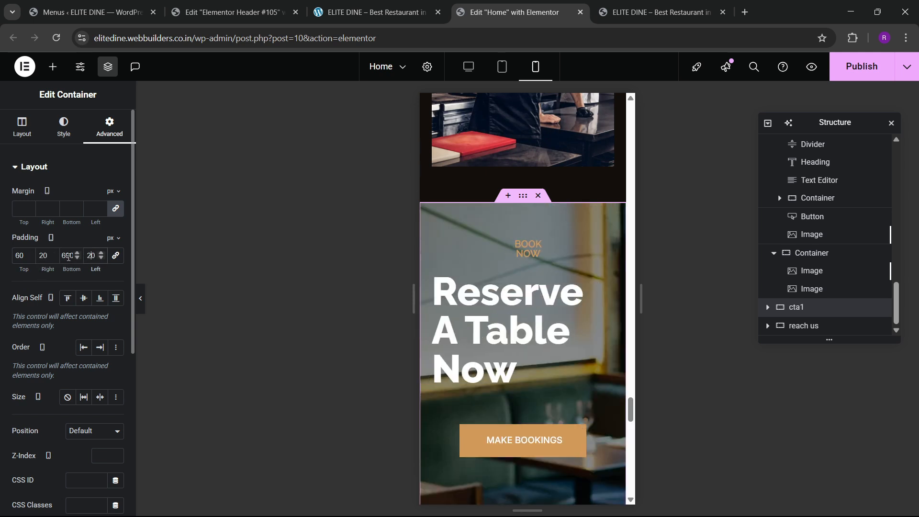
pyautogui.press('BackSpace')
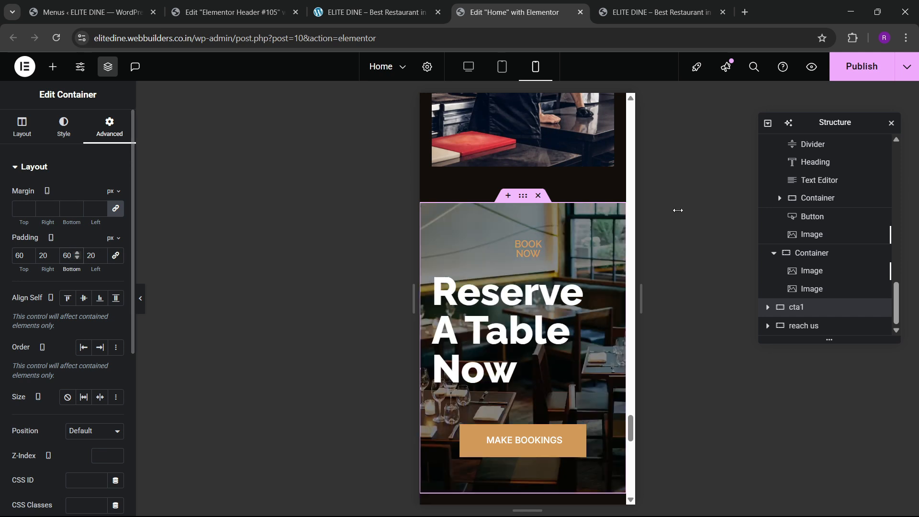
# Step: Set the mobile width of the "BOOK NOW" divider to 65%
pyautogui.click(532, 249)
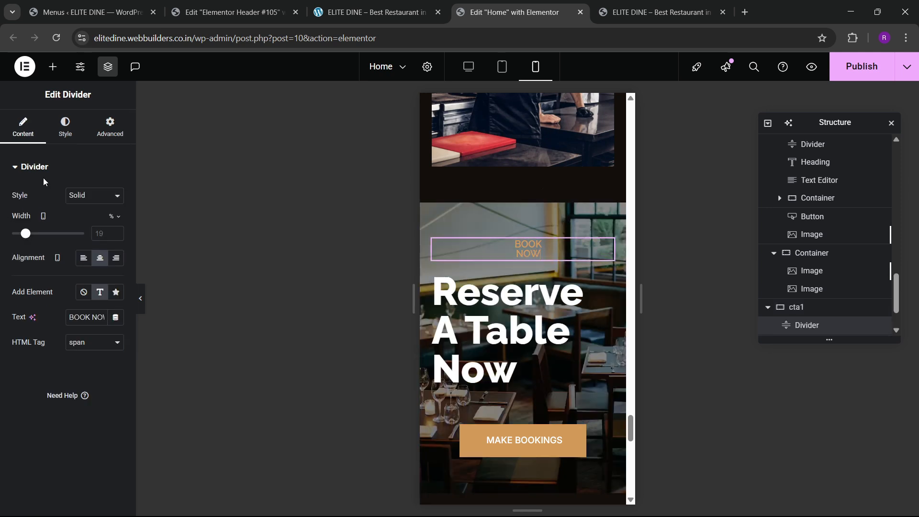
pyautogui.click(118, 231)
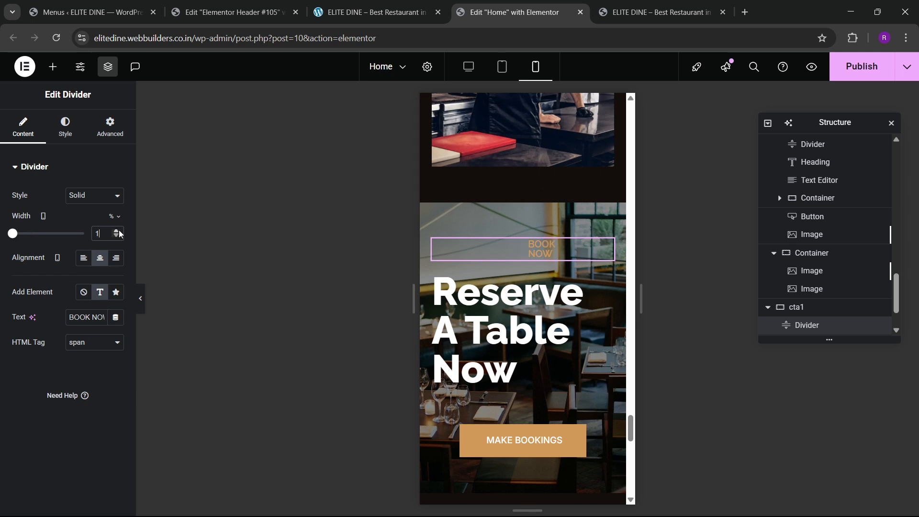
pyautogui.moveTo(120, 233); pyautogui.dragTo(119, 233)
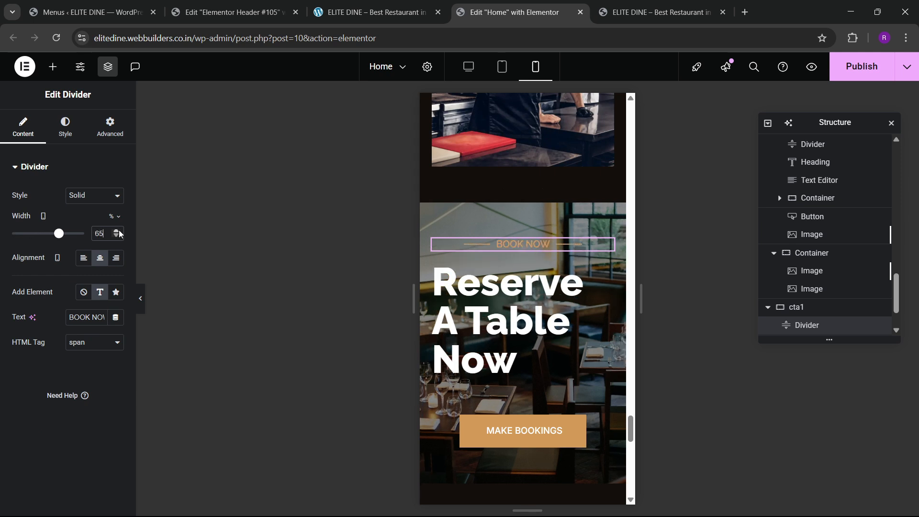
# Step: Center the "Reserve A Table Now" heading on mobile and set its typography to weight 700 (Bold) and size 50 px
pyautogui.click(564, 286)
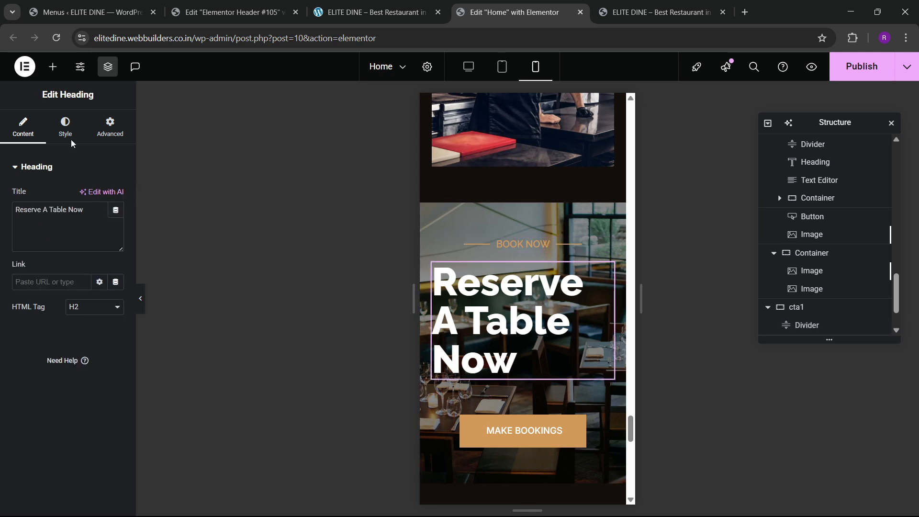
pyautogui.click(65, 127)
pyautogui.click(84, 196)
pyautogui.click(116, 230)
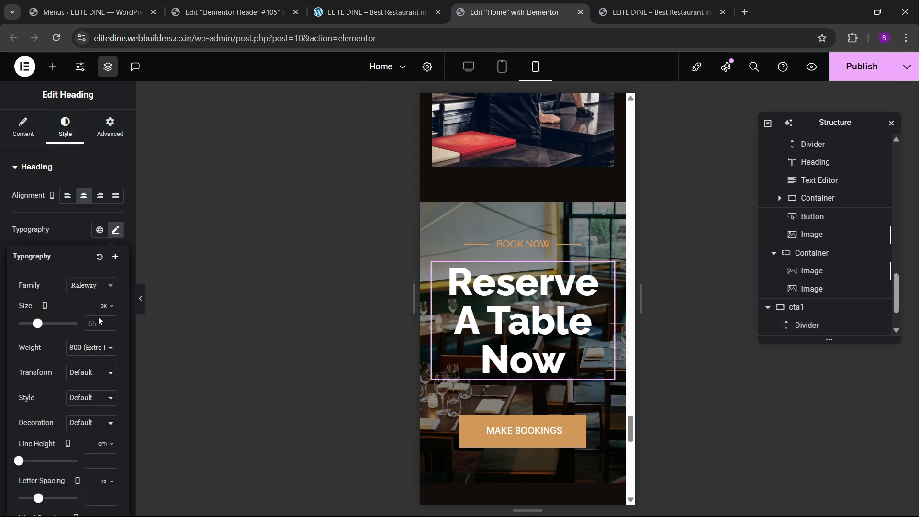
pyautogui.click(89, 348)
pyautogui.click(86, 244)
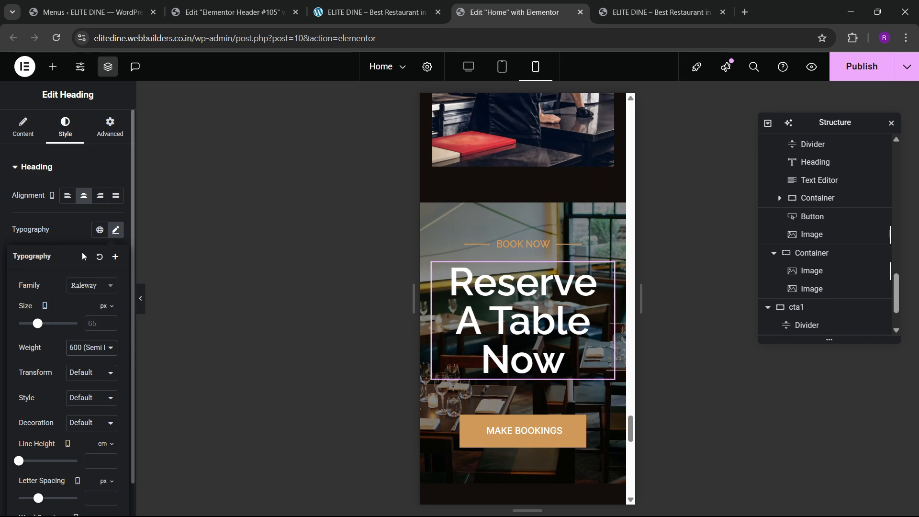
pyautogui.click(89, 347)
pyautogui.click(86, 259)
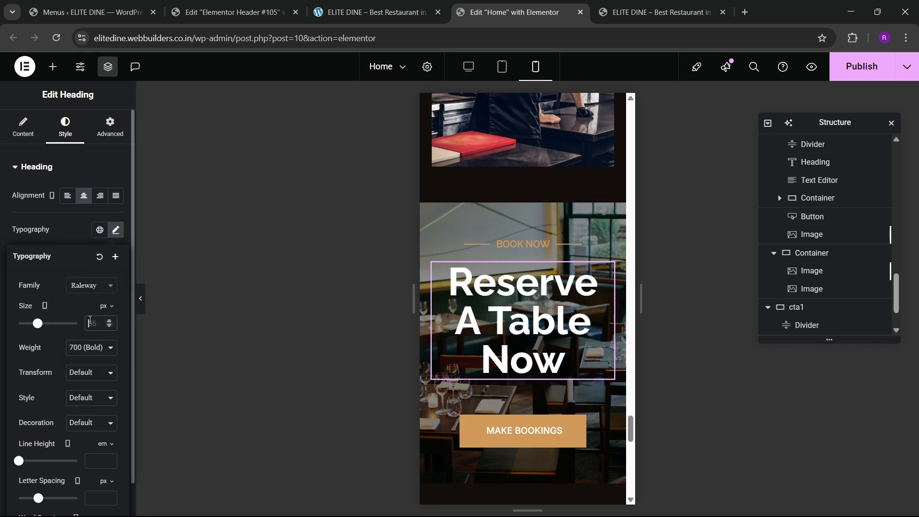
pyautogui.click(91, 320)
pyautogui.write('50')
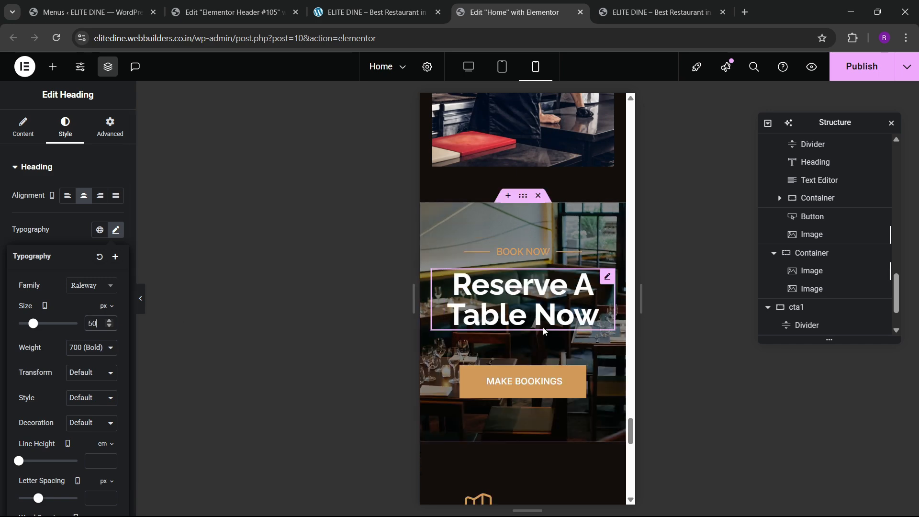
# Step: Set the mobile padding of the reach us section to 60 px top, 20 px right, 60 px bottom and 20 px left
pyautogui.scroll(-5, 523, 288)
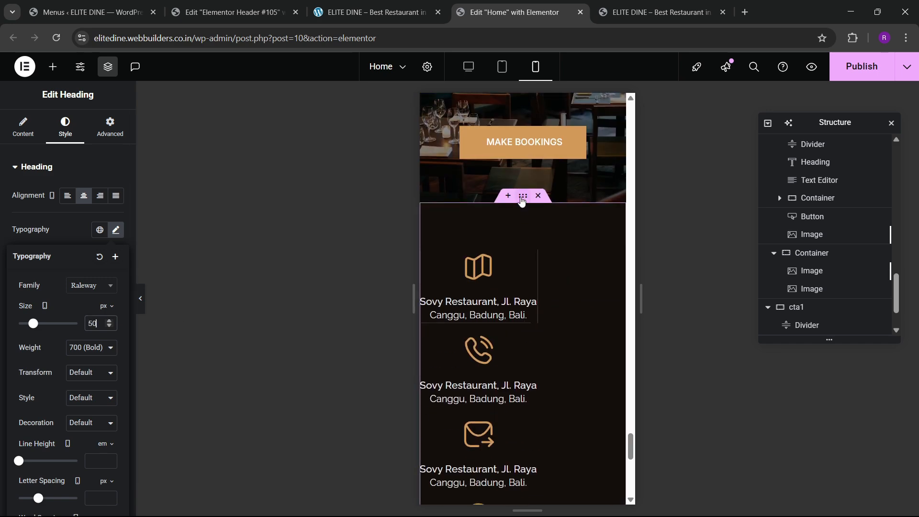
pyautogui.click(522, 195)
pyautogui.click(22, 126)
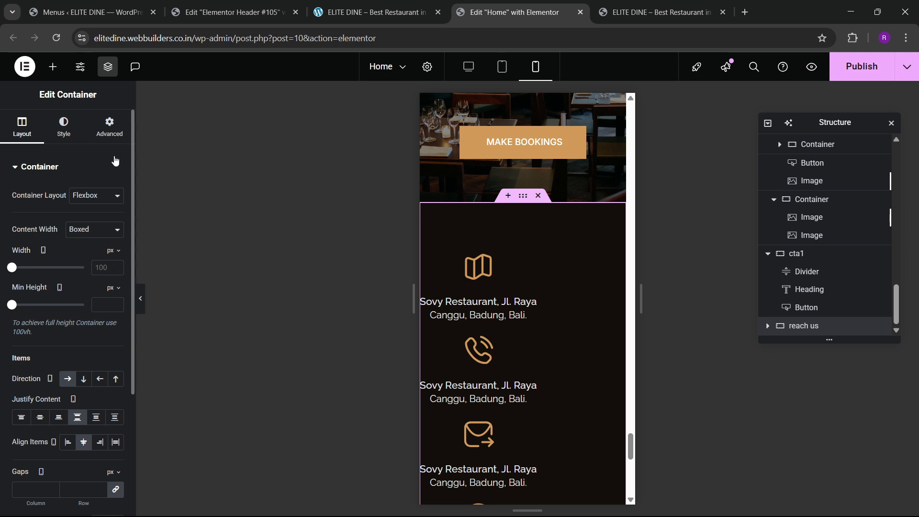
pyautogui.click(110, 126)
pyautogui.click(19, 255)
pyautogui.write('0')
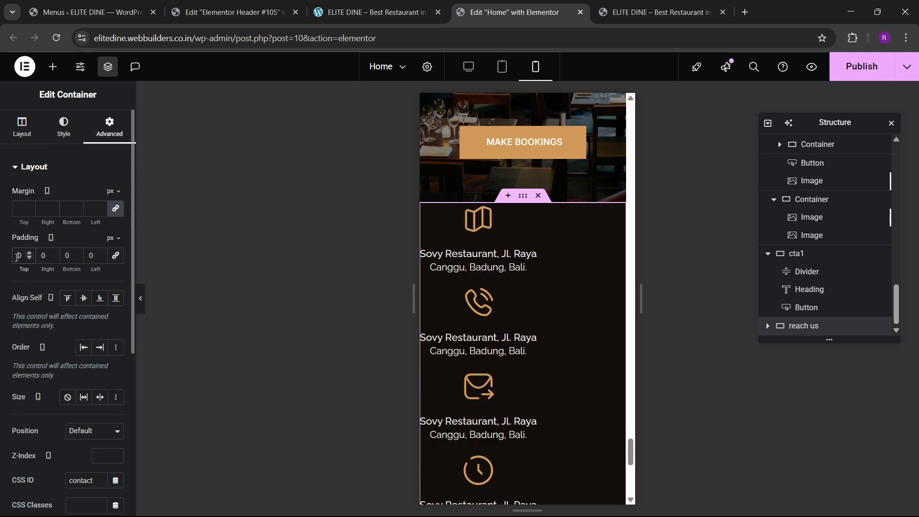
pyautogui.press('Tab')
pyautogui.write('260')
pyautogui.press('Tab')
pyautogui.write('20')
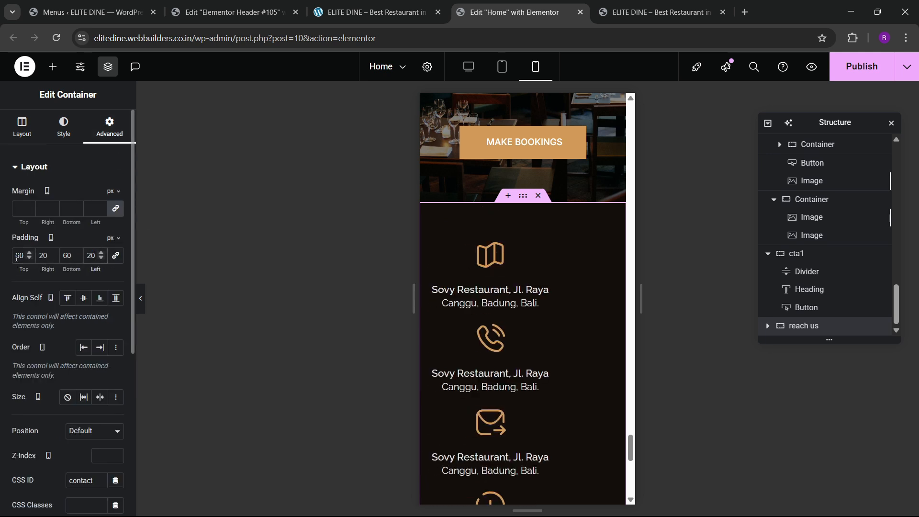
# Step: Change the reach us container's mobile direction to column so its contact items stack in the center
pyautogui.click(29, 139)
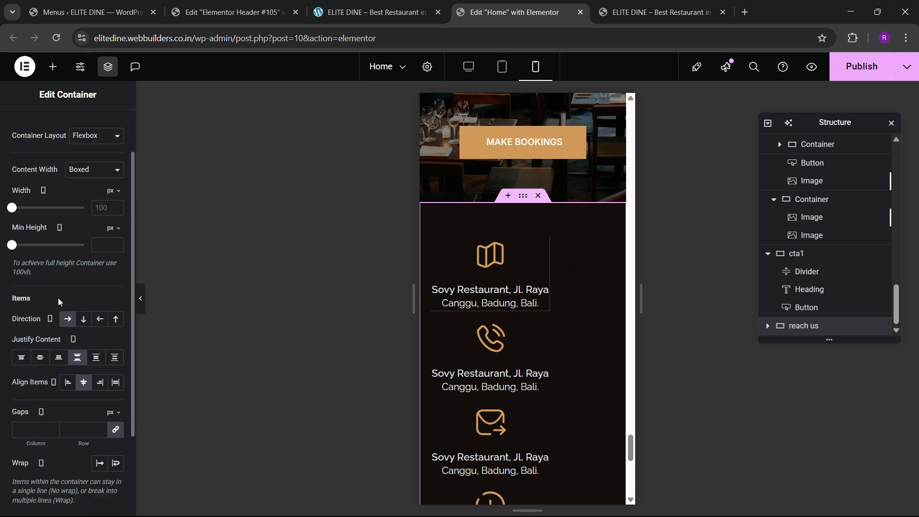
pyautogui.click(83, 319)
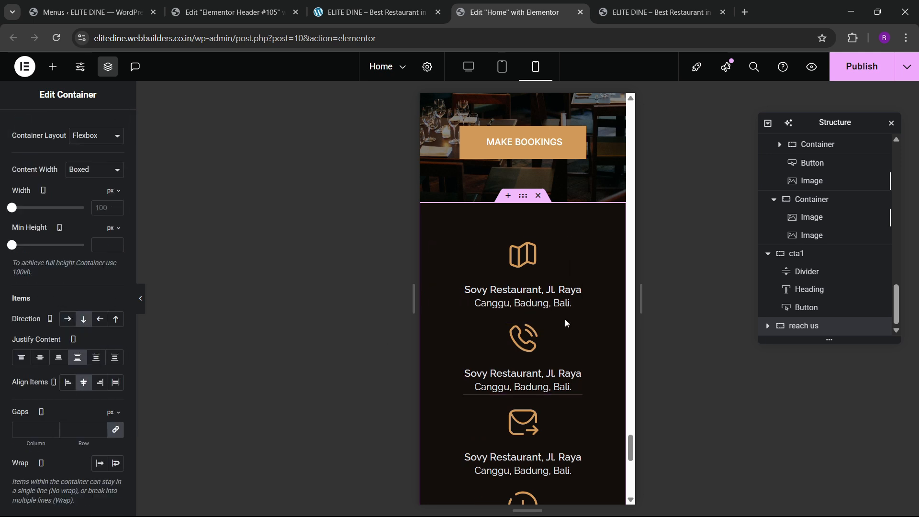
pyautogui.scroll(-3, 71, 371)
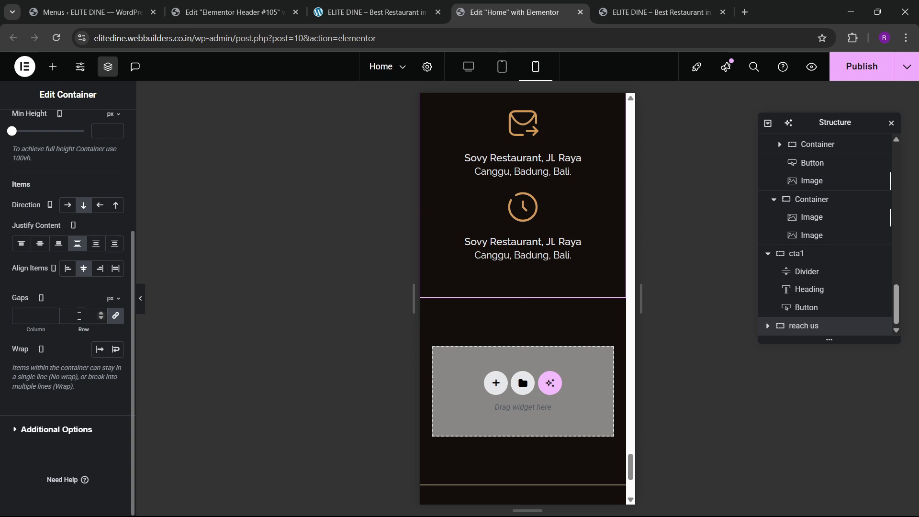
# Step: Set the reach us container's mobile column and row gaps to 40 px and save the Home page
pyautogui.click(79, 316)
pyautogui.write('40')
pyautogui.scroll(-5, 564, 300)
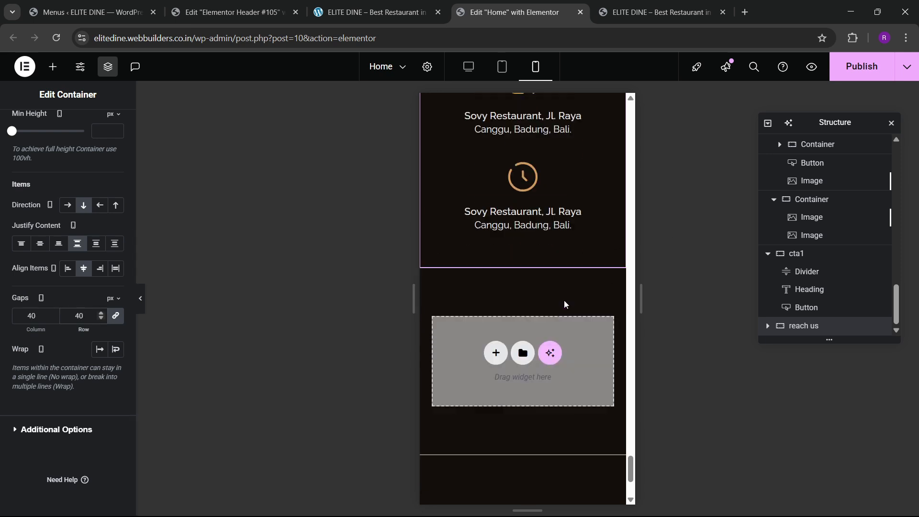
pyautogui.hotkey('ctrl', 's')
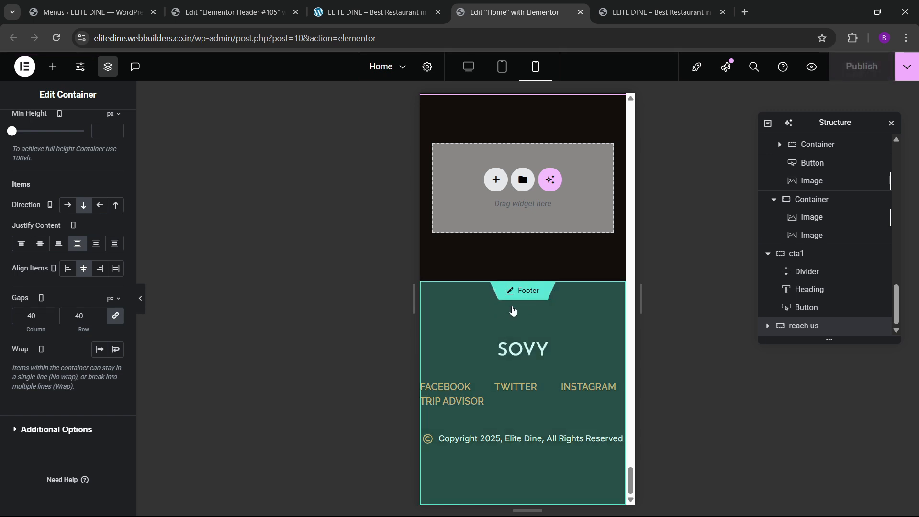
# Step: Open the footer template for editing and set its container's mobile padding to 80 px top and bottom, 20 px right and left
pyautogui.click(496, 319)
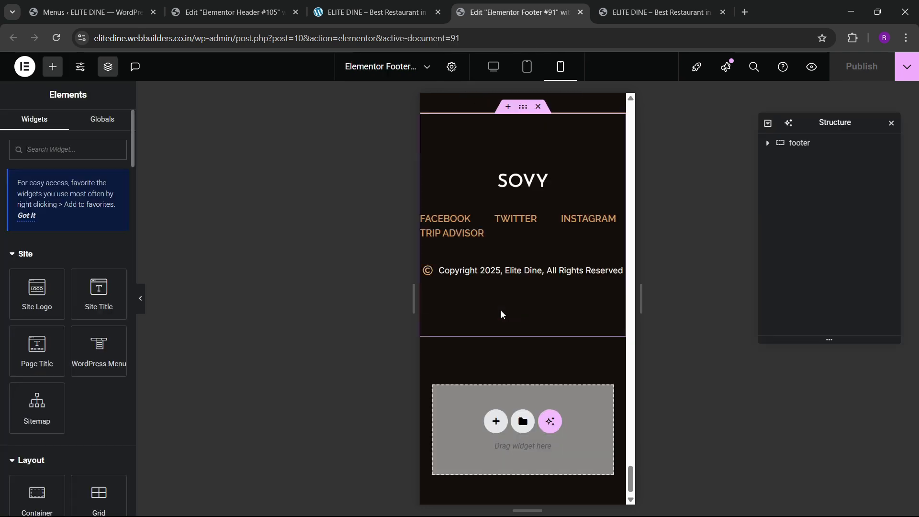
pyautogui.click(523, 181)
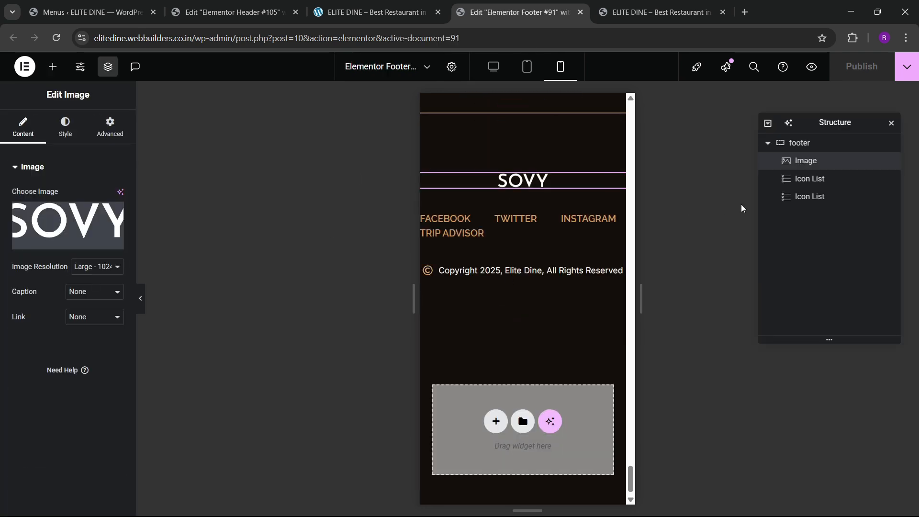
pyautogui.click(807, 143)
pyautogui.click(109, 127)
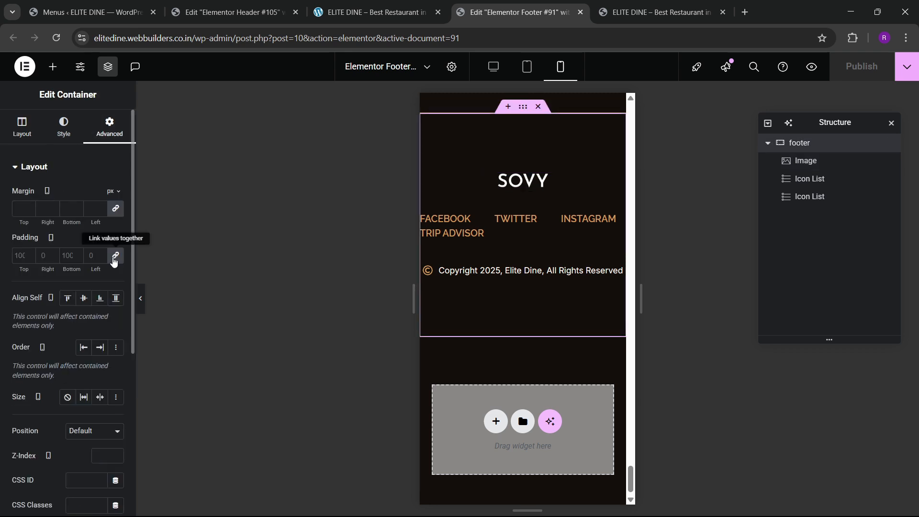
pyautogui.click(115, 255)
pyautogui.write('800')
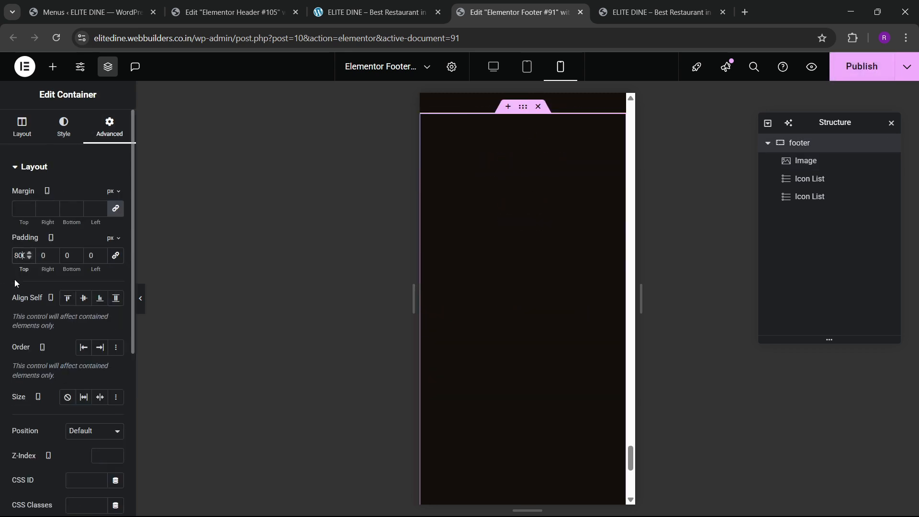
pyautogui.press('Tab')
pyautogui.write('2-')
pyautogui.press('Tab')
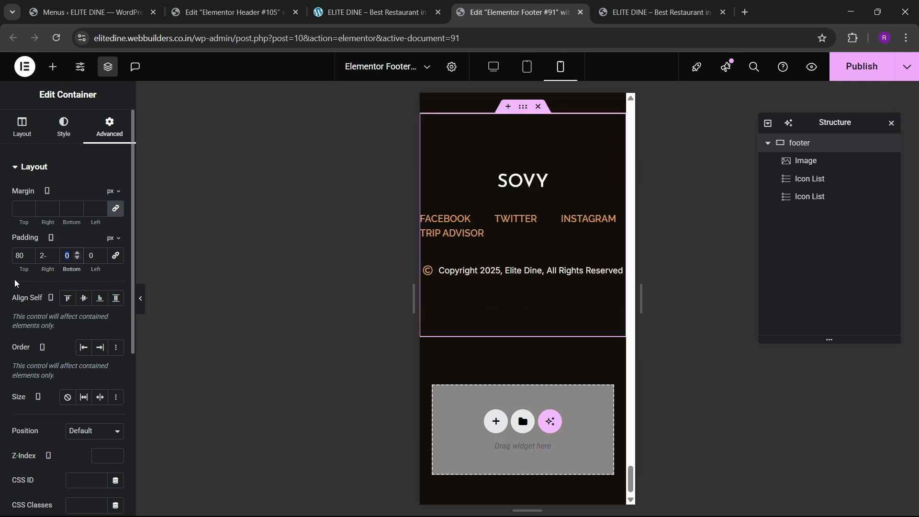
pyautogui.write('80')
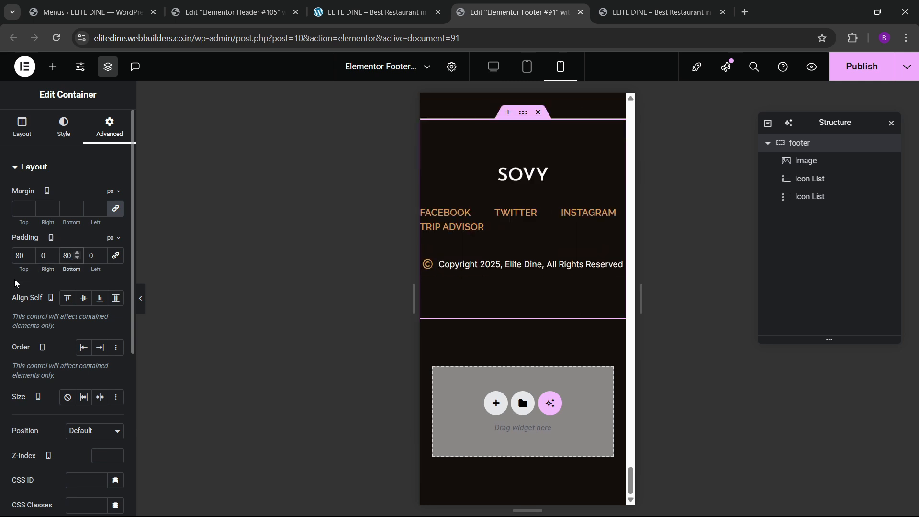
pyautogui.click(88, 260)
pyautogui.write('2')
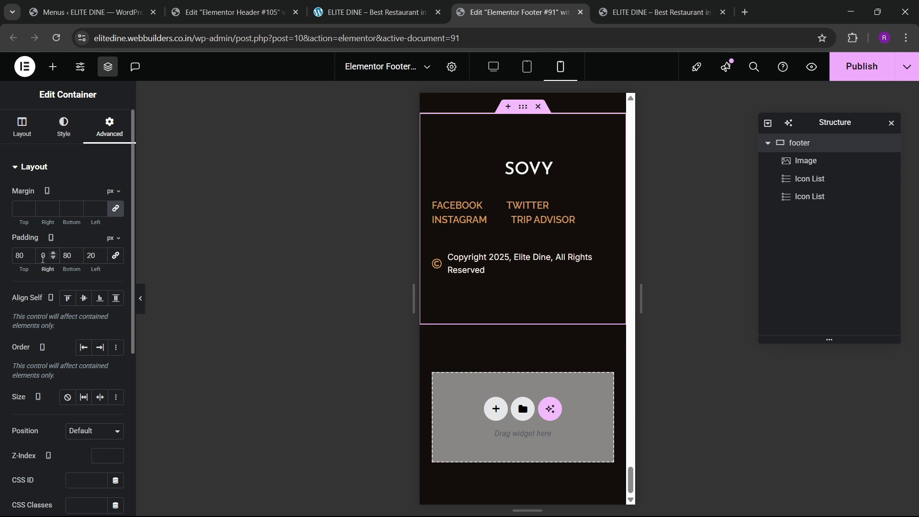
# Step: Enlarge the footer's SOVY logo on mobile to a width of about 40%
pyautogui.click(567, 169)
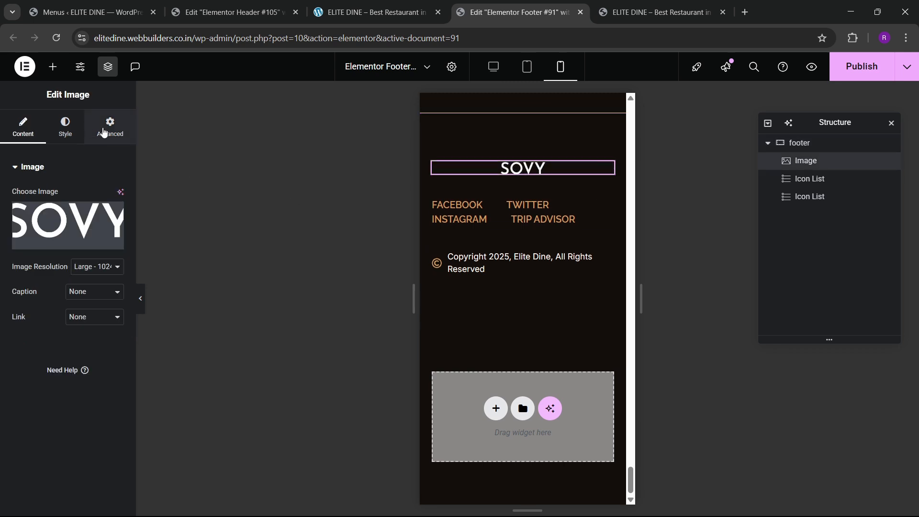
pyautogui.click(65, 129)
pyautogui.moveTo(35, 238); pyautogui.dragTo(46, 241)
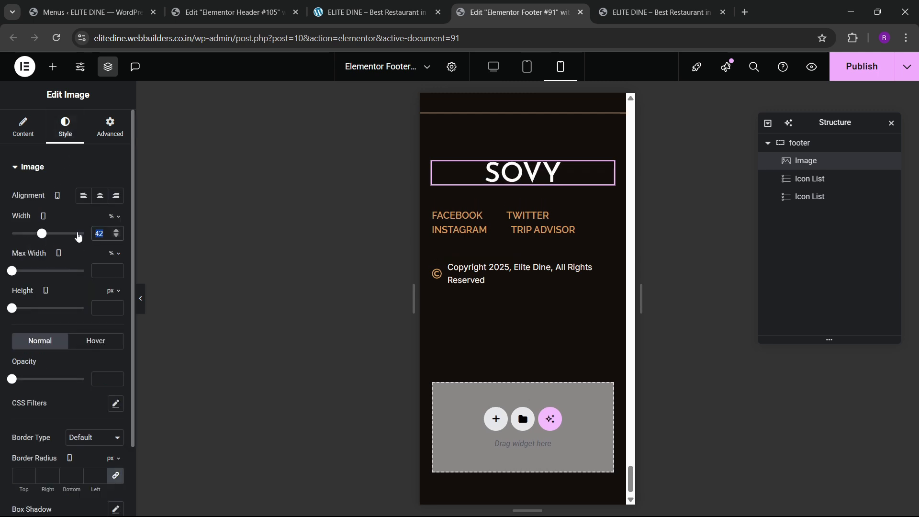
# Step: Center the footer's social links list and its copyright line on mobile
pyautogui.click(601, 219)
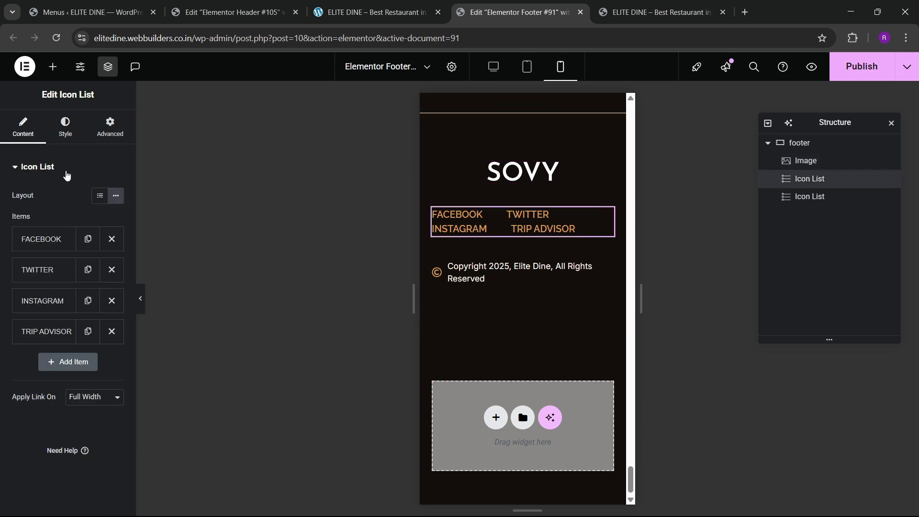
pyautogui.click(66, 129)
pyautogui.click(100, 233)
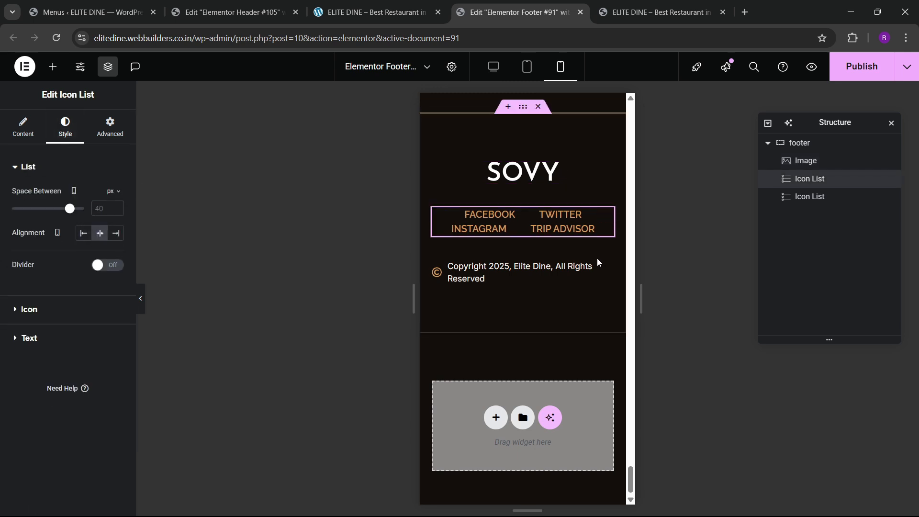
pyautogui.click(607, 268)
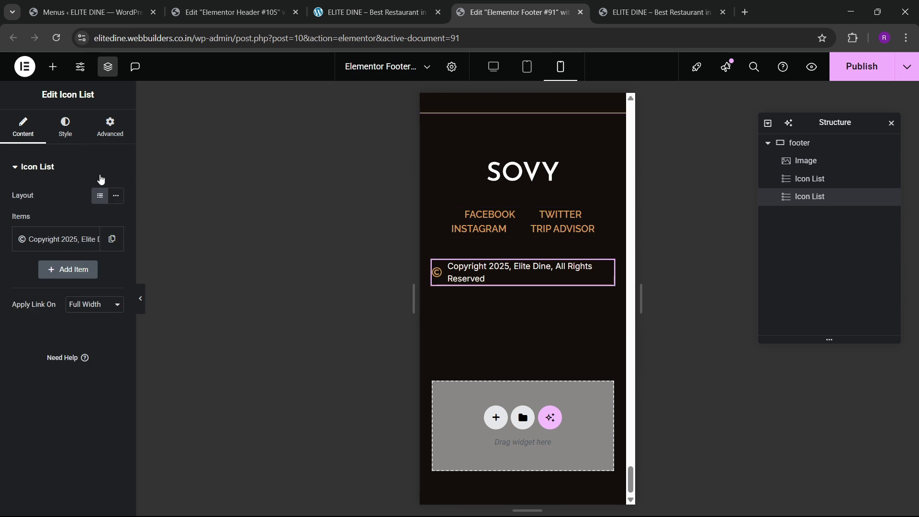
pyautogui.click(65, 127)
pyautogui.click(100, 233)
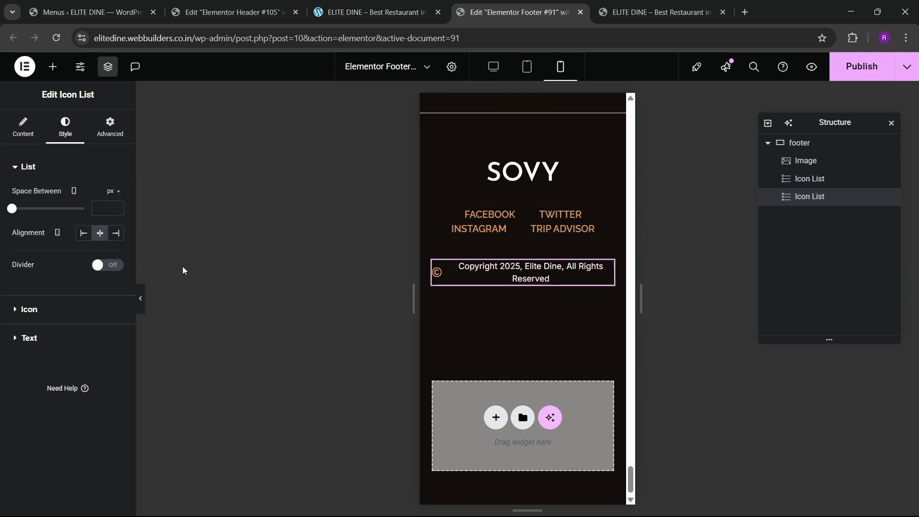
# Step: Set the mobile icon size of the footer's copyright line to 26 px and publish the footer
pyautogui.click(30, 311)
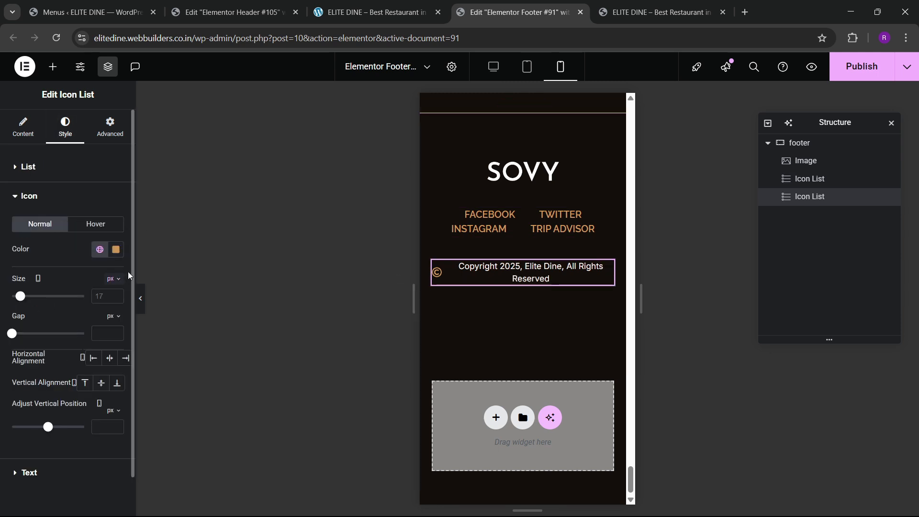
pyautogui.click(116, 294)
pyautogui.click(116, 294)
pyautogui.click(116, 294)
pyautogui.click(117, 294)
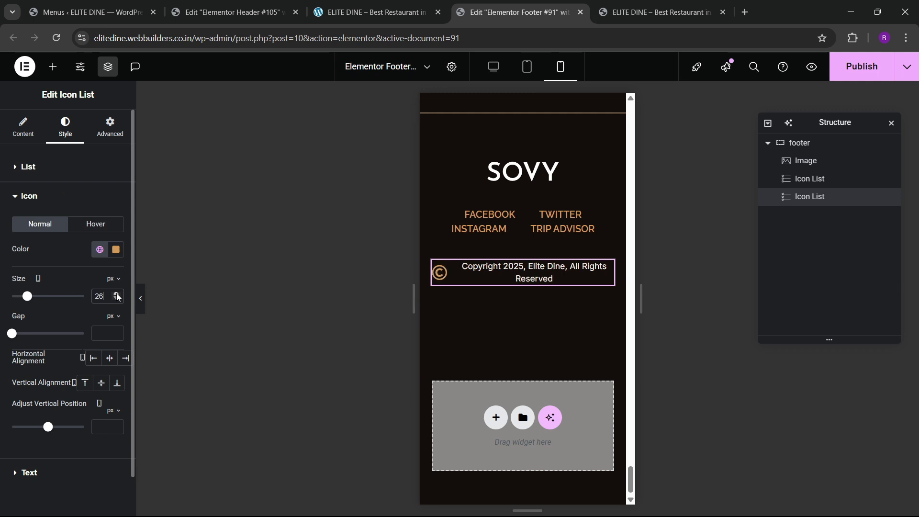
pyautogui.scroll(1, 577, 242)
pyautogui.scroll(-1, 565, 245)
pyautogui.click(858, 70)
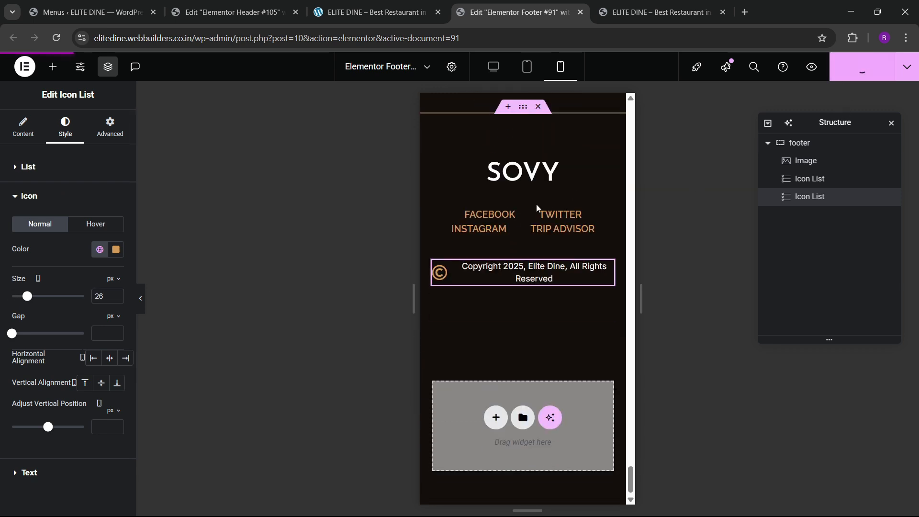
# Step: Look over the mobile page, close its editor and the extra site tab, and reload the Elementor Header #105 editor
pyautogui.scroll(6, 538, 220)
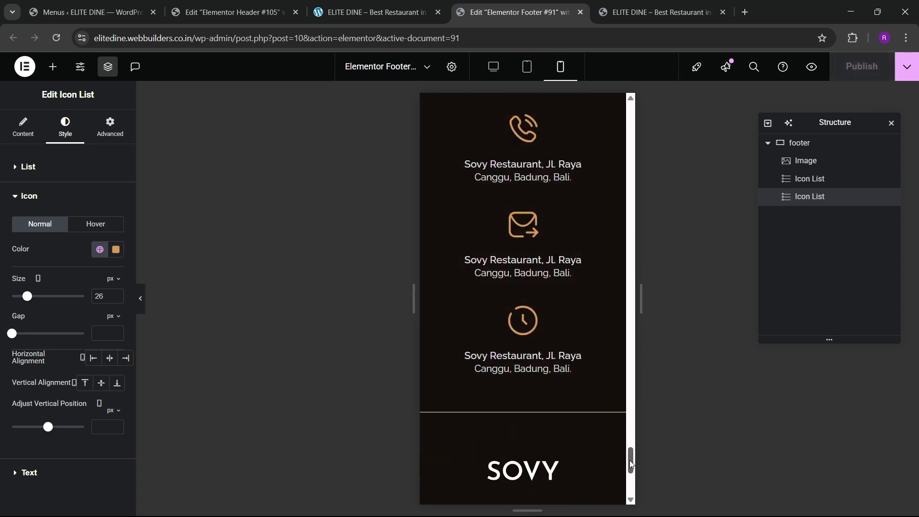
pyautogui.moveTo(630, 460); pyautogui.dragTo(629, 112)
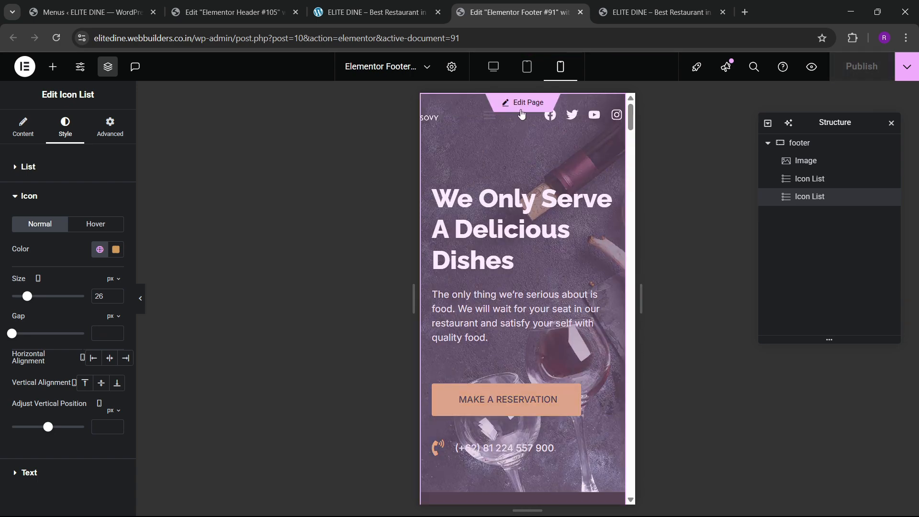
pyautogui.scroll(-5, 507, 188)
pyautogui.scroll(4, 520, 211)
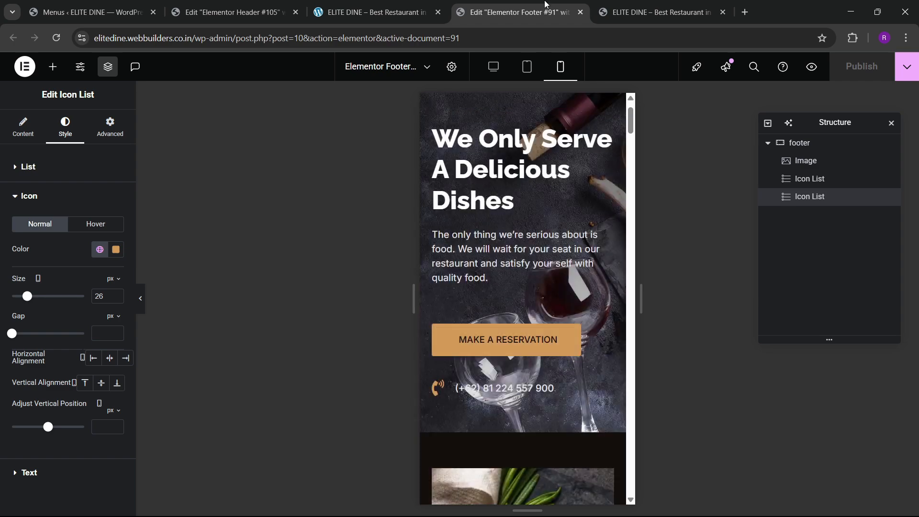
pyautogui.click(578, 13)
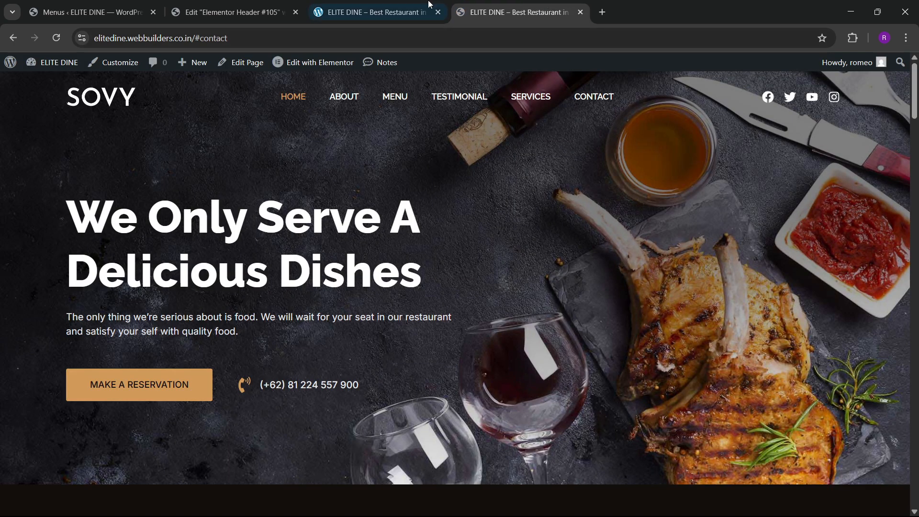
pyautogui.click(415, 11)
pyautogui.click(437, 12)
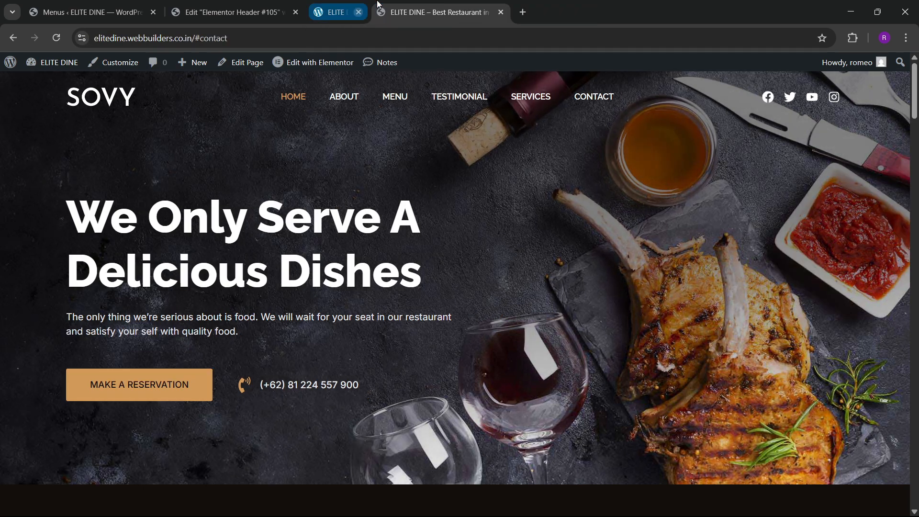
pyautogui.click(274, 5)
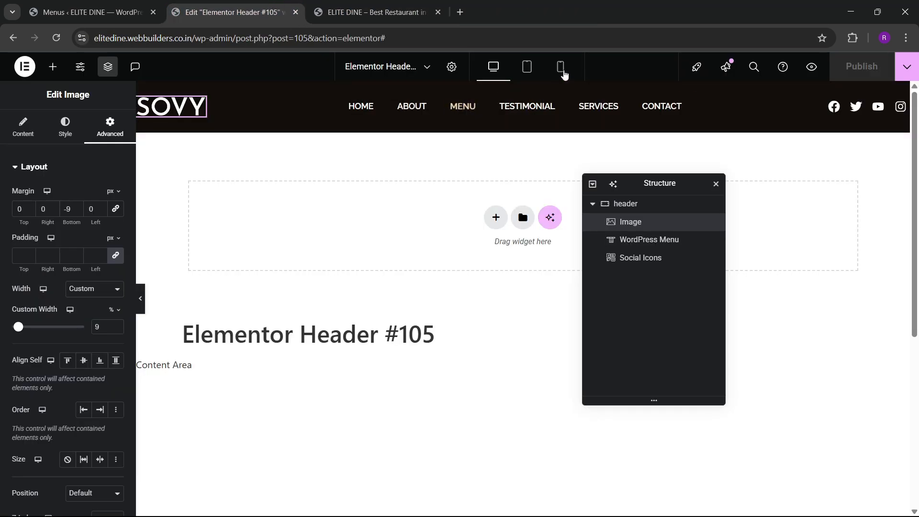
pyautogui.click(563, 69)
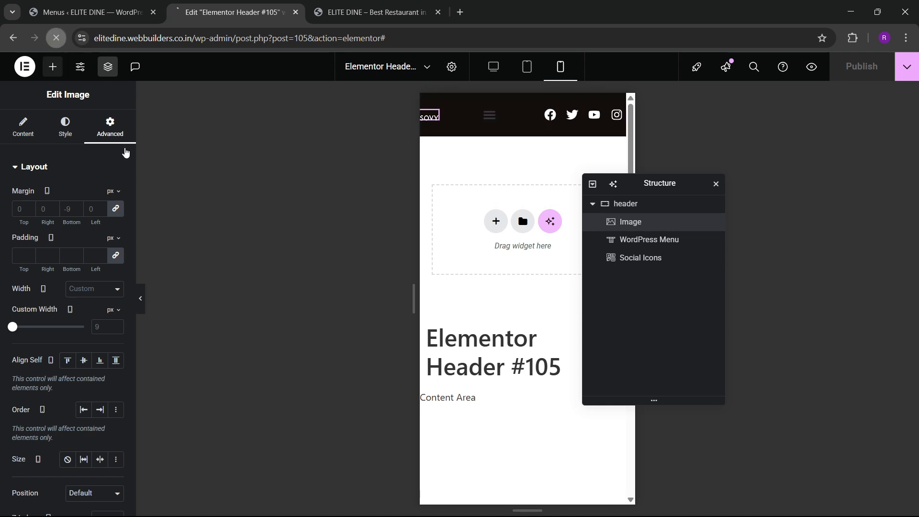
pyautogui.click(56, 37)
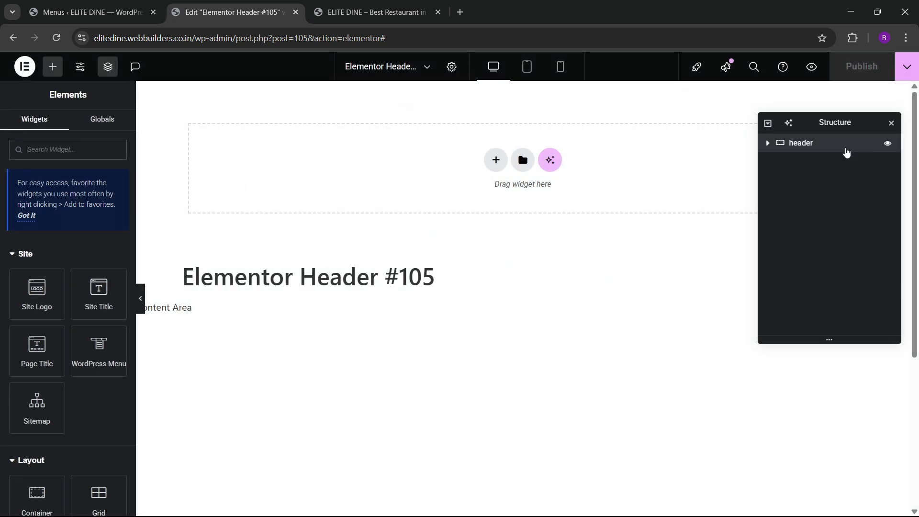
# Step: Make the header container's transparent background nearly opaque with the color #130F0CFA
pyautogui.click(842, 144)
pyautogui.click(64, 126)
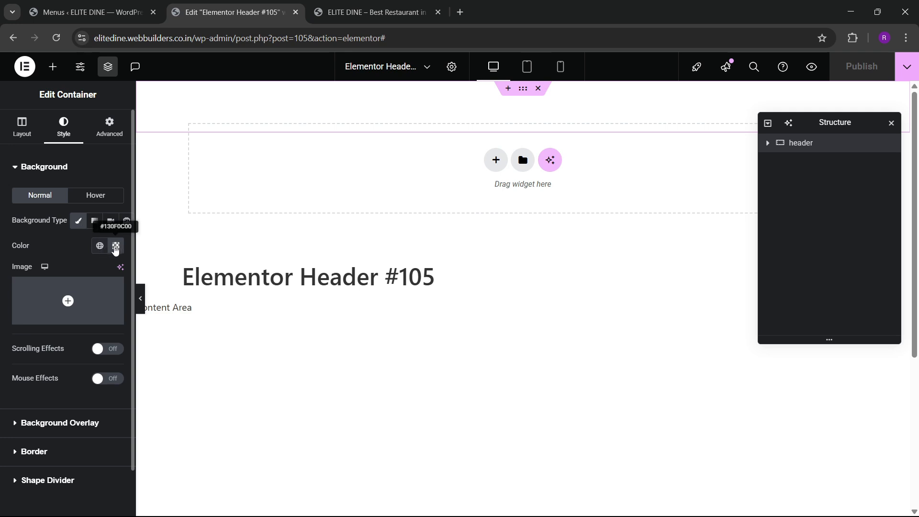
pyautogui.click(116, 245)
pyautogui.moveTo(113, 407); pyautogui.dragTo(181, 403)
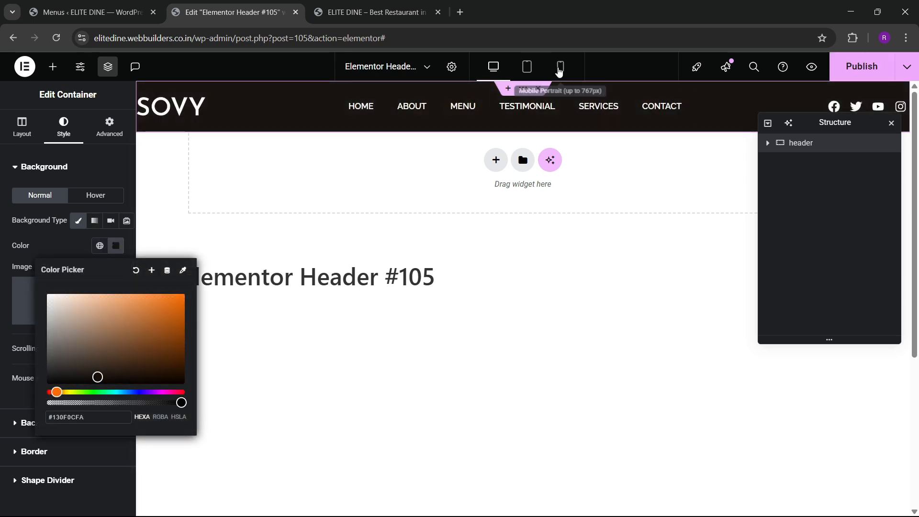
# Step: Set the header container's padding to 20 px on all sides in the mobile portrait view
pyautogui.click(559, 67)
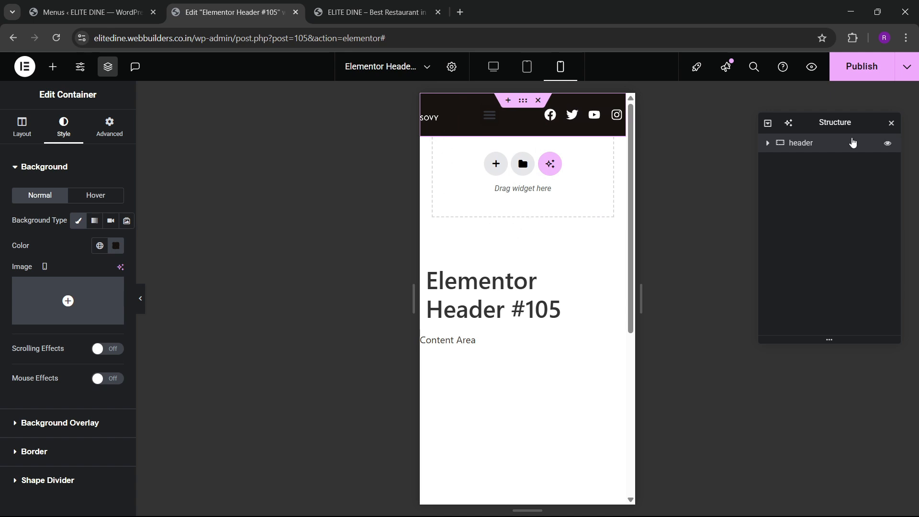
pyautogui.click(110, 126)
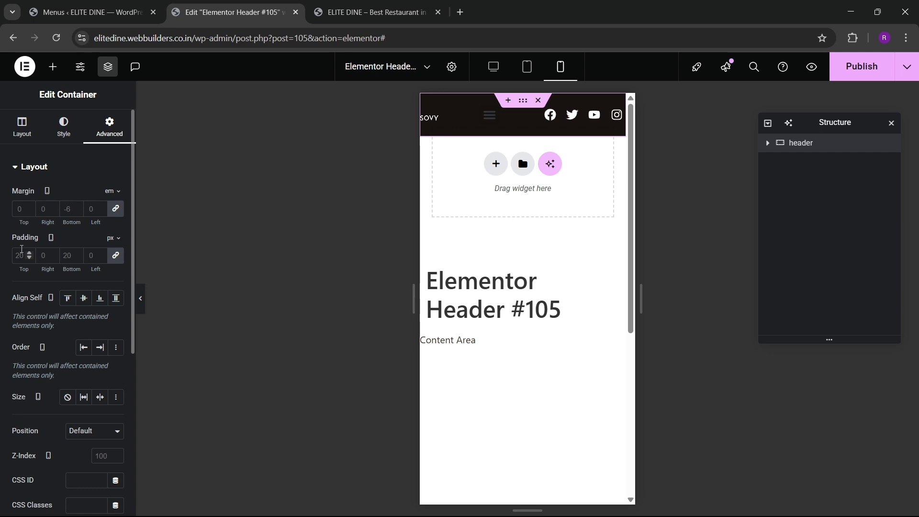
pyautogui.write('20')
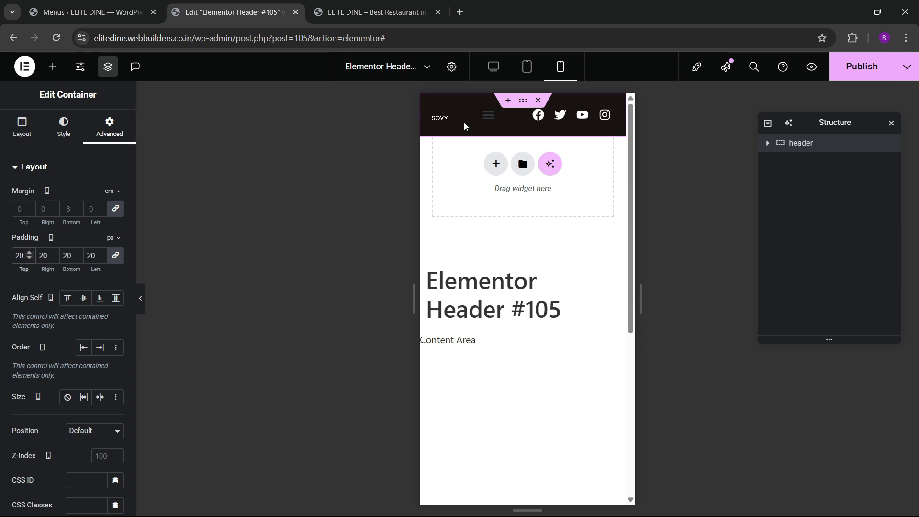
# Step: Give the SOVY logo image in the header a custom width of 100 px for the mobile view
pyautogui.click(445, 118)
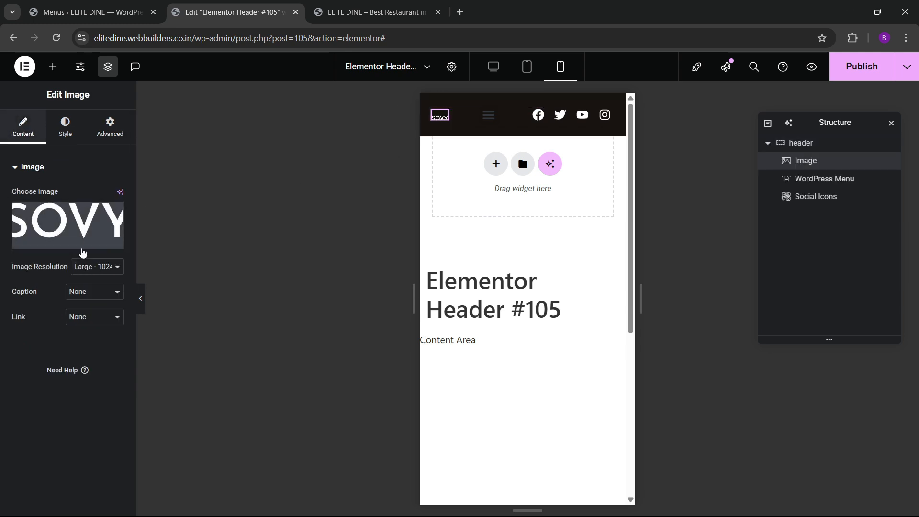
pyautogui.click(77, 130)
pyautogui.click(112, 128)
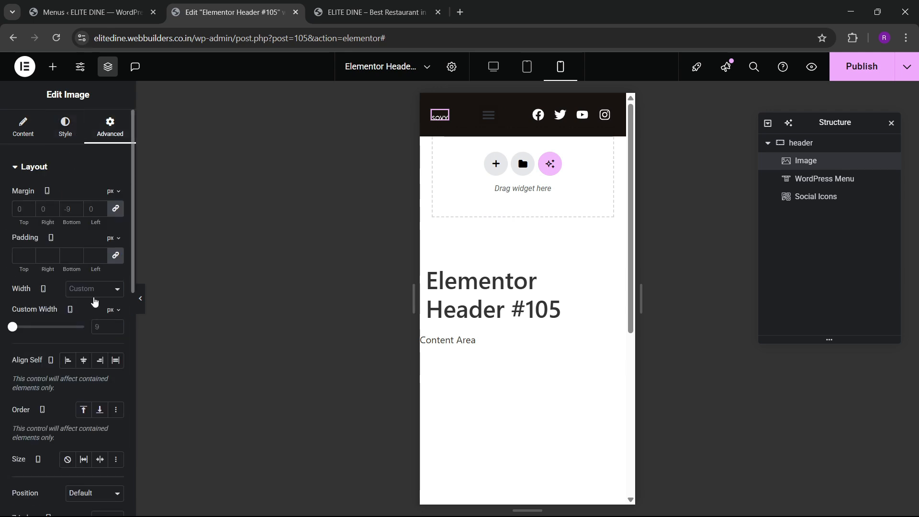
pyautogui.click(89, 293)
pyautogui.click(91, 318)
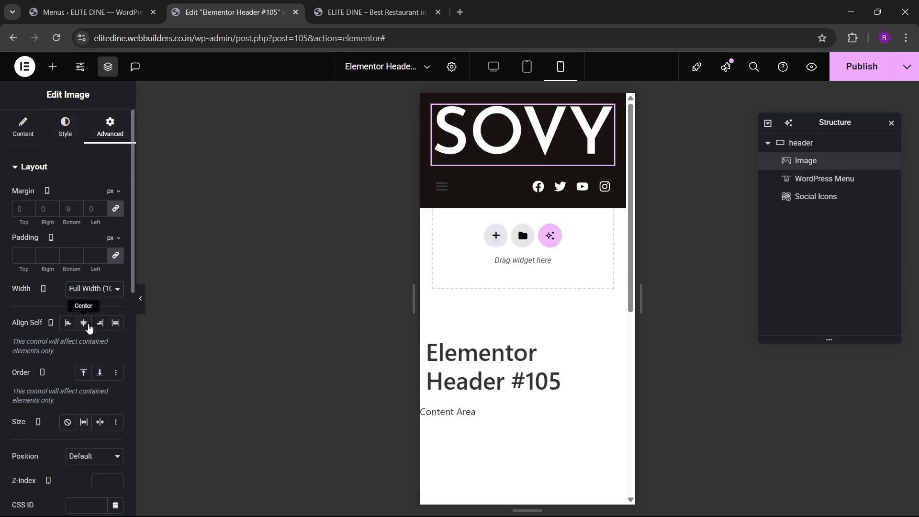
pyautogui.click(94, 289)
pyautogui.click(91, 344)
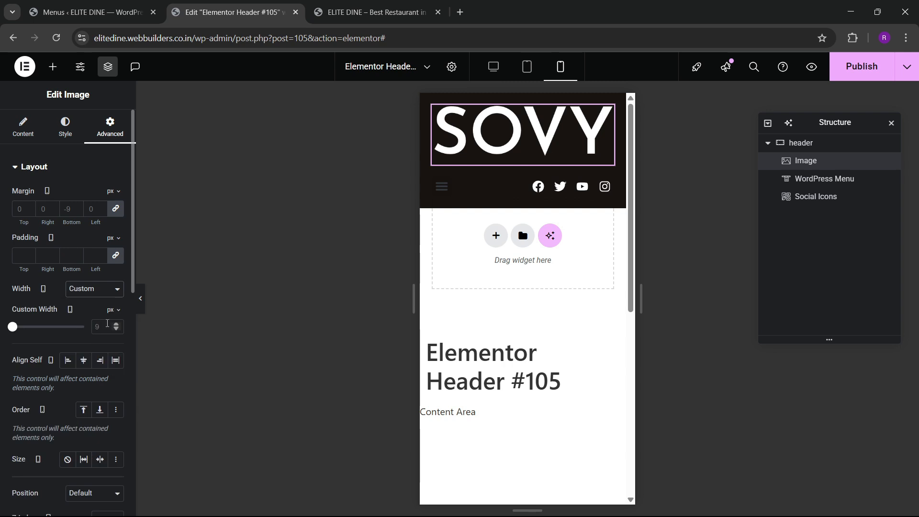
pyautogui.click(115, 326)
pyautogui.write('3')
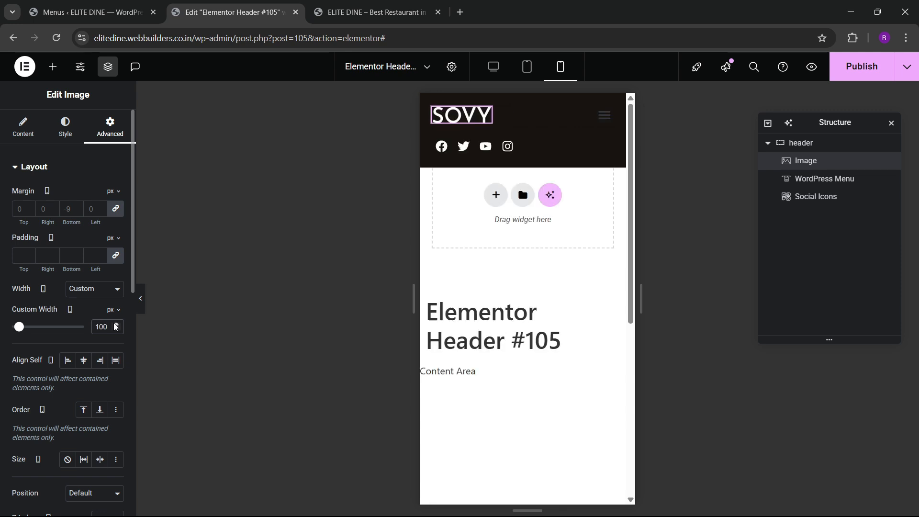
# Step: Style the WordPress Menu toggle button's normal state with a golden global background and the icon color #FFFFFF
pyautogui.click(604, 114)
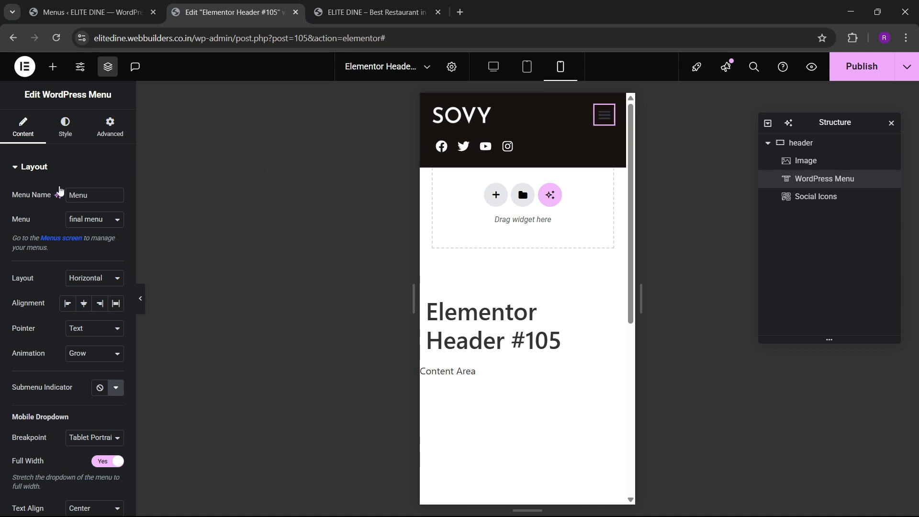
pyautogui.scroll(-4, 71, 250)
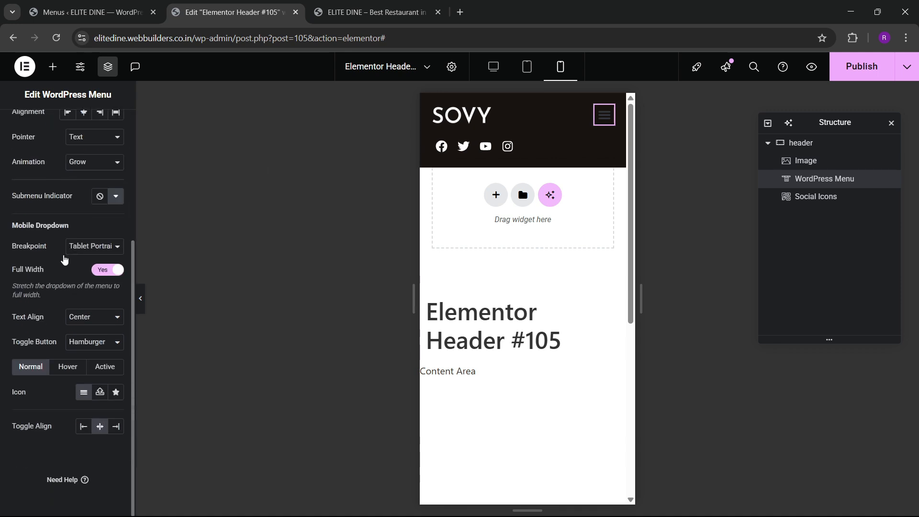
pyautogui.scroll(4, 64, 259)
pyautogui.click(65, 127)
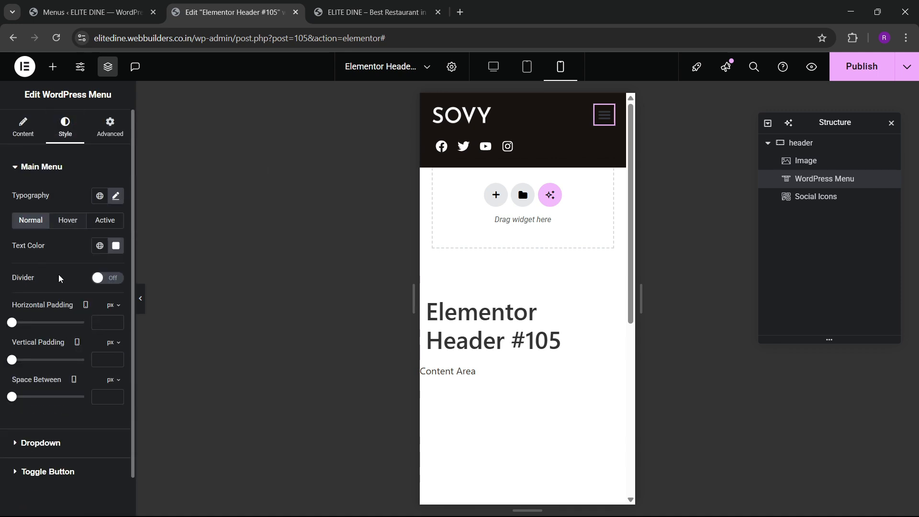
pyautogui.scroll(-1, 59, 282)
pyautogui.click(33, 395)
pyautogui.scroll(-3, 52, 368)
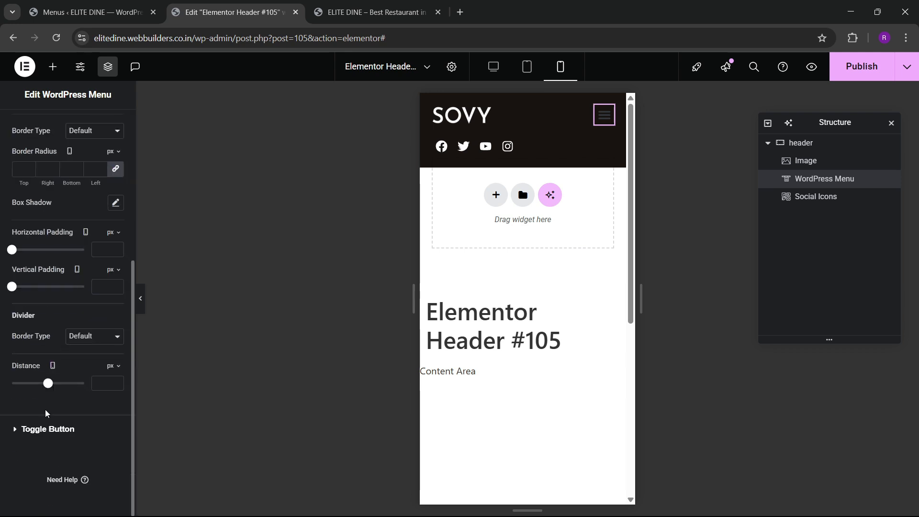
pyautogui.click(45, 429)
pyautogui.click(100, 303)
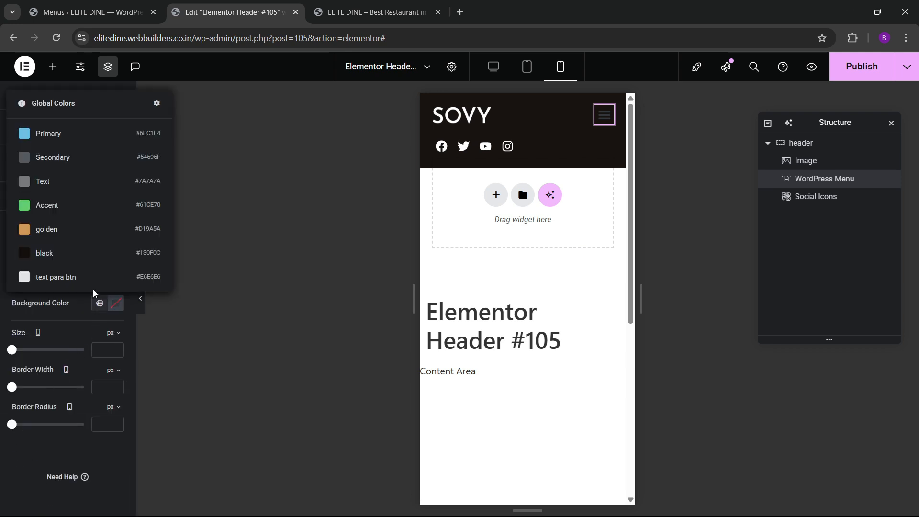
pyautogui.click(70, 231)
pyautogui.click(115, 279)
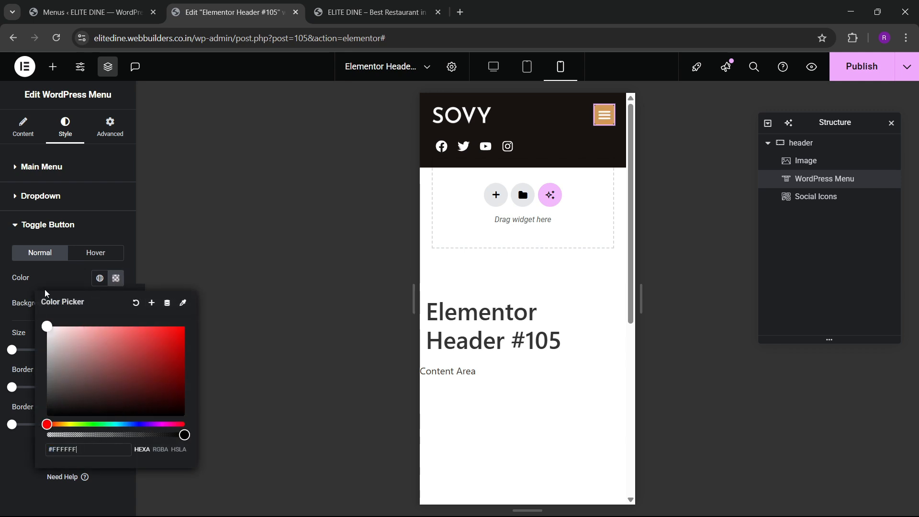
pyautogui.click(115, 279)
# Step: Set the menu toggle button's hover state to a white background with the black global icon color
pyautogui.click(96, 252)
pyautogui.click(100, 306)
pyautogui.click(115, 305)
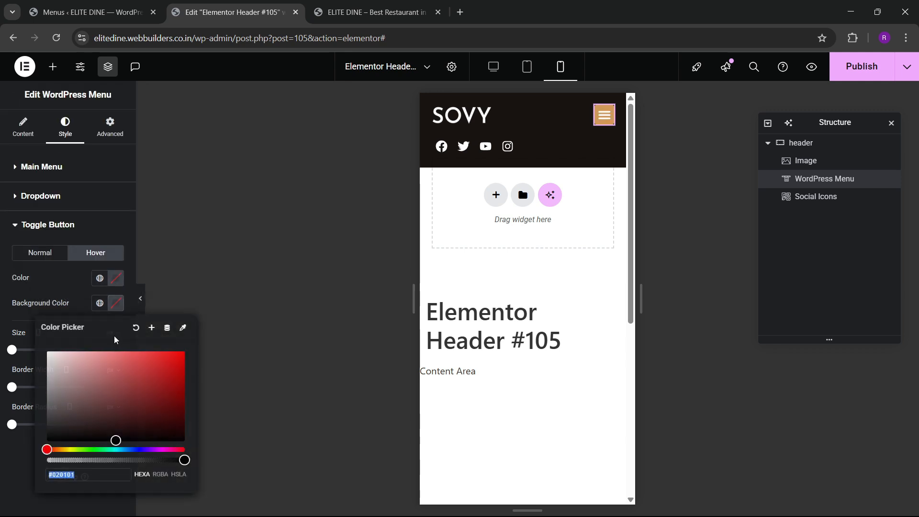
pyautogui.moveTo(97, 383); pyautogui.dragTo(22, 318)
pyautogui.click(57, 301)
pyautogui.click(100, 278)
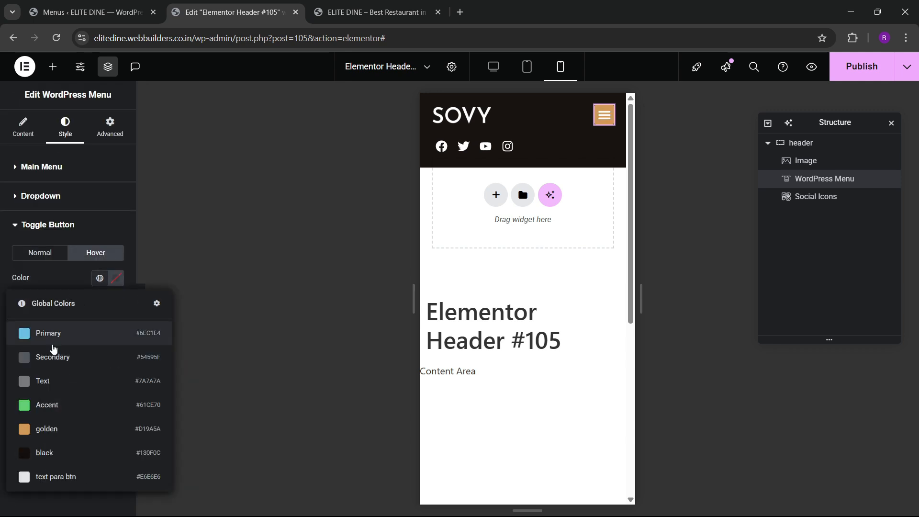
pyautogui.click(52, 451)
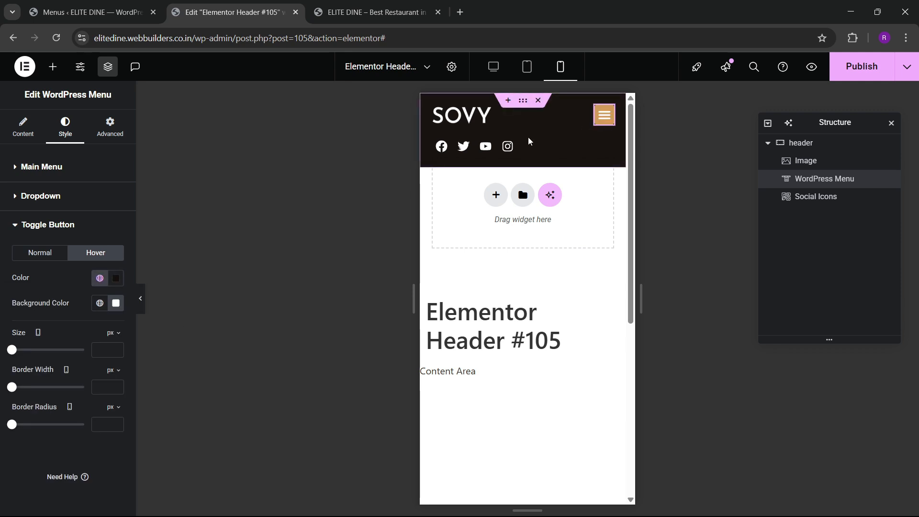
# Step: Set the mobile padding of the header's social icons to 0.2 em
pyautogui.click(511, 145)
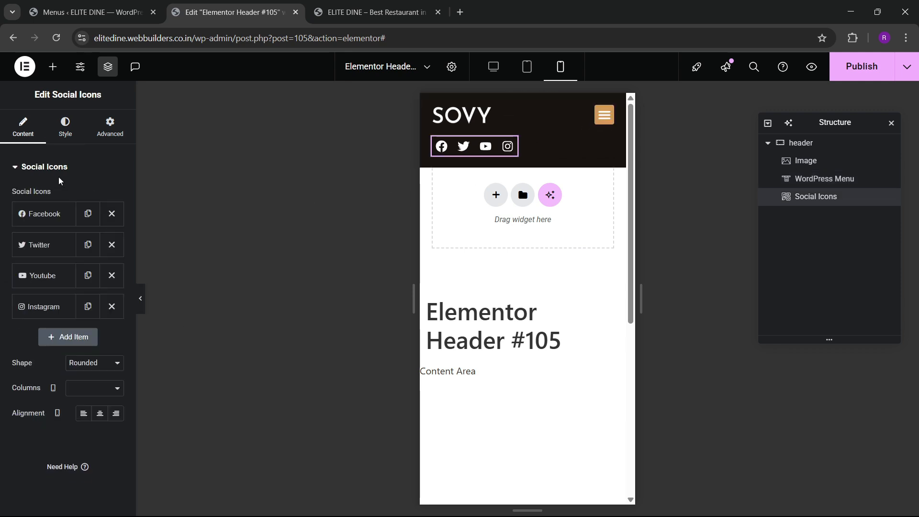
pyautogui.click(56, 133)
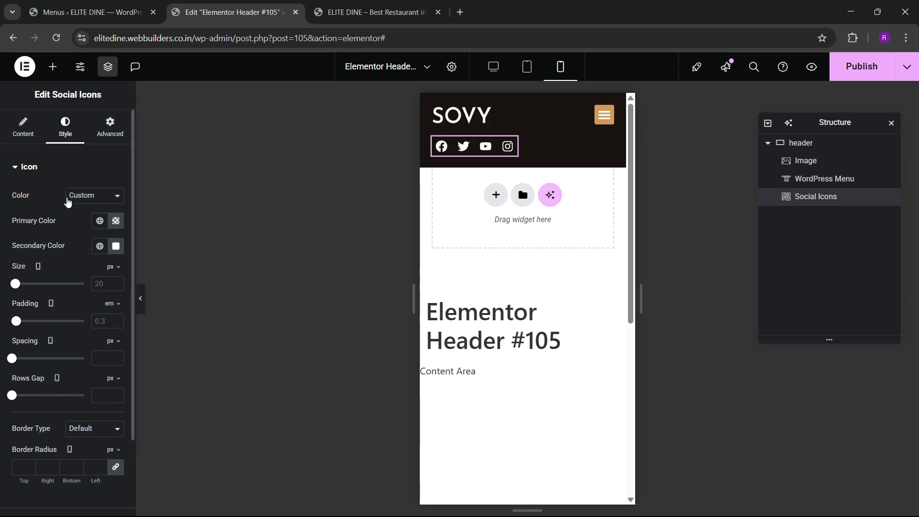
pyautogui.scroll(-2, 78, 285)
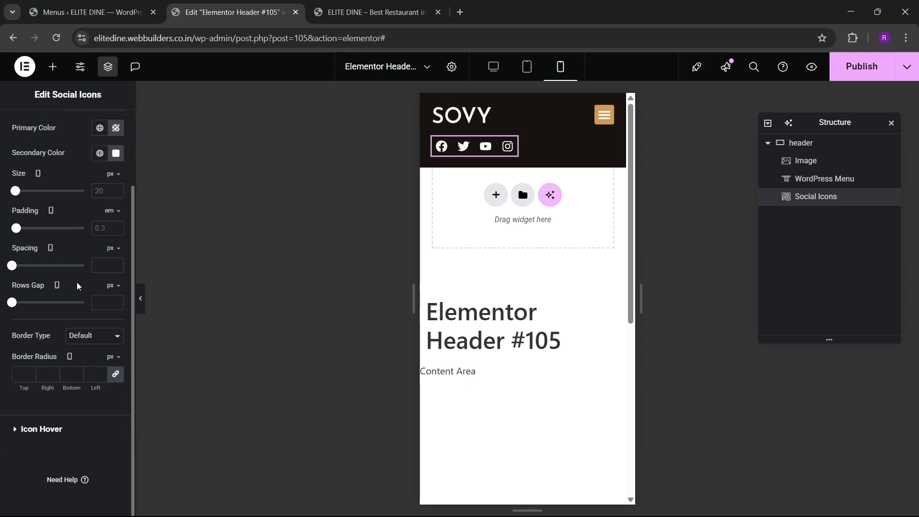
pyautogui.click(116, 229)
pyautogui.click(117, 227)
pyautogui.click(116, 232)
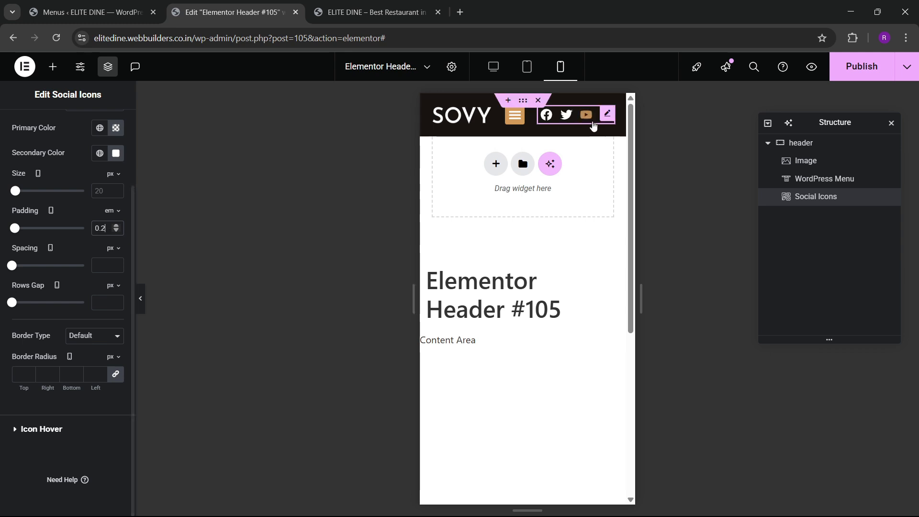
# Step: Set the font family of the WordPress Menu's dropdown items to Raleway
pyautogui.click(512, 126)
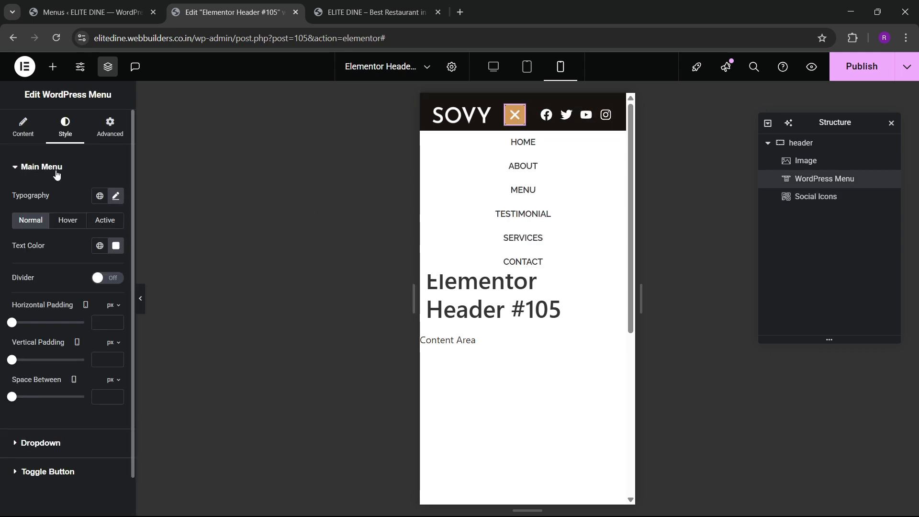
pyautogui.scroll(-1, 45, 234)
pyautogui.click(42, 401)
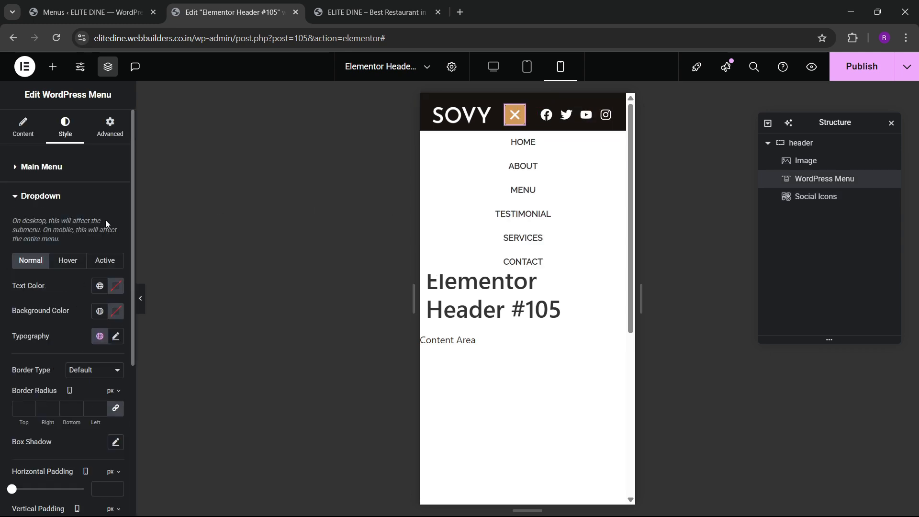
pyautogui.scroll(-3, 109, 277)
pyautogui.click(116, 217)
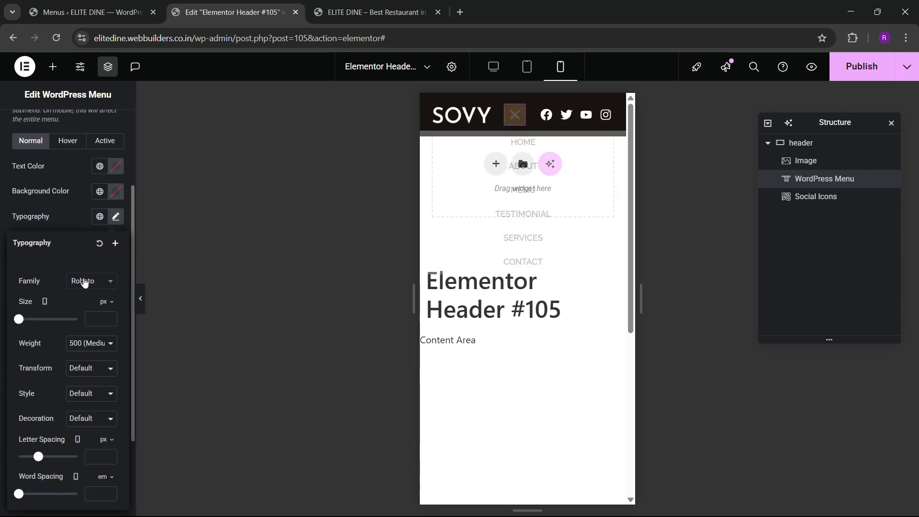
pyautogui.click(85, 282)
pyautogui.write('ralewa')
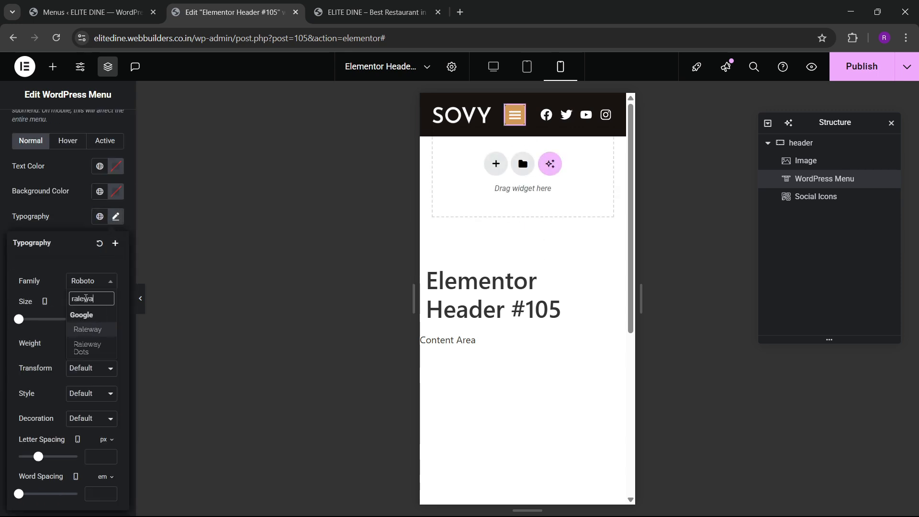
pyautogui.press('Return')
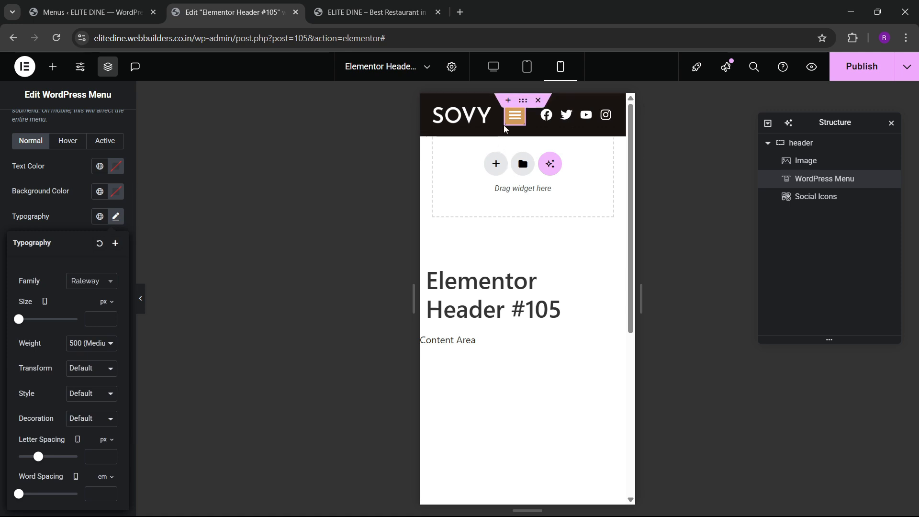
# Step: Set the dropdown items' mobile font size to 13 px and their weight to 600 (Semi Bold), with the menu expanded
pyautogui.click(514, 115)
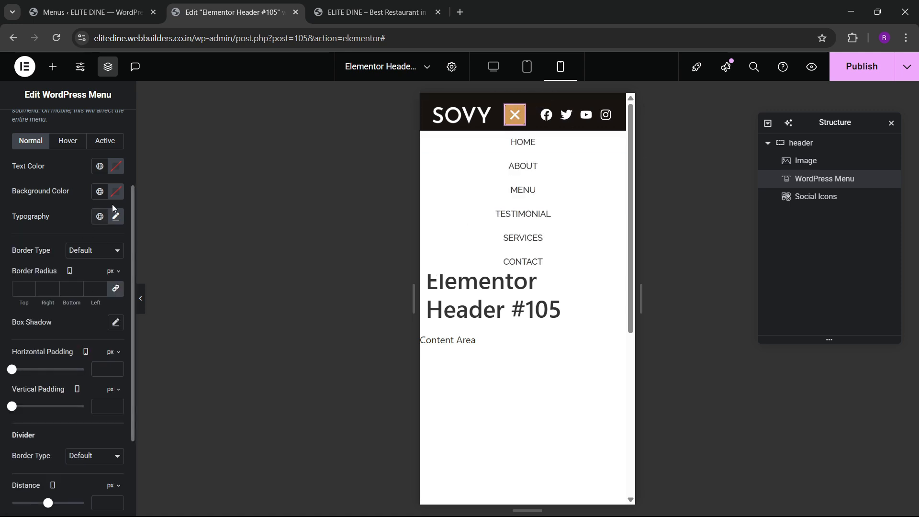
pyautogui.click(116, 217)
pyautogui.write('12')
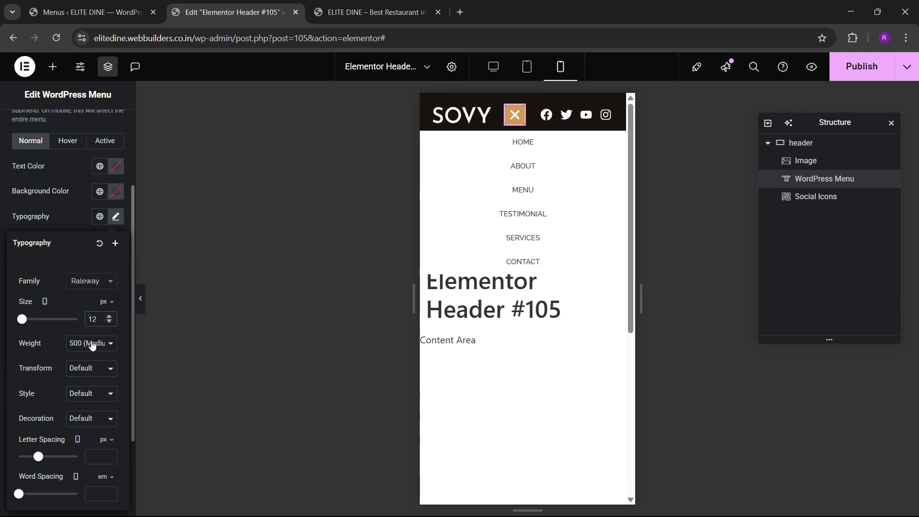
pyautogui.click(93, 343)
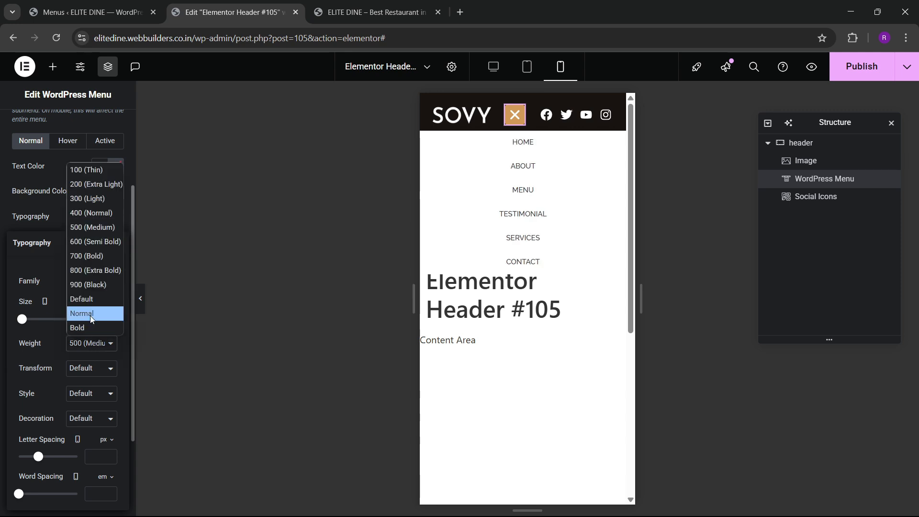
pyautogui.click(93, 270)
pyautogui.click(103, 339)
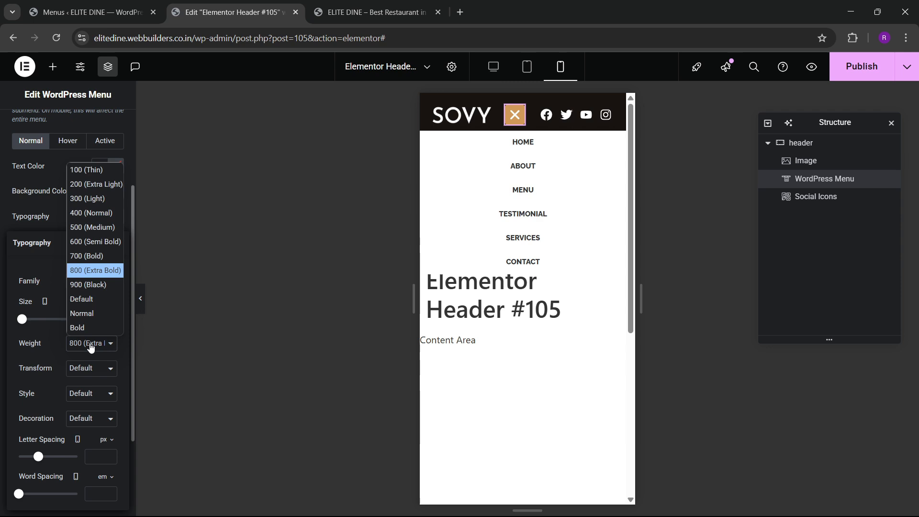
pyautogui.click(89, 244)
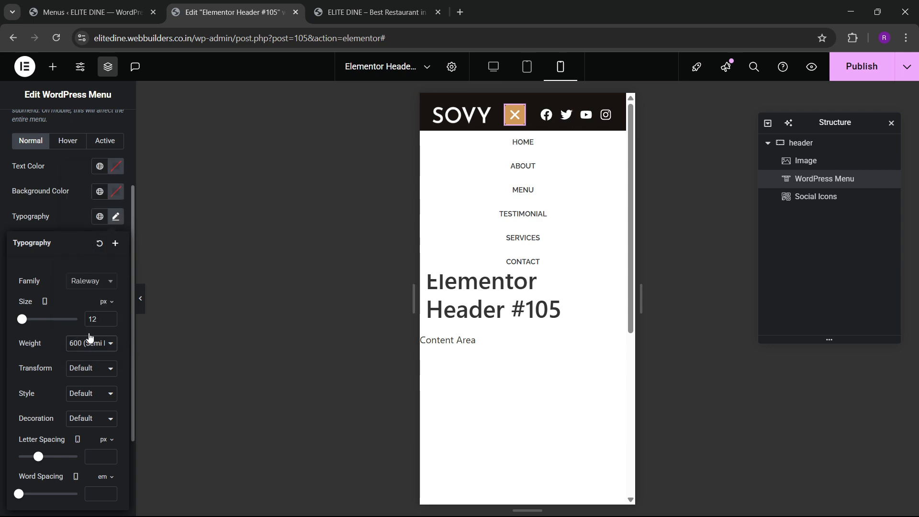
pyautogui.click(109, 316)
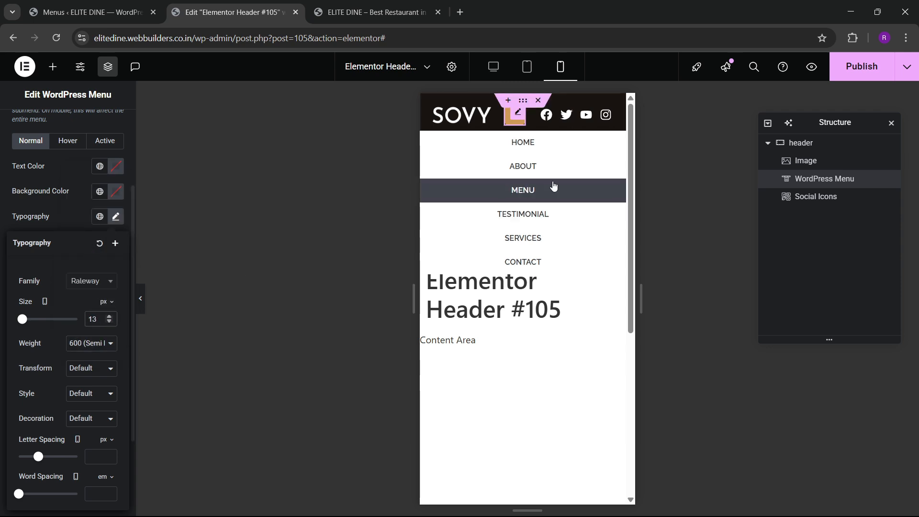
# Step: Set the hover background of the dropdown menu items to the golden global color #D19A5A
pyautogui.click(76, 206)
pyautogui.click(68, 143)
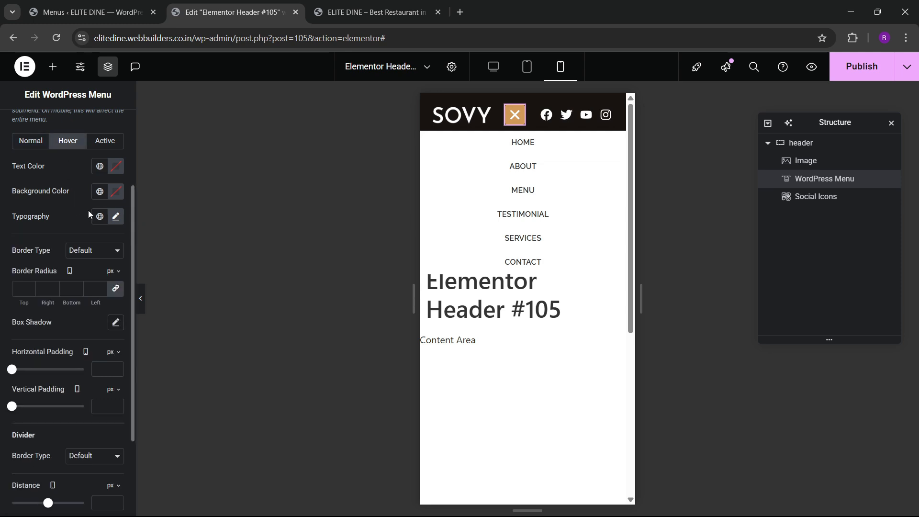
pyautogui.click(100, 191)
pyautogui.click(57, 340)
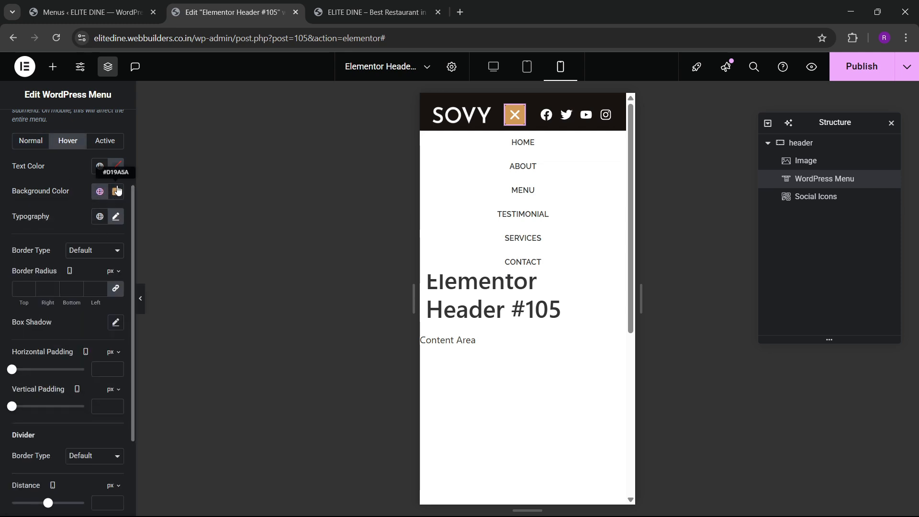
pyautogui.click(116, 166)
pyautogui.click(93, 148)
# Step: Give the dropdown's active items the golden global background and the text color #FFFFFF, and expand the menu to check them
pyautogui.click(99, 142)
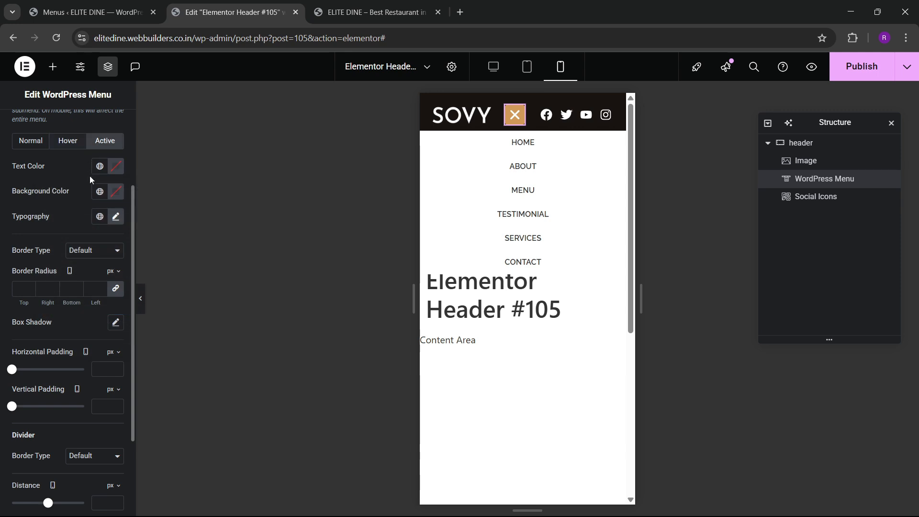
pyautogui.click(99, 191)
pyautogui.click(63, 317)
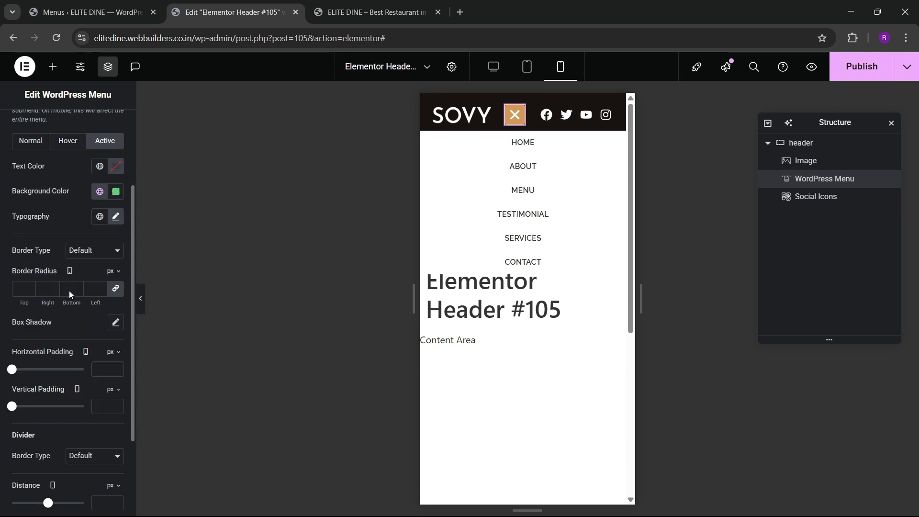
pyautogui.click(100, 191)
pyautogui.click(71, 341)
pyautogui.click(115, 192)
pyautogui.moveTo(92, 258); pyautogui.dragTo(36, 171)
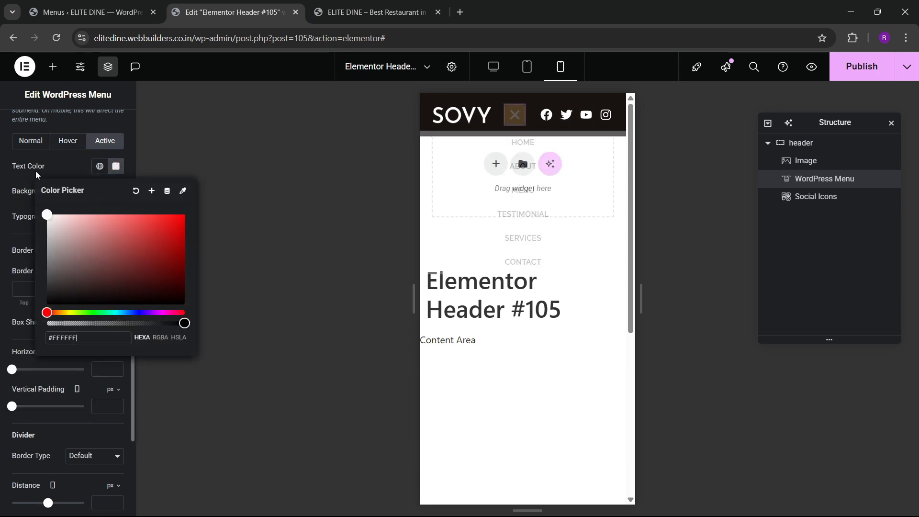
pyautogui.click(36, 171)
pyautogui.click(512, 123)
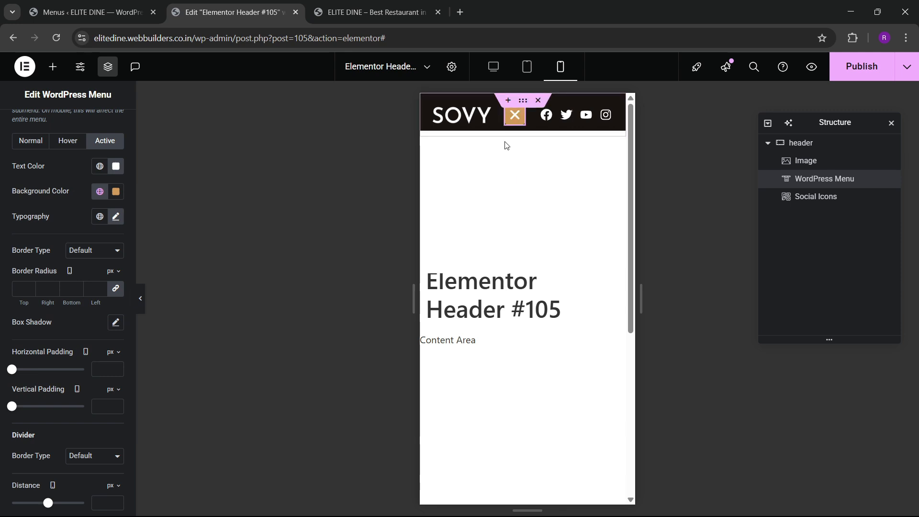
# Step: Try a 12 px font size for the dropdown's active items and return it to 13 px
pyautogui.click(116, 217)
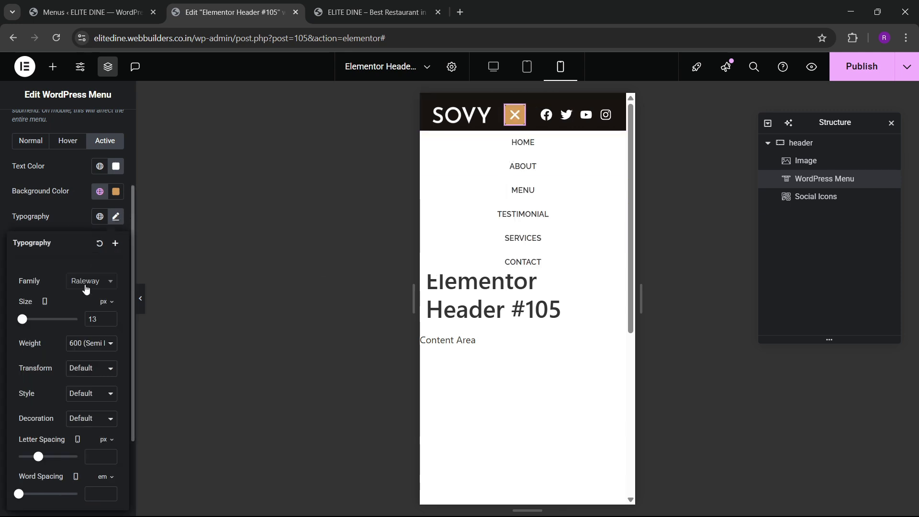
pyautogui.click(109, 322)
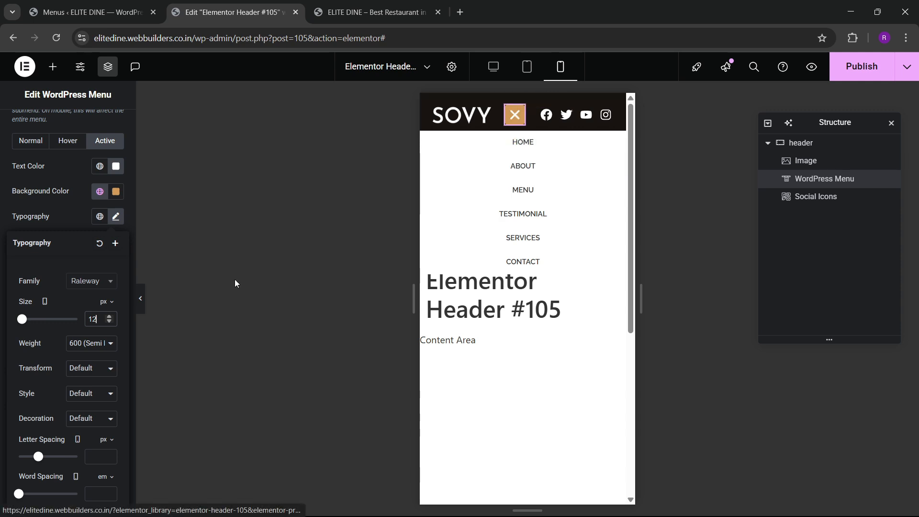
pyautogui.click(108, 317)
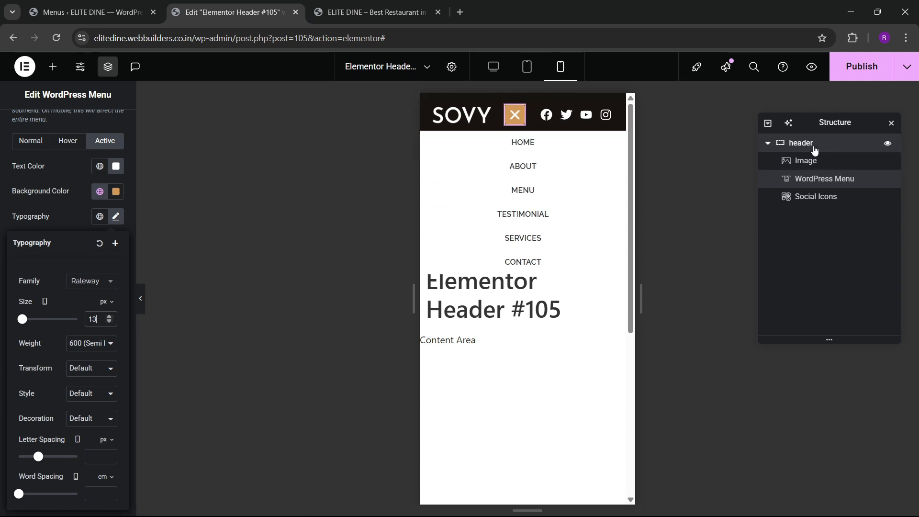
# Step: Compare 10 px and 20 px mobile padding on the header container and set it to 10 px on all sides
pyautogui.click(814, 146)
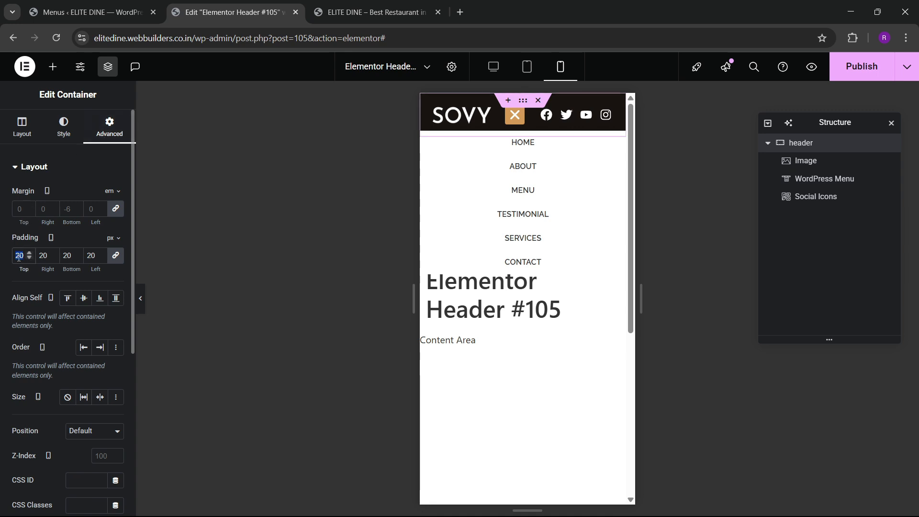
pyautogui.write('10')
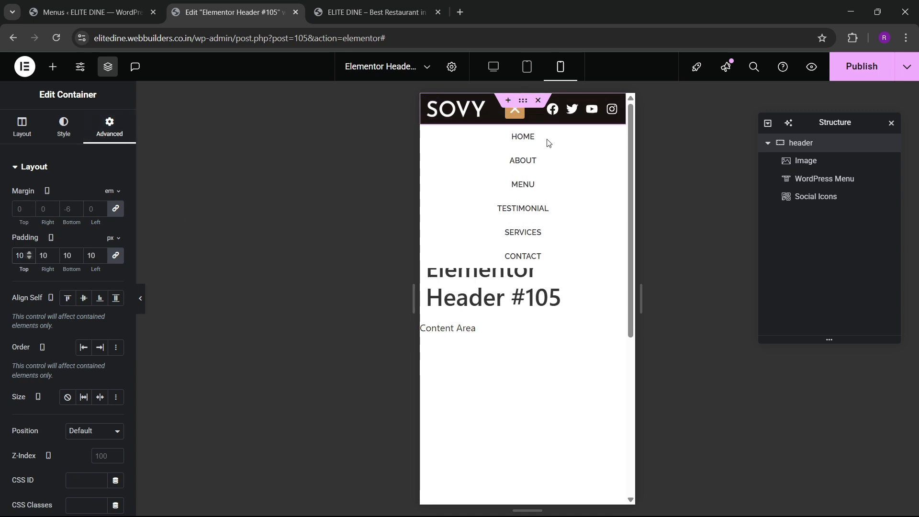
pyautogui.press('BackSpace')
pyautogui.press('BackSpace')
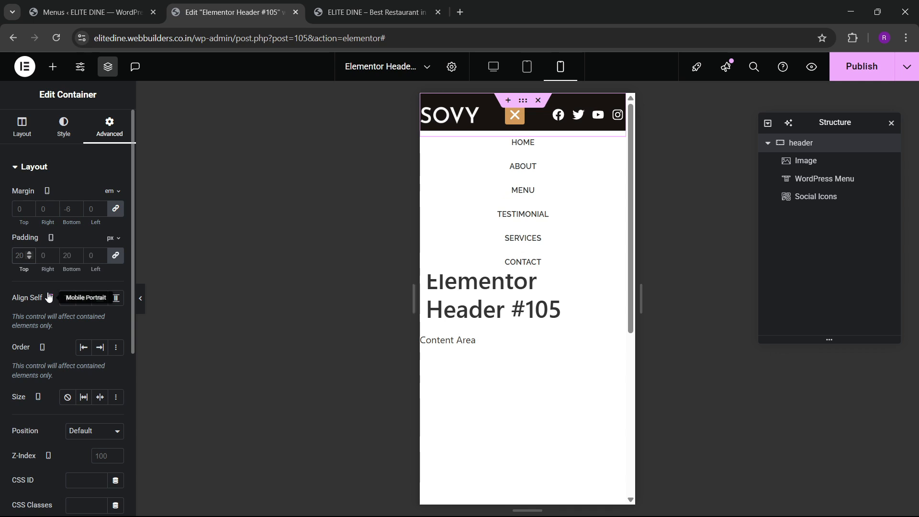
pyautogui.write('20')
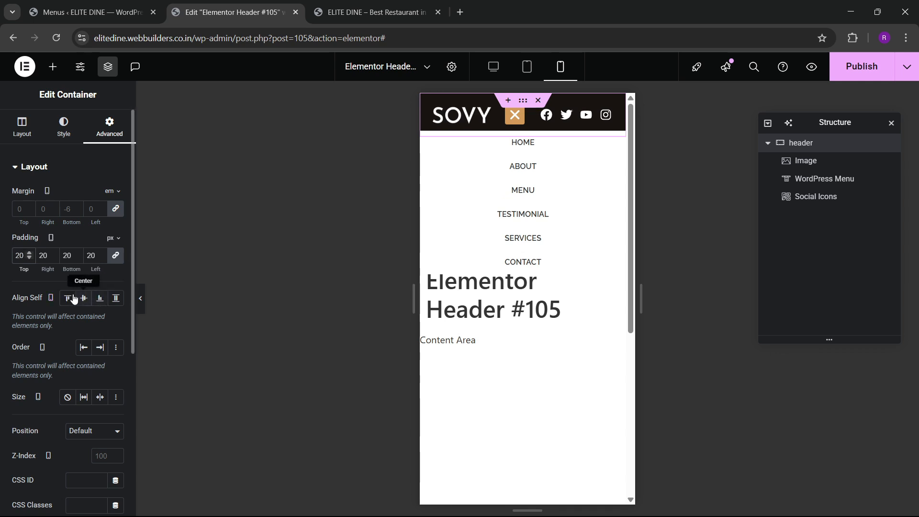
pyautogui.press('BackSpace')
pyautogui.press('BackSpace')
pyautogui.write('10')
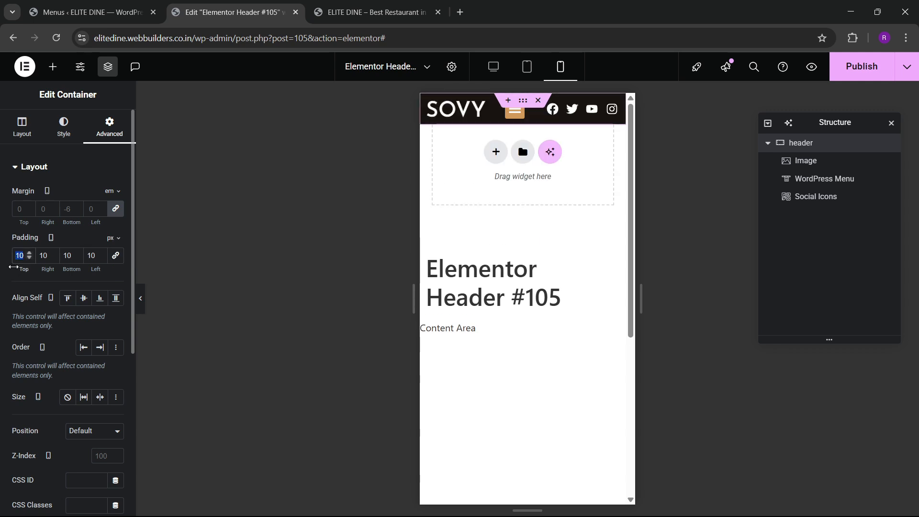
# Step: Unlink the header container's mobile padding values and set the top and bottom padding to 20 px
pyautogui.write('20')
pyautogui.press('Tab')
pyautogui.press('Tab')
pyautogui.write('20')
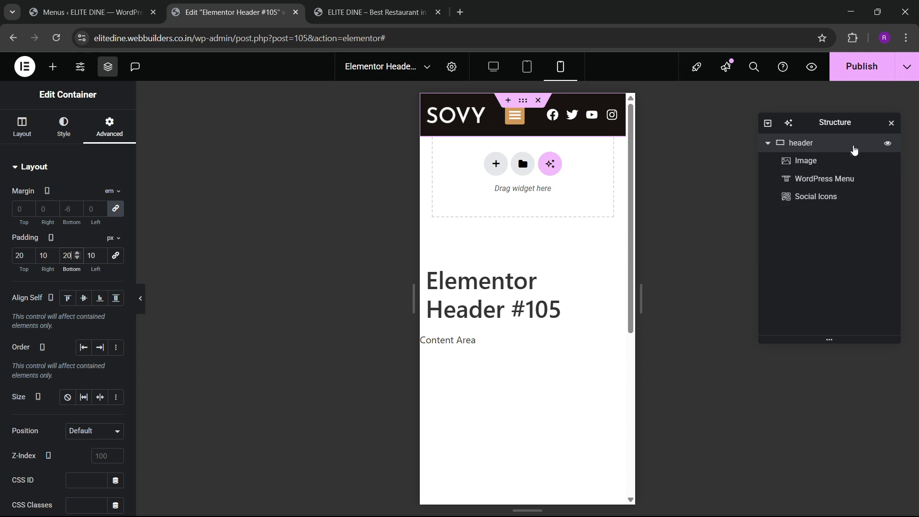
# Step: Make the header container's background color fully transparent and publish the header
pyautogui.click(64, 125)
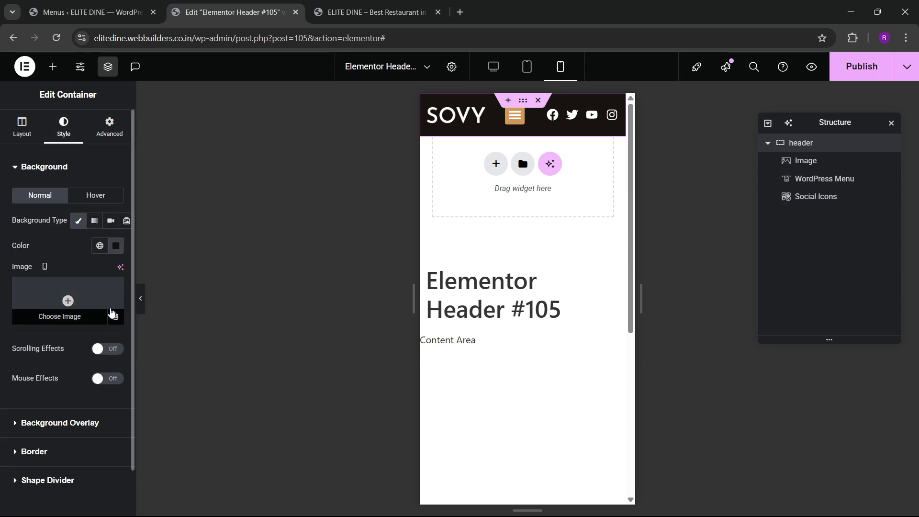
pyautogui.click(115, 246)
pyautogui.moveTo(181, 402); pyautogui.dragTo(47, 402)
pyautogui.click(48, 256)
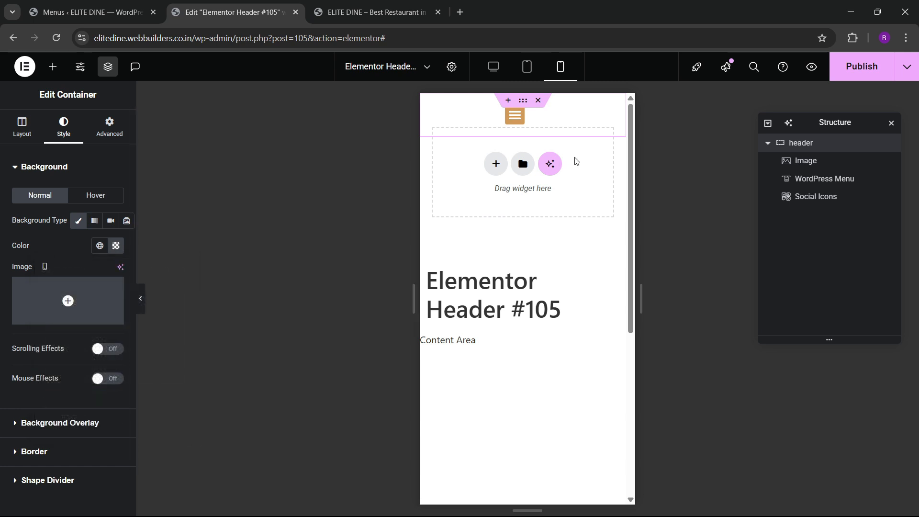
pyautogui.click(857, 70)
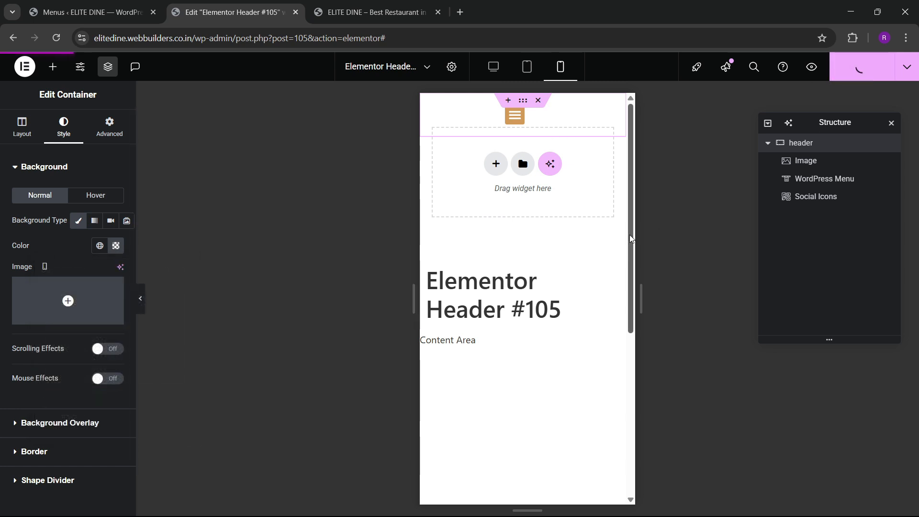
# Step: Inspect the live home page at mobile width, try its header menu toggle, and return to the desktop view
pyautogui.click(373, 12)
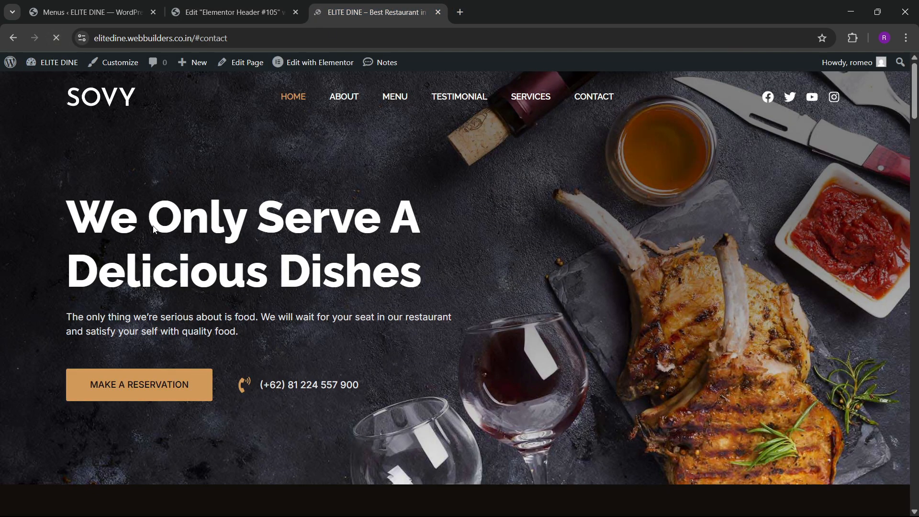
pyautogui.rightClick(6, 230)
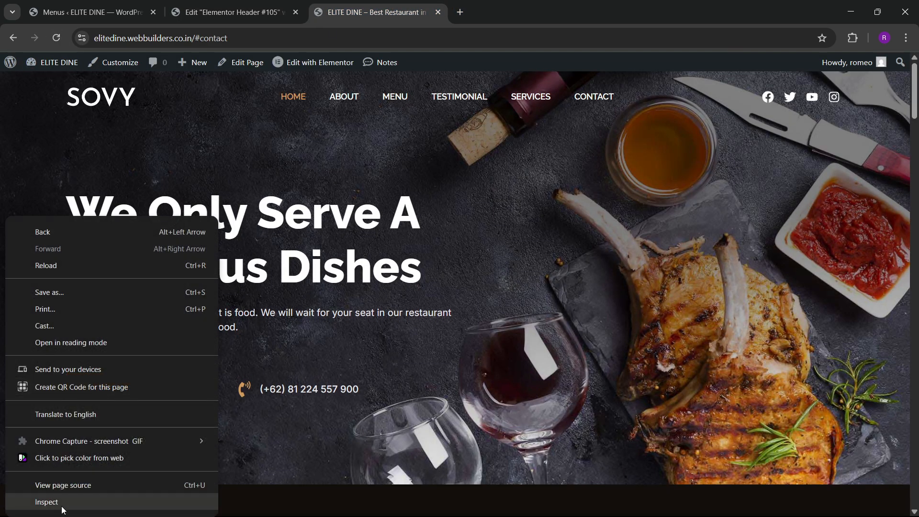
pyautogui.click(47, 501)
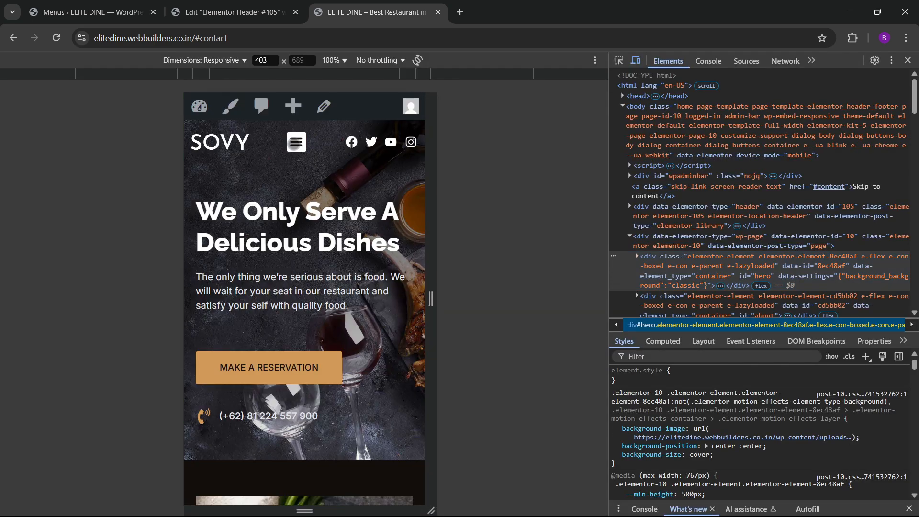
pyautogui.click(296, 142)
pyautogui.click(907, 60)
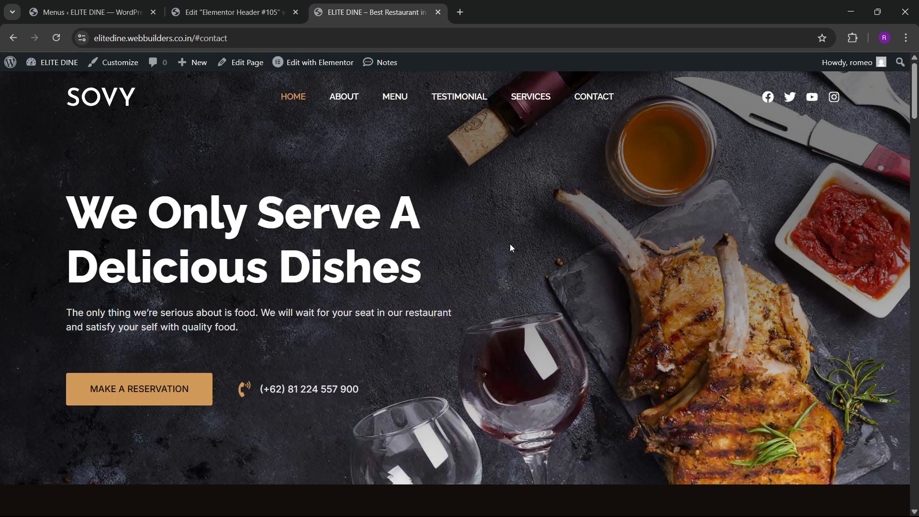
pyautogui.scroll(-4, 482, 290)
pyautogui.scroll(3, 480, 290)
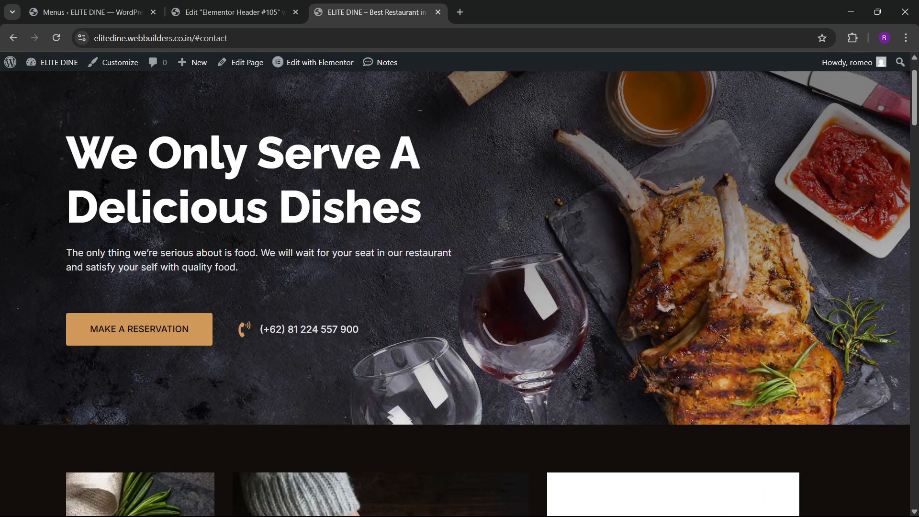
pyautogui.scroll(2, 364, 143)
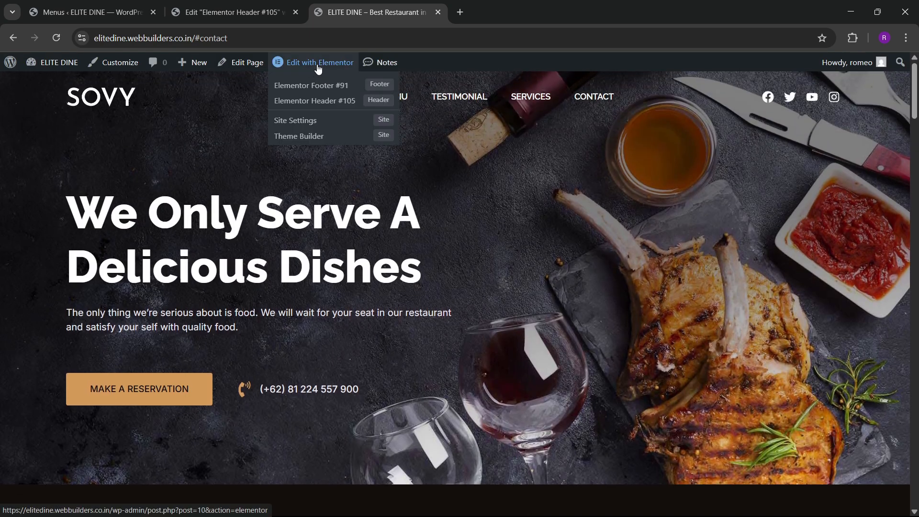
# Step: Open the Home page for editing with Elementor in a new tab and close the header editor tab
pyautogui.rightClick(335, 77)
pyautogui.click(378, 83)
pyautogui.click(507, 9)
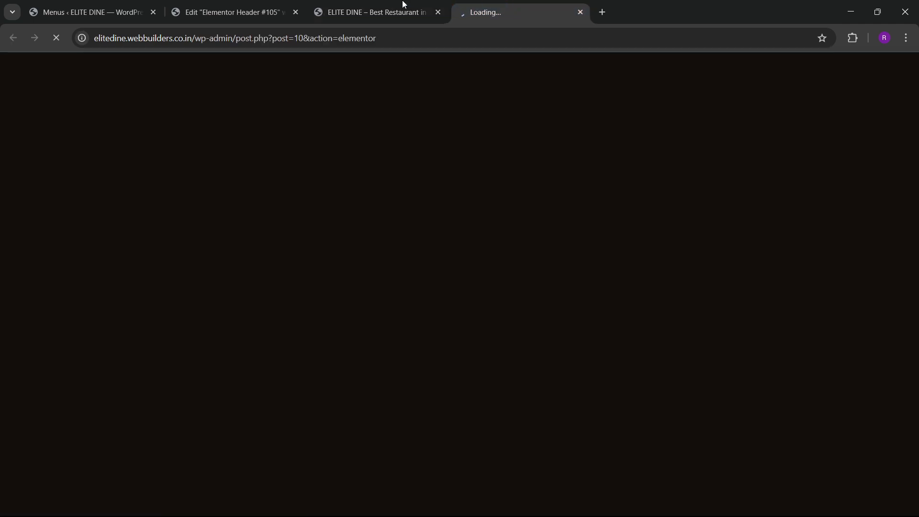
pyautogui.click(378, 12)
pyautogui.click(305, 17)
pyautogui.click(290, 14)
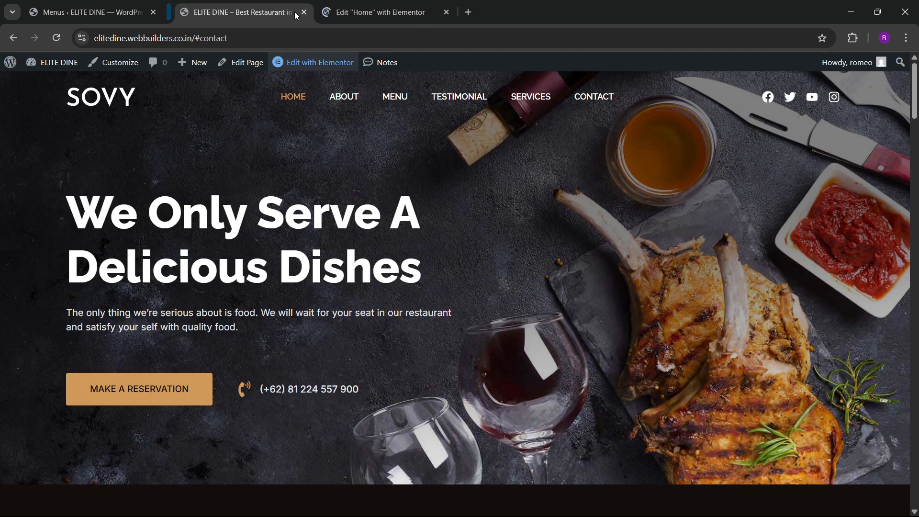
# Step: Look through the live home page's hero, The Story and Special Menus sections while the Home editor loads
pyautogui.scroll(-5, 349, 260)
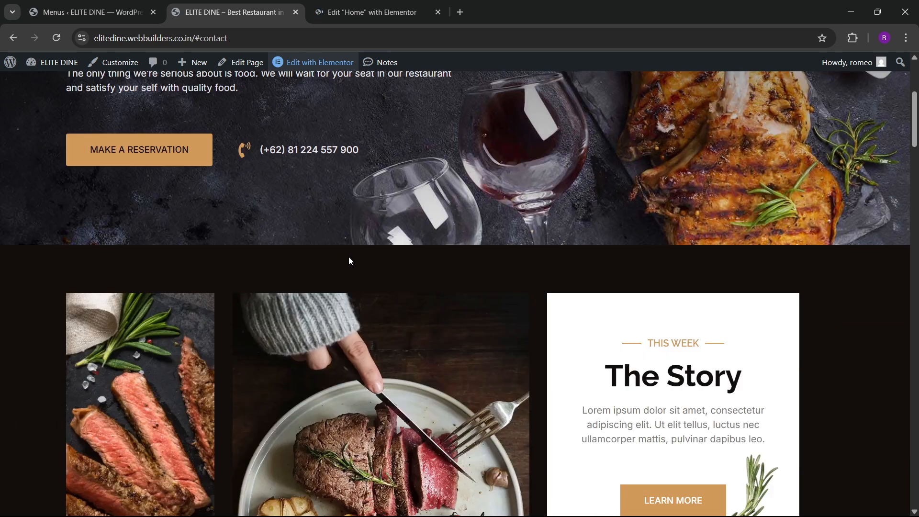
pyautogui.scroll(5, 339, 358)
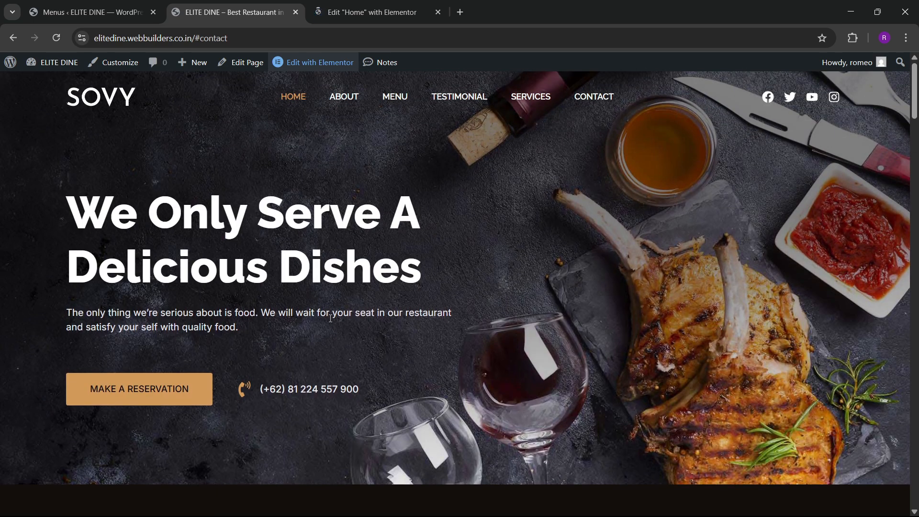
pyautogui.click(352, 10)
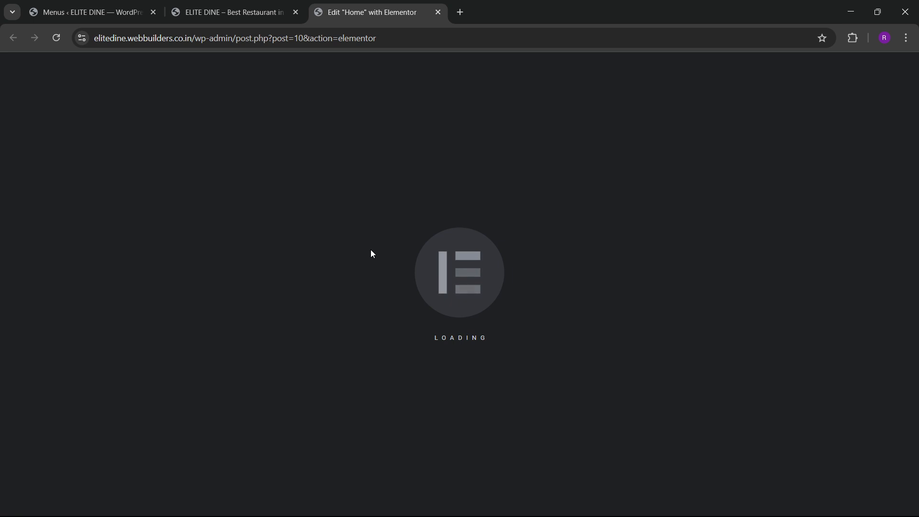
pyautogui.click(203, 4)
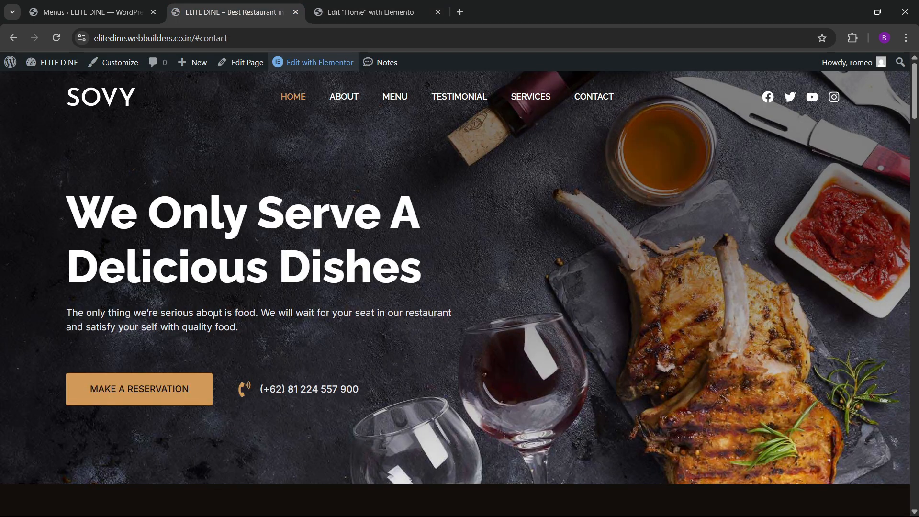
pyautogui.scroll(-5, 236, 276)
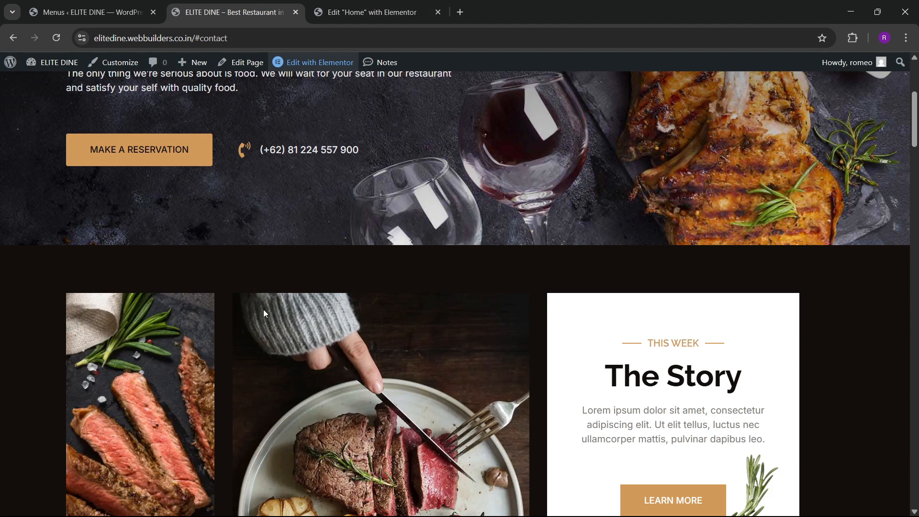
pyautogui.scroll(-9, 339, 305)
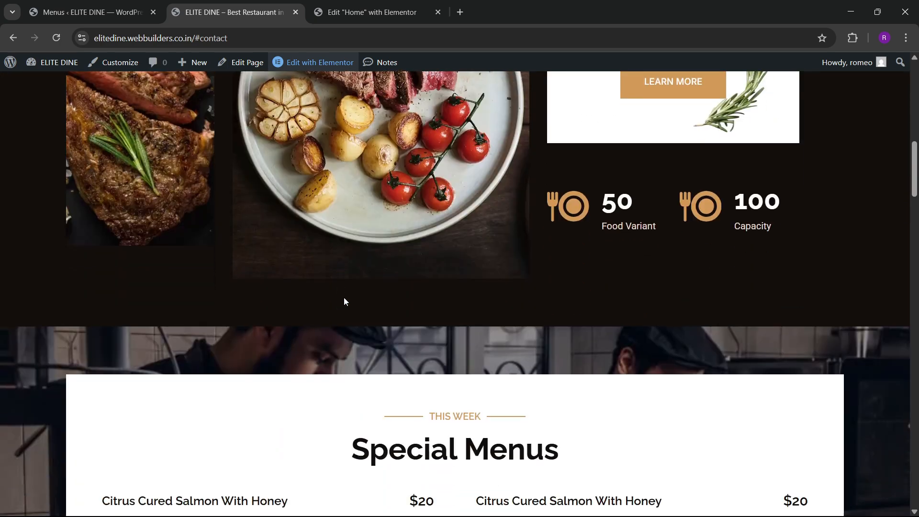
pyautogui.scroll(5, 344, 297)
pyautogui.scroll(9, 347, 297)
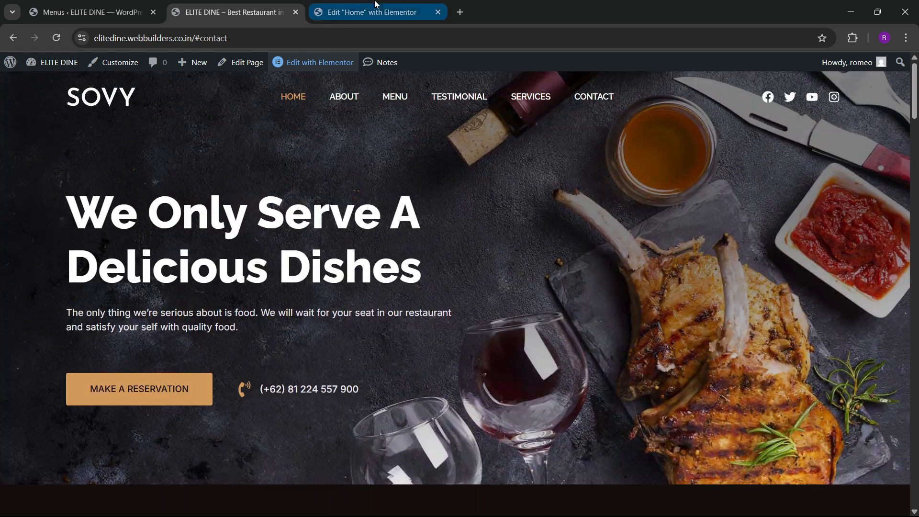
# Step: In the Home page editor, give the hero heading a Zoom In entrance animation with a 200 ms delay
pyautogui.click(369, 12)
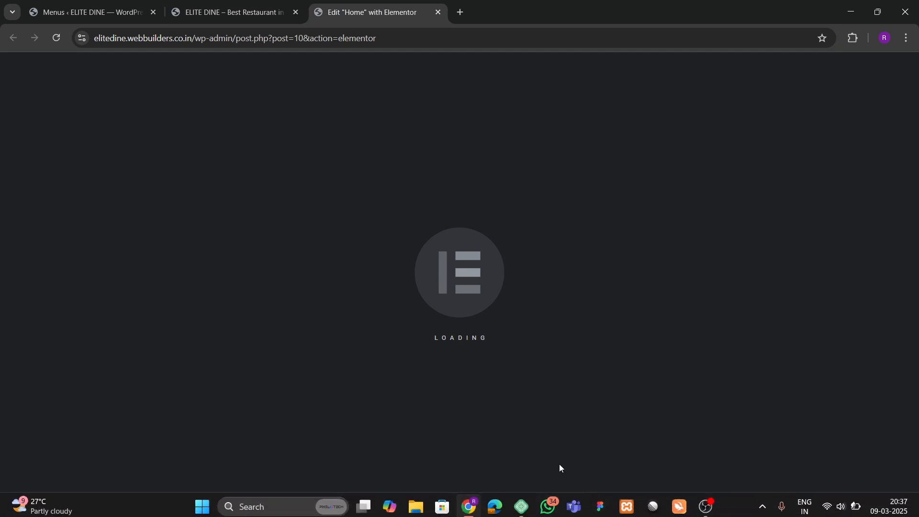
pyautogui.scroll(-3, 435, 323)
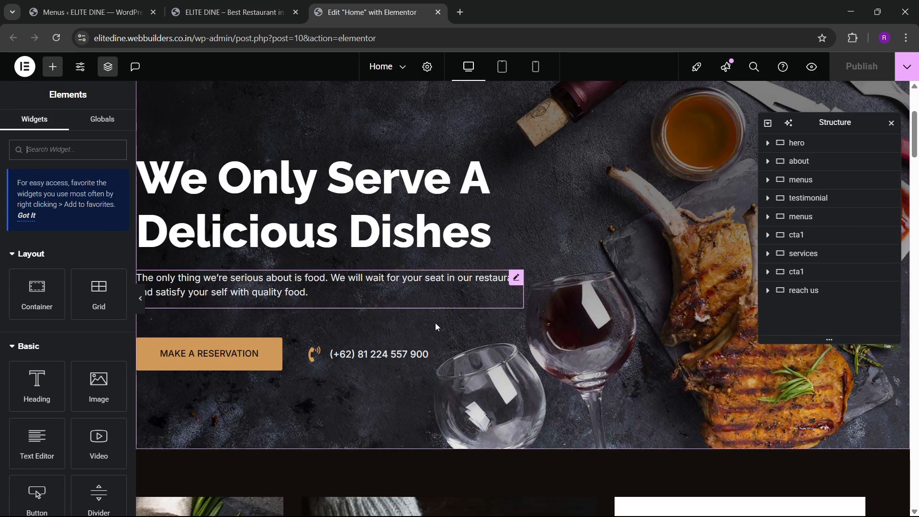
pyautogui.scroll(3, 411, 287)
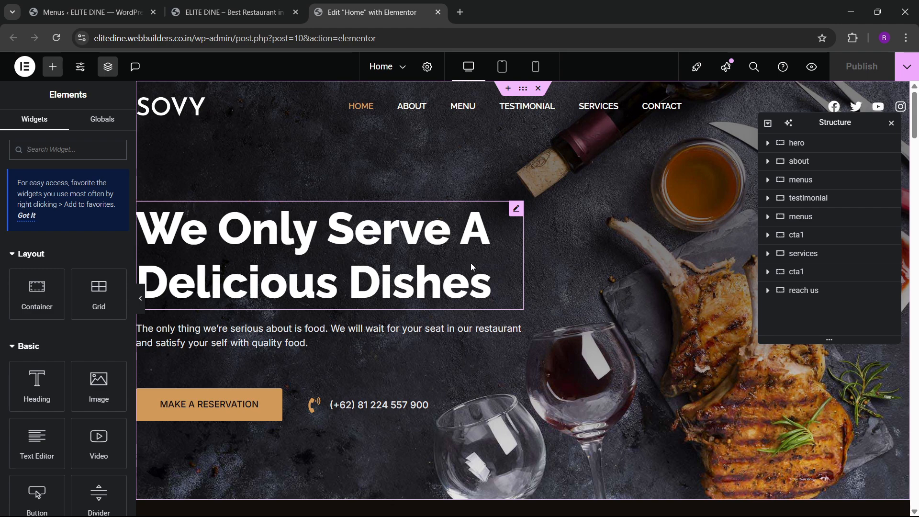
pyautogui.click(296, 225)
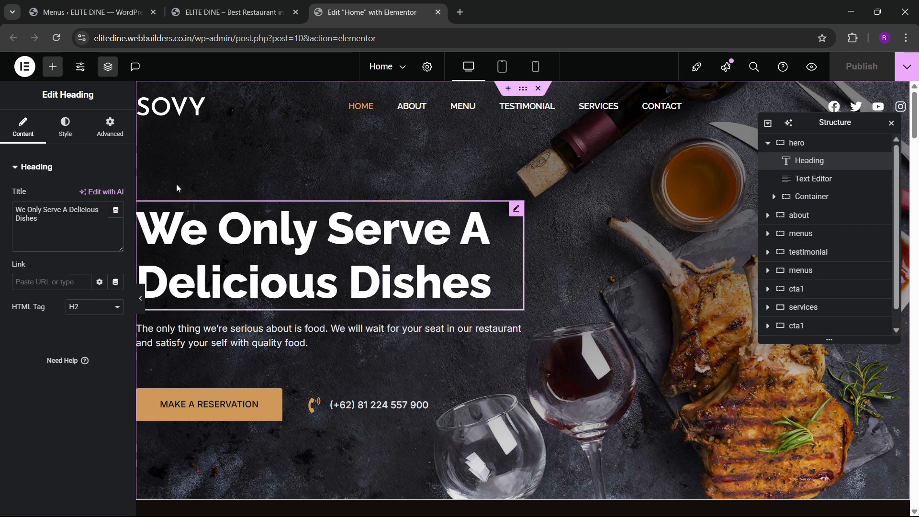
pyautogui.click(109, 132)
pyautogui.scroll(-6, 30, 310)
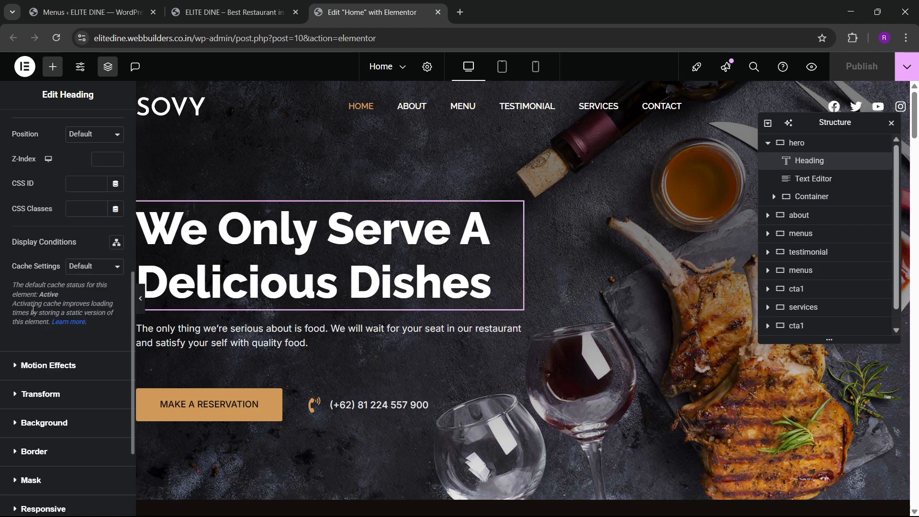
pyautogui.scroll(-2, 31, 311)
pyautogui.click(45, 306)
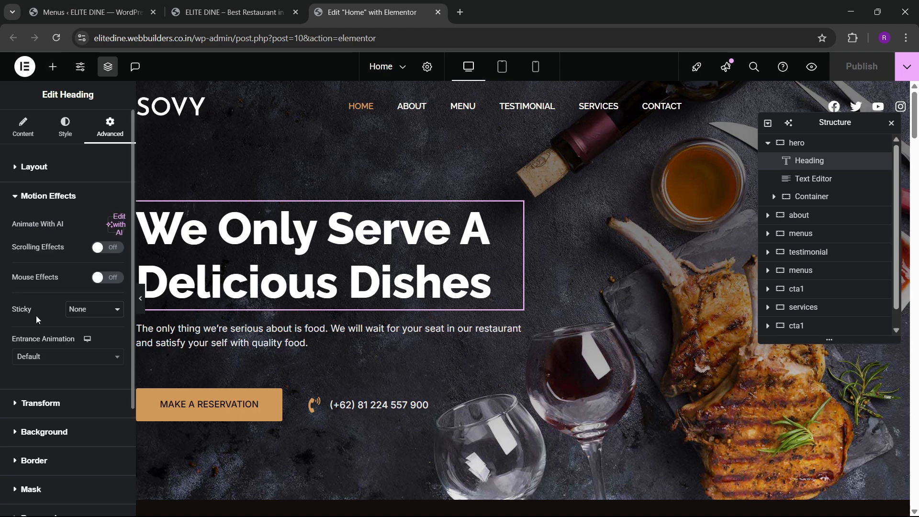
pyautogui.click(42, 358)
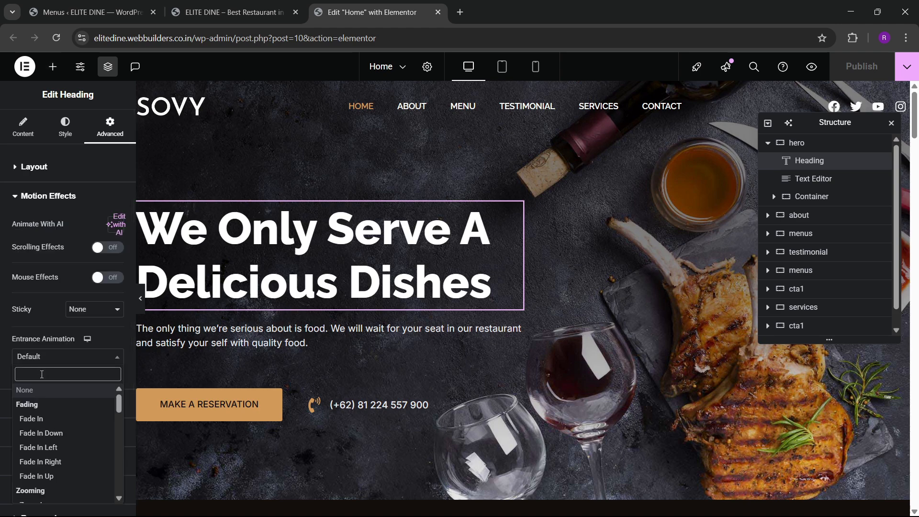
pyautogui.write('zoo')
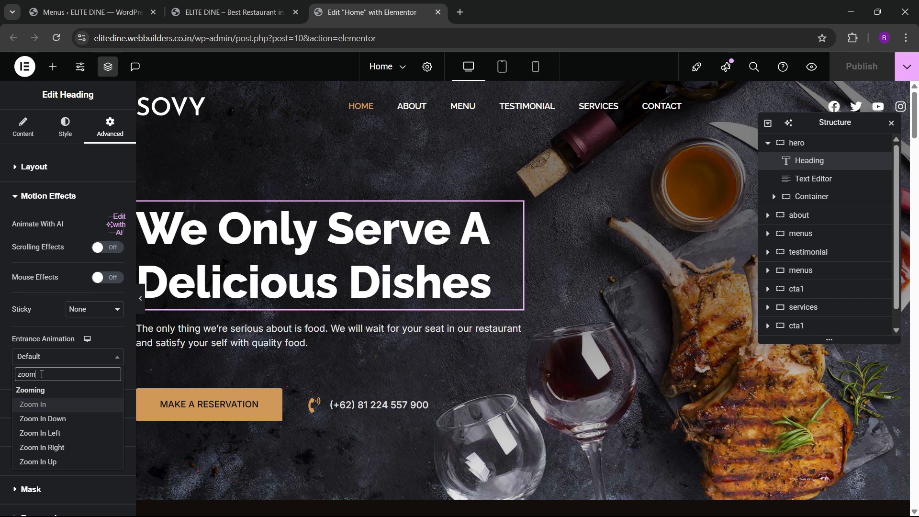
pyautogui.write('m')
pyautogui.press('Return')
pyautogui.click(105, 408)
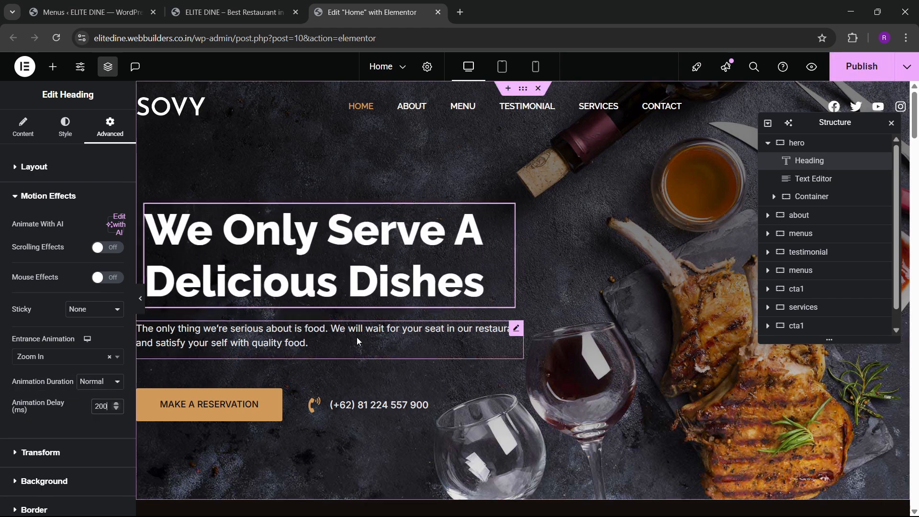
# Step: Give the hero paragraph a Slide In Up entrance animation with a 400 ms delay
pyautogui.click(515, 329)
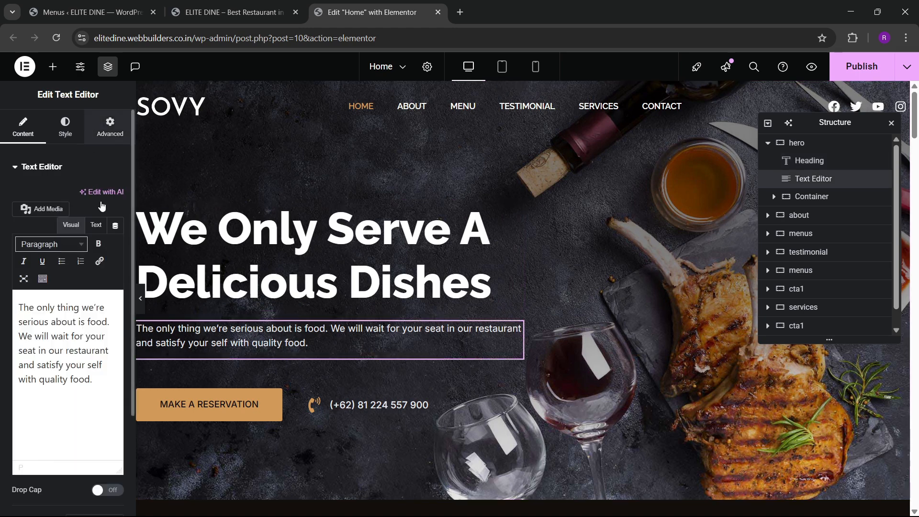
pyautogui.scroll(-4, 71, 324)
pyautogui.scroll(-3, 71, 324)
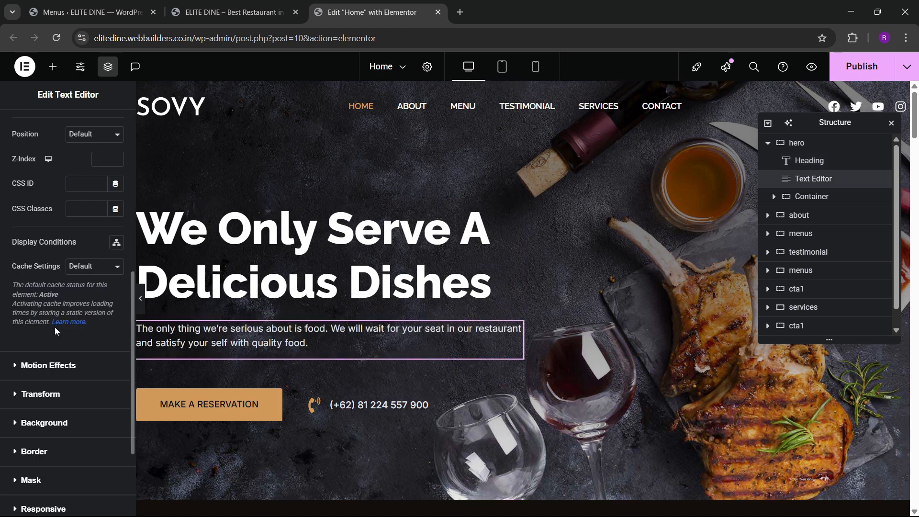
pyautogui.click(30, 365)
pyautogui.click(38, 357)
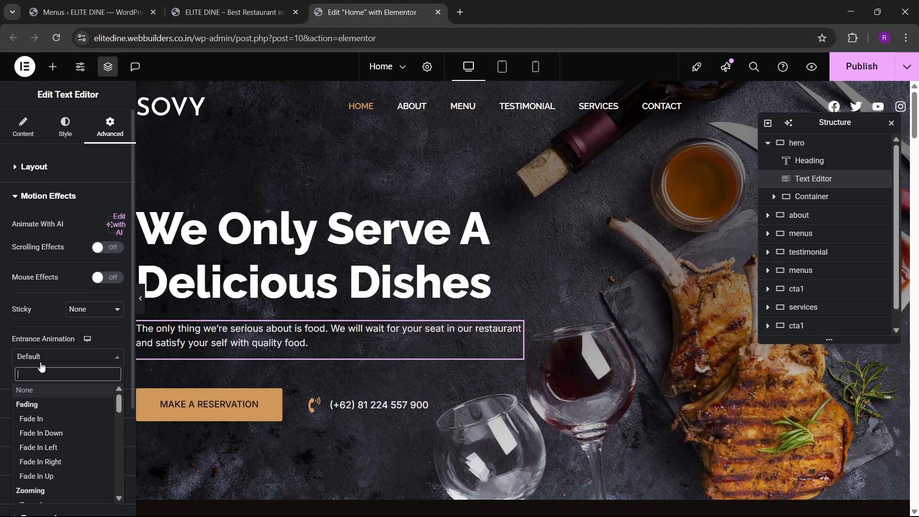
pyautogui.write('slide')
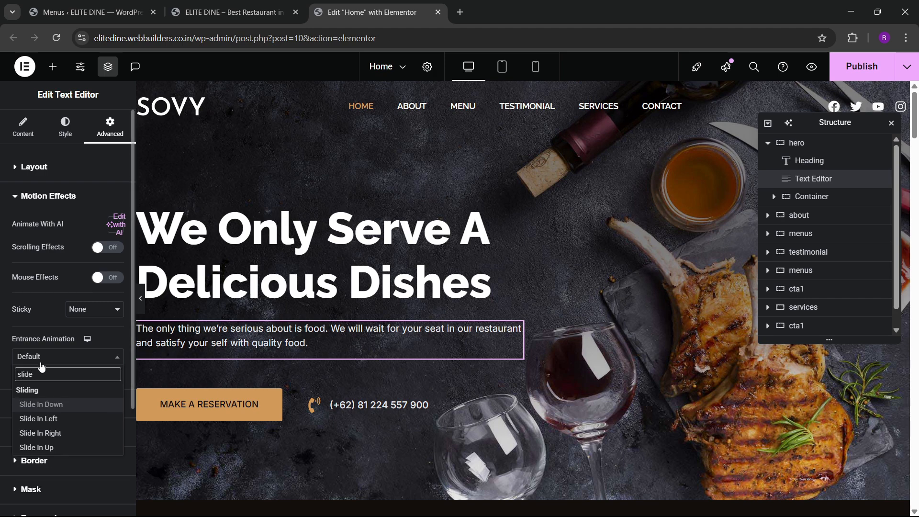
pyautogui.press('Down')
pyautogui.press('Down')
pyautogui.press('Down')
pyautogui.press('Return')
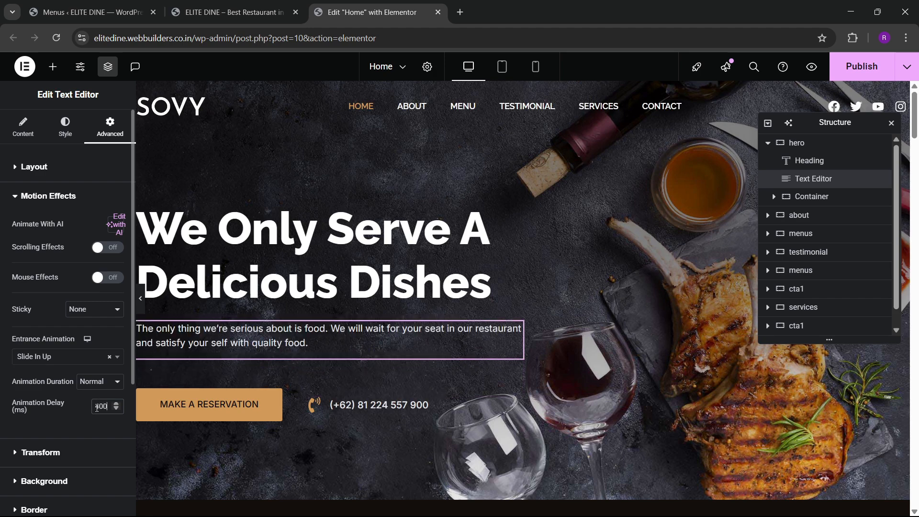
# Step: Give the hero's Make a Reservation button a Slide In Up entrance animation with a 600 ms delay
pyautogui.scroll(-4, 320, 283)
pyautogui.click(209, 224)
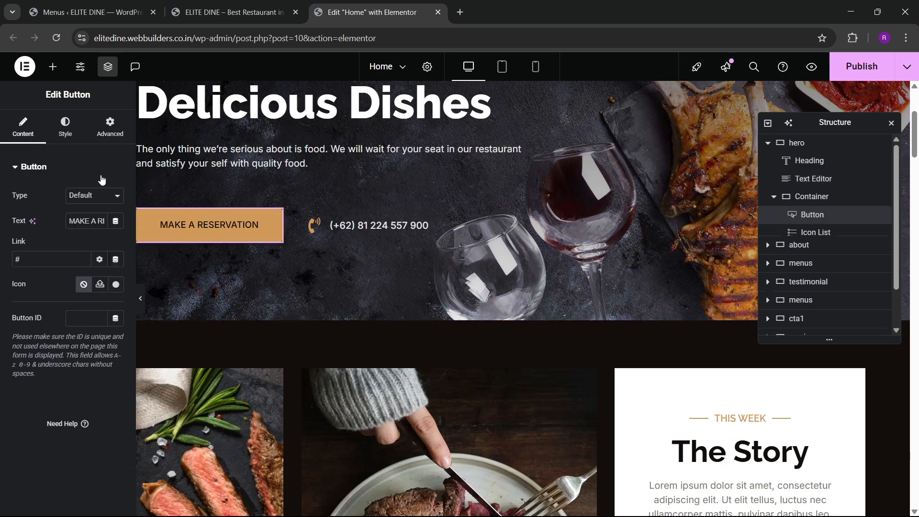
pyautogui.click(124, 129)
pyautogui.scroll(-8, 70, 295)
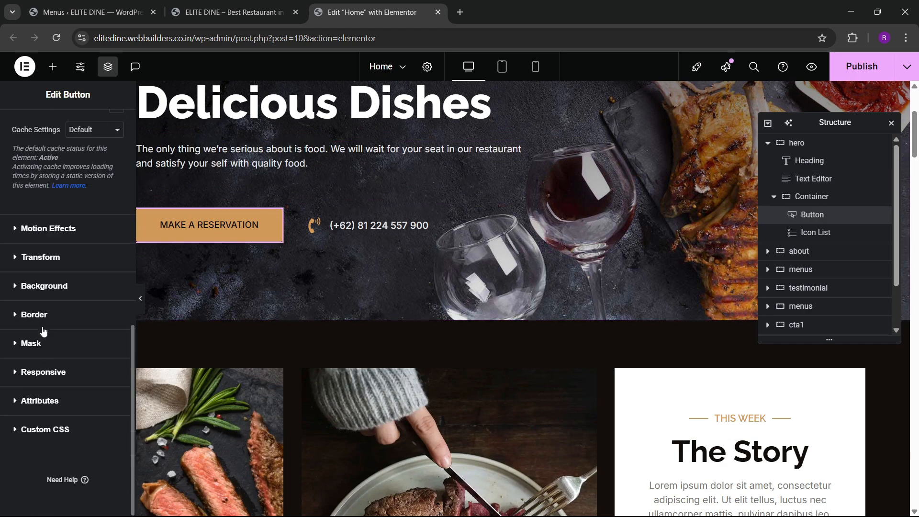
pyautogui.click(46, 239)
pyautogui.click(42, 297)
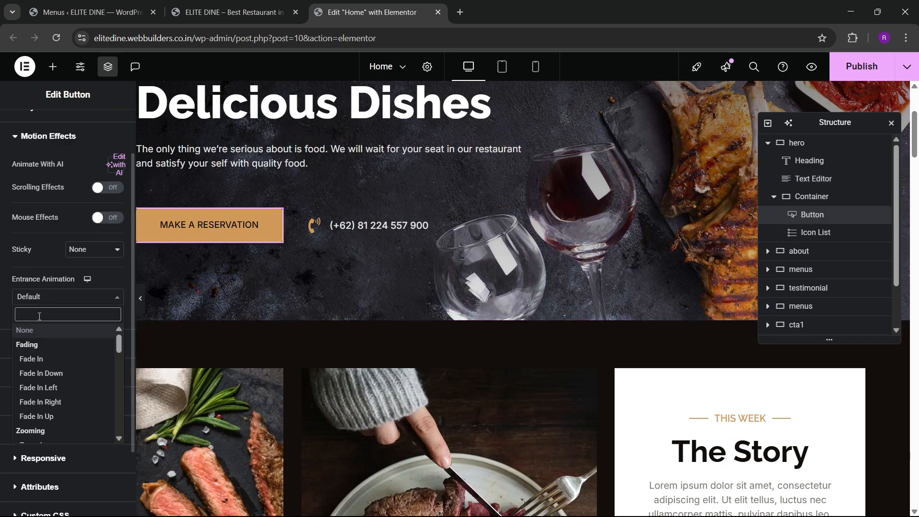
pyautogui.write('slid')
pyautogui.press('Down')
pyautogui.press('Down')
pyautogui.press('Down')
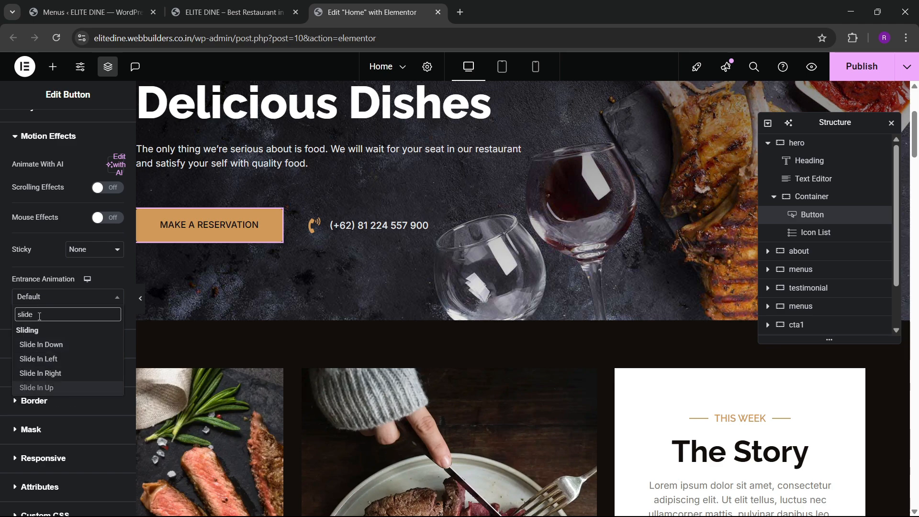
pyautogui.press('Return')
pyautogui.click(102, 342)
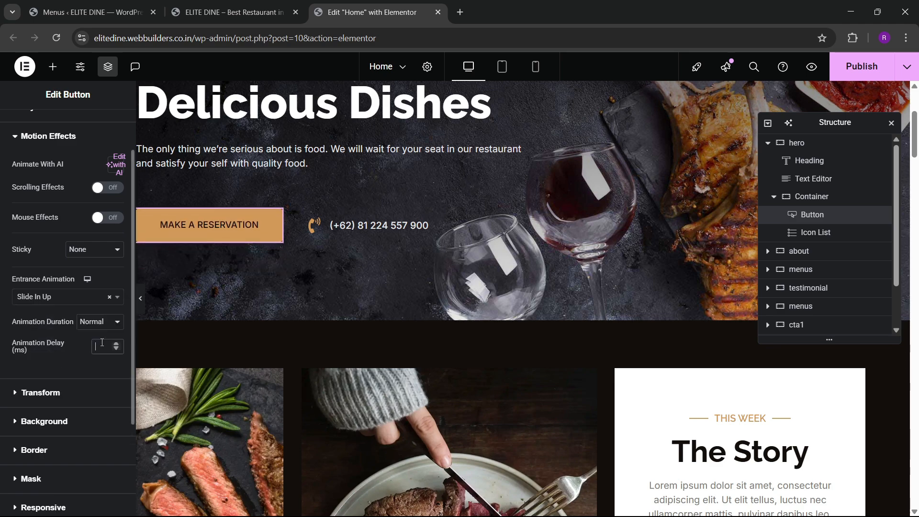
pyautogui.write('600')
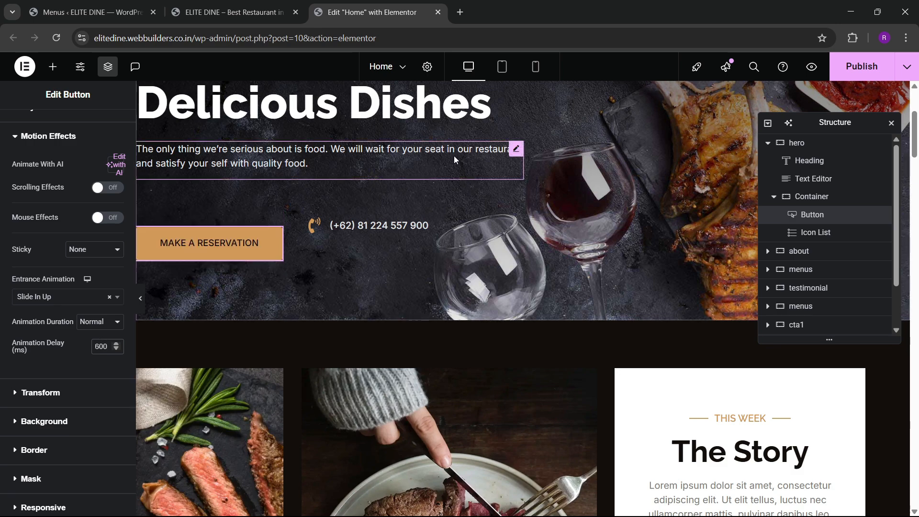
# Step: Give the hero's phone number icon list a Slide In Up entrance animation with an 800 ms delay
pyautogui.click(422, 225)
pyautogui.click(109, 121)
pyautogui.scroll(-10, 56, 265)
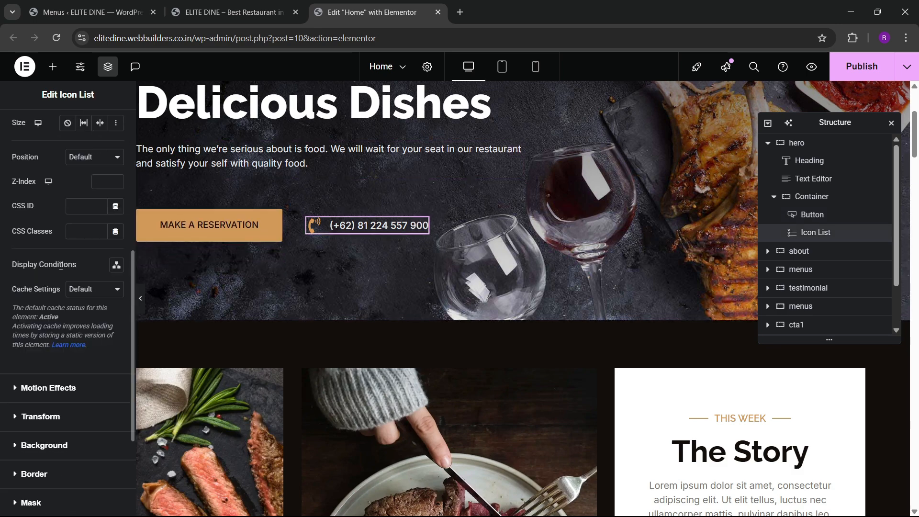
pyautogui.click(48, 210)
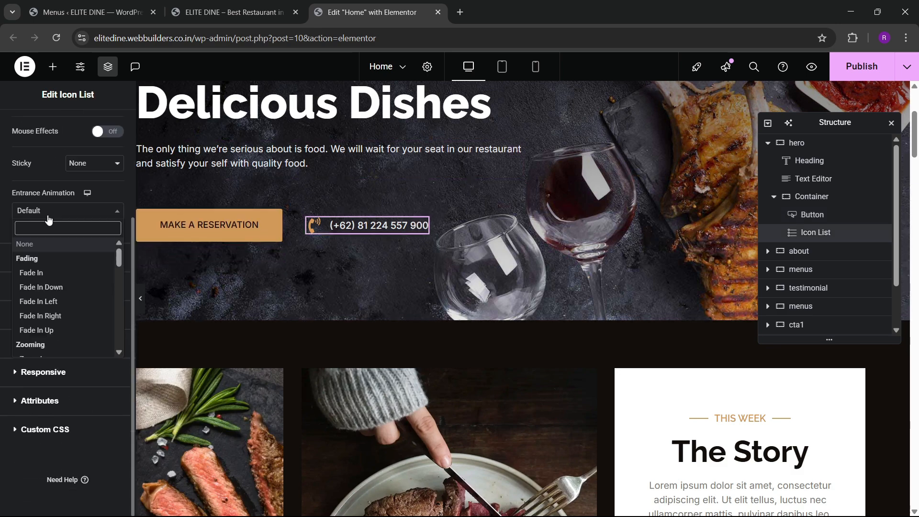
pyautogui.write('slide')
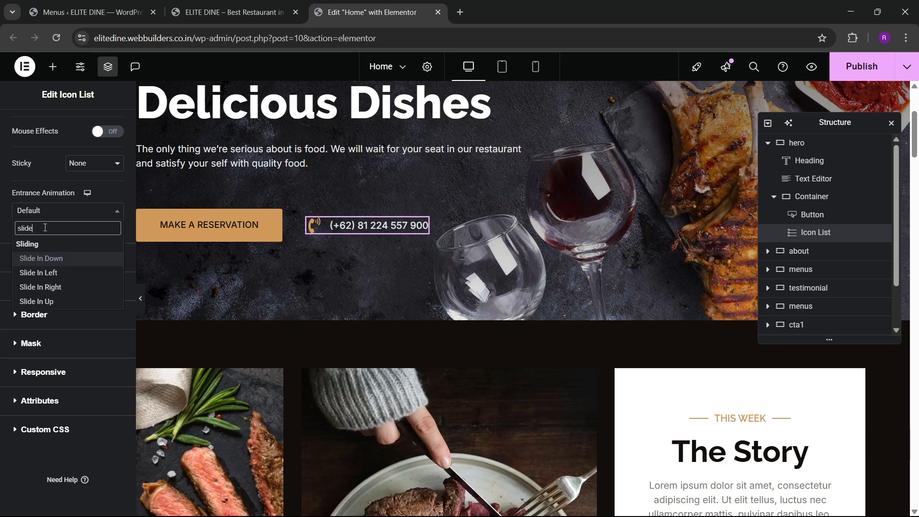
pyautogui.press('Down')
pyautogui.press('Down')
pyautogui.press('Down')
pyautogui.press('Return')
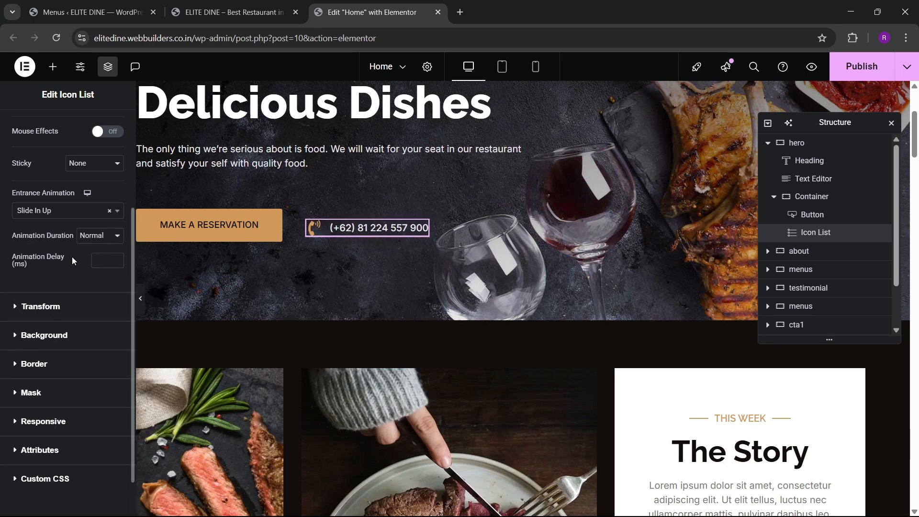
pyautogui.click(104, 259)
pyautogui.write('800')
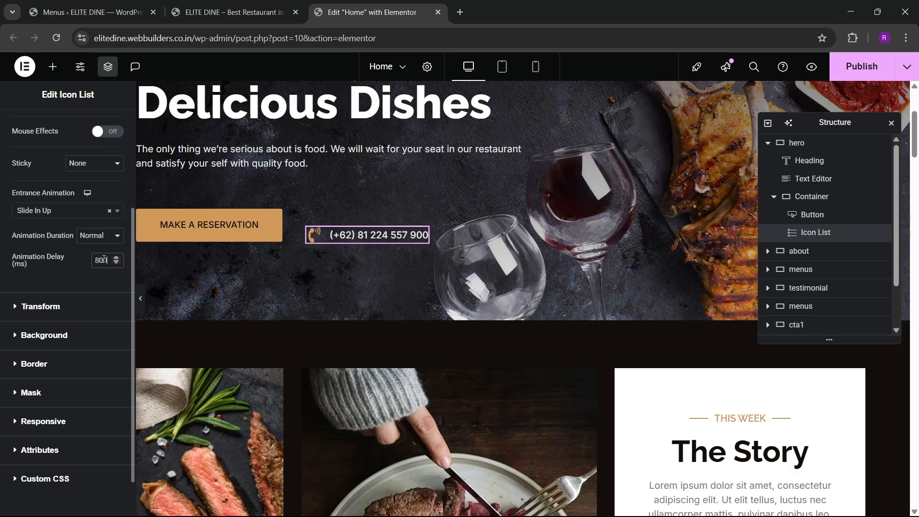
# Step: Publish the Home page and reload the live site to check the hero's entrance animations
pyautogui.click(861, 66)
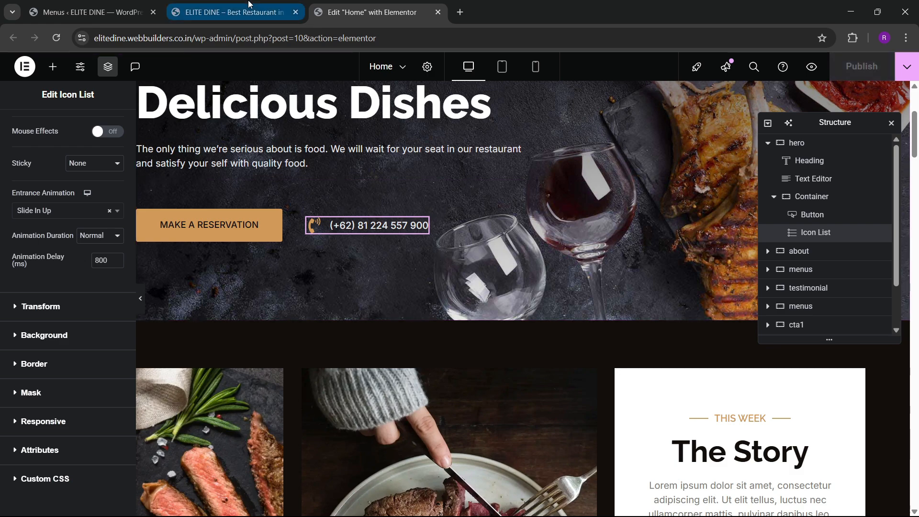
pyautogui.click(230, 11)
pyautogui.click(62, 37)
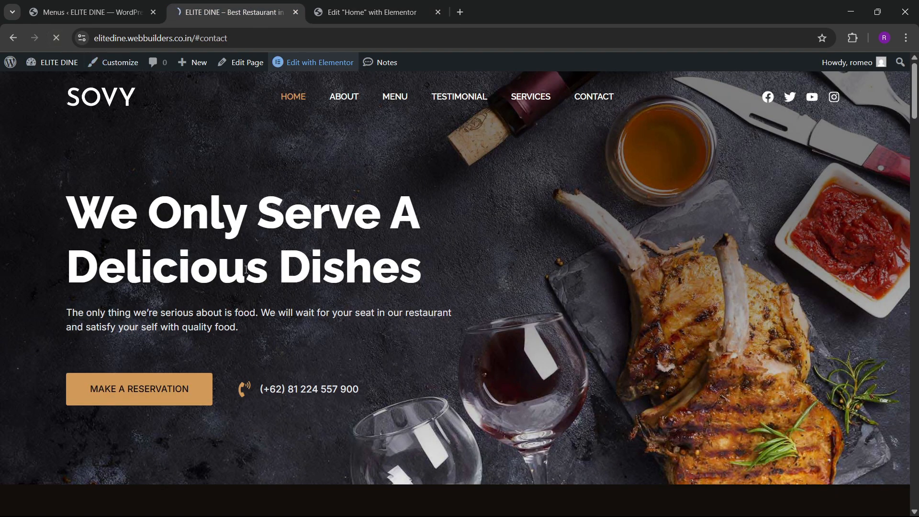
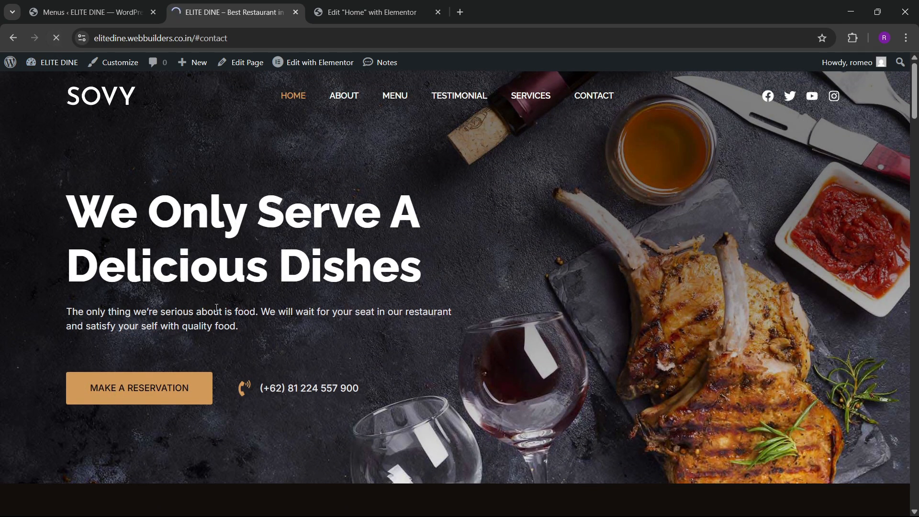
pyautogui.scroll(-2, 300, 275)
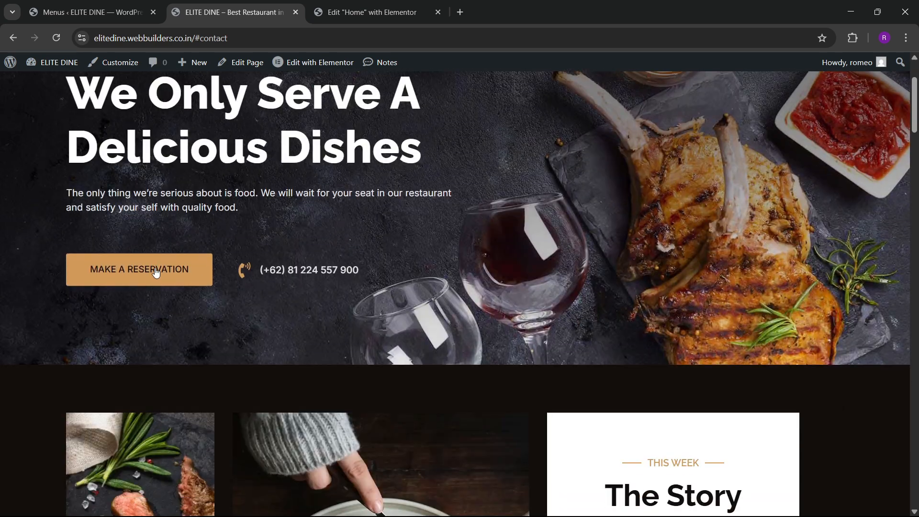
# Step: Back in the Home page editor, set the Make a Reservation button's hover background to white and its hover text to the global black
pyautogui.click(339, 4)
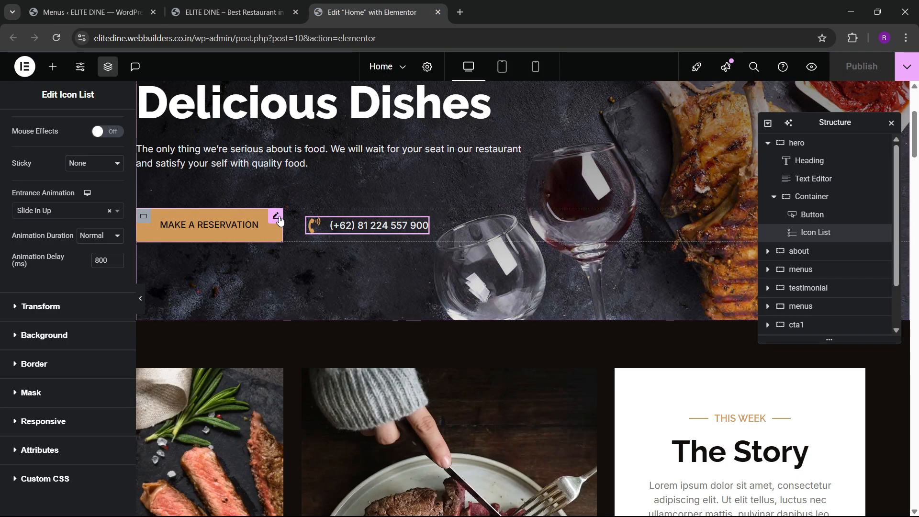
pyautogui.click(67, 138)
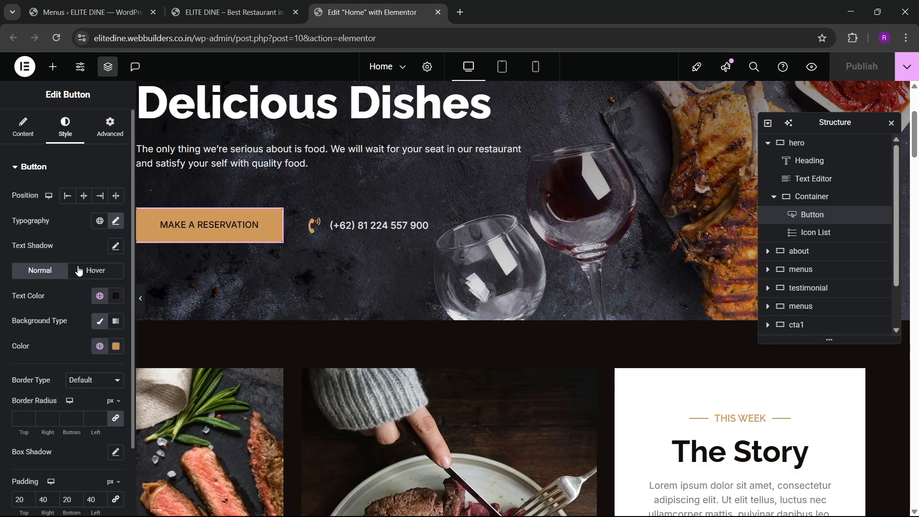
pyautogui.click(95, 271)
pyautogui.scroll(-2, 85, 316)
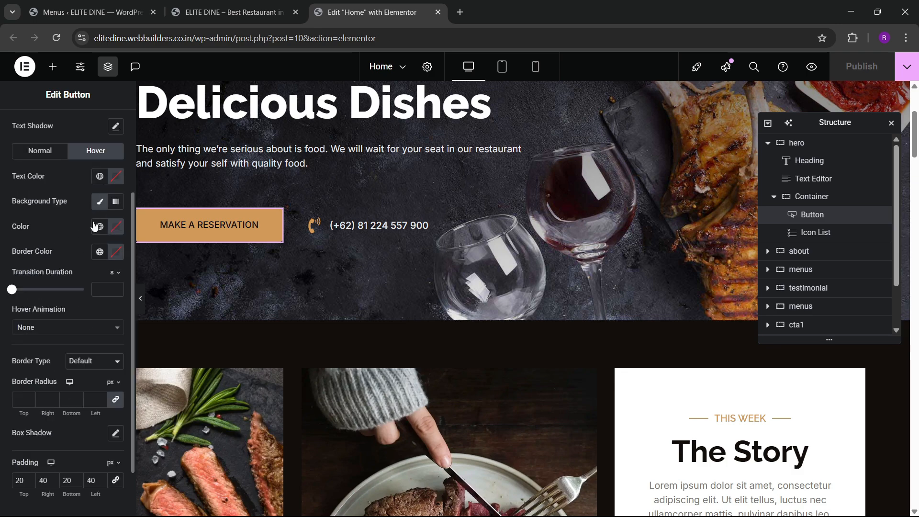
pyautogui.click(116, 226)
pyautogui.click(99, 175)
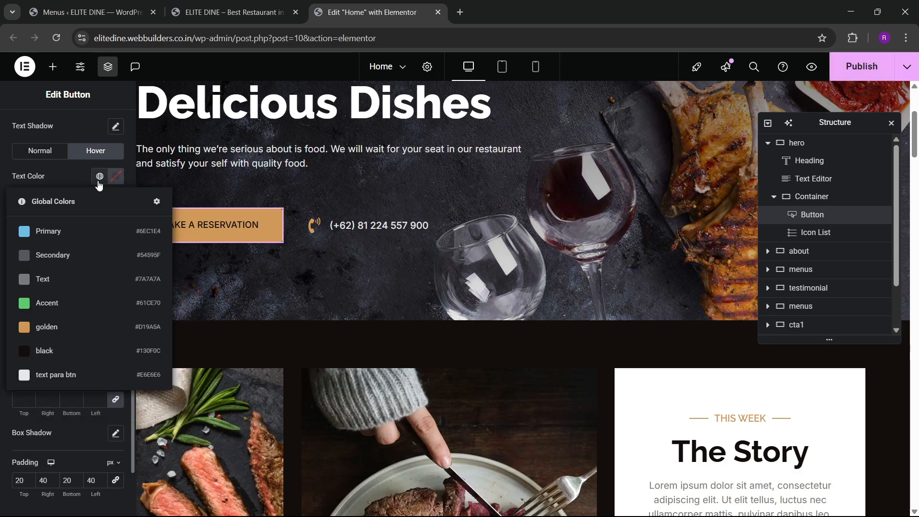
pyautogui.click(53, 351)
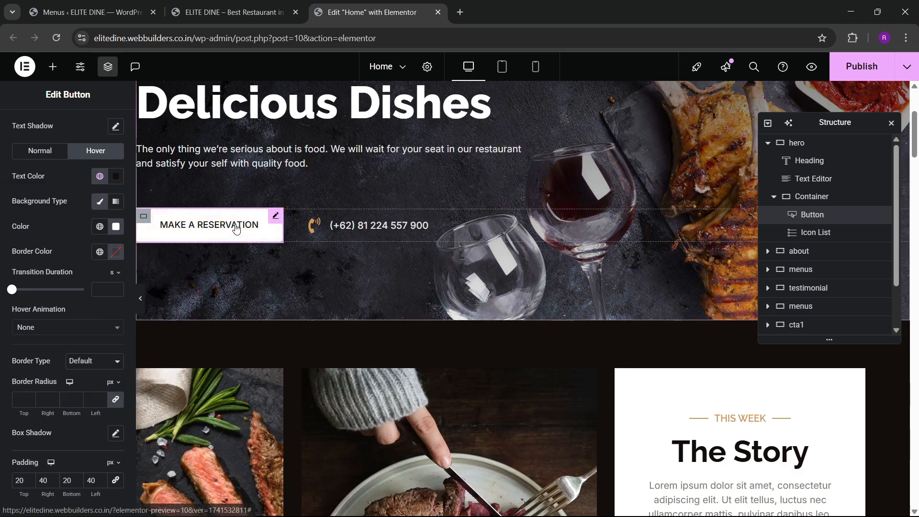
# Step: Set the hover animation of the hero's Make a Reservation button to Shrink
pyautogui.scroll(-1, 31, 332)
pyautogui.click(38, 267)
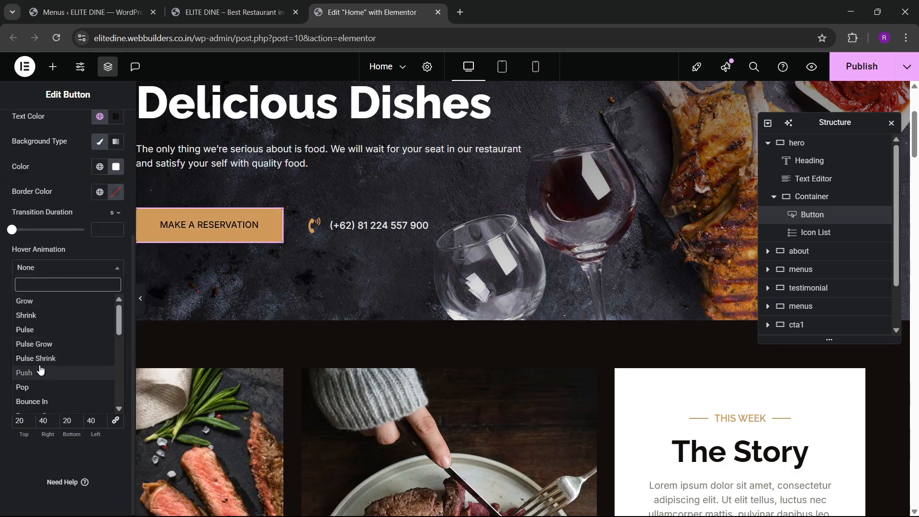
pyautogui.scroll(-3, 41, 369)
pyautogui.scroll(3, 46, 378)
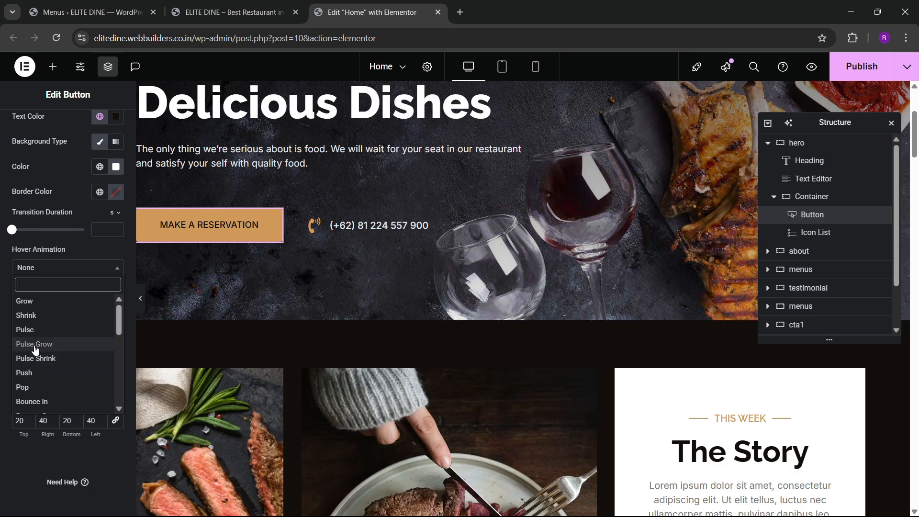
pyautogui.click(34, 315)
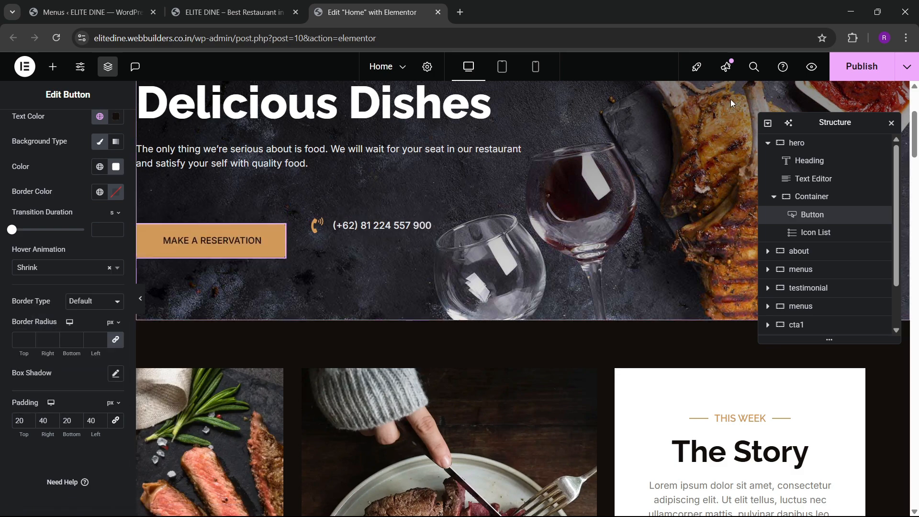
# Step: Publish the Home page and reload the live site to check the reservation button's hover effect
pyautogui.click(861, 66)
pyautogui.scroll(-3, 478, 353)
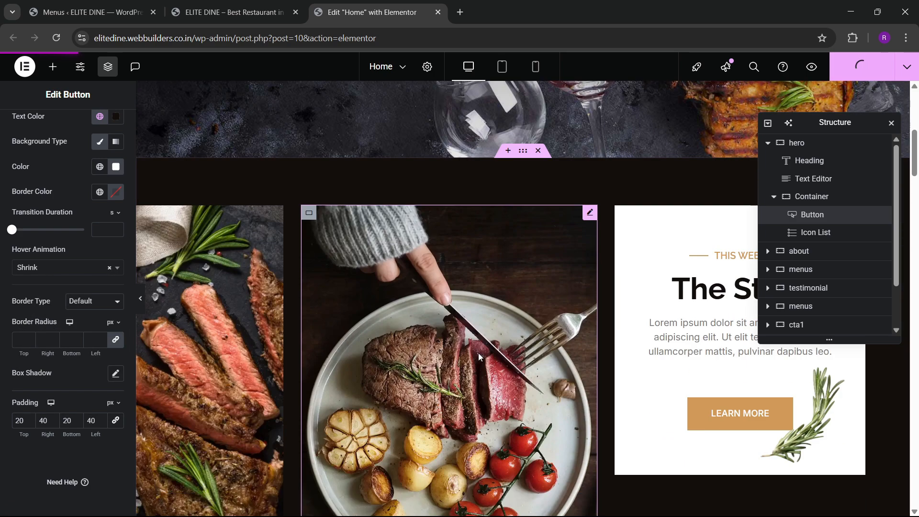
pyautogui.scroll(-3, 478, 350)
pyautogui.scroll(6, 463, 323)
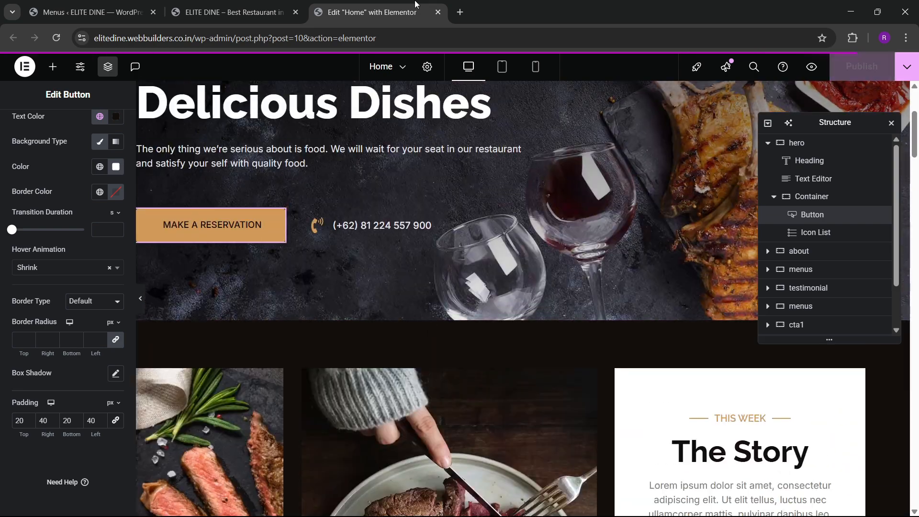
pyautogui.click(235, 12)
pyautogui.click(56, 38)
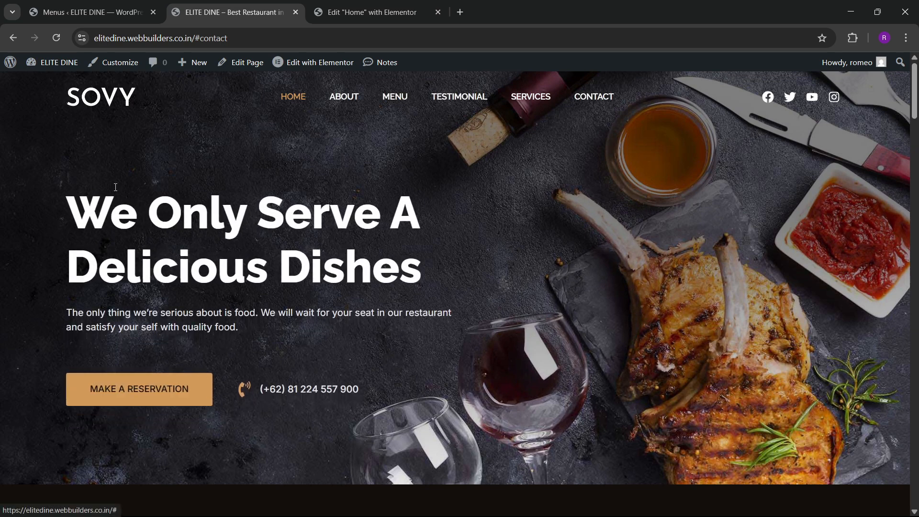
pyautogui.click(56, 37)
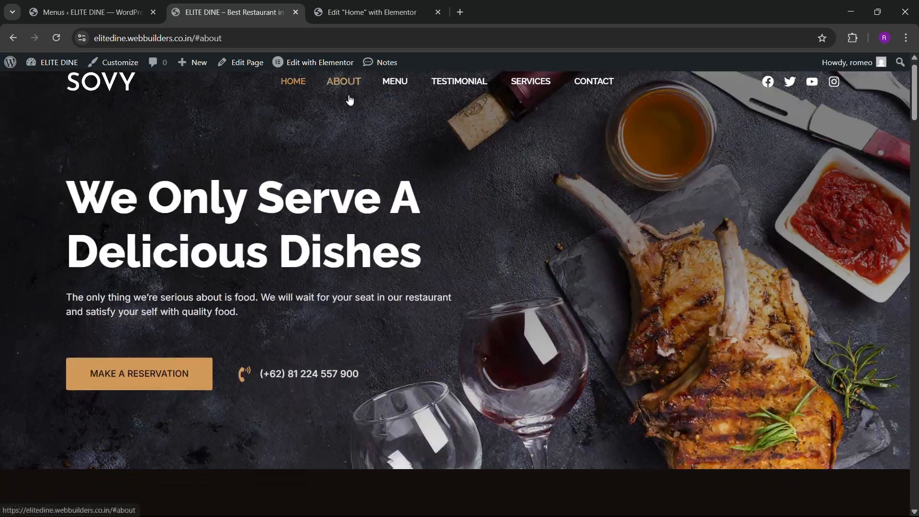
# Step: Test the header's About and Testimonial links on the live site and review the Home page sections from the hero downward
pyautogui.click(344, 96)
pyautogui.scroll(8, 506, 191)
pyautogui.click(473, 99)
pyautogui.scroll(15, 550, 197)
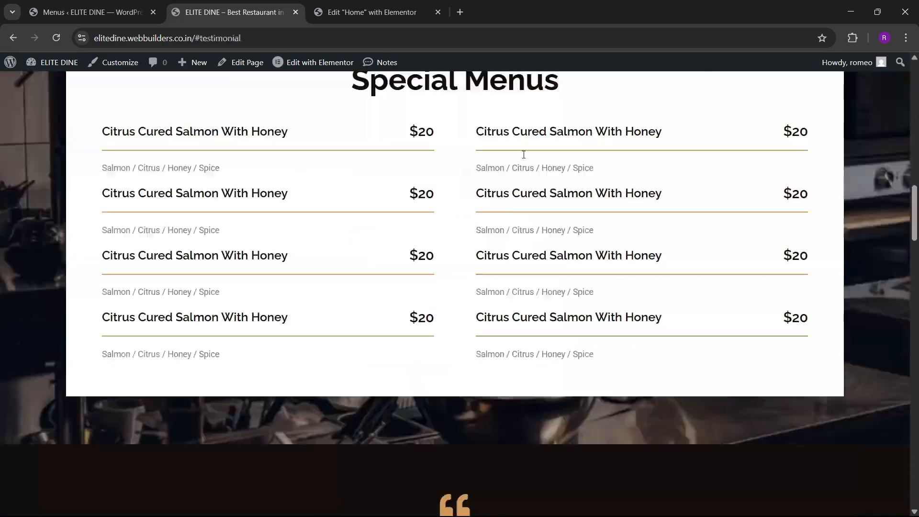
pyautogui.scroll(1, 543, 234)
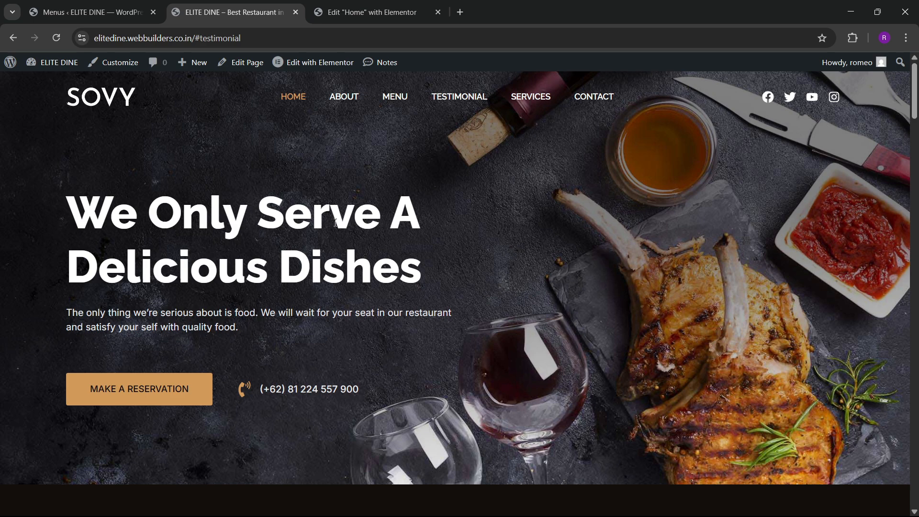
pyautogui.scroll(-5, 328, 253)
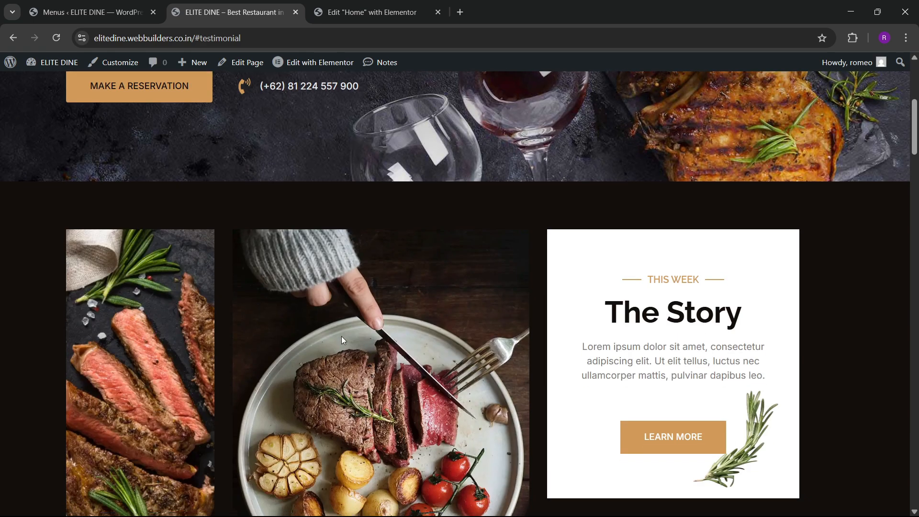
pyautogui.scroll(-5, 341, 336)
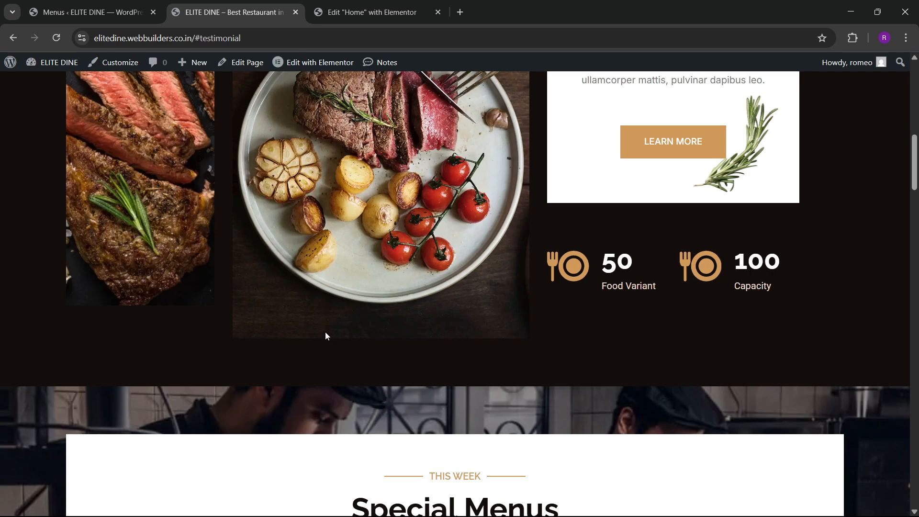
pyautogui.scroll(-8, 353, 325)
pyautogui.scroll(-15, 354, 327)
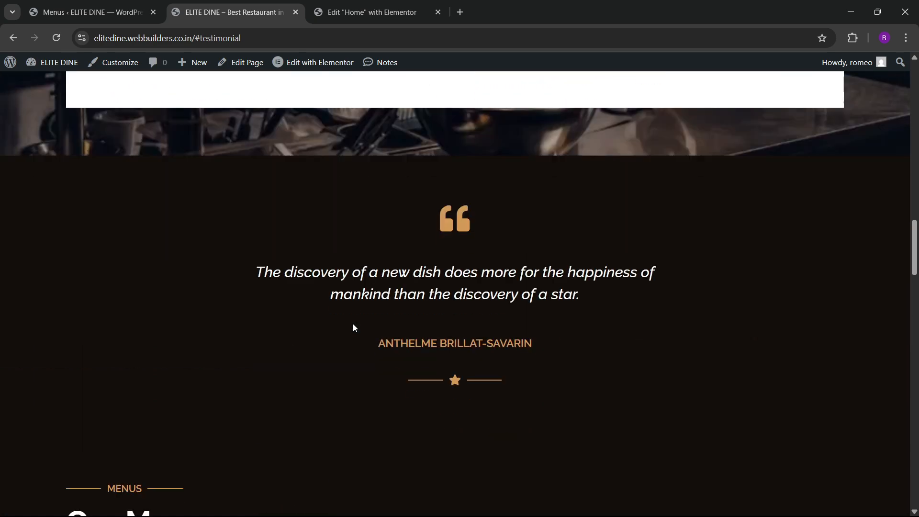